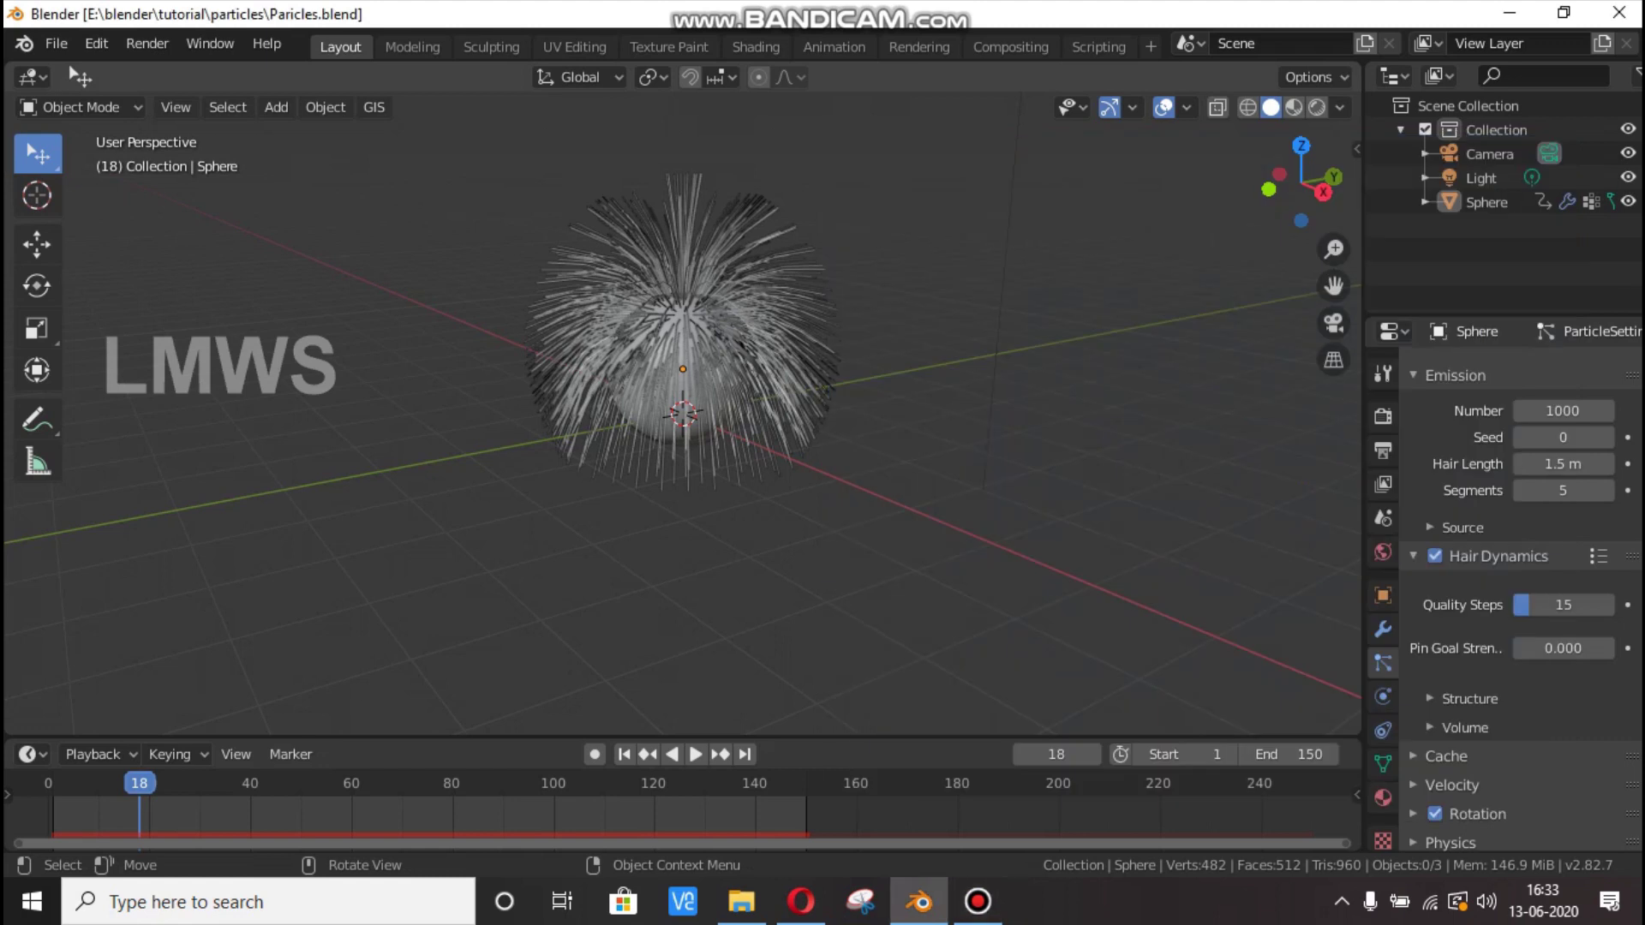
Play back the hair particle animation, then hide the hair-covered sphere in the viewport.
{"action": "key", "text": "space"}
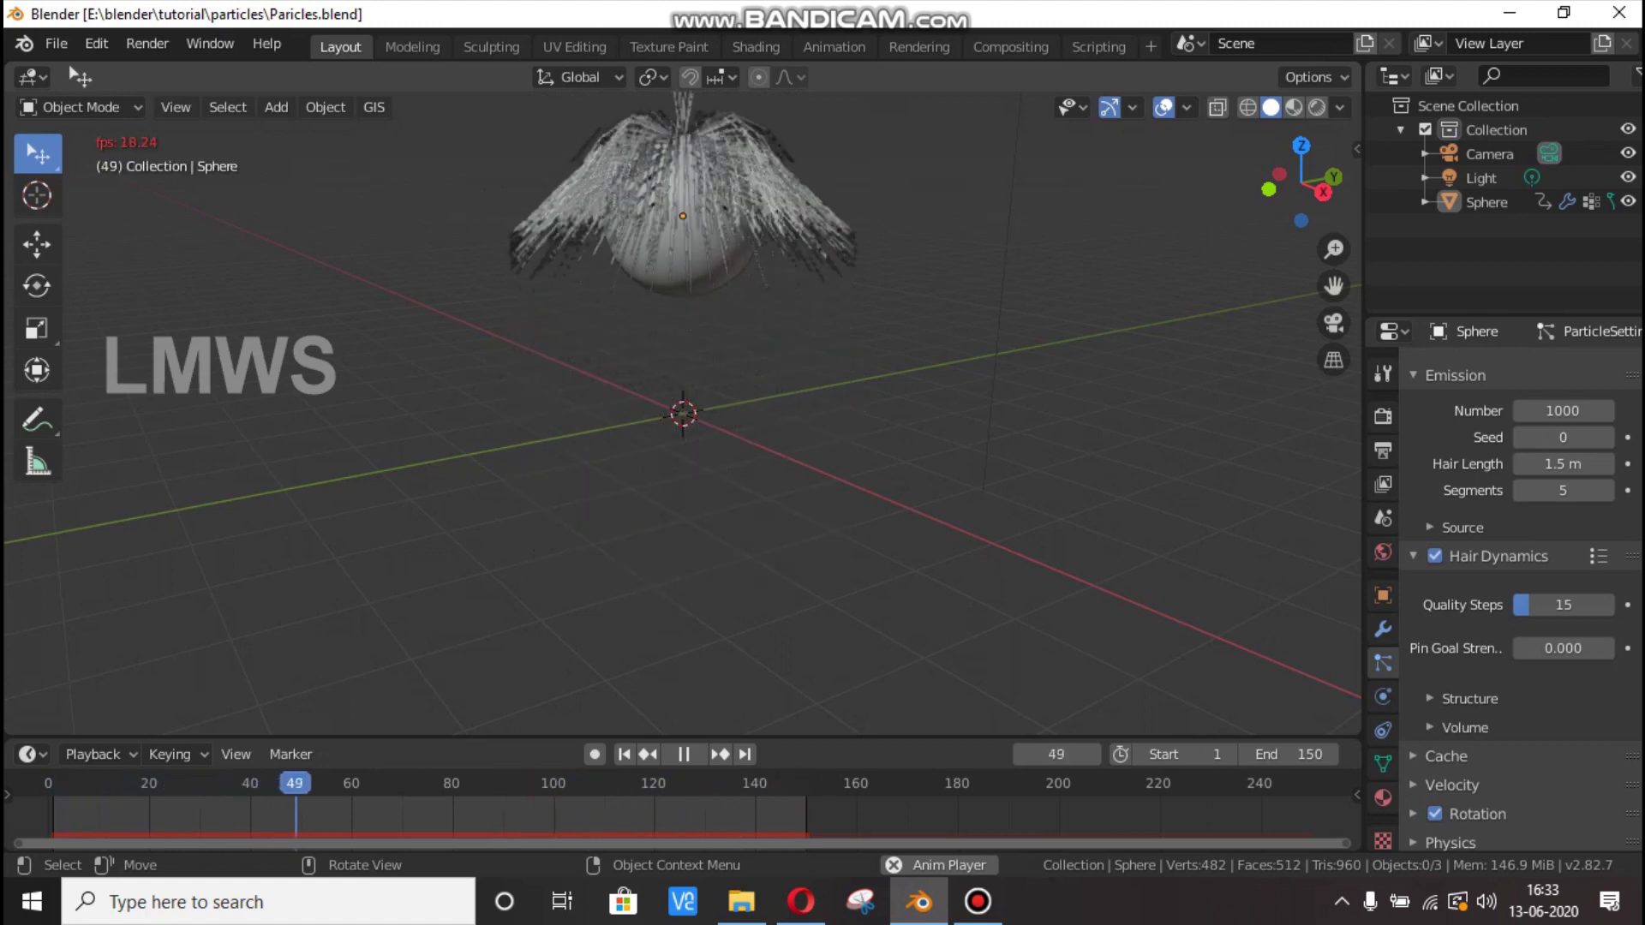
{"action": "key", "text": "space"}
{"action": "left_click", "coordinate": [686, 366]}
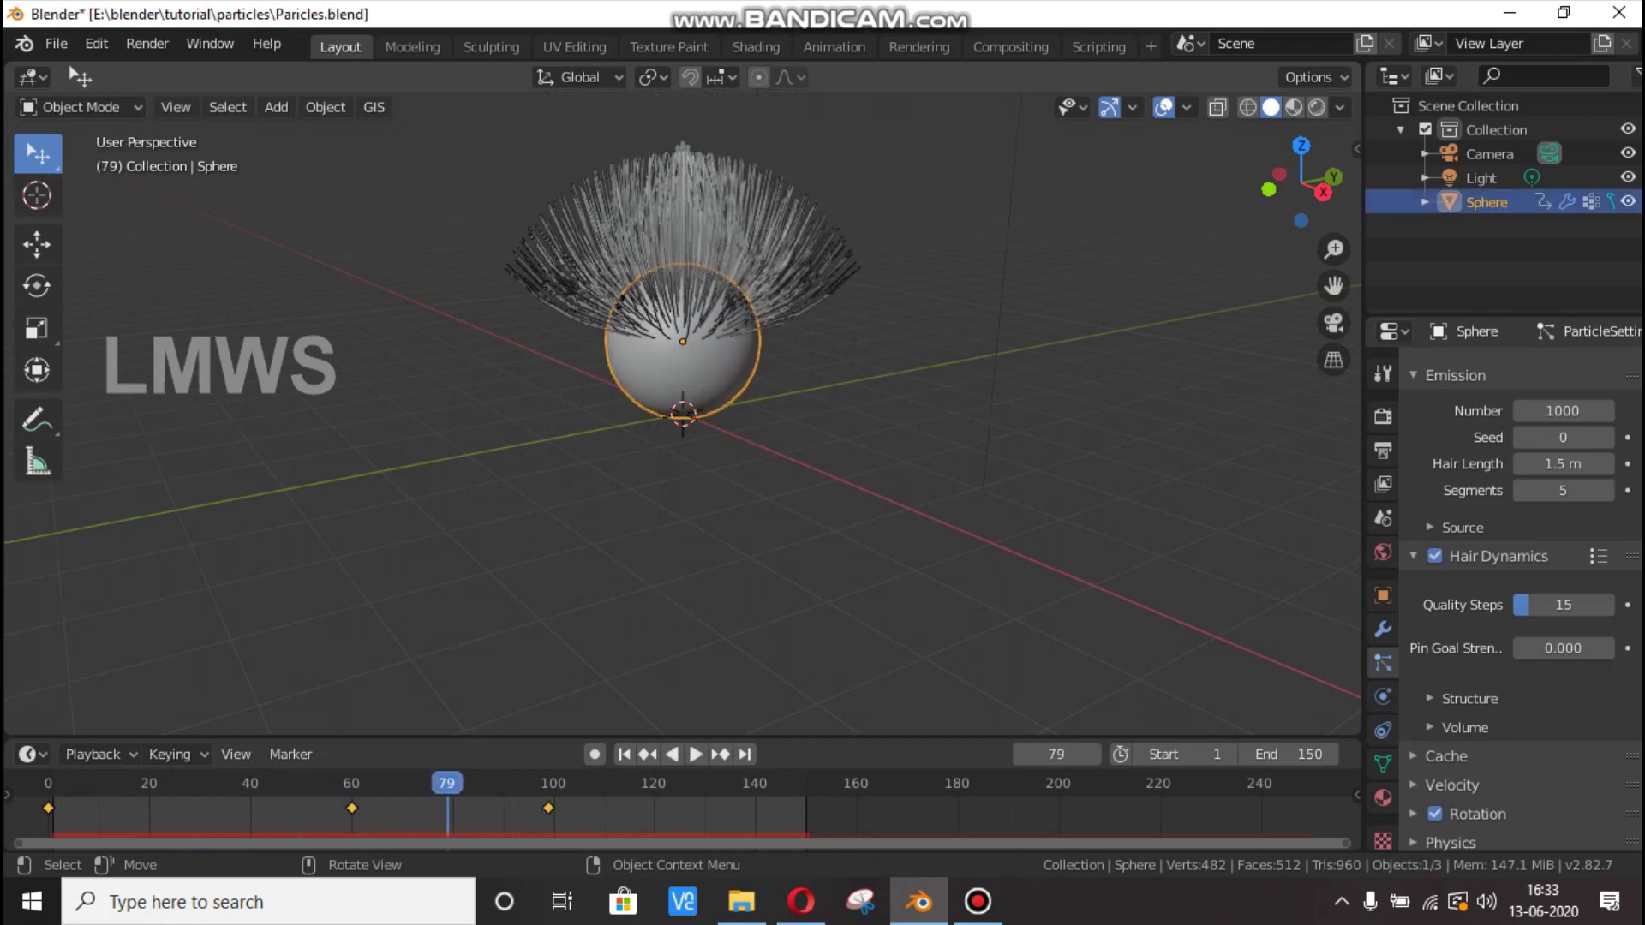
{"action": "key", "text": "Delete"}
Add a UV sphere at the world origin and give it a new emitter particle system.
{"action": "key", "text": "shift+a"}
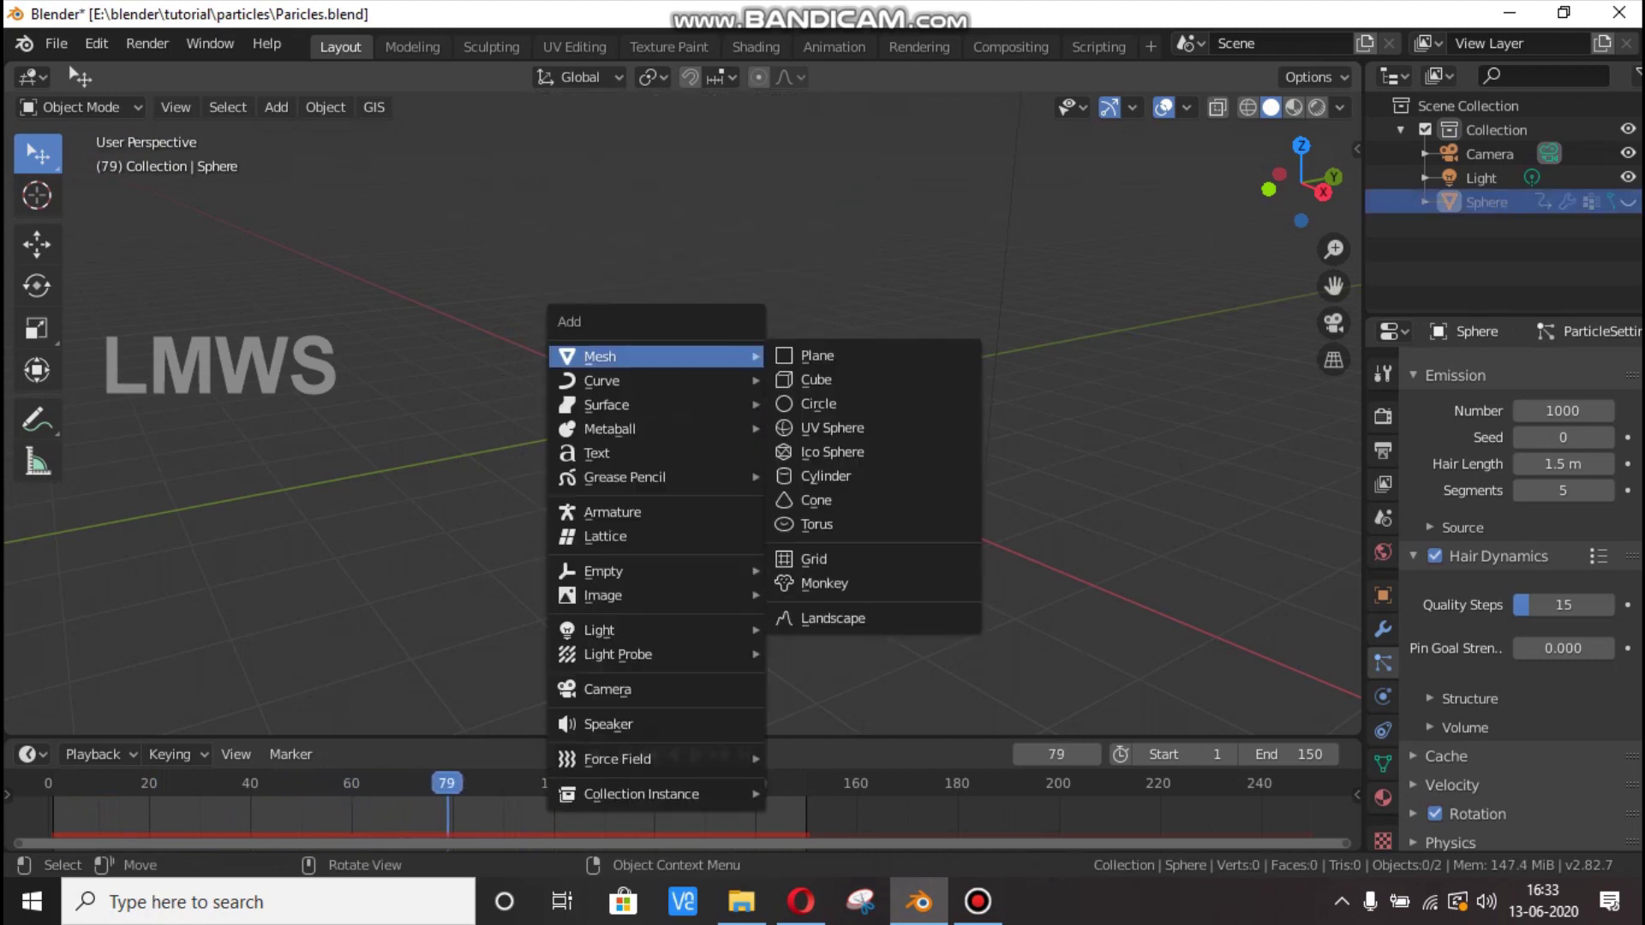
{"action": "left_click", "coordinate": [831, 428]}
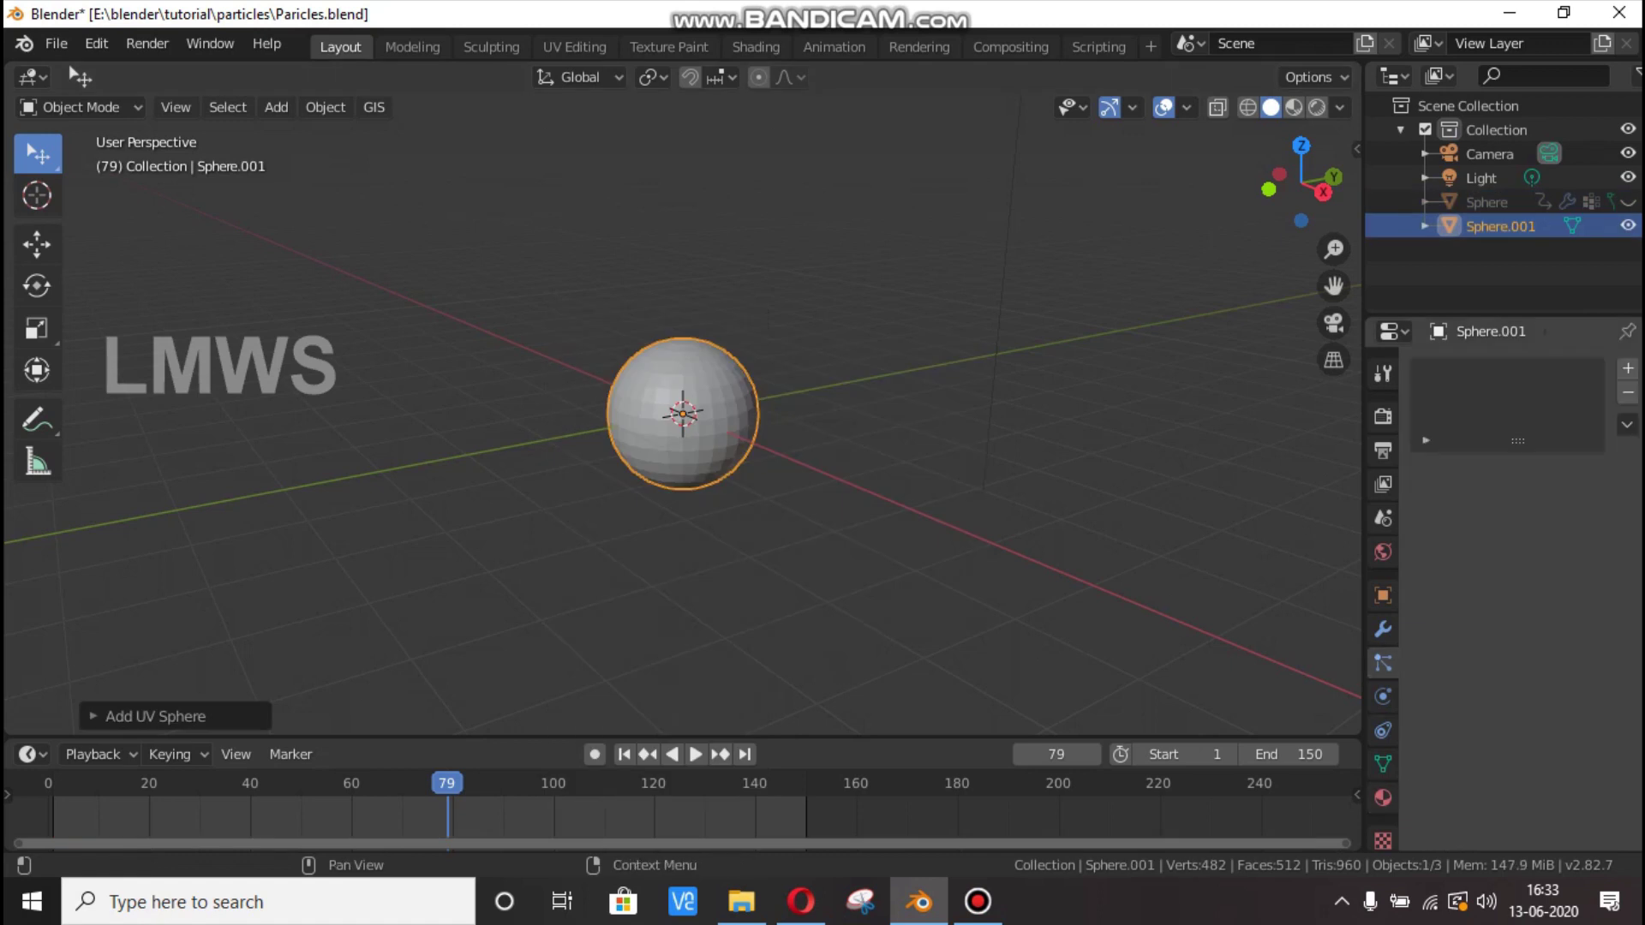
{"action": "scroll", "coordinate": [683, 413], "scroll_direction": "up", "scroll_amount": 3}
{"action": "scroll", "coordinate": [682, 413], "scroll_direction": "down", "scroll_amount": 1}
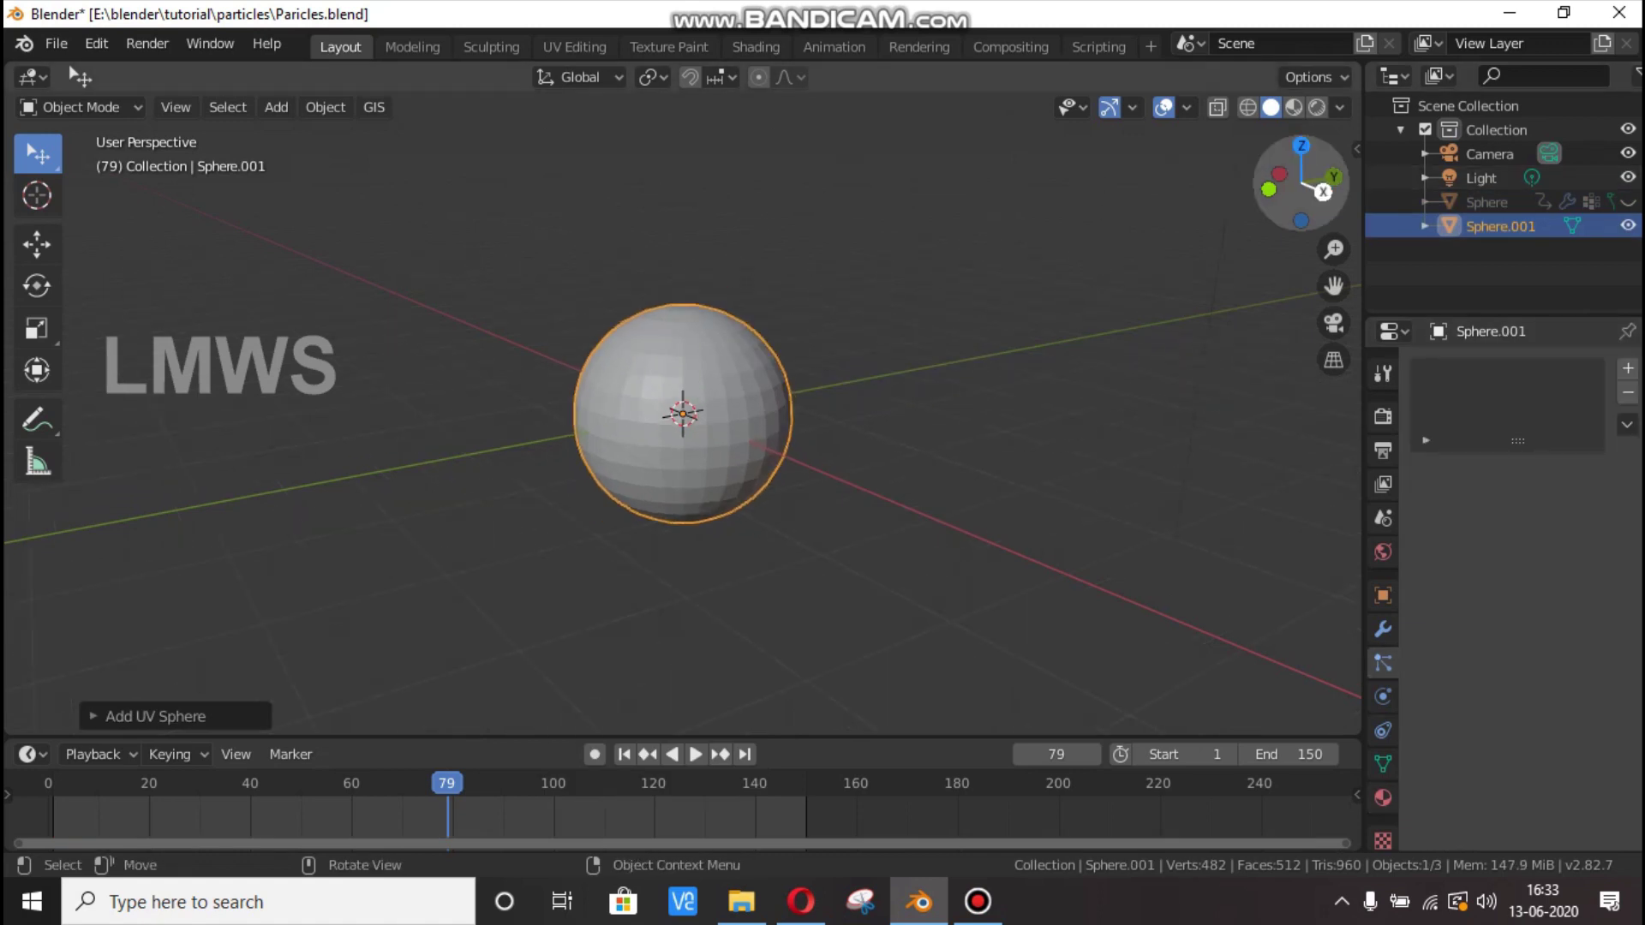
{"action": "mouse_move", "coordinate": [1313, 183]}
{"action": "left_mouse_down"}
{"action": "mouse_move", "coordinate": [1473, 177]}
{"action": "mouse_move", "coordinate": [1441, 141]}
{"action": "mouse_move", "coordinate": [1312, 168]}
{"action": "left_mouse_up"}
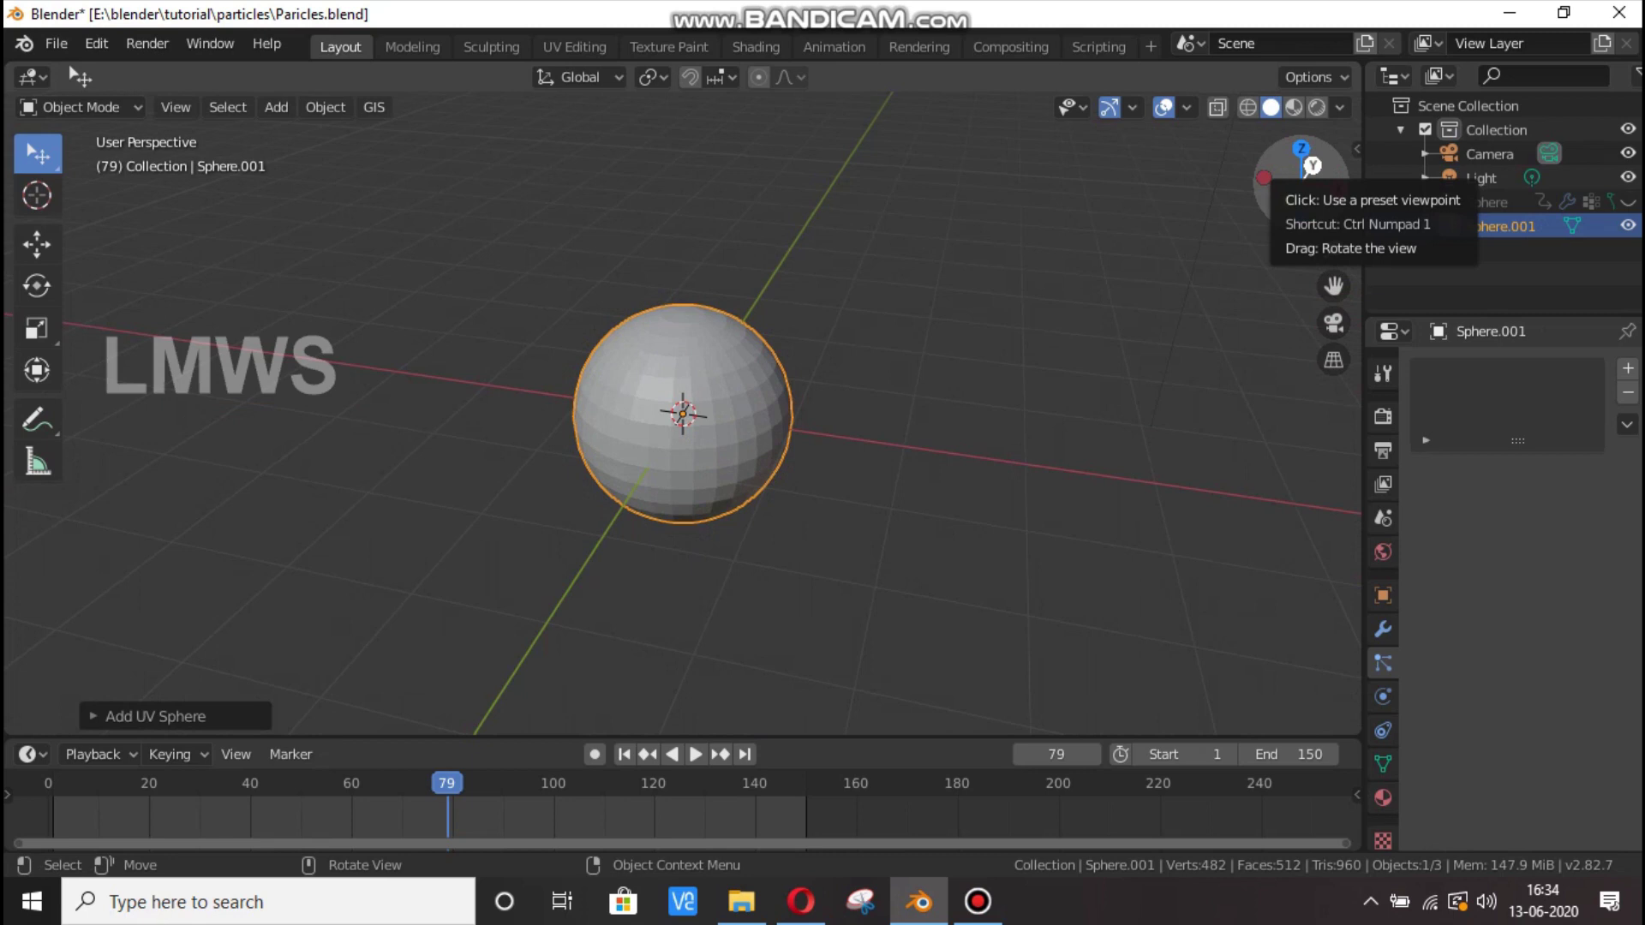
{"action": "scroll", "coordinate": [1306, 171], "scroll_direction": "up", "scroll_amount": 2}
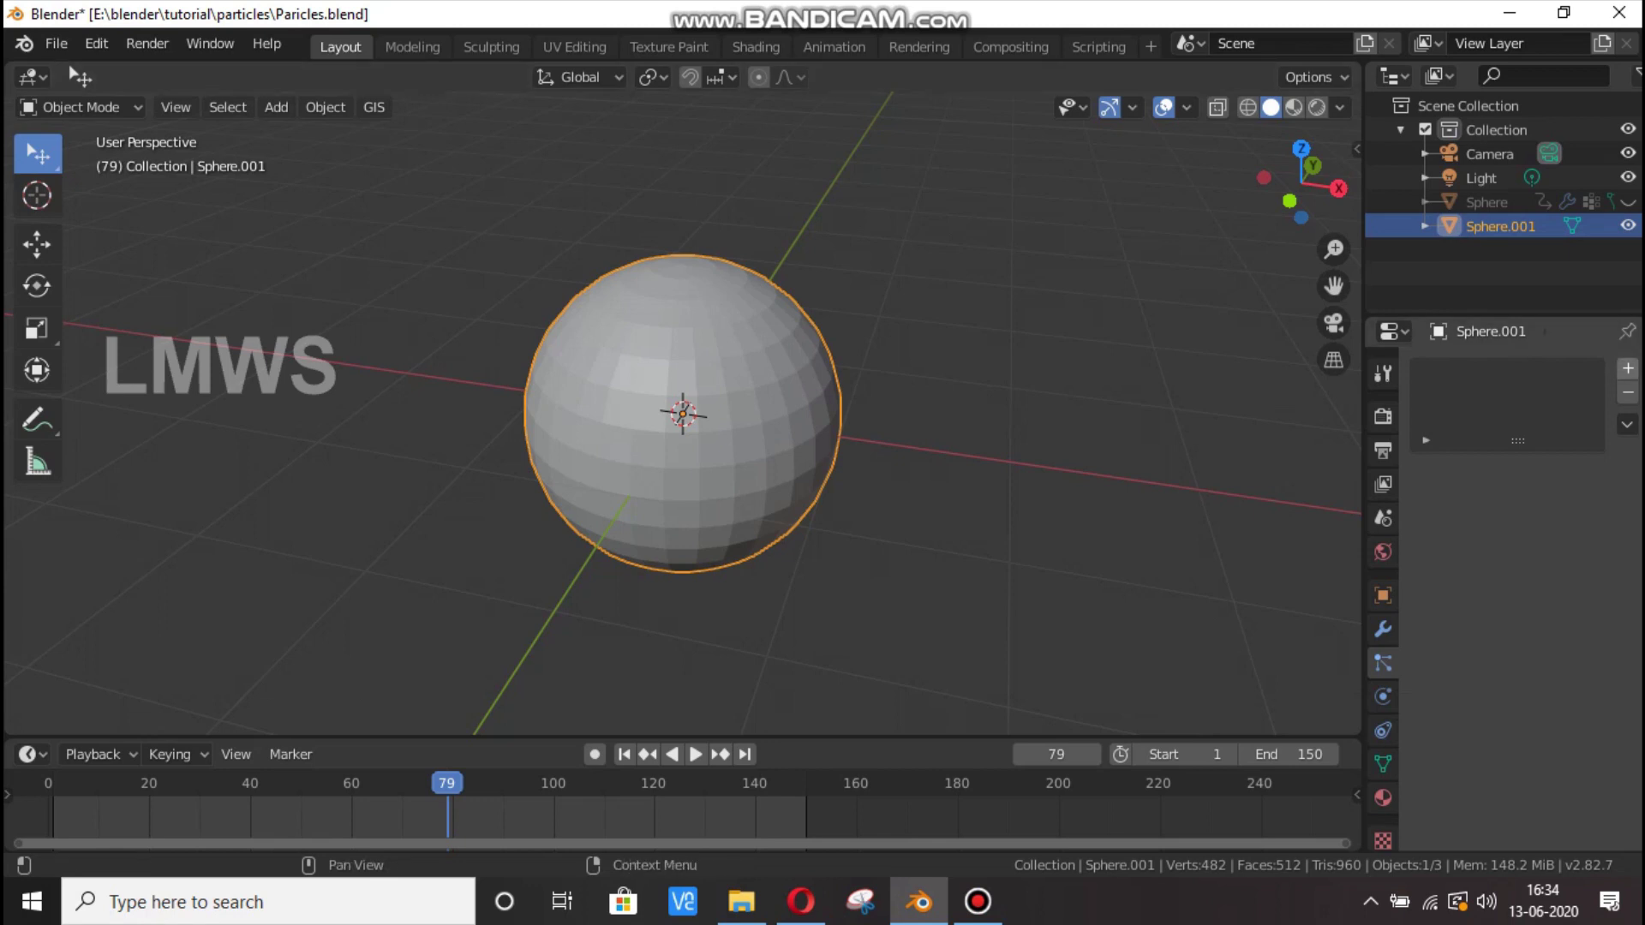
{"action": "left_click", "coordinate": [1628, 368]}
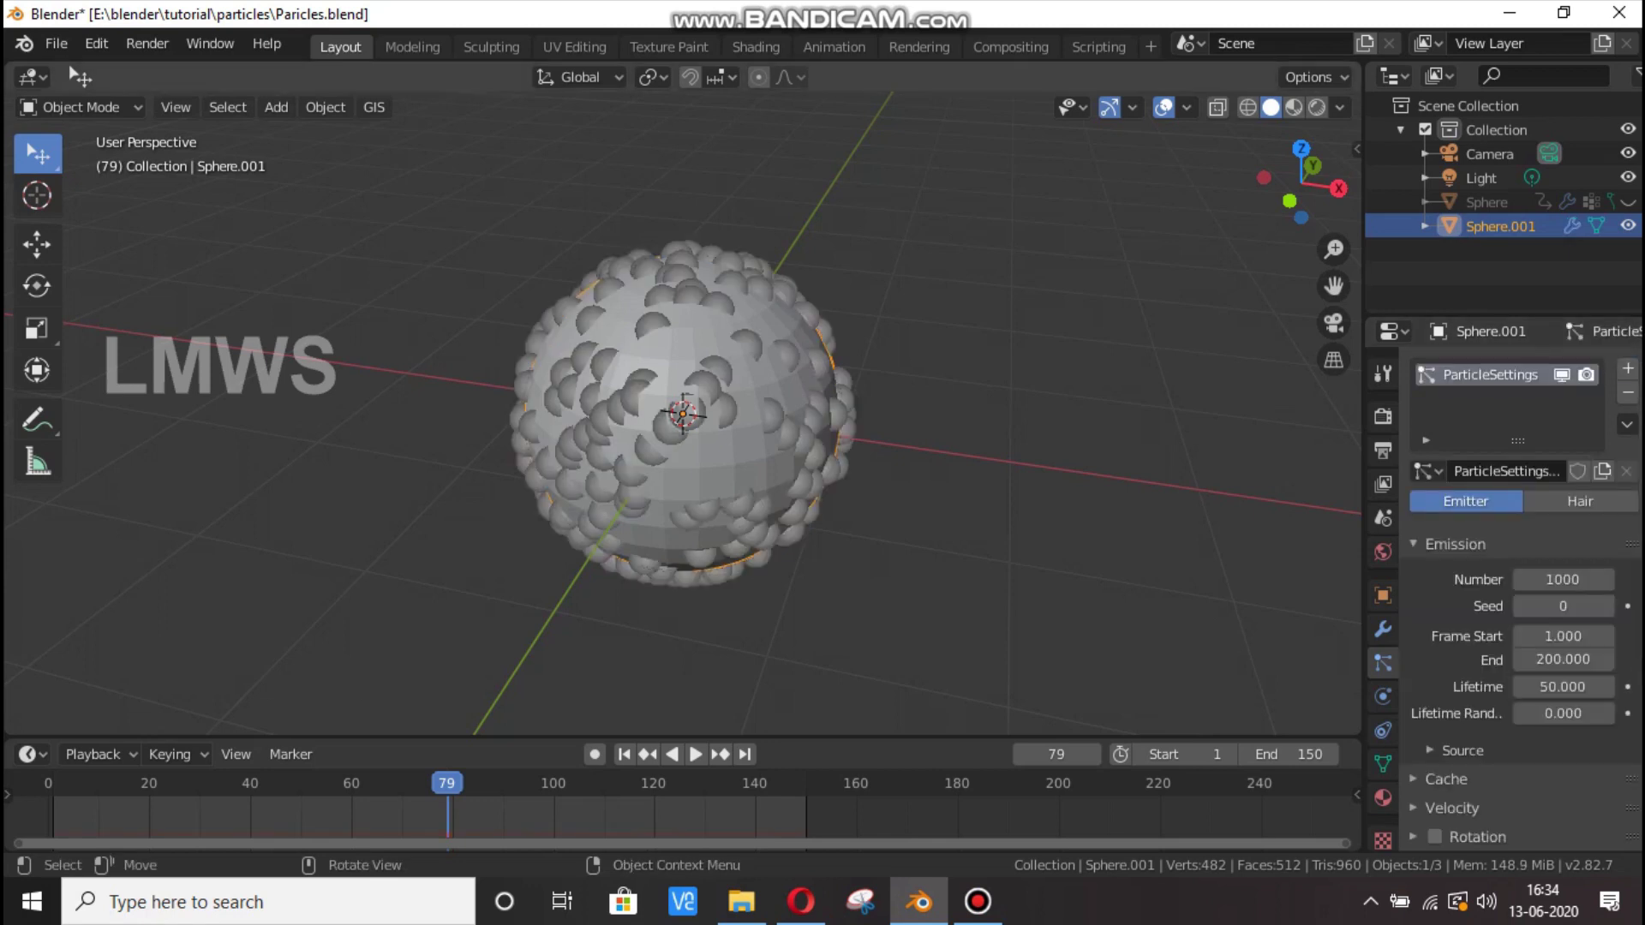
Play back the default particle emission and examine the falling particles from another side of the sphere.
{"action": "key", "text": "space"}
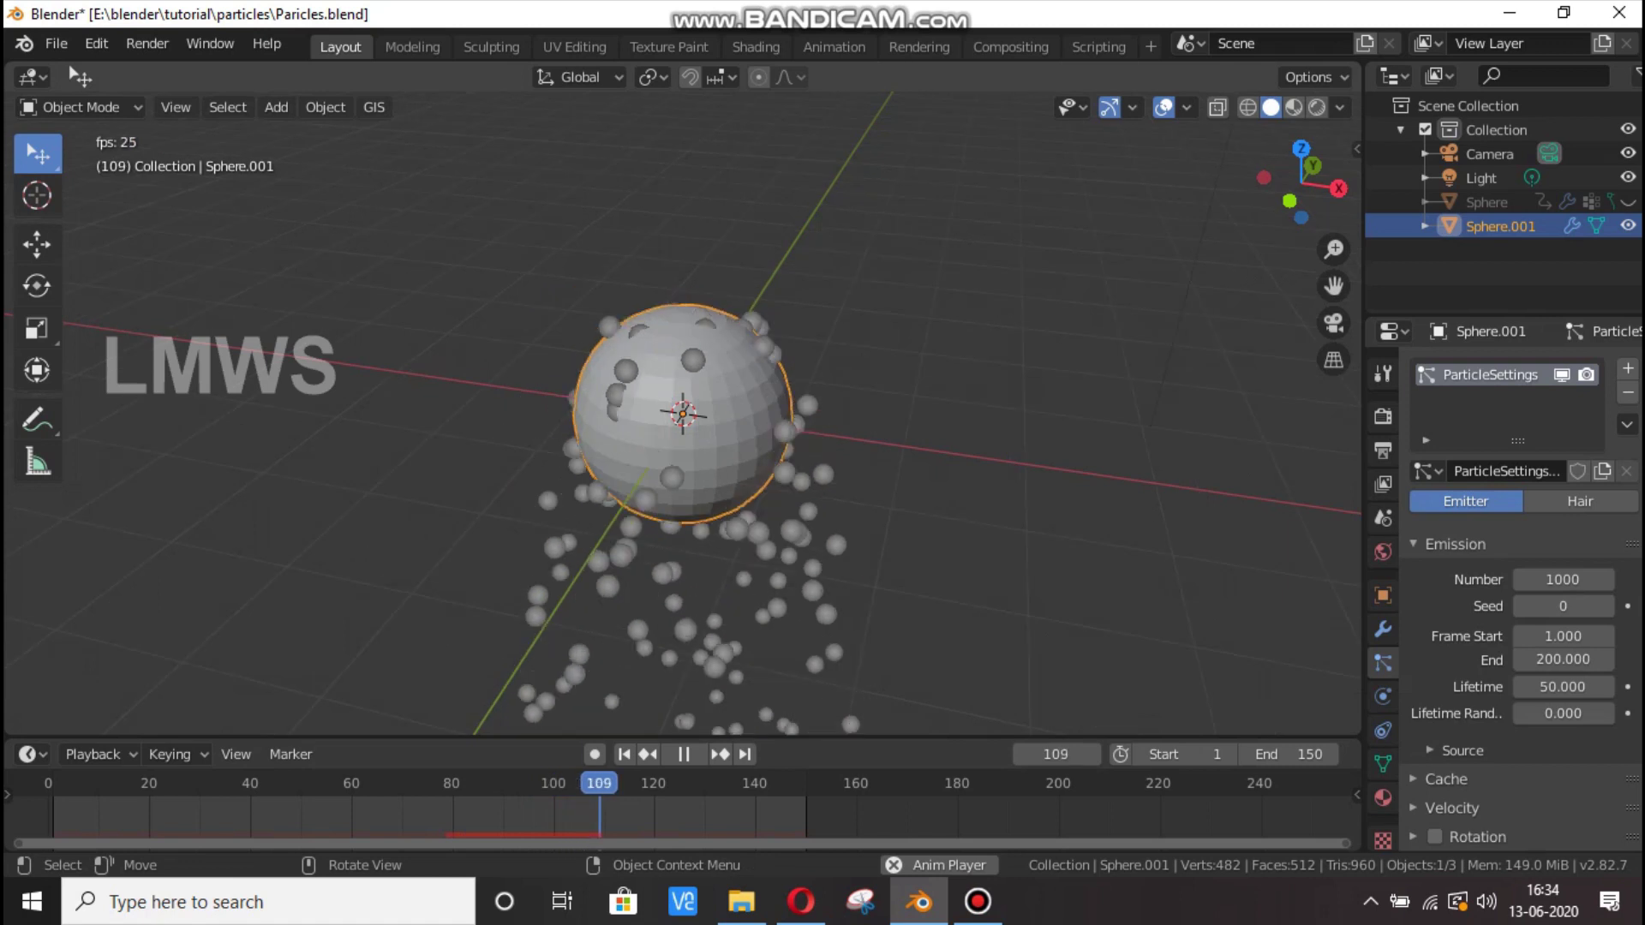
{"action": "left_click_drag", "start_coordinate": [1302, 183], "coordinate": [1523, 137]}
{"action": "key", "text": "space"}
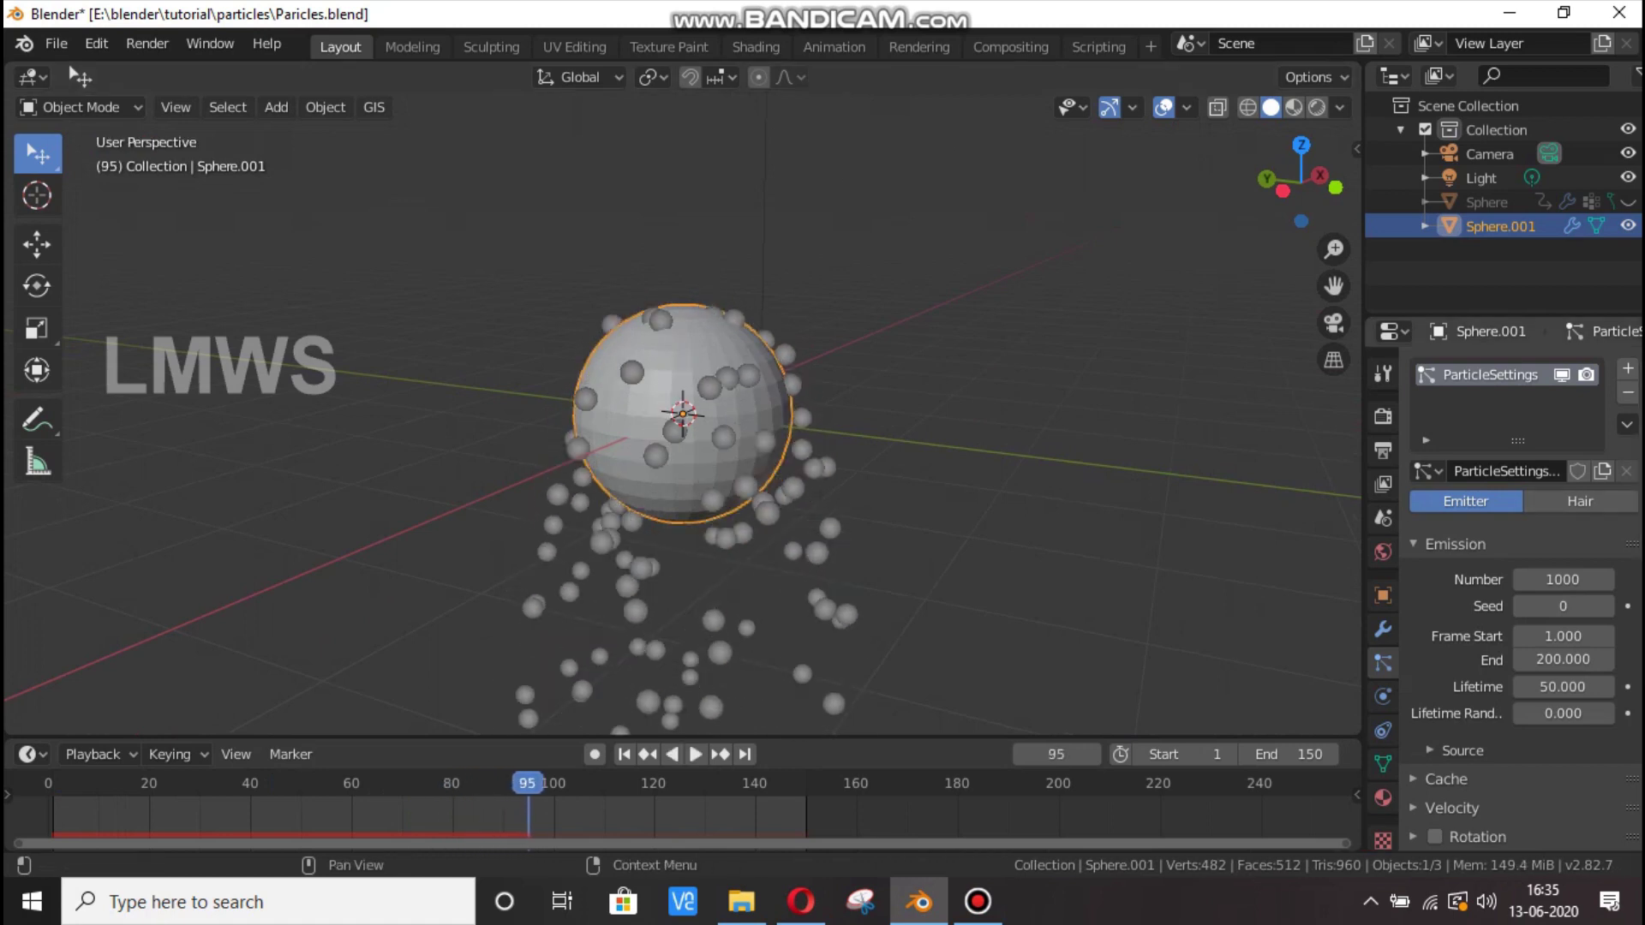
{"action": "scroll", "coordinate": [1521, 599], "scroll_direction": "down", "scroll_amount": 1}
{"action": "scroll", "coordinate": [1521, 600], "scroll_direction": "up", "scroll_amount": 1}
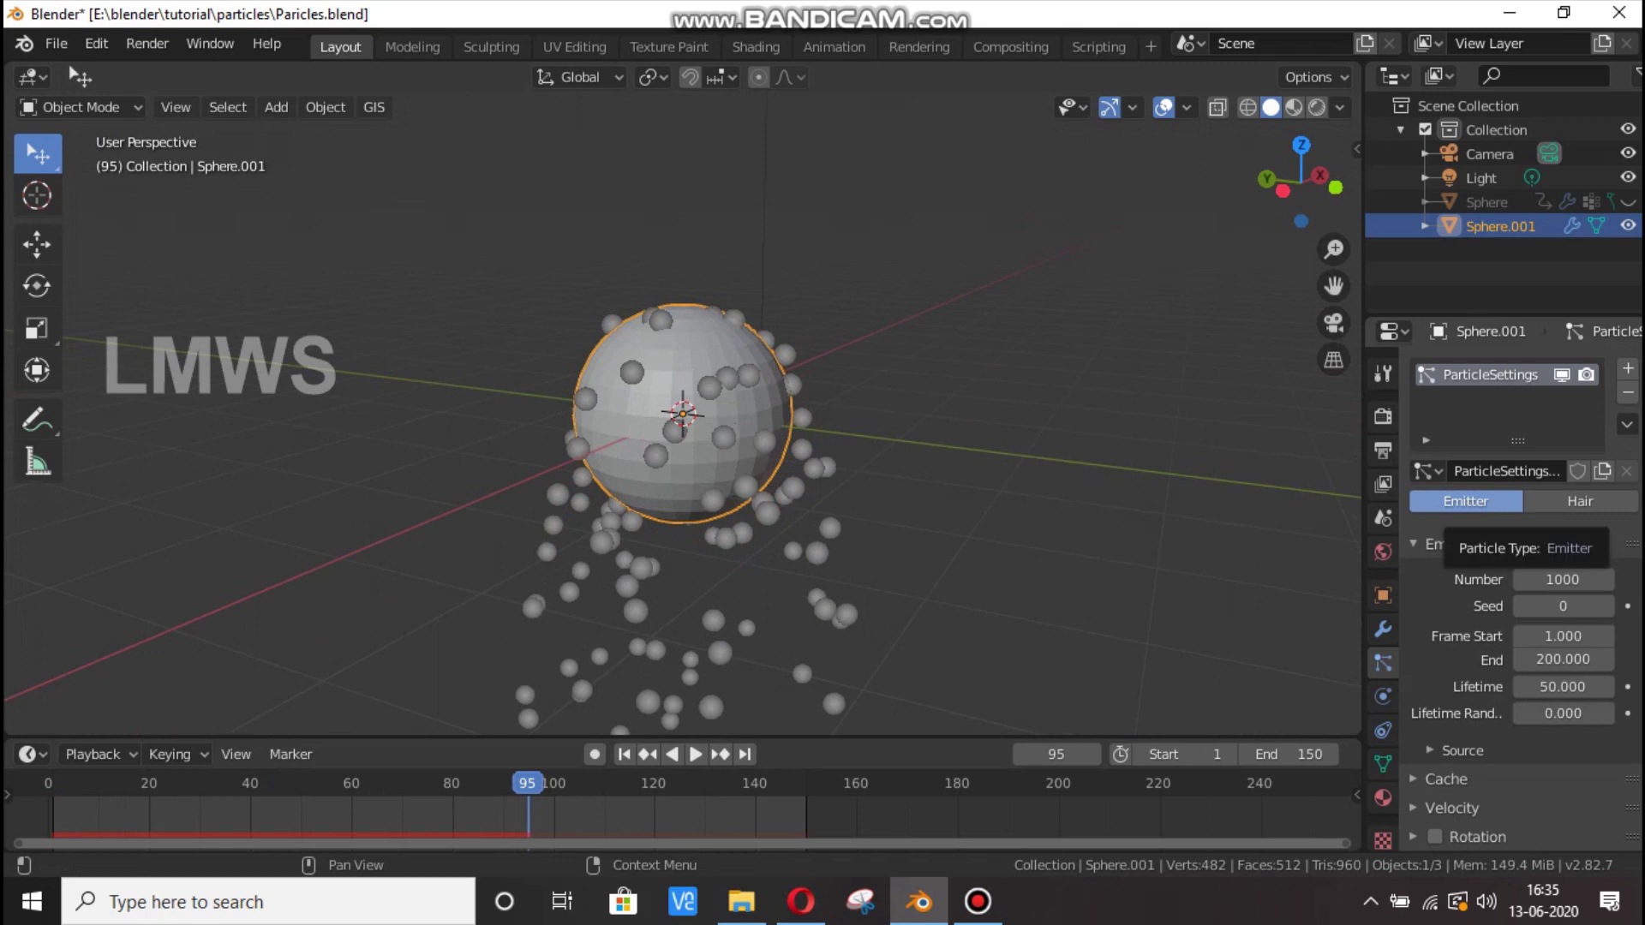
Rename both the sphere's particle system and its particle settings data block to P1.
{"action": "double_click", "coordinate": [1490, 375]}
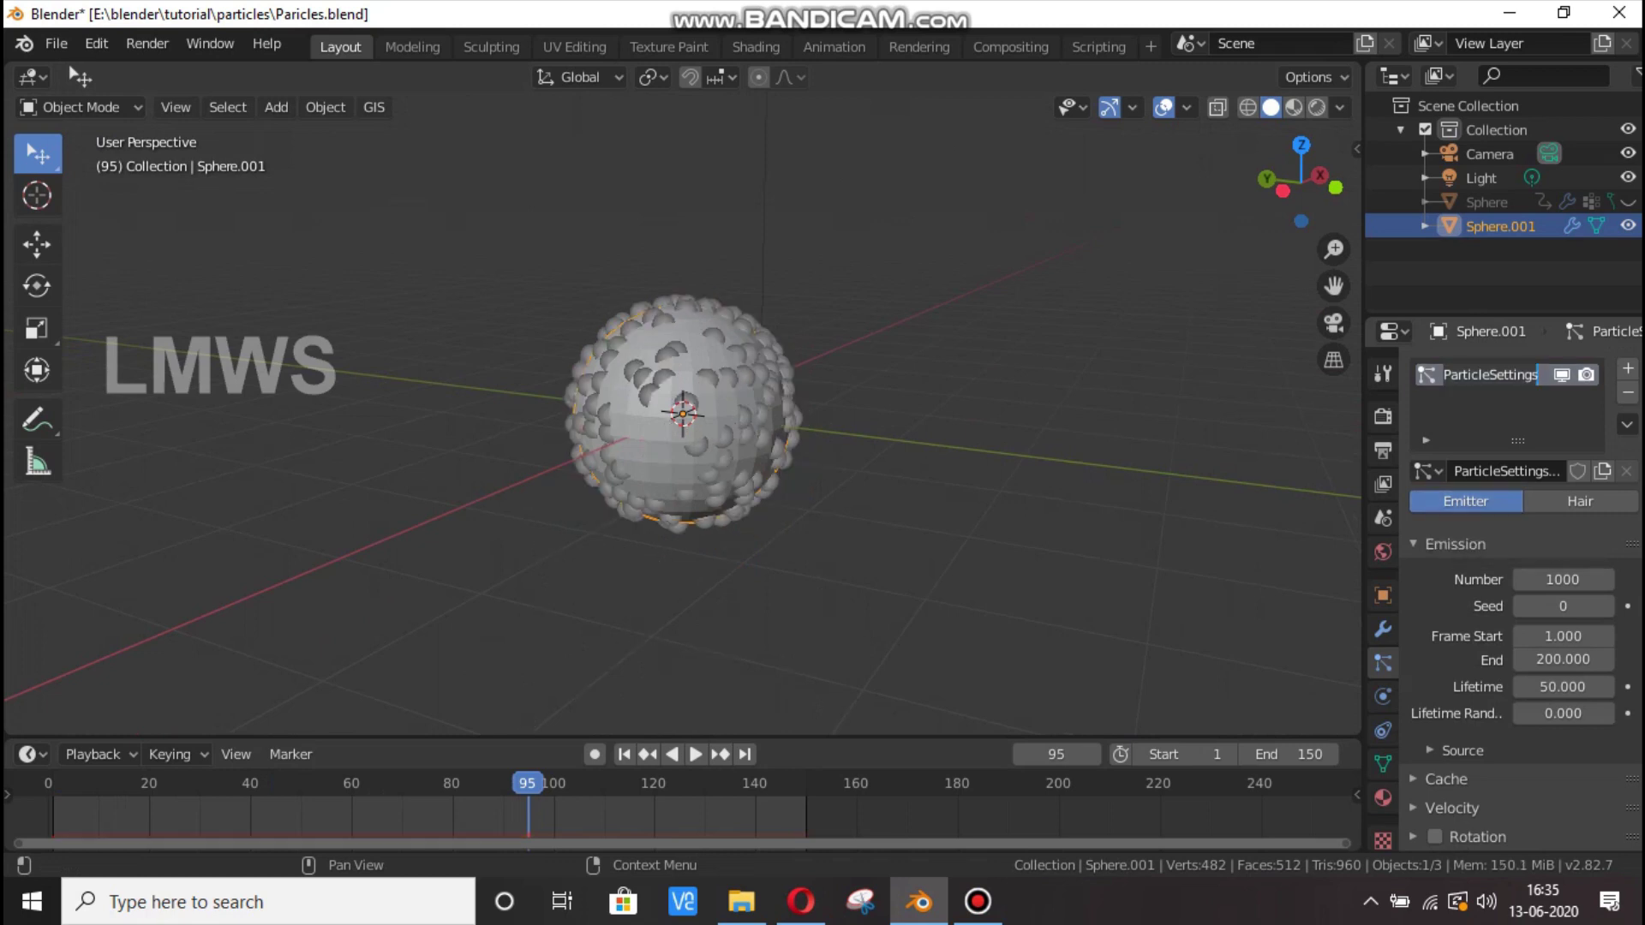
{"action": "type", "text": "P1"}
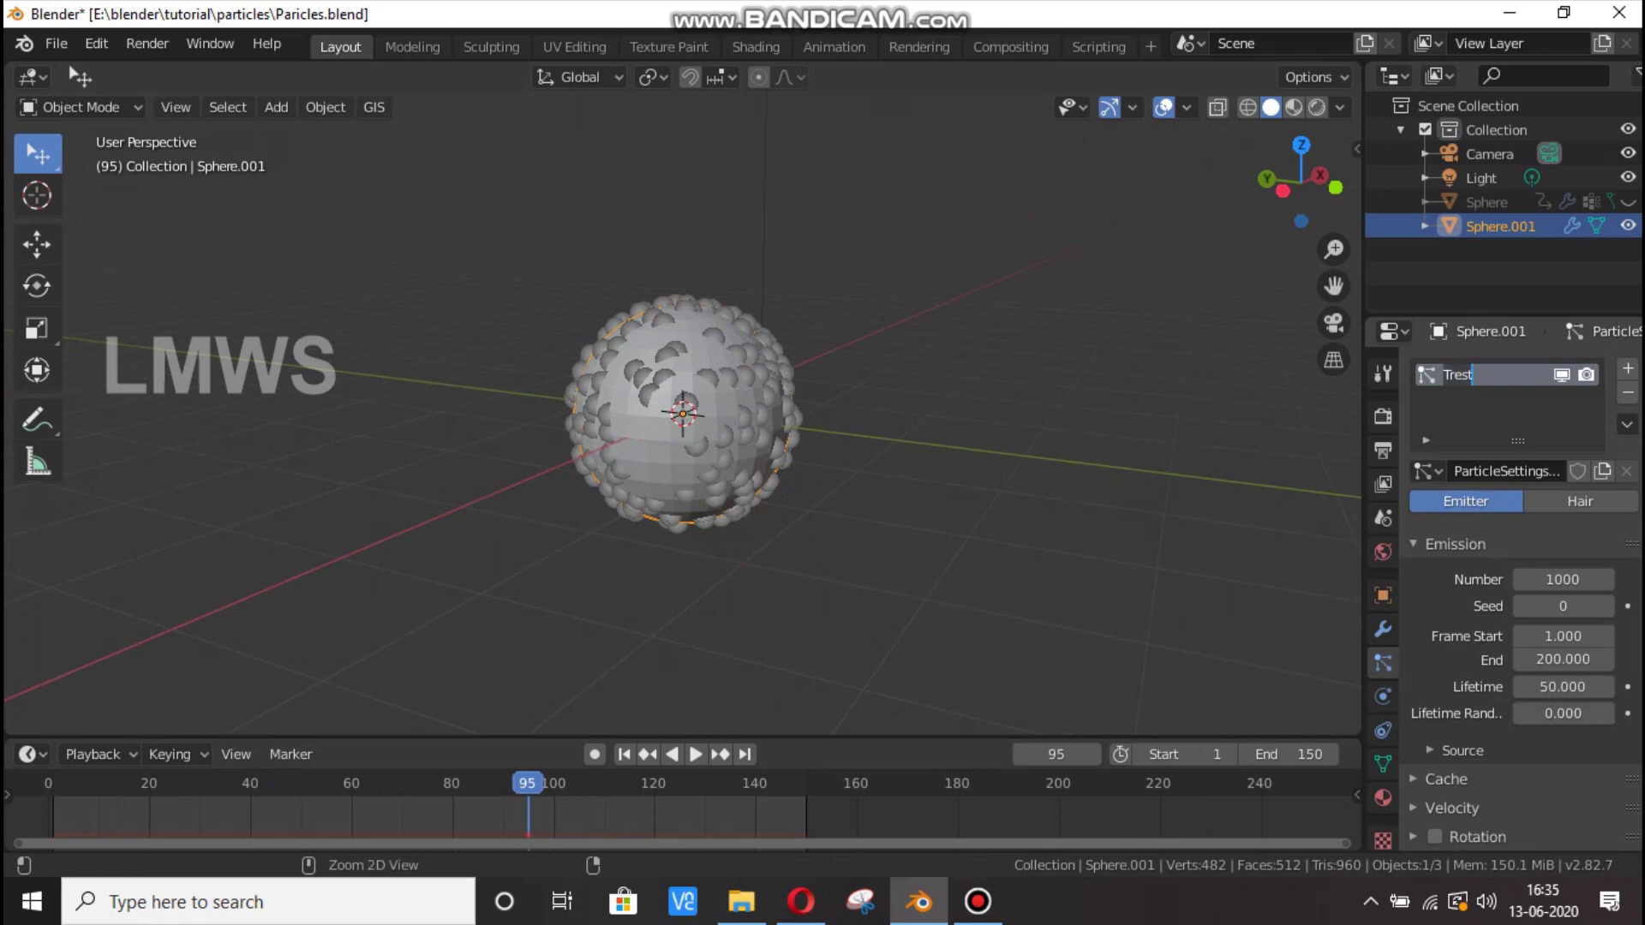
{"action": "key", "text": "Return"}
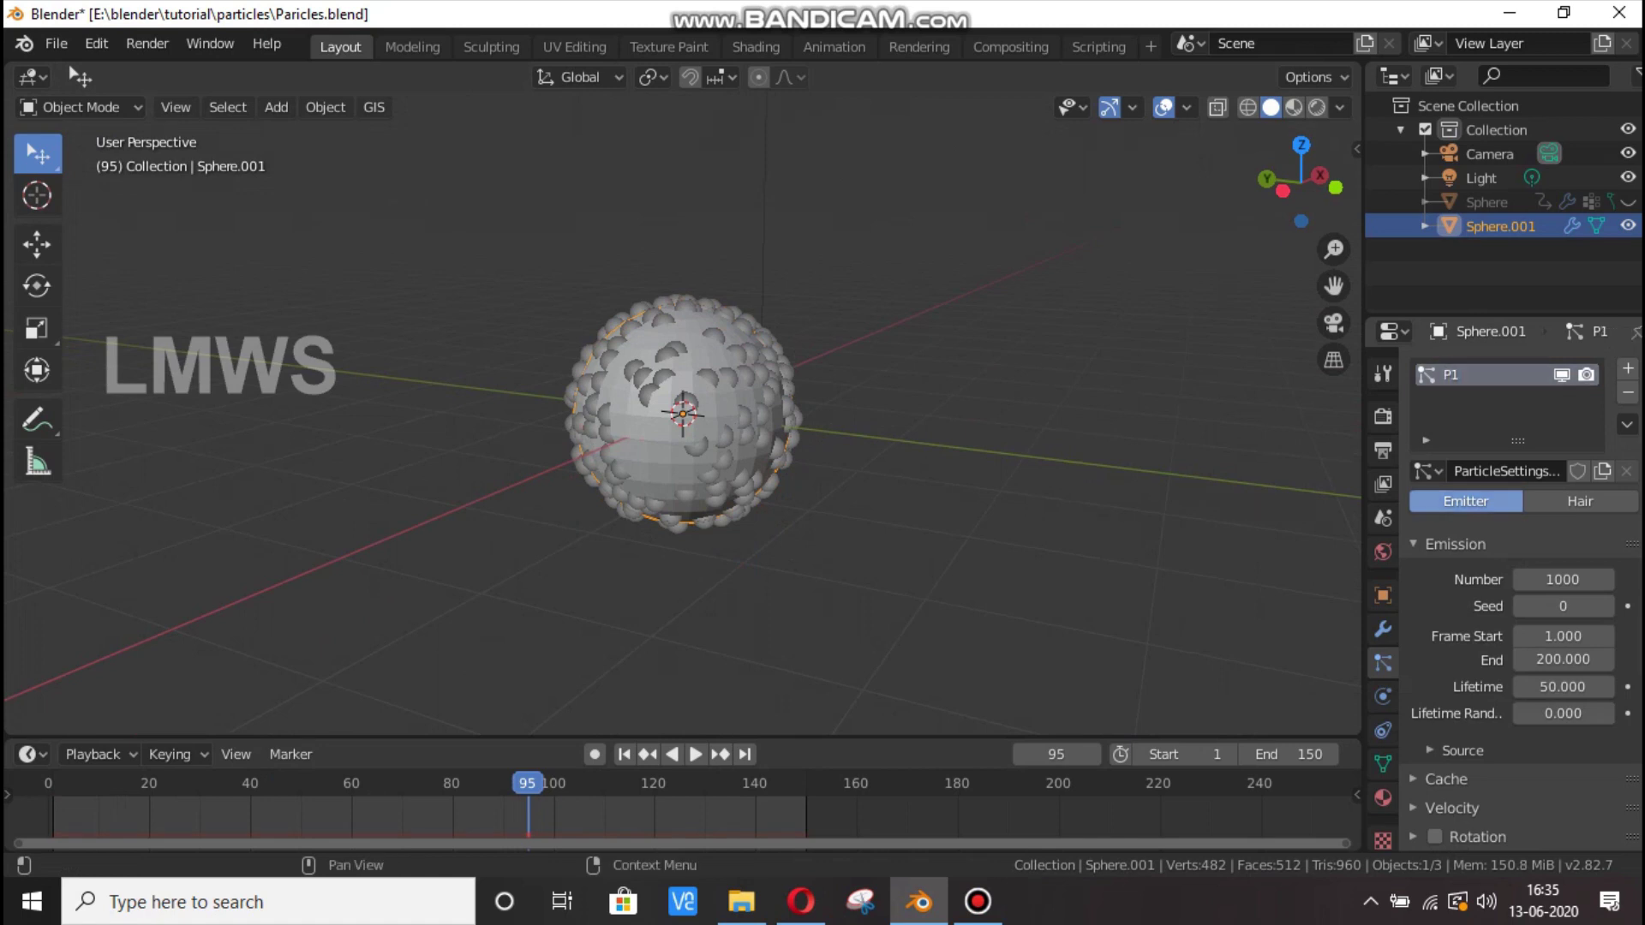
{"action": "left_click", "coordinate": [1504, 471]}
{"action": "type", "text": "P1"}
{"action": "key", "text": "Return"}
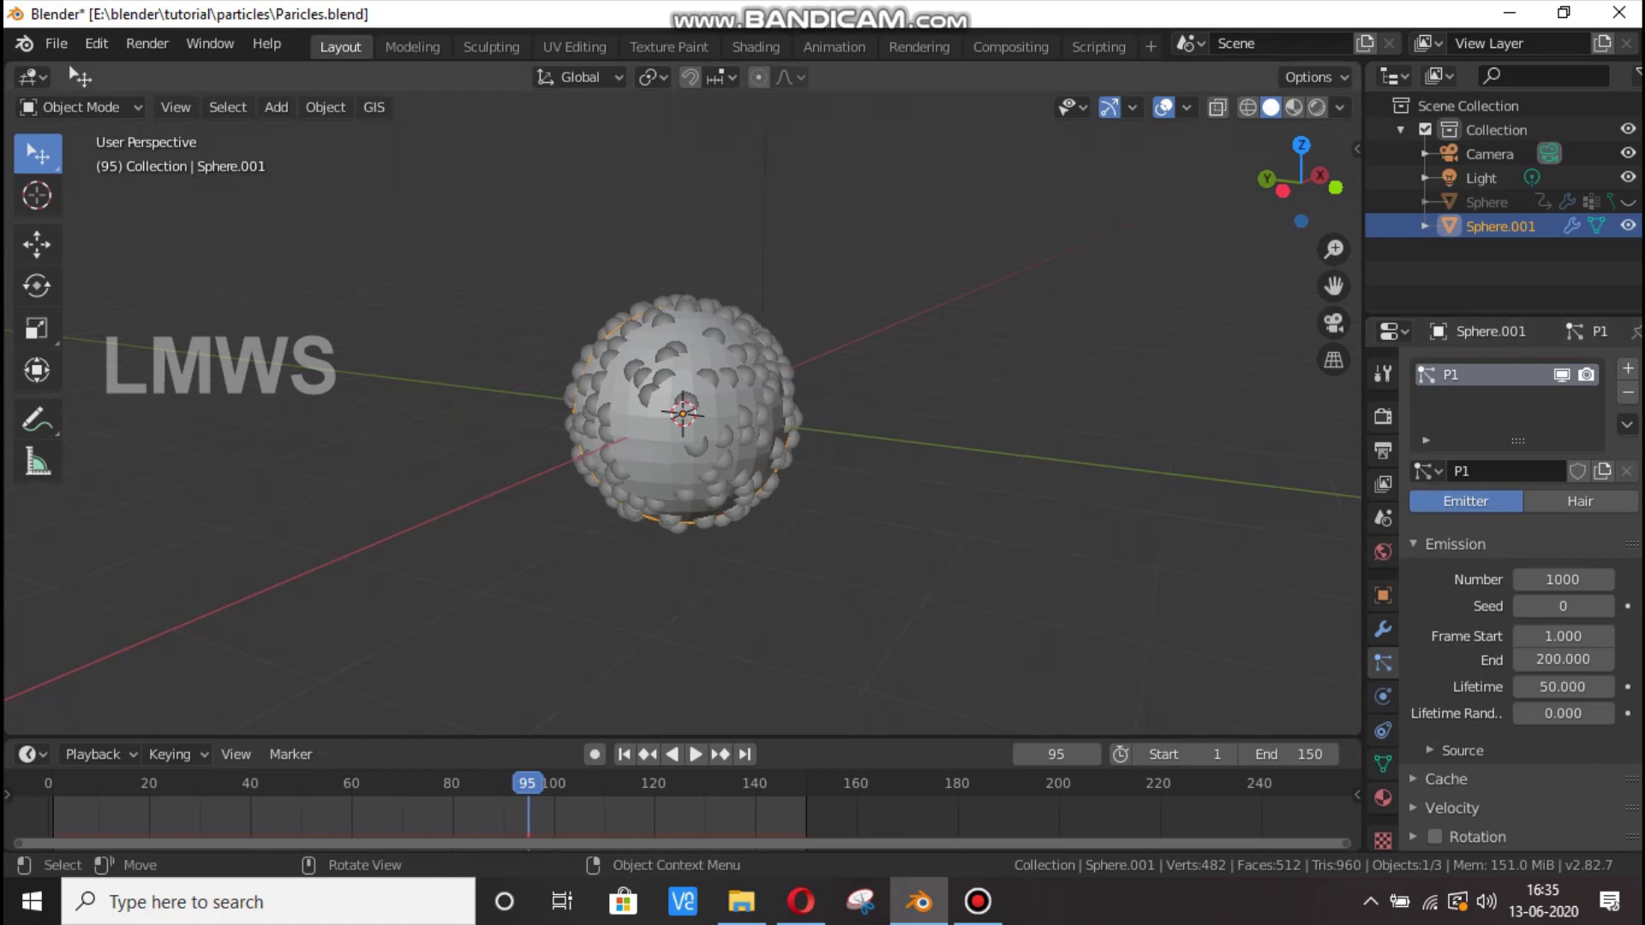
Look over the P1 particle settings and play back its emission.
{"action": "scroll", "coordinate": [1521, 599], "scroll_direction": "down", "scroll_amount": 3}
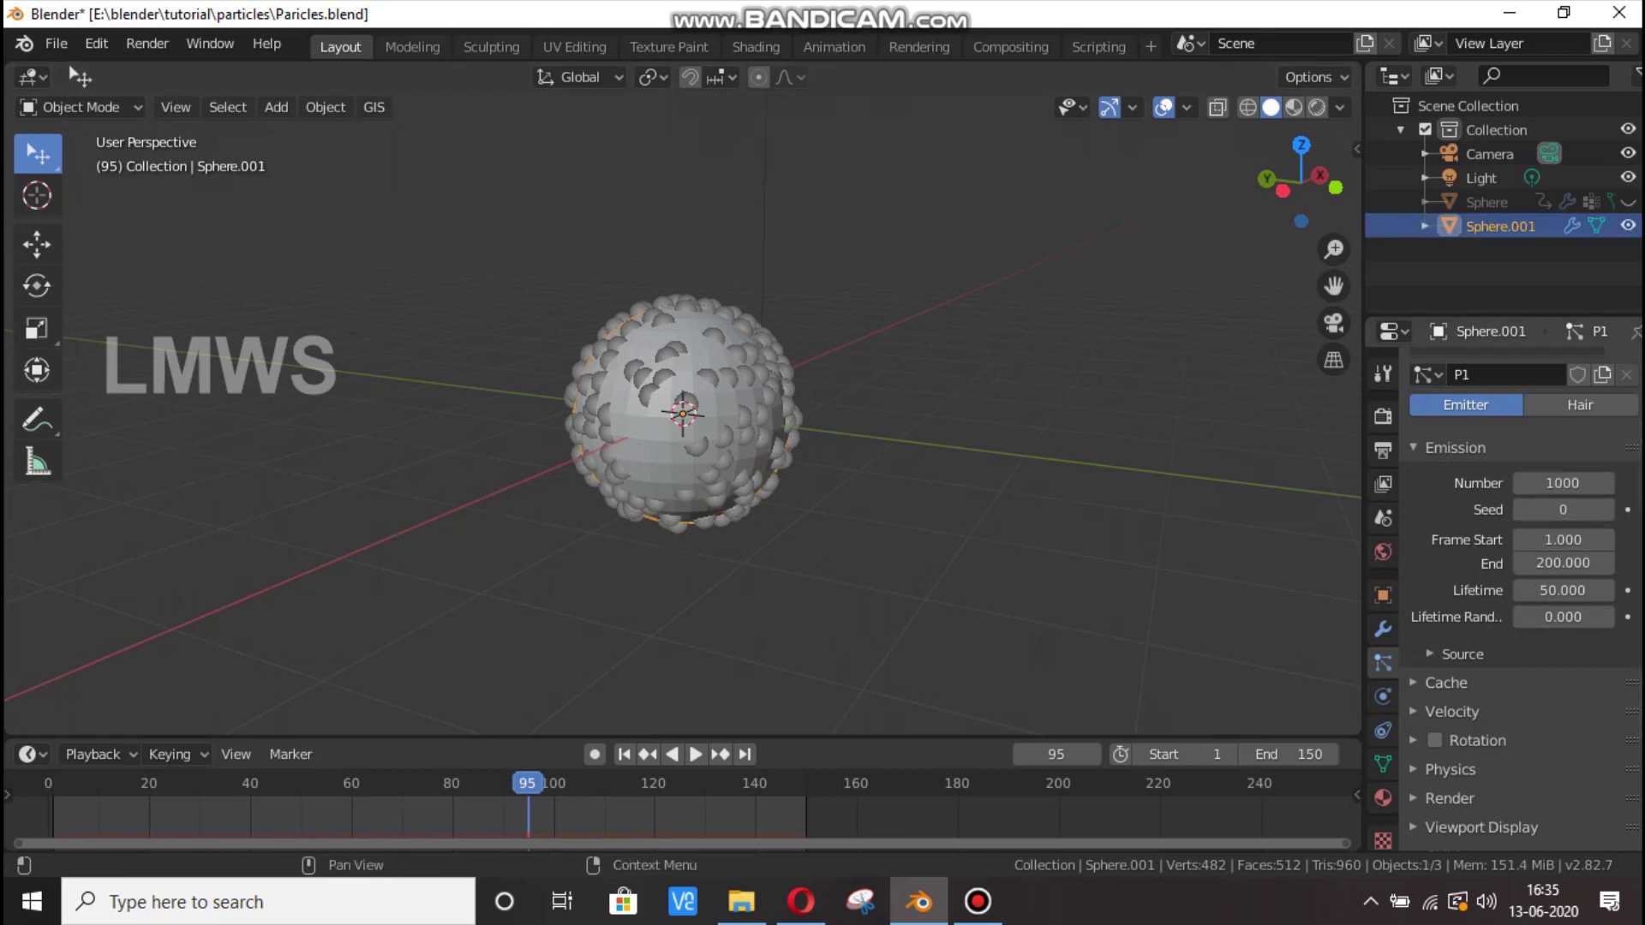
{"action": "scroll", "coordinate": [1521, 599], "scroll_direction": "up", "scroll_amount": 3}
{"action": "key", "text": "space"}
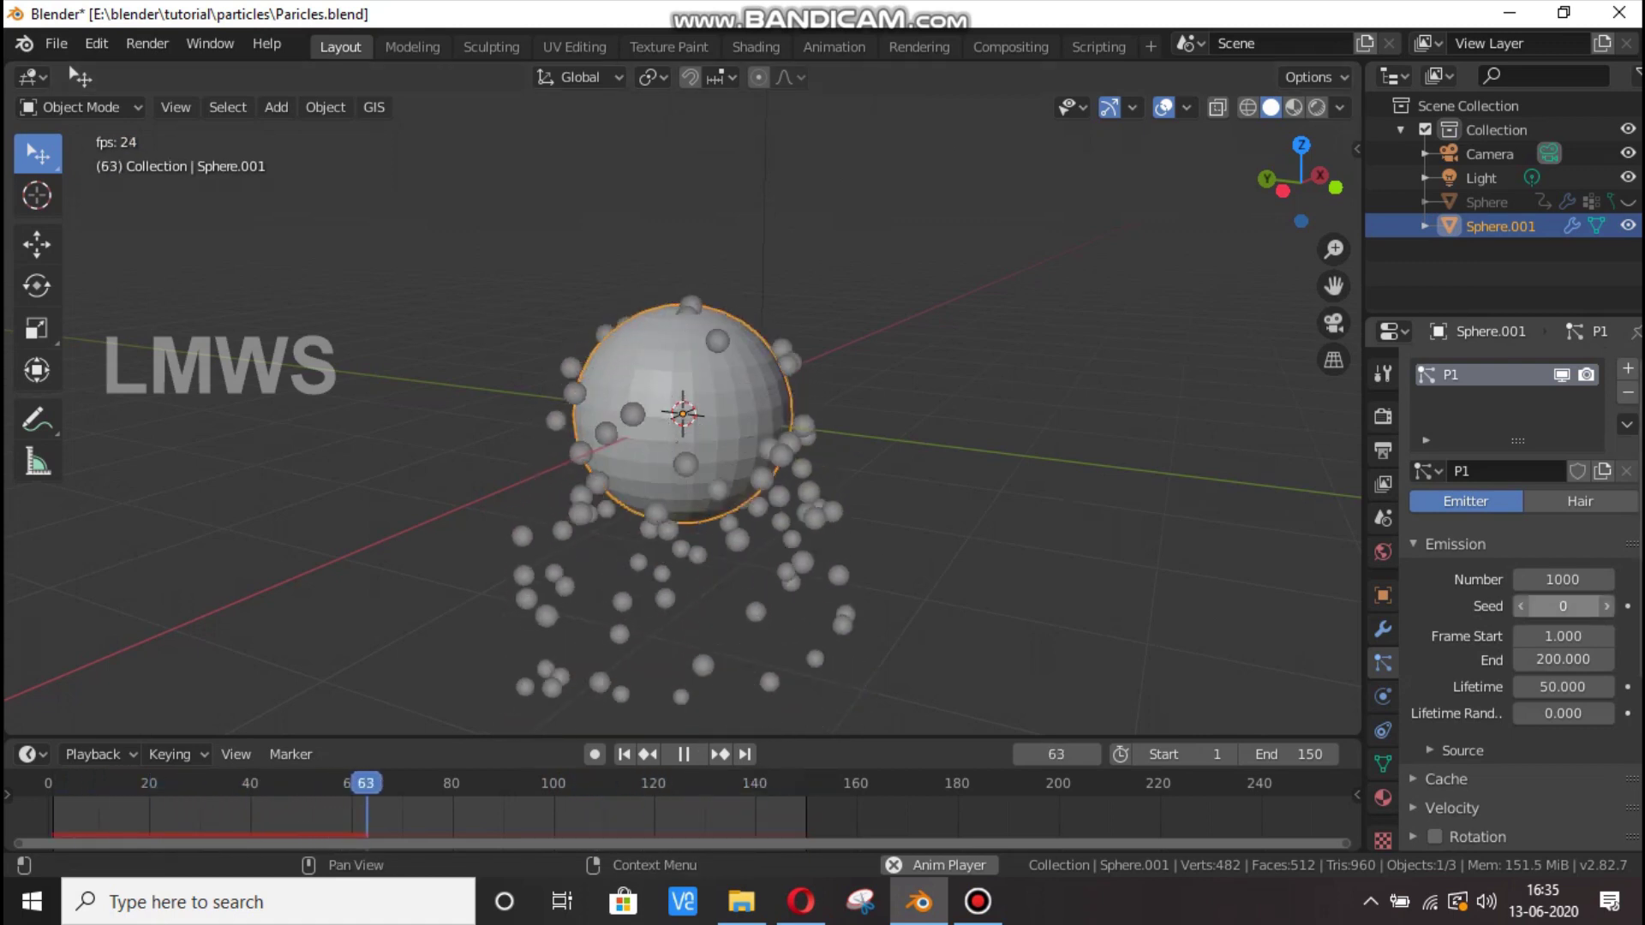
{"action": "key", "text": "space"}
Try several emission seed values for the P1 particle system and leave the seed at 2.
{"action": "left_click", "coordinate": [1607, 606]}
{"action": "left_click", "coordinate": [1606, 606]}
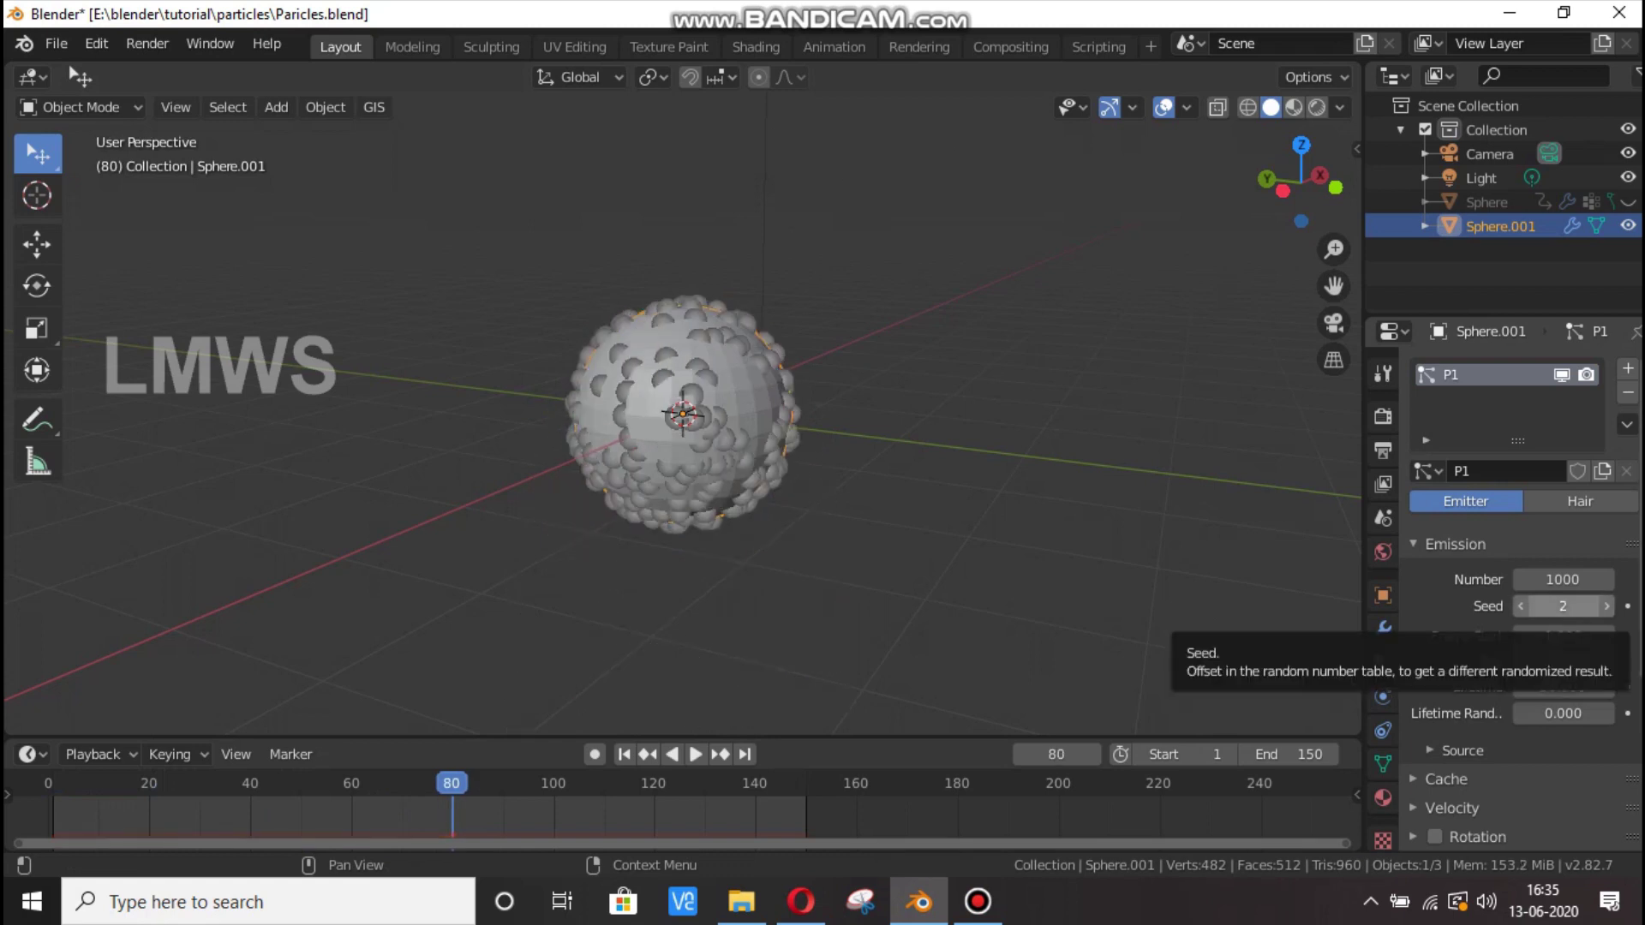
{"action": "scroll", "coordinate": [1606, 605], "scroll_direction": "down", "scroll_amount": 1}
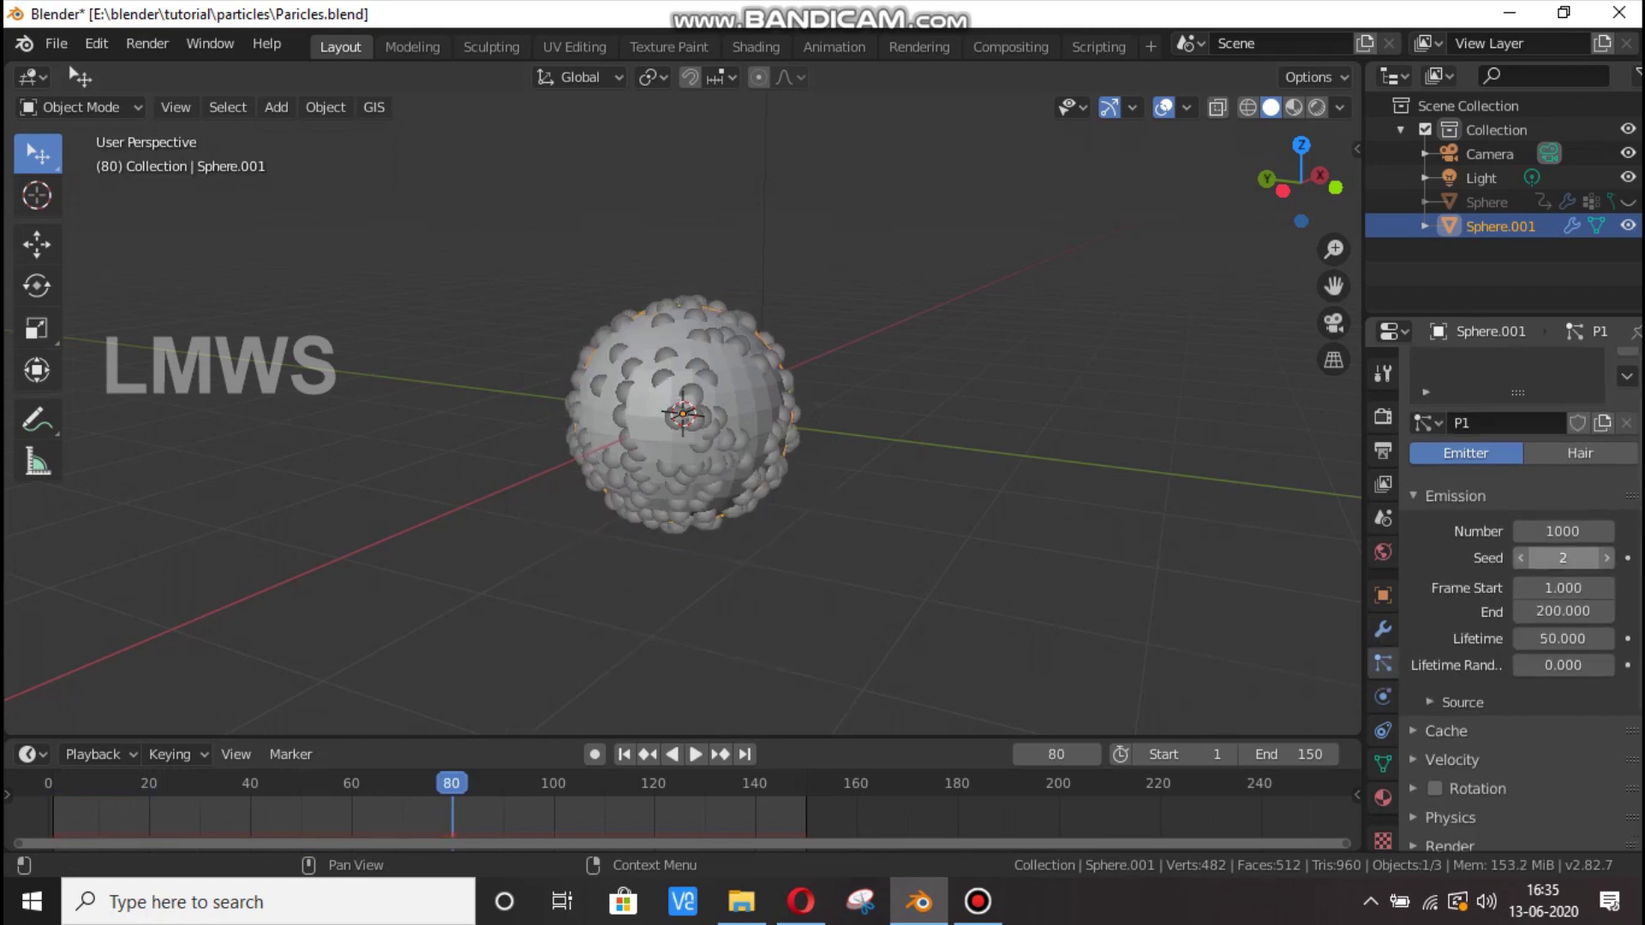
{"action": "left_click", "coordinate": [1520, 557]}
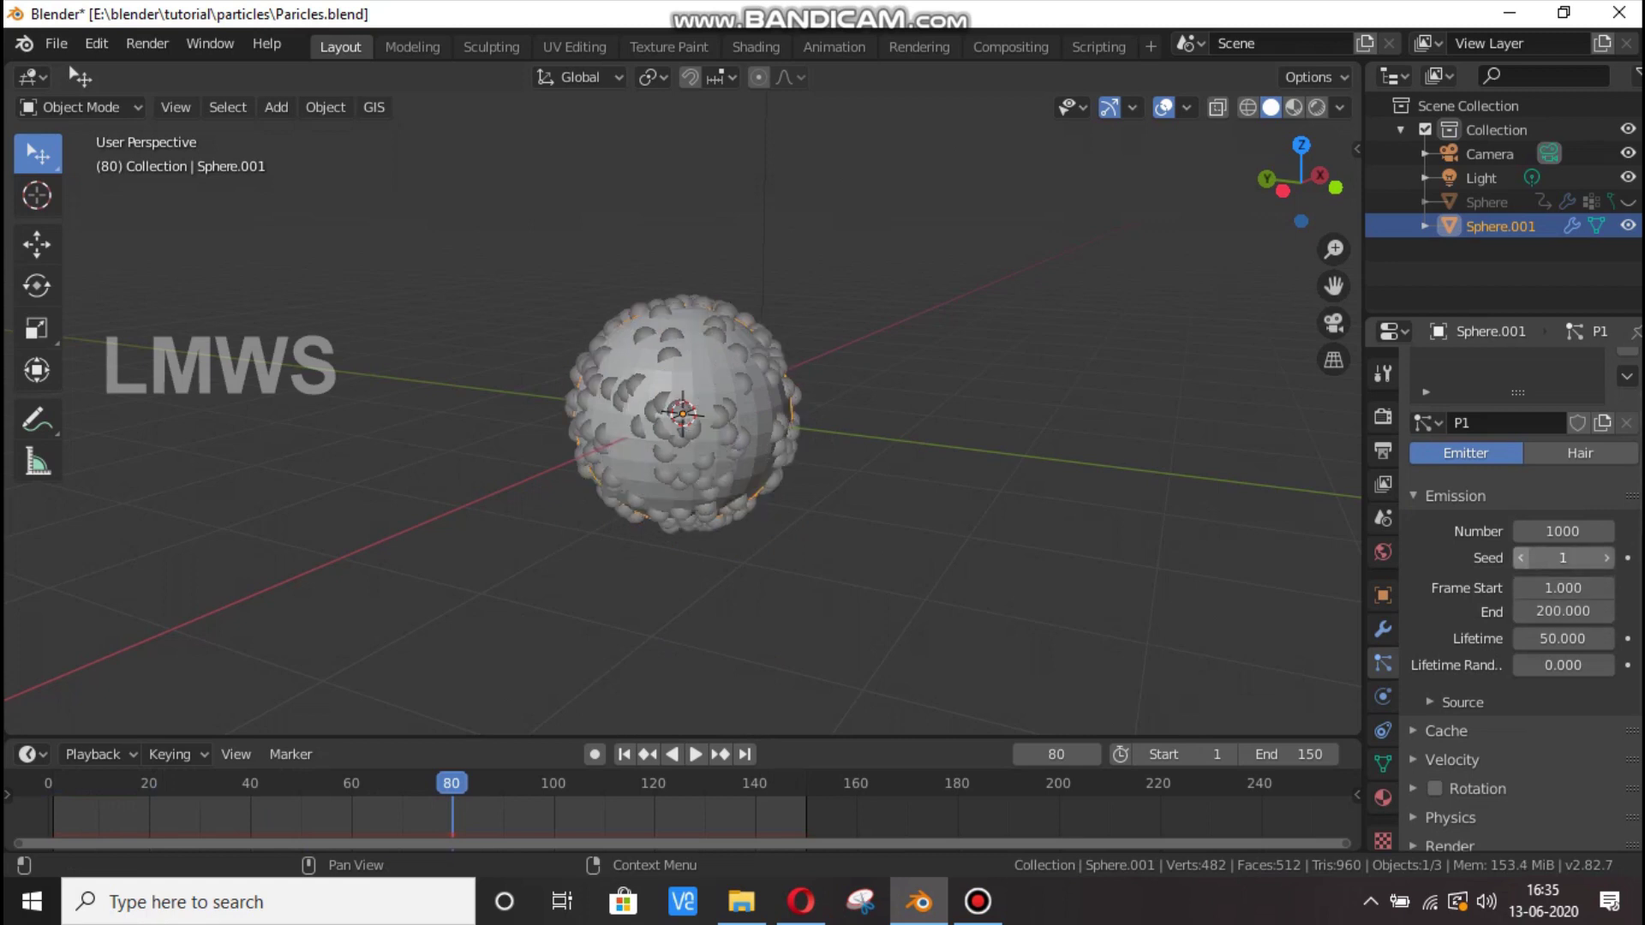
{"action": "left_click", "coordinate": [1607, 558]}
{"action": "left_click", "coordinate": [1607, 557]}
{"action": "left_click", "coordinate": [1606, 558]}
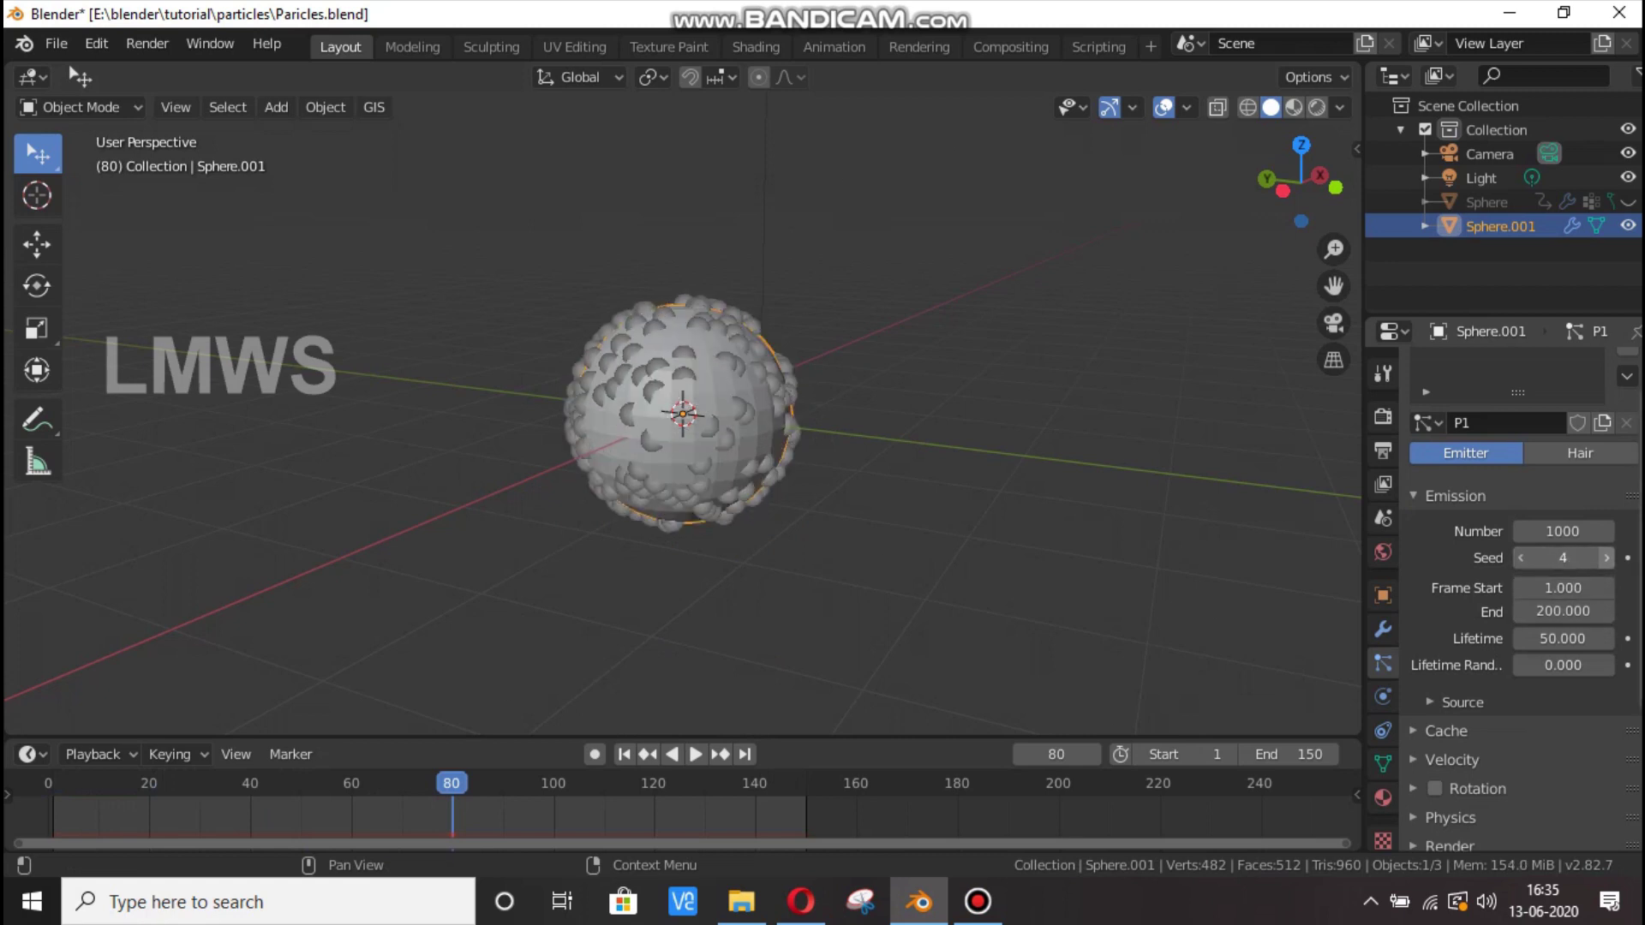
{"action": "left_click", "coordinate": [1606, 558]}
{"action": "left_click", "coordinate": [1520, 558]}
{"action": "left_click", "coordinate": [1521, 558]}
{"action": "left_click", "coordinate": [1520, 557]}
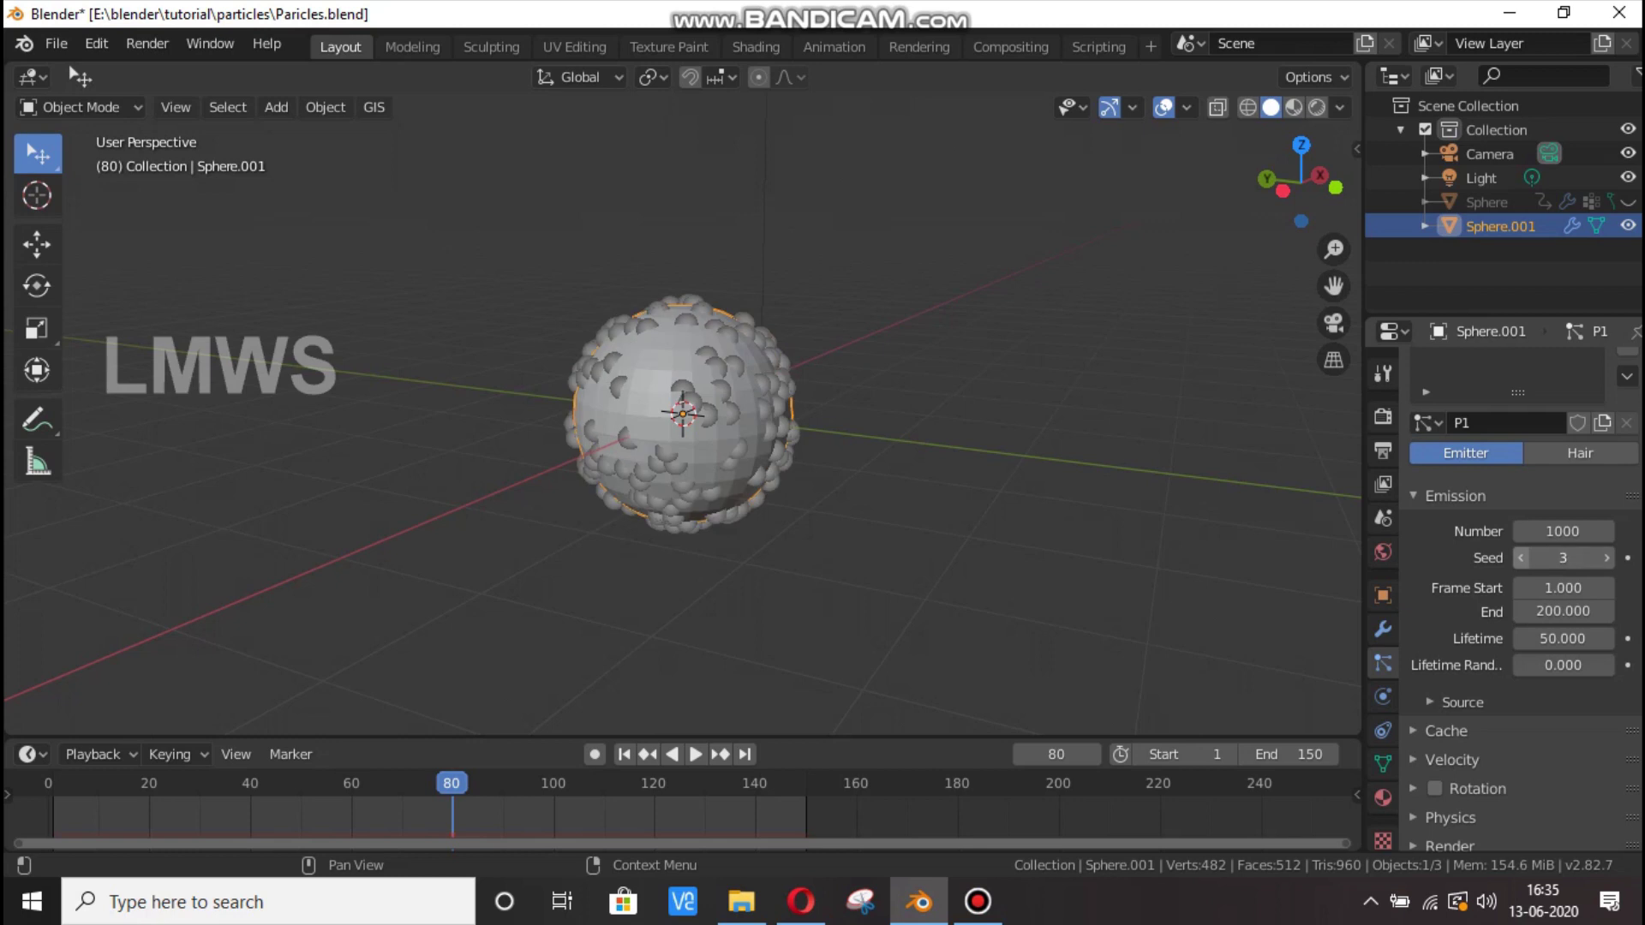
{"action": "left_click", "coordinate": [1521, 558]}
{"action": "left_click", "coordinate": [1606, 558]}
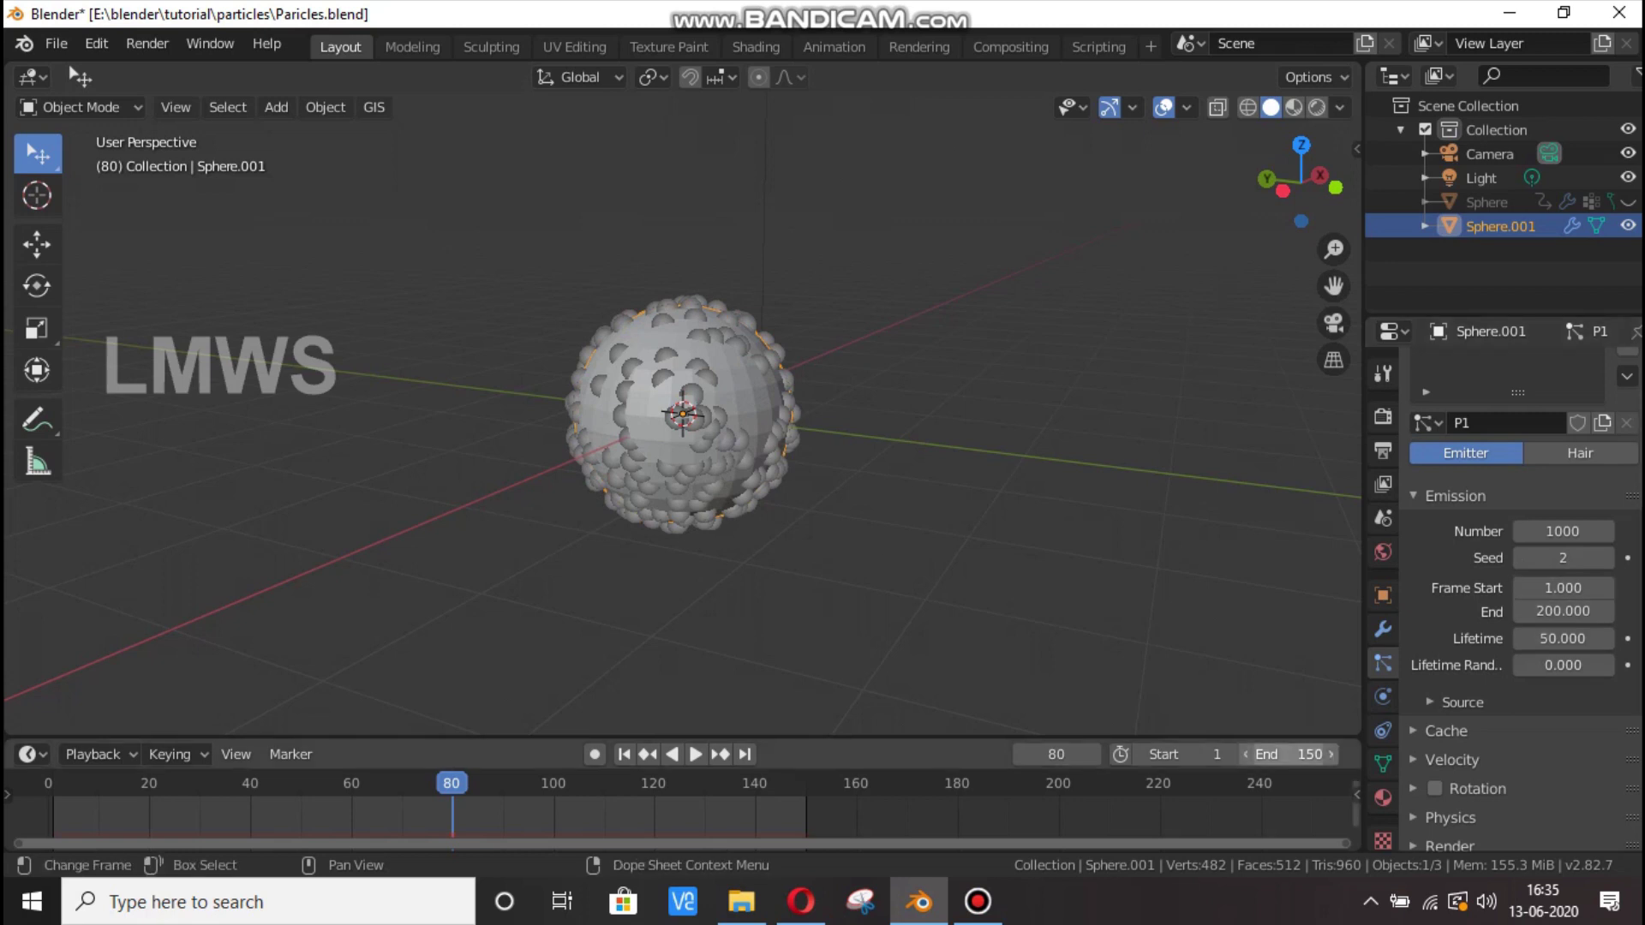
Return to frame 1 and play back the emission with the changed seed.
{"action": "key", "text": "shift+Left"}
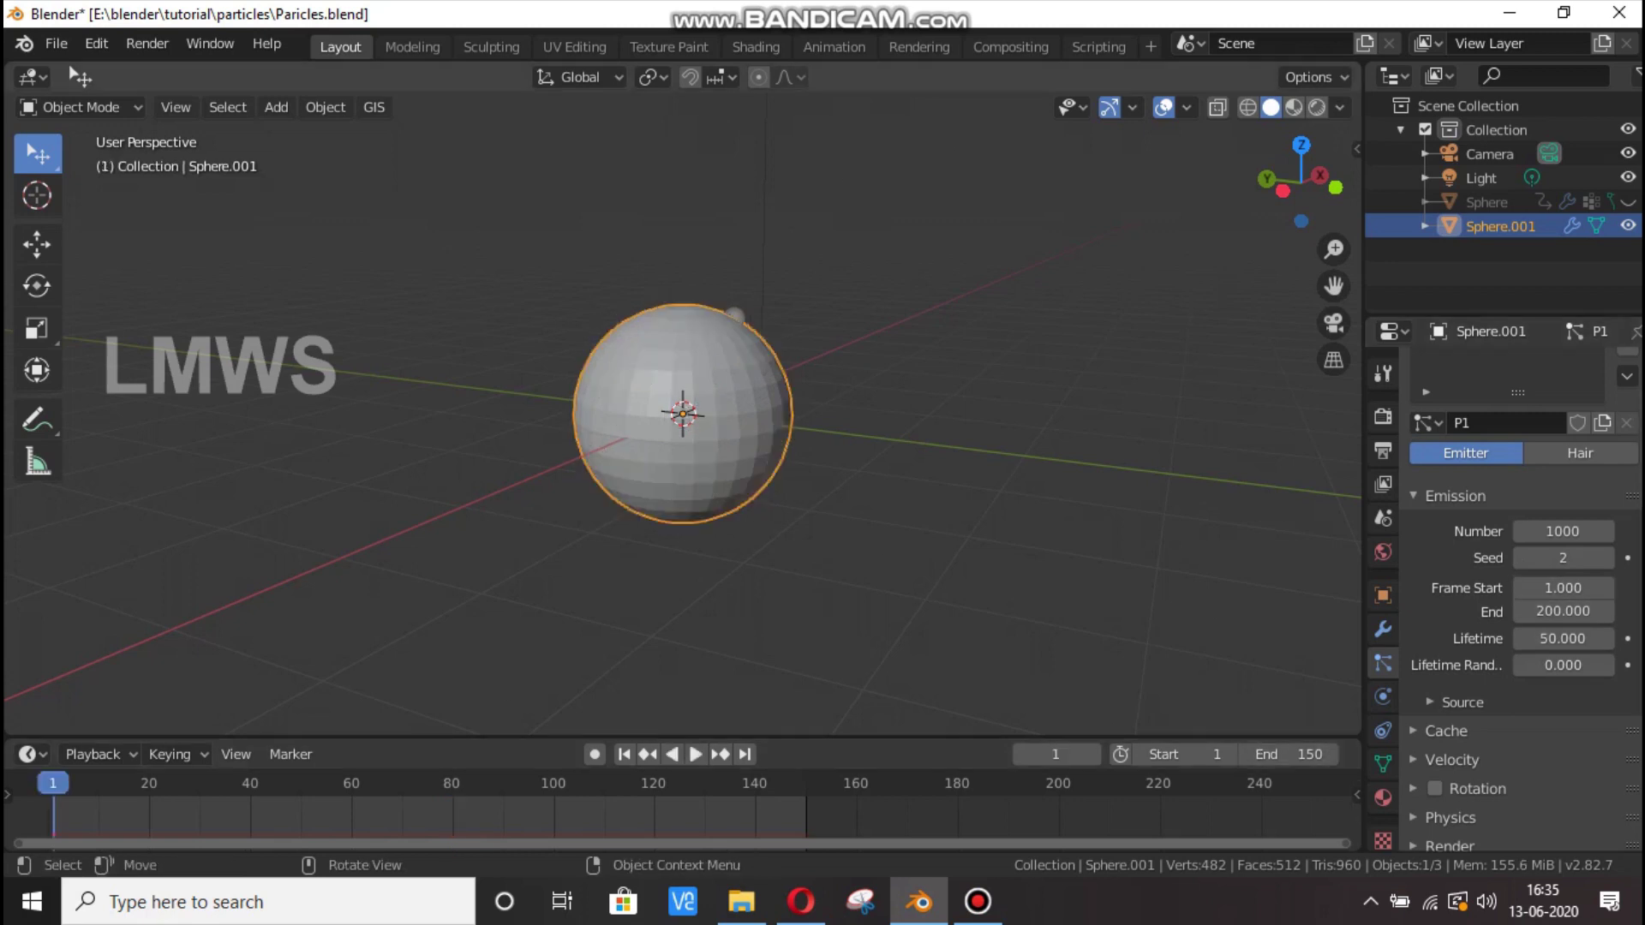
{"action": "key", "text": "space"}
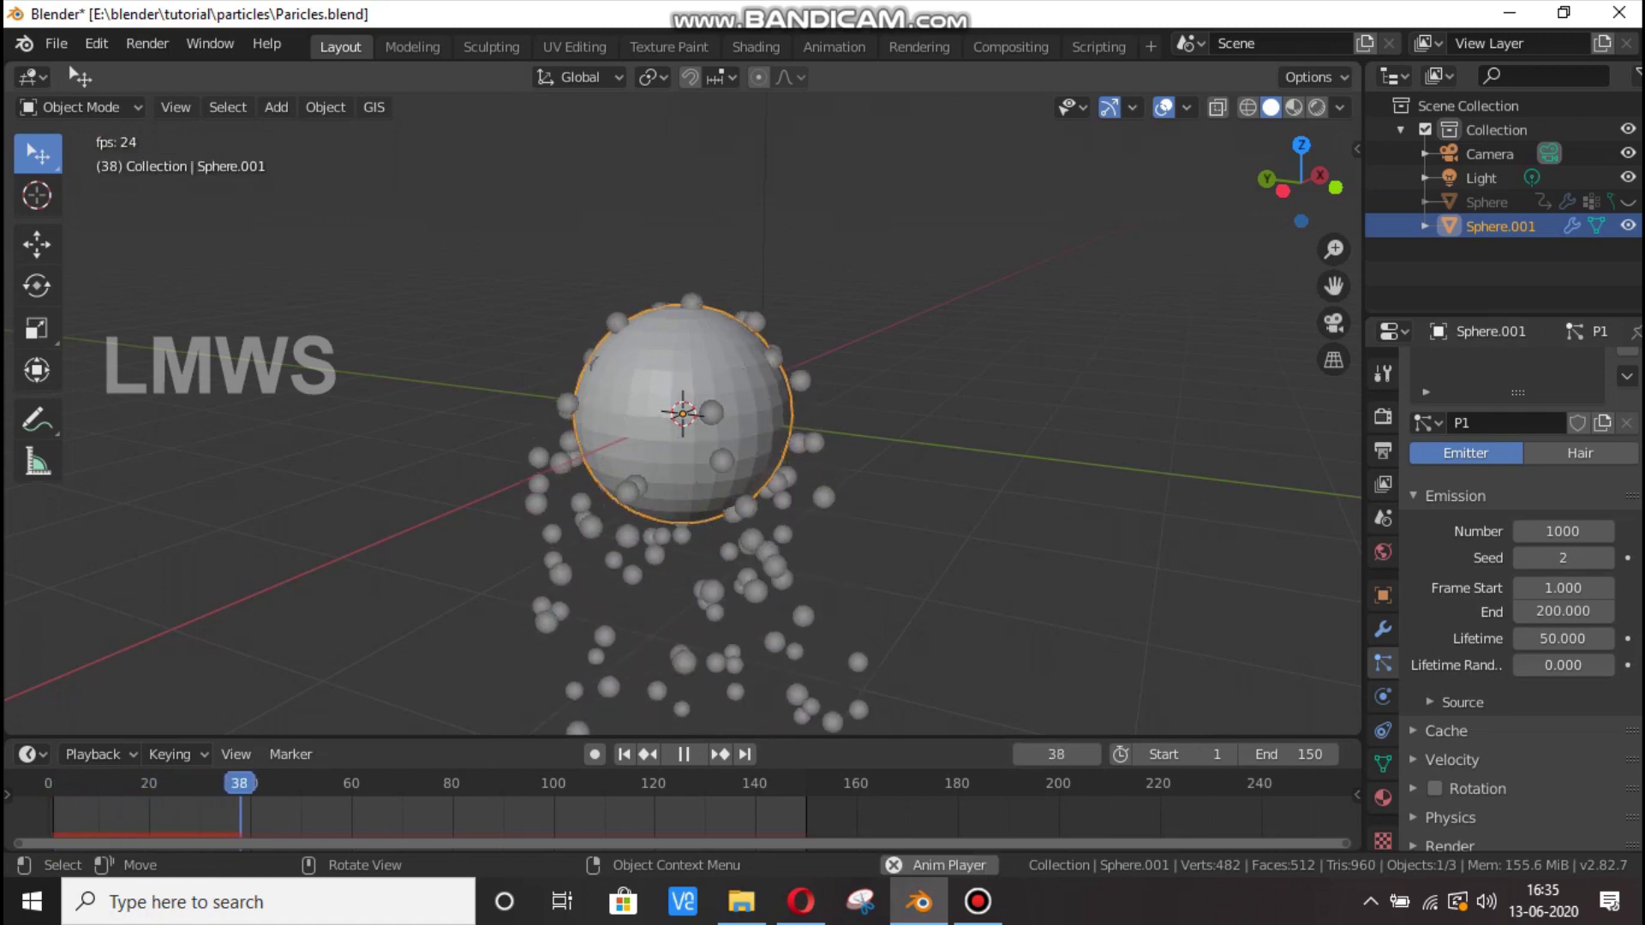
{"action": "key", "text": "space"}
Set the P1 emission to start at frame 40 and end at frame 100.
{"action": "left_click", "coordinate": [1563, 588]}
{"action": "type", "text": "40"}
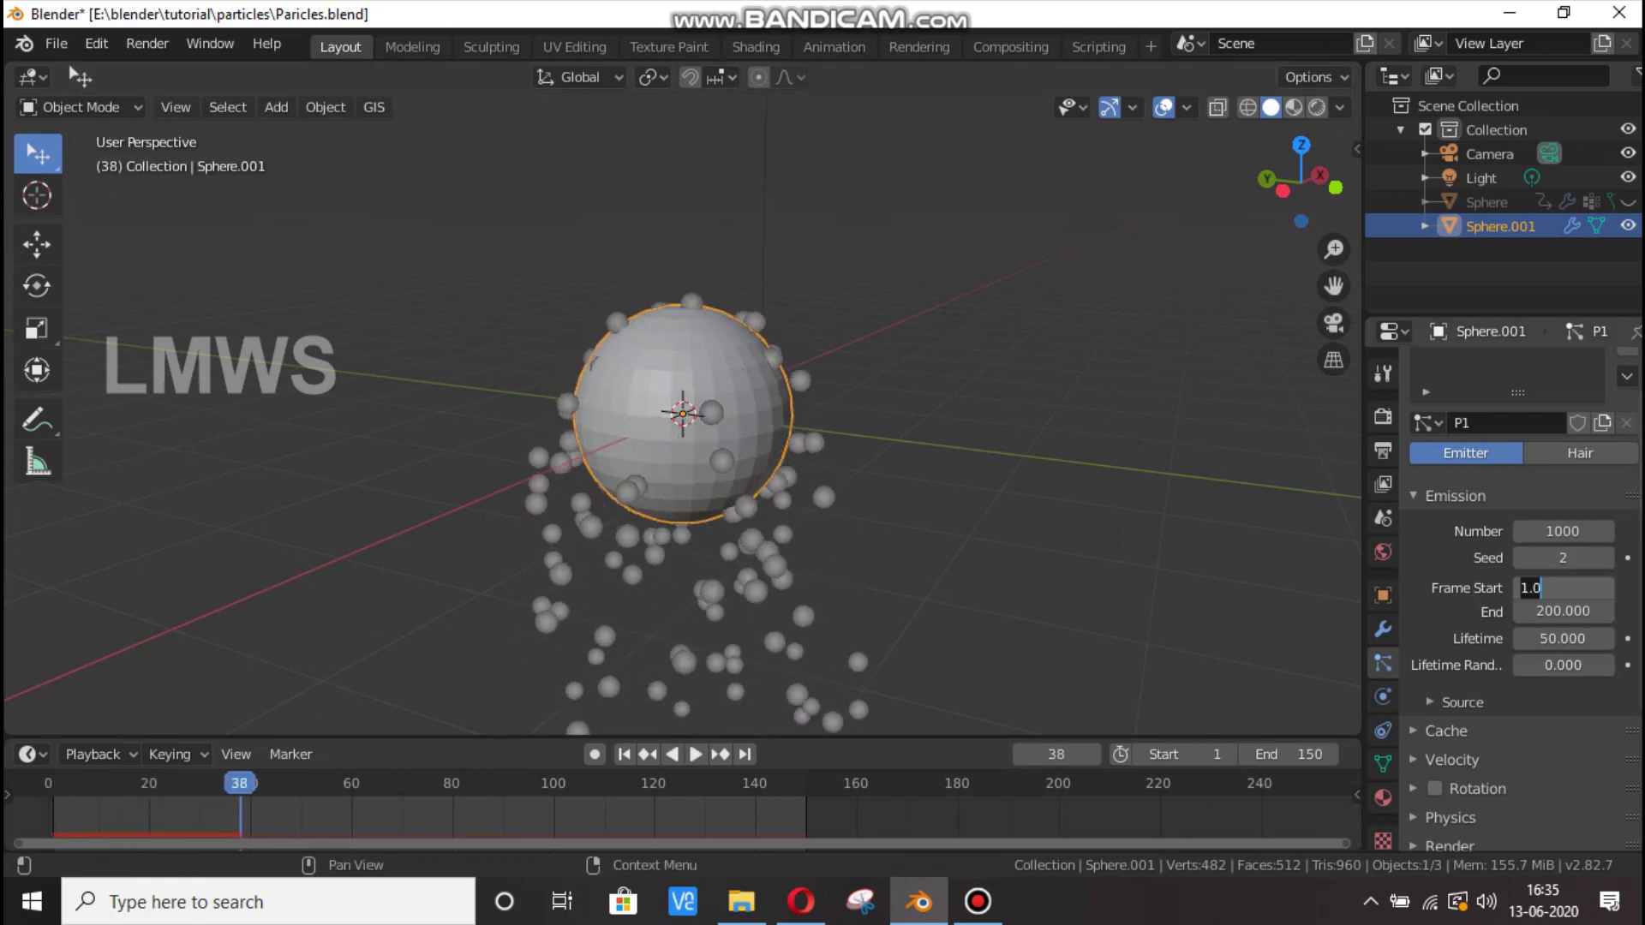
{"action": "key", "text": "Return"}
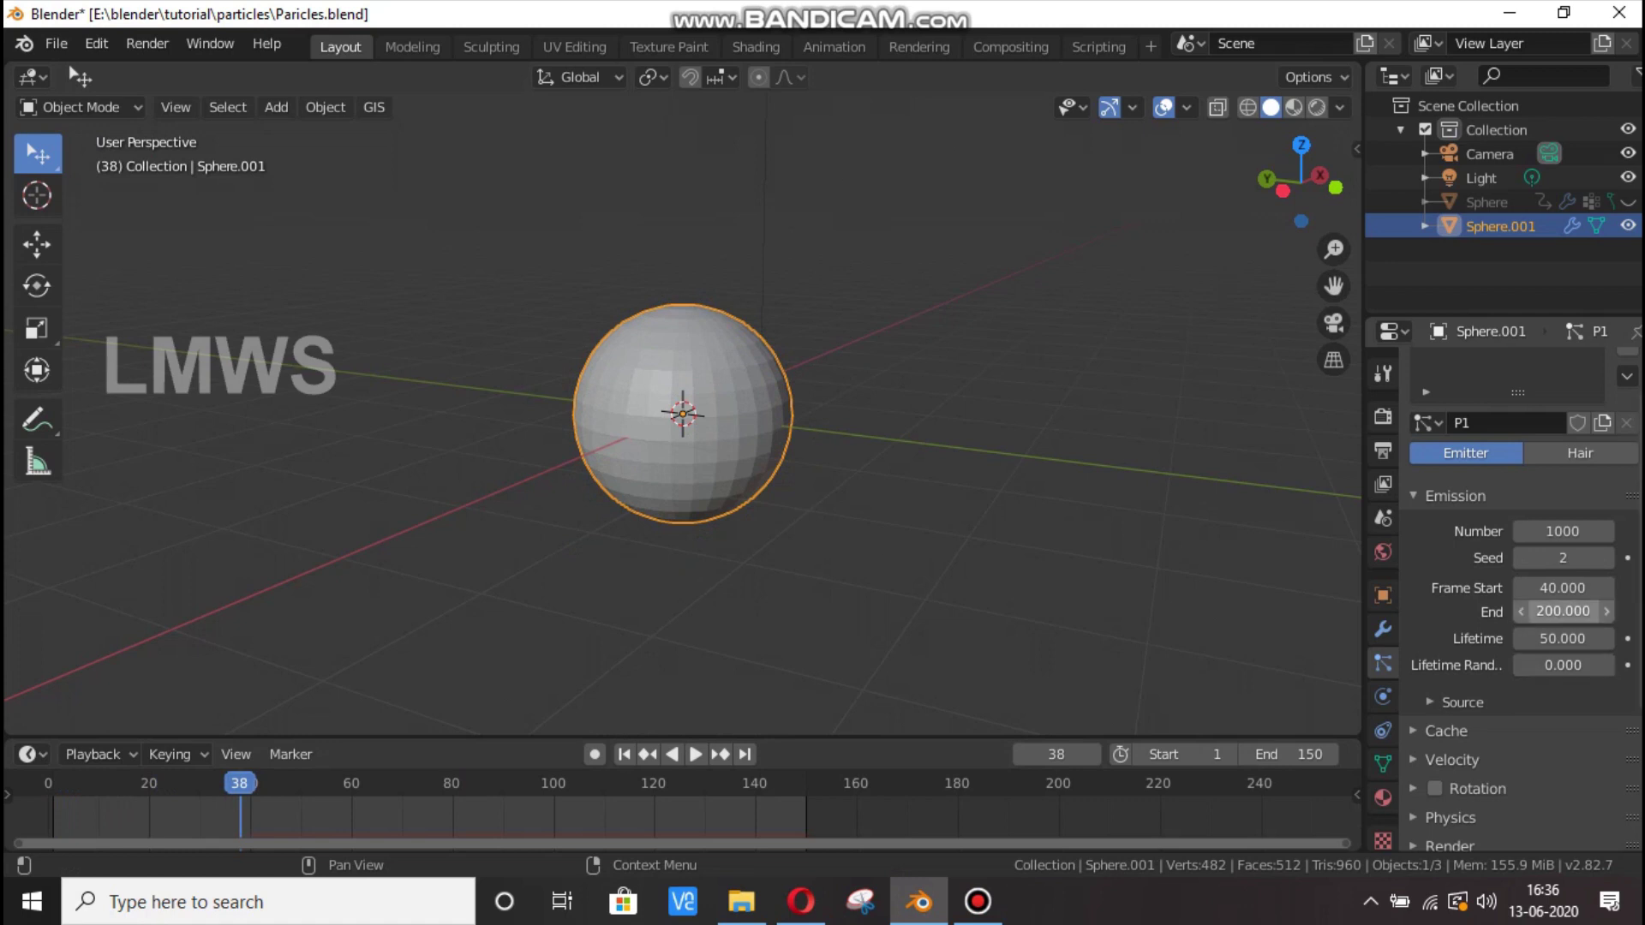
{"action": "left_click", "coordinate": [1562, 611]}
{"action": "type", "text": "100"}
{"action": "key", "text": "Return"}
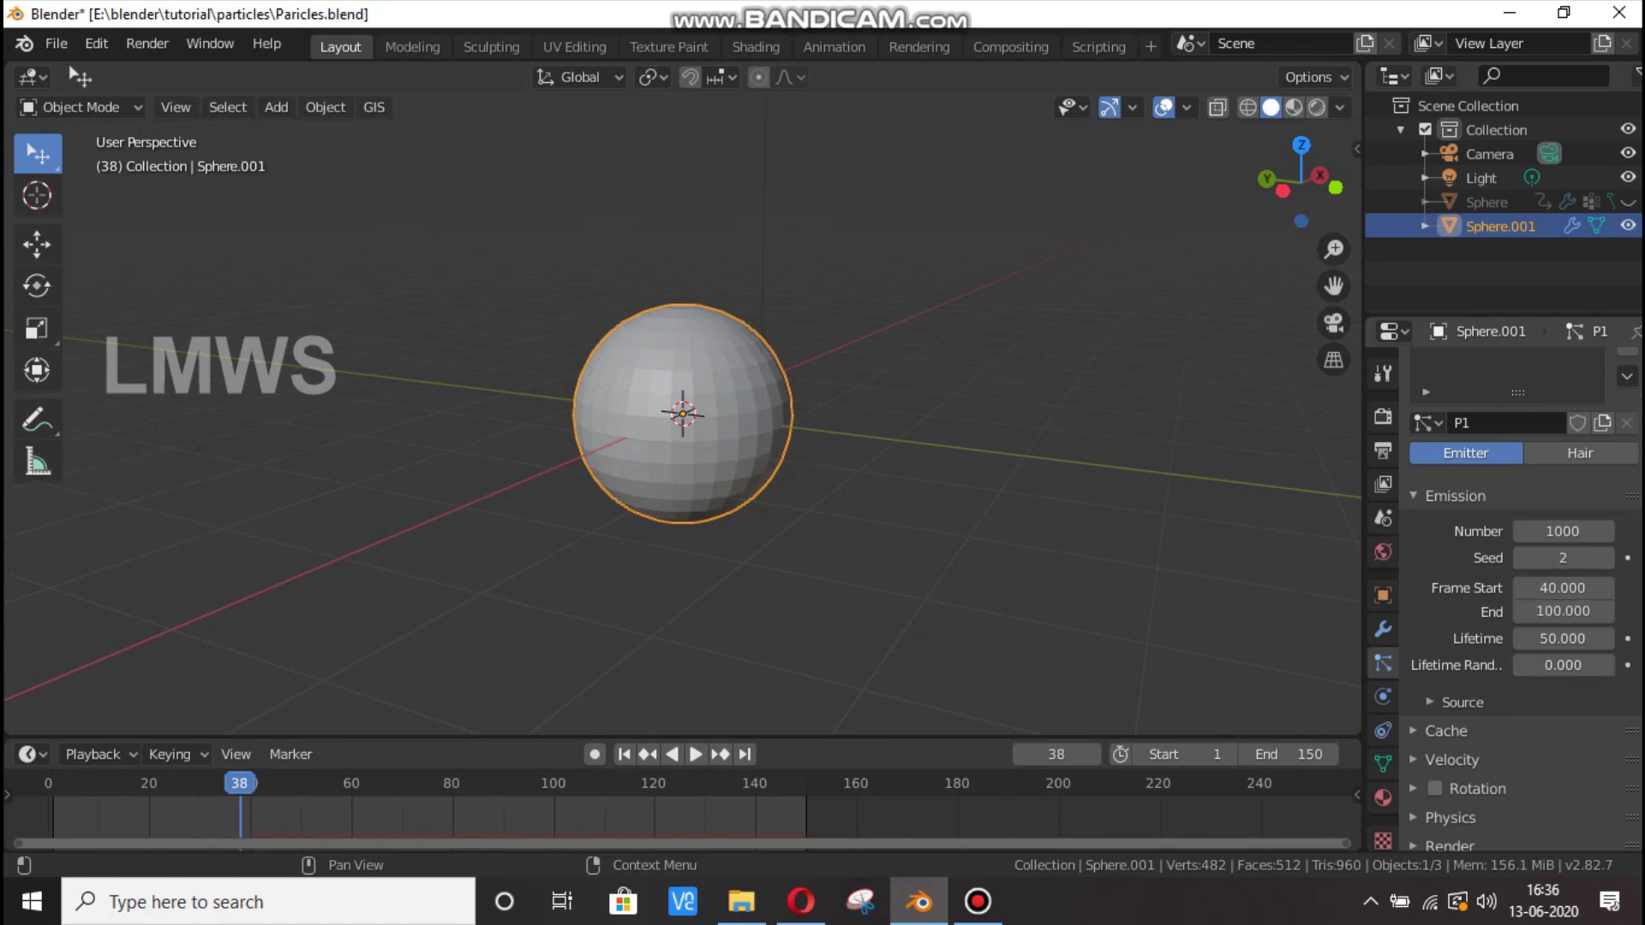
Set the scene's animation end frame to 200.
{"action": "left_click", "coordinate": [1287, 755]}
{"action": "type", "text": "200"}
{"action": "key", "text": "Return"}
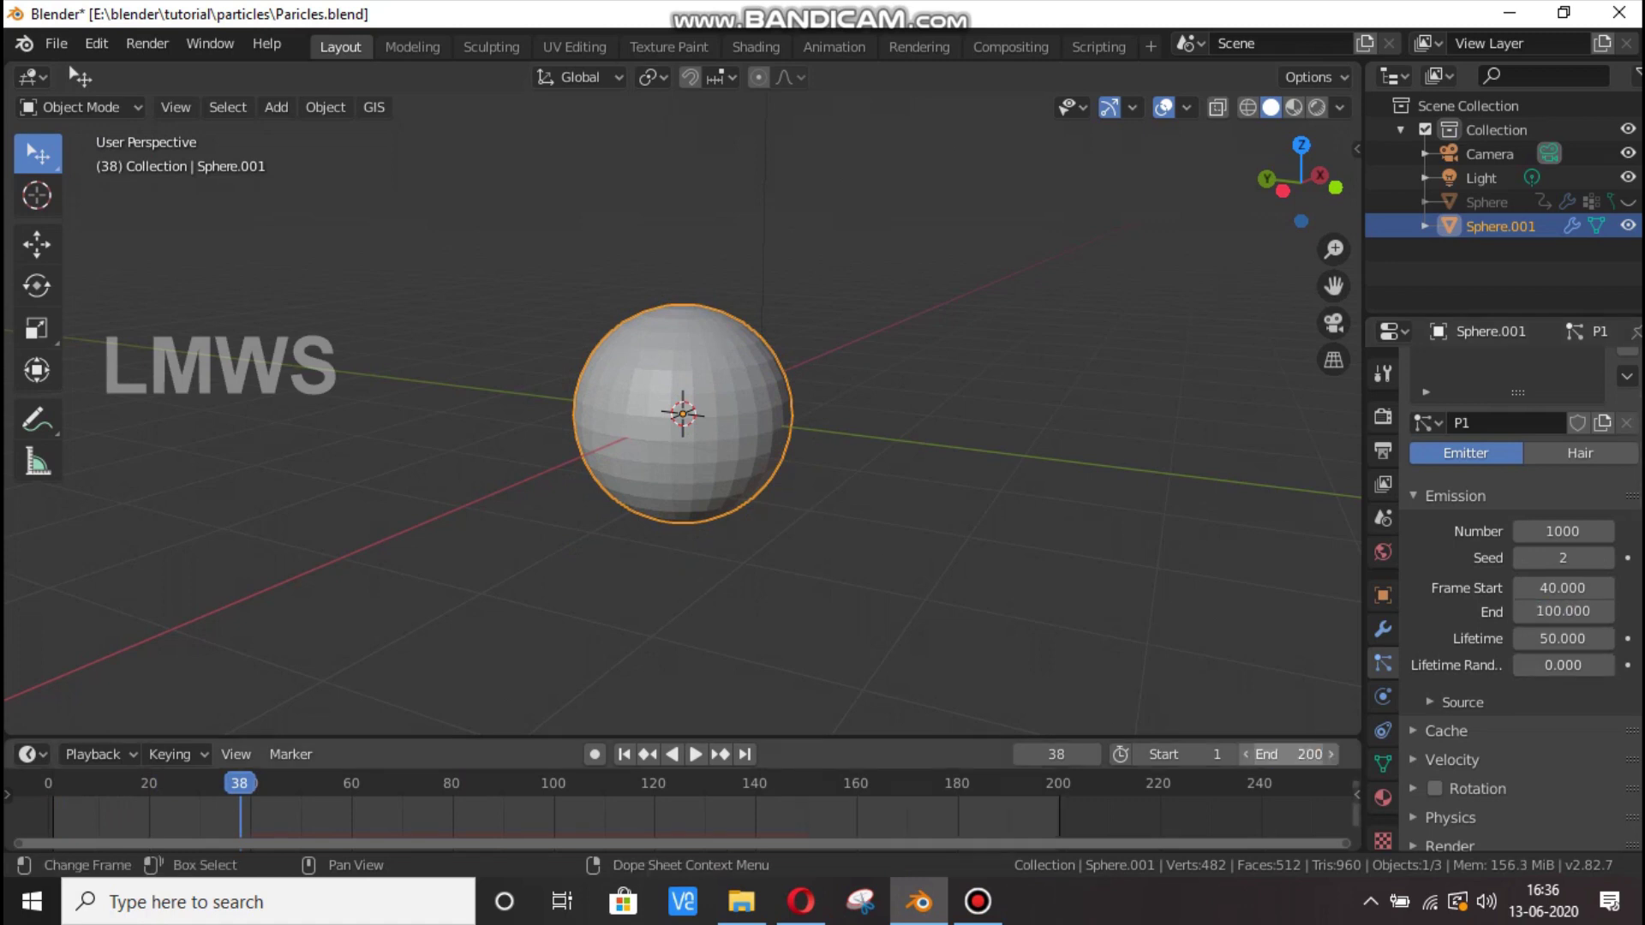
Play back and scrub the timeline from about frame 80 to frame 128 to check when particle emission stops.
{"action": "key", "text": "space"}
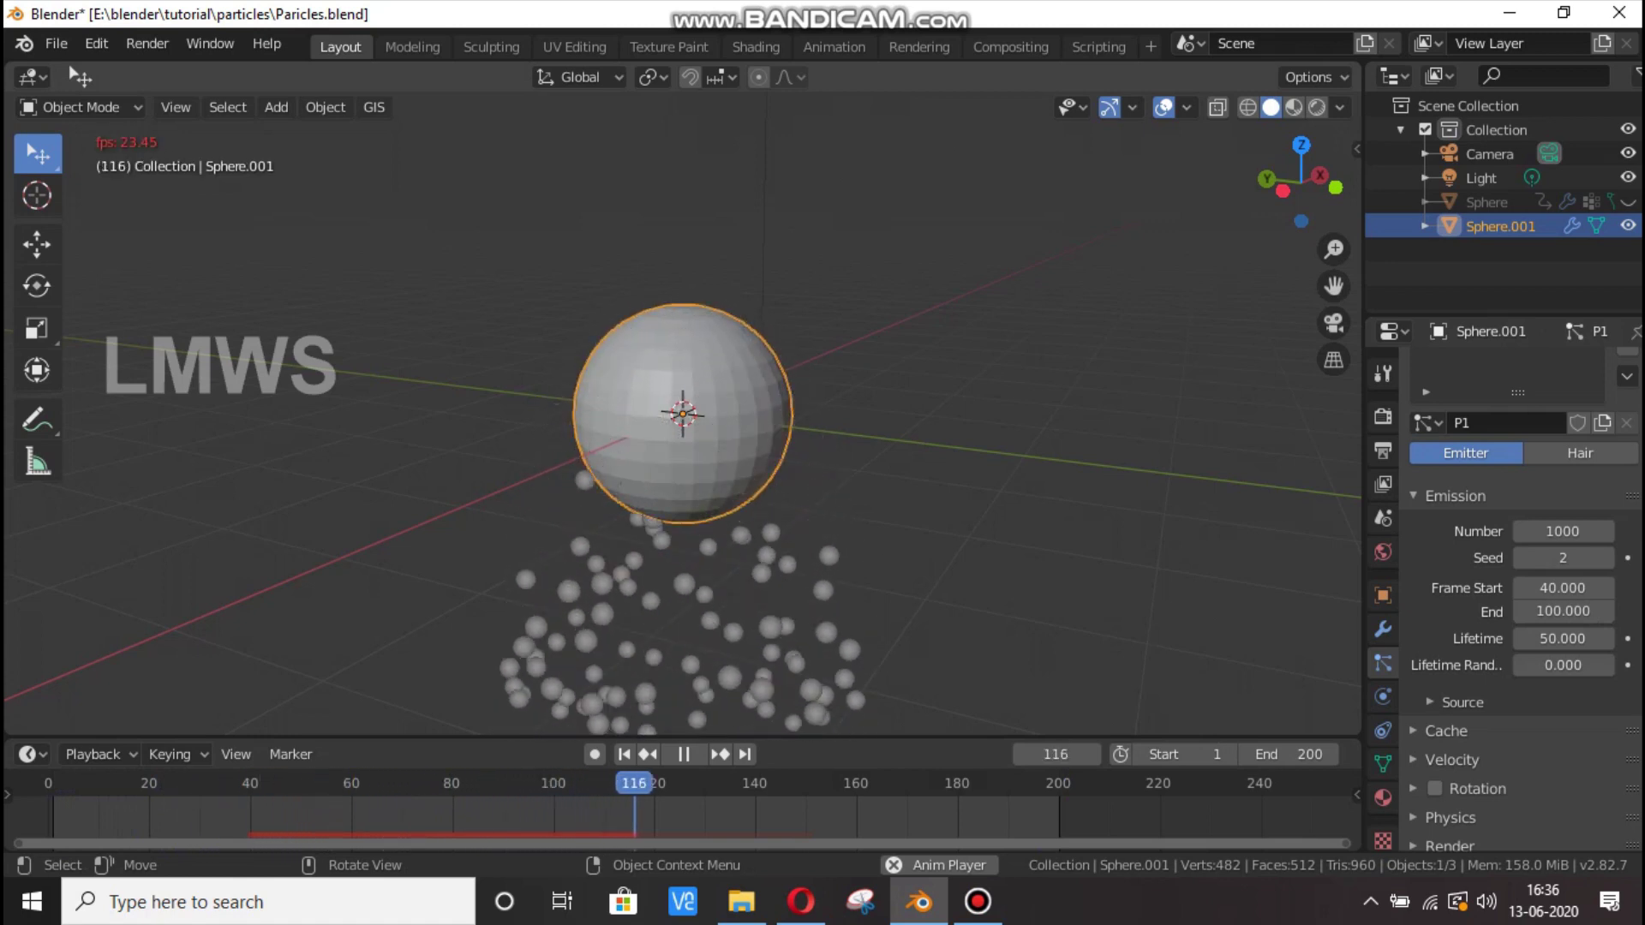
{"action": "key", "text": "space"}
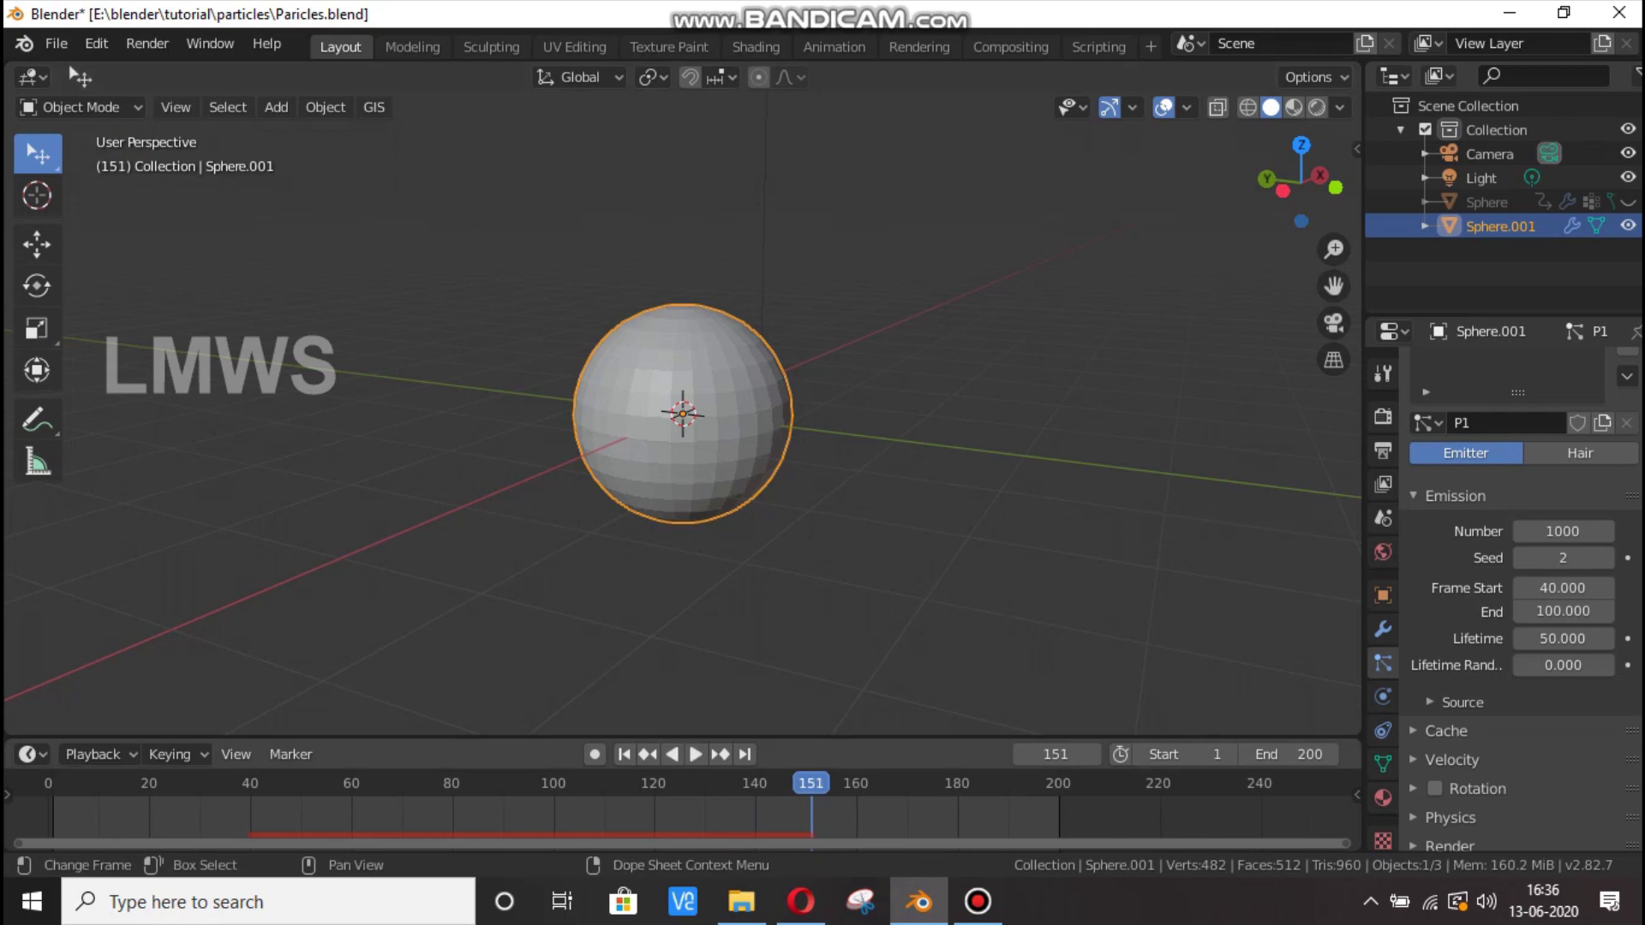
{"action": "left_click", "coordinate": [452, 783]}
{"action": "key", "text": "space"}
{"action": "key", "text": "space"}
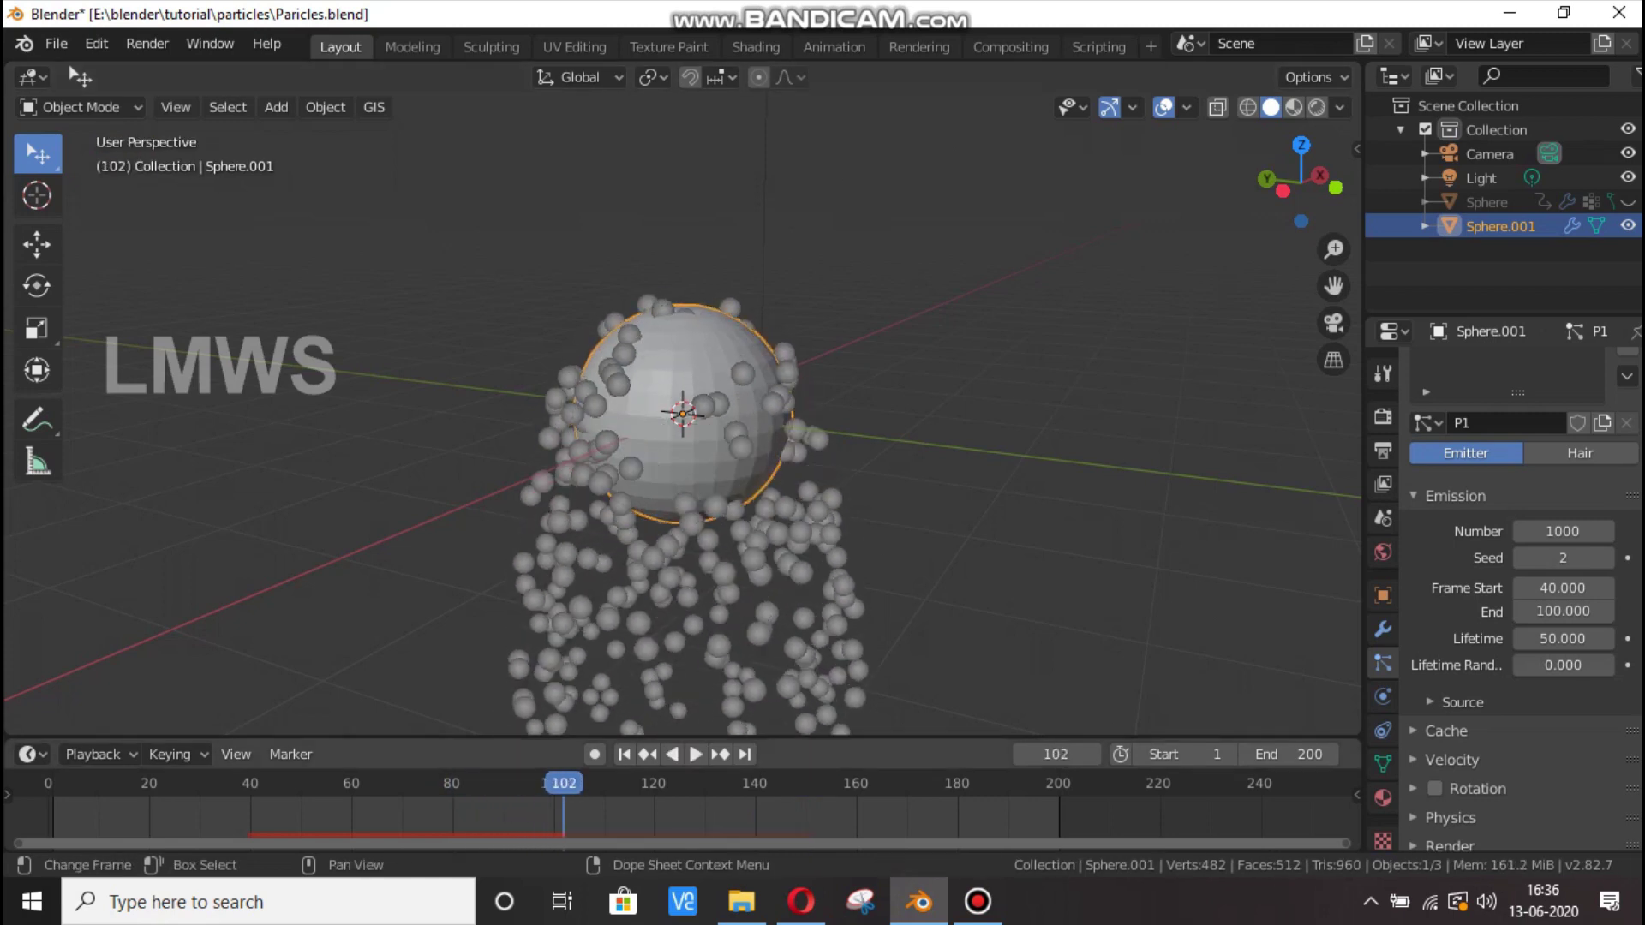
{"action": "key", "text": "space"}
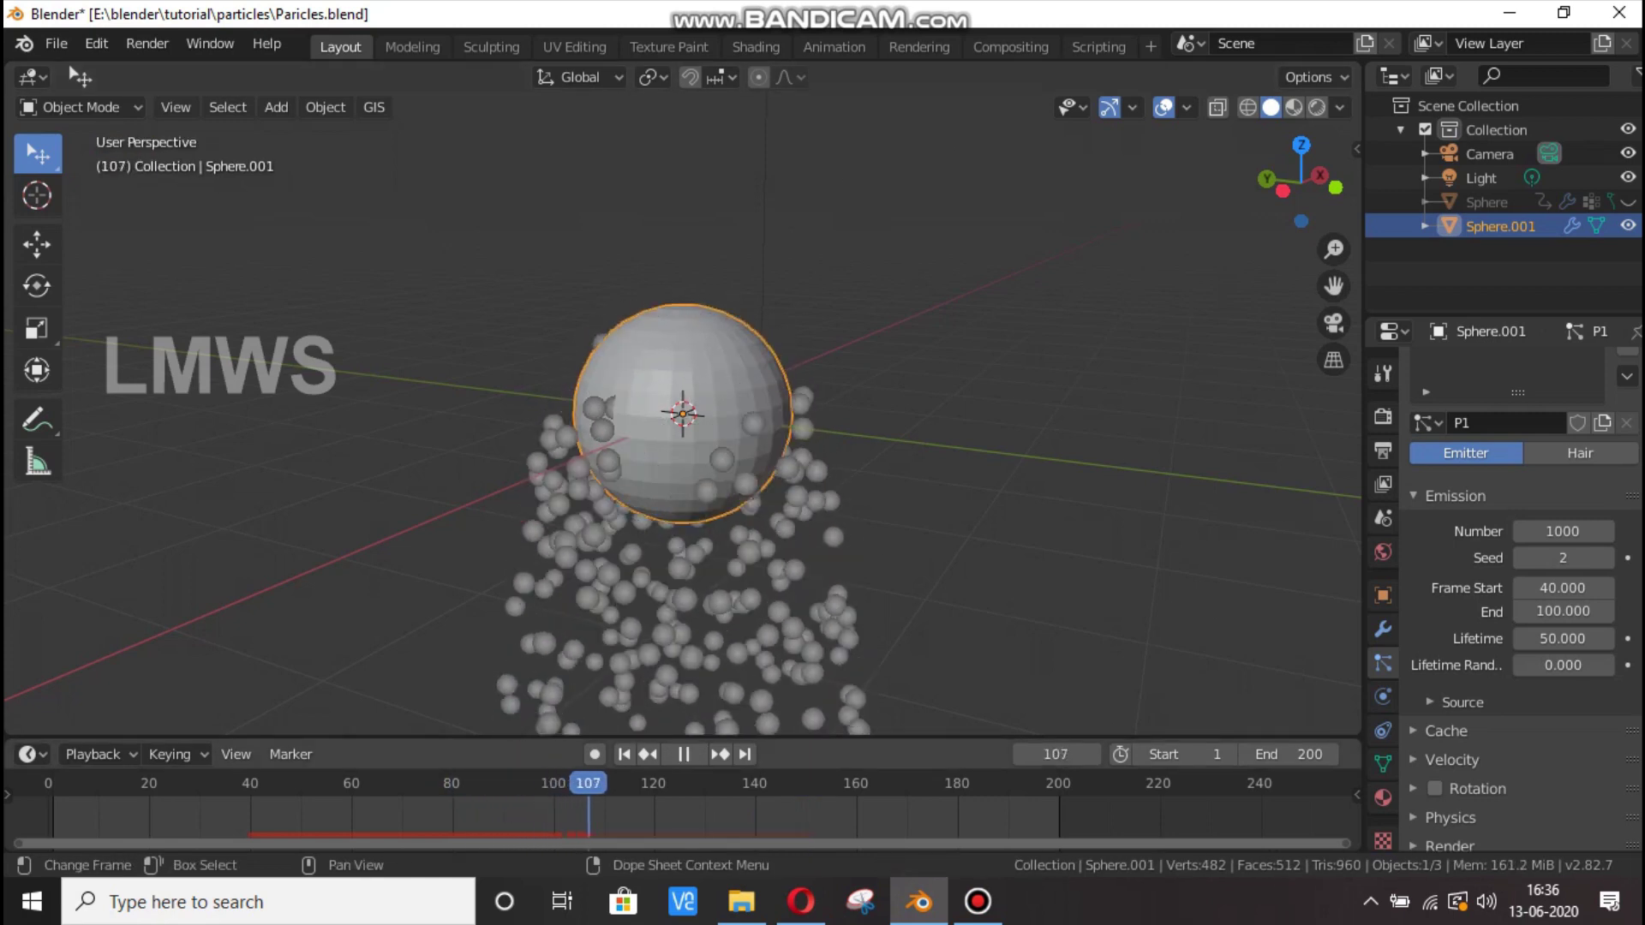
{"action": "left_click_drag", "start_coordinate": [588, 783], "coordinate": [694, 783]}
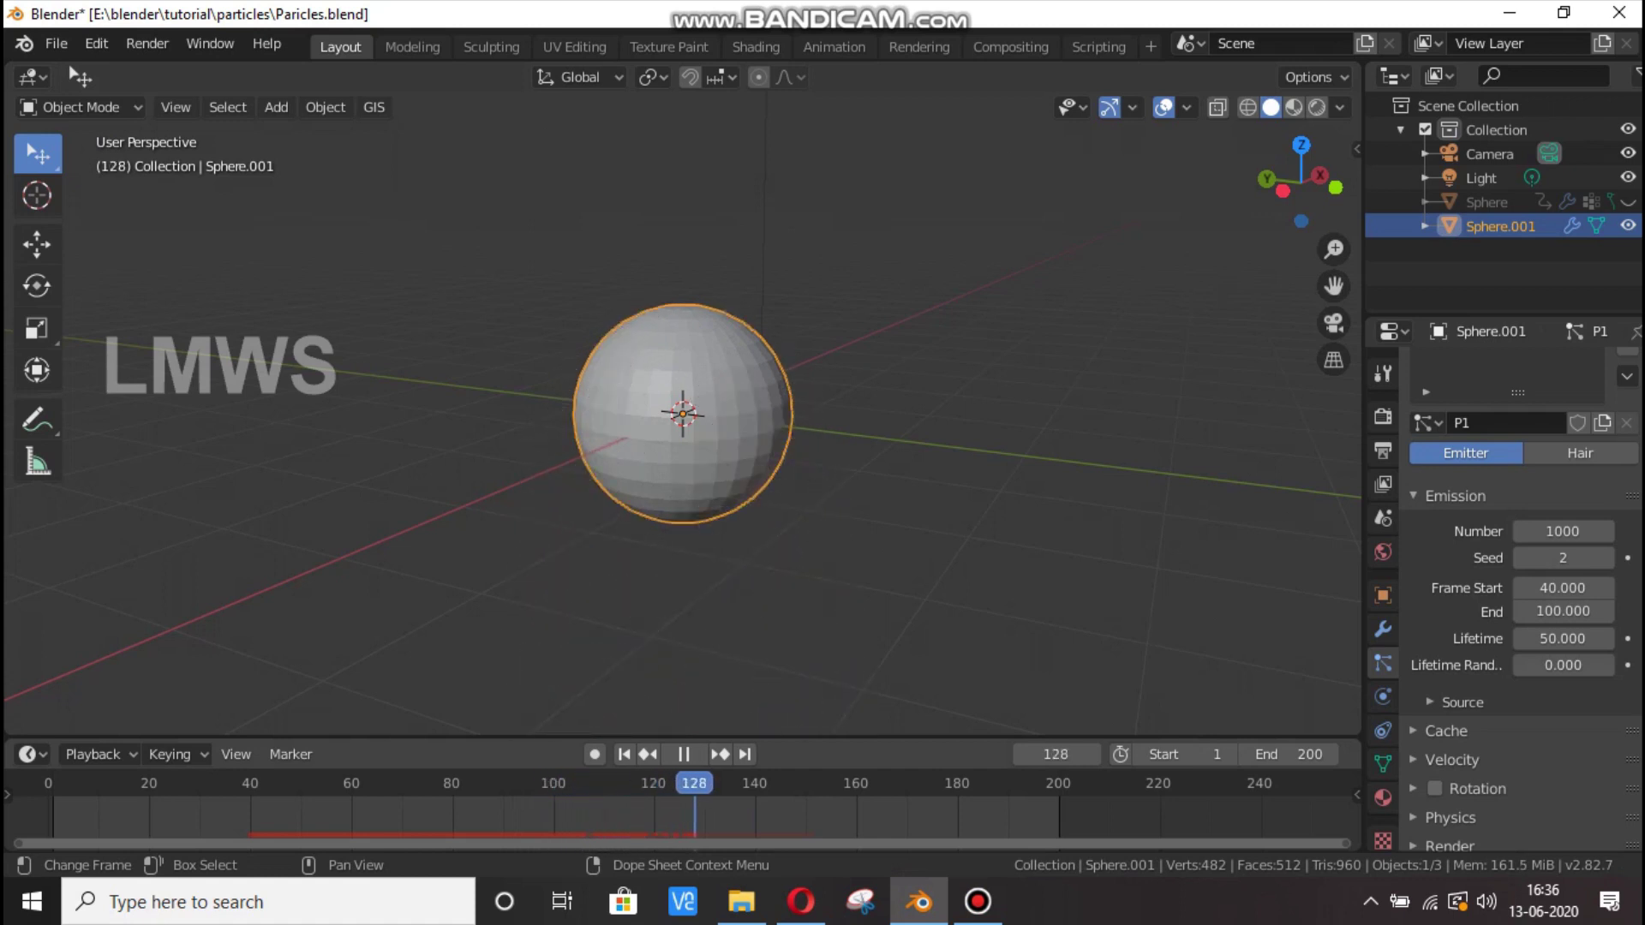
{"action": "key", "text": "space"}
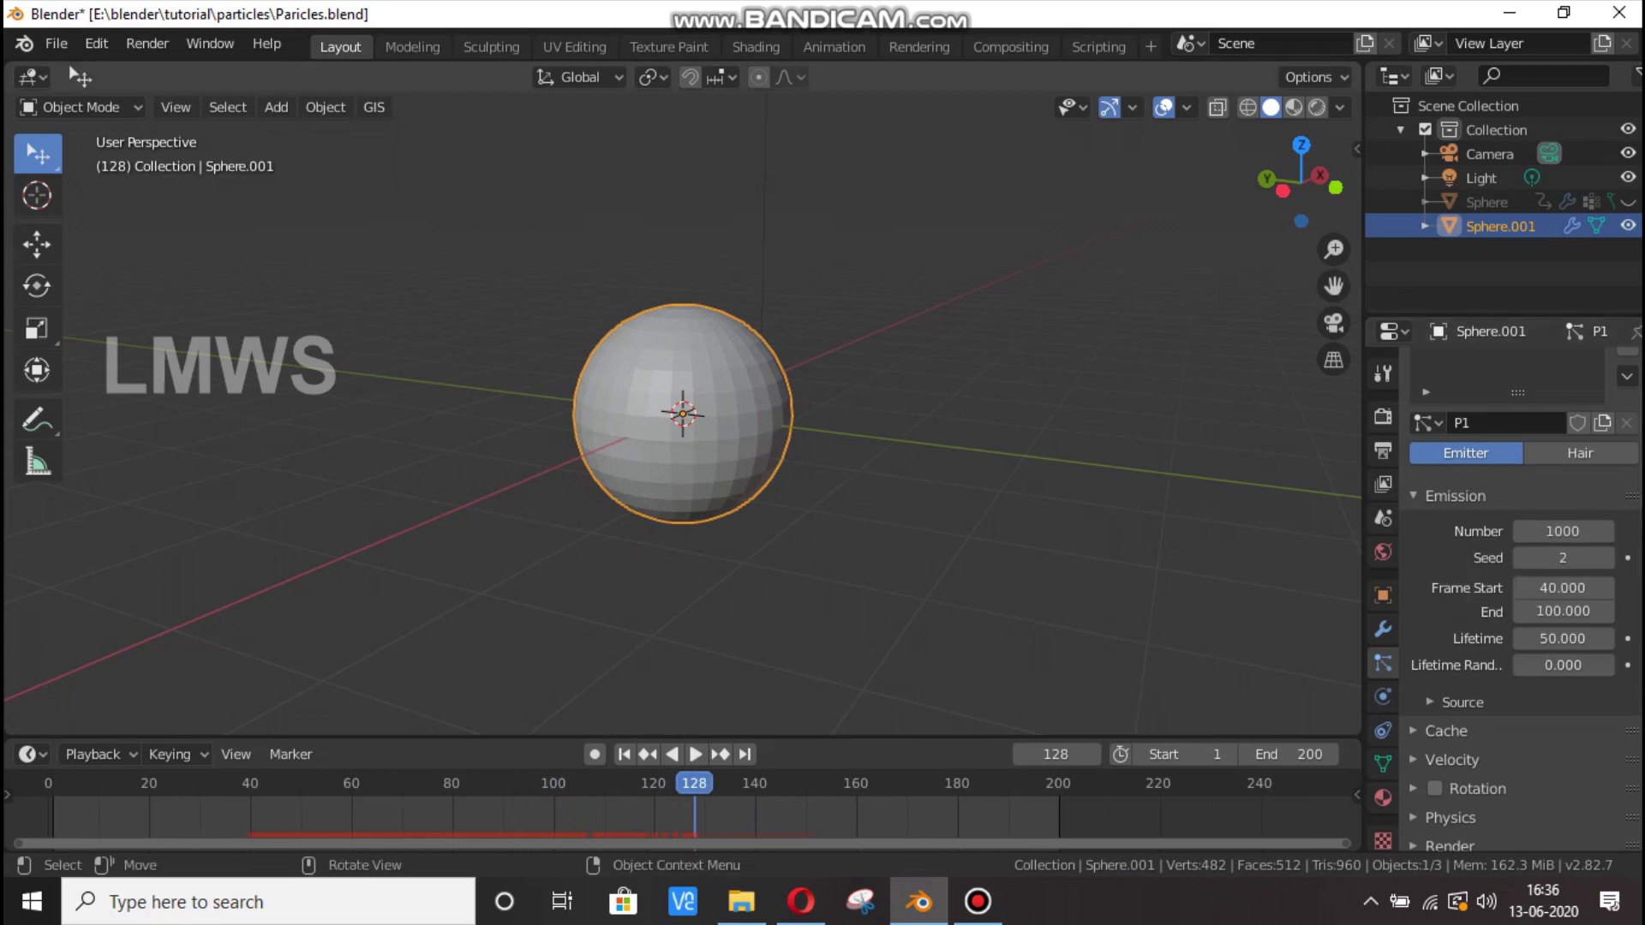
Play back and scrub the P1 emission between about frames 45 and 97 to examine the particles being emitted.
{"action": "left_click", "coordinate": [447, 805]}
{"action": "key", "text": "space"}
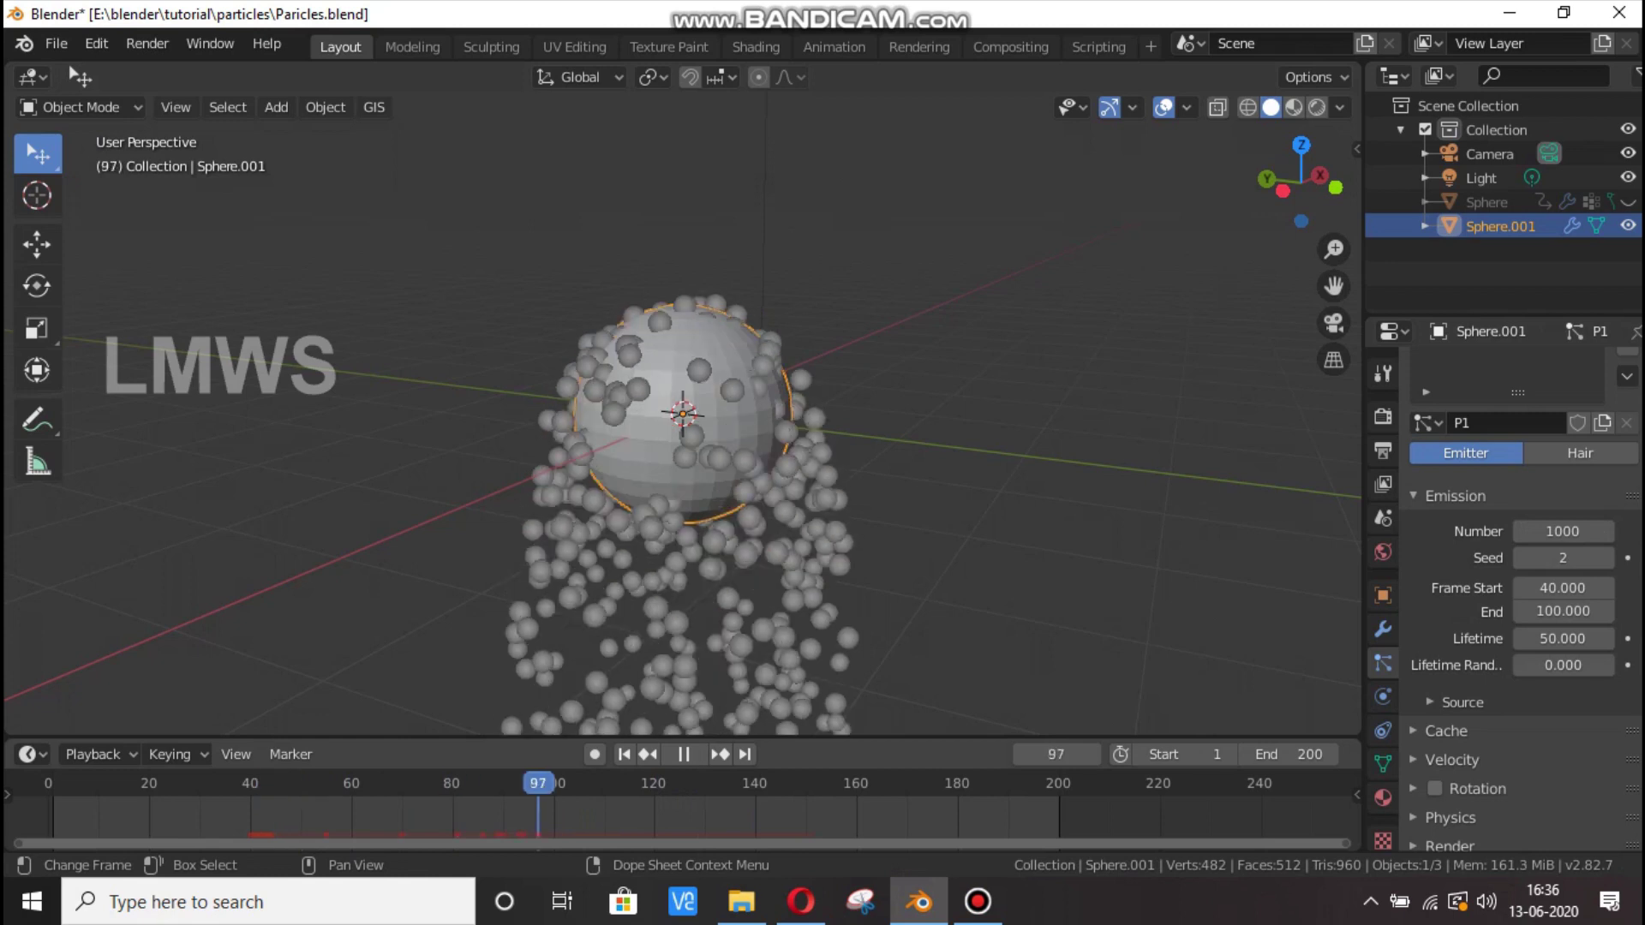
{"action": "left_click_drag", "start_coordinate": [549, 784], "coordinate": [396, 784]}
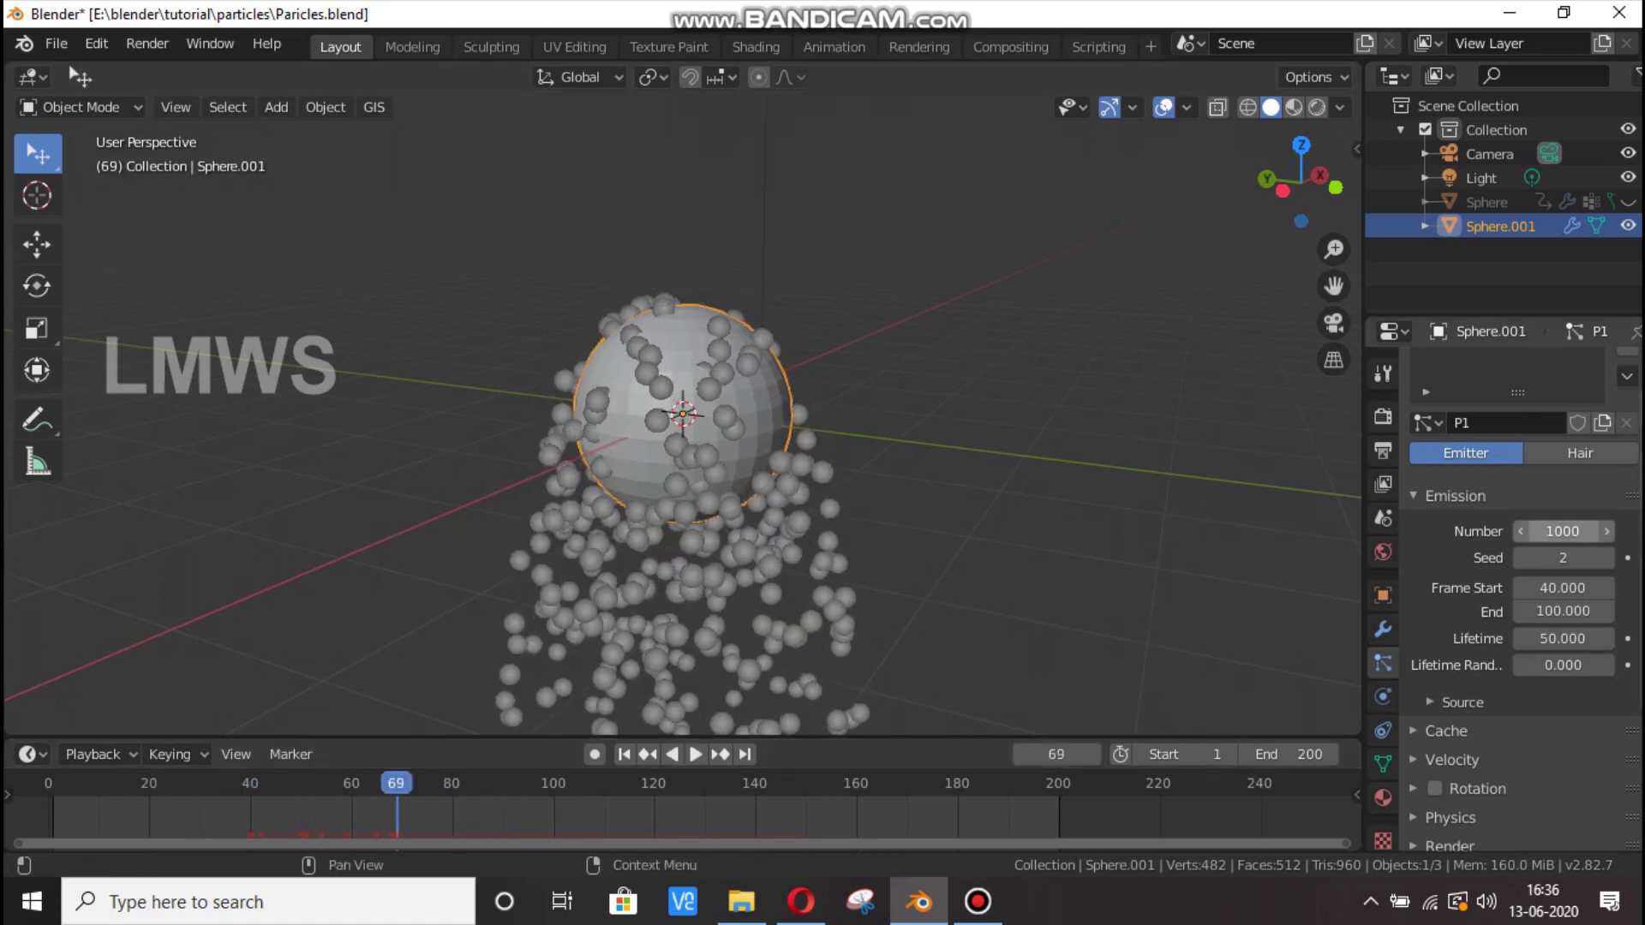
{"action": "left_click", "coordinate": [277, 784]}
{"action": "key", "text": "space"}
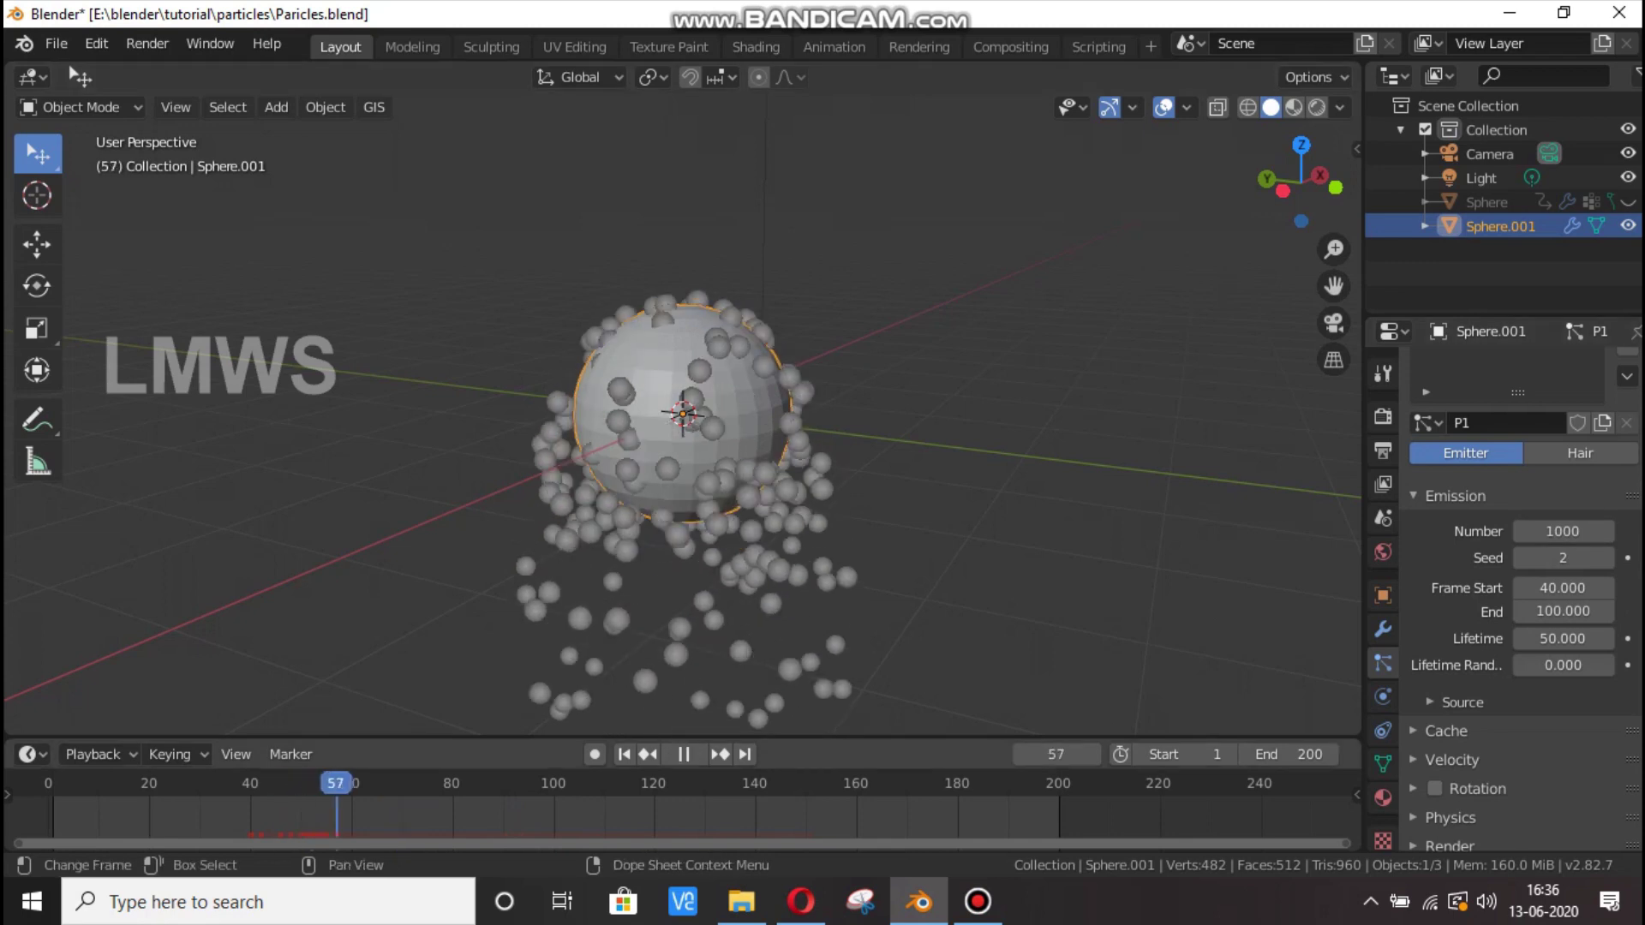
{"action": "key", "text": "space"}
{"action": "left_click", "coordinate": [977, 902]}
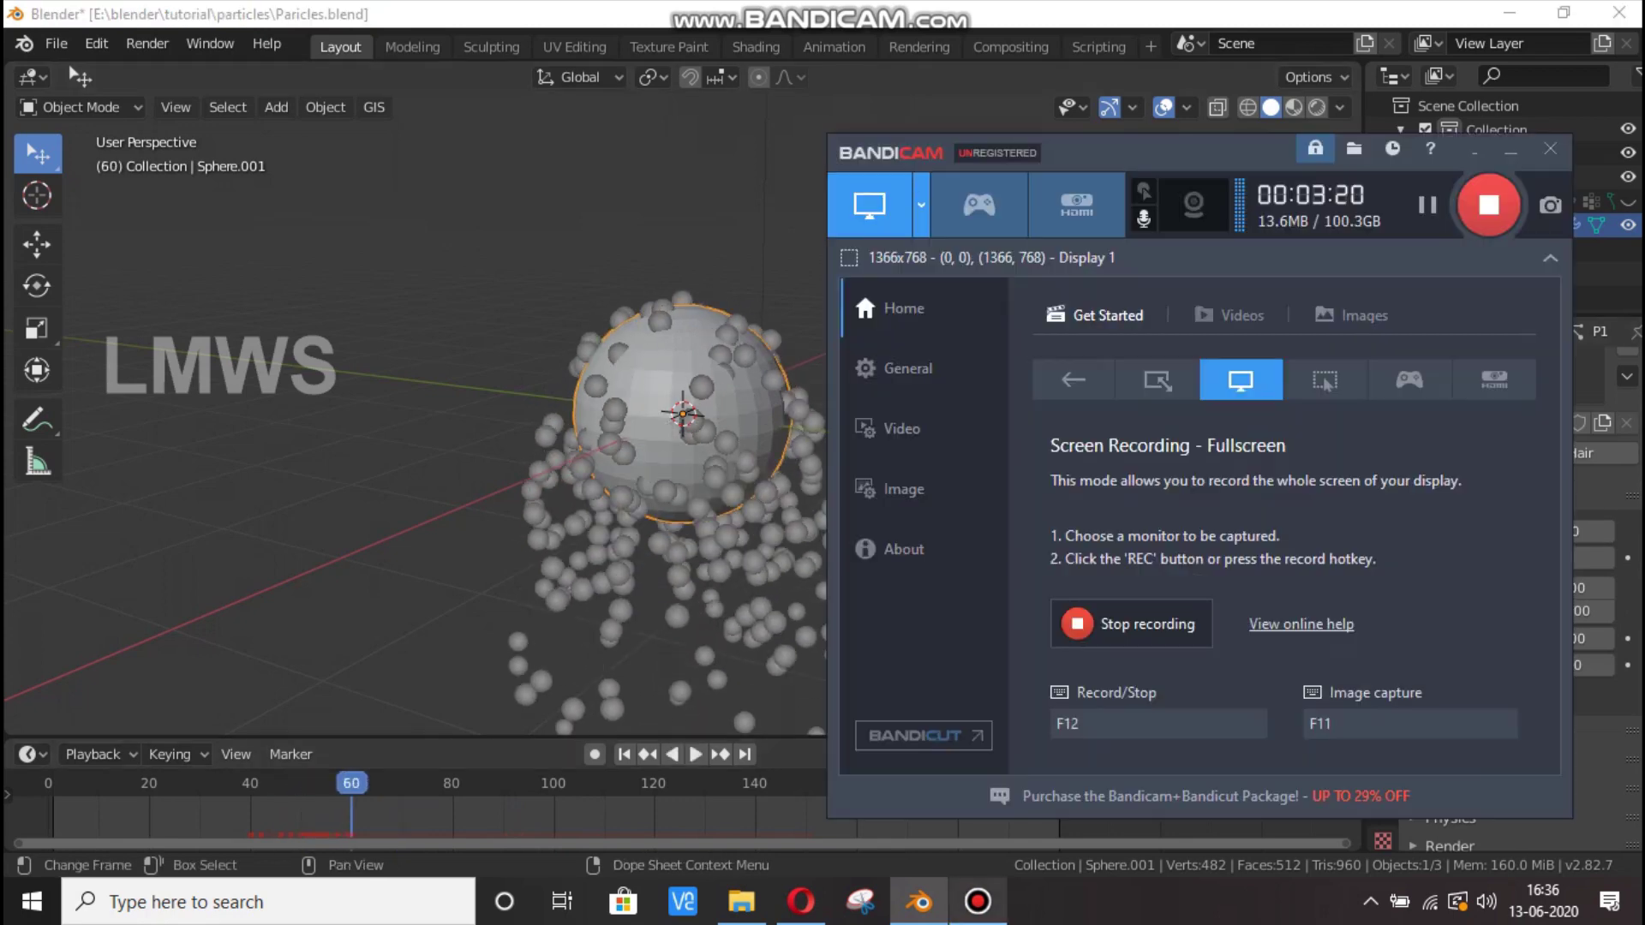
{"action": "left_click", "coordinate": [978, 902]}
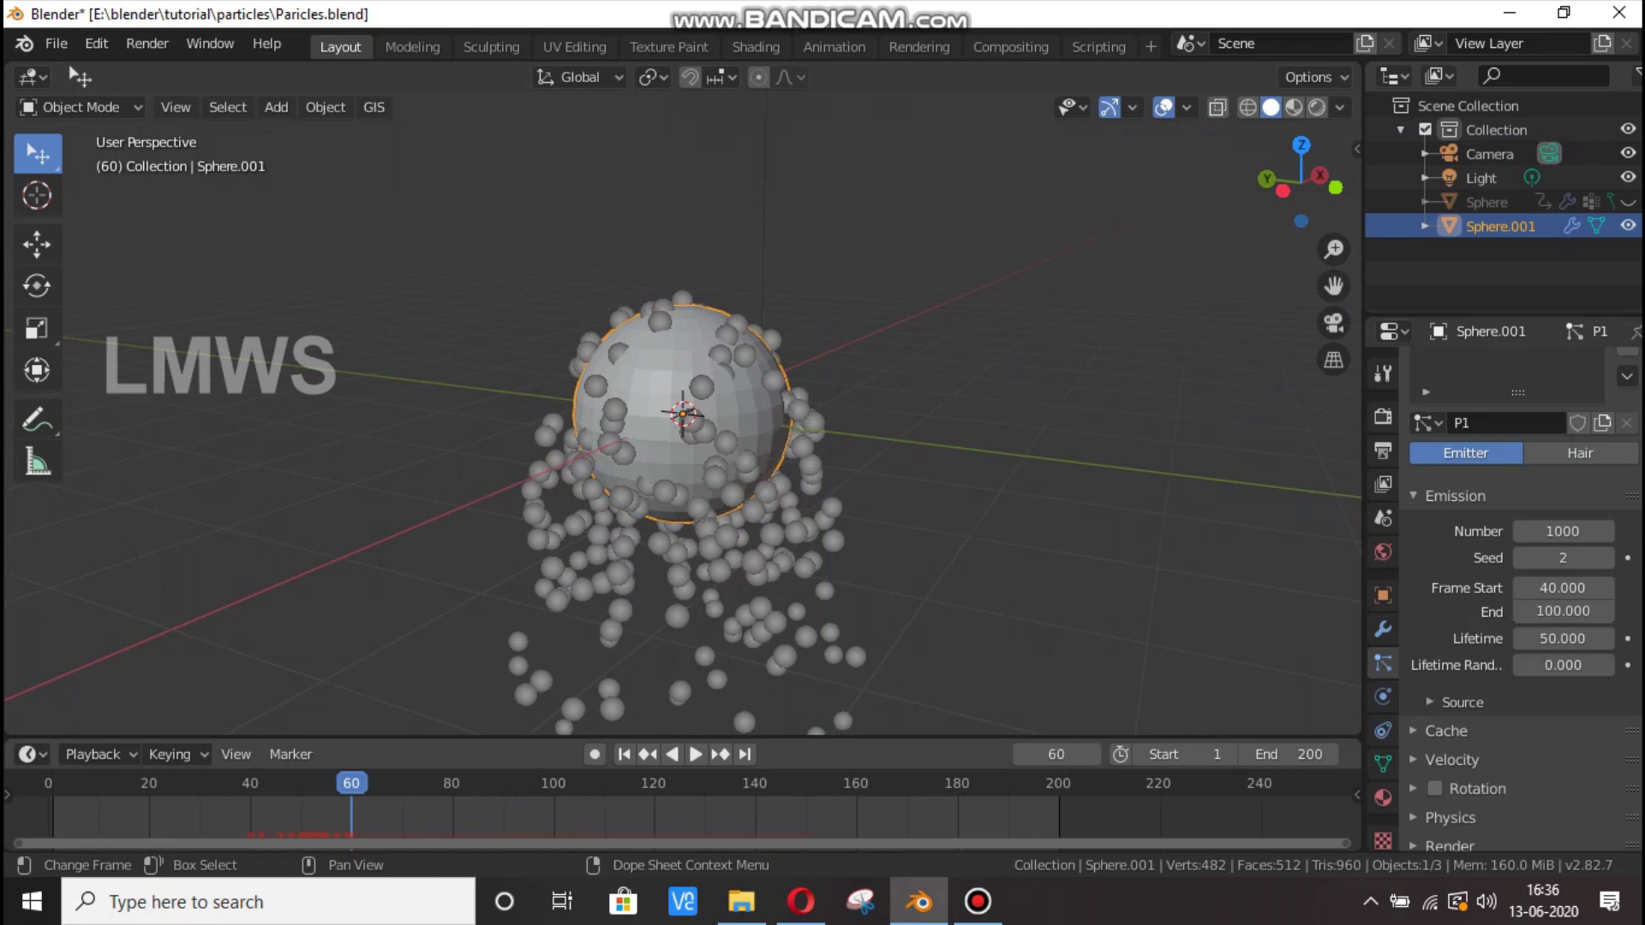
Play the emission on from frame 60 to 155 and scrub between frames 100 and 160 to check the particles' life span.
{"action": "key", "text": "space"}
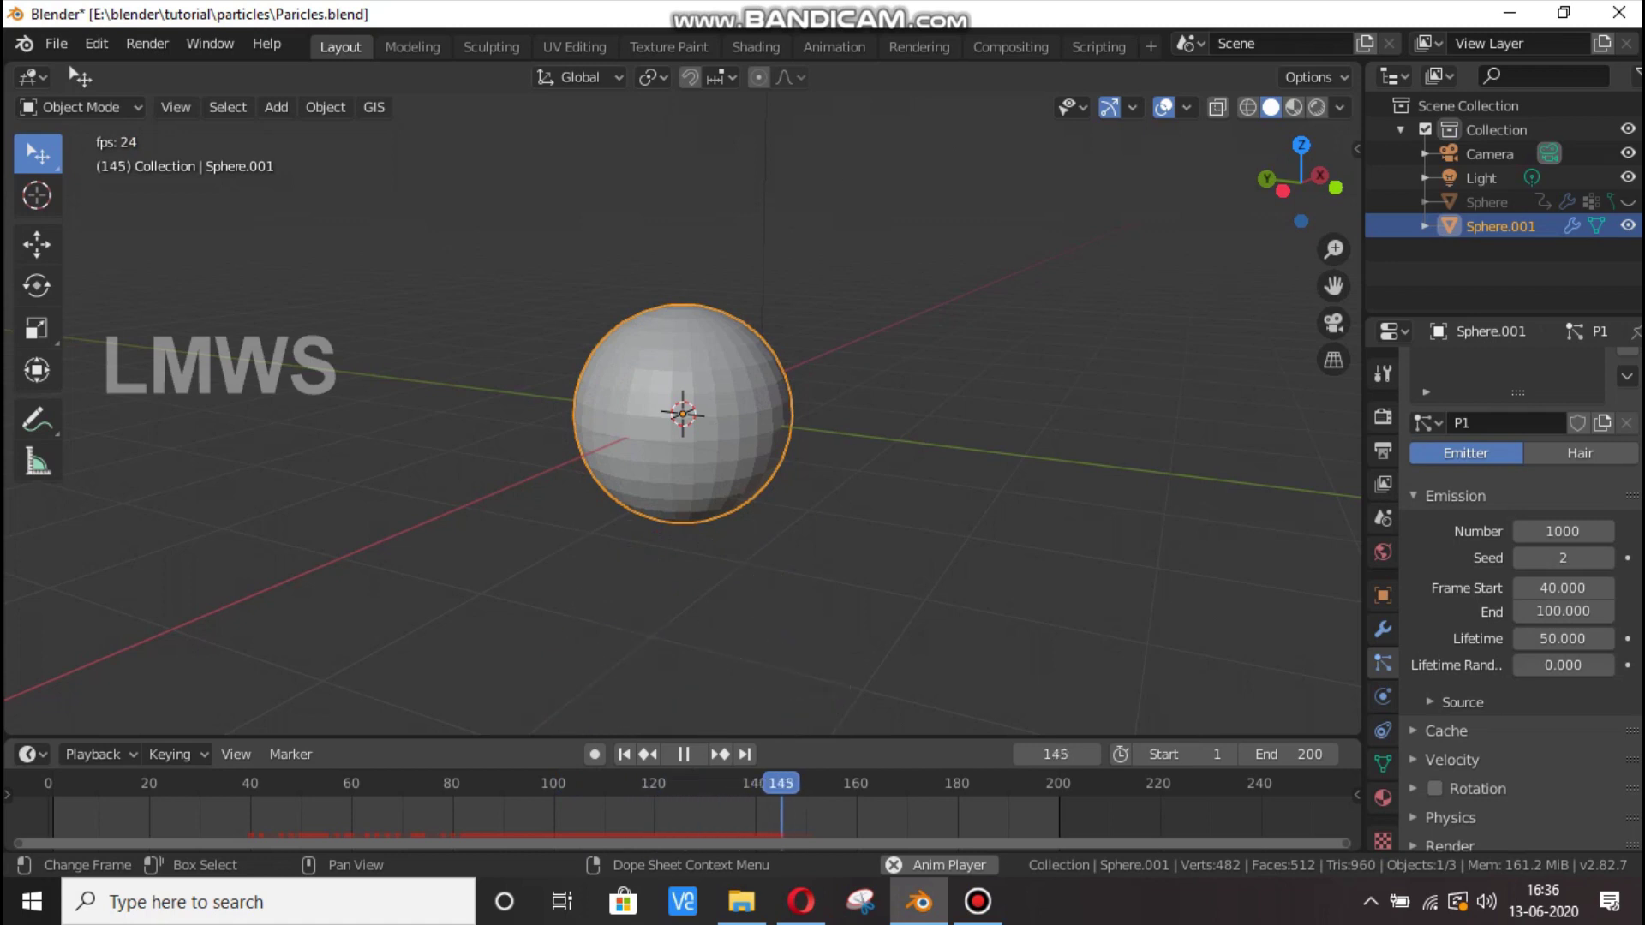
{"action": "key", "text": "space"}
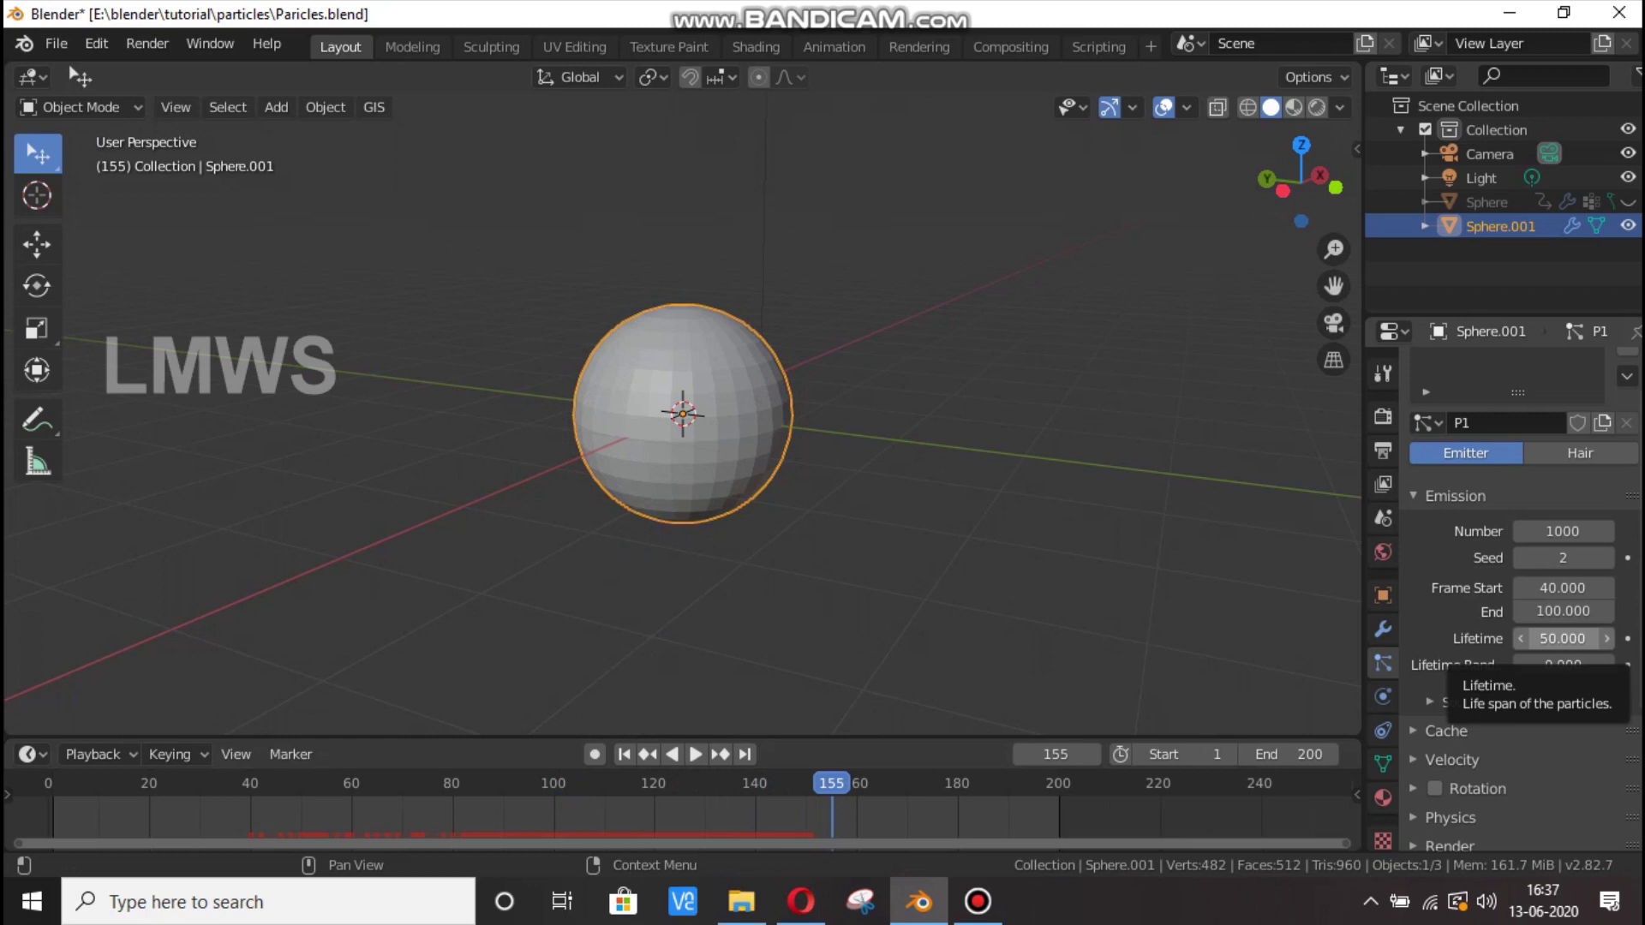
{"action": "left_click_drag", "start_coordinate": [832, 783], "coordinate": [553, 783]}
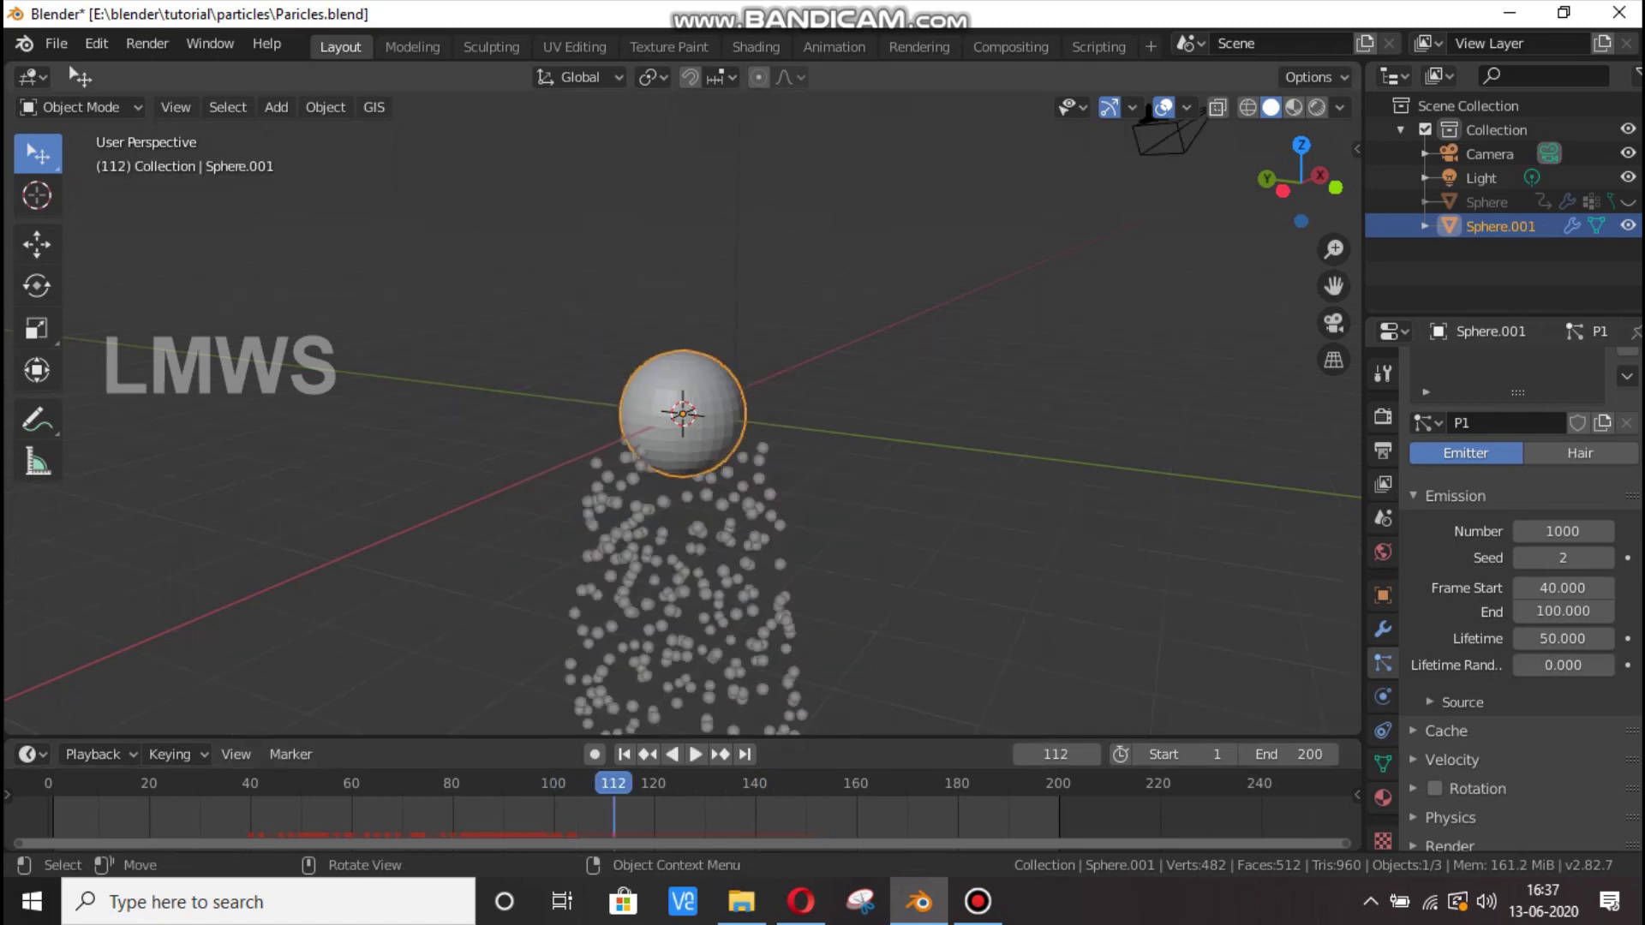
{"action": "left_click_drag", "start_coordinate": [639, 783], "coordinate": [857, 783]}
Set the P1 particle lifetime to 10 and replay the emission from about frame 40 to 56 to check it.
{"action": "left_click", "coordinate": [1562, 639]}
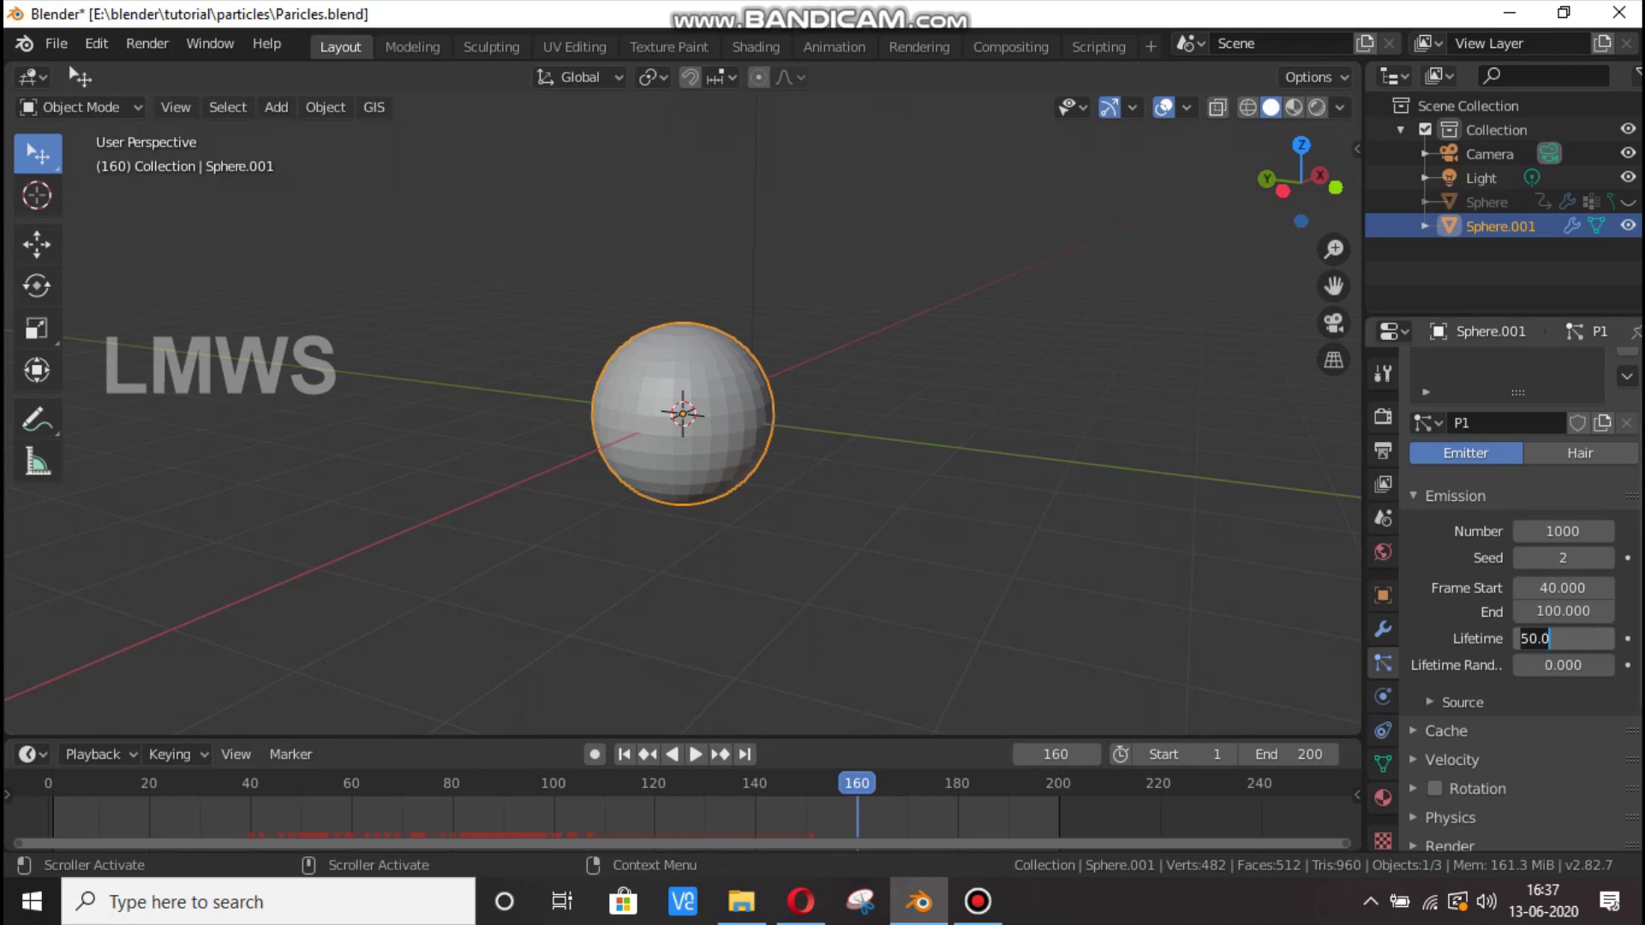
{"action": "key", "text": "Return"}
{"action": "left_click_drag", "start_coordinate": [857, 783], "coordinate": [553, 783]}
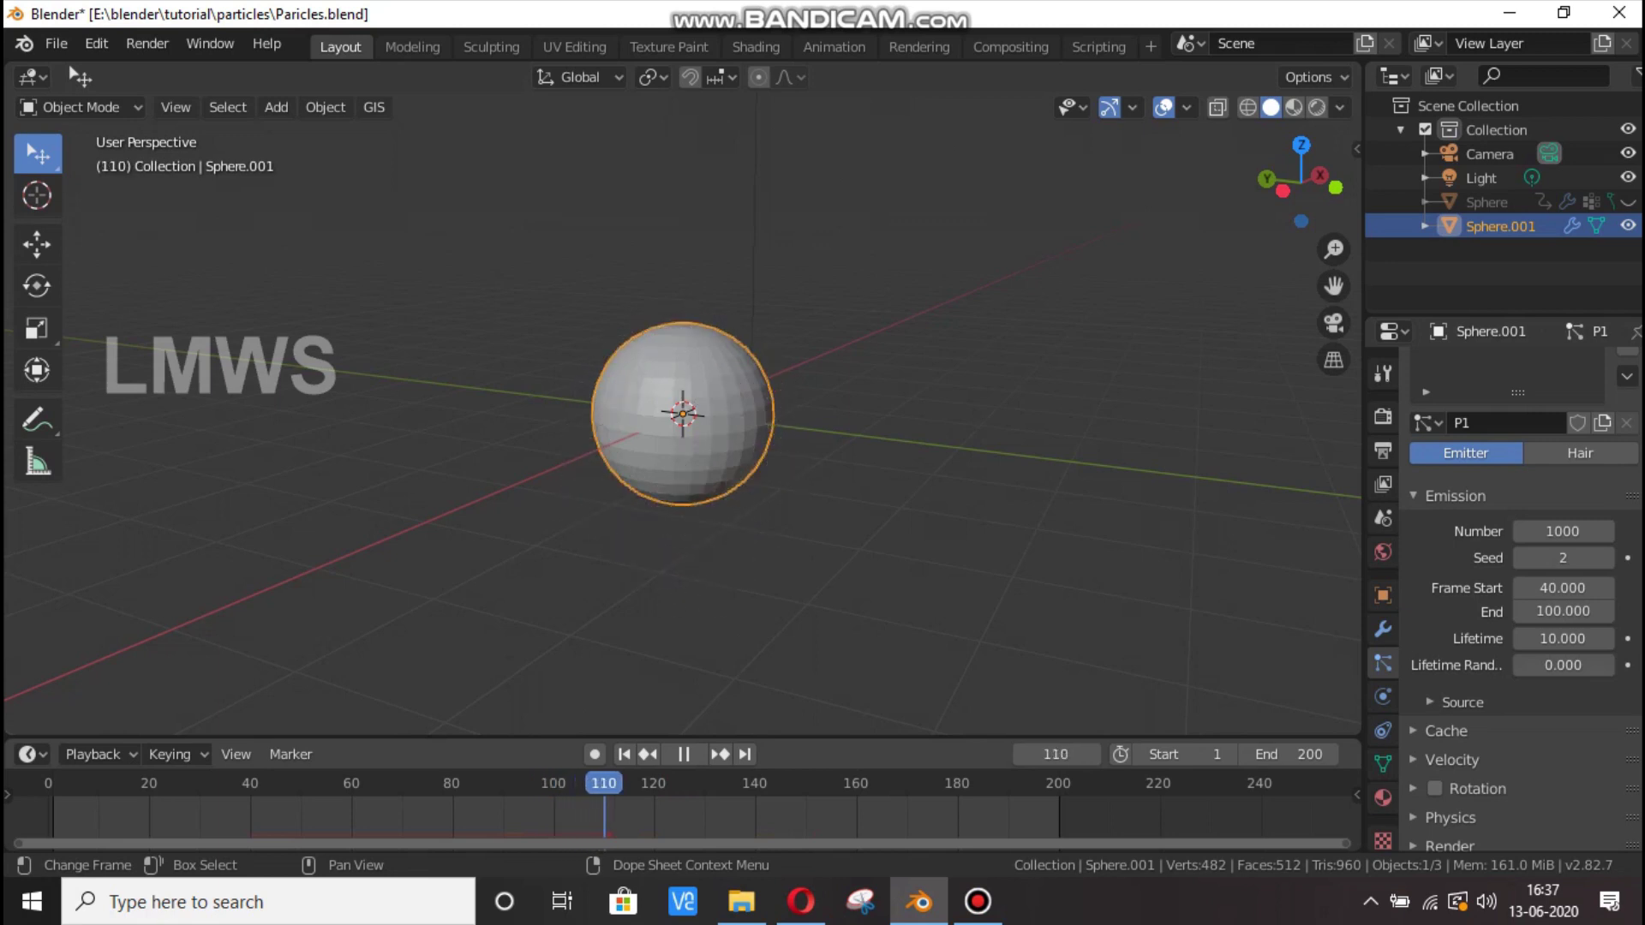
{"action": "left_click_drag", "start_coordinate": [604, 783], "coordinate": [255, 783]}
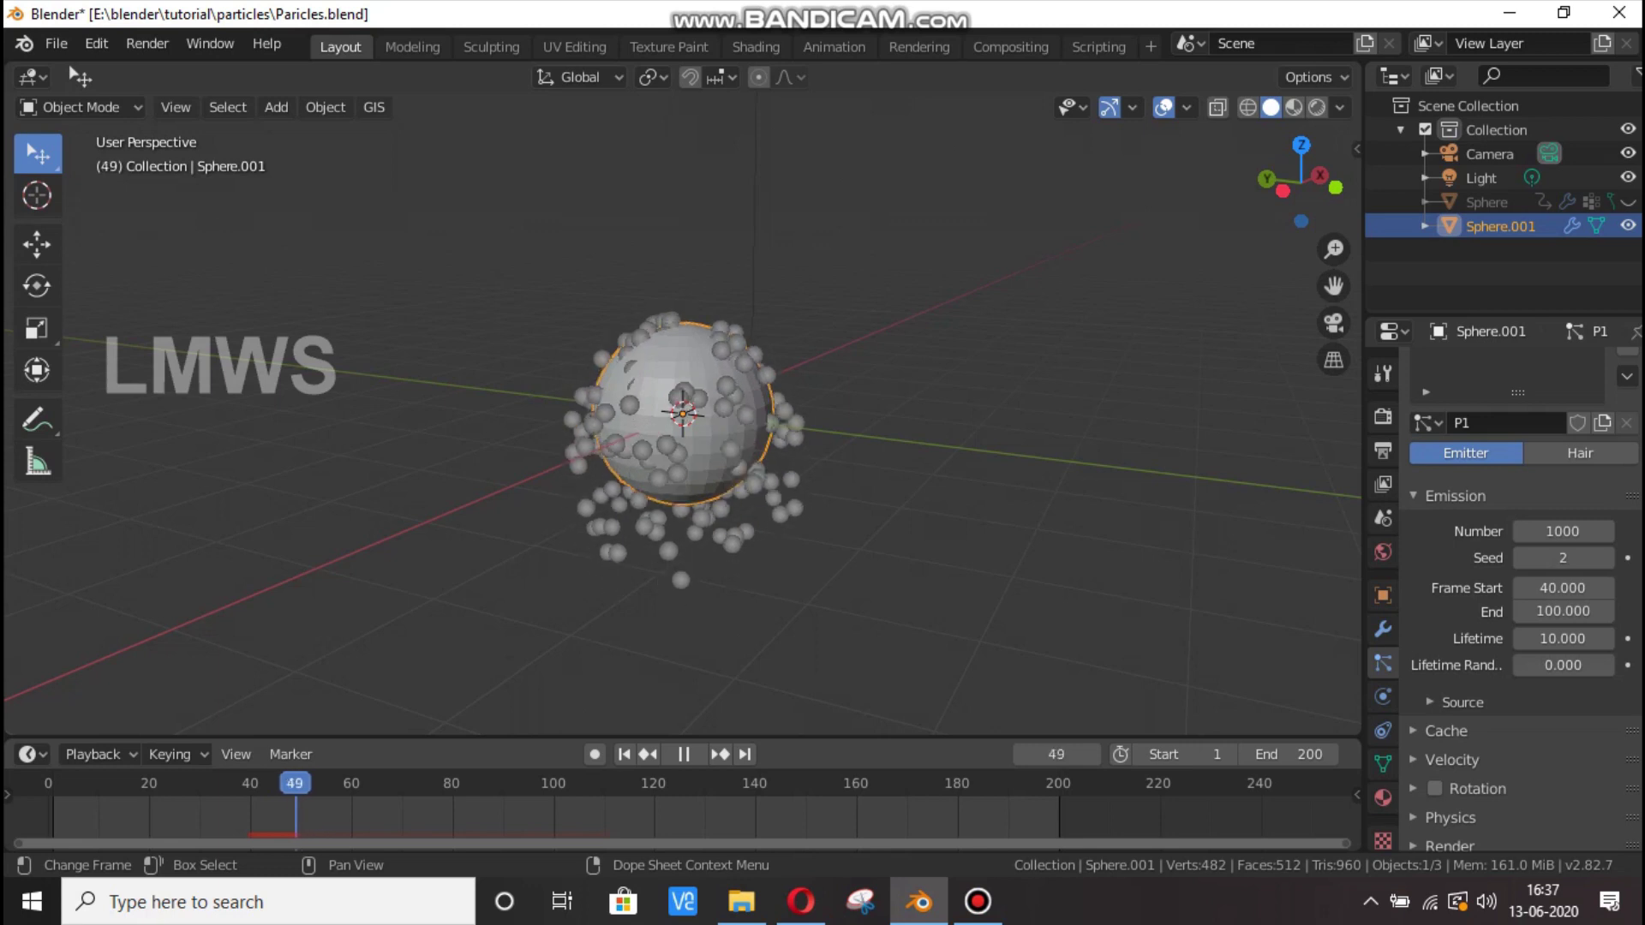
{"action": "key", "text": "space"}
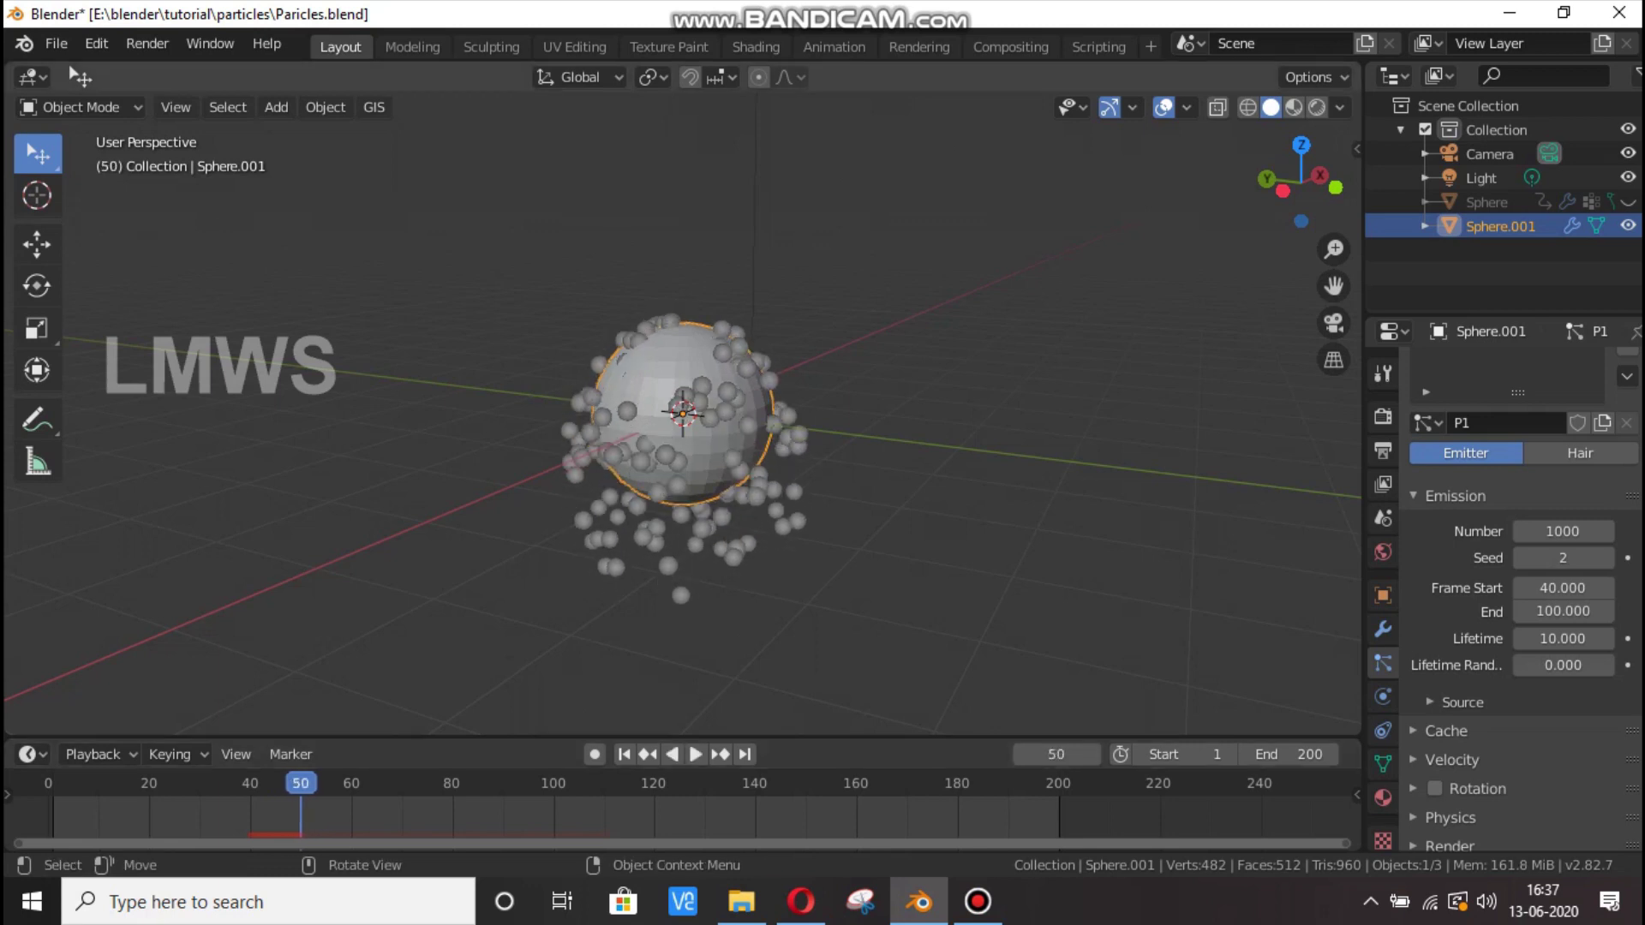
{"action": "key", "text": "space"}
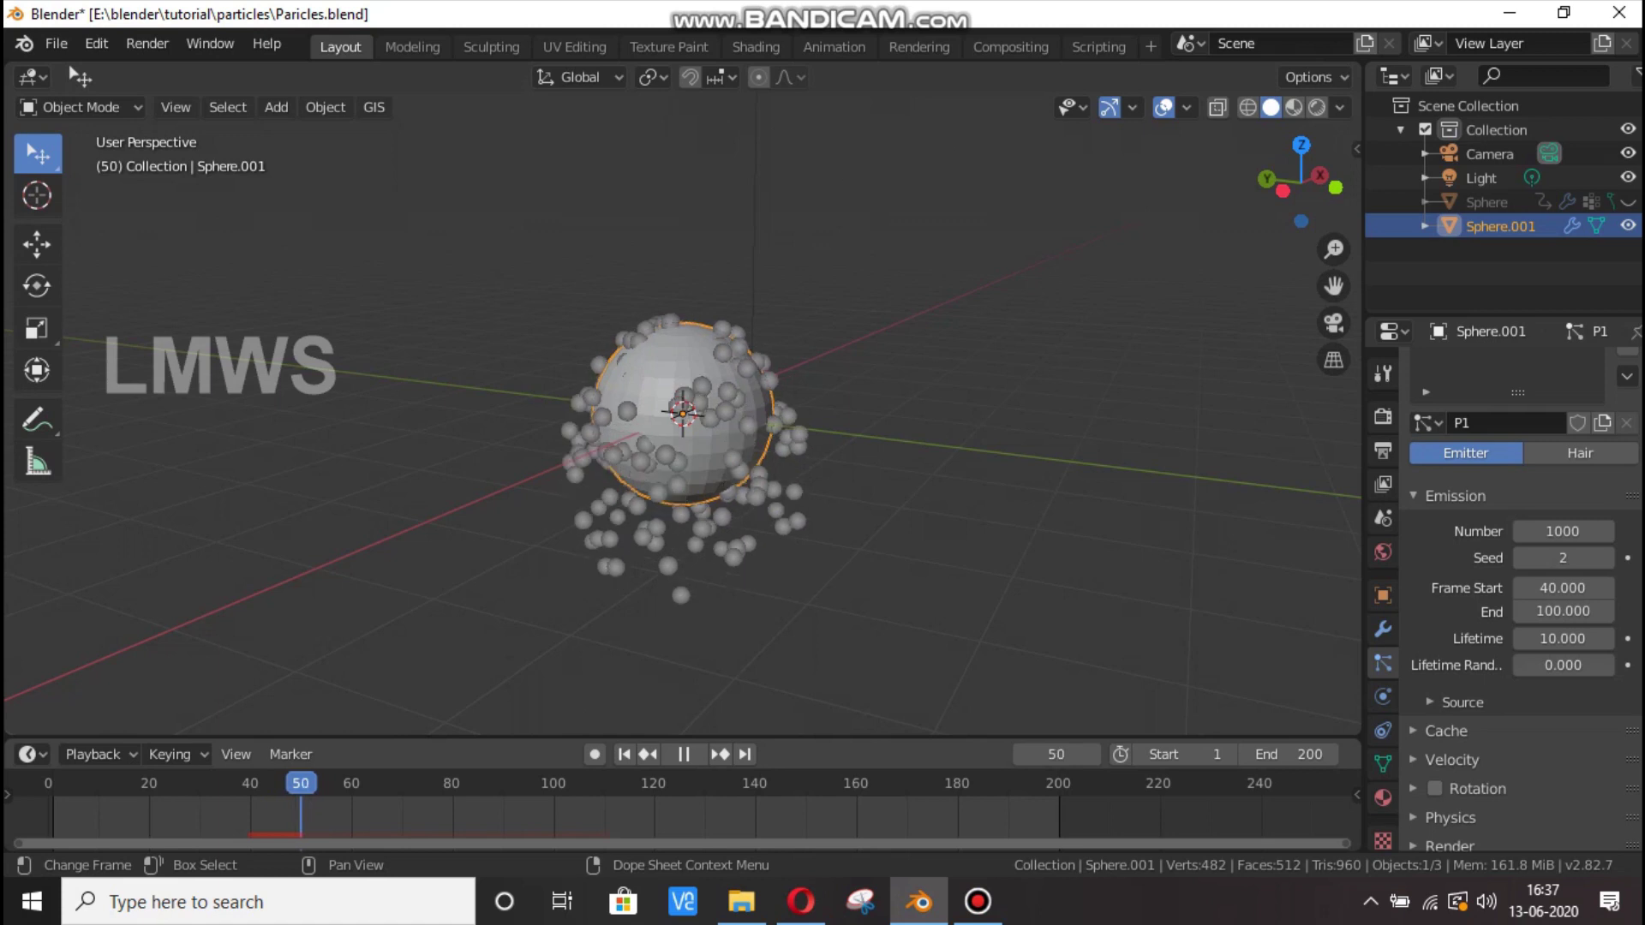
{"action": "key", "text": "space"}
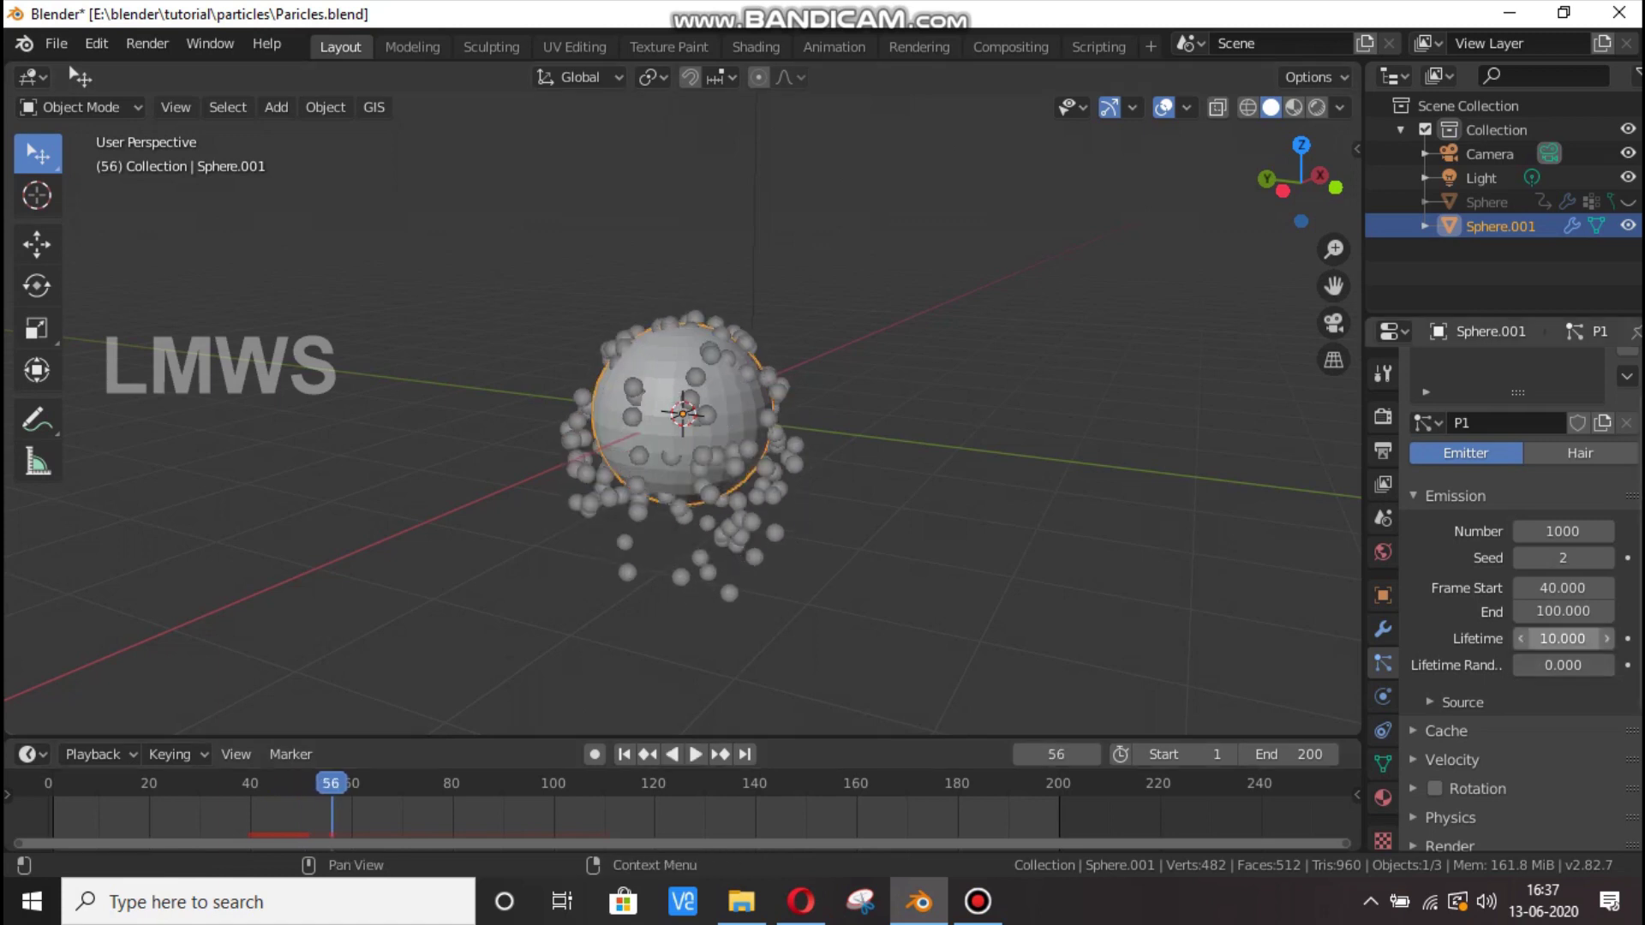
Set the P1 particles' lifetime randomness to 0.7 and their lifetime to 20.
{"action": "scroll", "coordinate": [1543, 600], "scroll_direction": "down", "scroll_amount": 3}
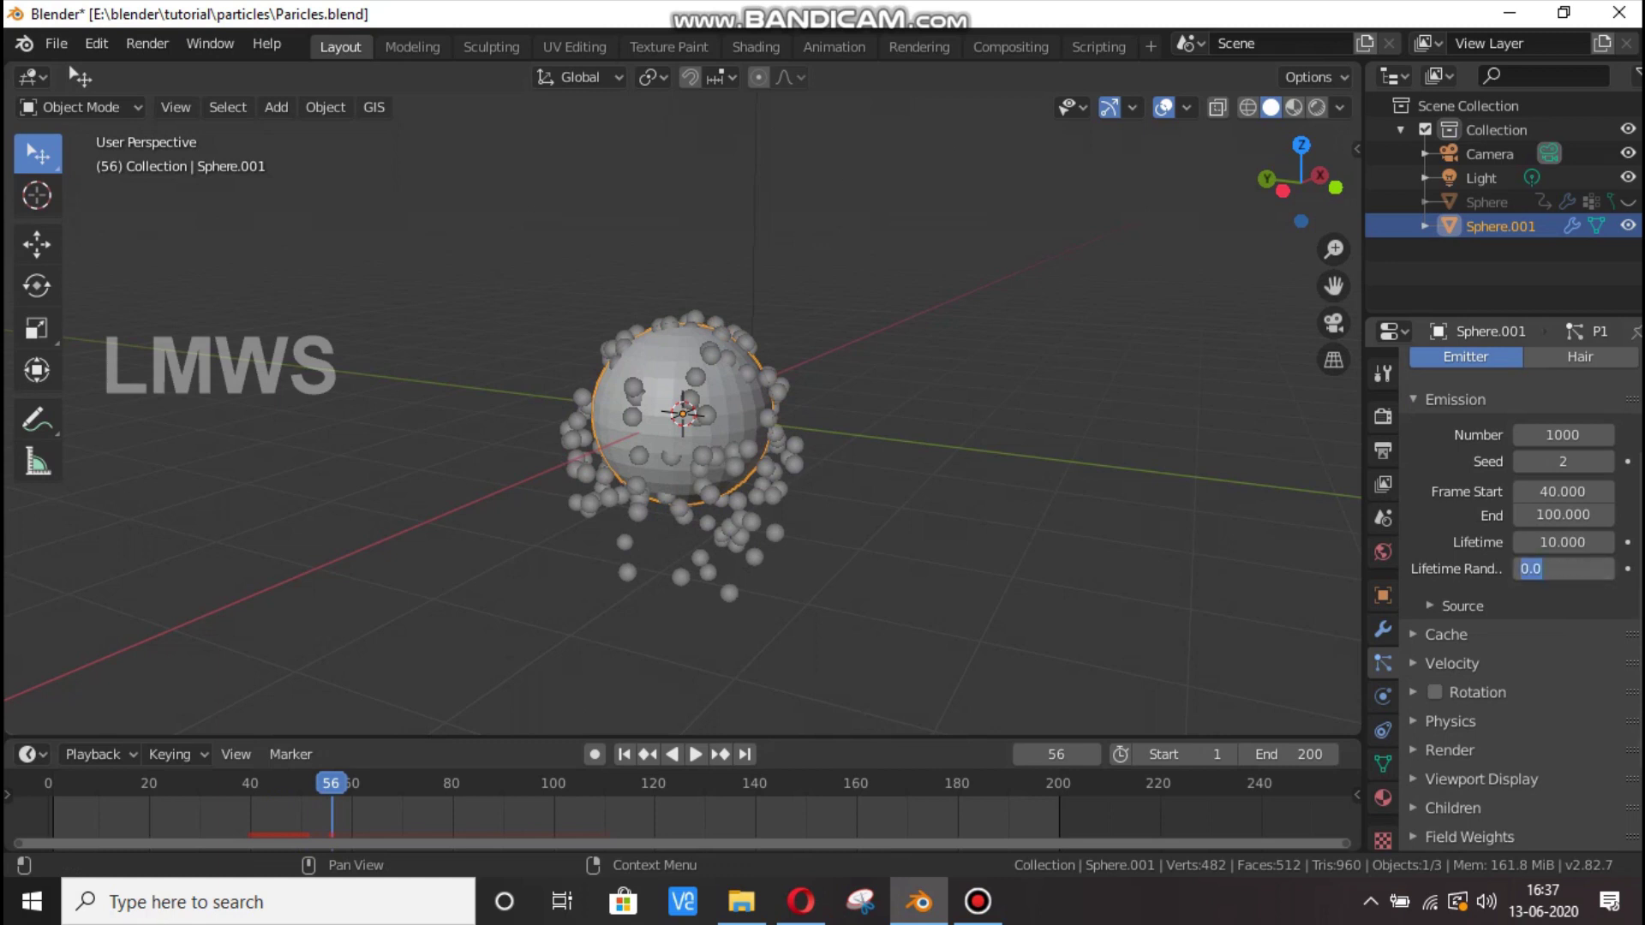
{"action": "key", "text": "Return"}
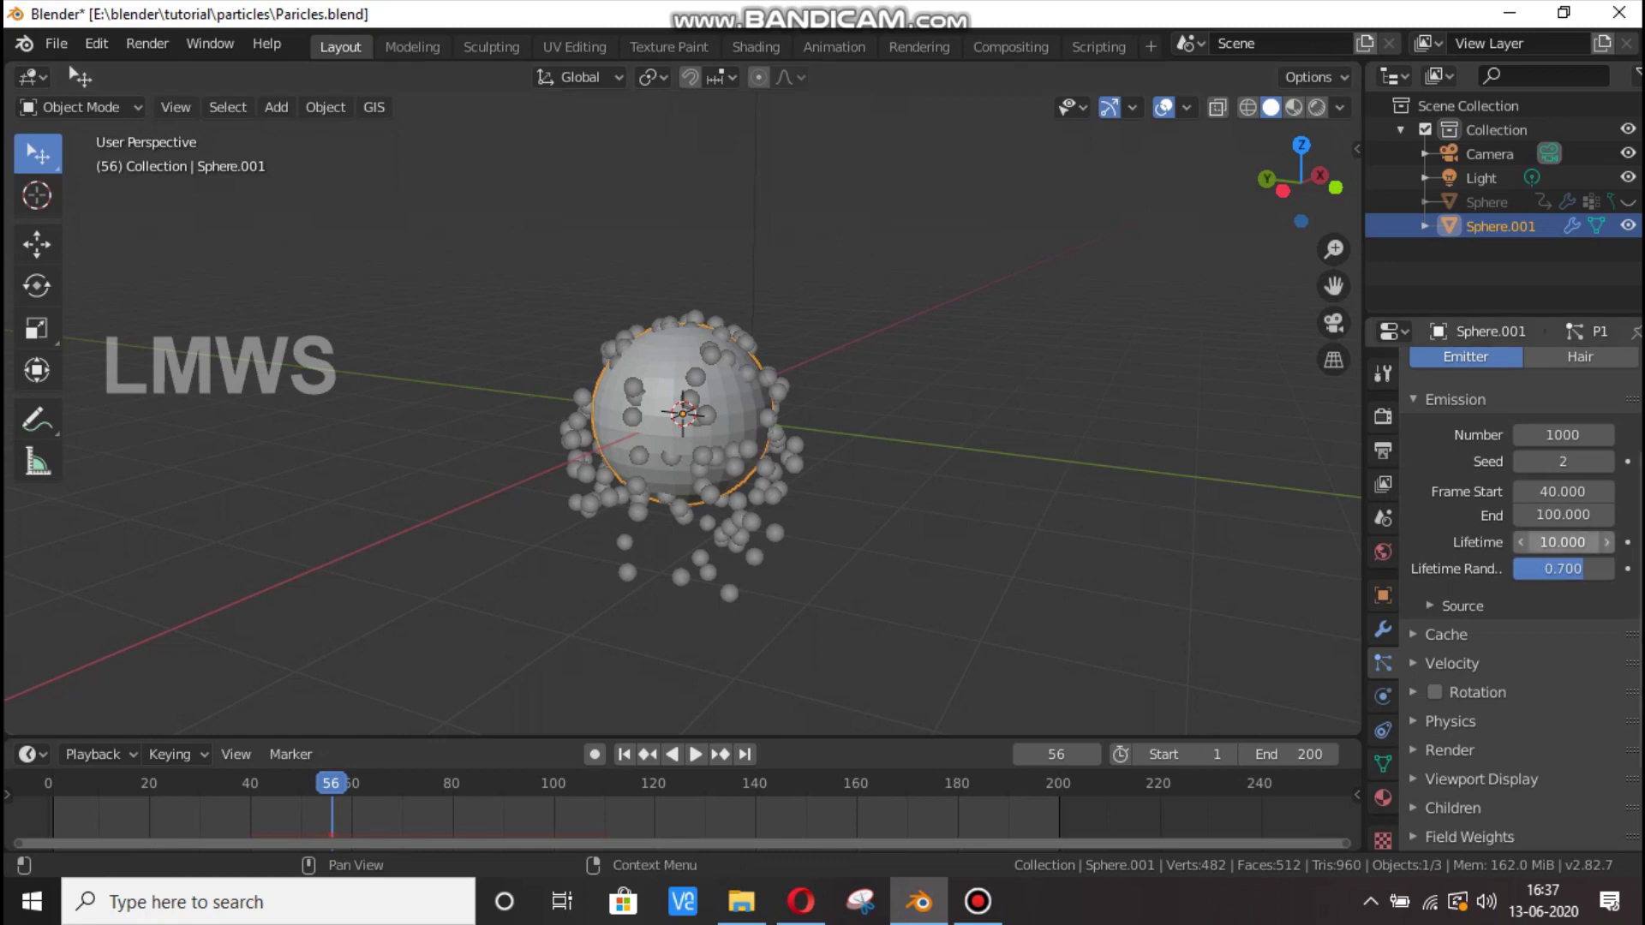
{"action": "double_click", "coordinate": [1563, 541]}
{"action": "type", "text": "20"}
{"action": "key", "text": "Return"}
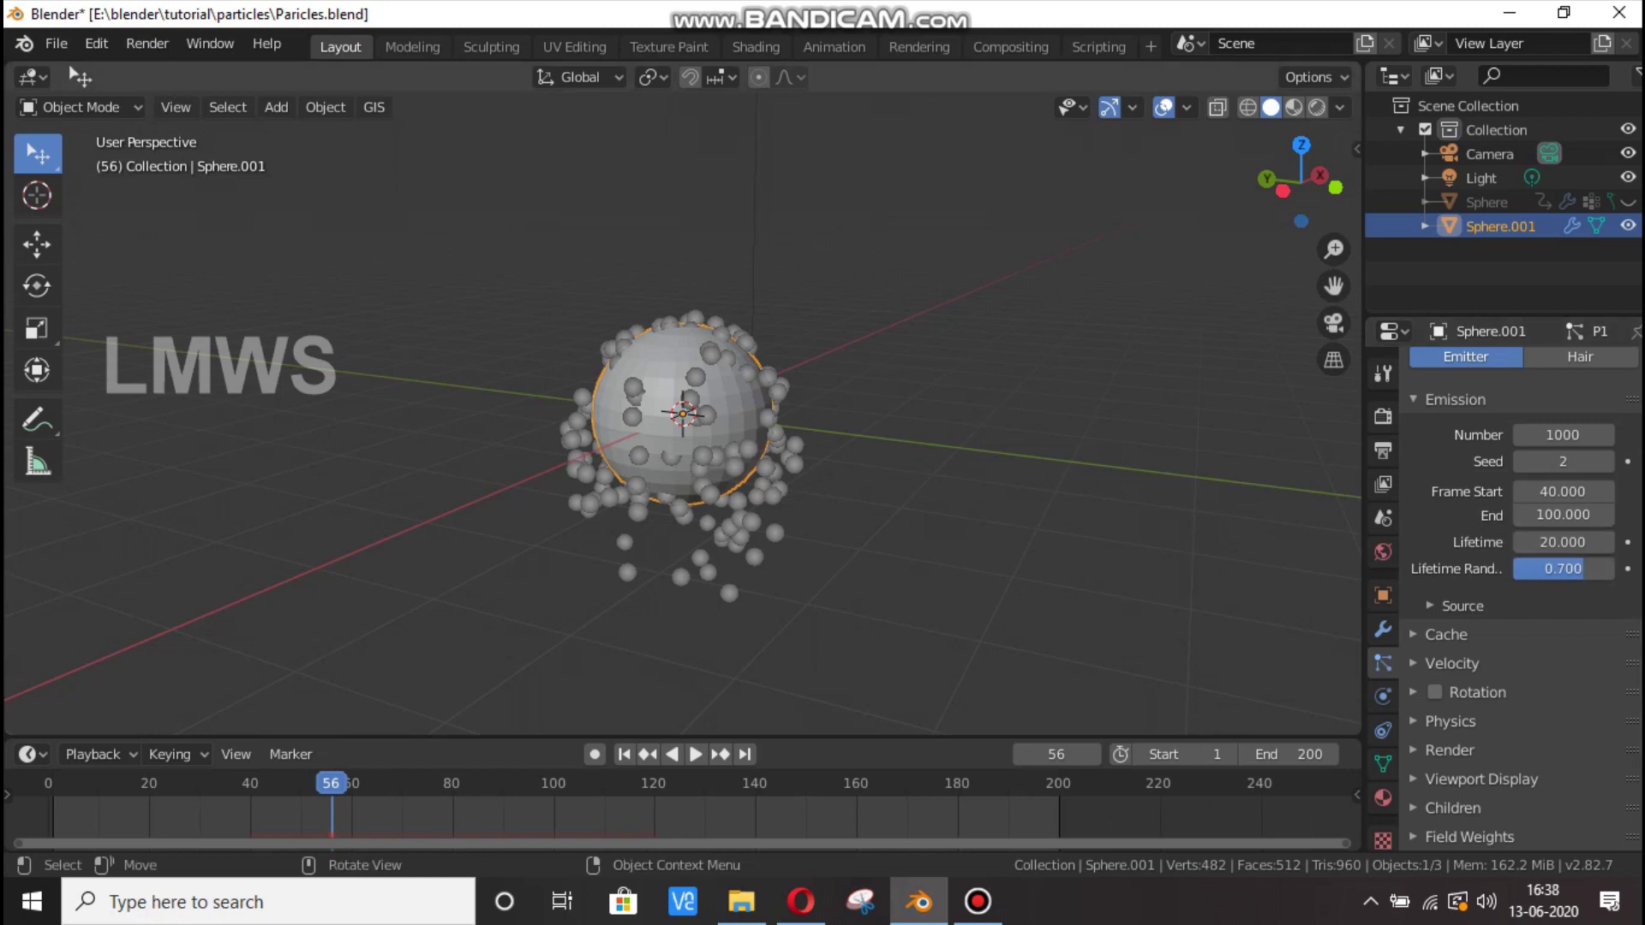
Play the emission from frame 40 to about 119 to check the randomized lifetimes, and return to frame 100.
{"action": "left_click", "coordinate": [249, 784]}
{"action": "key", "text": "space"}
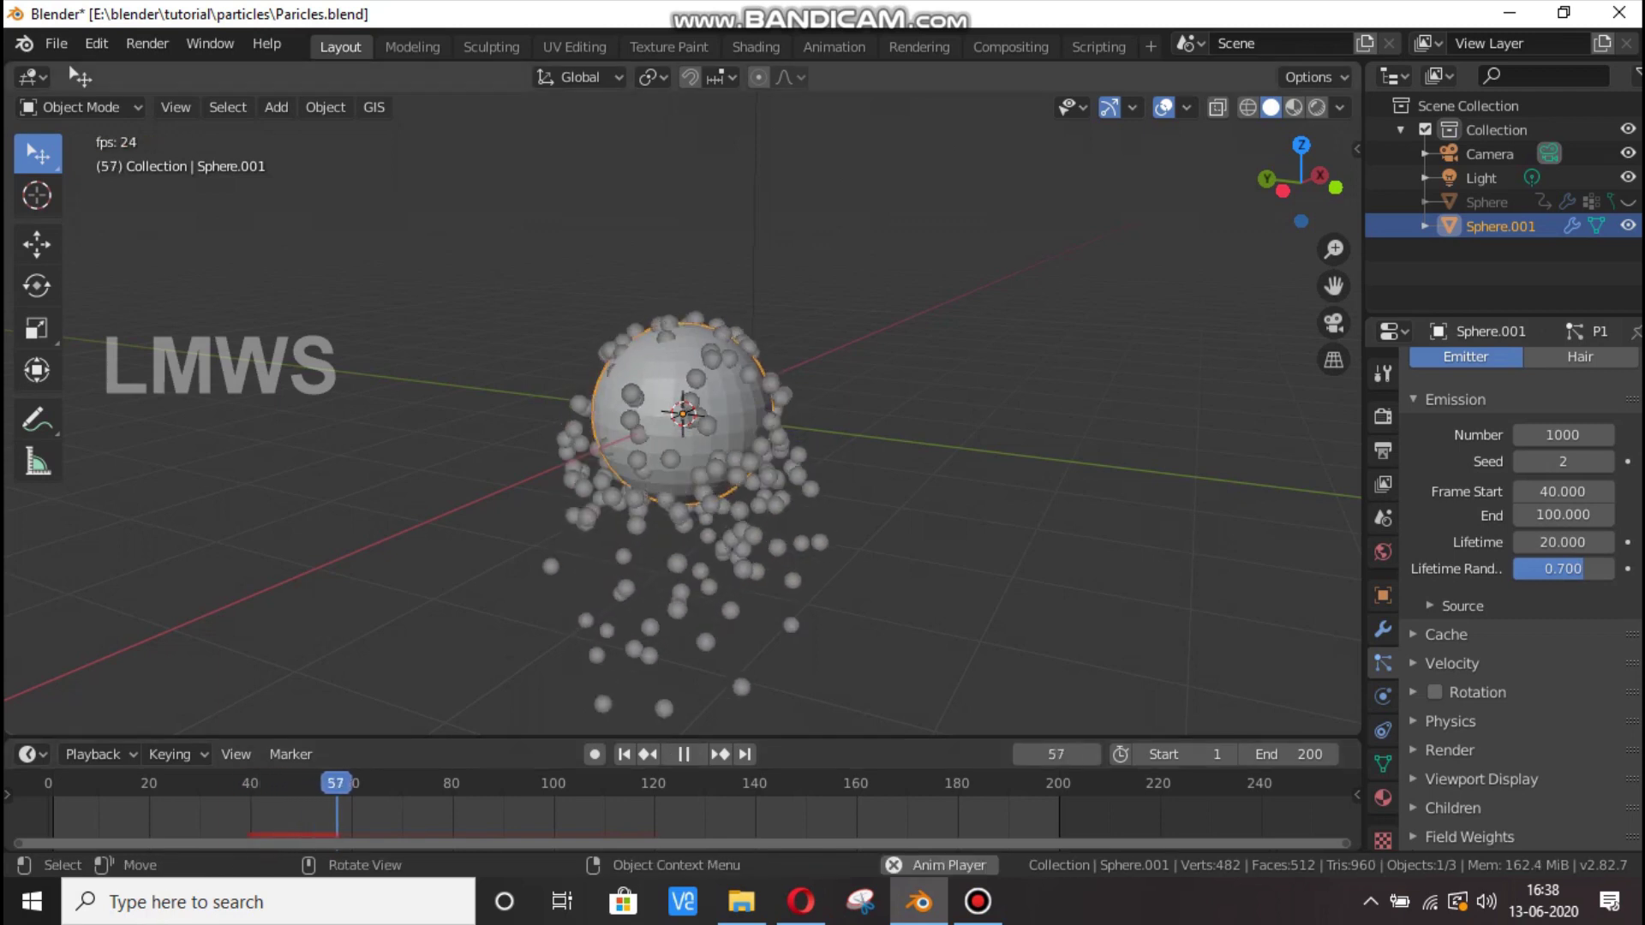
{"action": "scroll", "coordinate": [683, 414], "scroll_direction": "down", "scroll_amount": 3}
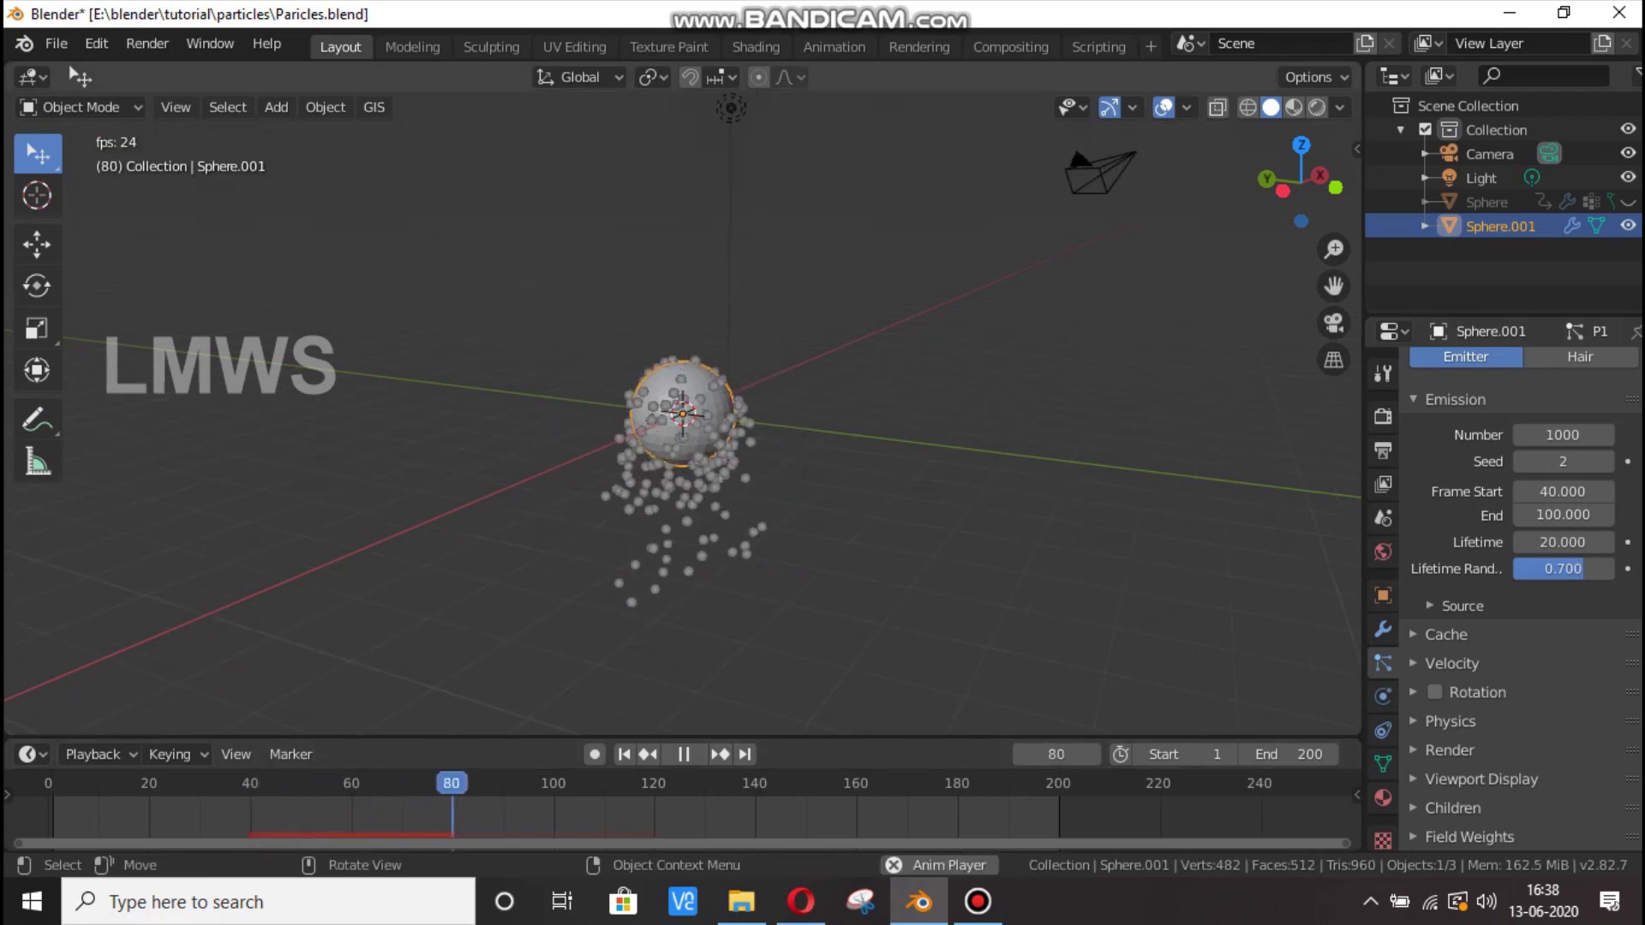
{"action": "key", "text": "space"}
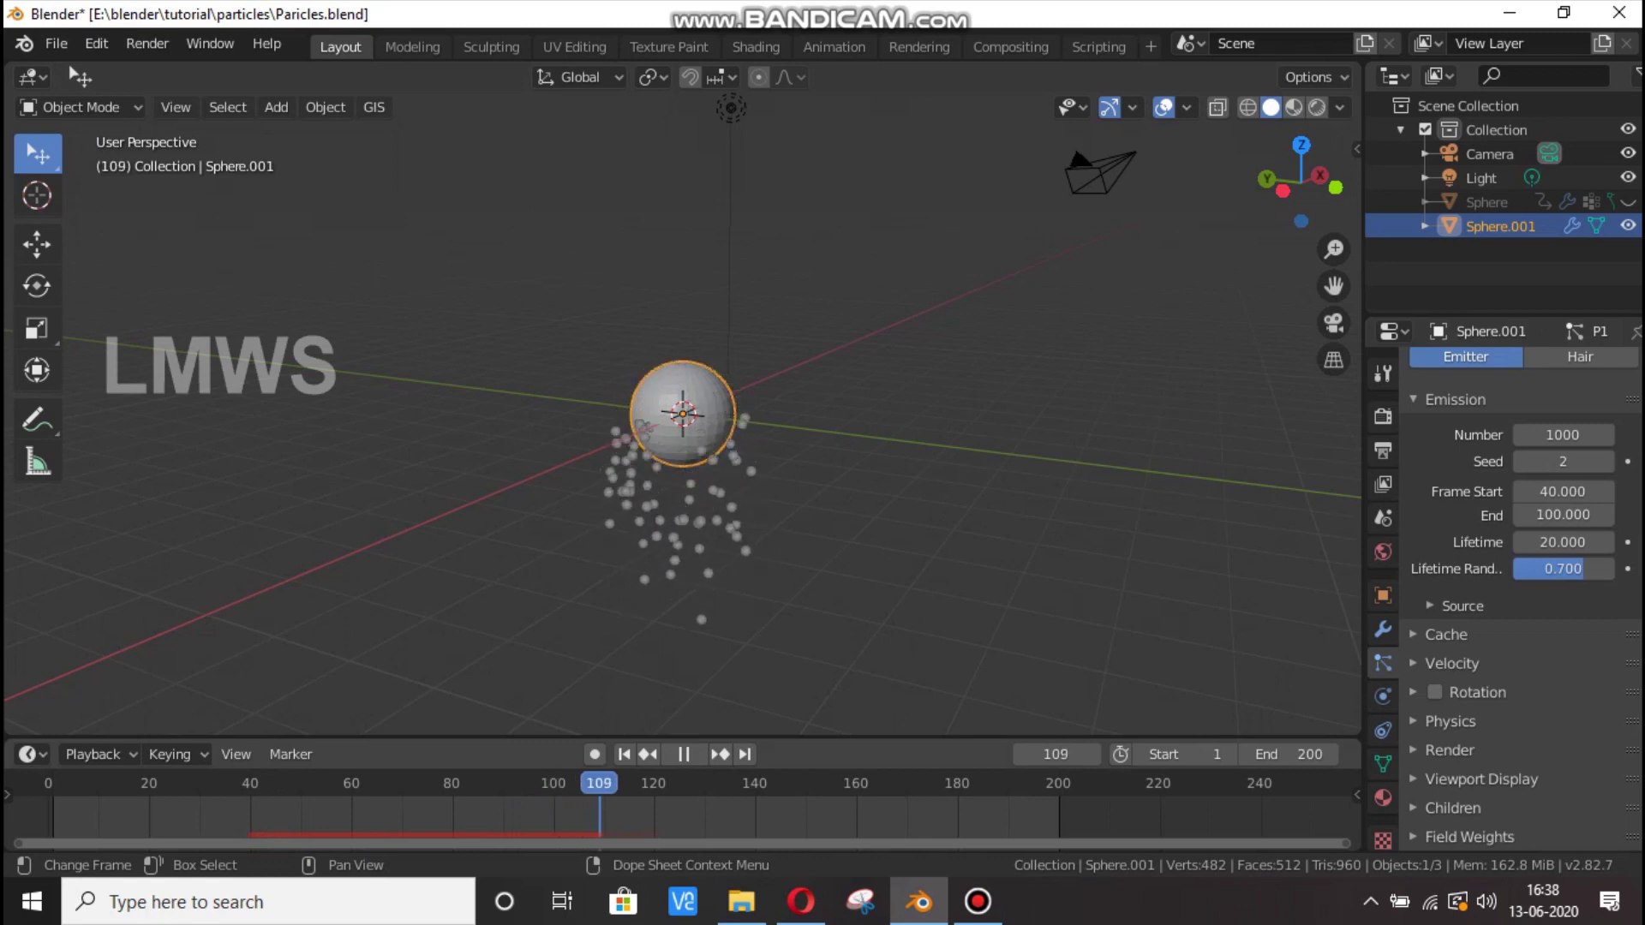
{"action": "key", "text": "space"}
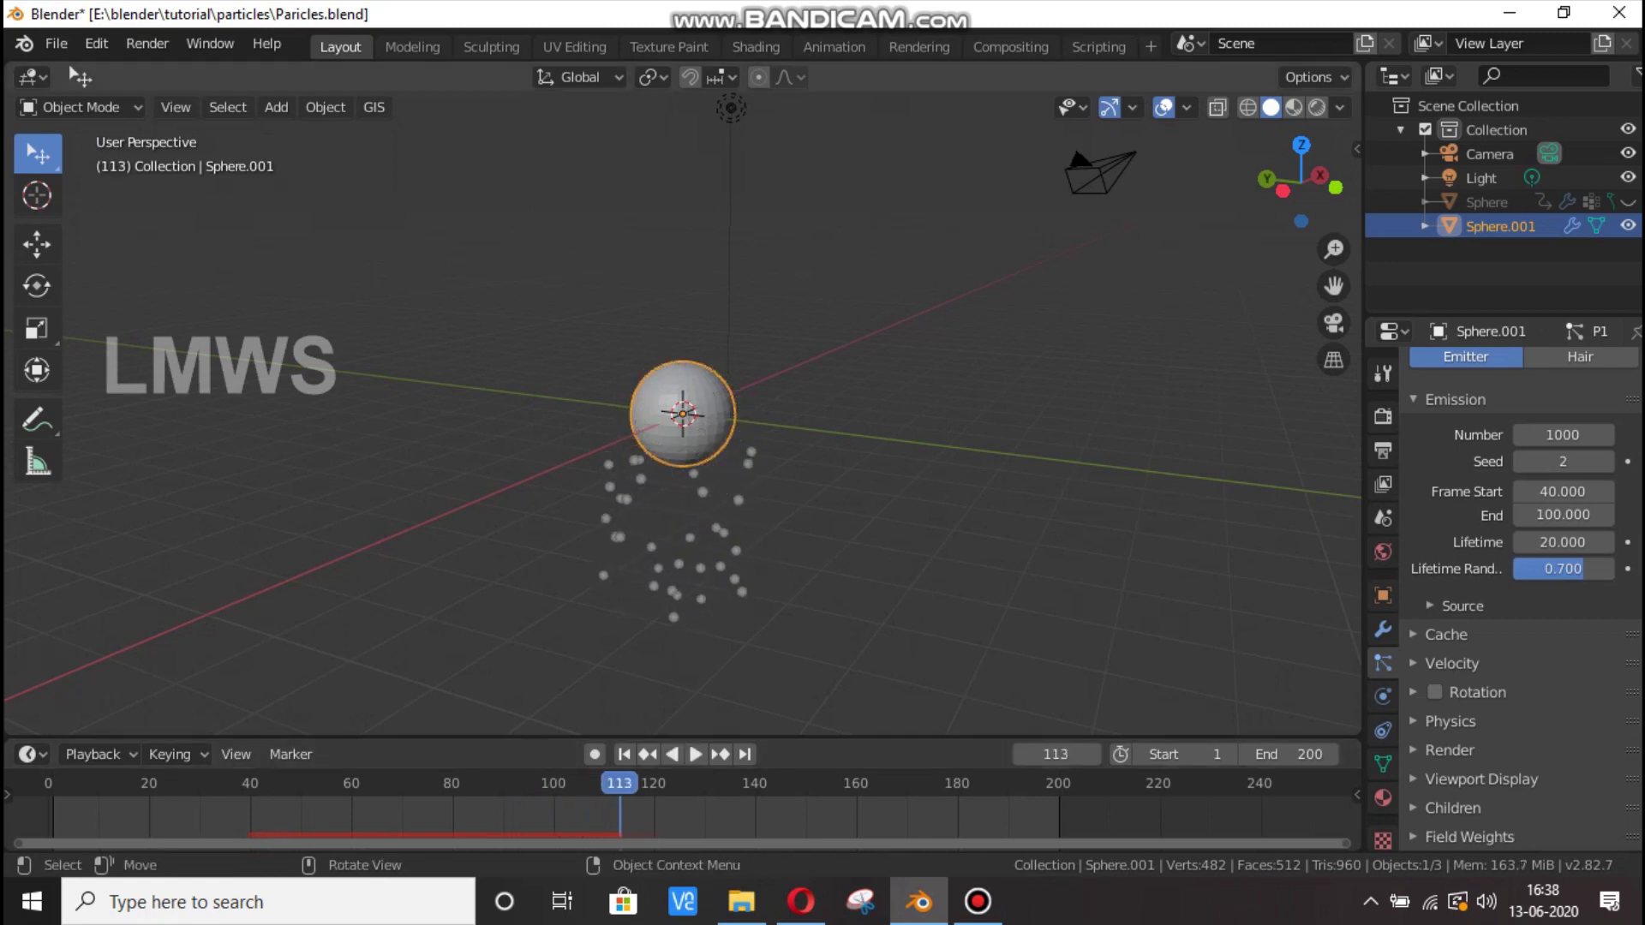
{"action": "key", "text": "space"}
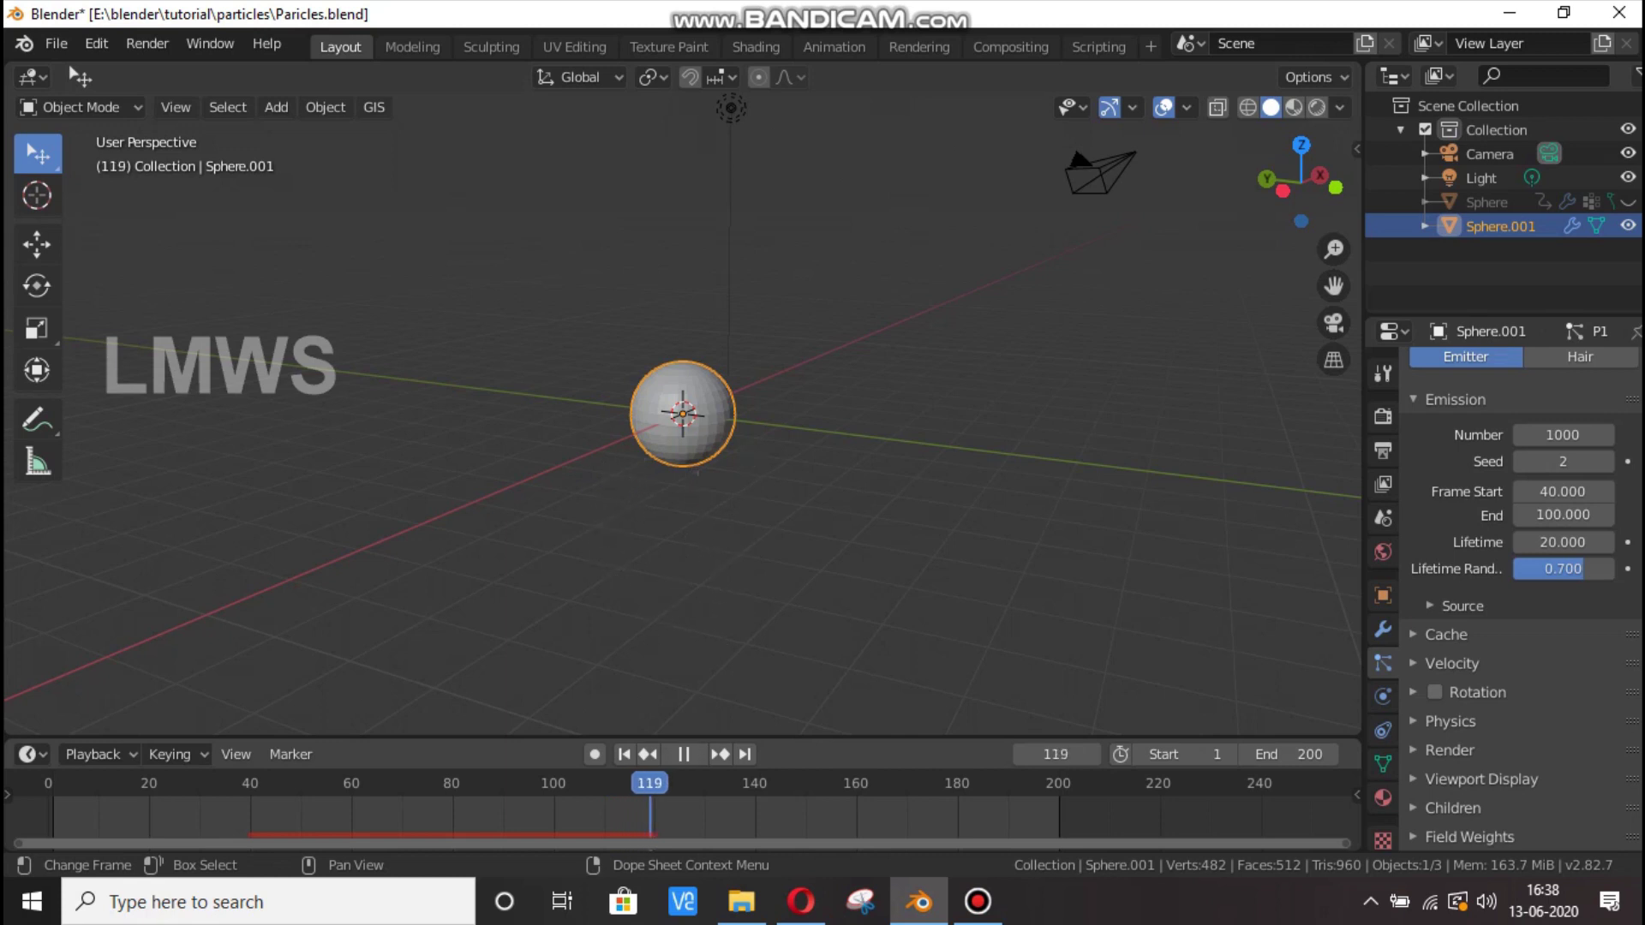
{"action": "left_click_drag", "start_coordinate": [646, 783], "coordinate": [553, 783]}
Expand the Source settings of the P1 emission.
{"action": "scroll", "coordinate": [1521, 600], "scroll_direction": "down", "scroll_amount": 3}
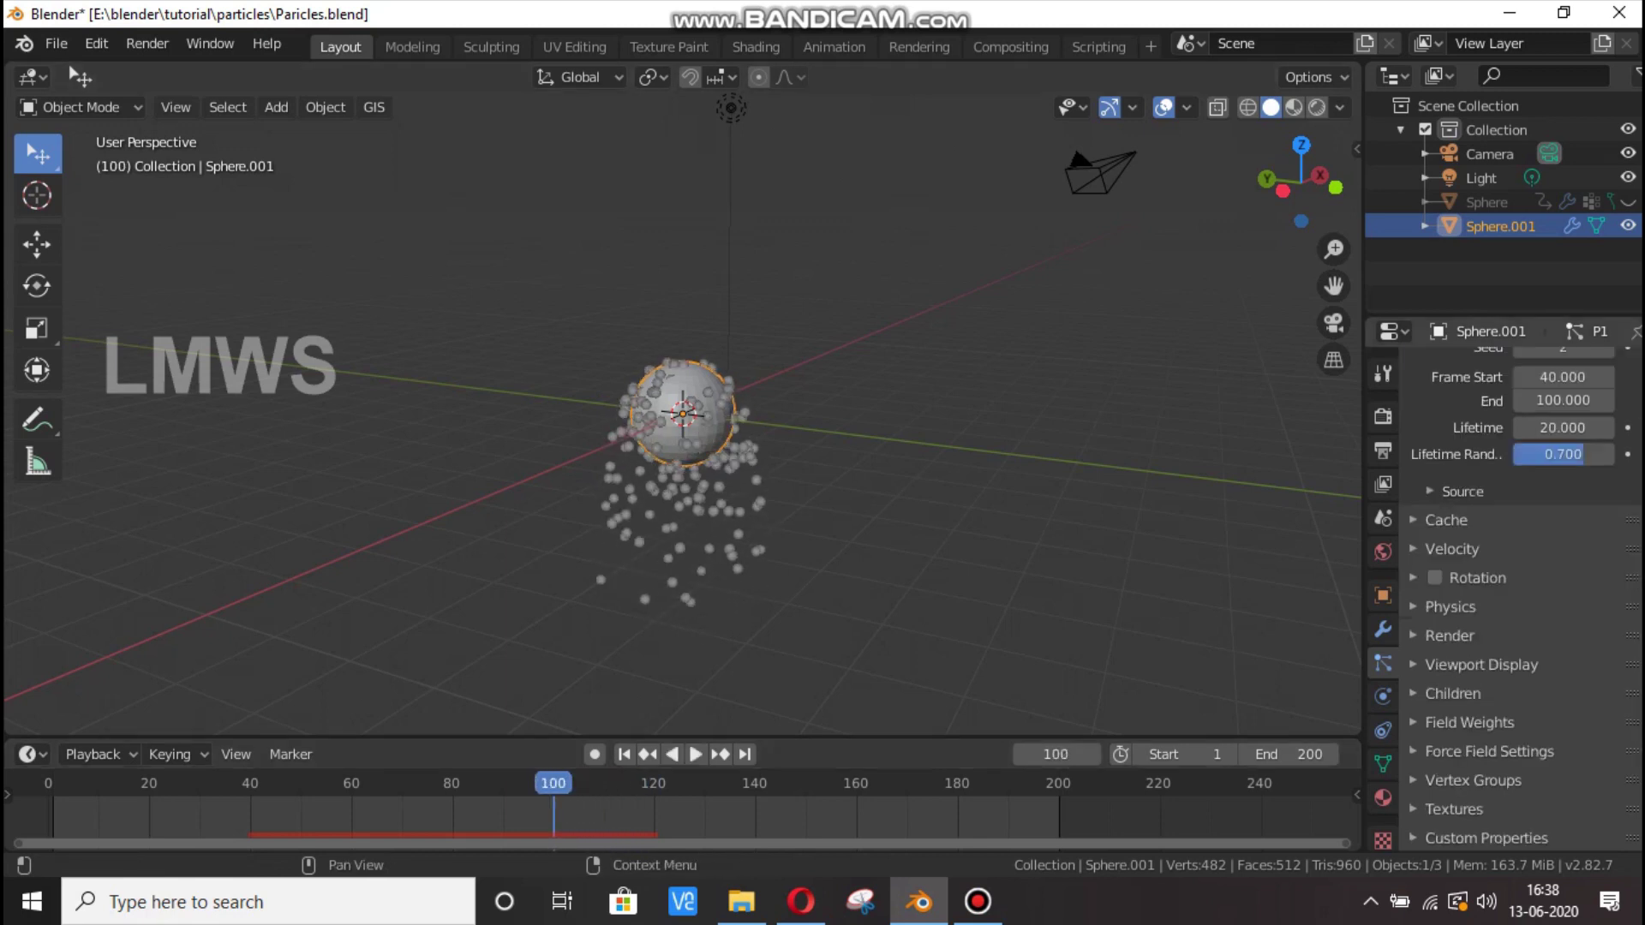
{"action": "left_click", "coordinate": [1462, 492]}
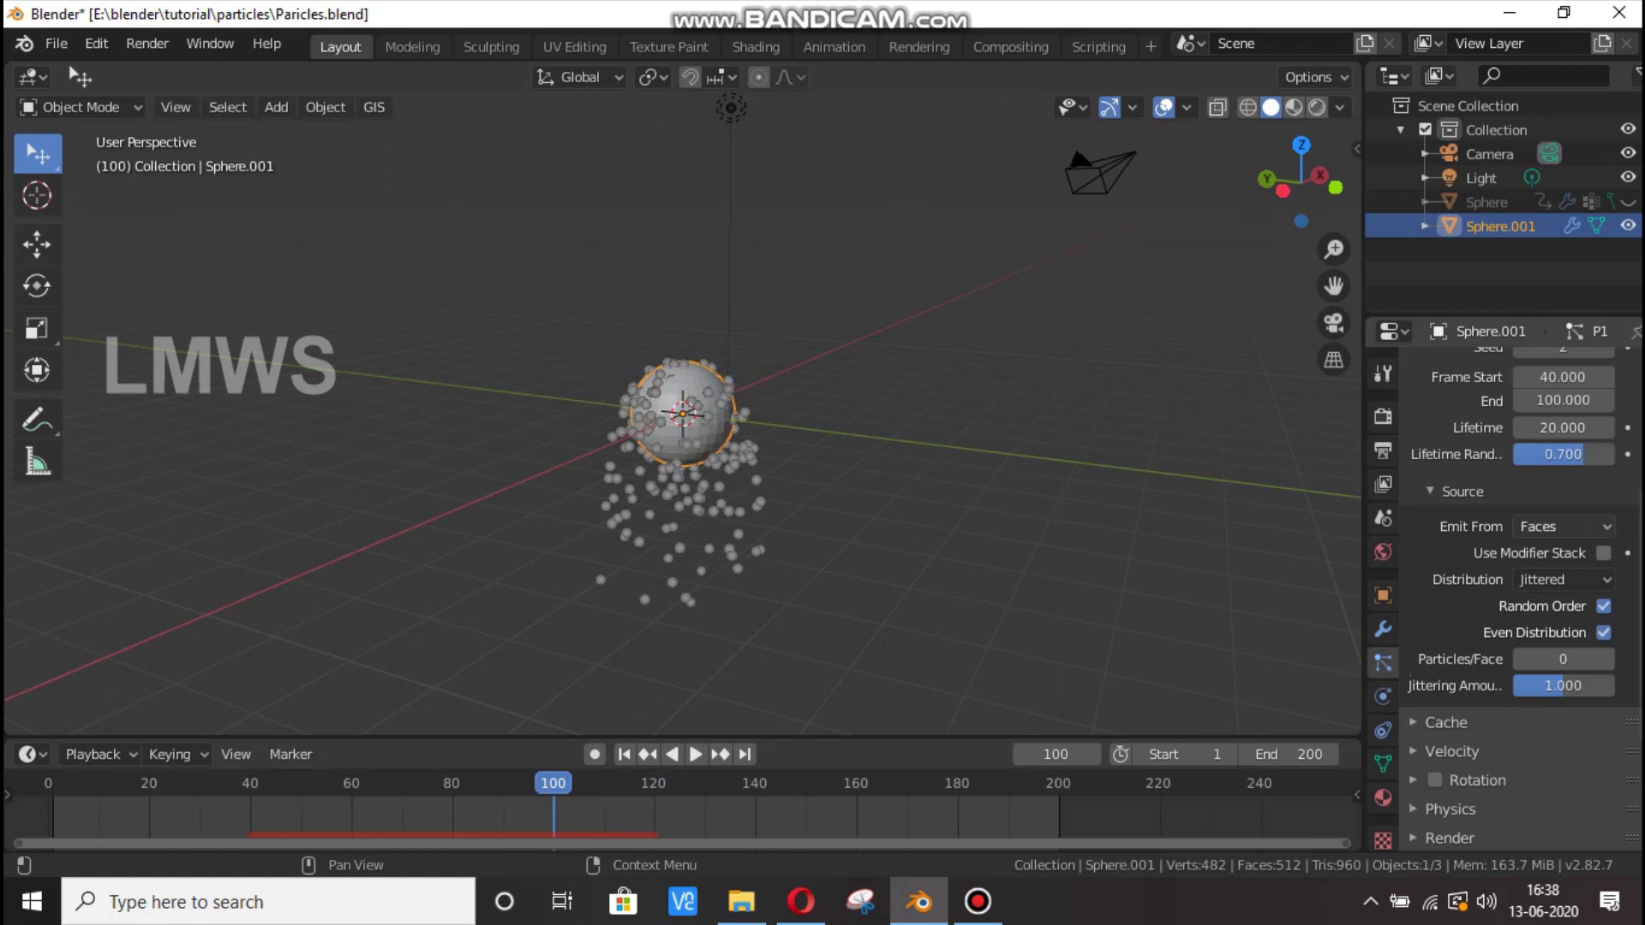
{"action": "scroll", "coordinate": [1521, 557], "scroll_direction": "up", "scroll_amount": 3}
In Edit Mode, select a vertex, an edge and a face on the sphere's upper front in turn, and clear the selection.
{"action": "scroll", "coordinate": [683, 414], "scroll_direction": "up", "scroll_amount": 7}
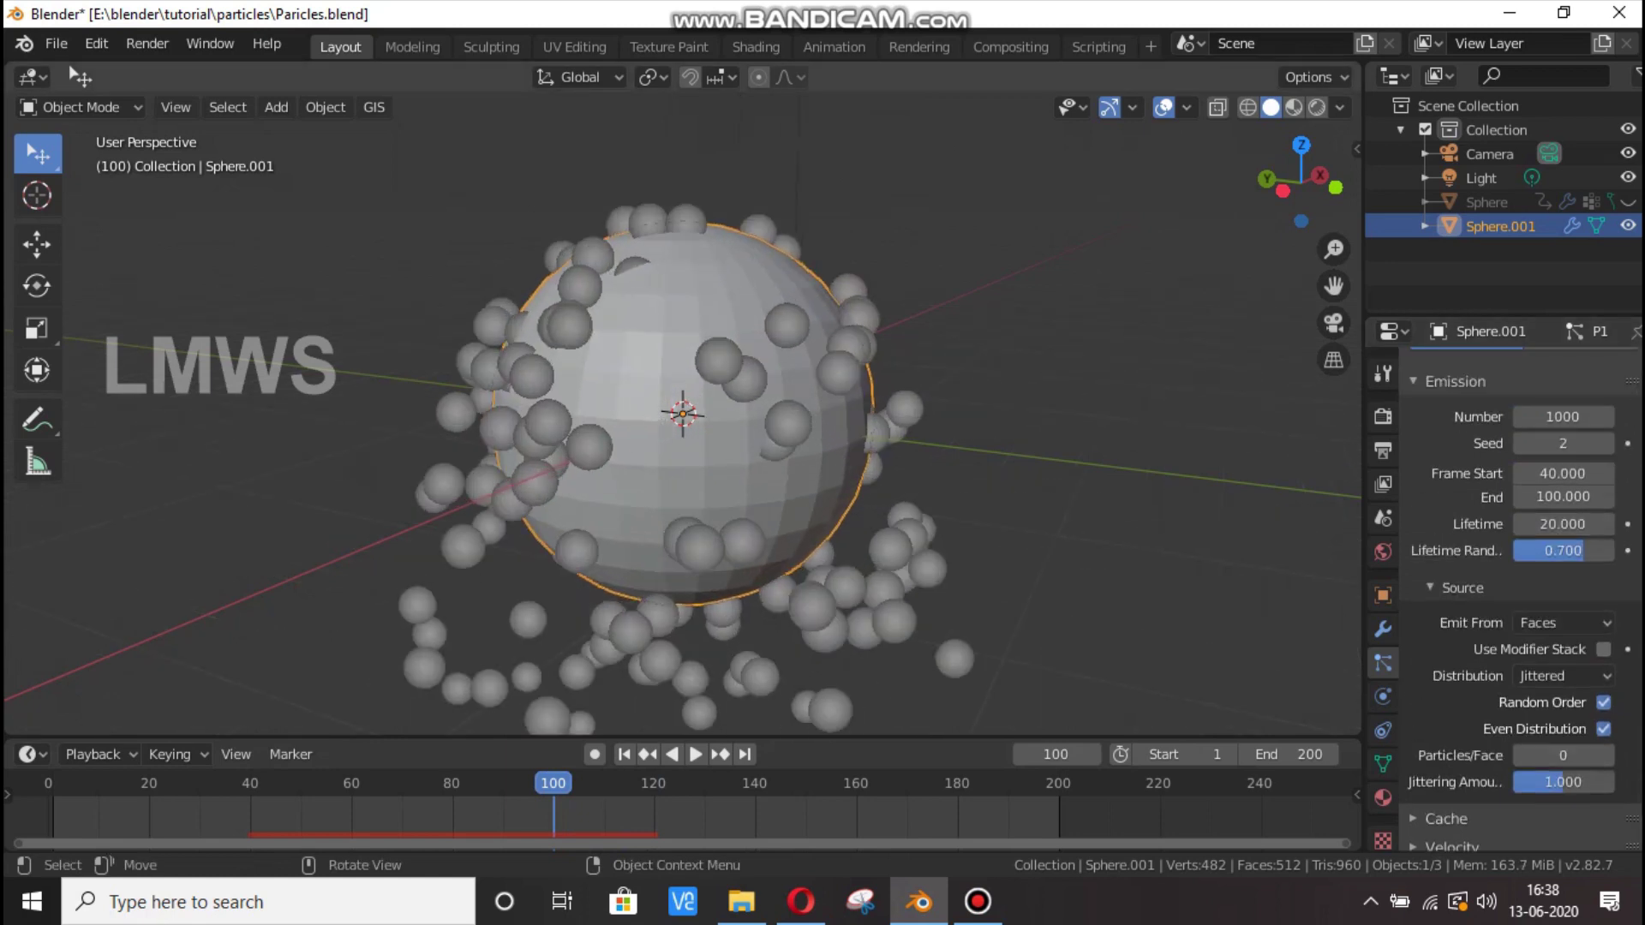
{"action": "key", "text": "Tab"}
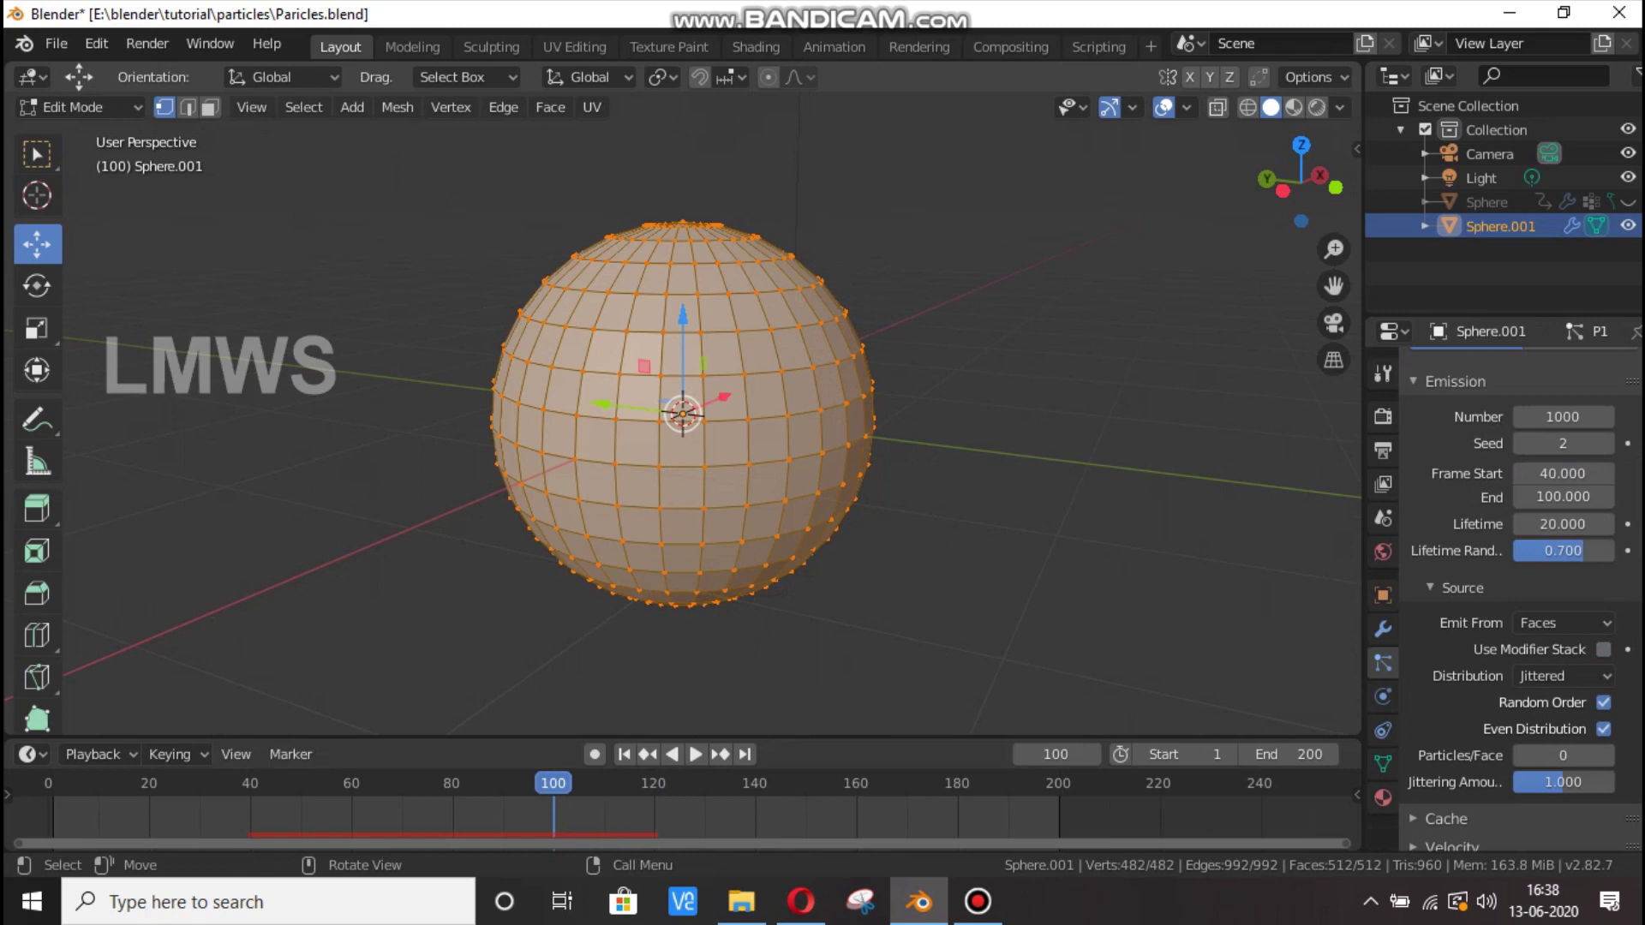
{"action": "left_click", "coordinate": [663, 332]}
{"action": "left_click", "coordinate": [701, 333]}
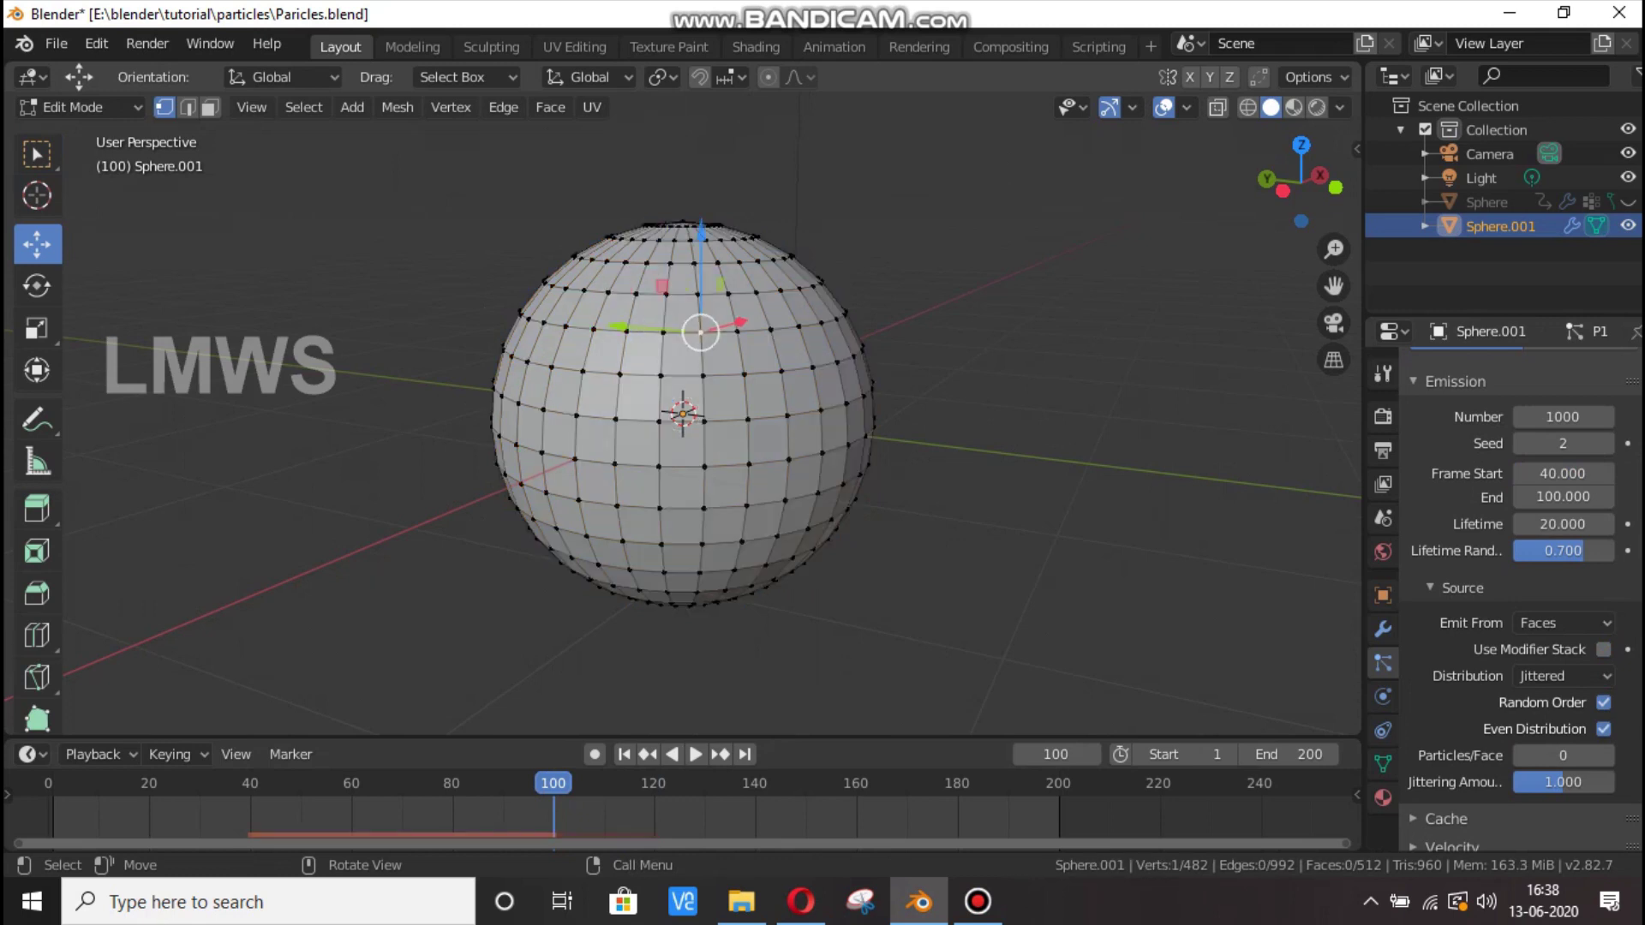
{"action": "key", "text": "2"}
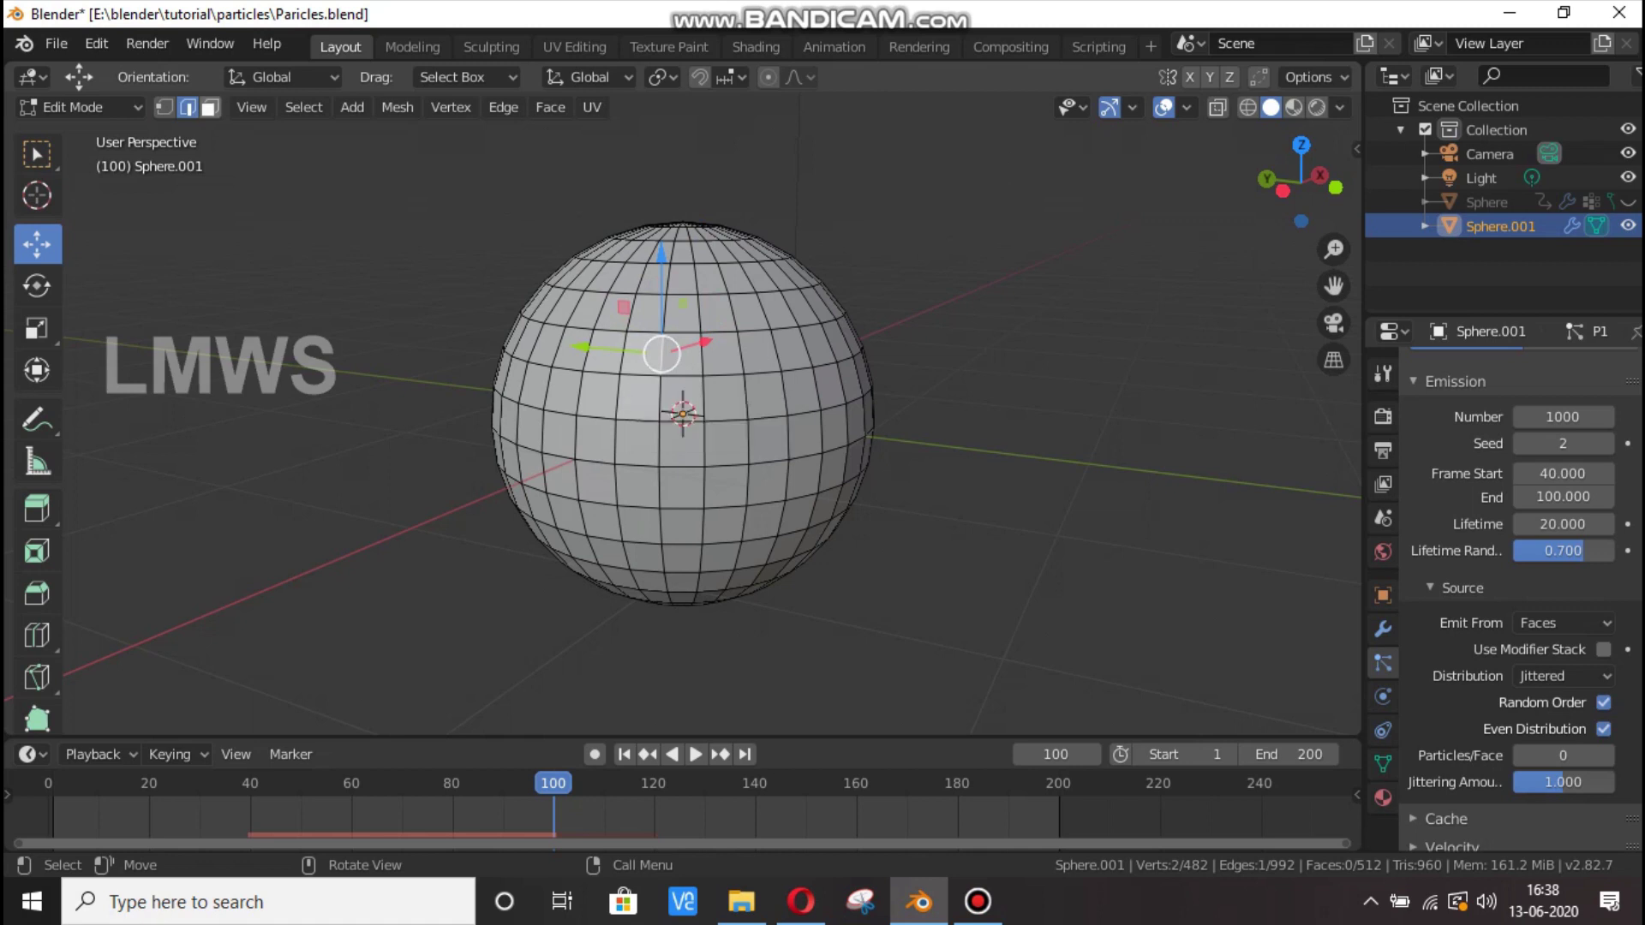
{"action": "key", "text": "3"}
{"action": "left_click", "coordinate": [682, 354]}
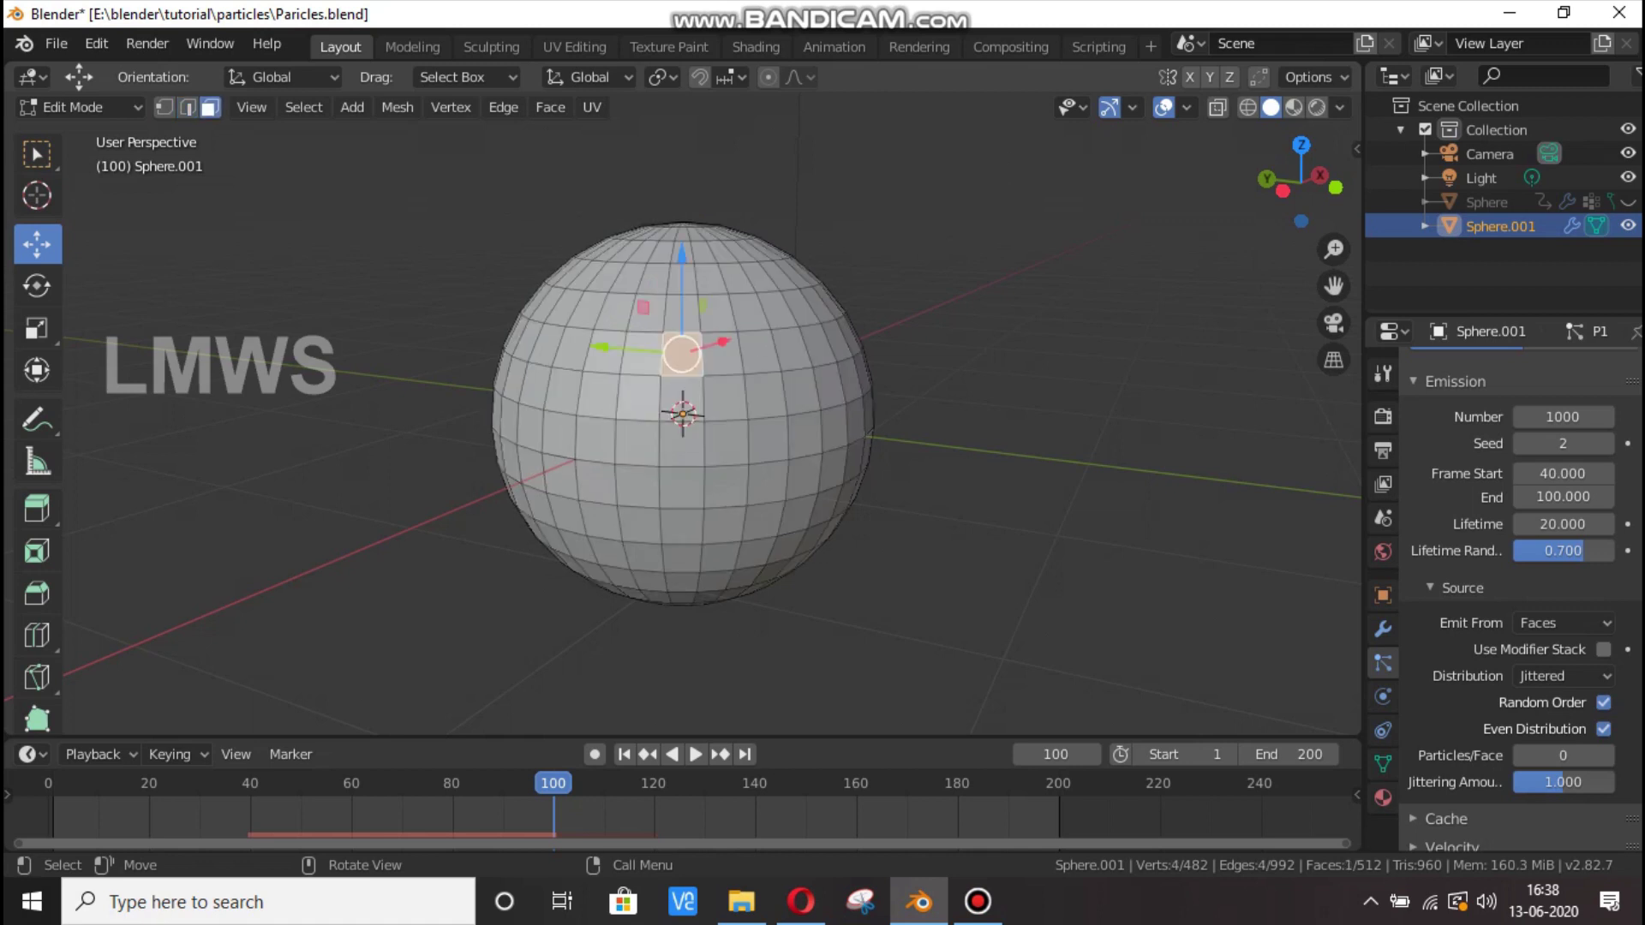
{"action": "key", "text": "alt+a"}
Review the Emit From options for the P1 particles and keep Faces as the emission source.
{"action": "left_click", "coordinate": [1564, 623]}
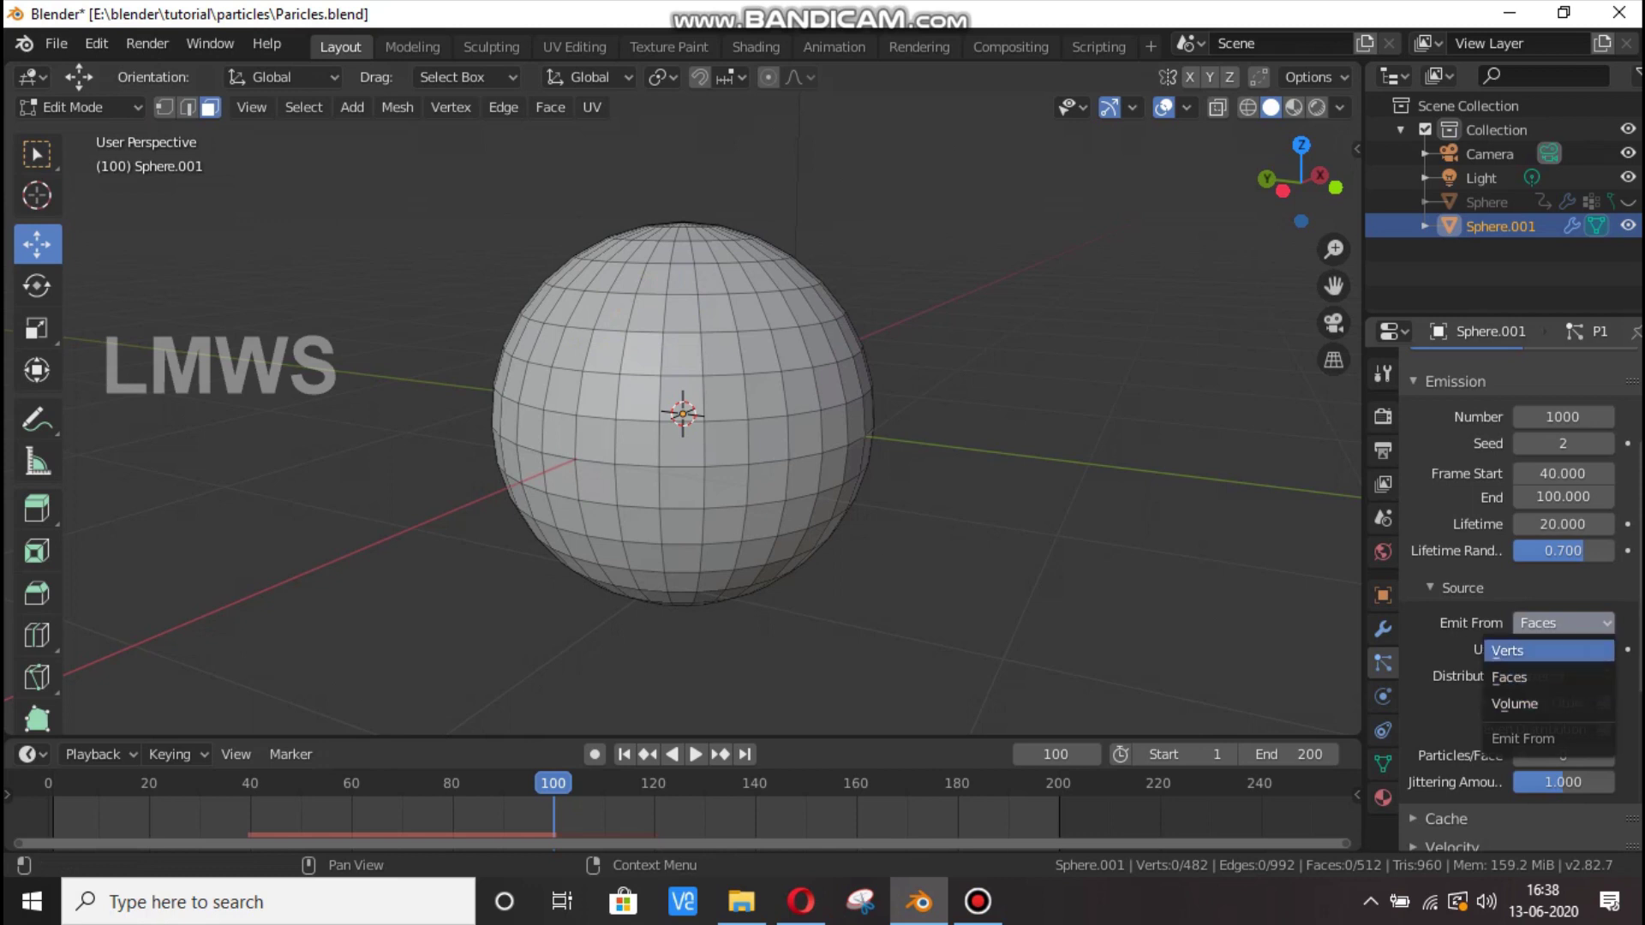
{"action": "left_click", "coordinate": [1533, 677]}
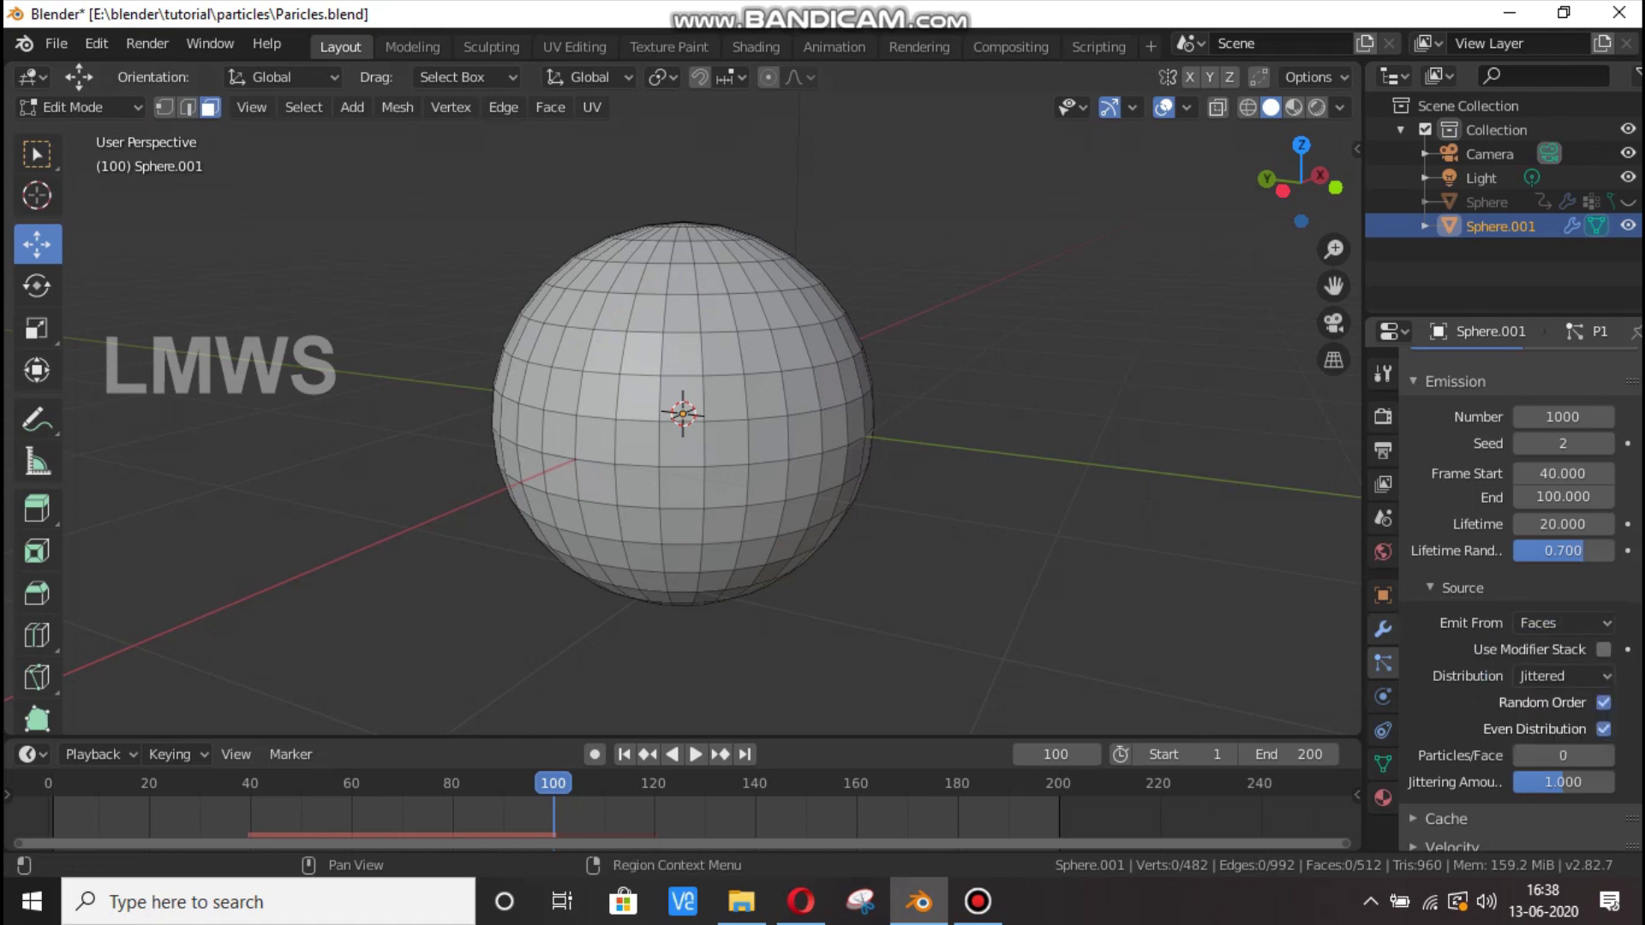
{"action": "left_click", "coordinate": [1383, 629]}
{"action": "left_click", "coordinate": [1383, 663]}
Expand the Velocity settings of the P1 particles and return the sphere to Object Mode.
{"action": "scroll", "coordinate": [1517, 599], "scroll_direction": "down", "scroll_amount": 3}
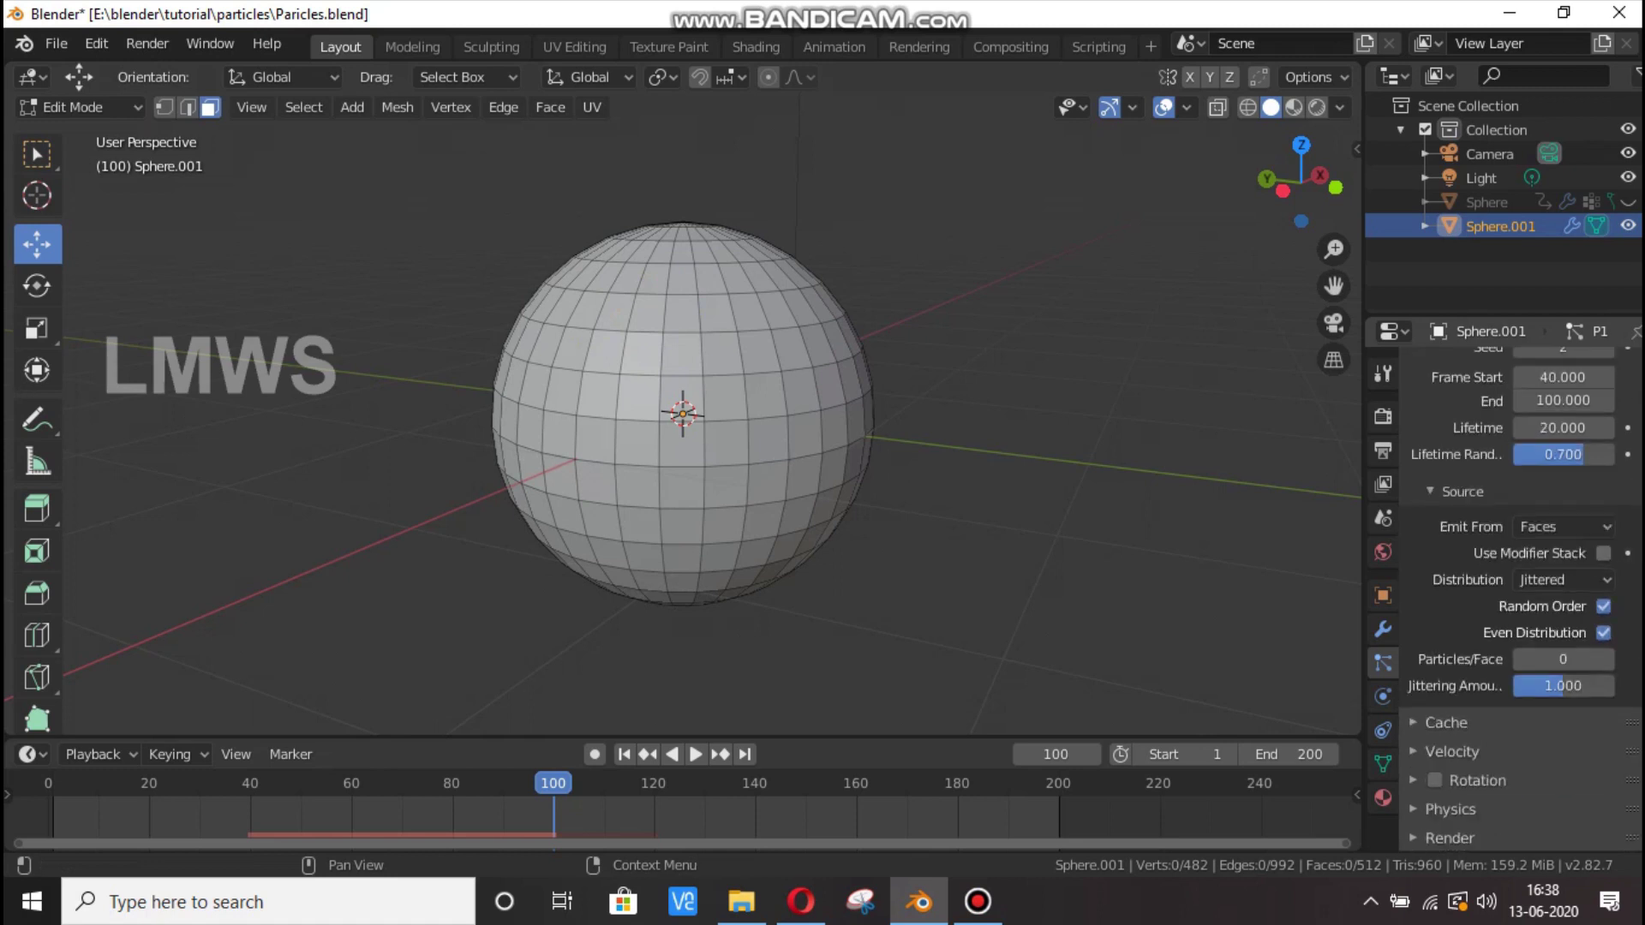
{"action": "scroll", "coordinate": [1517, 599], "scroll_direction": "down", "scroll_amount": 3}
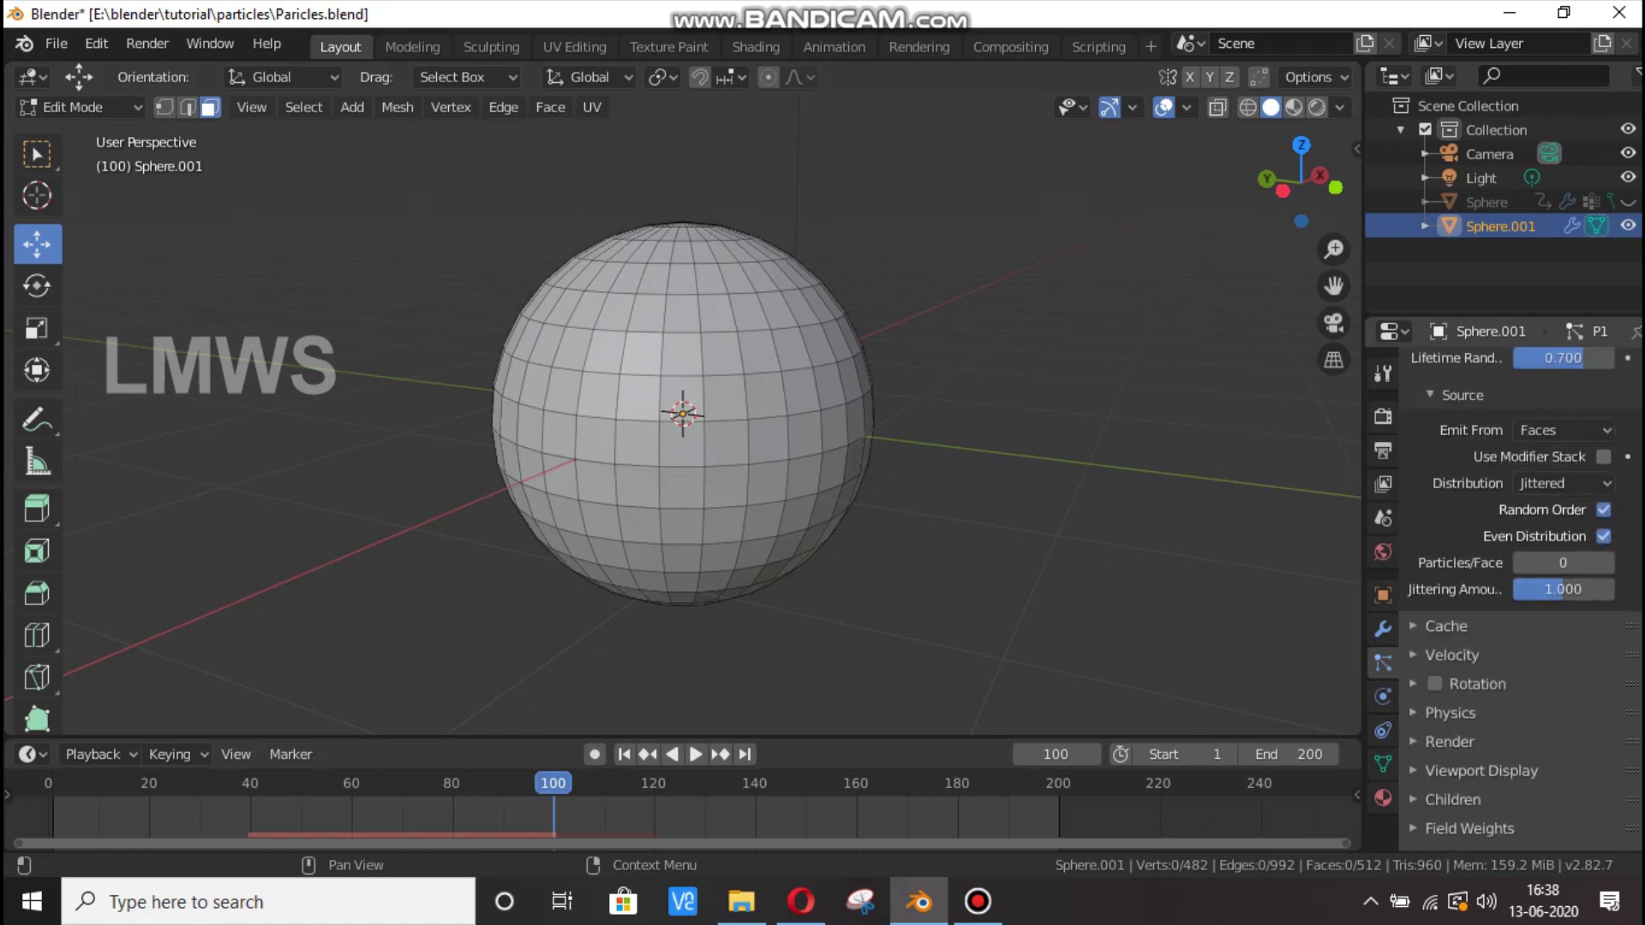
{"action": "scroll", "coordinate": [1516, 600], "scroll_direction": "down", "scroll_amount": 3}
{"action": "left_click", "coordinate": [1451, 549]}
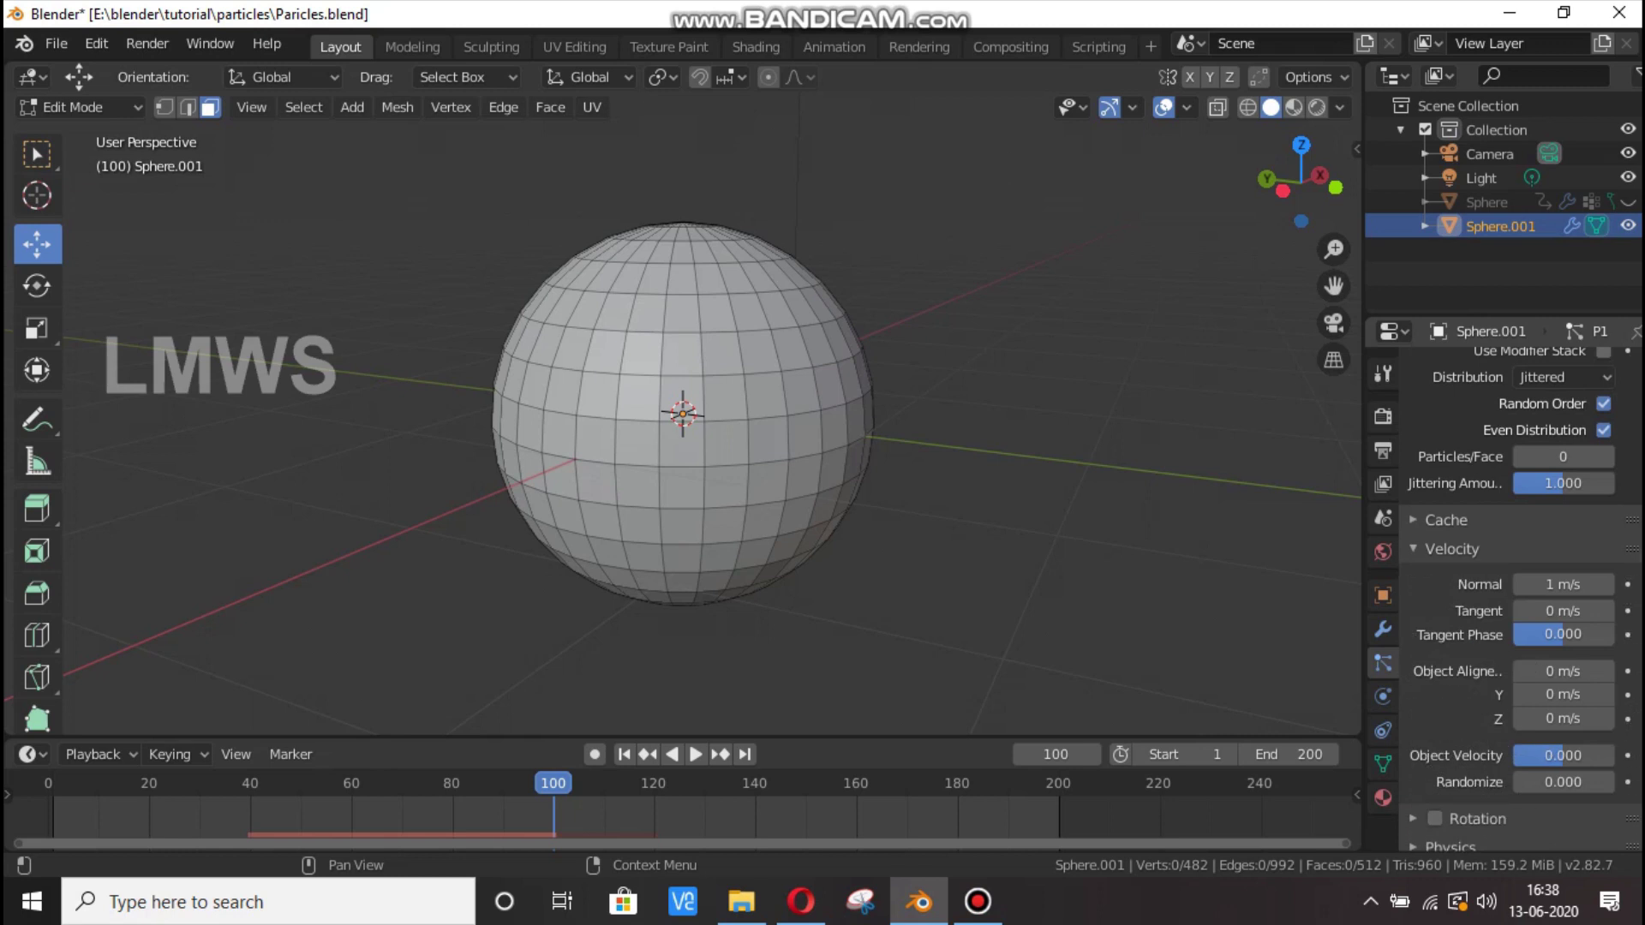
{"action": "key", "text": "Tab"}
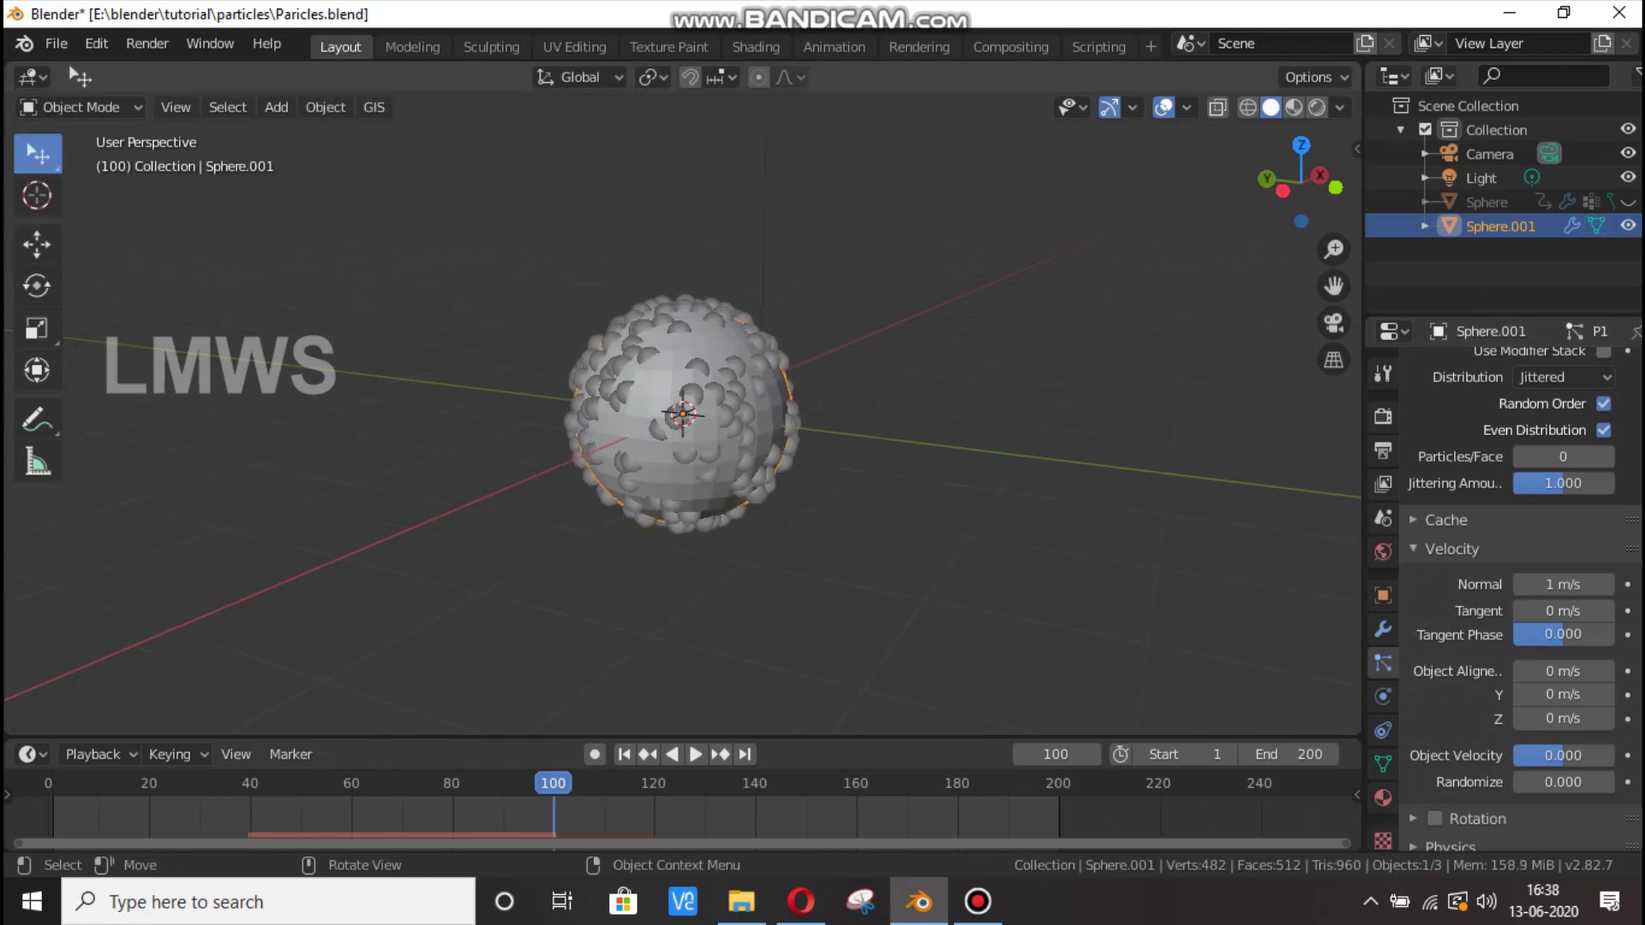
Add a mesh plane at the world origin and scale it up into a large ground surface beneath the sphere.
{"action": "key", "text": "space"}
{"action": "key", "text": "space"}
{"action": "key", "text": "shift+a"}
{"action": "mouse_move", "coordinate": [643, 348]}
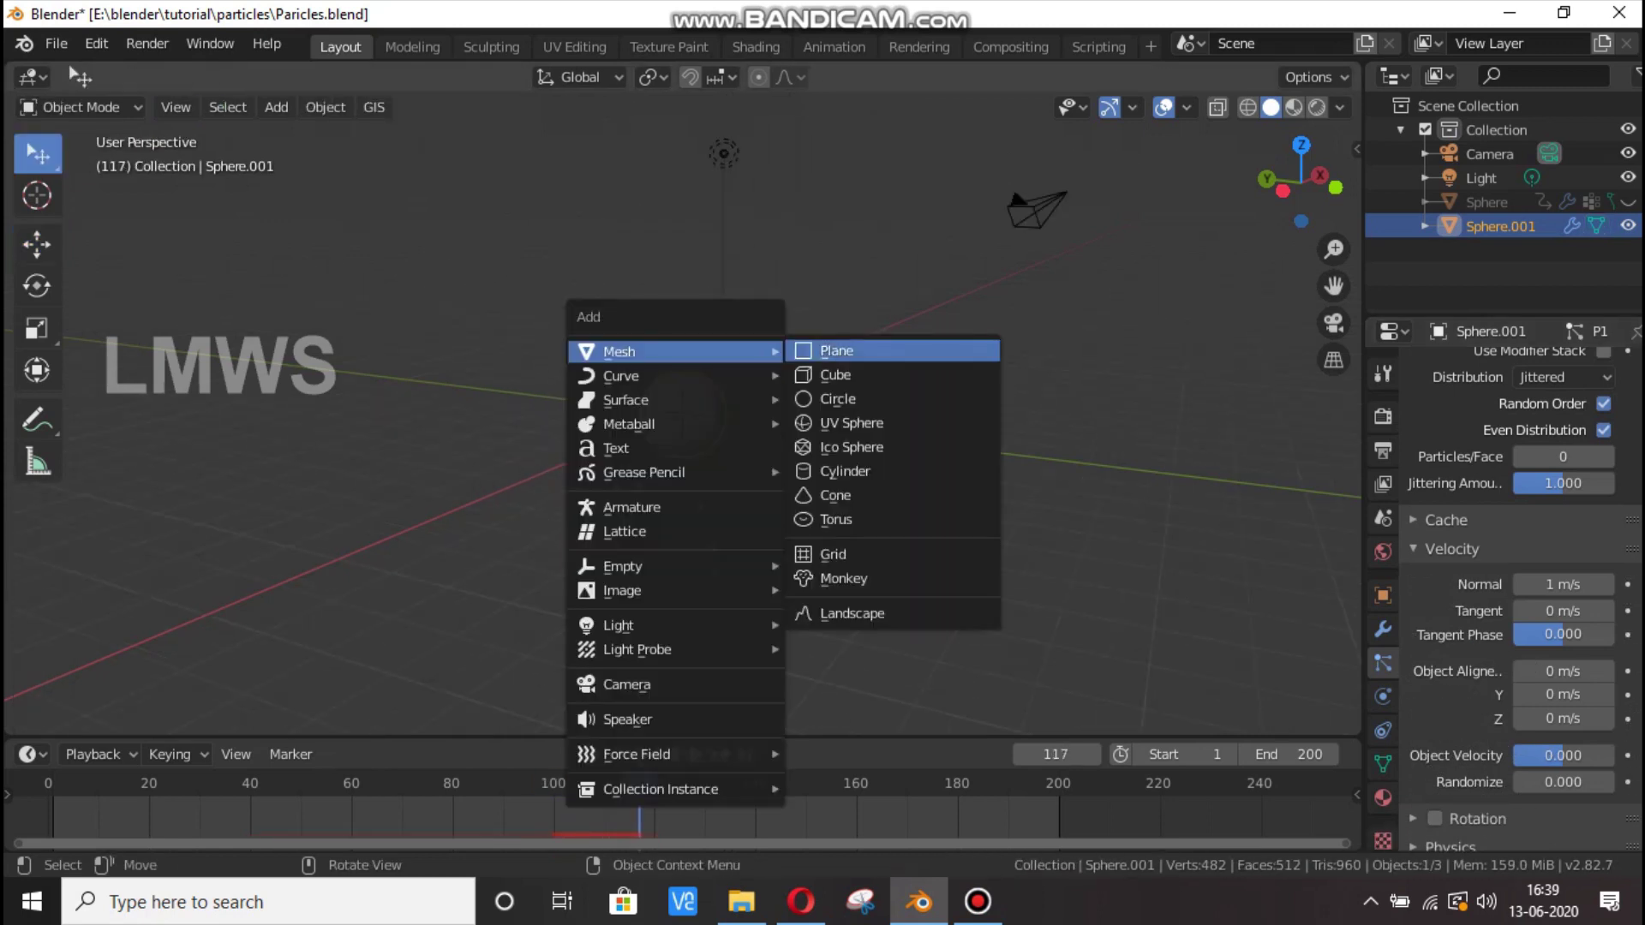
{"action": "left_click", "coordinate": [831, 348]}
{"action": "key", "text": "s"}
{"action": "left_click", "coordinate": [540, 532]}
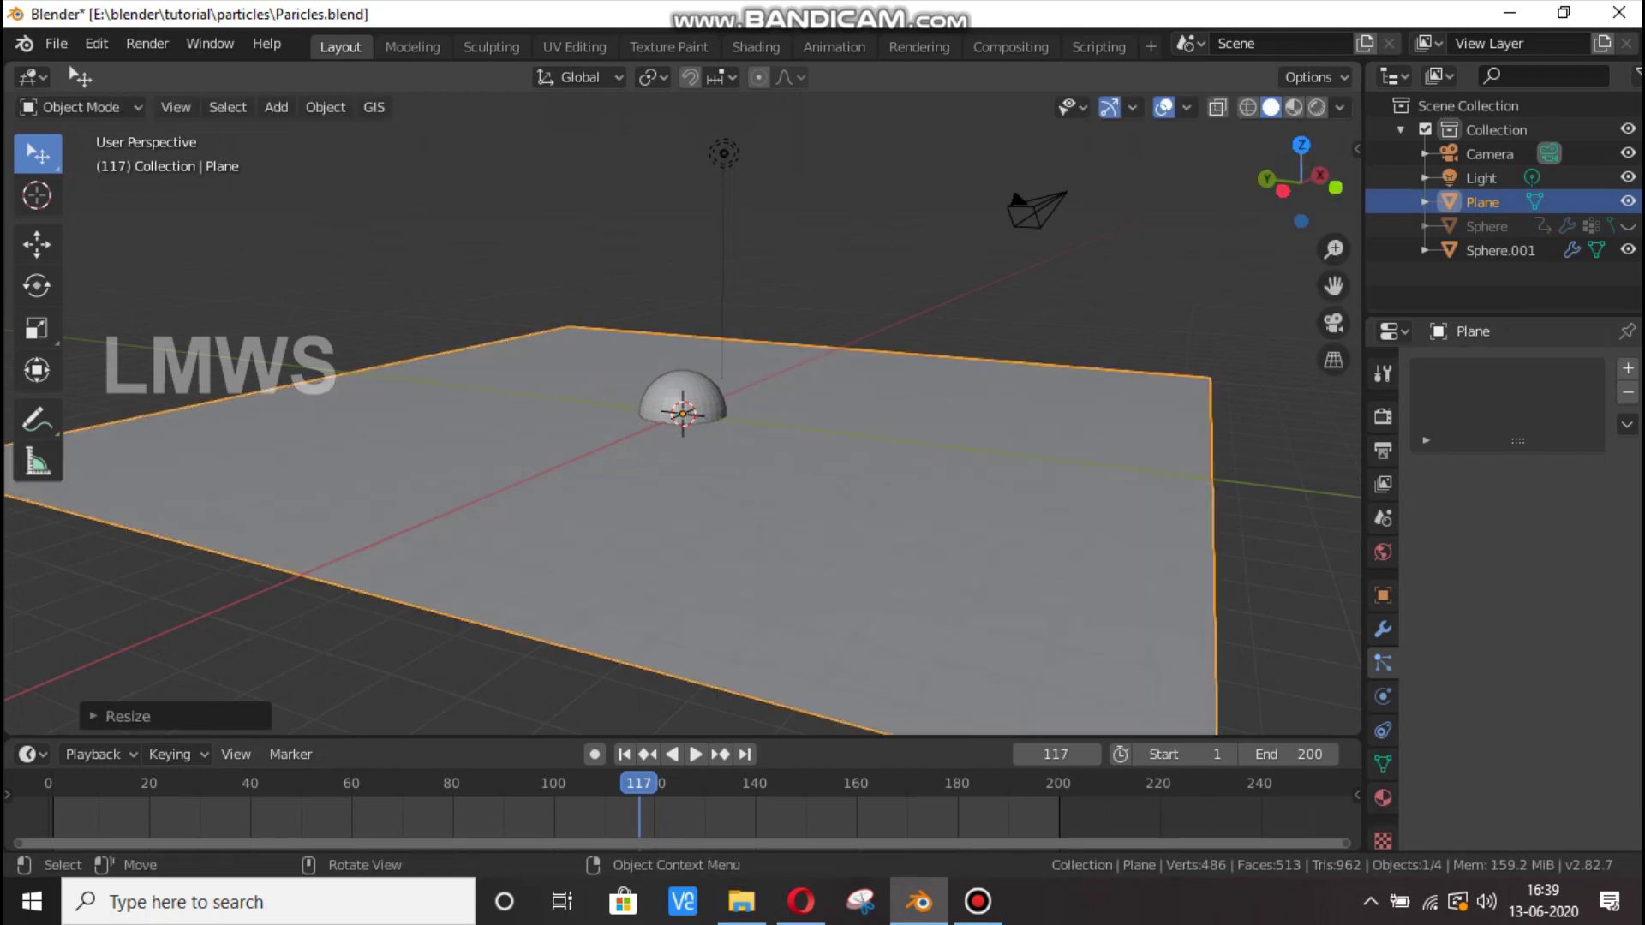
Move the sphere up along the global Z axis so it rests on top of the plane.
{"action": "left_click", "coordinate": [681, 390]}
{"action": "scroll", "coordinate": [681, 390], "scroll_direction": "up", "scroll_amount": 2}
{"action": "key", "text": "g"}
{"action": "key", "text": "z"}
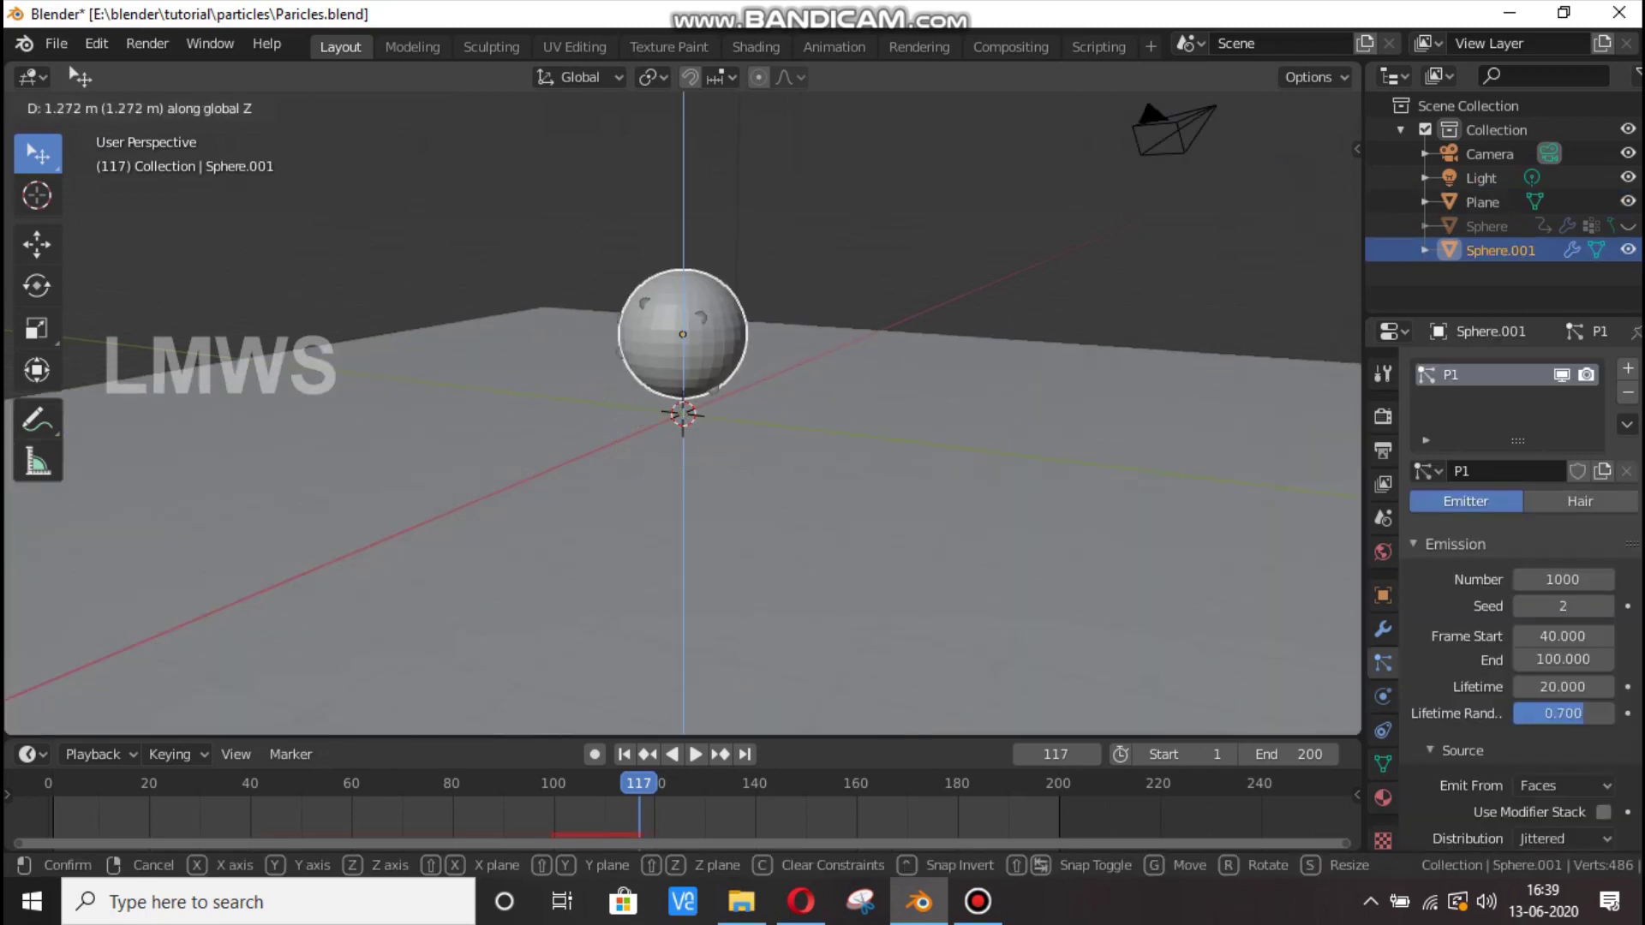
{"action": "key", "text": "Return"}
Play the animation to examine how the particles fall toward the plane, then stop at the Velocity settings.
{"action": "key", "text": "space"}
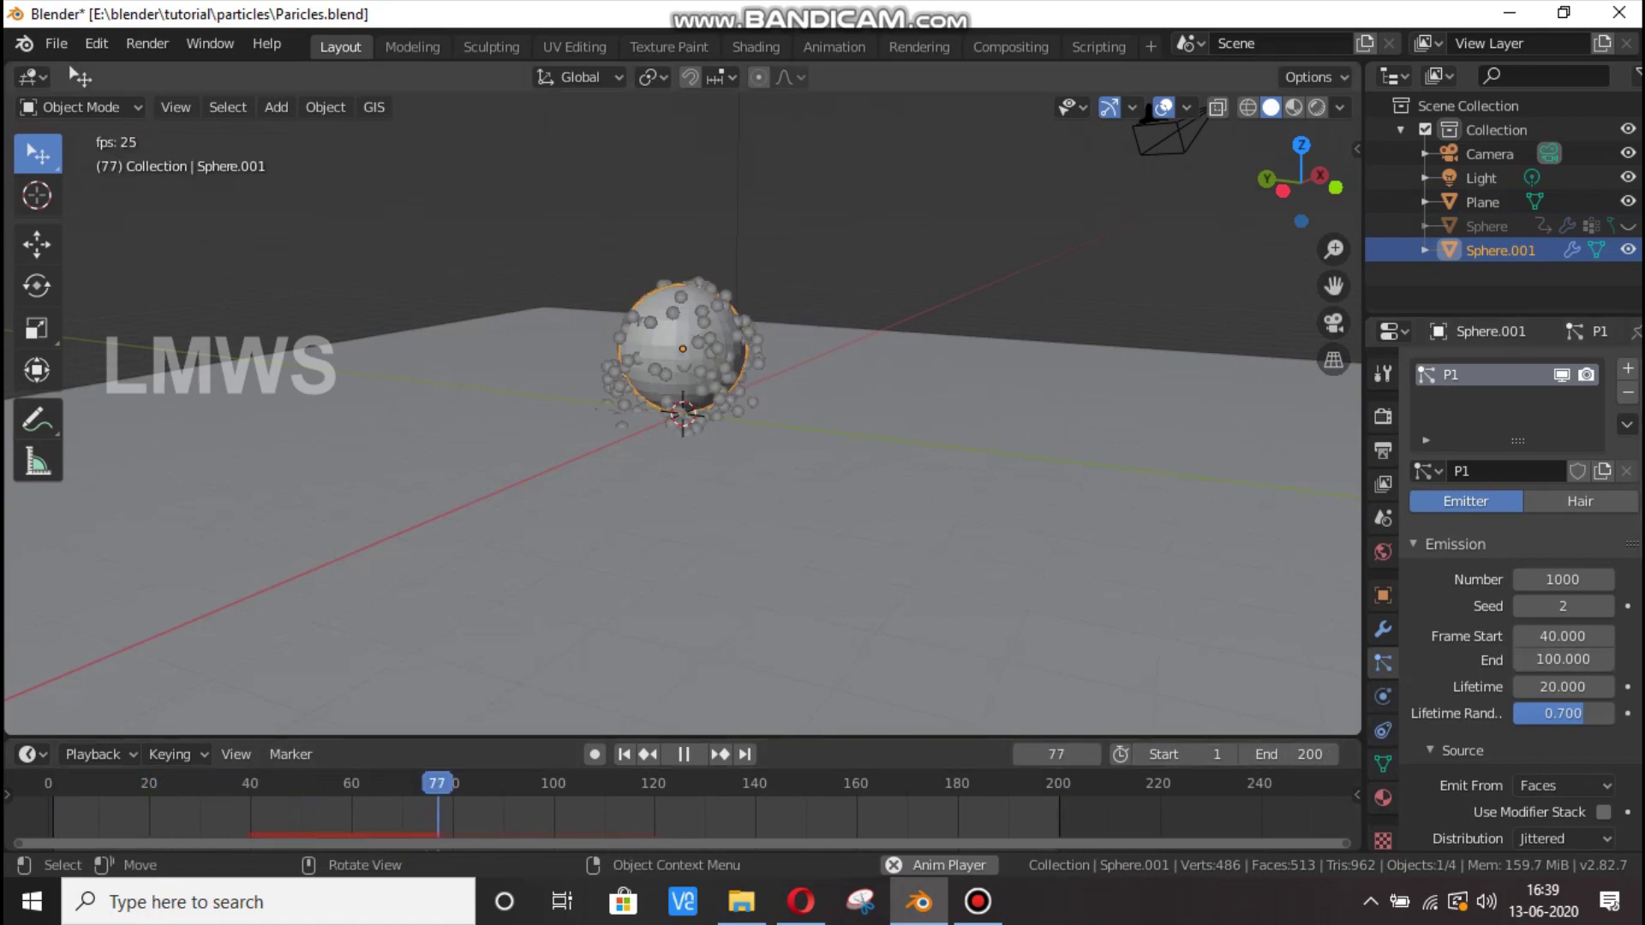
{"action": "scroll", "coordinate": [1562, 659], "scroll_direction": "down", "scroll_amount": 4}
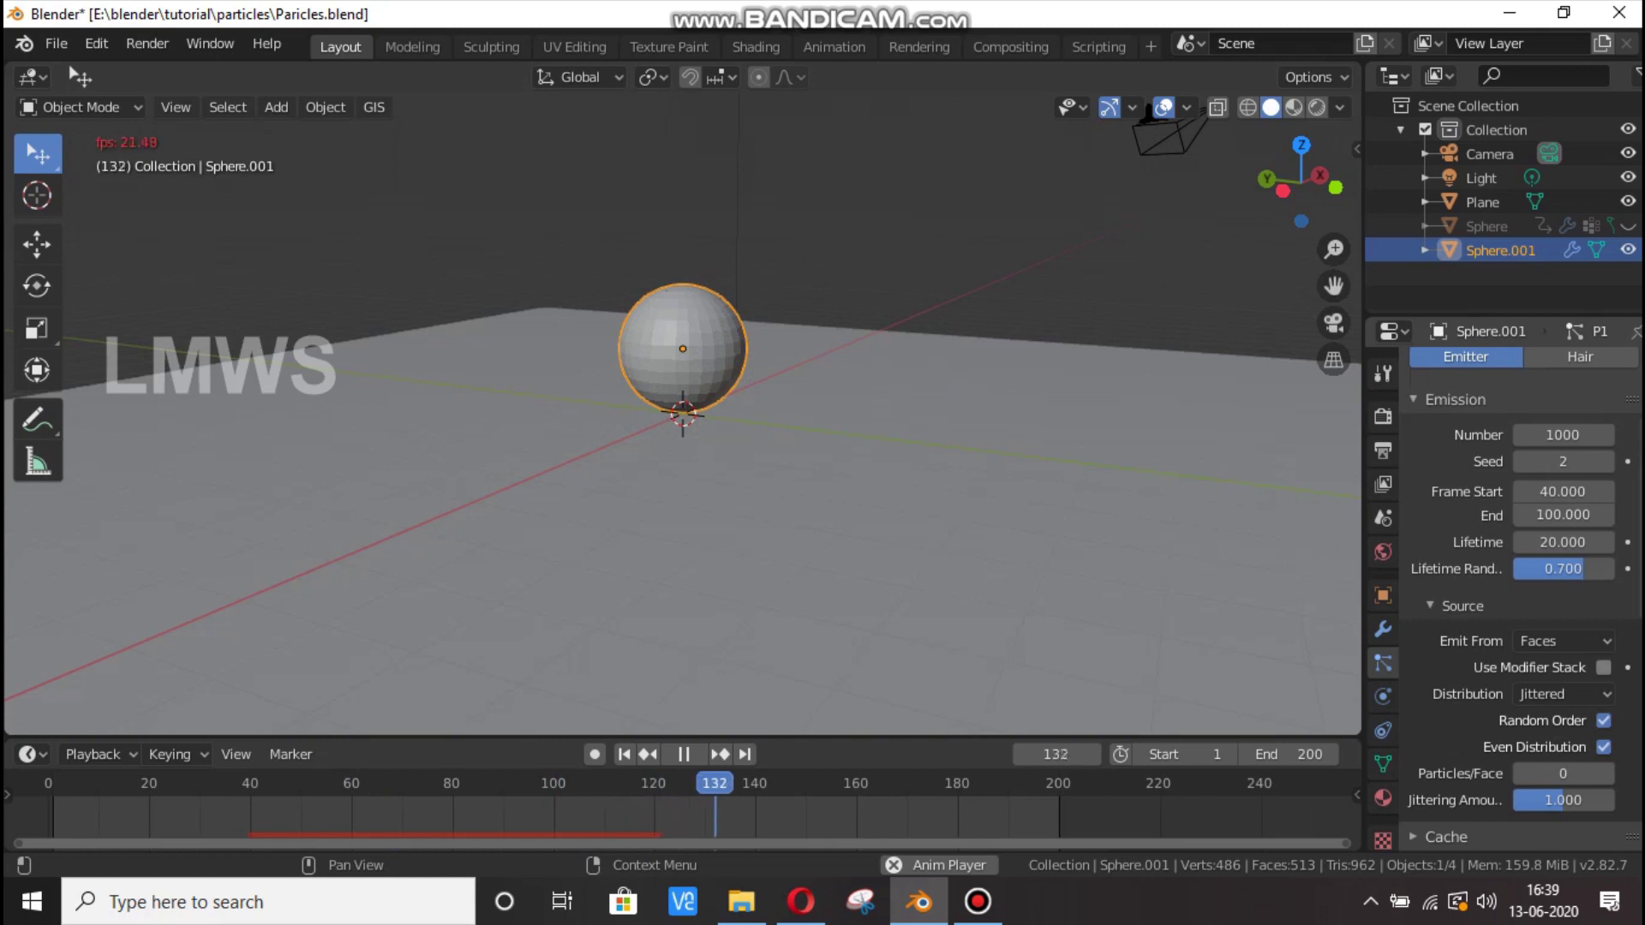
{"action": "scroll", "coordinate": [1521, 600], "scroll_direction": "down", "scroll_amount": 9}
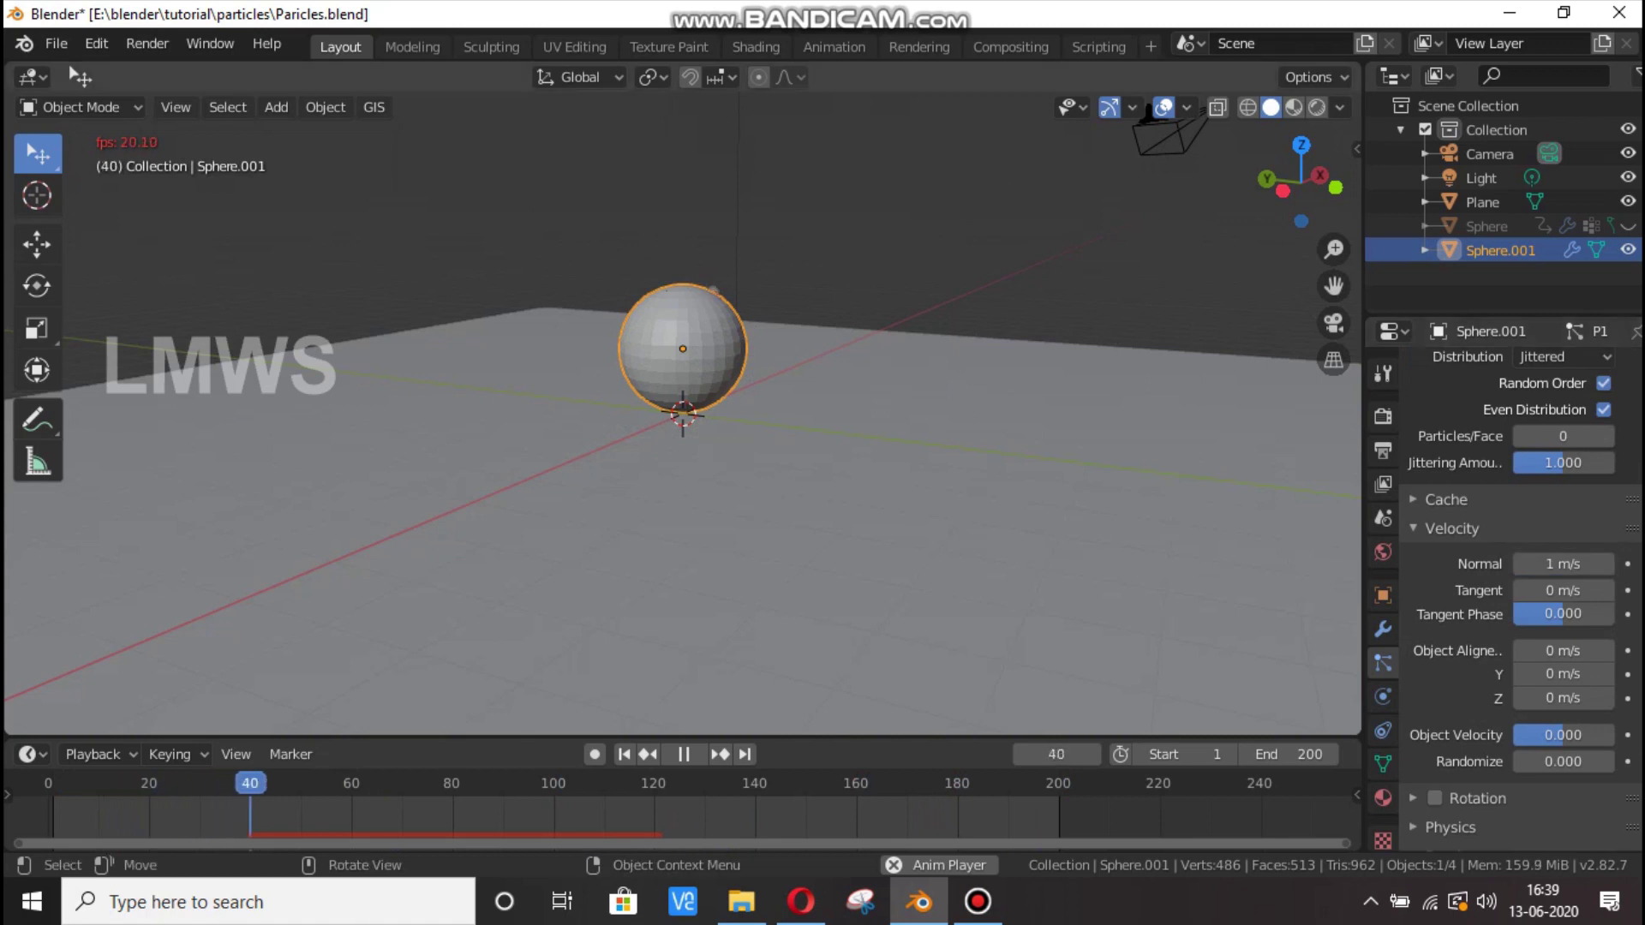
{"action": "left_click", "coordinate": [1114, 531]}
{"action": "left_click", "coordinate": [685, 342]}
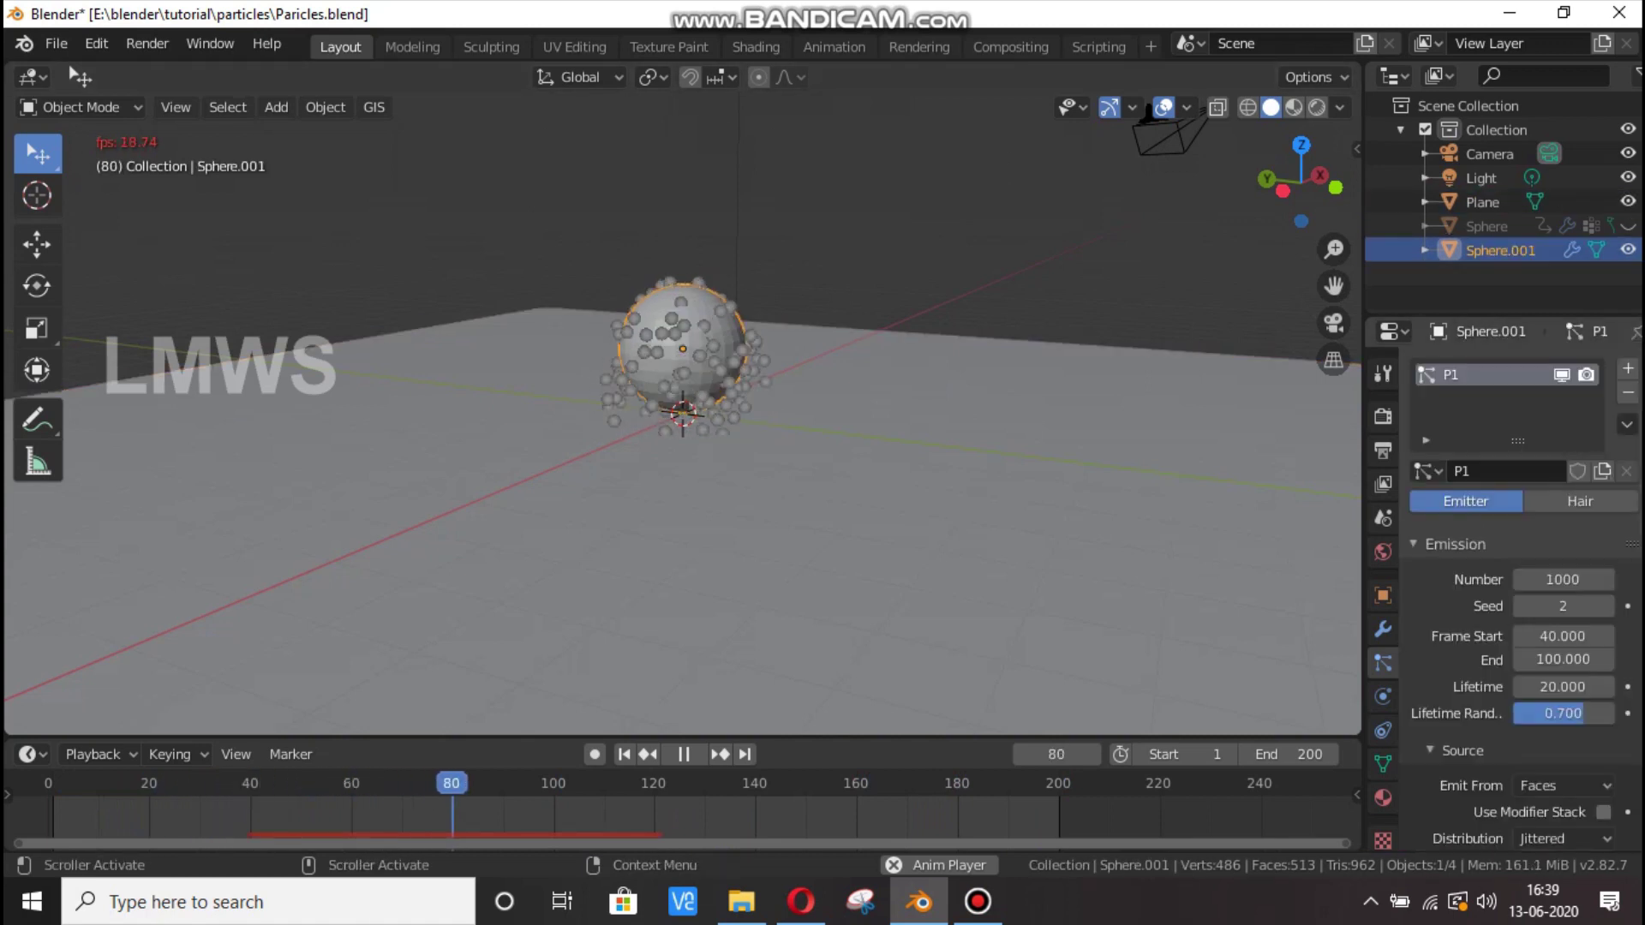
{"action": "scroll", "coordinate": [1542, 677], "scroll_direction": "down", "scroll_amount": 8}
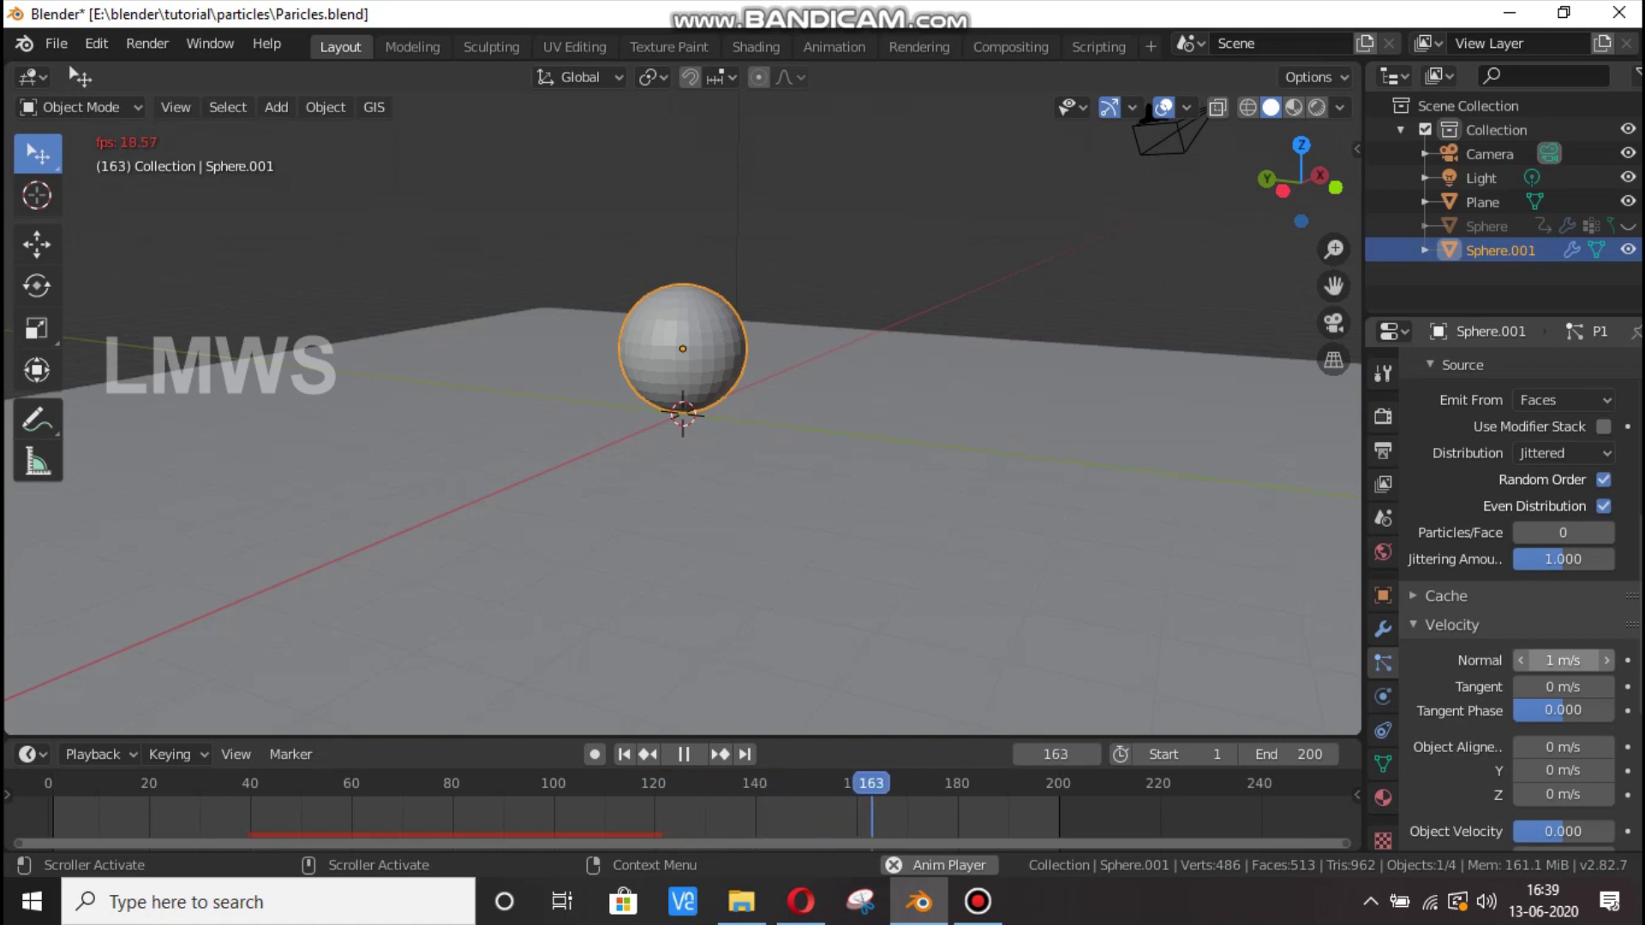
{"action": "key", "text": "space"}
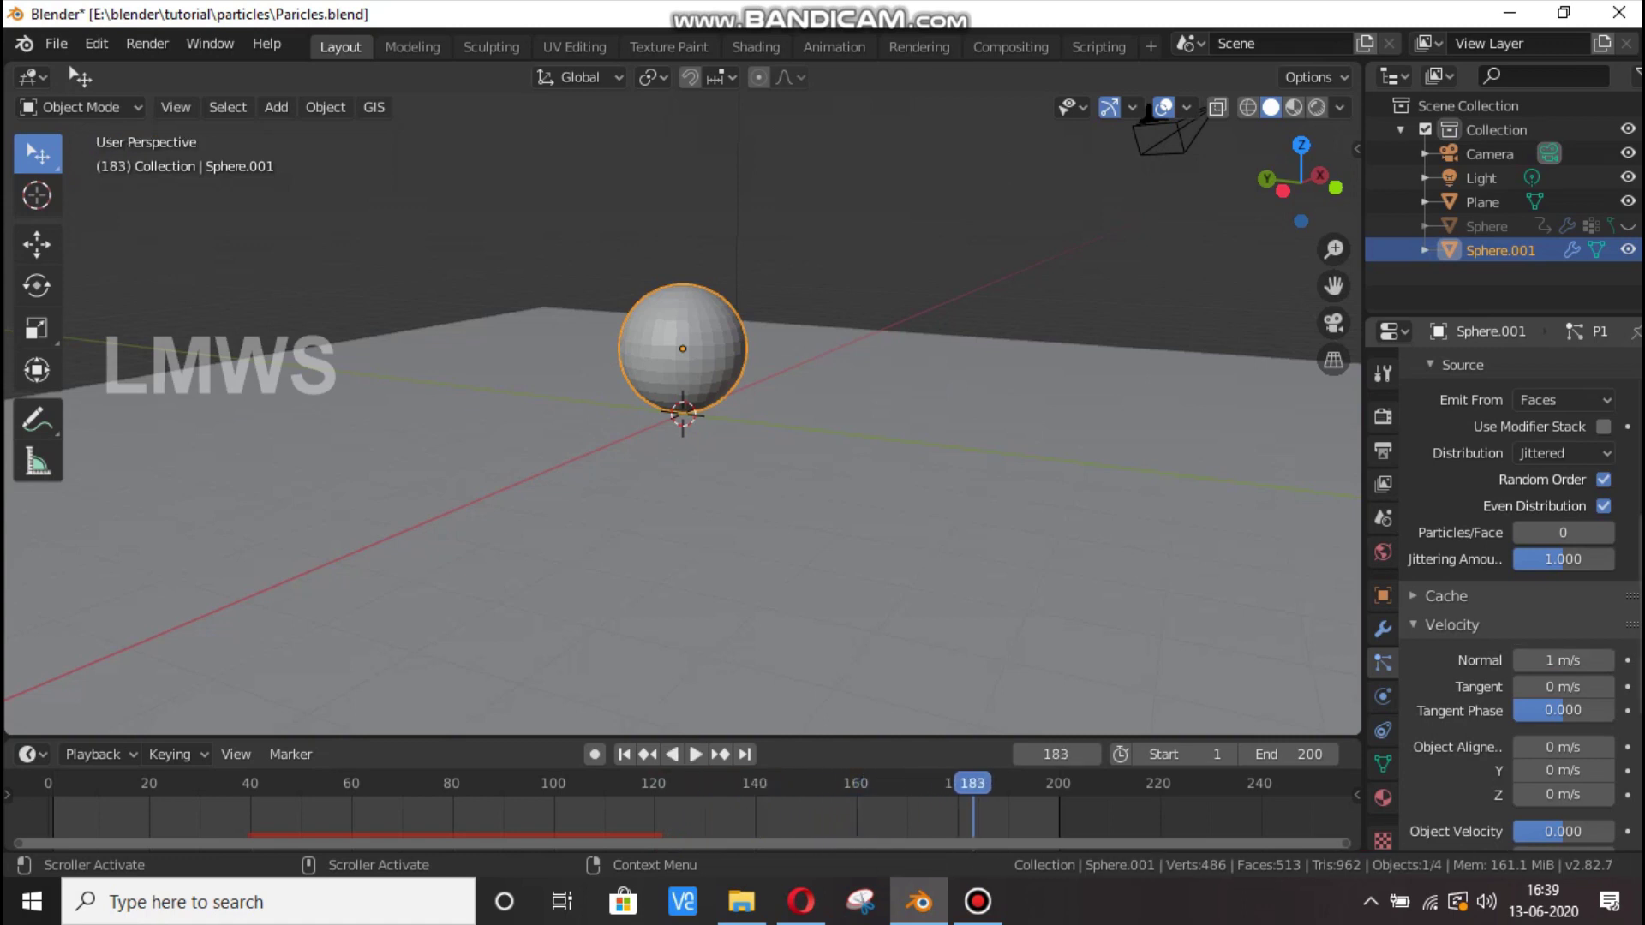
Set the particles' Normal velocity to 5 m/s and play the animation to check the emission.
{"action": "left_click", "coordinate": [1562, 660]}
{"action": "type", "text": "5"}
{"action": "key", "text": "Return"}
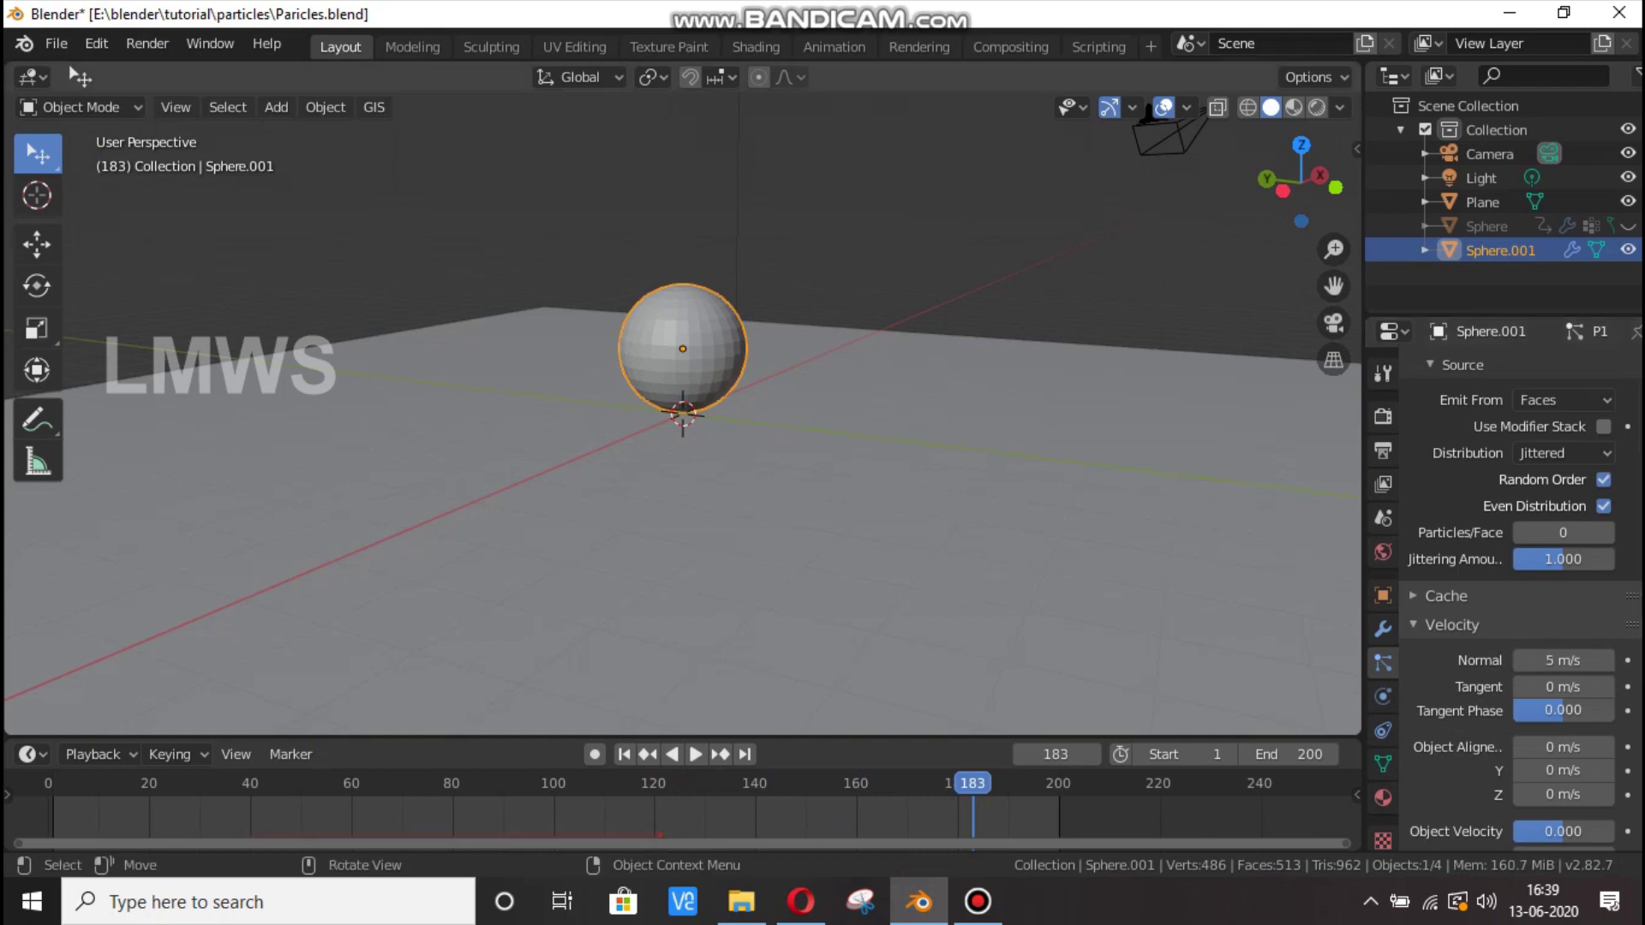
{"action": "key", "text": "space"}
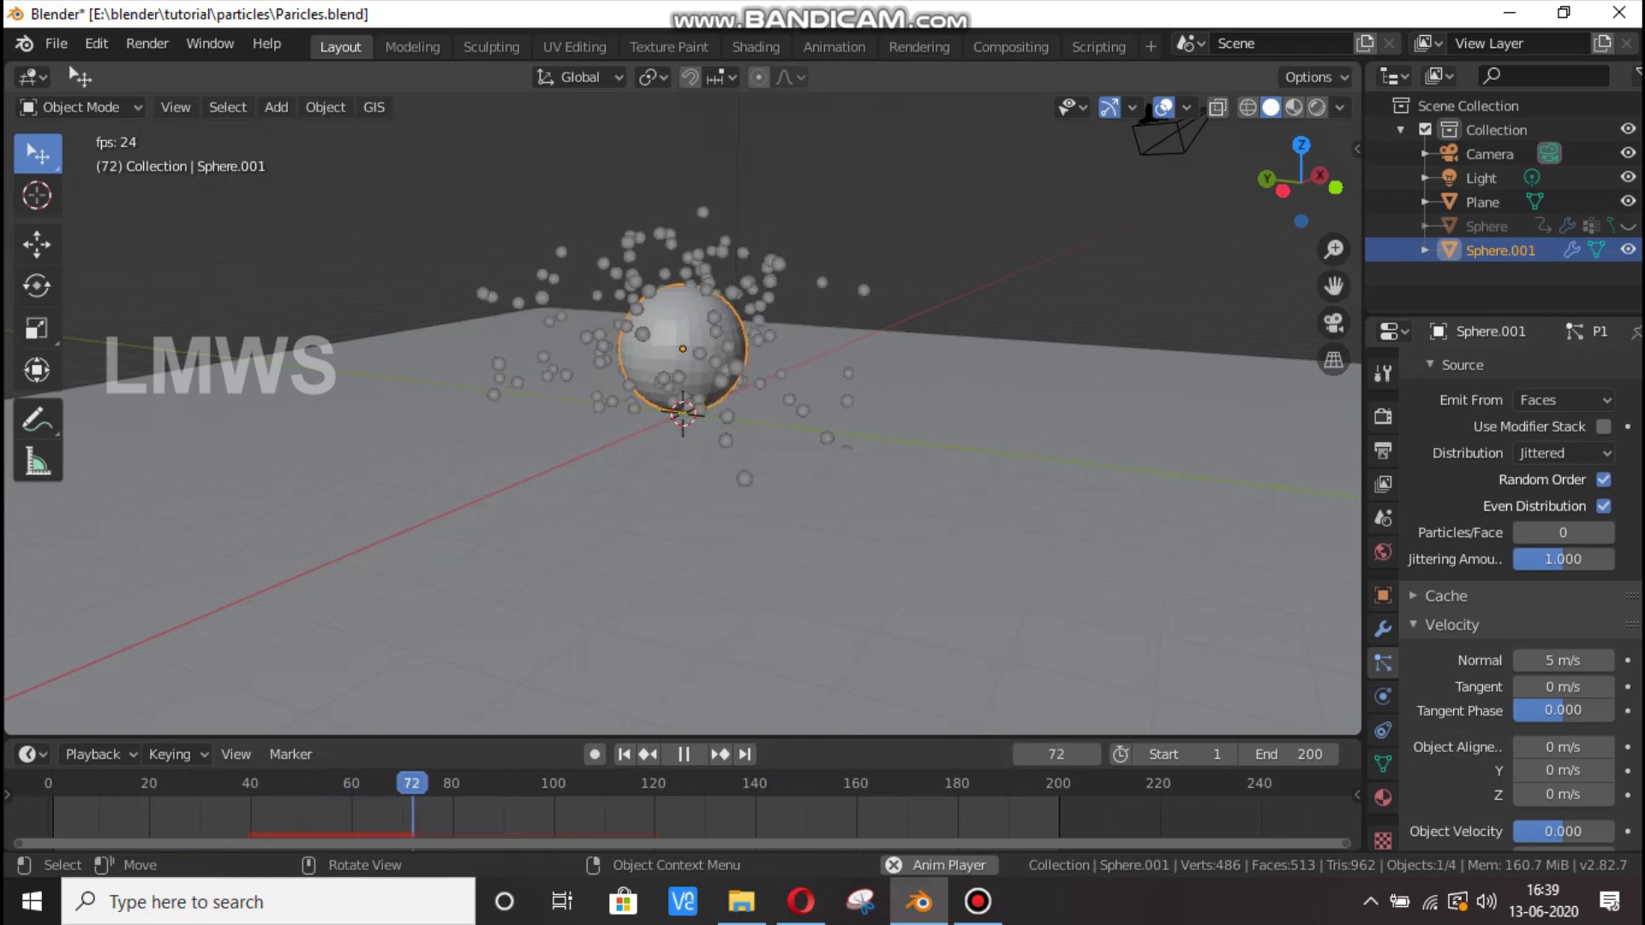
{"action": "key", "text": "space"}
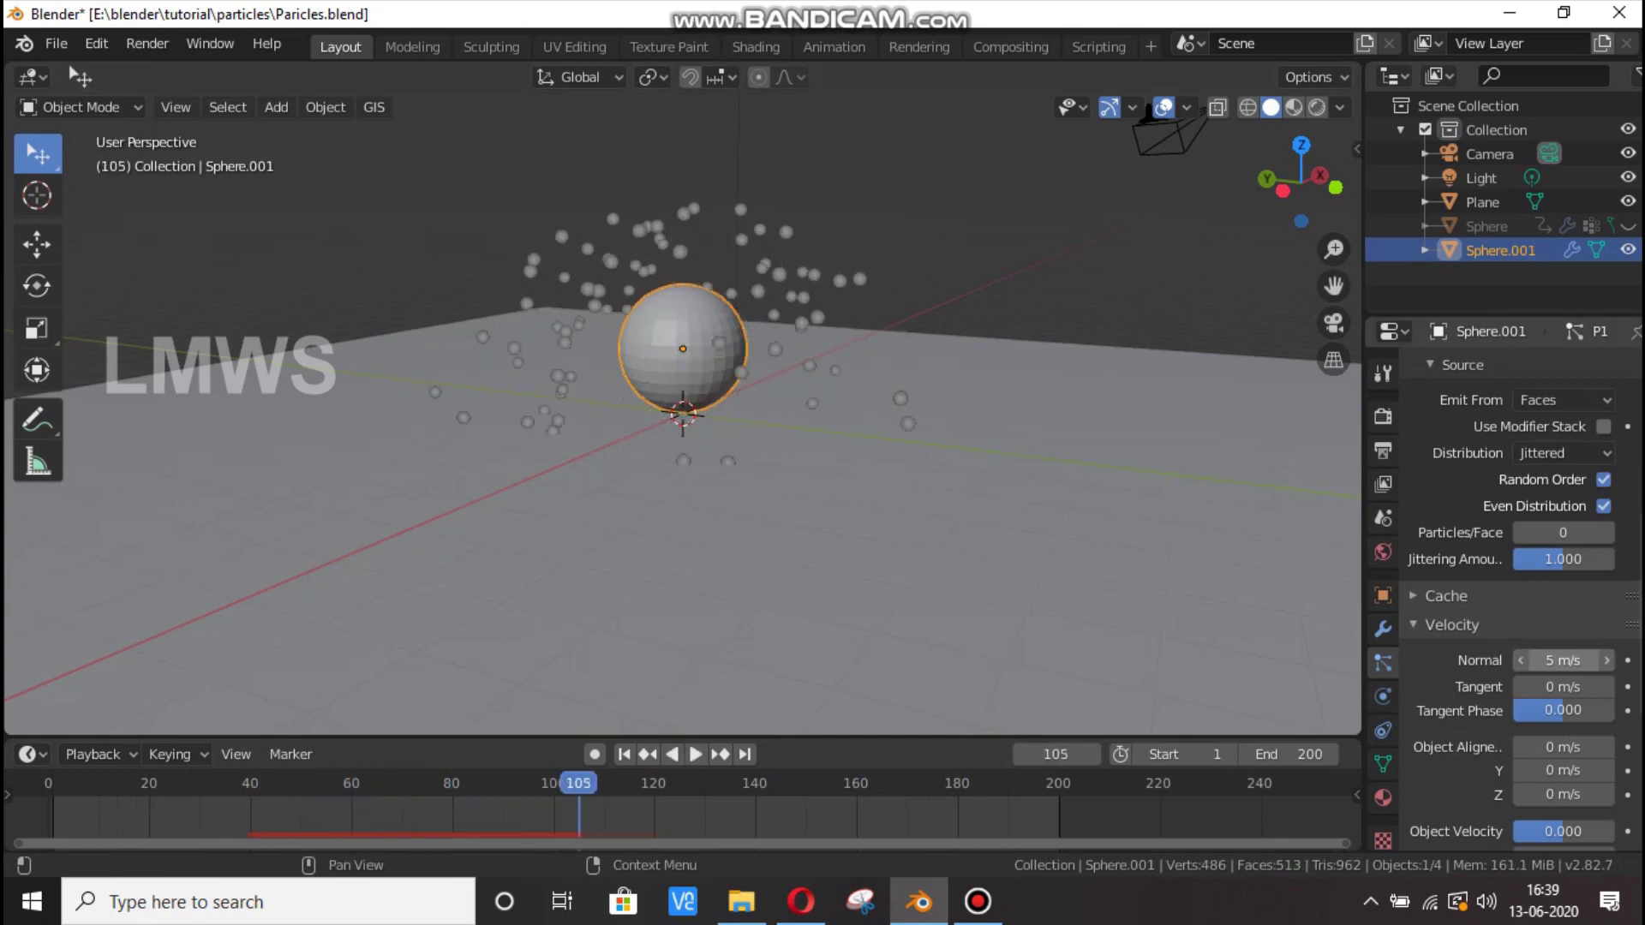
Set the Normal velocity to 1 m/s and play the animation from the first frame to compare.
{"action": "left_click", "coordinate": [1563, 660]}
{"action": "type", "text": "1"}
{"action": "key", "text": "Return"}
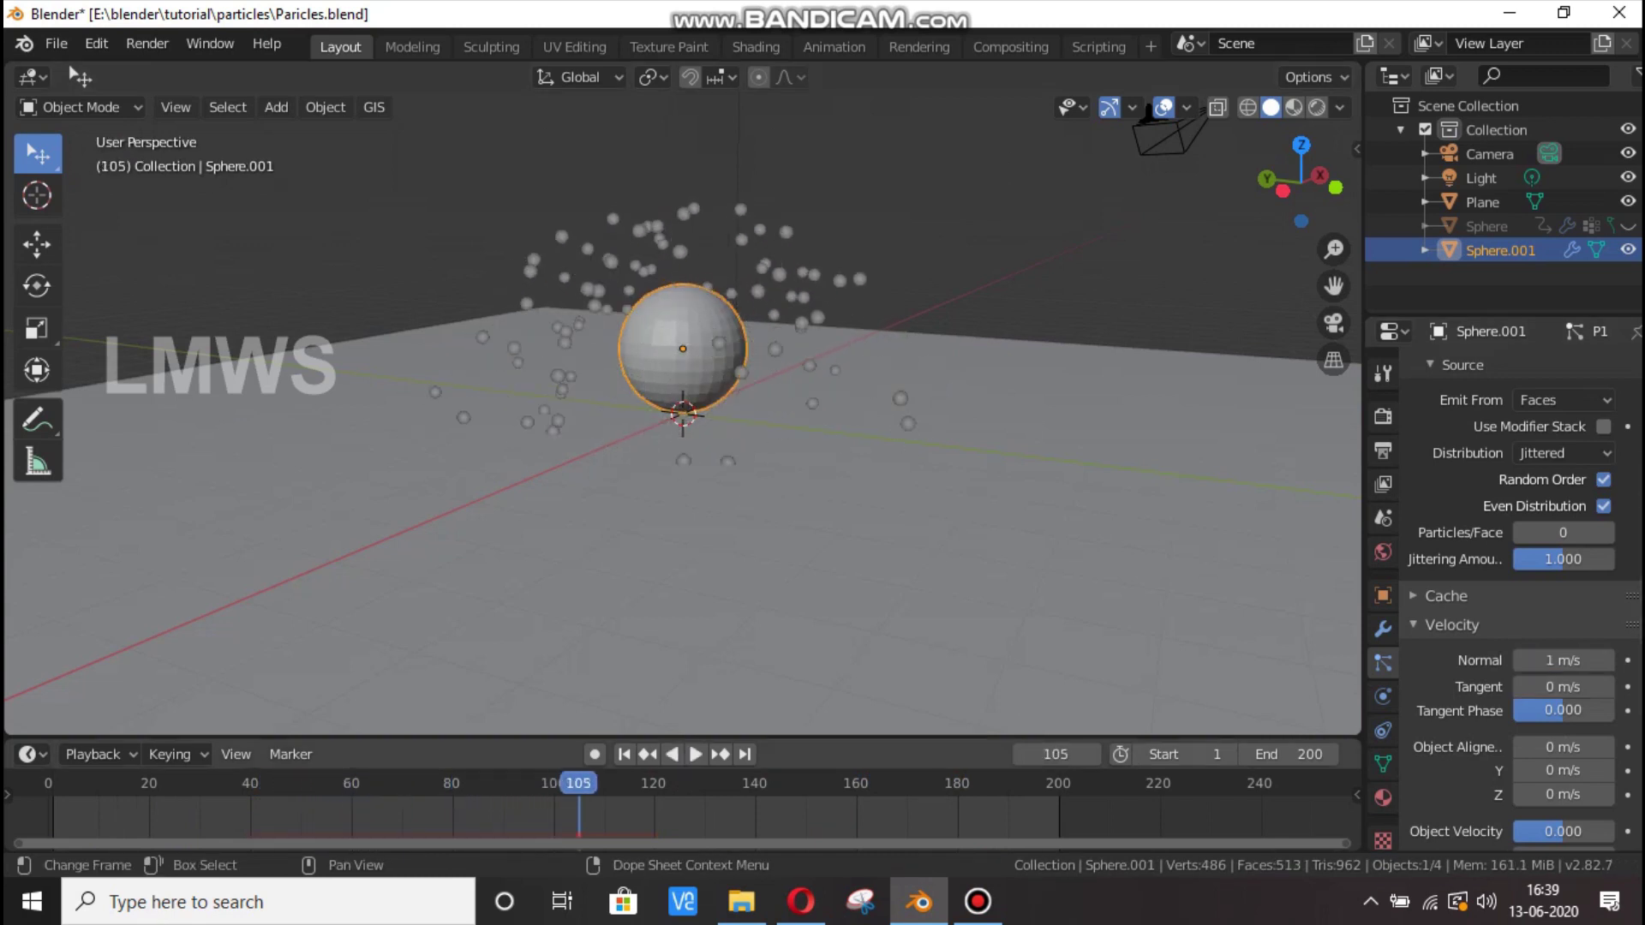
{"action": "key", "text": "shift+Left"}
{"action": "key", "text": "space"}
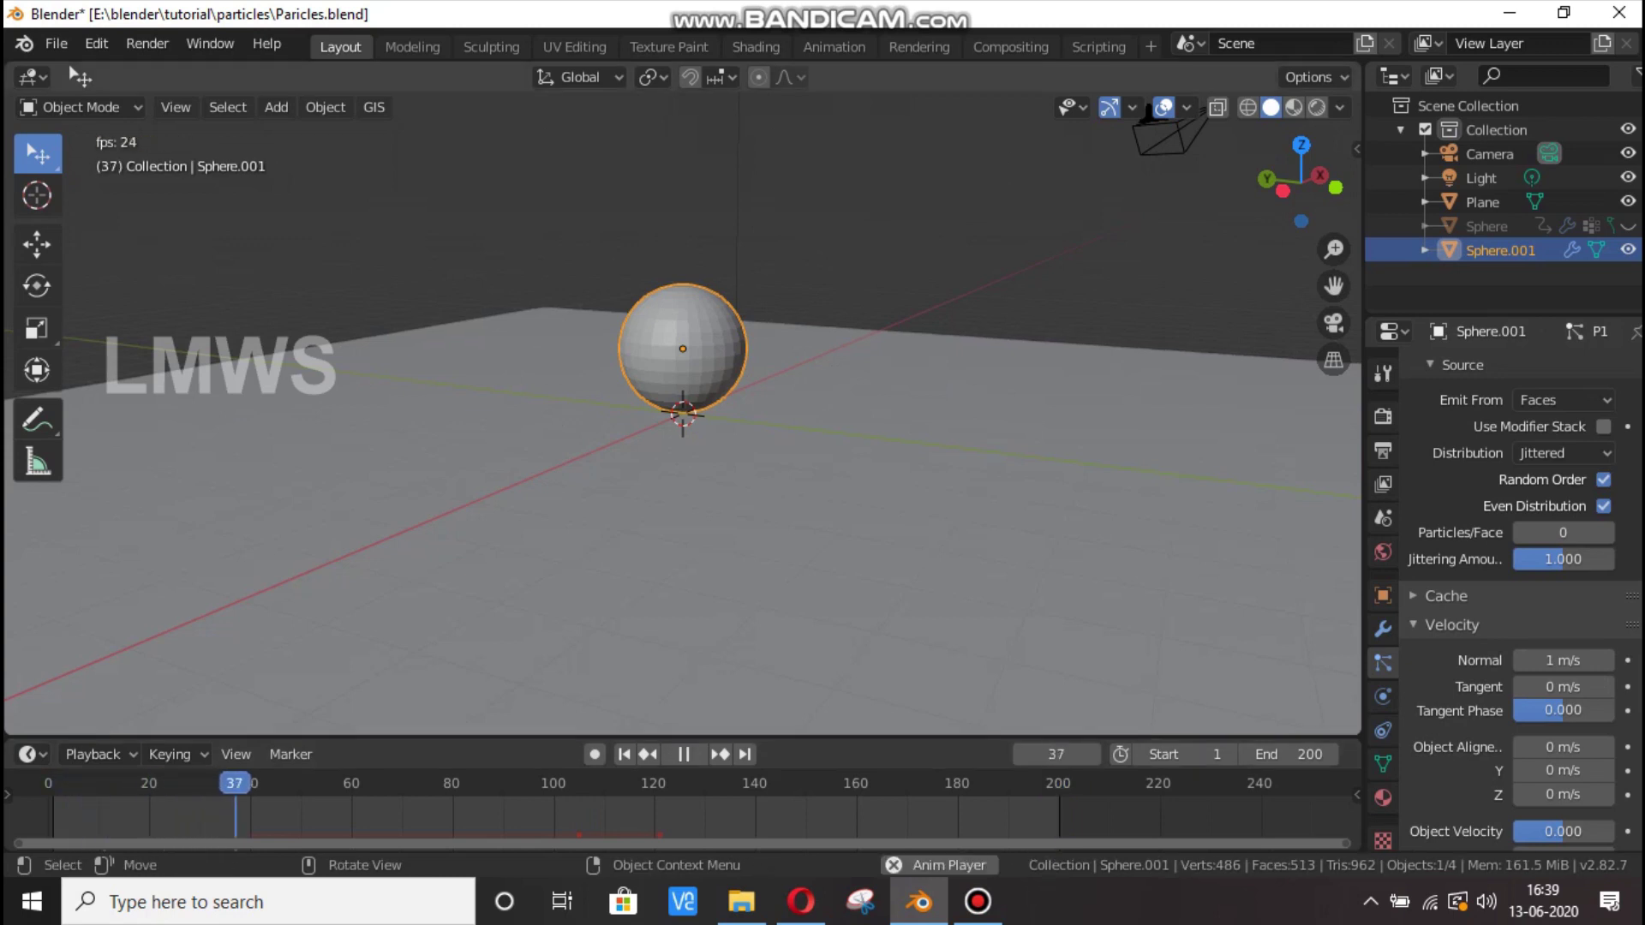
{"action": "key", "text": "space"}
Return the Normal velocity to 5 m/s and play the animation again.
{"action": "left_click", "coordinate": [1562, 661]}
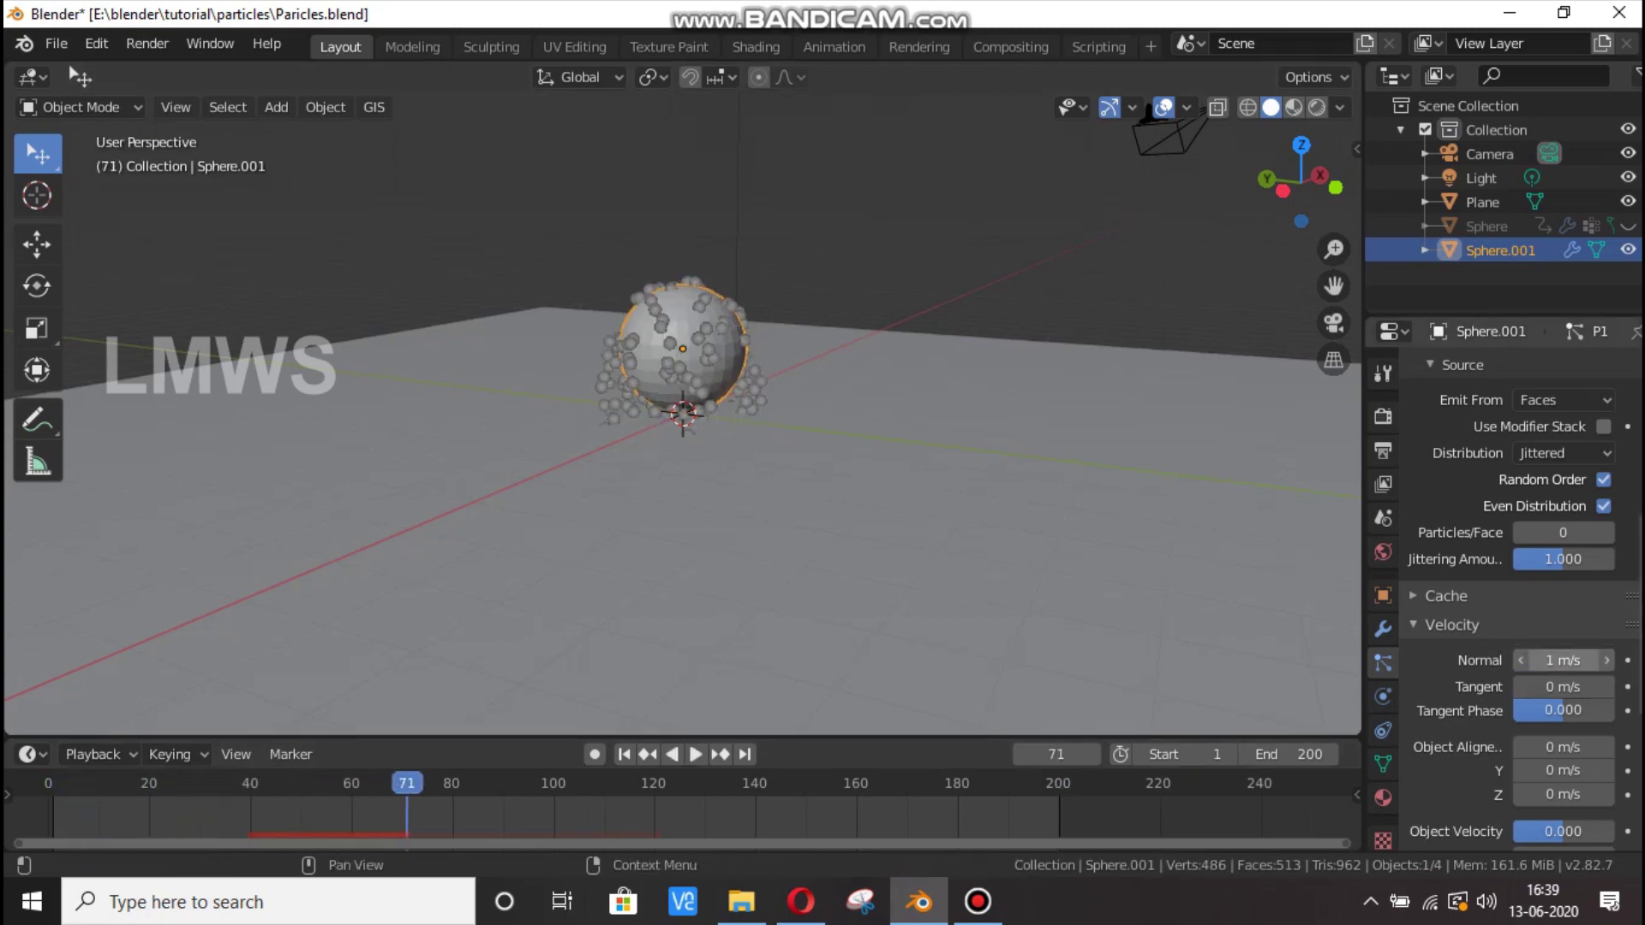
{"action": "type", "text": "5"}
{"action": "key", "text": "Return"}
{"action": "key", "text": "space"}
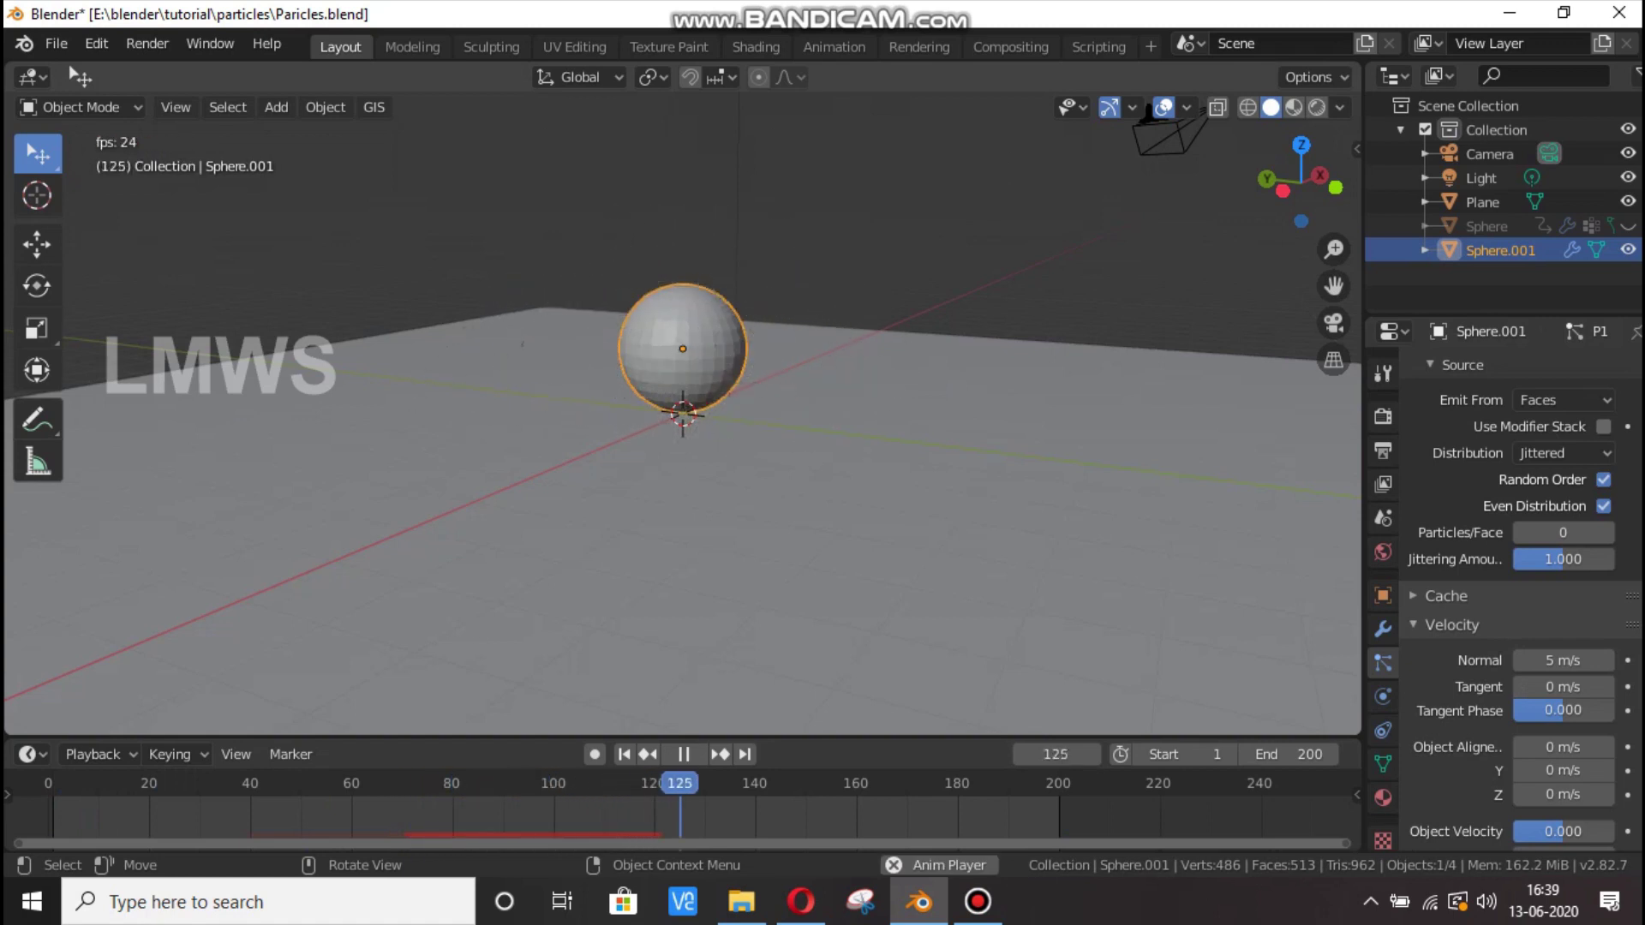
{"action": "key", "text": "space"}
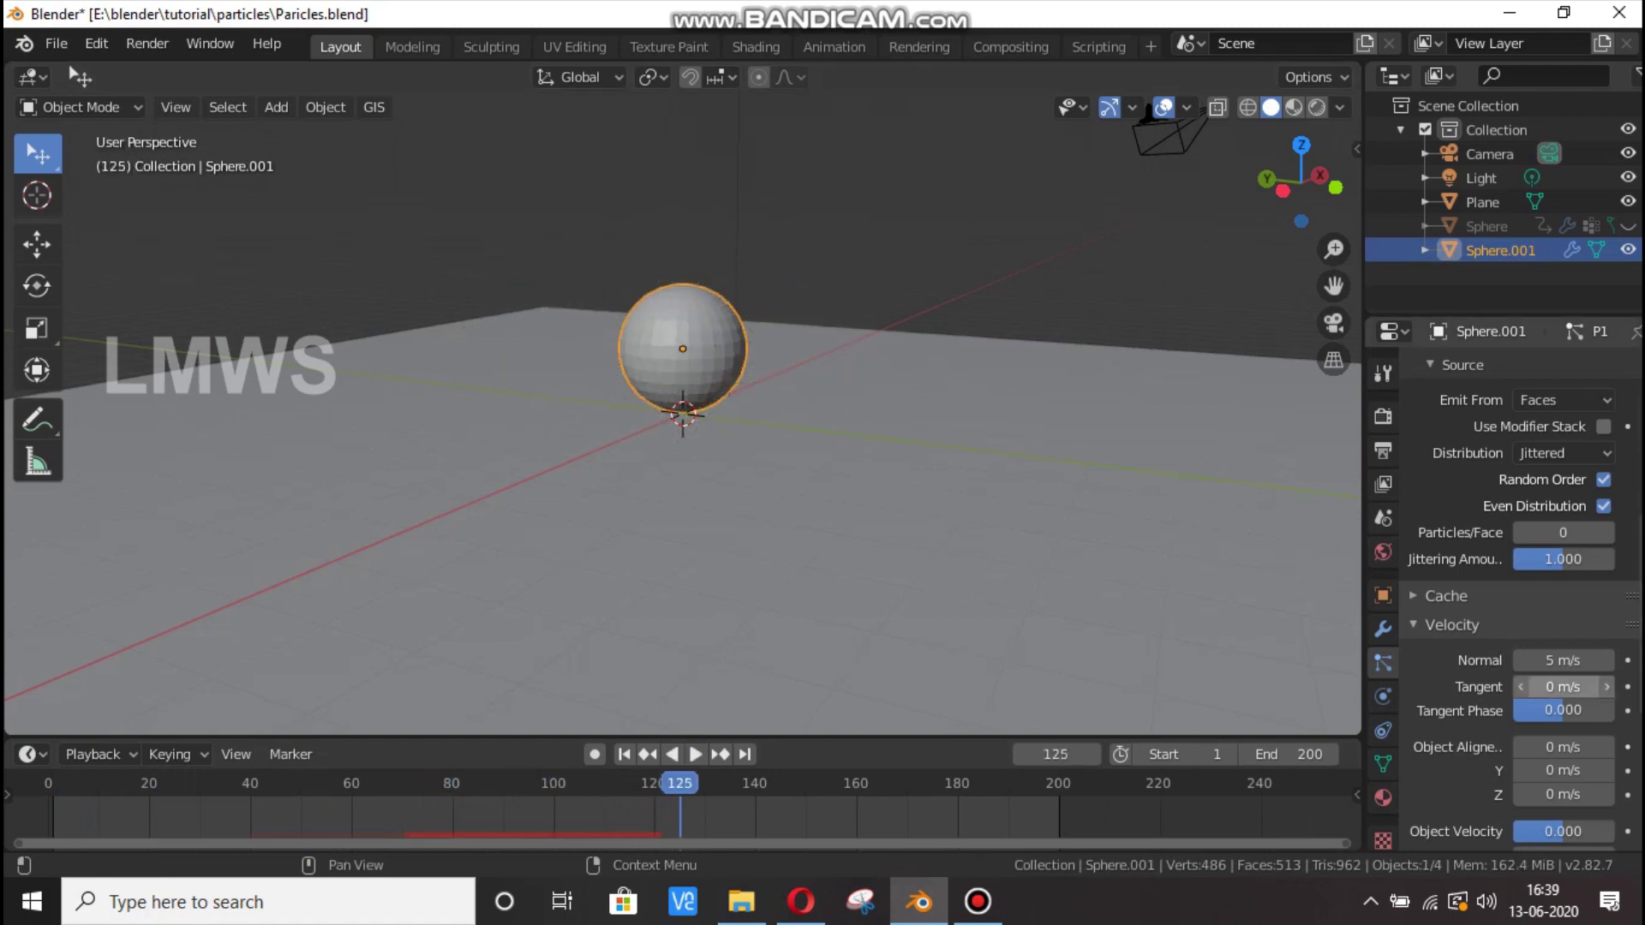
Enable Rotation for the P1 particles and expand its settings.
{"action": "scroll", "coordinate": [1564, 686], "scroll_direction": "down", "scroll_amount": 2}
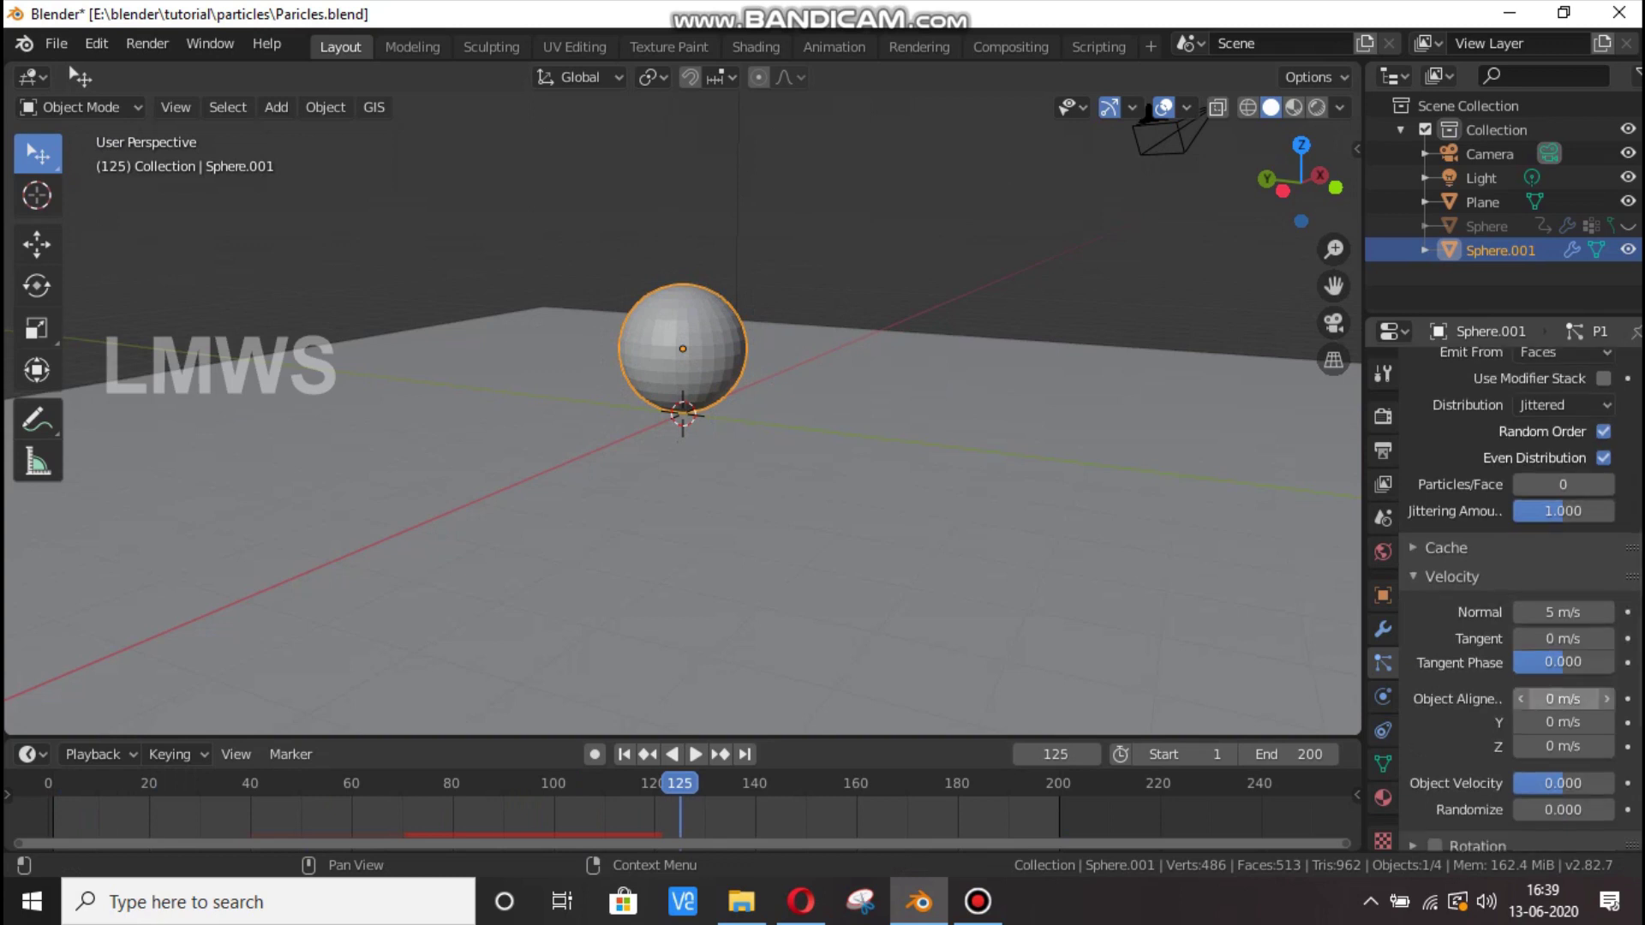
{"action": "scroll", "coordinate": [1564, 638], "scroll_direction": "down", "scroll_amount": 4}
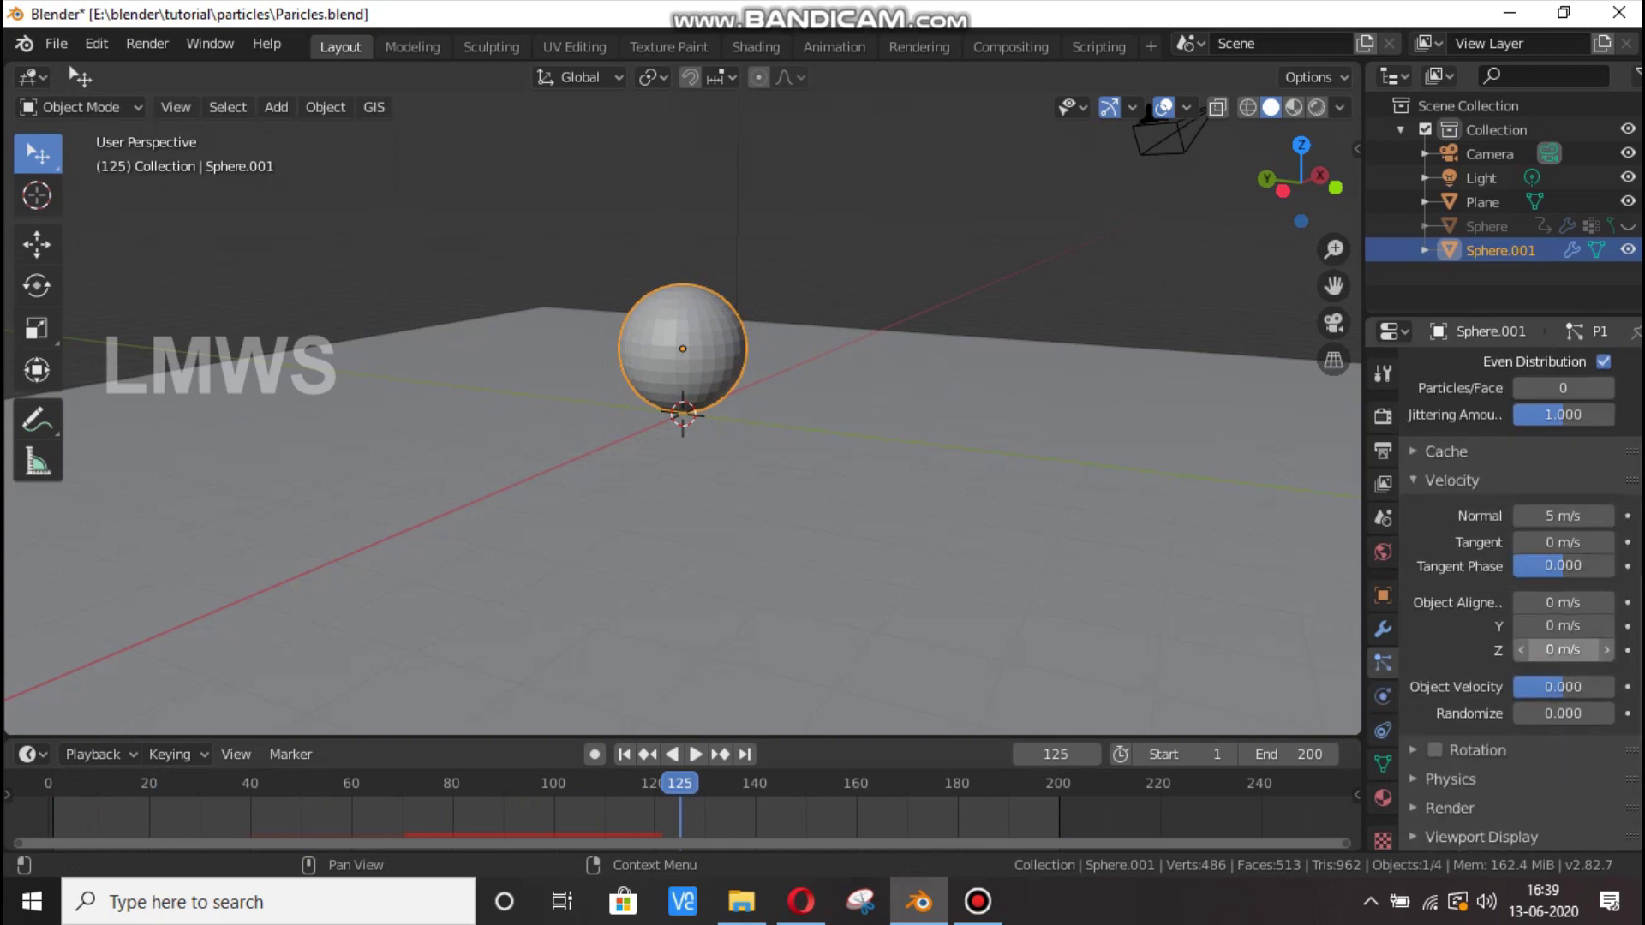
{"action": "scroll", "coordinate": [1563, 639], "scroll_direction": "down", "scroll_amount": 4}
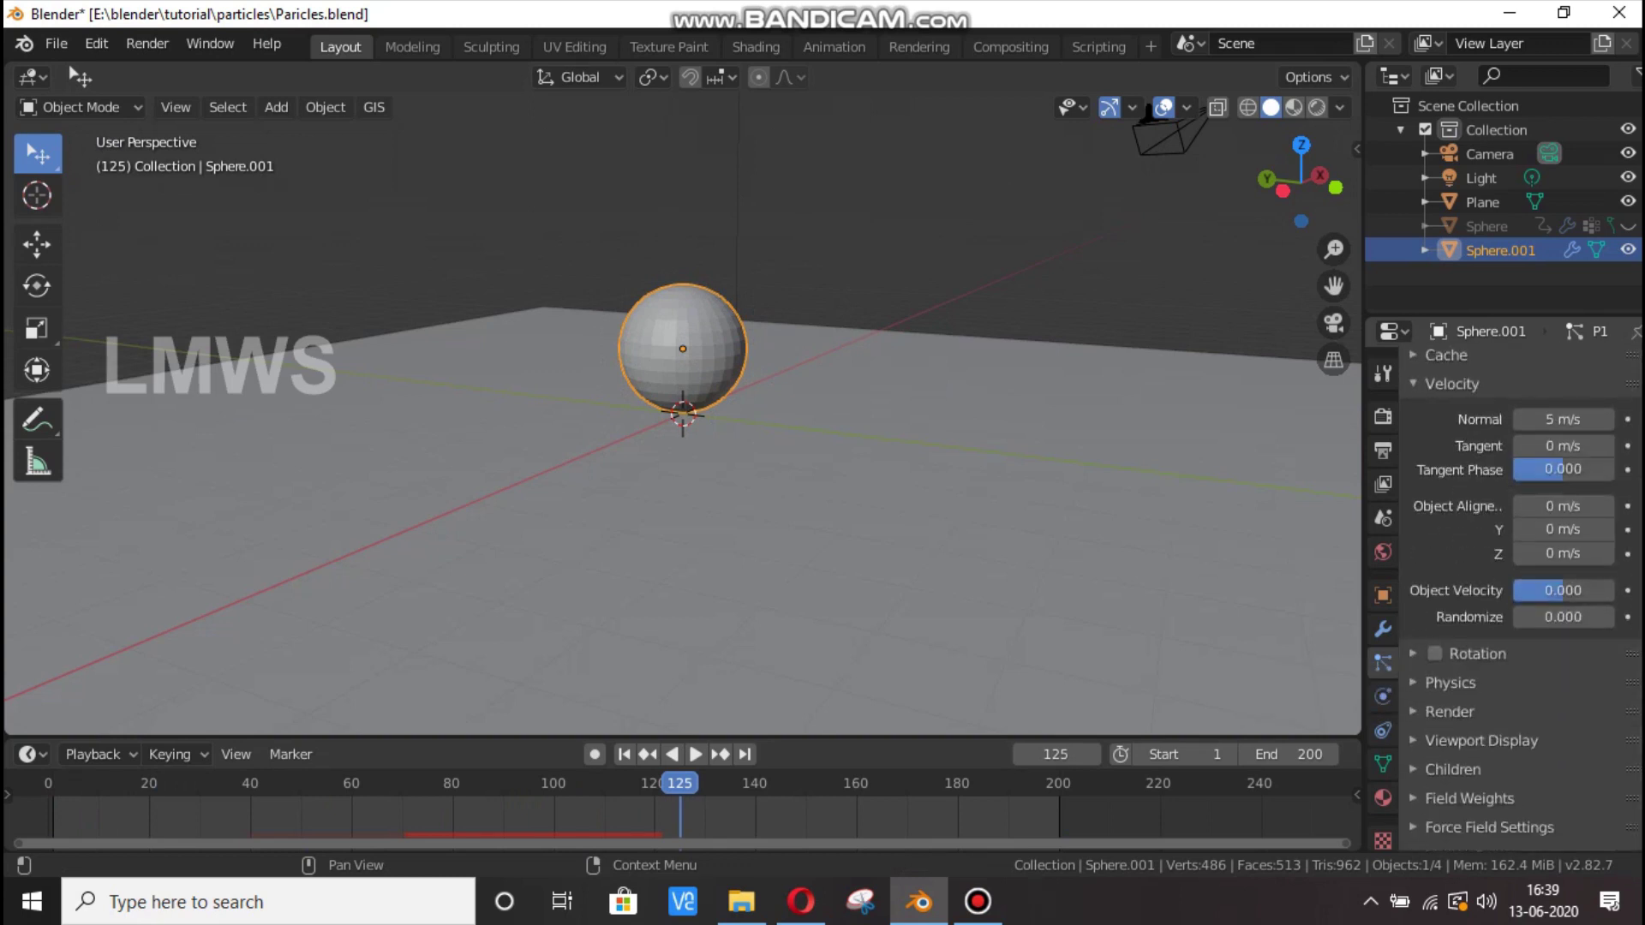
{"action": "left_click", "coordinate": [1415, 654]}
{"action": "scroll", "coordinate": [1414, 654], "scroll_direction": "down", "scroll_amount": 3}
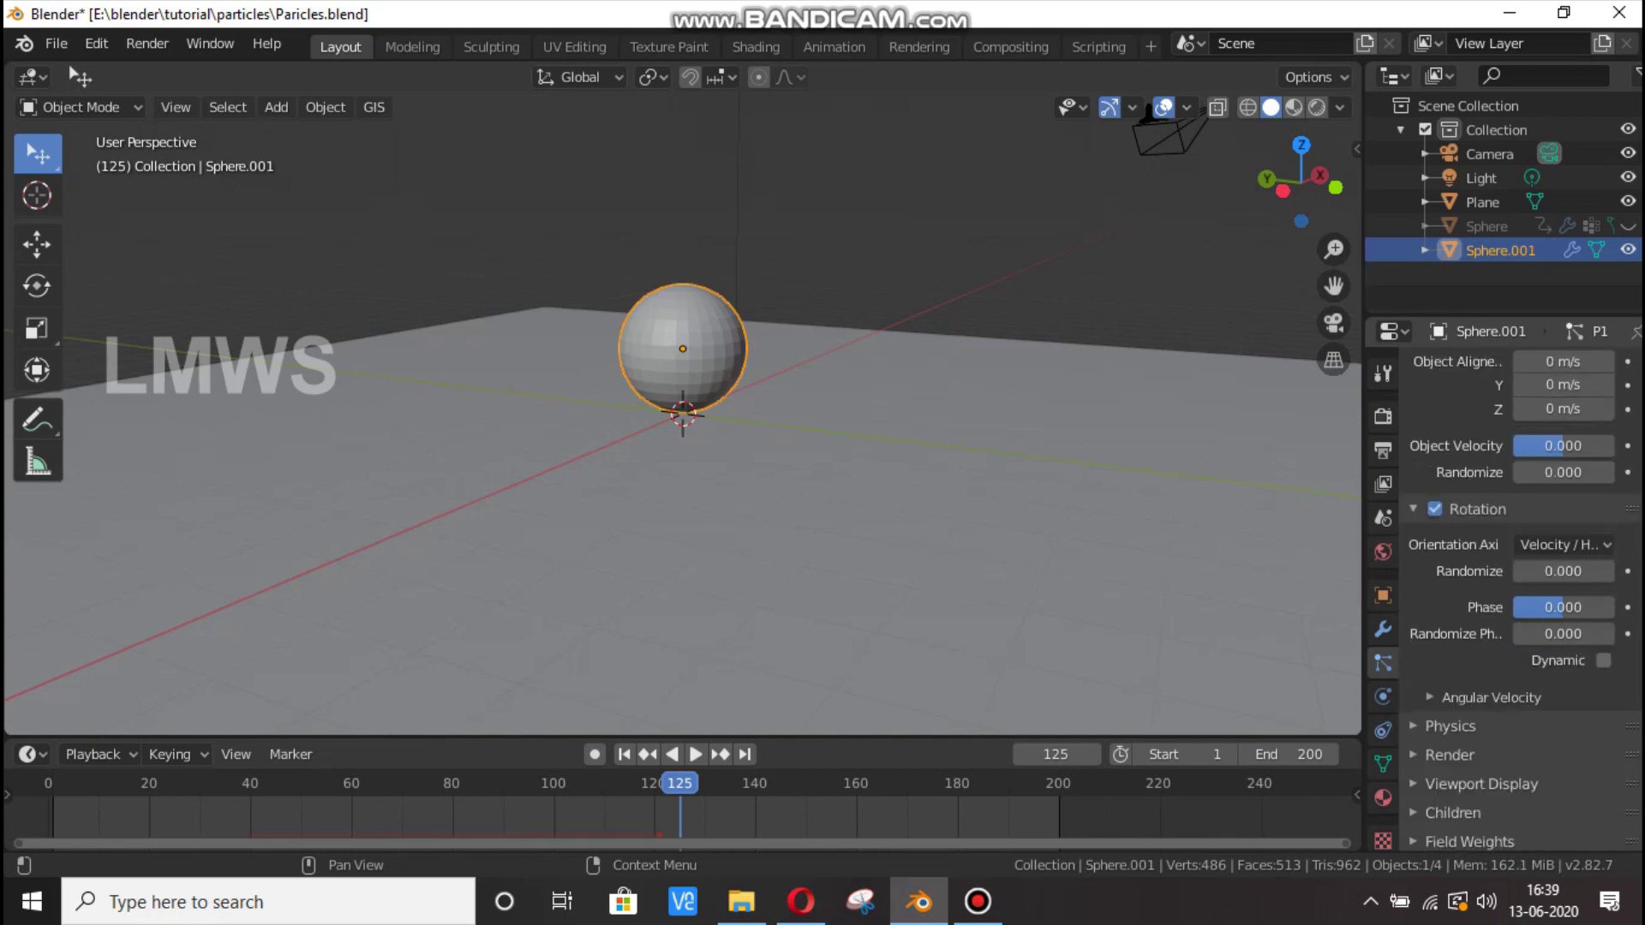
{"action": "scroll", "coordinate": [1521, 600], "scroll_direction": "down", "scroll_amount": 3}
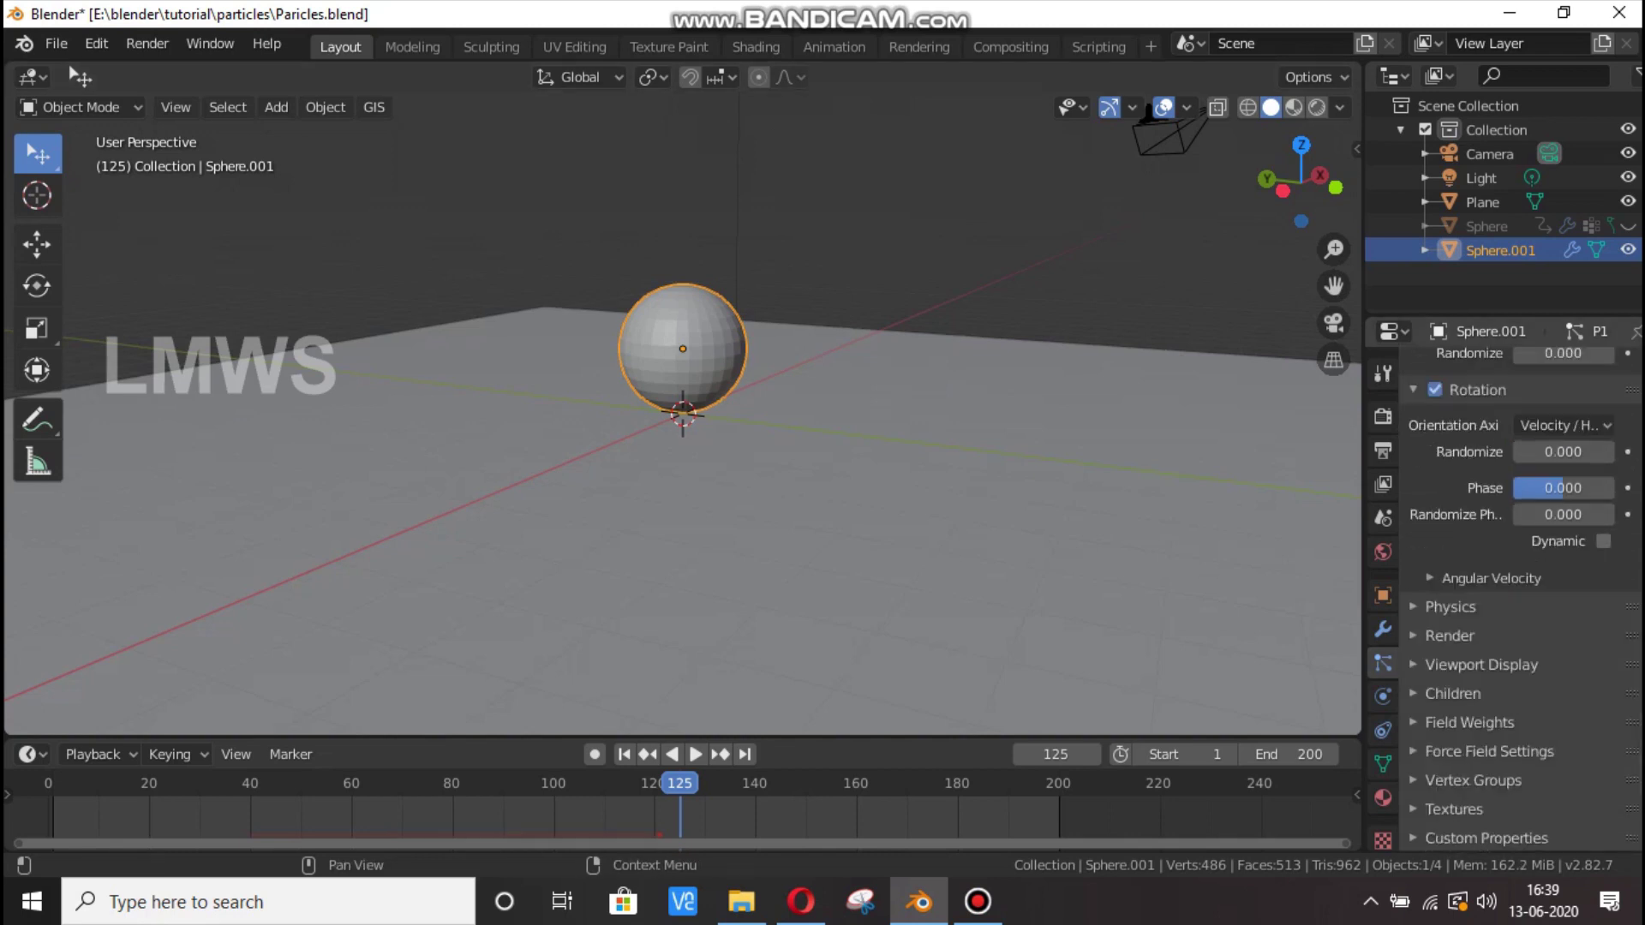
{"action": "scroll", "coordinate": [1520, 599], "scroll_direction": "up", "scroll_amount": 1}
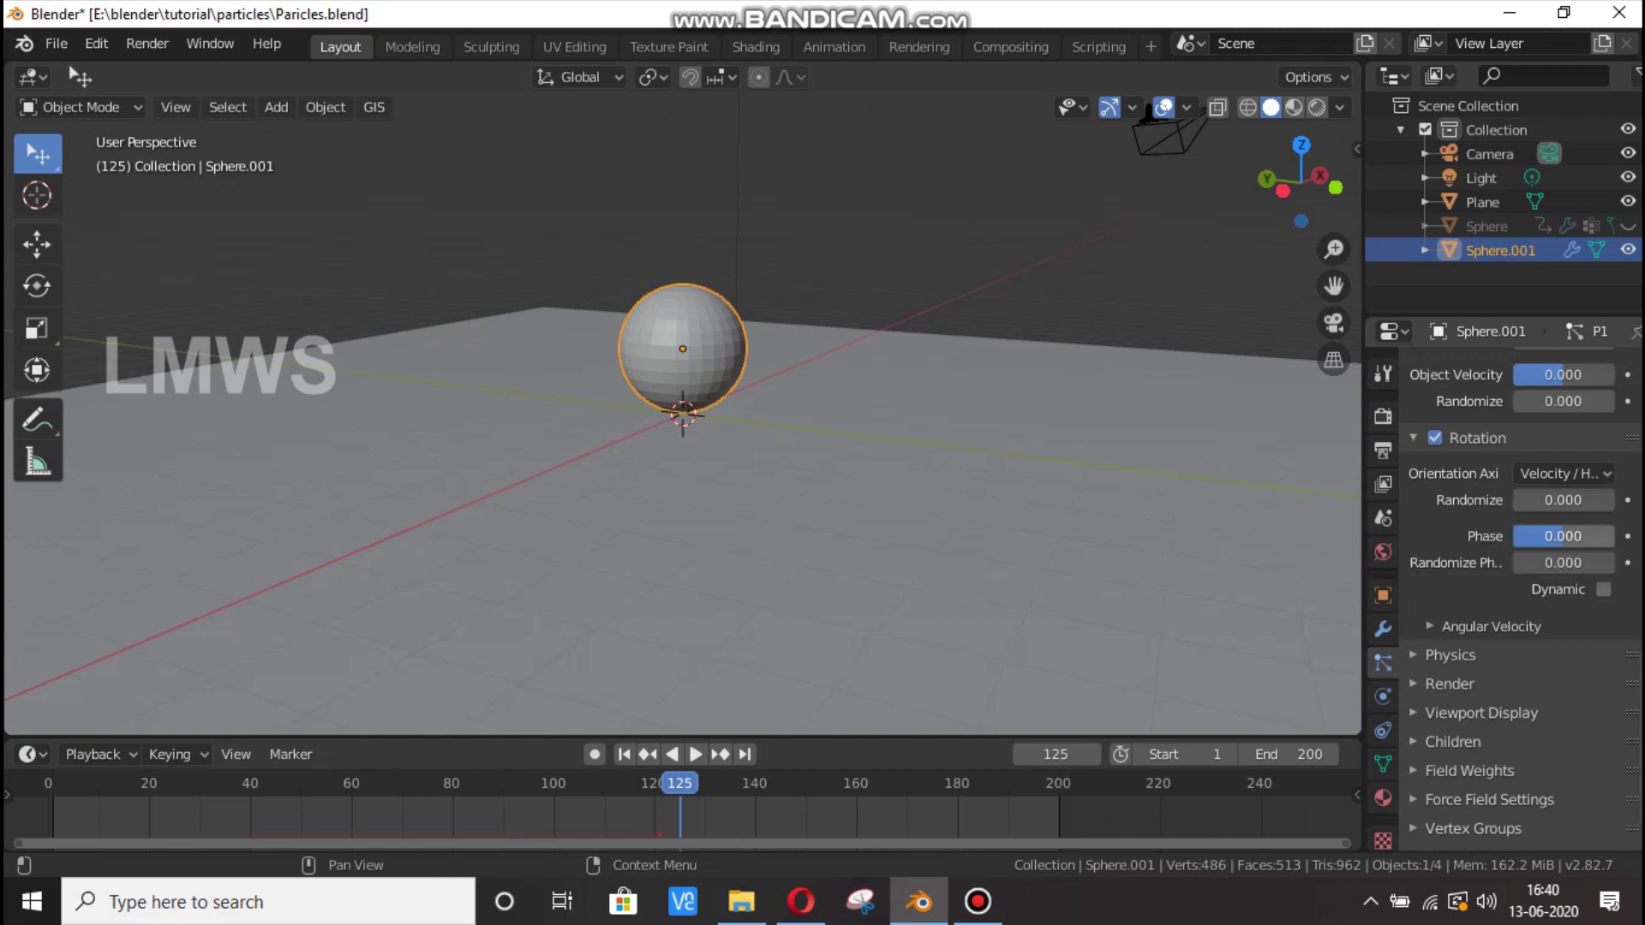
Keep Velocity / Hair as the orientation axis, set the rotation Randomize to 0.465 and play the animation from the start.
{"action": "left_click", "coordinate": [1564, 474]}
{"action": "left_click", "coordinate": [1565, 474]}
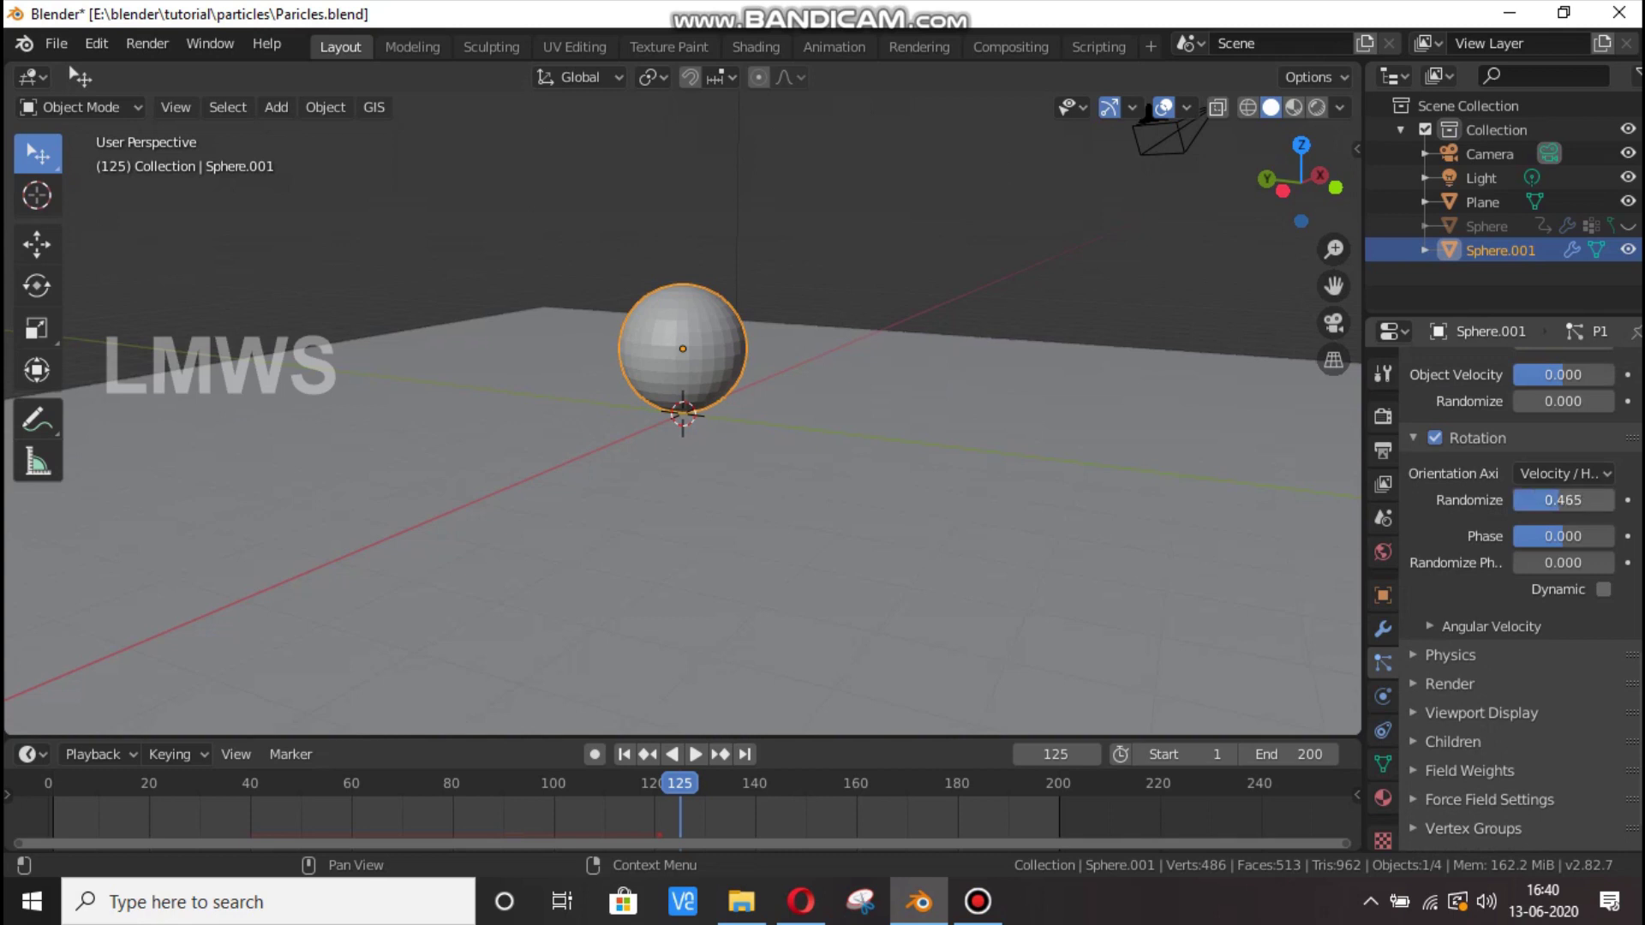
{"action": "key", "text": "space"}
{"action": "left_click", "coordinate": [53, 784]}
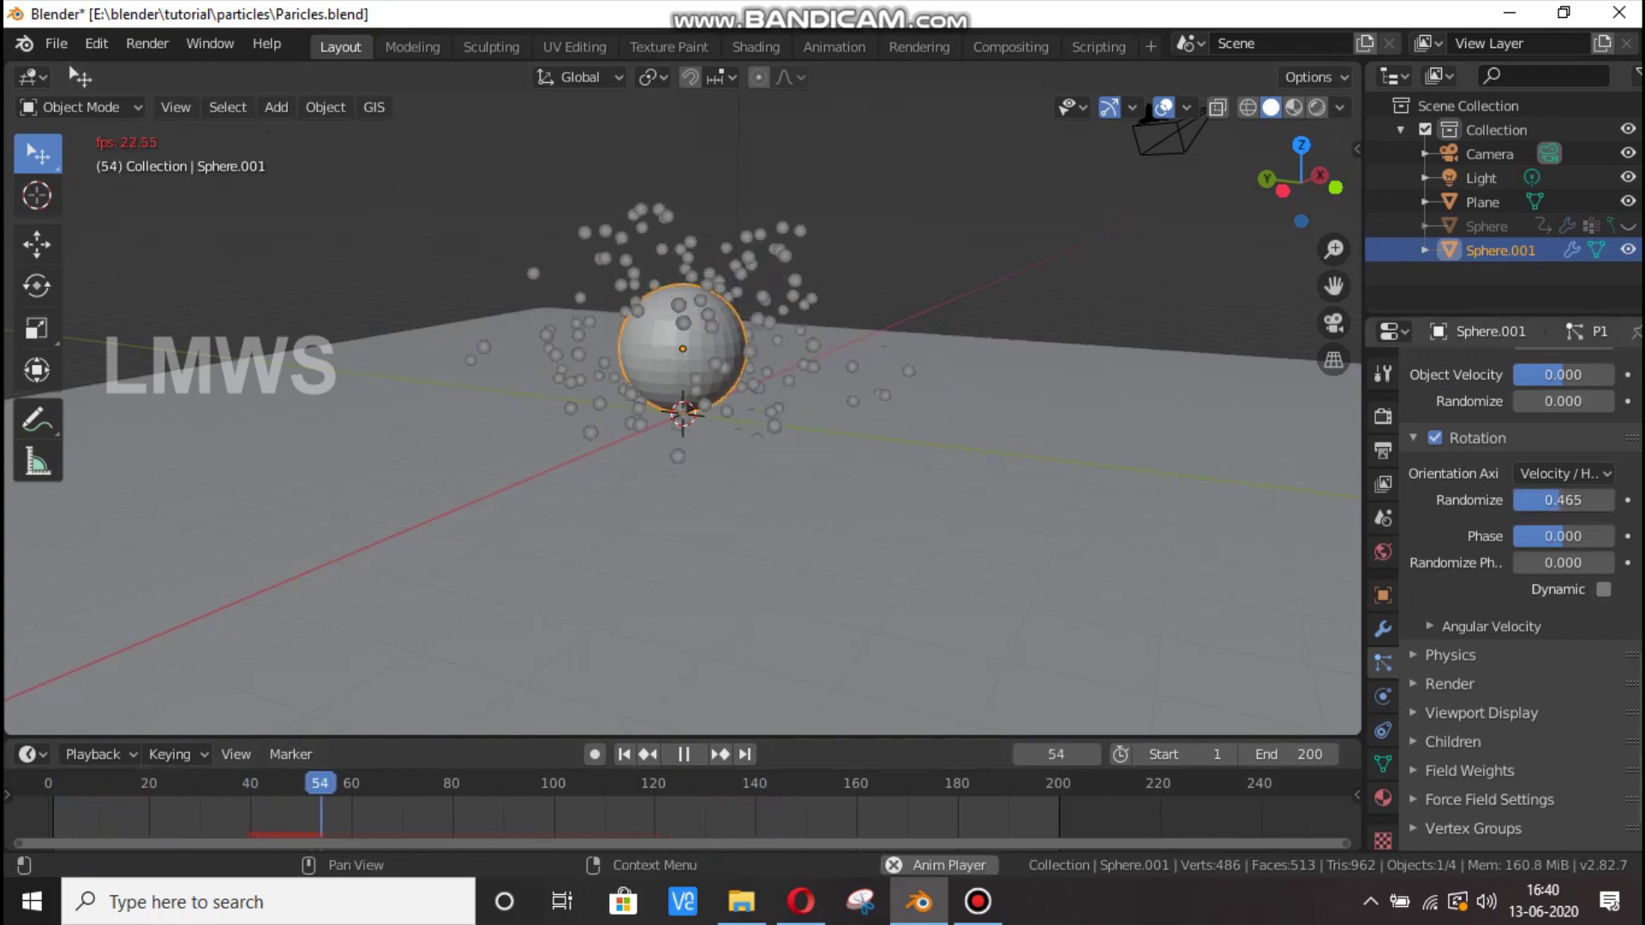
{"action": "scroll", "coordinate": [1491, 608], "scroll_direction": "down", "scroll_amount": 1}
{"action": "key", "text": "space"}
Expand the Physics settings of the P1 particles and review the Physics Type options, keeping Newtonian.
{"action": "left_click", "coordinate": [1450, 607]}
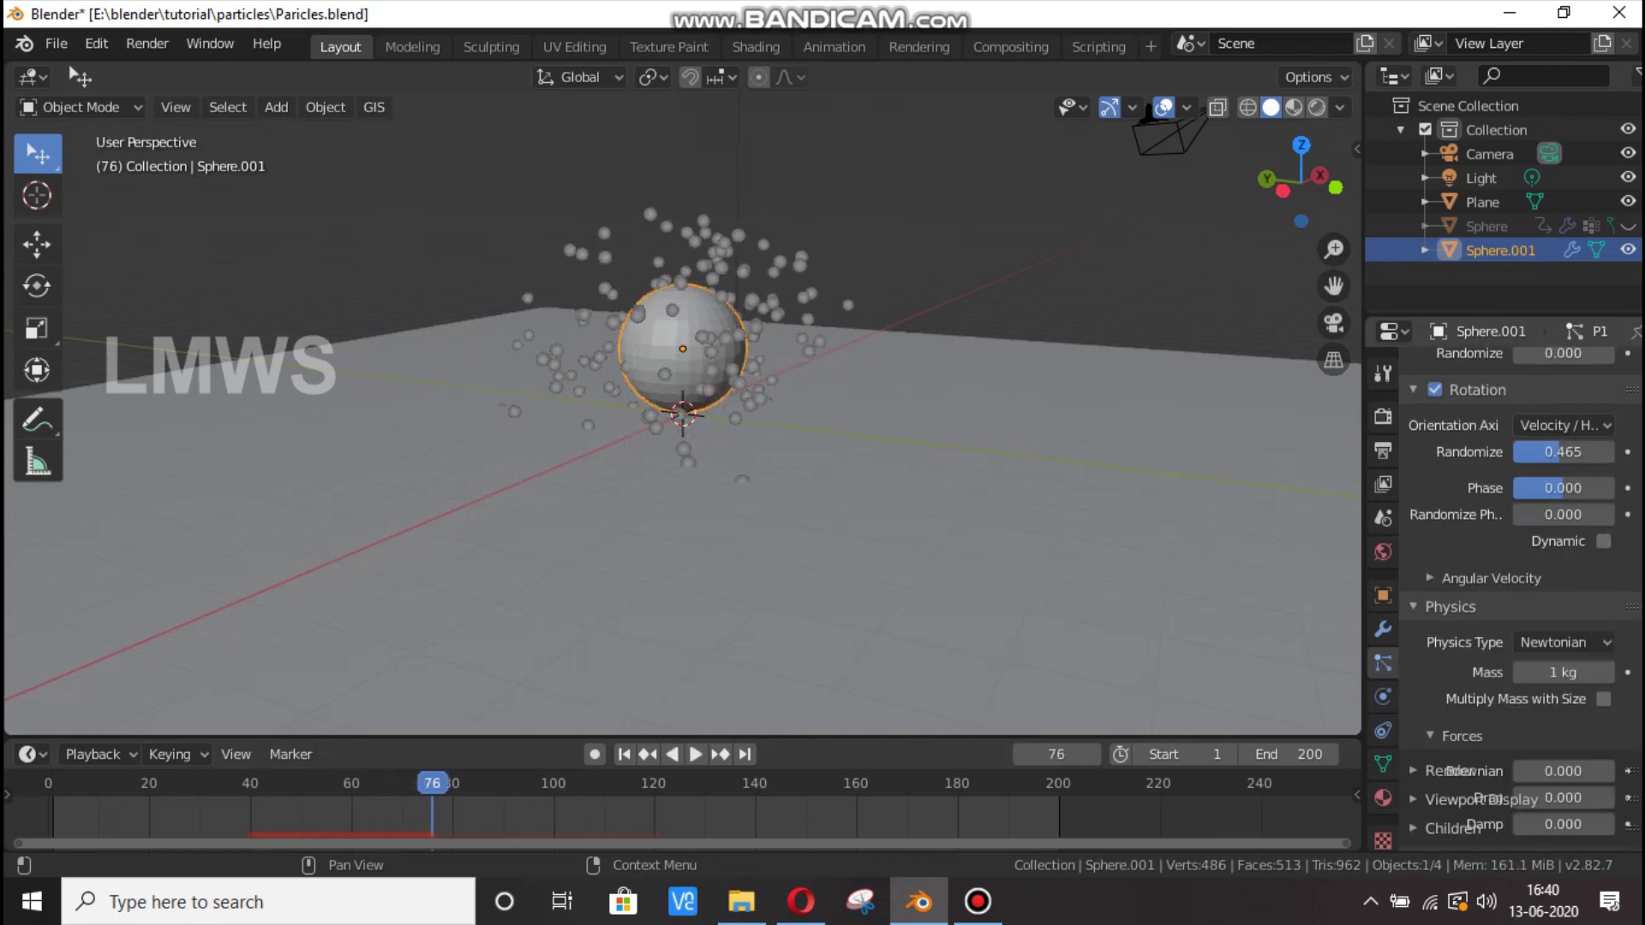
{"action": "scroll", "coordinate": [1517, 600], "scroll_direction": "down", "scroll_amount": 5}
{"action": "left_click", "coordinate": [1563, 449]}
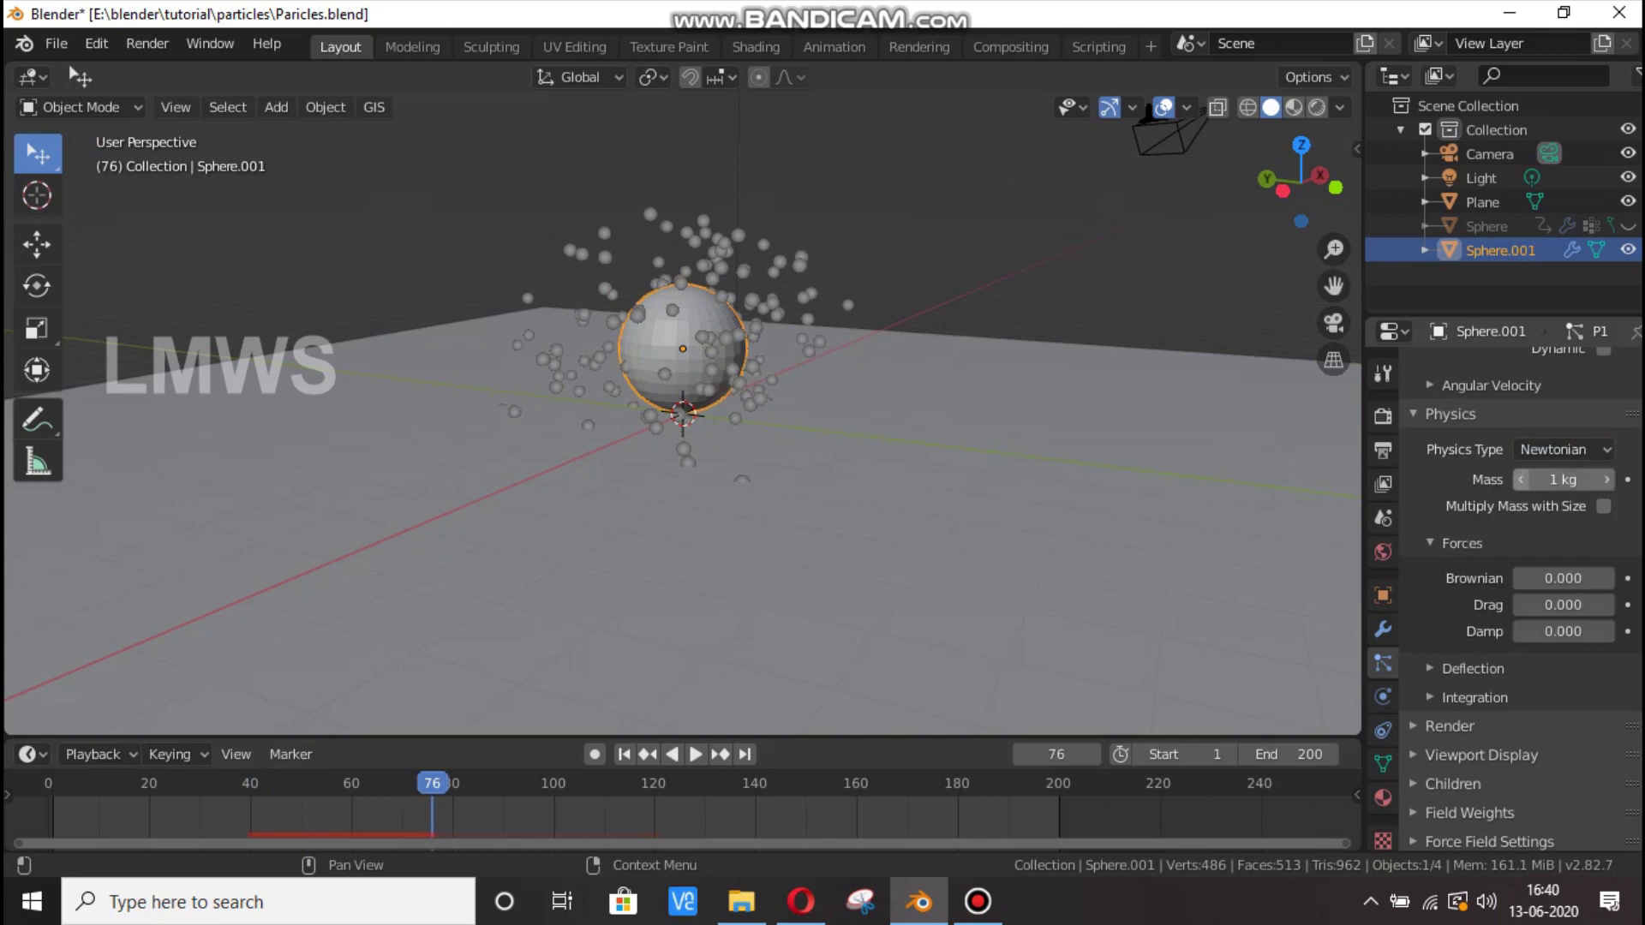
{"action": "left_click", "coordinate": [1564, 450]}
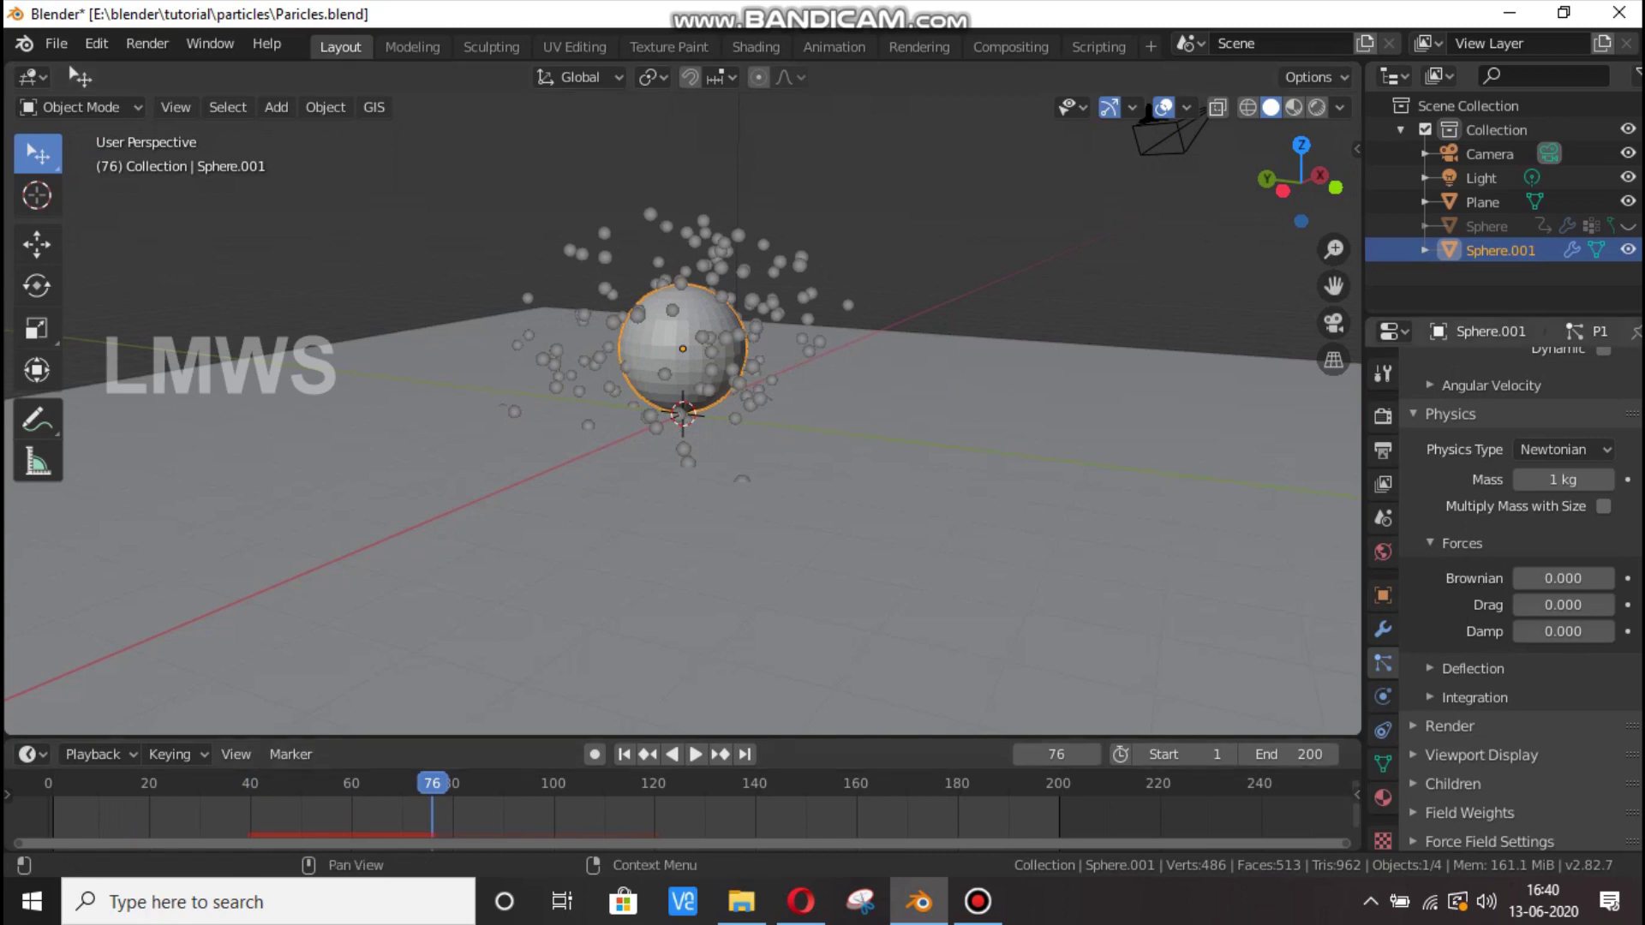
{"action": "scroll", "coordinate": [1516, 600], "scroll_direction": "down", "scroll_amount": 3}
{"action": "left_click", "coordinate": [1450, 637]}
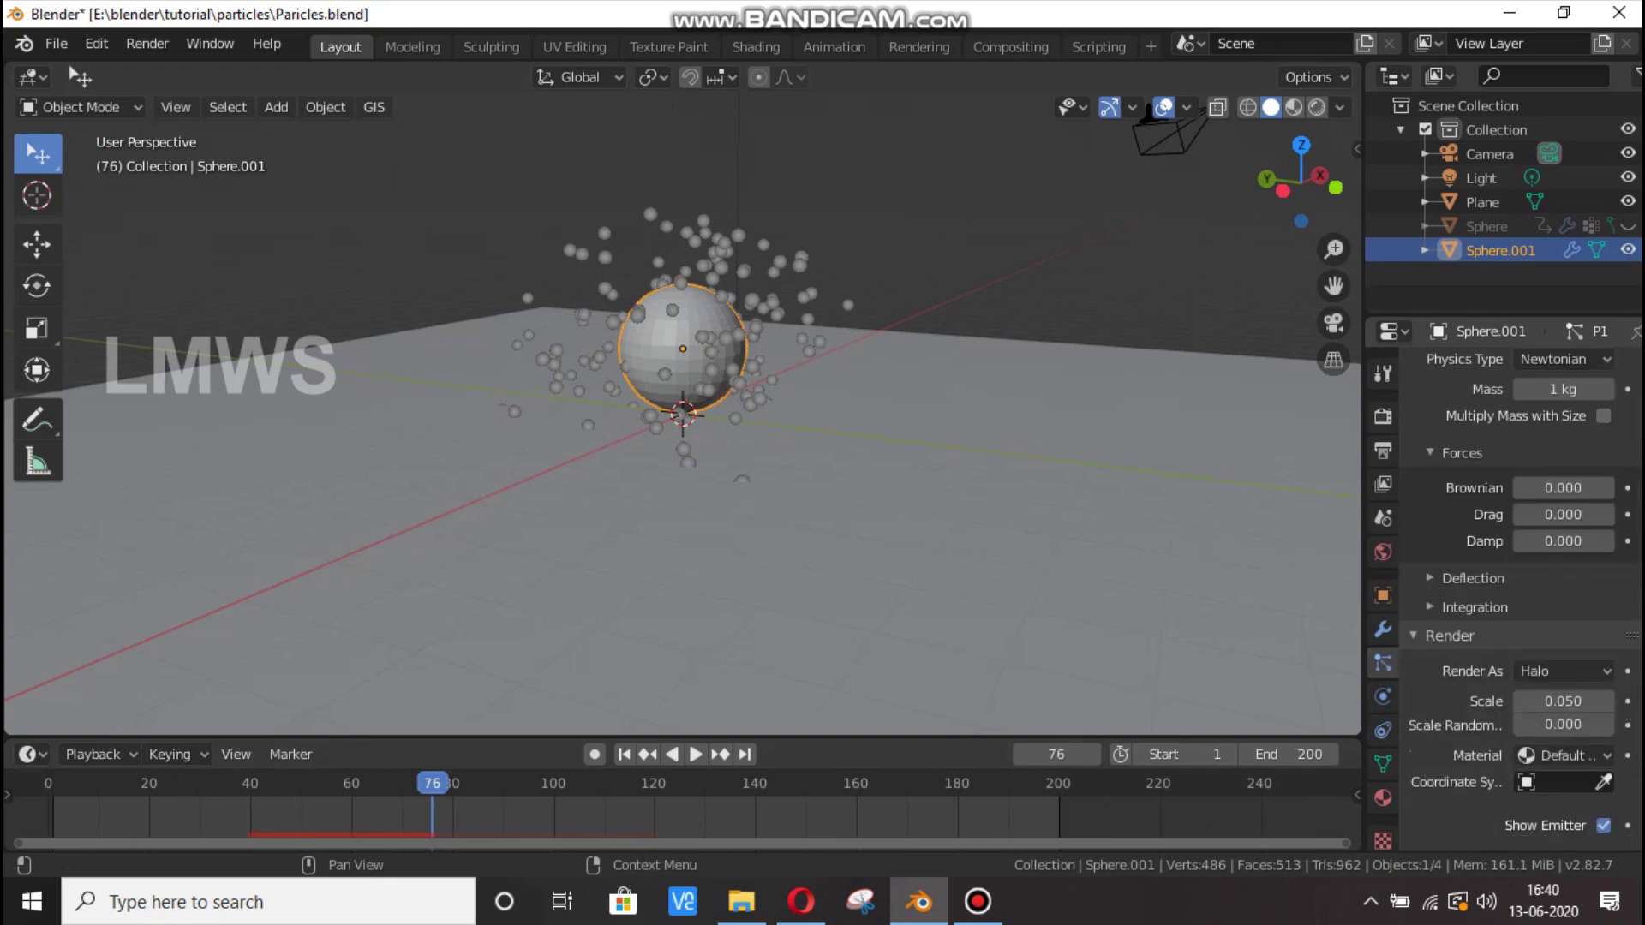
{"action": "scroll", "coordinate": [1542, 656], "scroll_direction": "up", "scroll_amount": 5}
{"action": "left_click", "coordinate": [1487, 780]}
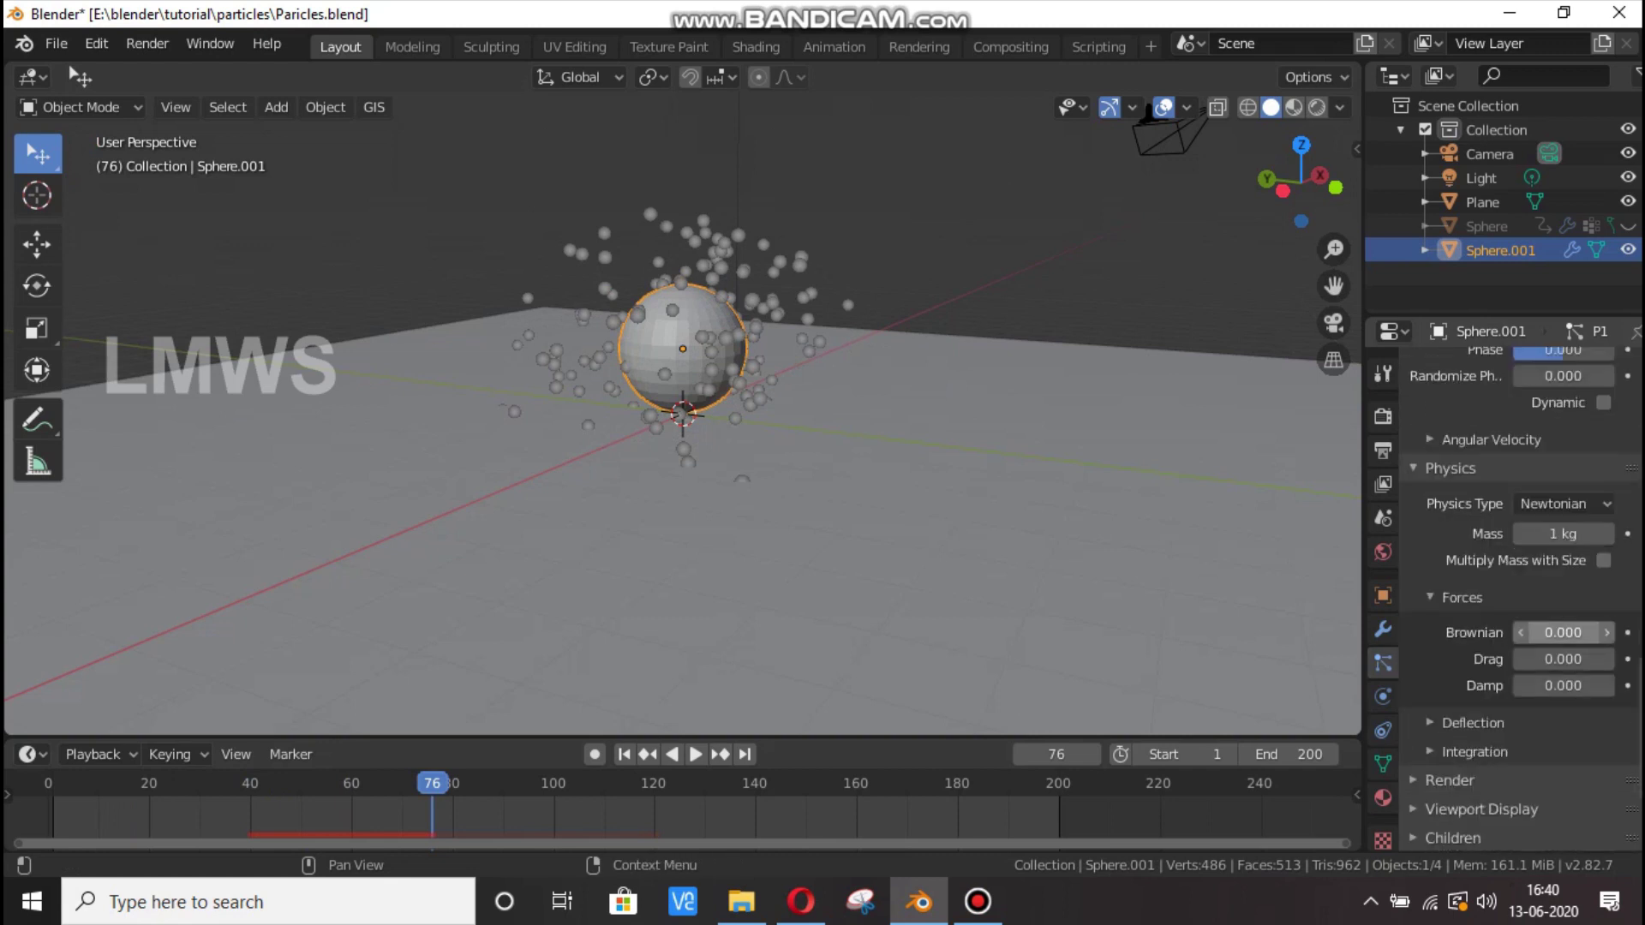
Expand the Render settings of the P1 particles and review the Render As options, keeping Halo.
{"action": "scroll", "coordinate": [1516, 600], "scroll_direction": "down", "scroll_amount": 5}
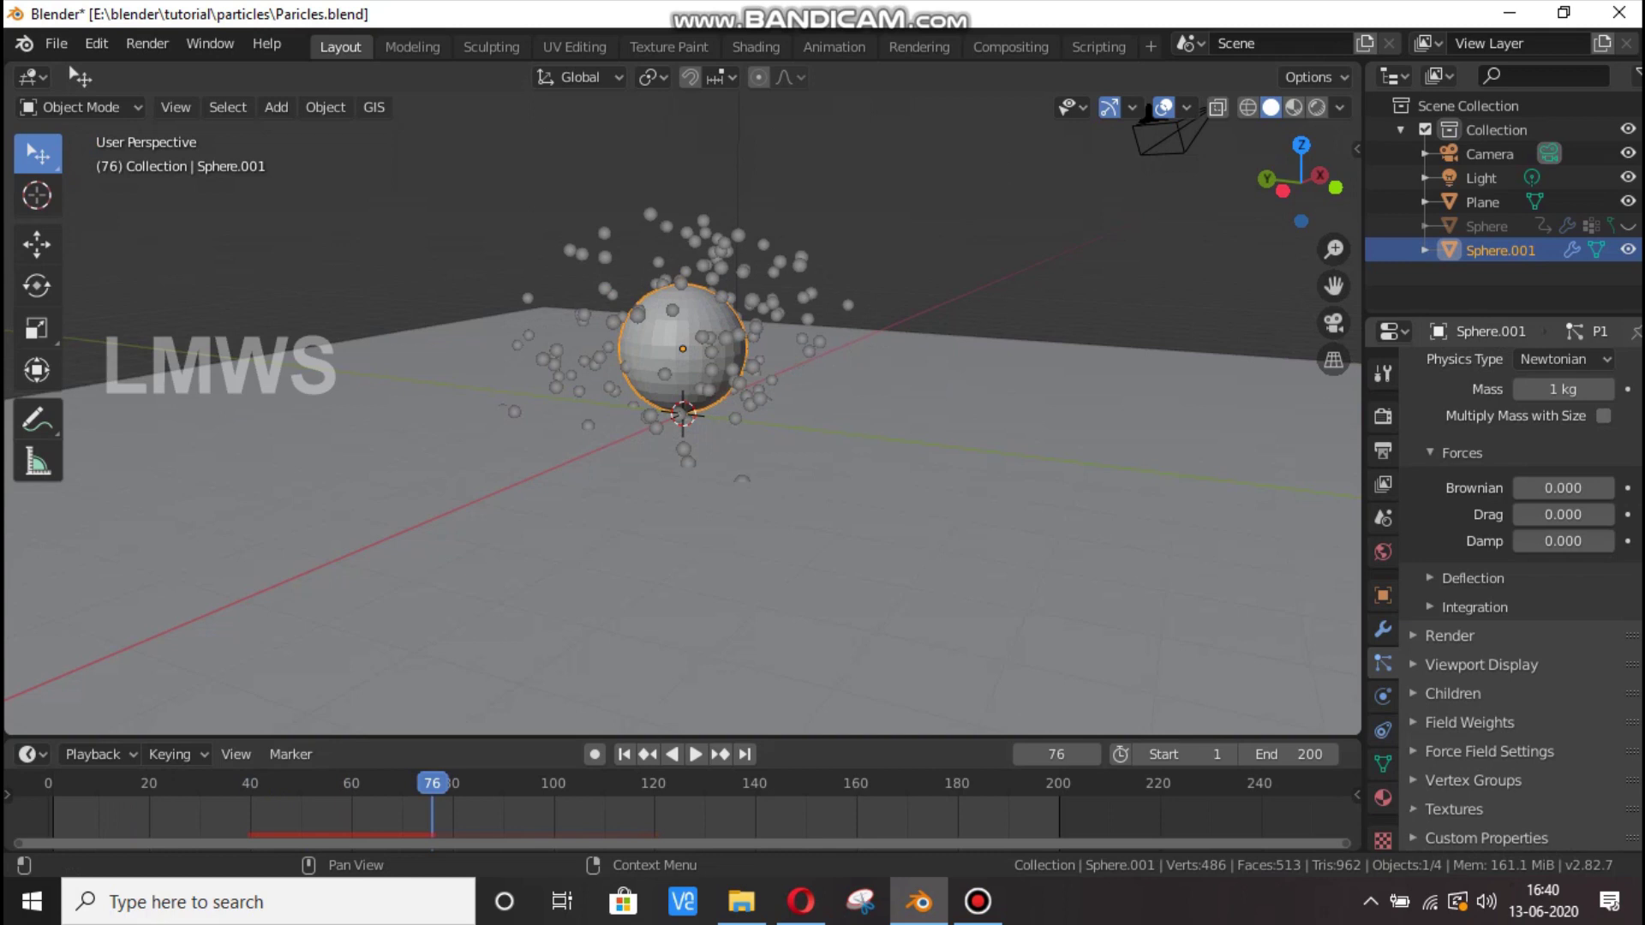
{"action": "left_click", "coordinate": [1450, 636]}
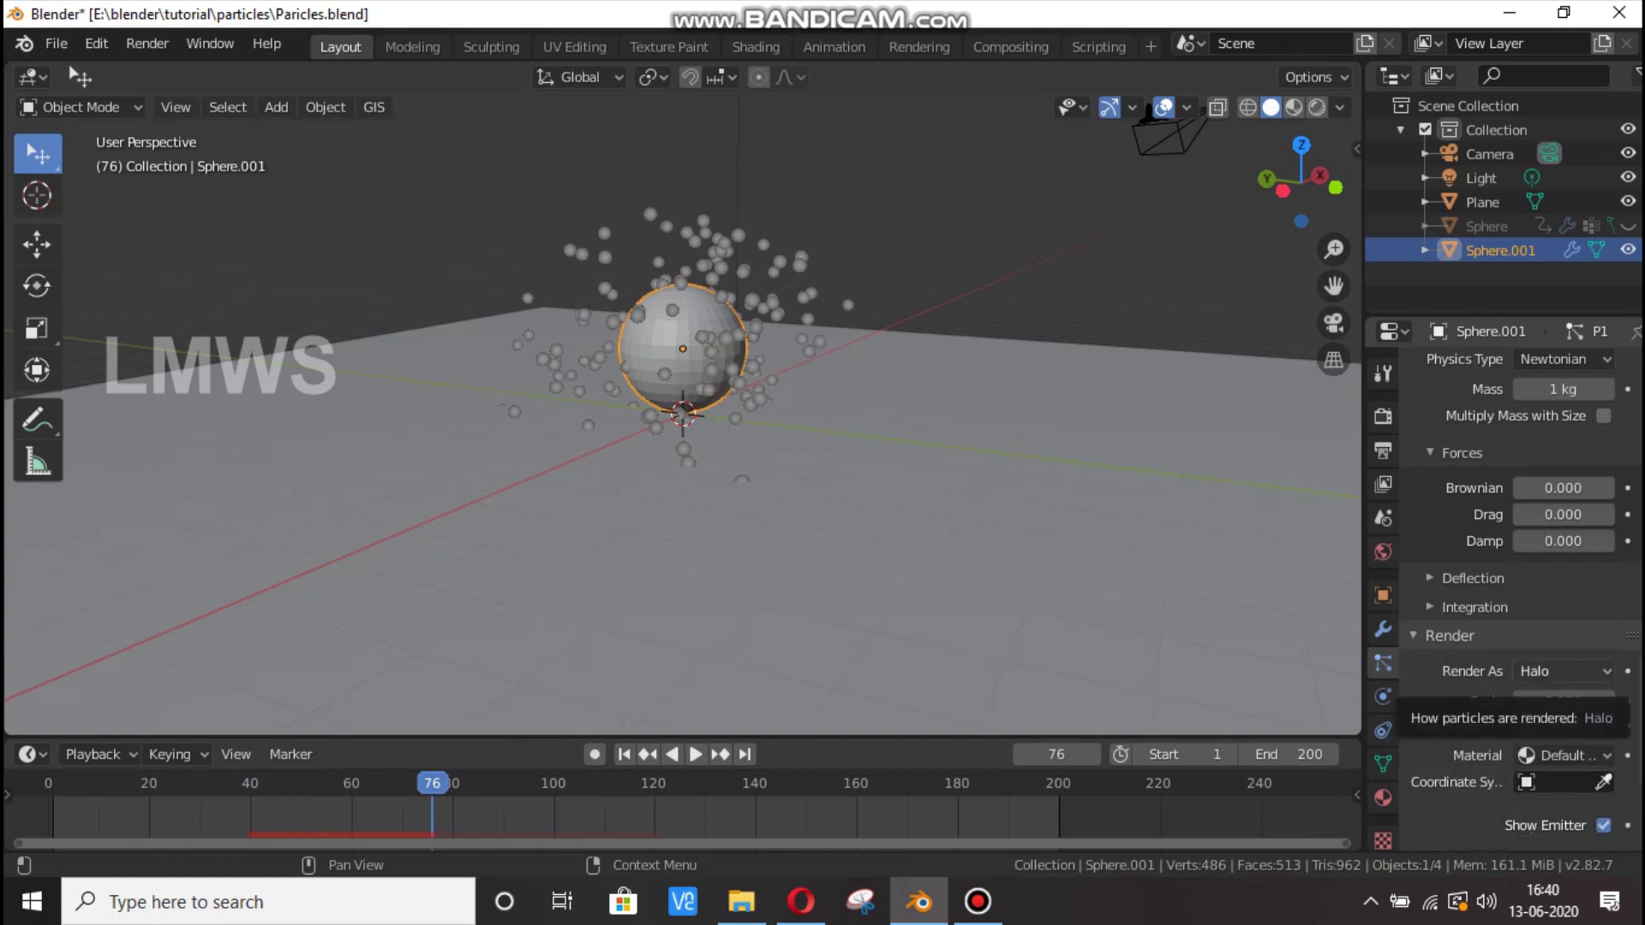
{"action": "left_click", "coordinate": [1561, 671]}
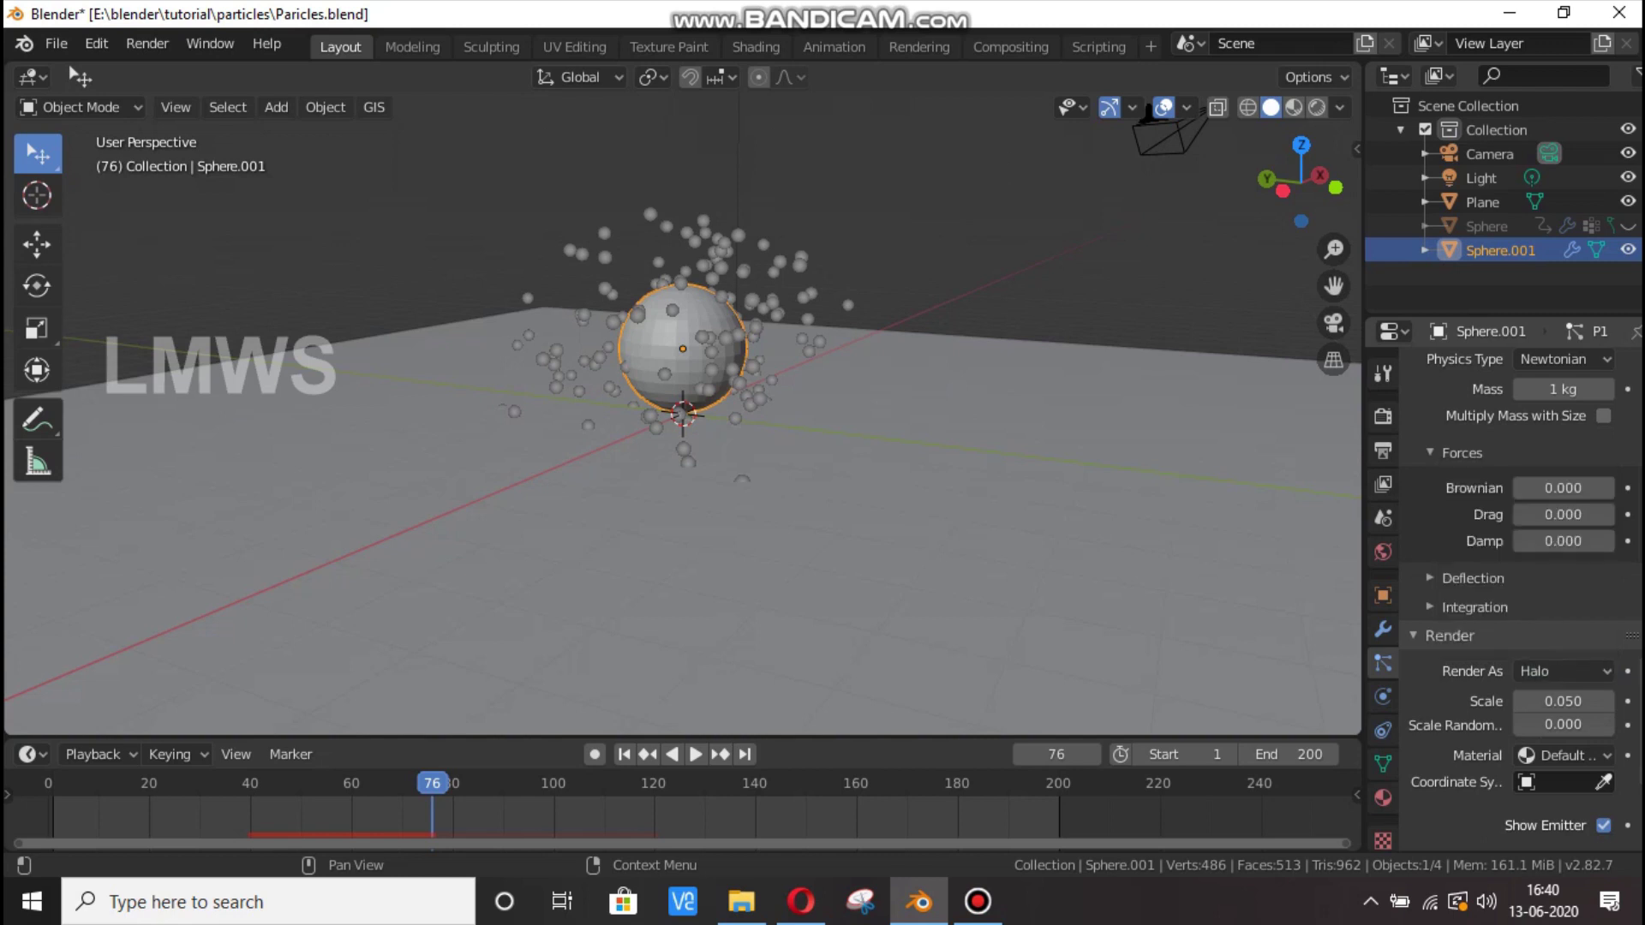
{"action": "scroll", "coordinate": [683, 342], "scroll_direction": "up", "scroll_amount": 3}
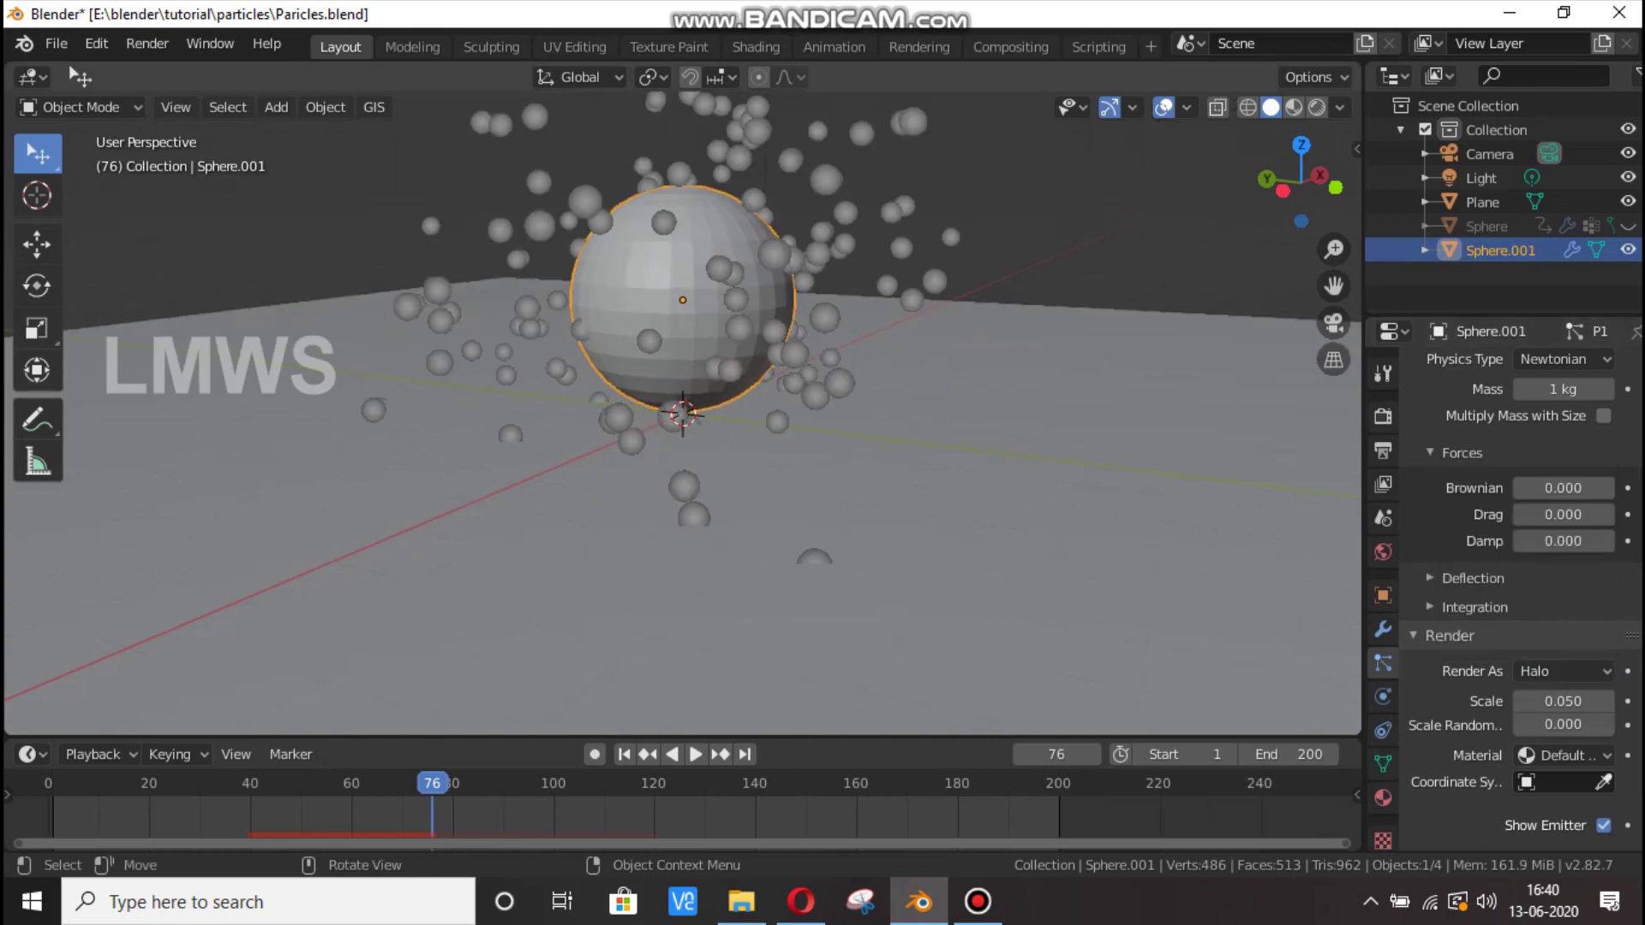
{"action": "left_click", "coordinate": [1560, 671]}
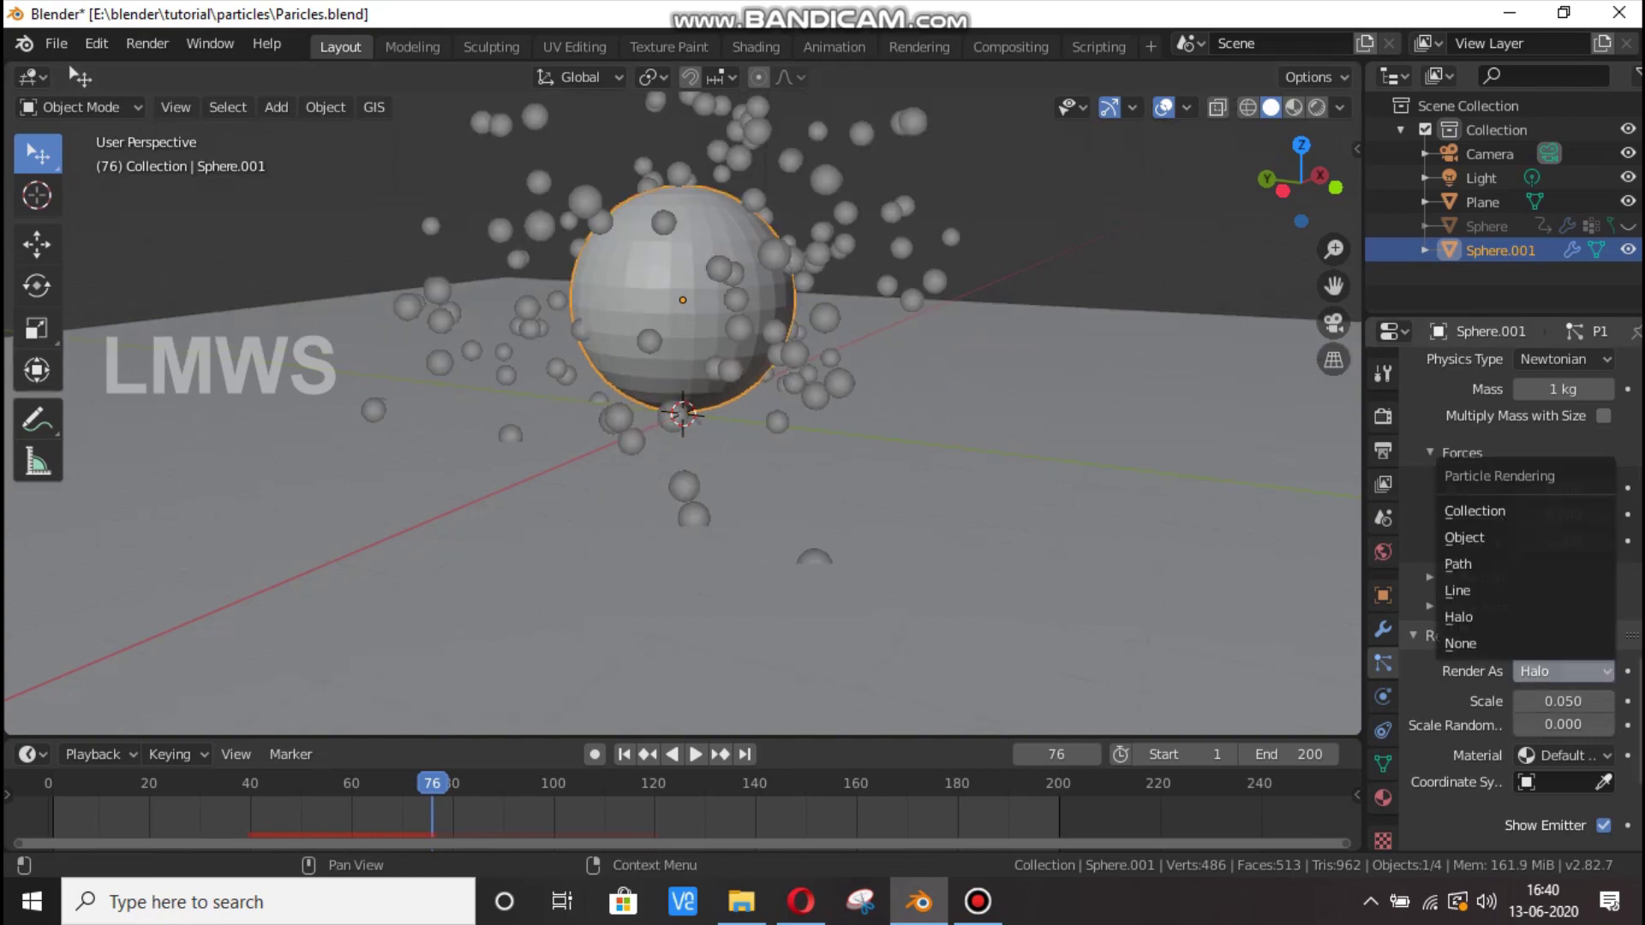
Add a Monkey mesh and move it along the Y axis, past the edge of the ground plane.
{"action": "key", "text": "alt+a"}
{"action": "scroll", "coordinate": [682, 414], "scroll_direction": "down", "scroll_amount": 8}
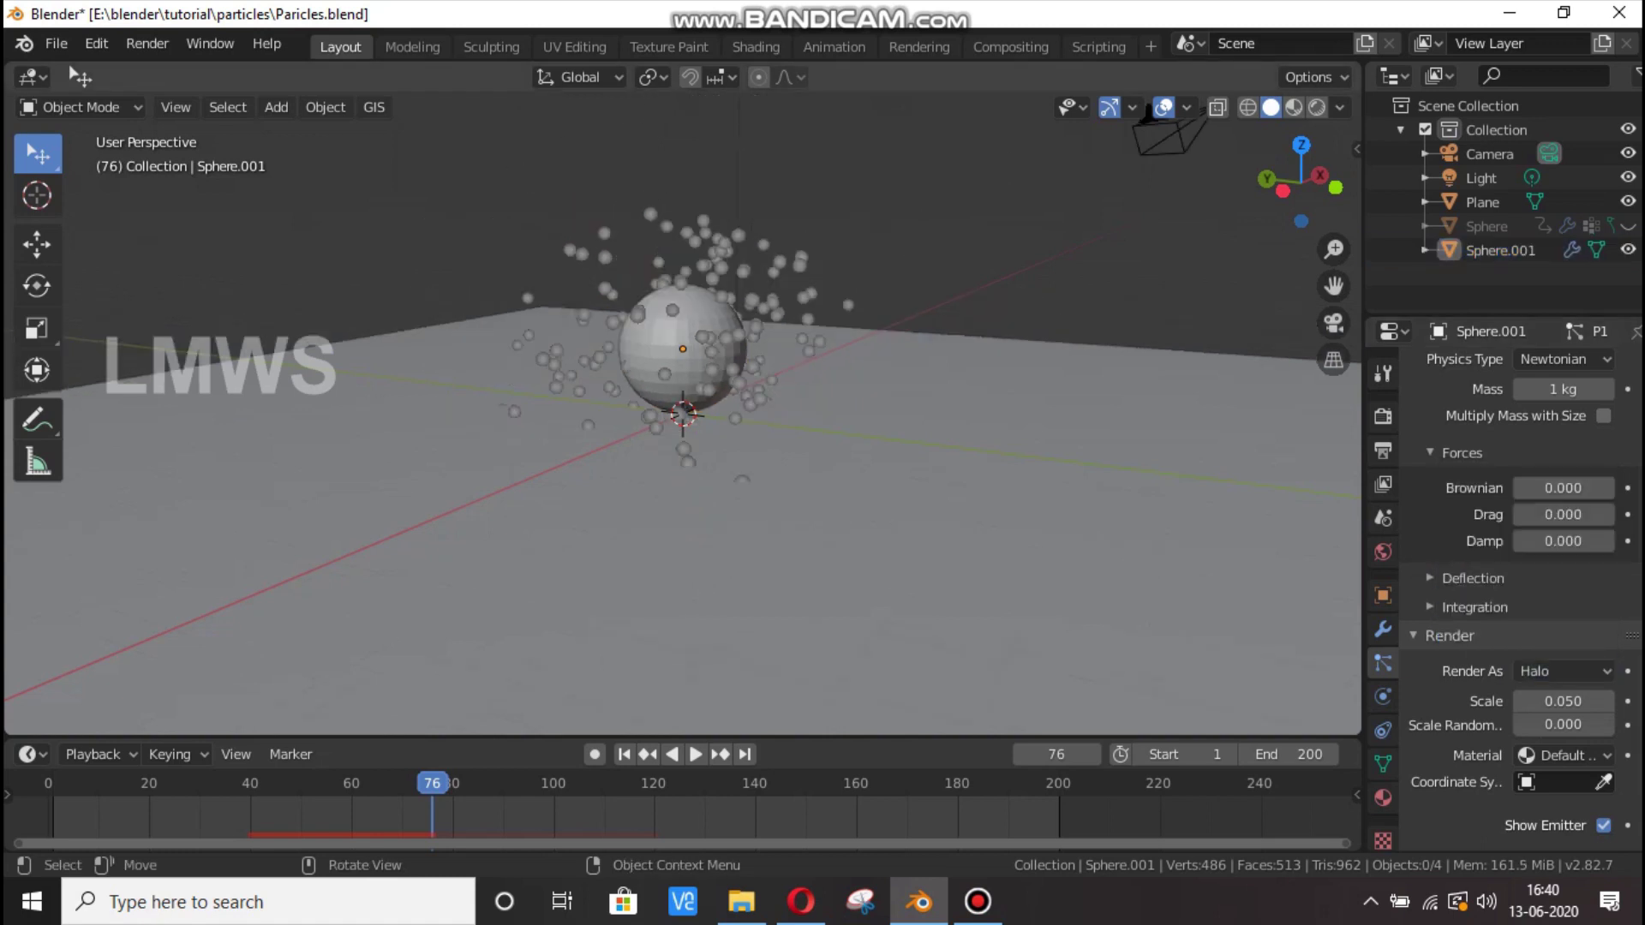
{"action": "scroll", "coordinate": [1020, 401], "scroll_direction": "up", "scroll_amount": 8}
{"action": "key", "text": "shift+a"}
{"action": "mouse_move", "coordinate": [1019, 401]}
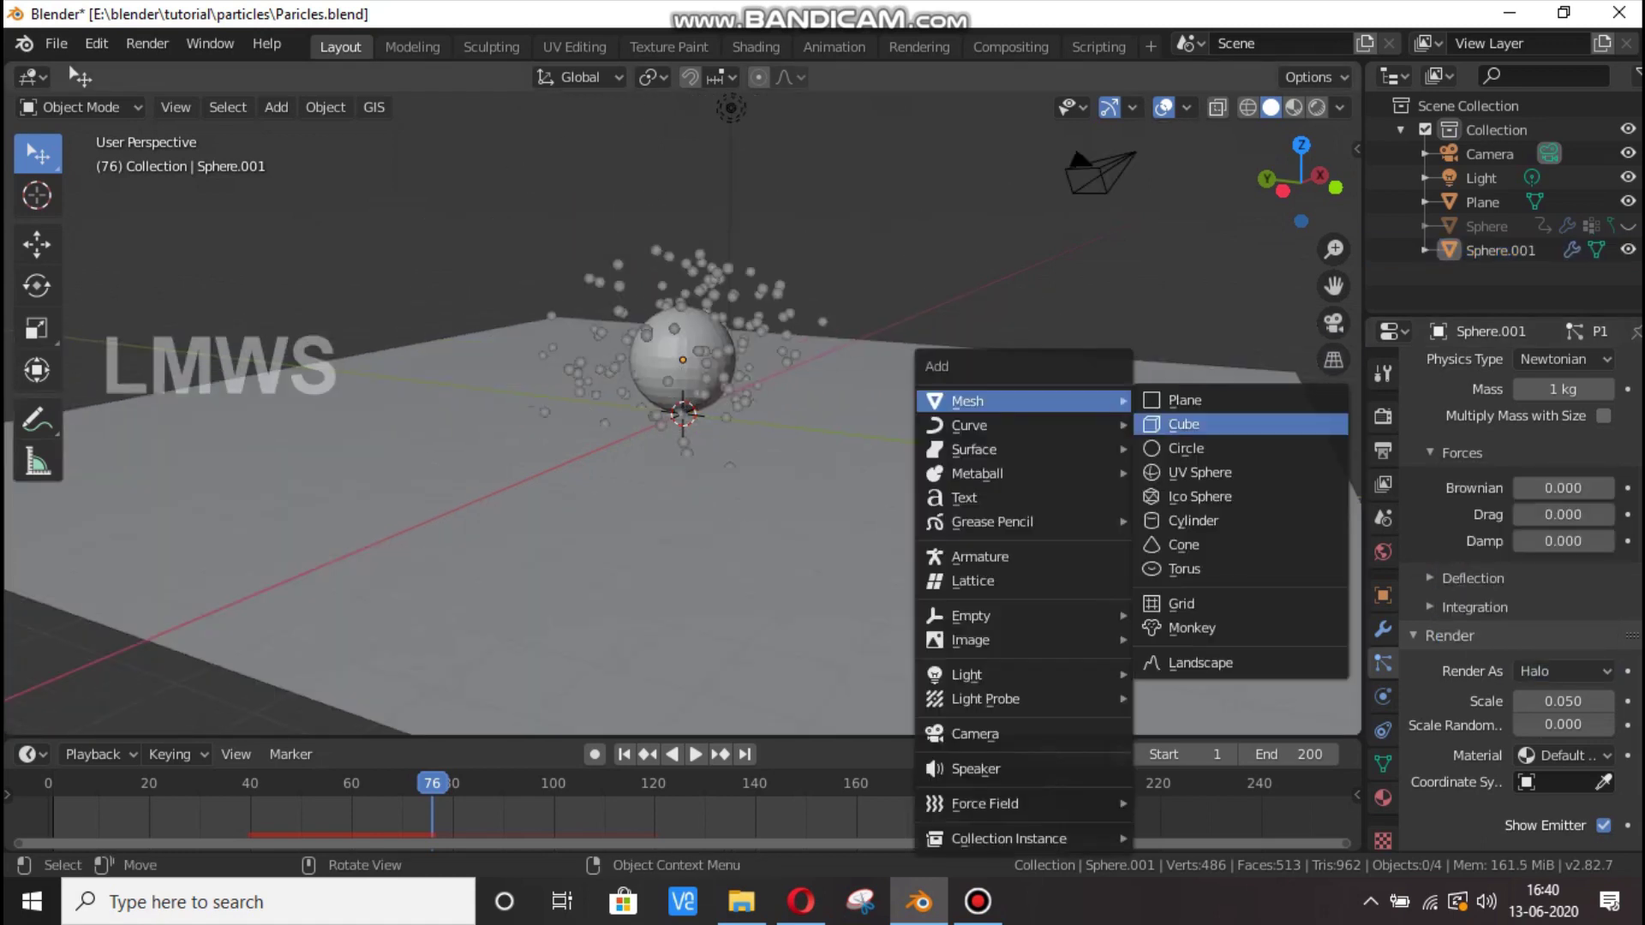
{"action": "left_click", "coordinate": [1190, 627]}
{"action": "scroll", "coordinate": [1191, 627], "scroll_direction": "down", "scroll_amount": 3}
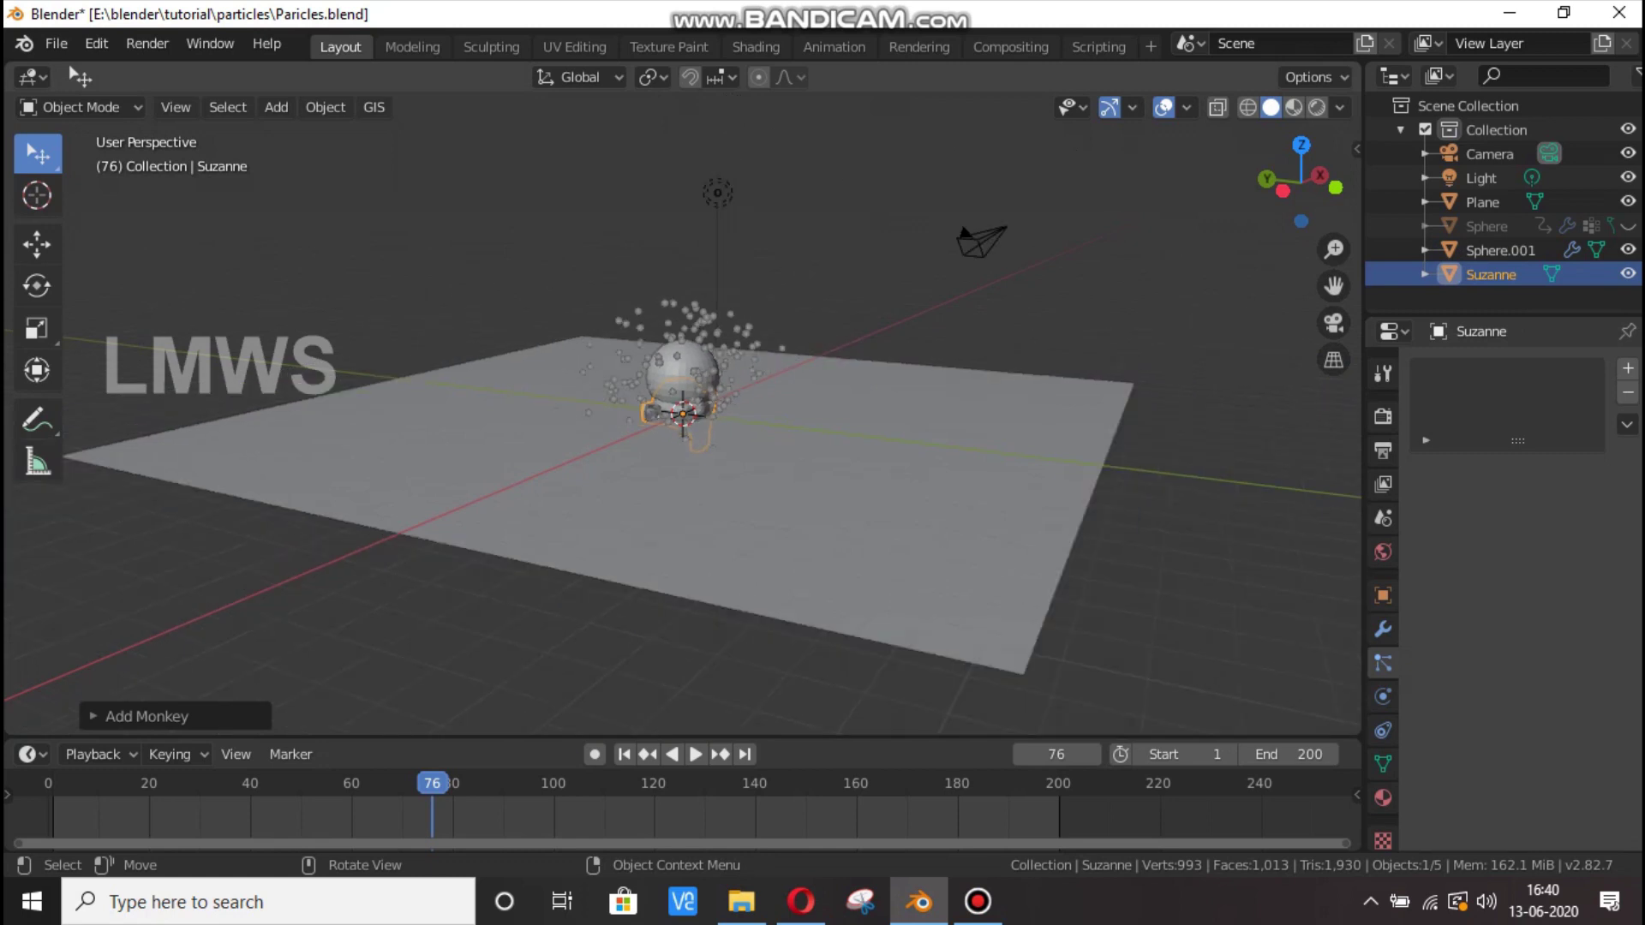
{"action": "scroll", "coordinate": [1191, 627], "scroll_direction": "up", "scroll_amount": 2}
{"action": "key", "text": "g"}
{"action": "key", "text": "y"}
{"action": "left_click", "coordinate": [1277, 484]}
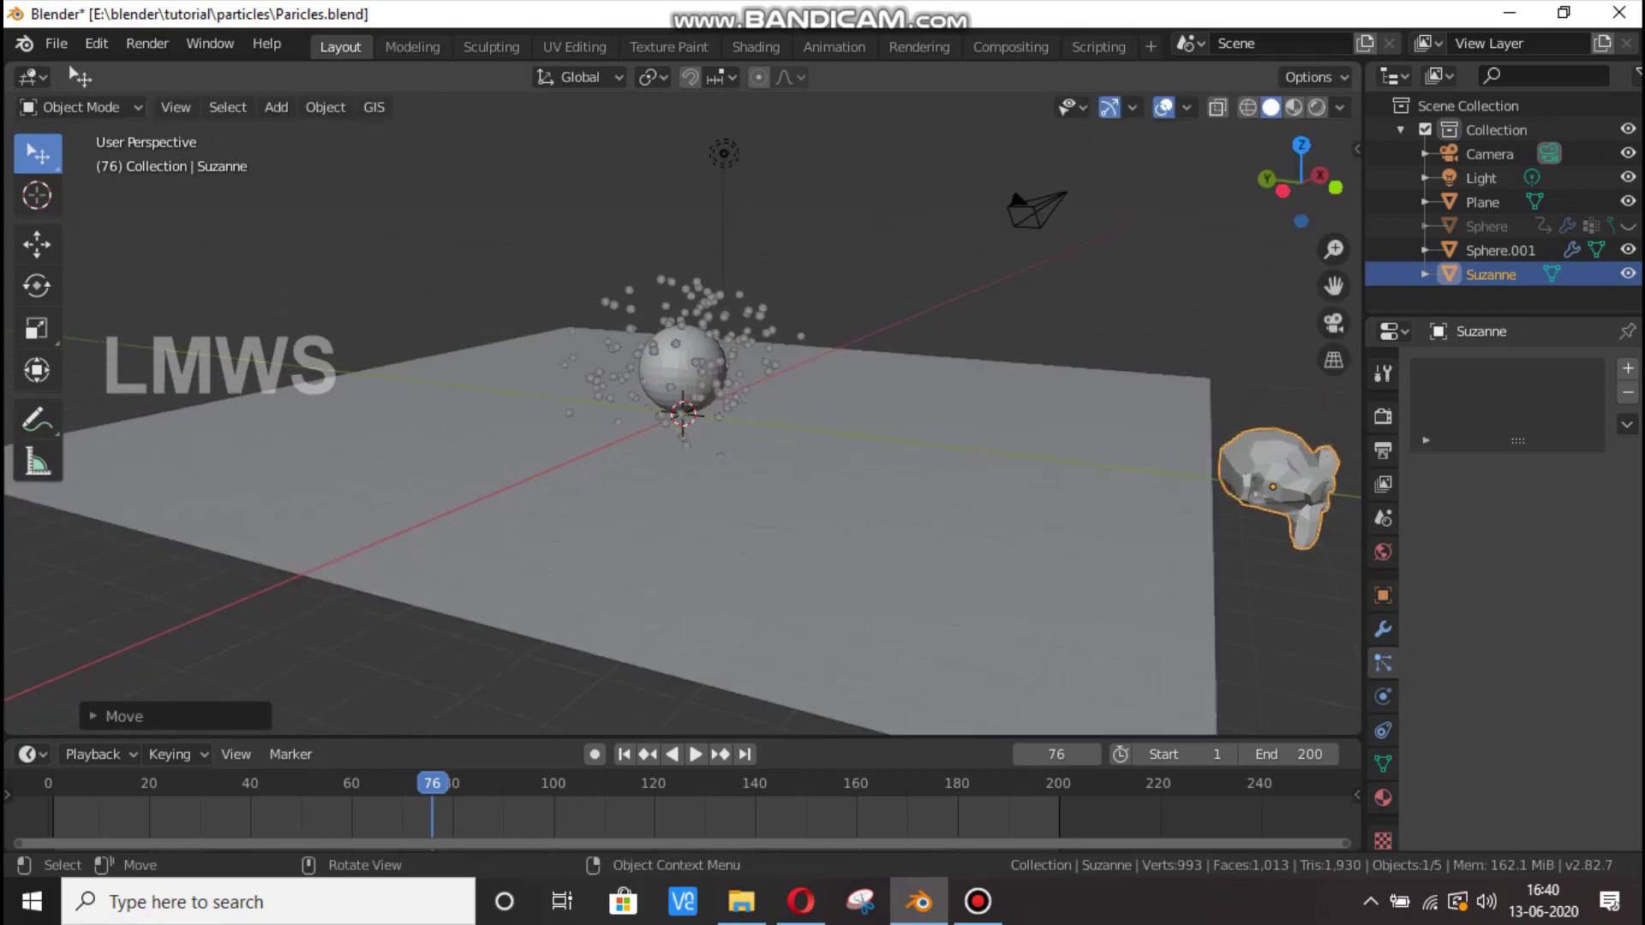
Render the P1 particles of Sphere.001 as Object, with Suzanne as the instance object.
{"action": "scroll", "coordinate": [683, 414], "scroll_direction": "up", "scroll_amount": 4}
{"action": "left_click", "coordinate": [683, 320]}
{"action": "scroll", "coordinate": [1517, 599], "scroll_direction": "down", "scroll_amount": 15}
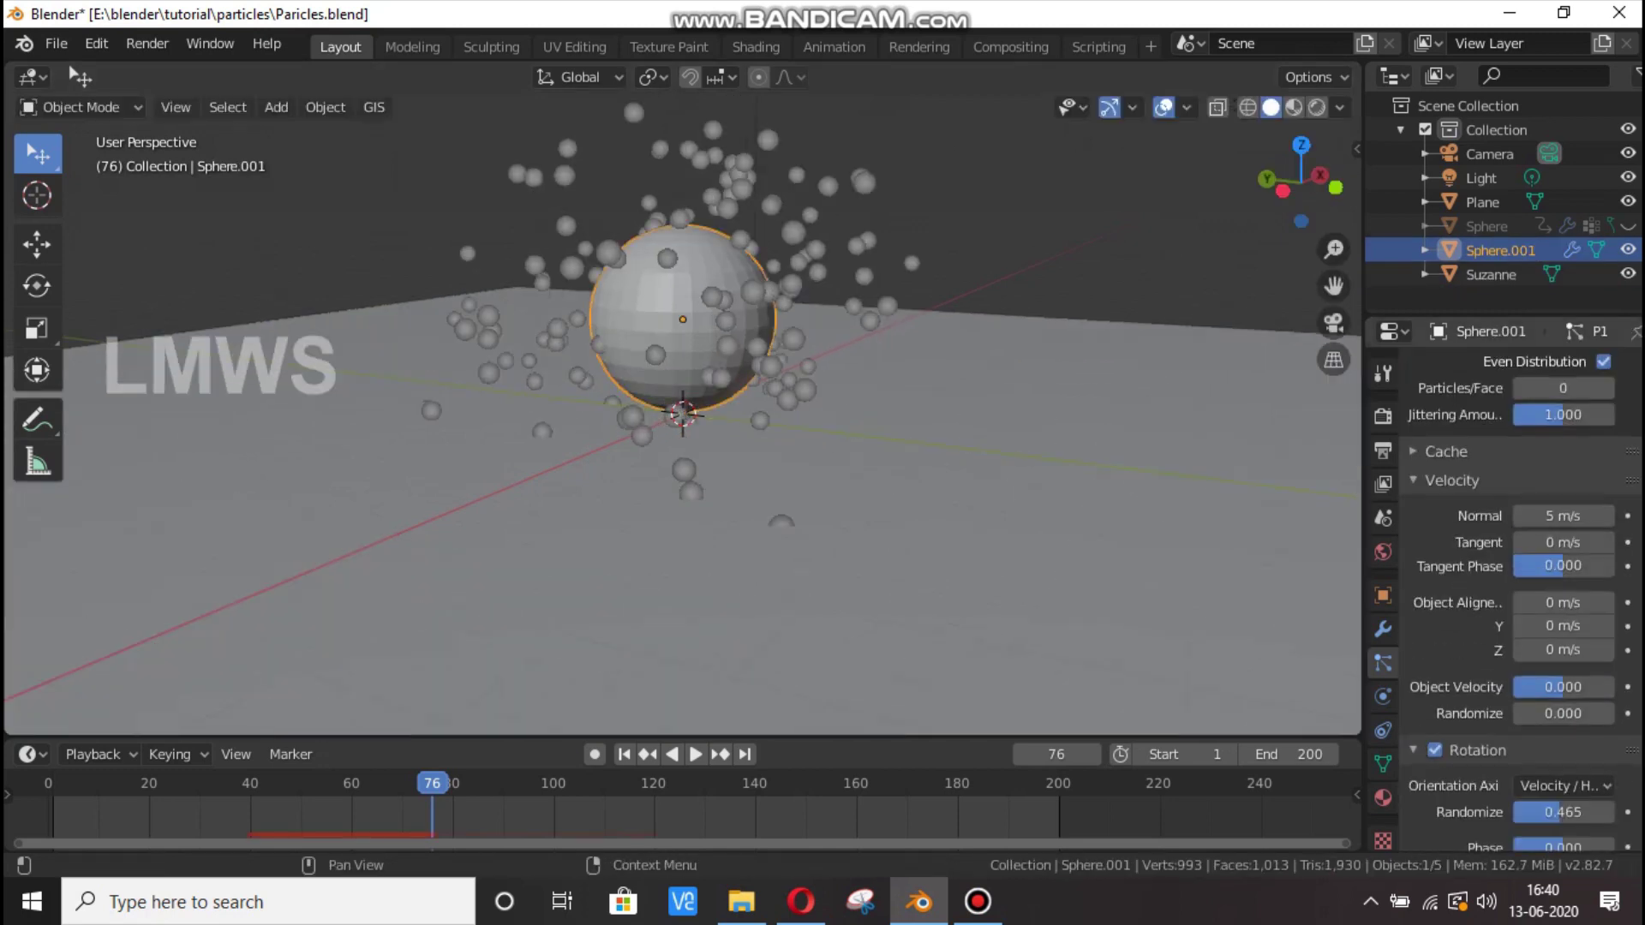
{"action": "scroll", "coordinate": [1516, 600], "scroll_direction": "down", "scroll_amount": 7}
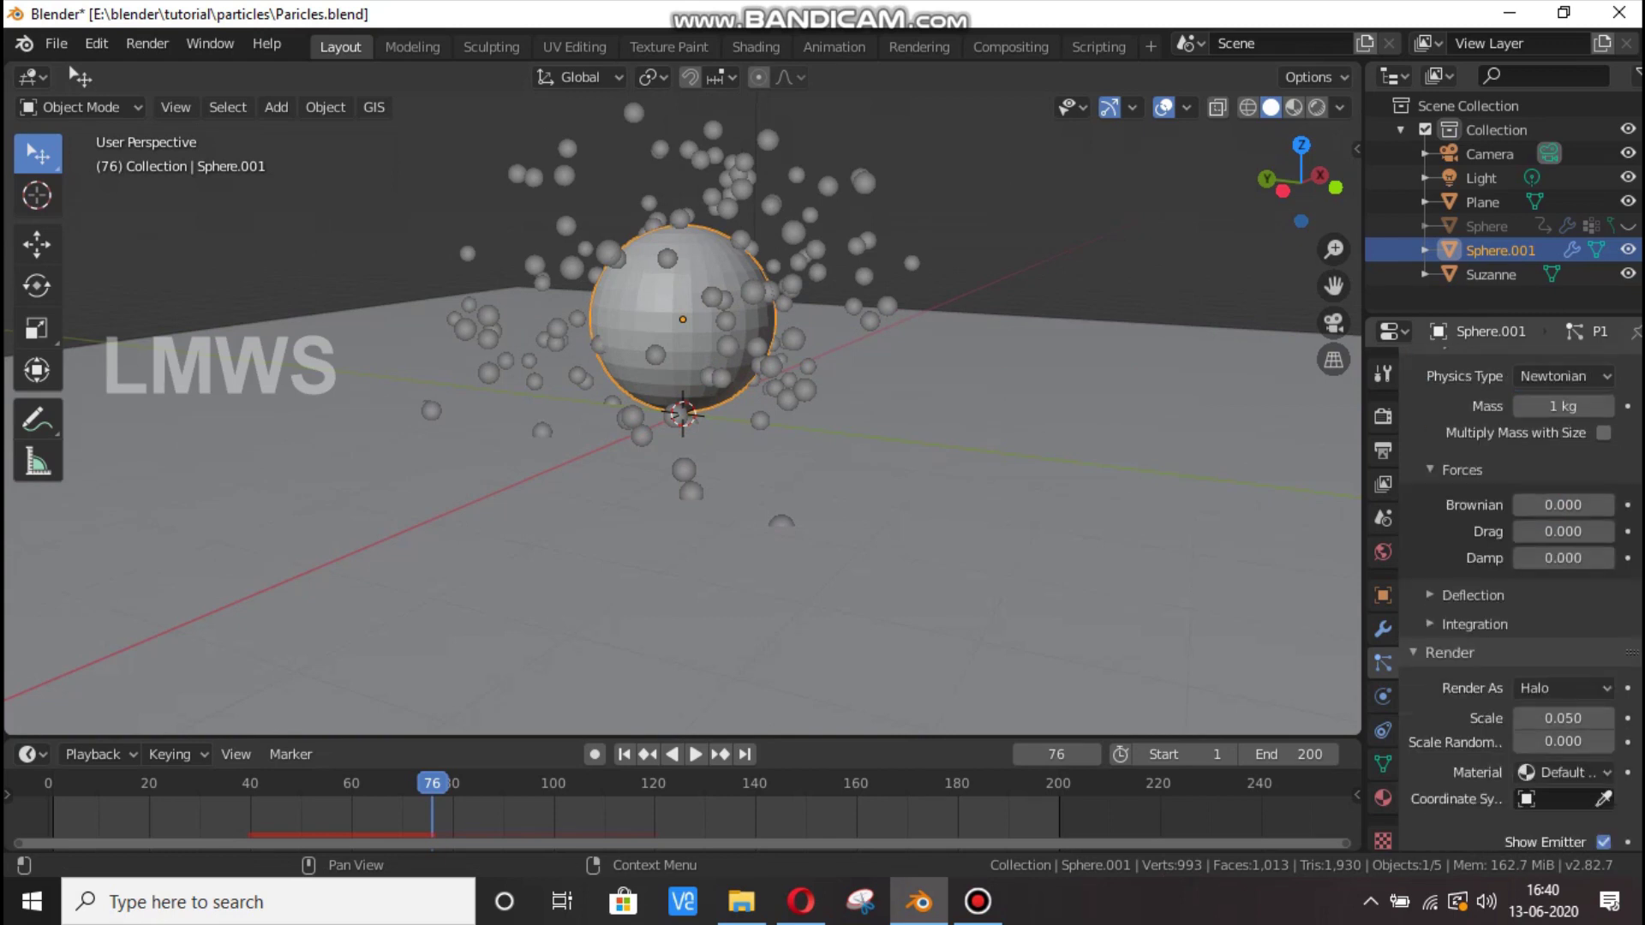
{"action": "left_click", "coordinate": [1563, 688]}
{"action": "left_click", "coordinate": [1474, 554]}
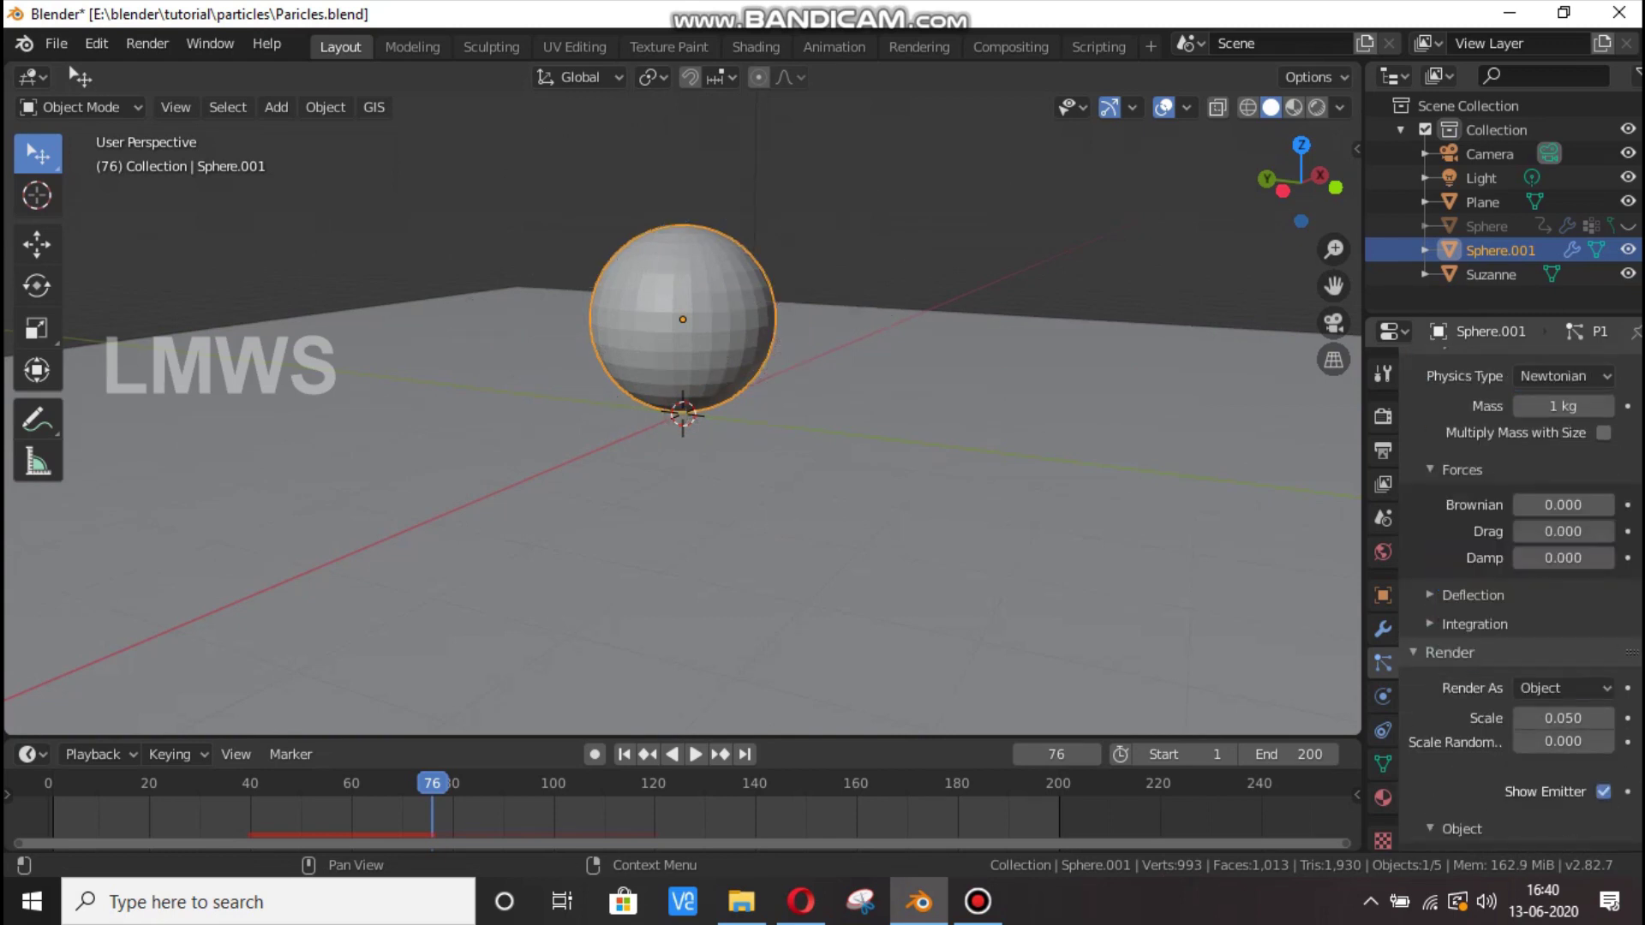
{"action": "scroll", "coordinate": [1473, 554], "scroll_direction": "down", "scroll_amount": 5}
{"action": "left_click", "coordinate": [1568, 671]}
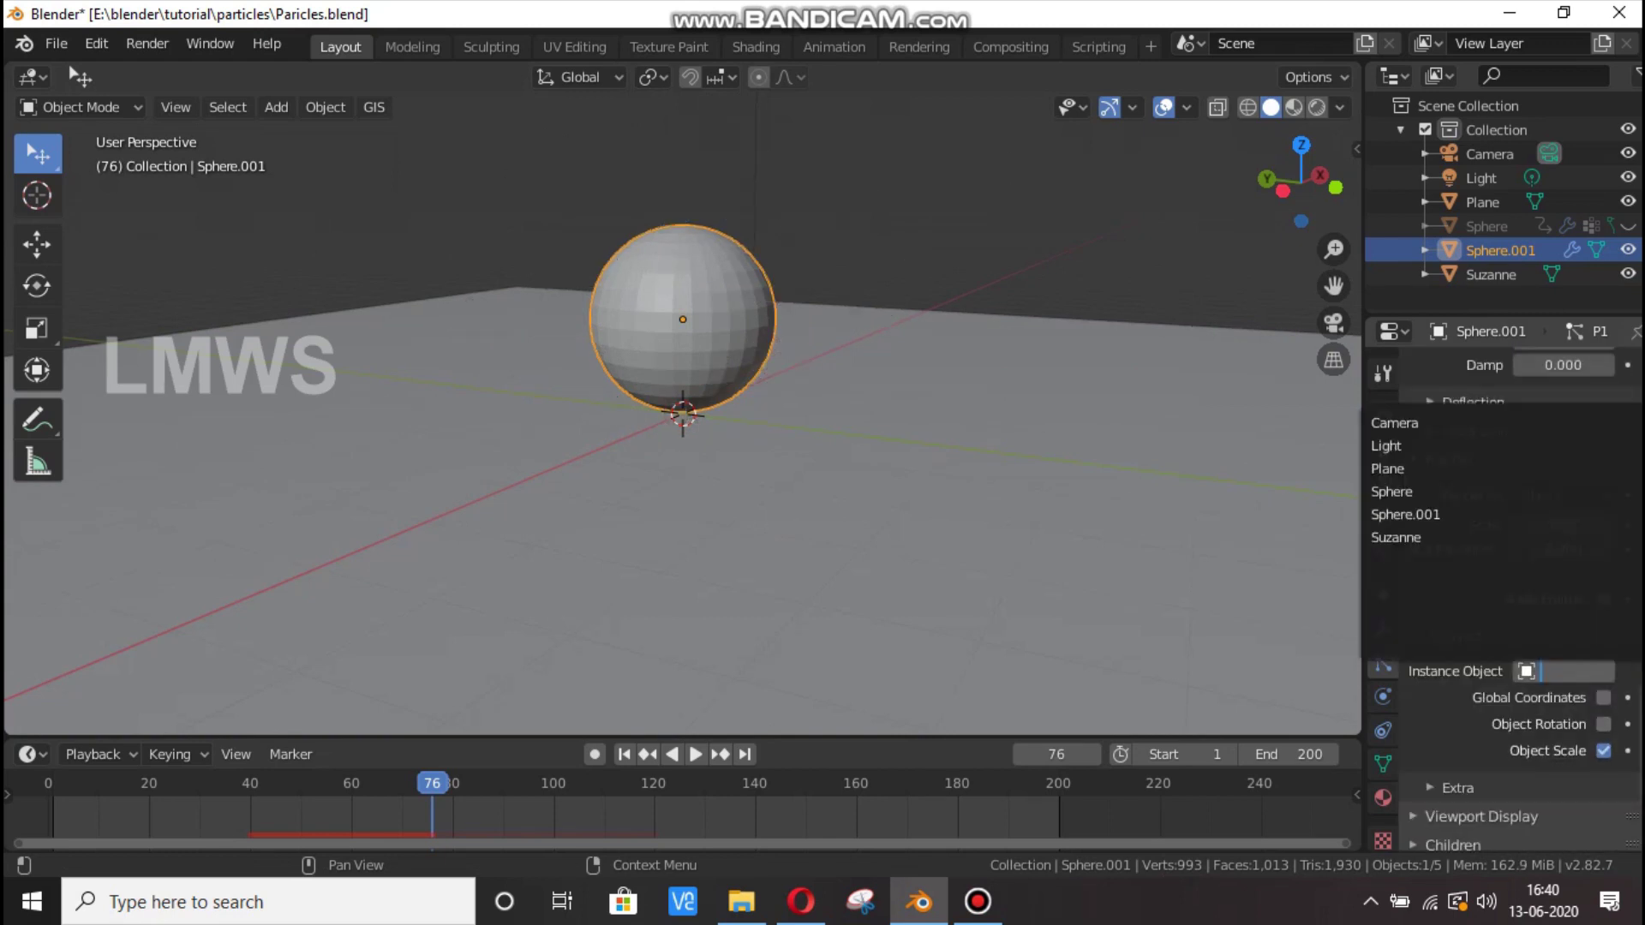
{"action": "left_click", "coordinate": [1395, 537]}
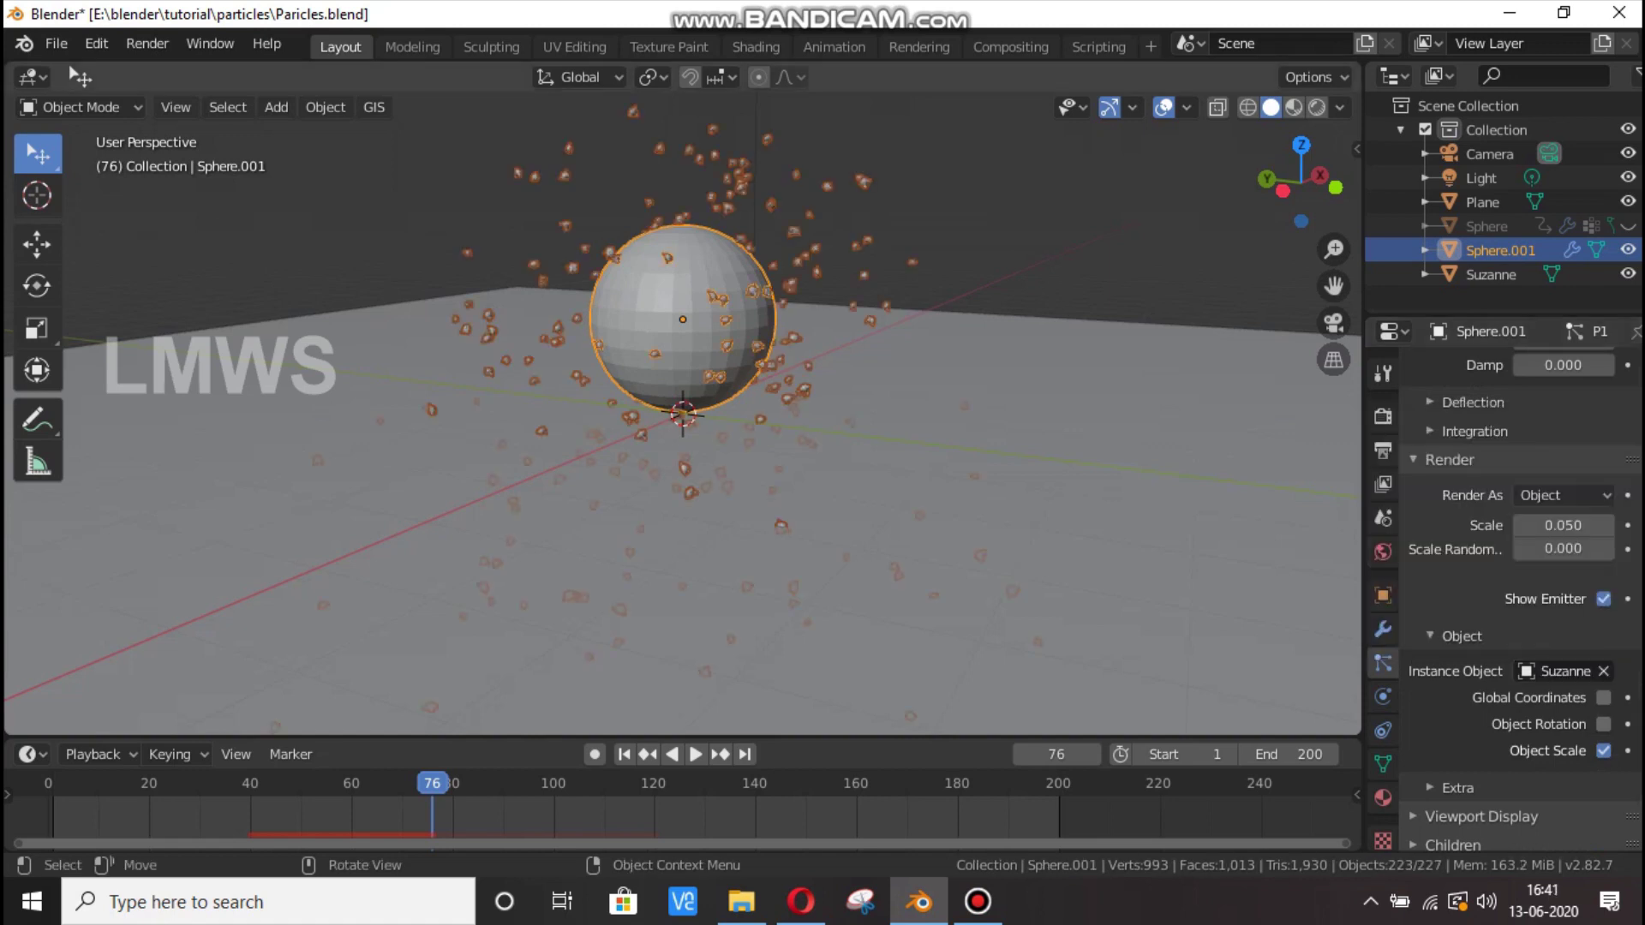
Play the animation and inspect the monkey-shaped particles around the sphere up close.
{"action": "scroll", "coordinate": [683, 411], "scroll_direction": "up", "scroll_amount": 5}
{"action": "key", "text": "space"}
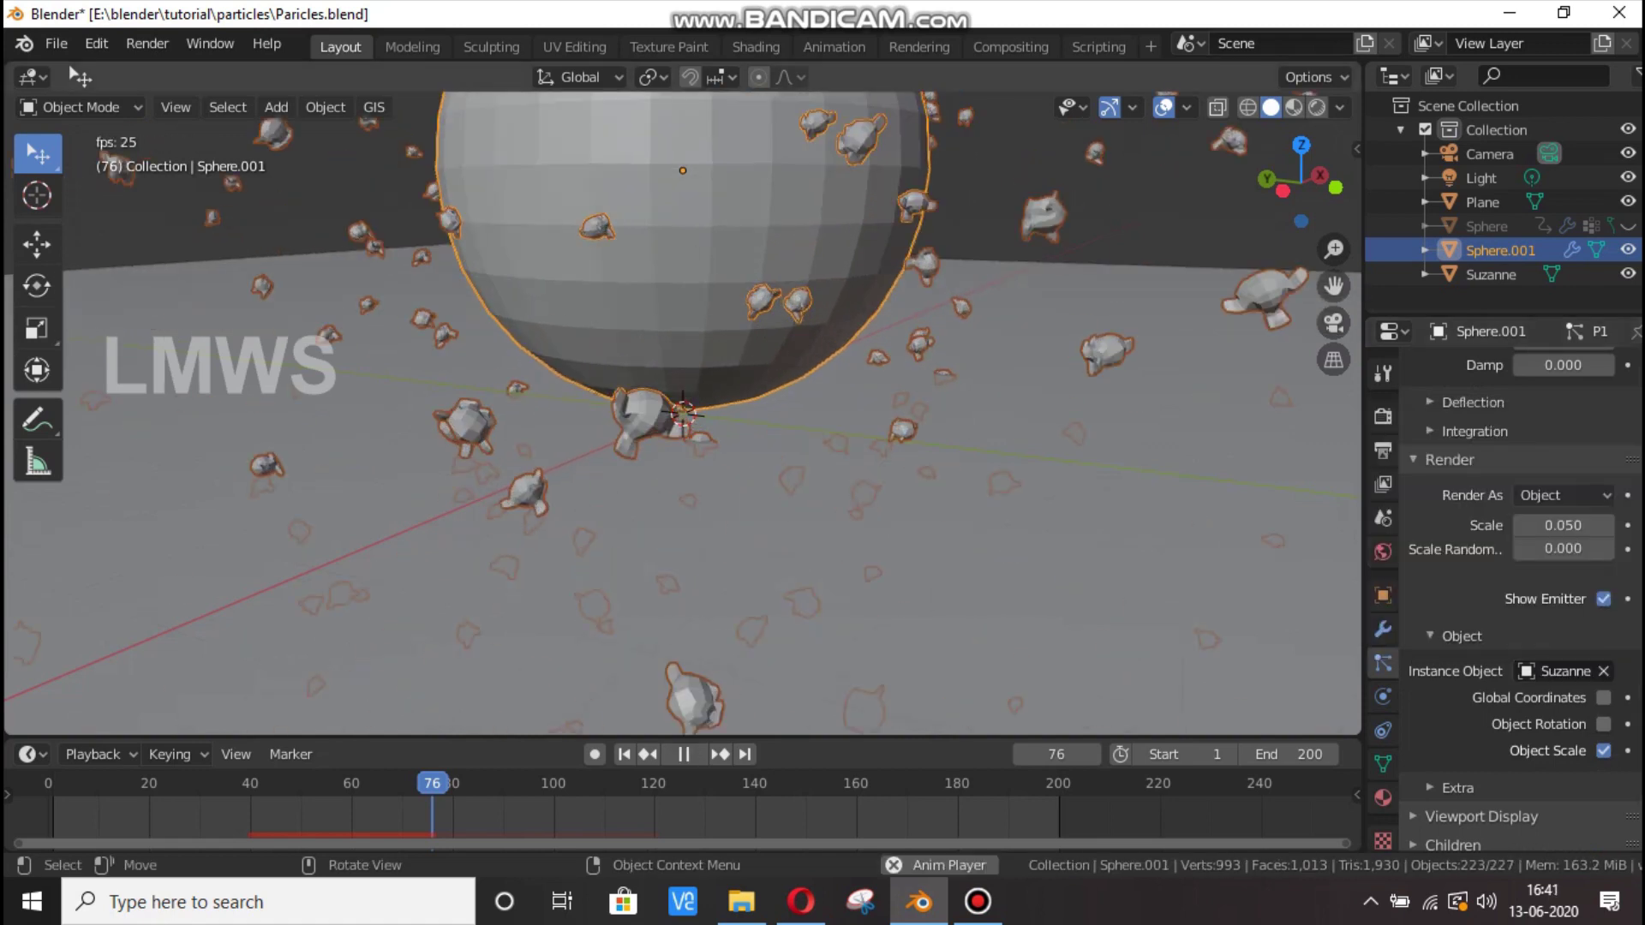
{"action": "scroll", "coordinate": [683, 412], "scroll_direction": "down", "scroll_amount": 5}
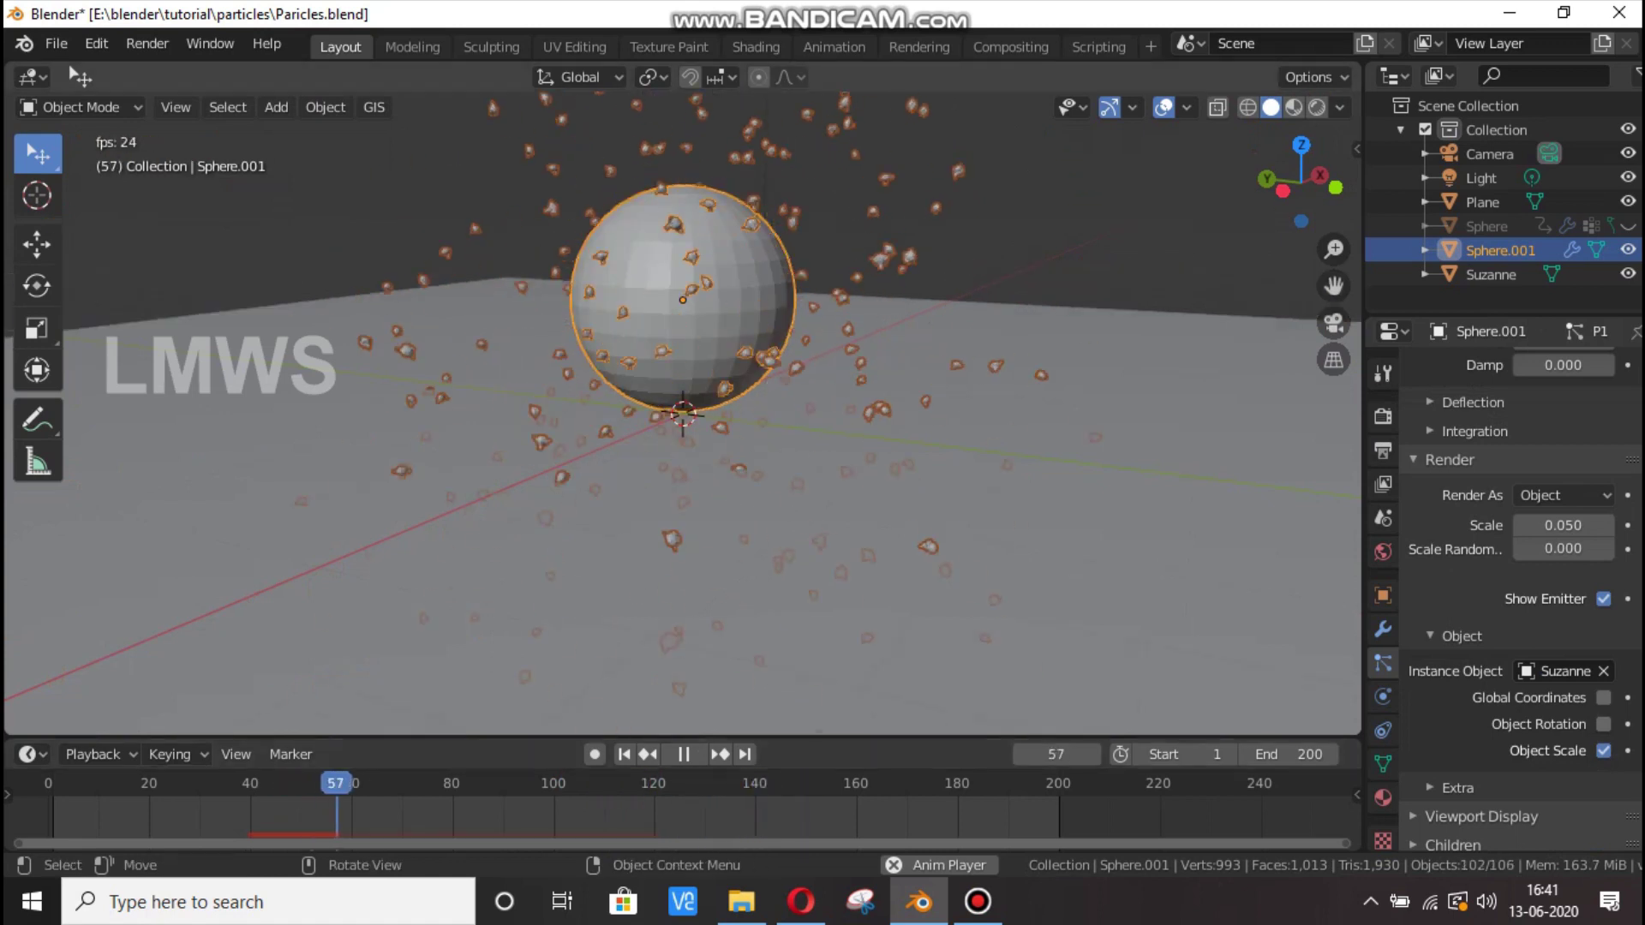
{"action": "scroll", "coordinate": [683, 414], "scroll_direction": "up", "scroll_amount": 4}
{"action": "key", "text": "space"}
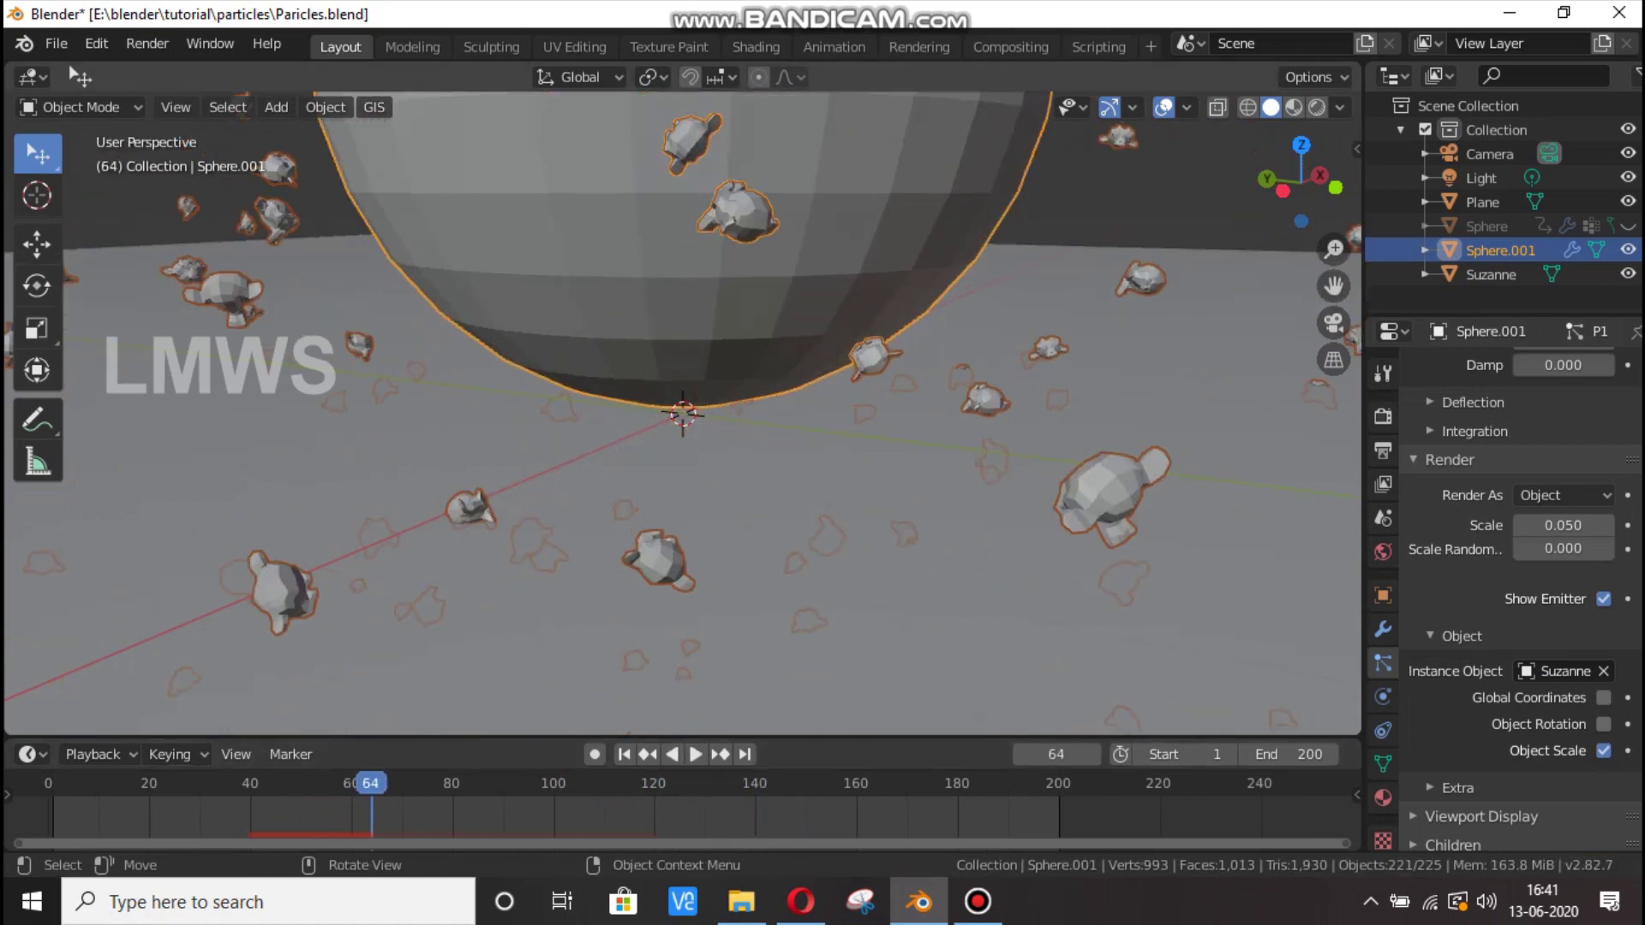
{"action": "scroll", "coordinate": [683, 414], "scroll_direction": "down", "scroll_amount": 4}
{"action": "key", "text": "shift"}
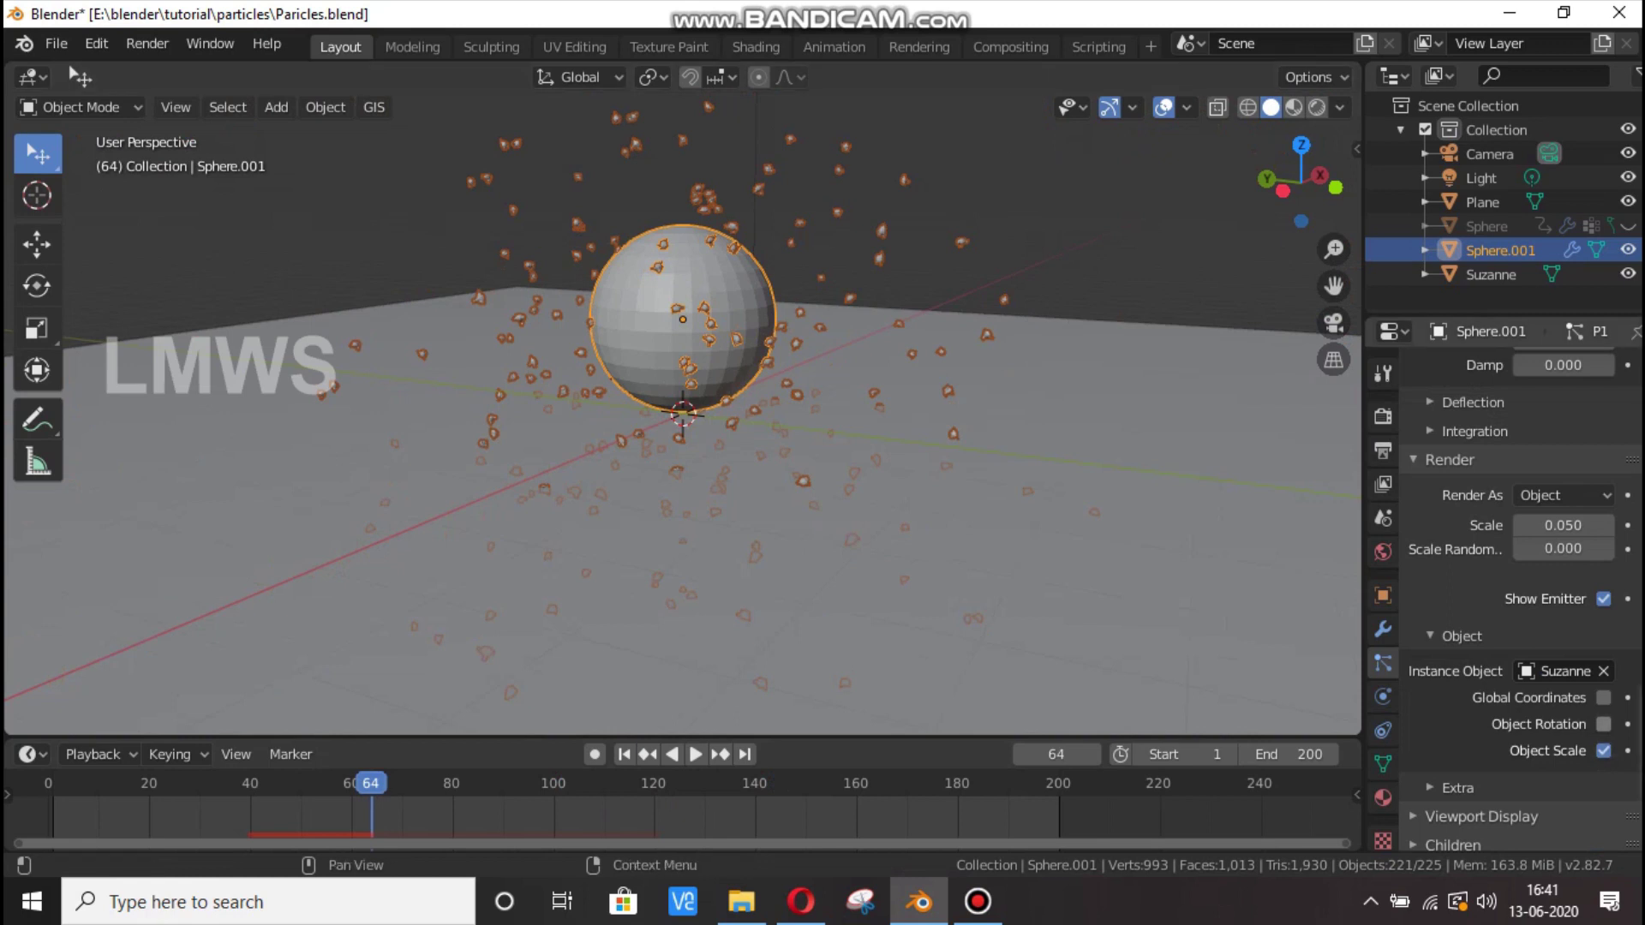
Enable Object Rotation and Global Coordinates for the instanced object and replay the animation to check the particle positions.
{"action": "left_click", "coordinate": [1602, 724]}
{"action": "left_click", "coordinate": [1603, 697]}
{"action": "key", "text": "space"}
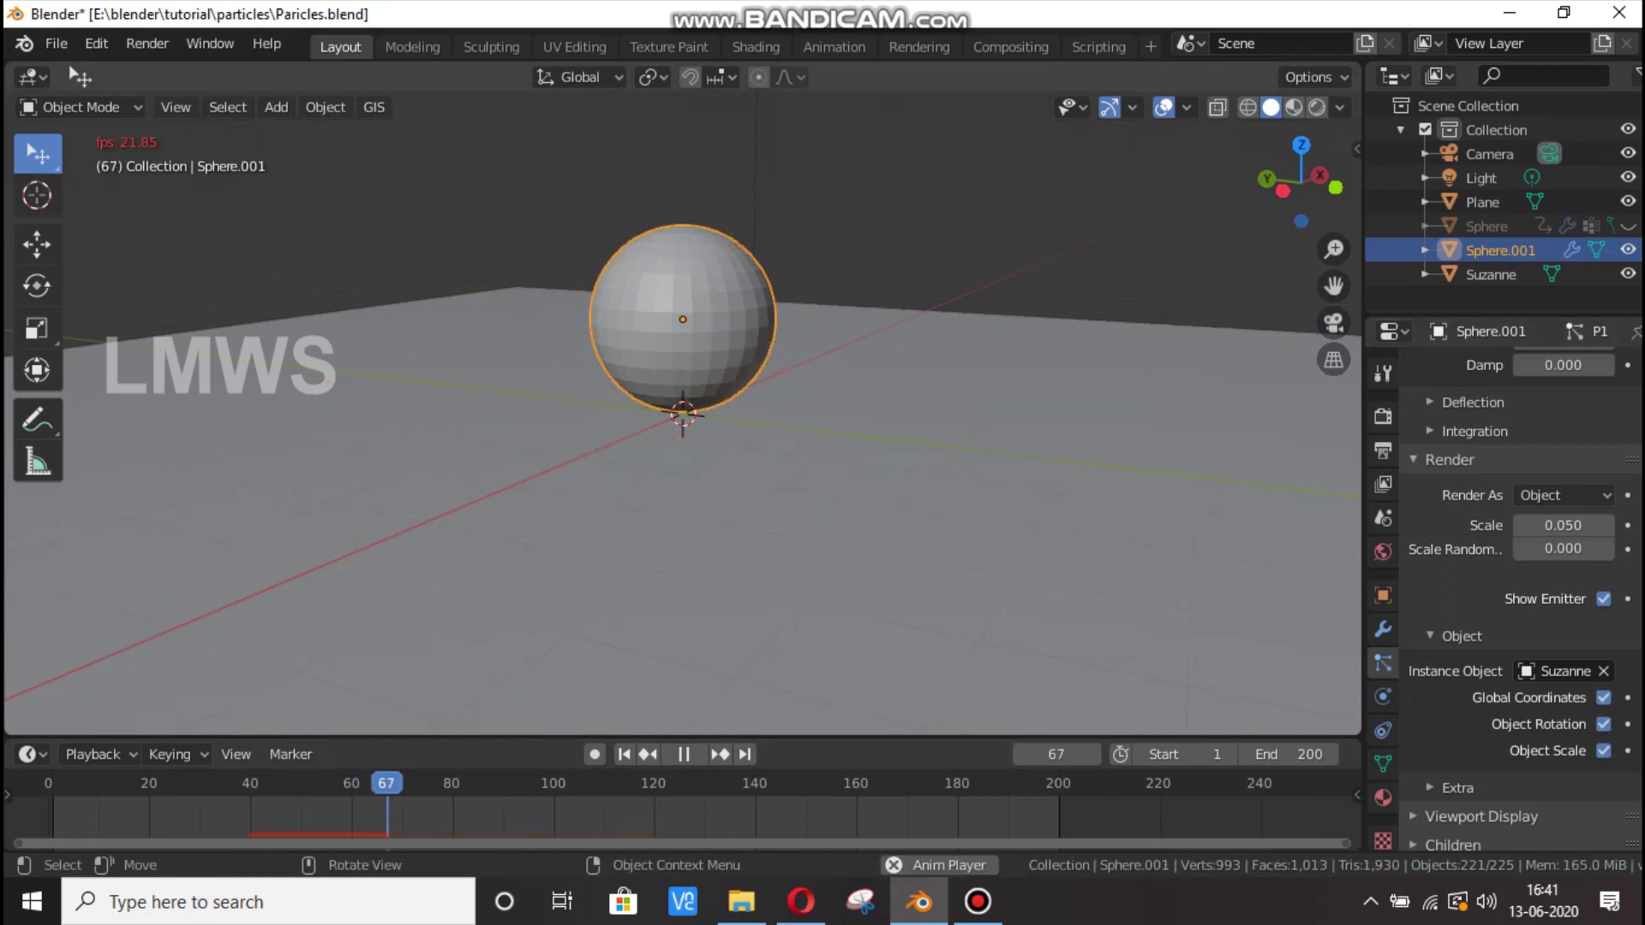
{"action": "left_click", "coordinate": [225, 783]}
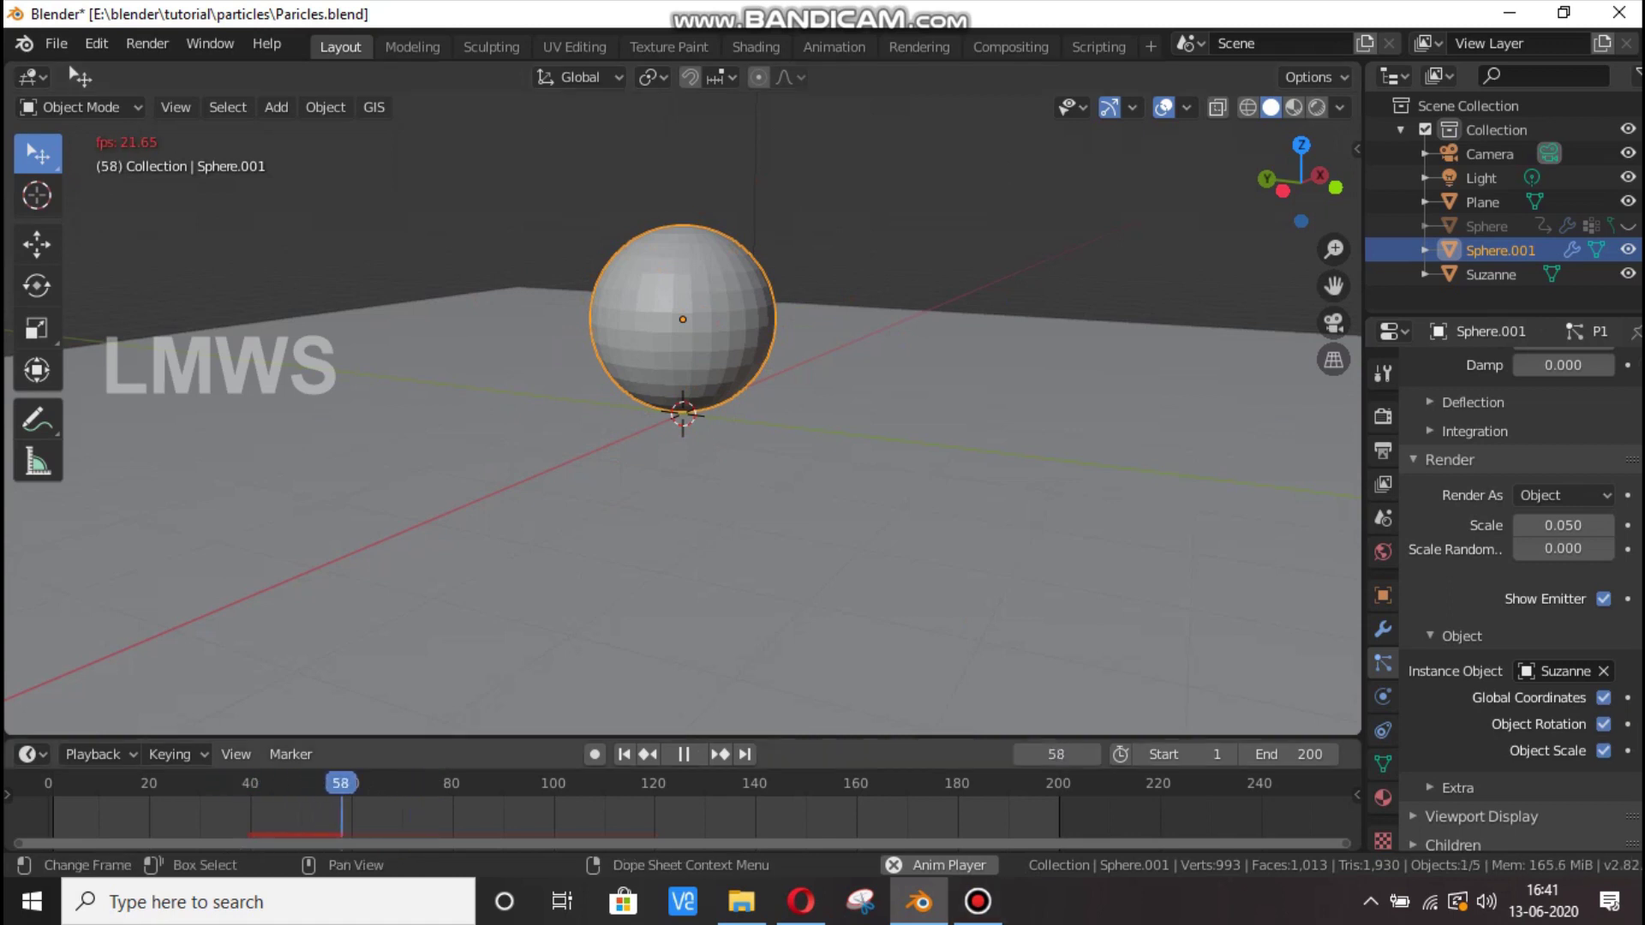
{"action": "key", "text": "shift+Right"}
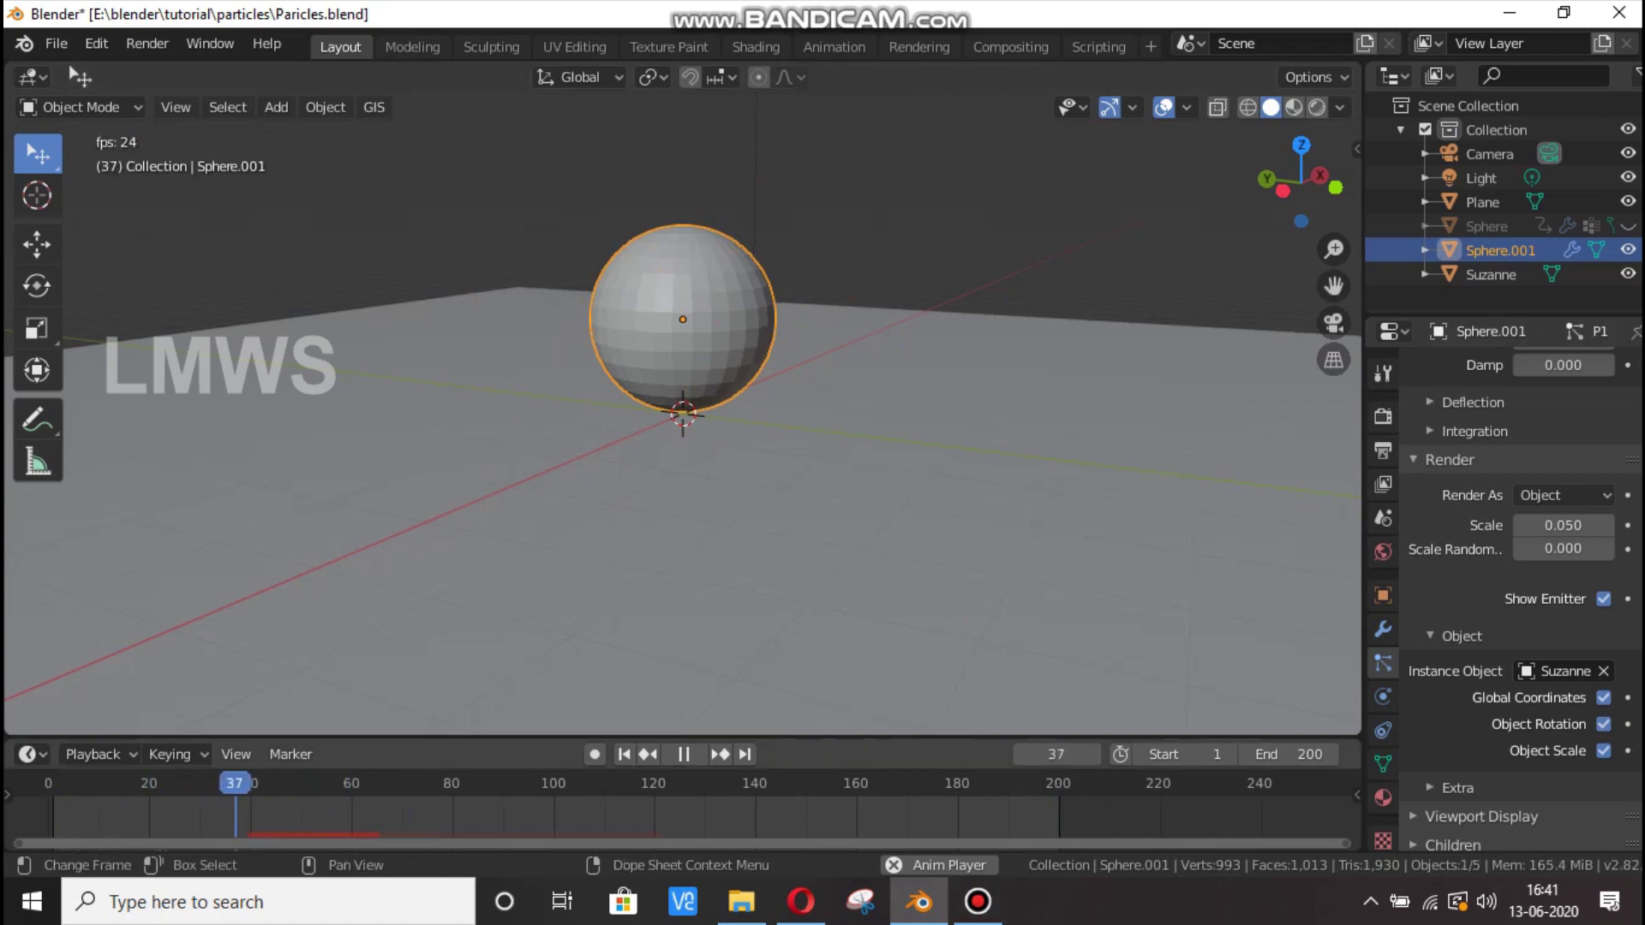
{"action": "key", "text": "space"}
{"action": "scroll", "coordinate": [683, 411], "scroll_direction": "down", "scroll_amount": 6}
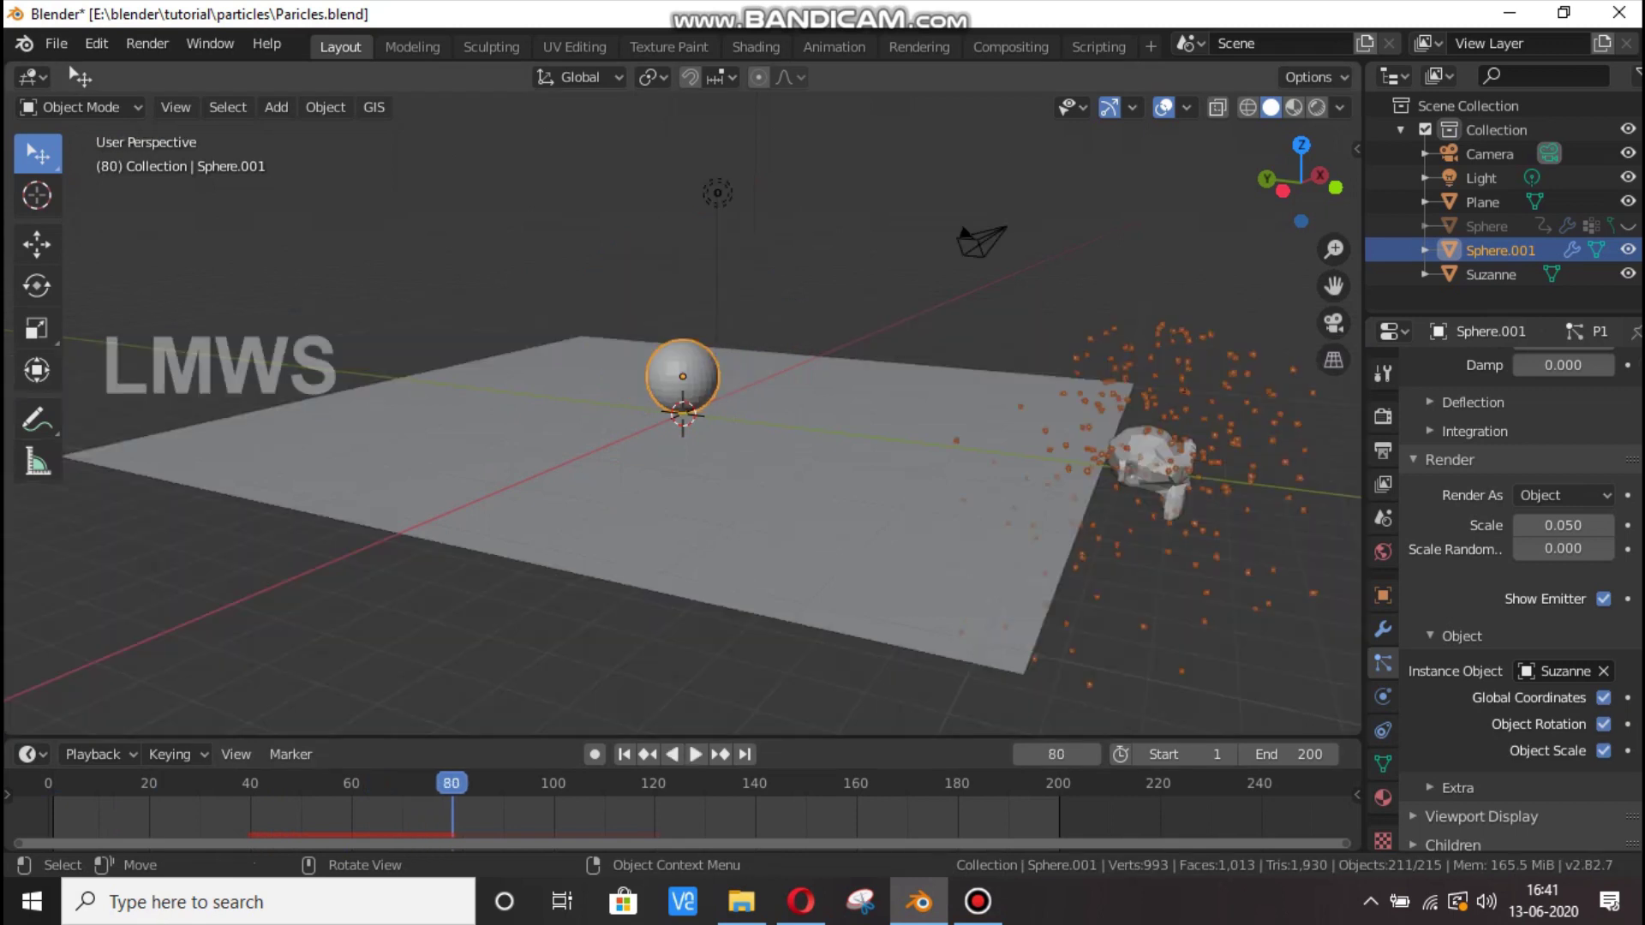
{"action": "scroll", "coordinate": [682, 411], "scroll_direction": "up", "scroll_amount": 1}
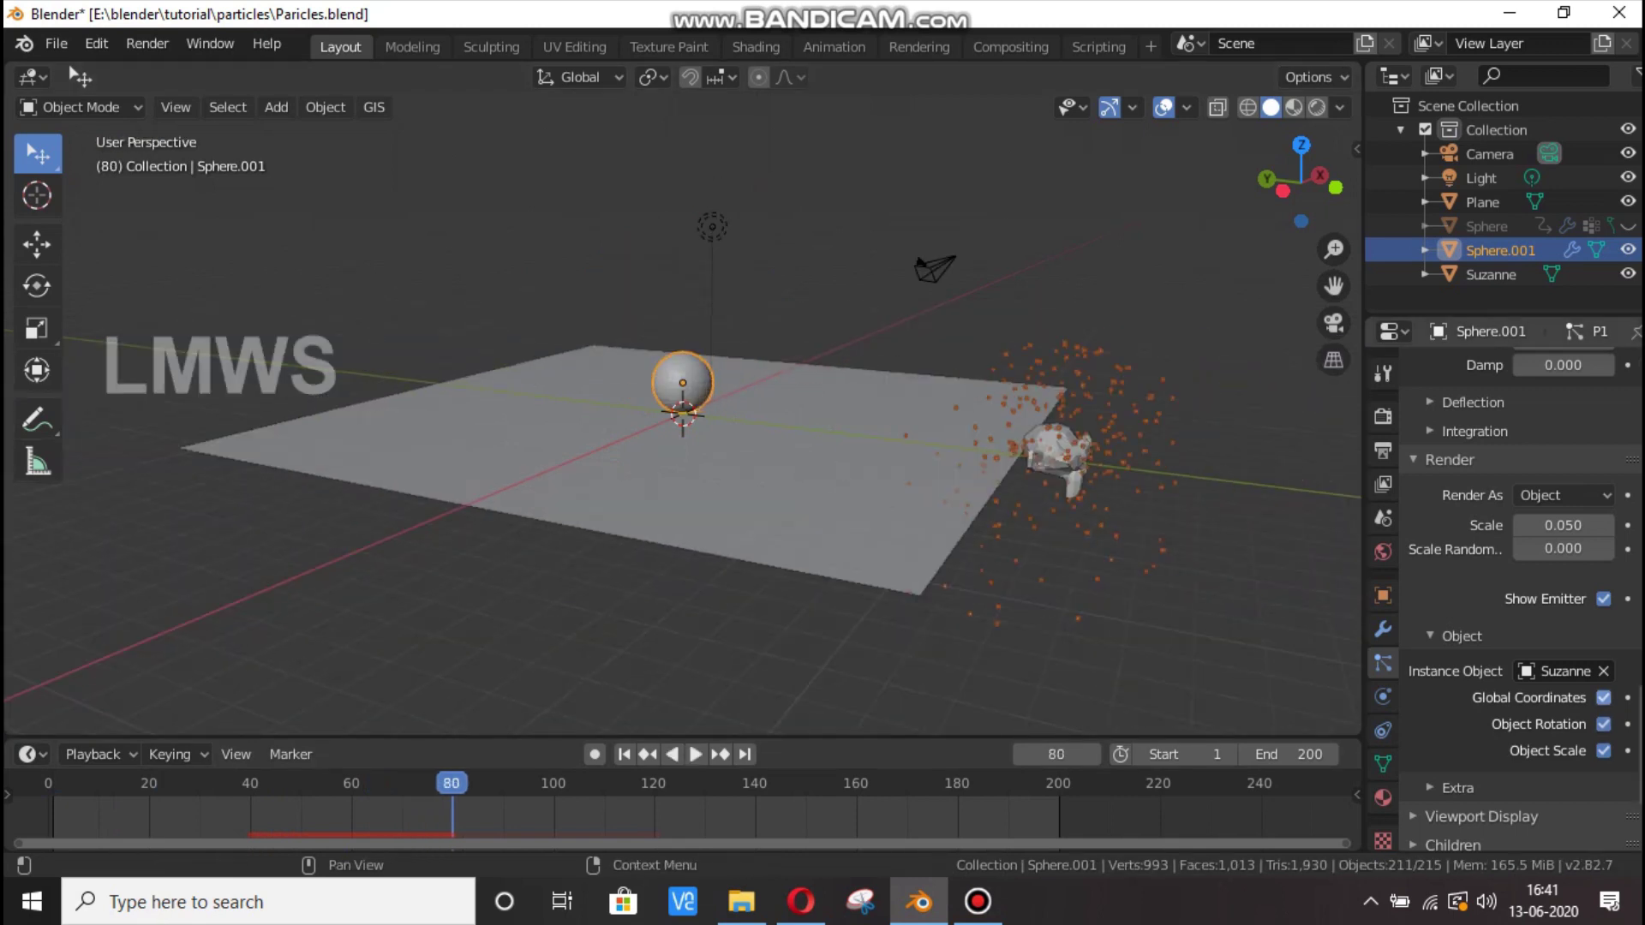
Disable Global Coordinates for the instanced object and replay the animation to examine the emitted monkeys.
{"action": "left_click", "coordinate": [1603, 697]}
{"action": "key", "text": "space"}
{"action": "scroll", "coordinate": [682, 416], "scroll_direction": "up", "scroll_amount": 6}
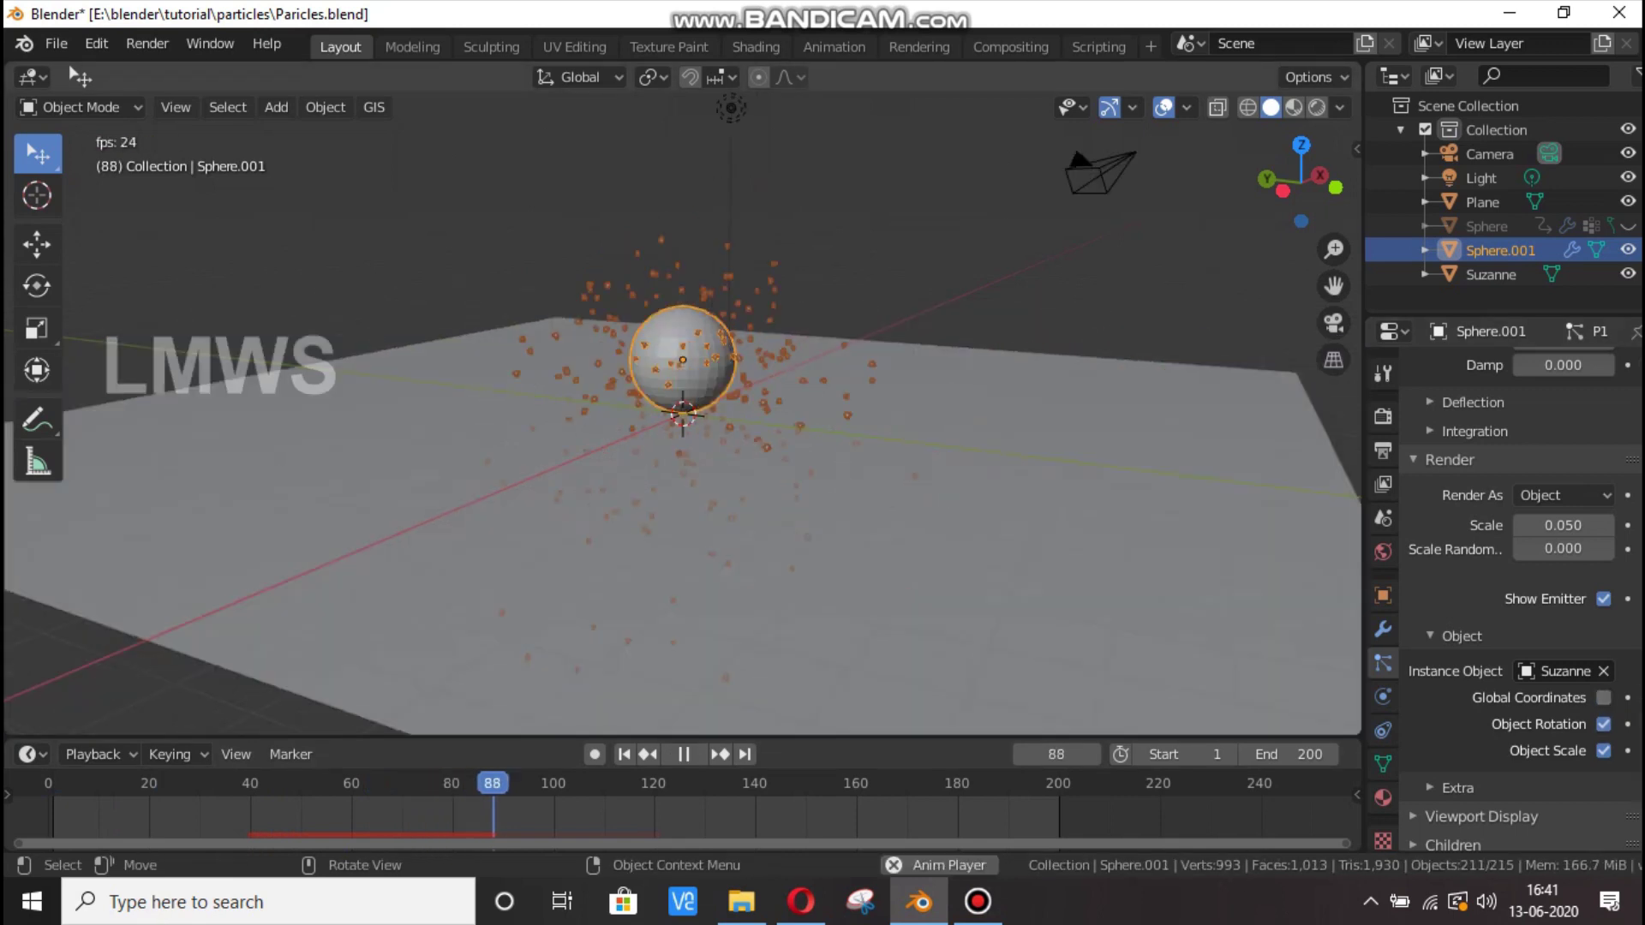
{"action": "scroll", "coordinate": [683, 415], "scroll_direction": "up", "scroll_amount": 1}
{"action": "key", "text": "space"}
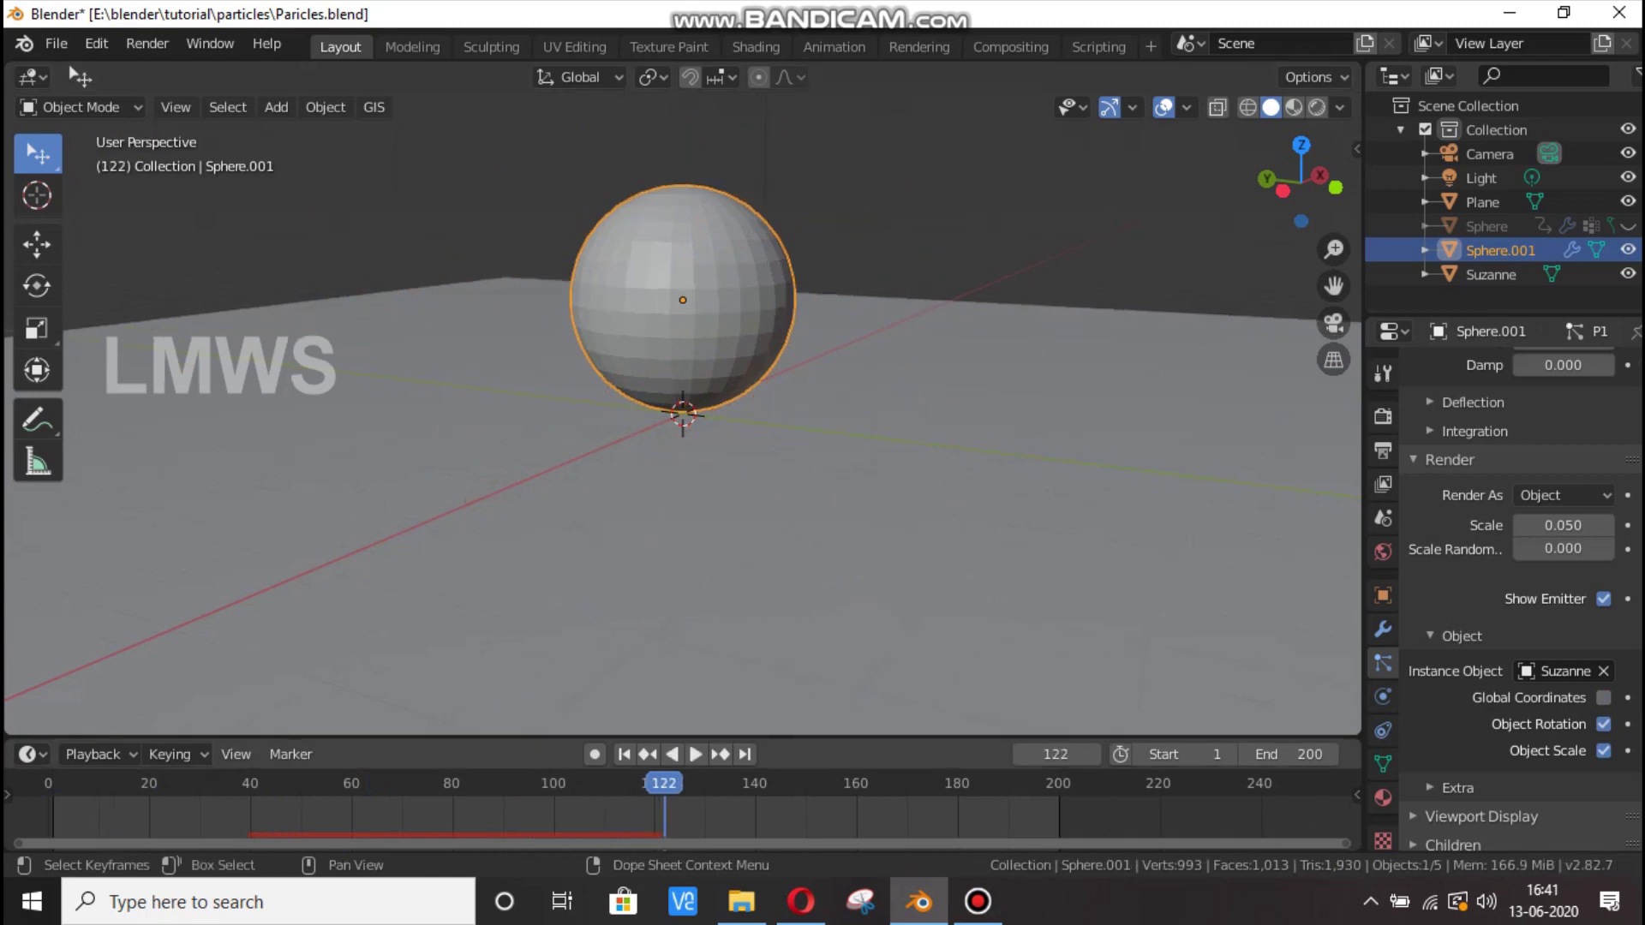
{"action": "left_click", "coordinate": [1054, 783]}
{"action": "key", "text": "space"}
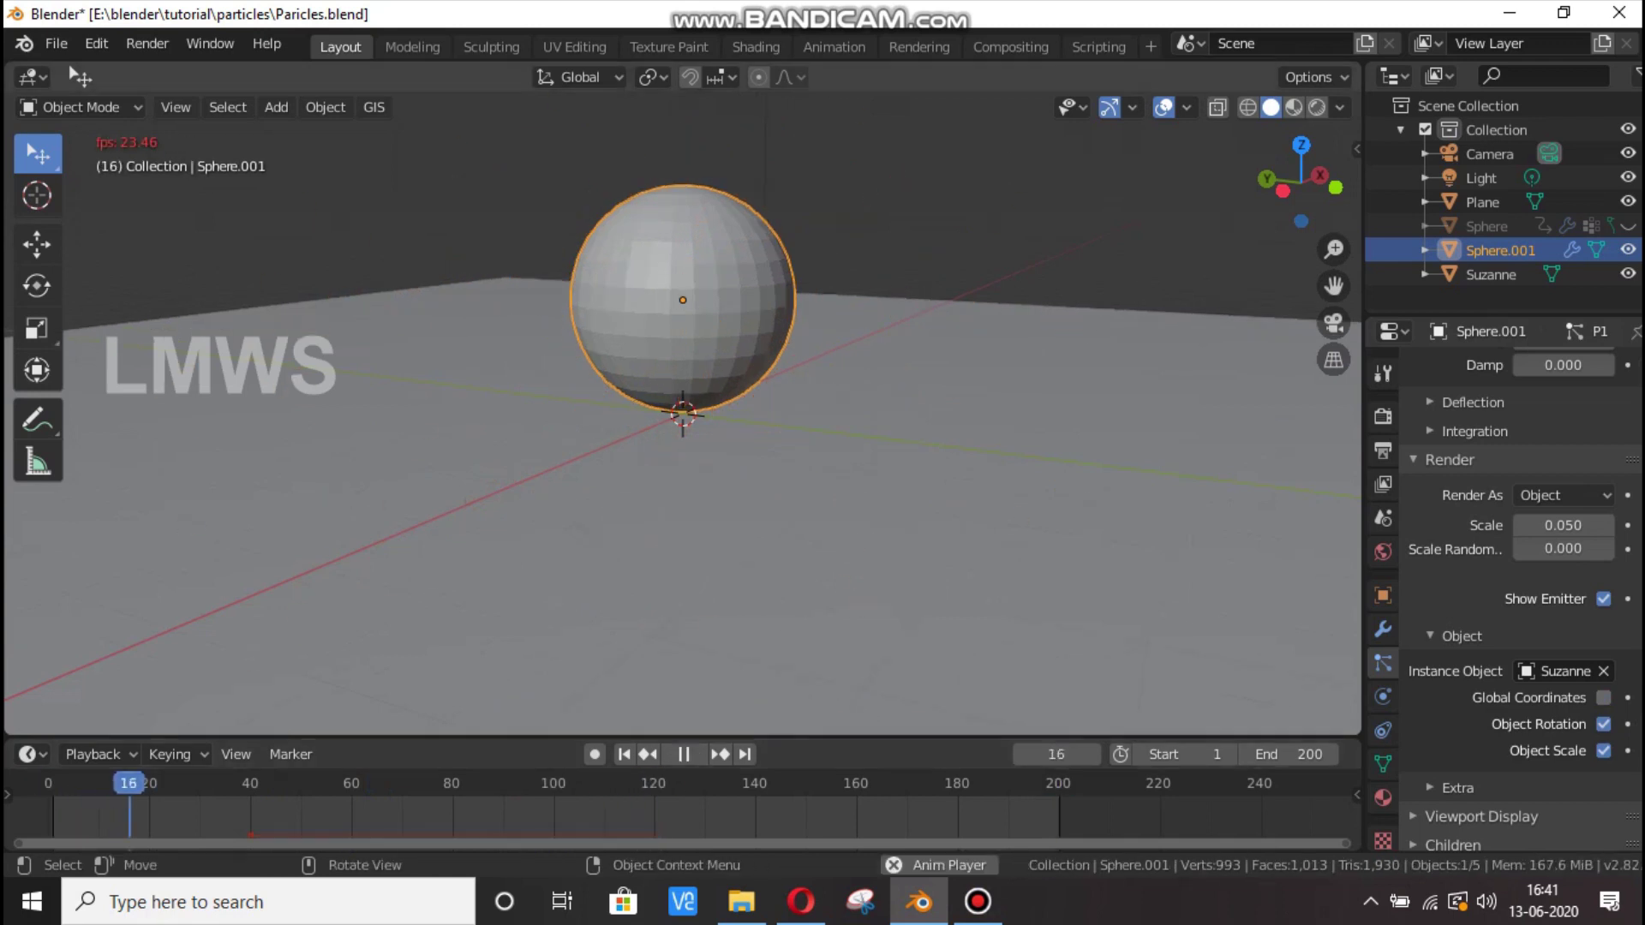
{"action": "scroll", "coordinate": [682, 415], "scroll_direction": "up", "scroll_amount": 8}
{"action": "key", "text": "space"}
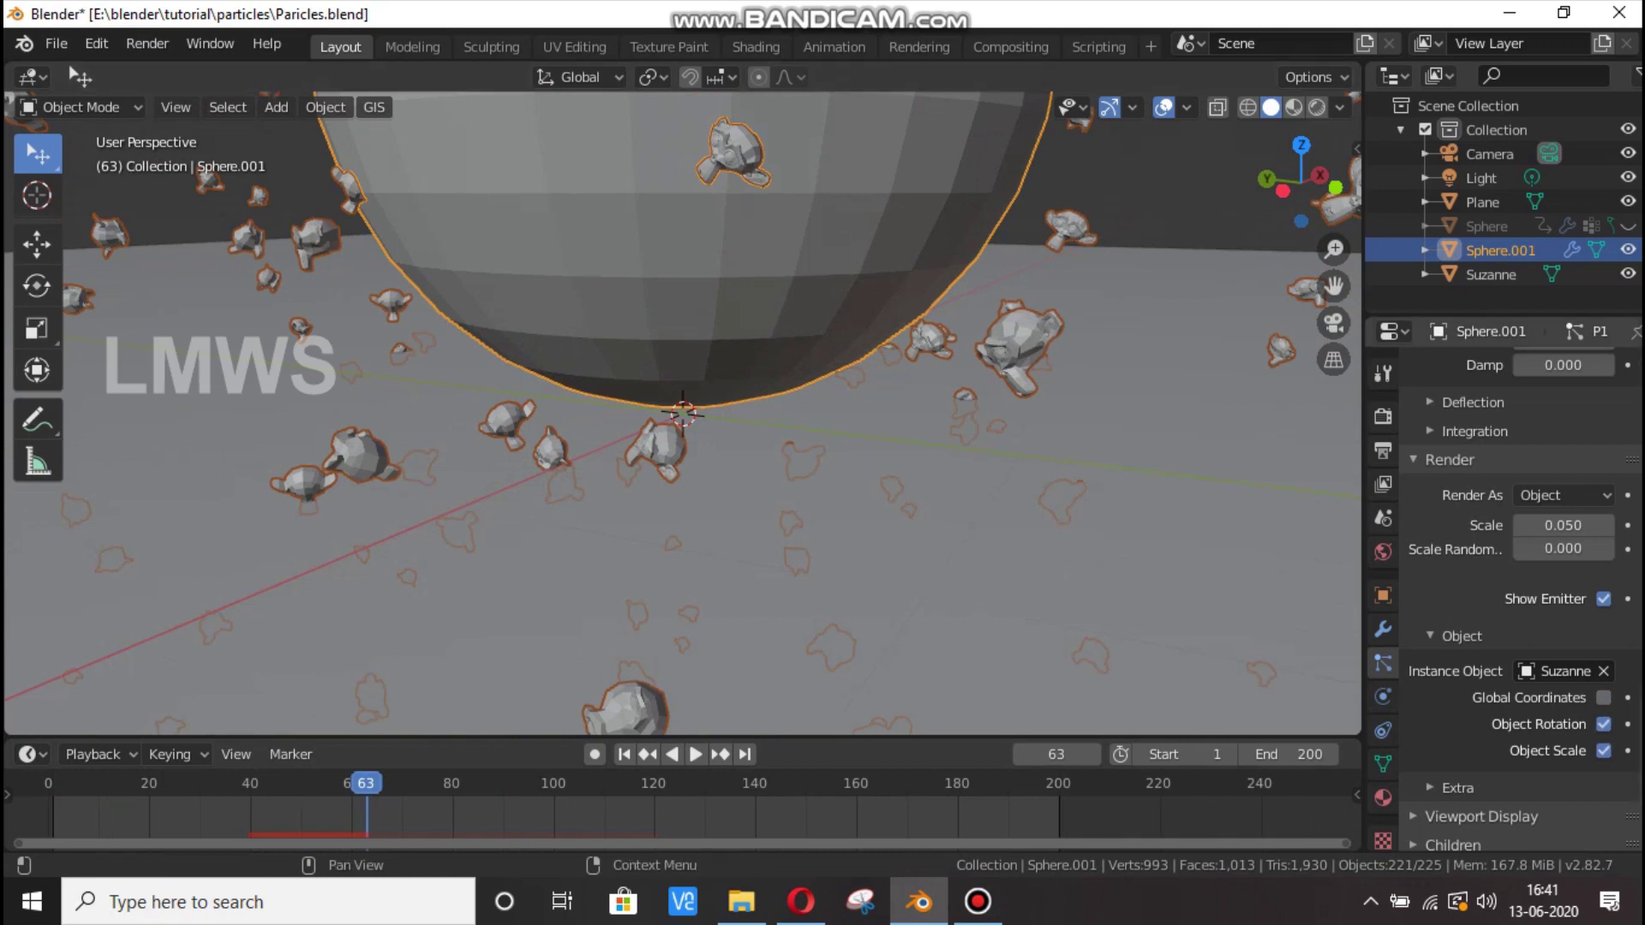
Set the particles' rotation Randomize to 0.593, Phase to 0.279 and Randomize Phase to 1.349, and enable Dynamic.
{"action": "scroll", "coordinate": [1519, 600], "scroll_direction": "up", "scroll_amount": 15}
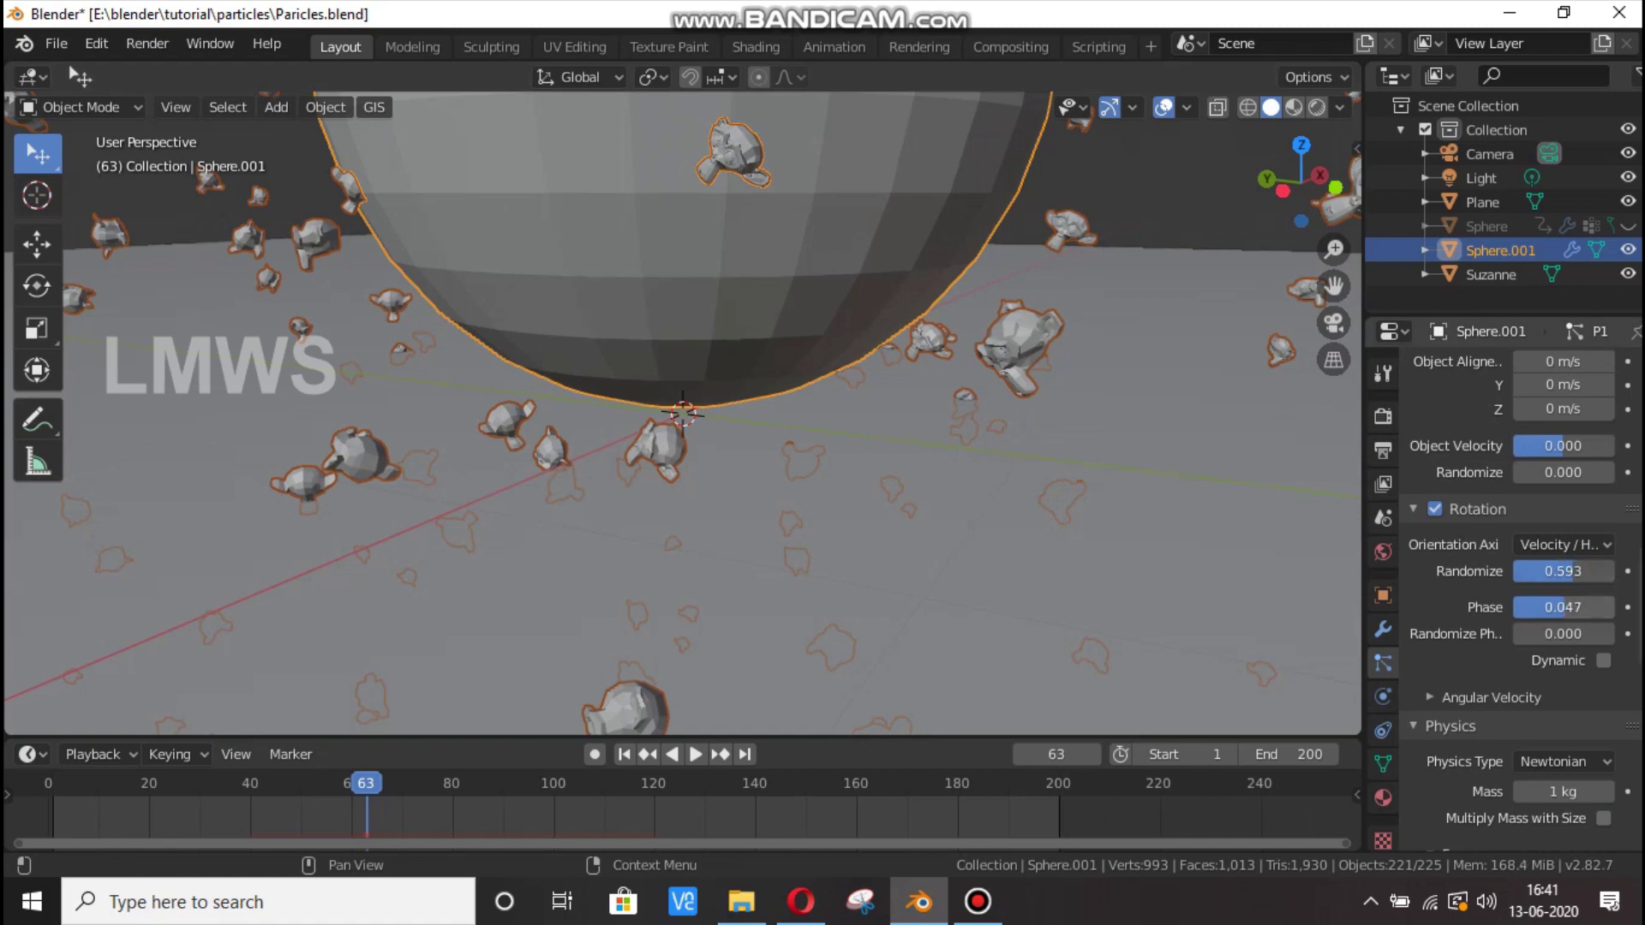
{"action": "left_click_drag", "start_coordinate": [1555, 634], "coordinate": [1570, 634]}
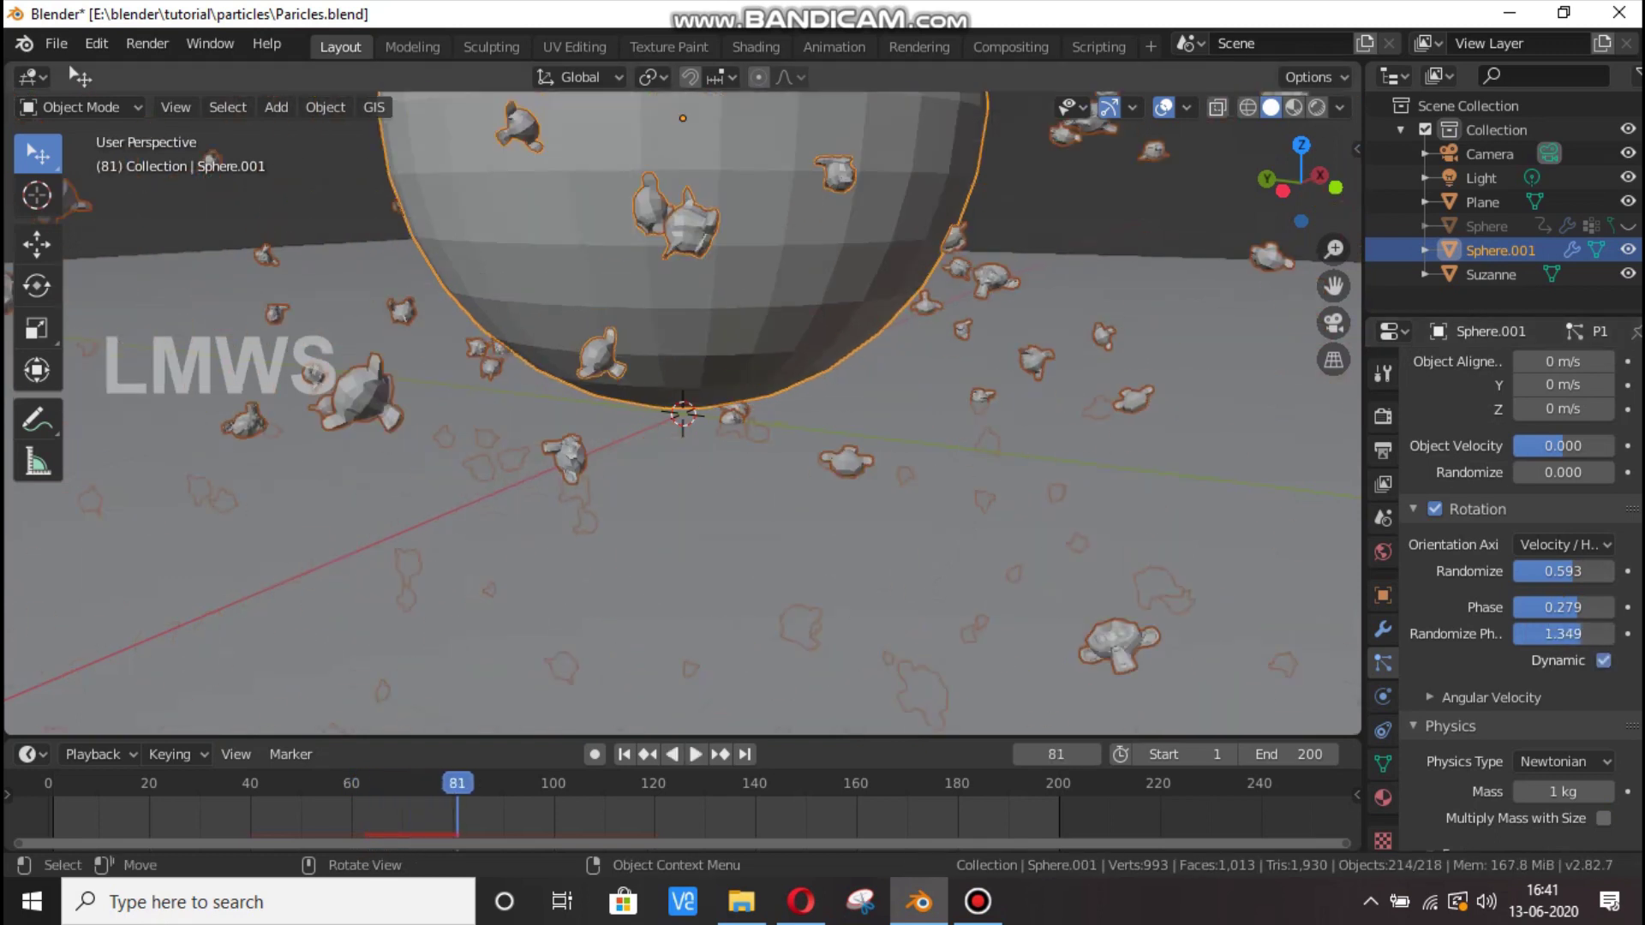
Change Render As for the P1 particles to Line and play the animation again from the start.
{"action": "scroll", "coordinate": [1521, 600], "scroll_direction": "down", "scroll_amount": 6}
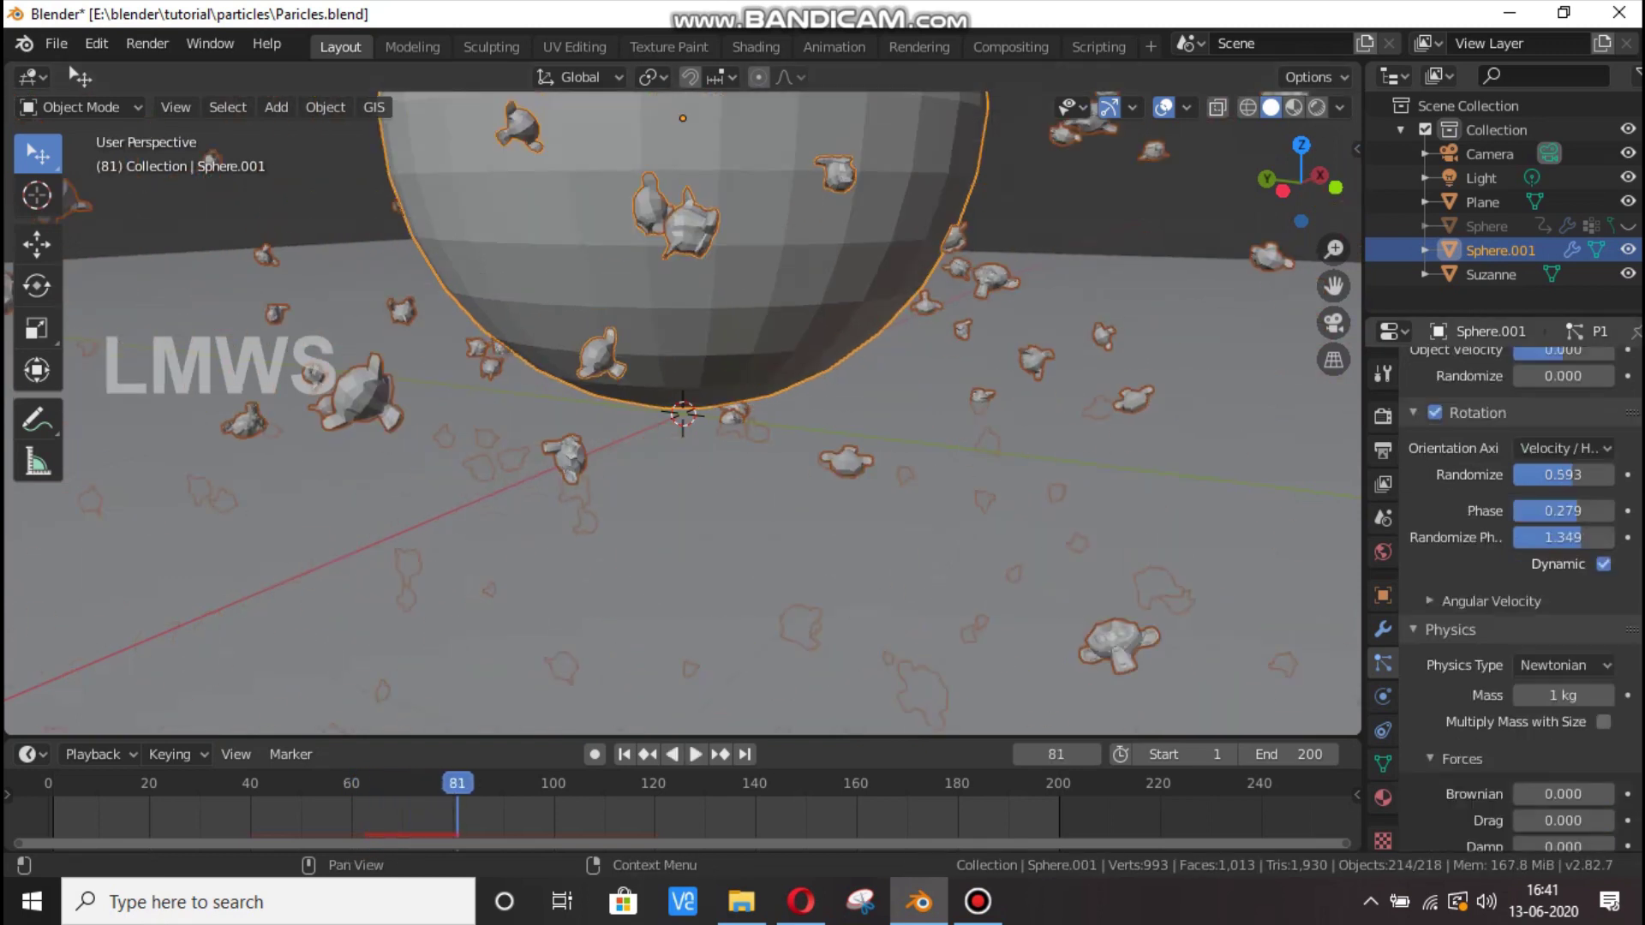
{"action": "scroll", "coordinate": [1520, 600], "scroll_direction": "down", "scroll_amount": 5}
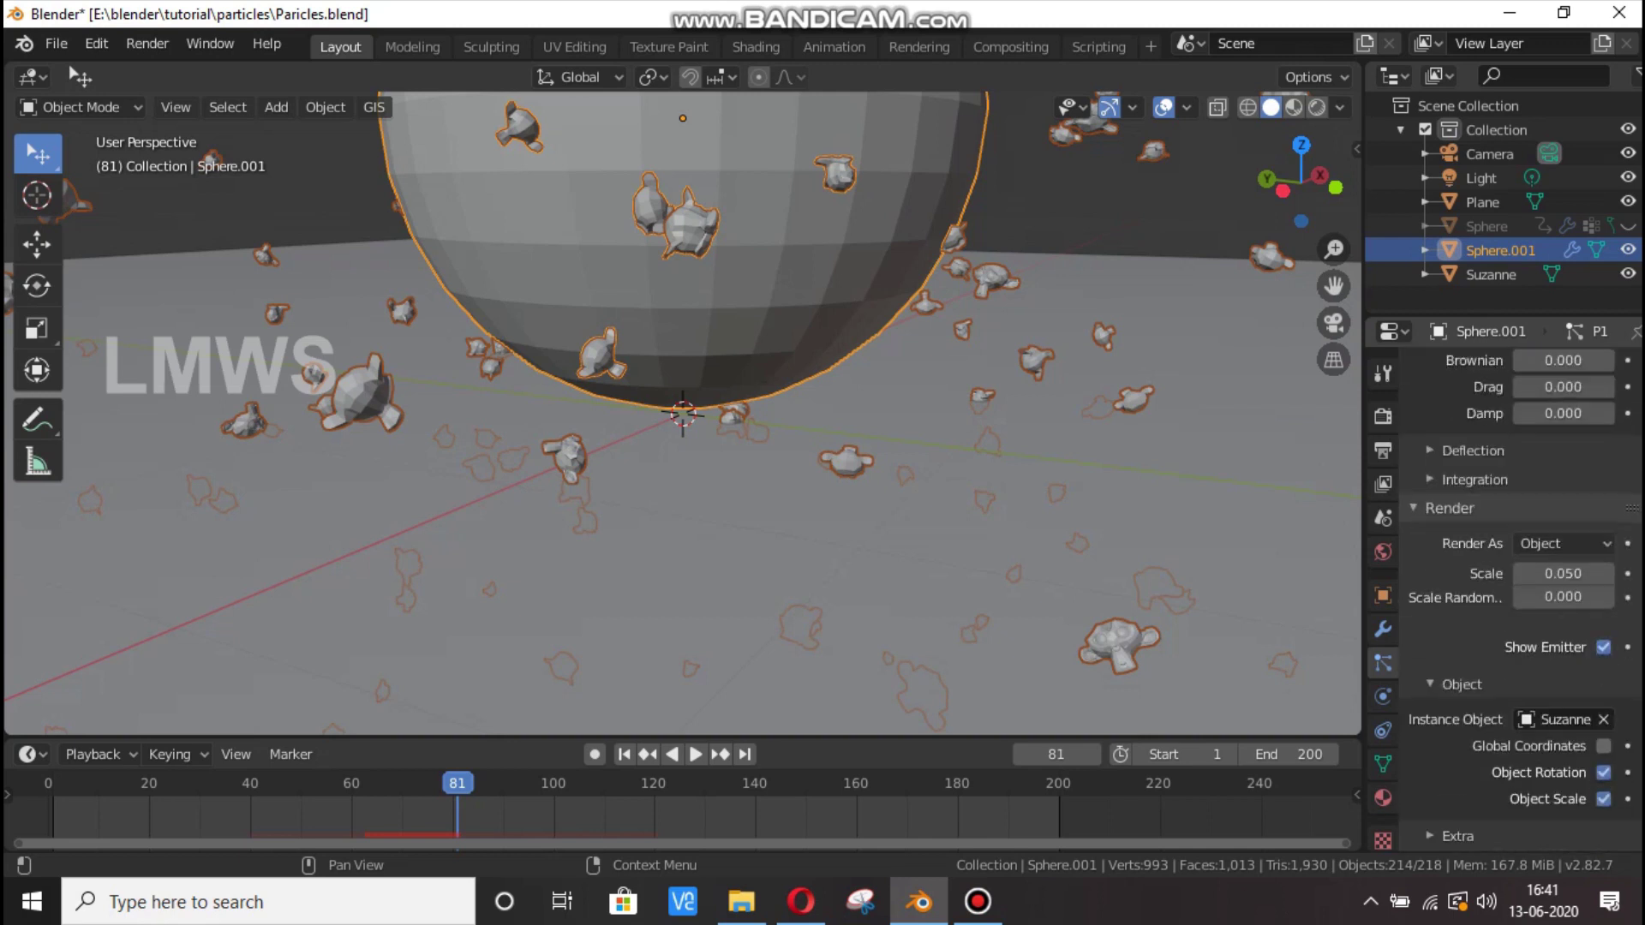
{"action": "left_click", "coordinate": [1559, 543]}
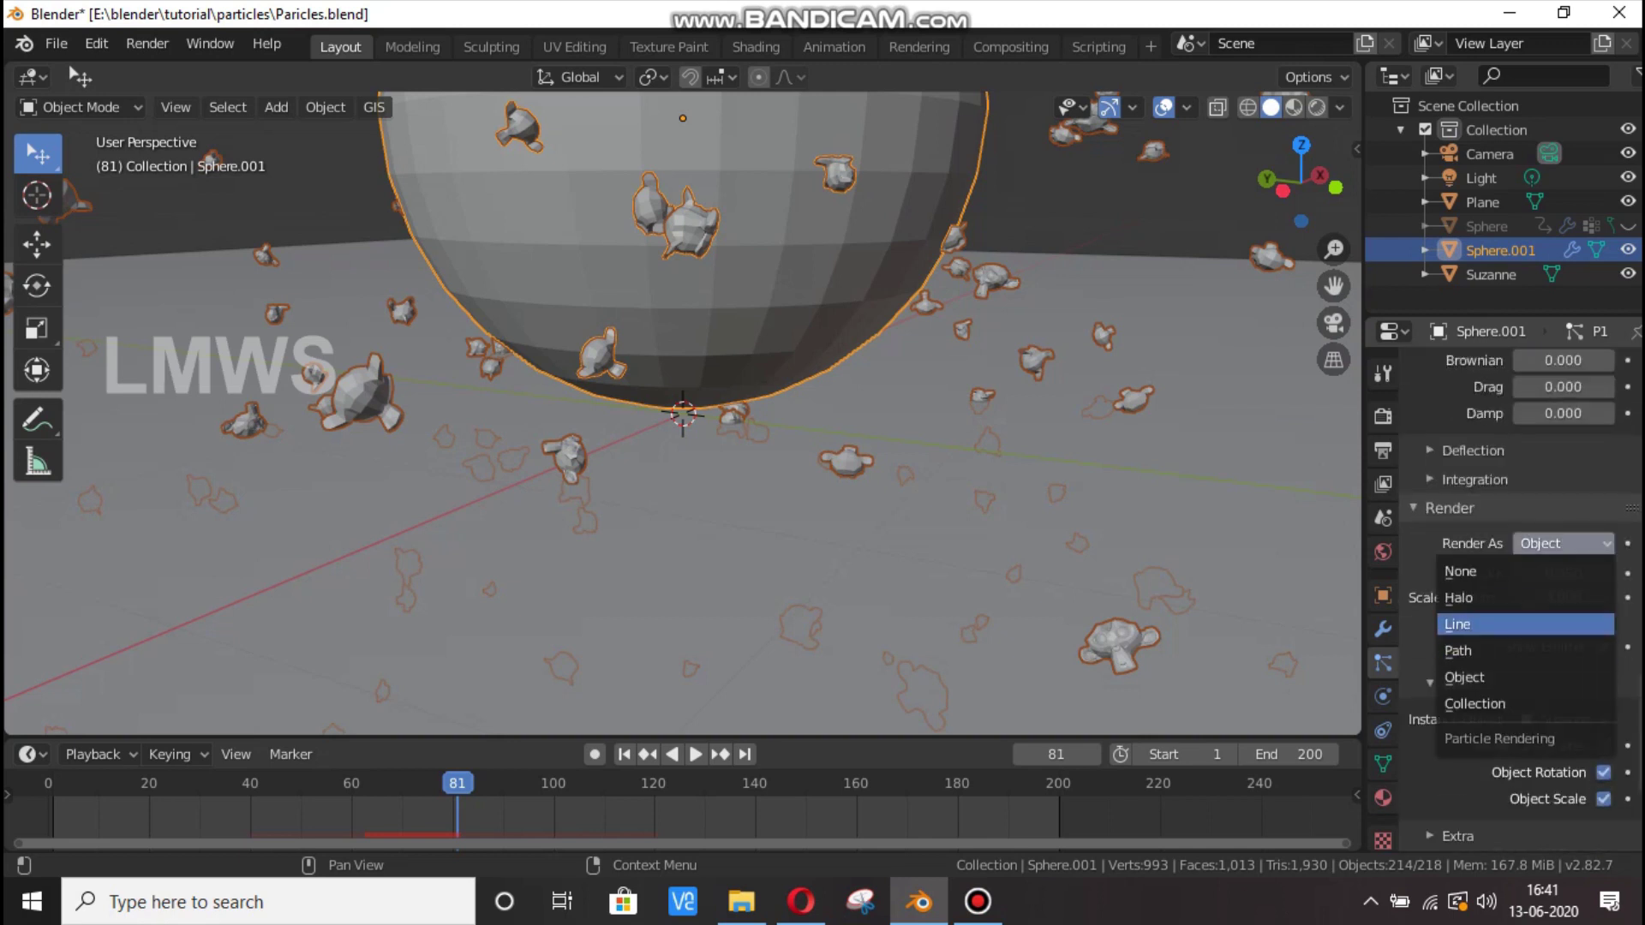
{"action": "left_click", "coordinate": [1457, 624]}
{"action": "scroll", "coordinate": [682, 412], "scroll_direction": "down", "scroll_amount": 4}
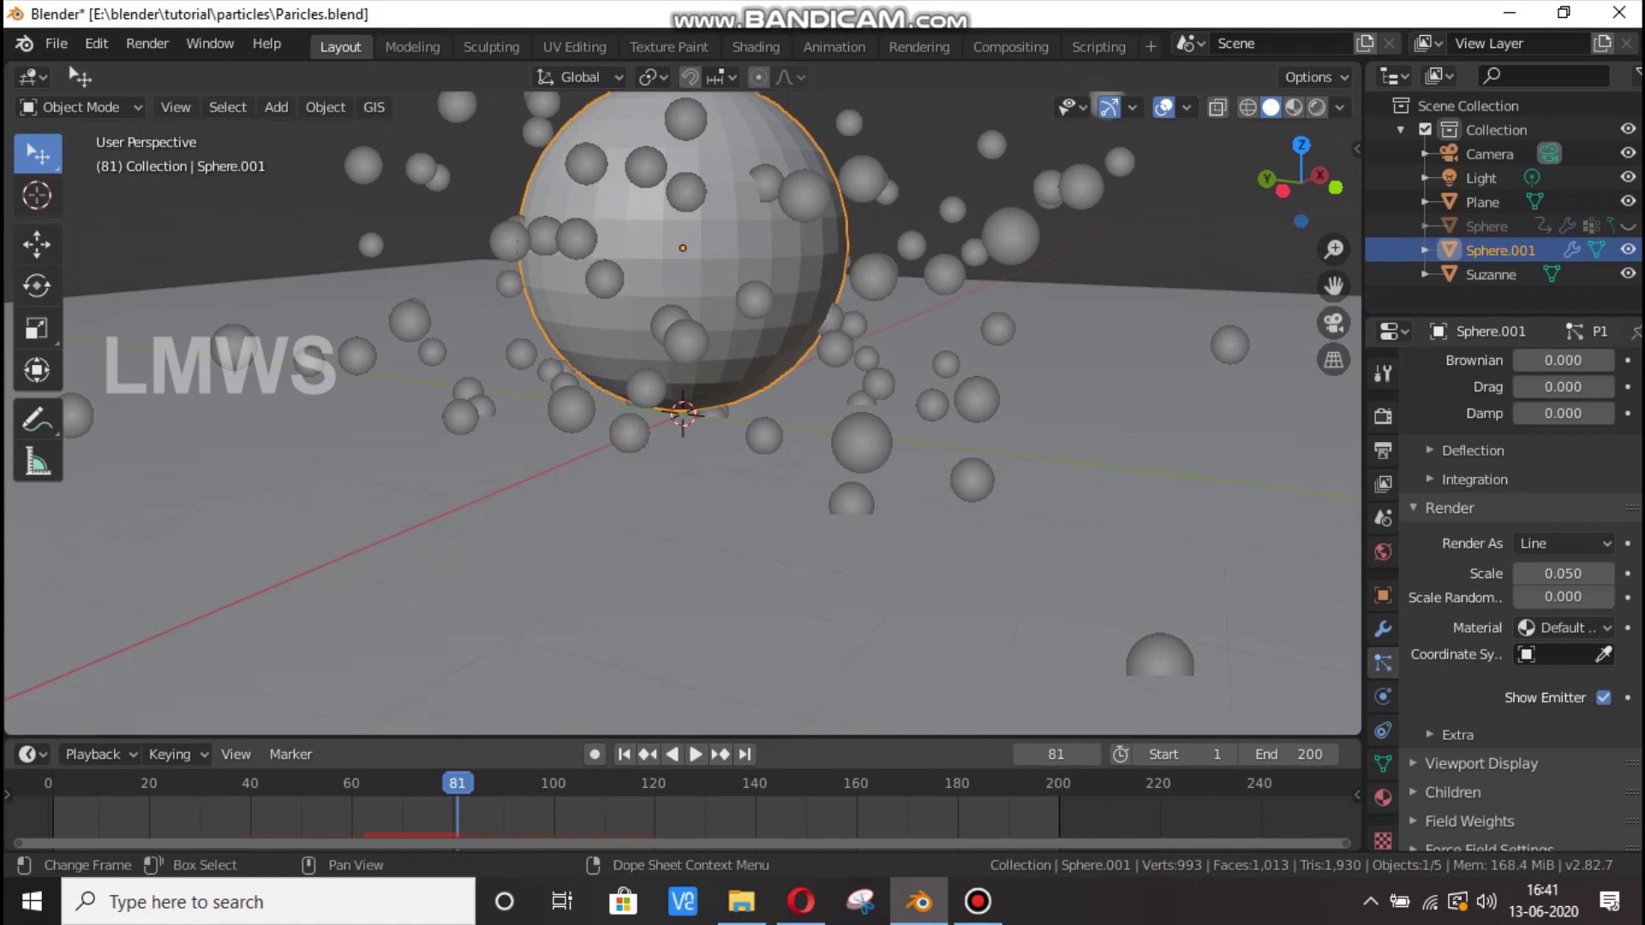
{"action": "key", "text": "shift+Right"}
{"action": "key", "text": "space"}
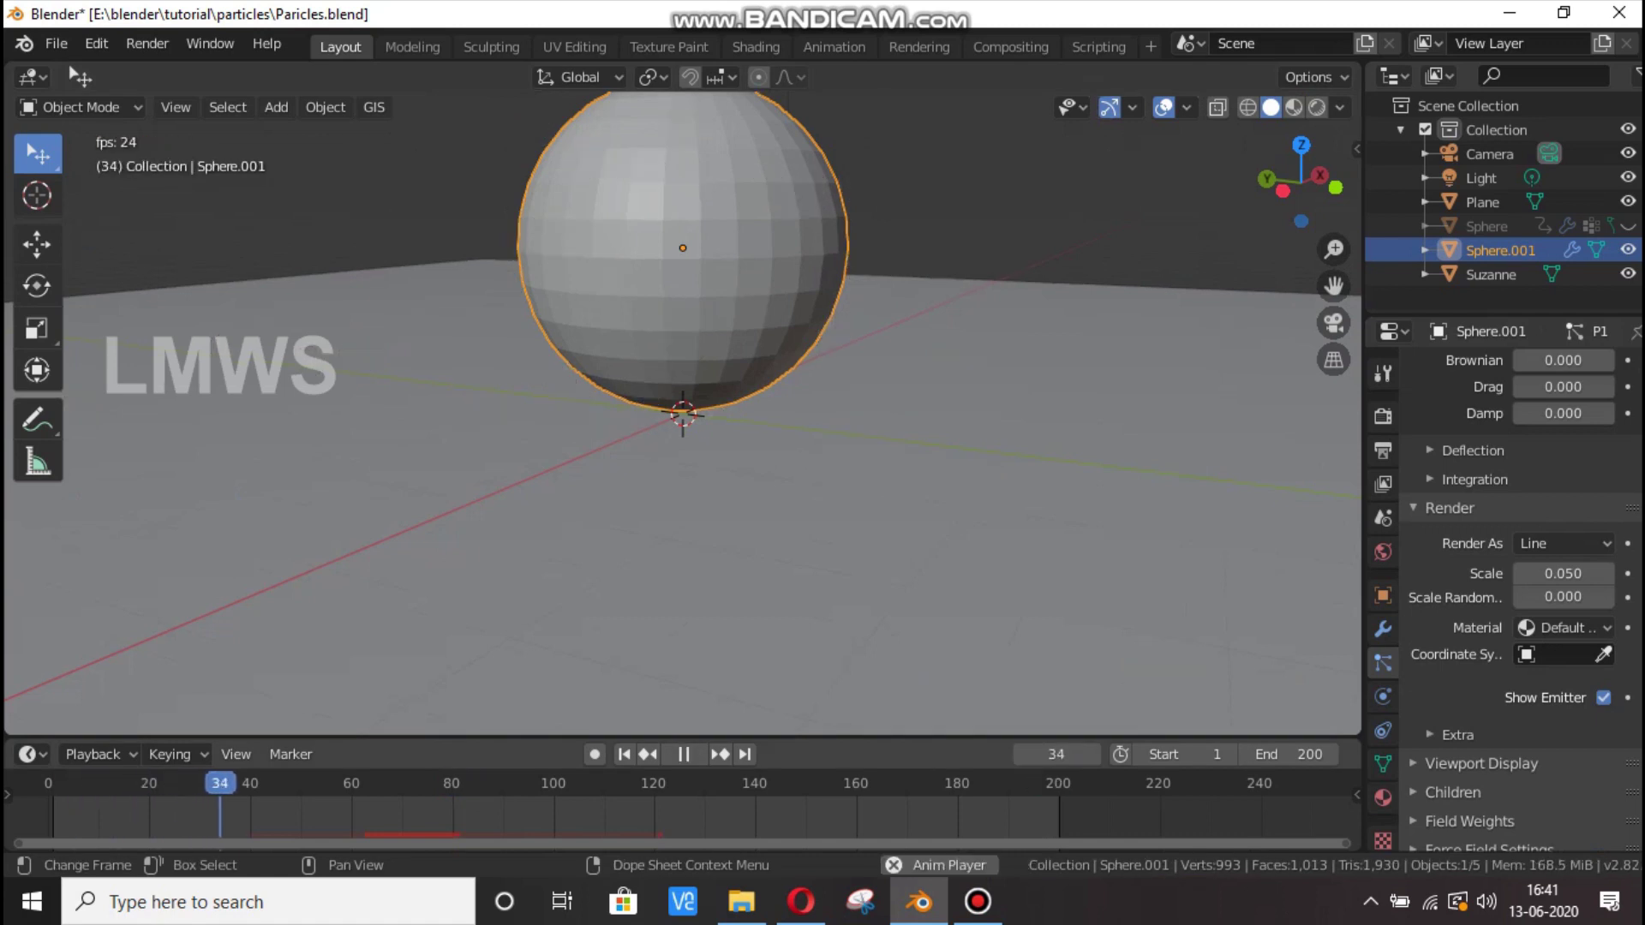
{"action": "key", "text": "space"}
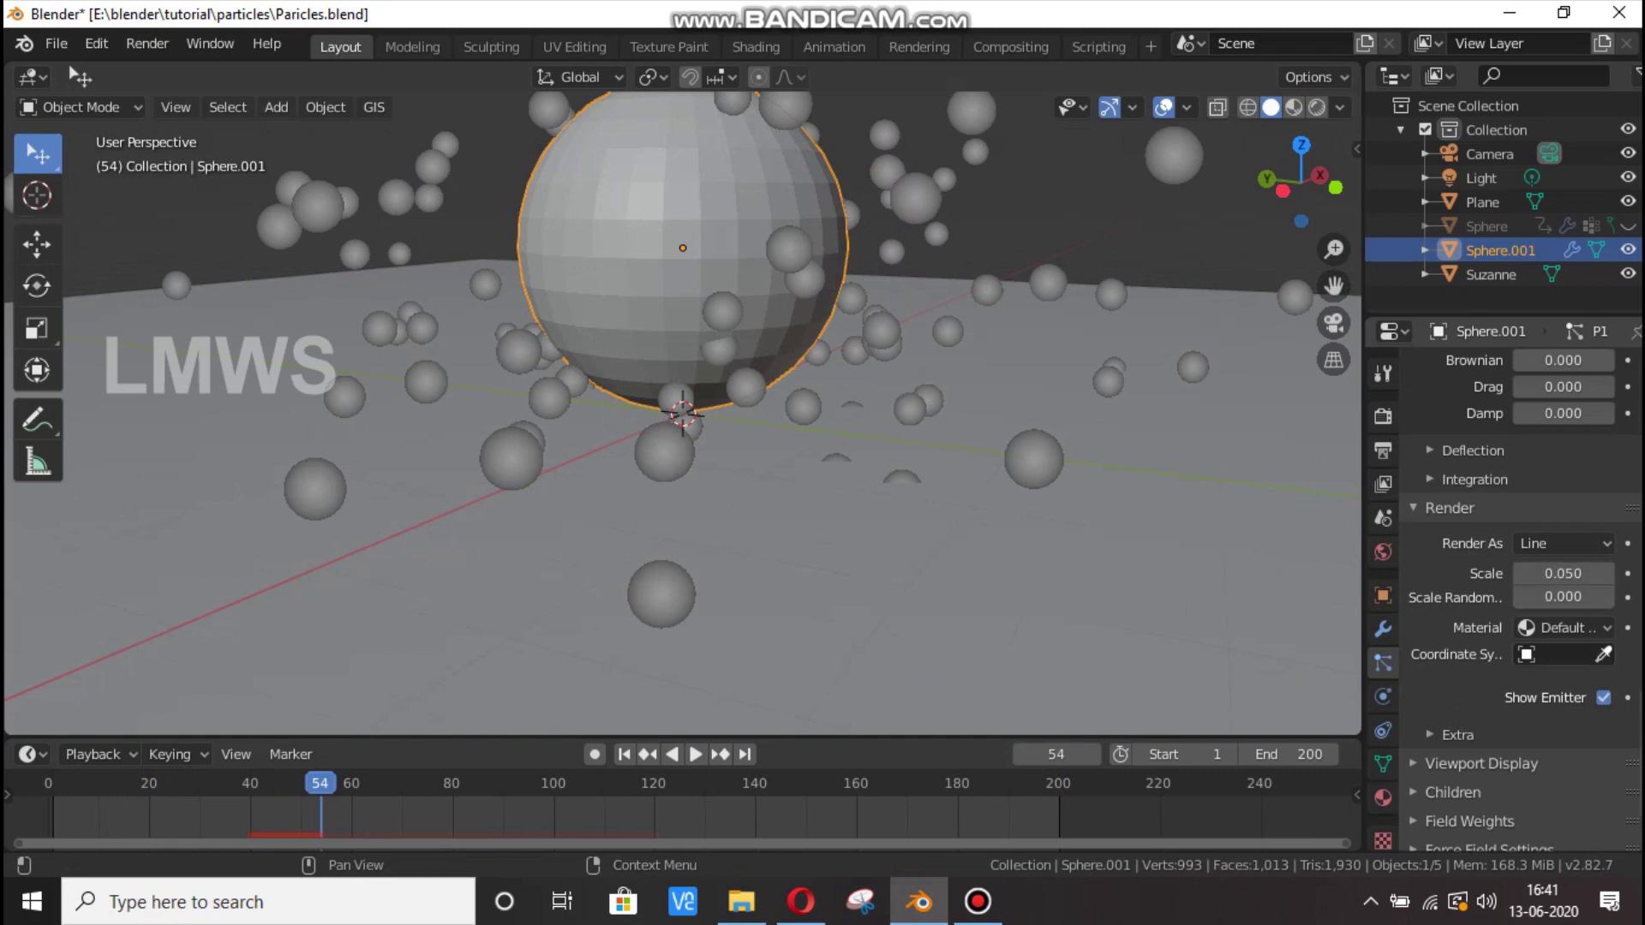
Change Render As for the P1 particles to Path and play the animation from the start.
{"action": "left_click", "coordinate": [1563, 544]}
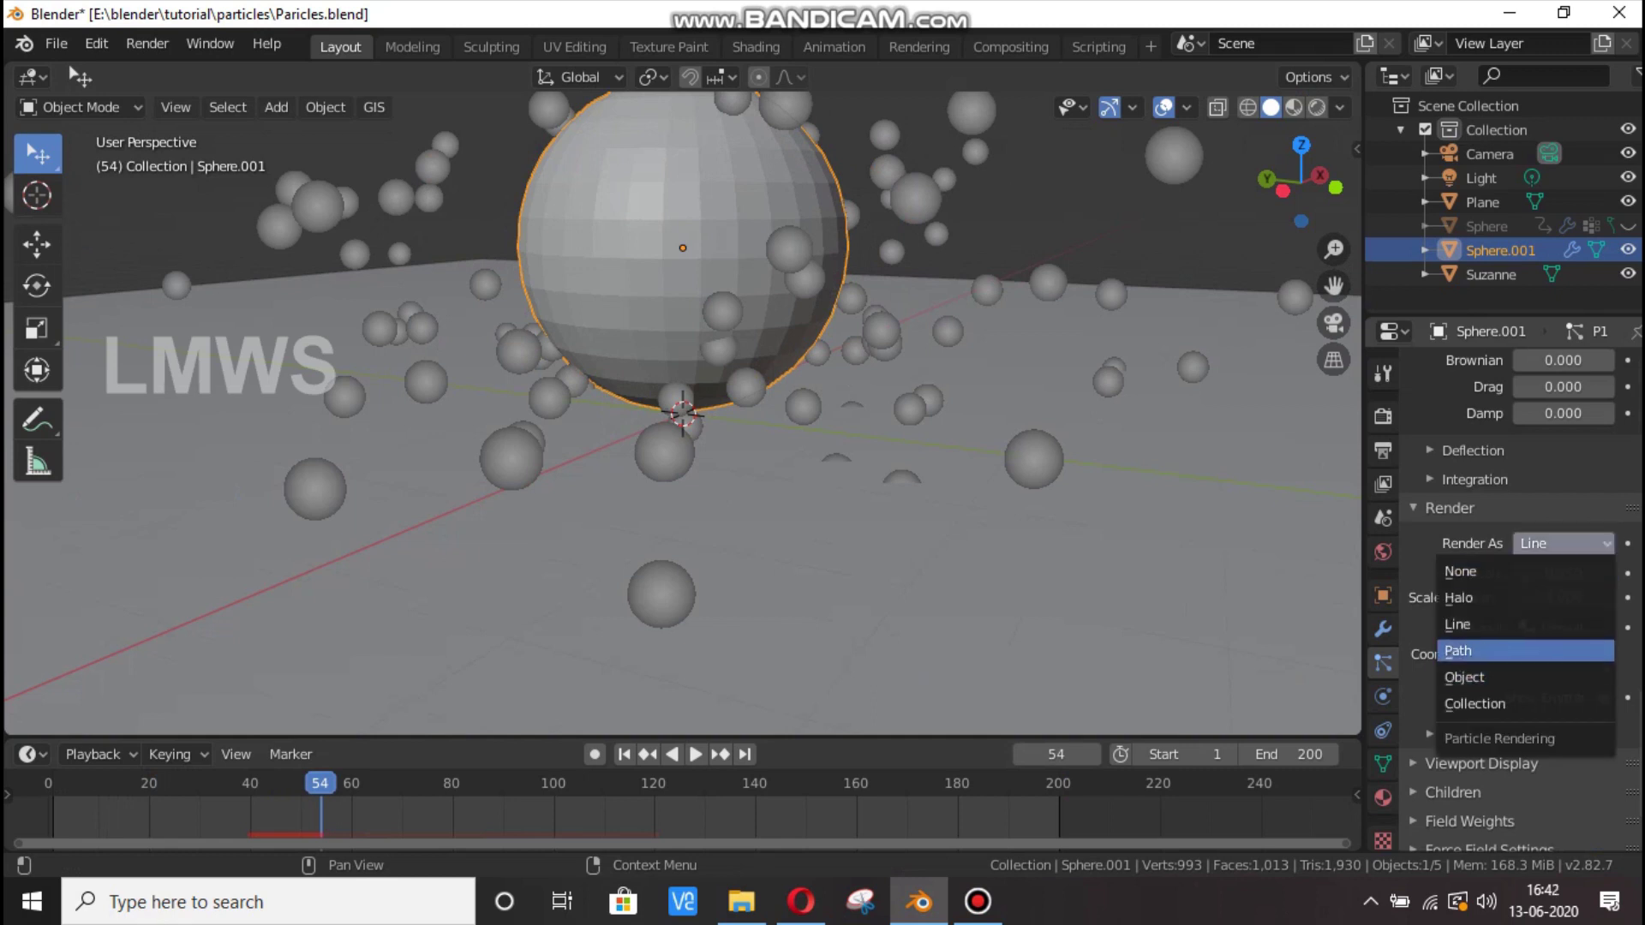
{"action": "left_click", "coordinate": [1458, 651]}
{"action": "key", "text": "space"}
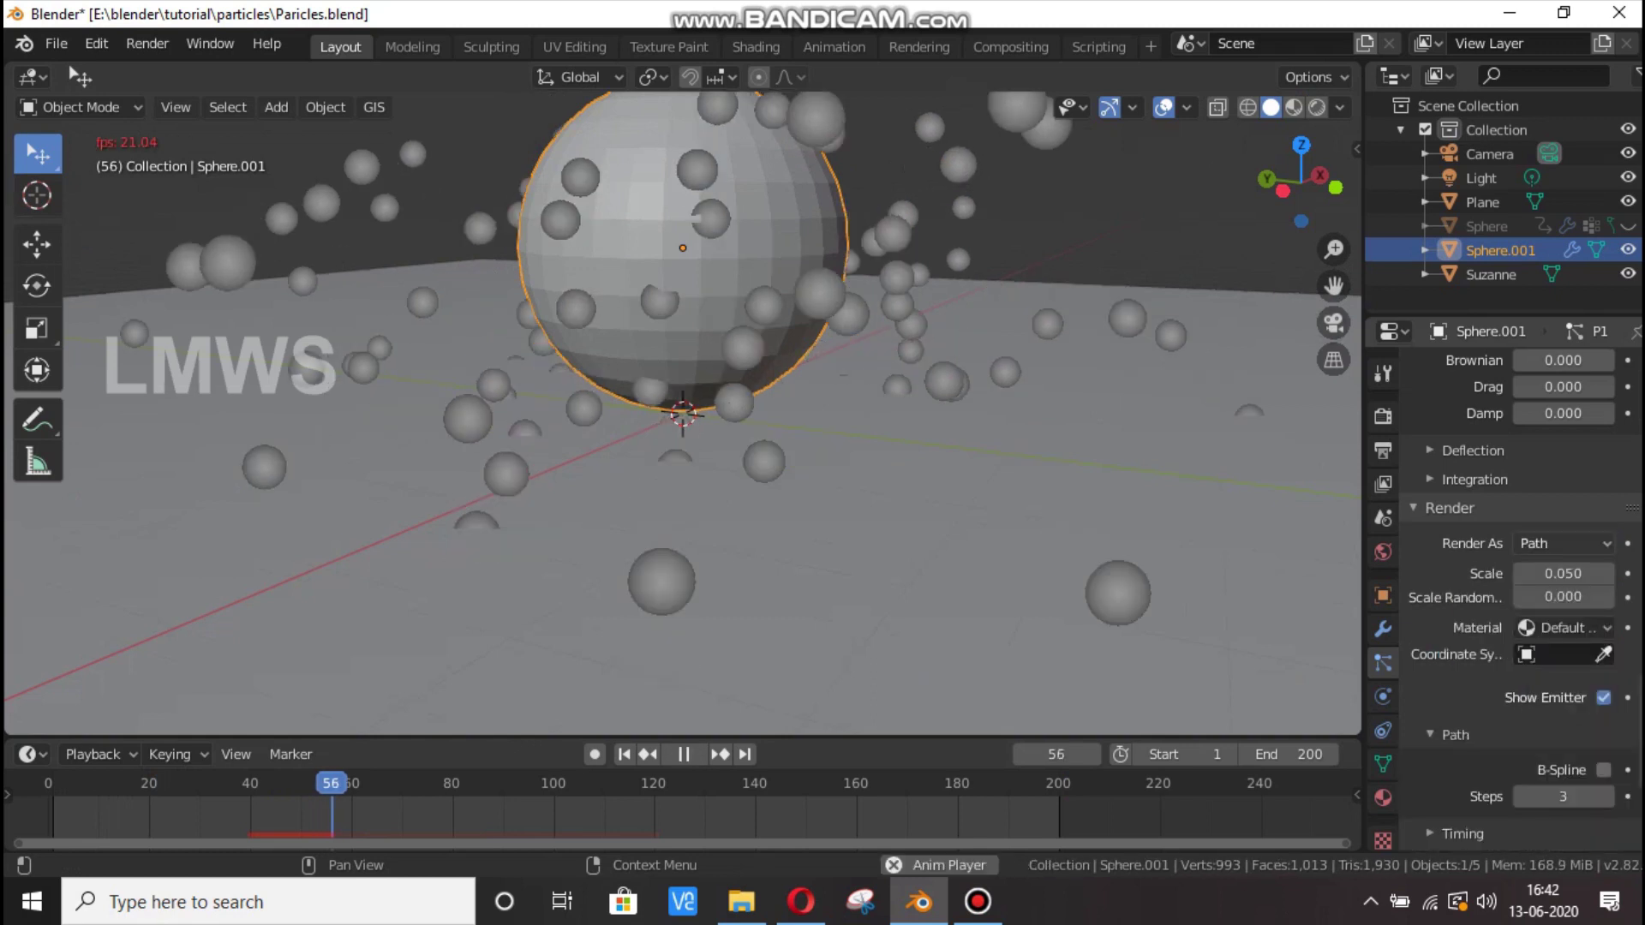
{"action": "left_click", "coordinate": [60, 783]}
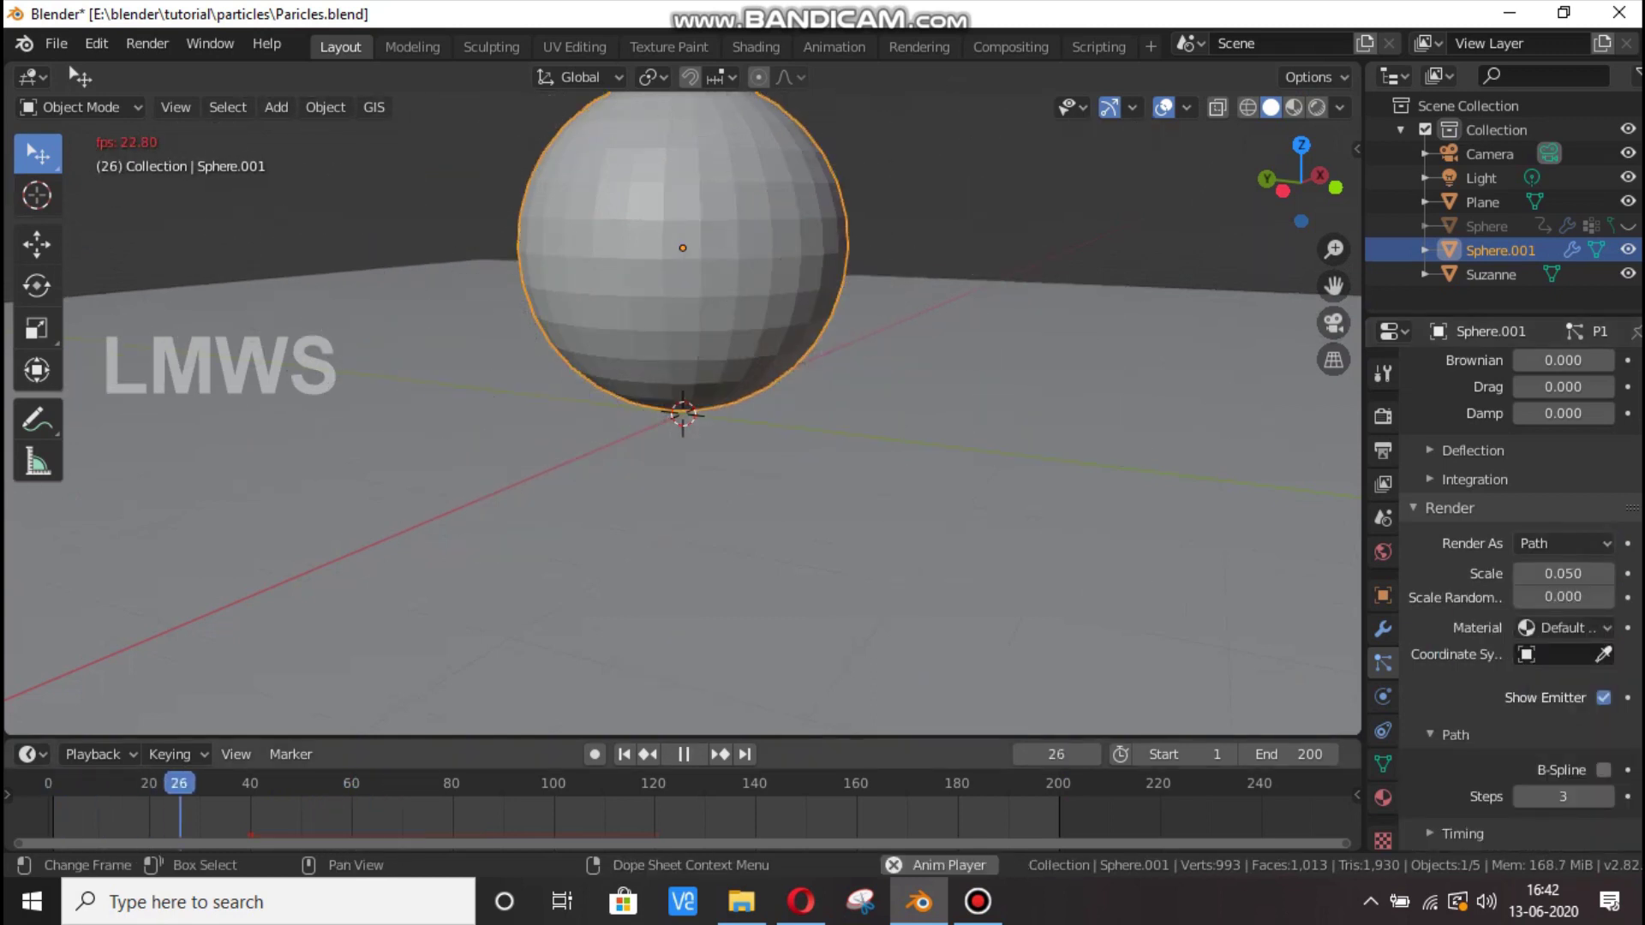
{"action": "key", "text": "space"}
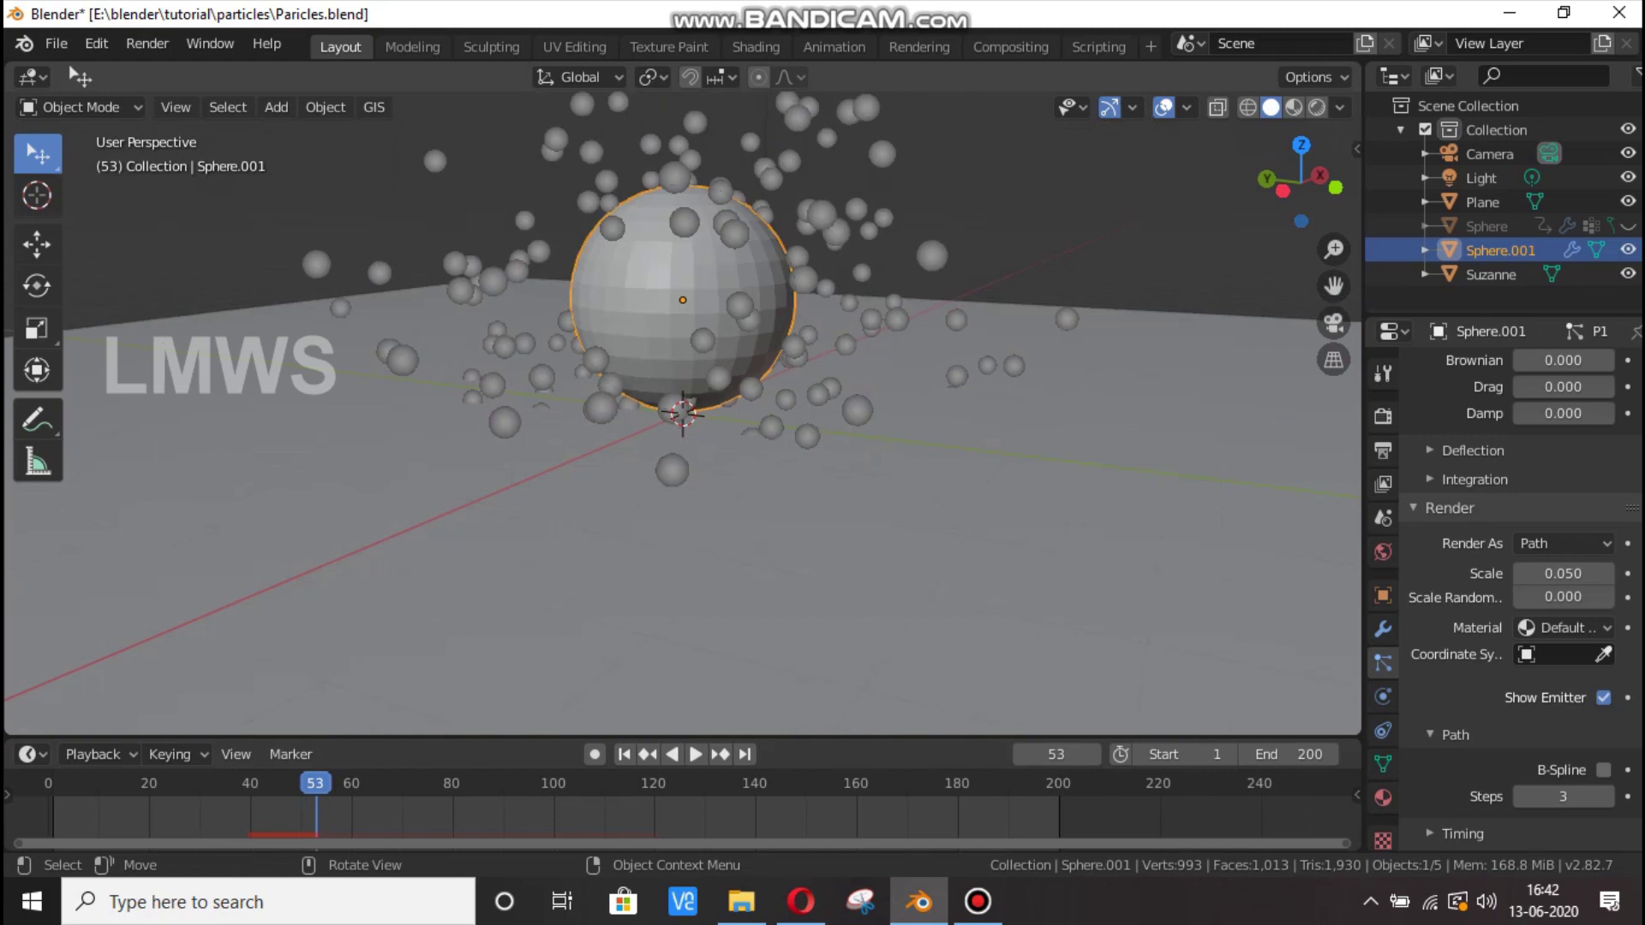
Change Render As for the P1 particles back to Line and look through its Extra options.
{"action": "left_click", "coordinate": [1563, 543]}
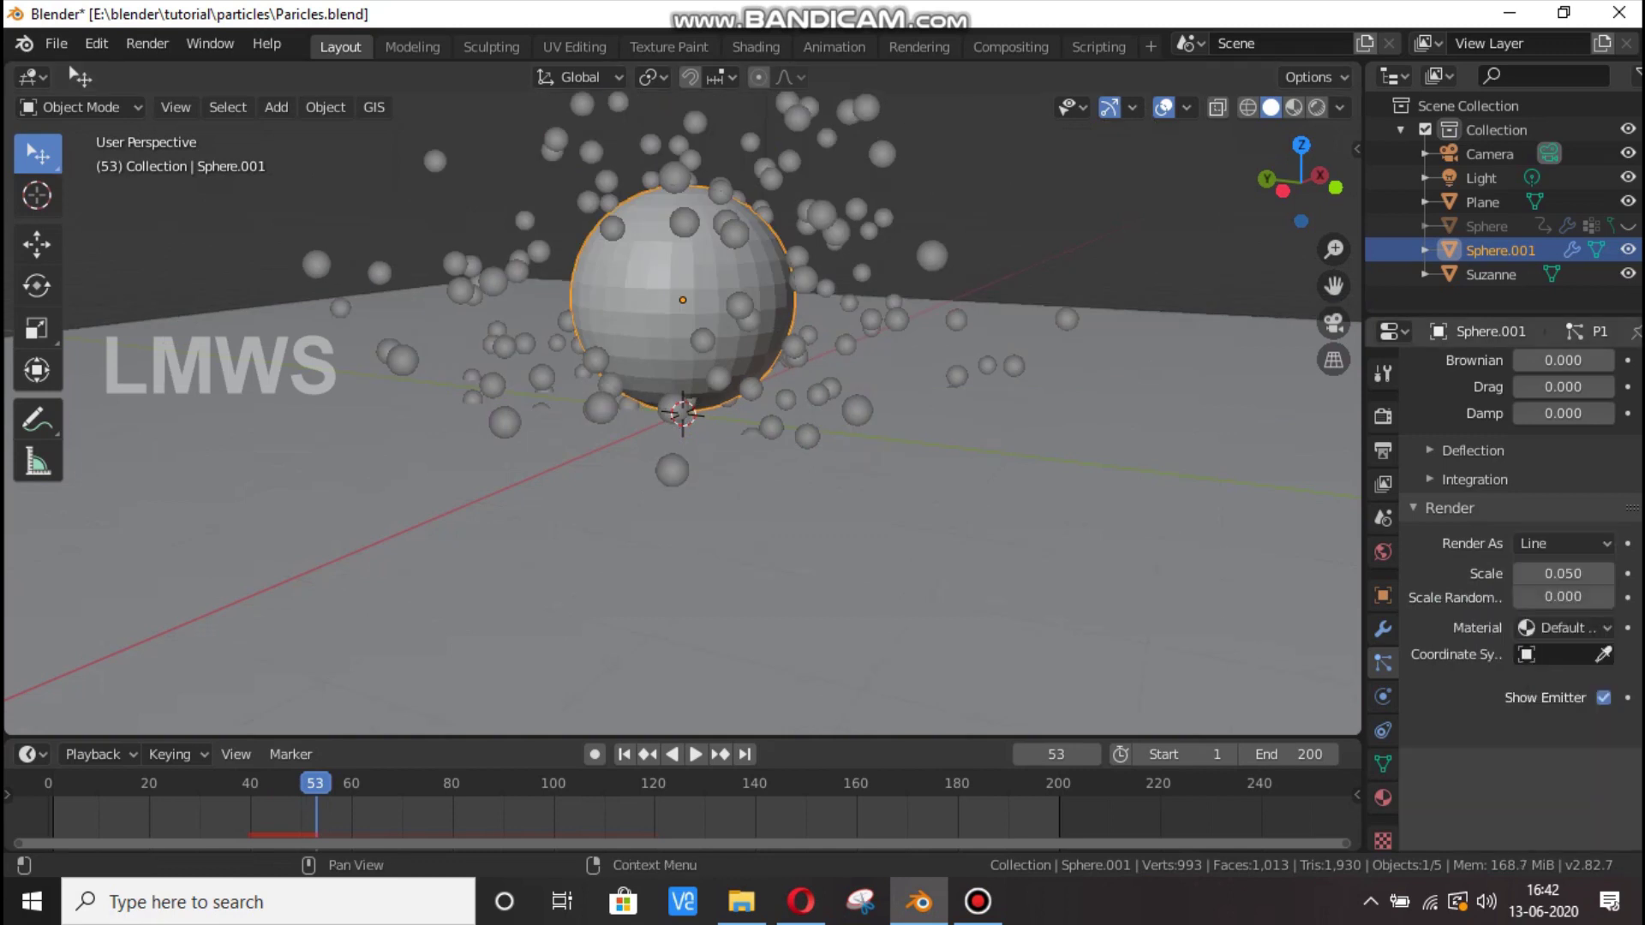
{"action": "left_click", "coordinate": [1538, 624]}
{"action": "left_click", "coordinate": [1456, 734]}
{"action": "scroll", "coordinate": [1508, 686], "scroll_direction": "down", "scroll_amount": 3}
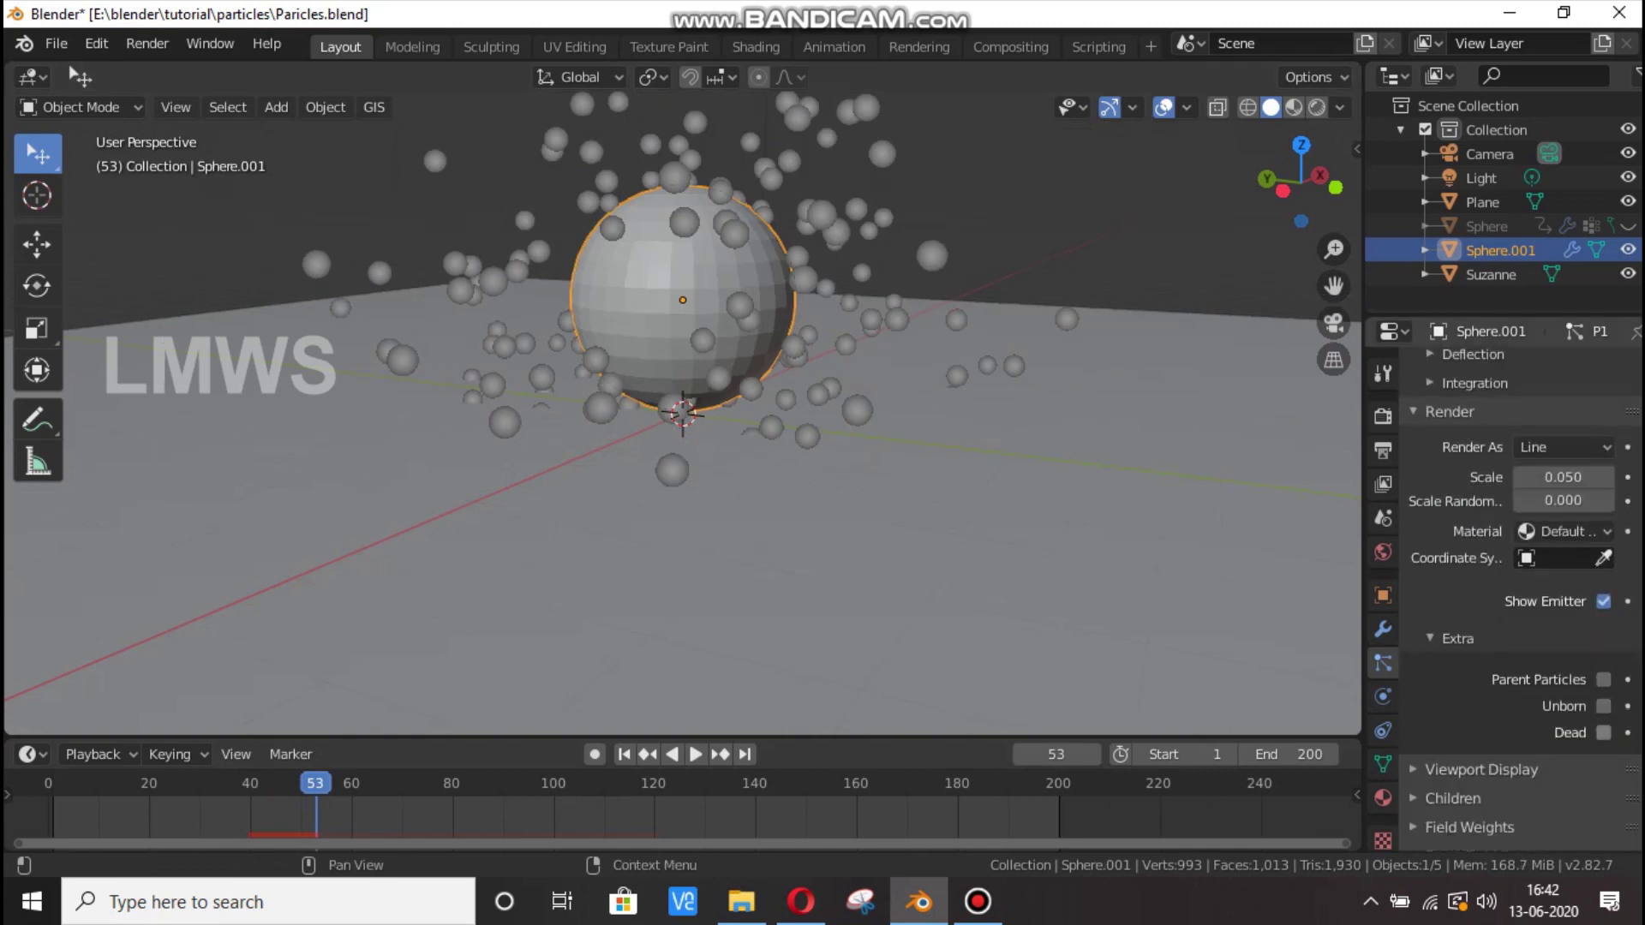
{"action": "left_click", "coordinate": [1456, 638]}
{"action": "scroll", "coordinate": [1508, 557], "scroll_direction": "up", "scroll_amount": 3}
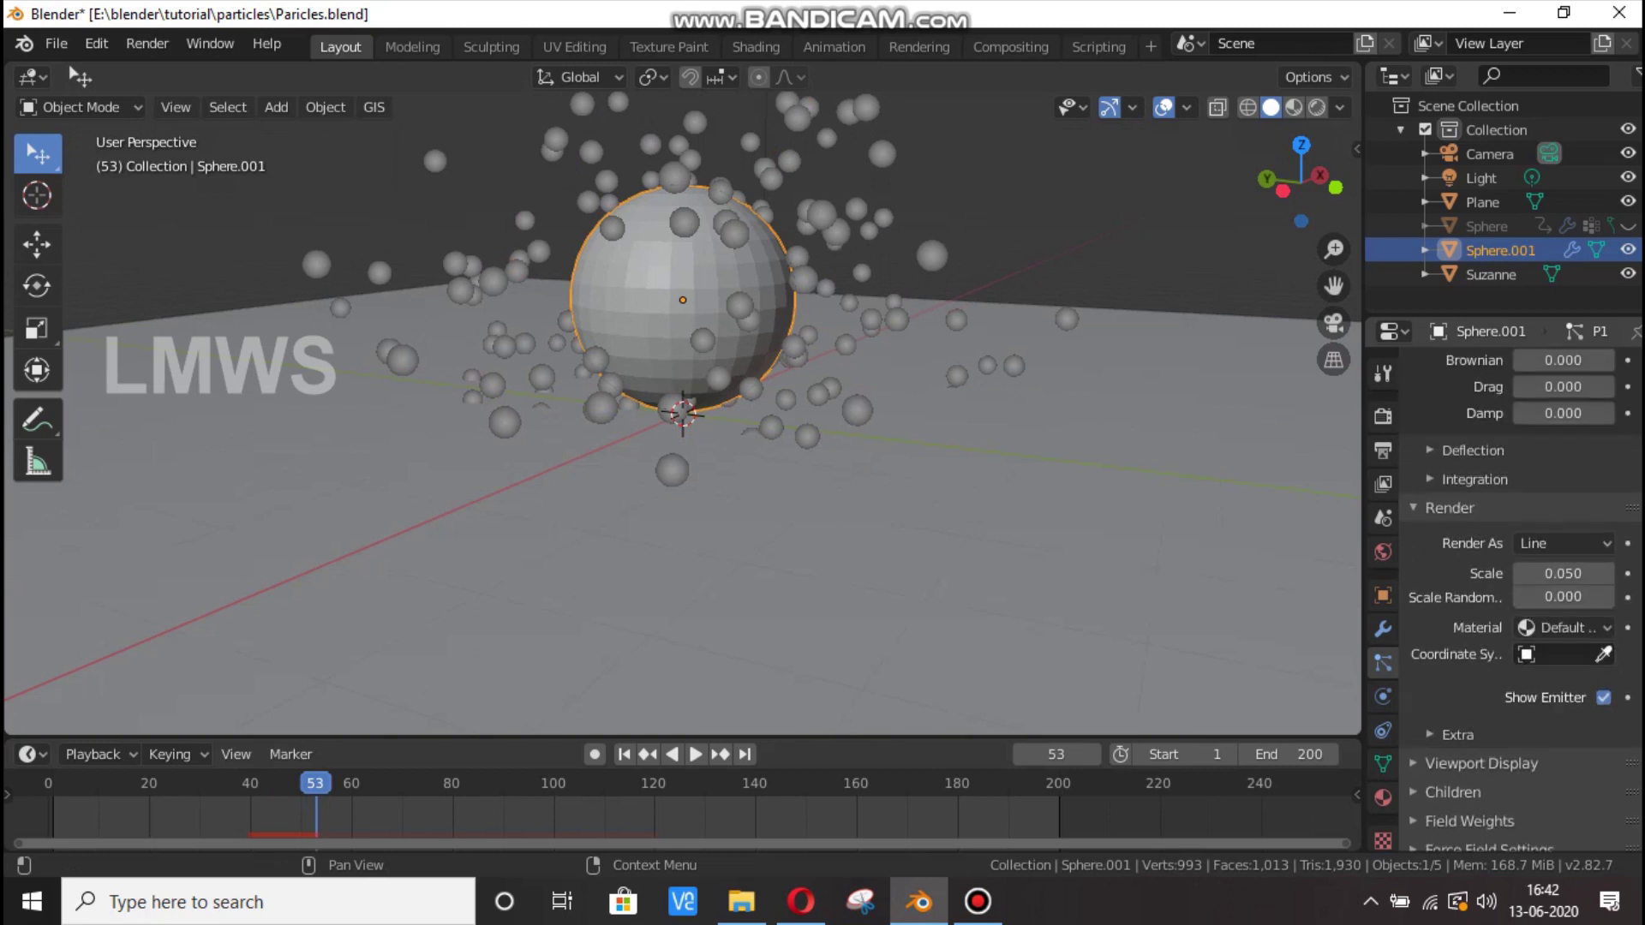
Set the Coordinate System object of the line rendering to Suzanne and replay the animation.
{"action": "left_click", "coordinate": [1563, 654]}
{"action": "left_click", "coordinate": [1395, 520]}
{"action": "key", "text": "space"}
{"action": "key", "text": "space"}
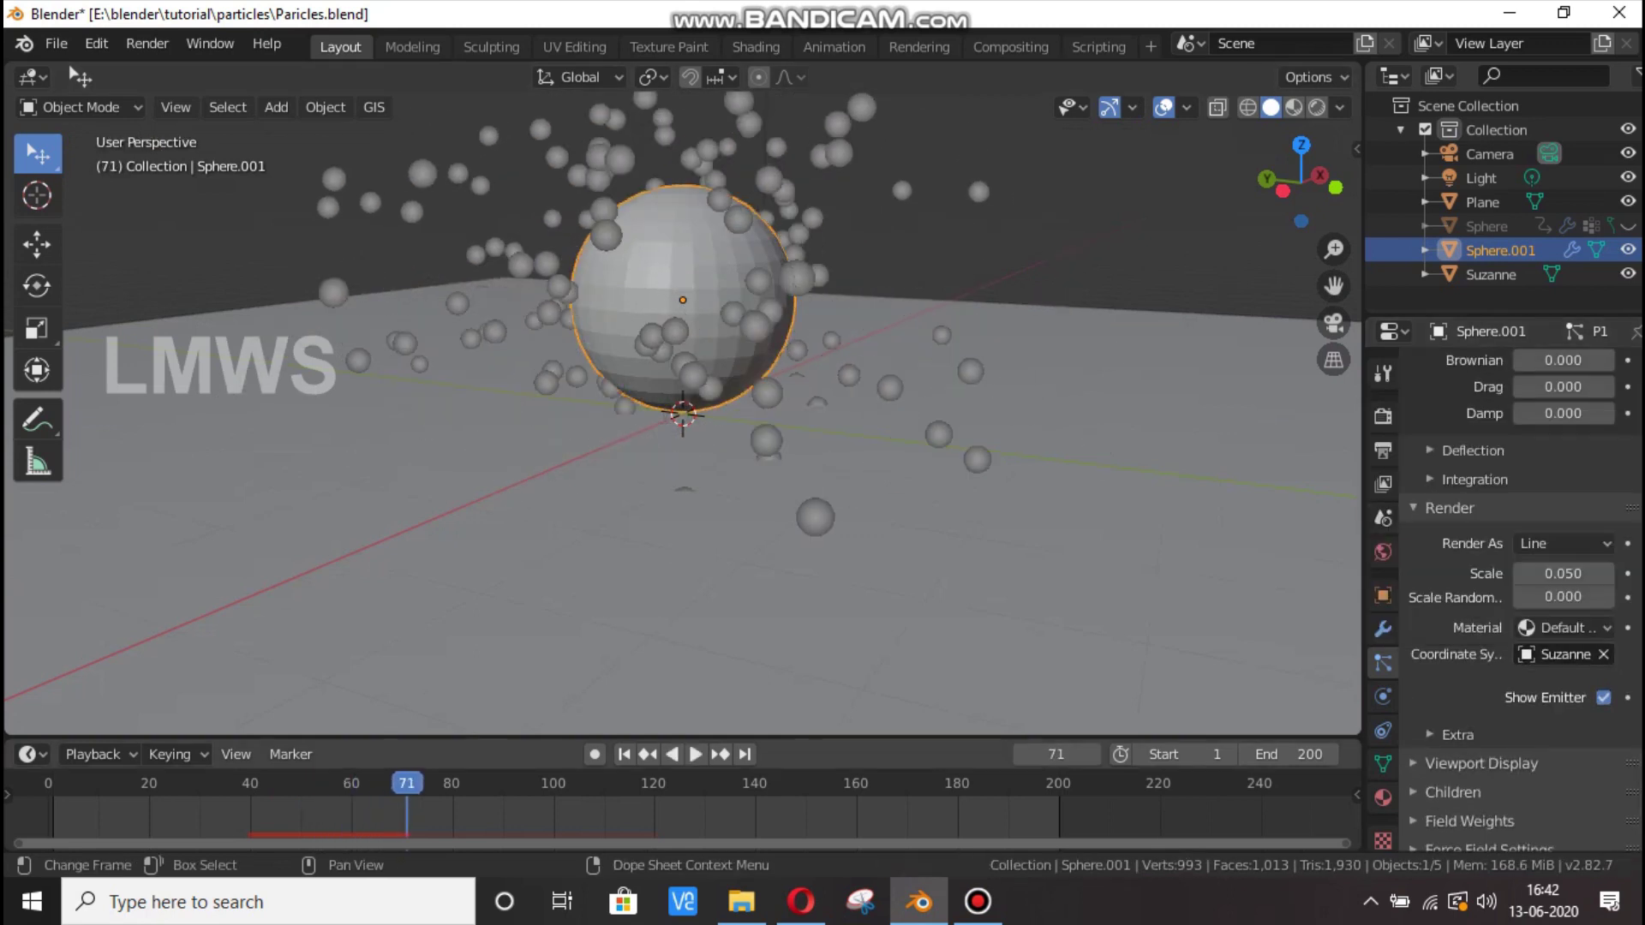
{"action": "left_click", "coordinate": [1049, 783]}
{"action": "key", "text": "space"}
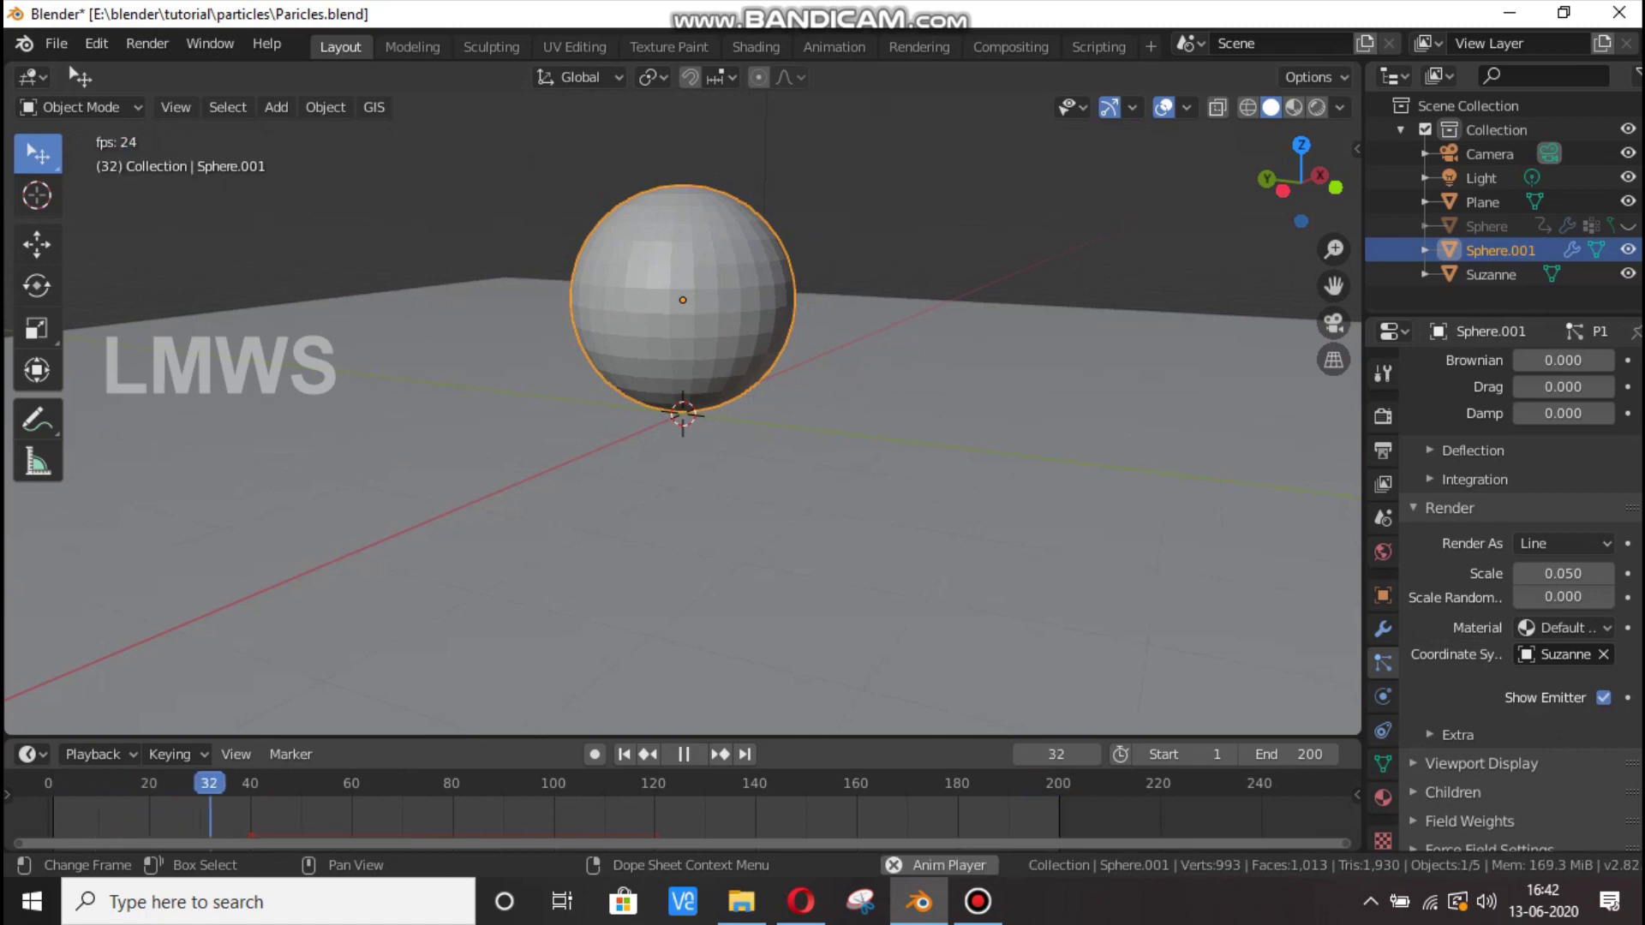
{"action": "key", "text": "space"}
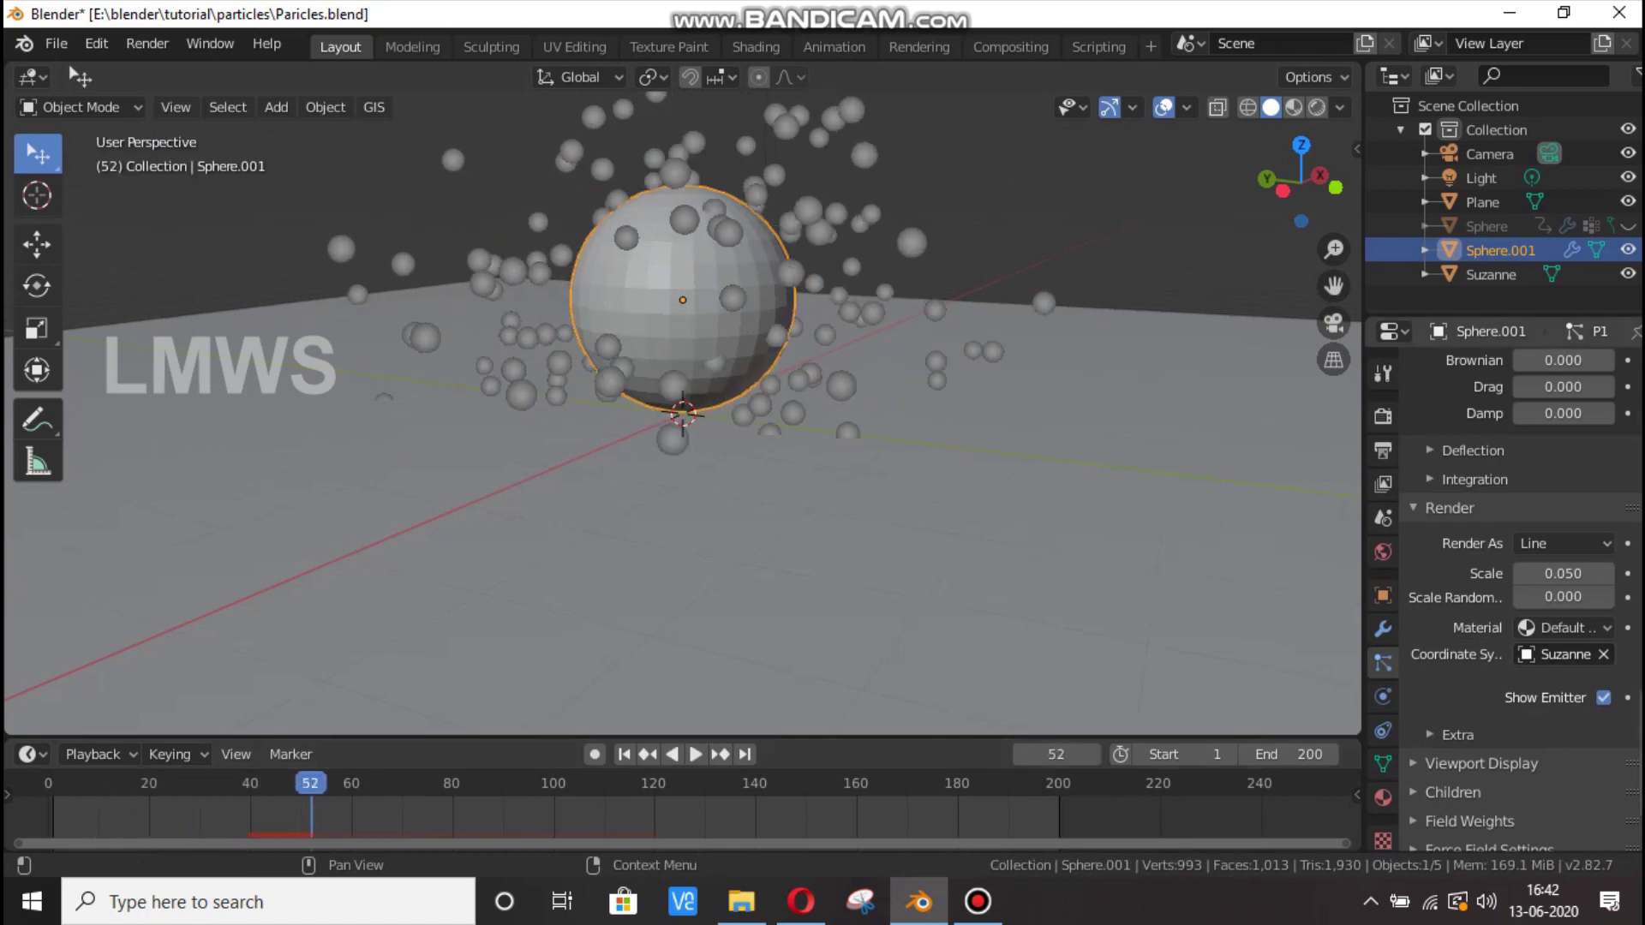
Change Render As for the P1 particles to Object.
{"action": "left_click", "coordinate": [1561, 544]}
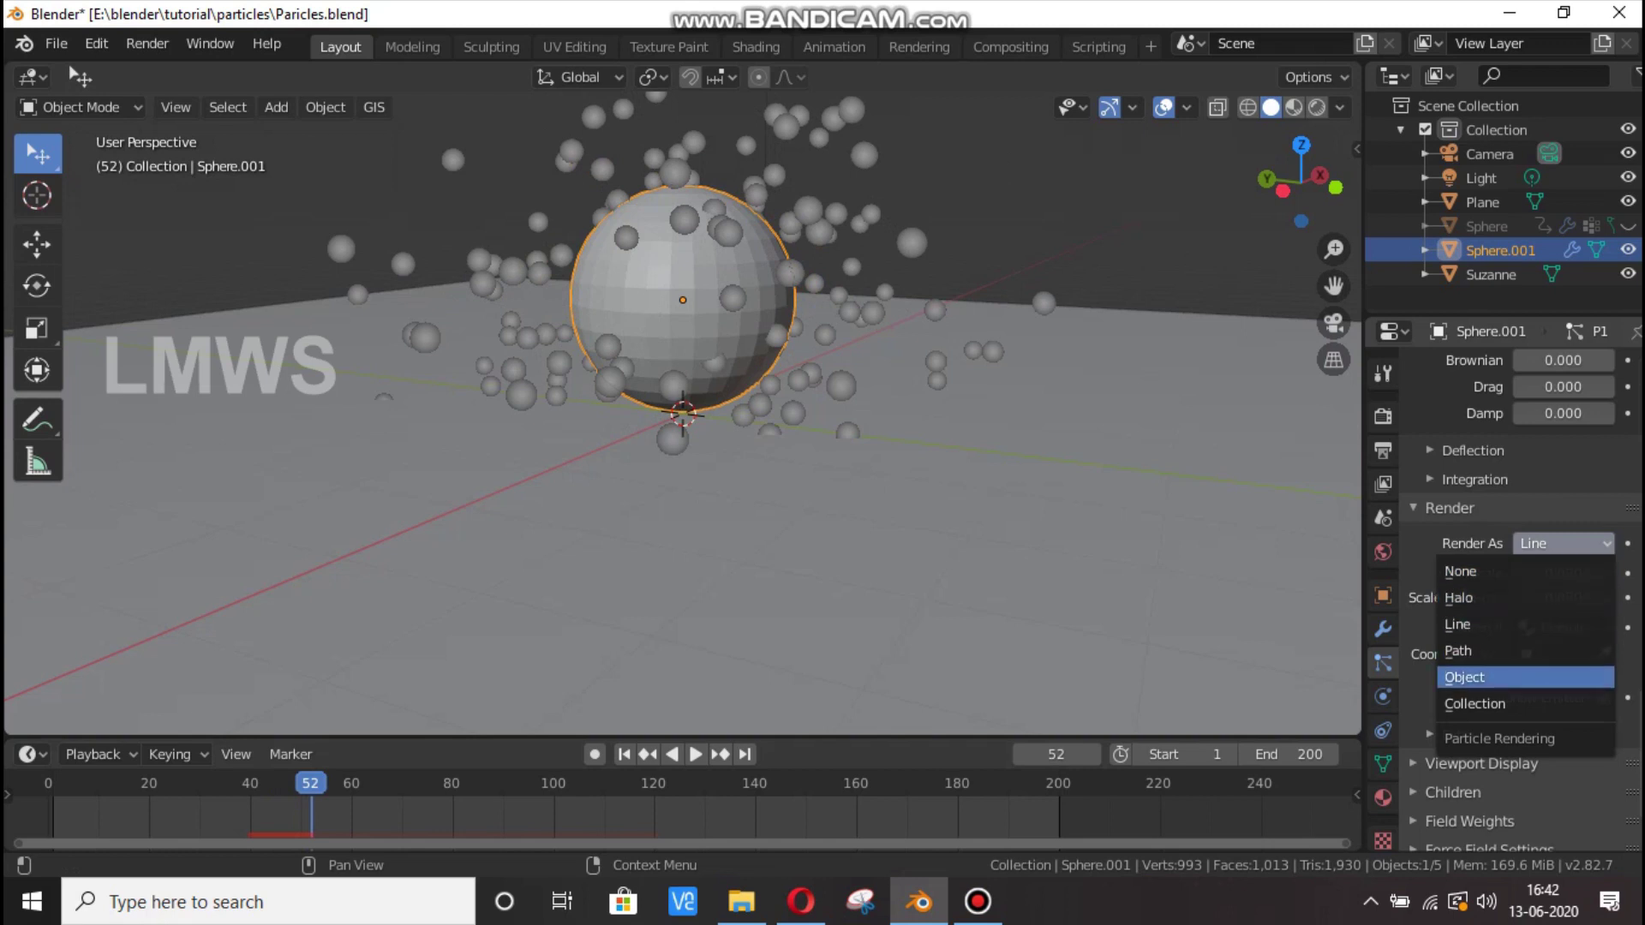
{"action": "left_click", "coordinate": [1467, 677]}
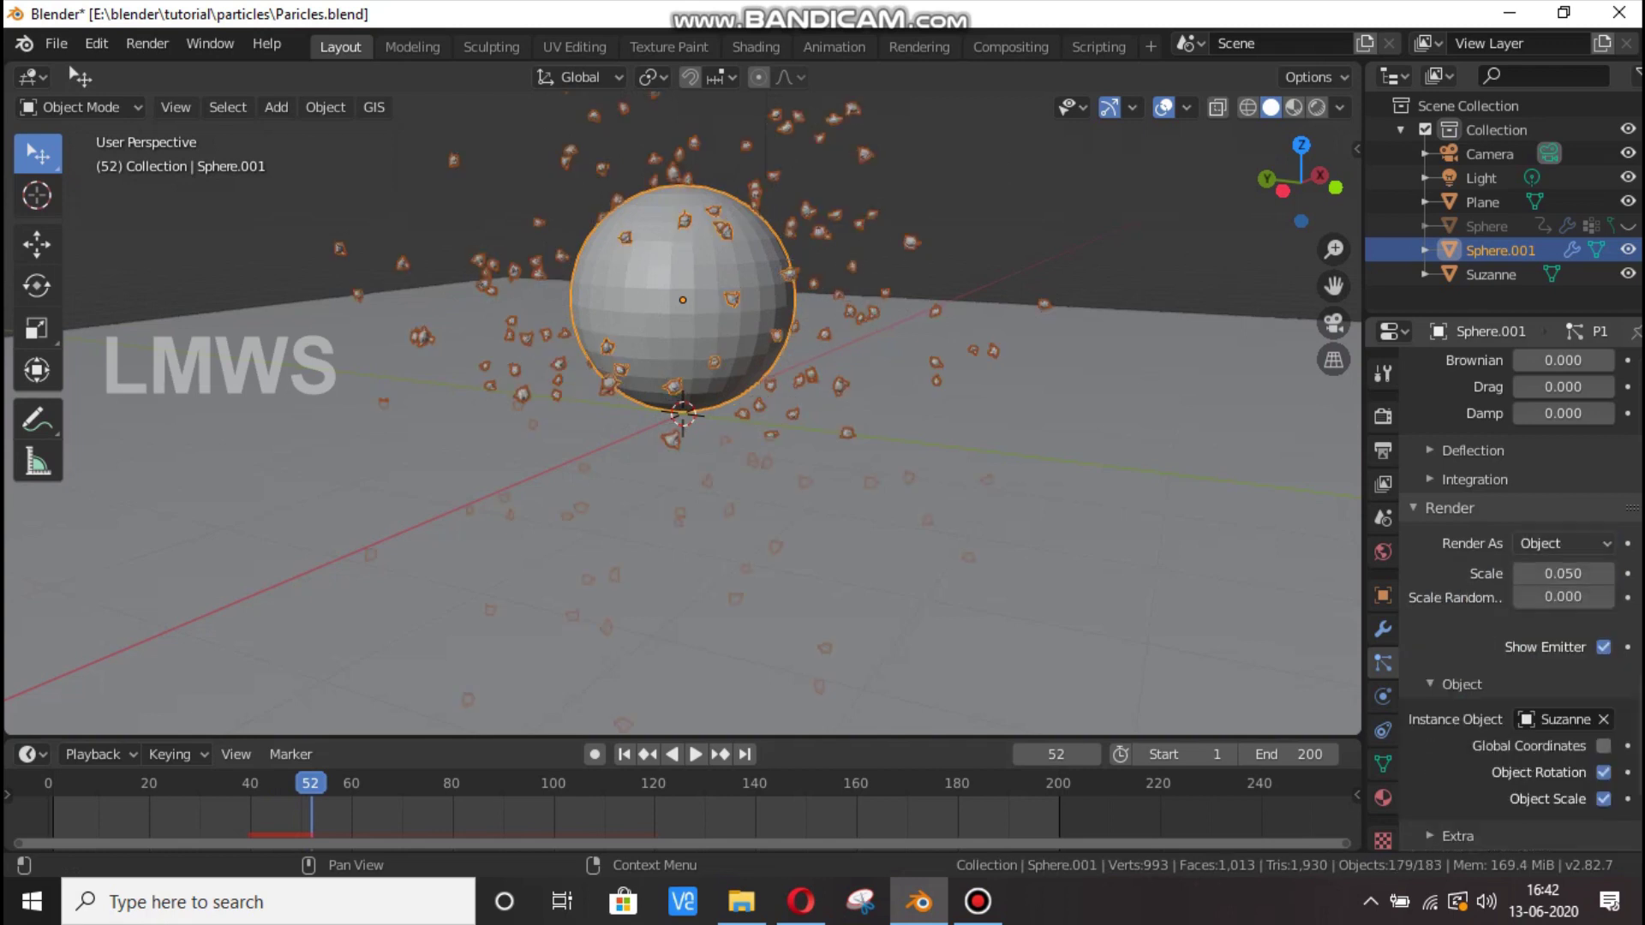
{"action": "left_click", "coordinate": [1561, 544]}
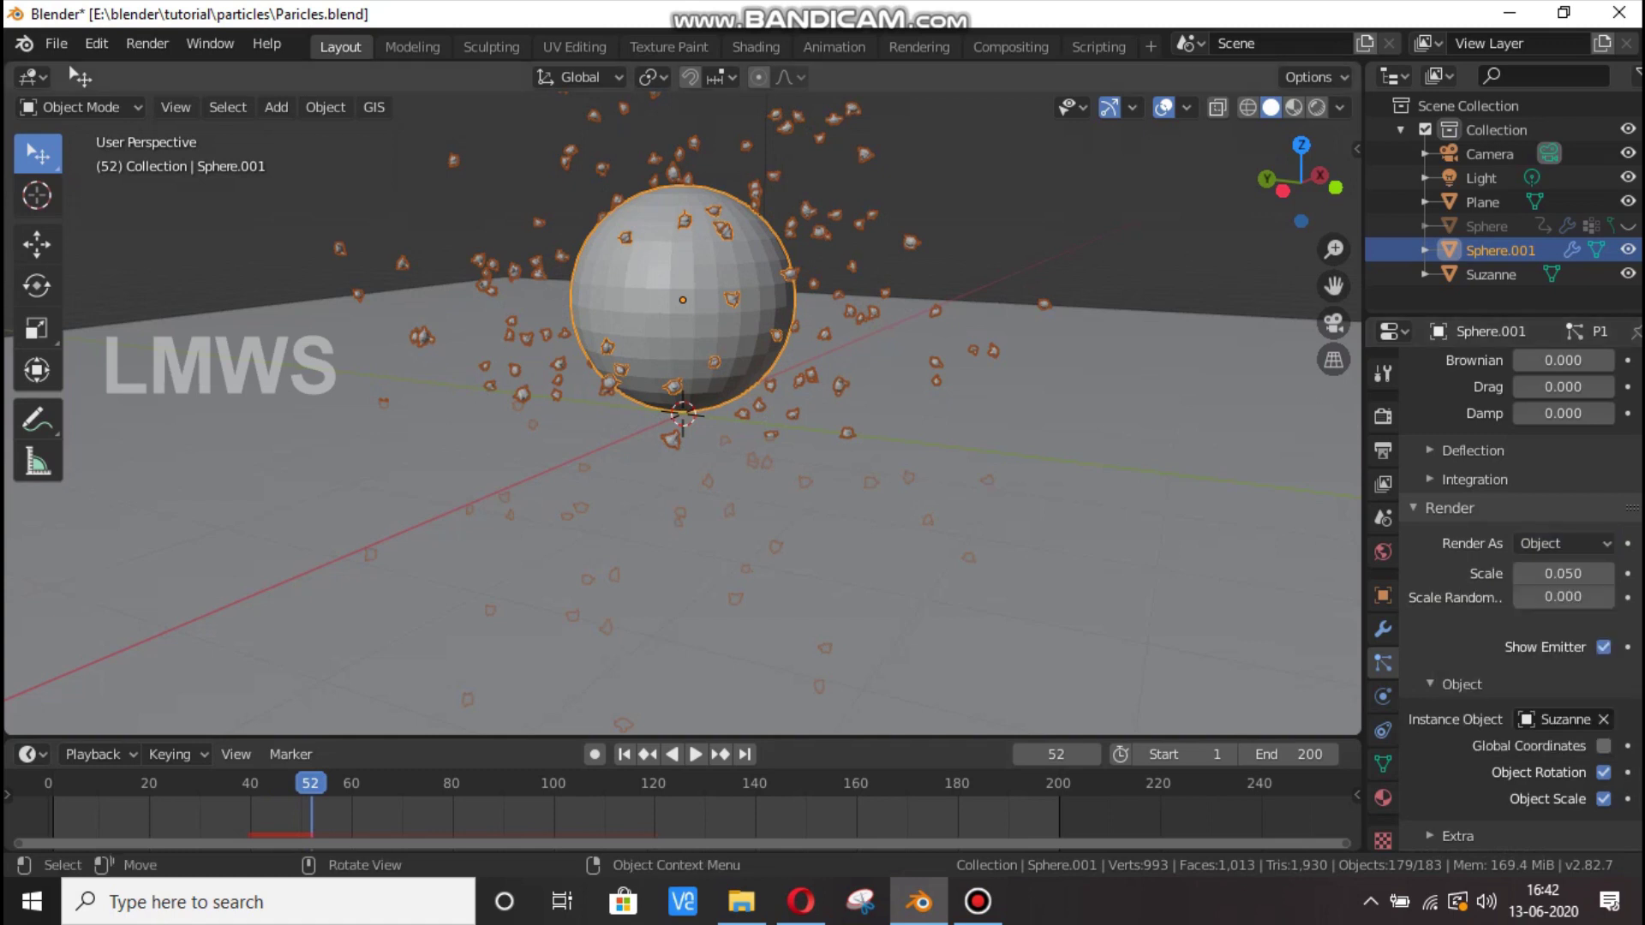
{"action": "left_click", "coordinate": [882, 257]}
{"action": "scroll", "coordinate": [854, 249], "scroll_direction": "down", "scroll_amount": 2}
{"action": "left_click", "coordinate": [744, 300]}
{"action": "key", "text": "x"}
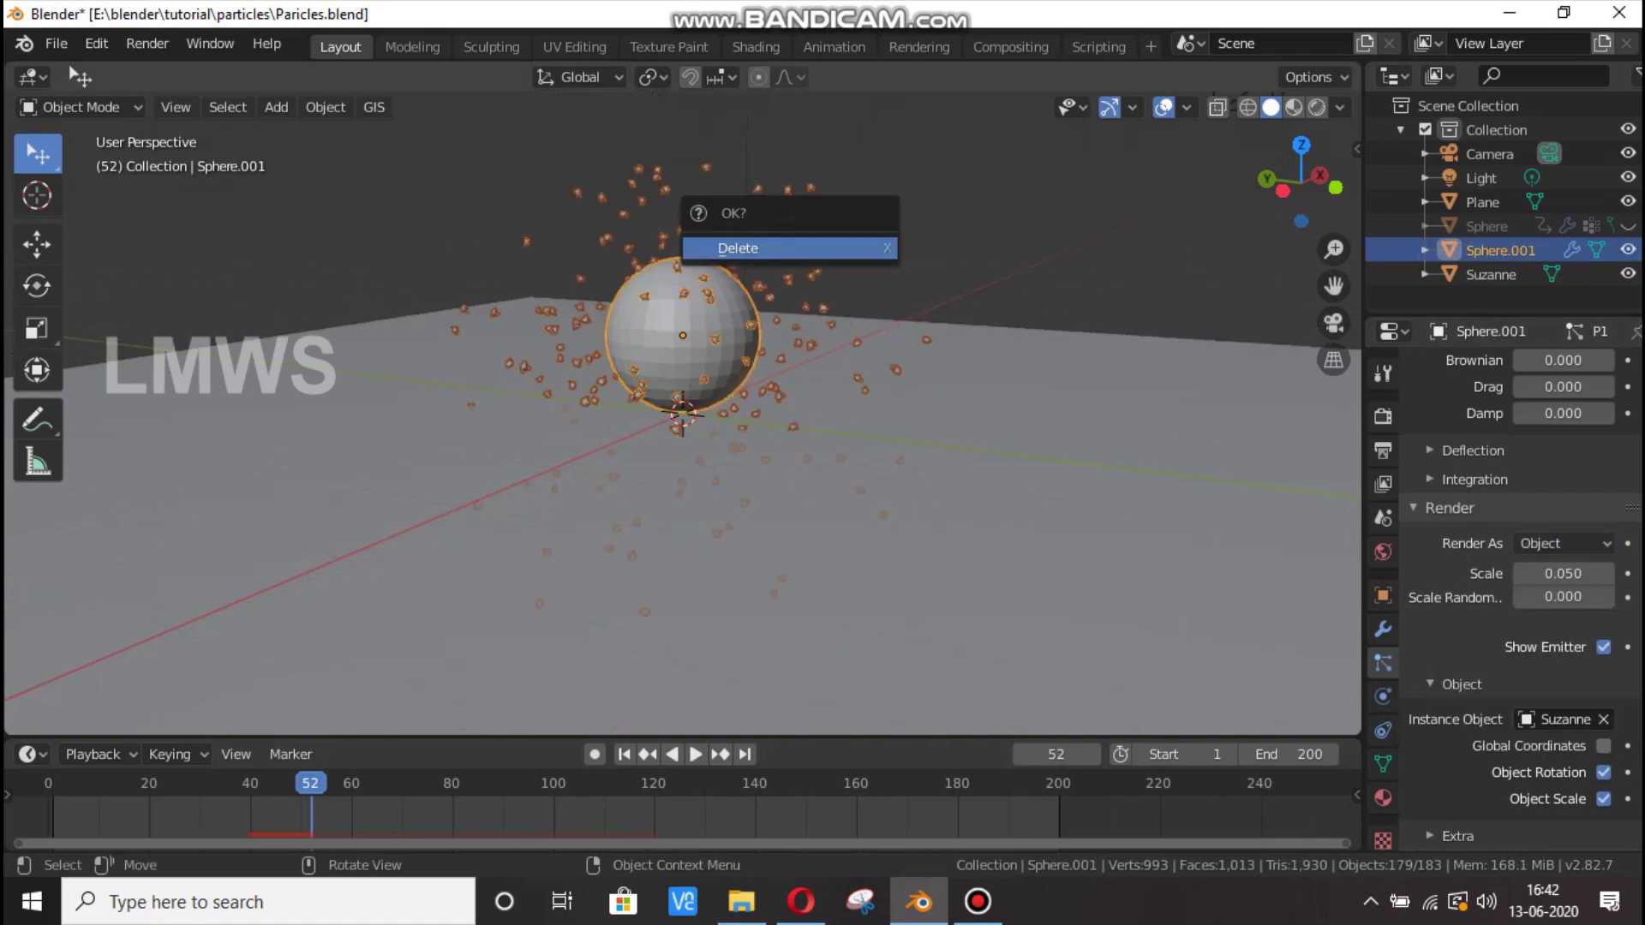
{"action": "scroll", "coordinate": [683, 412], "scroll_direction": "down", "scroll_amount": 4}
Select the Suzanne mesh beside the plane and snap the 3D cursor to it.
{"action": "left_click", "coordinate": [985, 448]}
{"action": "scroll", "coordinate": [683, 411], "scroll_direction": "up", "scroll_amount": 2}
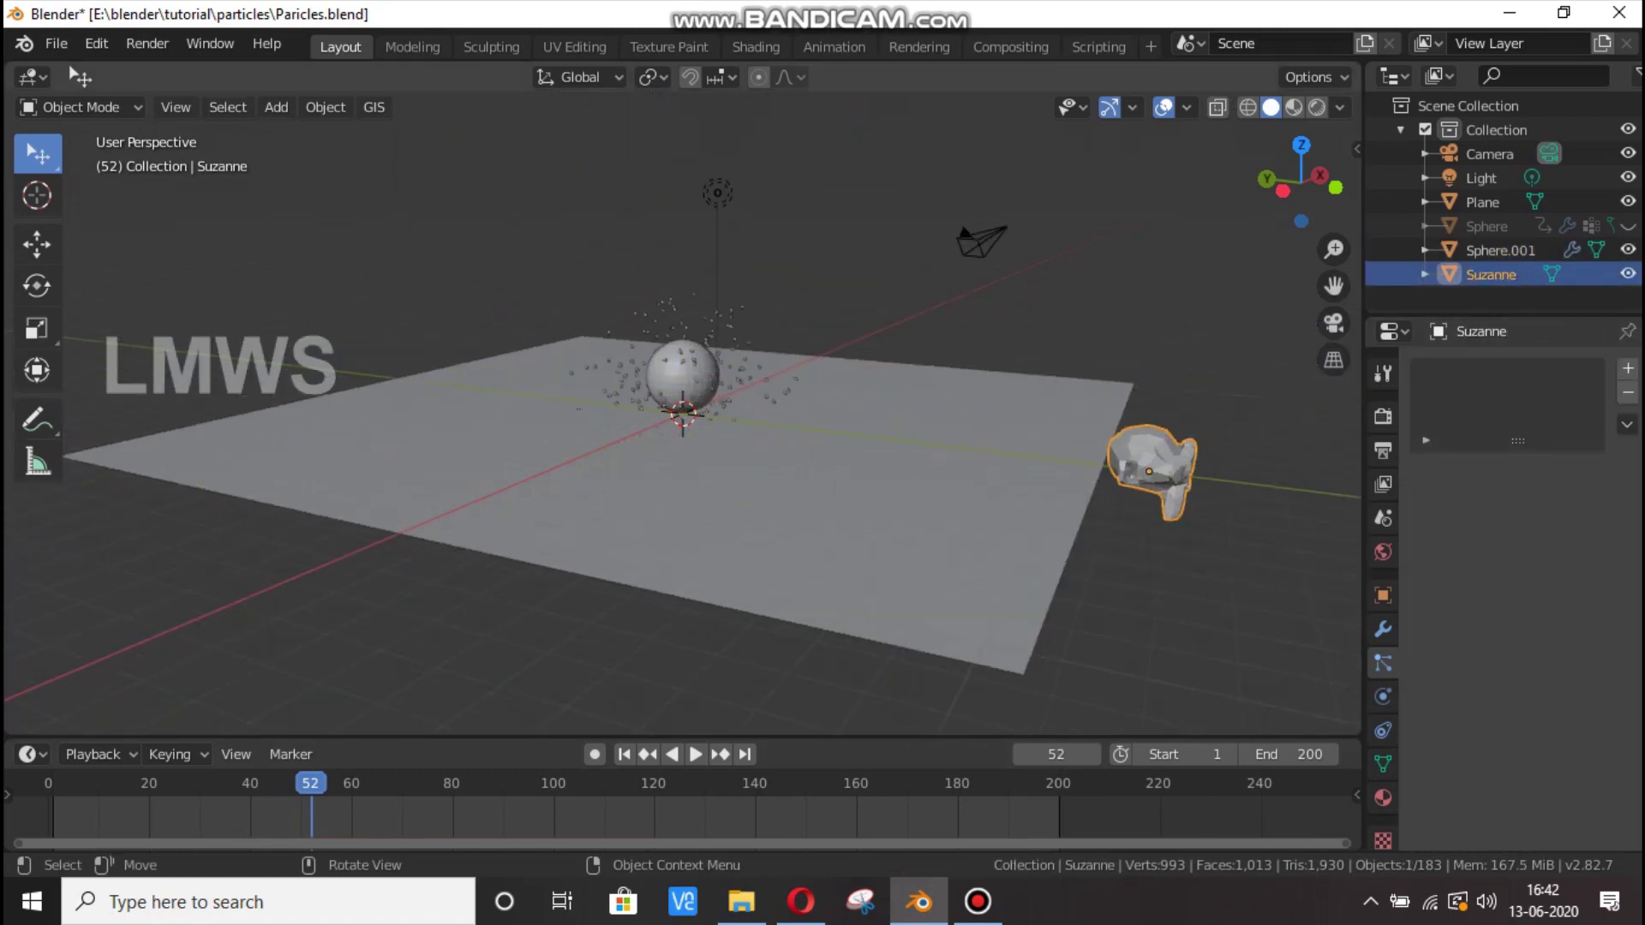
{"action": "scroll", "coordinate": [682, 411], "scroll_direction": "up", "scroll_amount": 2}
{"action": "scroll", "coordinate": [682, 411], "scroll_direction": "down", "scroll_amount": 3, "text": "ctrl"}
{"action": "scroll", "coordinate": [1146, 460], "scroll_direction": "up", "scroll_amount": 2}
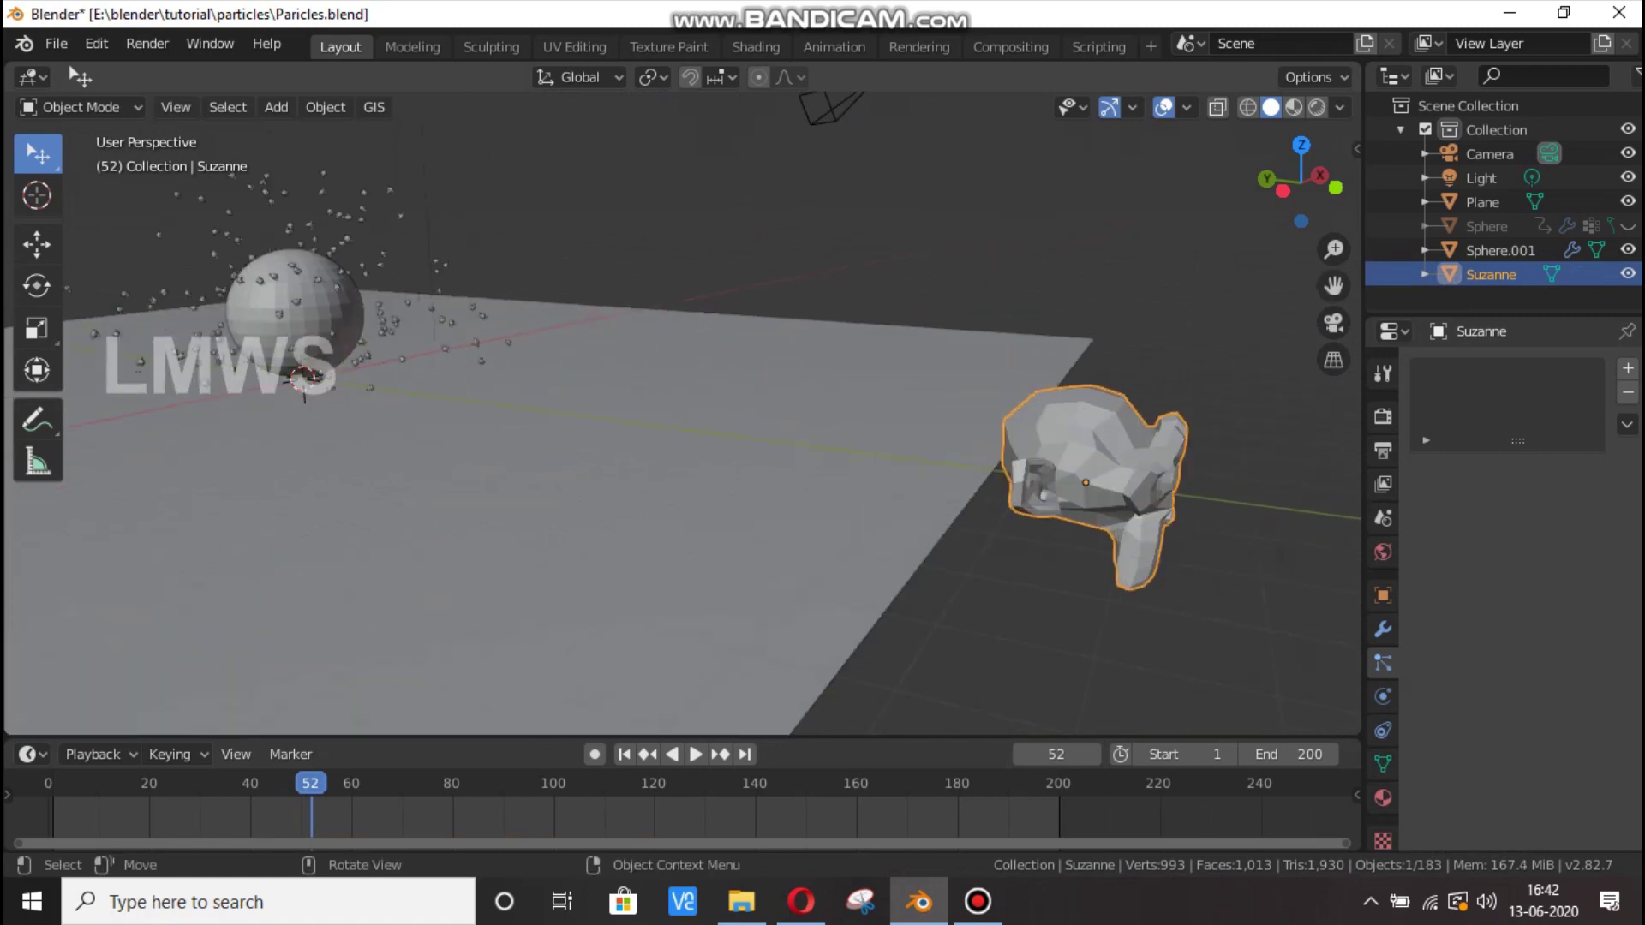
{"action": "key", "text": "shift+s"}
{"action": "left_click", "coordinate": [1146, 467]}
Deselect everything and place the 3D cursor freely in the empty space above the plane.
{"action": "key", "text": "alt+a"}
{"action": "key", "text": "shift+a"}
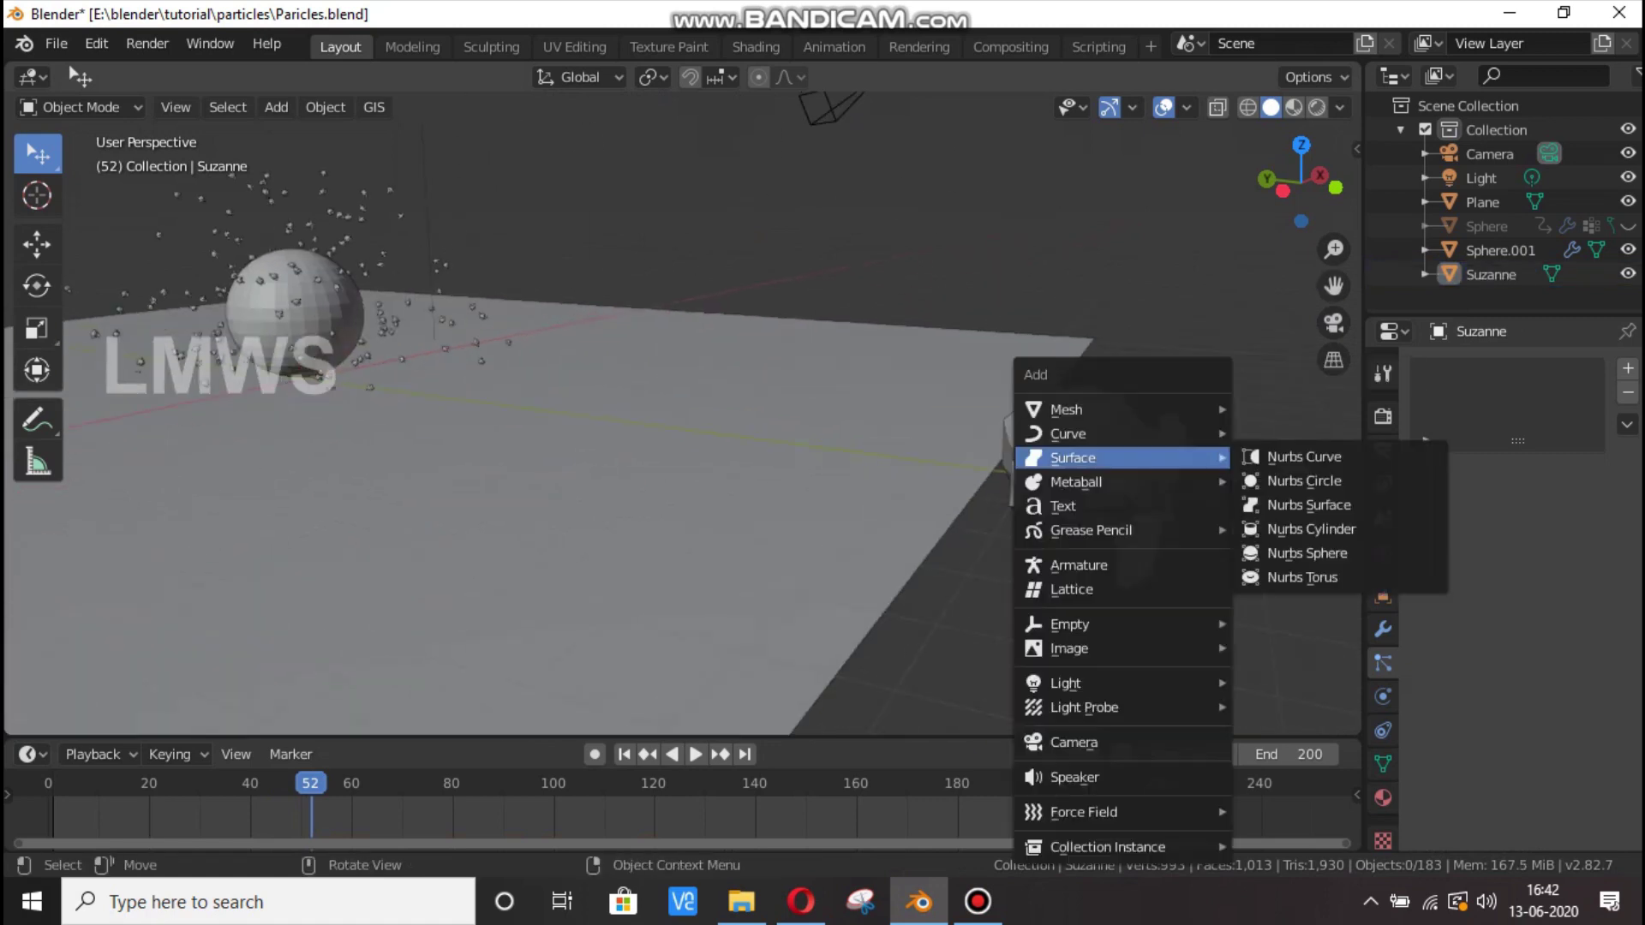
{"action": "key", "text": "Escape"}
{"action": "left_click", "coordinate": [36, 195]}
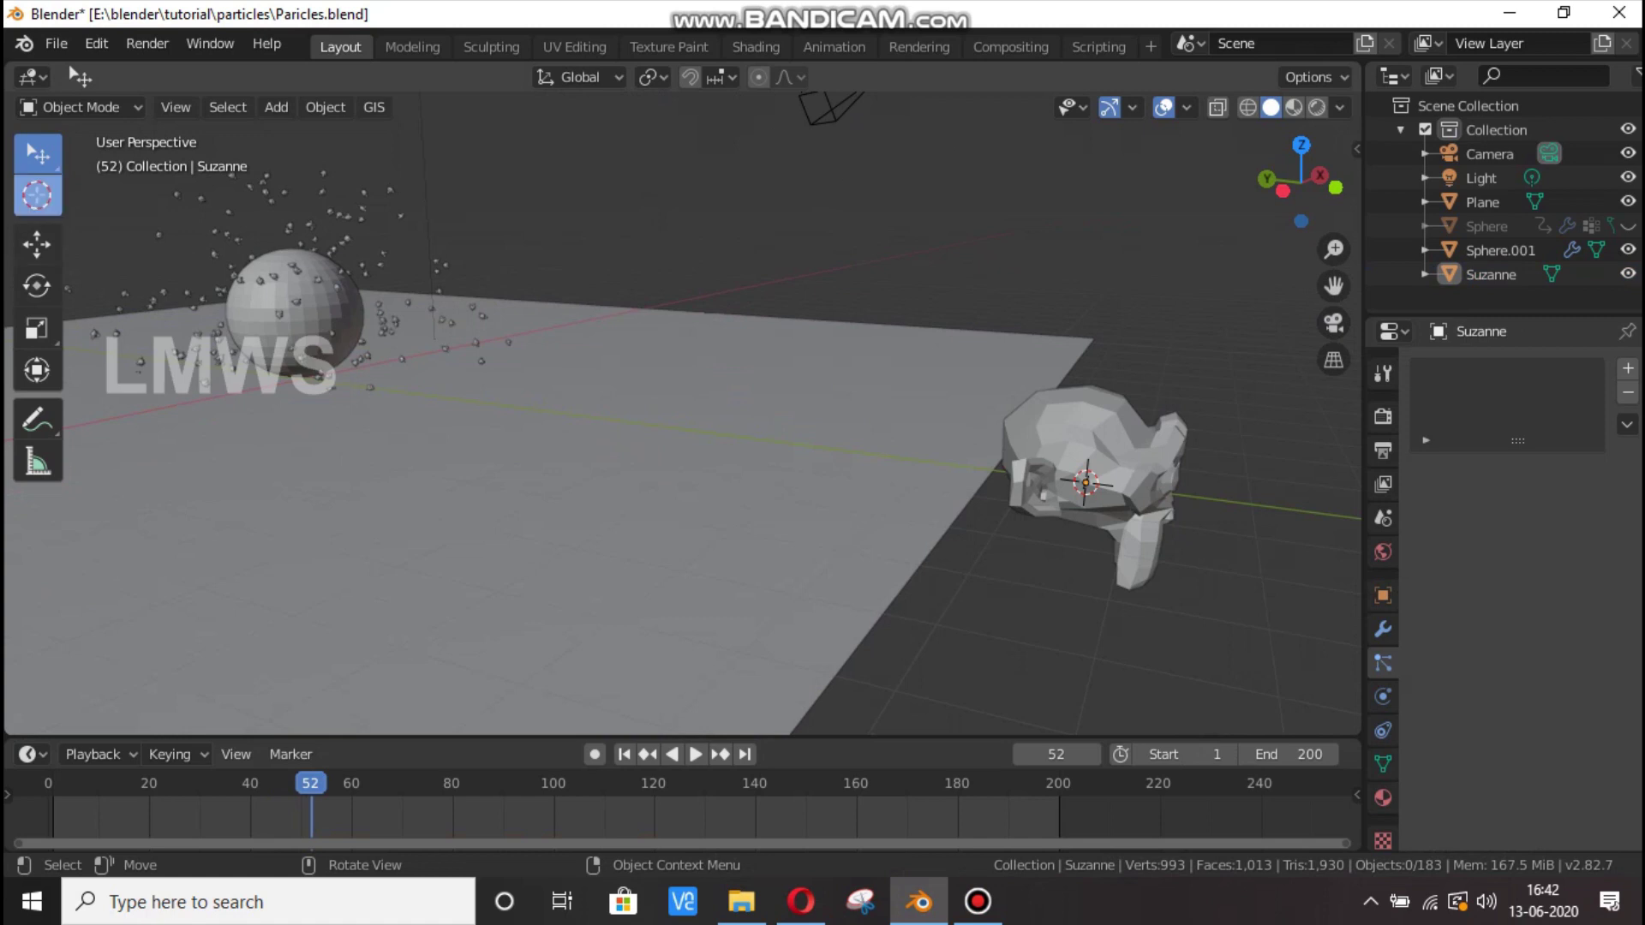
{"action": "left_click", "coordinate": [718, 192]}
{"action": "left_click", "coordinate": [37, 154]}
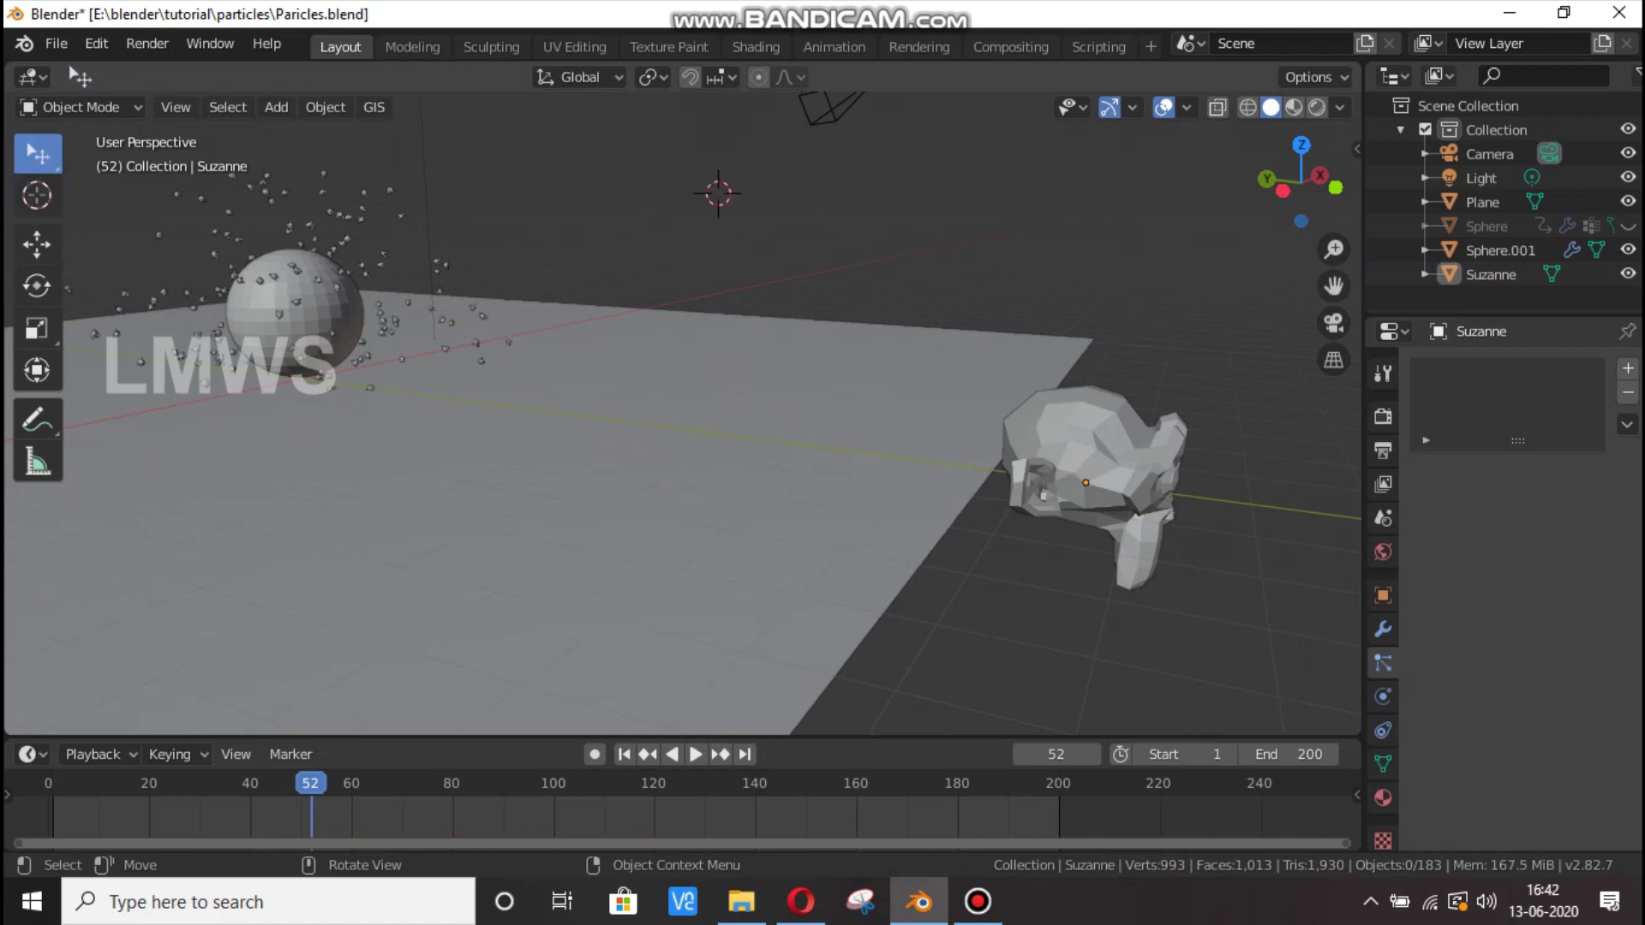
Reselect Suzanne and bring the 3D cursor back to it with Cursor to Selected.
{"action": "left_click", "coordinate": [1089, 471]}
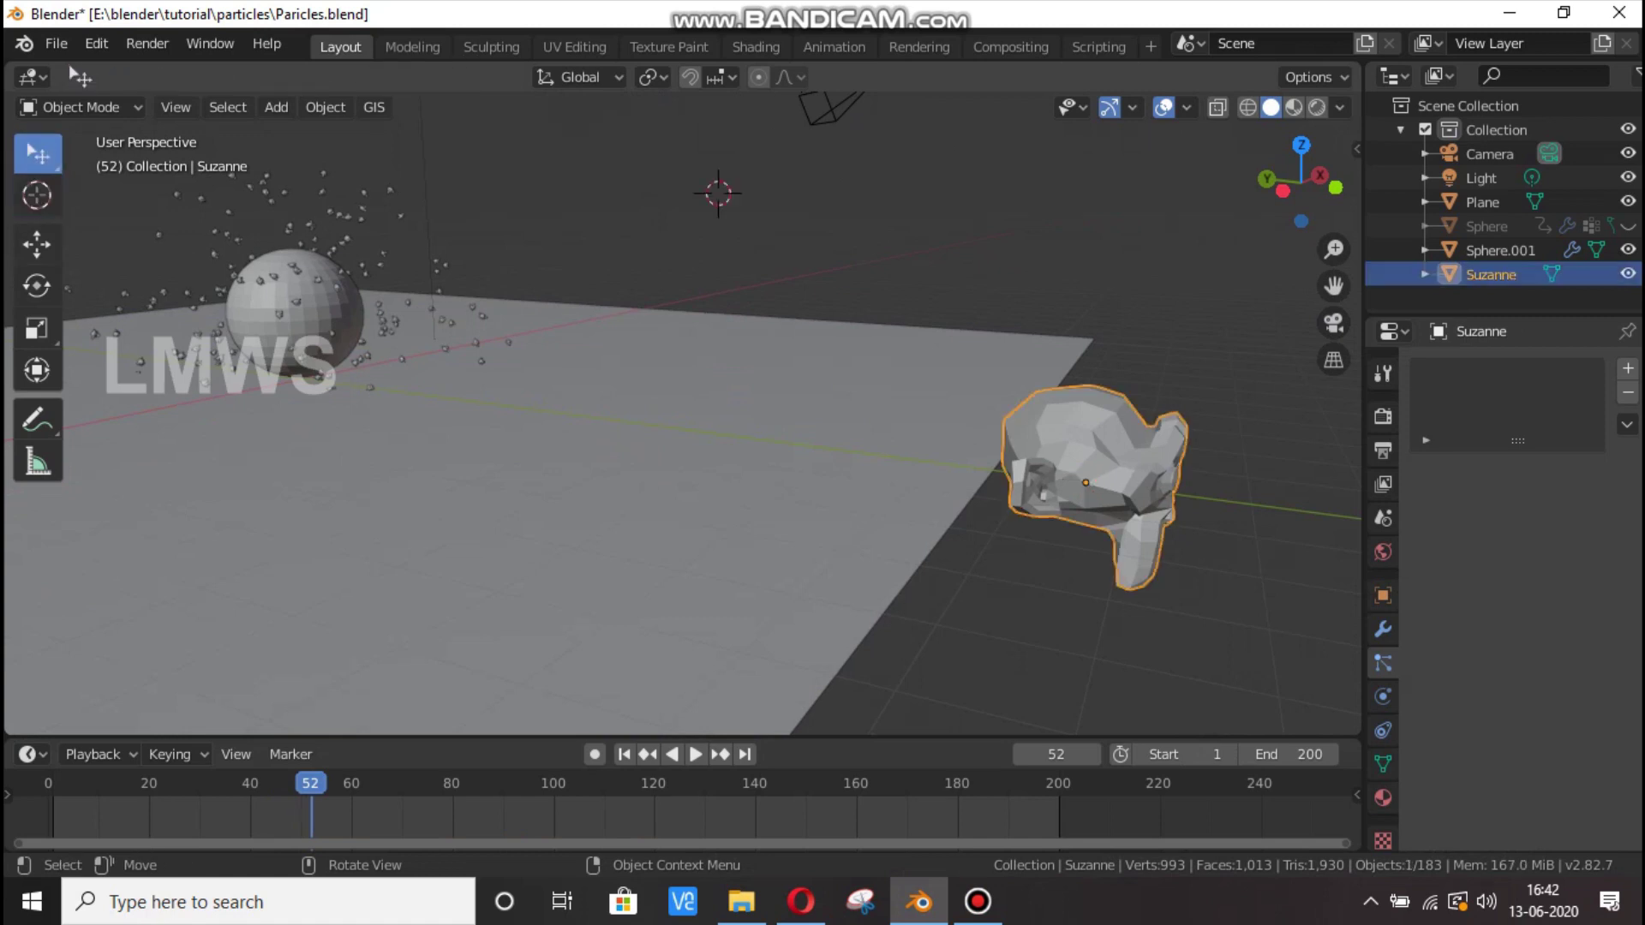
{"action": "key", "text": "shift+s"}
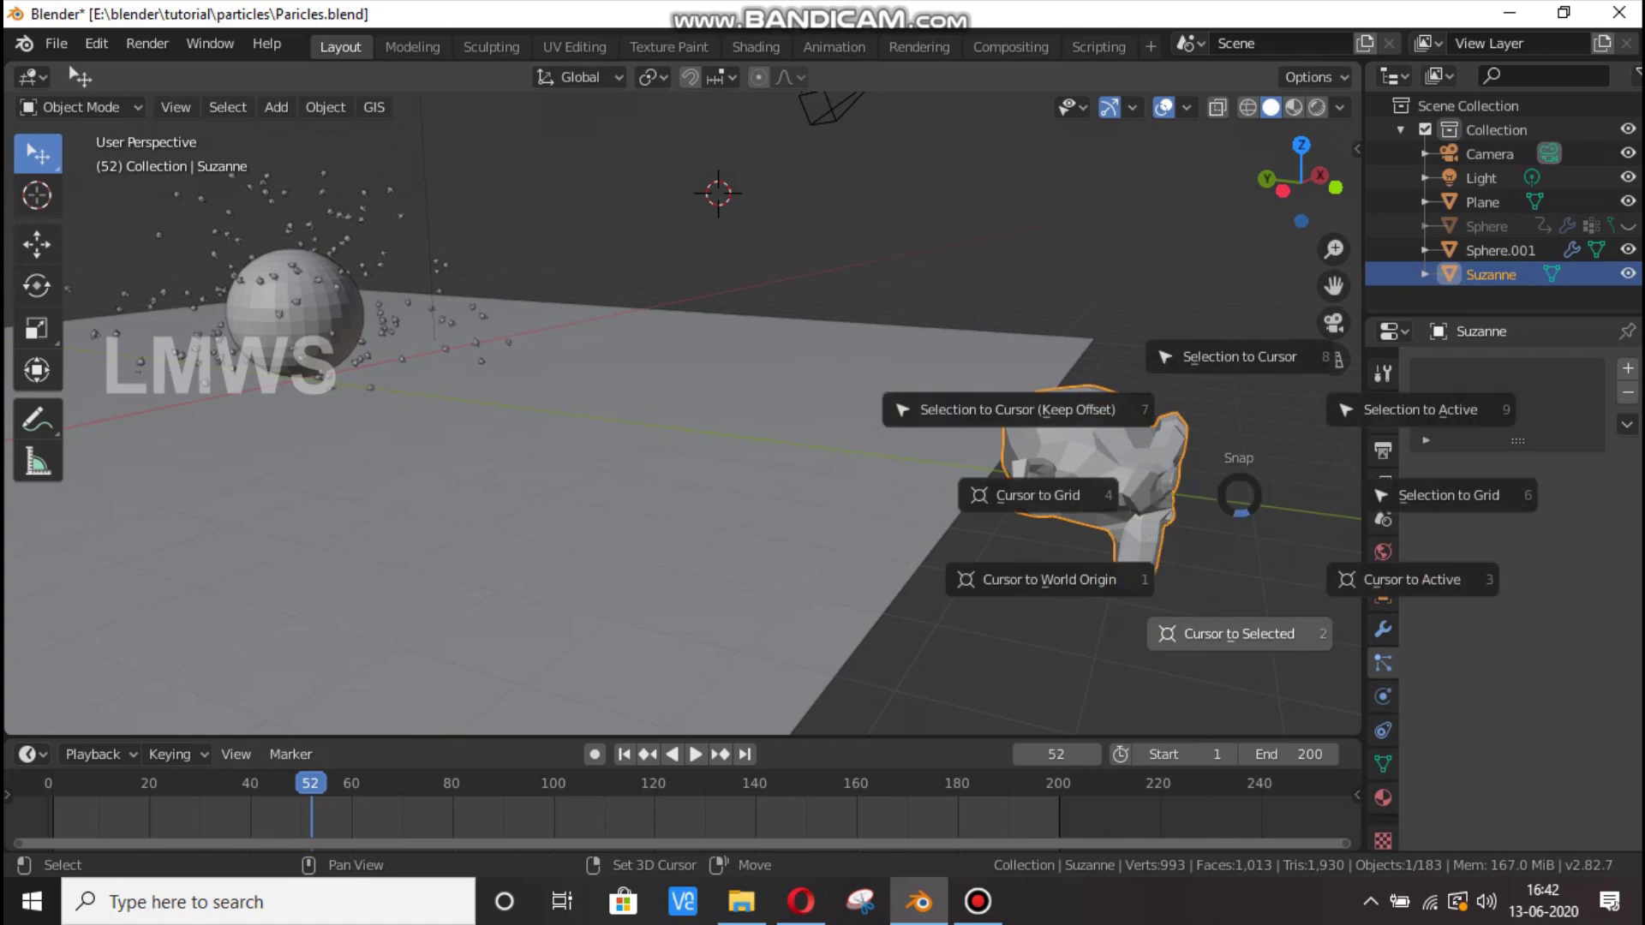
{"action": "left_click", "coordinate": [1239, 634]}
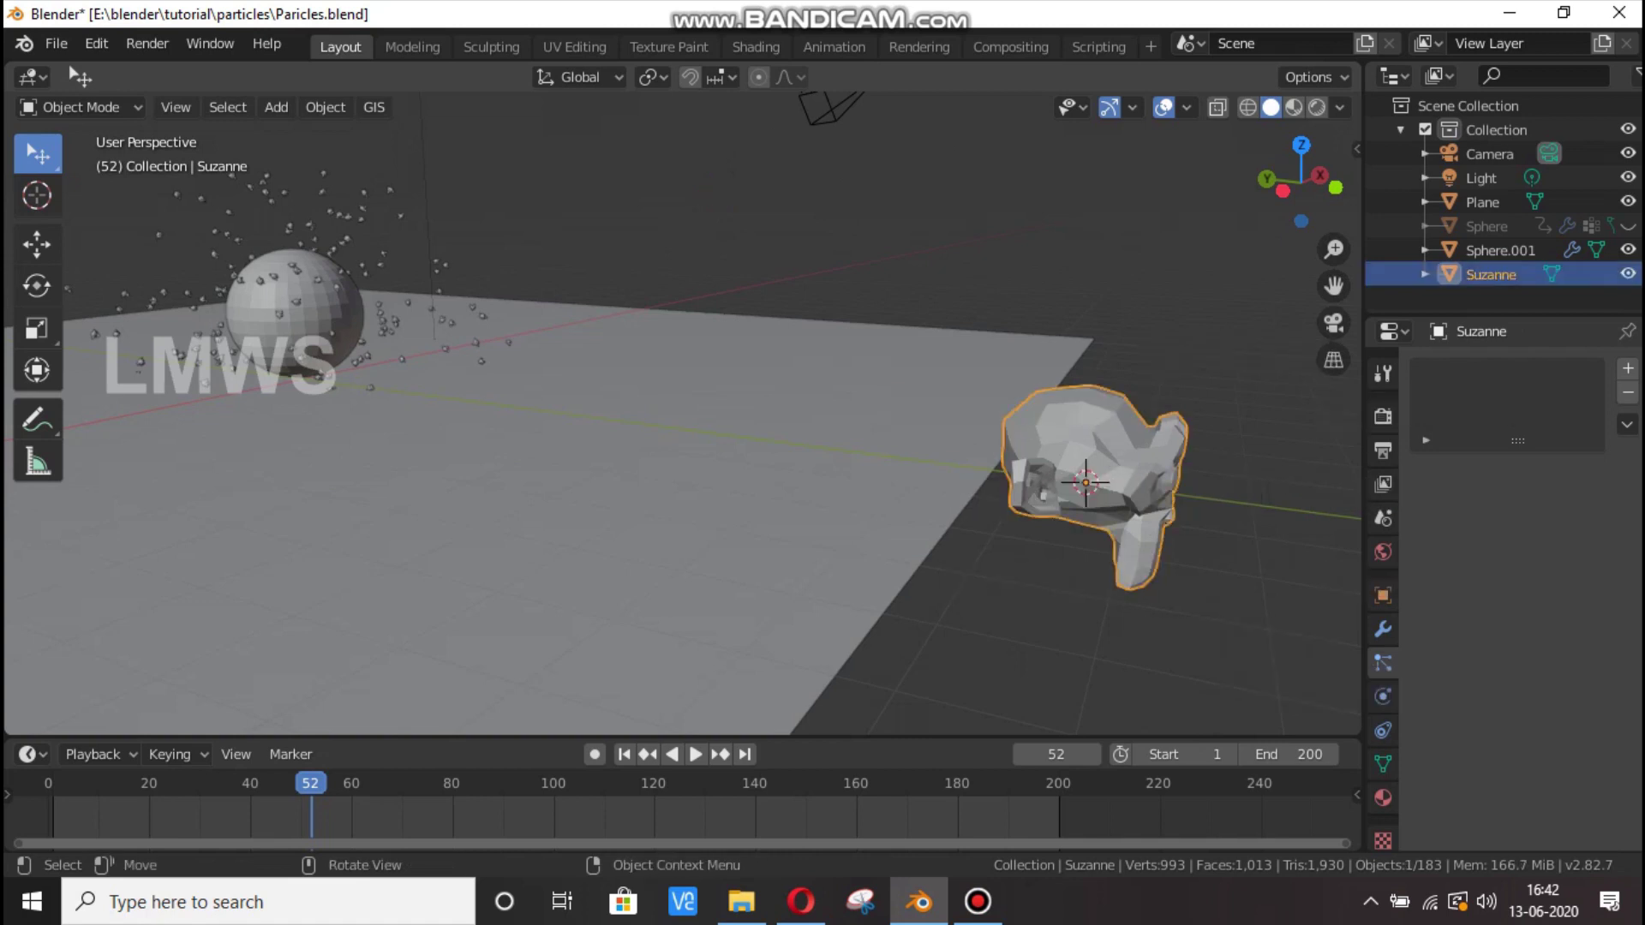
Add an ico sphere at the 3D cursor and move it to the free space beside Suzanne.
{"action": "key", "text": "shift+a"}
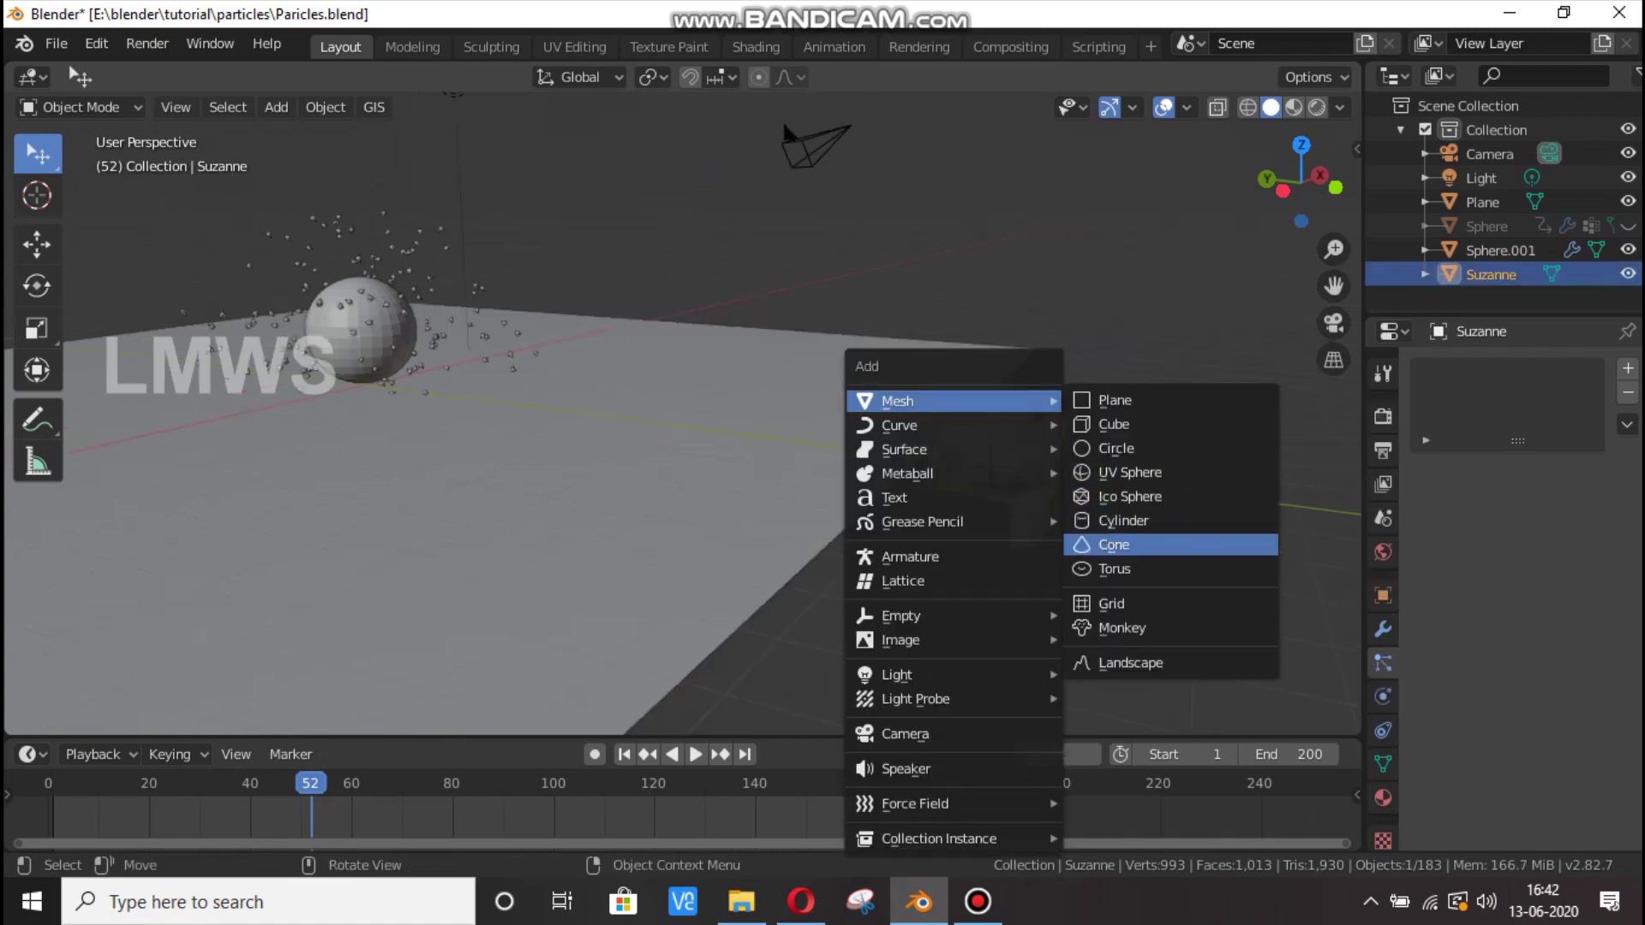
{"action": "left_click", "coordinate": [1130, 496]}
{"action": "key", "text": "g"}
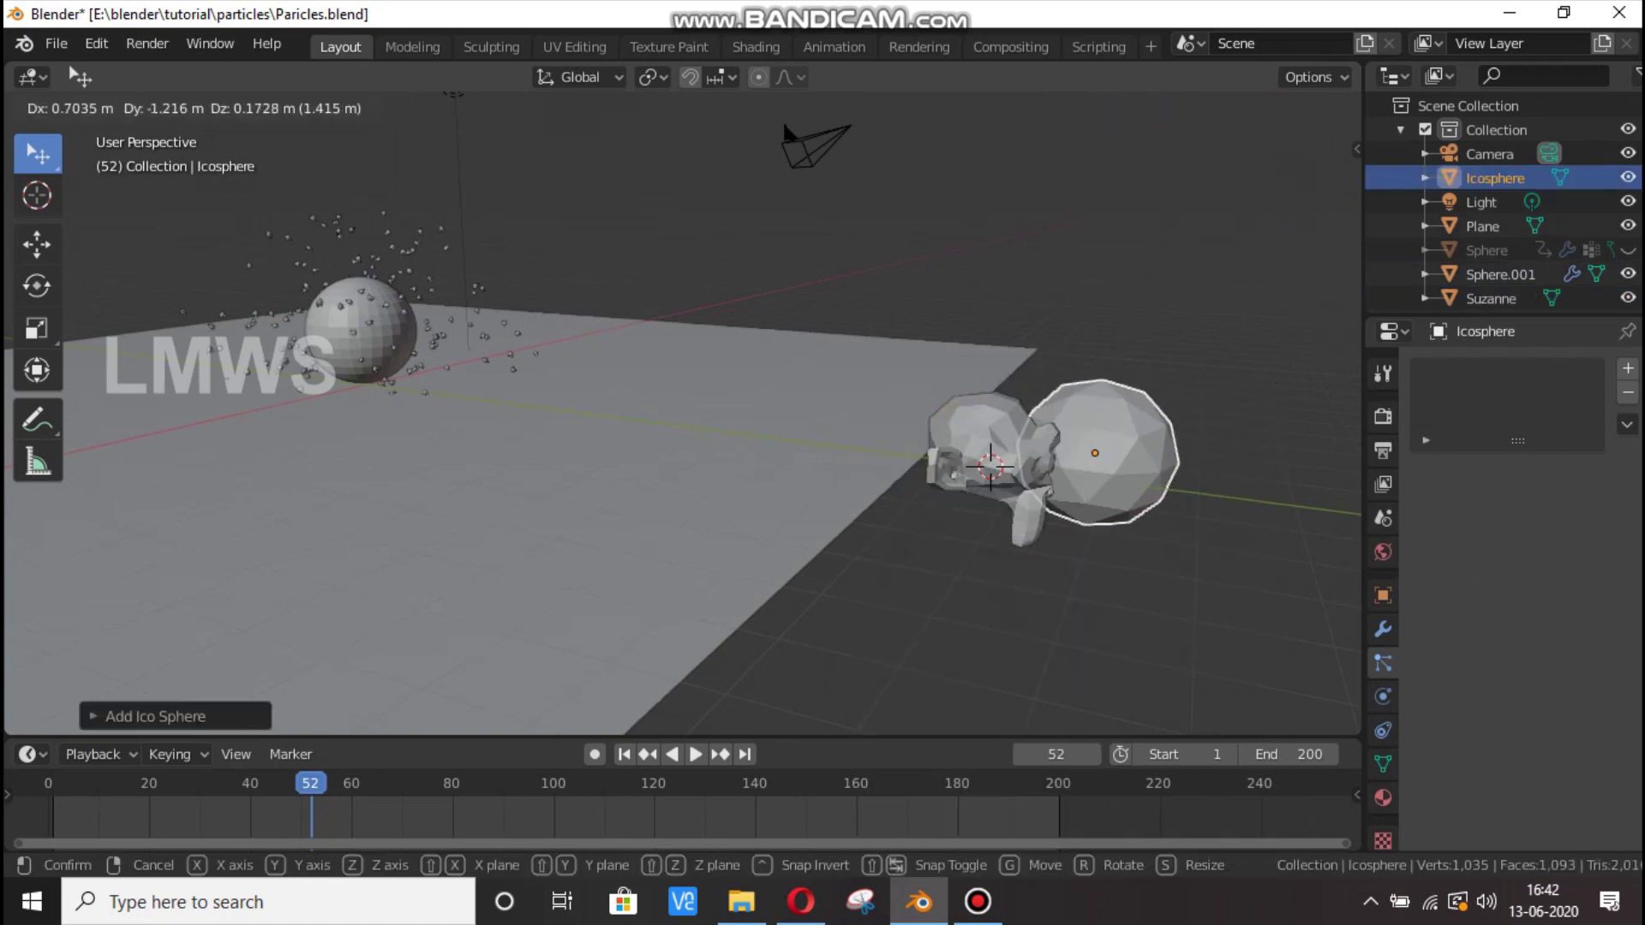
{"action": "left_click", "coordinate": [1113, 410]}
Add a cone mesh and move it in front of the ico sphere, clear of Suzanne.
{"action": "key", "text": "shift+a"}
{"action": "mouse_move", "coordinate": [1114, 434]}
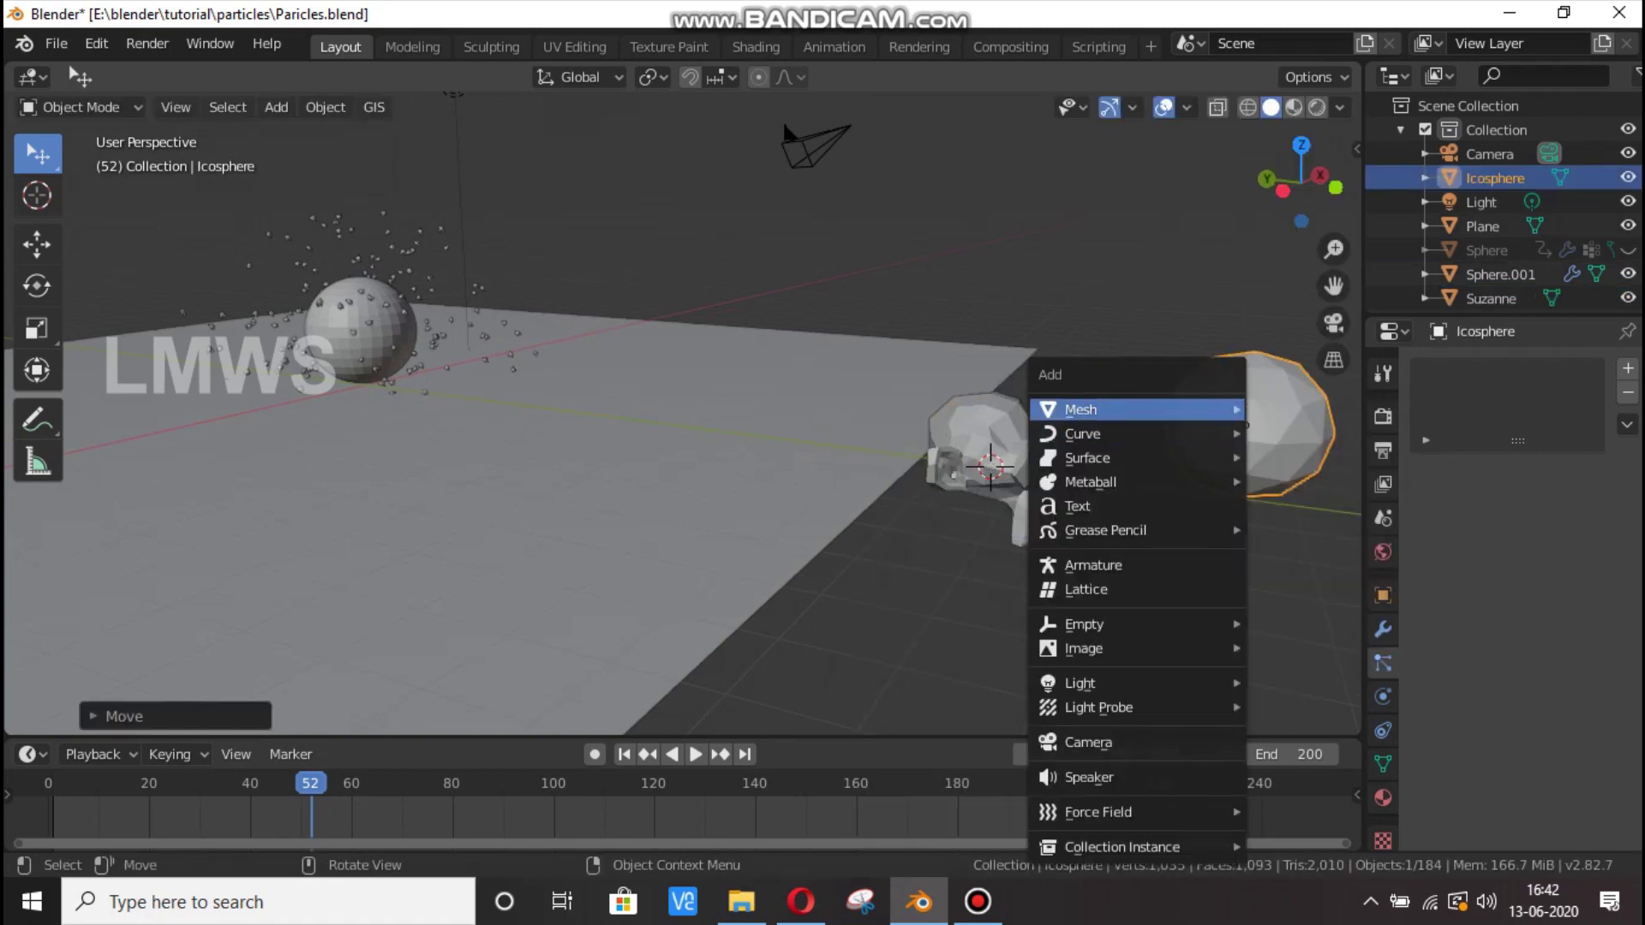
{"action": "left_click", "coordinate": [1295, 553]}
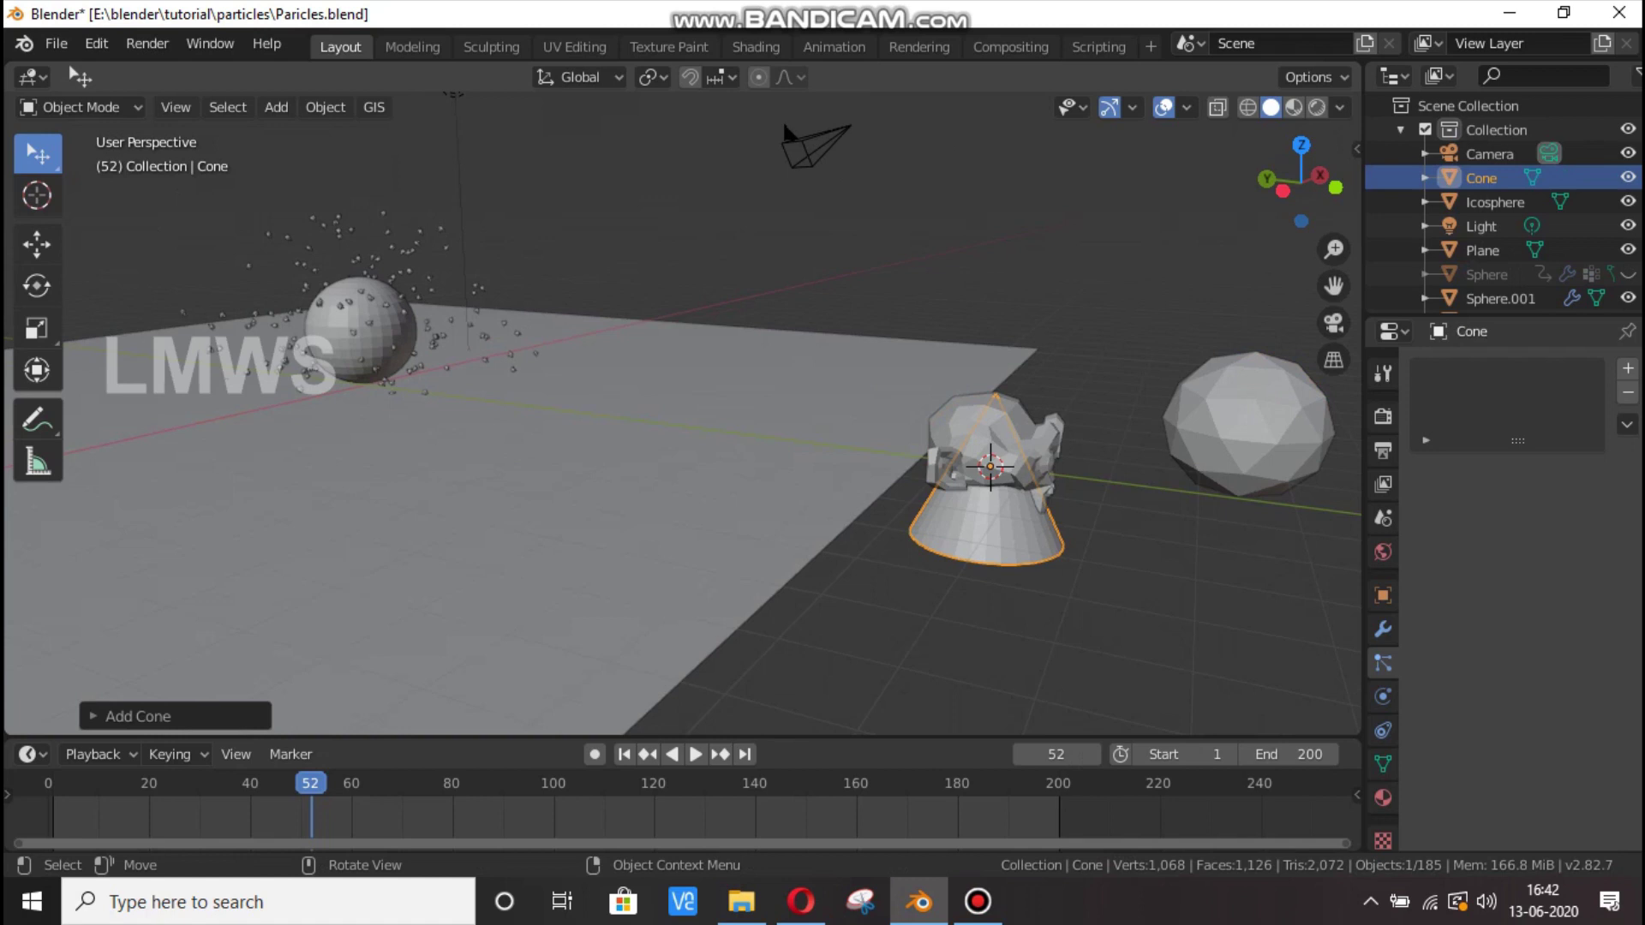
{"action": "key", "text": "g"}
{"action": "left_click", "coordinate": [1071, 353]}
Add a torus, move it in front of Suzanne next to the cone, and deselect it.
{"action": "key", "text": "shift+a"}
{"action": "mouse_move", "coordinate": [1071, 350]}
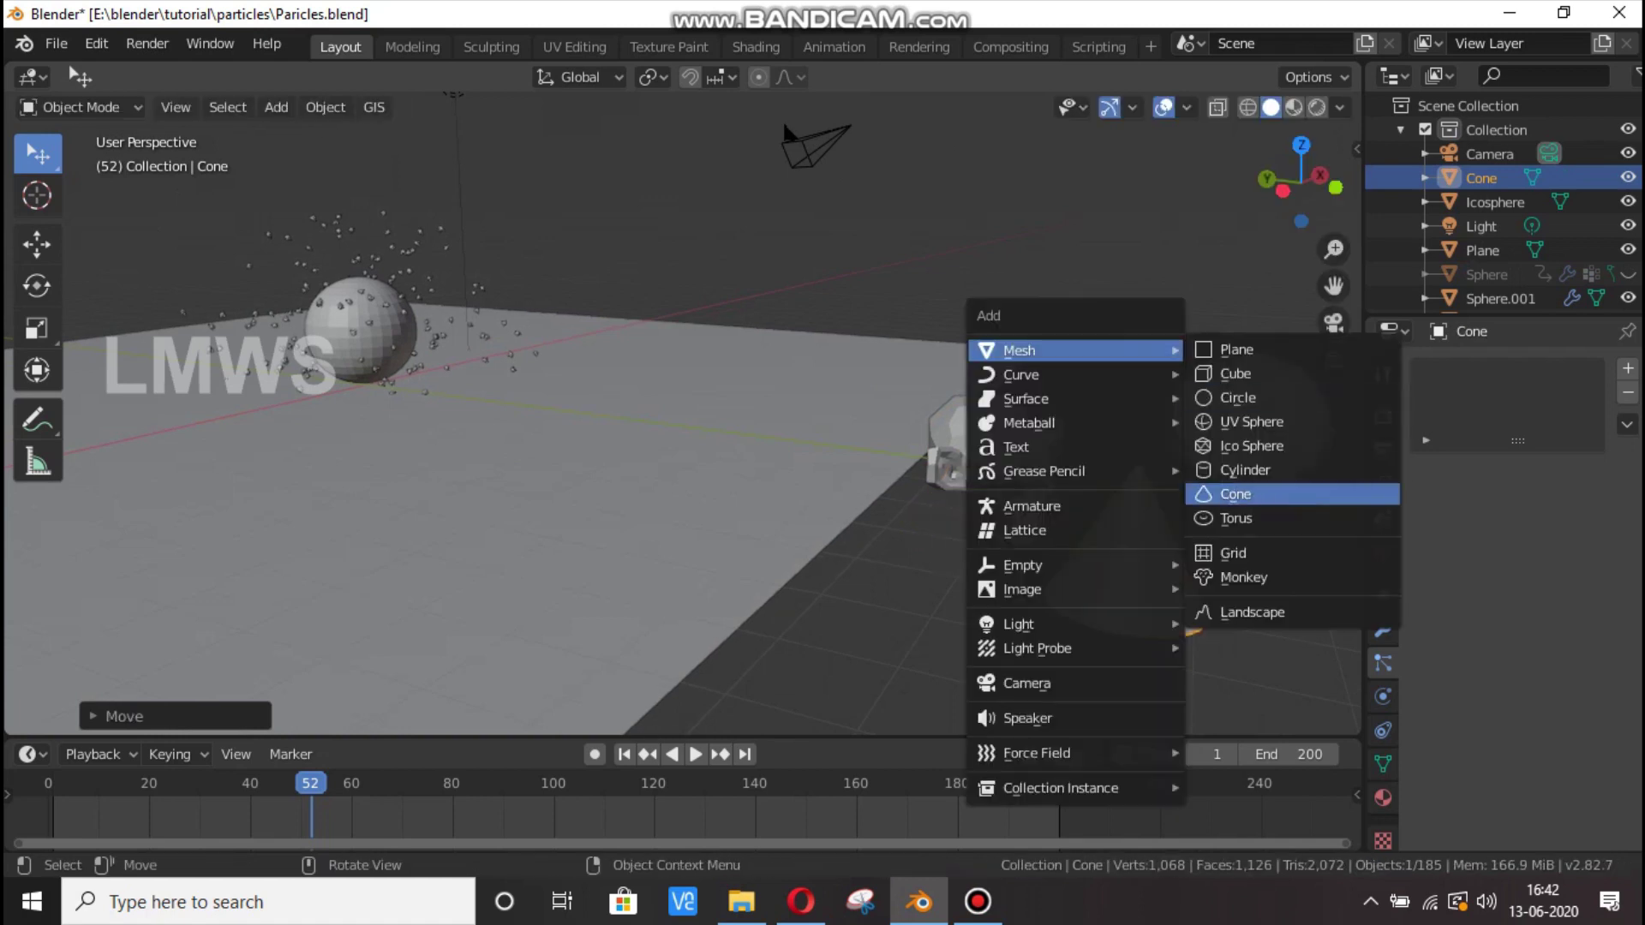
{"action": "left_click", "coordinate": [1236, 517]}
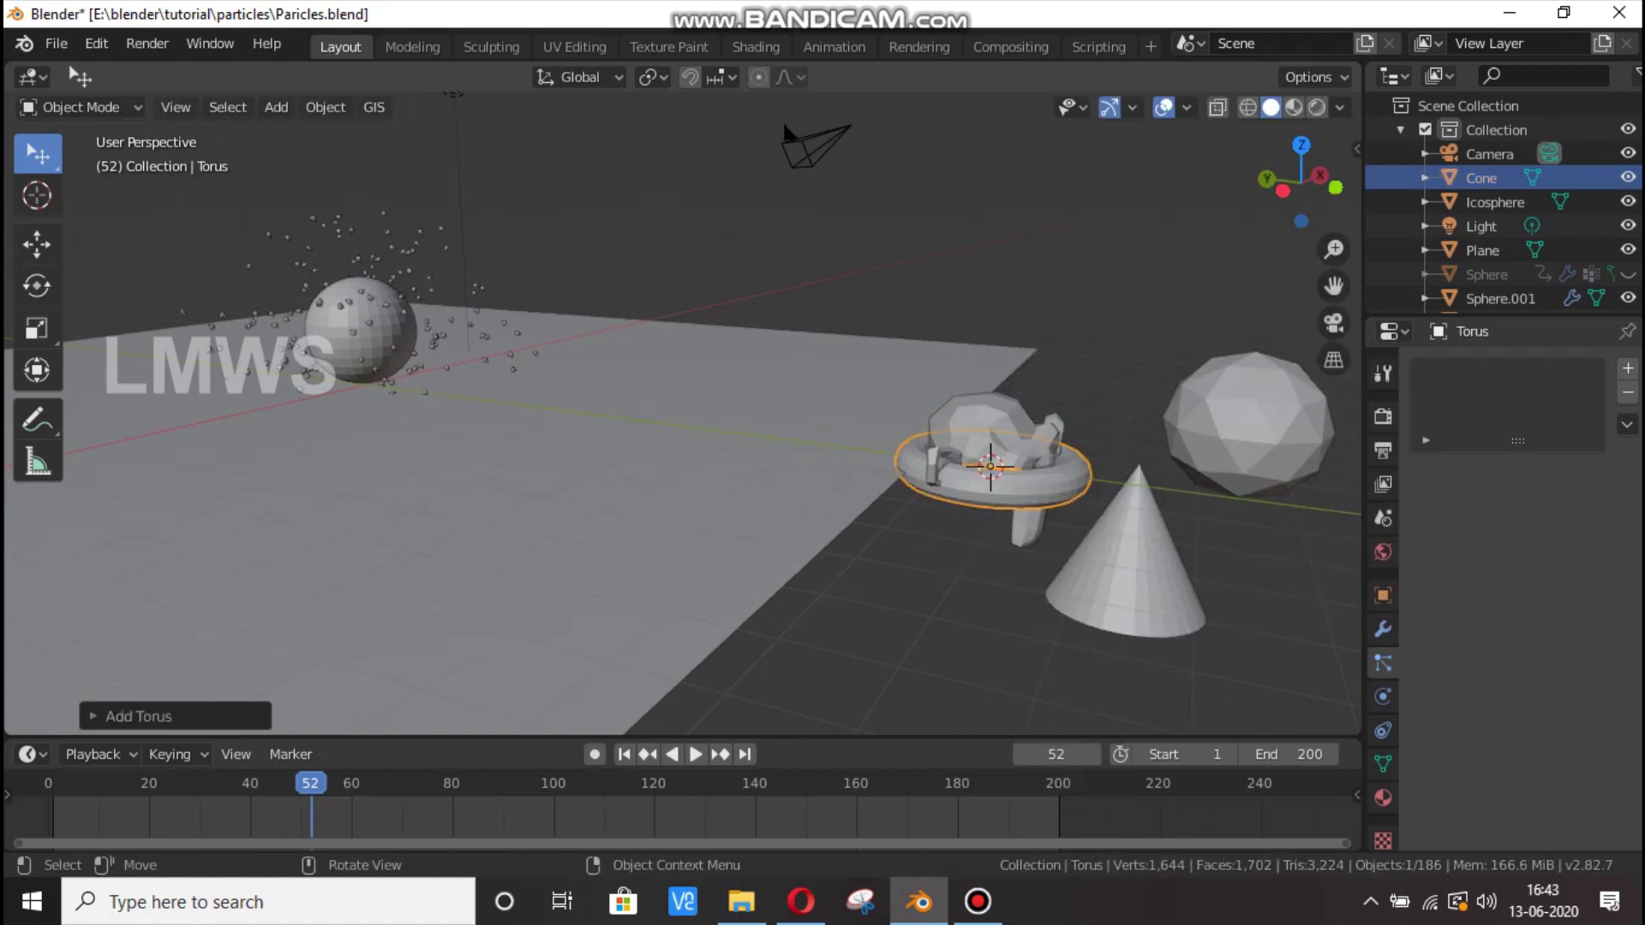
{"action": "key", "text": "g"}
{"action": "left_click", "coordinate": [1230, 652]}
{"action": "left_click", "coordinate": [1230, 652]}
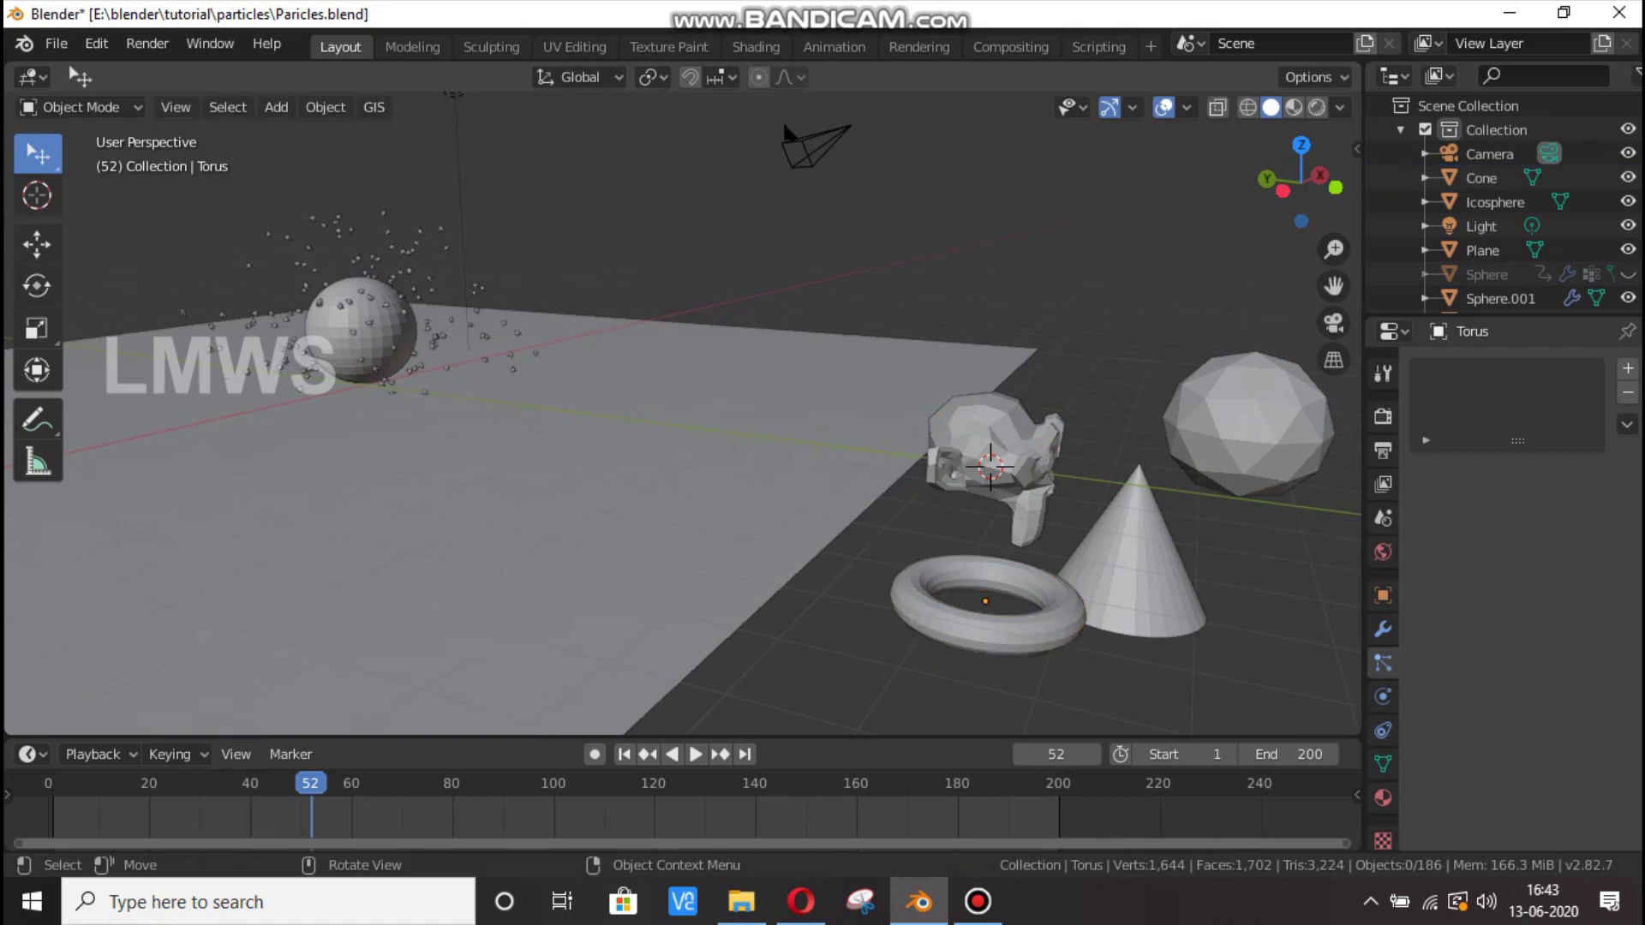
Select Suzanne, the ico sphere, the cone and the torus with Select Box and group them in a new collection named Particles_object.
{"action": "left_click", "coordinate": [37, 152]}
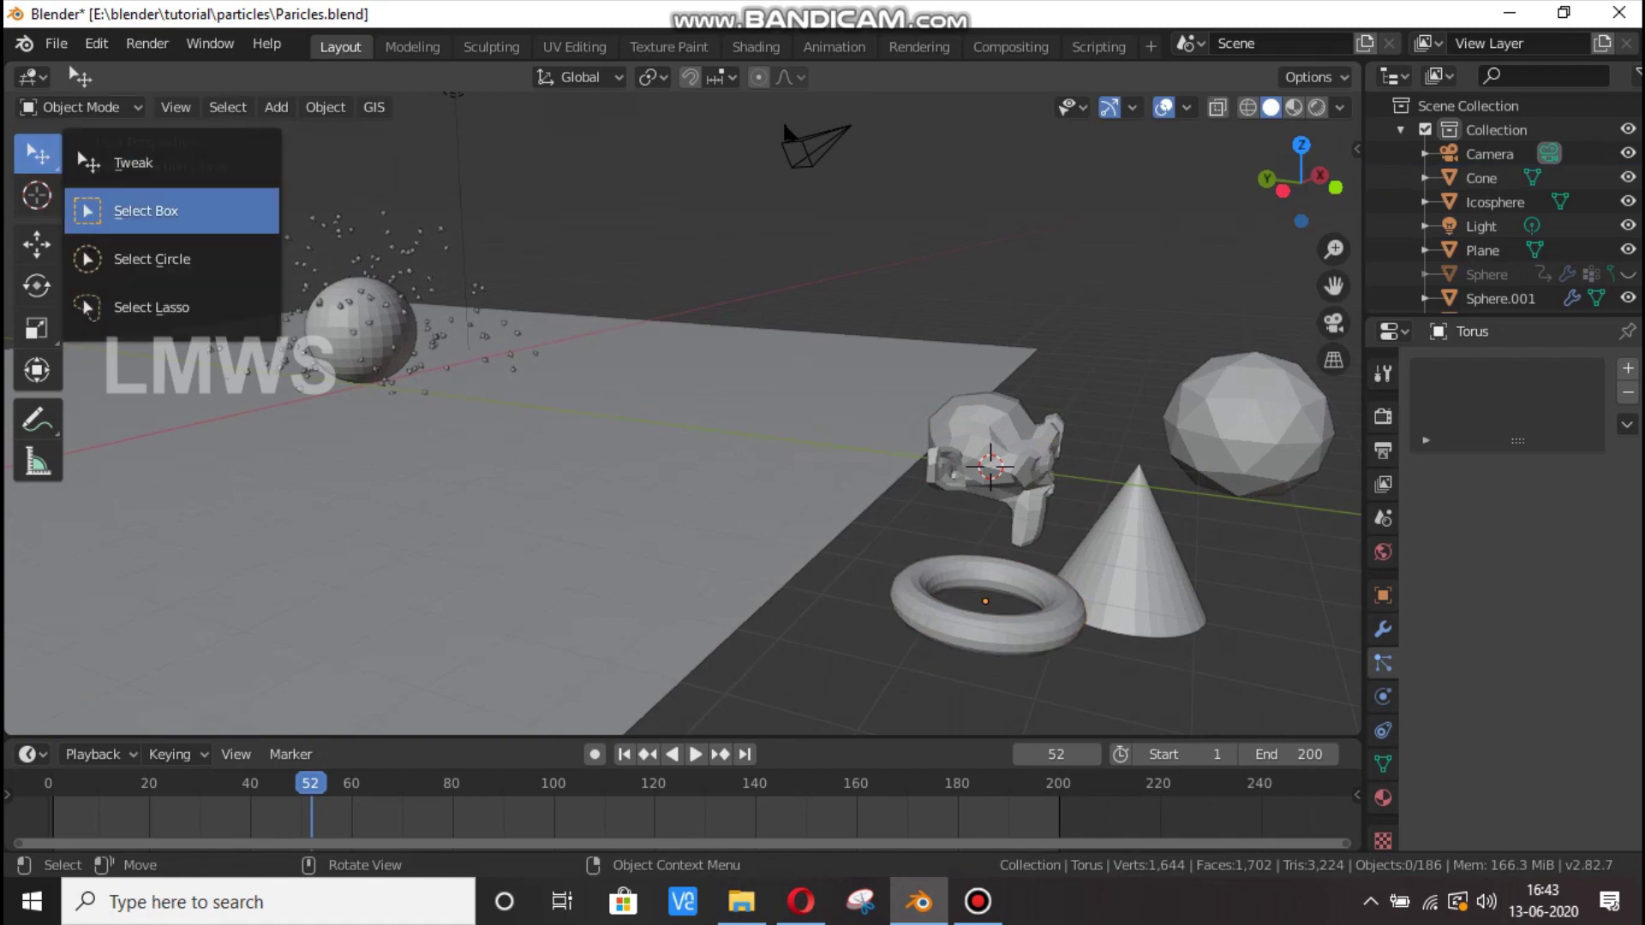
{"action": "left_click", "coordinate": [146, 211]}
{"action": "left_click_drag", "start_coordinate": [1025, 697], "coordinate": [1267, 409]}
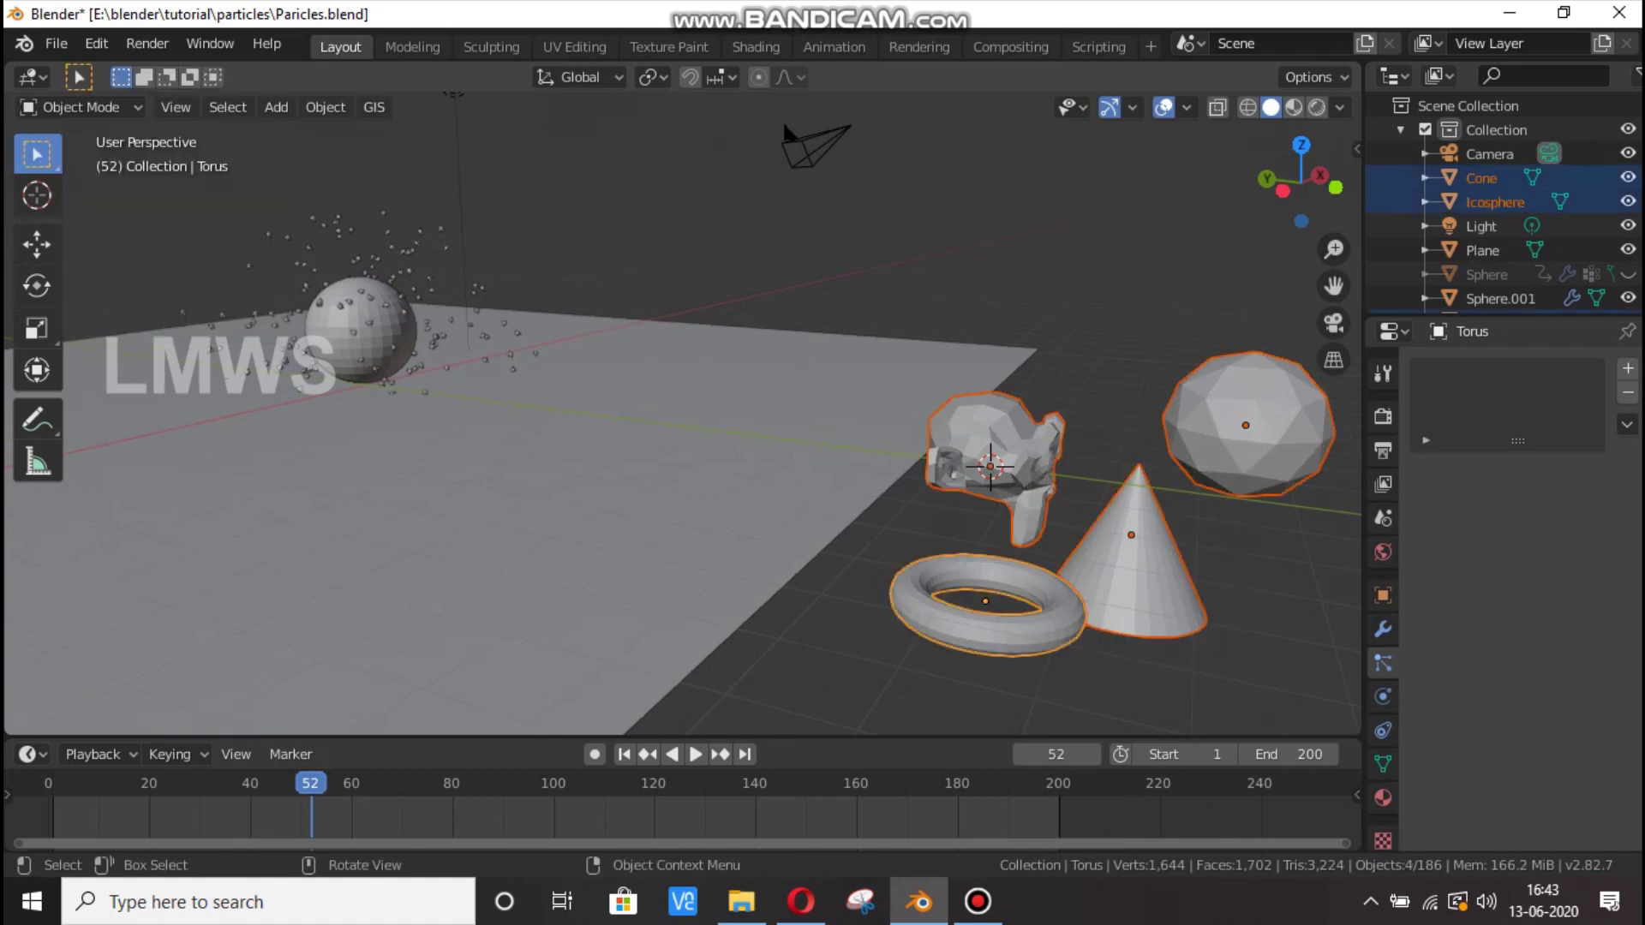
{"action": "key", "text": "ctrl+g"}
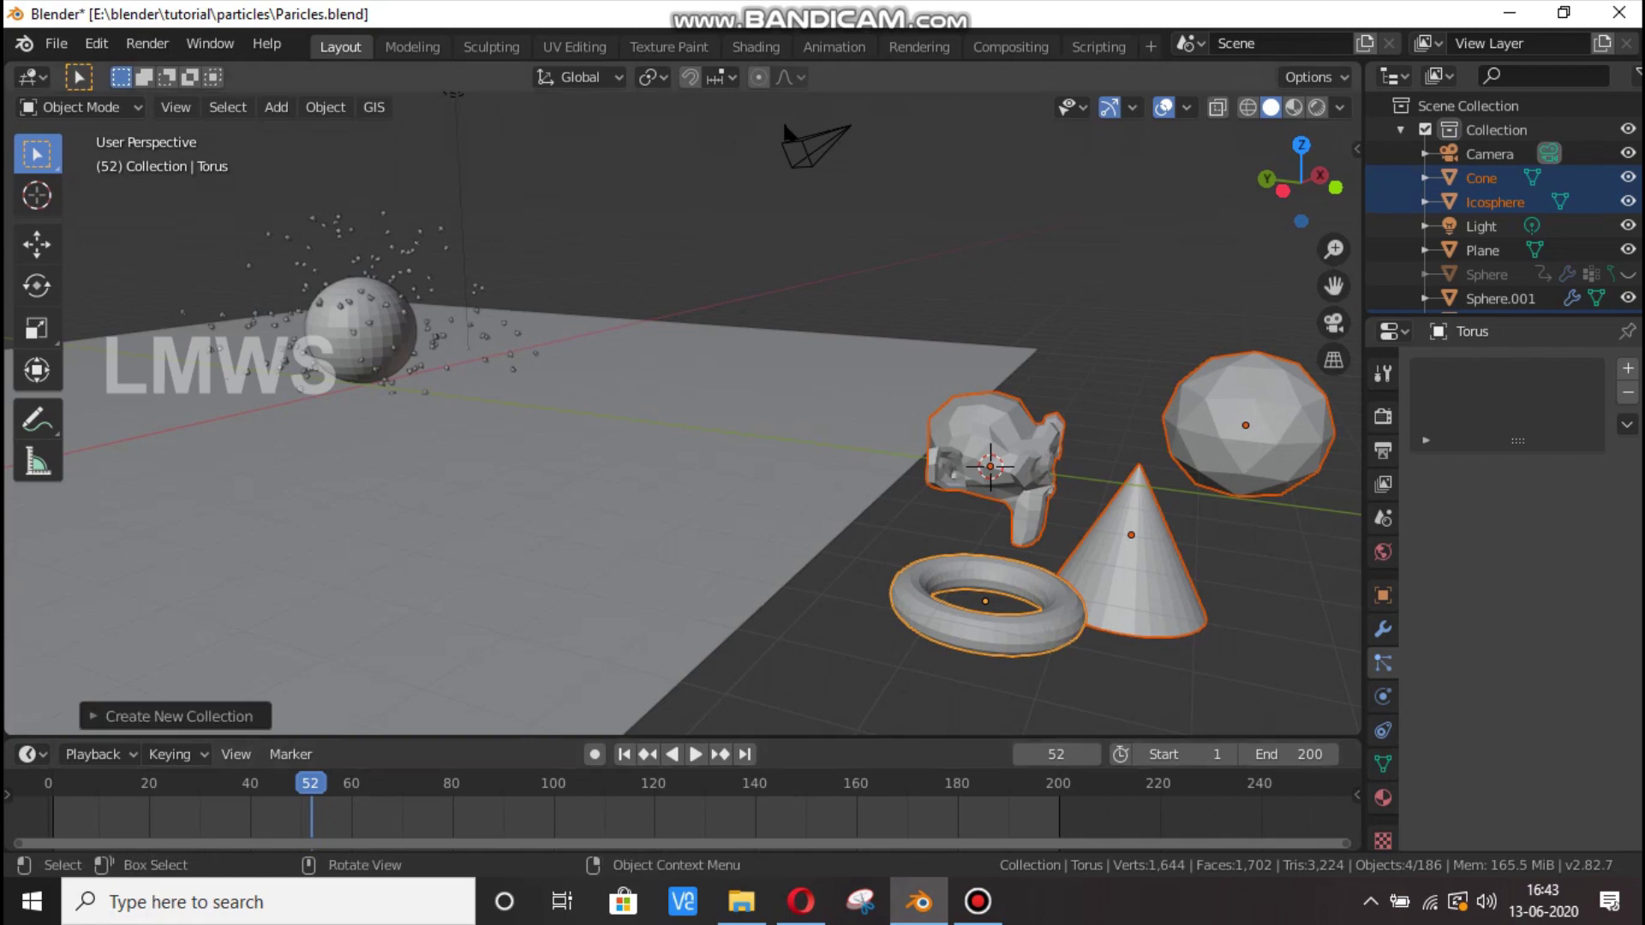
{"action": "left_click", "coordinate": [129, 716]}
{"action": "left_click", "coordinate": [326, 708]}
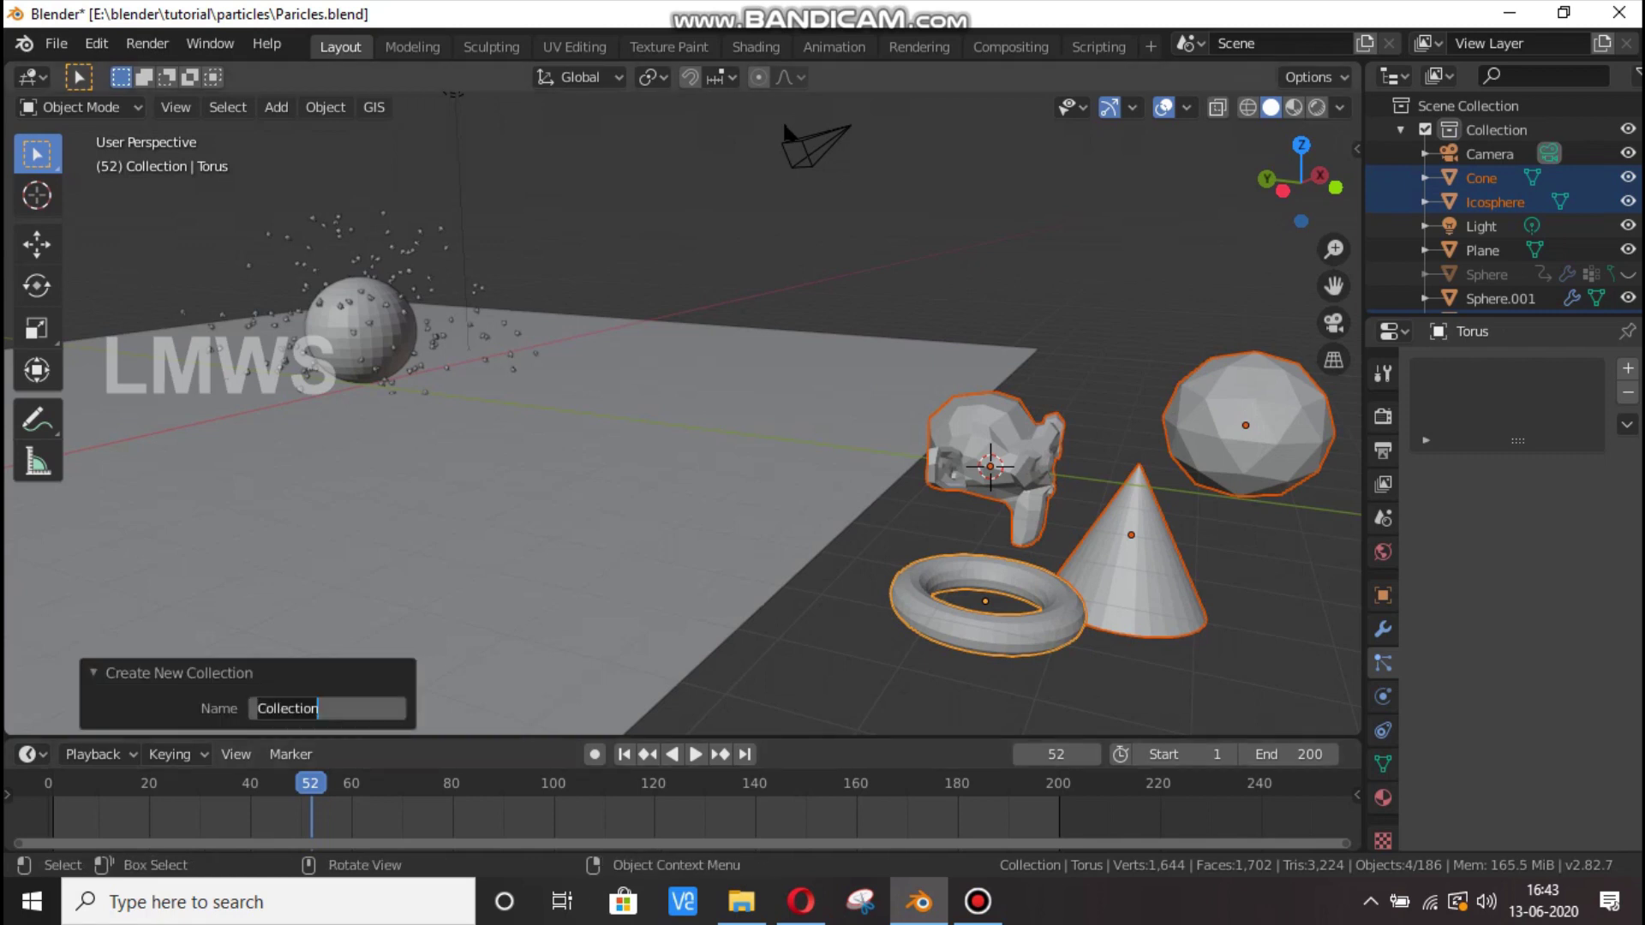
{"action": "type", "text": "Particles_object"}
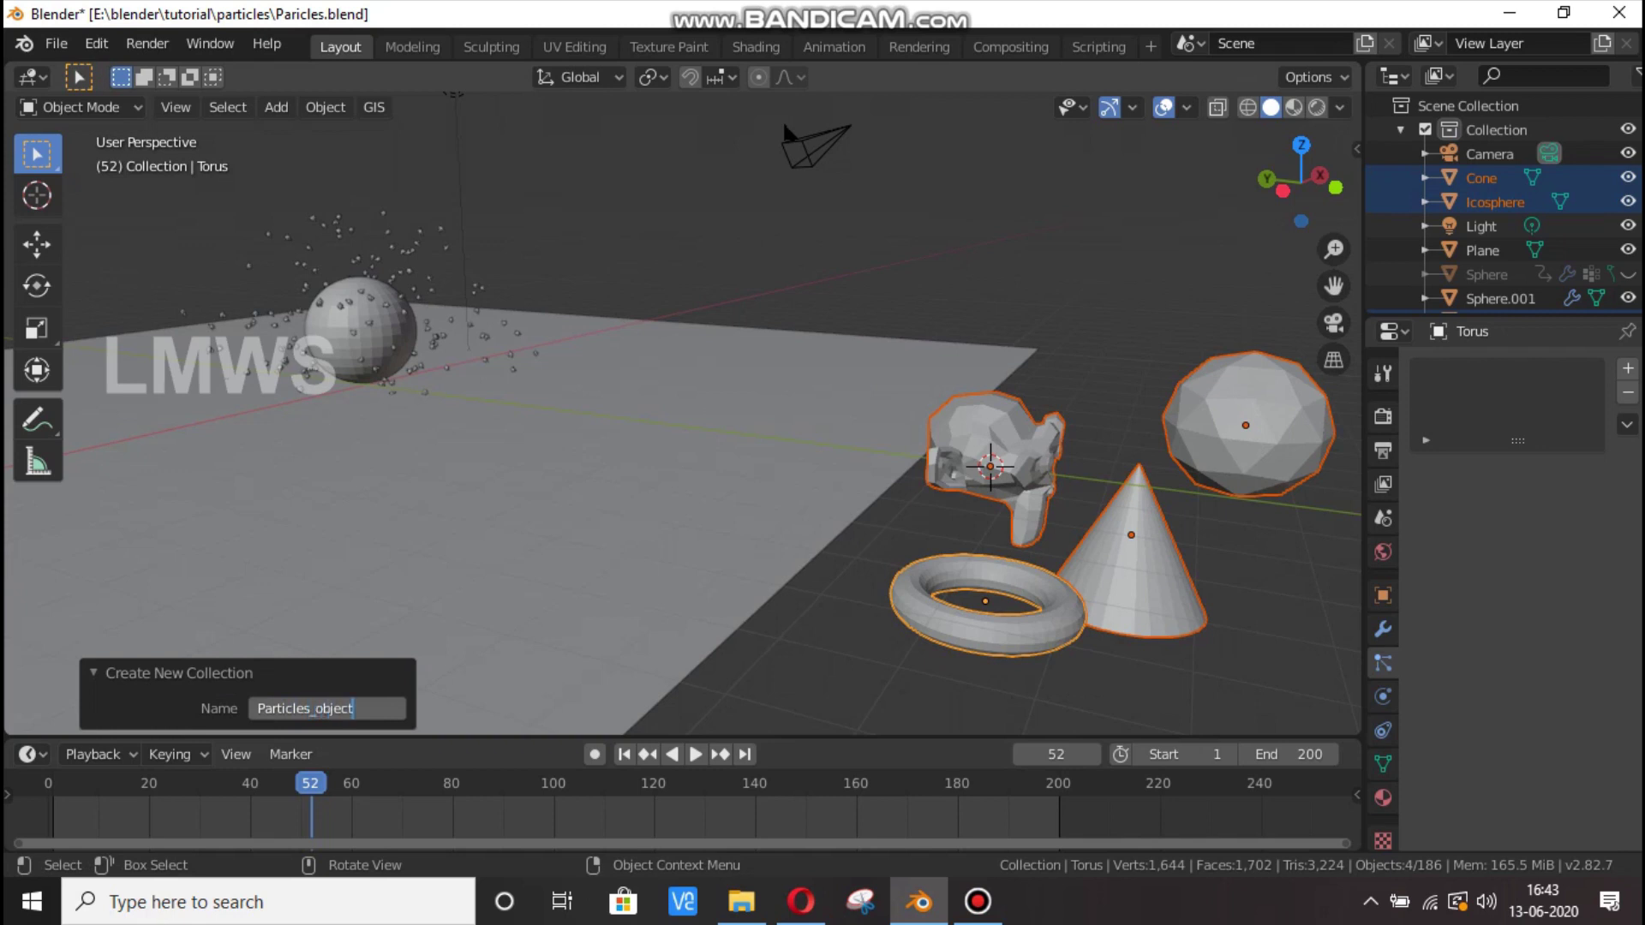
{"action": "key", "text": "Return"}
{"action": "left_click", "coordinate": [94, 673]}
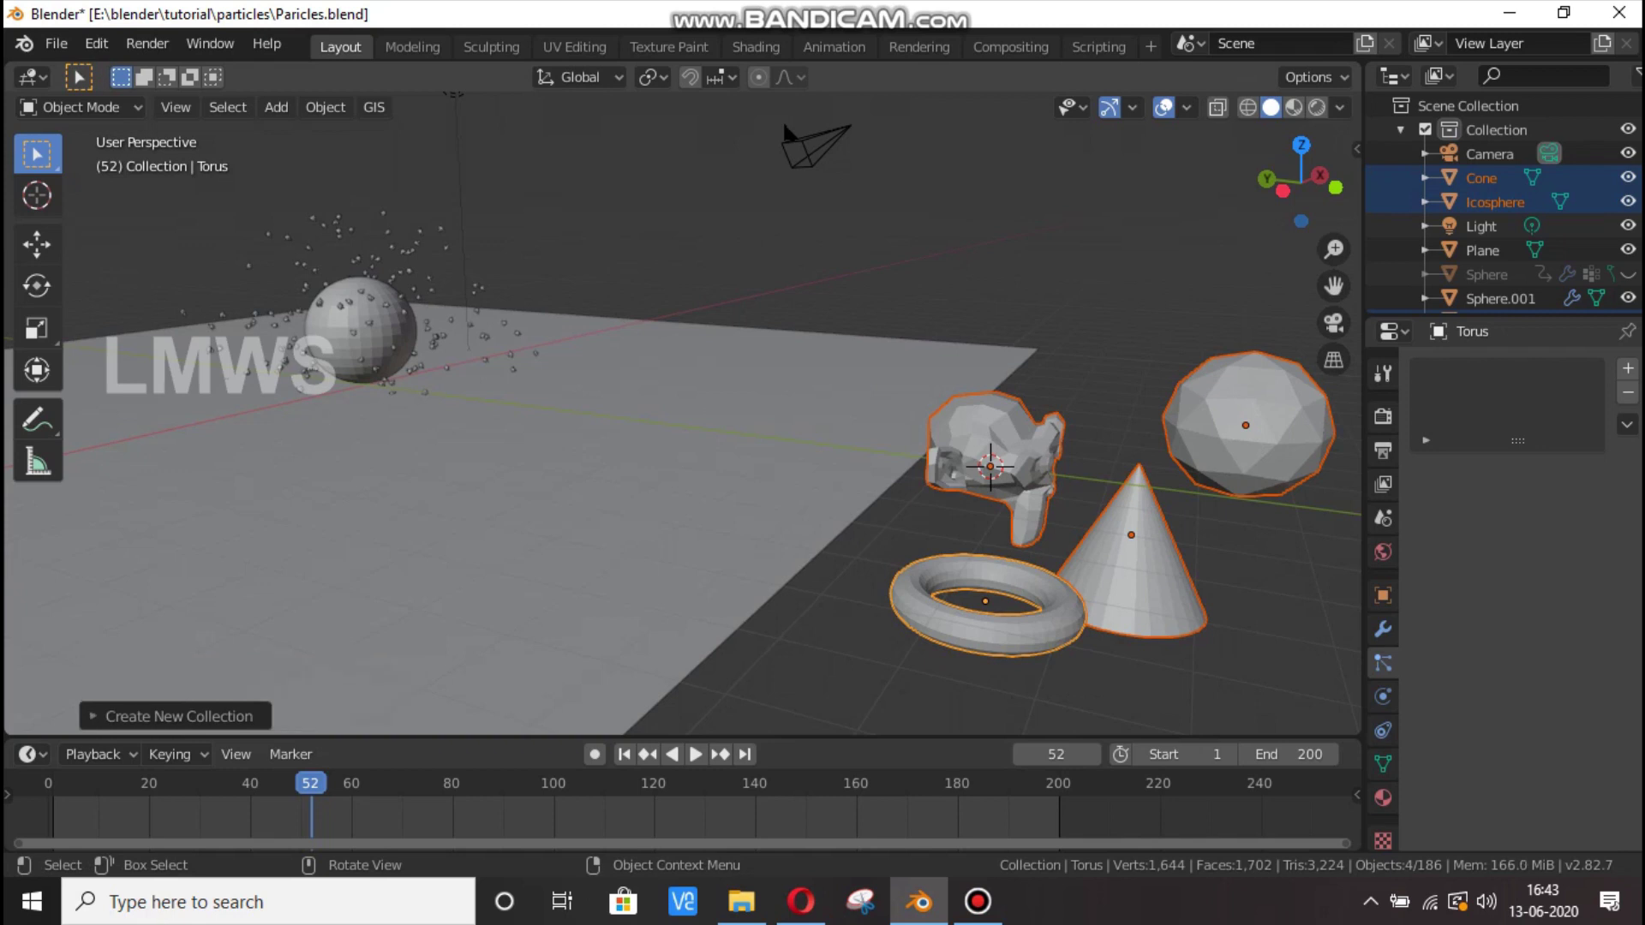
Select the emitter sphere and render its particles as Collection, with Particles_object as the instance collection.
{"action": "left_click_drag", "start_coordinate": [1301, 183], "coordinate": [1358, 197]}
{"action": "left_click", "coordinate": [1199, 257]}
{"action": "left_click", "coordinate": [342, 359]}
{"action": "scroll", "coordinate": [343, 359], "scroll_direction": "up", "scroll_amount": 4}
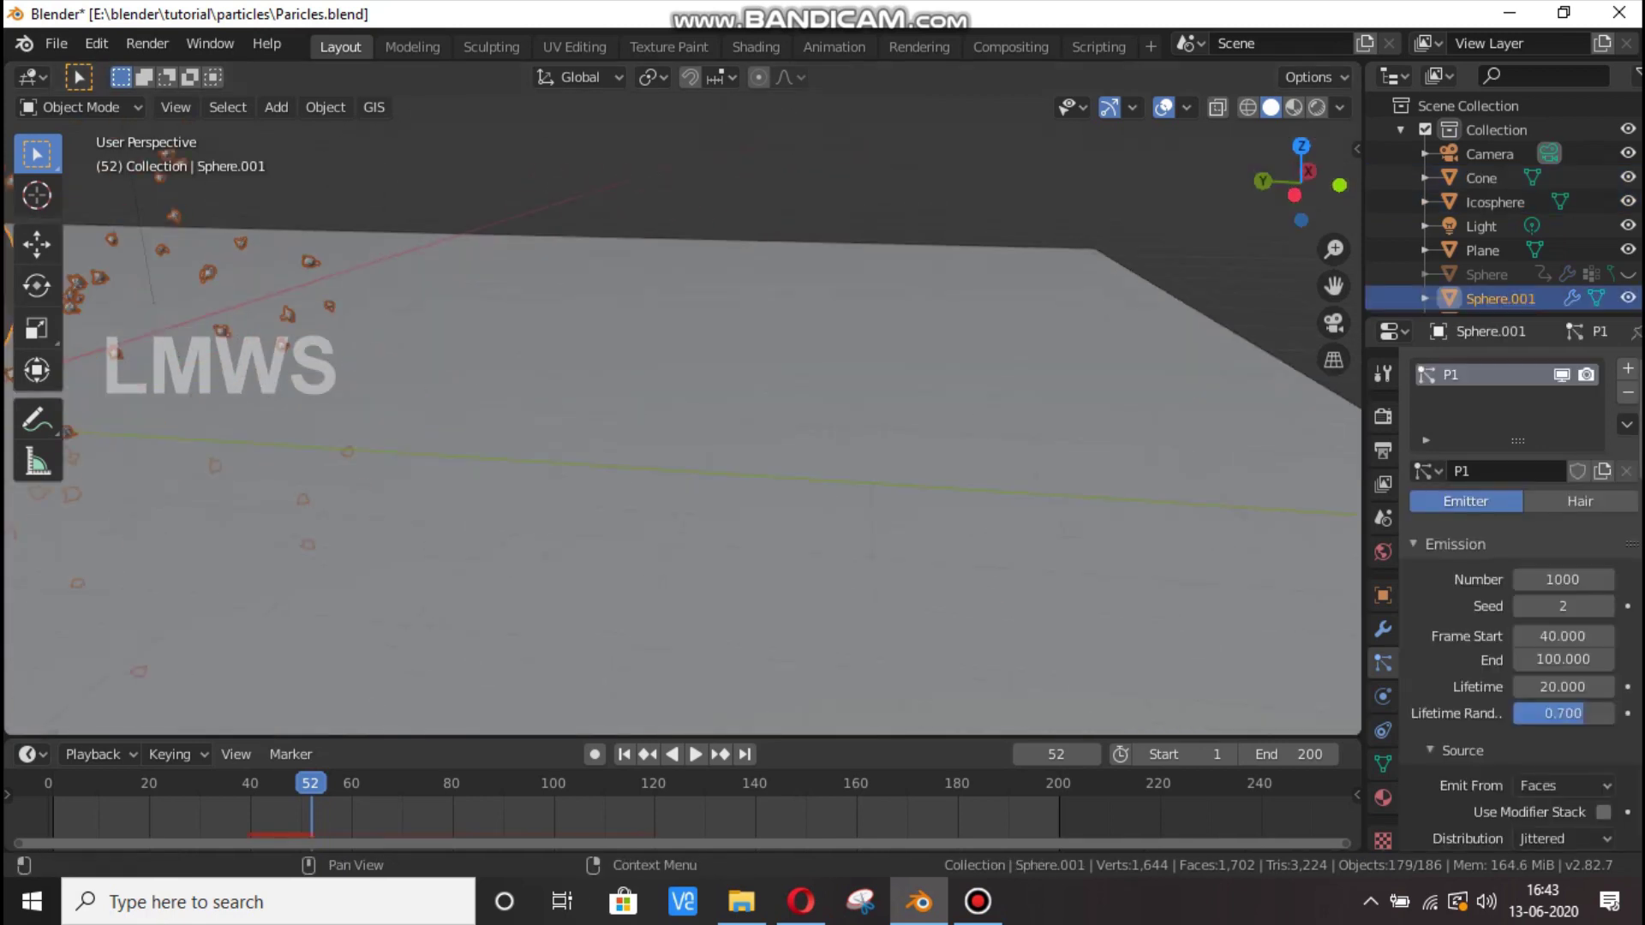
{"action": "scroll", "coordinate": [1520, 583], "scroll_direction": "down", "scroll_amount": 14}
{"action": "scroll", "coordinate": [1521, 582], "scroll_direction": "down", "scroll_amount": 15}
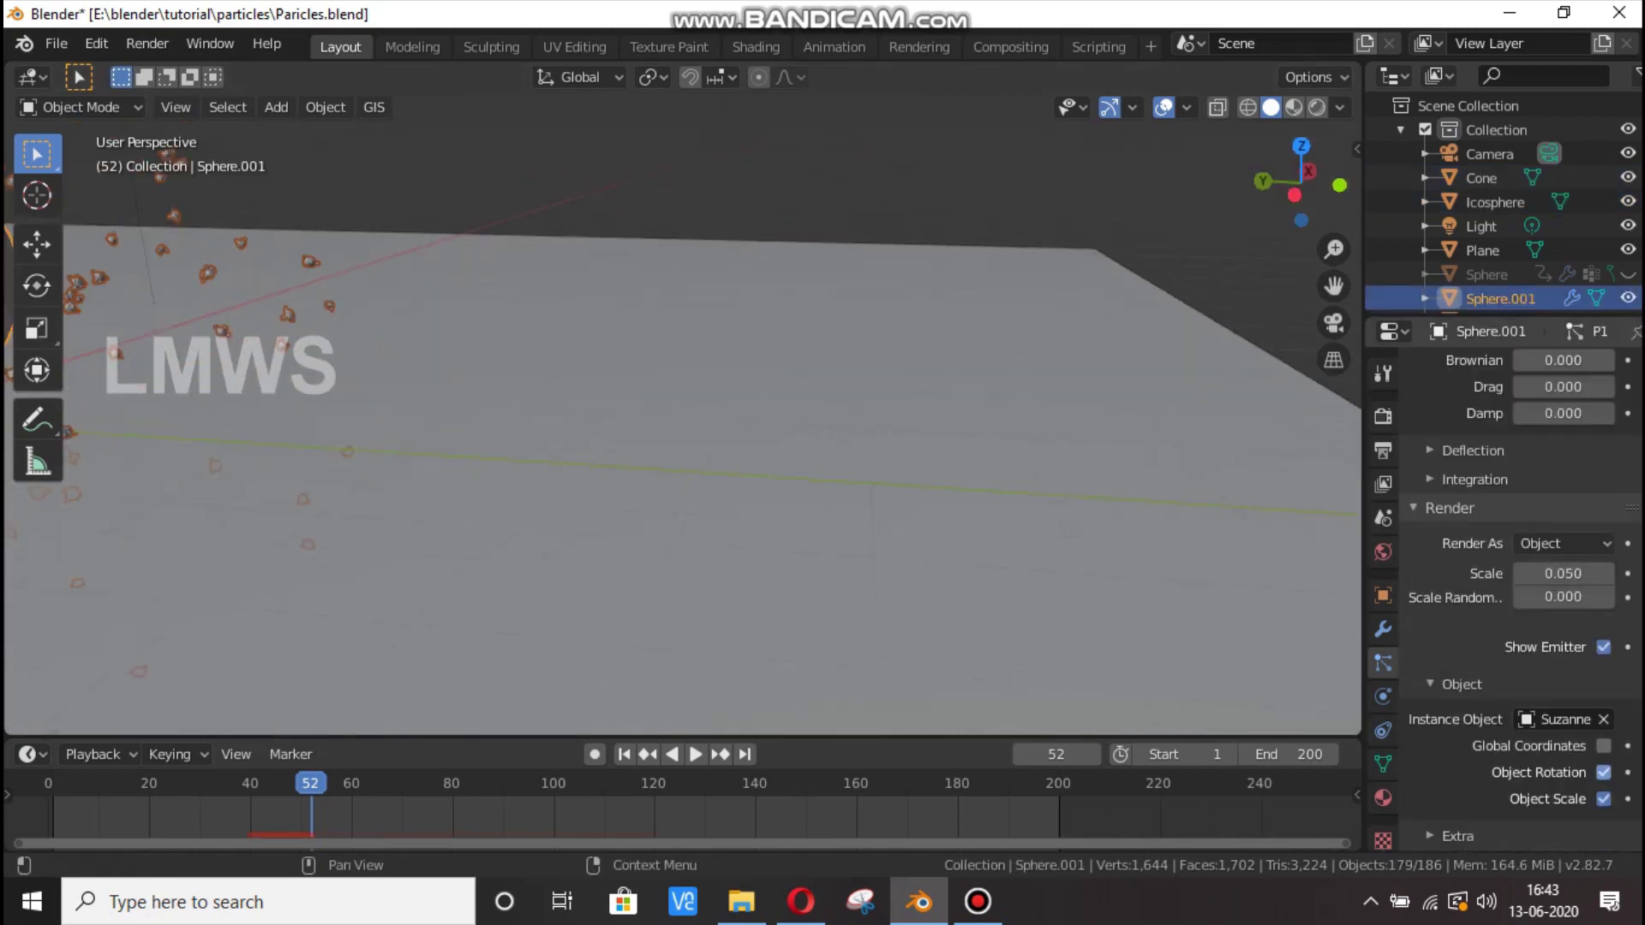
{"action": "left_click", "coordinate": [1562, 496]}
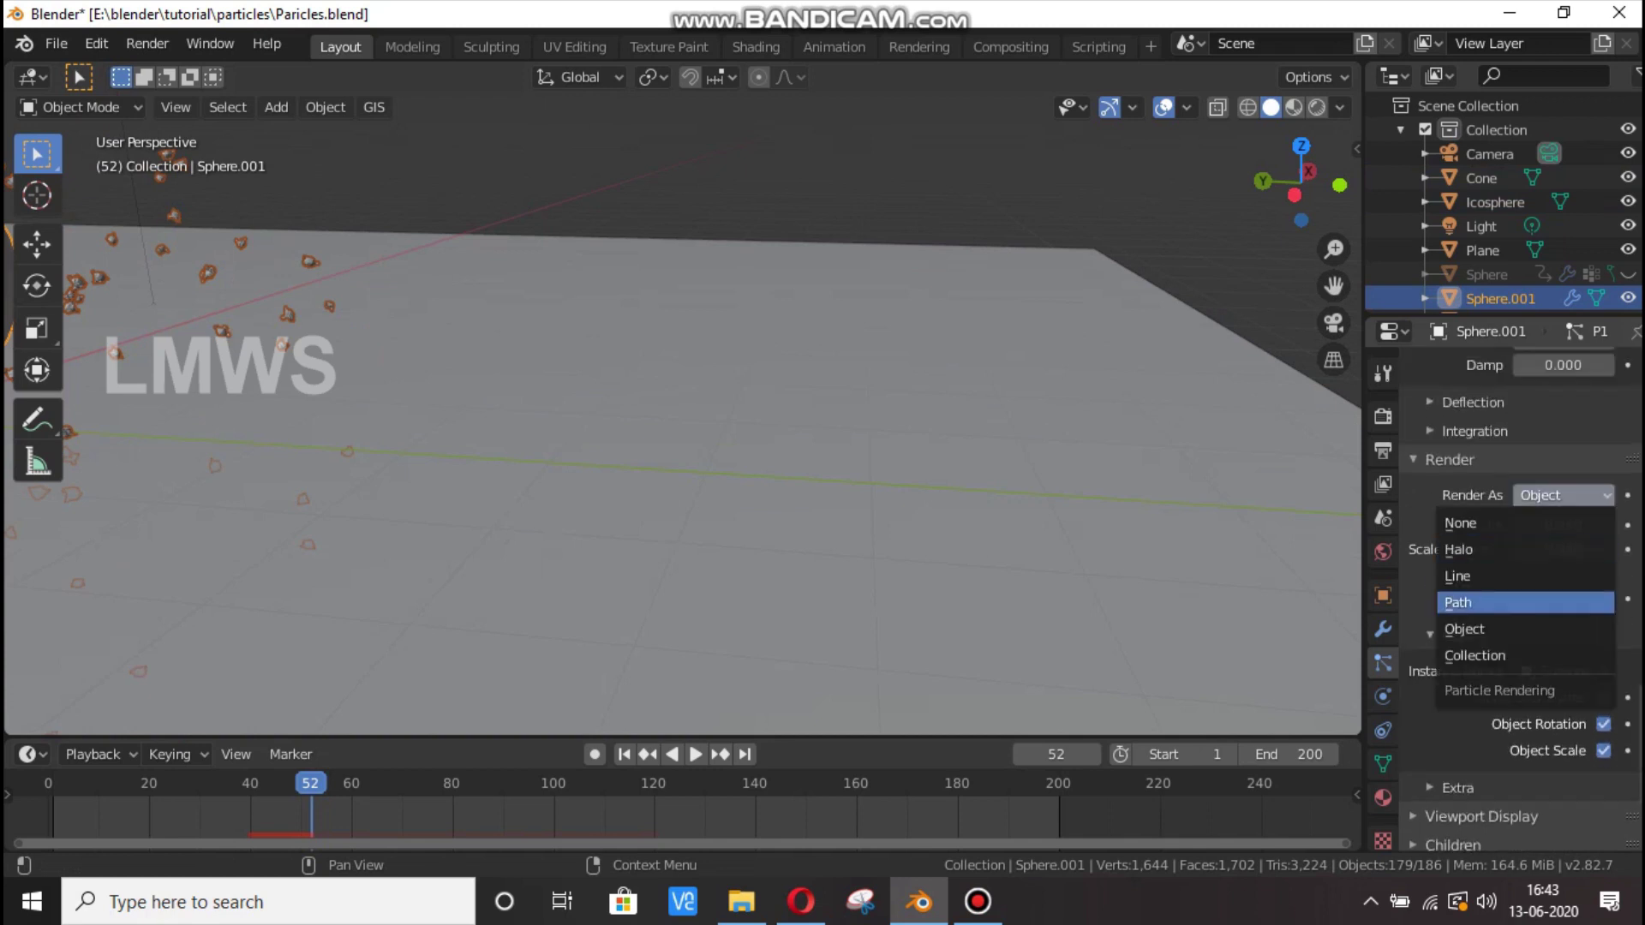
{"action": "left_click", "coordinate": [1542, 655]}
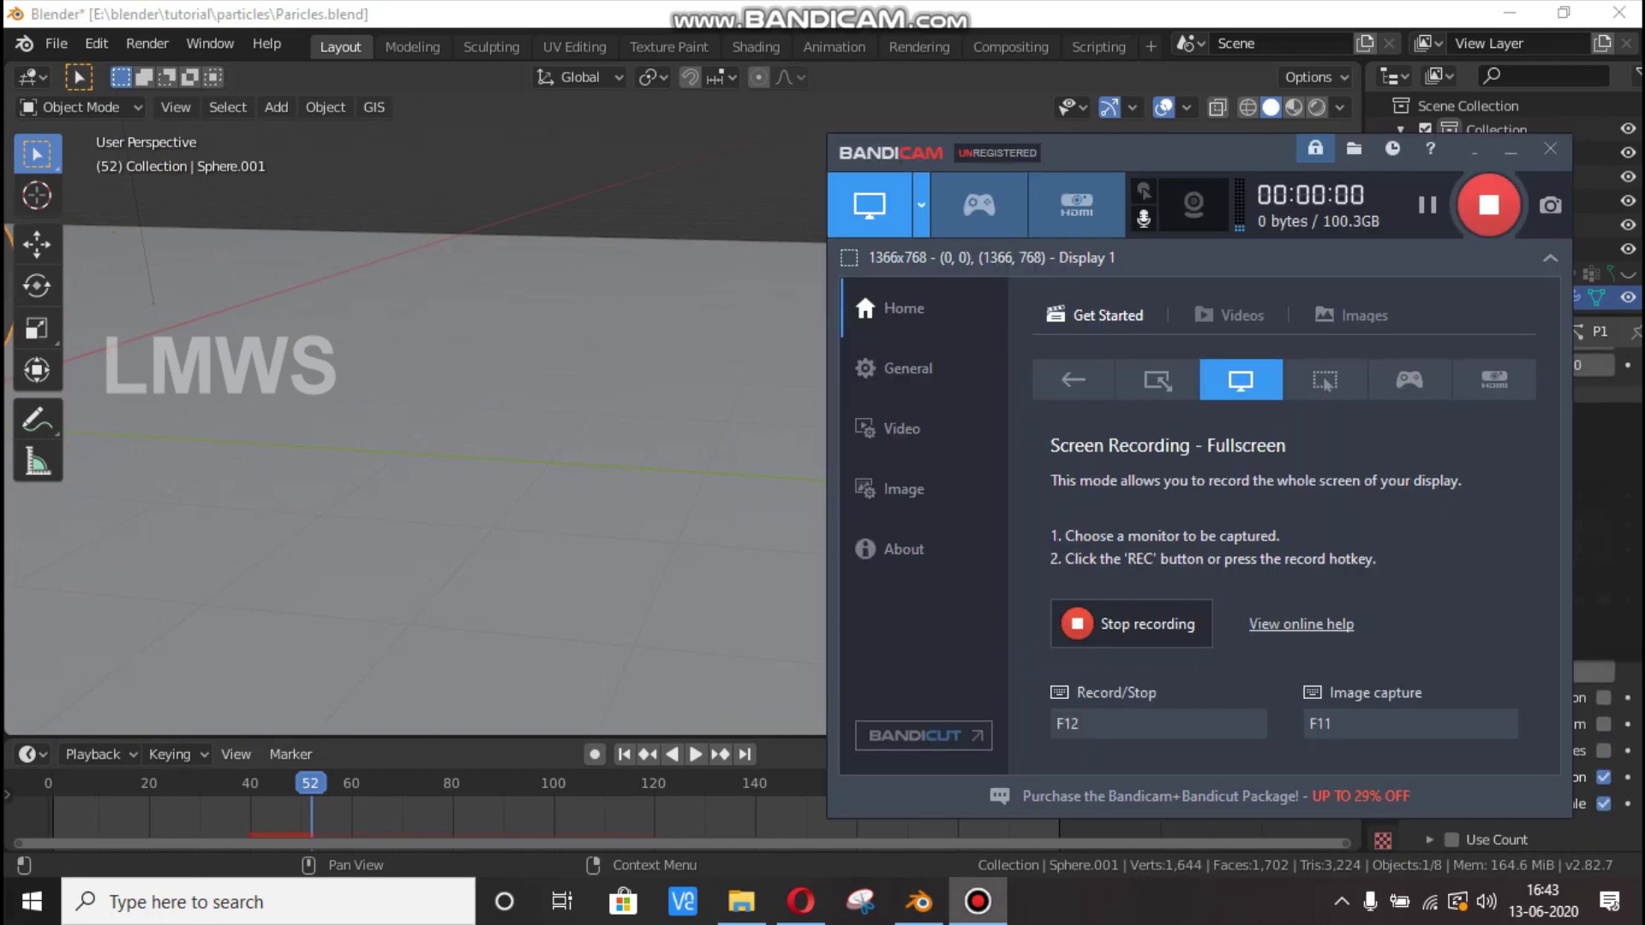
{"action": "left_click", "coordinate": [1510, 151]}
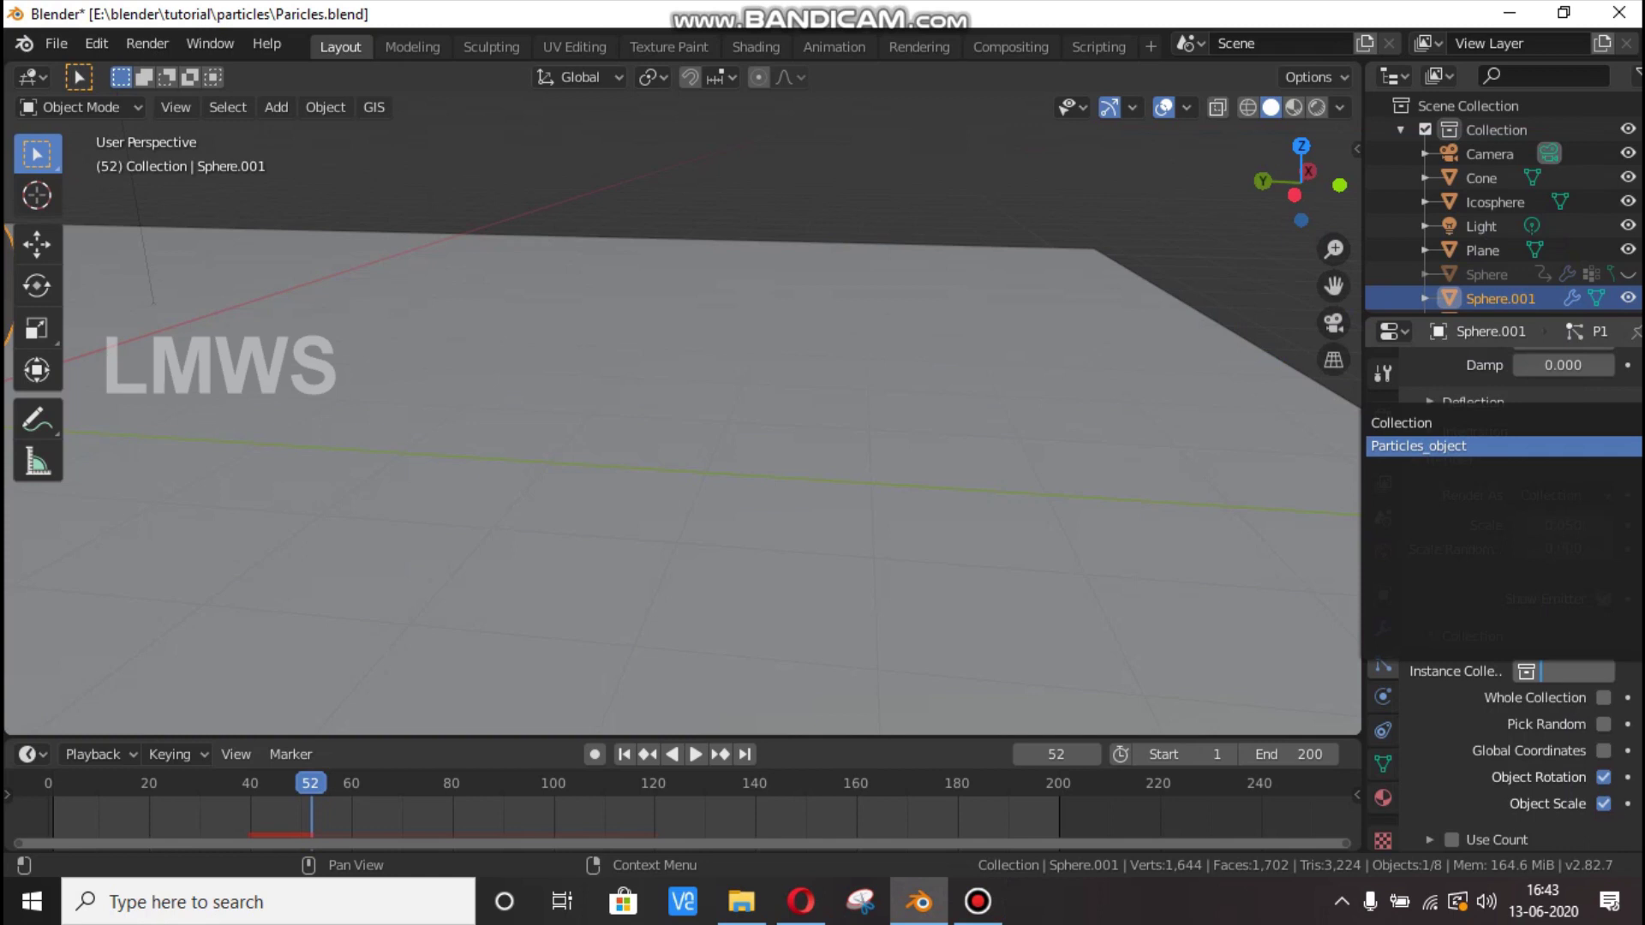
{"action": "left_click", "coordinate": [1419, 445]}
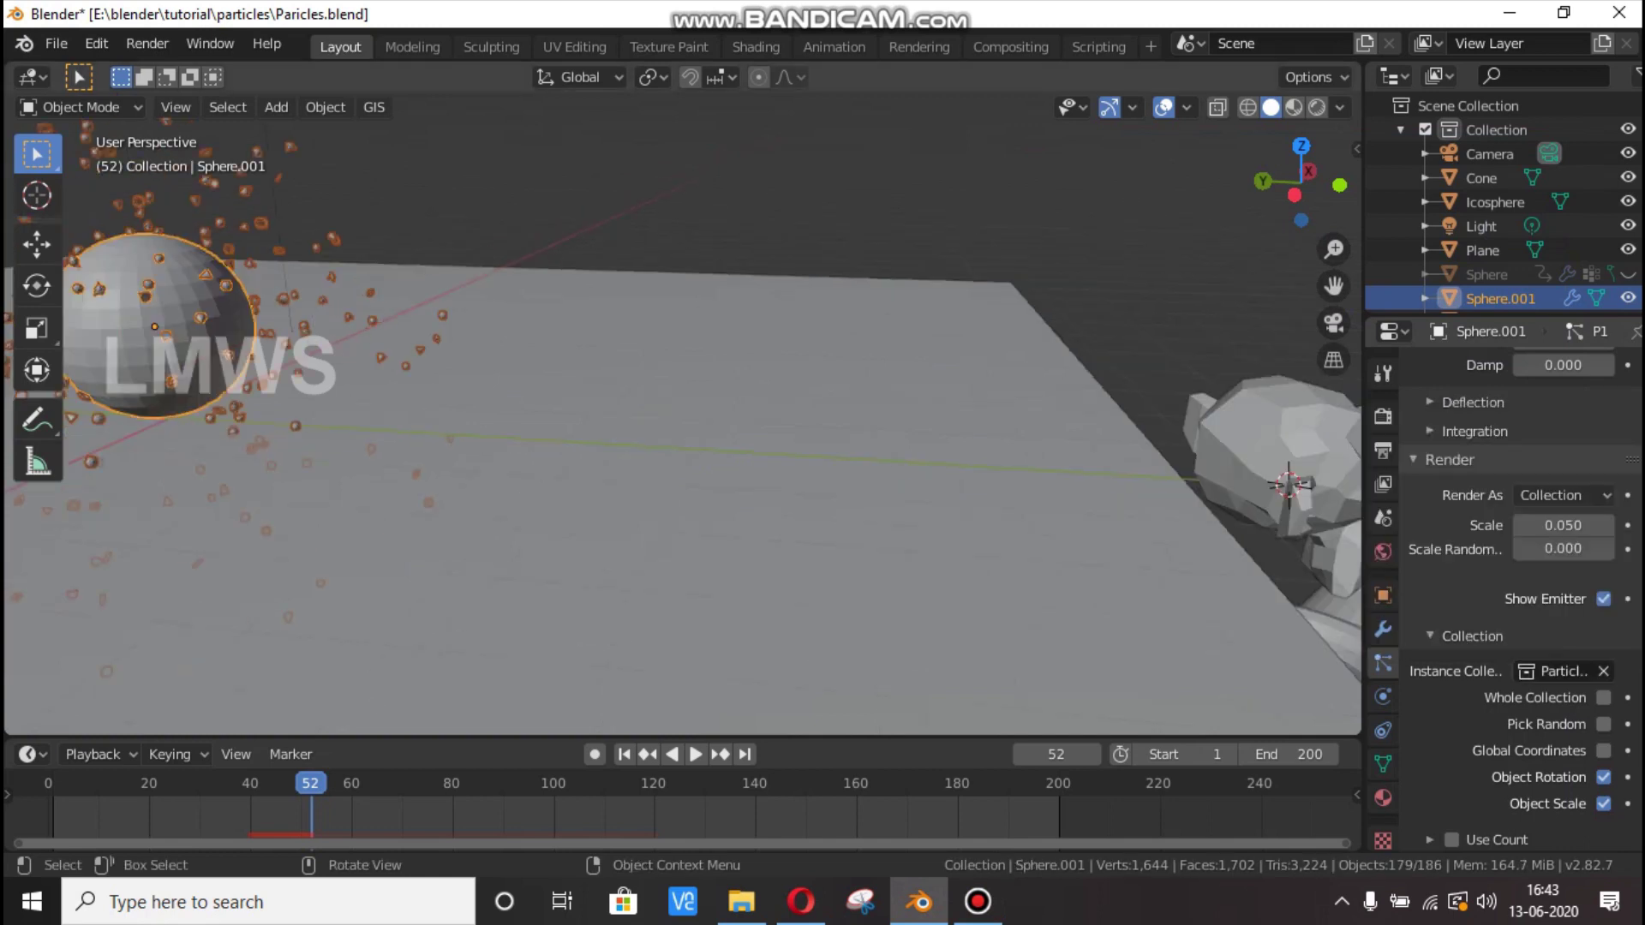
Expand the Use Count list, enable Pick Random for the instanced collection, and try the Whole Collection option.
{"action": "key", "text": "KP_Decimal"}
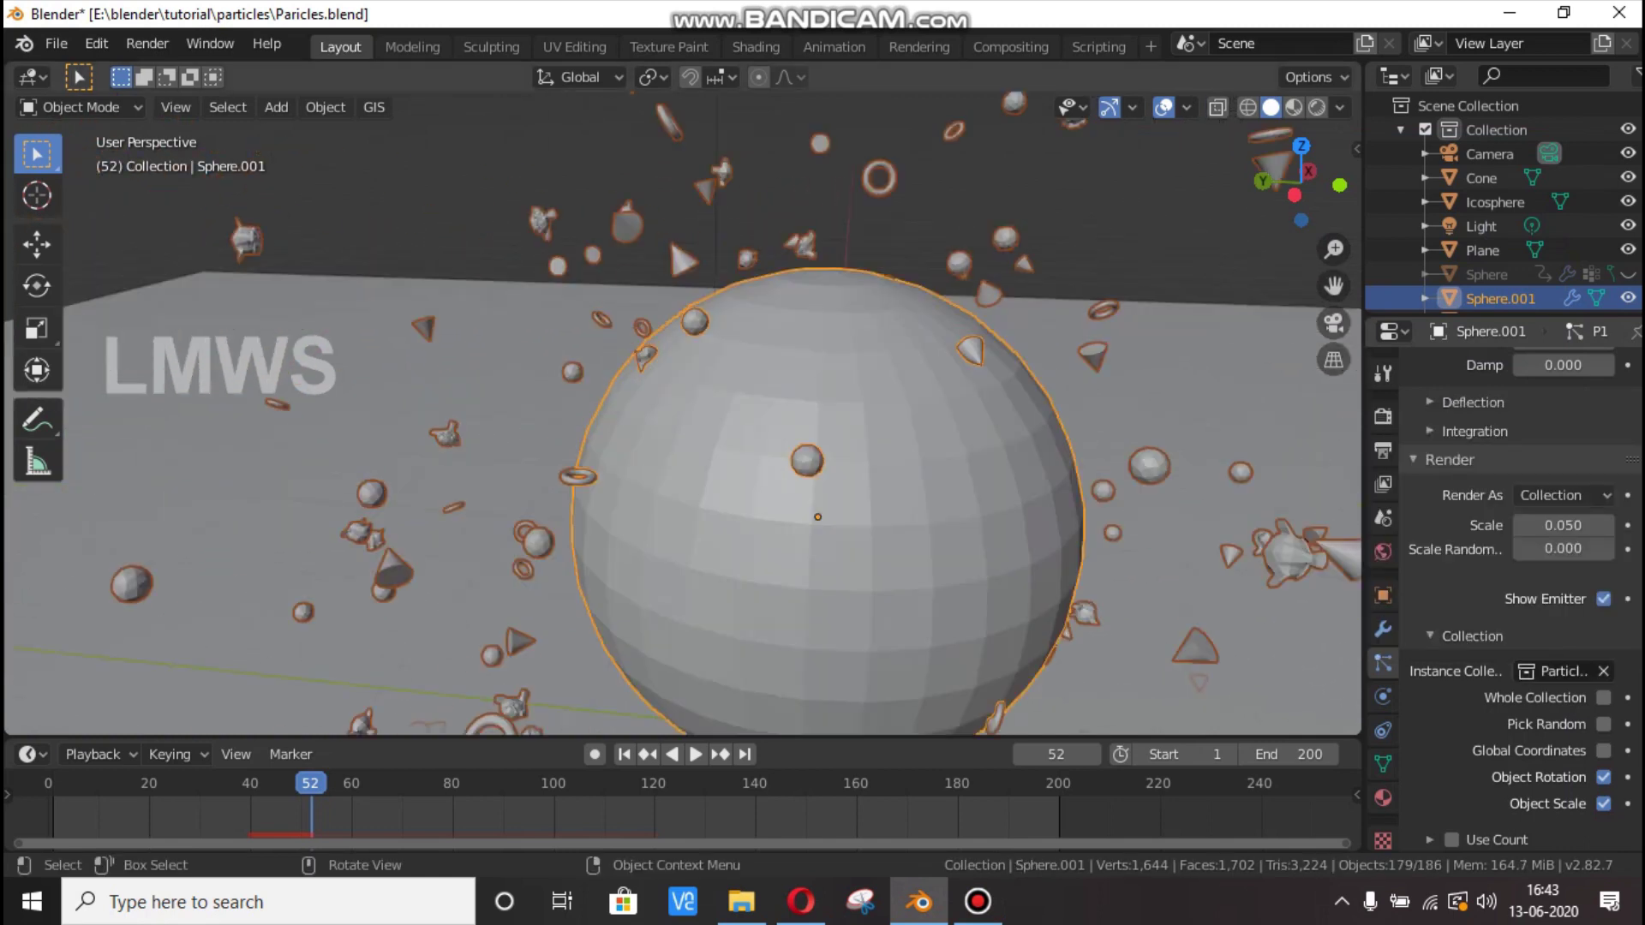
{"action": "left_click_drag", "start_coordinate": [1333, 286], "coordinate": [1151, 312]}
{"action": "scroll", "coordinate": [1152, 312], "scroll_direction": "up", "scroll_amount": 4}
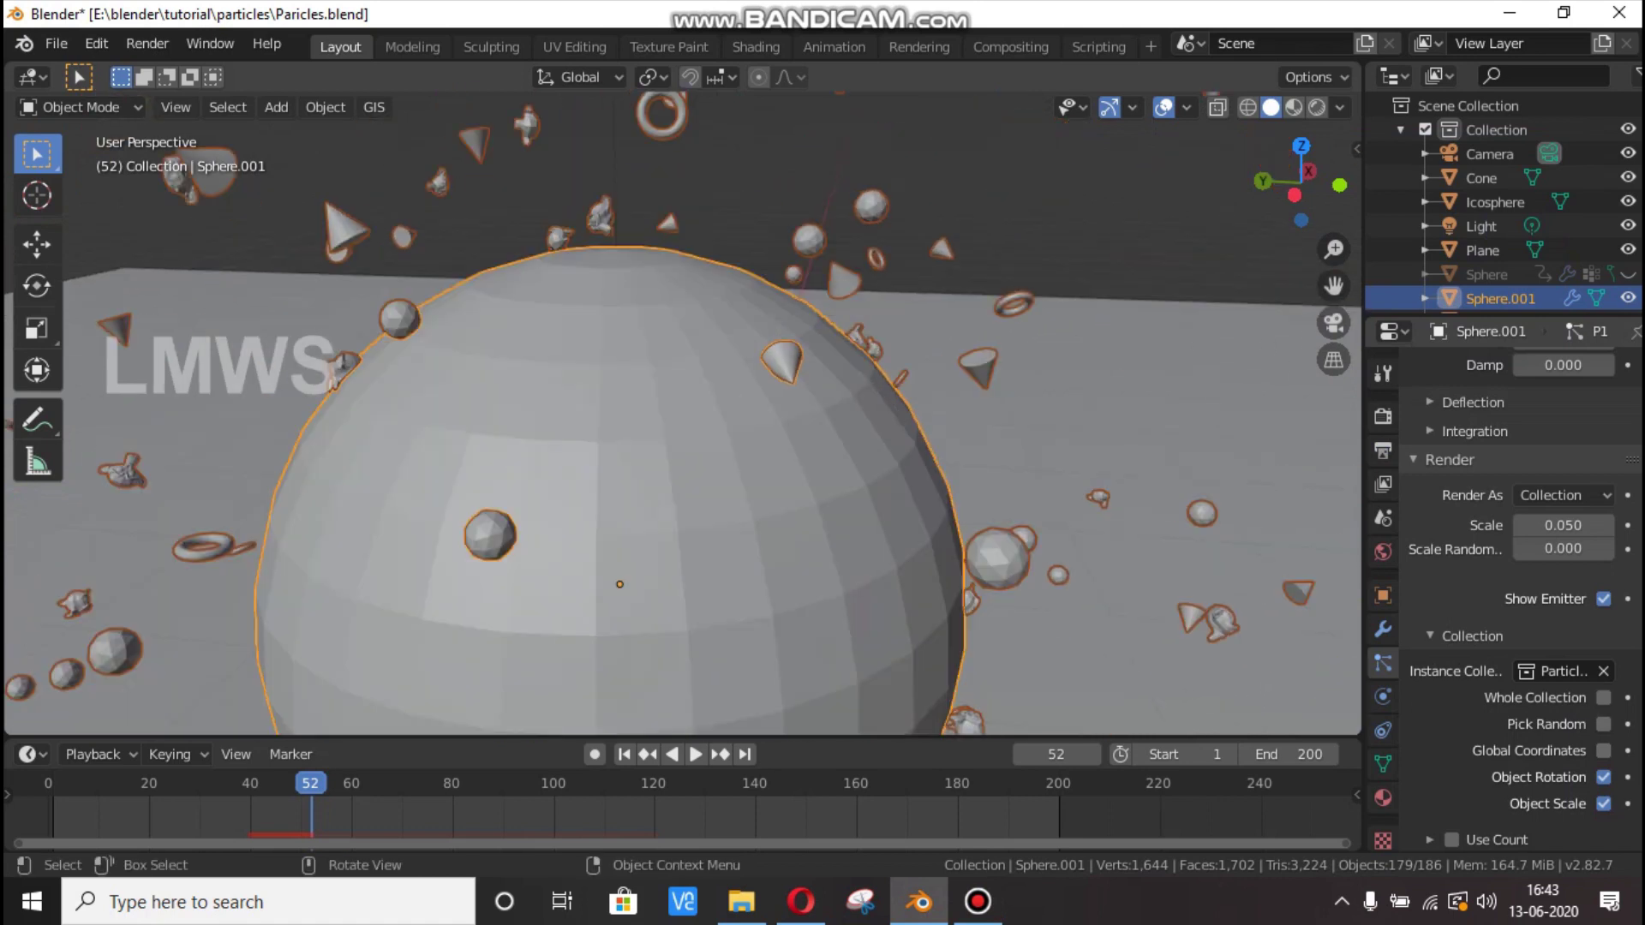
{"action": "scroll", "coordinate": [1516, 600], "scroll_direction": "down", "scroll_amount": 4}
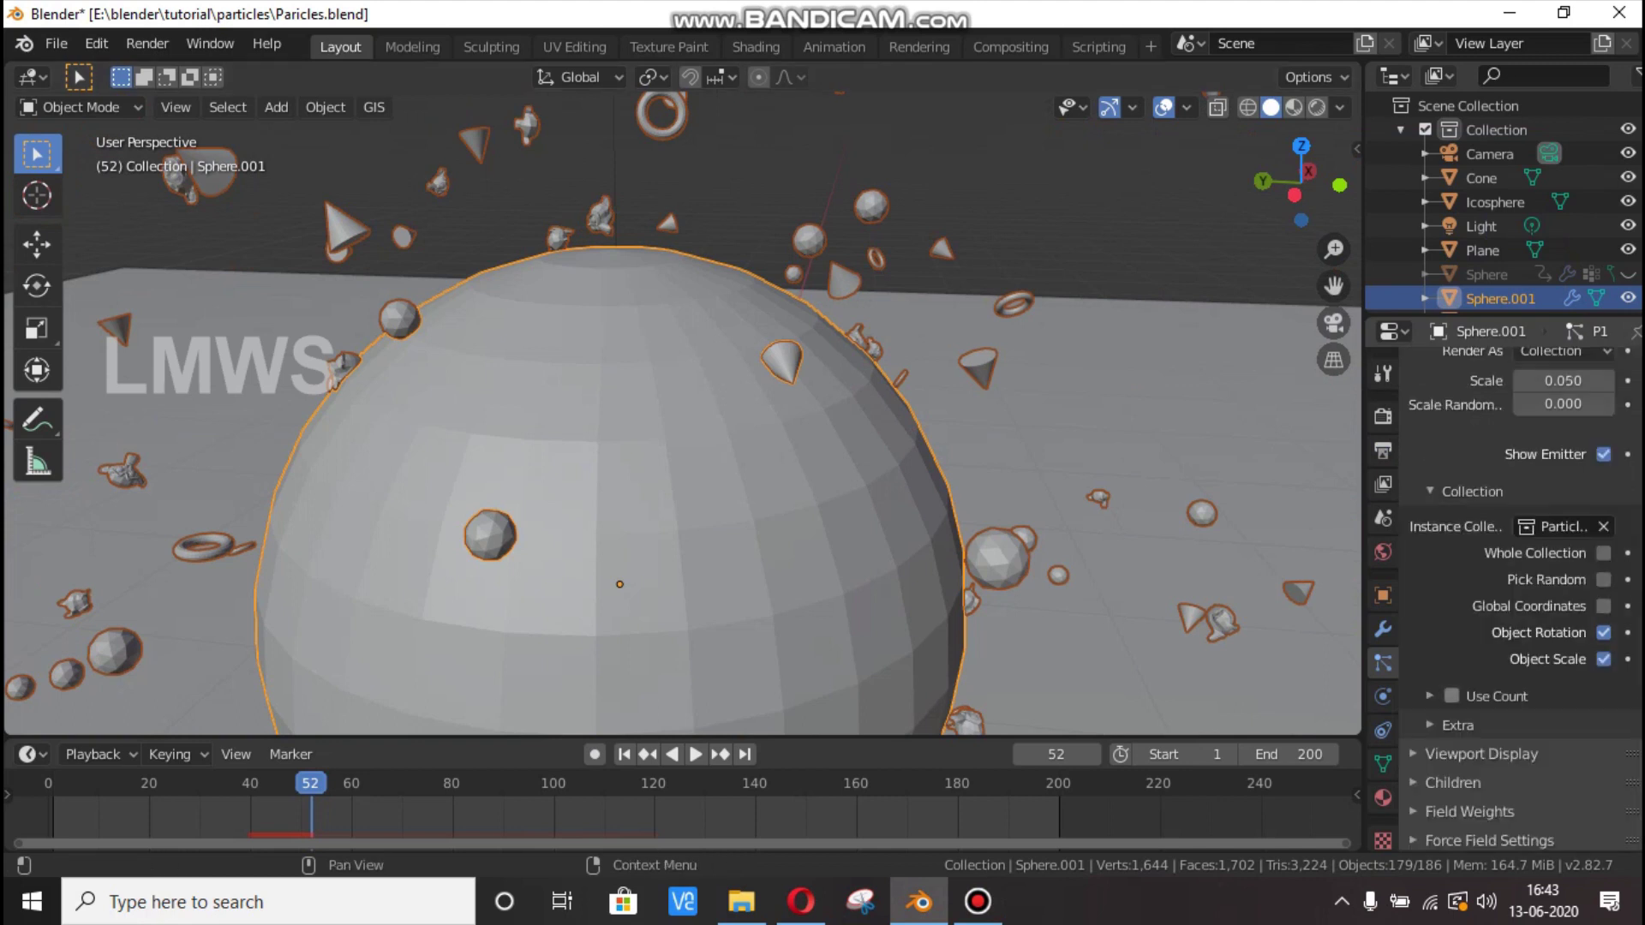
{"action": "left_click", "coordinate": [1430, 696]}
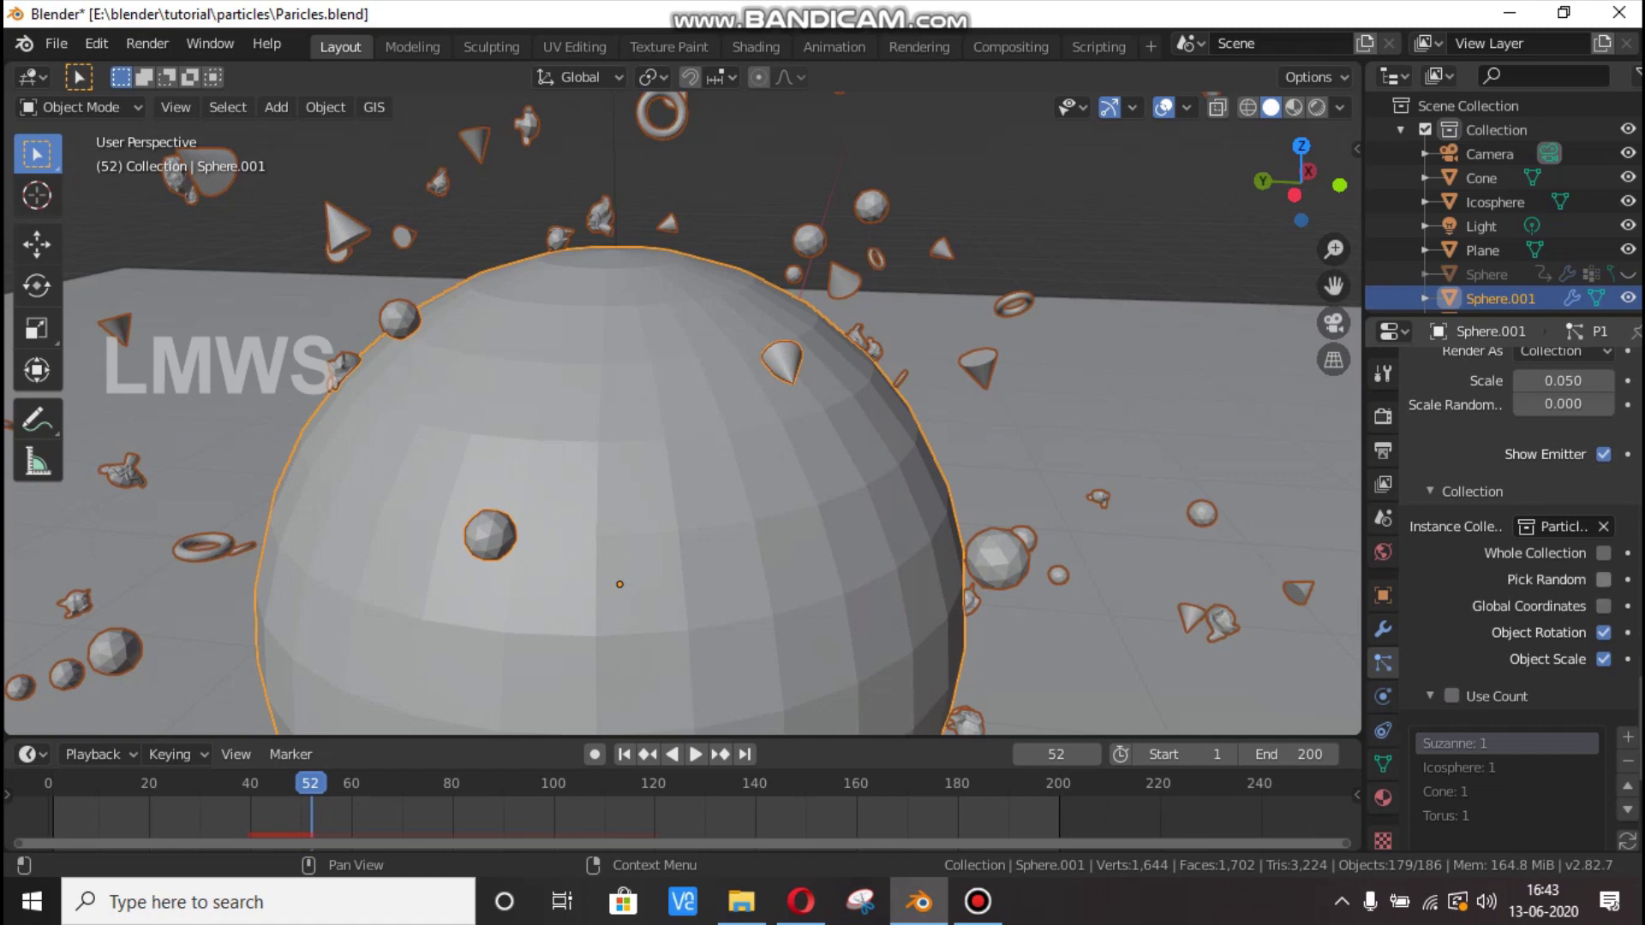
{"action": "left_click", "coordinate": [1604, 580]}
{"action": "left_click", "coordinate": [1604, 553]}
{"action": "scroll", "coordinate": [683, 413], "scroll_direction": "down", "scroll_amount": 6}
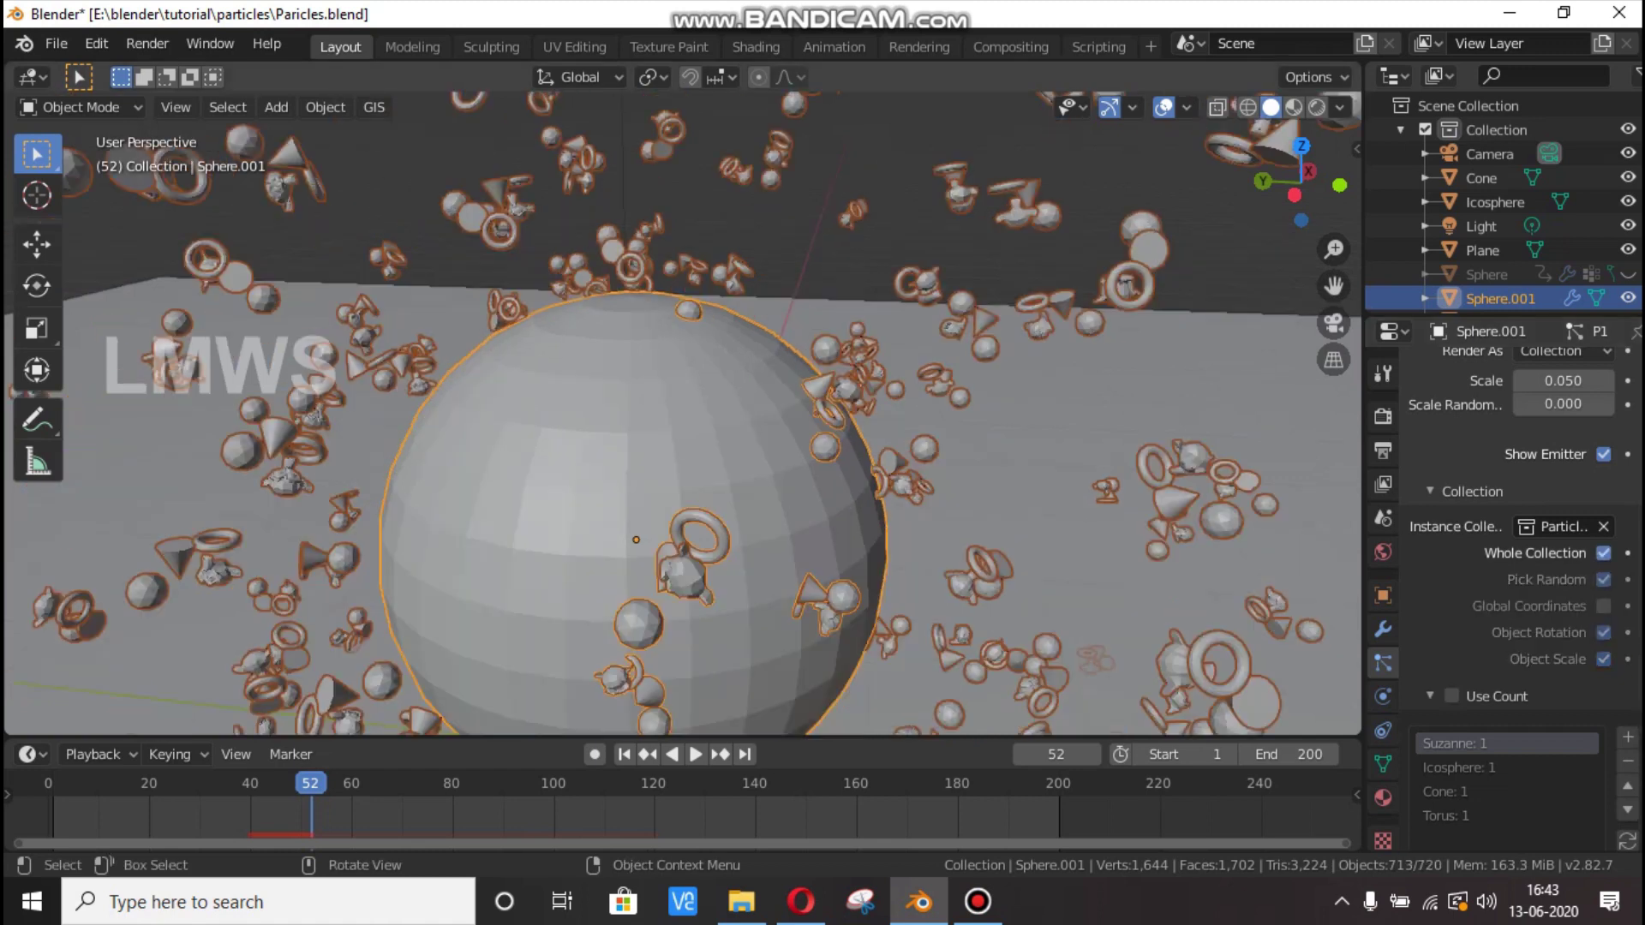
Play back the animation and examine the randomly picked mesh particles leaving the sphere, both near and from farther away.
{"action": "key", "text": "space"}
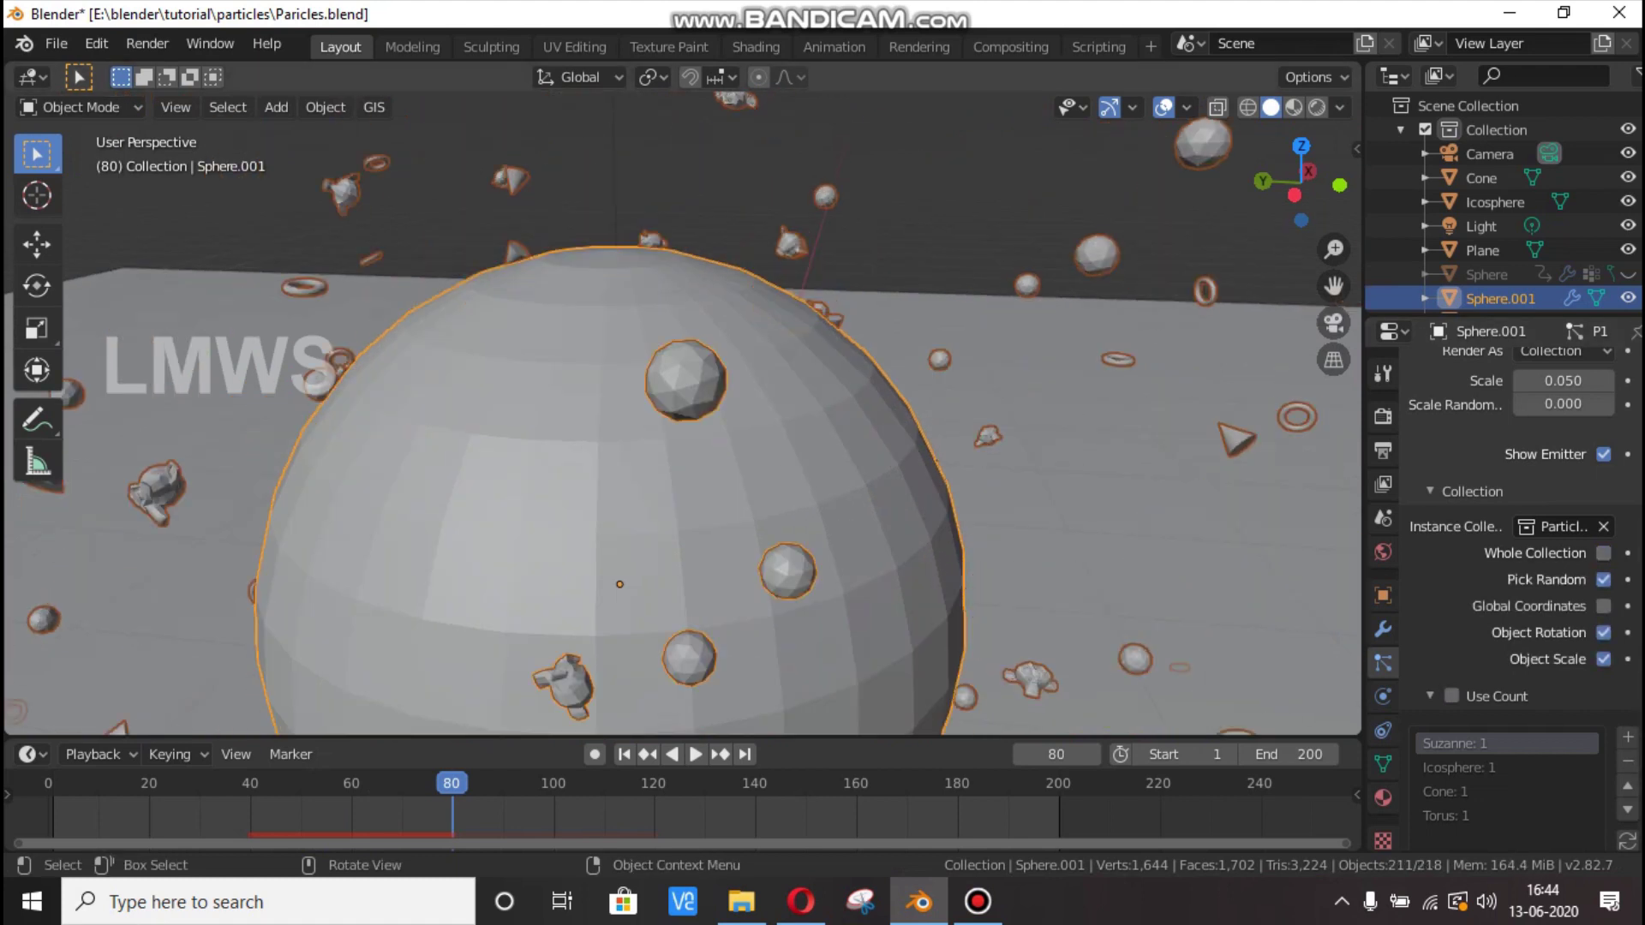
{"action": "key", "text": "space"}
{"action": "scroll", "coordinate": [683, 412], "scroll_direction": "down", "scroll_amount": 4}
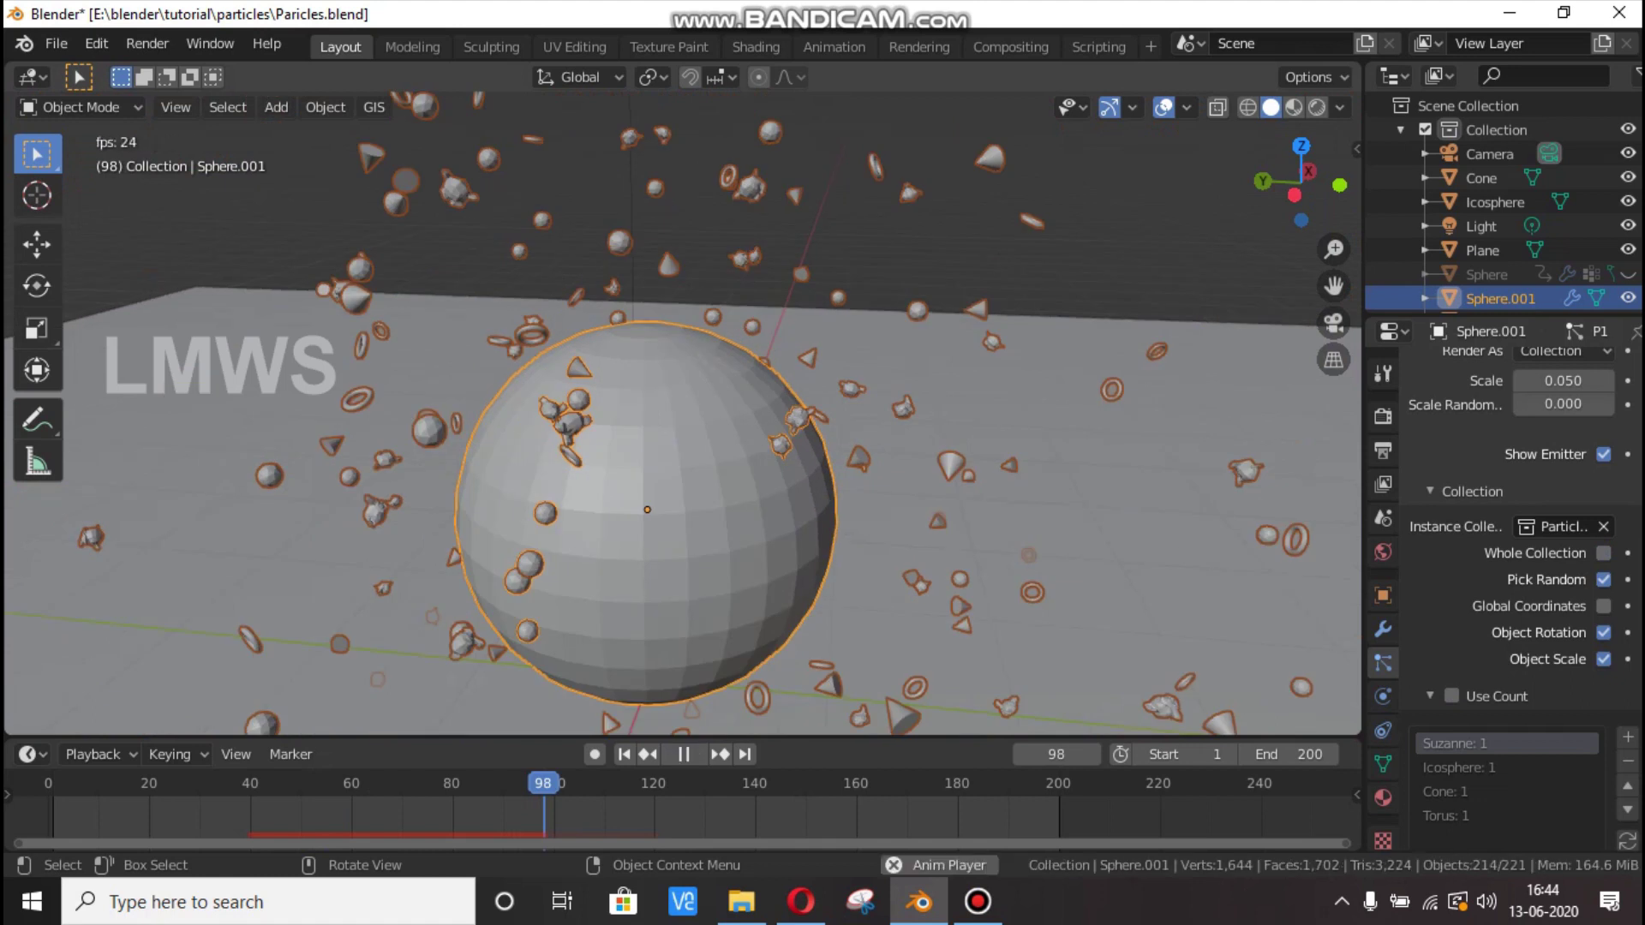
{"action": "key", "text": "space"}
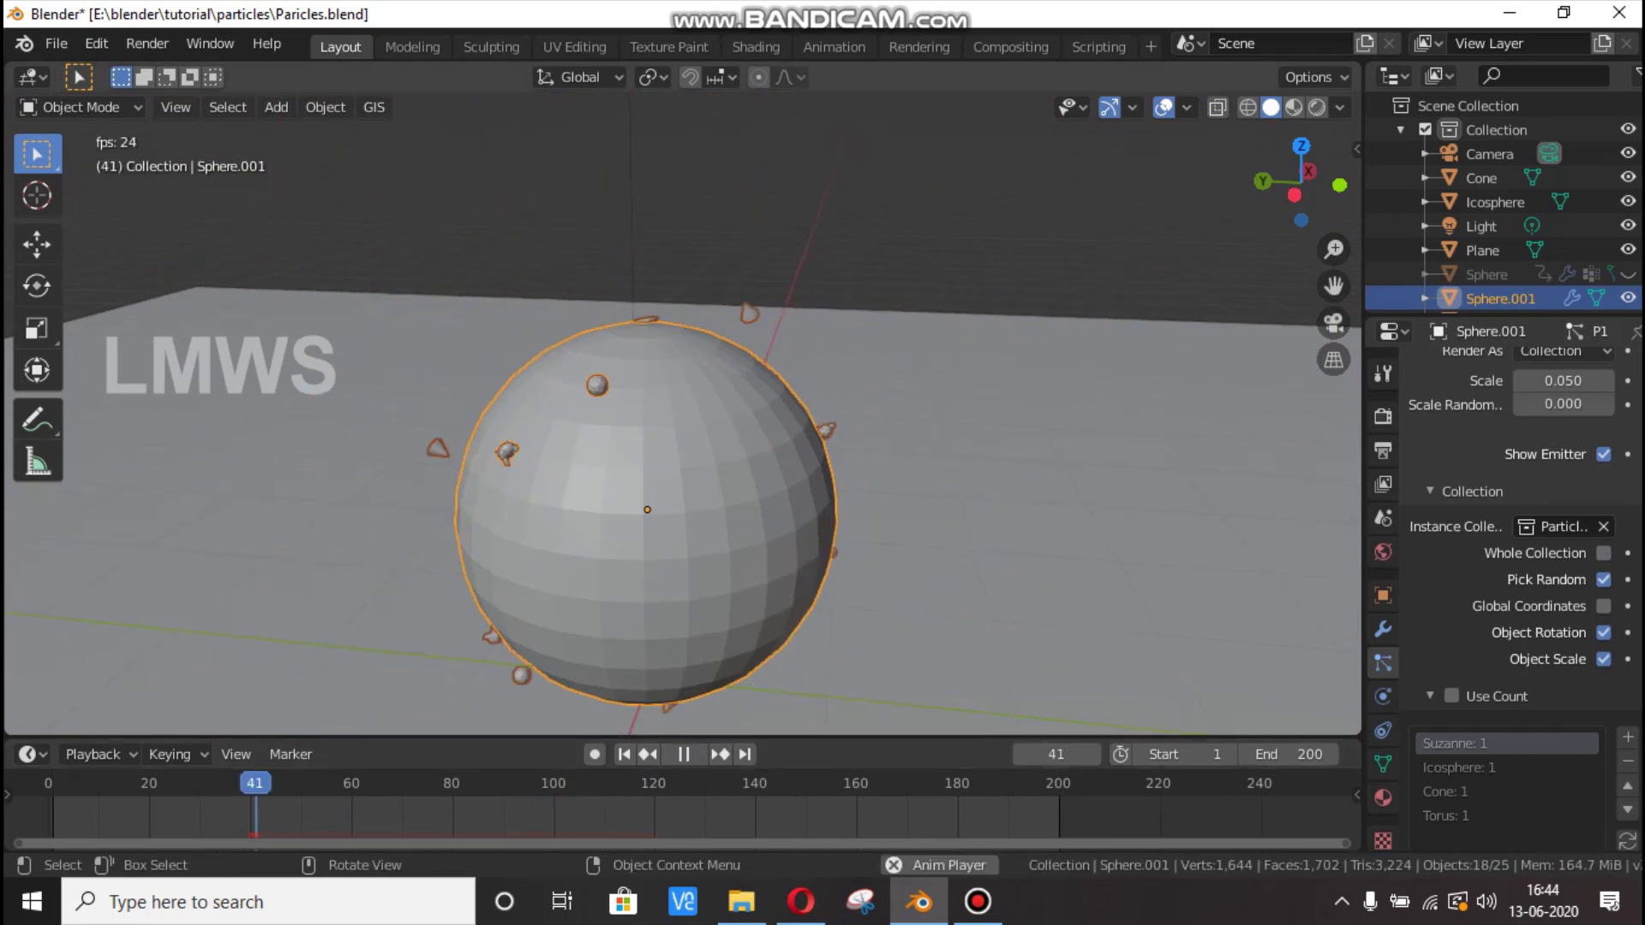
{"action": "scroll", "coordinate": [683, 411], "scroll_direction": "up", "scroll_amount": 3}
{"action": "key", "text": "space"}
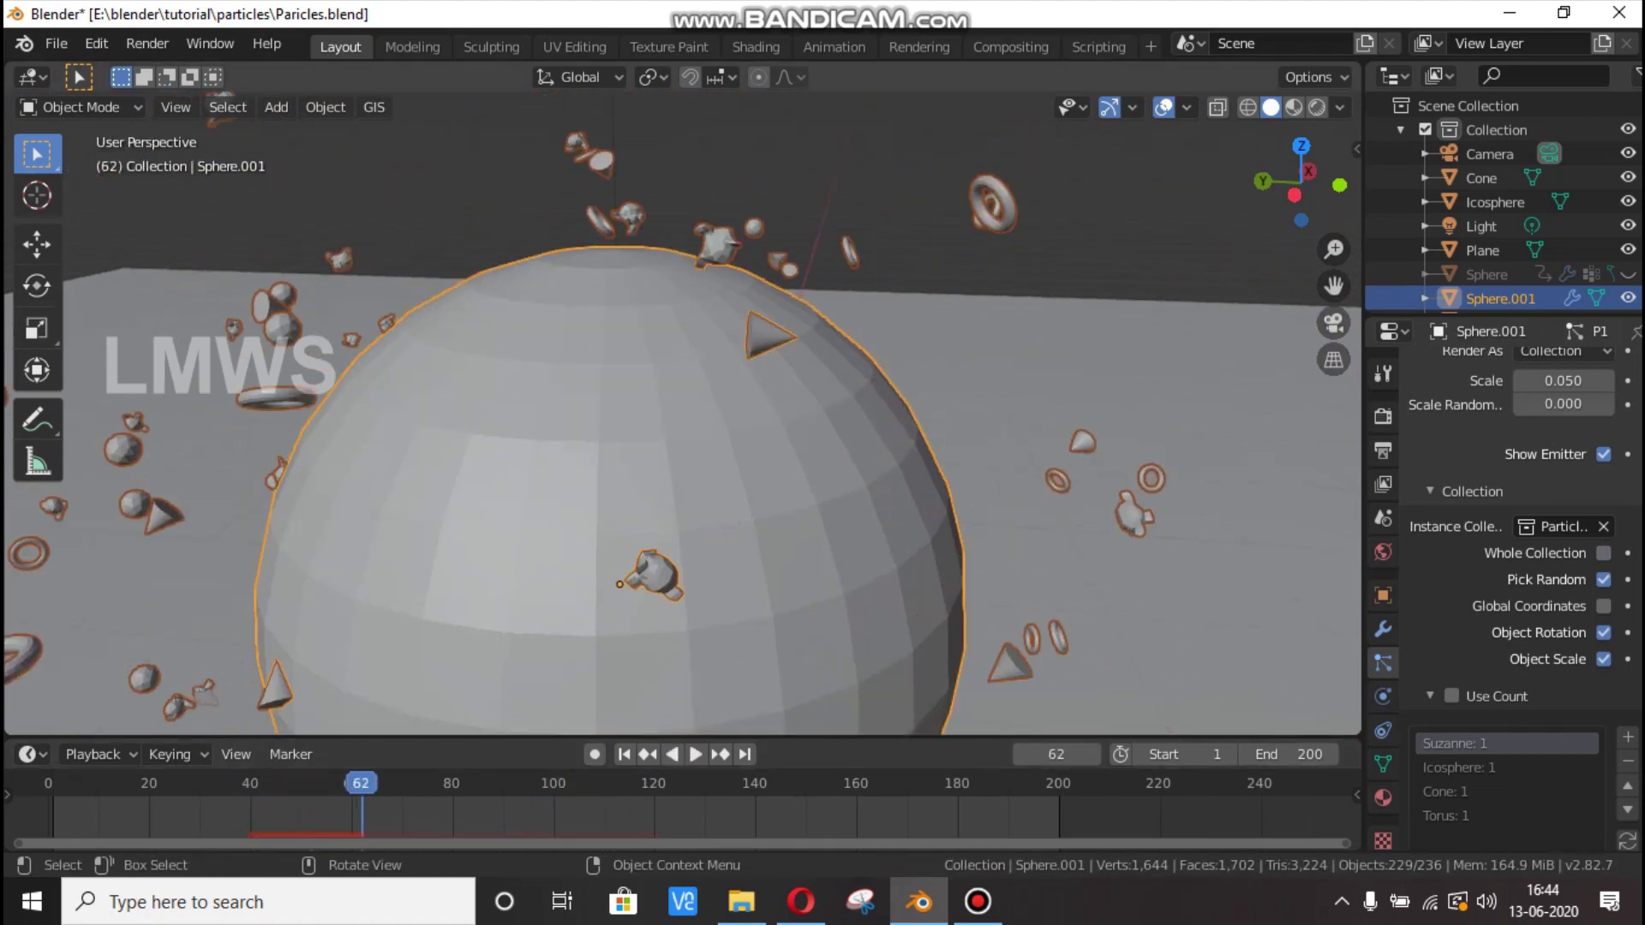
{"action": "key", "text": "space"}
{"action": "key", "text": "space"}
Expand the particle system's Field Weights and set the Gravity weight to 0.
{"action": "scroll", "coordinate": [1516, 600], "scroll_direction": "down", "scroll_amount": 8}
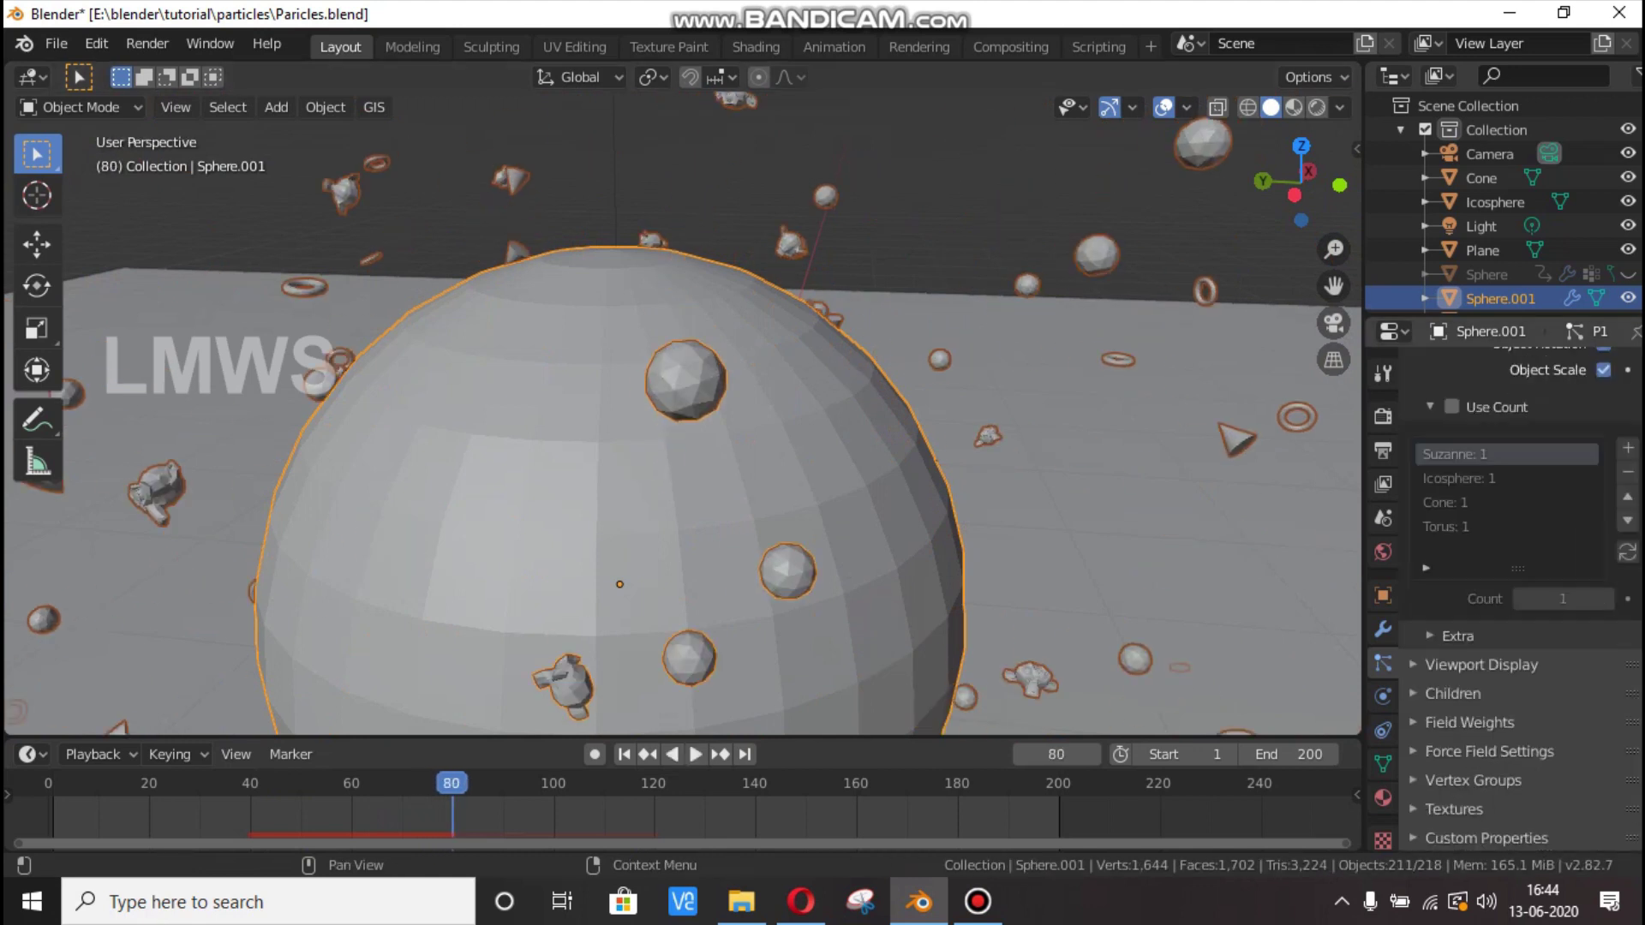
{"action": "left_click", "coordinate": [1469, 723]}
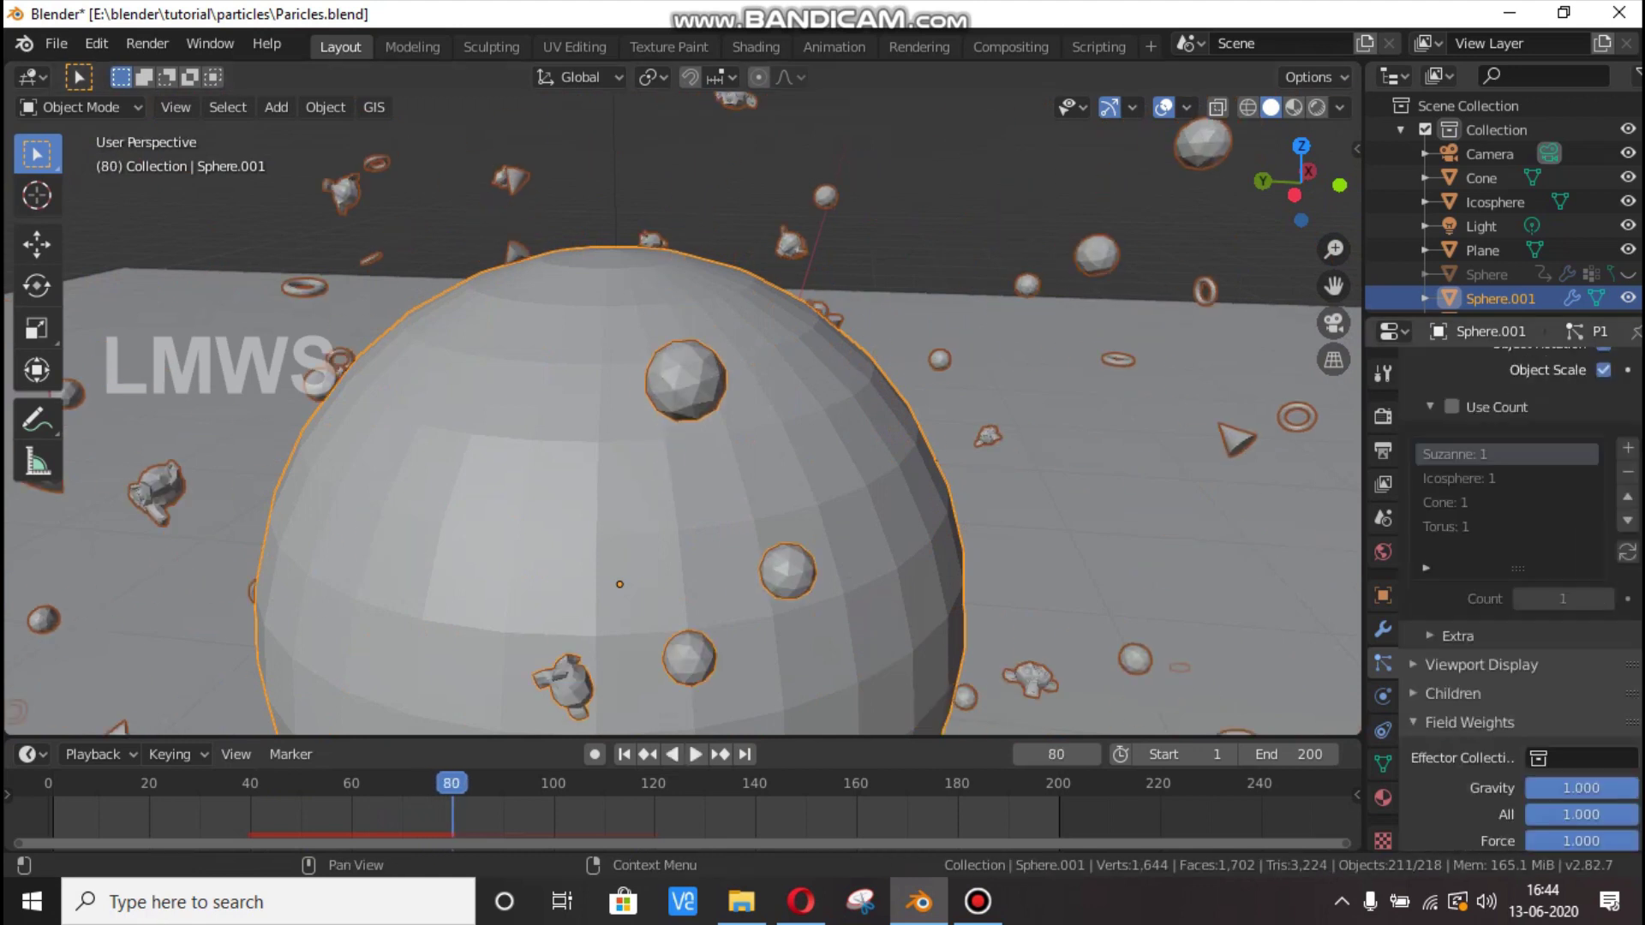
{"action": "scroll", "coordinate": [1508, 685], "scroll_direction": "down", "scroll_amount": 5}
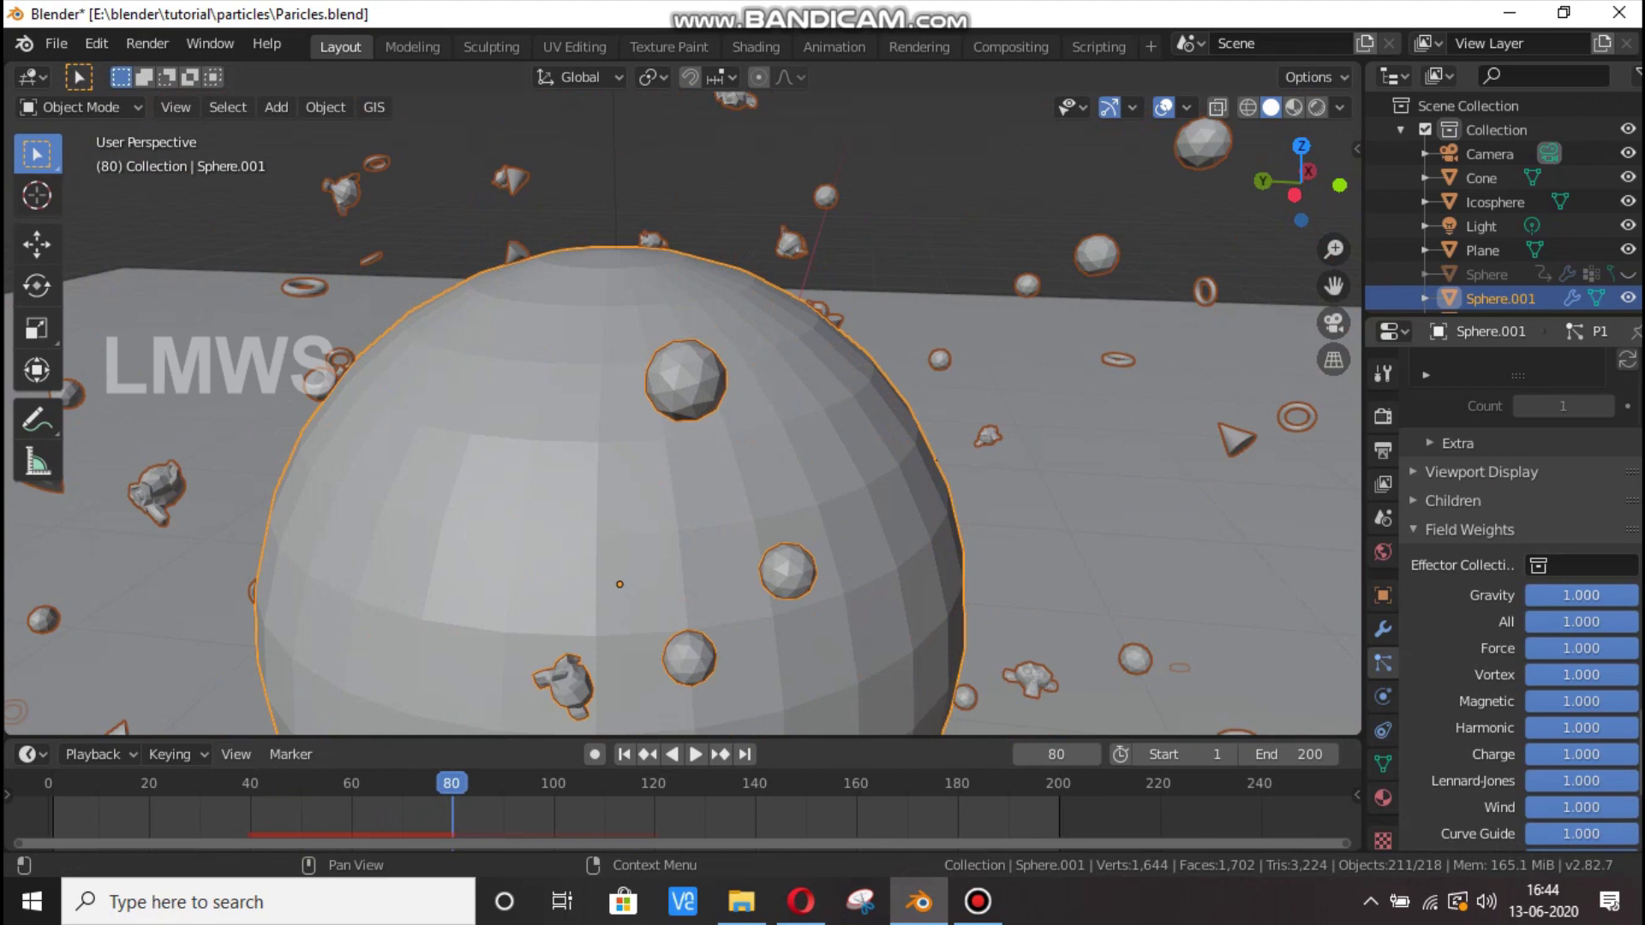
{"action": "scroll", "coordinate": [683, 420], "scroll_direction": "down", "scroll_amount": 5}
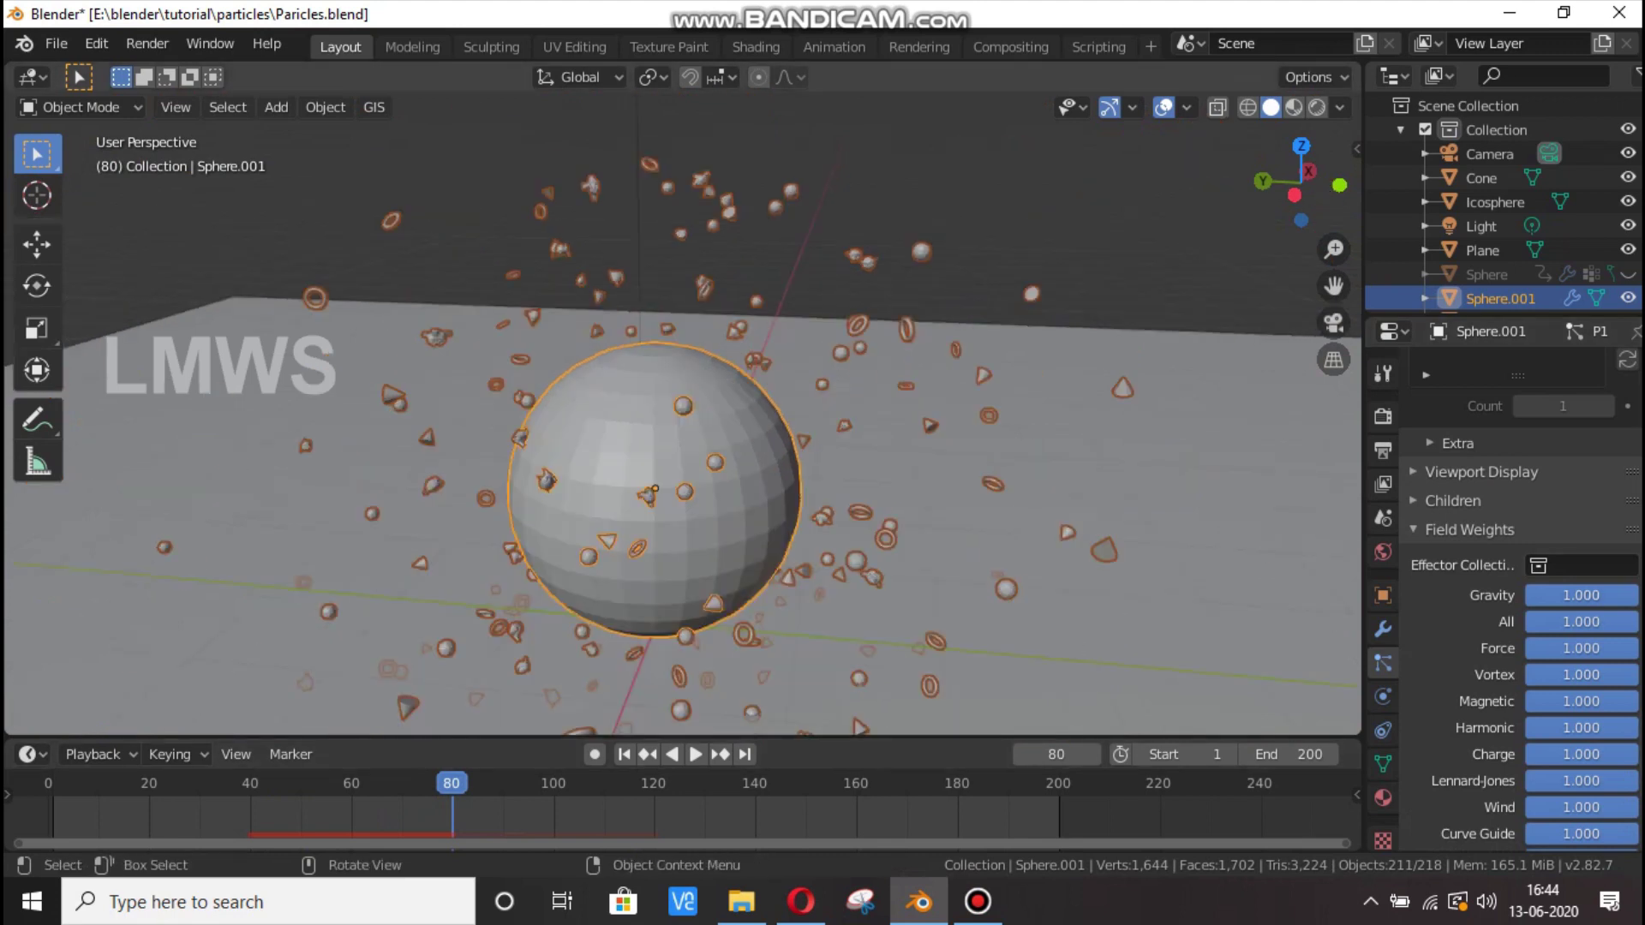
{"action": "left_click_drag", "start_coordinate": [1603, 595], "coordinate": [1489, 595]}
Play back the animation and watch the weightless particles from a low view level with the ground plane.
{"action": "left_click", "coordinate": [1058, 796]}
{"action": "key", "text": "space"}
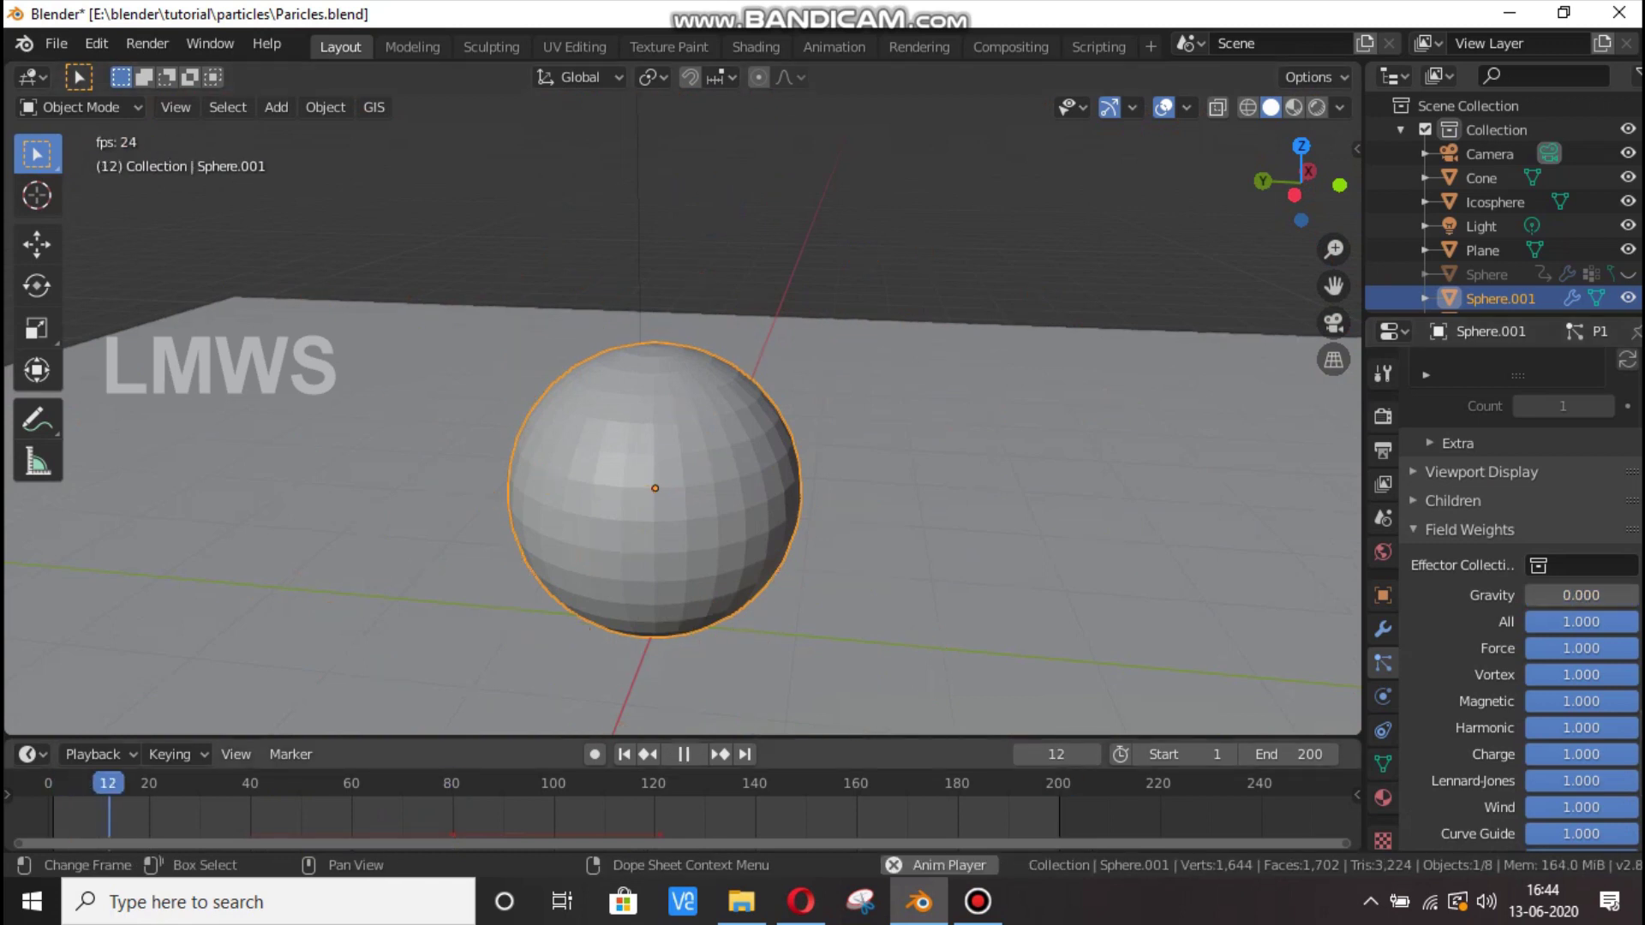
{"action": "scroll", "coordinate": [682, 411], "scroll_direction": "down", "scroll_amount": 7}
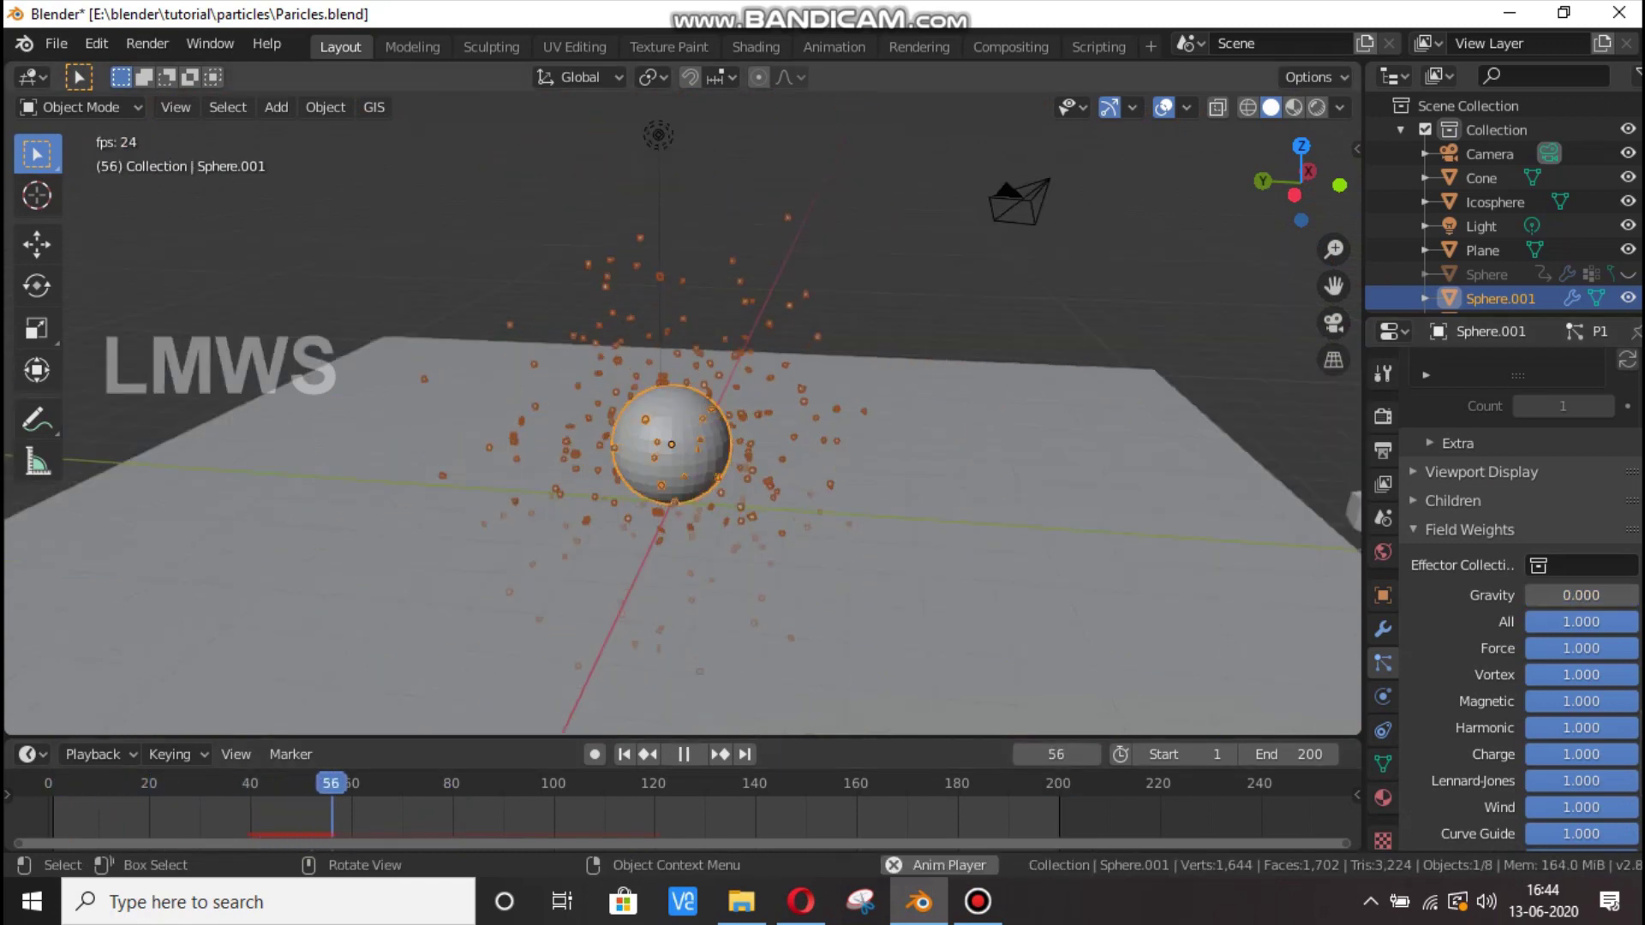
{"action": "key", "text": "space"}
{"action": "mouse_move", "coordinate": [1302, 182]}
{"action": "left_mouse_down"}
{"action": "mouse_move", "coordinate": [1304, 162]}
{"action": "mouse_move", "coordinate": [1303, 214]}
{"action": "left_mouse_up"}
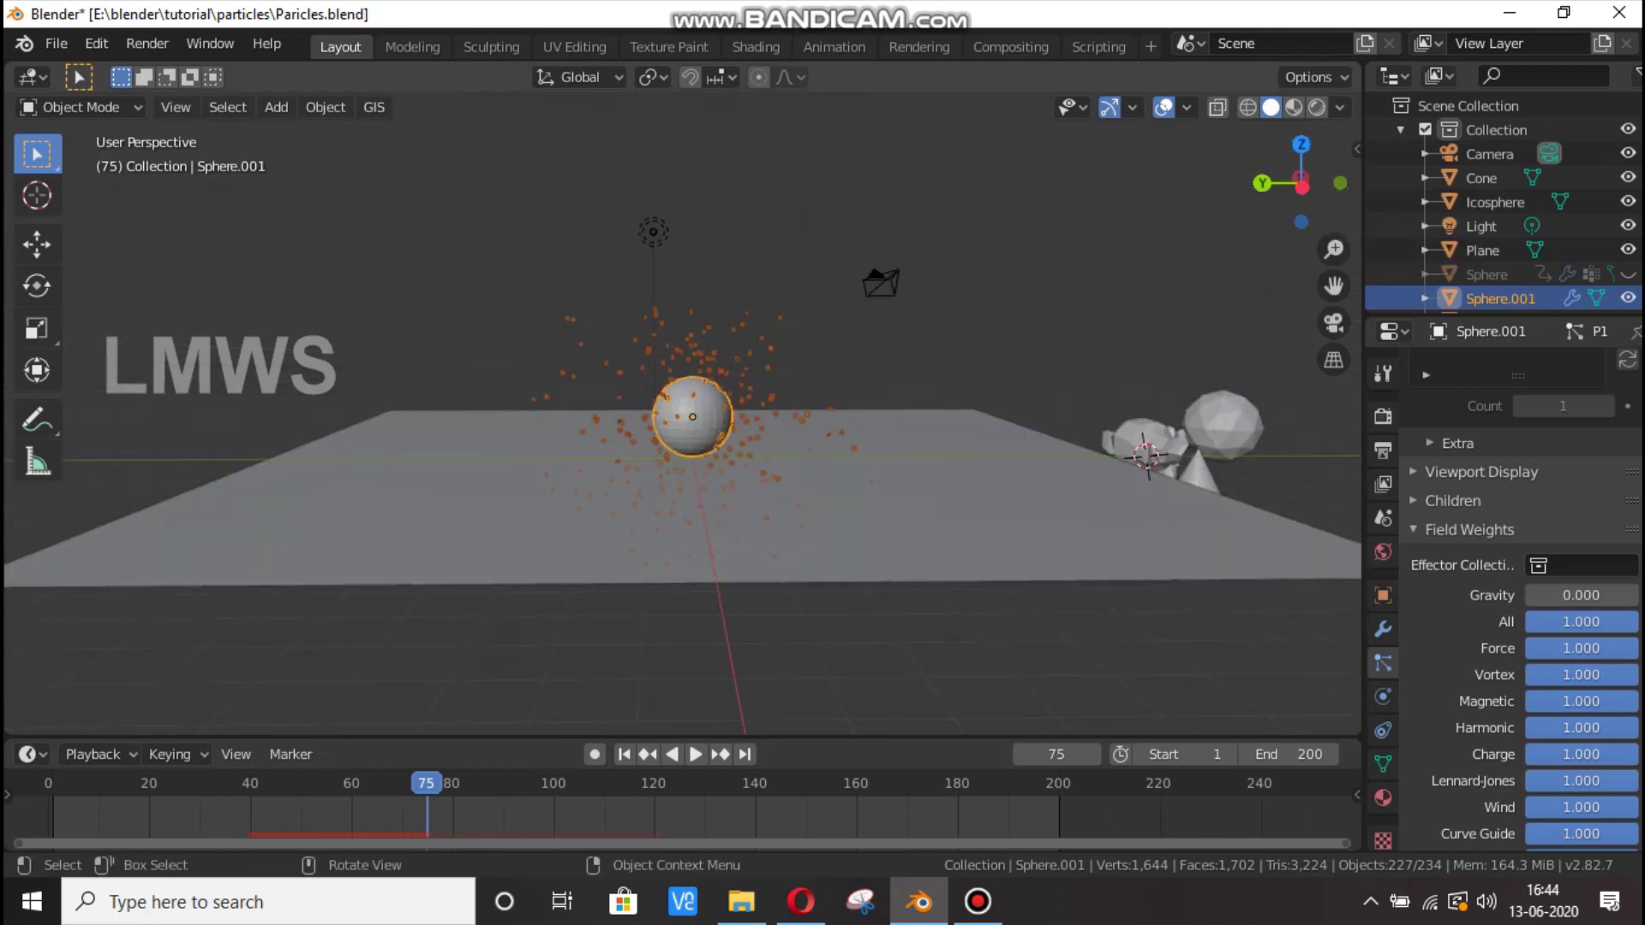
{"action": "key", "text": "space"}
{"action": "scroll", "coordinate": [682, 411], "scroll_direction": "up", "scroll_amount": 3}
{"action": "key", "text": "space"}
Set the Gravity field weight back to 1 and replay the emission from the start of the timeline.
{"action": "left_click_drag", "start_coordinate": [1548, 596], "coordinate": [1635, 595]}
{"action": "key", "text": "space"}
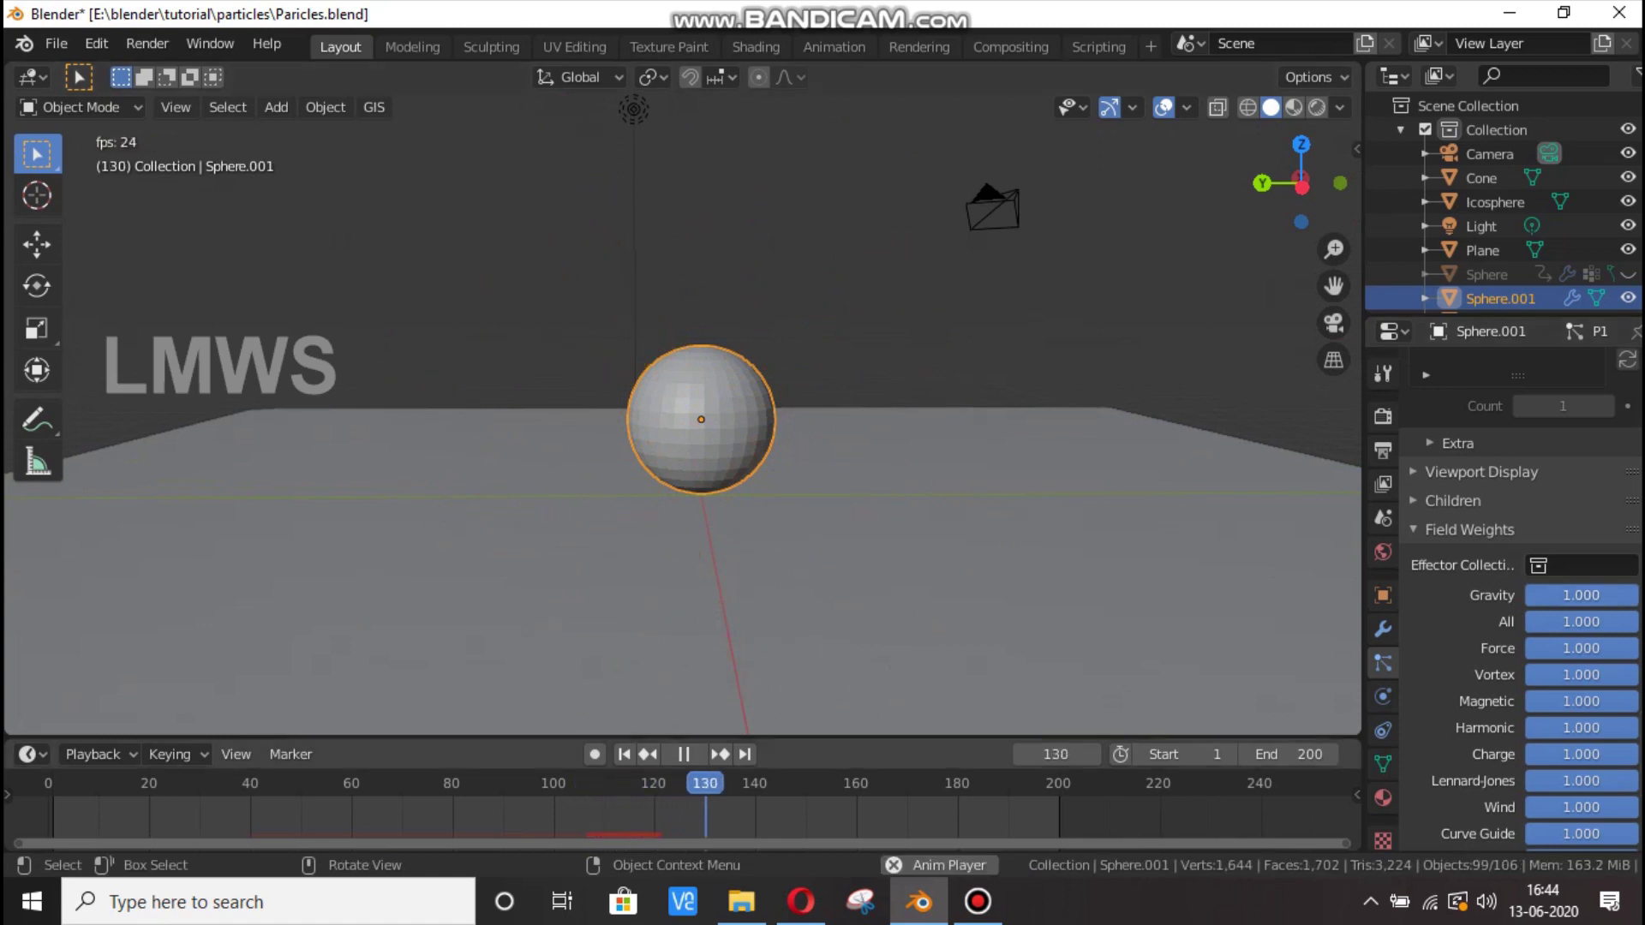
{"action": "left_click", "coordinate": [53, 783]}
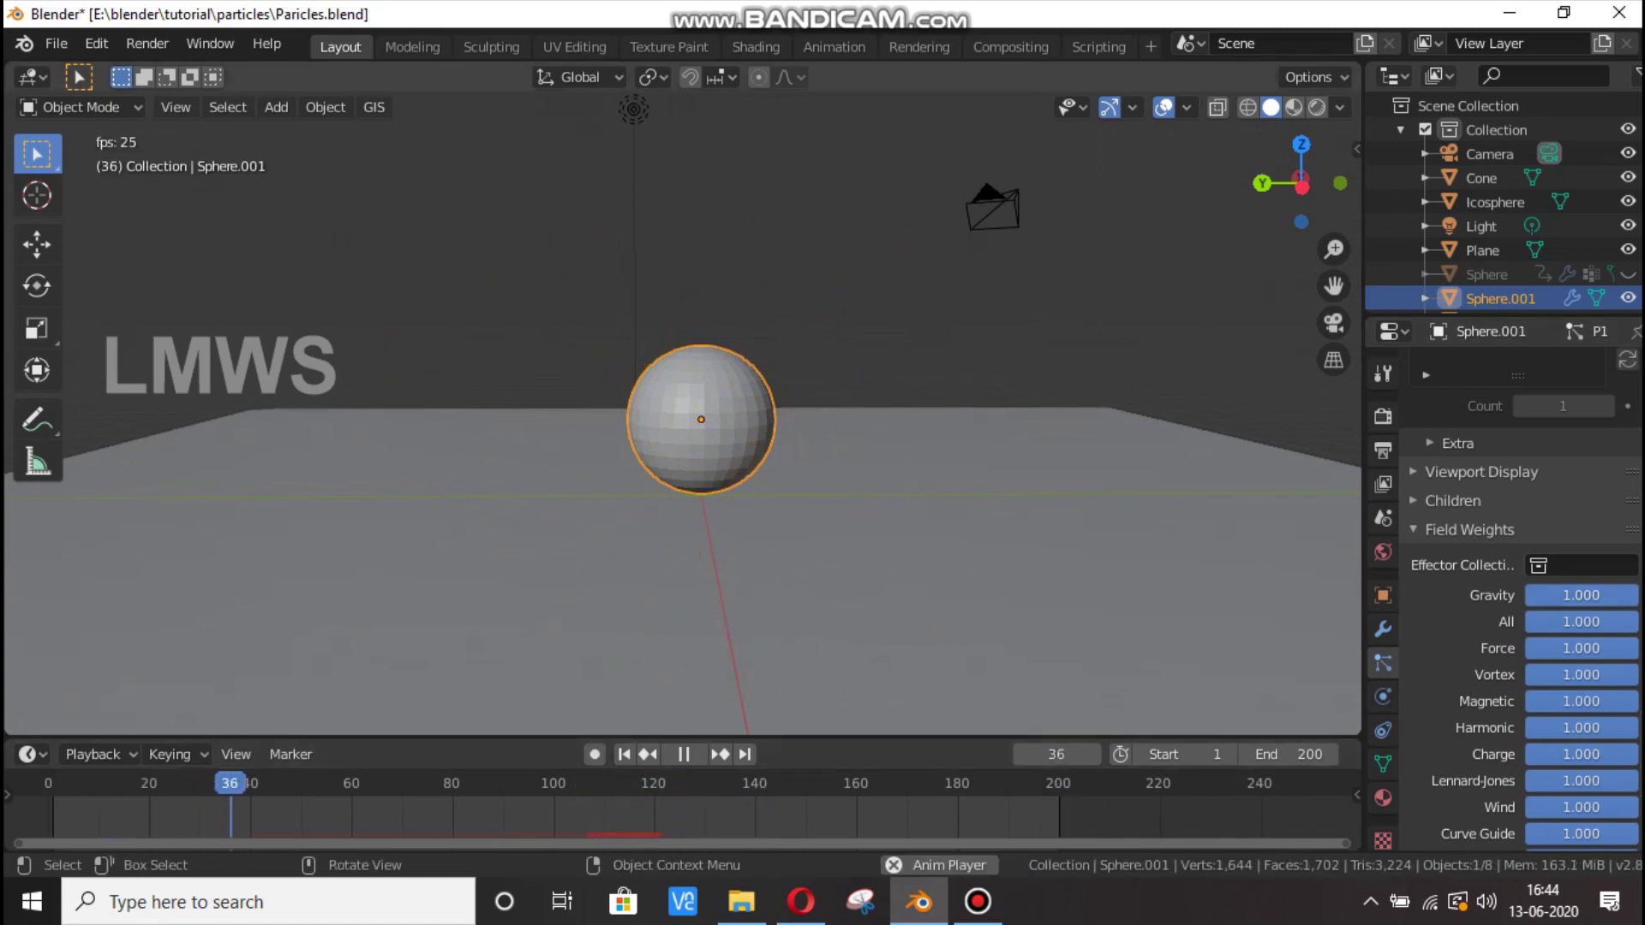
{"action": "key", "text": "space"}
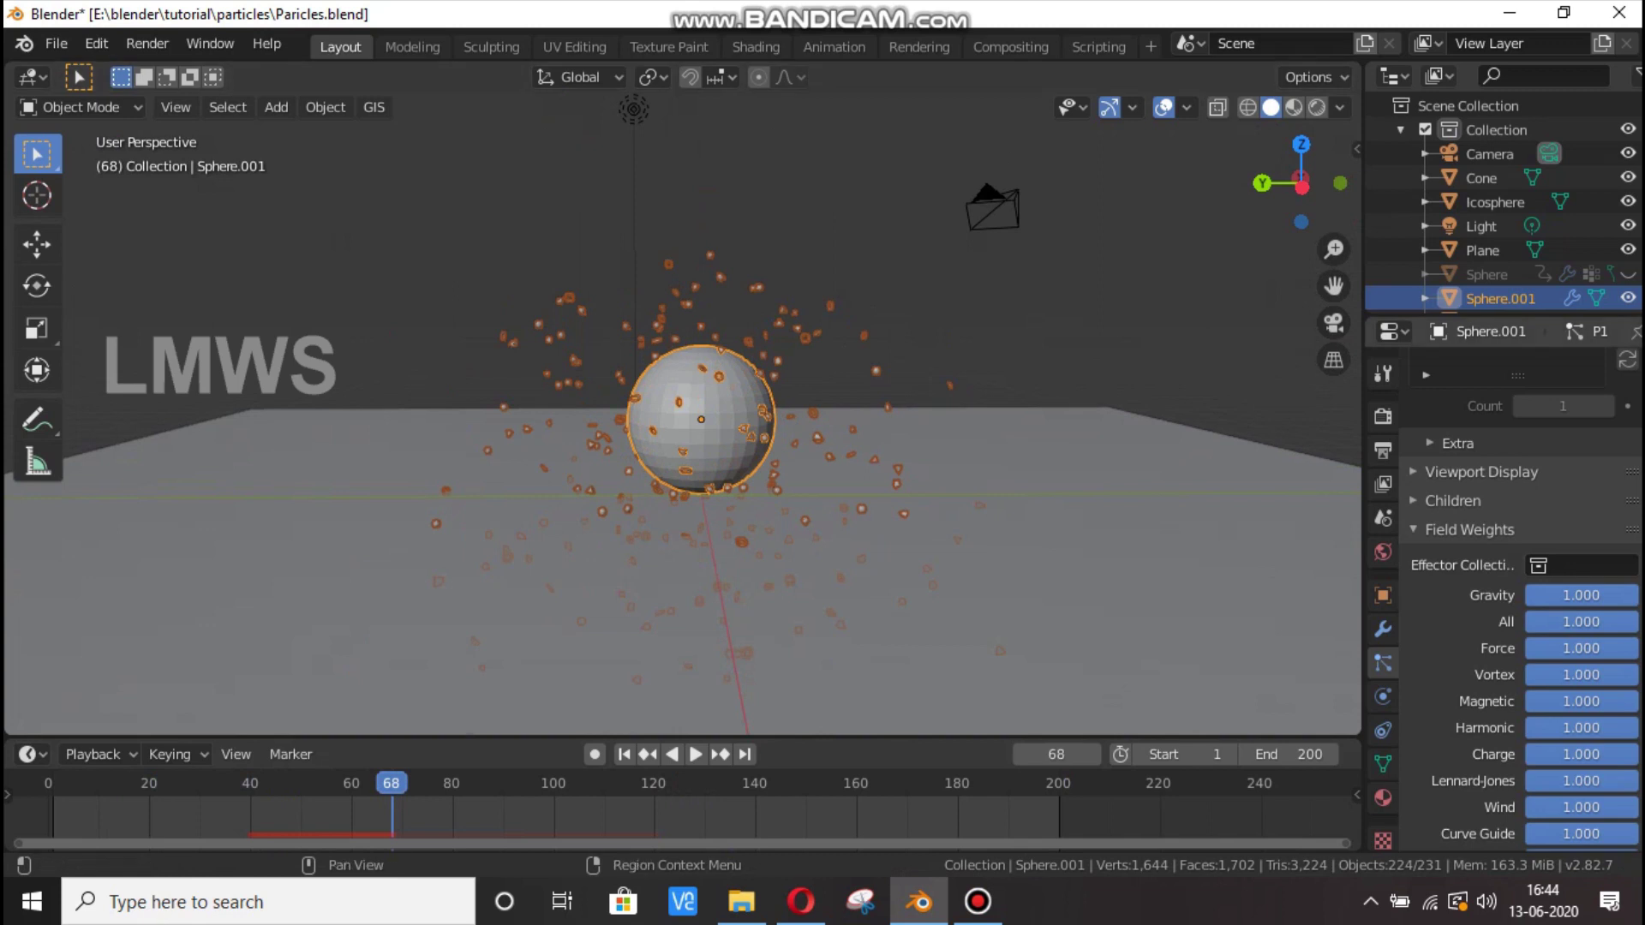
Collapse the Field Weights, Use Count, Physics and Rotation sections of the particle settings.
{"action": "scroll", "coordinate": [1520, 548], "scroll_direction": "down", "scroll_amount": 5}
{"action": "scroll", "coordinate": [1521, 549], "scroll_direction": "down", "scroll_amount": 2}
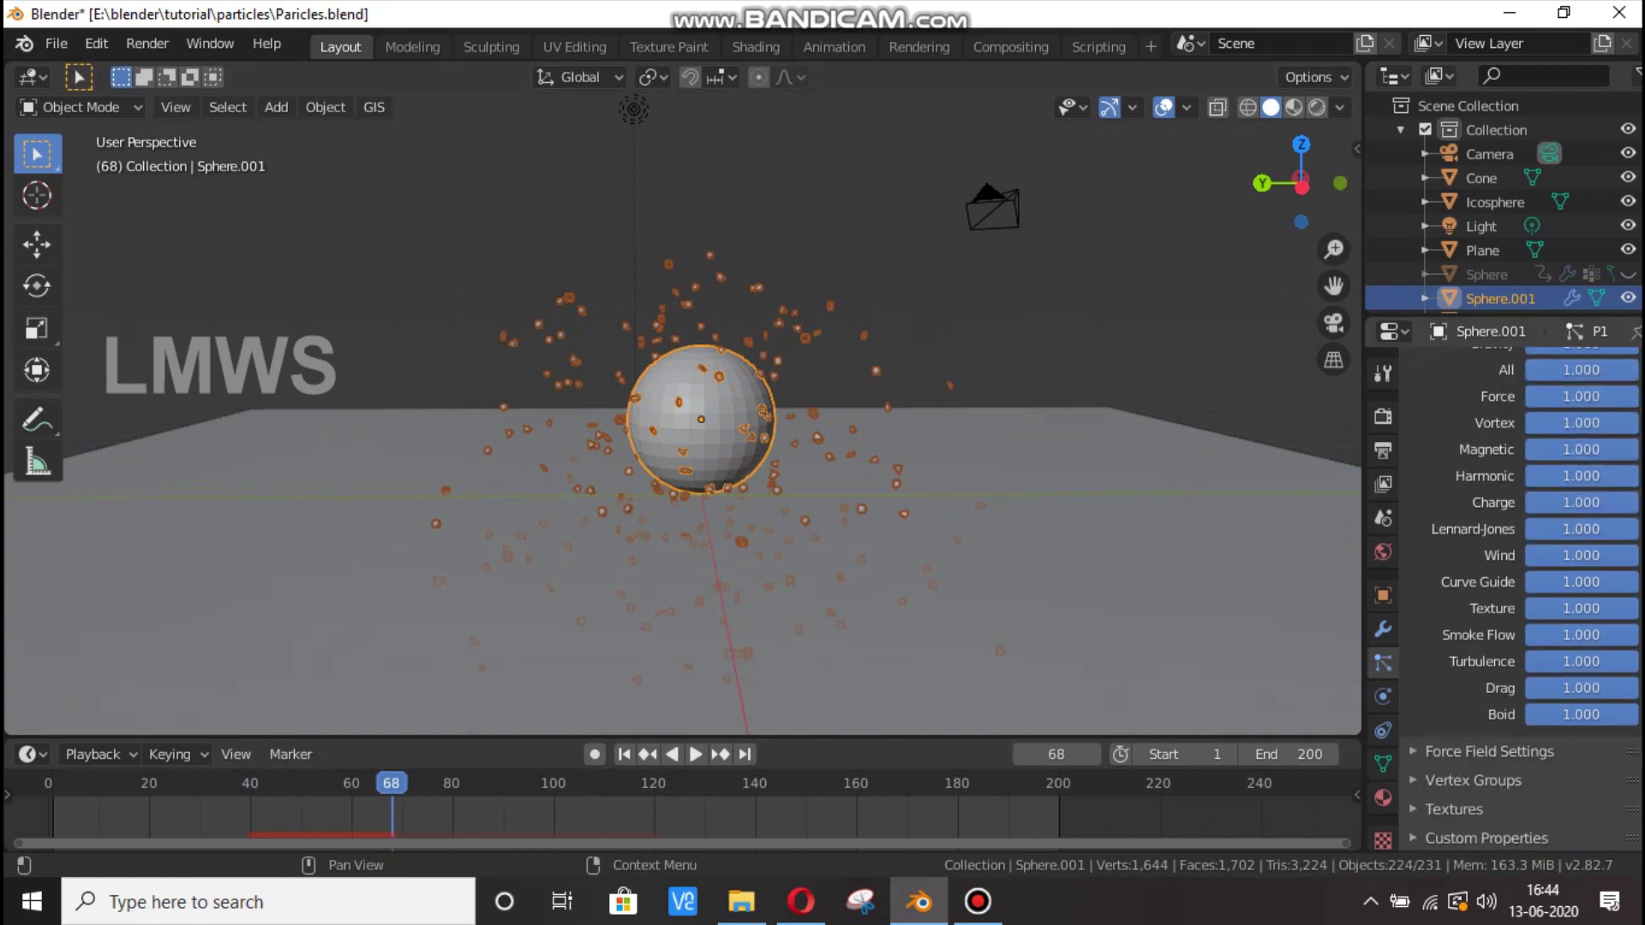
{"action": "scroll", "coordinate": [1521, 548], "scroll_direction": "up", "scroll_amount": 6}
{"action": "left_click", "coordinate": [1469, 519]}
{"action": "scroll", "coordinate": [1593, 574], "scroll_direction": "up", "scroll_amount": 6}
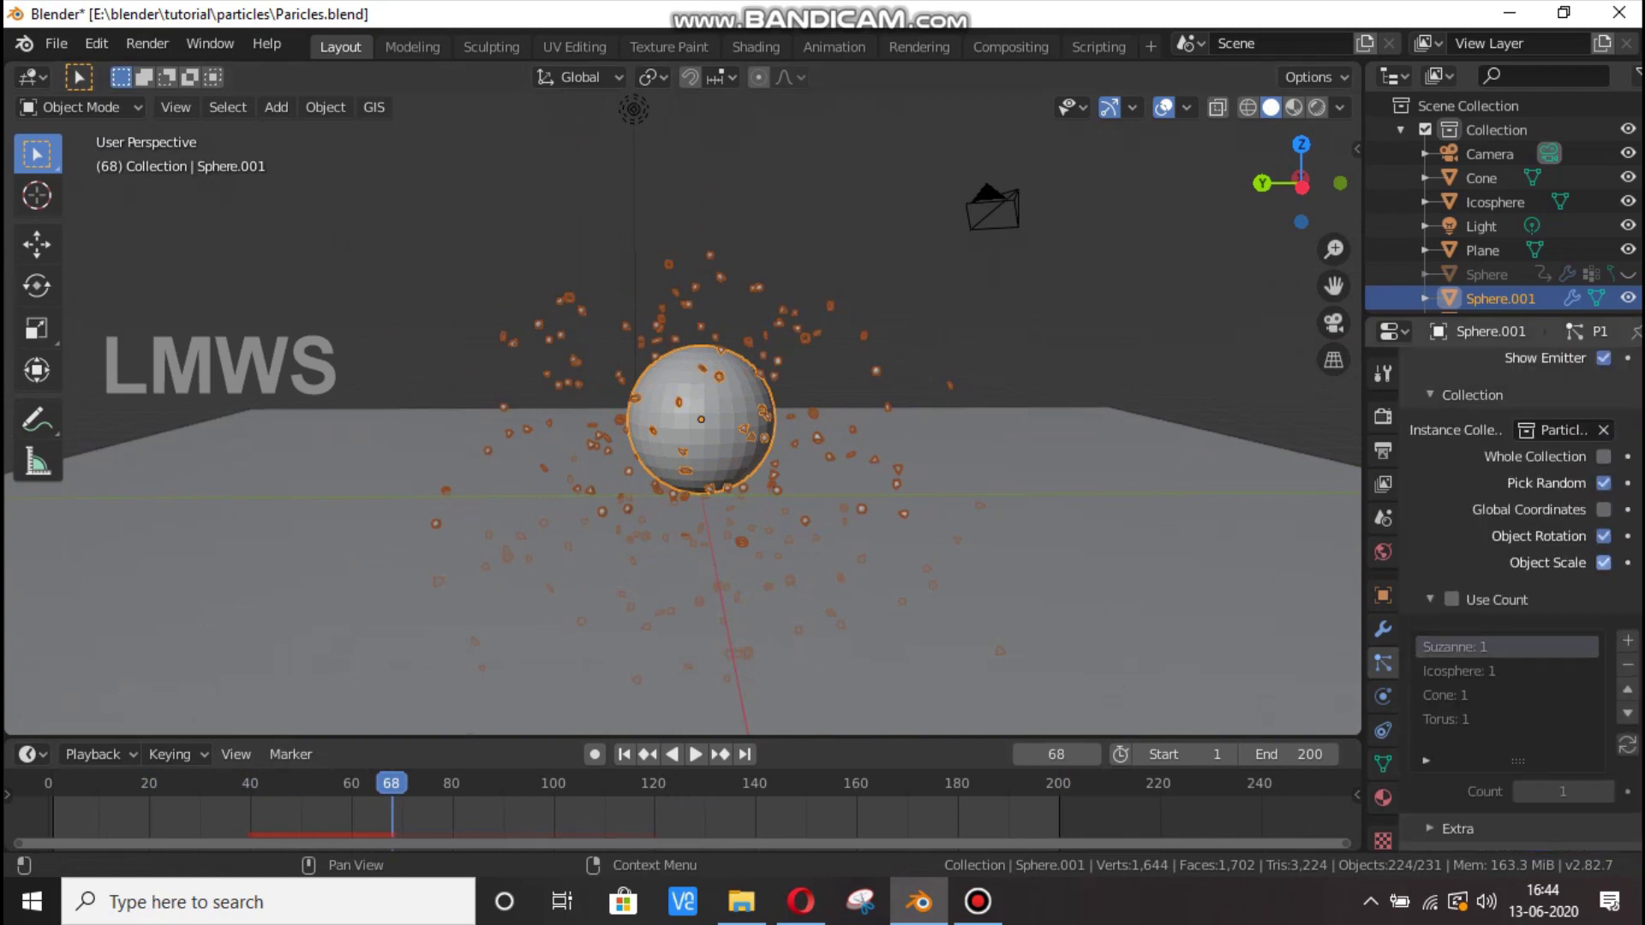
{"action": "left_click", "coordinate": [1430, 697]}
{"action": "scroll", "coordinate": [1520, 600], "scroll_direction": "up", "scroll_amount": 10}
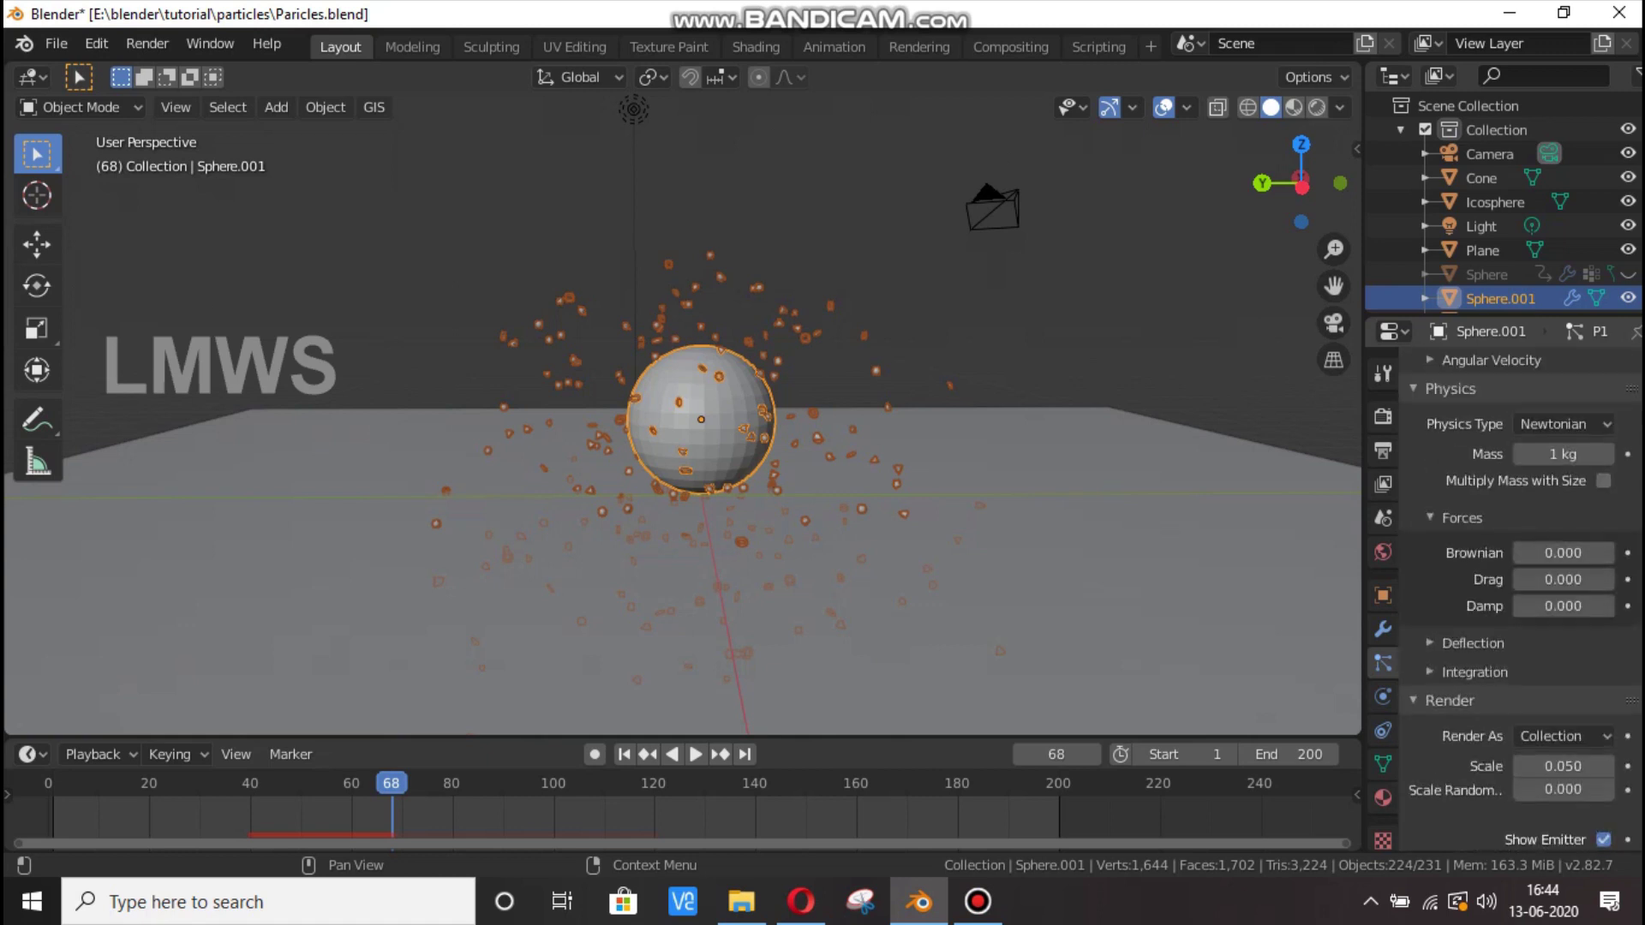
{"action": "scroll", "coordinate": [1521, 599], "scroll_direction": "up", "scroll_amount": 5}
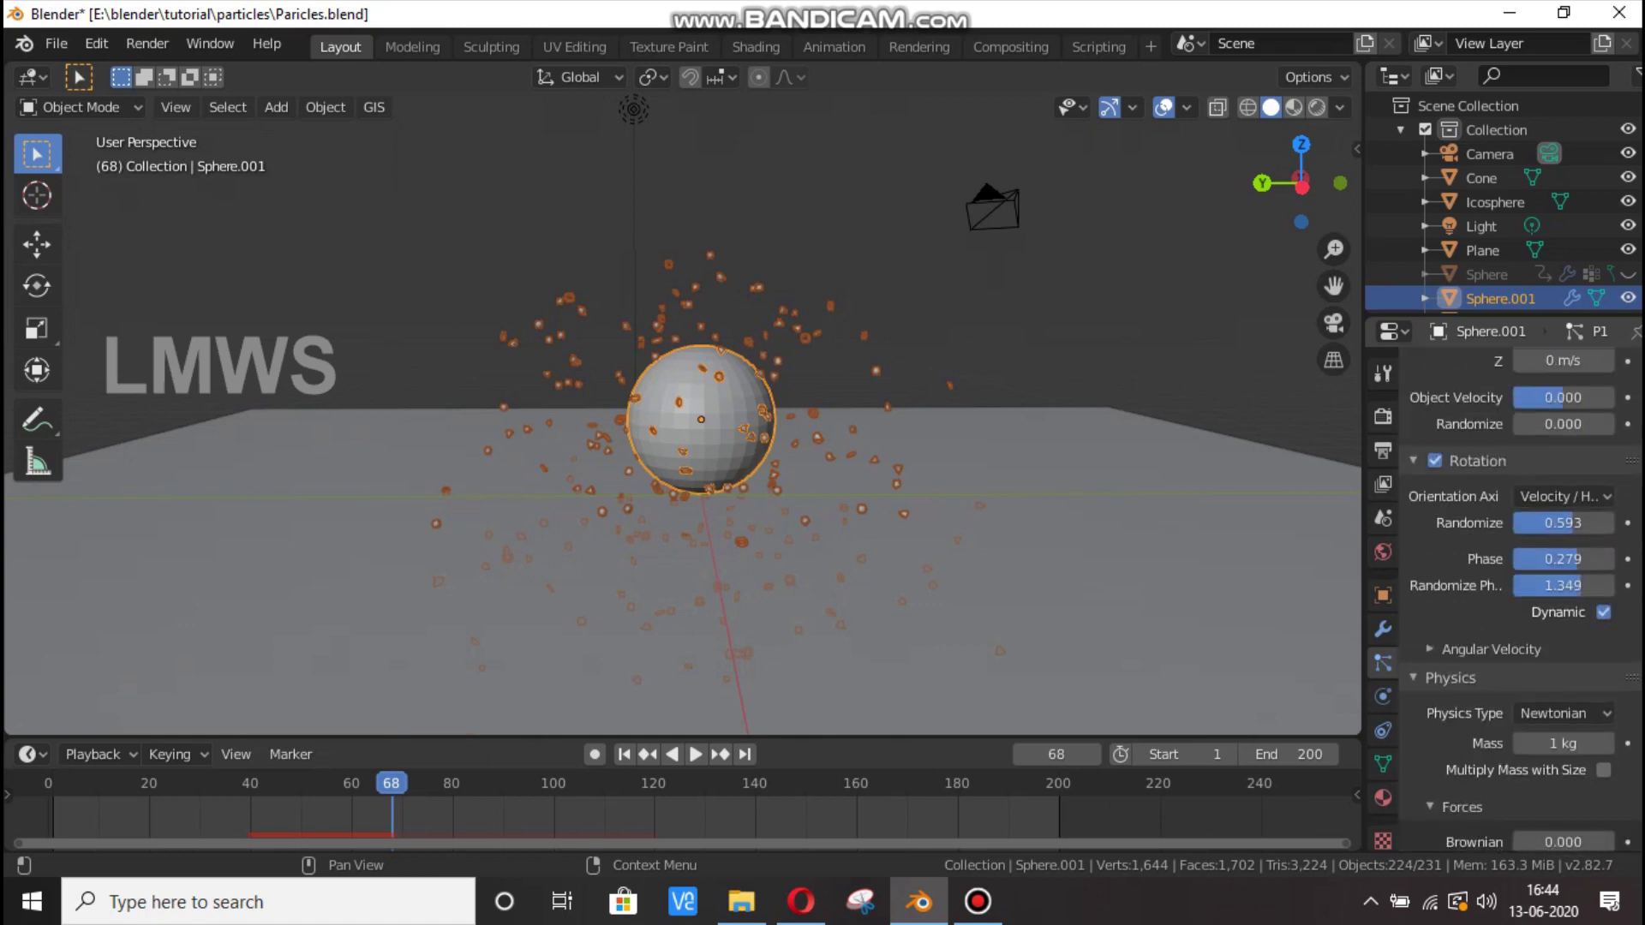
{"action": "left_click", "coordinate": [1520, 678]}
{"action": "scroll", "coordinate": [1601, 613], "scroll_direction": "up", "scroll_amount": 2}
{"action": "left_click", "coordinate": [1499, 557]}
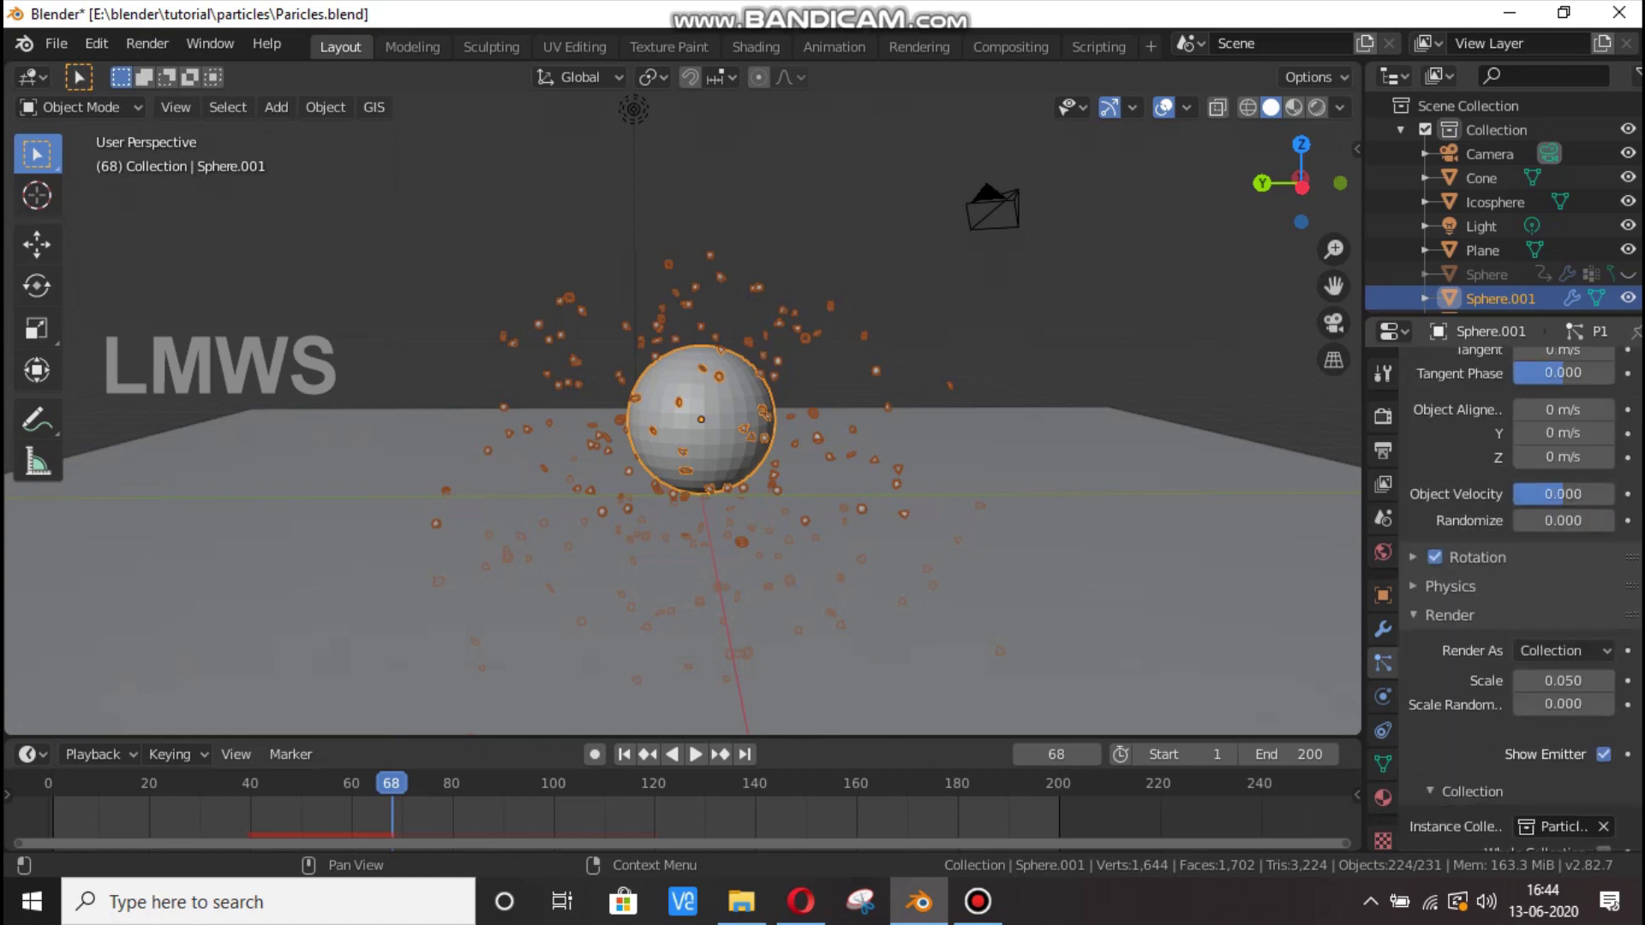
Set the particles' Tangent velocity to 0.26 m/s and Tangent Phase to 0.326, and play back the emission.
{"action": "scroll", "coordinate": [1500, 558], "scroll_direction": "up", "scroll_amount": 4}
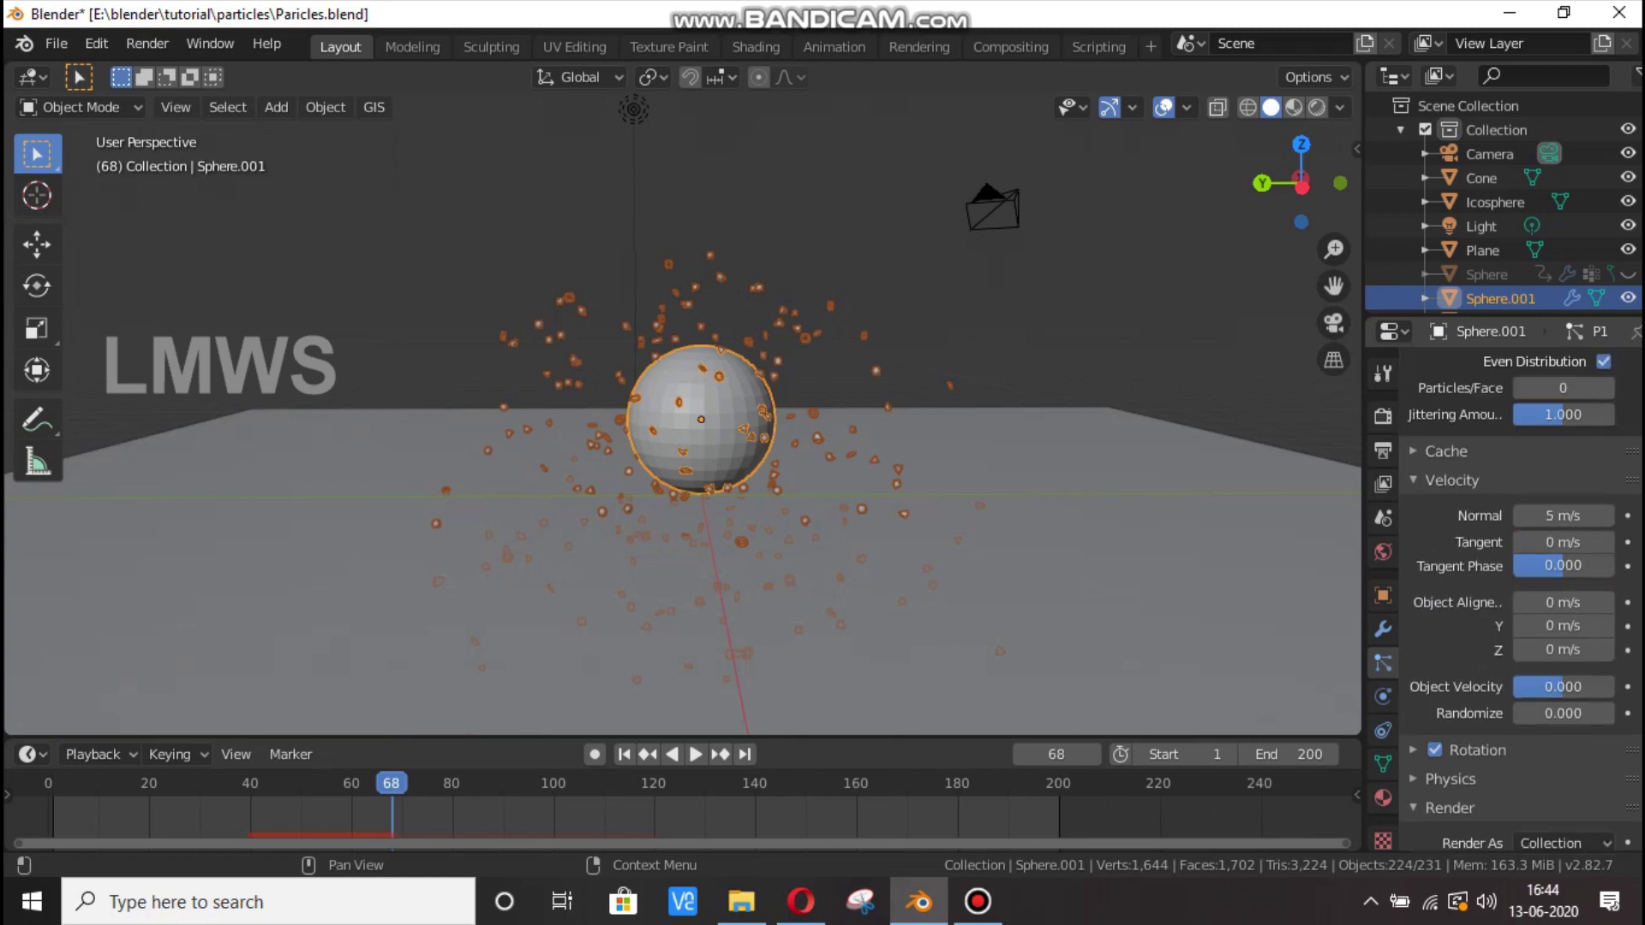
{"action": "left_click_drag", "start_coordinate": [1562, 542], "coordinate": [1585, 542]}
{"action": "left_click_drag", "start_coordinate": [1562, 565], "coordinate": [1579, 565]}
{"action": "scroll", "coordinate": [683, 411], "scroll_direction": "up", "scroll_amount": 5}
{"action": "key", "text": "space"}
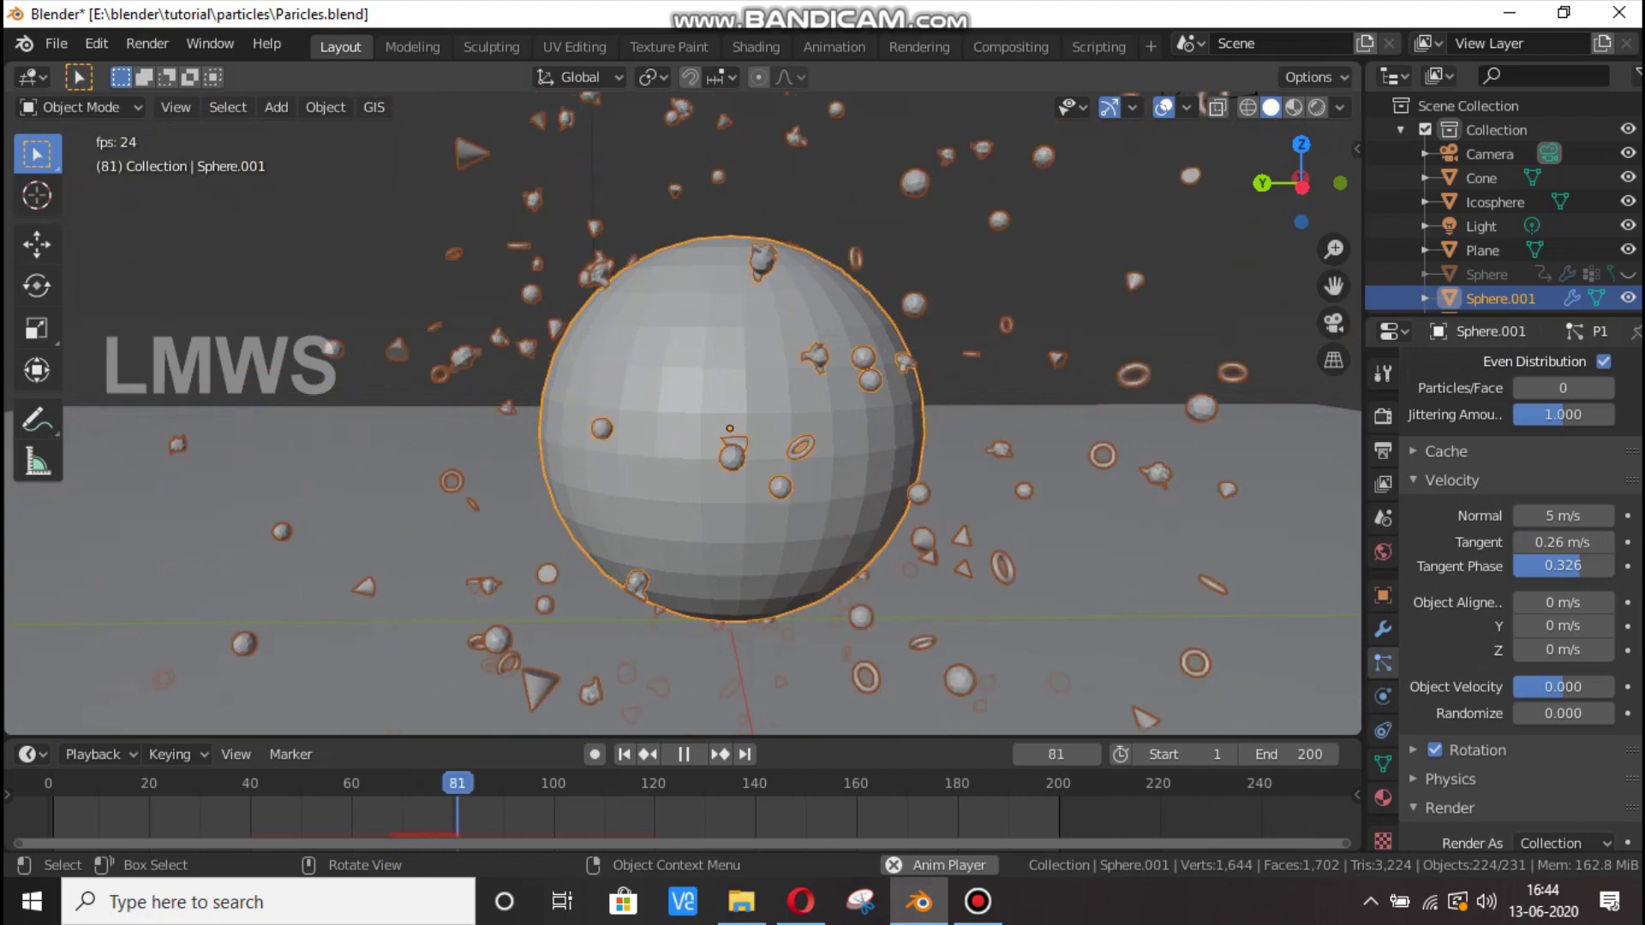
{"action": "key", "text": "space"}
{"action": "scroll", "coordinate": [711, 420], "scroll_direction": "down", "scroll_amount": 5}
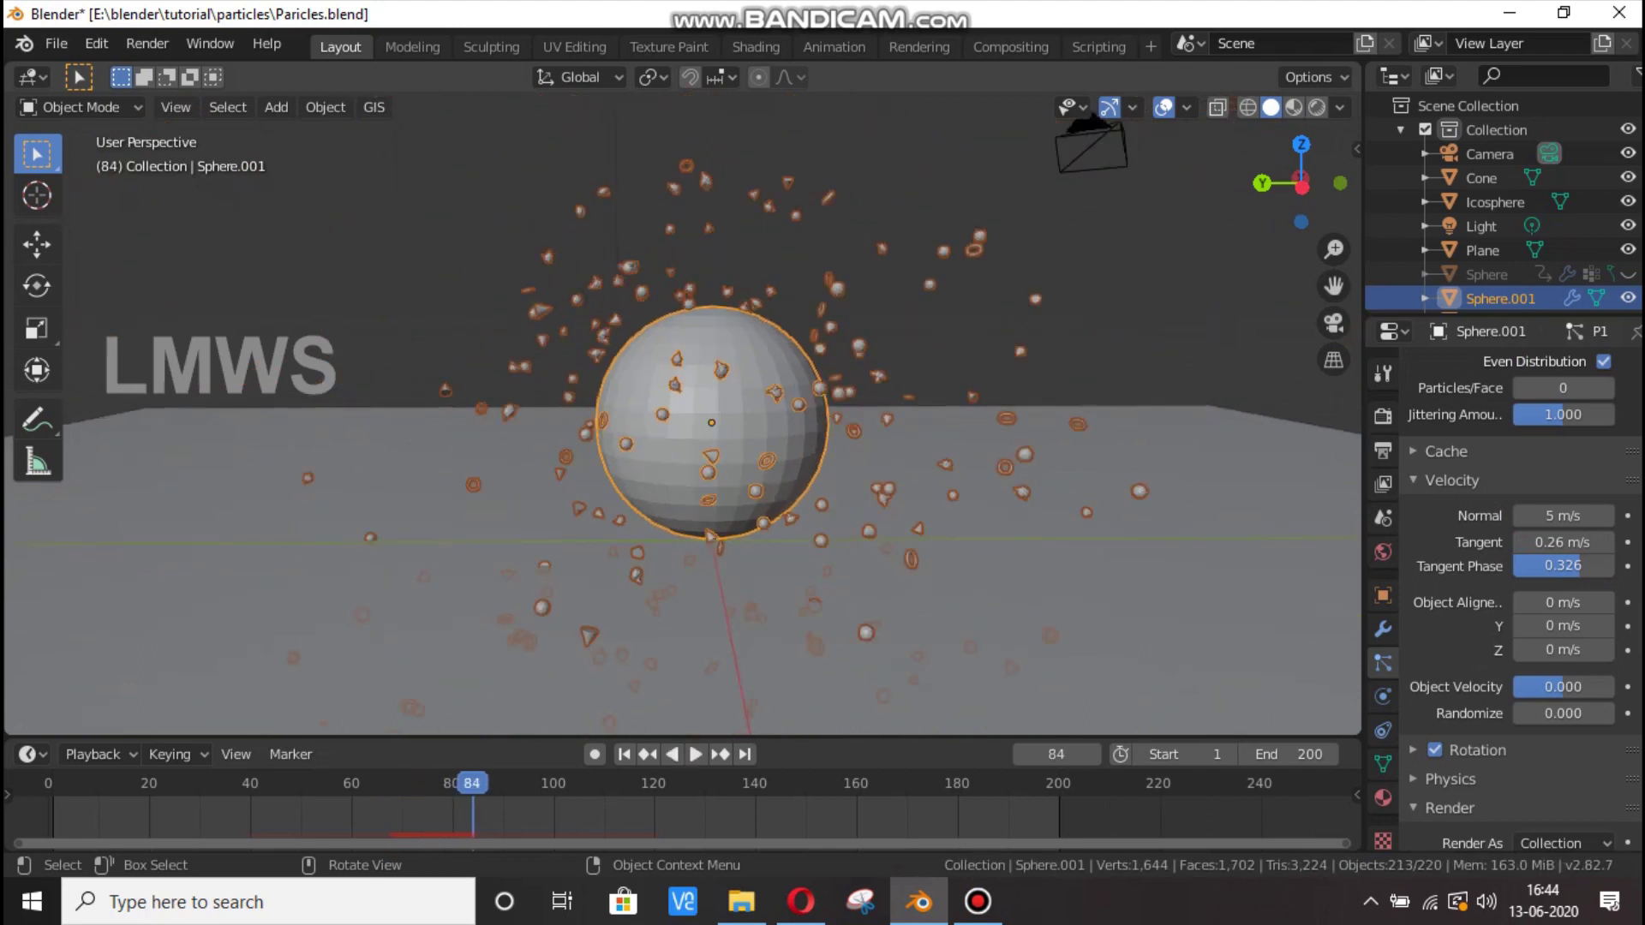
{"action": "scroll", "coordinate": [699, 418], "scroll_direction": "down", "scroll_amount": 4}
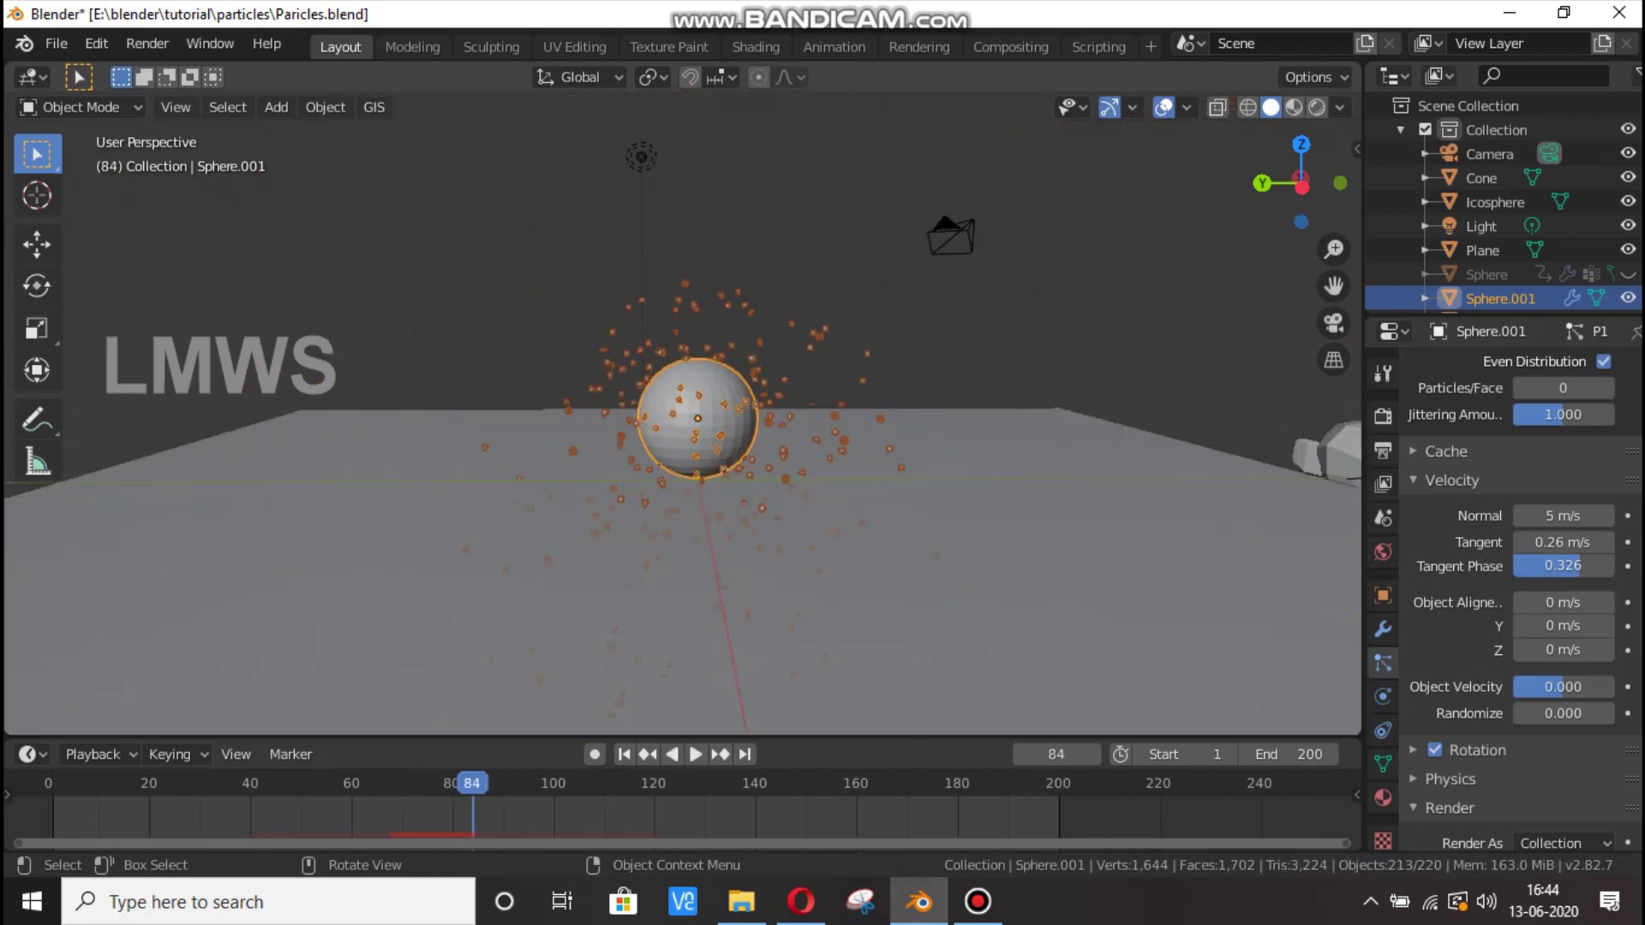
Enable Collision physics on the ground plane and show its particle collision settings.
{"action": "left_click", "coordinate": [797, 565]}
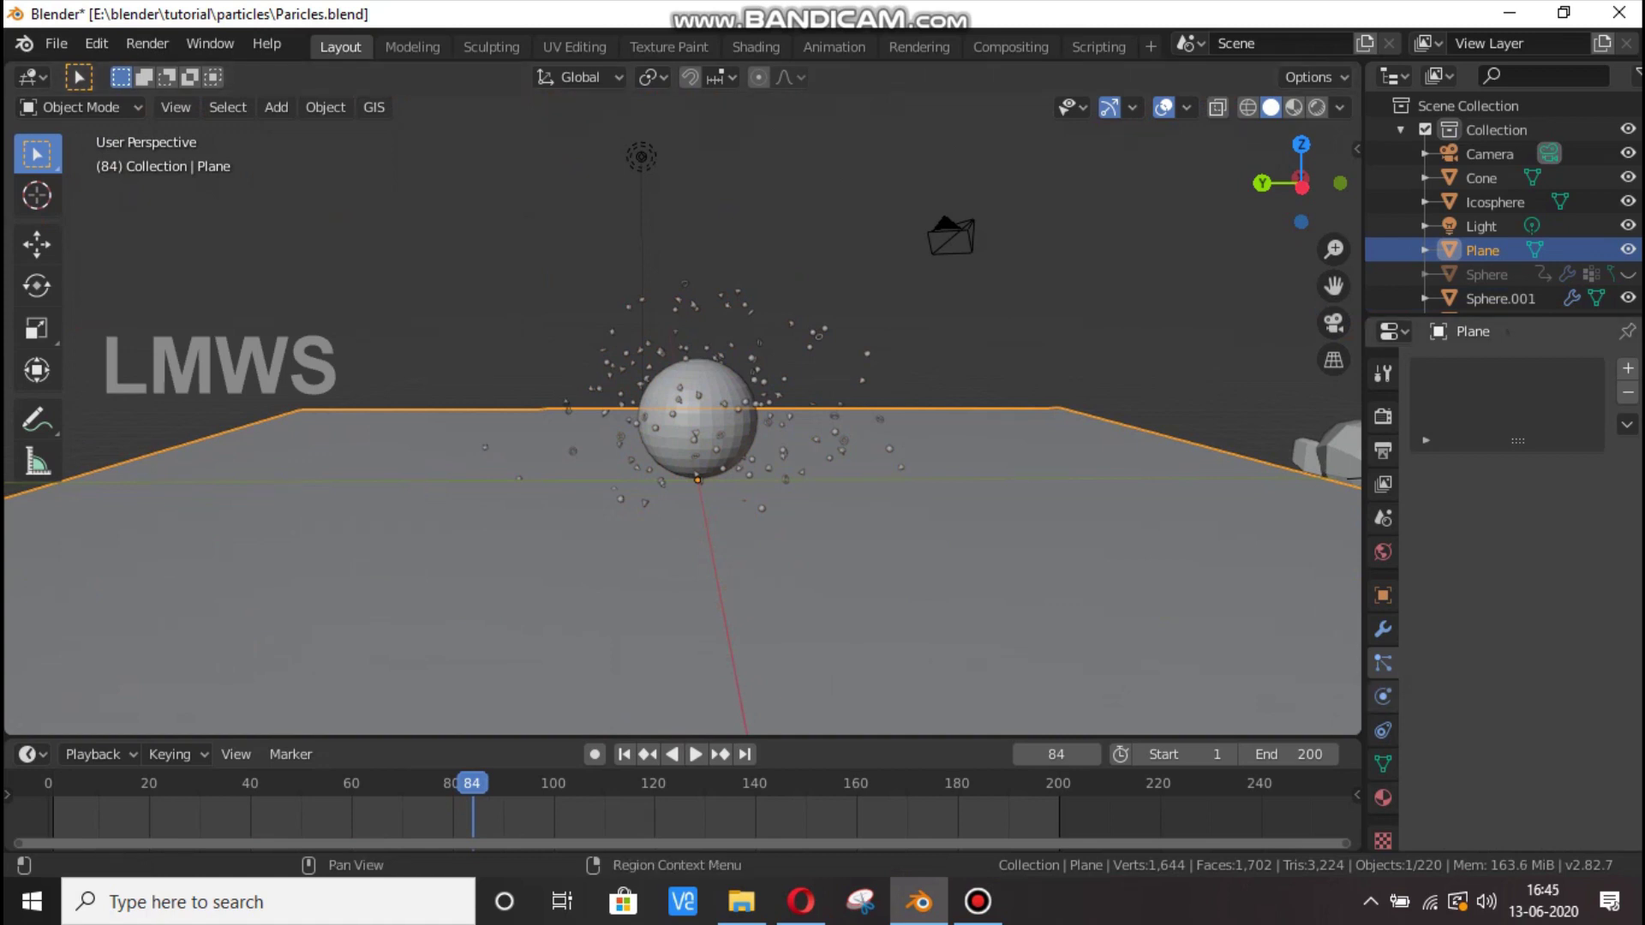
{"action": "left_click", "coordinate": [1383, 696]}
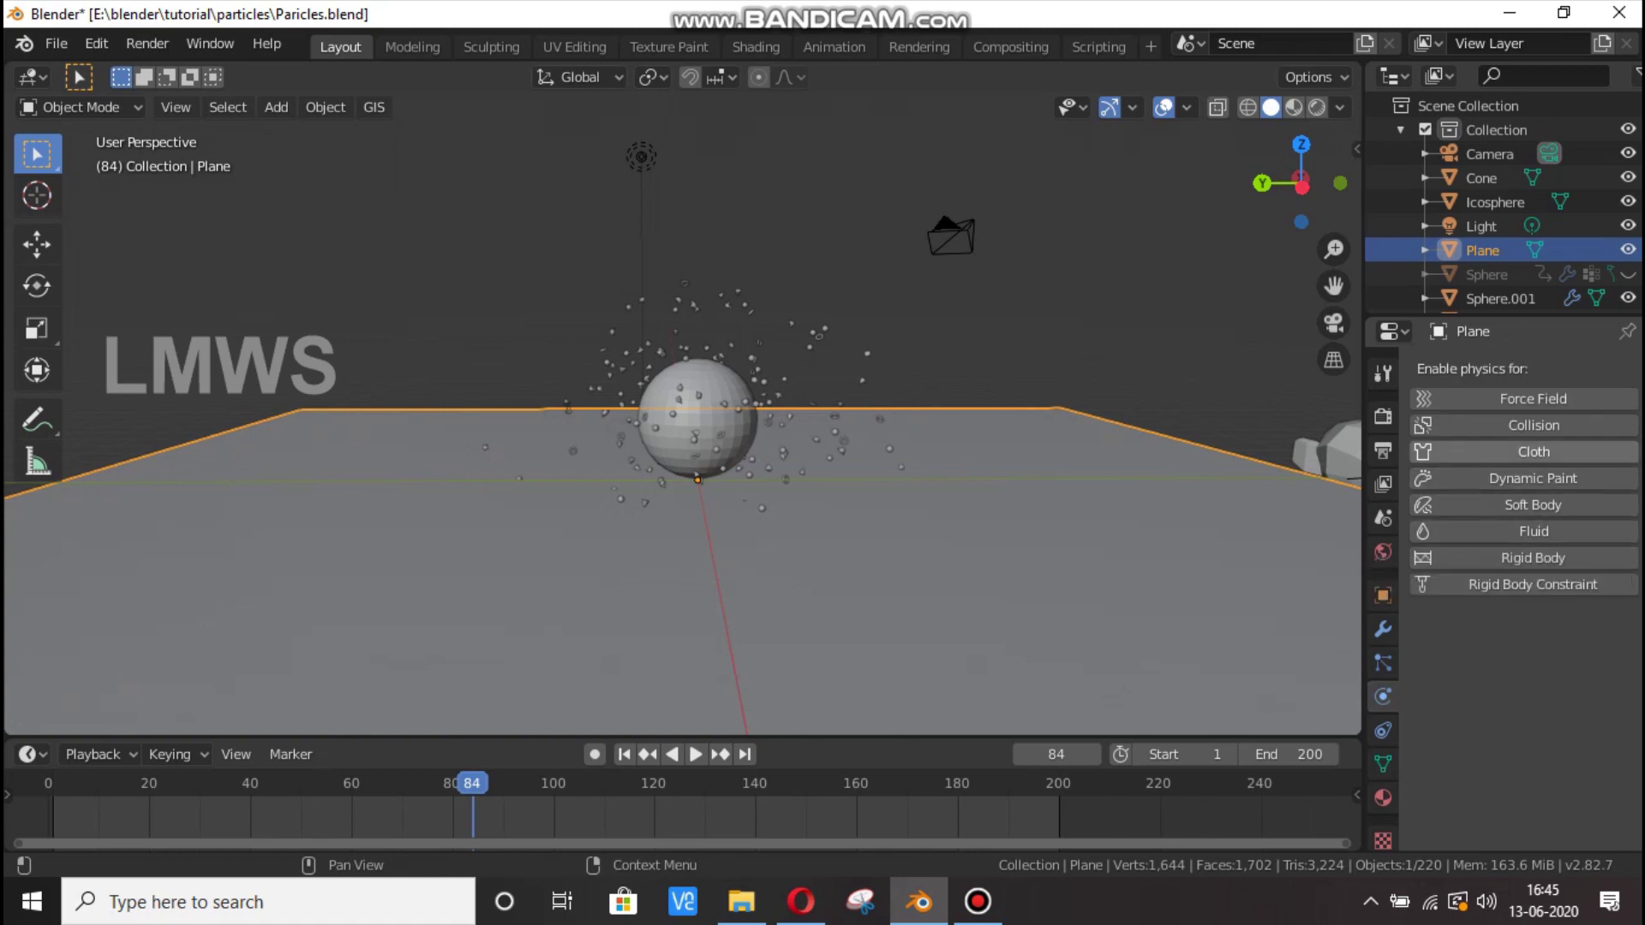
{"action": "left_click", "coordinate": [1534, 425]}
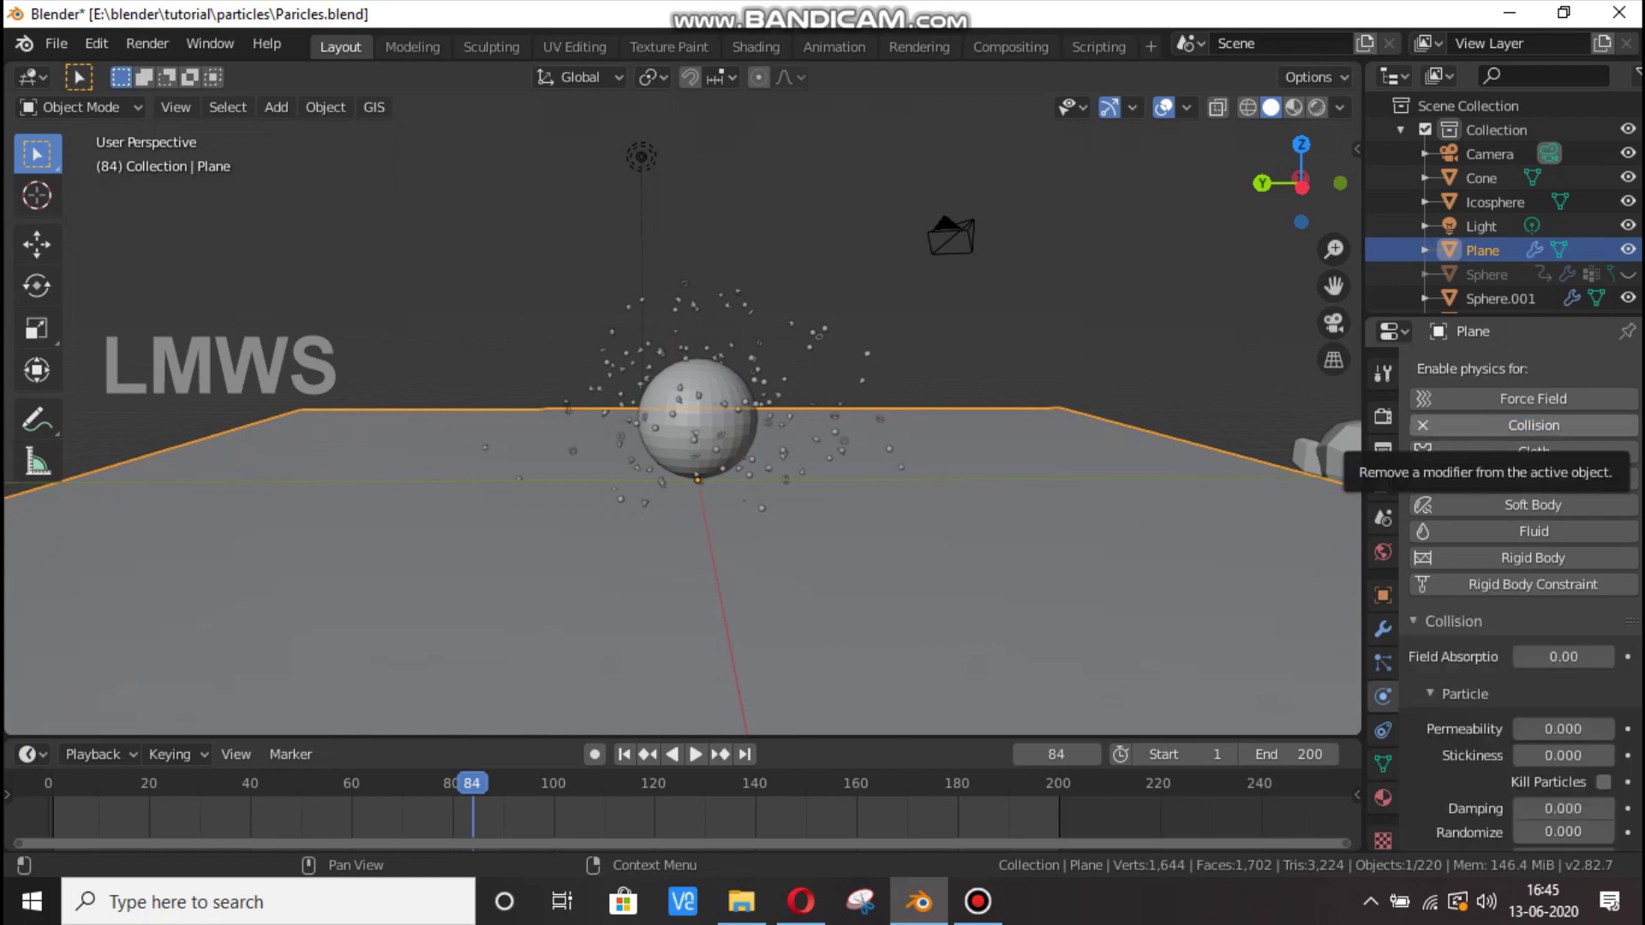
{"action": "scroll", "coordinate": [1524, 557], "scroll_direction": "down", "scroll_amount": 4}
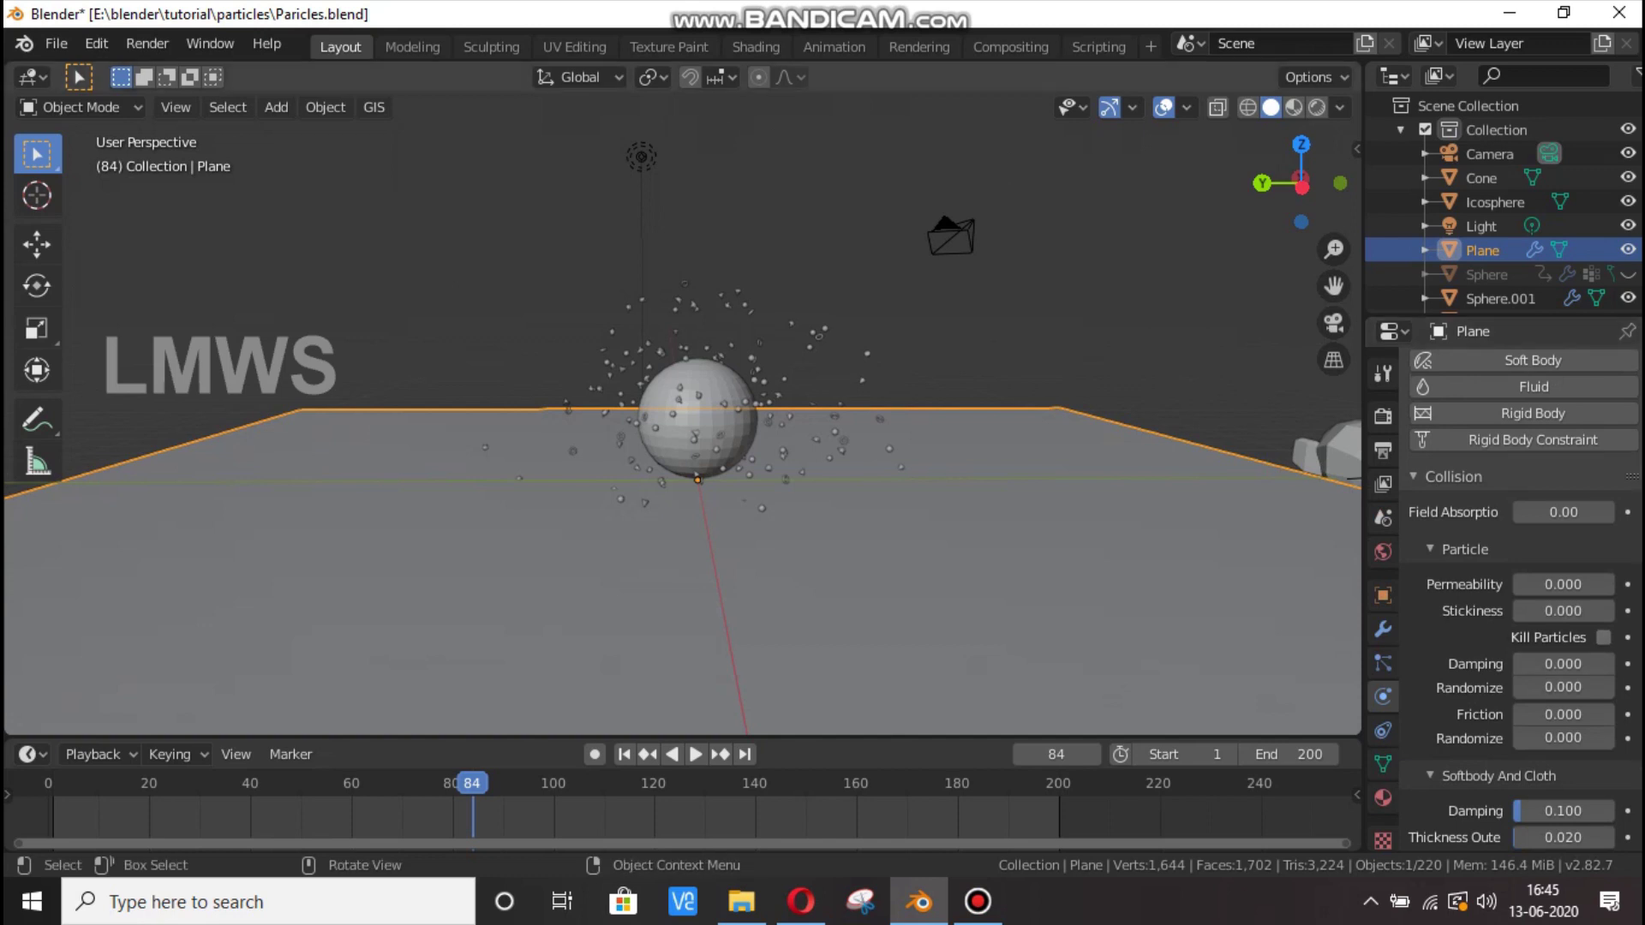
Raise the emitter sphere vertically until it sits clear above the ground plane, and play back the animation.
{"action": "left_click", "coordinate": [698, 418]}
{"action": "key", "text": "g"}
{"action": "key", "text": "z"}
{"action": "left_click", "coordinate": [698, 355]}
{"action": "key", "text": "space"}
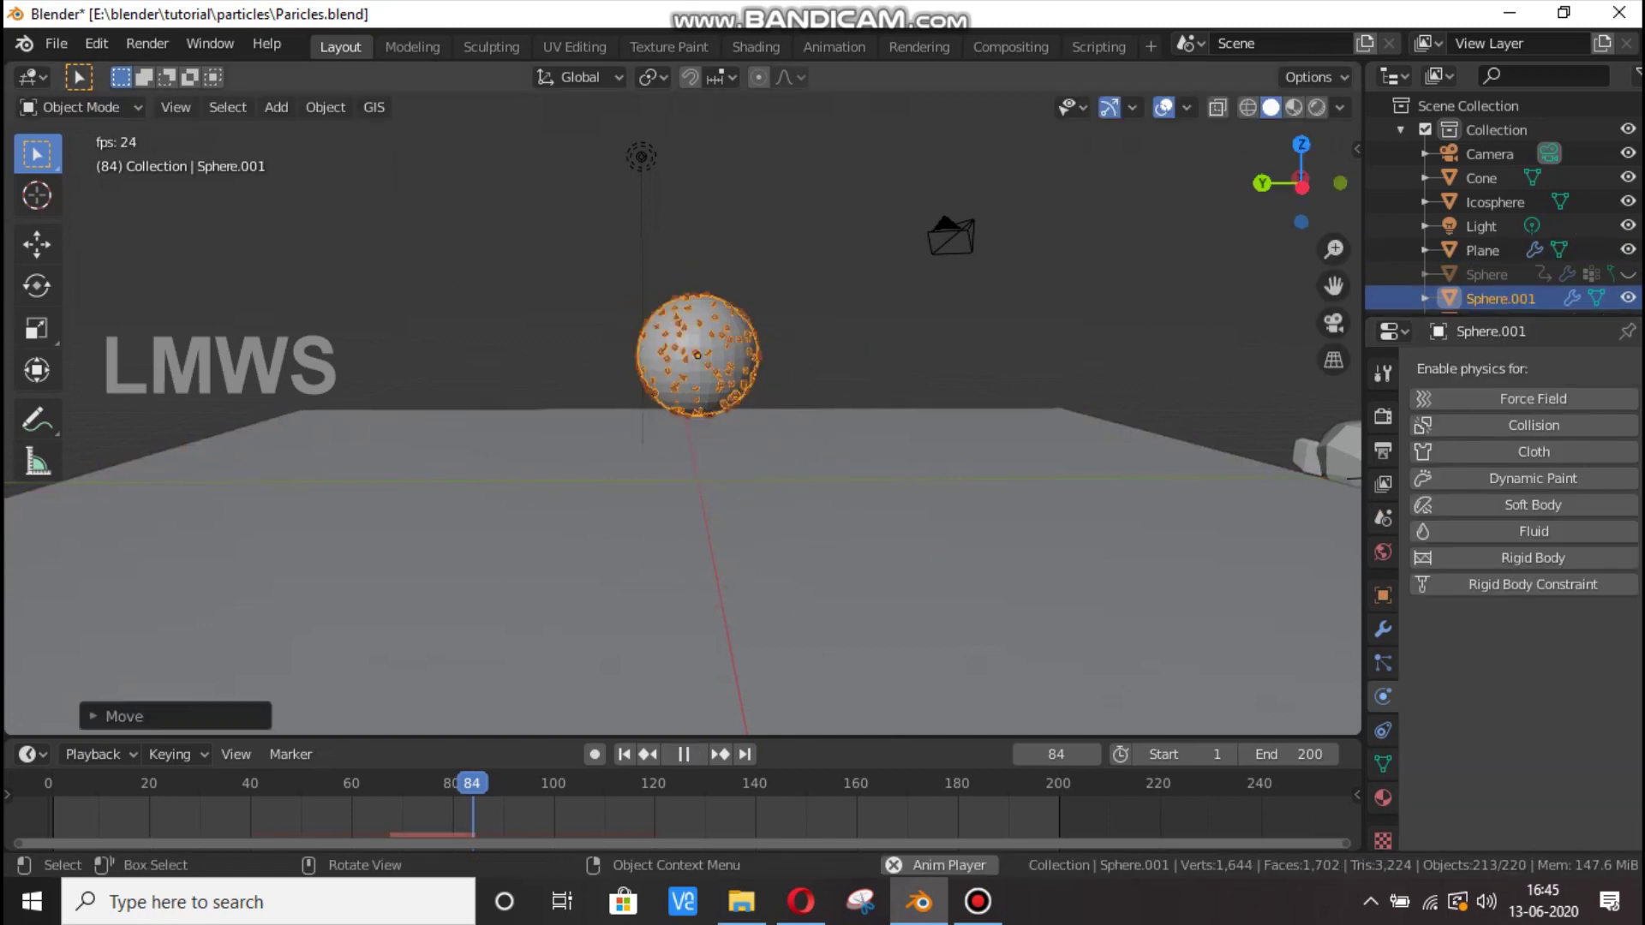
{"action": "key", "text": "Escape"}
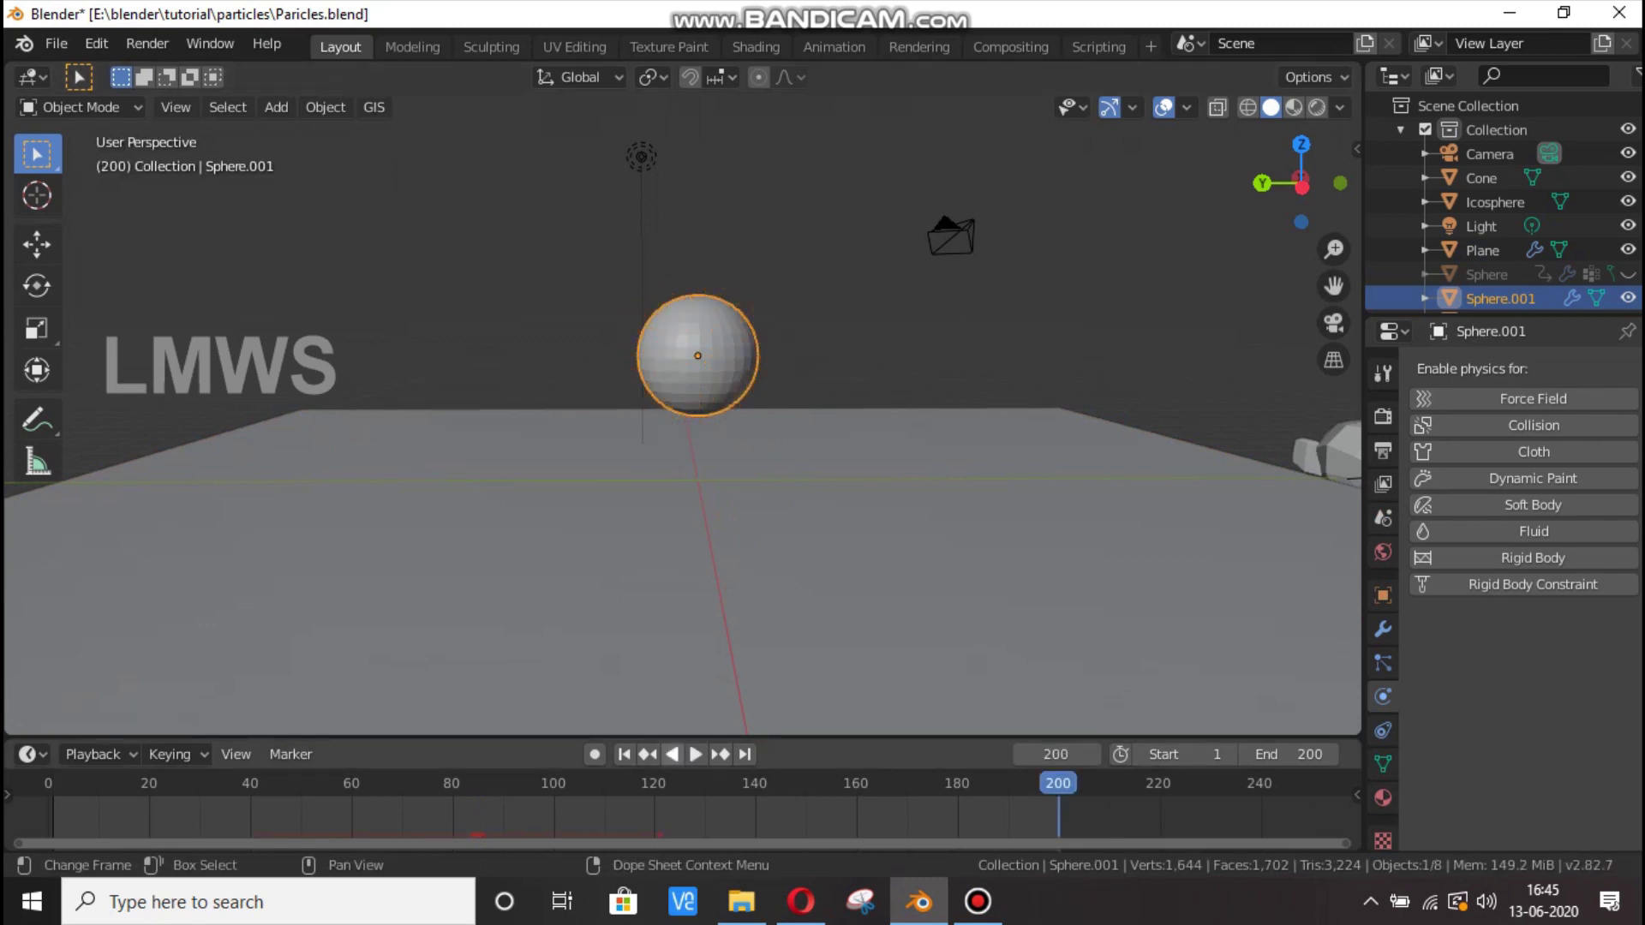
Replay the animation and set the timeline's start frame to 39 so playback skips the empty frames.
{"action": "key", "text": "space"}
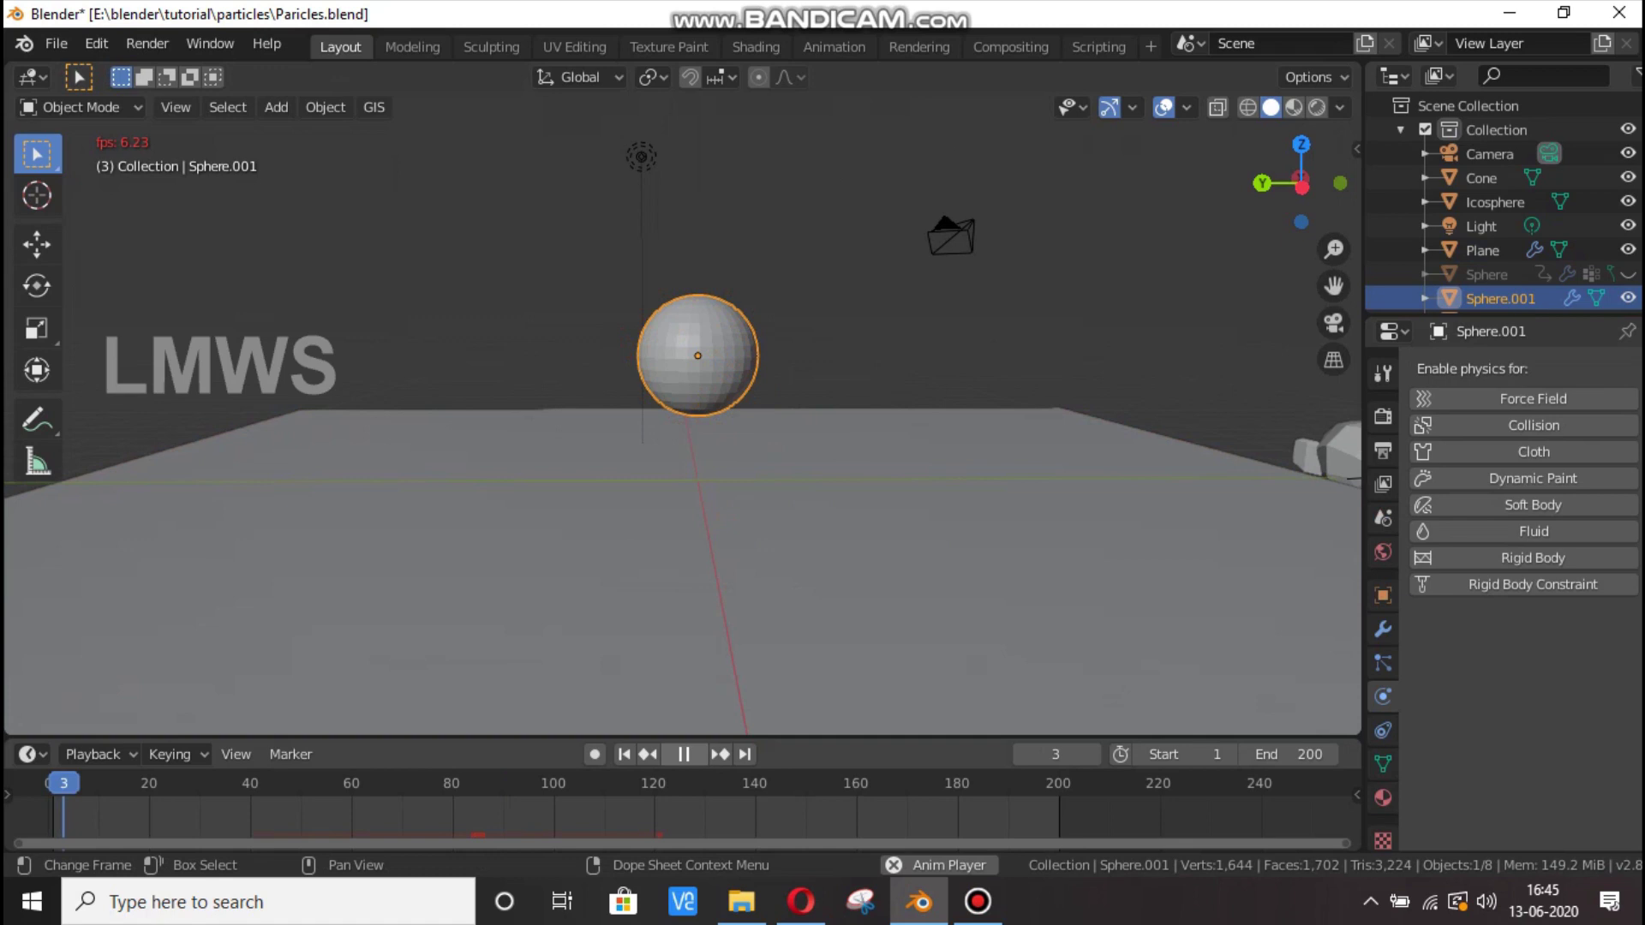
{"action": "scroll", "coordinate": [683, 416], "scroll_direction": "up", "scroll_amount": 2}
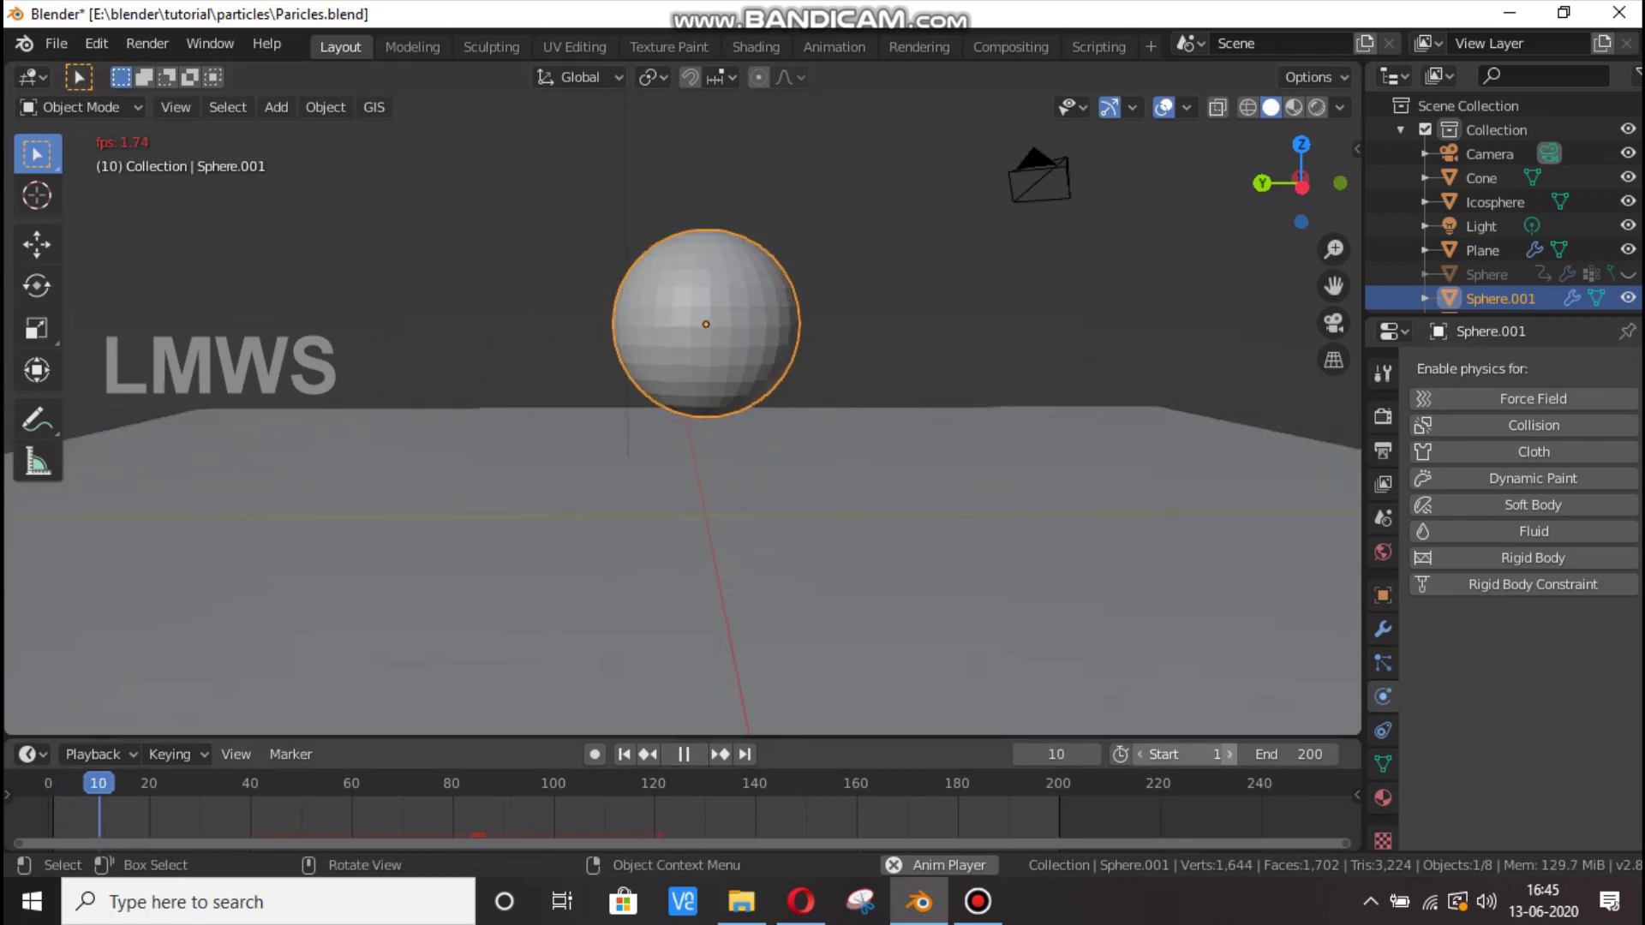
{"action": "left_click", "coordinate": [1187, 754]}
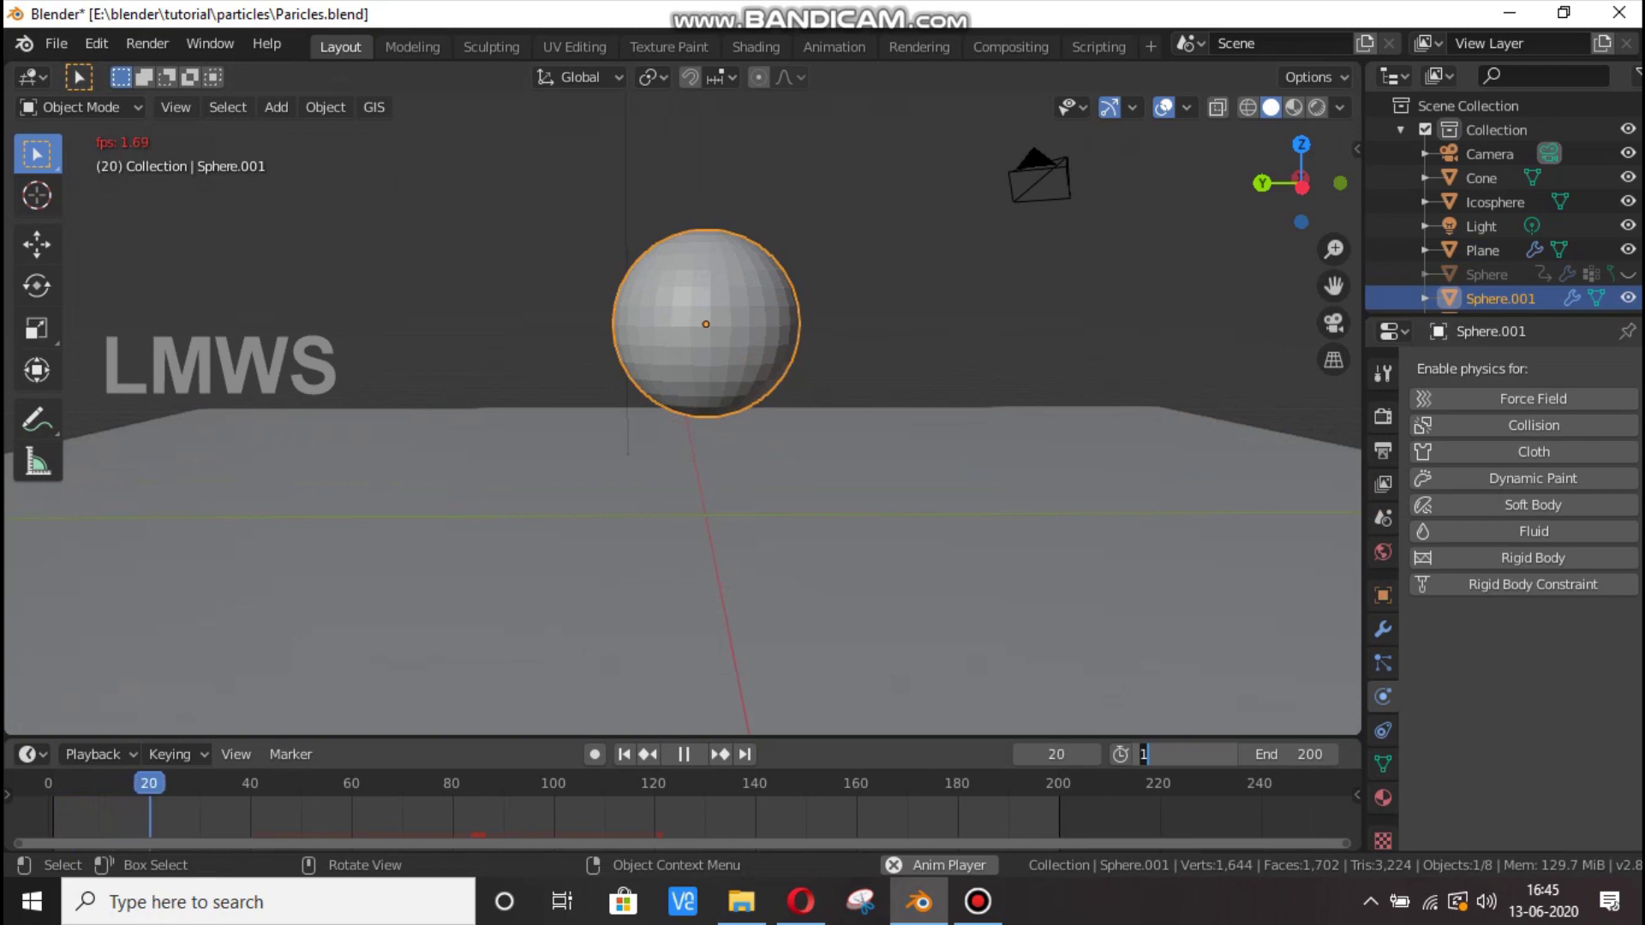
{"action": "type", "text": "39"}
{"action": "key", "text": "Return"}
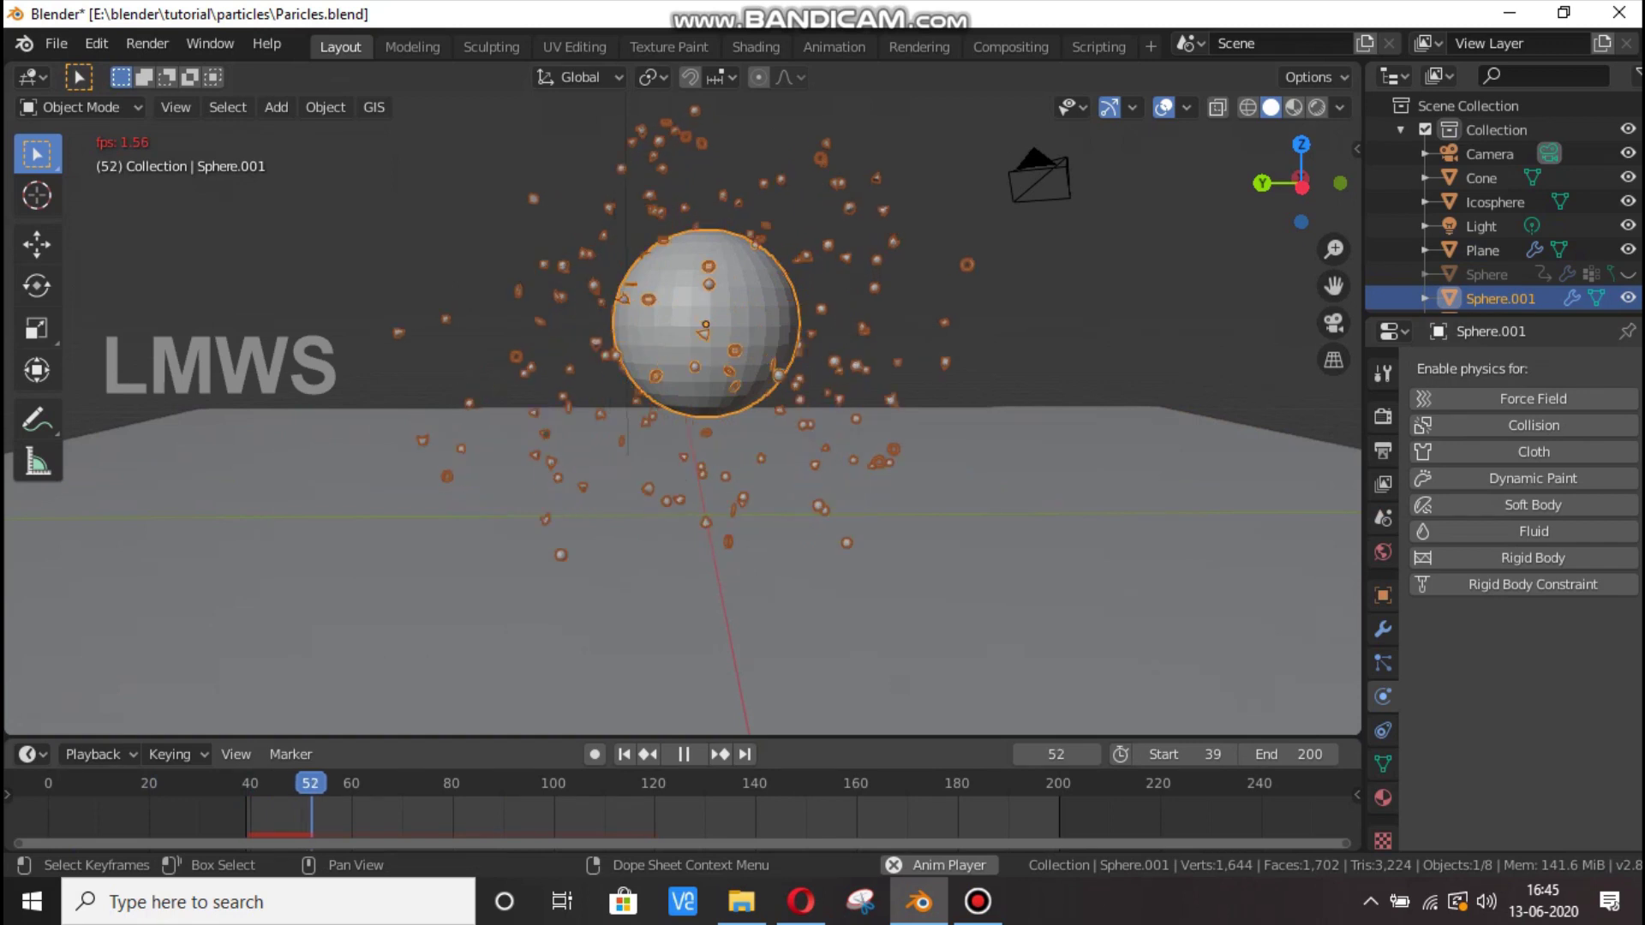
{"action": "key", "text": "space"}
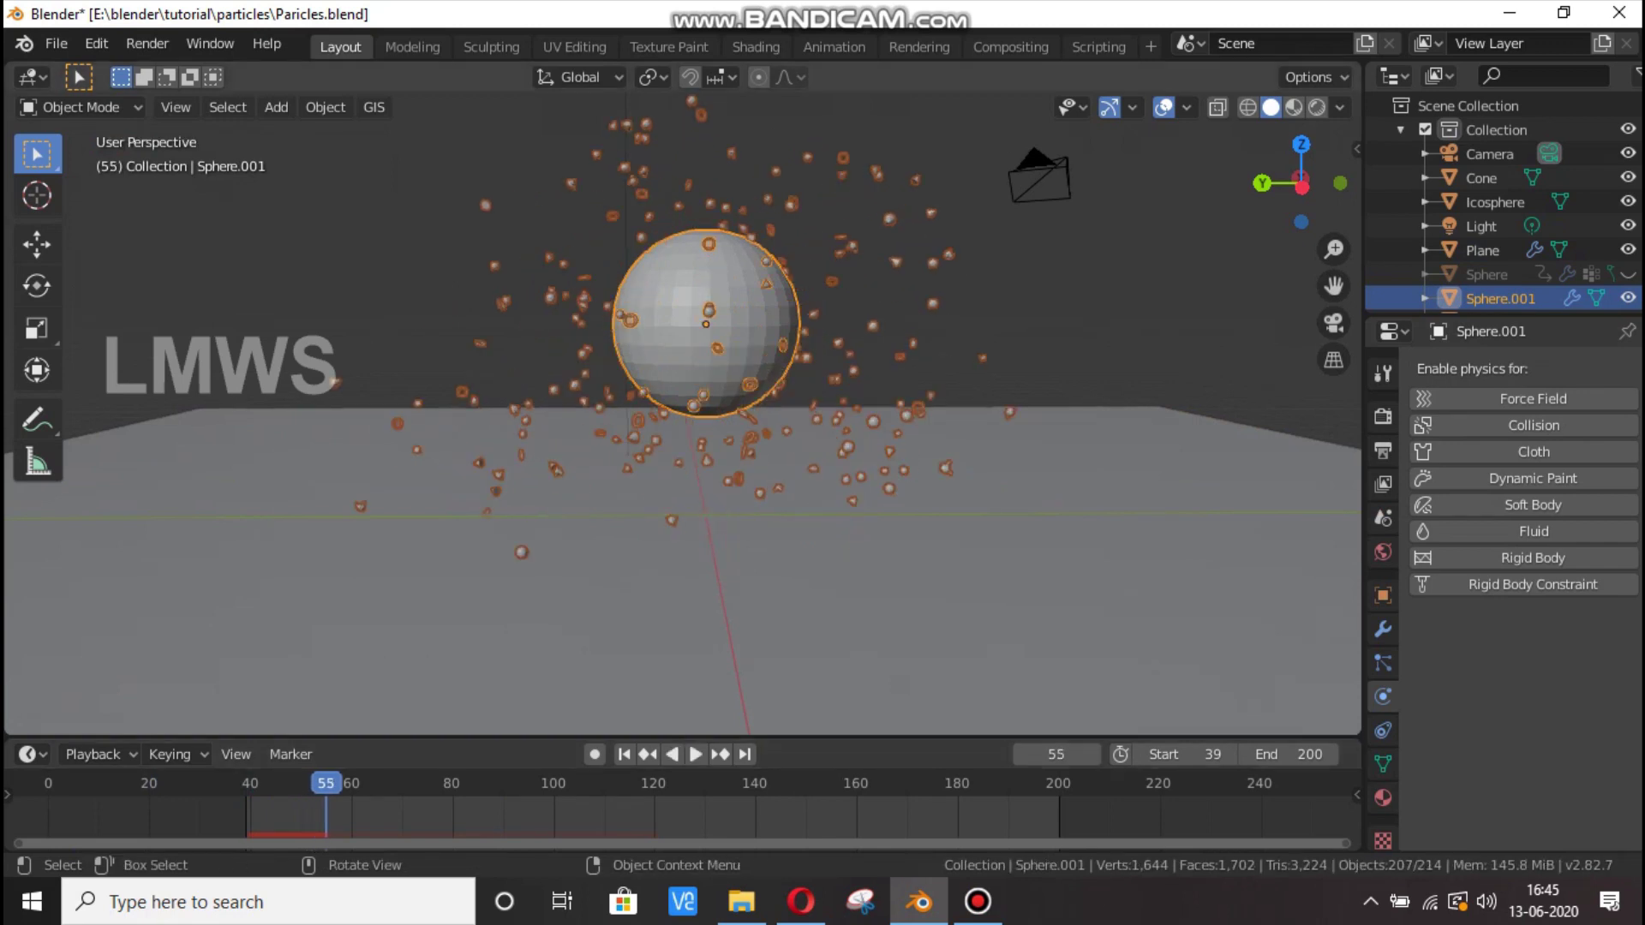
Set the sphere's particles to render as Halo and play back a few frames from an angled view.
{"action": "scroll", "coordinate": [686, 360], "scroll_direction": "down", "scroll_amount": 2}
{"action": "left_click_drag", "start_coordinate": [1338, 182], "coordinate": [1304, 218]}
{"action": "key", "text": "alt+a"}
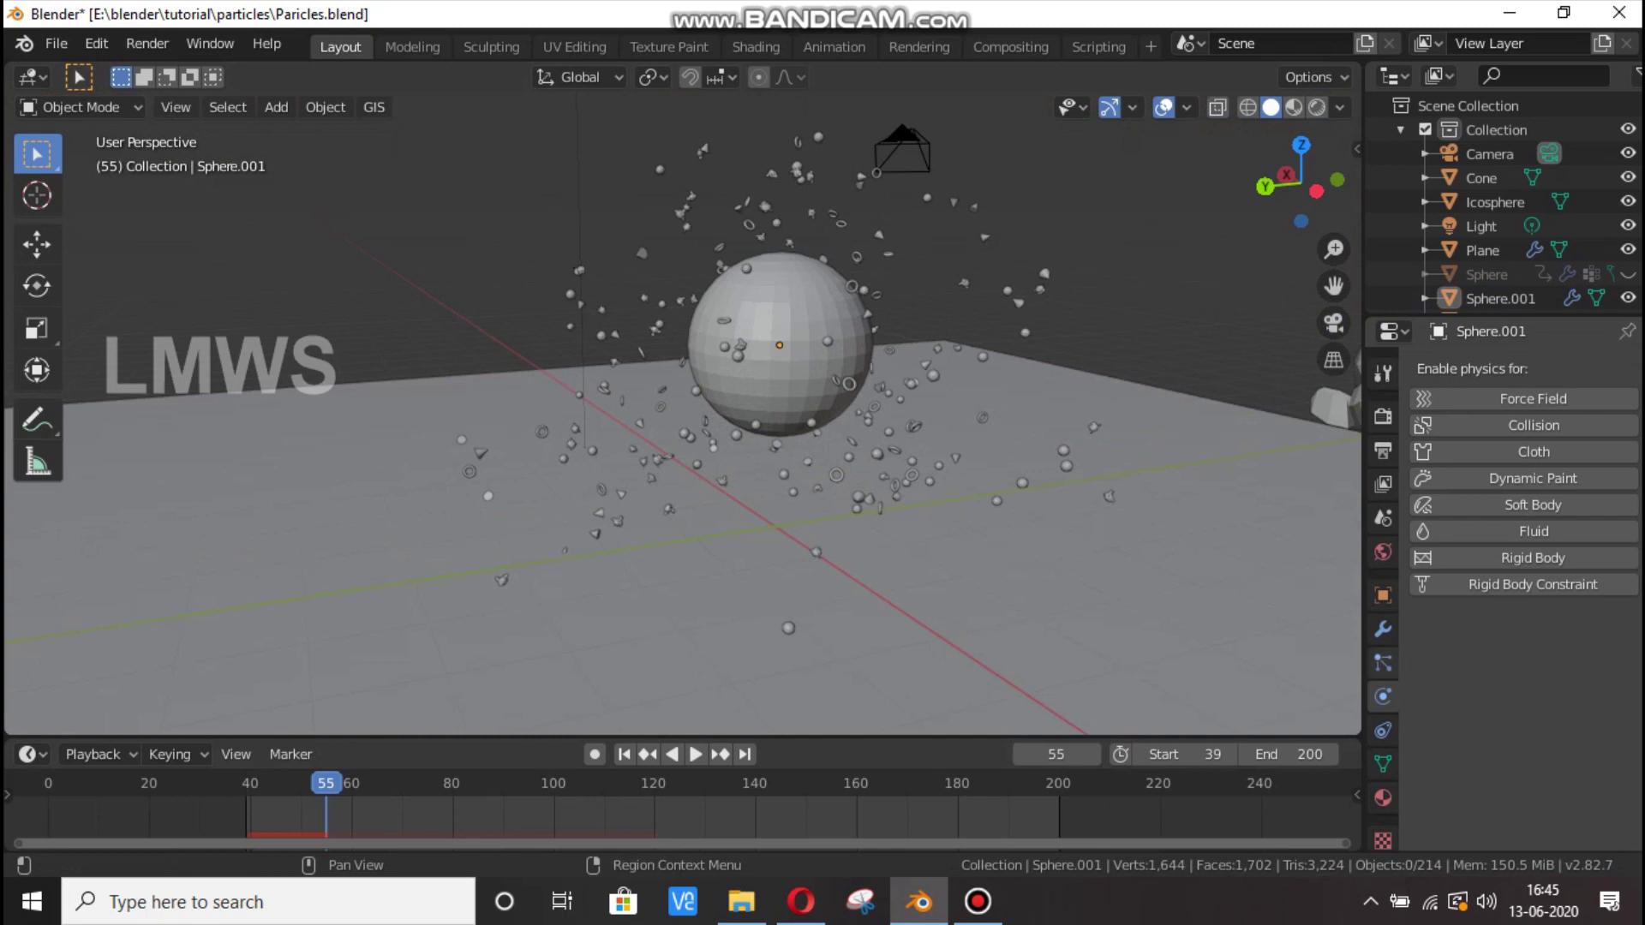
{"action": "left_click", "coordinate": [1382, 662]}
{"action": "scroll", "coordinate": [1508, 599], "scroll_direction": "up", "scroll_amount": 5}
{"action": "scroll", "coordinate": [1521, 548], "scroll_direction": "down", "scroll_amount": 15}
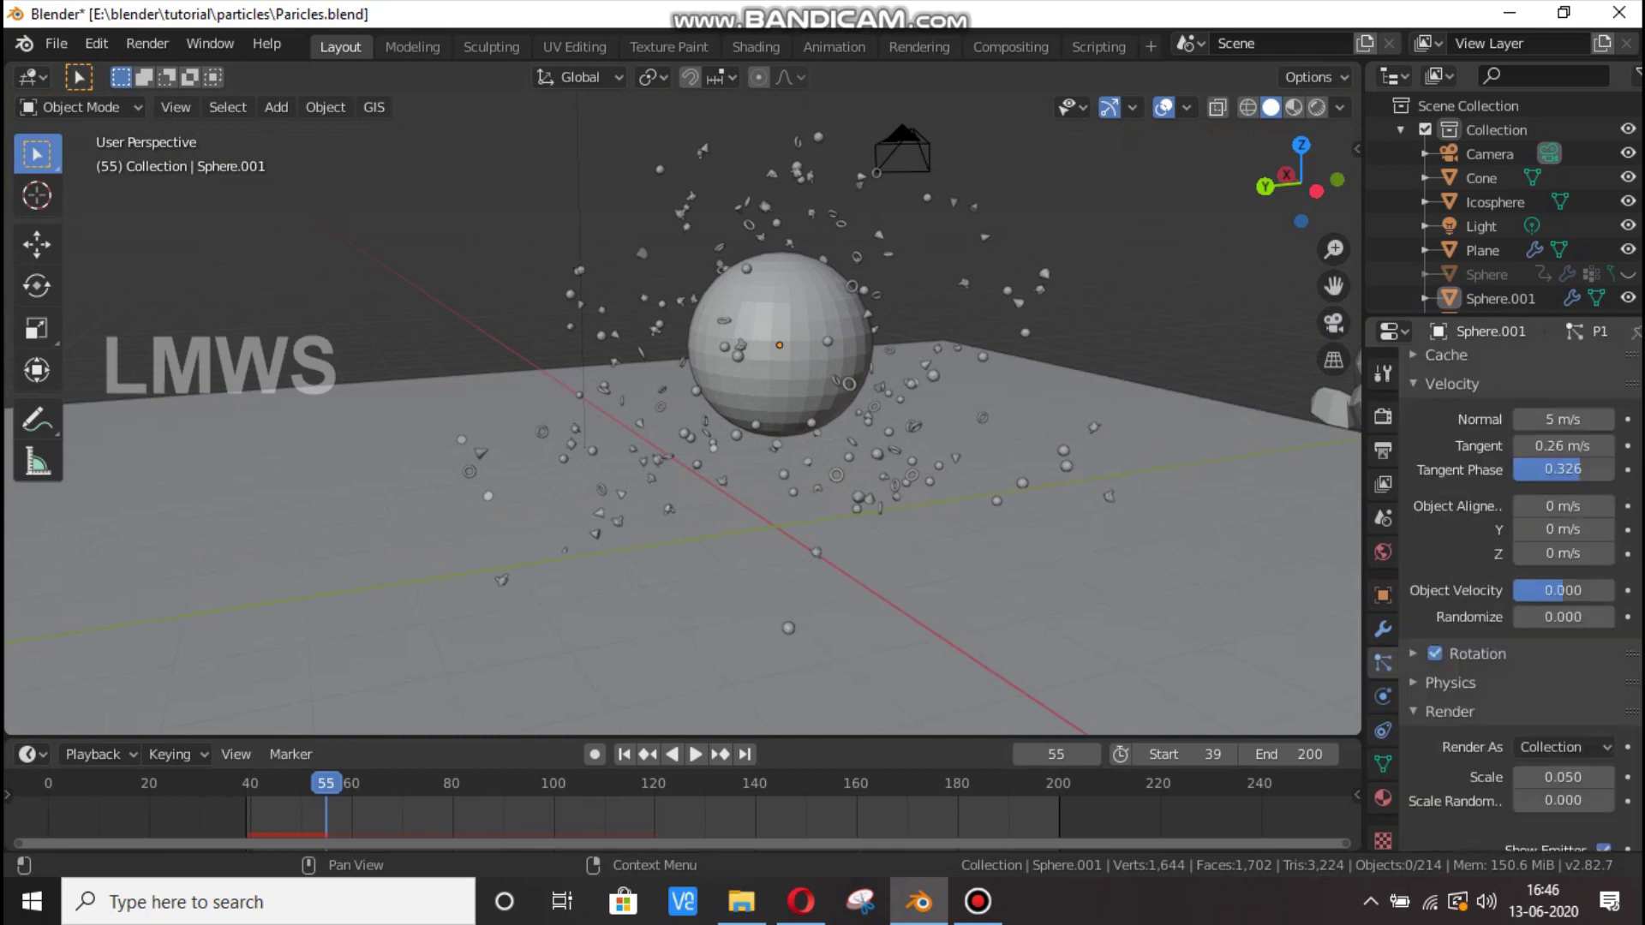
{"action": "left_click", "coordinate": [1563, 554]}
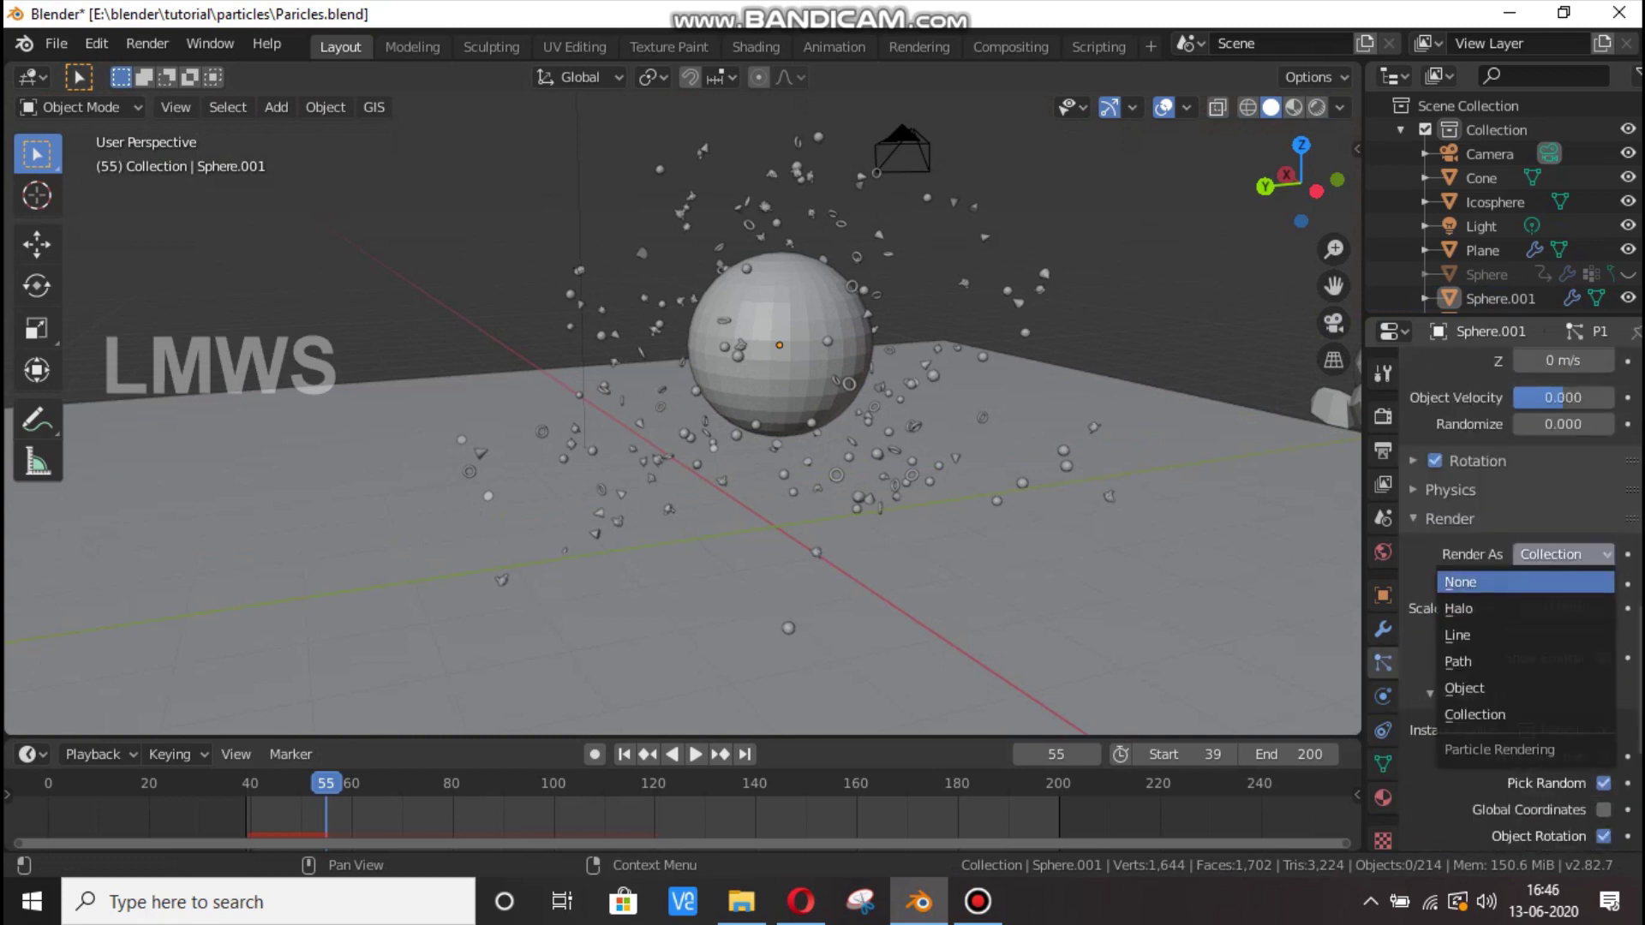
{"action": "left_click", "coordinate": [1458, 608]}
{"action": "key", "text": "space"}
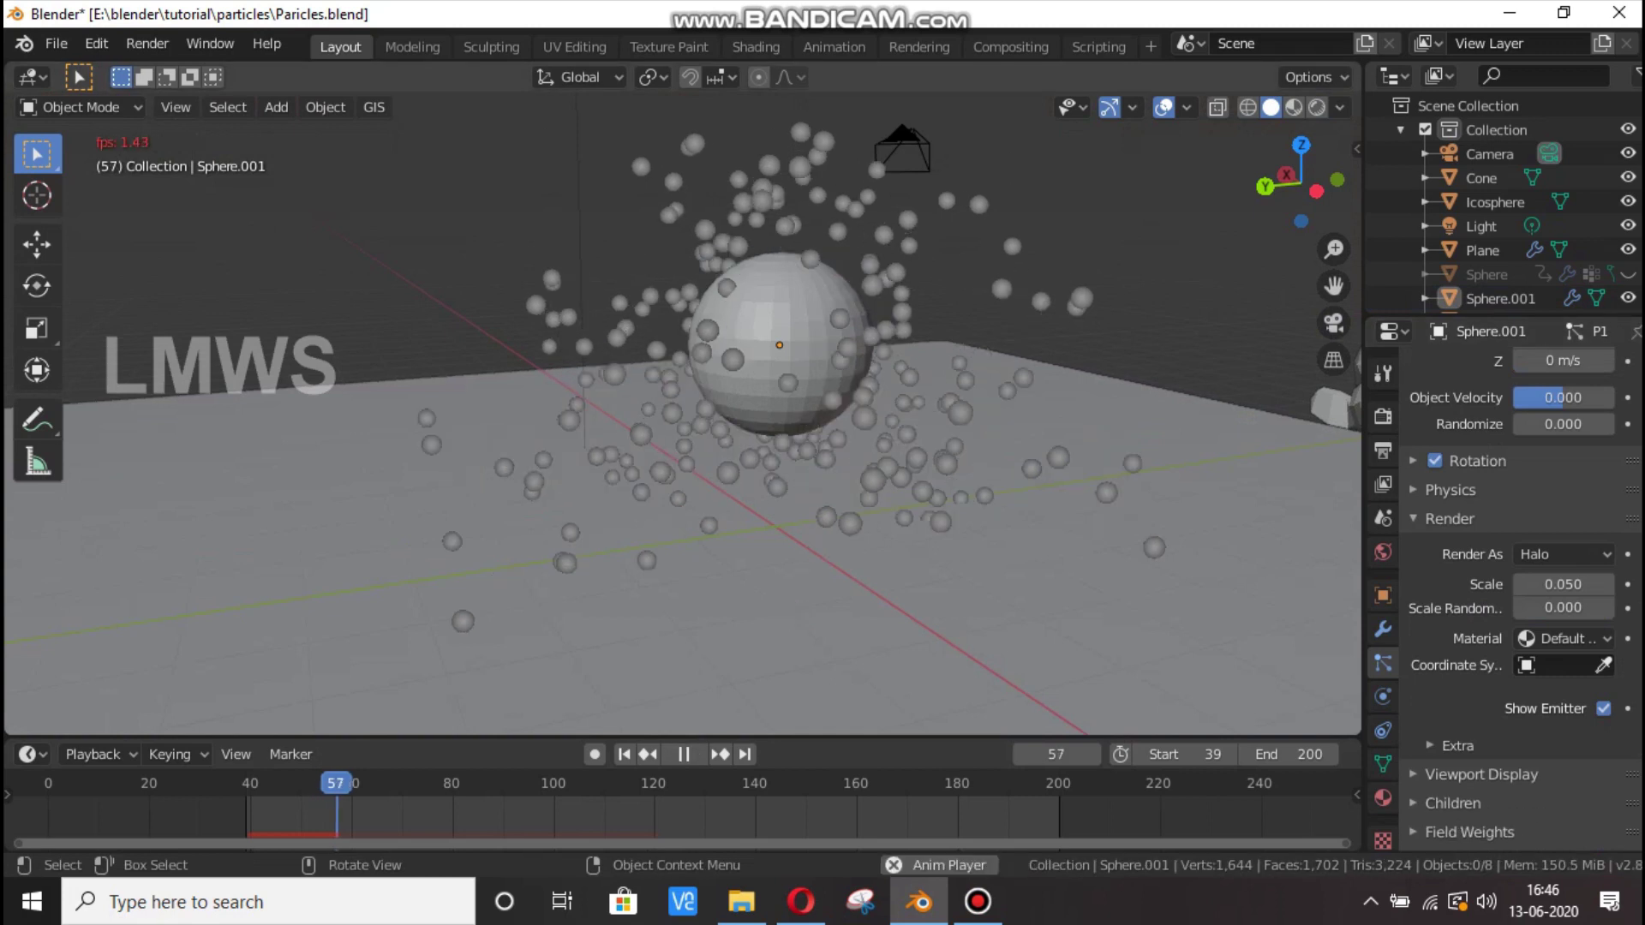
{"action": "key", "text": "space"}
Set the particle Lifetime to 100 and play back a few frames of the emission.
{"action": "scroll", "coordinate": [1521, 557], "scroll_direction": "up", "scroll_amount": 10}
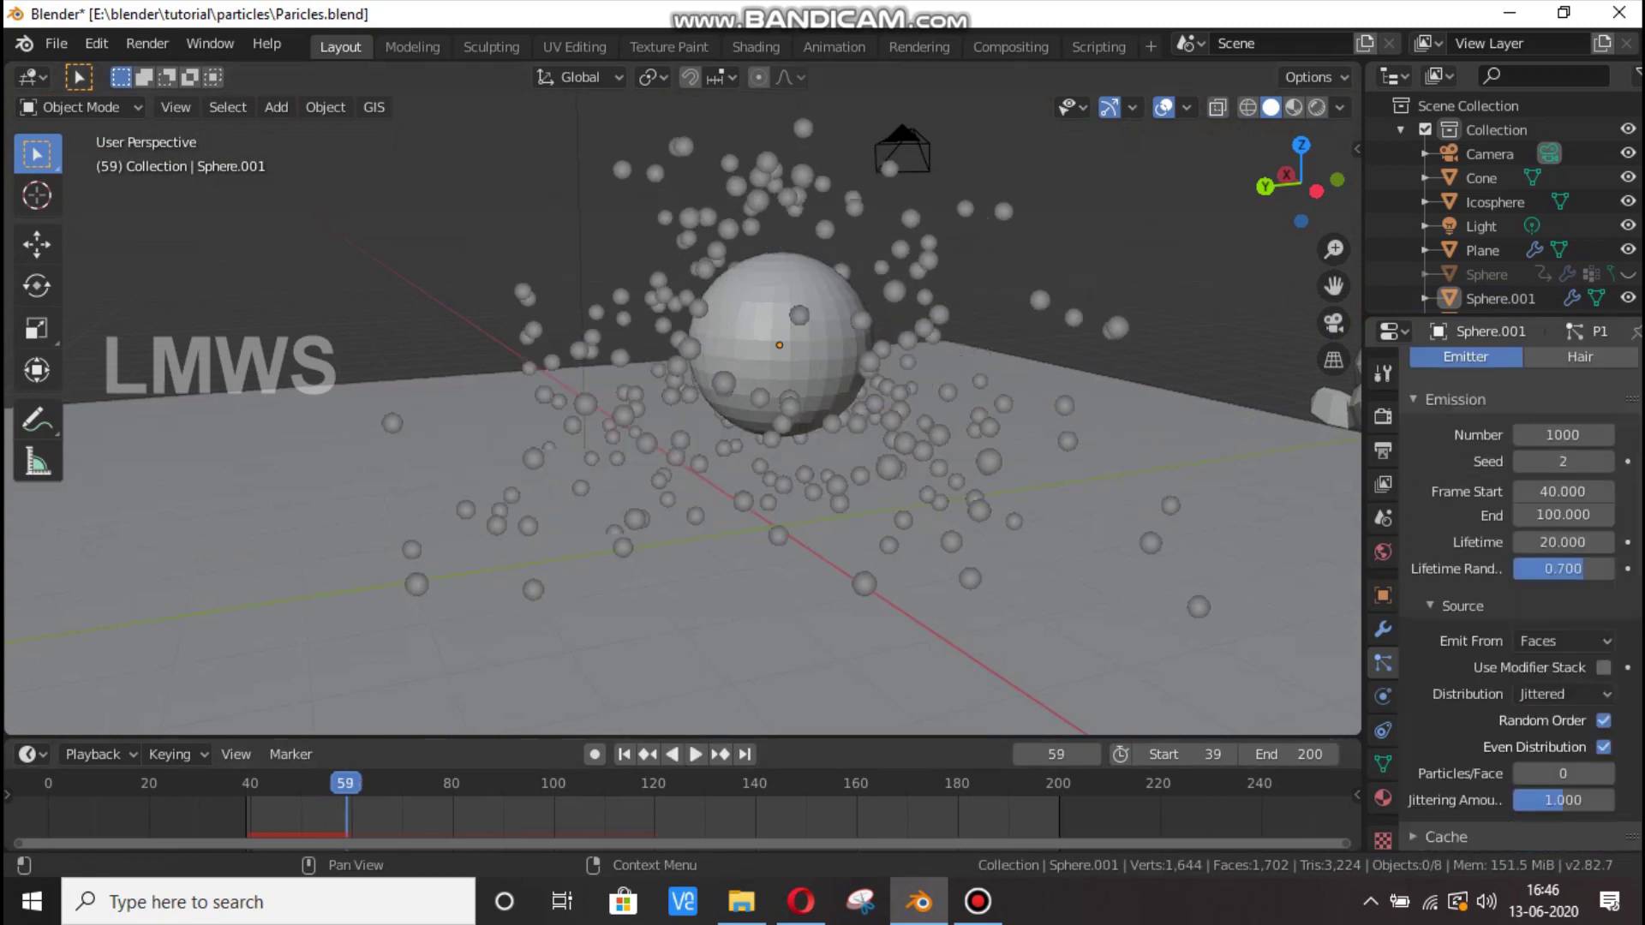
{"action": "scroll", "coordinate": [1550, 616], "scroll_direction": "up", "scroll_amount": 3}
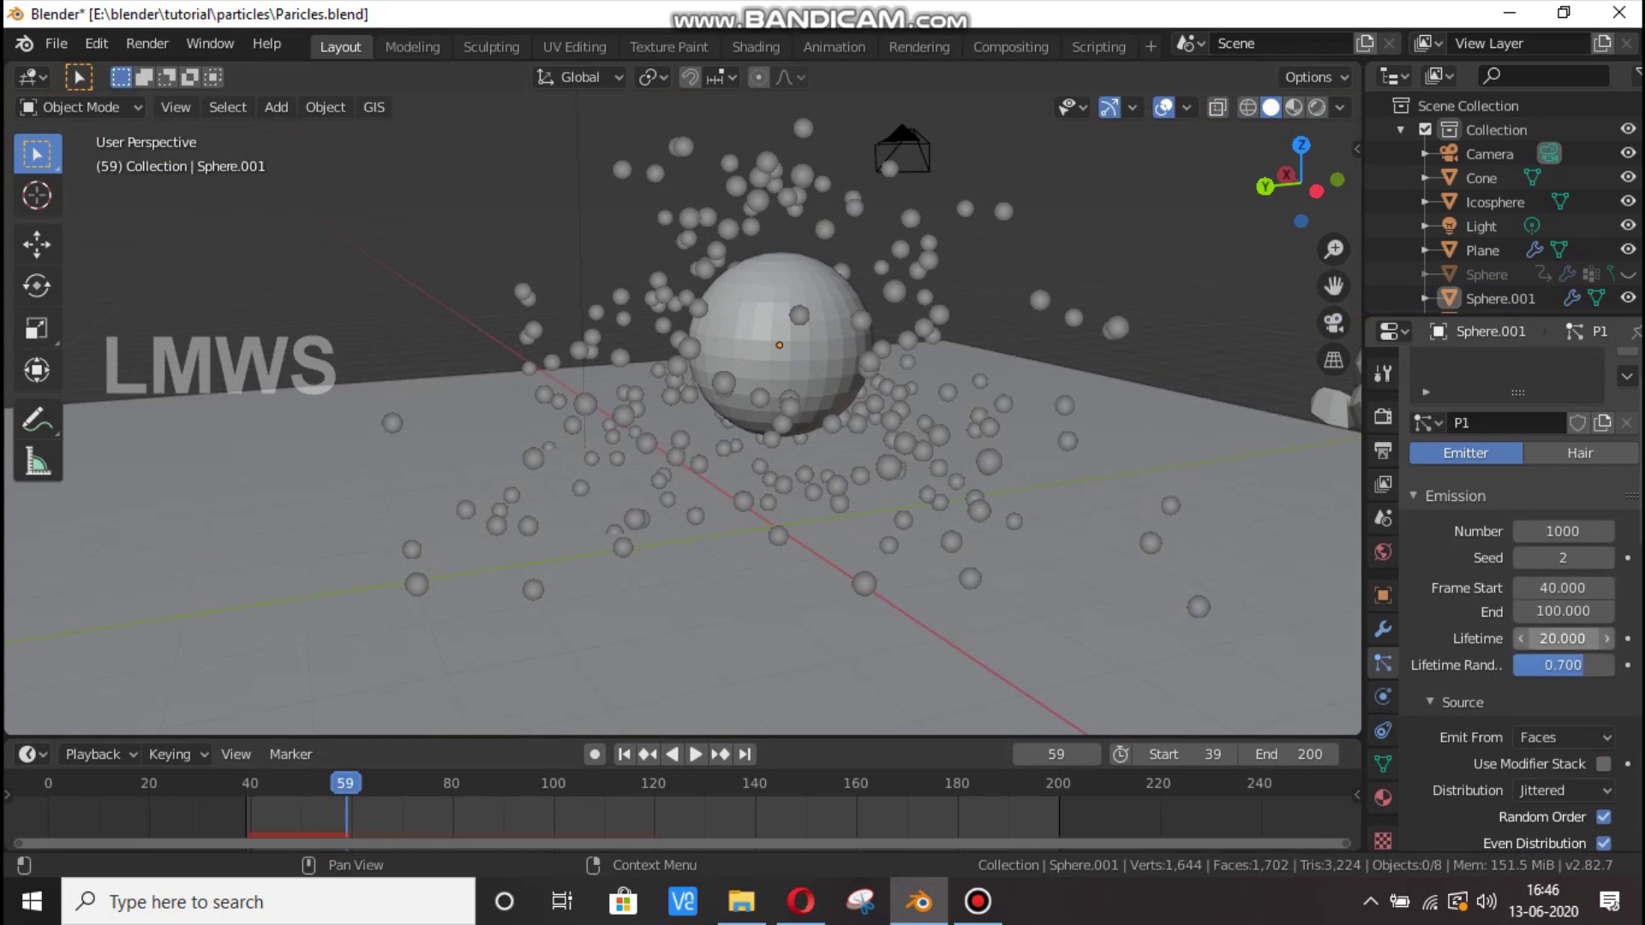
{"action": "double_click", "coordinate": [1561, 640]}
{"action": "type", "text": "100"}
{"action": "key", "text": "Return"}
{"action": "key", "text": "space"}
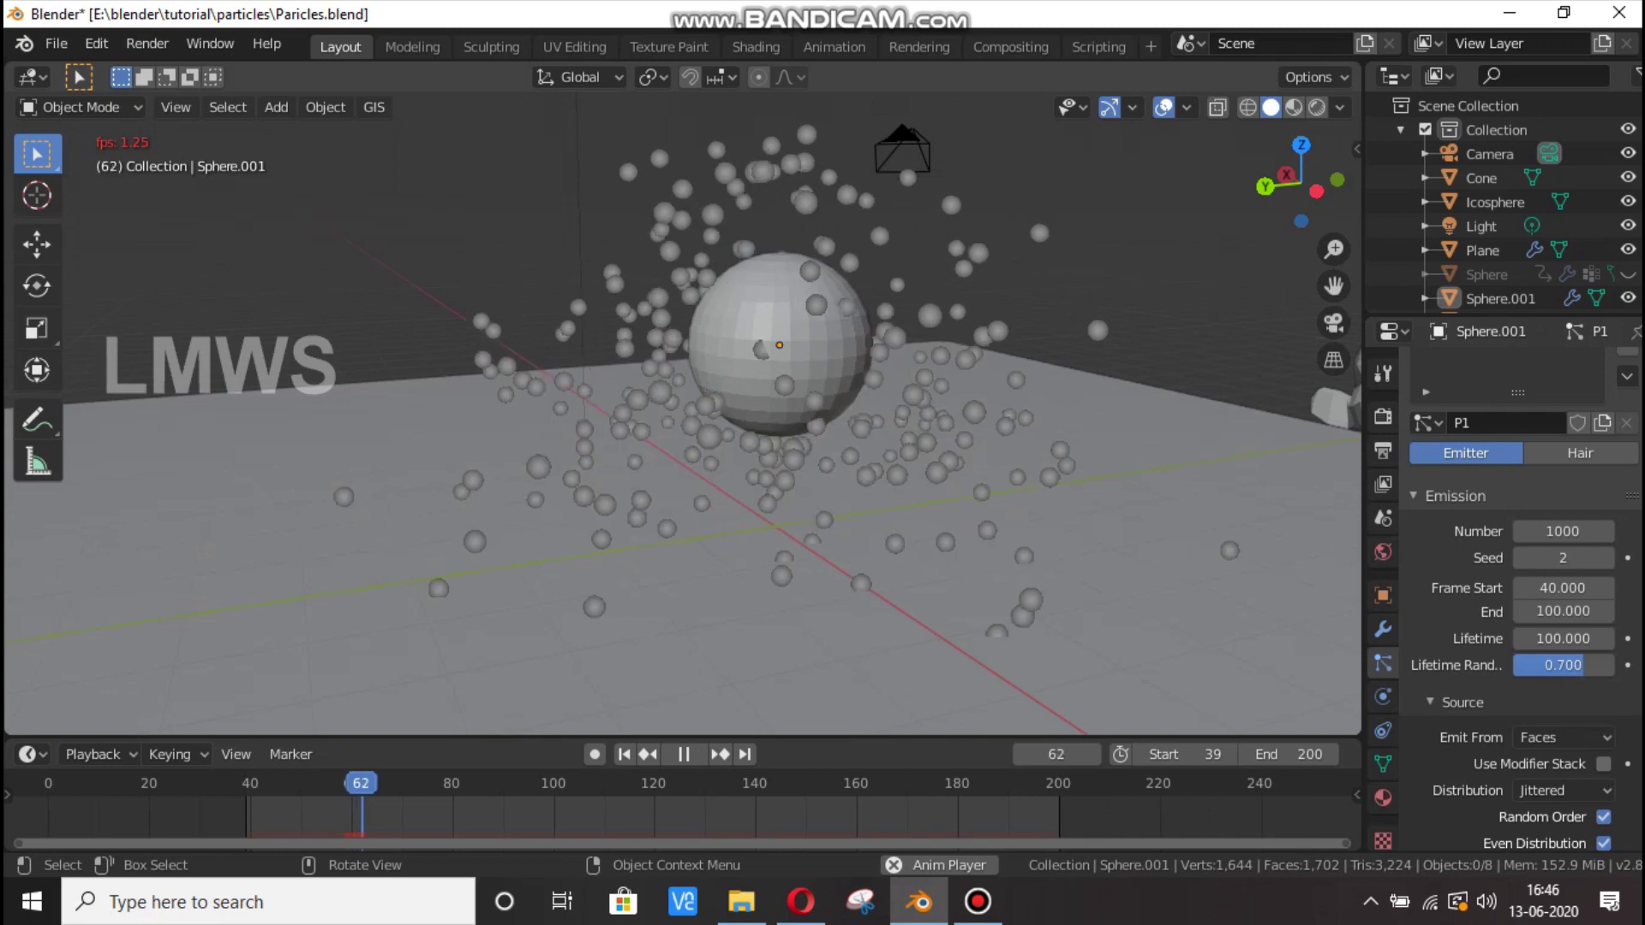
{"action": "key", "text": "space"}
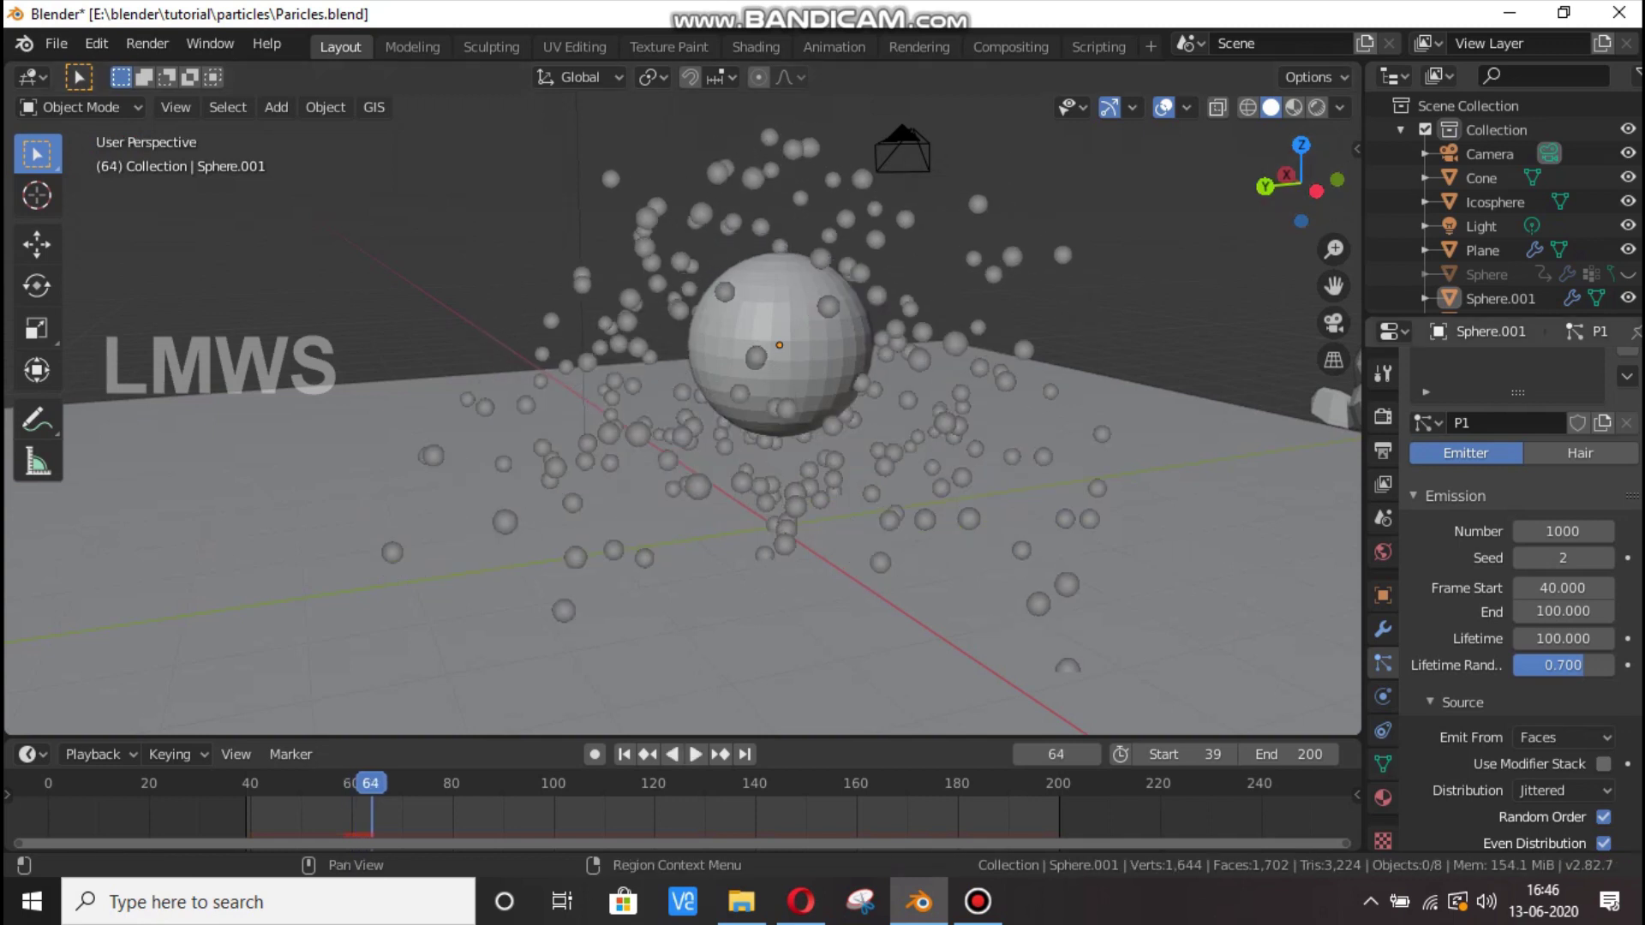
Review the ground plane's particle collision settings and play back the emission to watch the particles meet the plane.
{"action": "left_click", "coordinate": [1383, 695]}
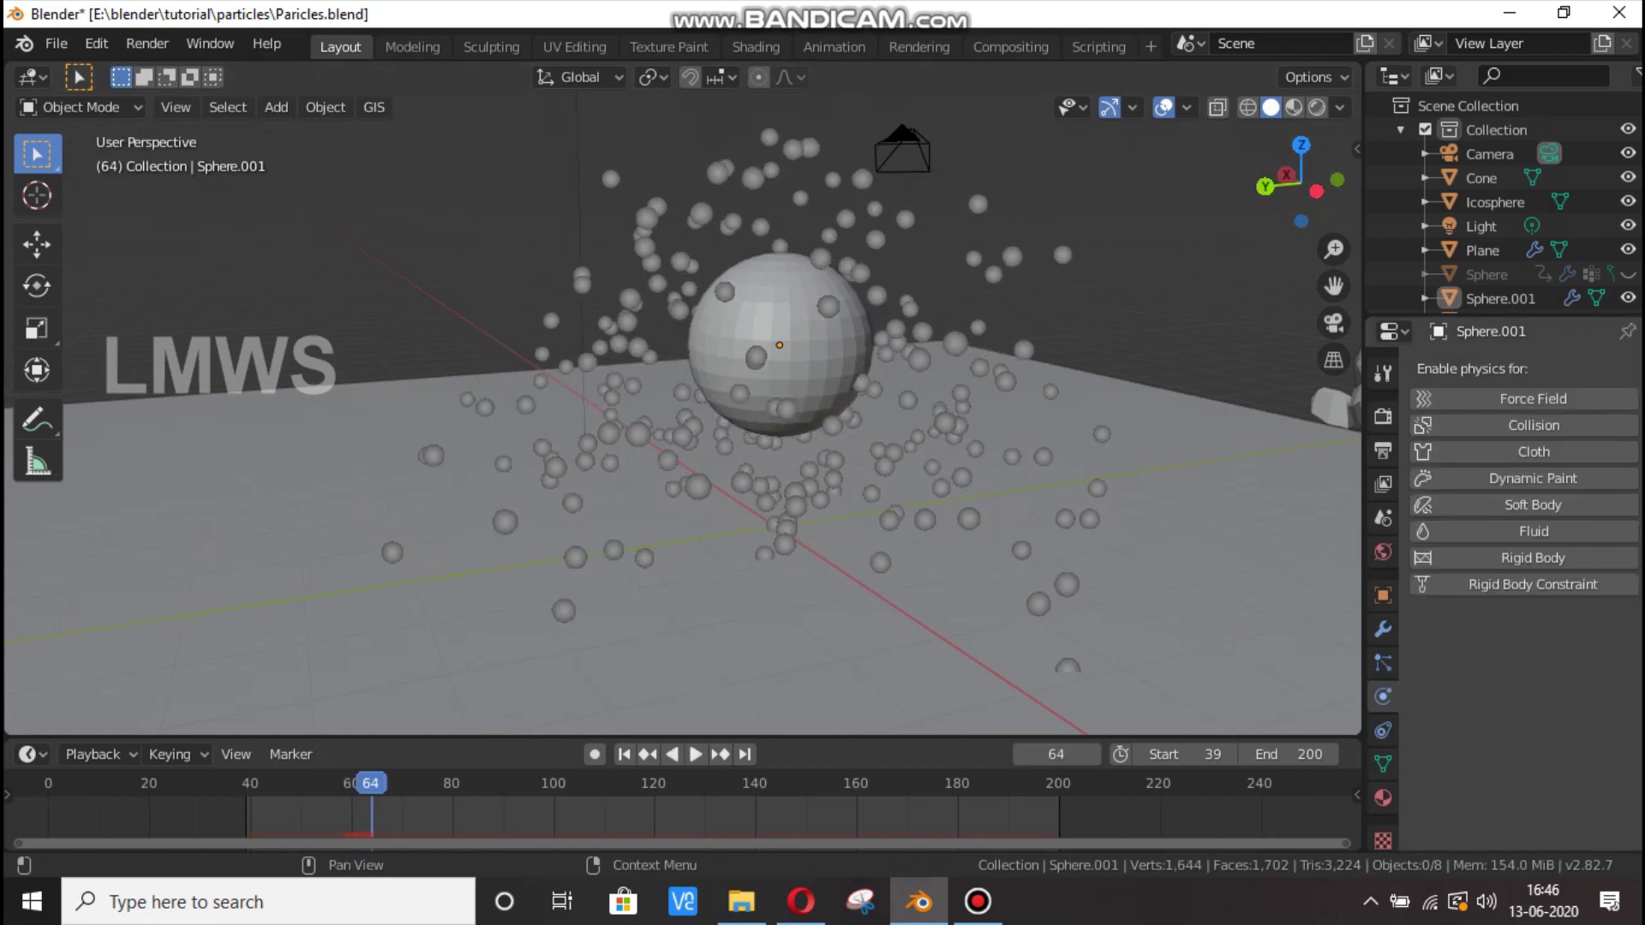
{"action": "left_click", "coordinate": [1199, 582]}
{"action": "scroll", "coordinate": [1564, 690], "scroll_direction": "down", "scroll_amount": 4}
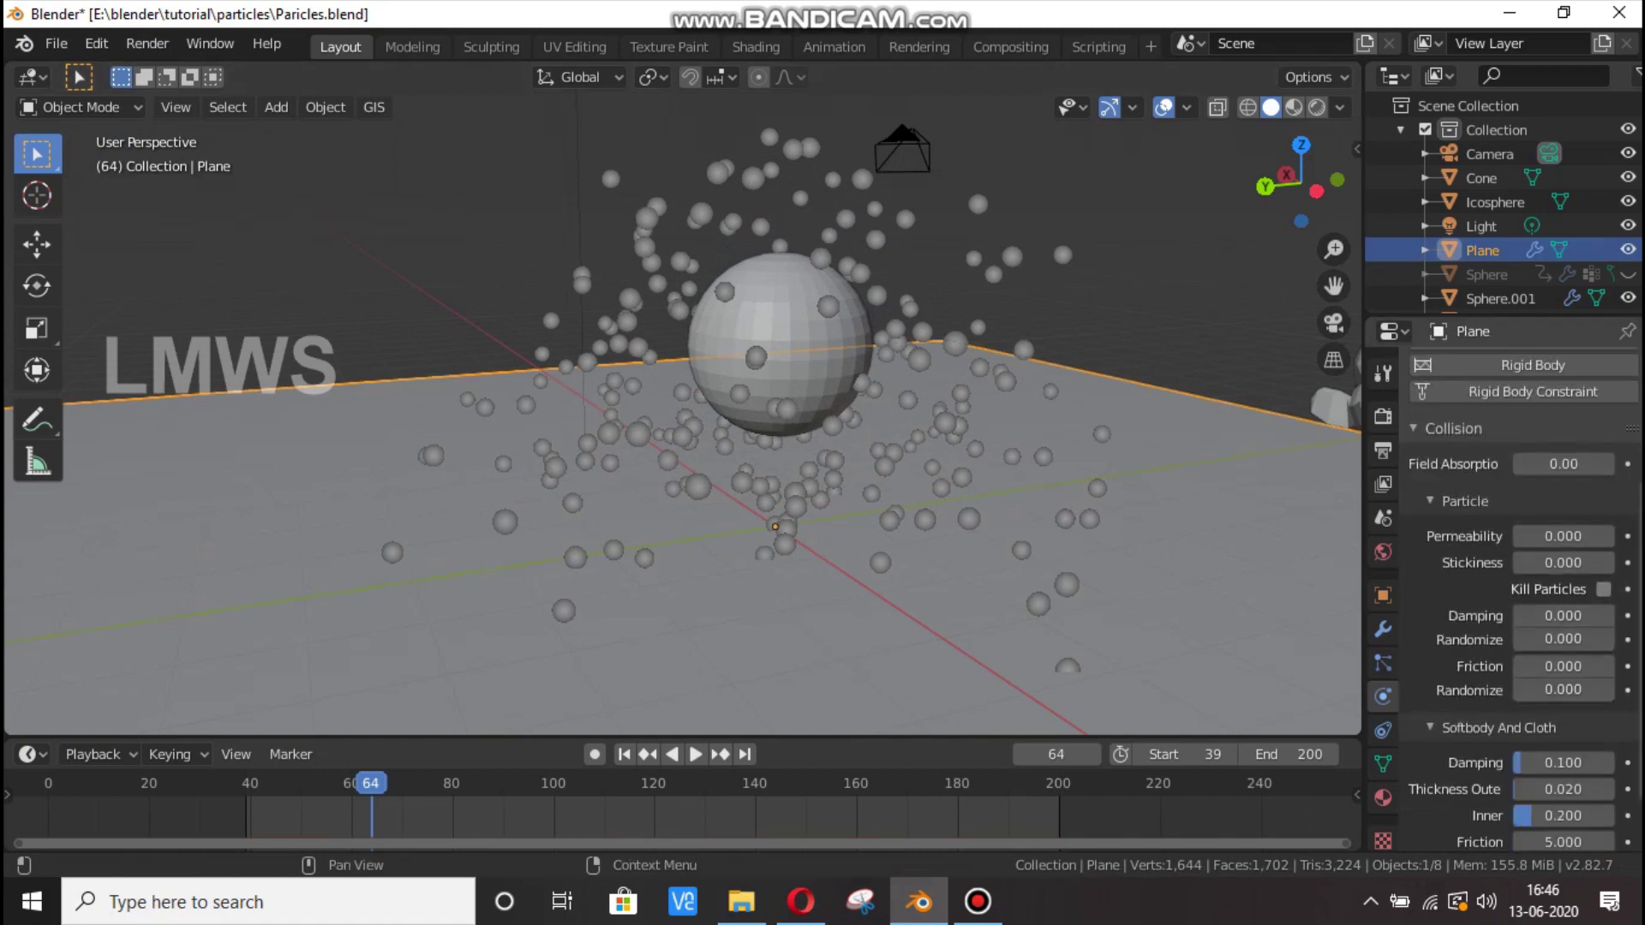
{"action": "scroll", "coordinate": [761, 368], "scroll_direction": "down", "scroll_amount": 1}
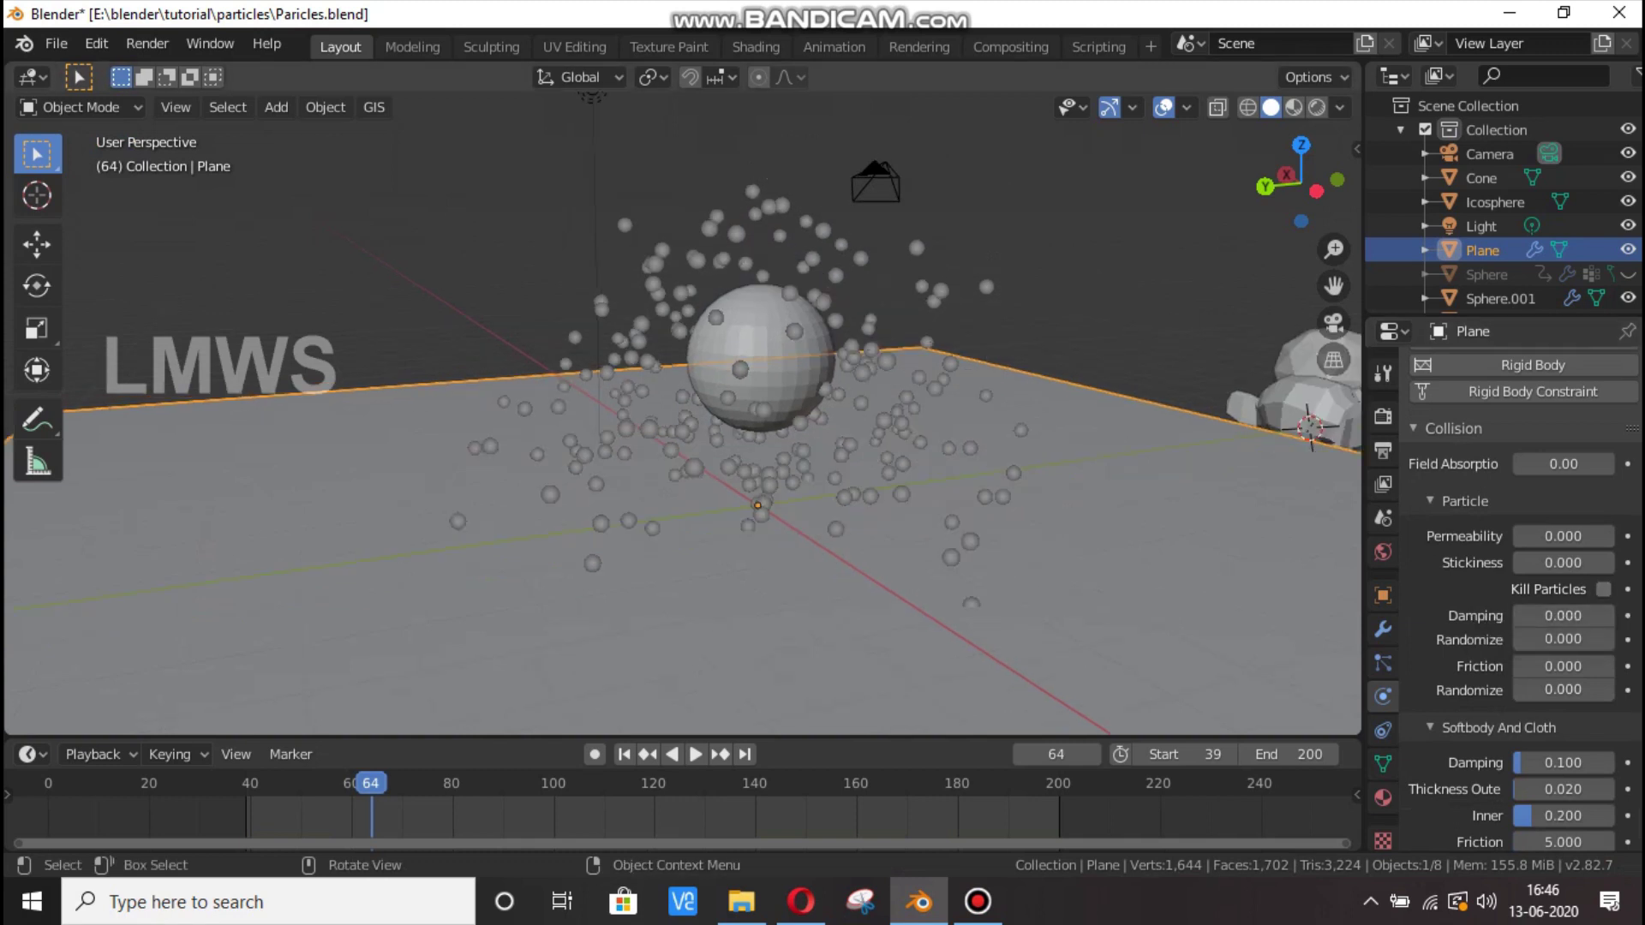
{"action": "left_click", "coordinate": [761, 368]}
{"action": "left_click", "coordinate": [760, 358]}
{"action": "key", "text": "space"}
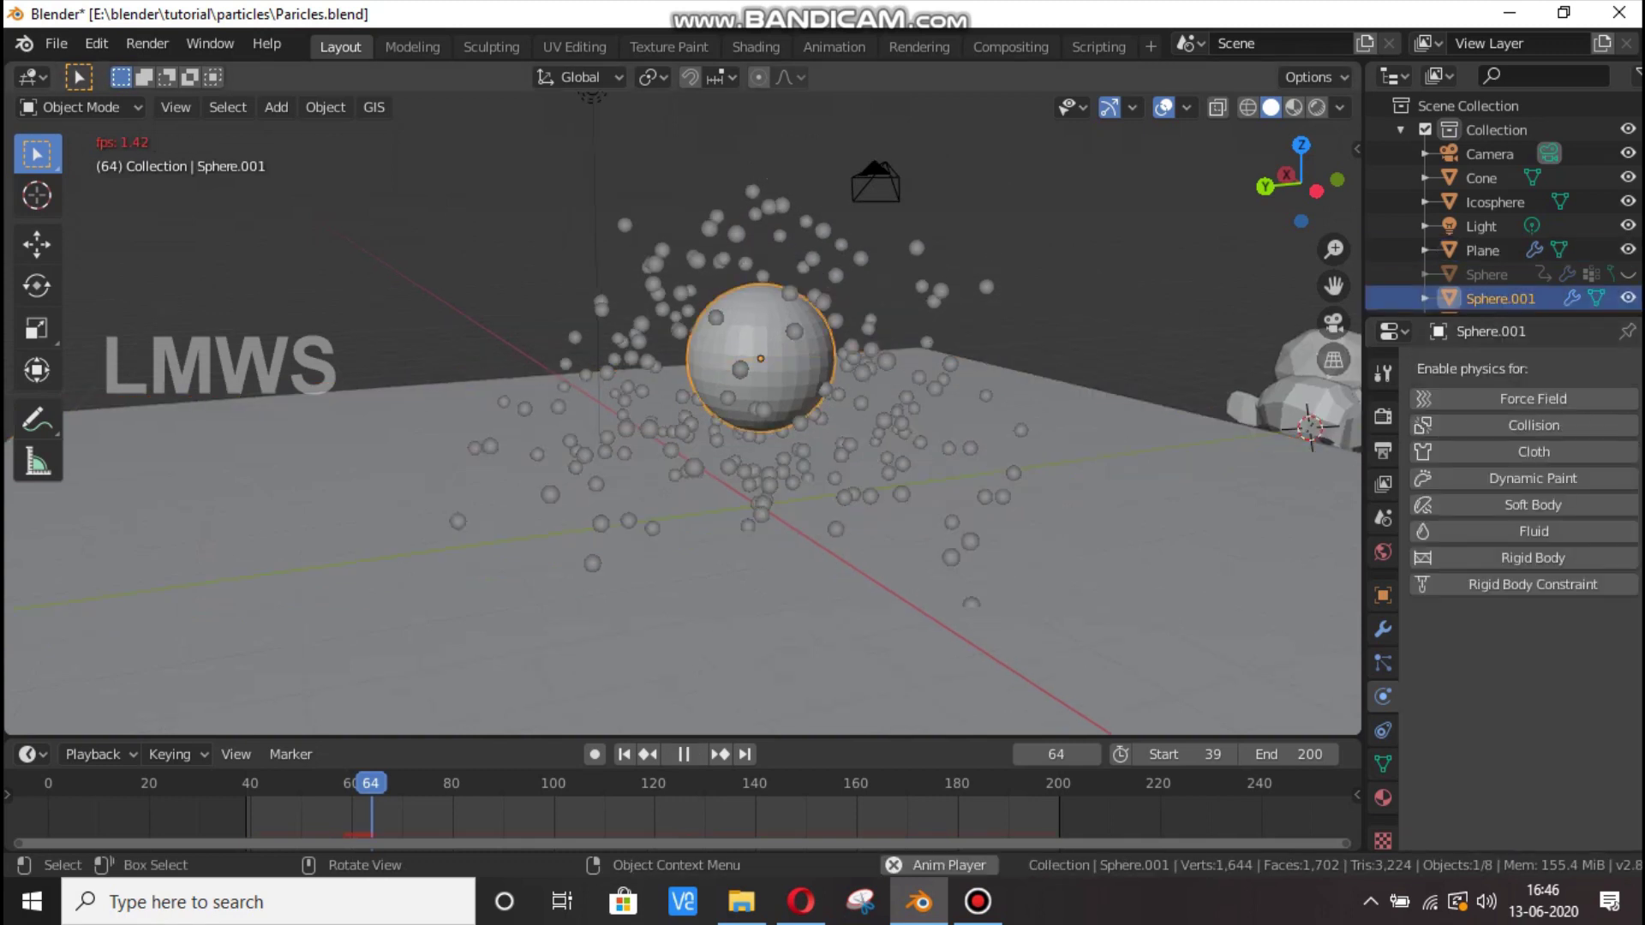
{"action": "left_click", "coordinate": [758, 583]}
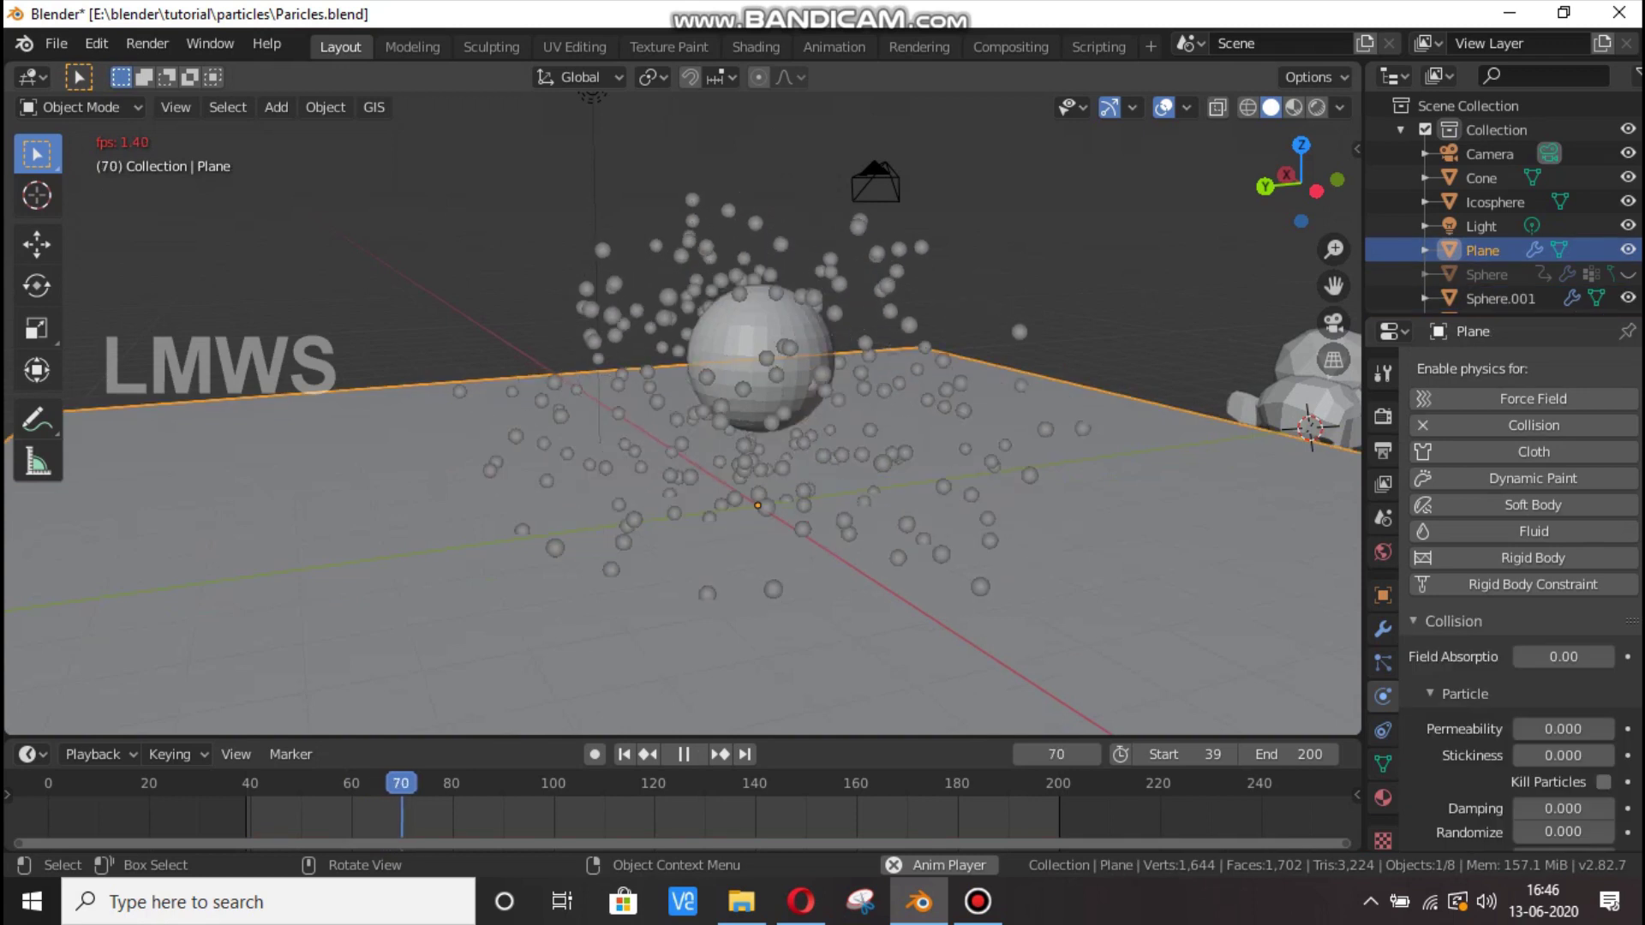
{"action": "key", "text": "space"}
Try the plane's Kill Particles collision option with a short playback, turn it off, and raise the particle Friction to 1.
{"action": "middle_click_drag", "start_coordinate": [757, 549], "coordinate": [810, 557]}
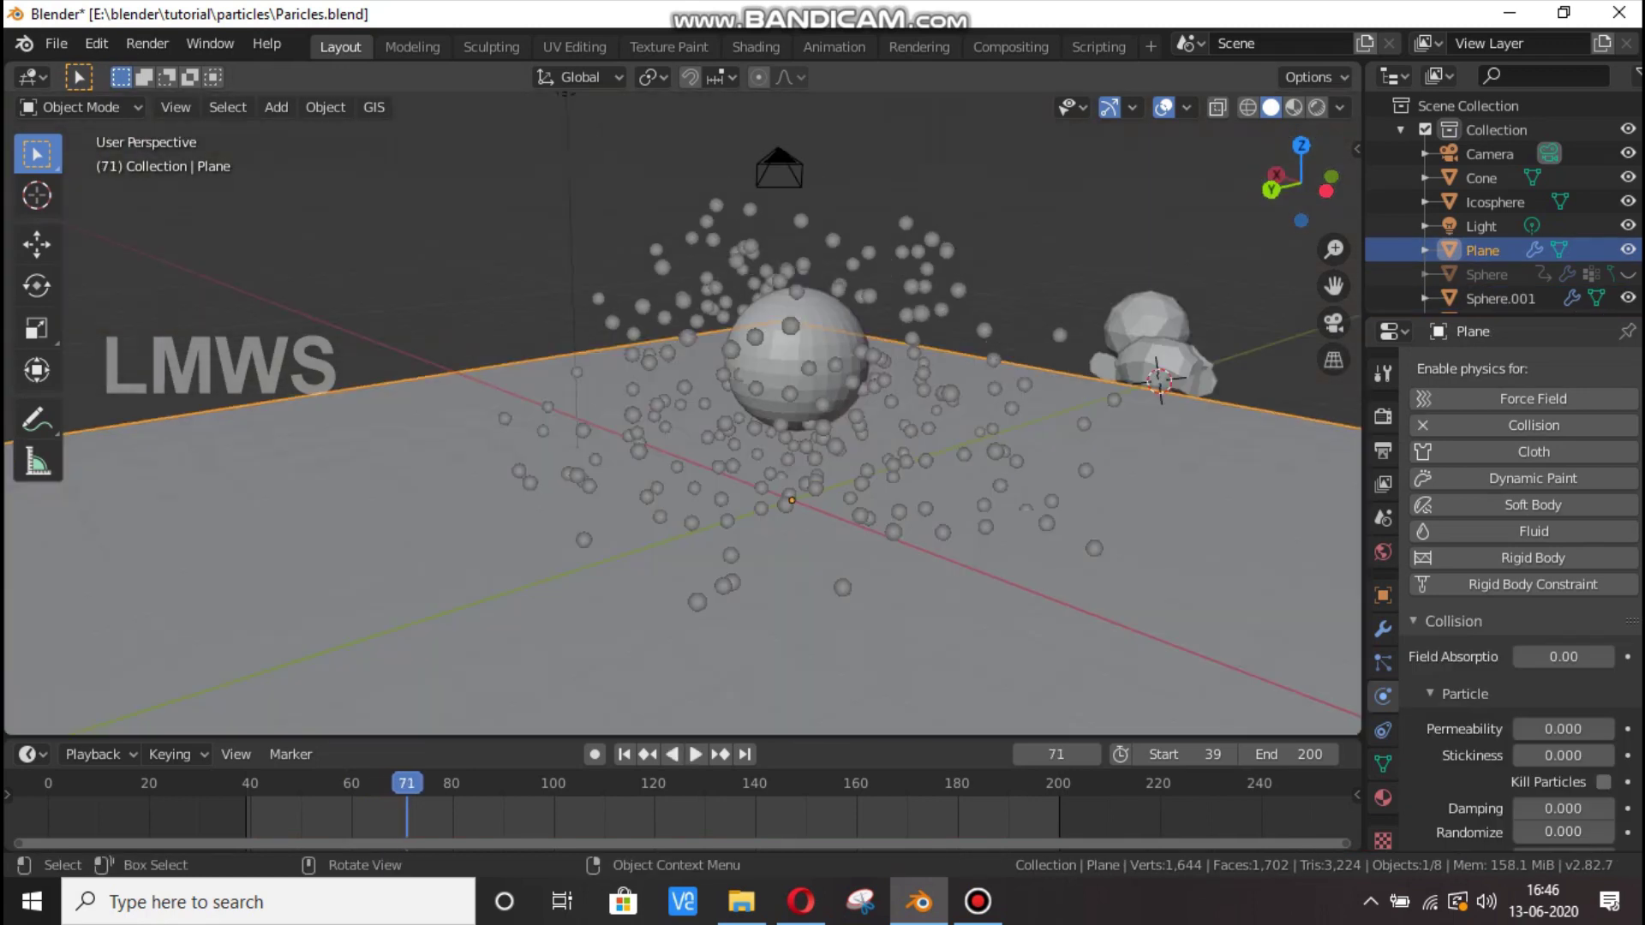
{"action": "scroll", "coordinate": [1521, 556], "scroll_direction": "down", "scroll_amount": 5}
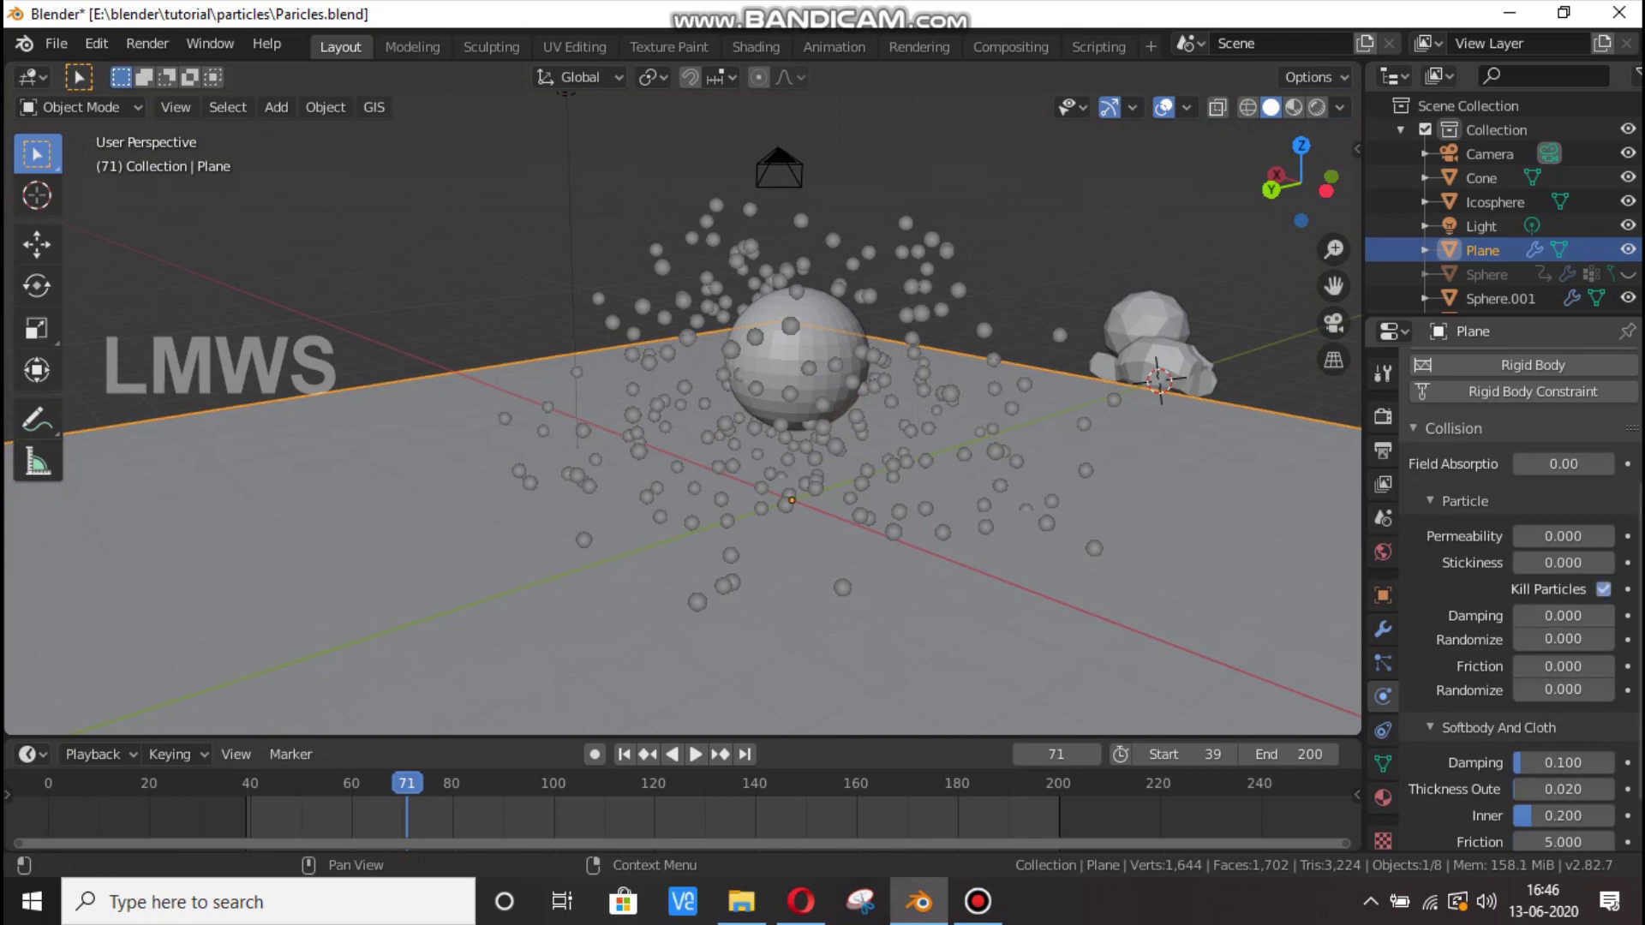
{"action": "key", "text": "alt+a"}
{"action": "key", "text": "space"}
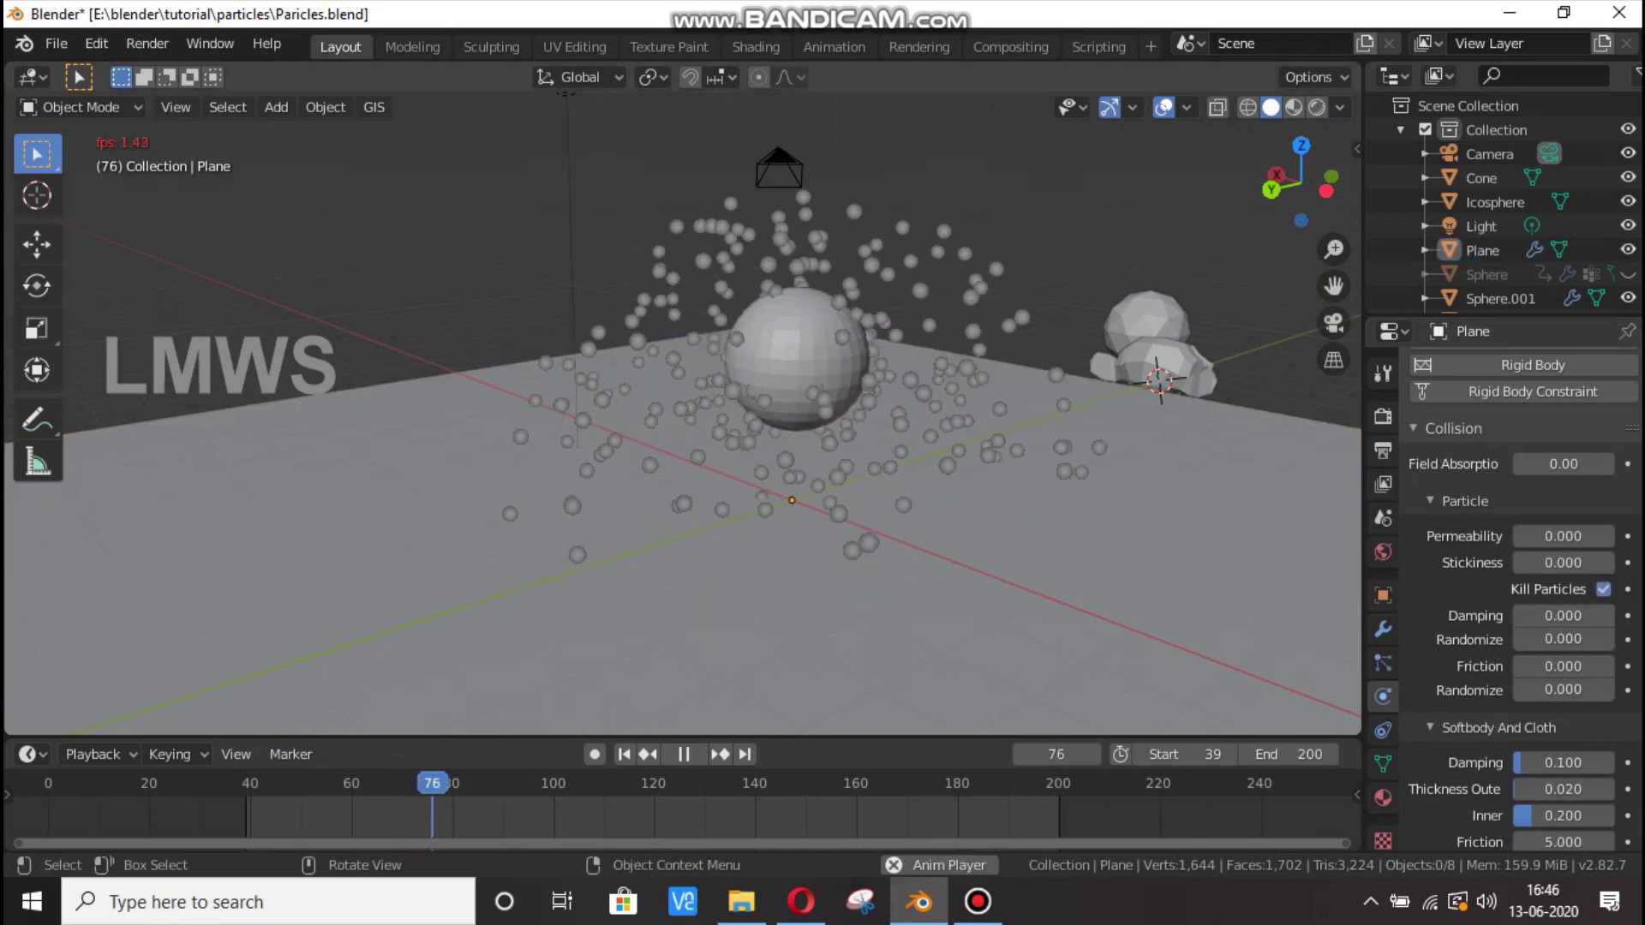
{"action": "key", "text": "space"}
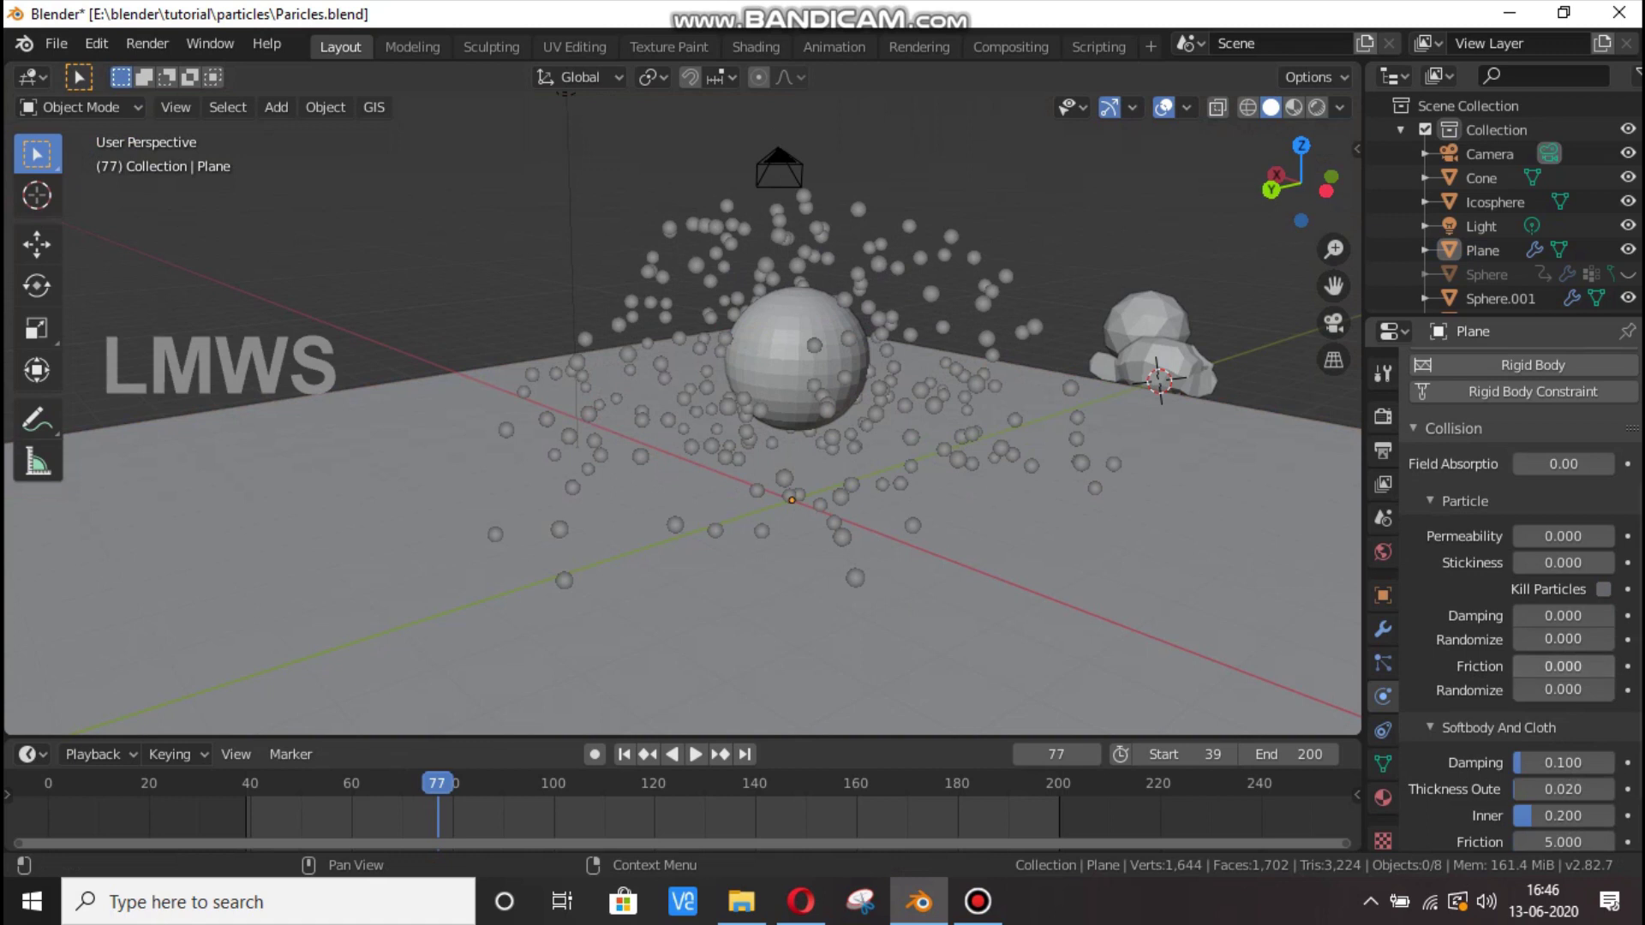
{"action": "left_click_drag", "start_coordinate": [1521, 666], "coordinate": [1607, 665]}
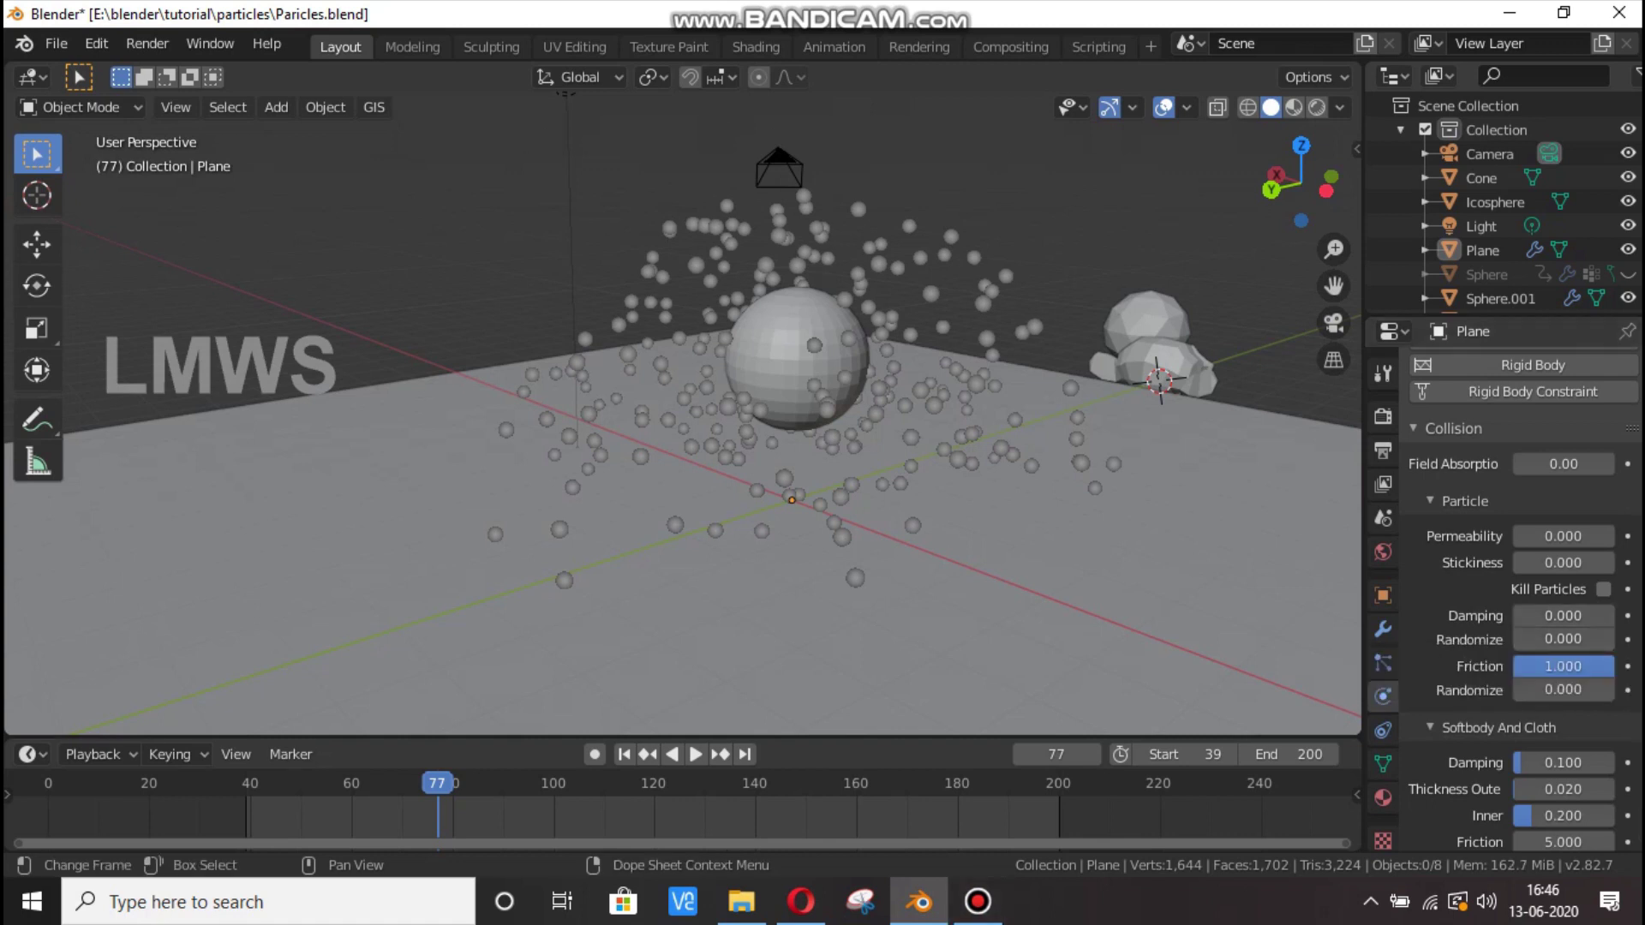
{"action": "left_click", "coordinate": [977, 902]}
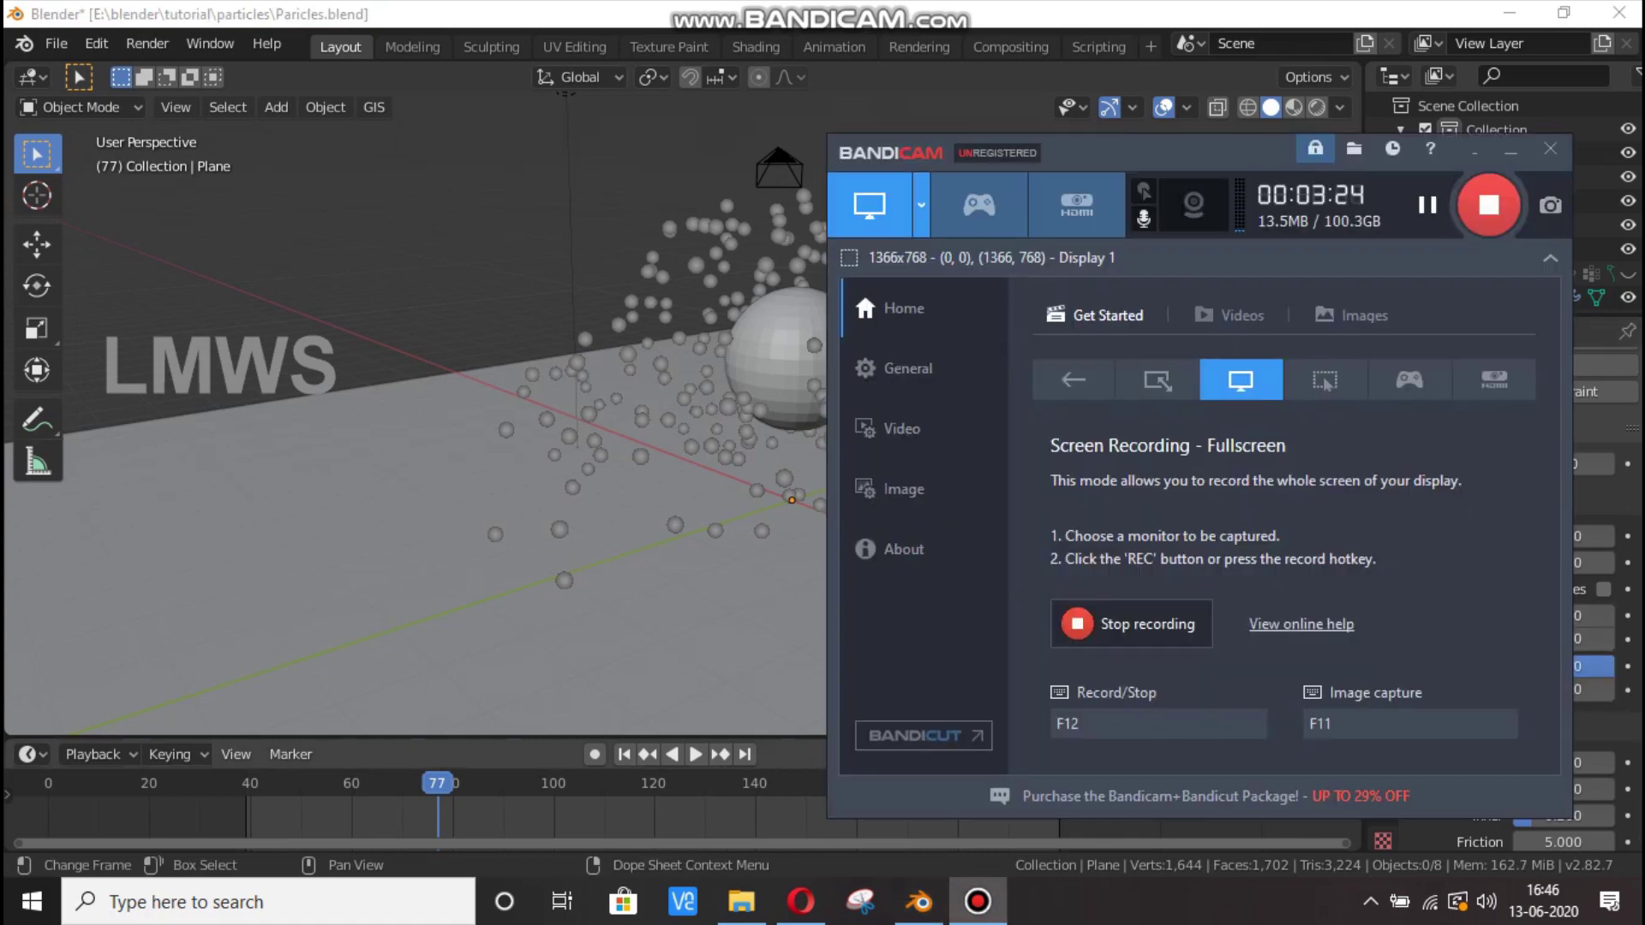
{"action": "left_click", "coordinate": [1510, 152]}
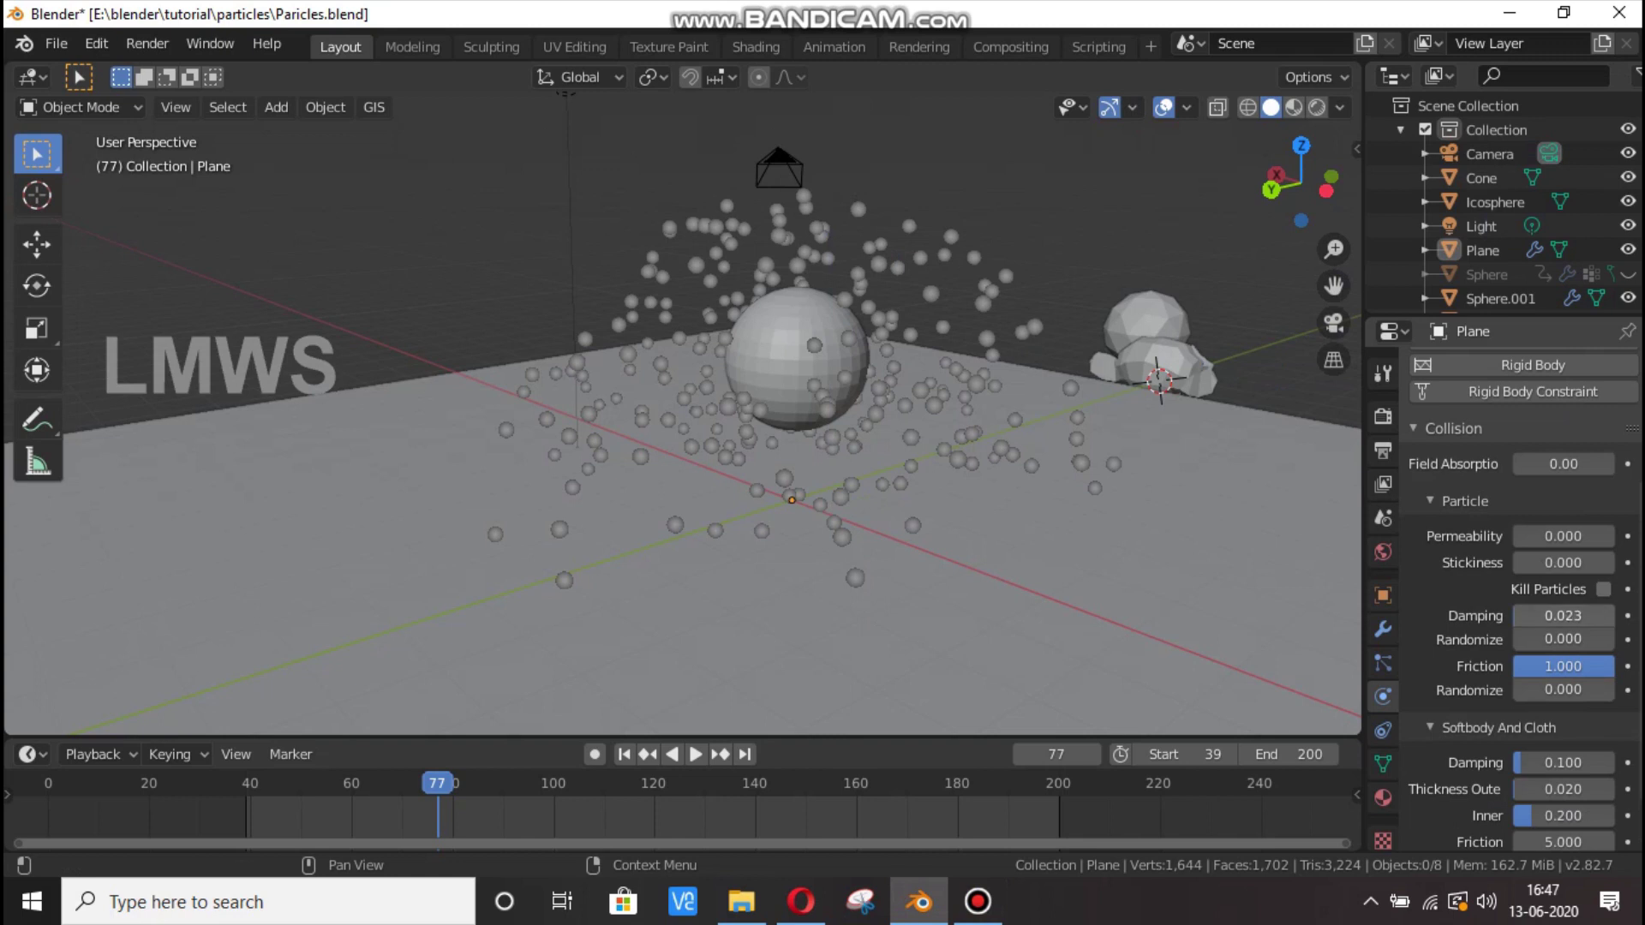
Set the plane's particle collision Damping to 0.558 and its Randomize to 0.267, and play back a few frames.
{"action": "left_click_drag", "start_coordinate": [1533, 615], "coordinate": [1571, 617]}
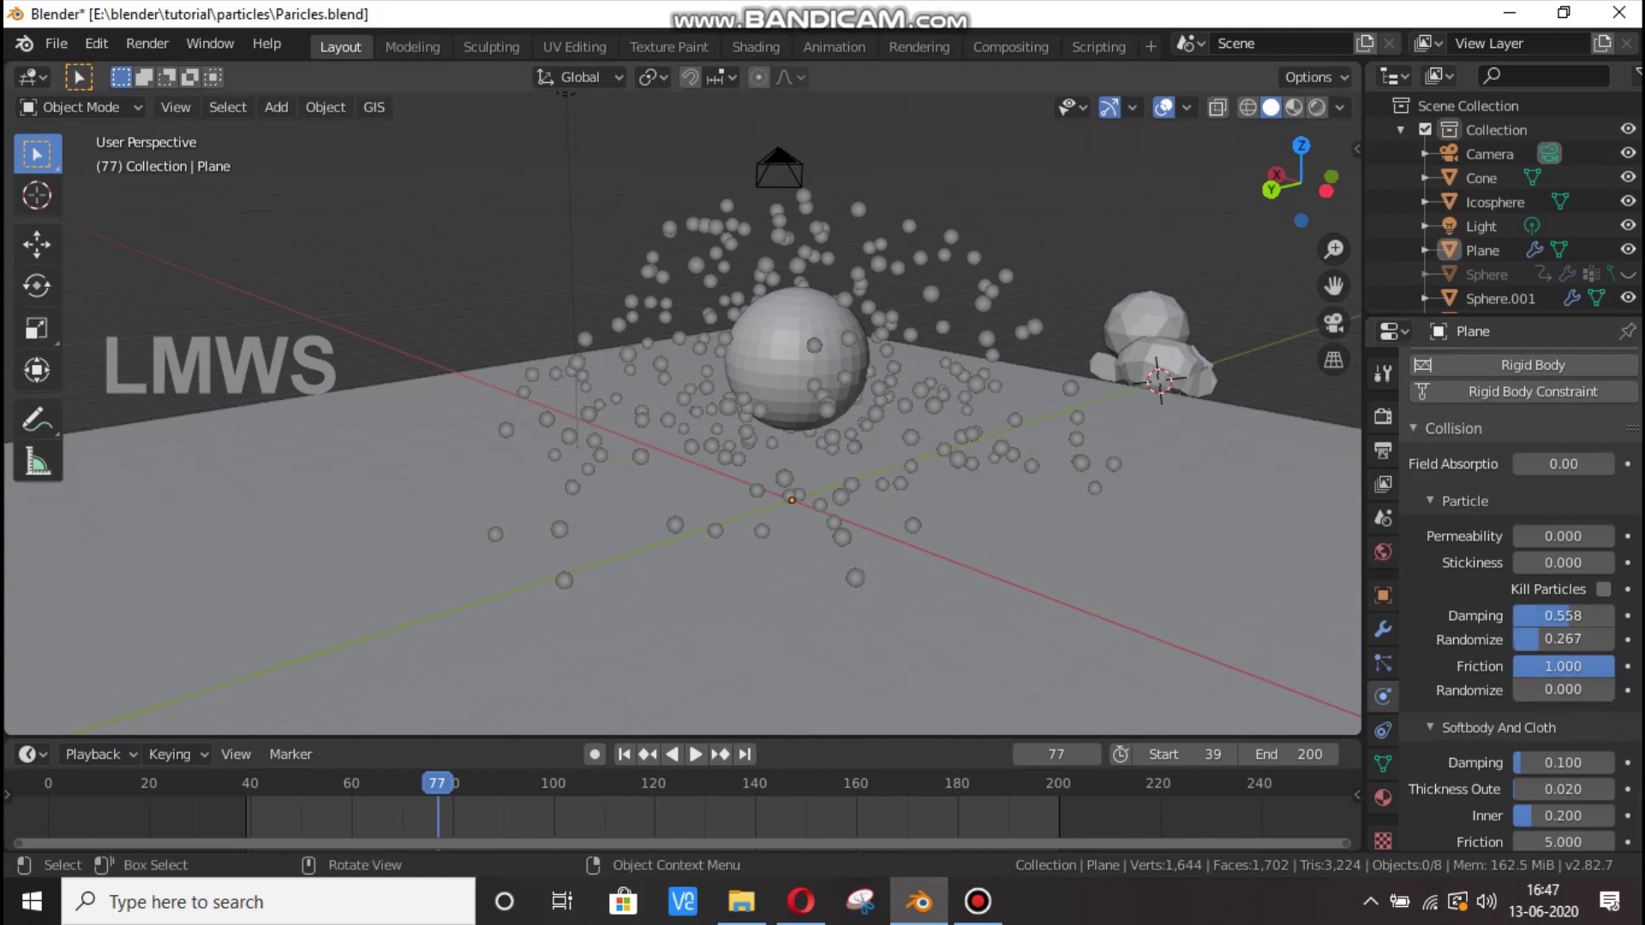
{"action": "key", "text": "space"}
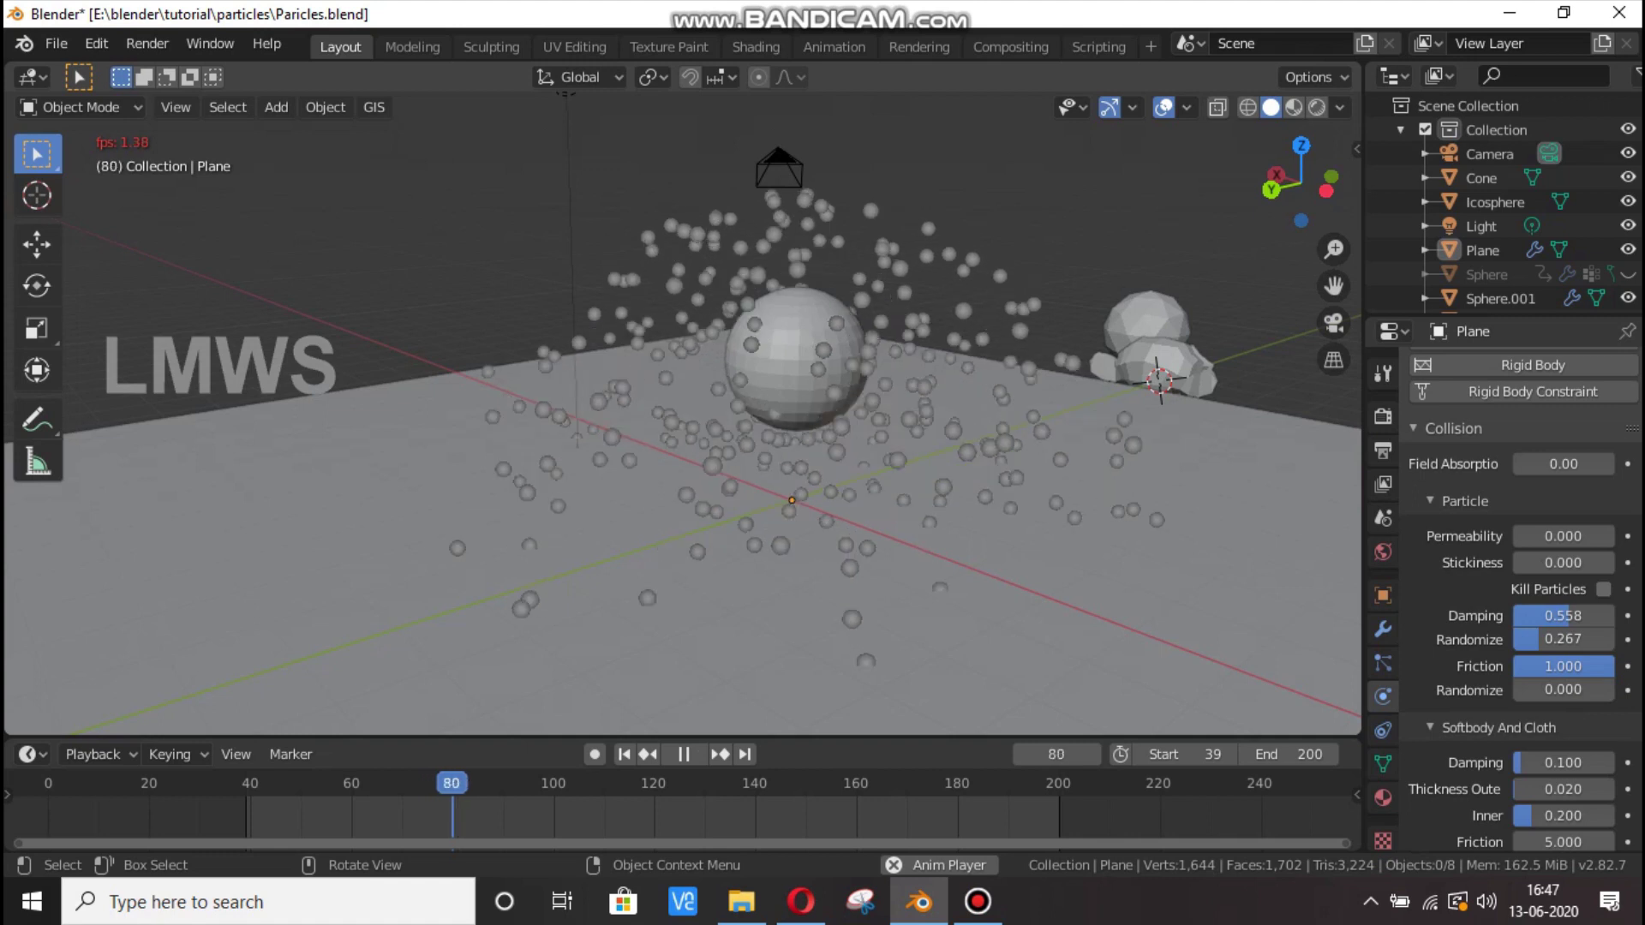
{"action": "key", "text": "space"}
Set the plane's particle collision Friction back to 0.
{"action": "left_click_drag", "start_coordinate": [1278, 176], "coordinate": [1342, 197]}
{"action": "scroll", "coordinate": [1525, 558], "scroll_direction": "up", "scroll_amount": 4}
{"action": "scroll", "coordinate": [1529, 559], "scroll_direction": "down", "scroll_amount": 2}
{"action": "scroll", "coordinate": [1157, 386], "scroll_direction": "down", "scroll_amount": 3}
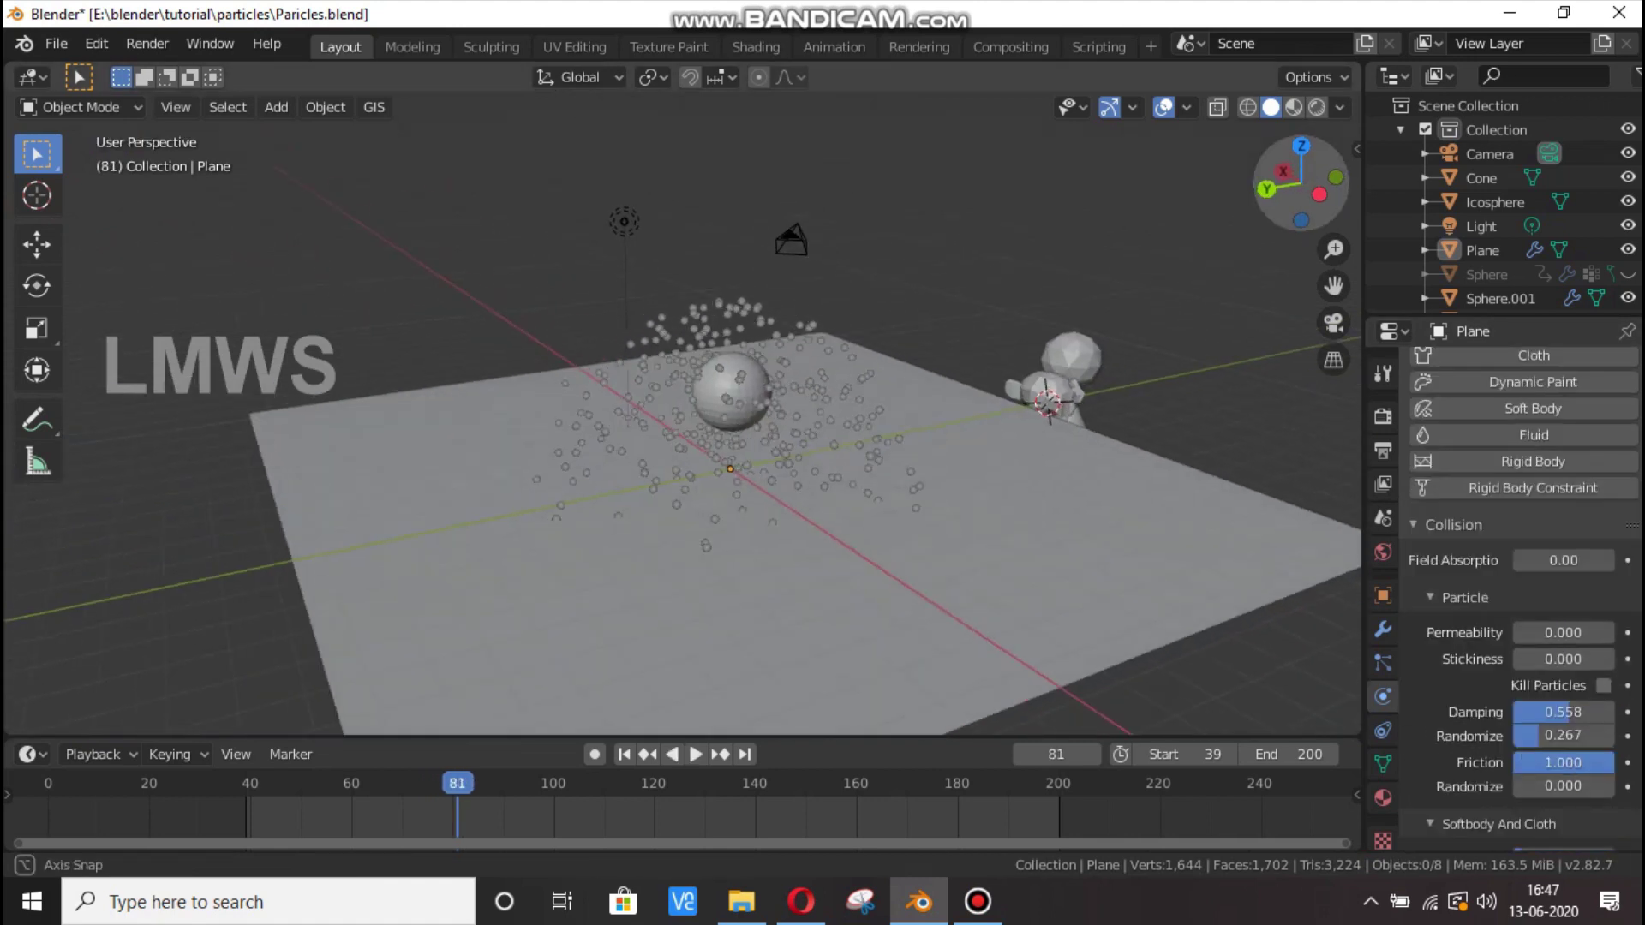
{"action": "left_click_drag", "start_coordinate": [1595, 762], "coordinate": [1510, 762]}
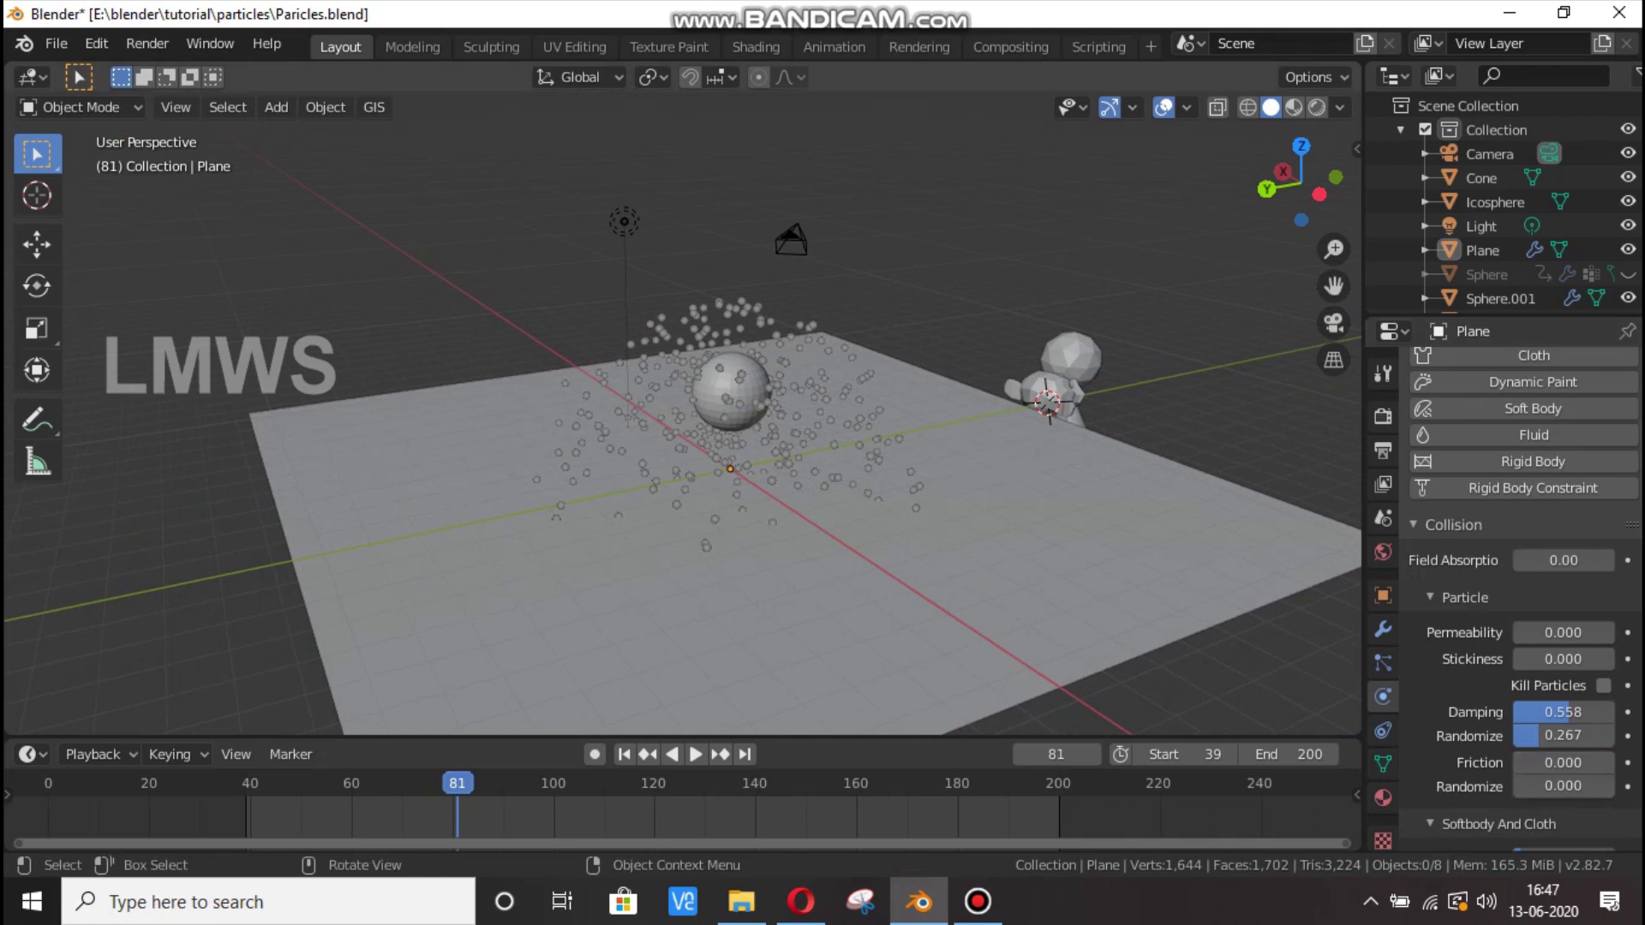
Play back a few frames, set the plane's particle collision Friction to 1, and replay the emission from the start.
{"action": "key", "text": "space"}
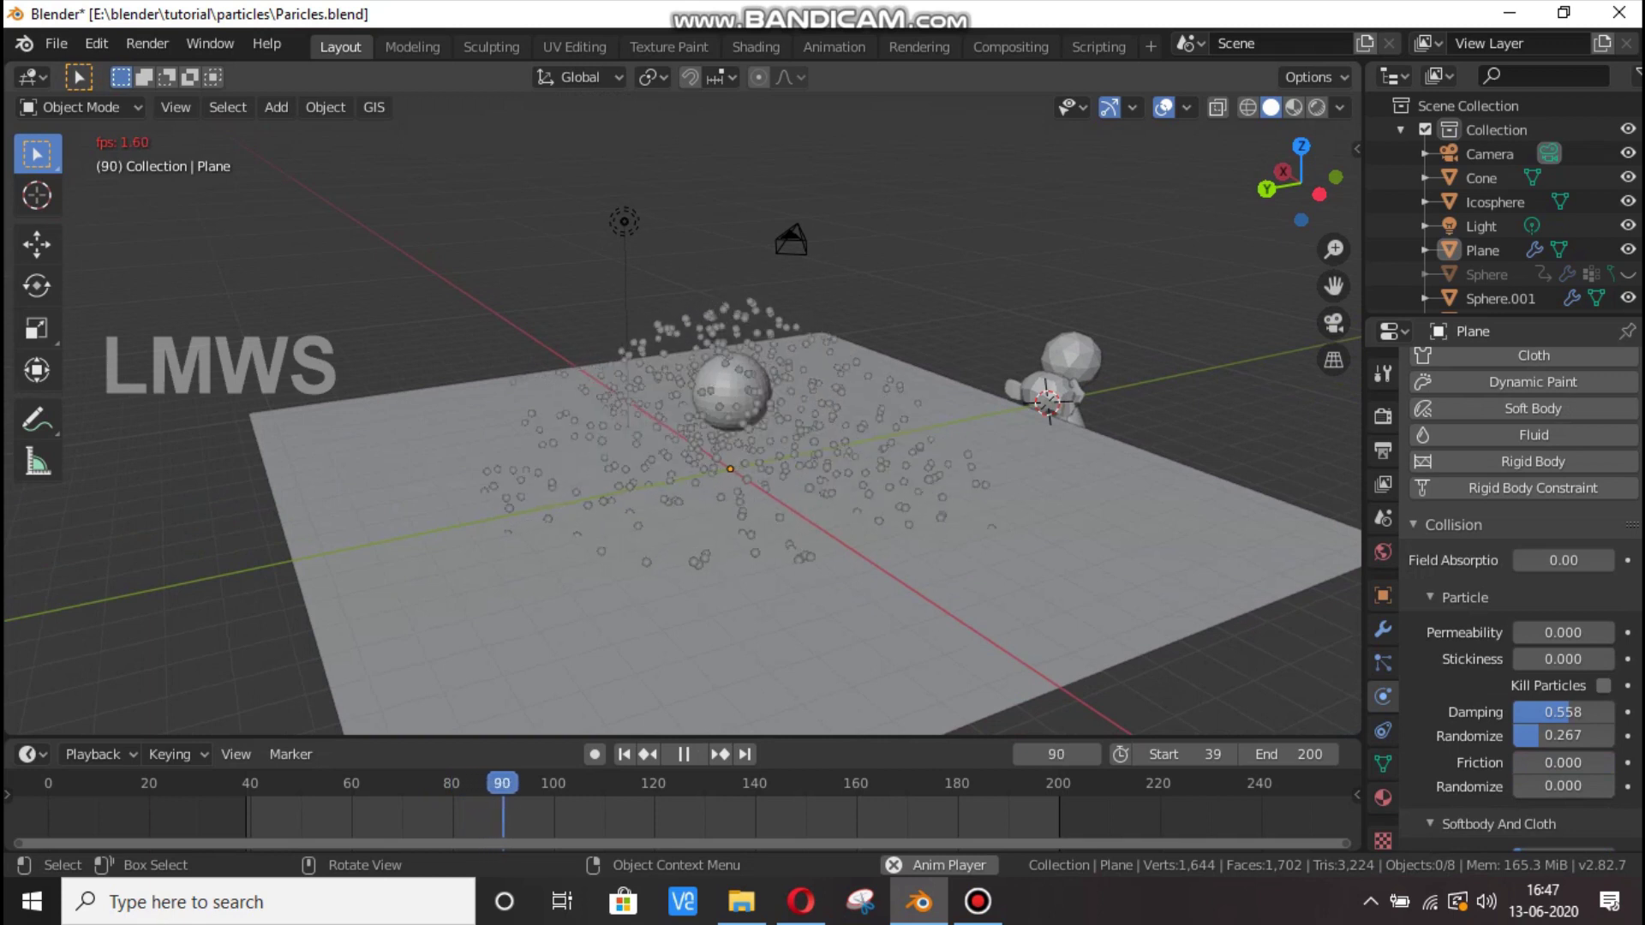
{"action": "key", "text": "space"}
{"action": "left_click_drag", "start_coordinate": [1538, 762], "coordinate": [1627, 762]}
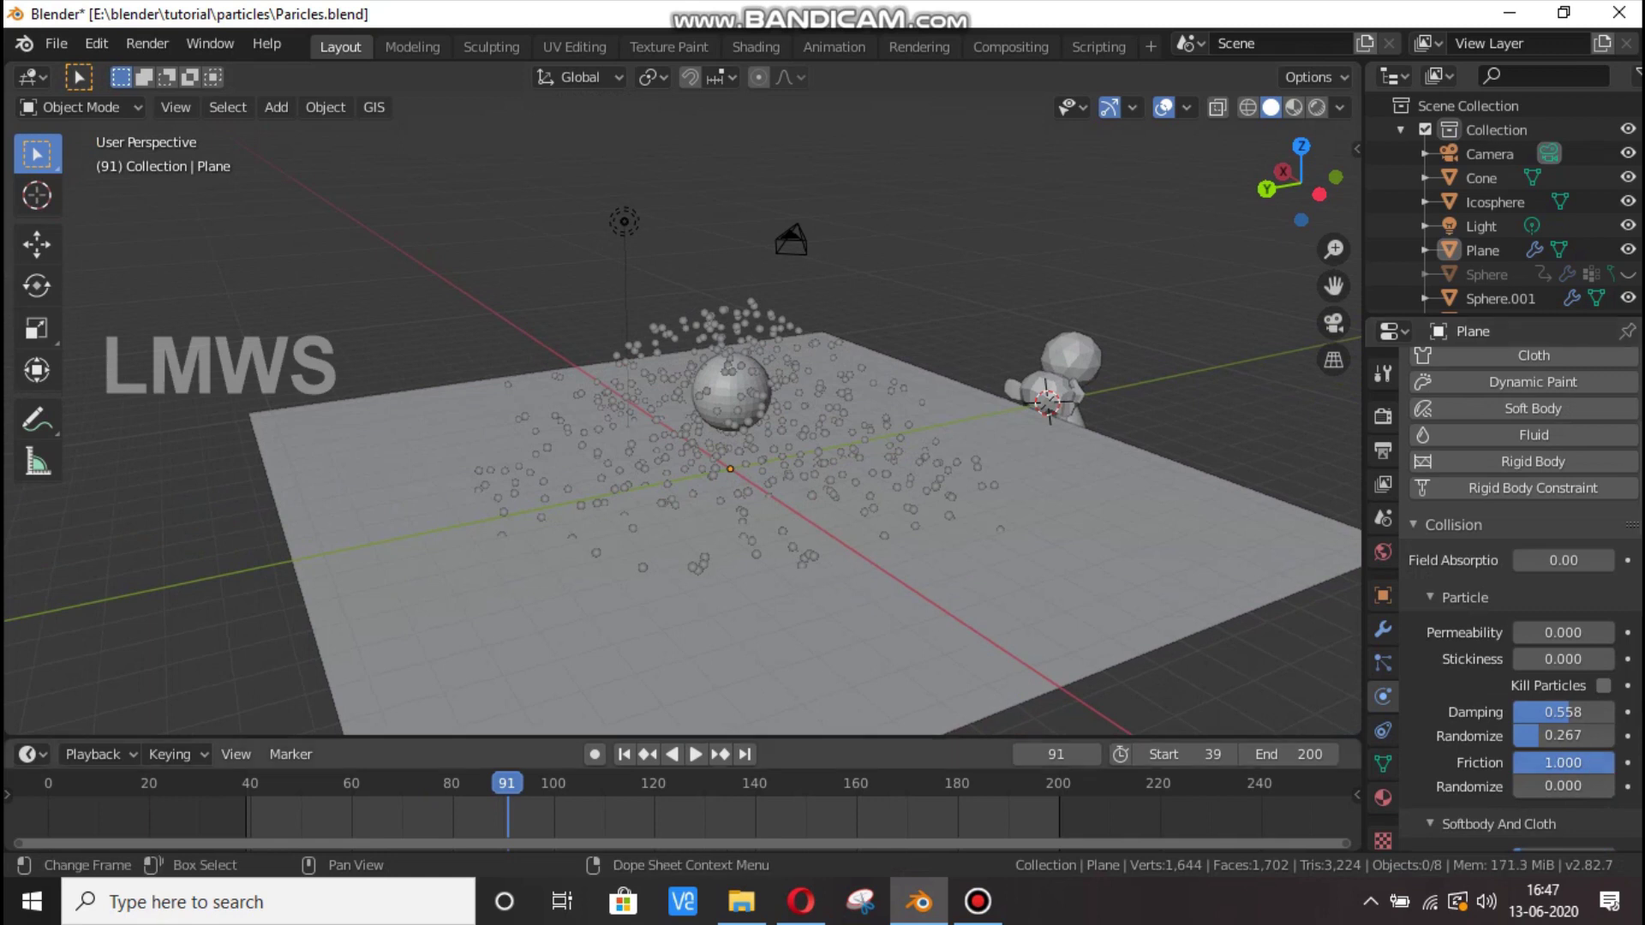
{"action": "left_click_drag", "start_coordinate": [241, 783], "coordinate": [210, 783]}
{"action": "key", "text": "space"}
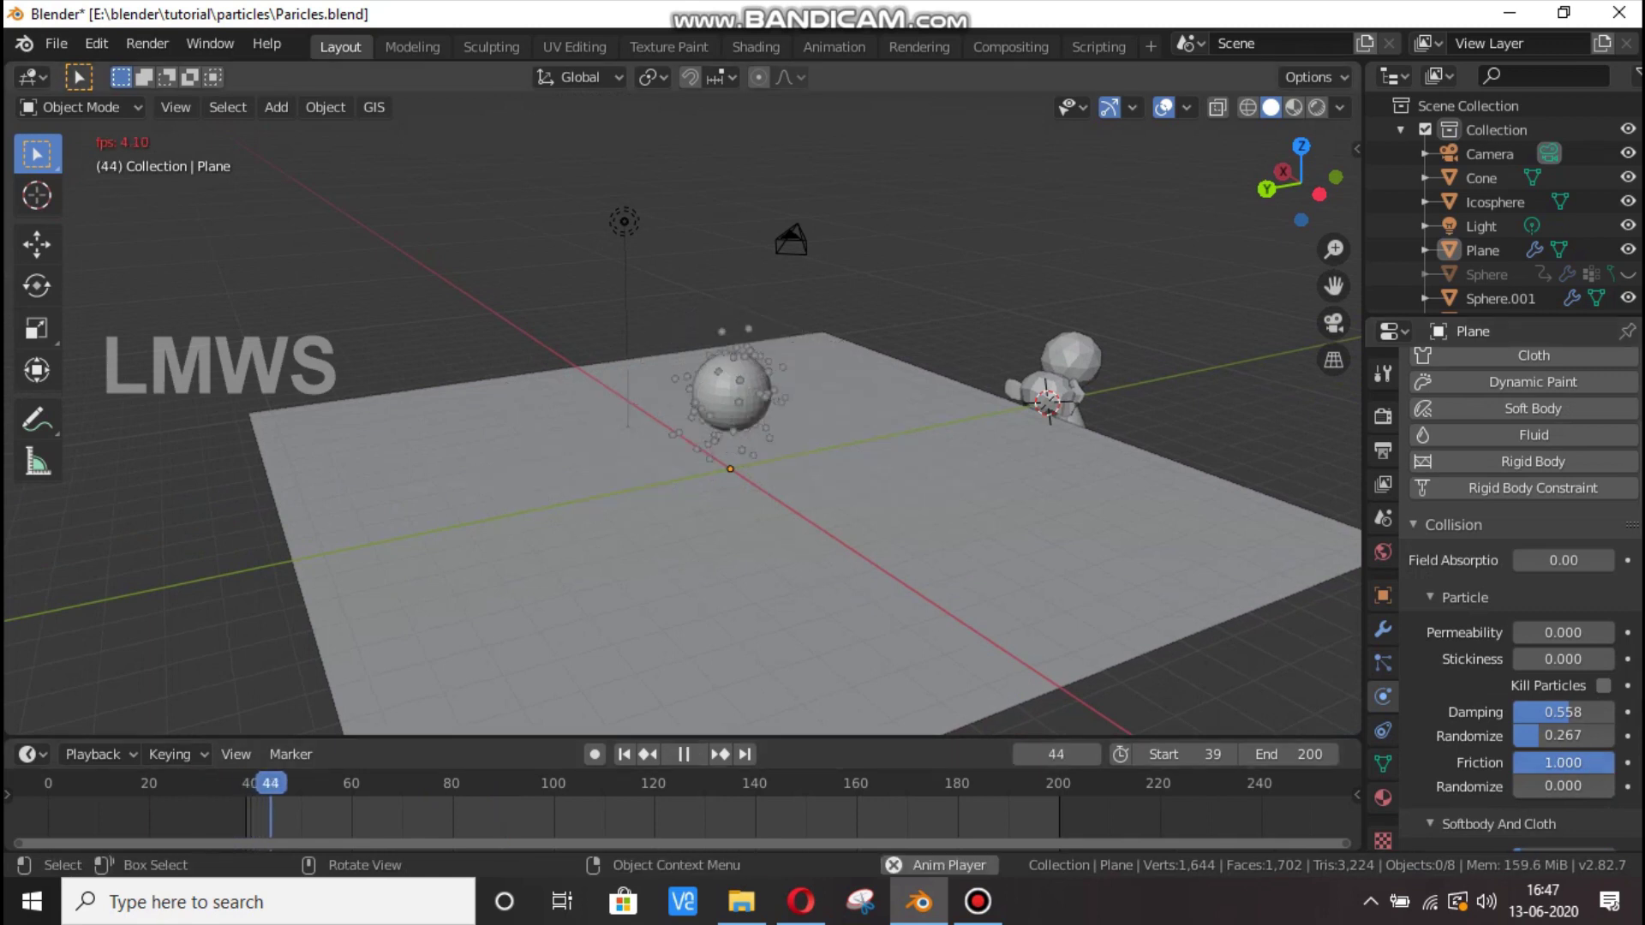
{"action": "scroll", "coordinate": [683, 420], "scroll_direction": "up", "scroll_amount": 2}
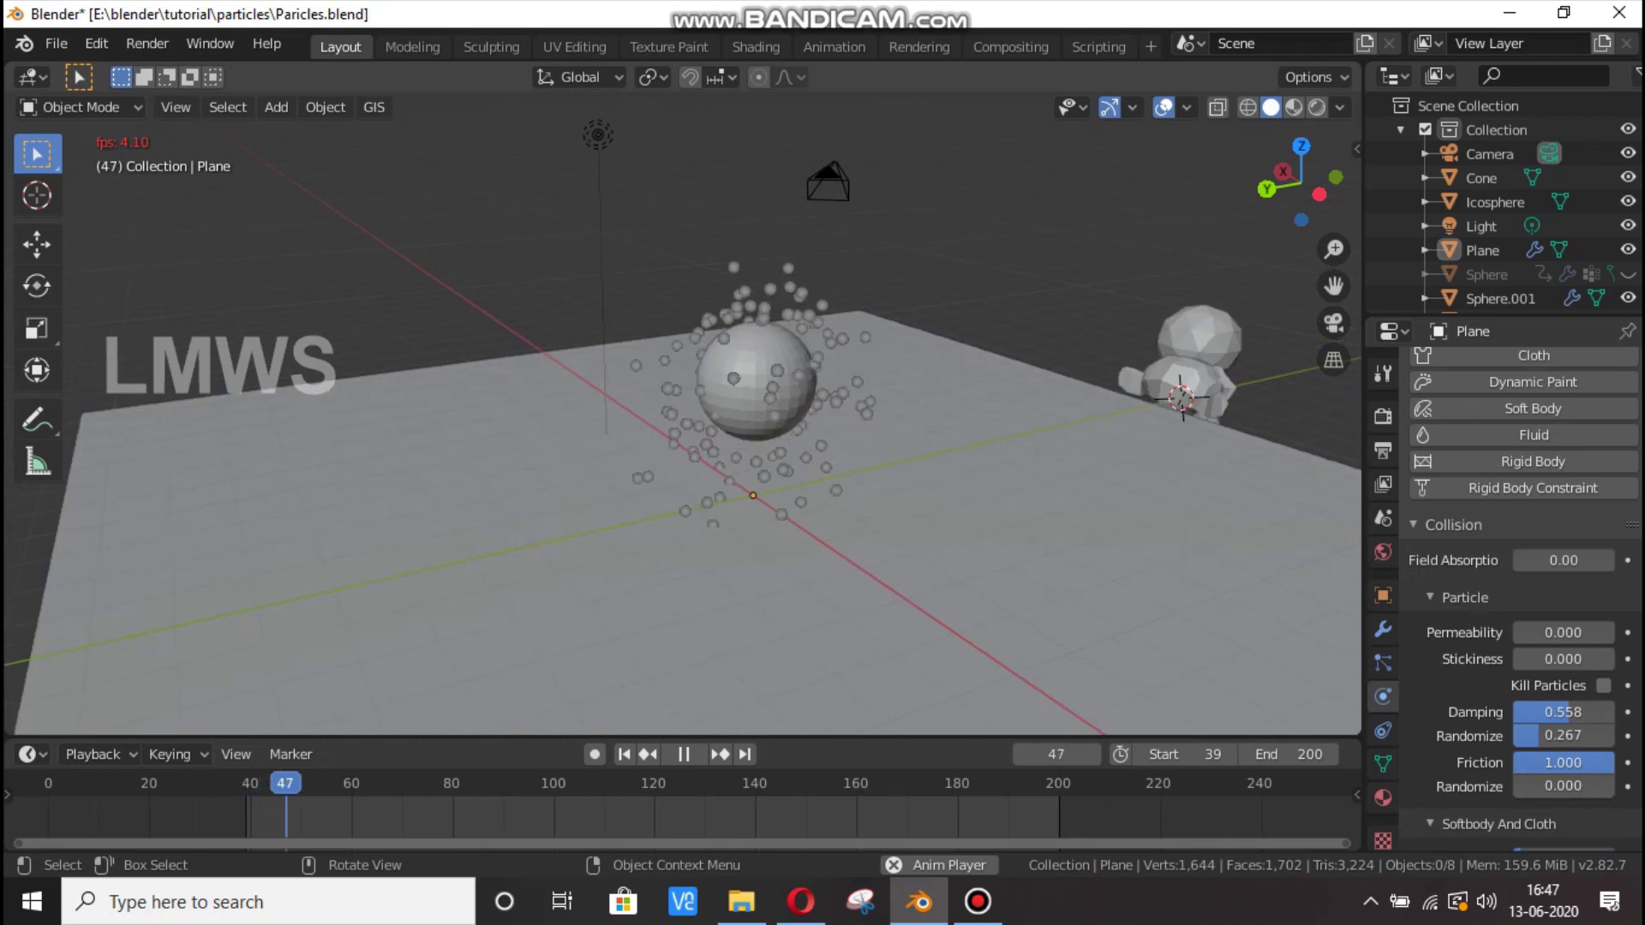
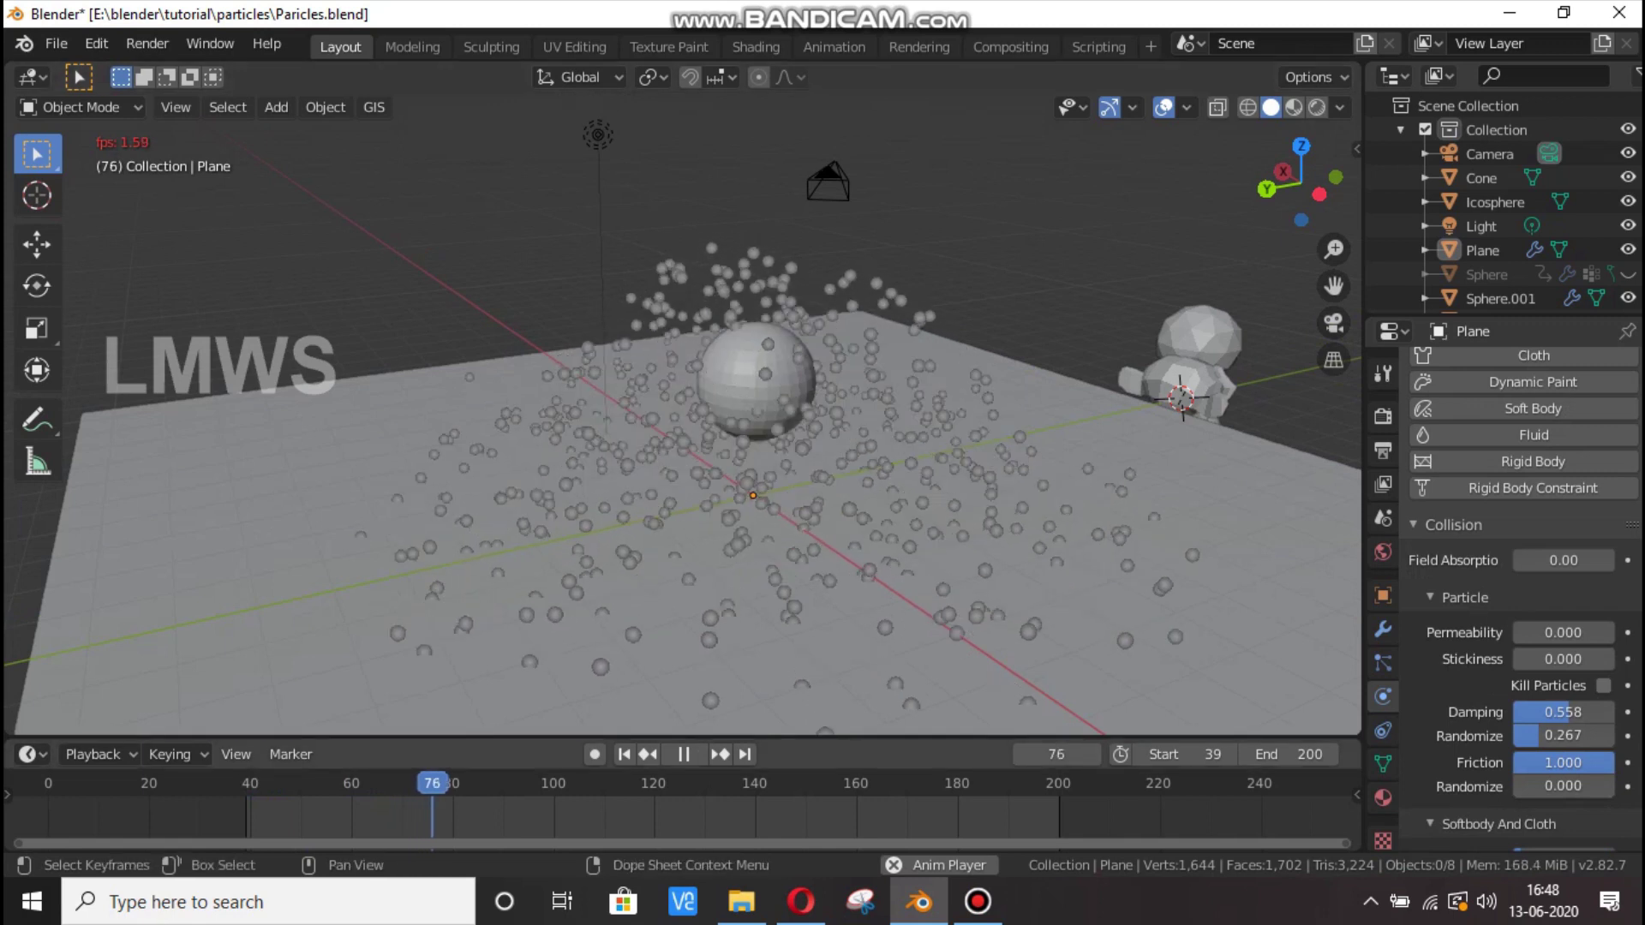
{"action": "left_click", "coordinate": [978, 901]}
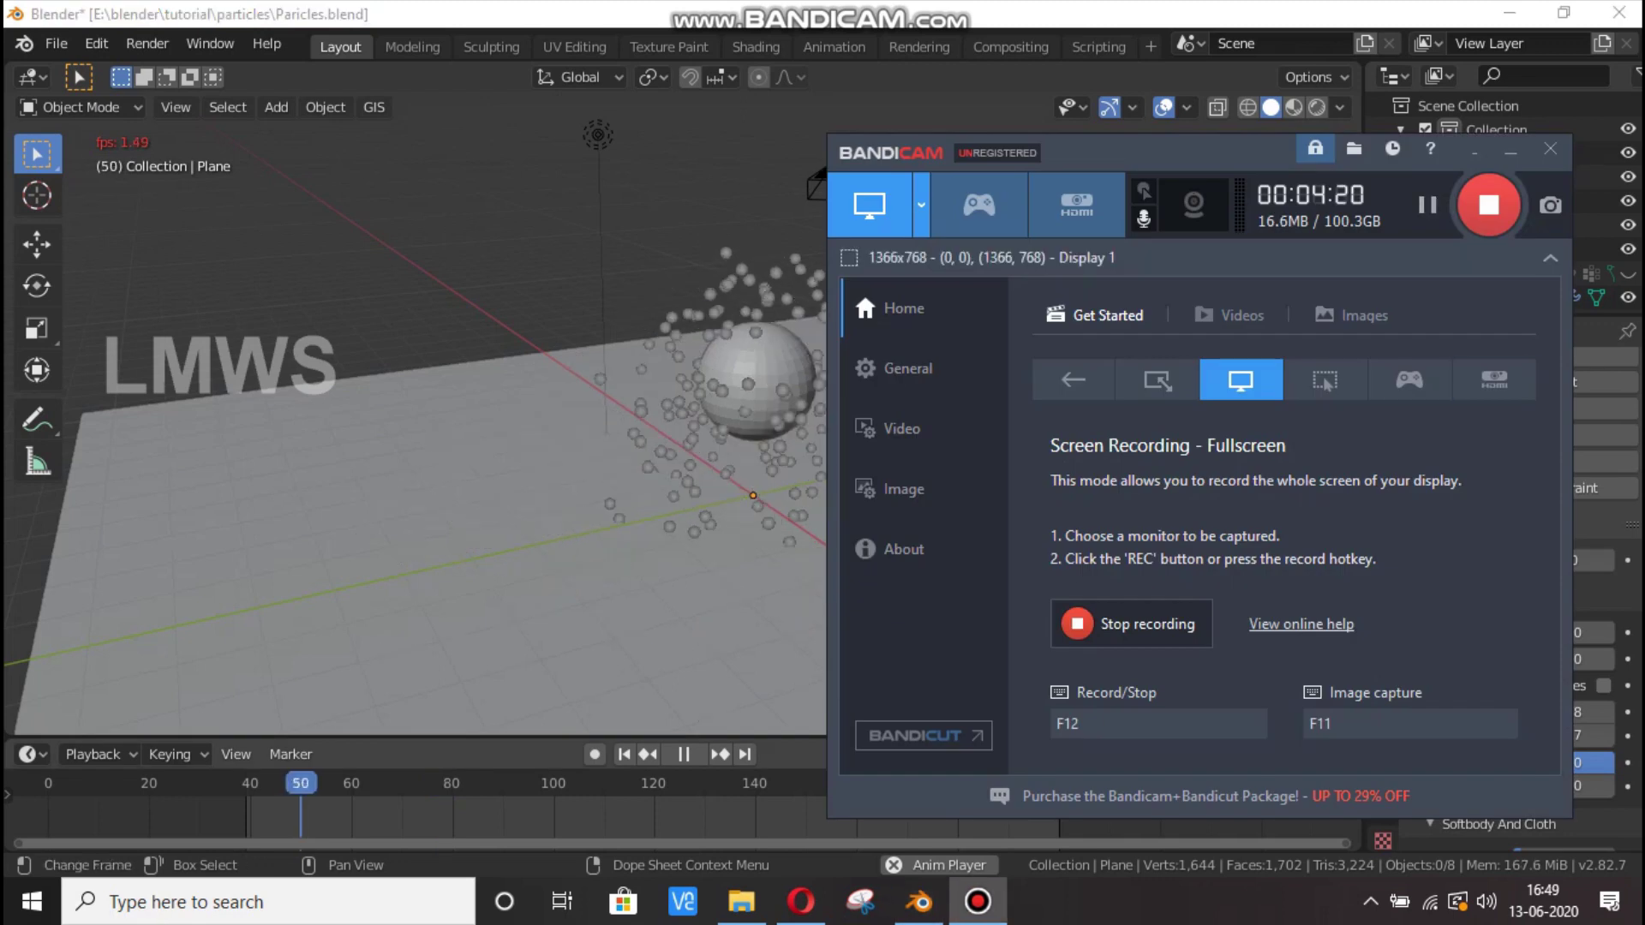
{"action": "left_click", "coordinate": [1510, 151]}
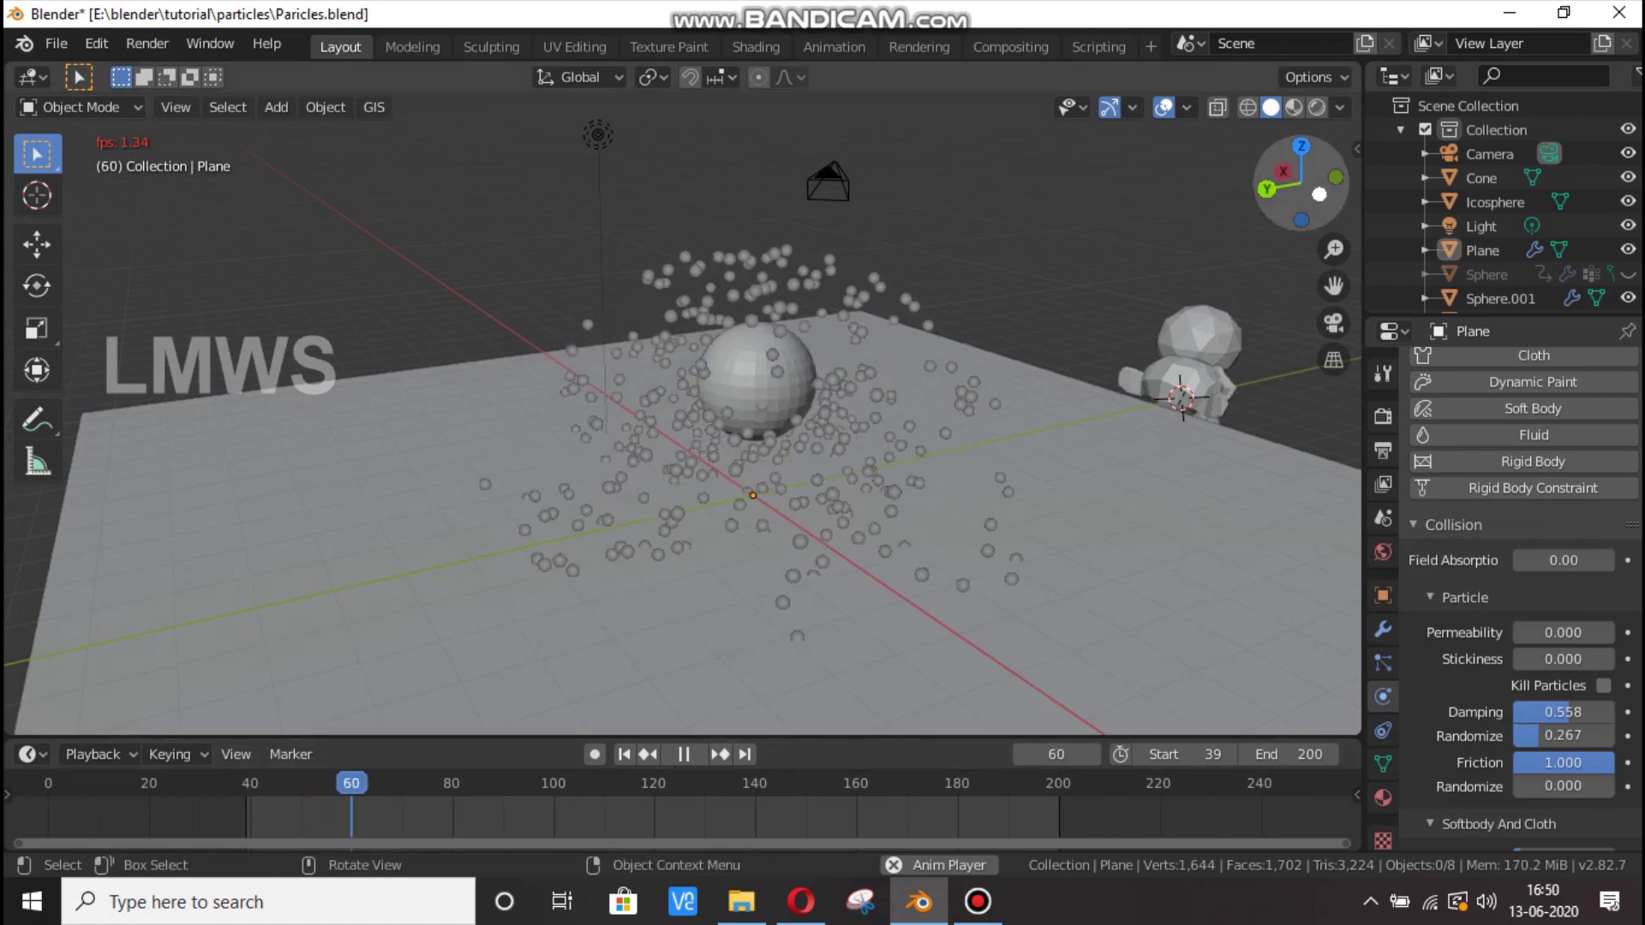
Set the Randomize value for the plane's particle collision Friction to 0.5 and stop the playback.
{"action": "left_click_drag", "start_coordinate": [1318, 194], "coordinate": [1547, 715]}
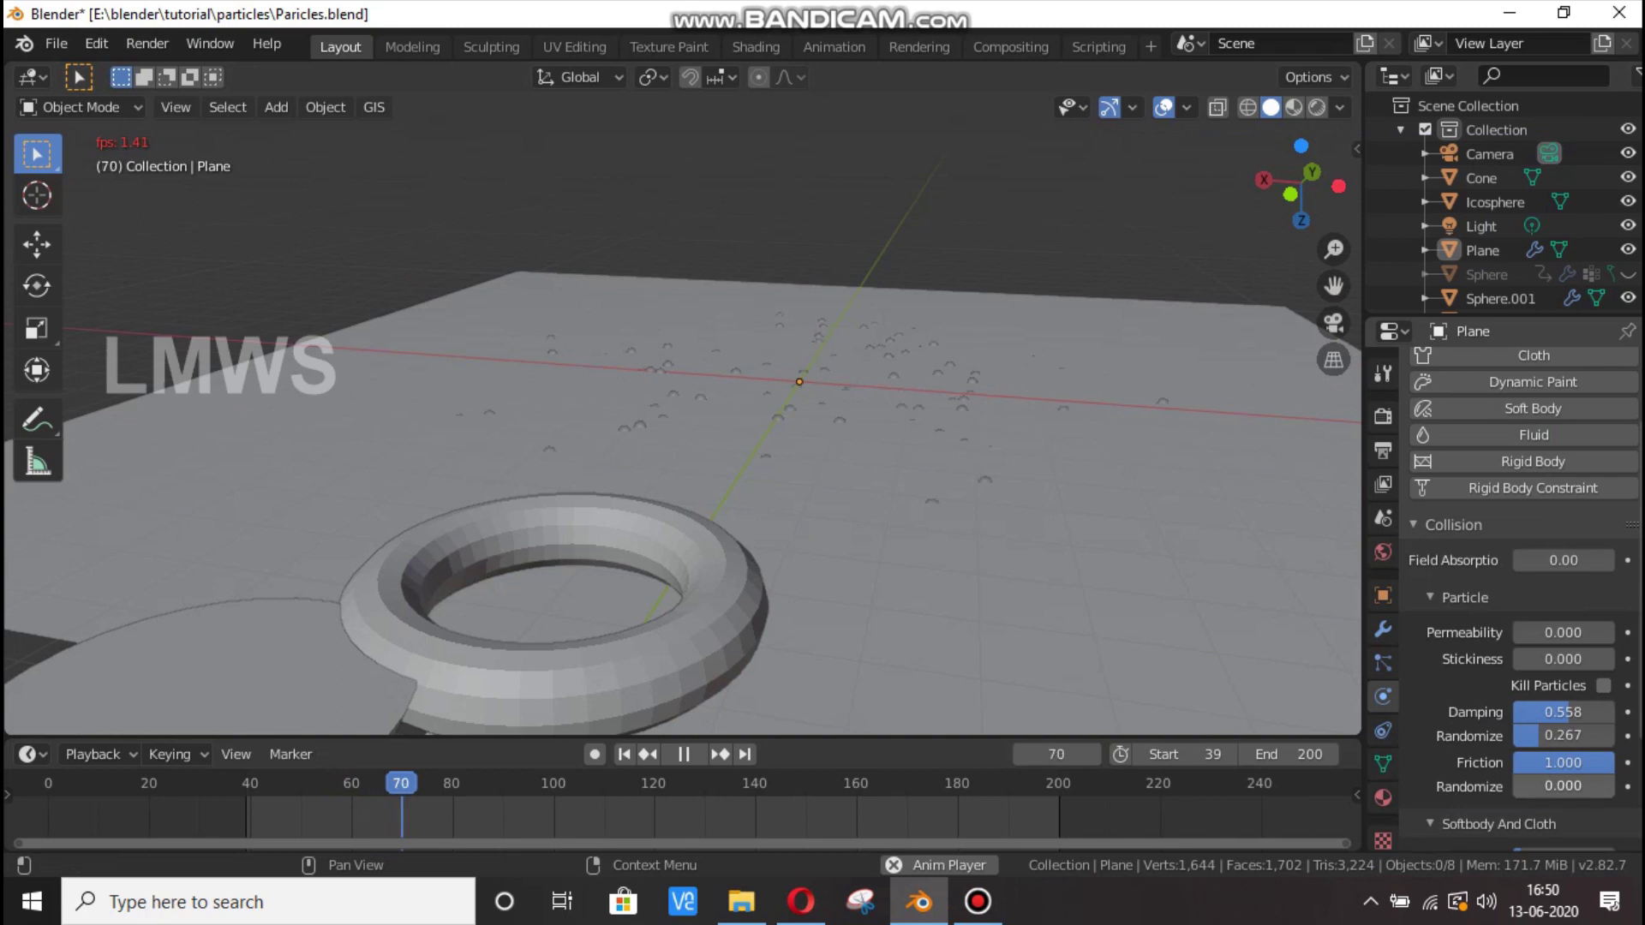
{"action": "left_click_drag", "start_coordinate": [1563, 785], "coordinate": [1569, 785]}
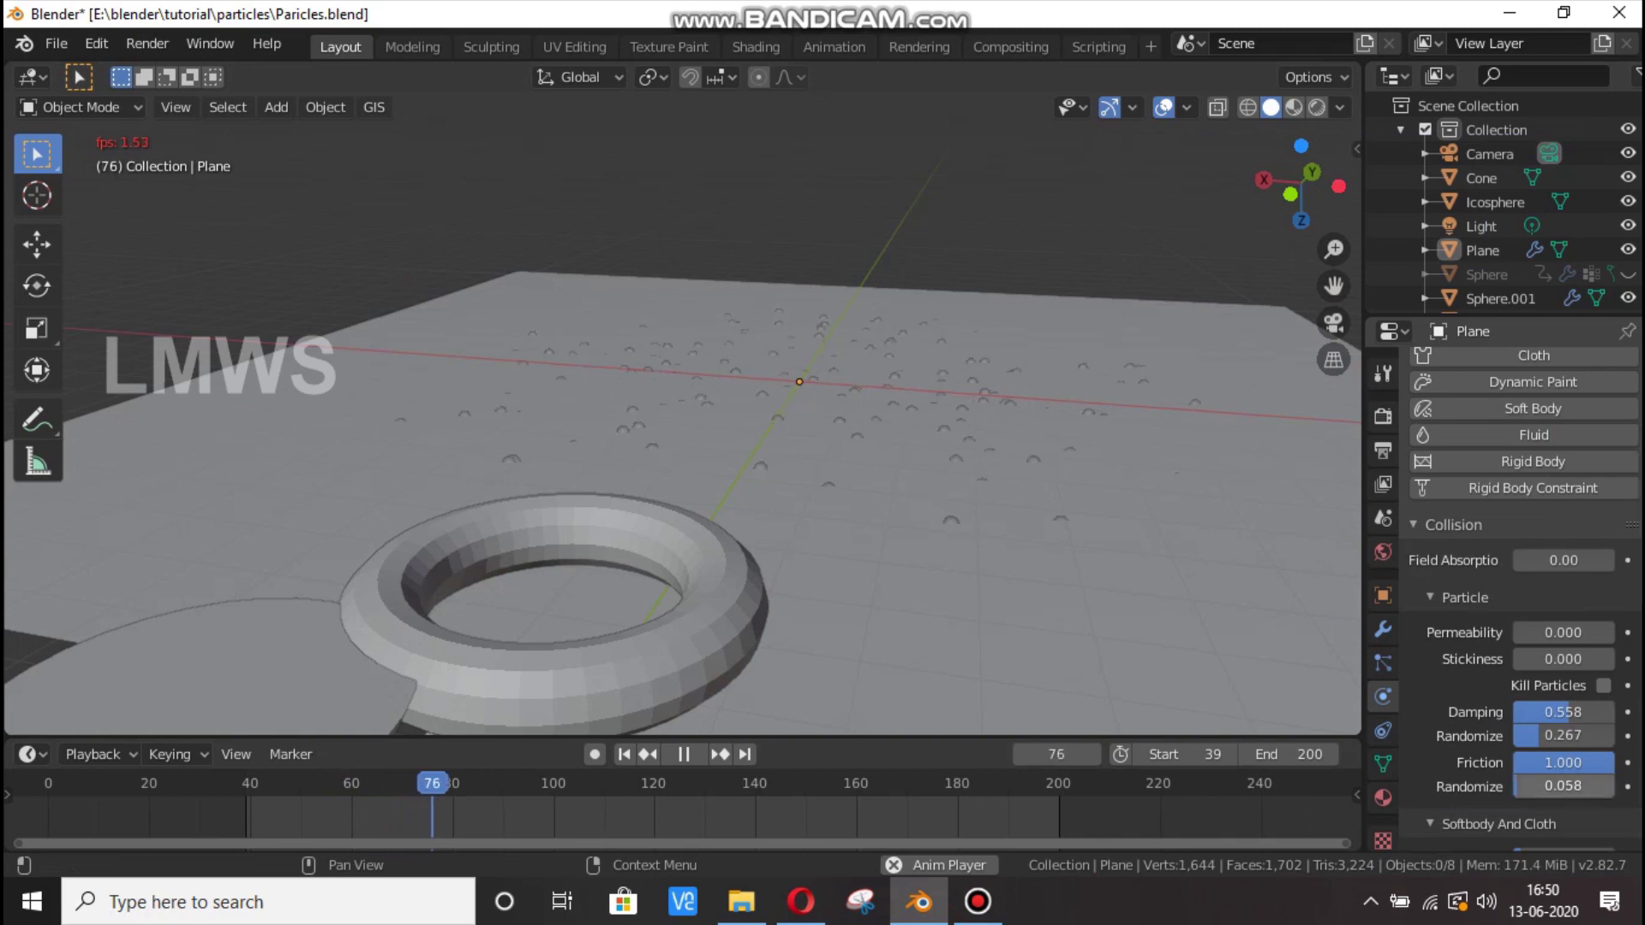
{"action": "left_click", "coordinate": [1563, 785]}
{"action": "type", "text": "0.5"}
{"action": "key", "text": "Return"}
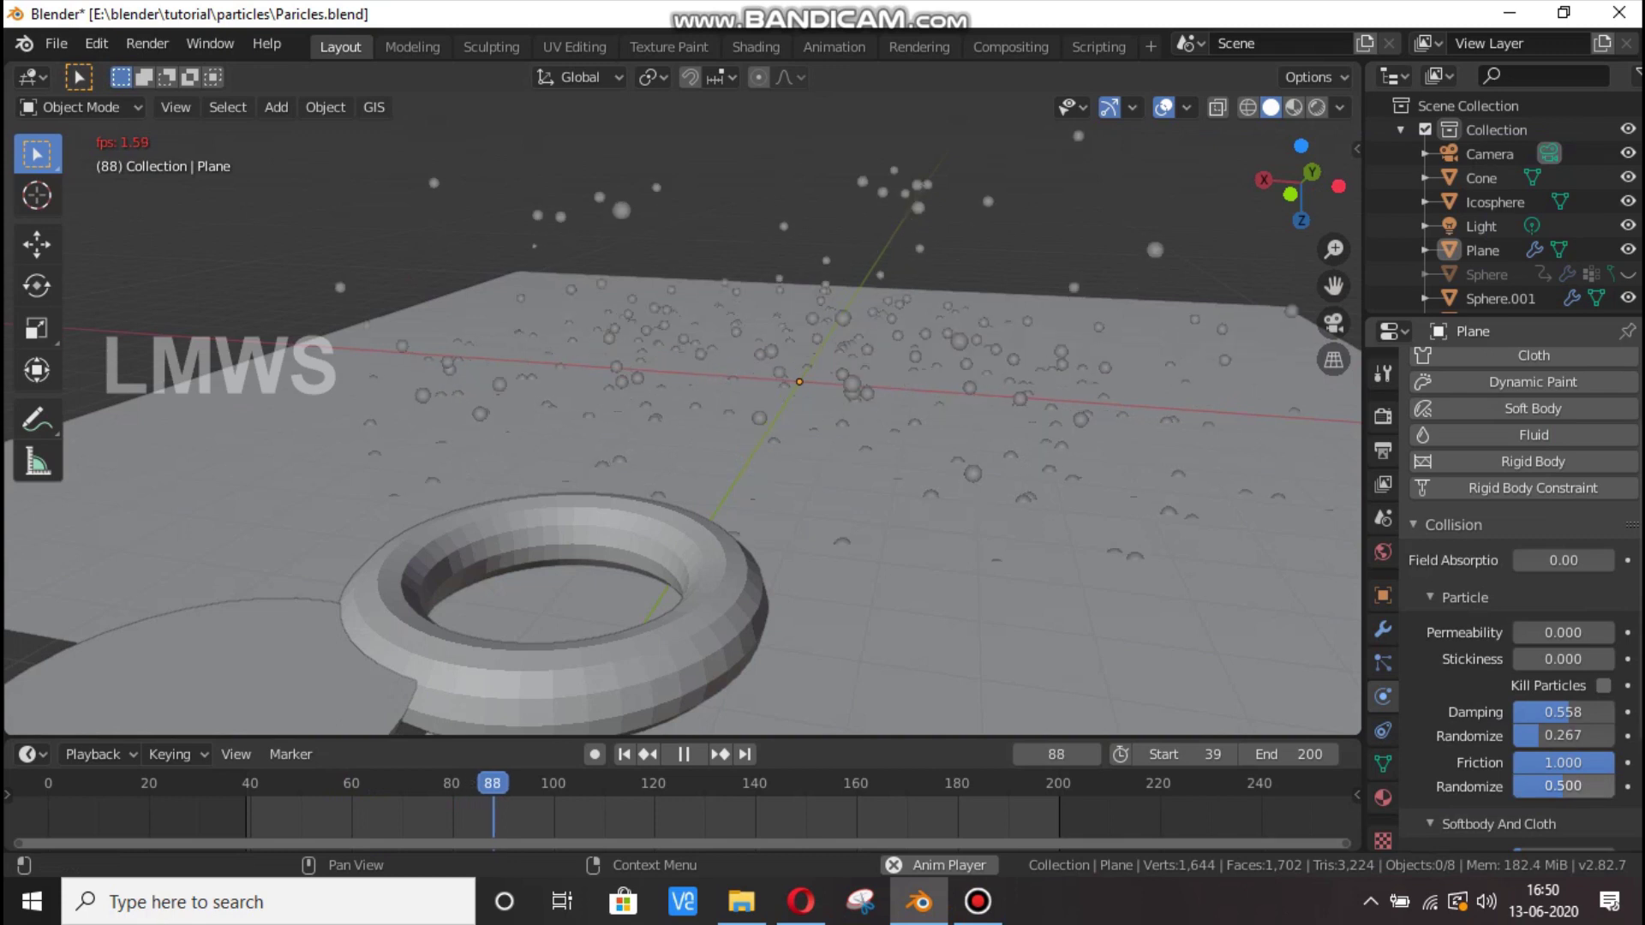
{"action": "key", "text": "space"}
Examine how the emitted particles spread over the plane with randomized friction, playing a few more frames.
{"action": "middle_click_drag", "start_coordinate": [685, 429], "coordinate": [599, 360]}
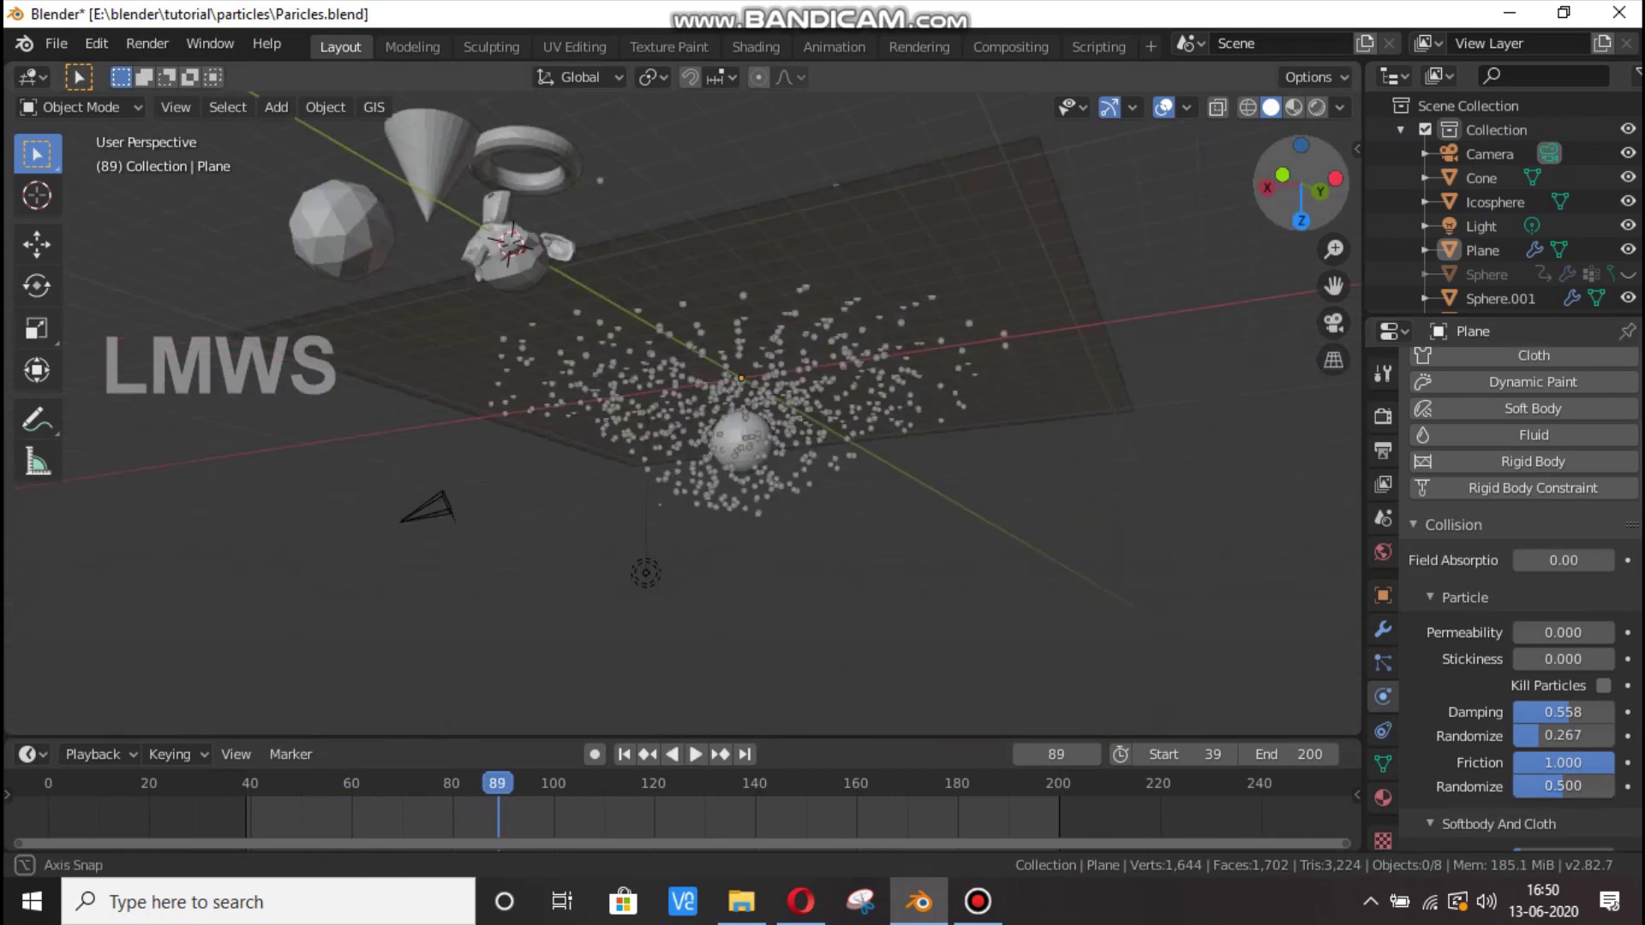
{"action": "middle_click_drag", "start_coordinate": [651, 599], "coordinate": [758, 283]}
{"action": "scroll", "coordinate": [758, 283], "scroll_direction": "up", "scroll_amount": 3}
{"action": "key", "text": "space"}
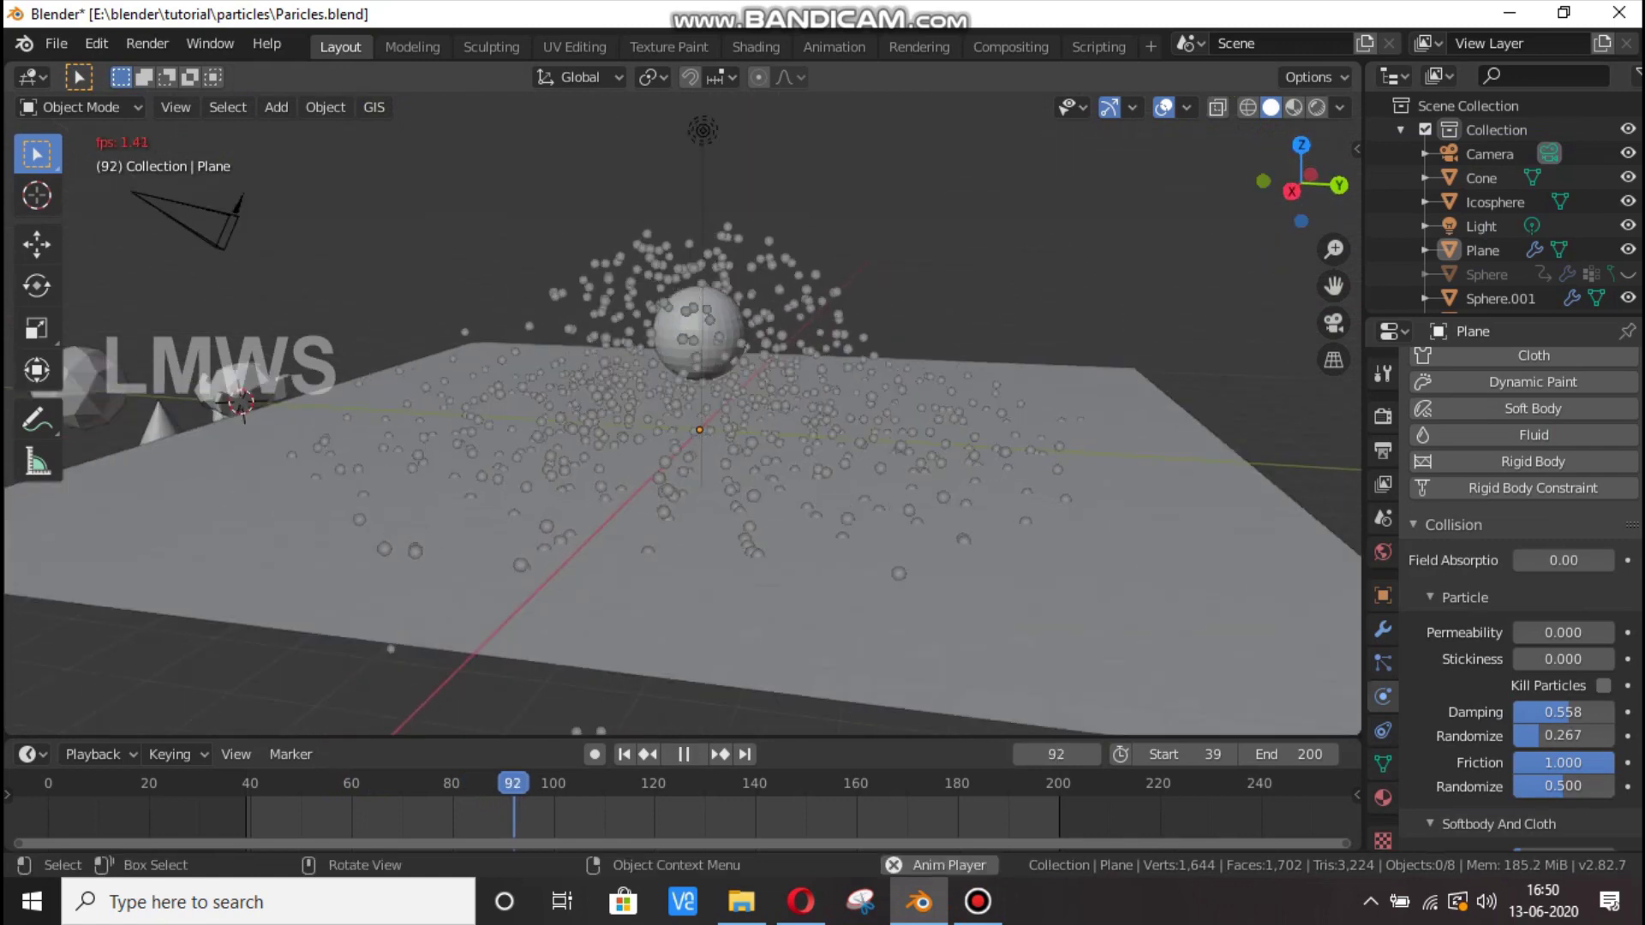
{"action": "key", "text": "space"}
{"action": "middle_click_drag", "start_coordinate": [699, 479], "coordinate": [712, 412]}
{"action": "scroll", "coordinate": [1520, 599], "scroll_direction": "down", "scroll_amount": 4}
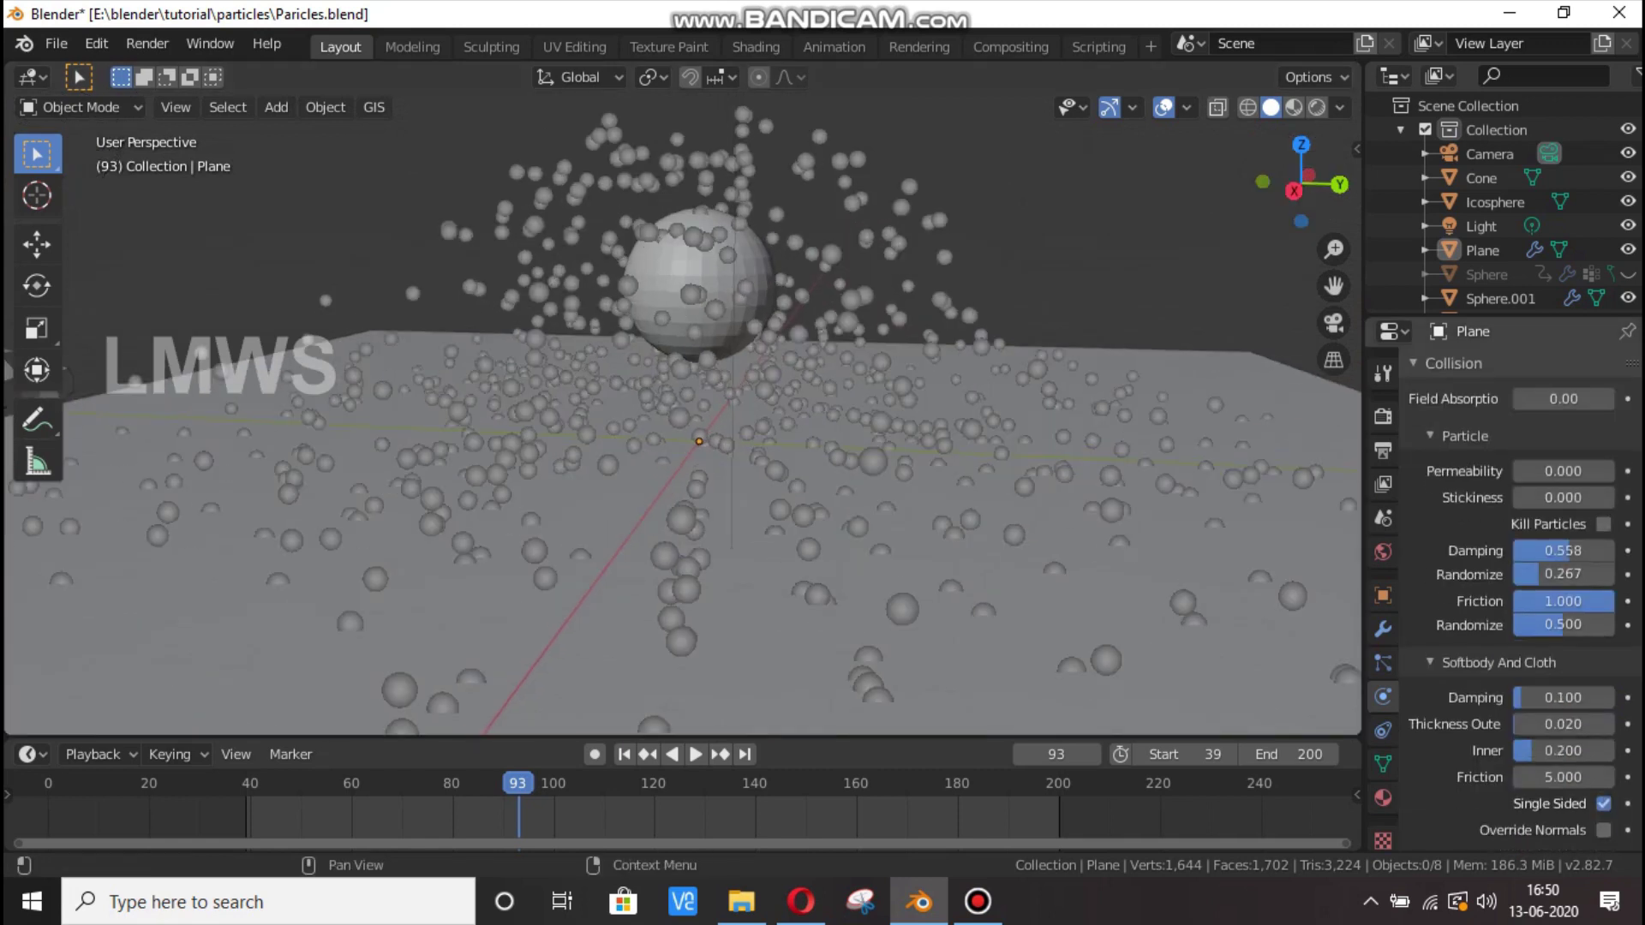
{"action": "scroll", "coordinate": [1521, 600], "scroll_direction": "up", "scroll_amount": 3}
Delete the ground plane from the scene.
{"action": "left_click", "coordinate": [1148, 548]}
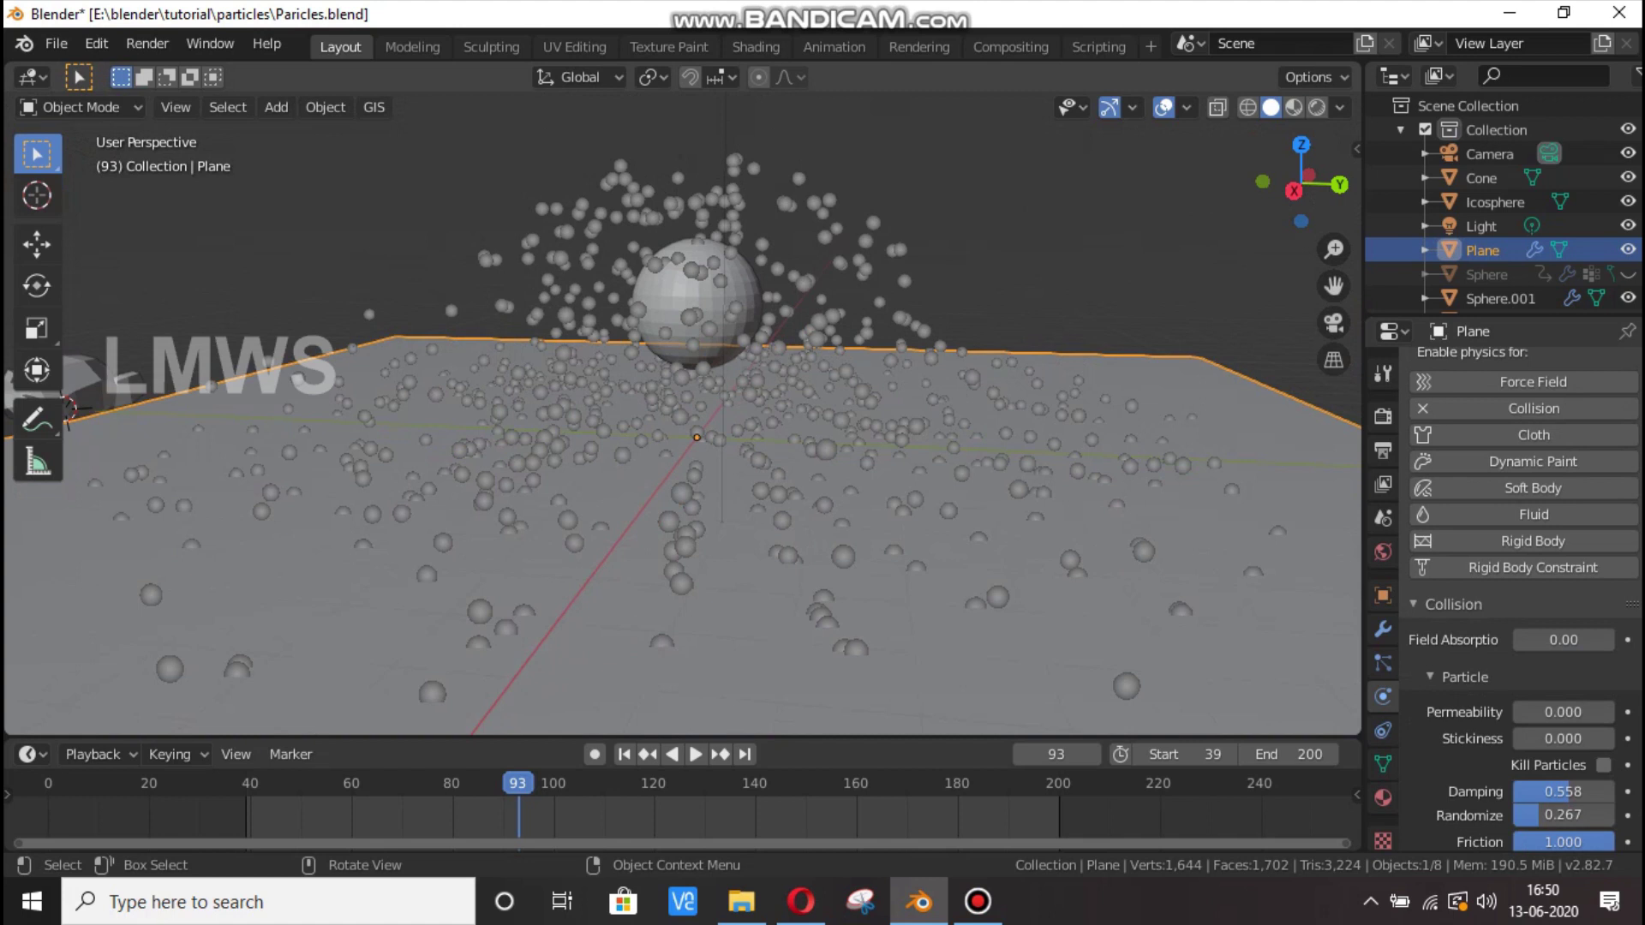
{"action": "scroll", "coordinate": [683, 411], "scroll_direction": "down", "scroll_amount": 4}
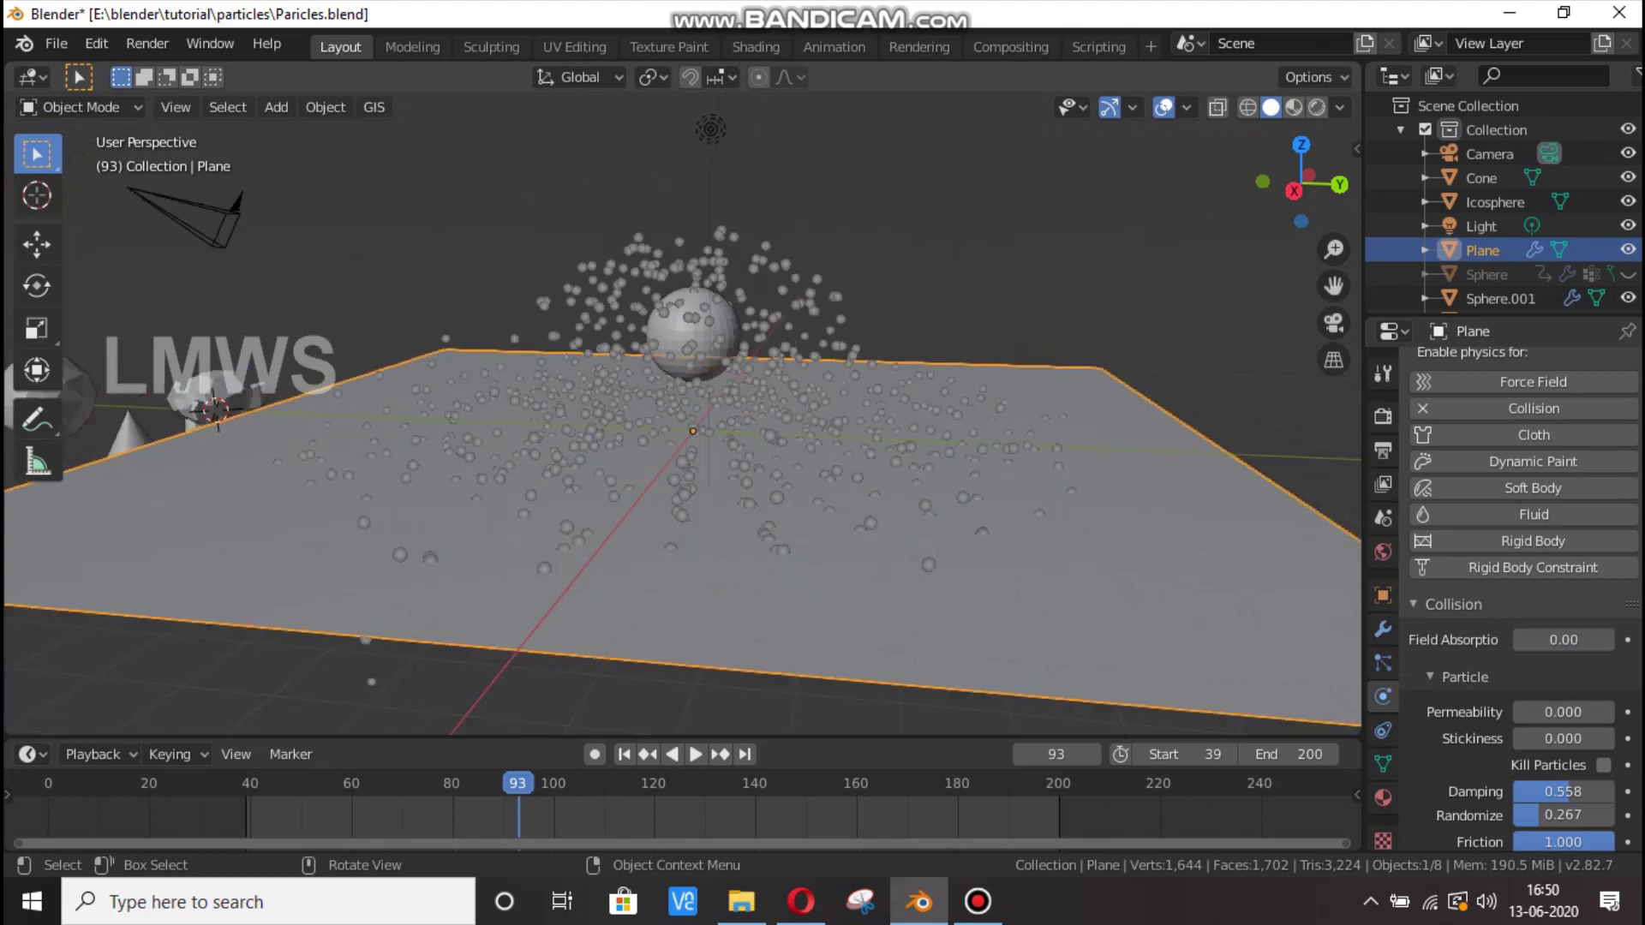
{"action": "key", "text": "x"}
{"action": "key", "text": "Return"}
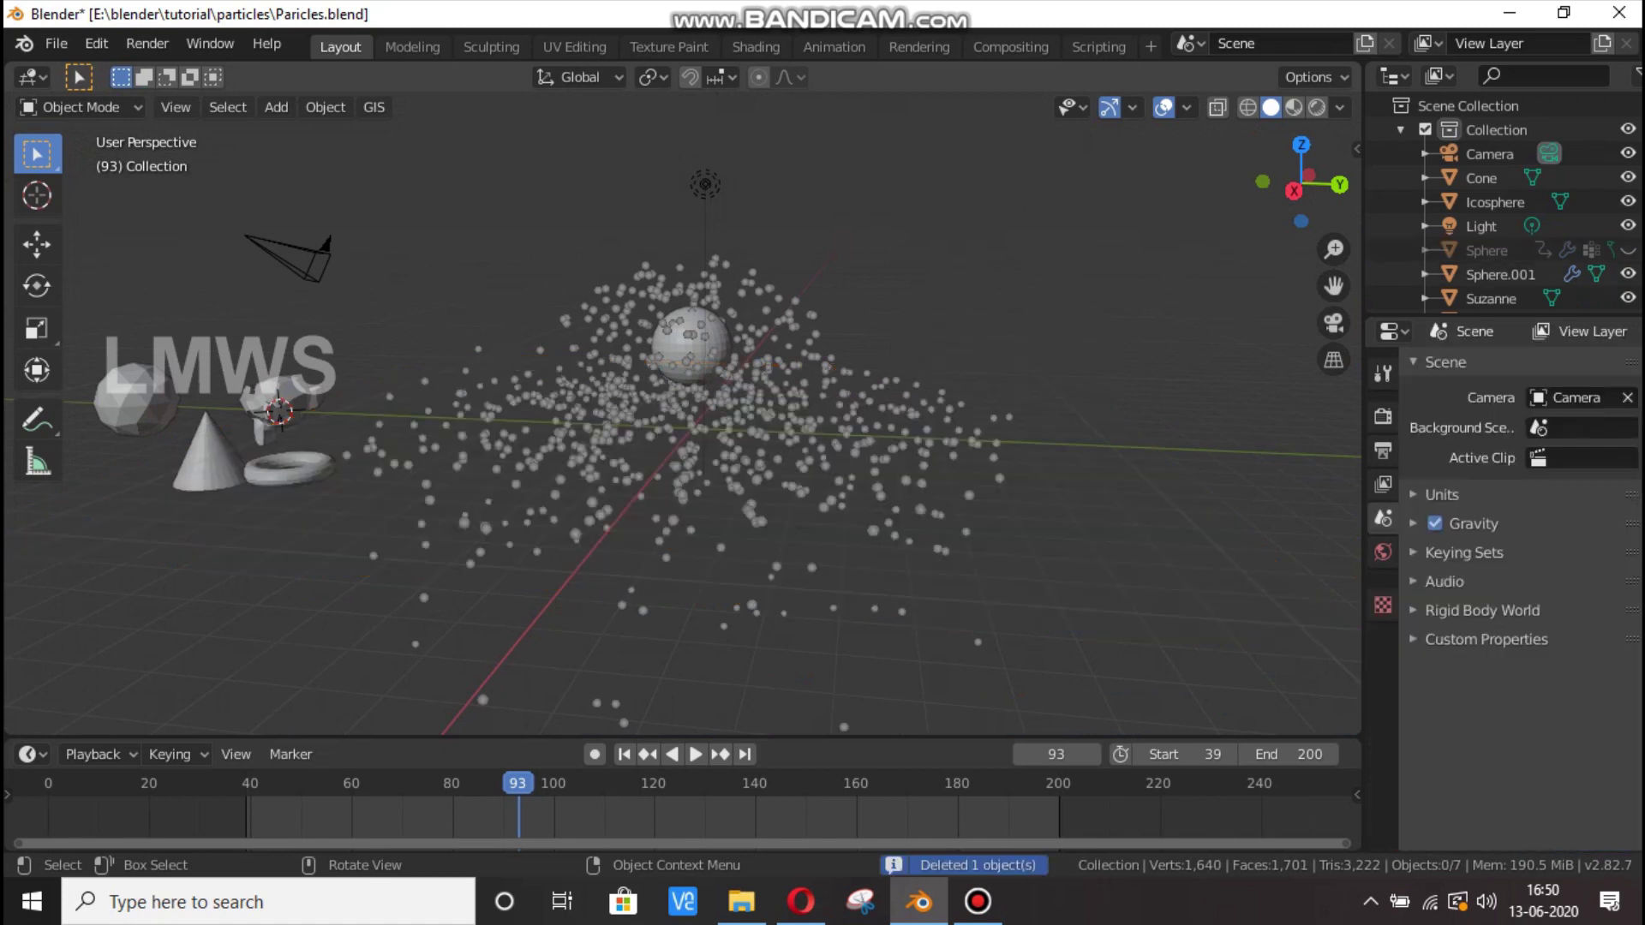
Select the sphere and play back its particle emission without the ground plane.
{"action": "scroll", "coordinate": [692, 343], "scroll_direction": "up", "scroll_amount": 2}
{"action": "left_click", "coordinate": [694, 320]}
{"action": "key", "text": "space"}
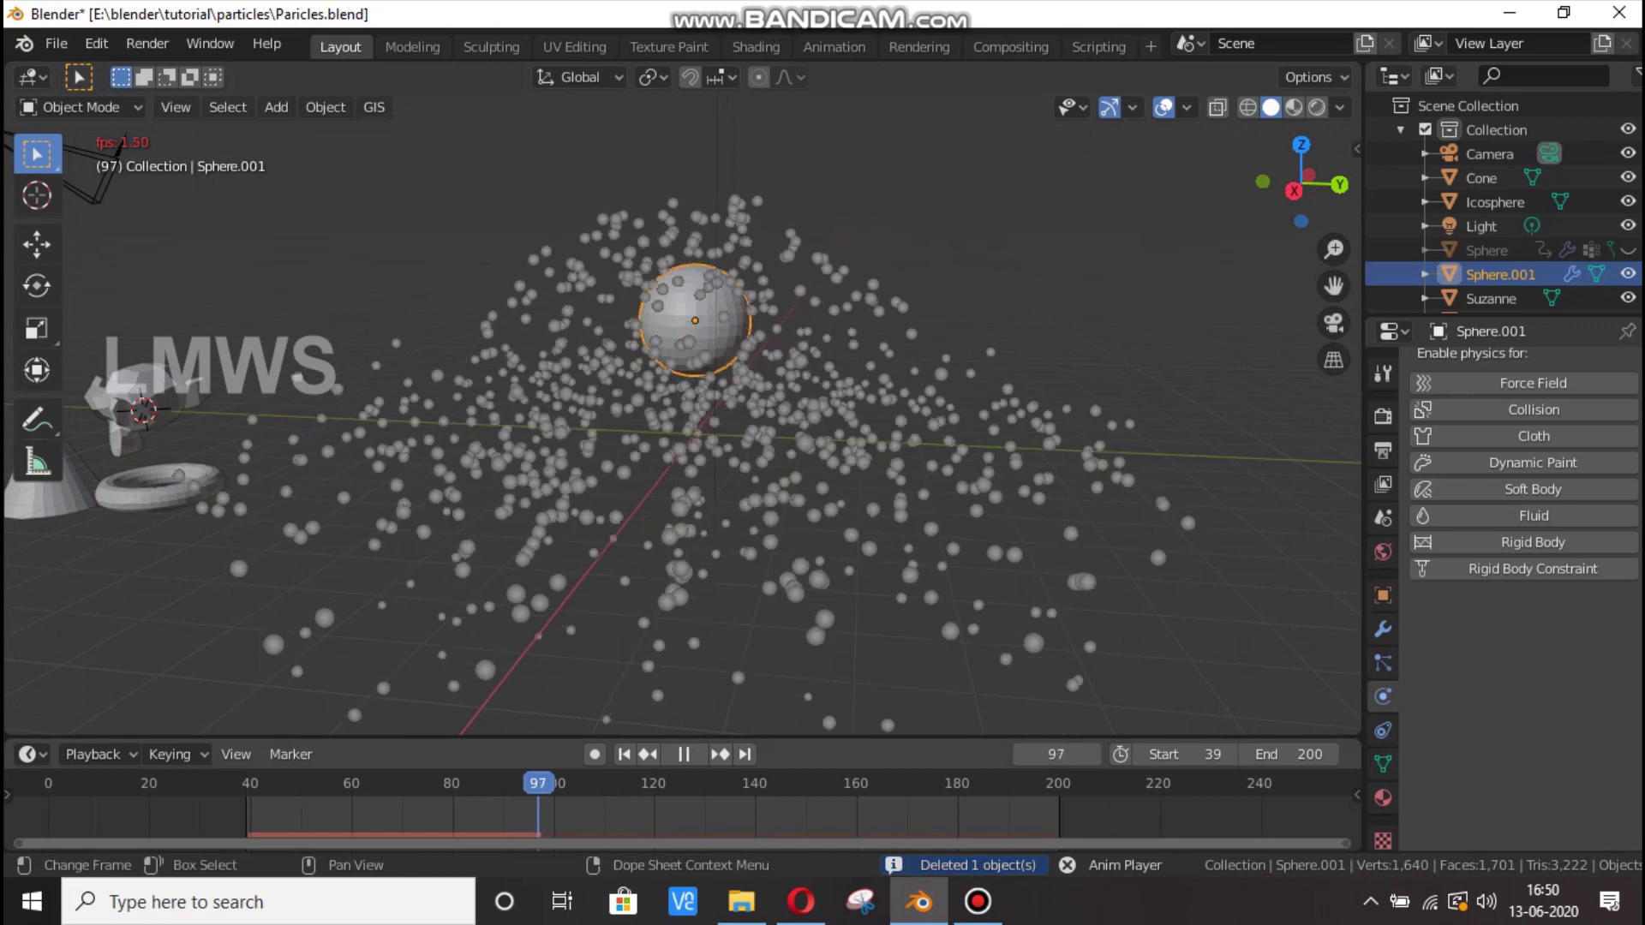
{"action": "left_click", "coordinate": [1049, 805]}
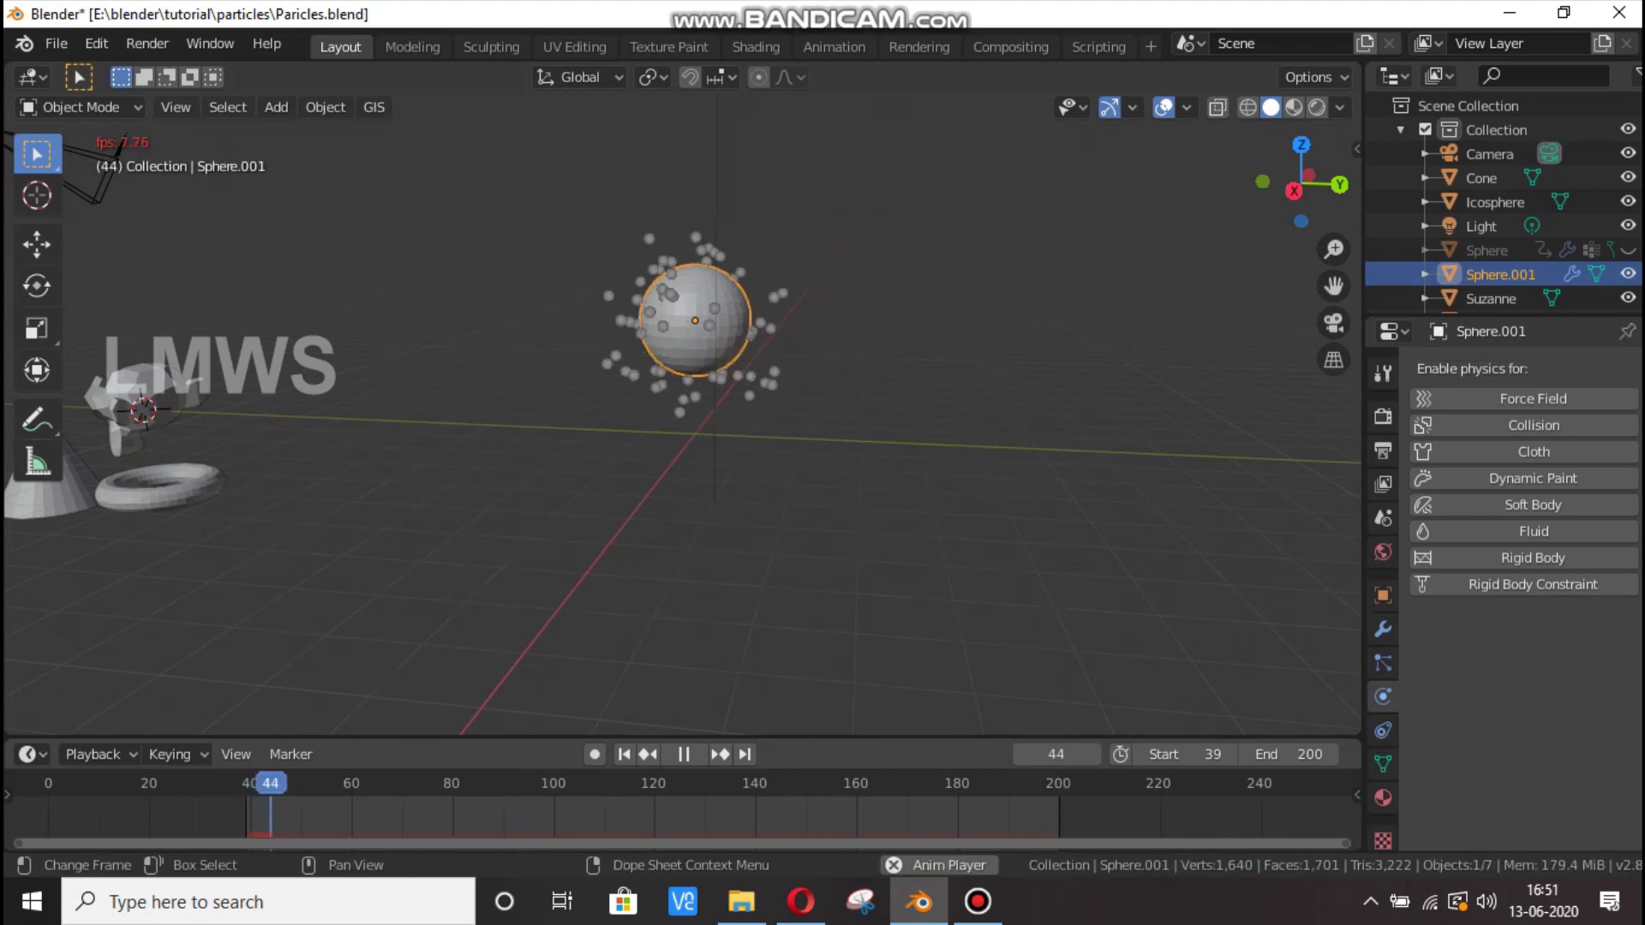
{"action": "key", "text": "space"}
{"action": "left_click_drag", "start_coordinate": [309, 592], "coordinate": [69, 402]}
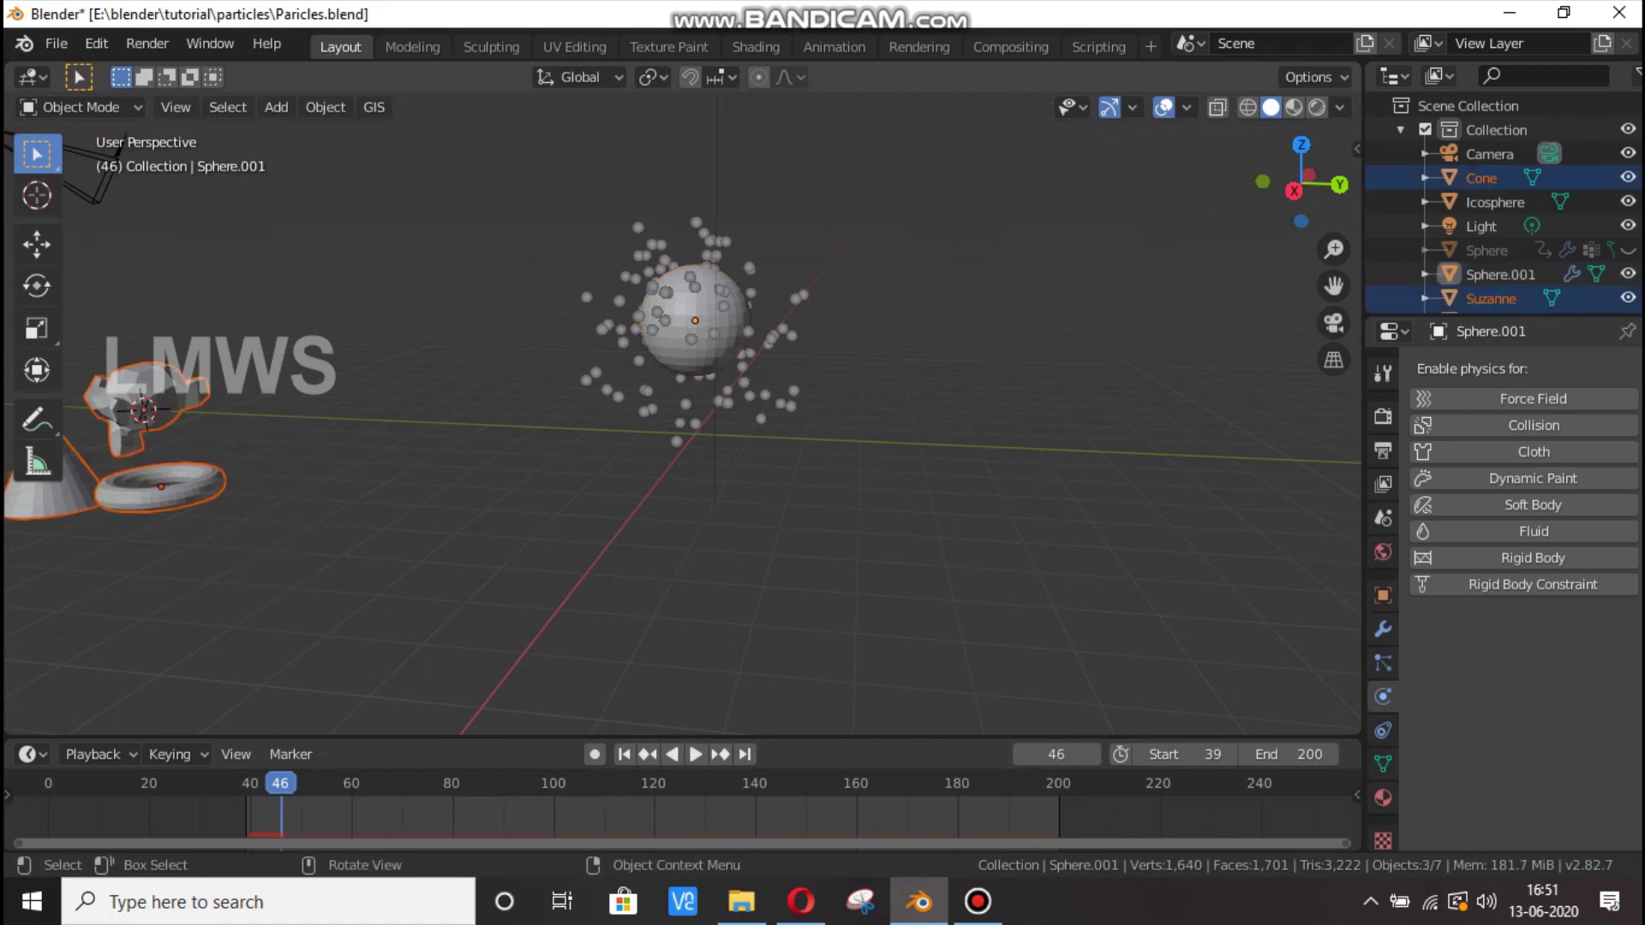
Start a new General file without saving the current changes, and delete the default cube.
{"action": "left_click", "coordinate": [56, 43]}
{"action": "mouse_move", "coordinate": [90, 66]}
{"action": "left_click", "coordinate": [320, 66]}
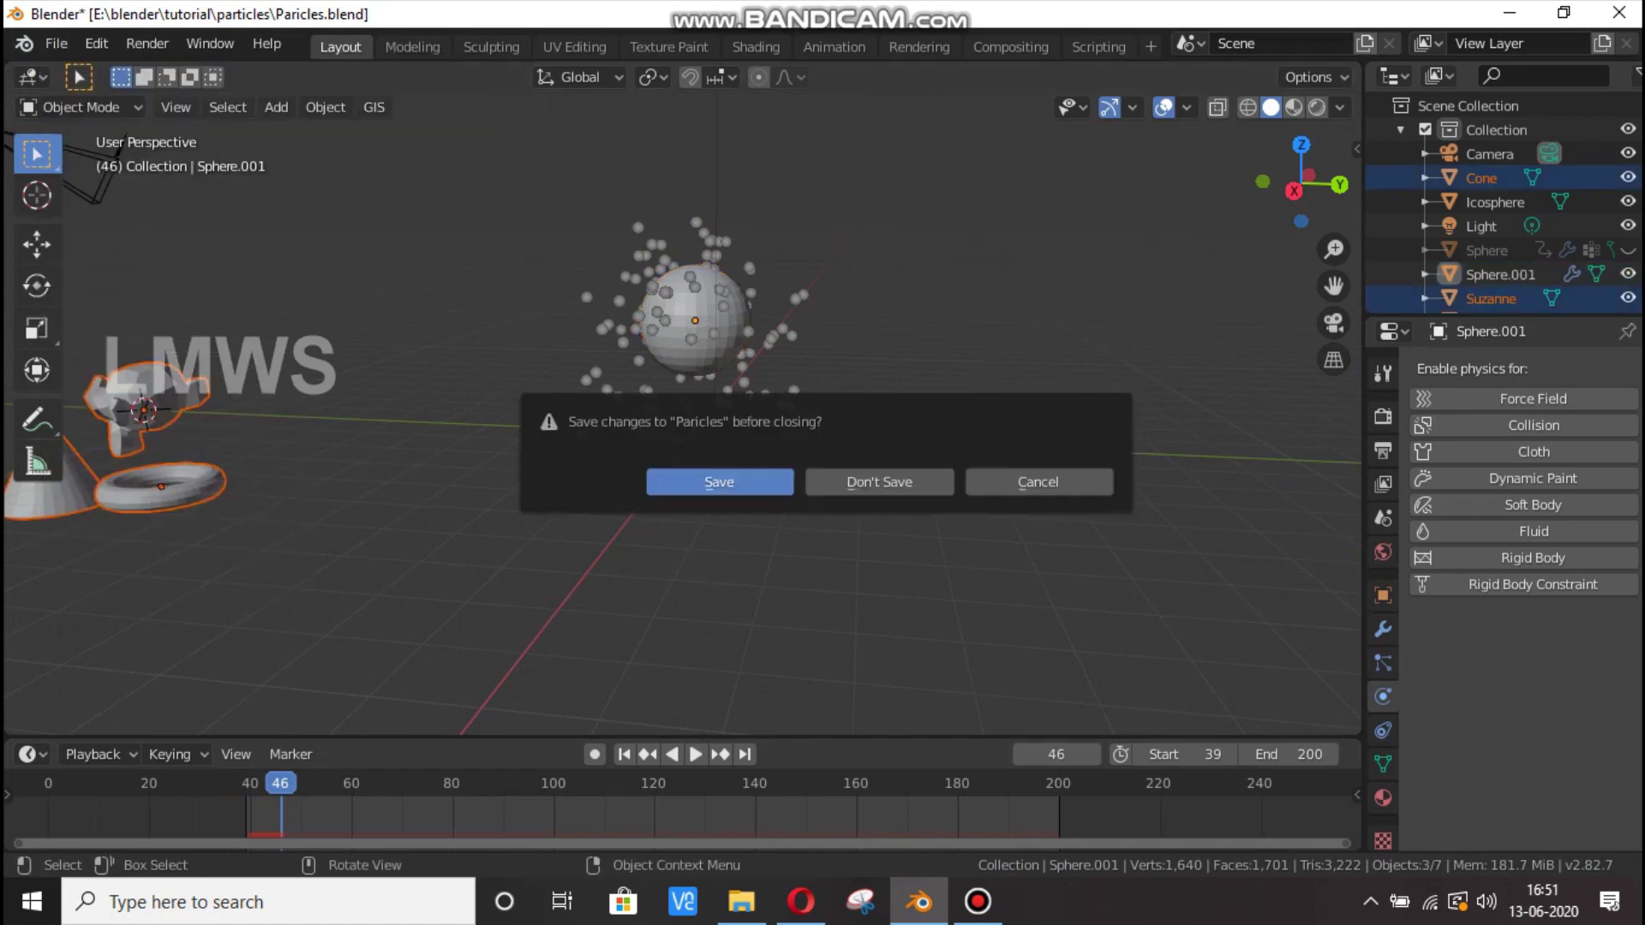
{"action": "left_click", "coordinate": [879, 482]}
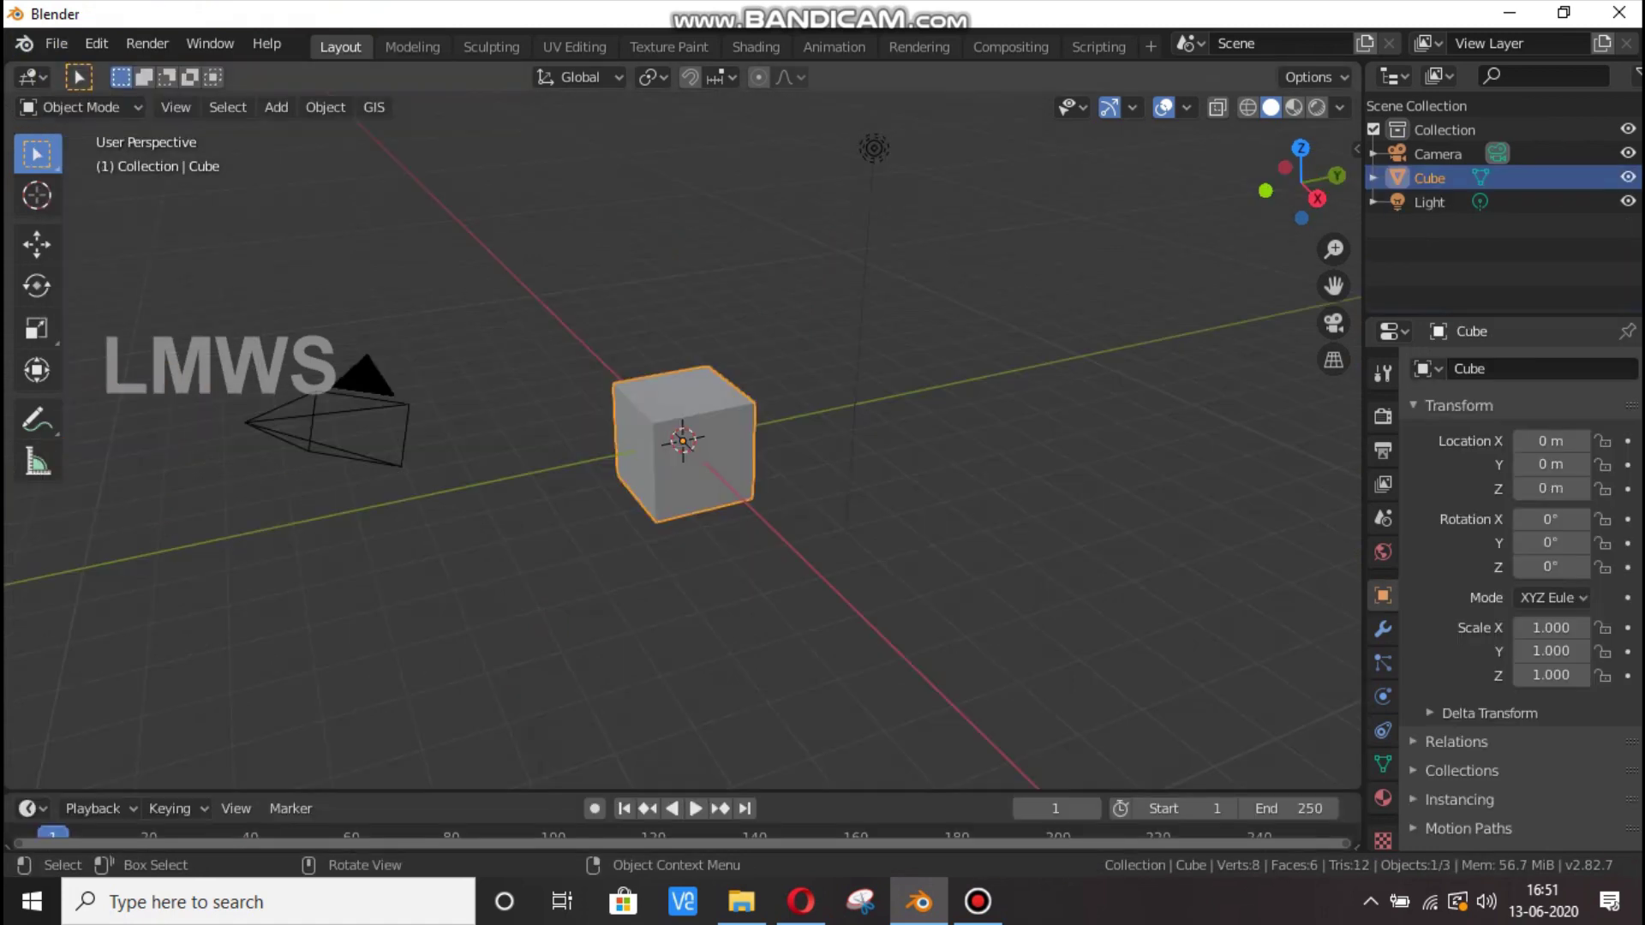
{"action": "key", "text": "x"}
{"action": "key", "text": "Return"}
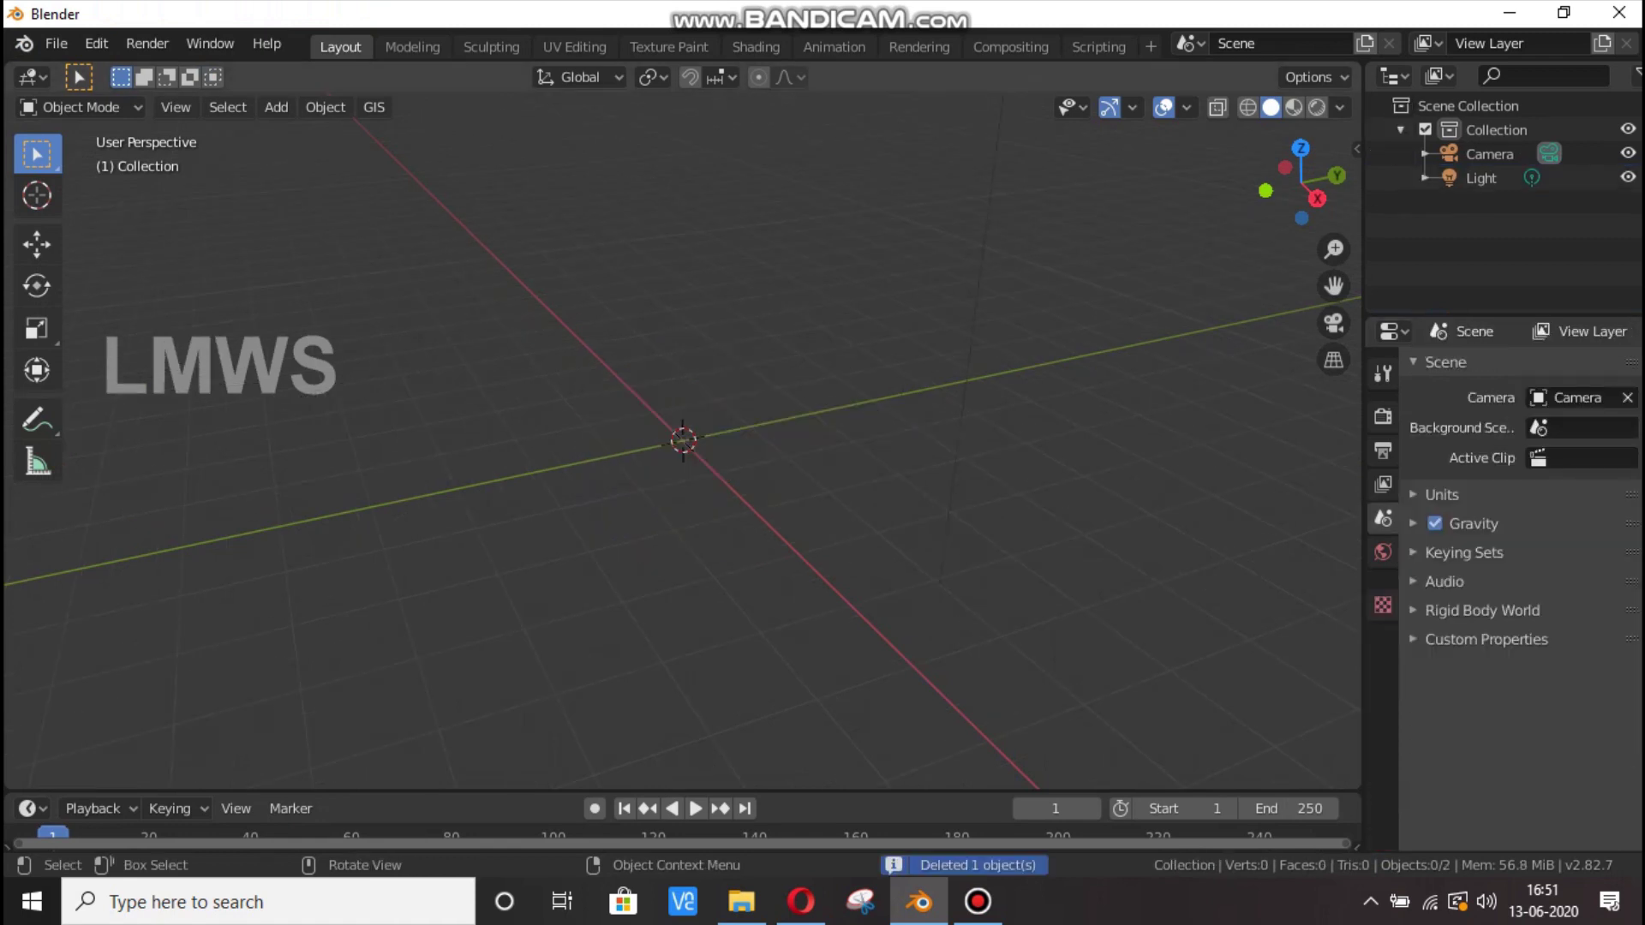
Add a UV sphere at the world origin and give it an emitter particle system.
{"action": "key", "text": "shift+a"}
{"action": "mouse_move", "coordinate": [686, 406]}
{"action": "left_click", "coordinate": [871, 477]}
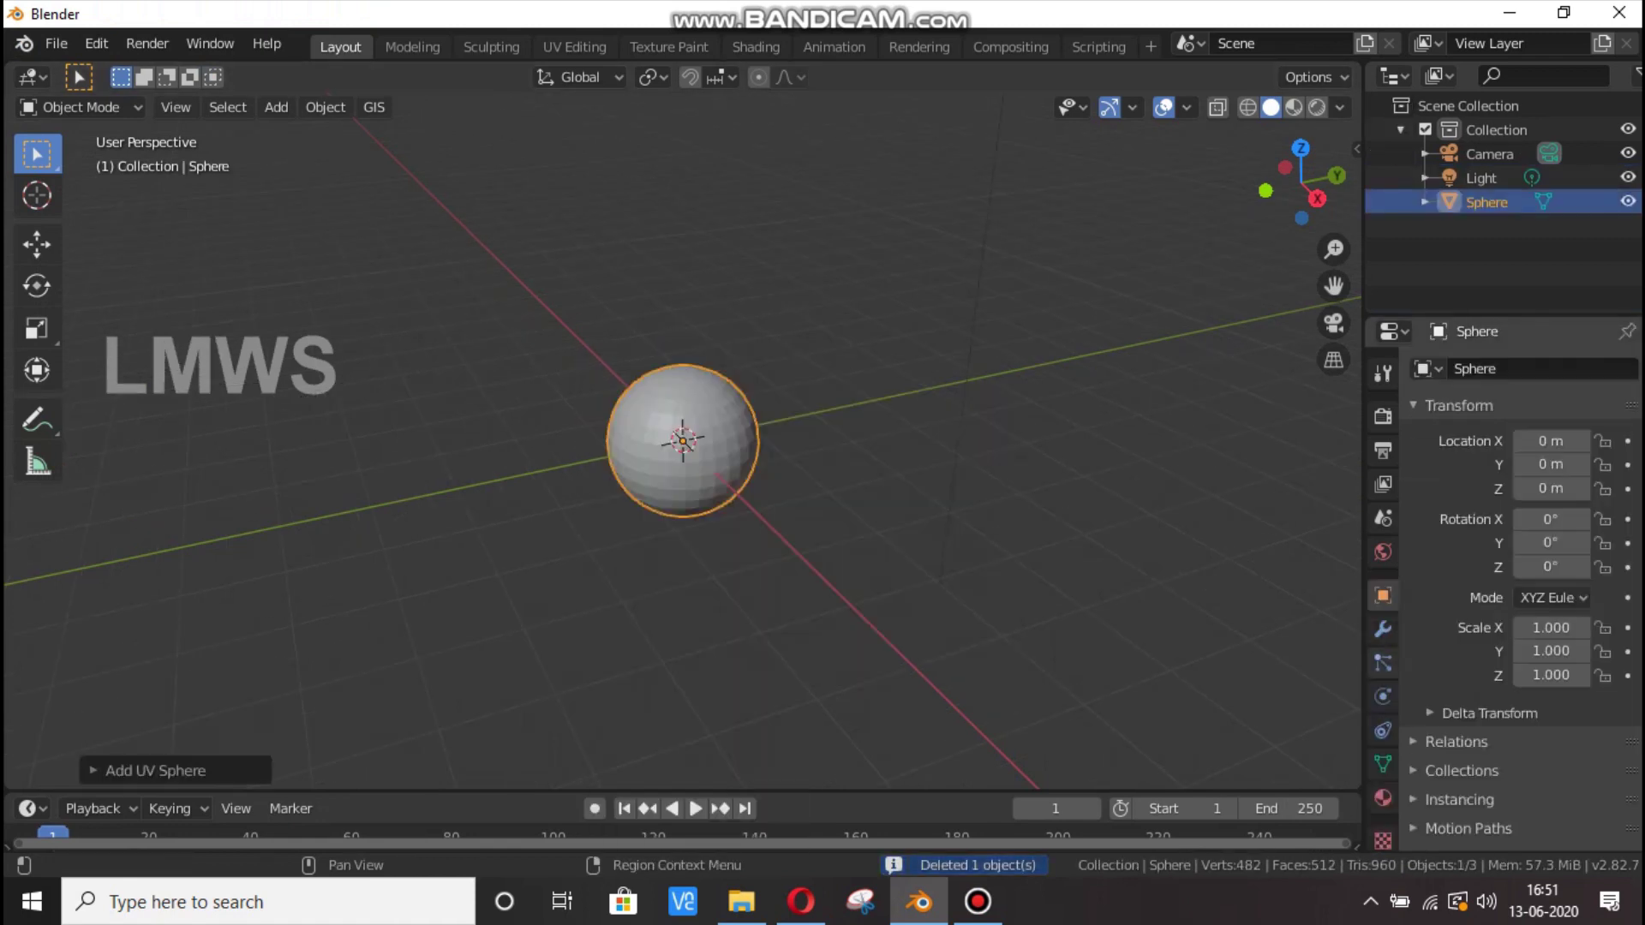
{"action": "left_click", "coordinate": [1383, 663]}
{"action": "left_click", "coordinate": [1628, 368]}
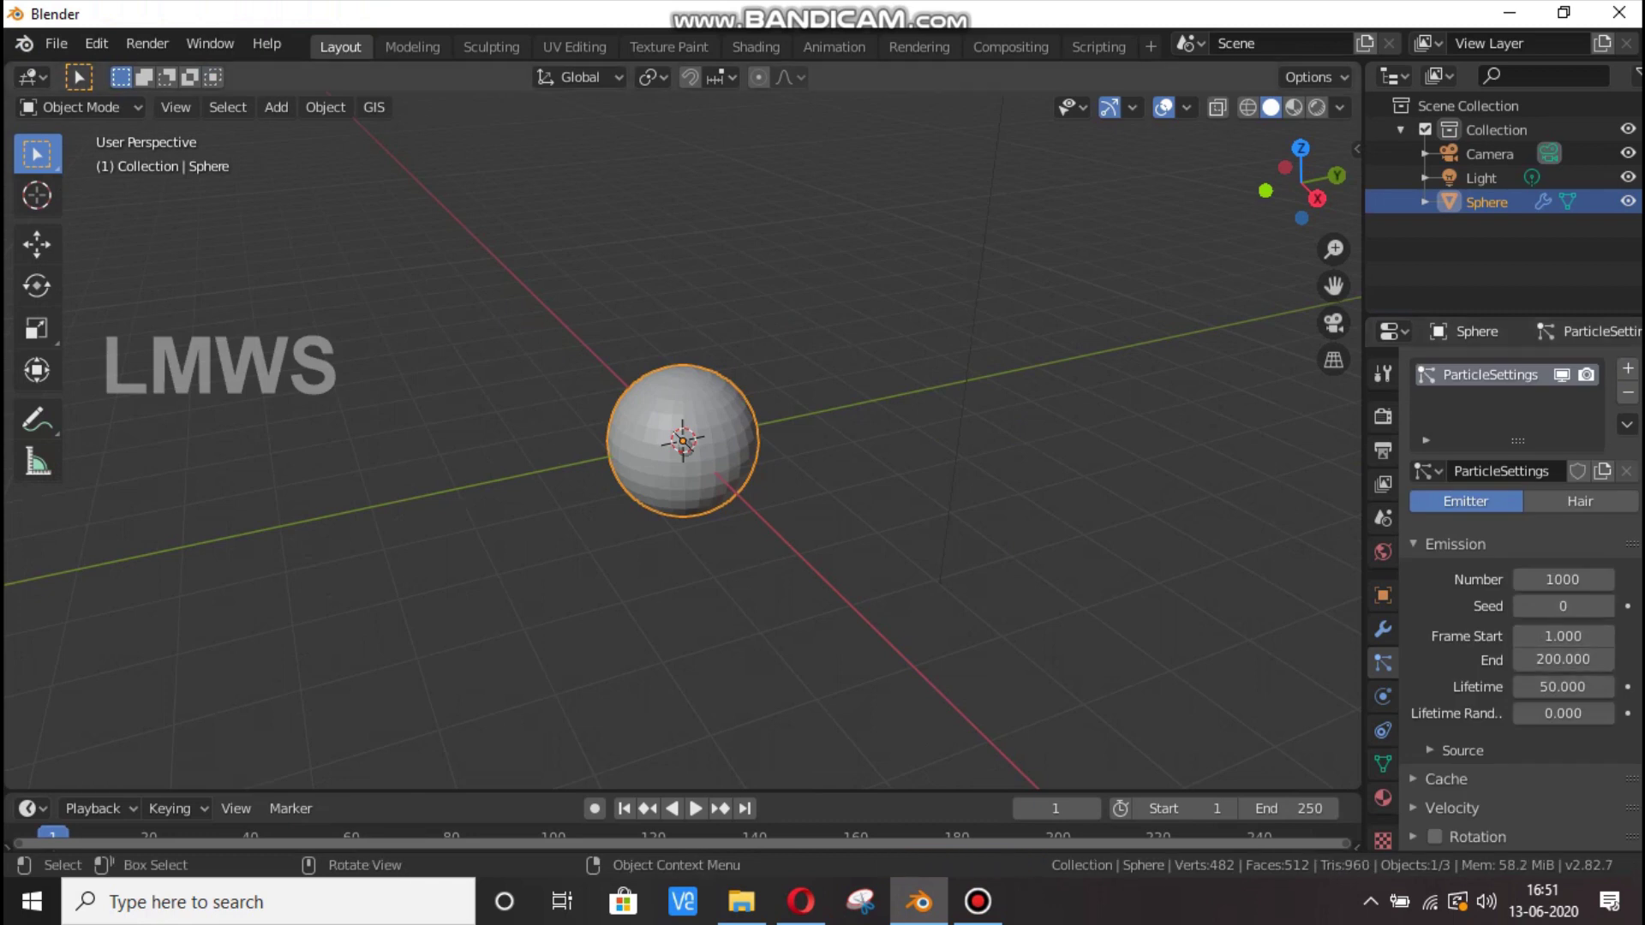
Enlarge the timeline and set the sphere's particle emission to Frame Start 10, End 150 and Lifetime 100.
{"action": "left_click_drag", "start_coordinate": [822, 790], "coordinate": [823, 639]}
{"action": "left_click", "coordinate": [1562, 637]}
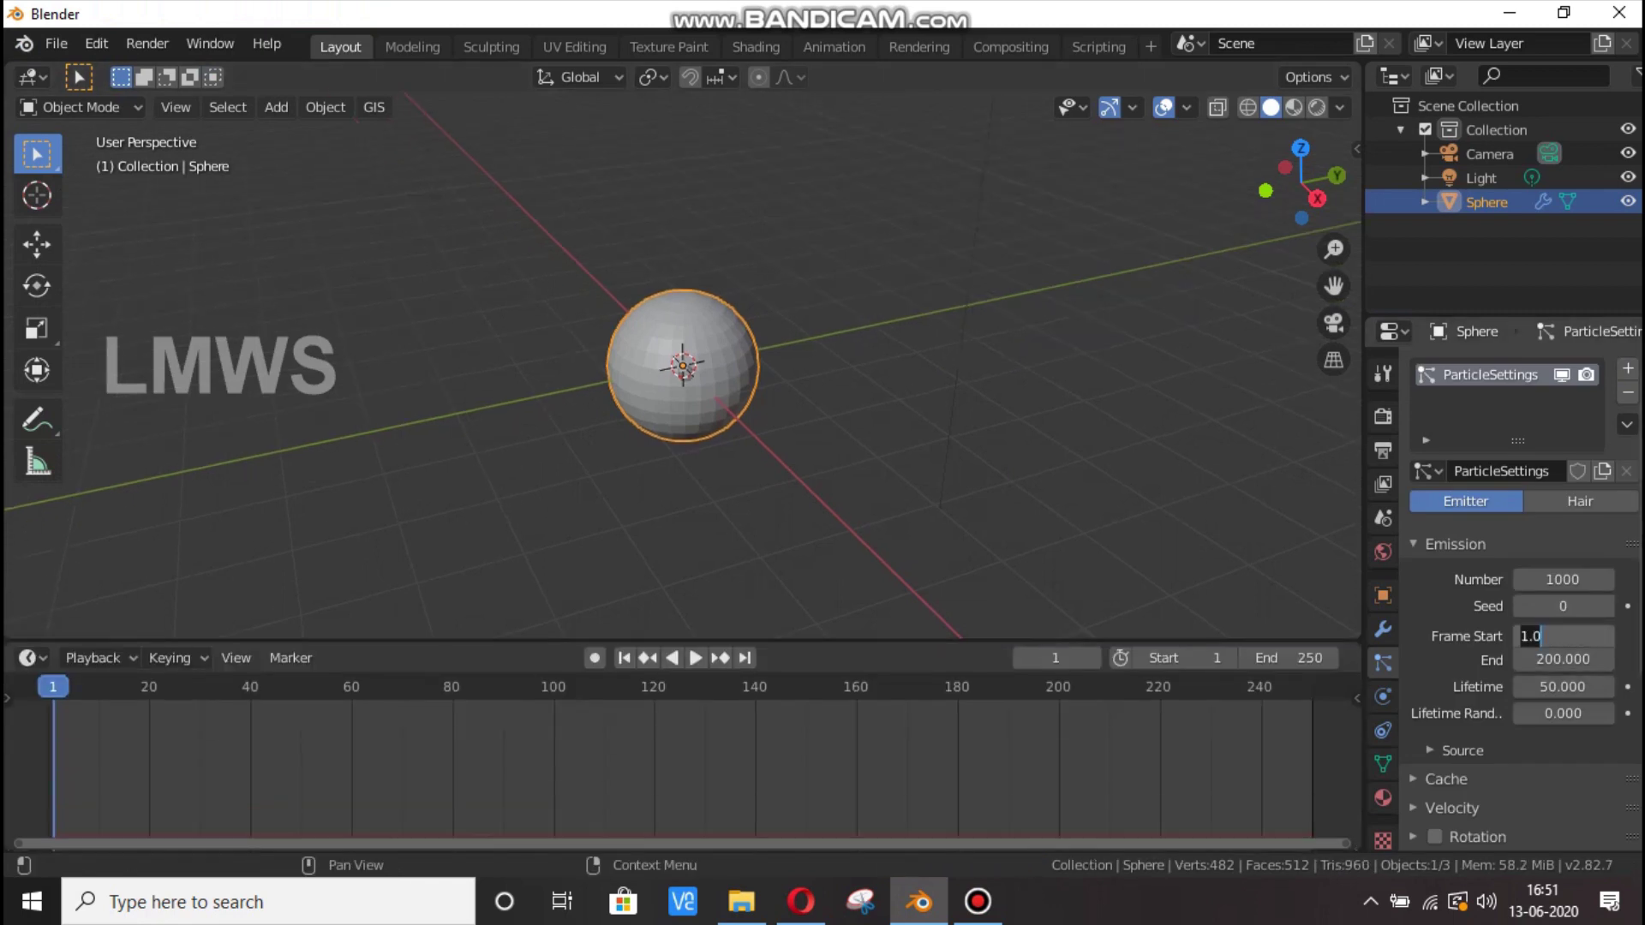
{"action": "type", "text": "10"}
{"action": "key", "text": "Tab"}
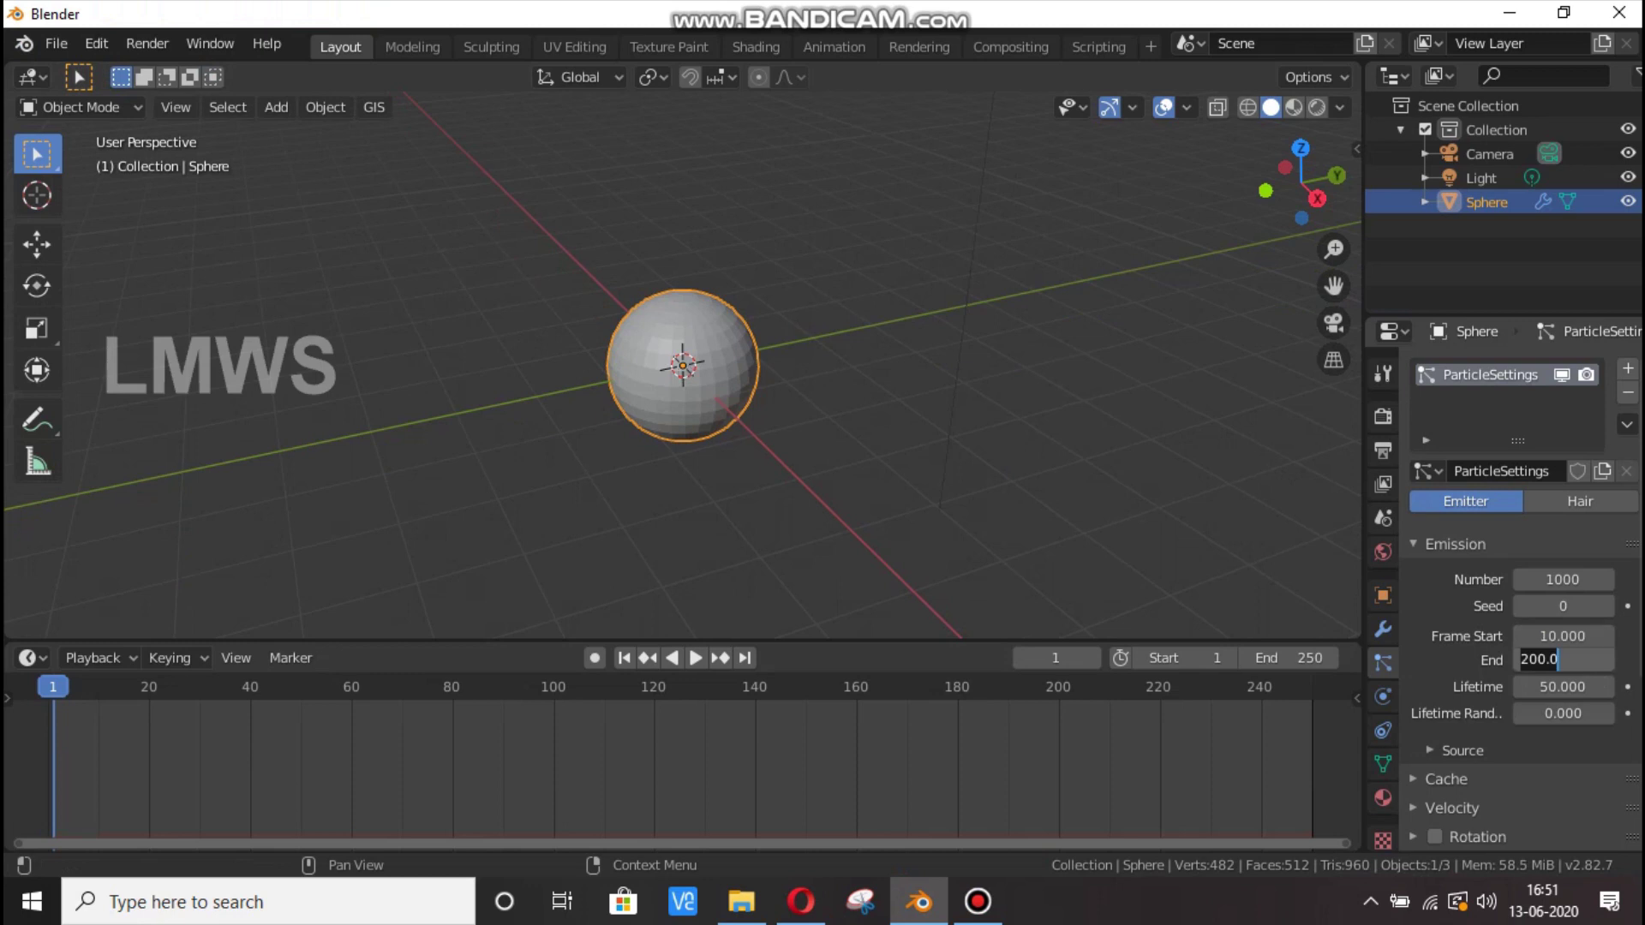
{"action": "type", "text": "150"}
{"action": "key", "text": "Tab"}
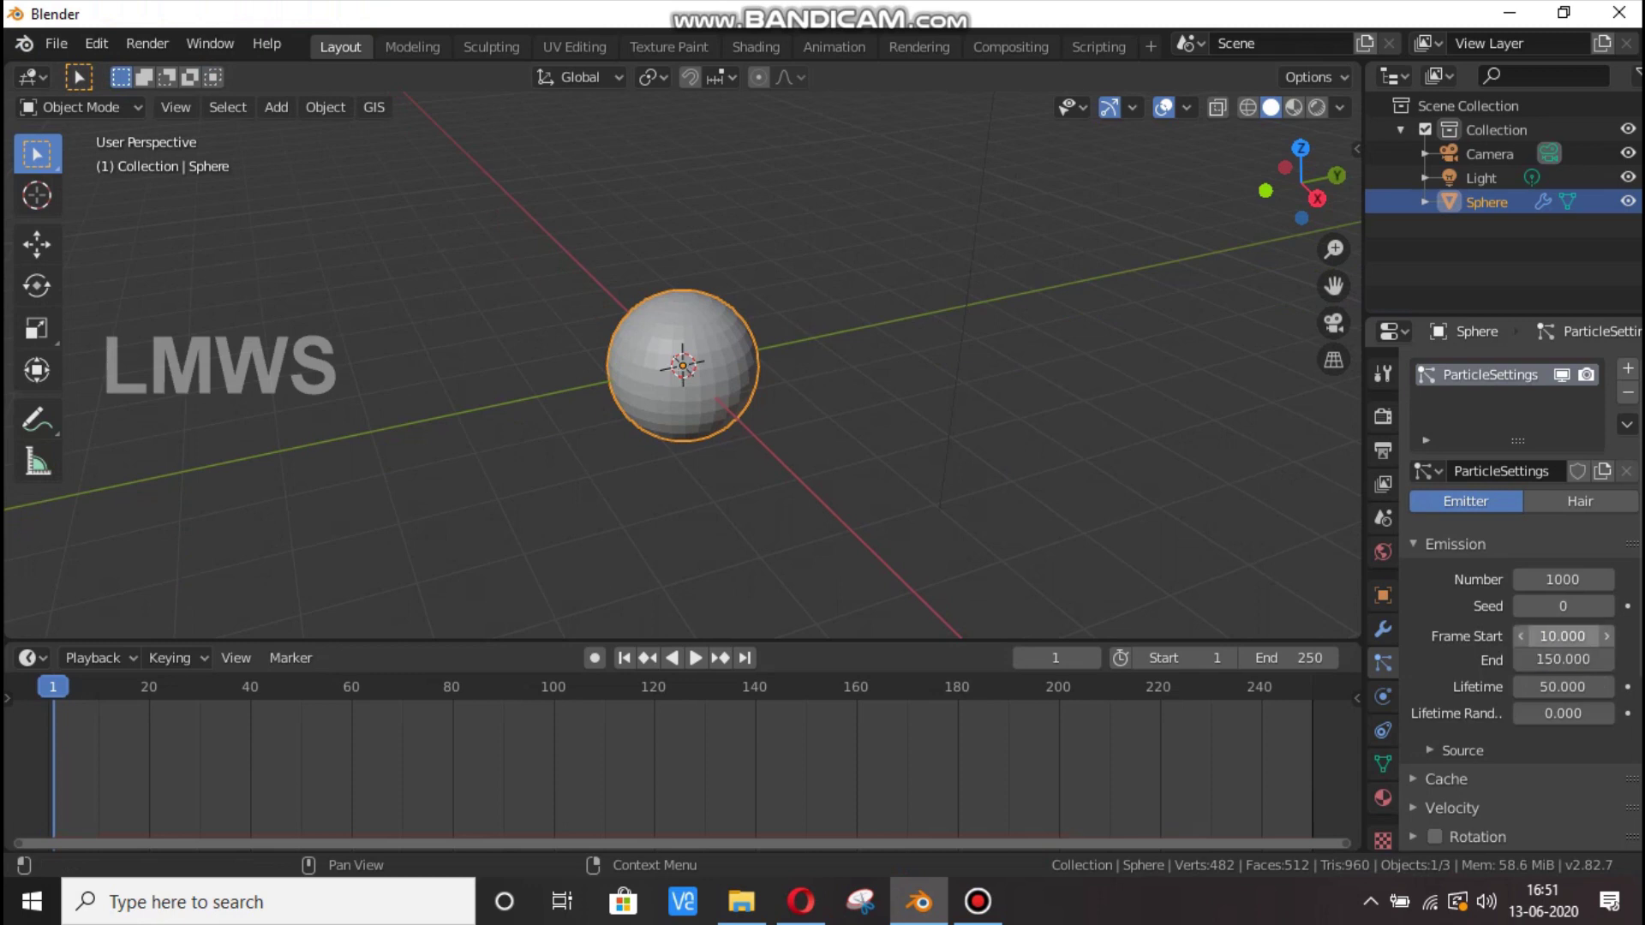
{"action": "scroll", "coordinate": [1520, 600], "scroll_direction": "down", "scroll_amount": 4}
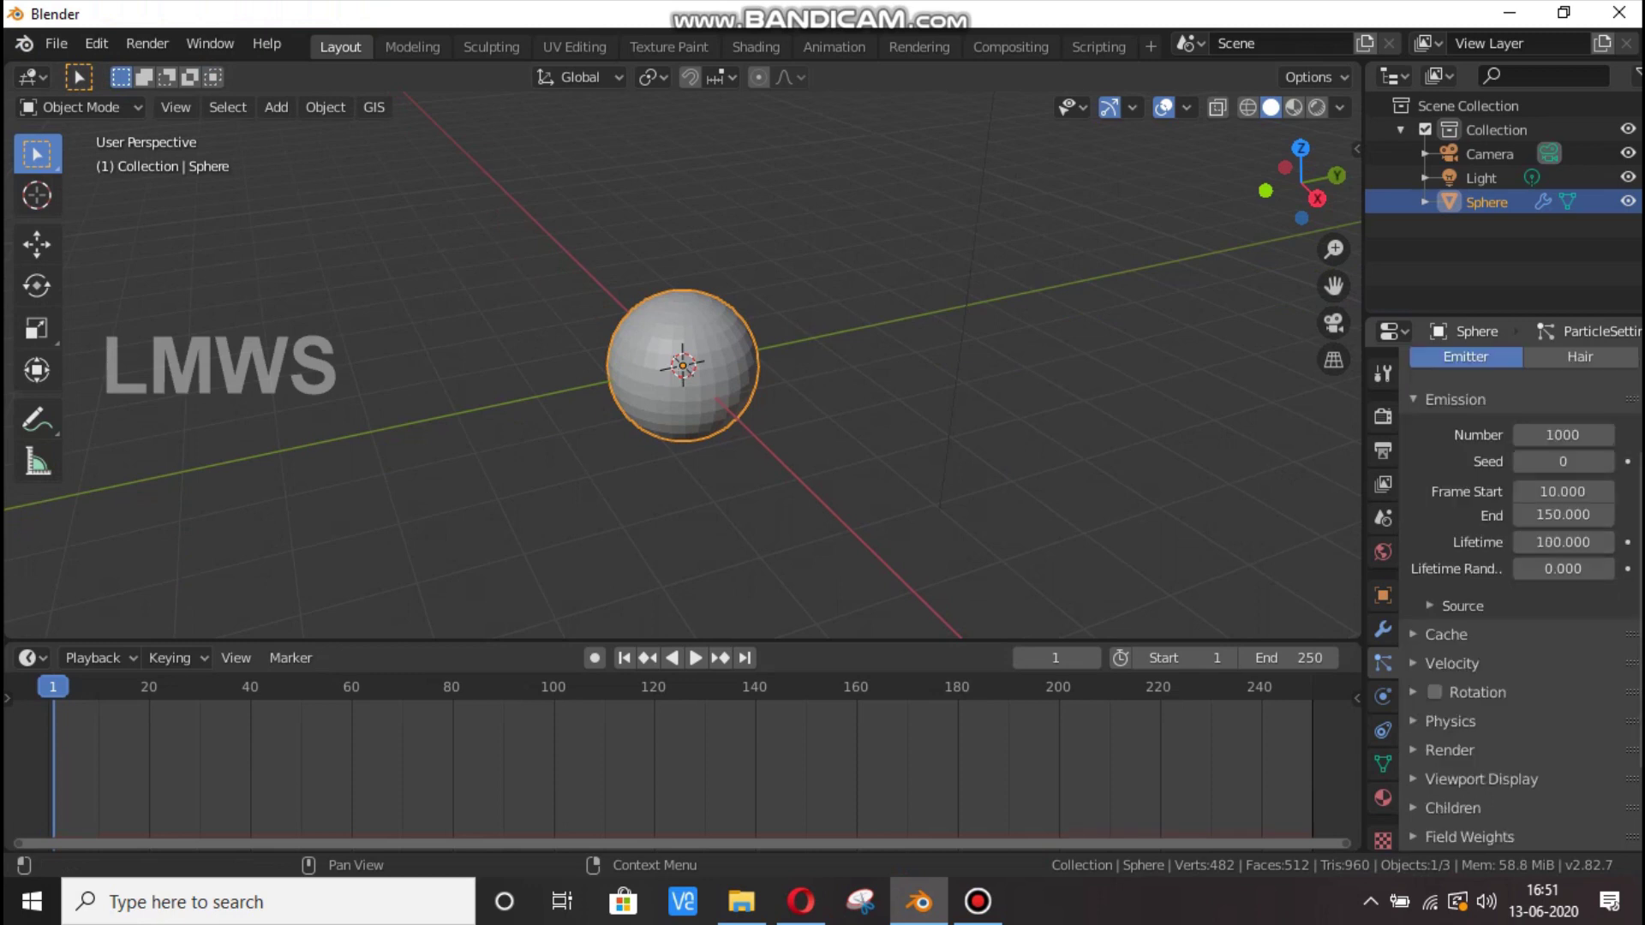
Enable Rotation for the sphere's particles and play back the emission.
{"action": "scroll", "coordinate": [1521, 600], "scroll_direction": "down", "scroll_amount": 3}
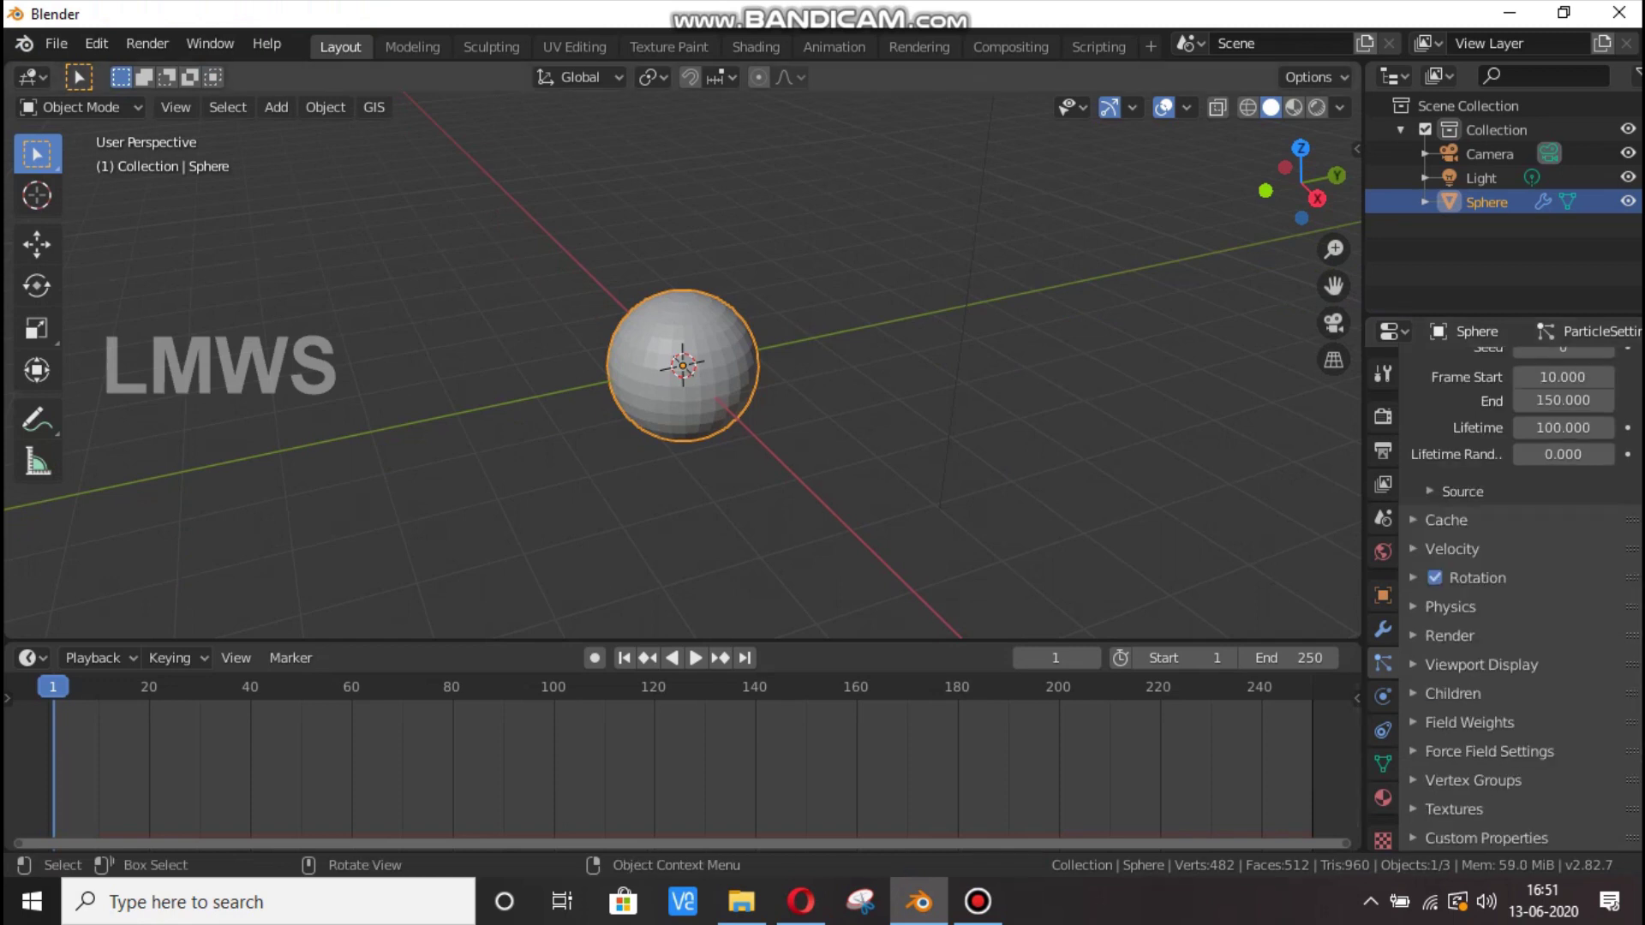
{"action": "key", "text": "space"}
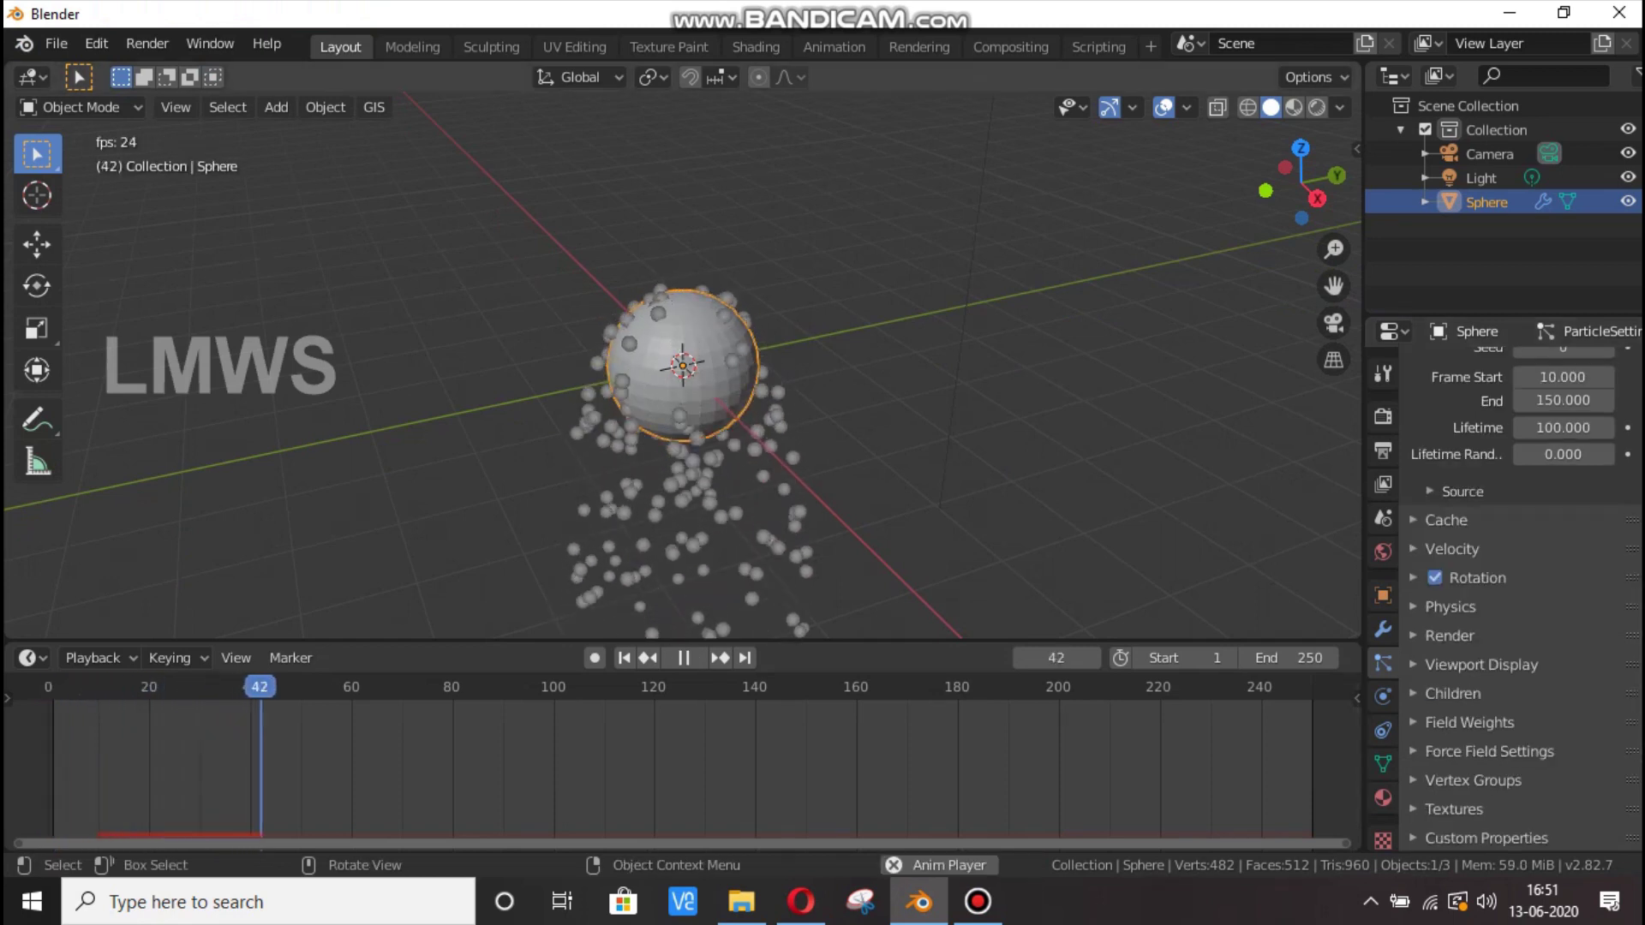
{"action": "key", "text": "space"}
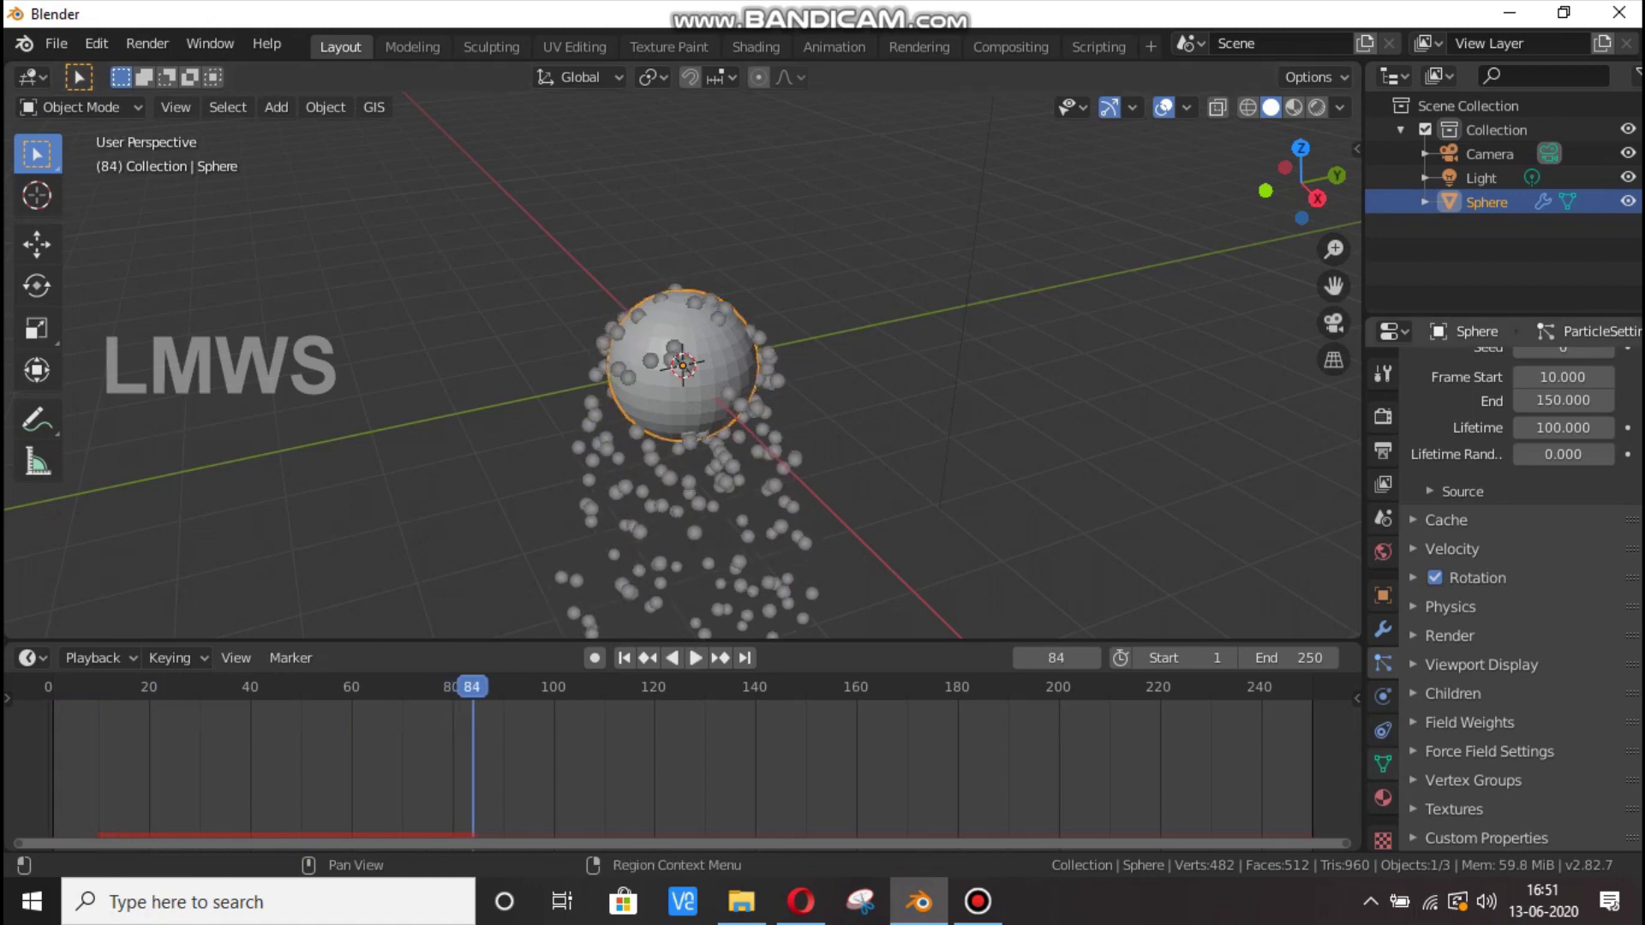
{"action": "left_click", "coordinate": [978, 901]}
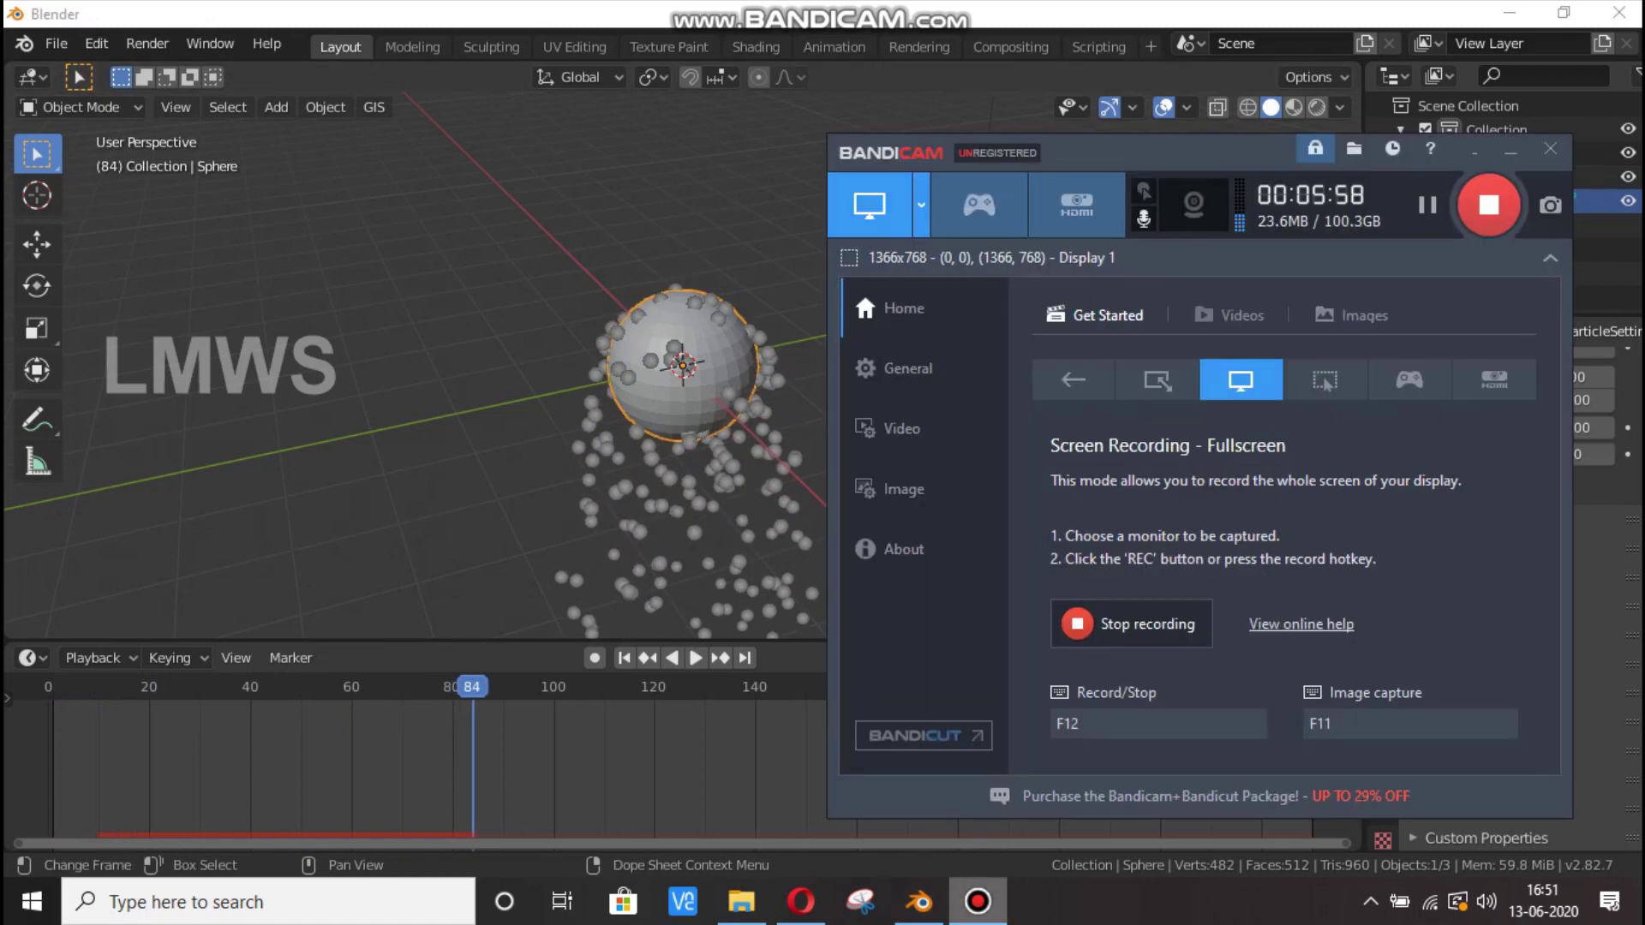
{"action": "left_click", "coordinate": [735, 388]}
{"action": "key", "text": "shift+s"}
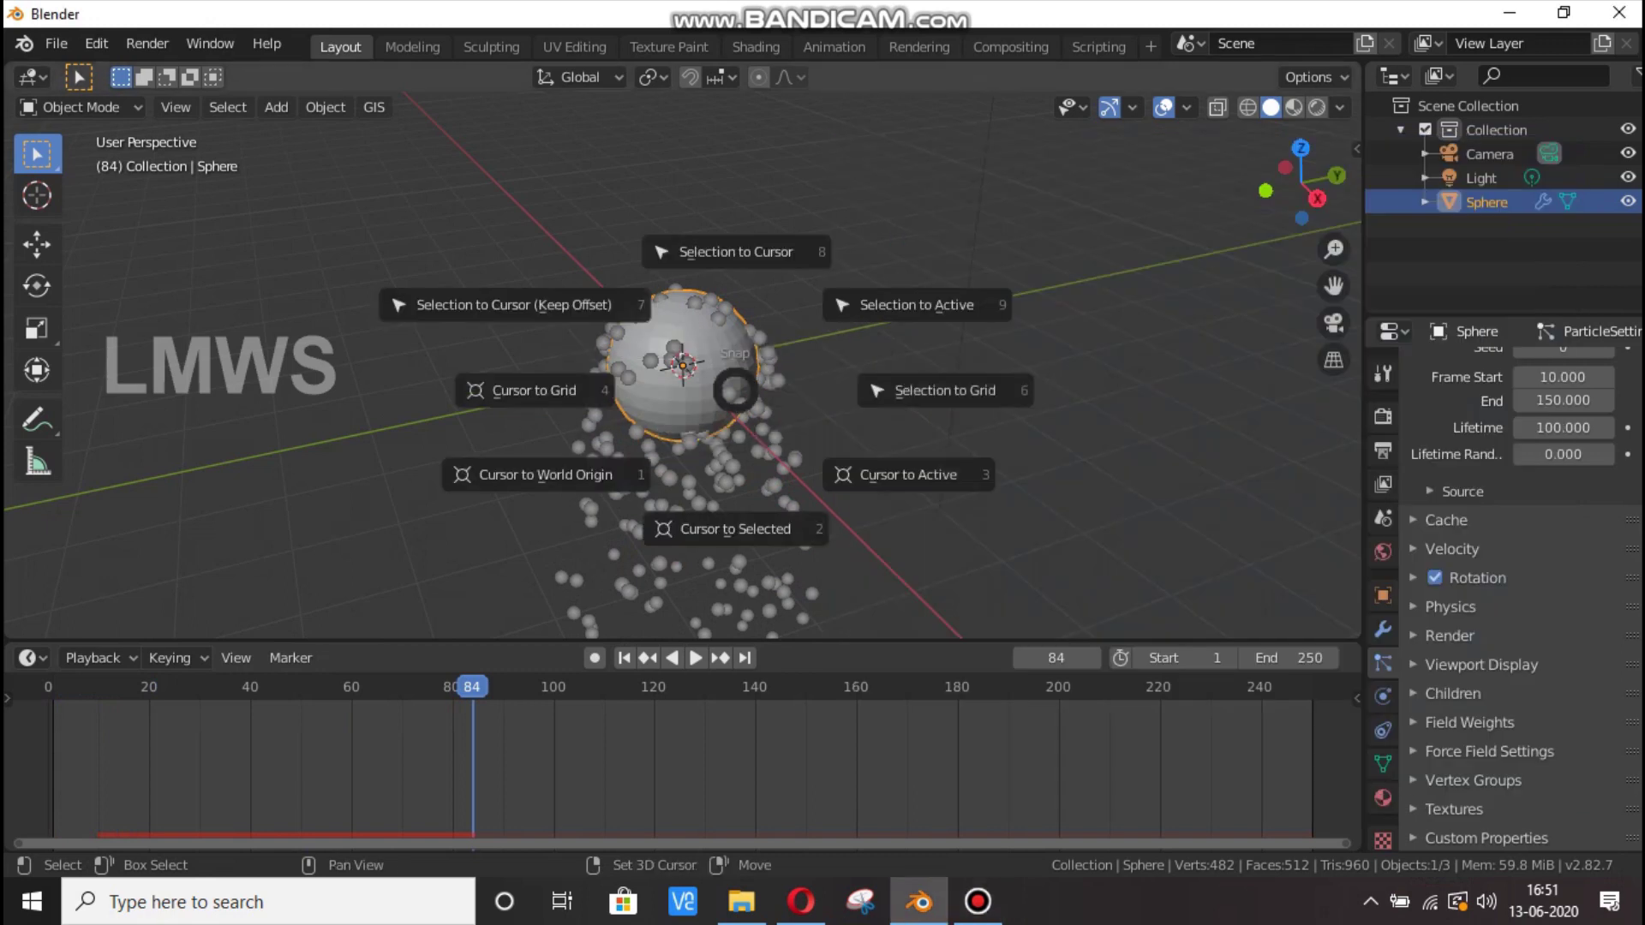
{"action": "key", "text": "Escape"}
Add a Turbulence force field at the sphere's centre and open its physics settings.
{"action": "key", "text": "shift+a"}
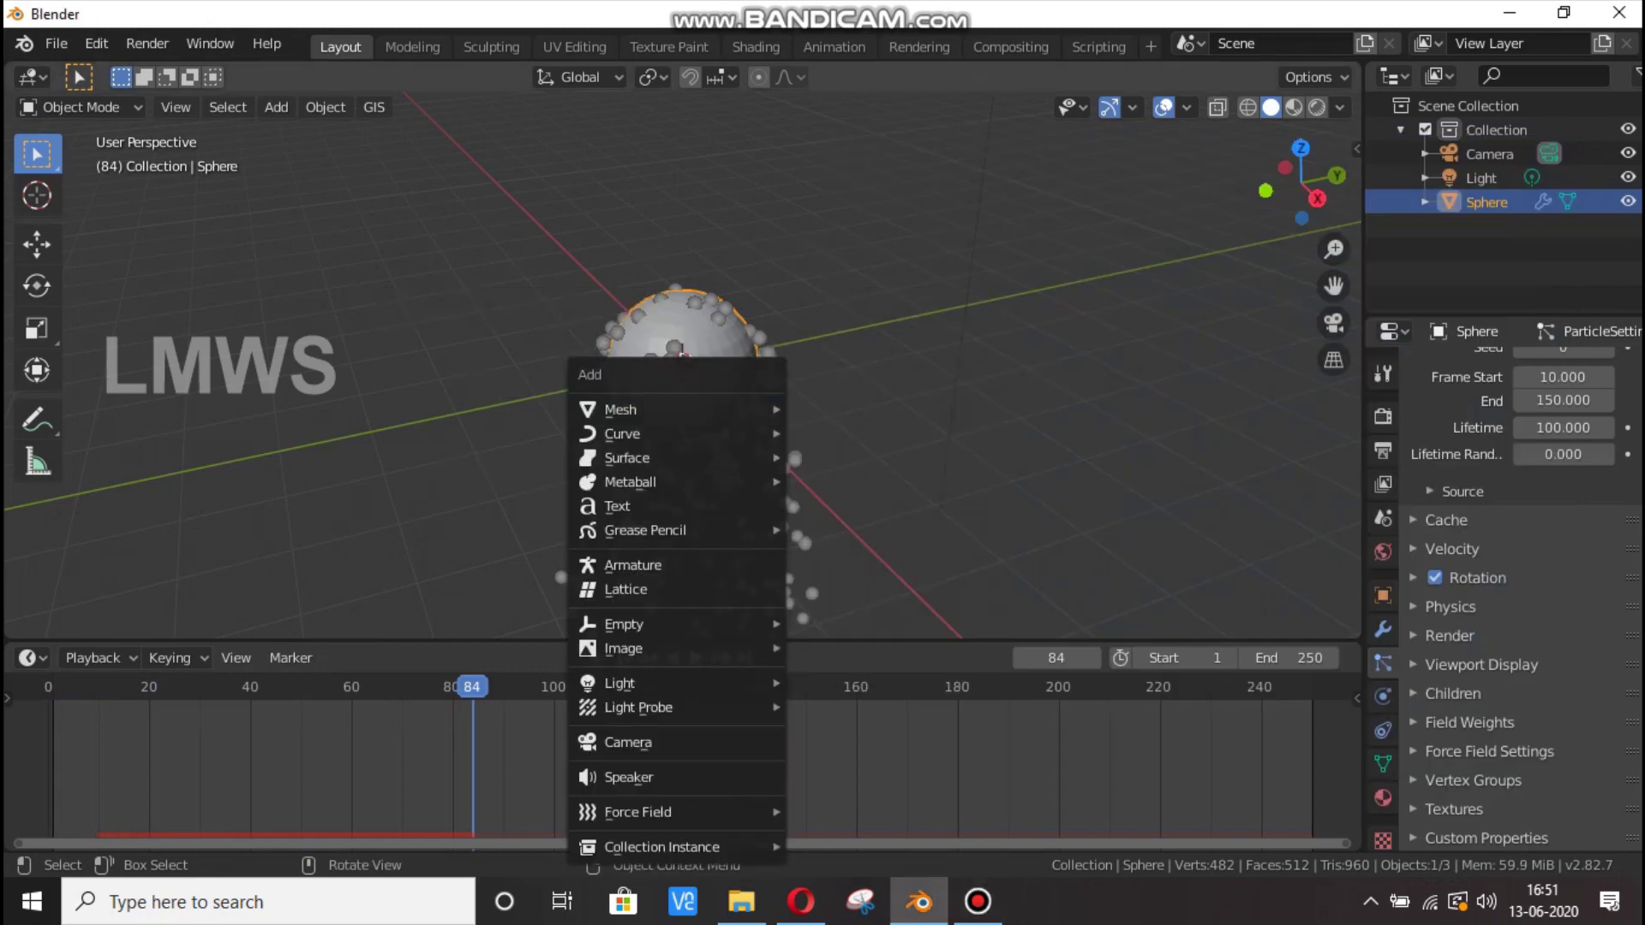
{"action": "mouse_move", "coordinate": [638, 812]}
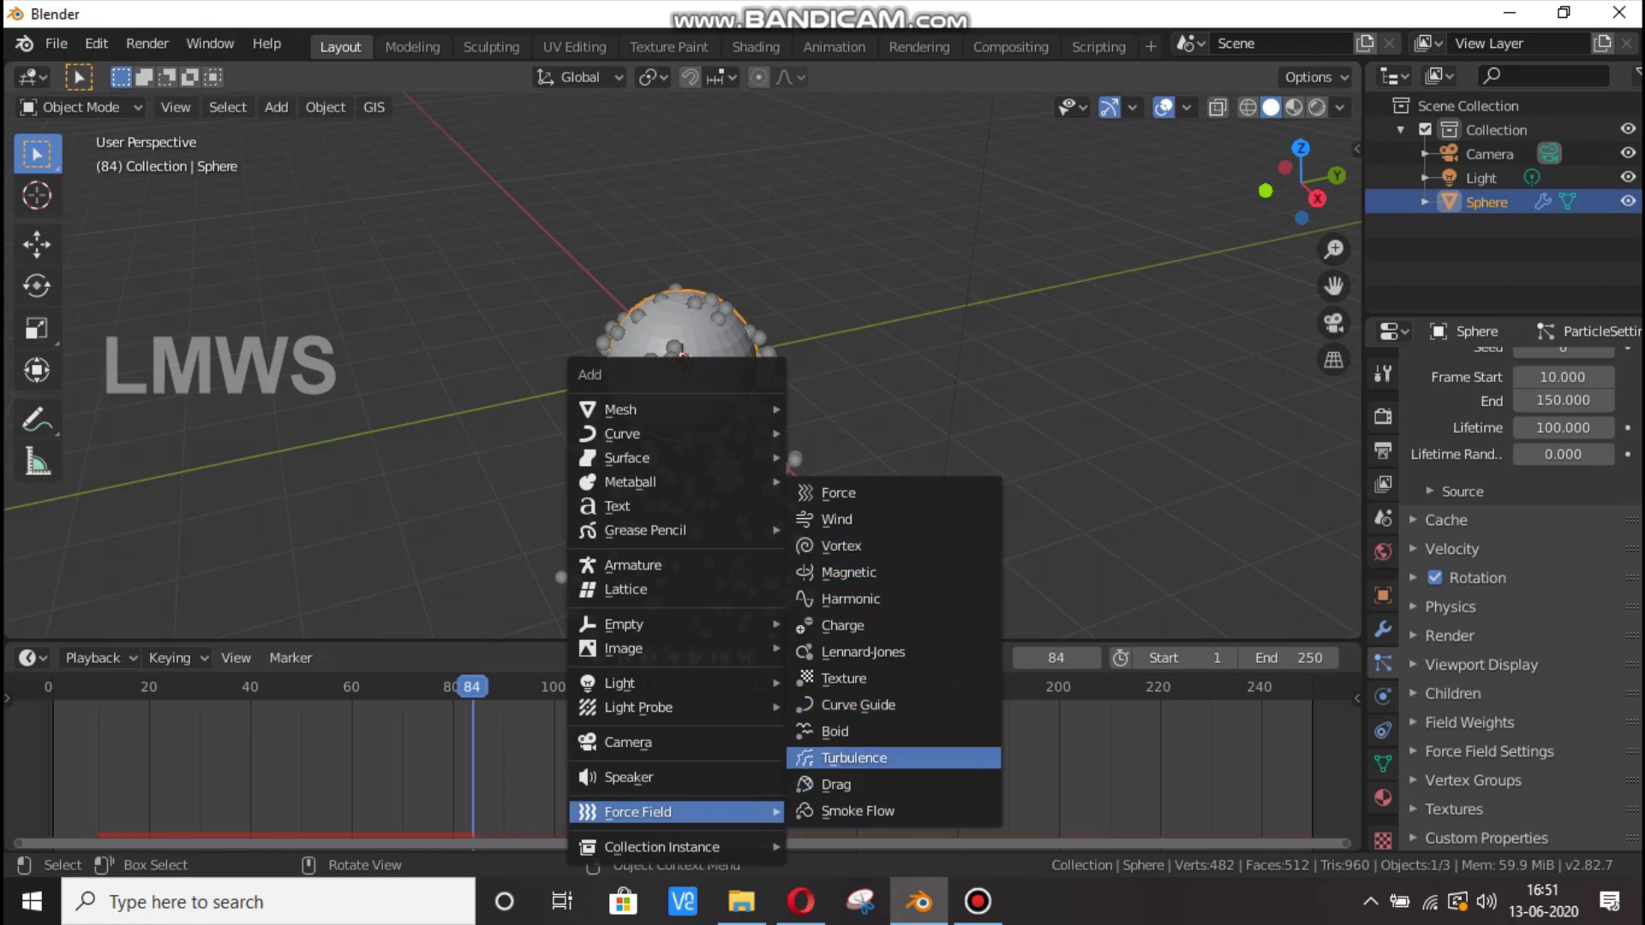
{"action": "left_click", "coordinate": [849, 757]}
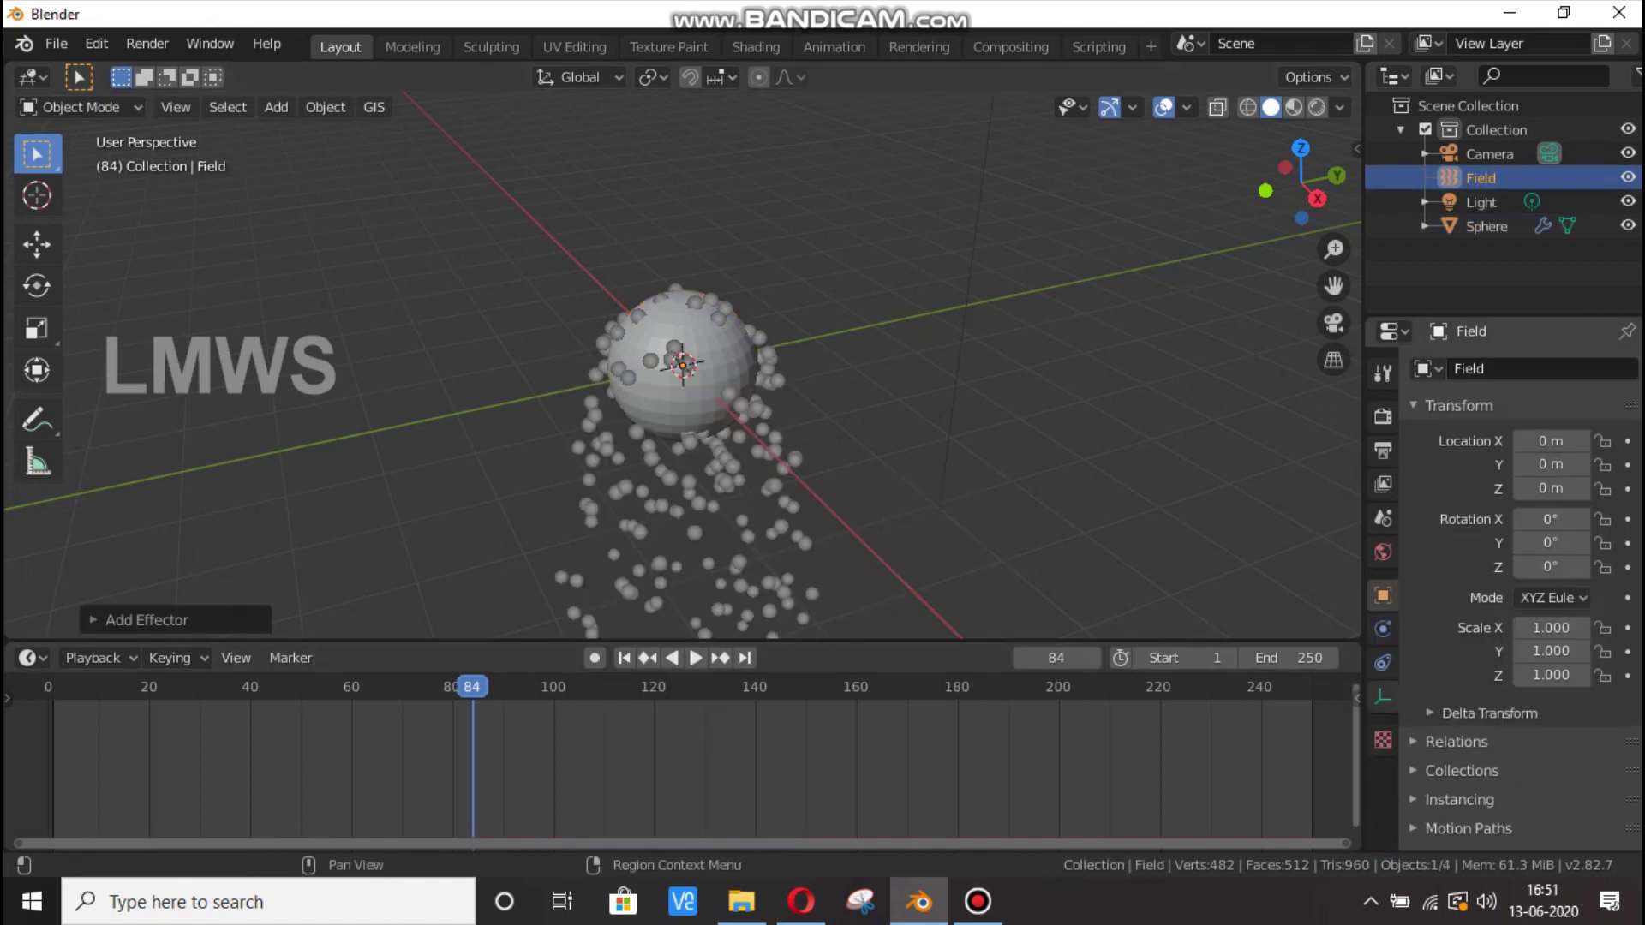
{"action": "left_click", "coordinate": [1383, 697]}
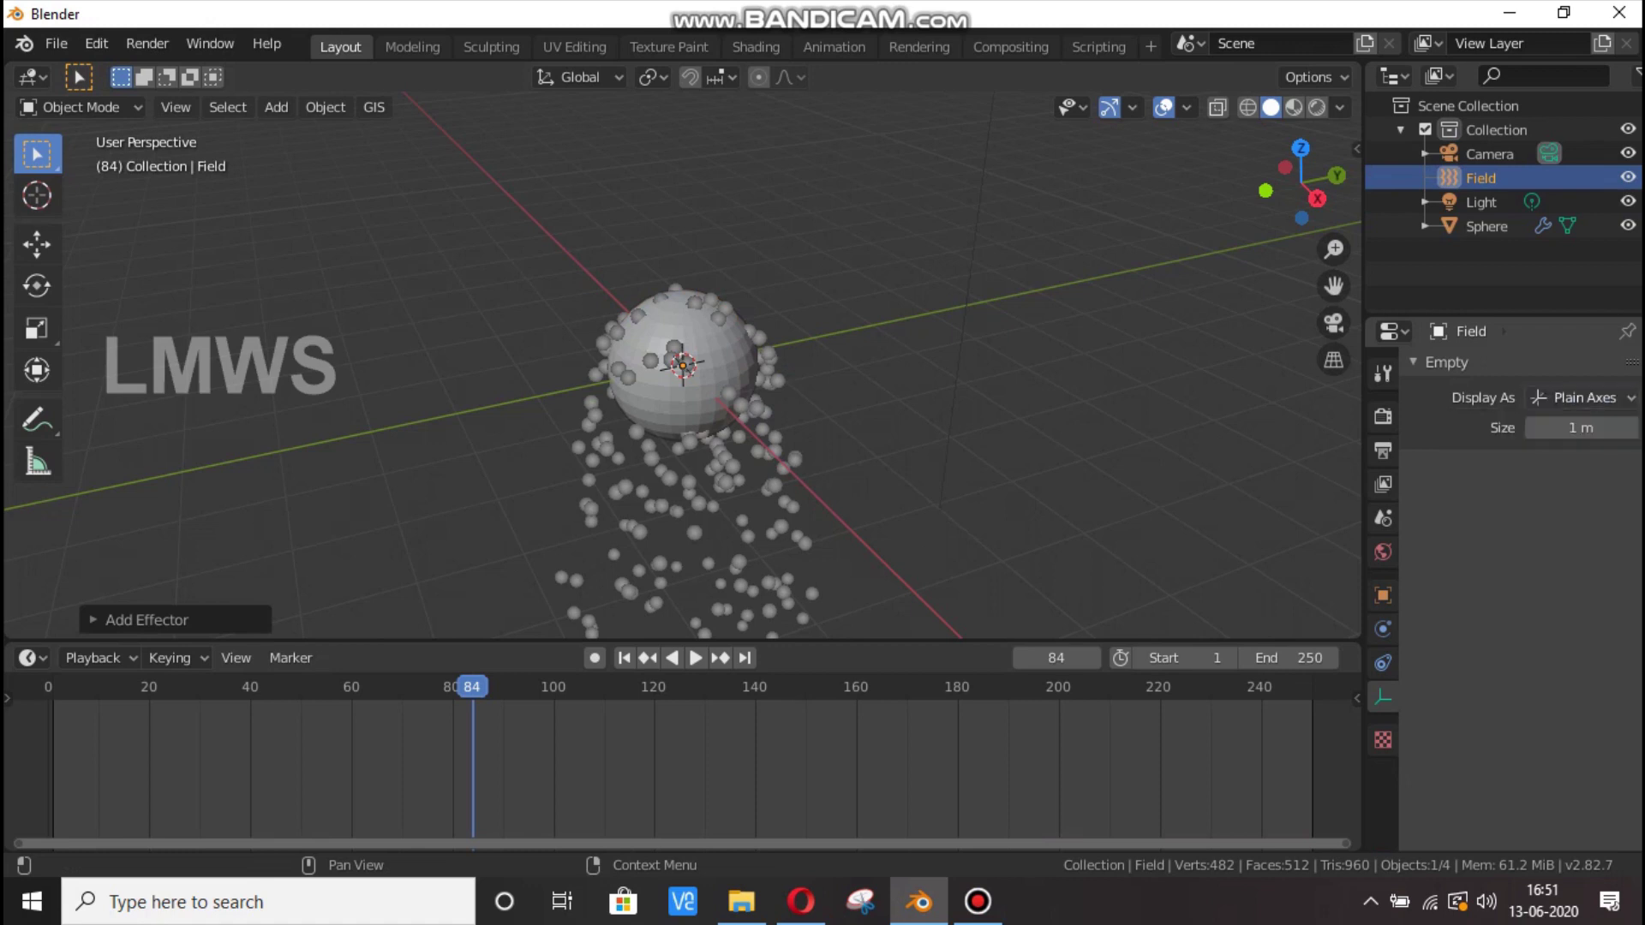
{"action": "left_click", "coordinate": [1383, 629]}
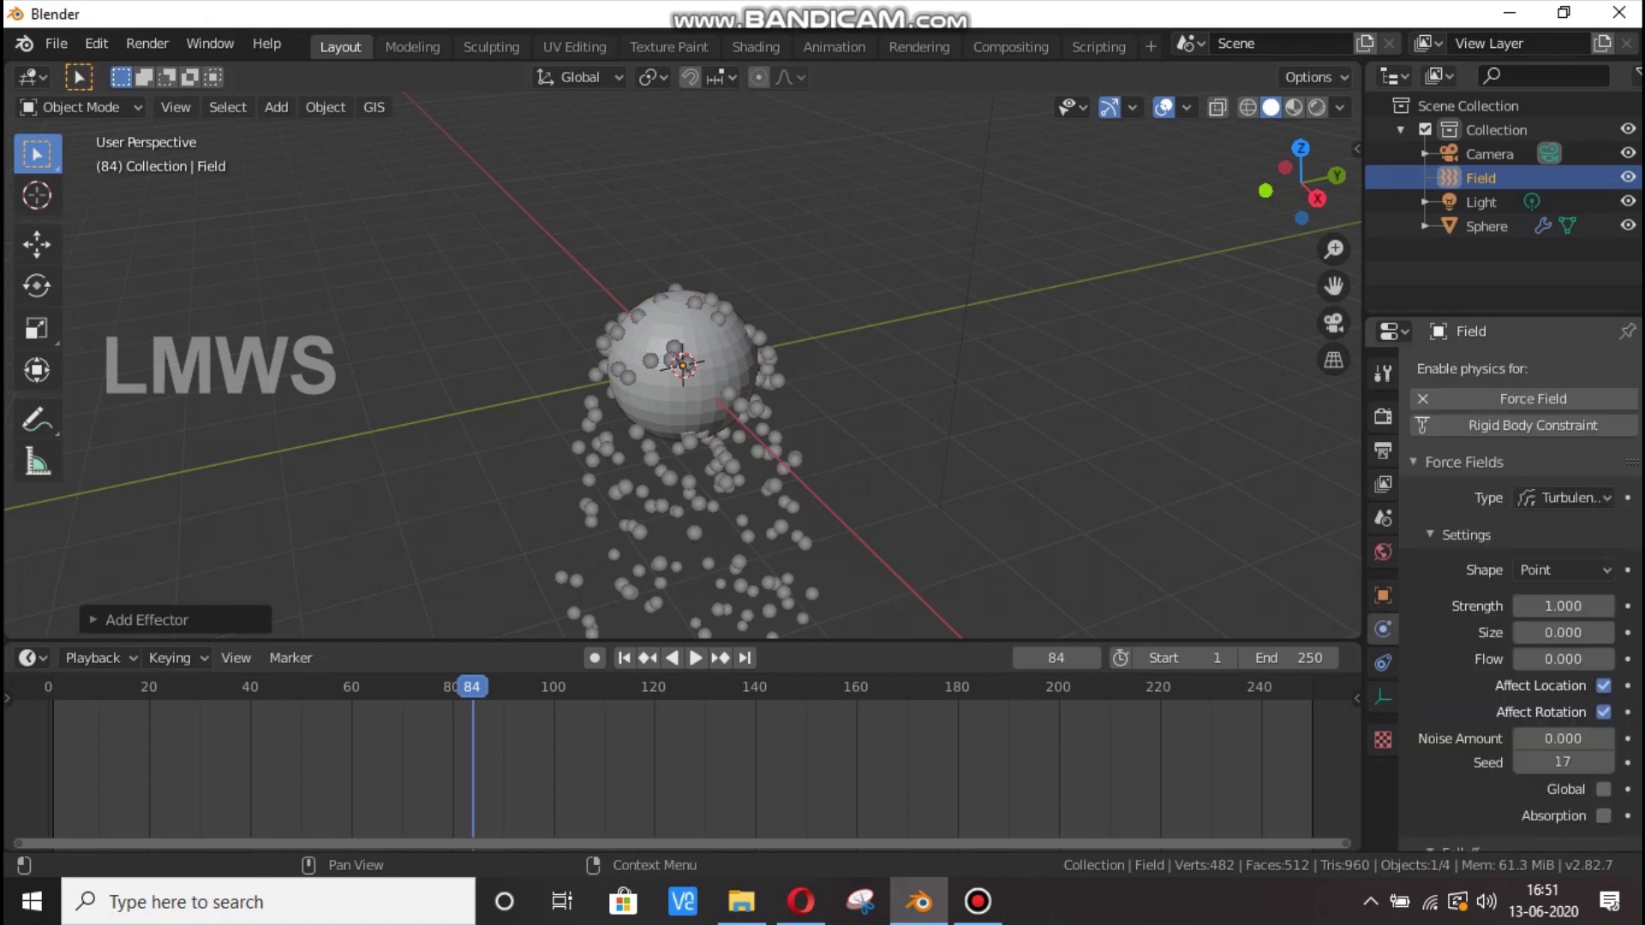
Play back the particle emission and set the turbulence field's Strength to 5.
{"action": "key", "text": "space"}
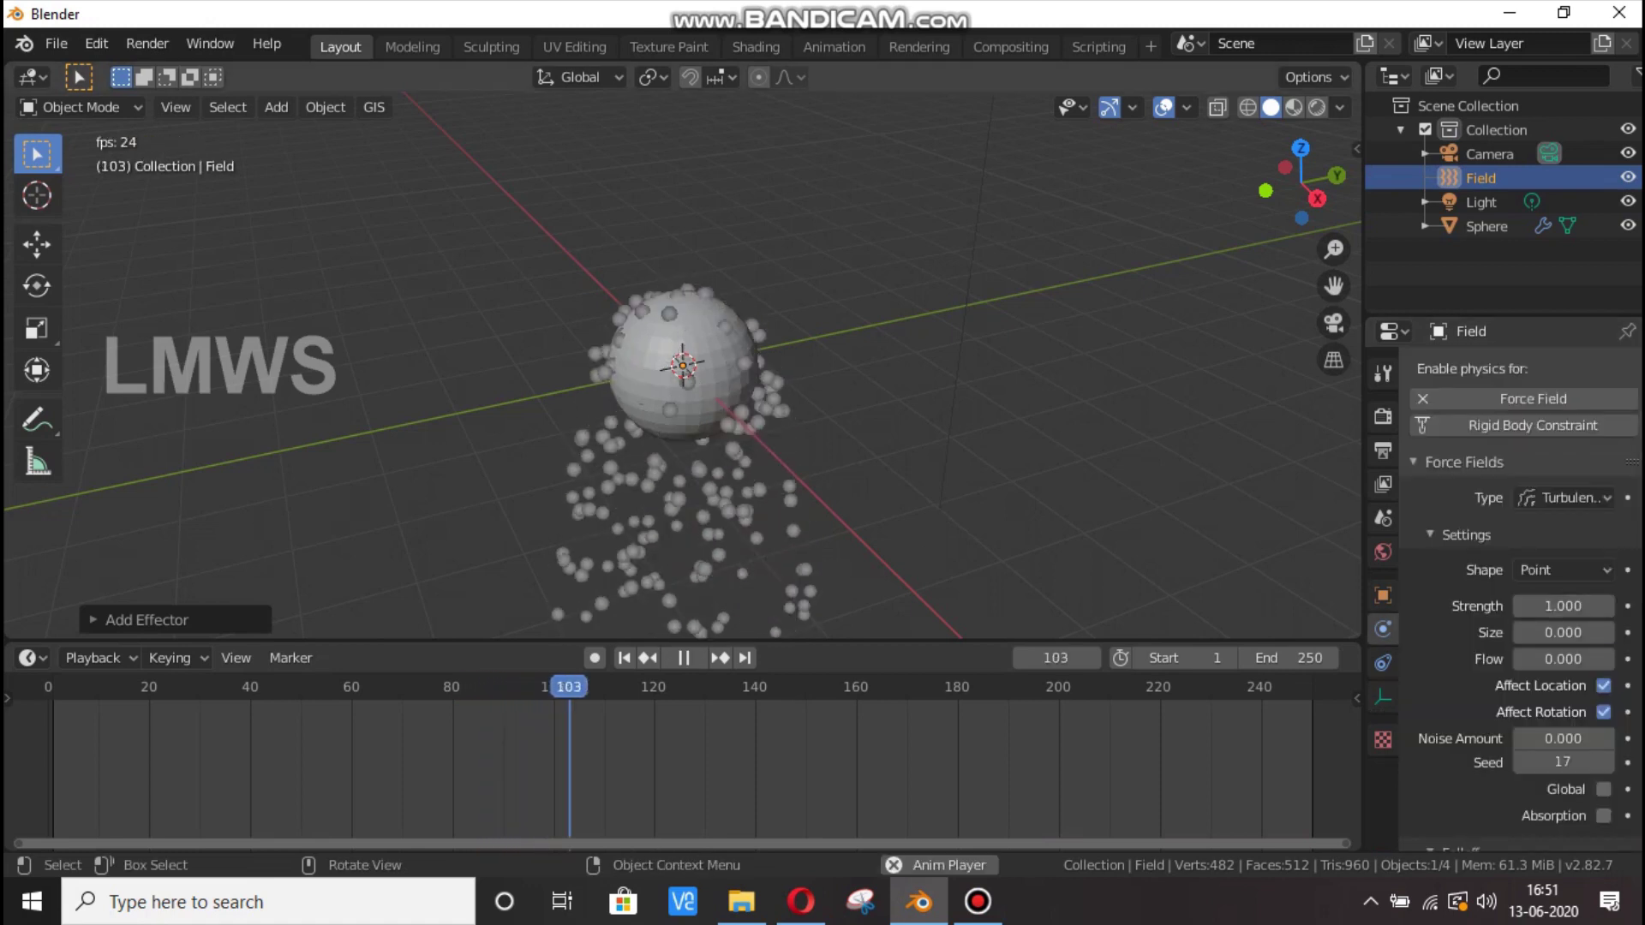
{"action": "left_click", "coordinate": [1562, 607]}
{"action": "type", "text": "5"}
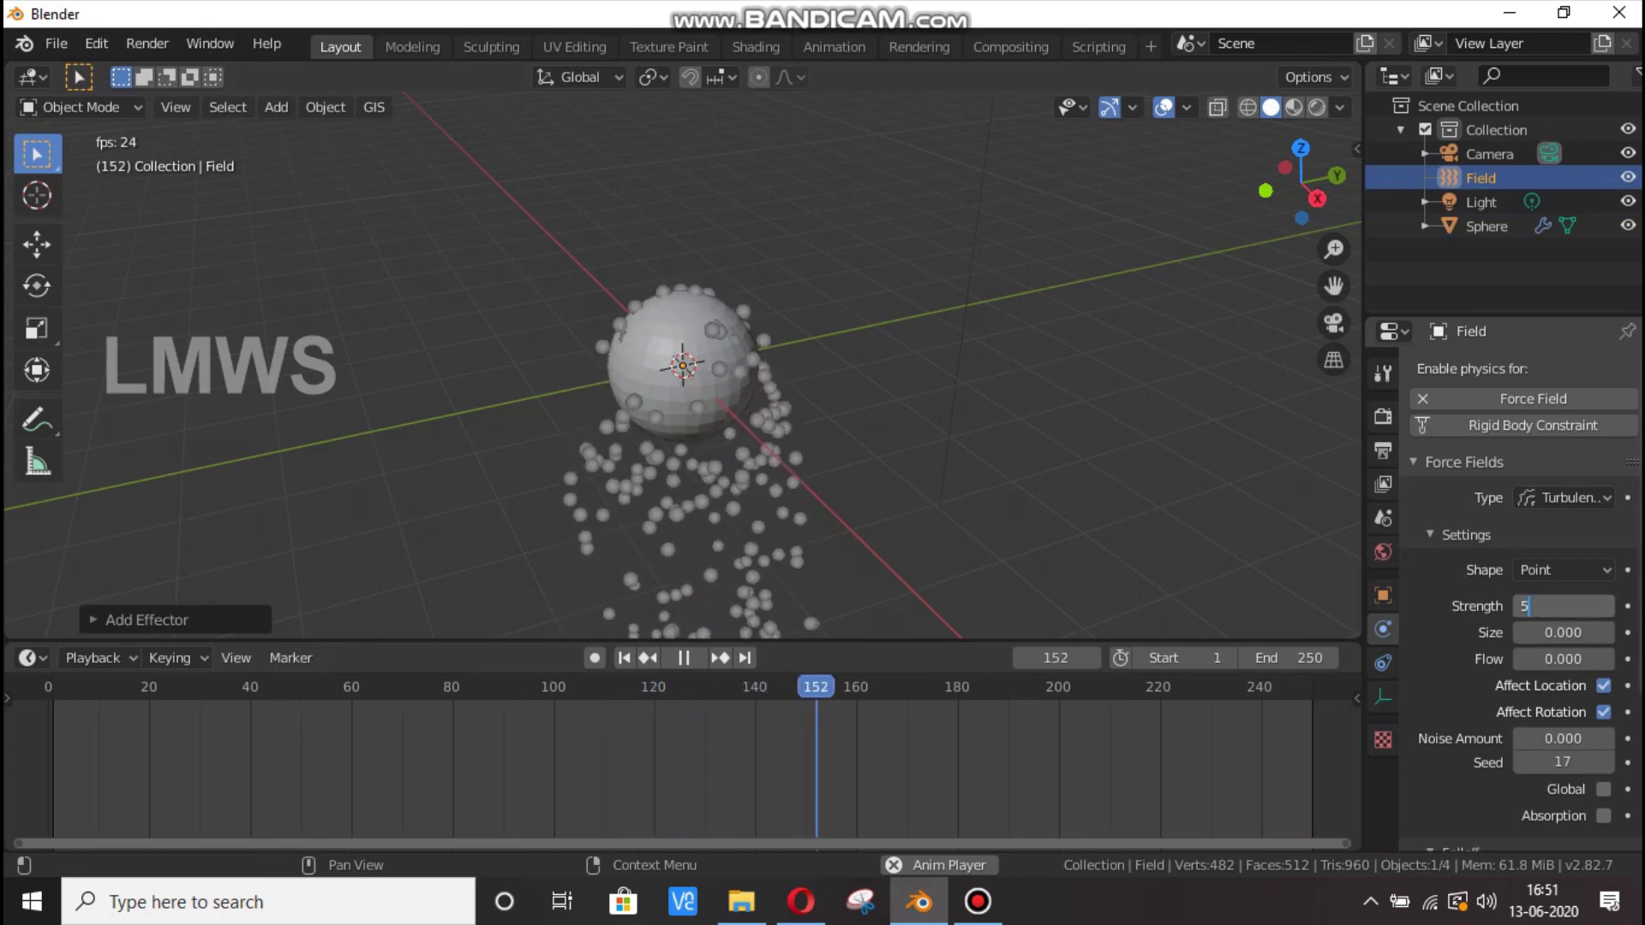
{"action": "key", "text": "Return"}
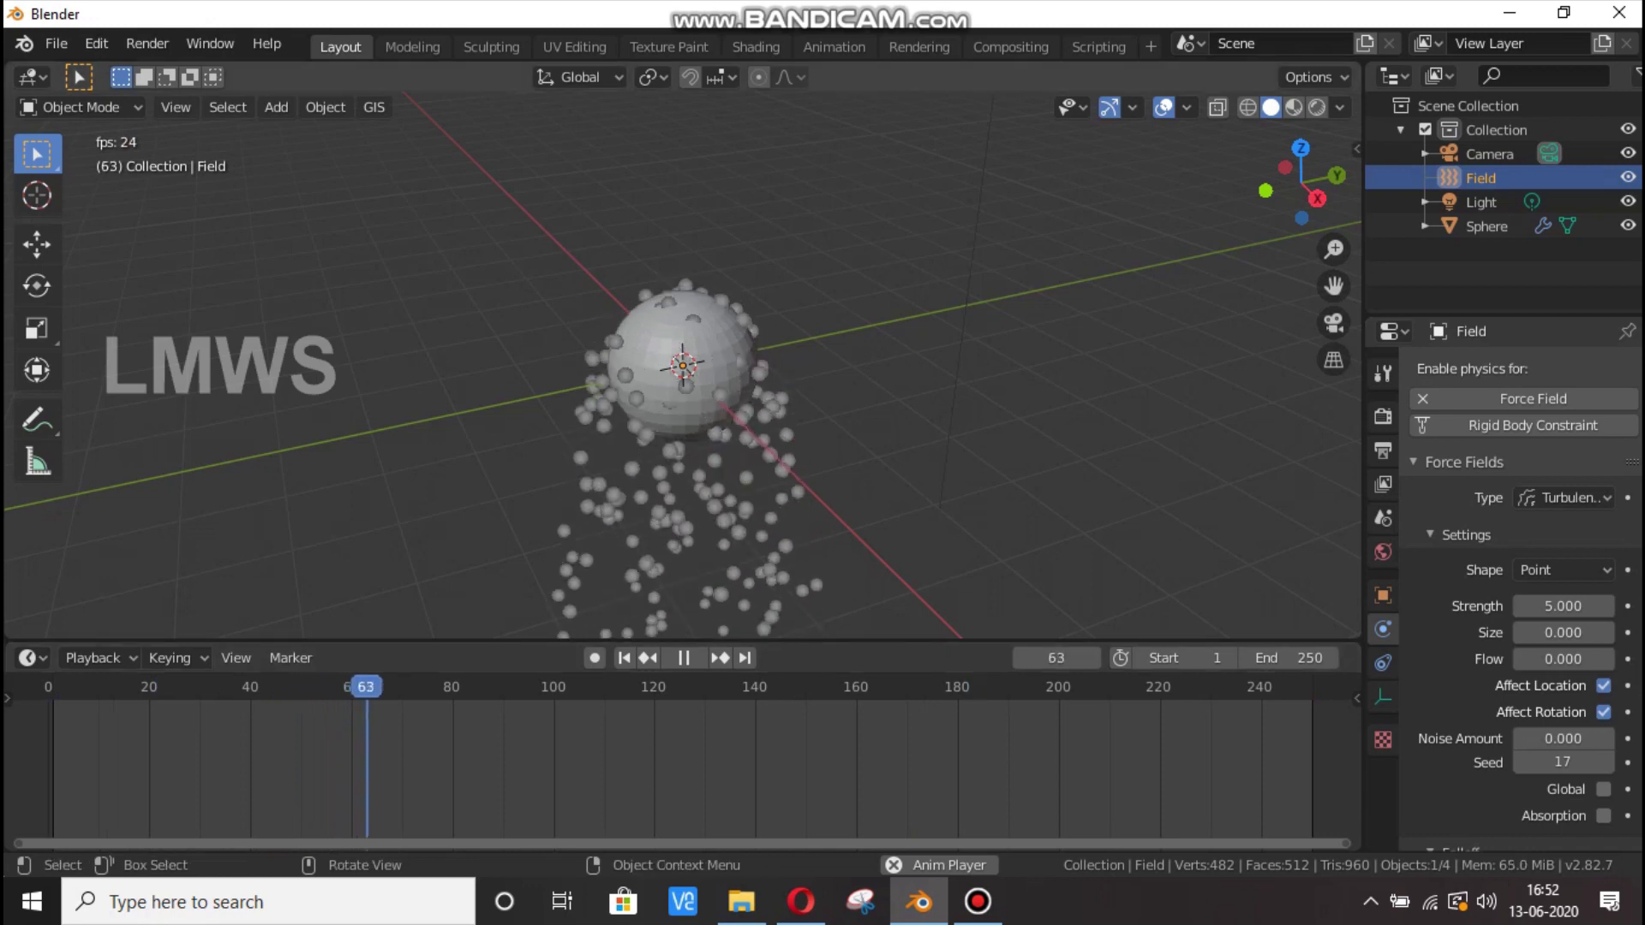
Set the turbulence field's strength to 150 and play the particle animation.
{"action": "key", "text": "space"}
{"action": "scroll", "coordinate": [683, 364], "scroll_direction": "down", "scroll_amount": 4}
{"action": "scroll", "coordinate": [683, 364], "scroll_direction": "down", "scroll_amount": 1}
{"action": "scroll", "coordinate": [683, 364], "scroll_direction": "up", "scroll_amount": 1}
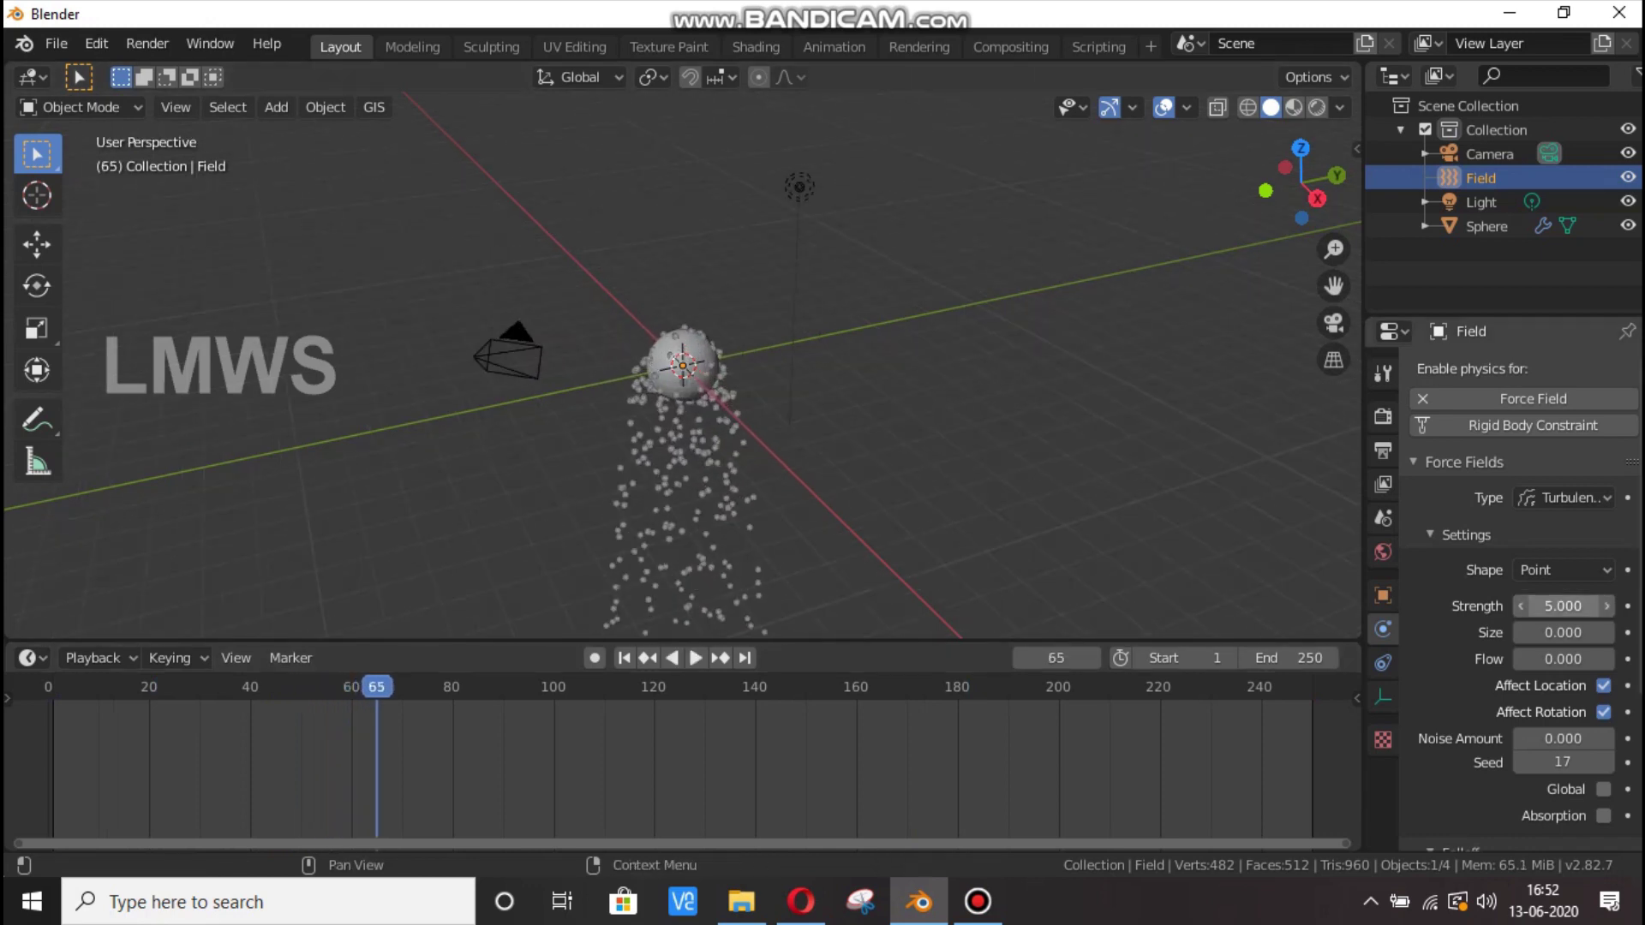
{"action": "left_click", "coordinate": [1563, 606]}
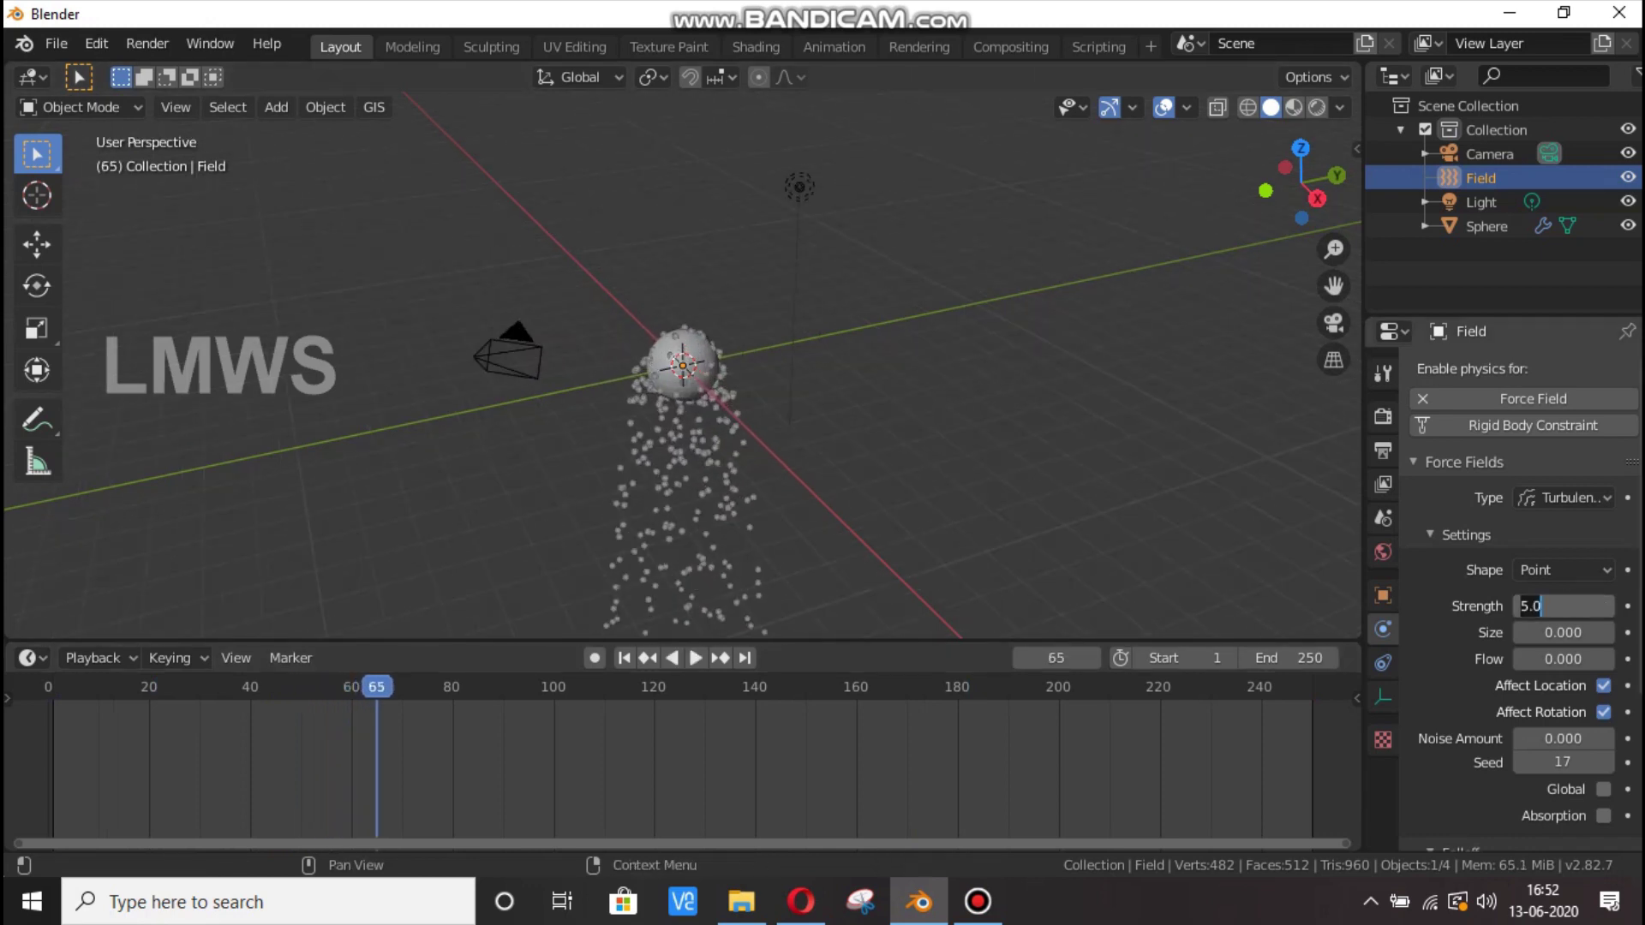
{"action": "type", "text": "150"}
{"action": "key", "text": "Return"}
{"action": "key", "text": "space"}
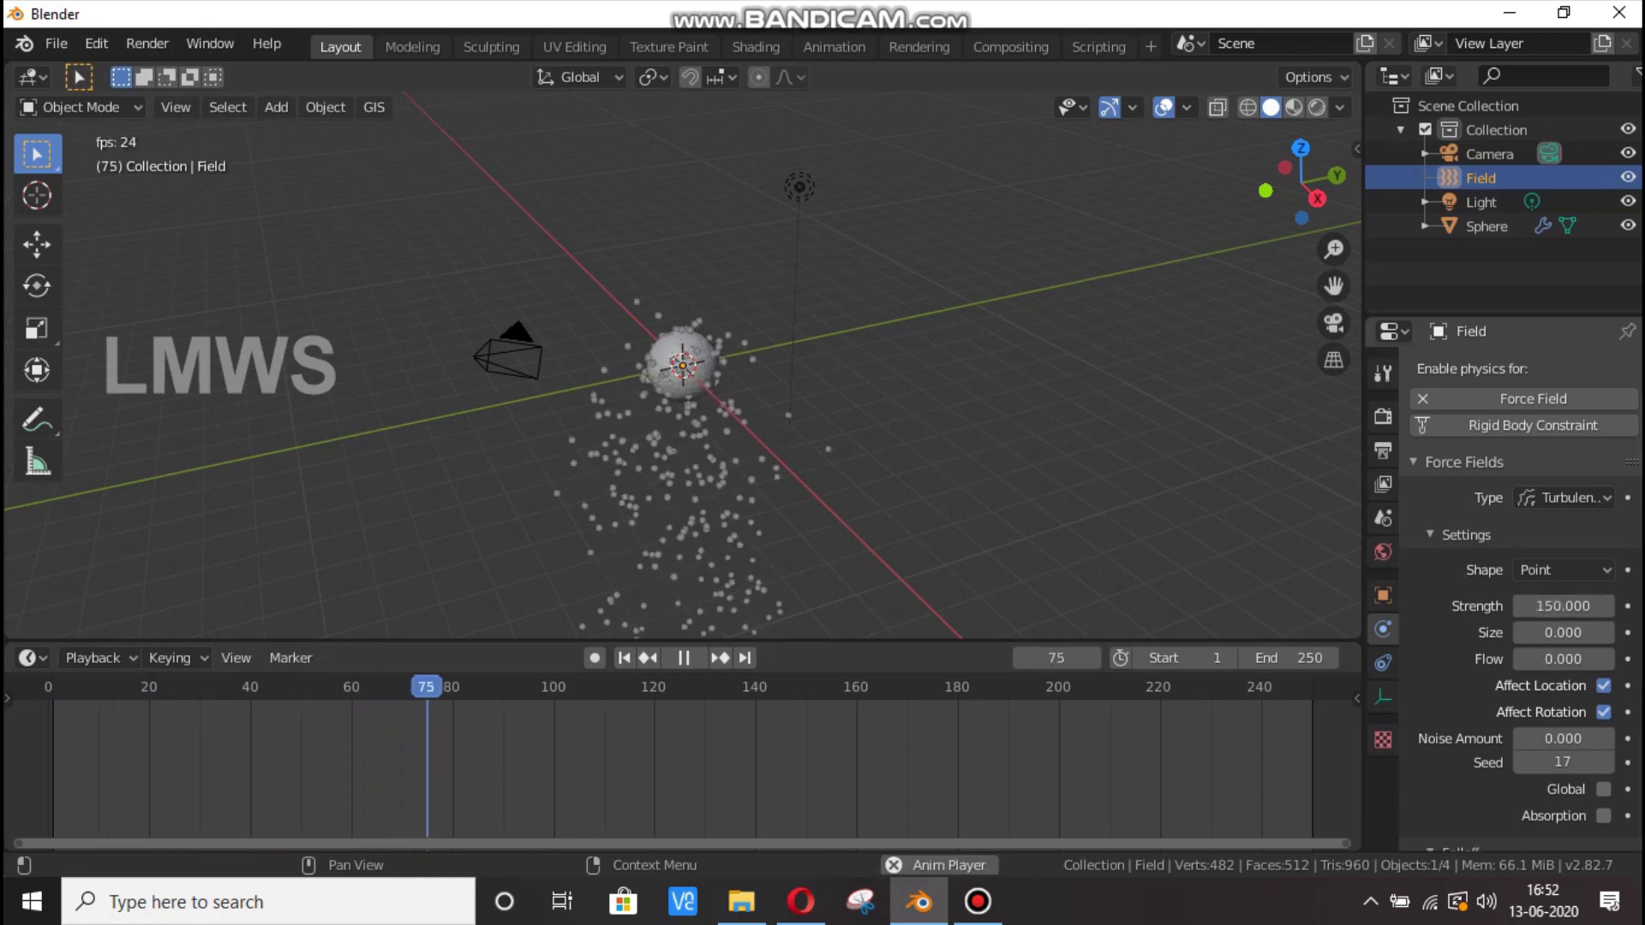
{"action": "key", "text": "space"}
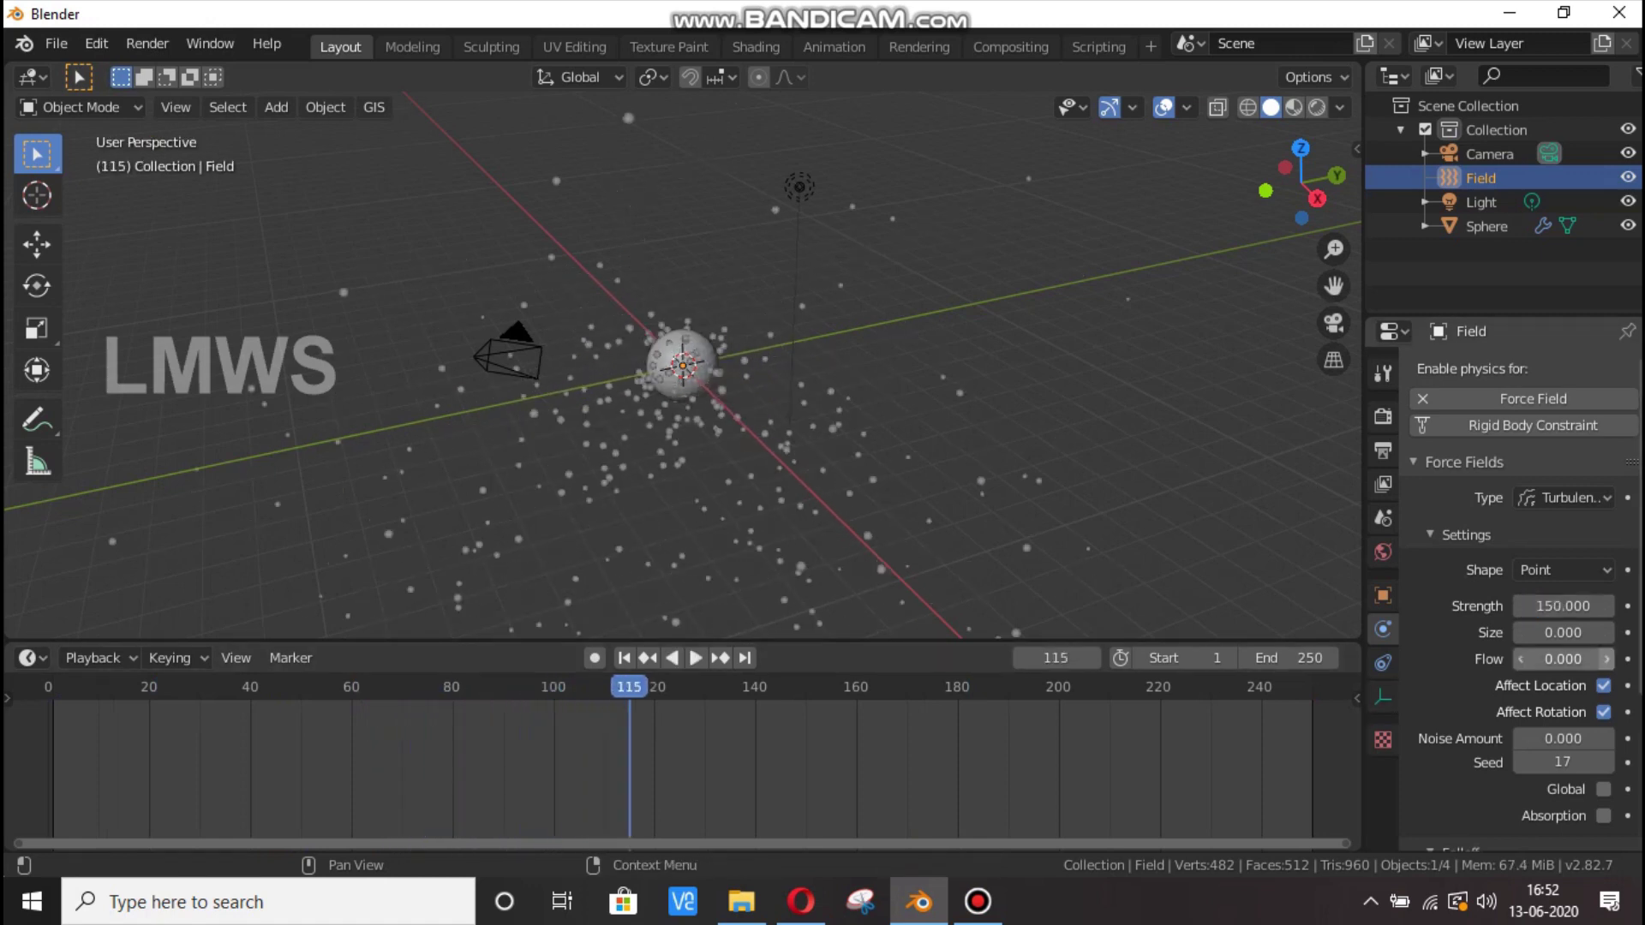
Set the turbulence field's strength to 50 and replay the particle animation, examining the emission around the sphere from another angle.
{"action": "left_click", "coordinate": [1563, 607]}
{"action": "key", "text": "Return"}
{"action": "key", "text": "space"}
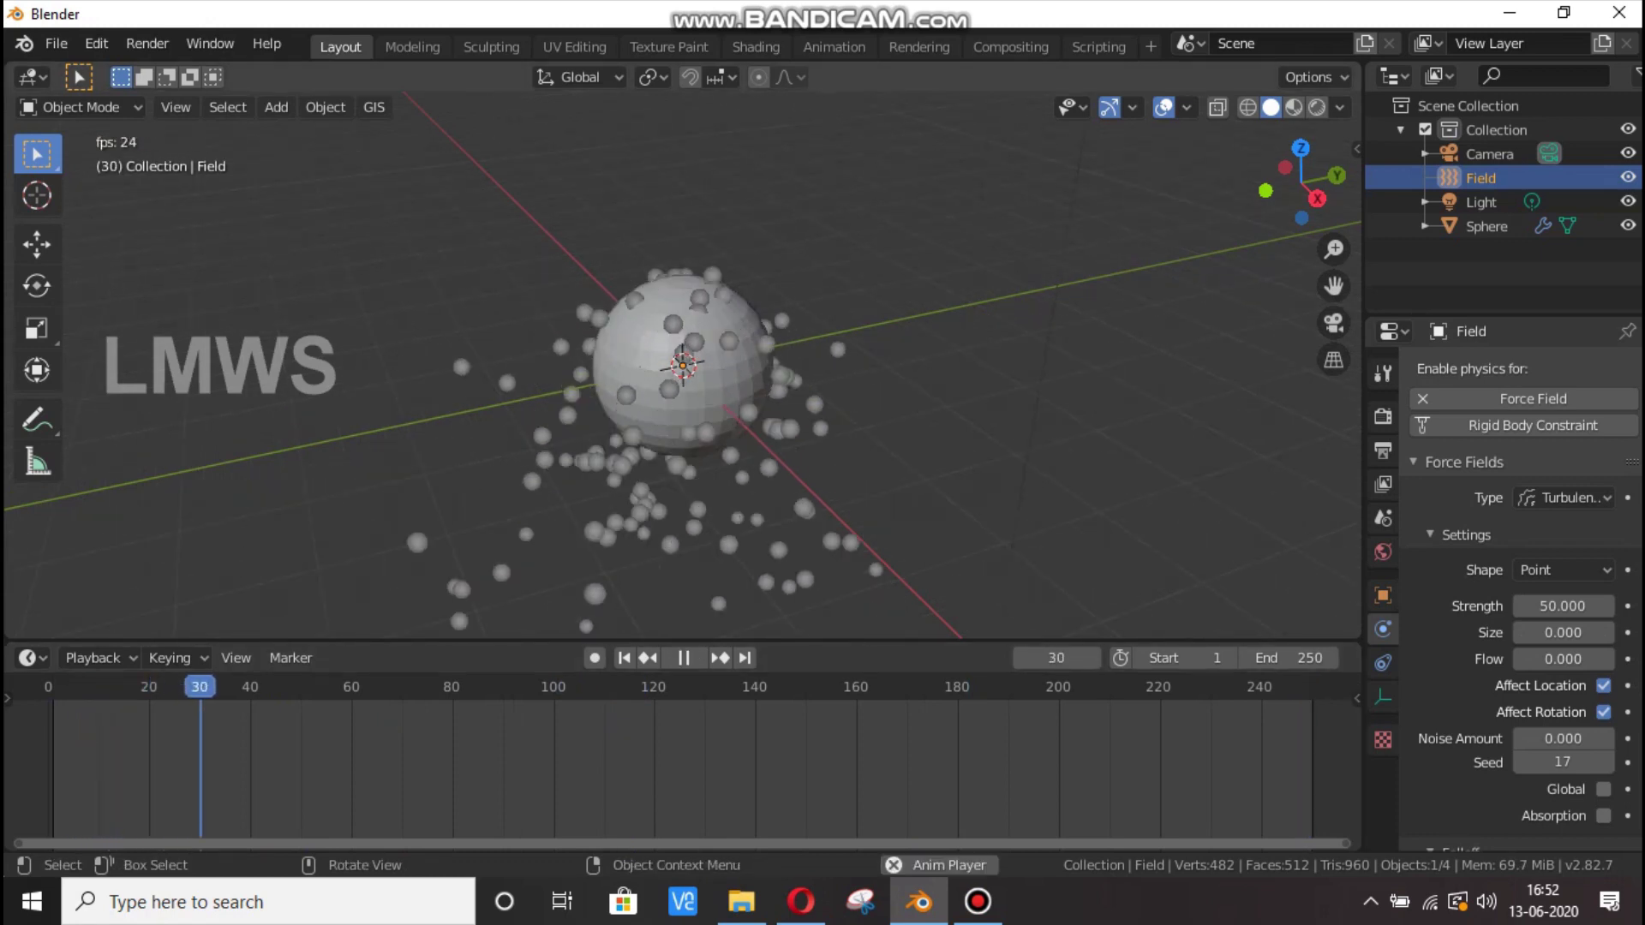
{"action": "scroll", "coordinate": [683, 366], "scroll_direction": "down", "scroll_amount": 2}
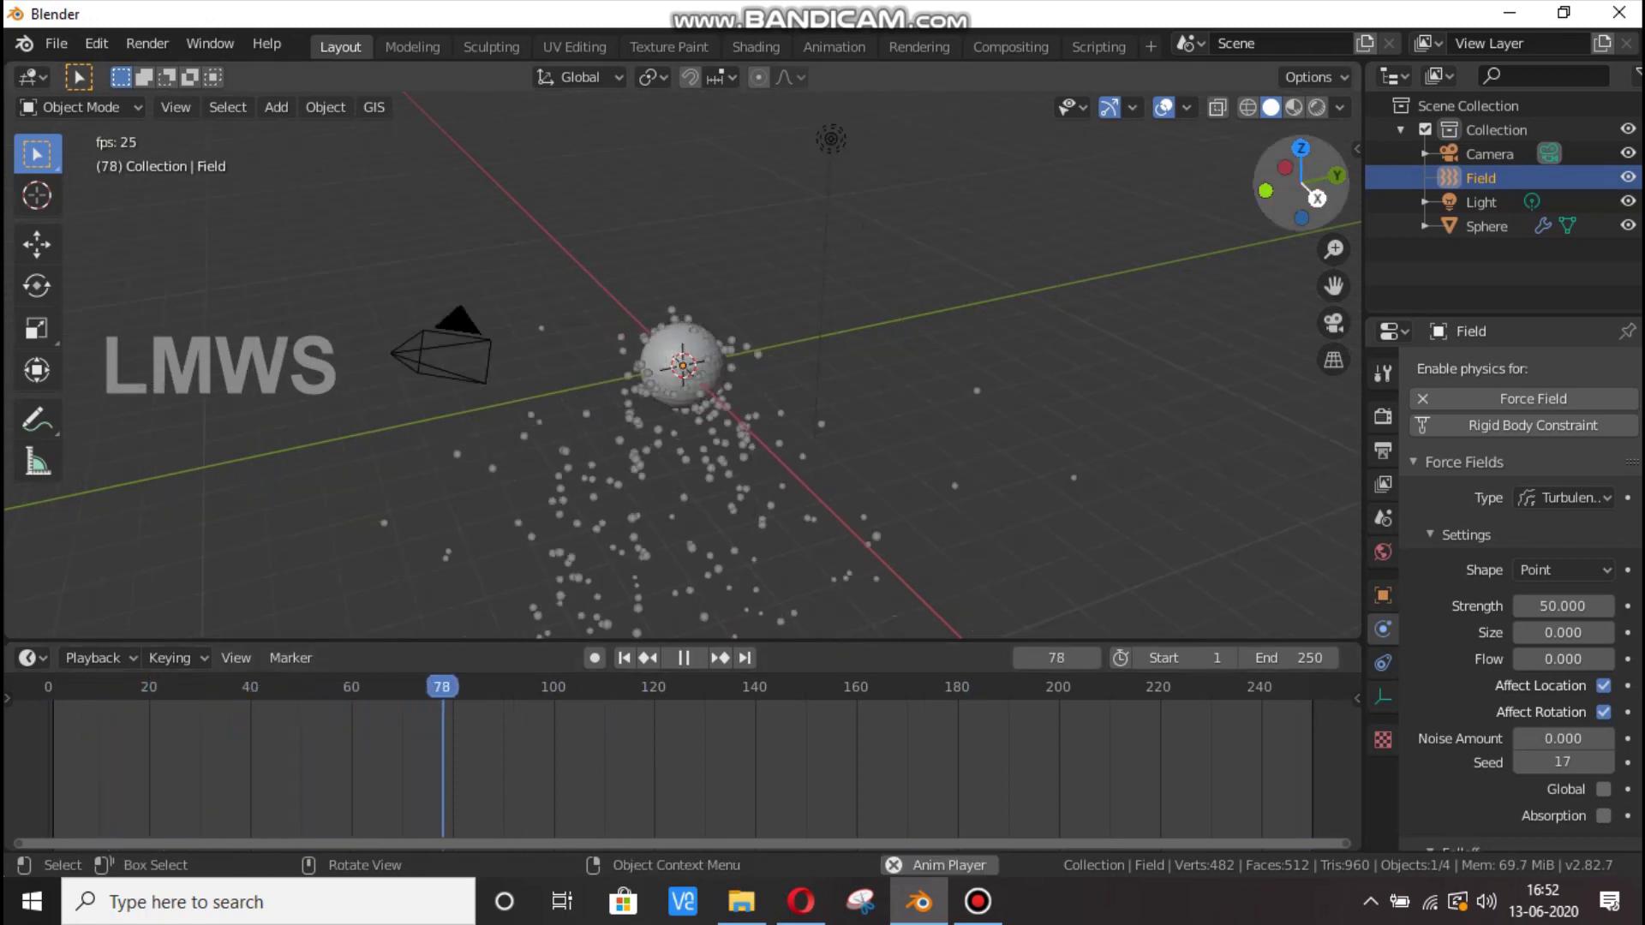
{"action": "left_click_drag", "start_coordinate": [1311, 189], "coordinate": [1542, 120]}
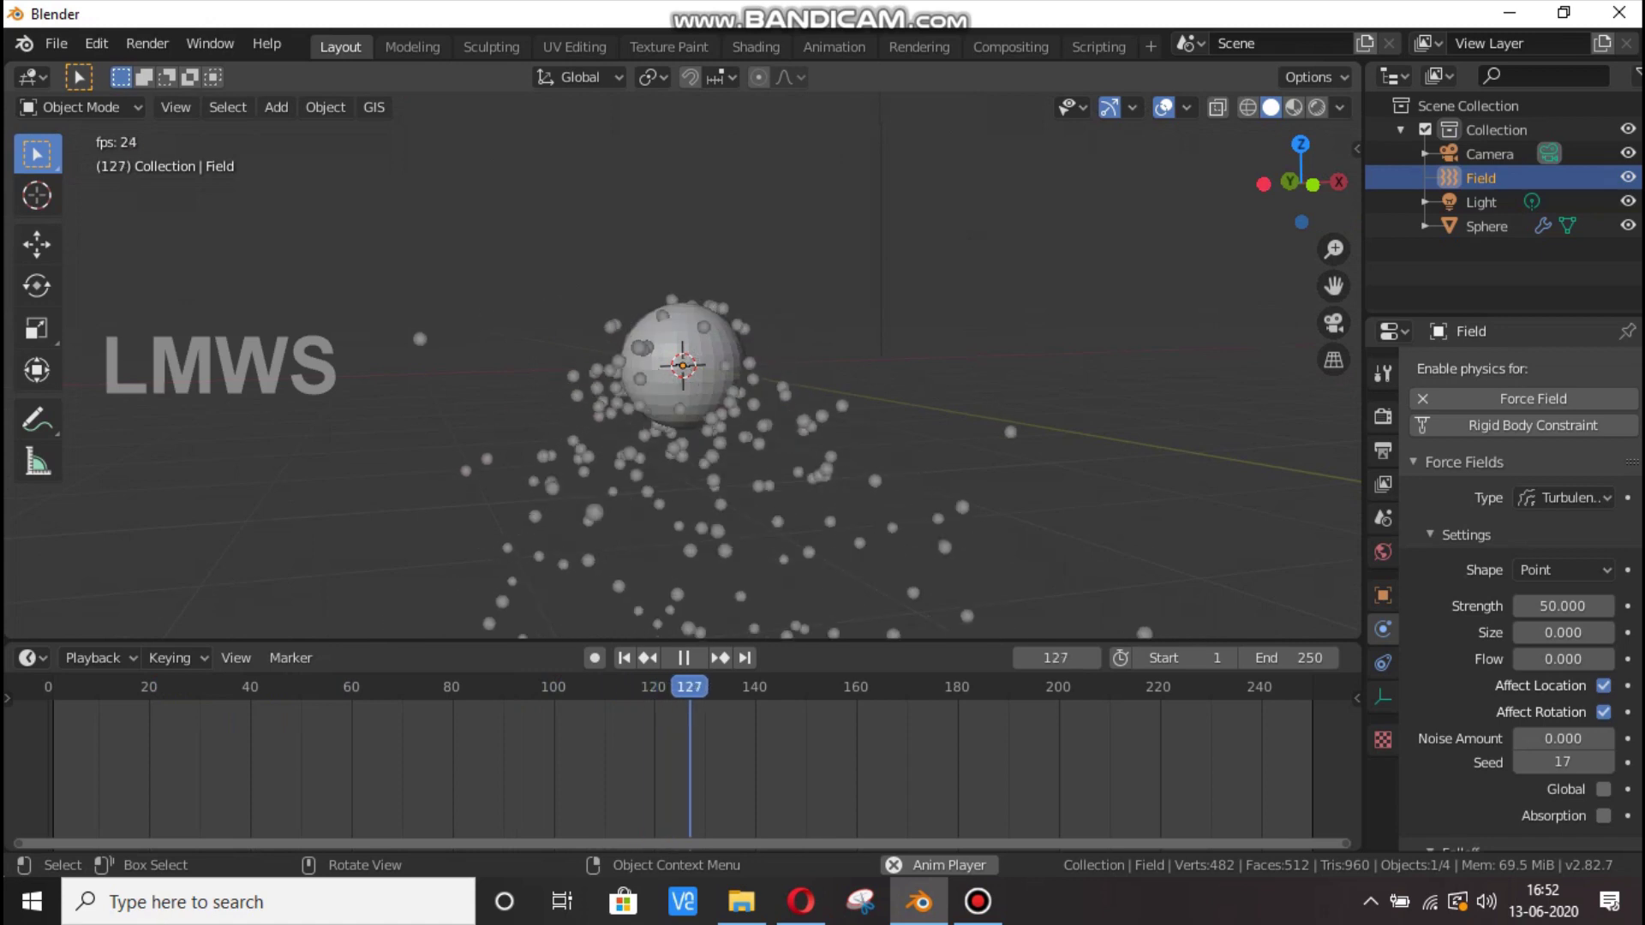
{"action": "key", "text": "space"}
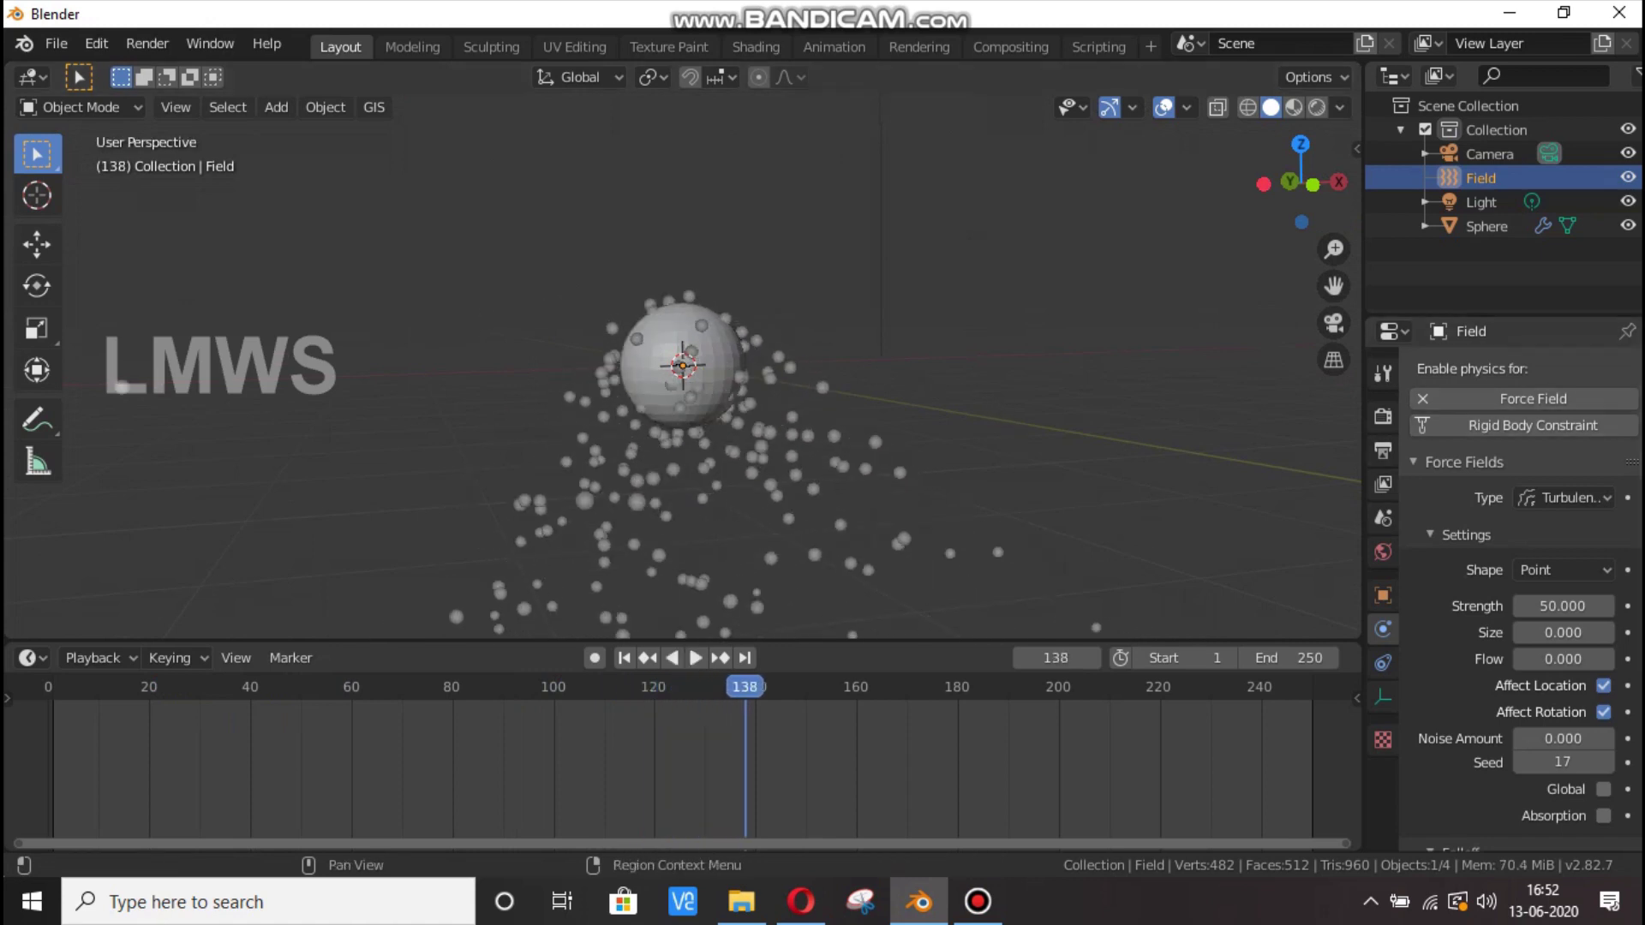
{"action": "scroll", "coordinate": [683, 366], "scroll_direction": "down", "scroll_amount": 1}
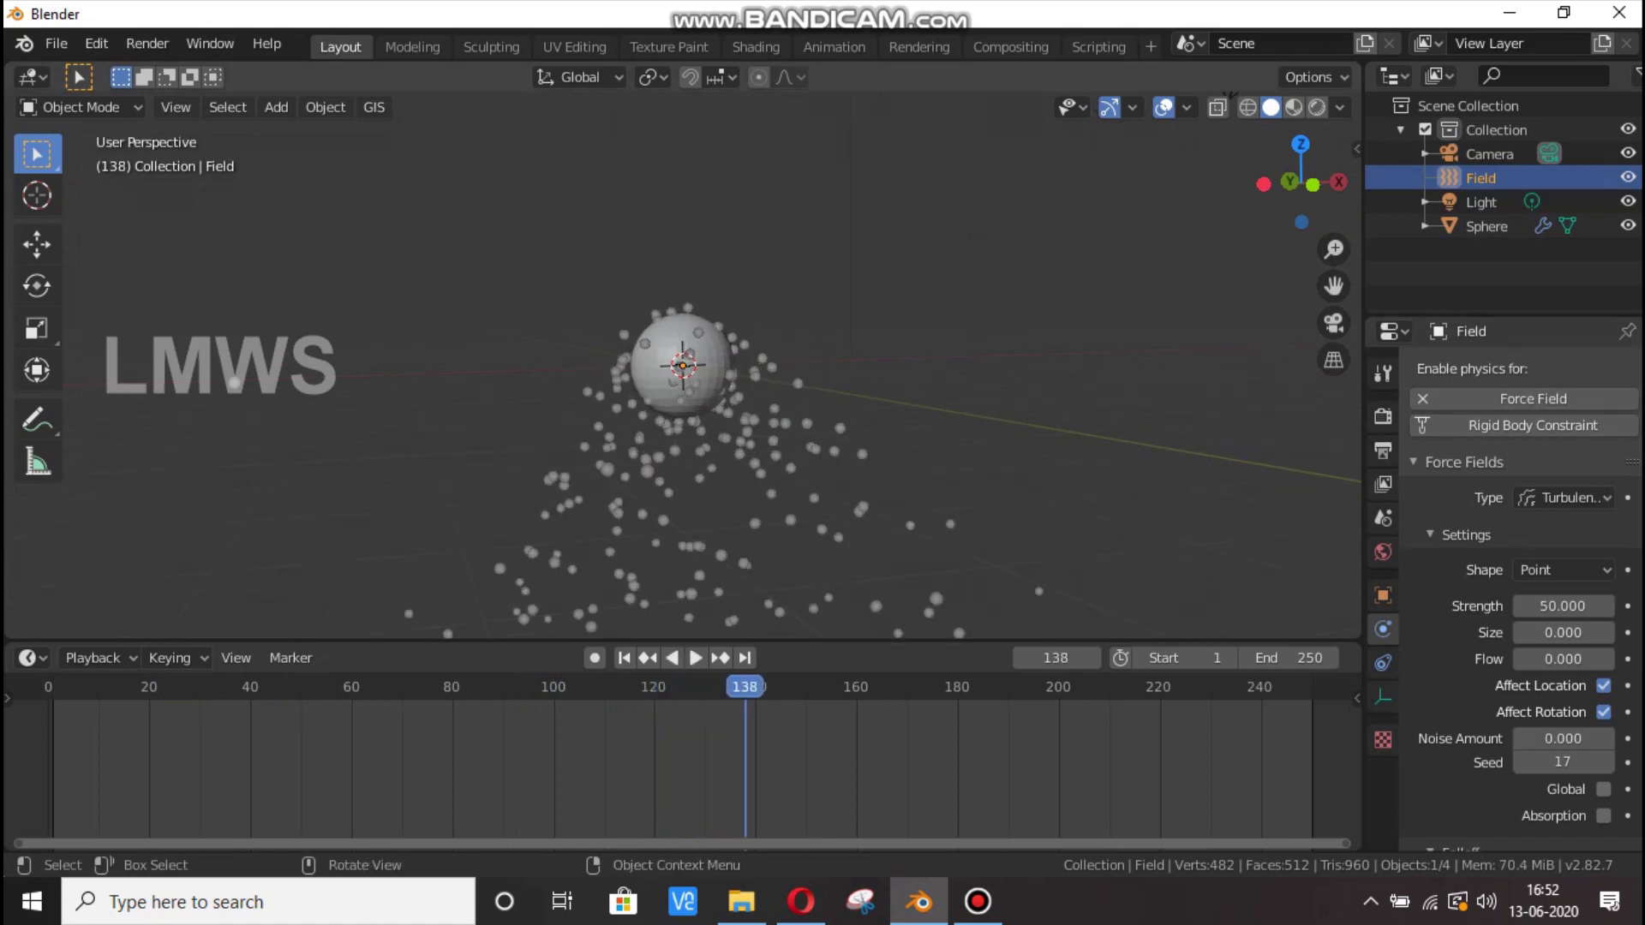
Try playing the particle animation with the turbulence field deleted.
{"action": "key", "text": "Delete"}
{"action": "key", "text": "space"}
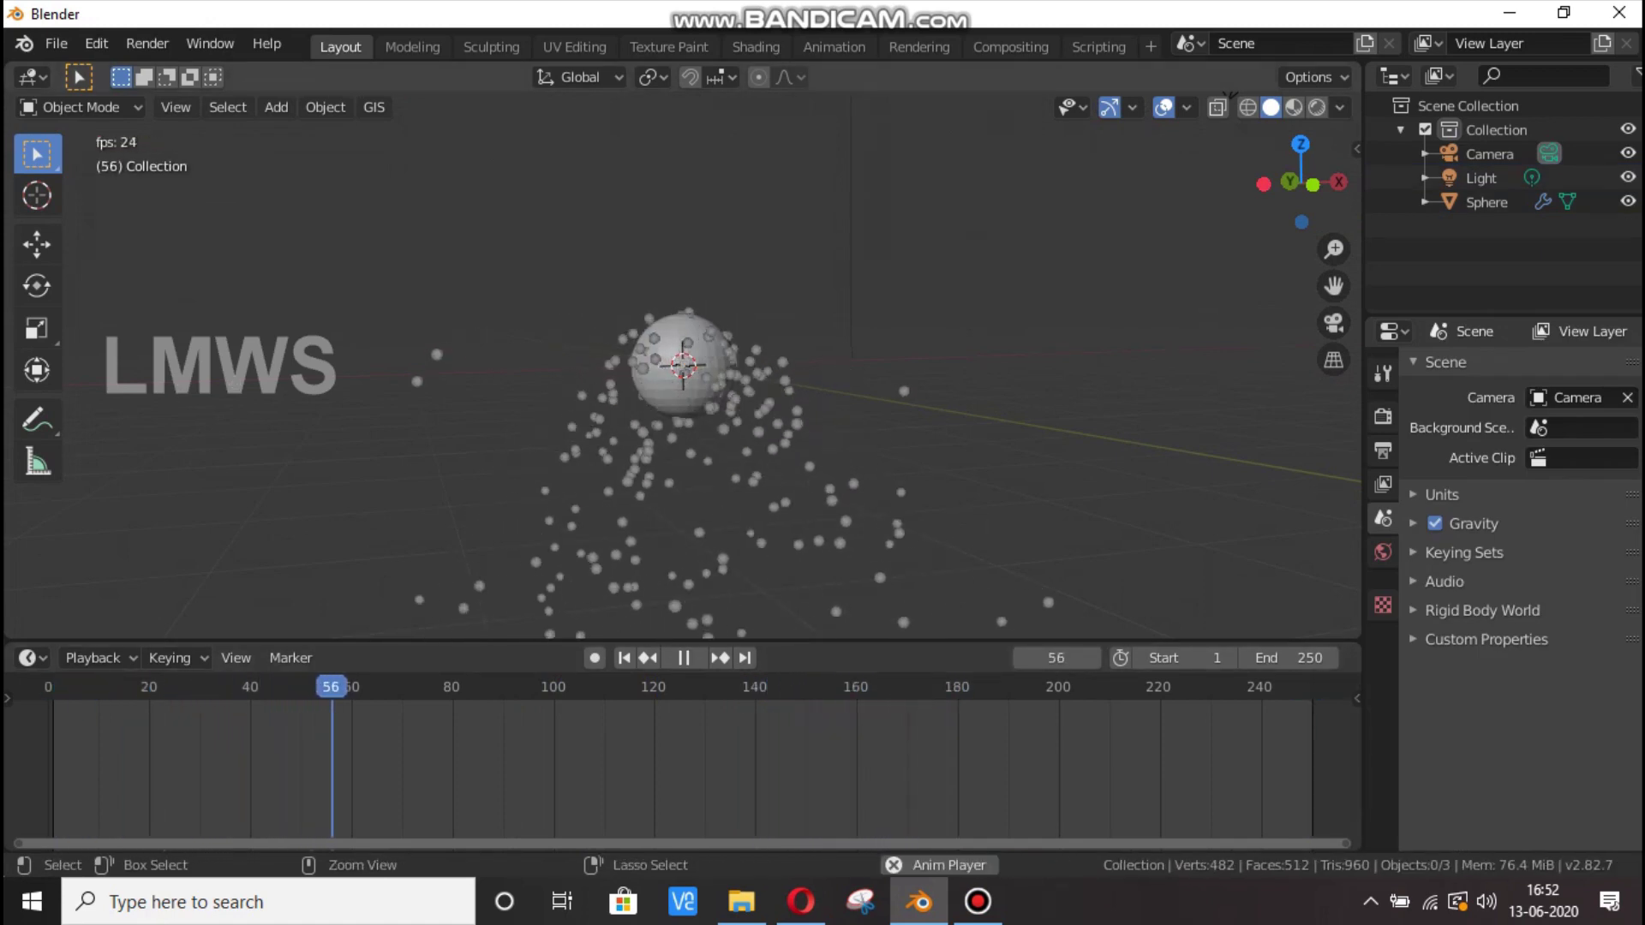
{"action": "key", "text": "space"}
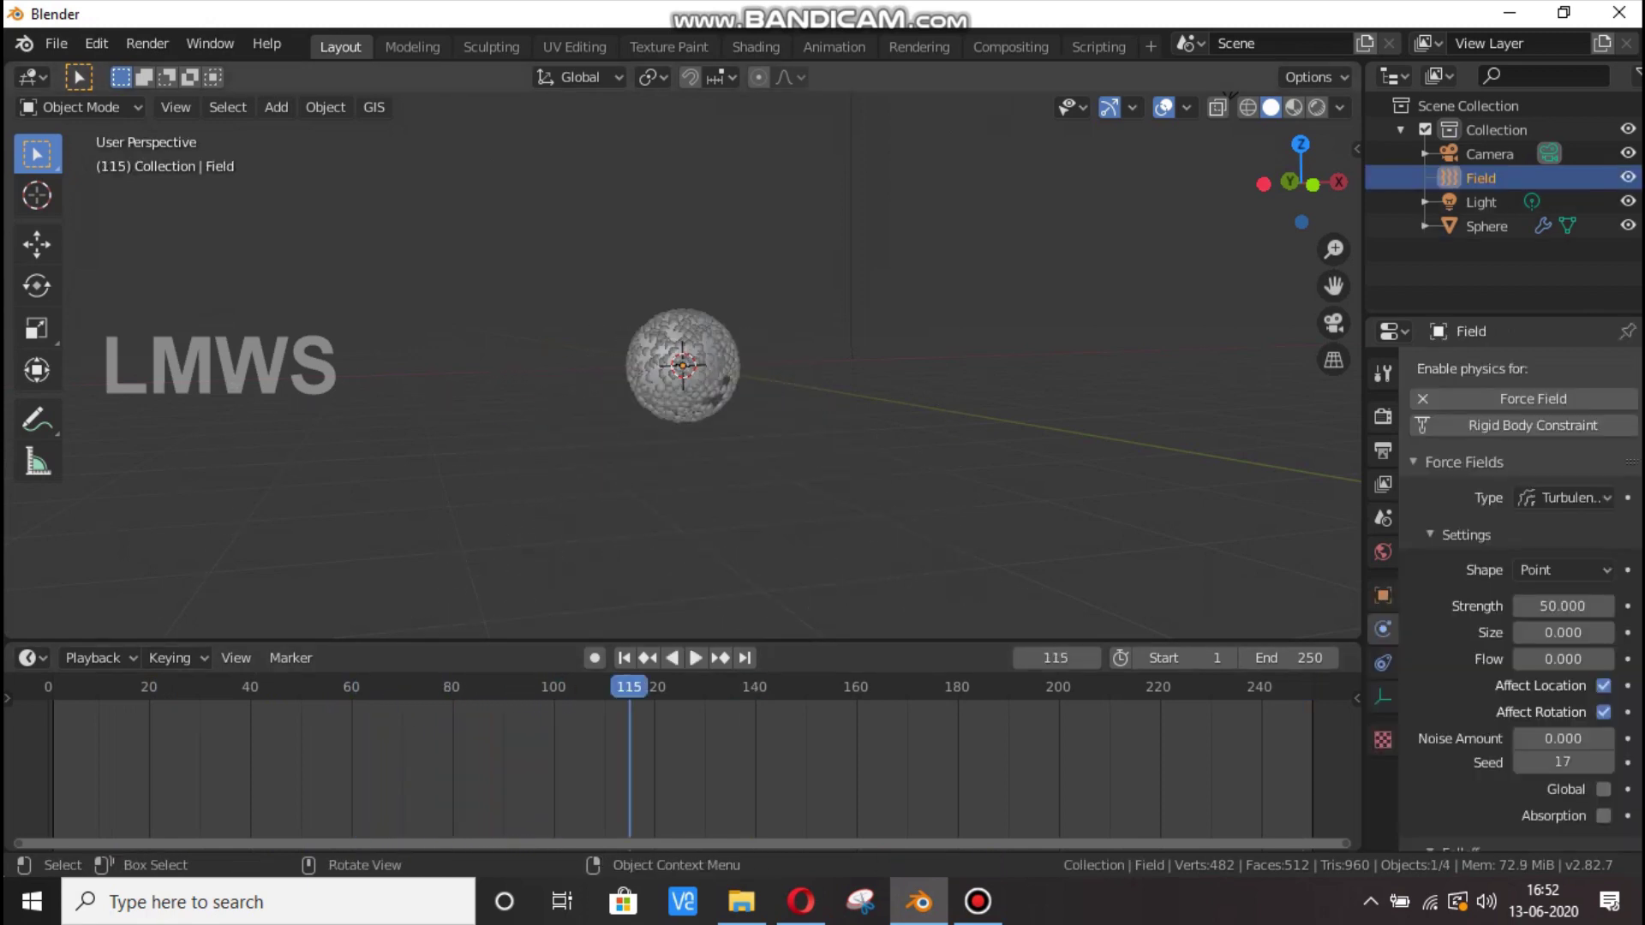
Replay the particle animation with the turbulence strength at 0 and raise the strength to 54.3.
{"action": "key", "text": "space"}
{"action": "scroll", "coordinate": [683, 365], "scroll_direction": "up", "scroll_amount": 8}
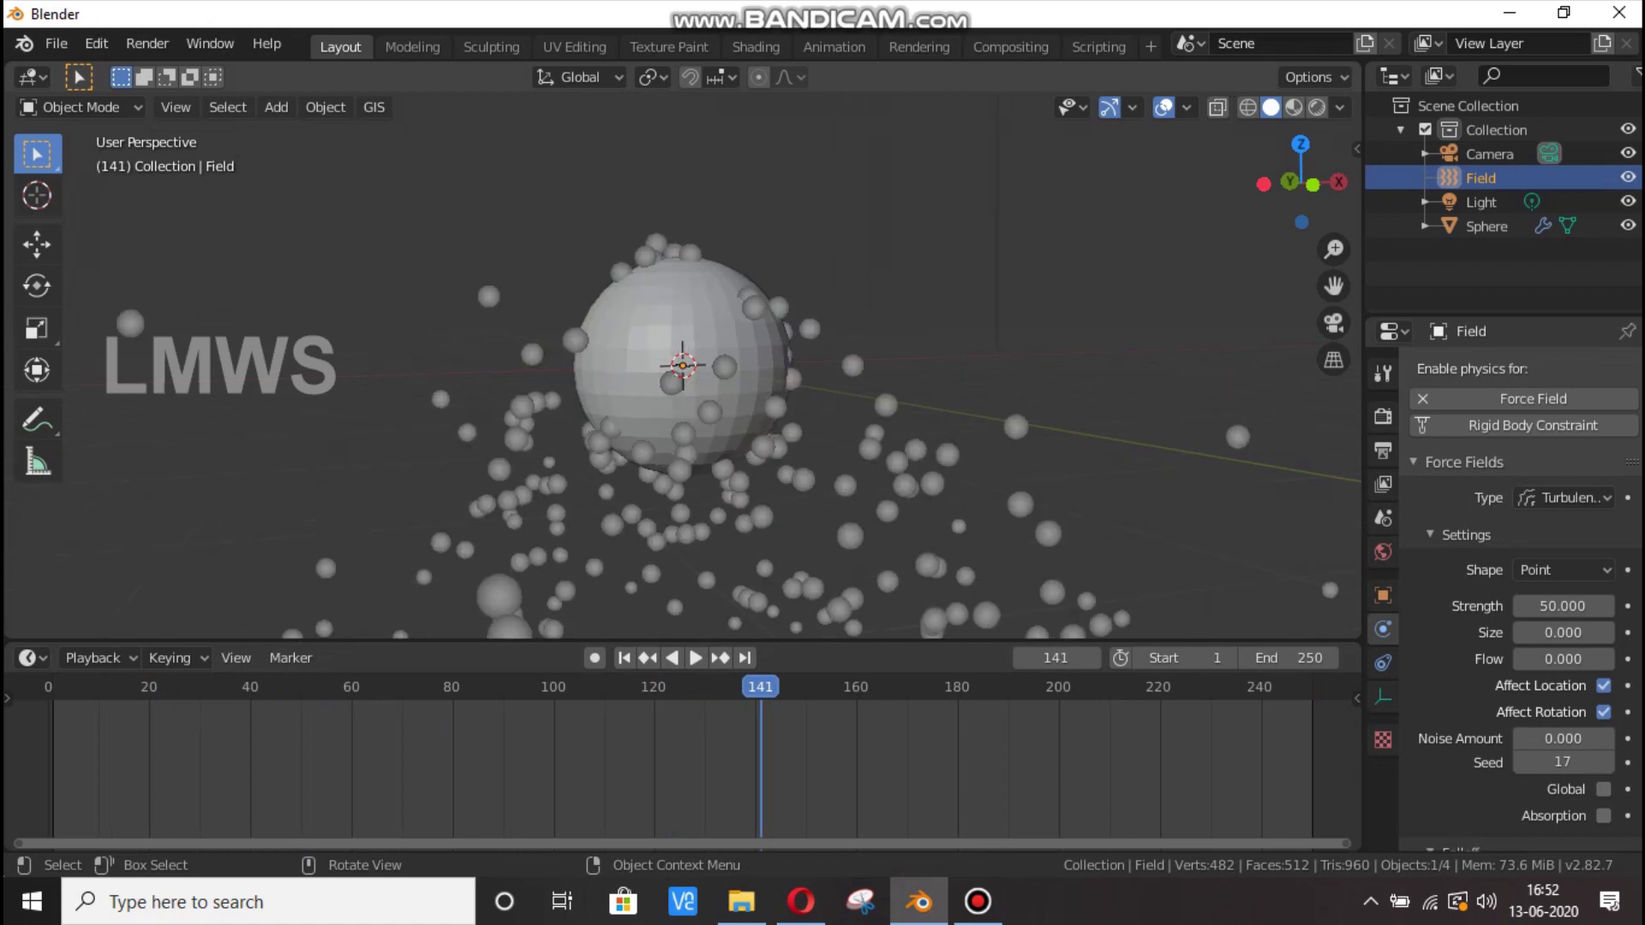
{"action": "scroll", "coordinate": [683, 365], "scroll_direction": "down", "scroll_amount": 5}
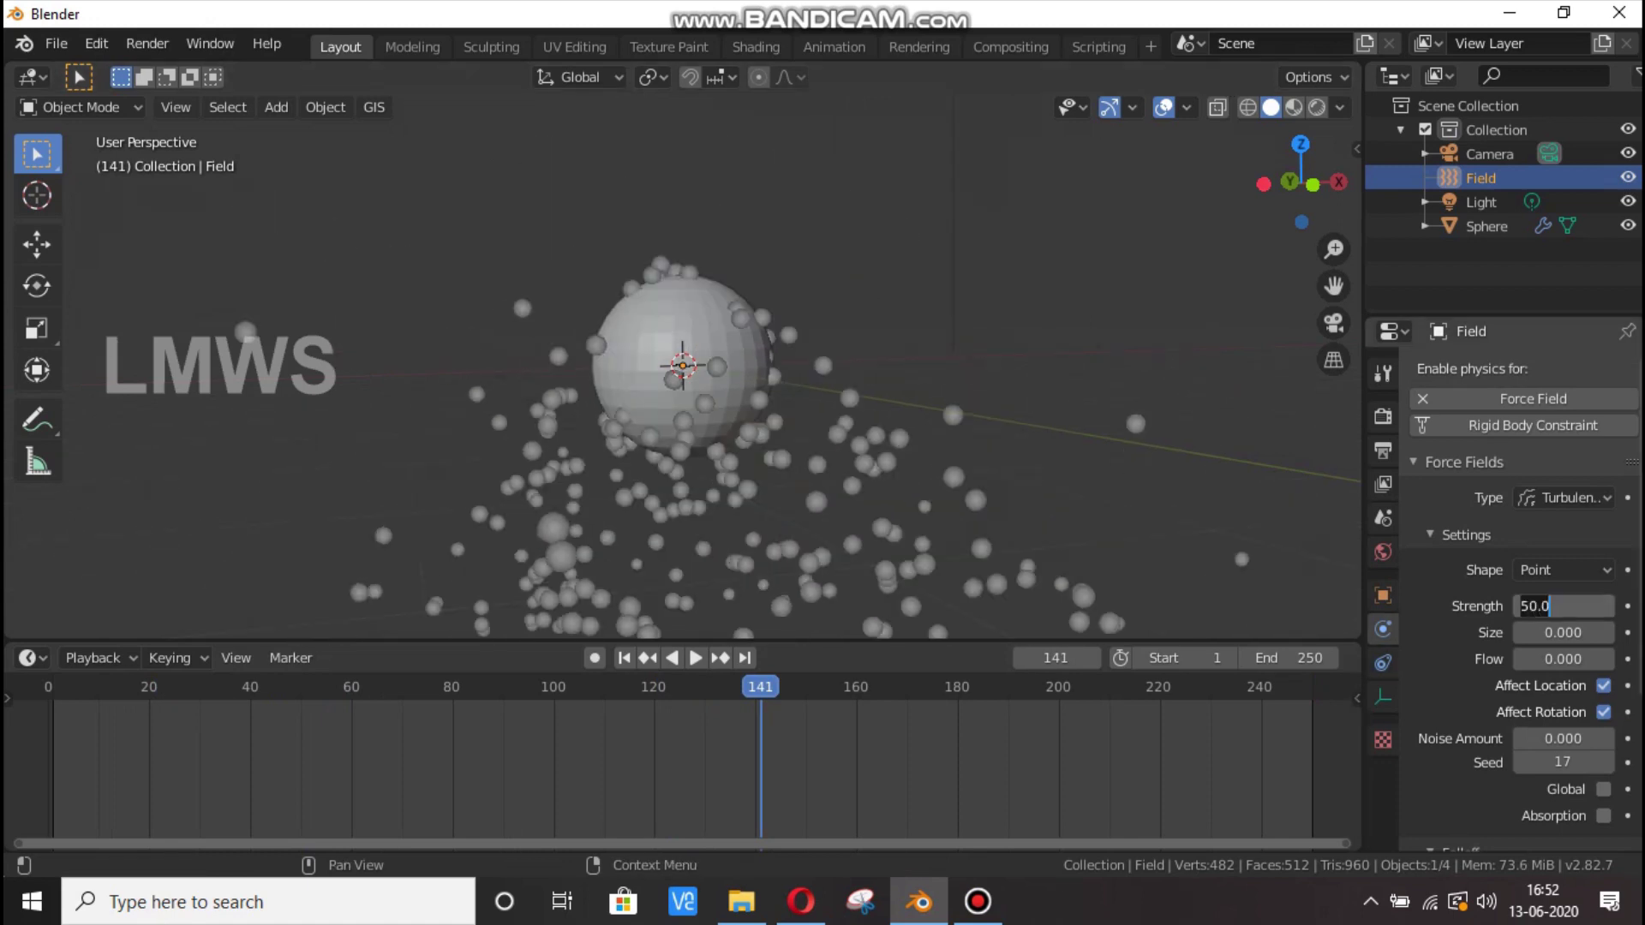
{"action": "key", "text": "space"}
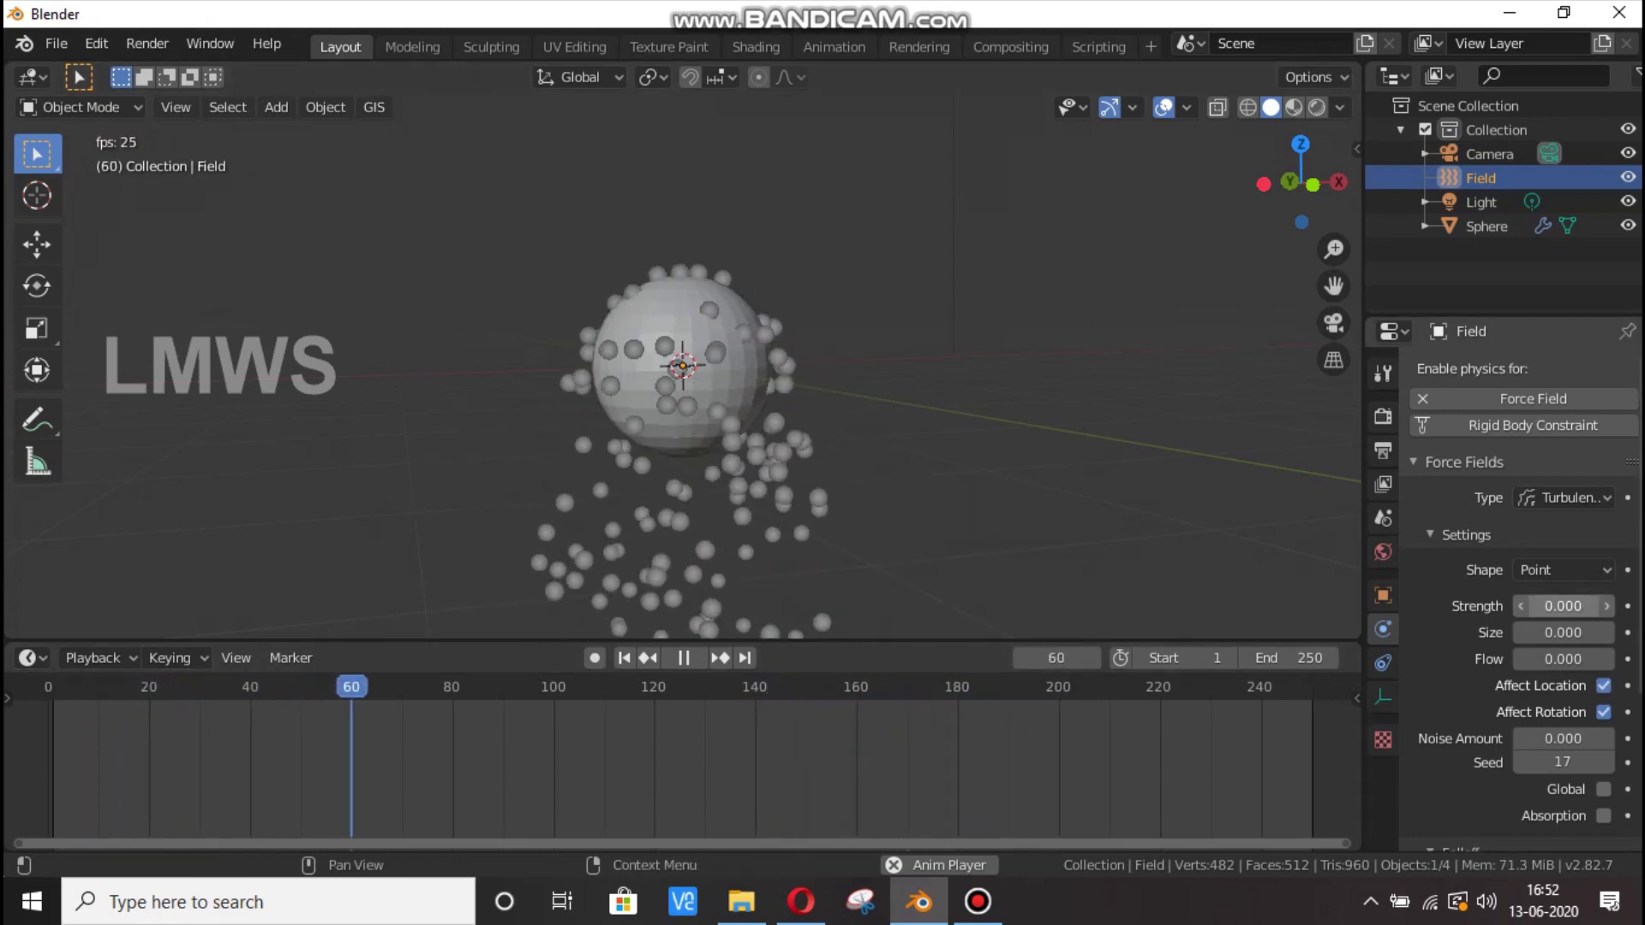
{"action": "left_click_drag", "start_coordinate": [1564, 607], "coordinate": [1607, 607]}
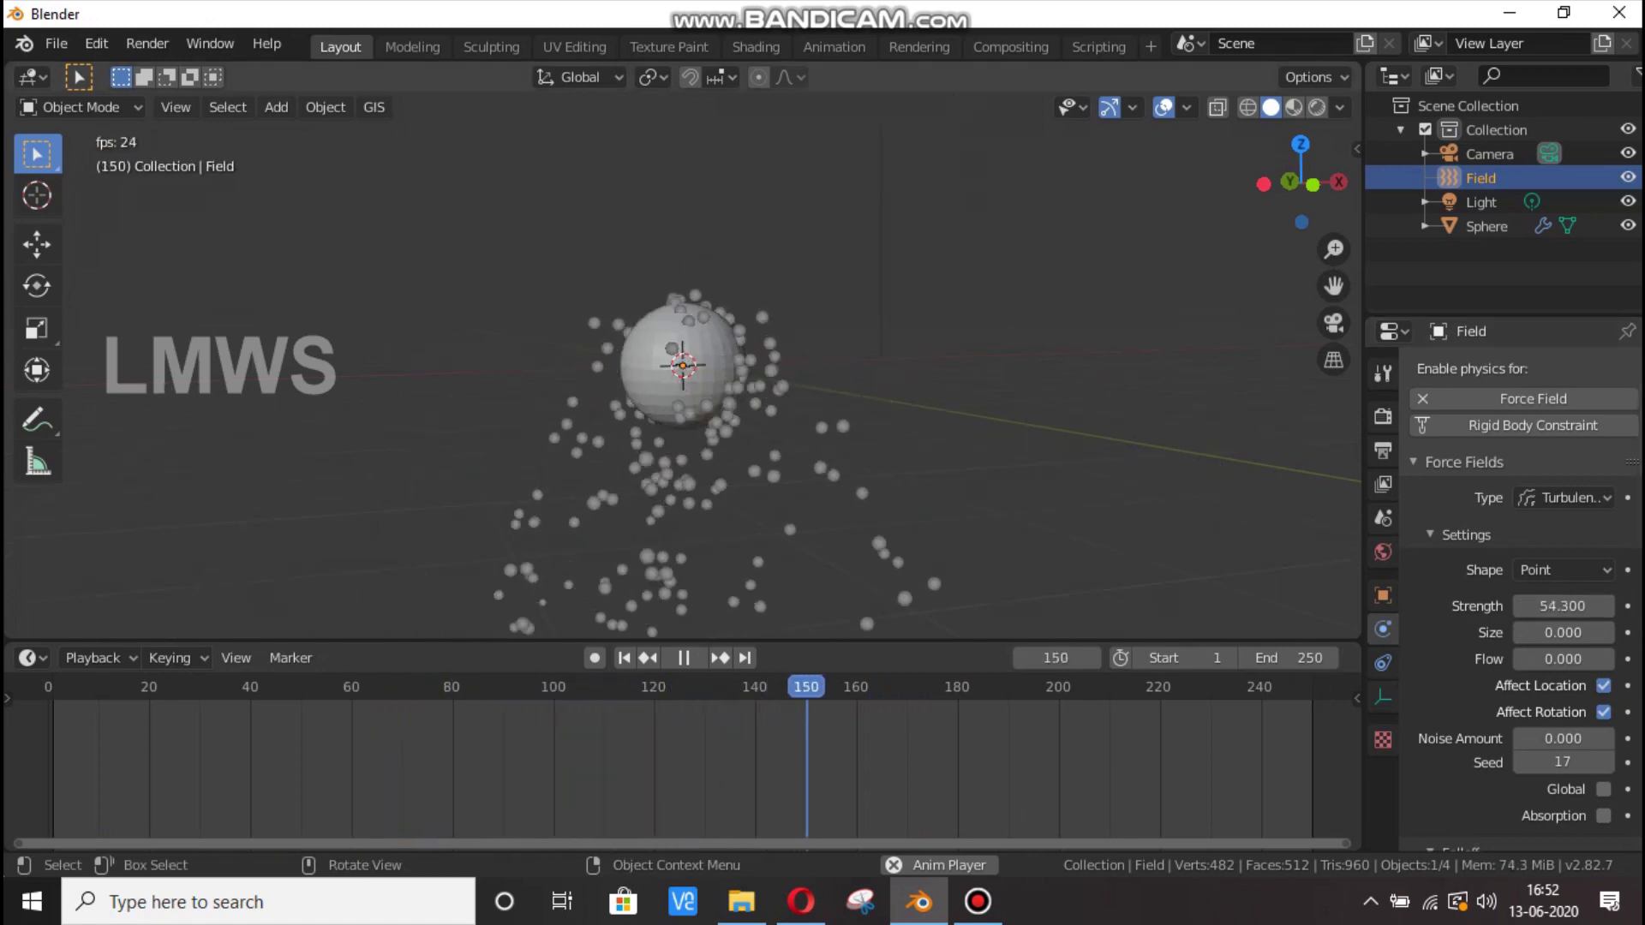
Stop the playback and delete the turbulence force field.
{"action": "key", "text": "space"}
{"action": "key", "text": "x"}
{"action": "left_click", "coordinate": [692, 386]}
Add a Vortex force field at the sphere's centre and play the particle animation from the first frame.
{"action": "key", "text": "shift+a"}
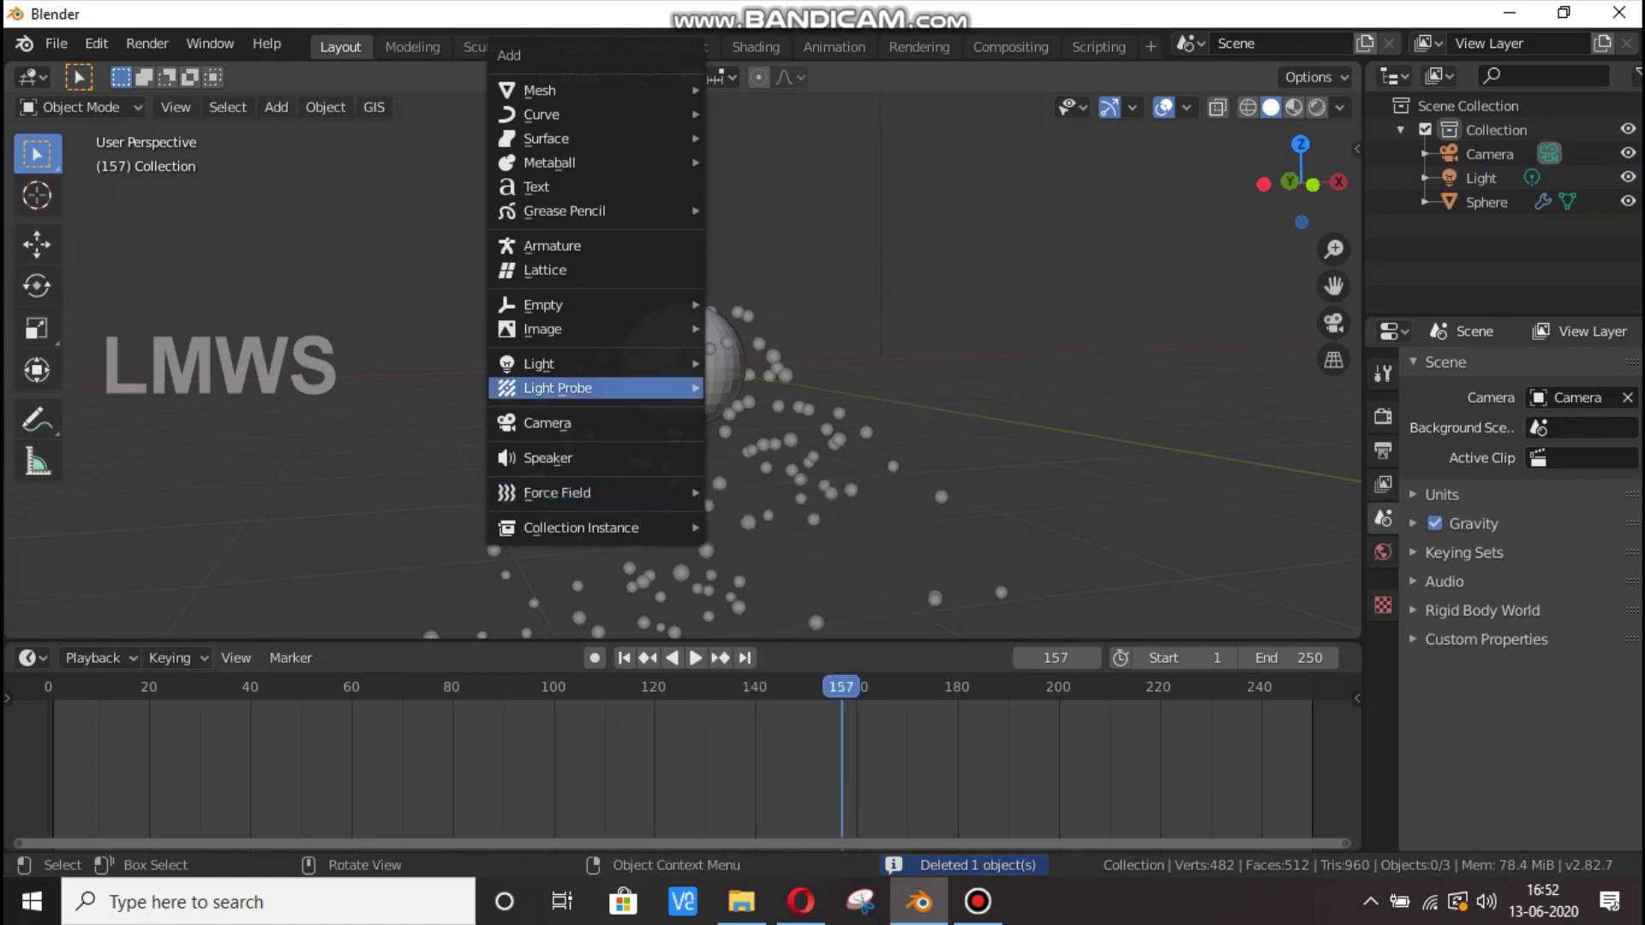
{"action": "mouse_move", "coordinate": [651, 493]}
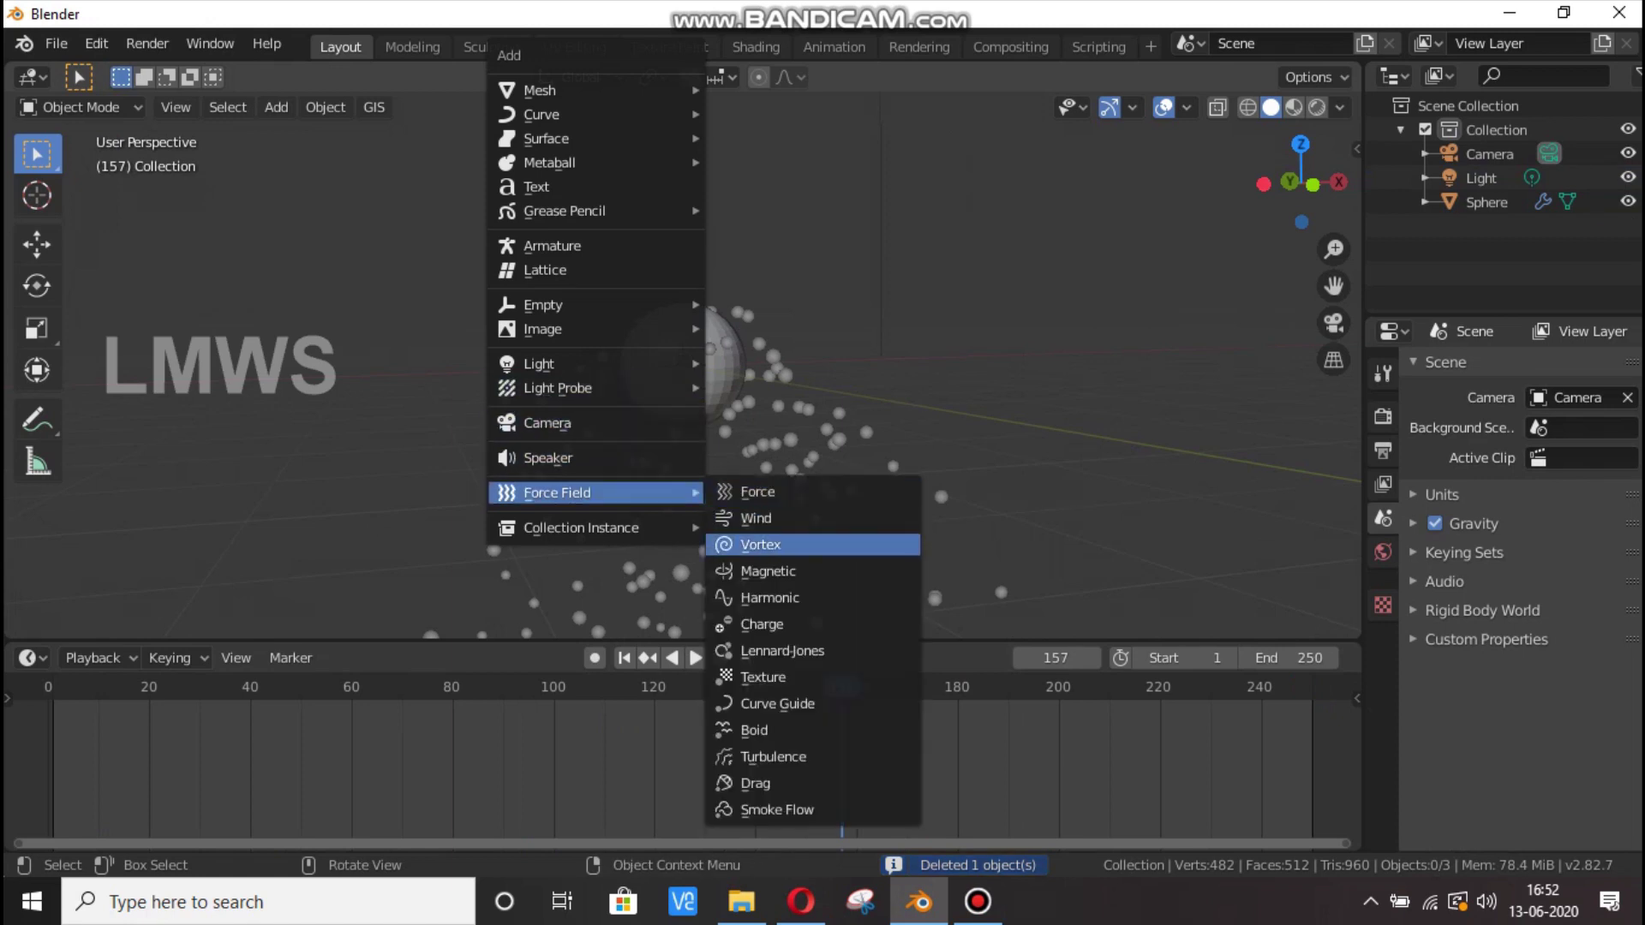
{"action": "left_click", "coordinate": [760, 544]}
{"action": "key", "text": "space"}
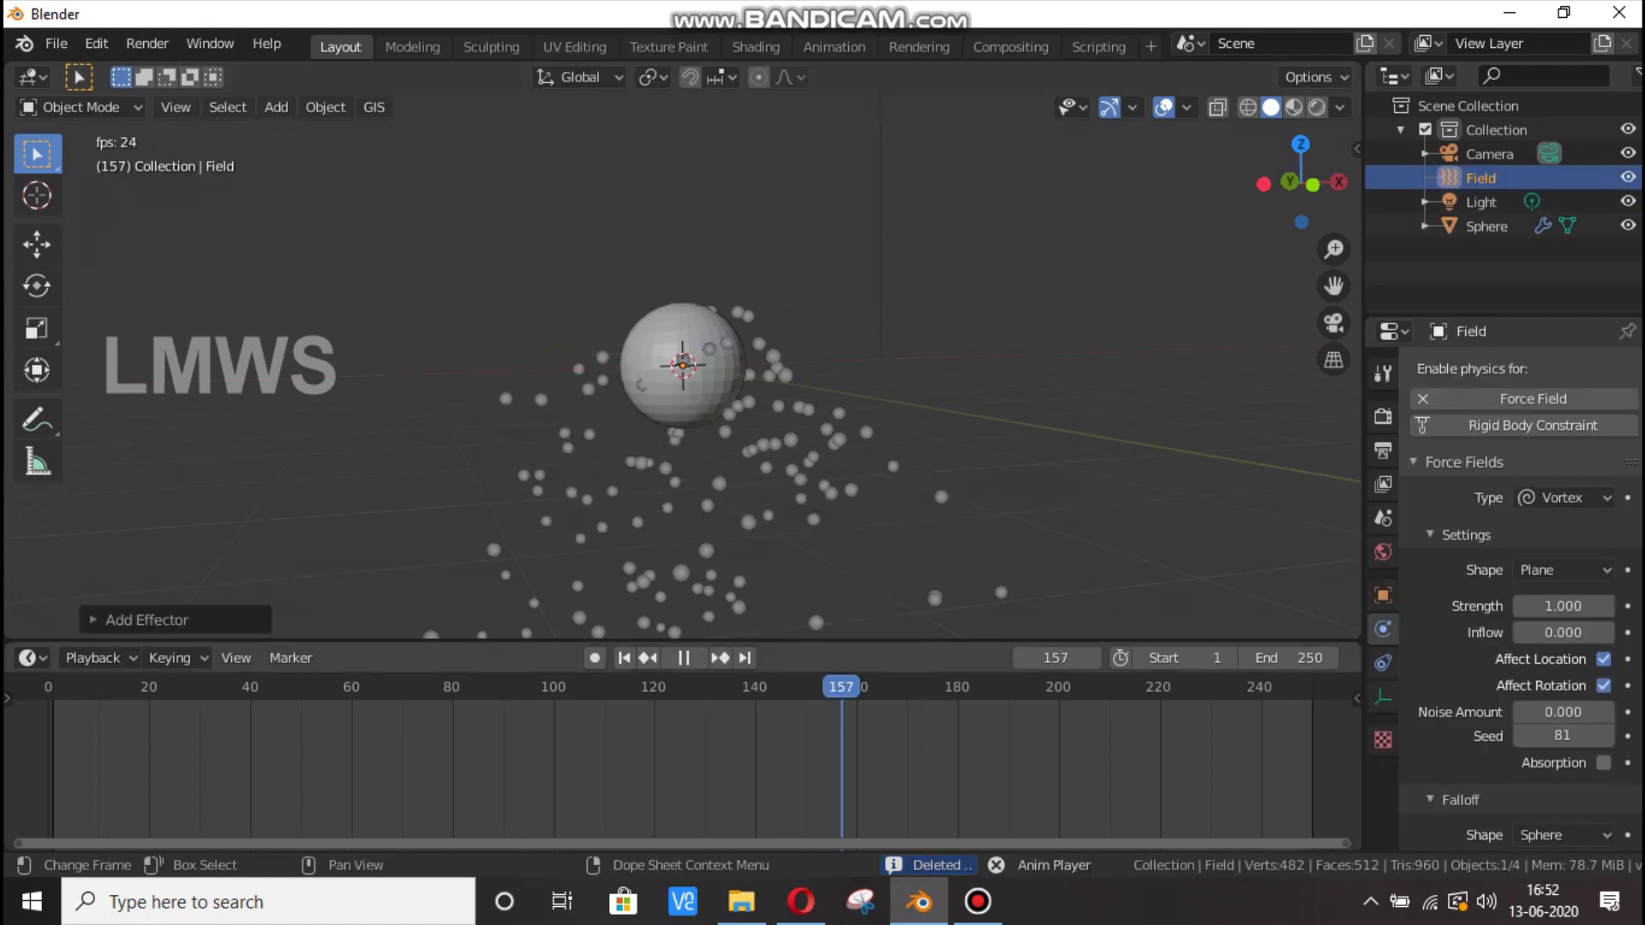
{"action": "key", "text": "shift+Left"}
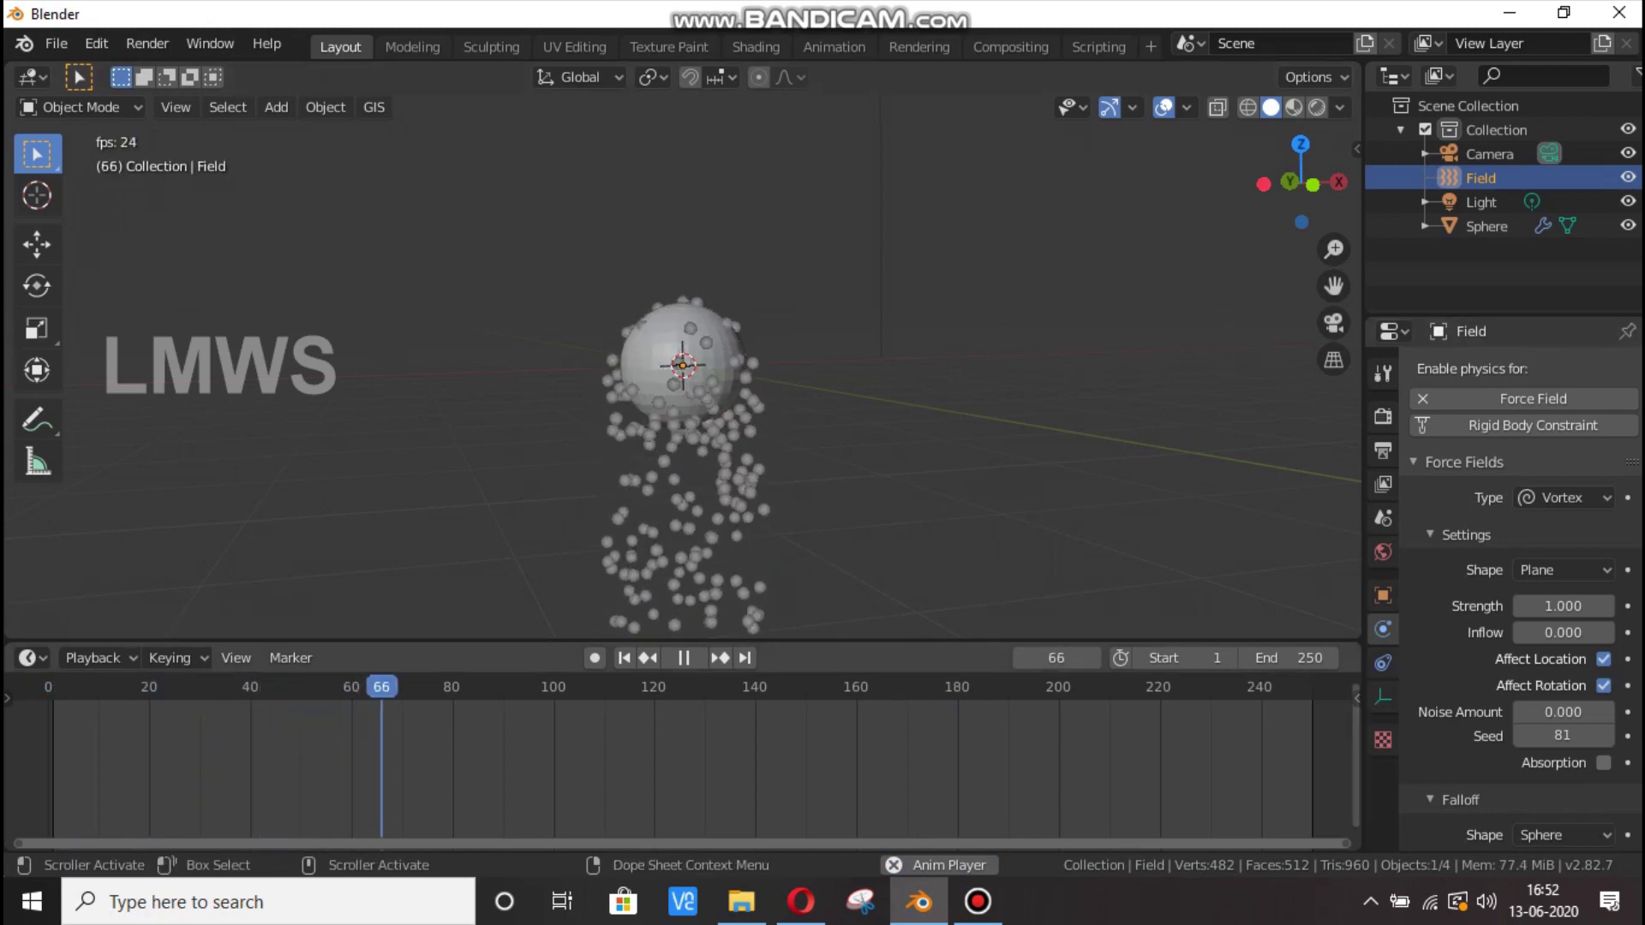
Set the vortex field's strength to 50 and play the animation briefly.
{"action": "key", "text": "space"}
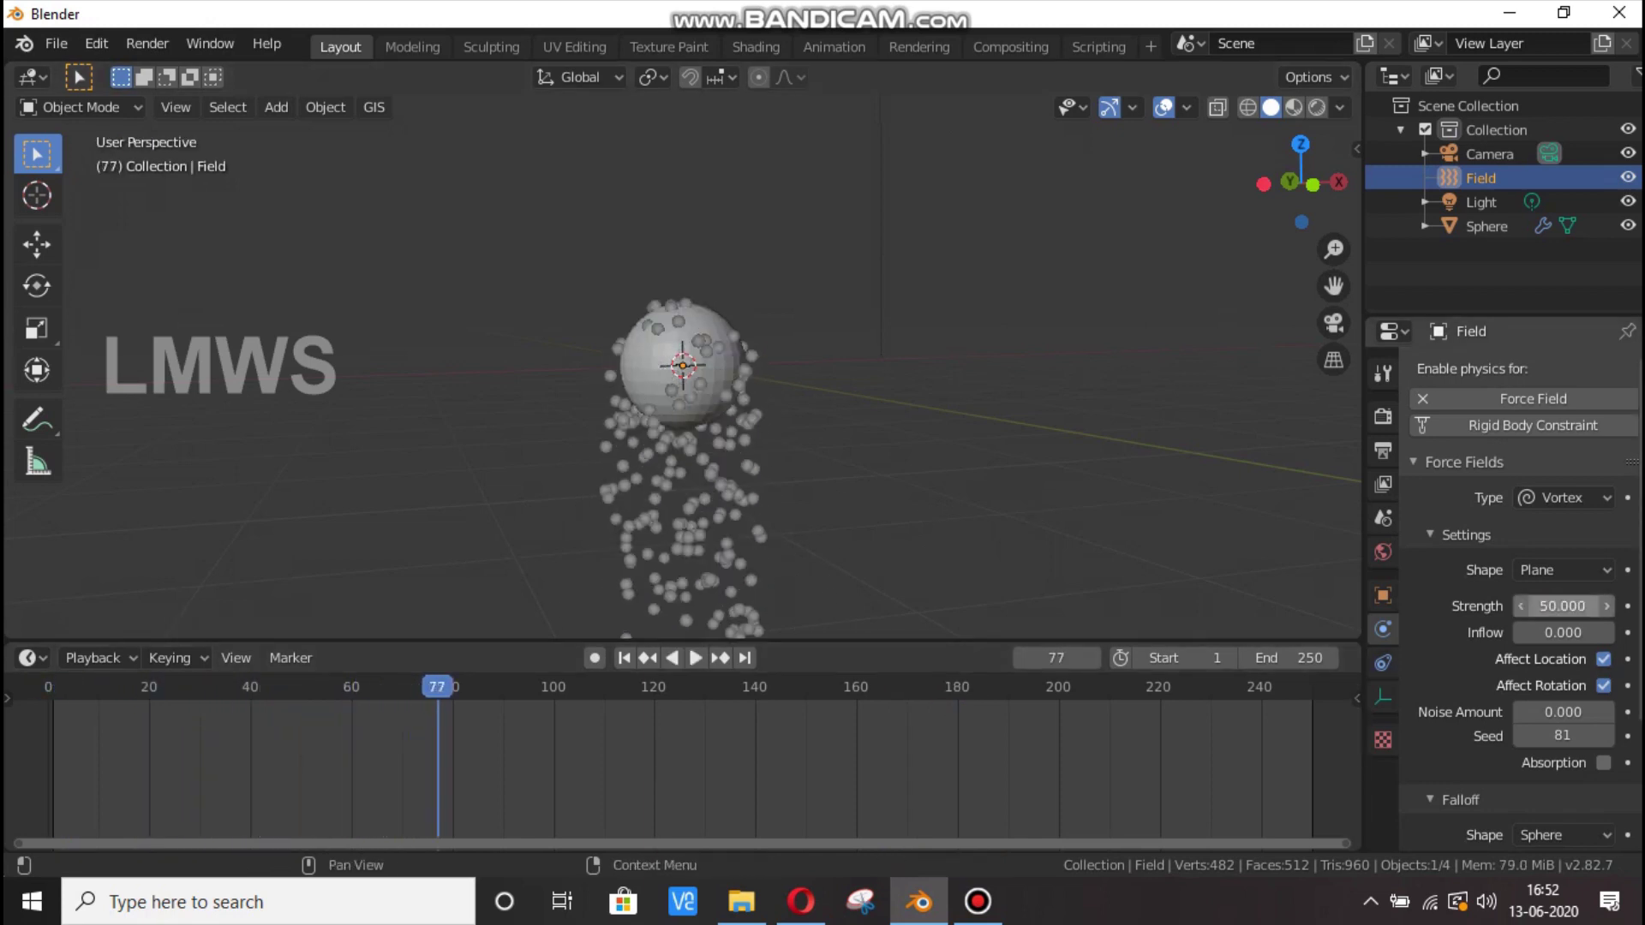
{"action": "key", "text": "space"}
{"action": "key", "text": "space"}
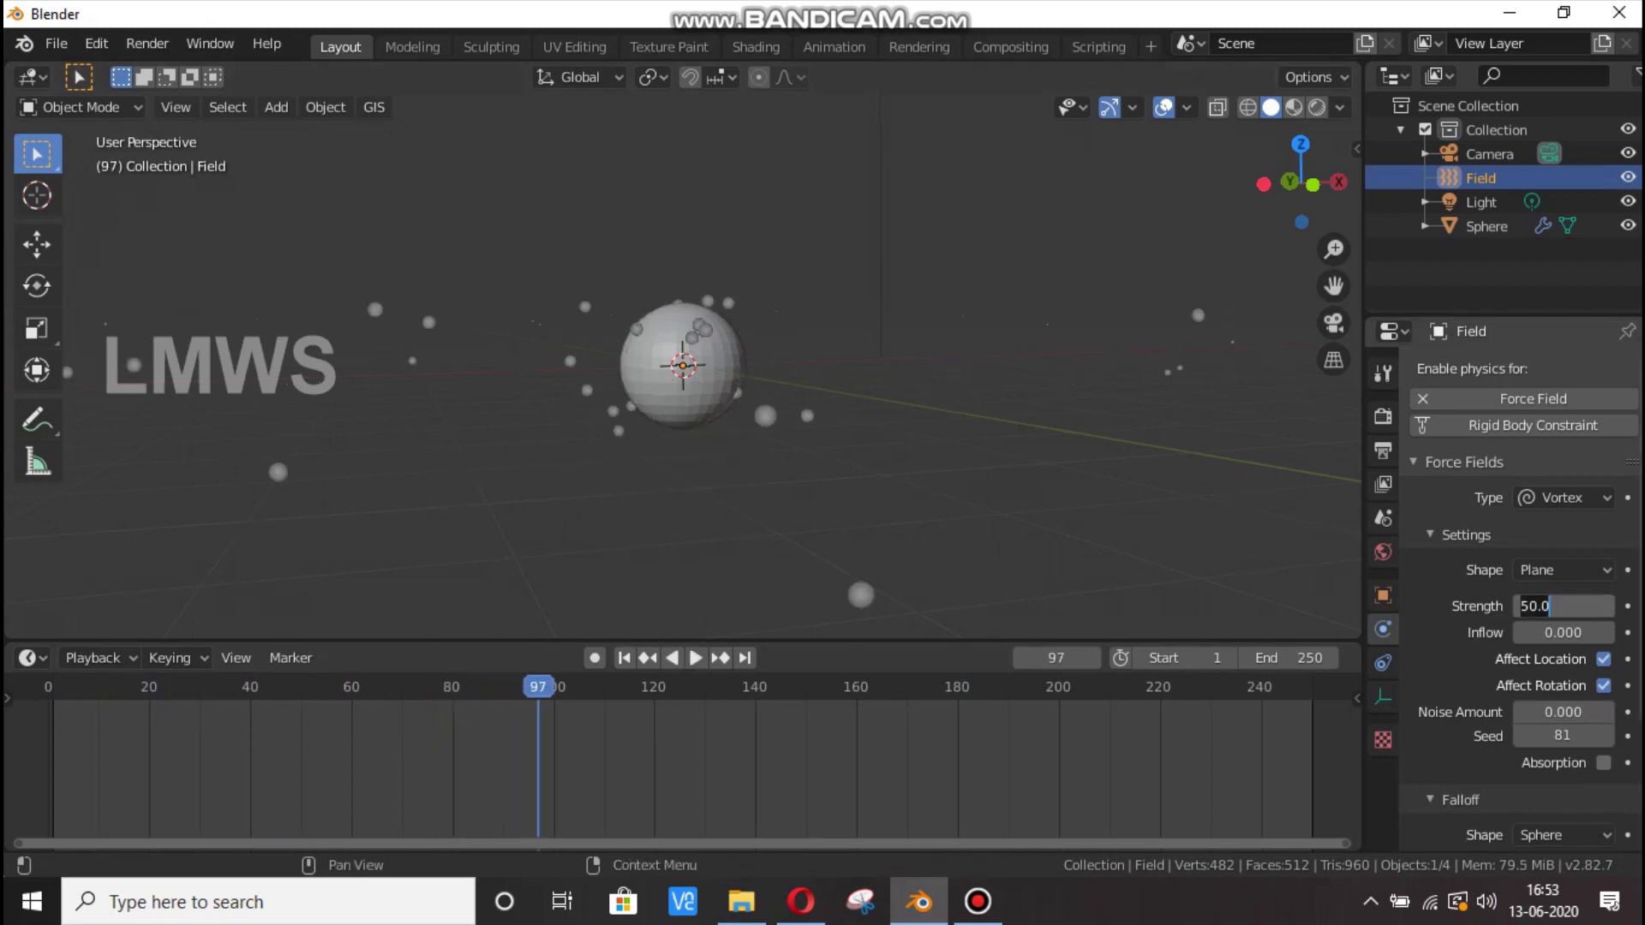
Set the vortex field's strength to 10 and replay the particle animation.
{"action": "type", "text": "10"}
{"action": "key", "text": "Return"}
{"action": "key", "text": "space"}
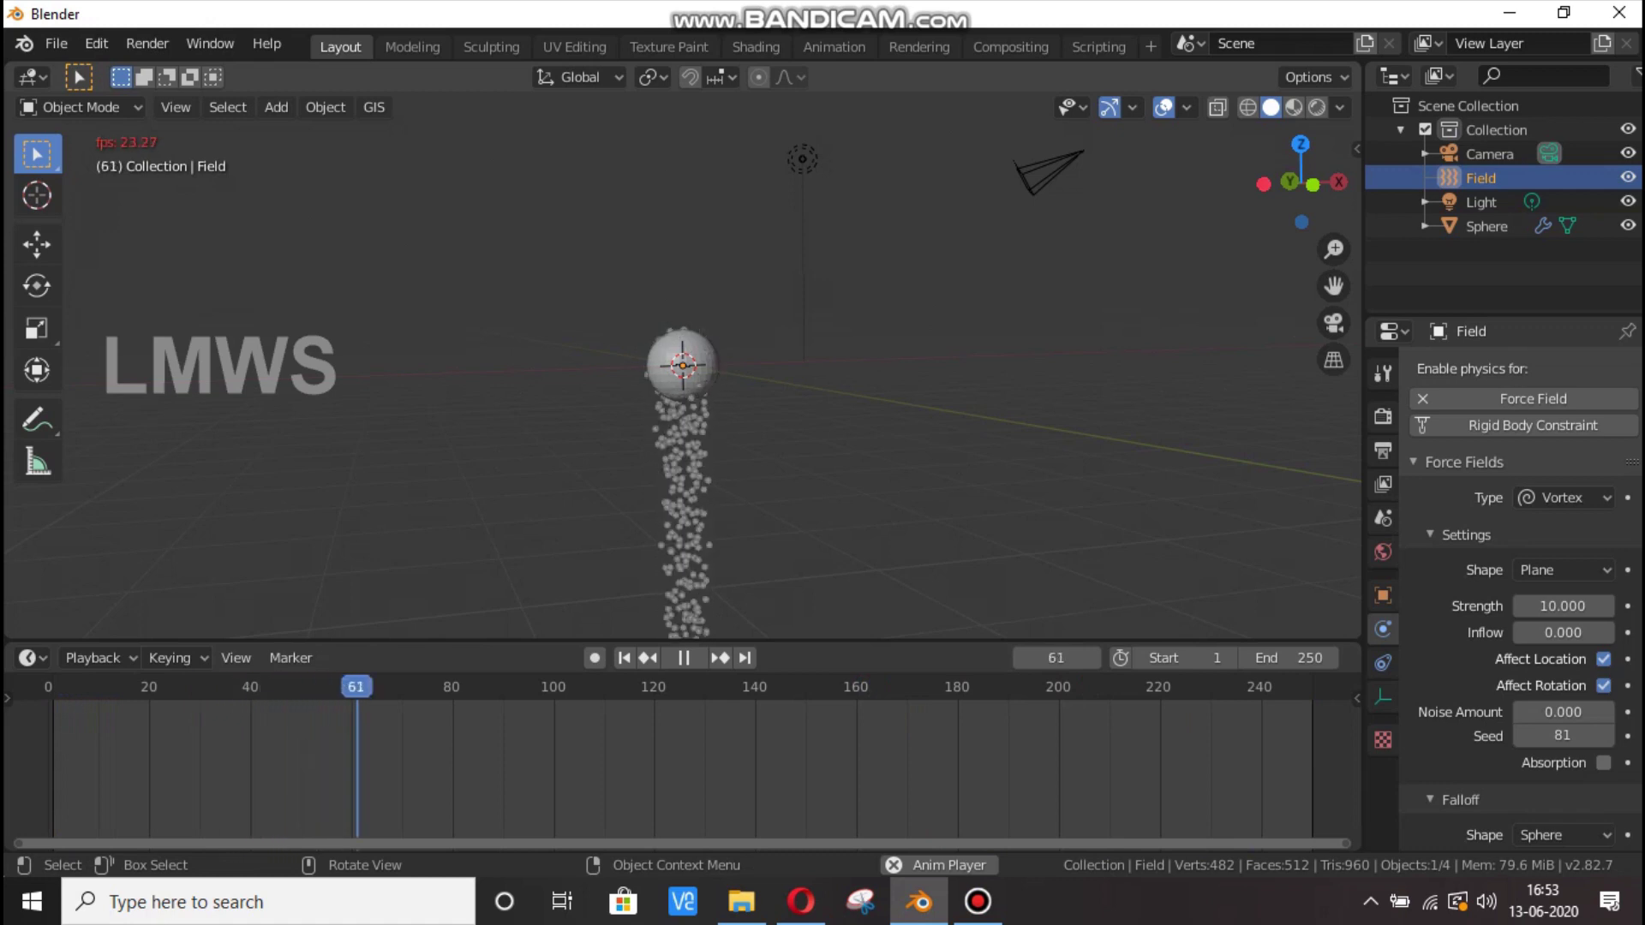
Move the vortex field straight down along the Z axis into the particle stream below the sphere.
{"action": "key", "text": "g"}
{"action": "key", "text": "z"}
{"action": "key", "text": "Return"}
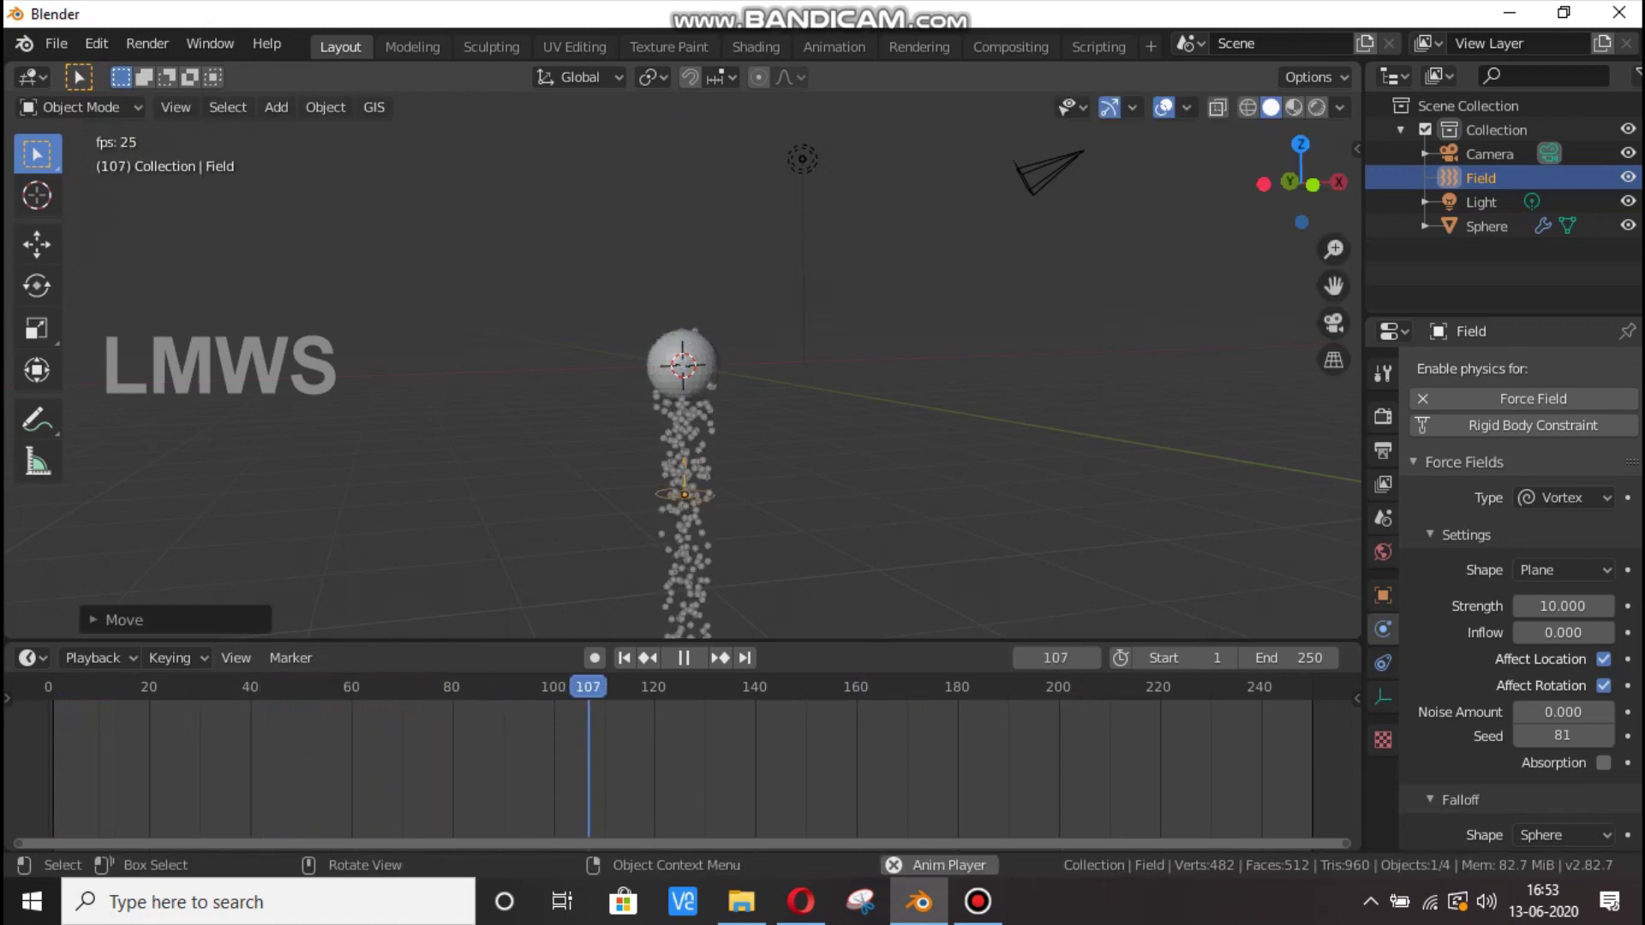
{"action": "scroll", "coordinate": [683, 369], "scroll_direction": "down", "scroll_amount": 2}
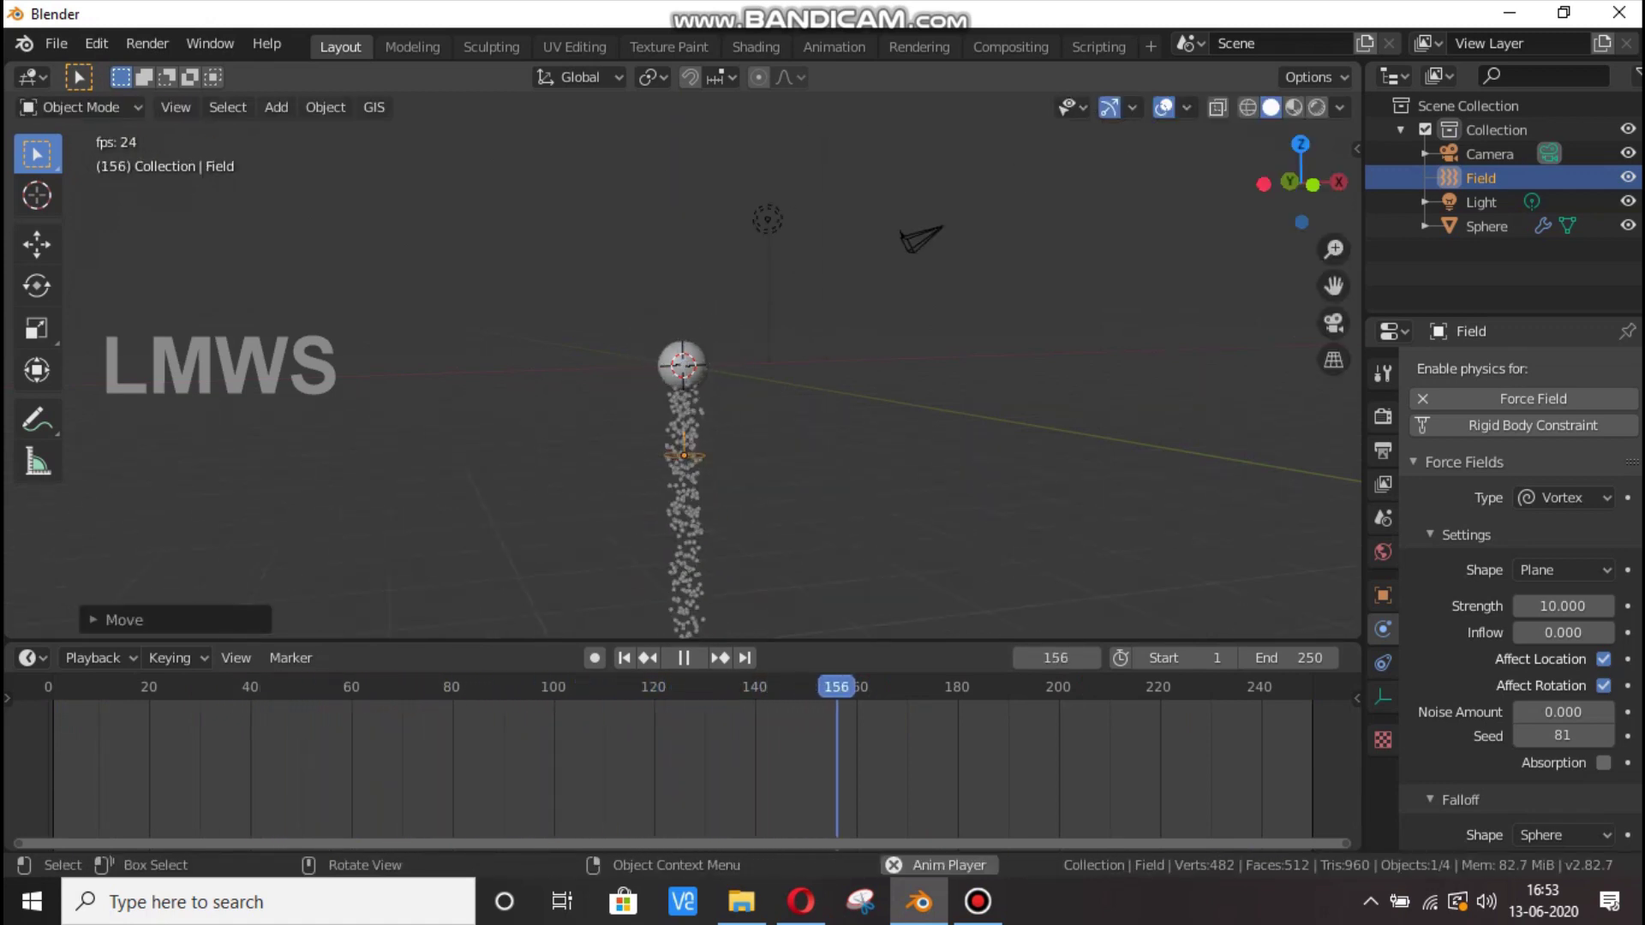
Set the vortex field's strength to 25 and replay the animation from the start, examining the particle spread from above.
{"action": "key", "text": "space"}
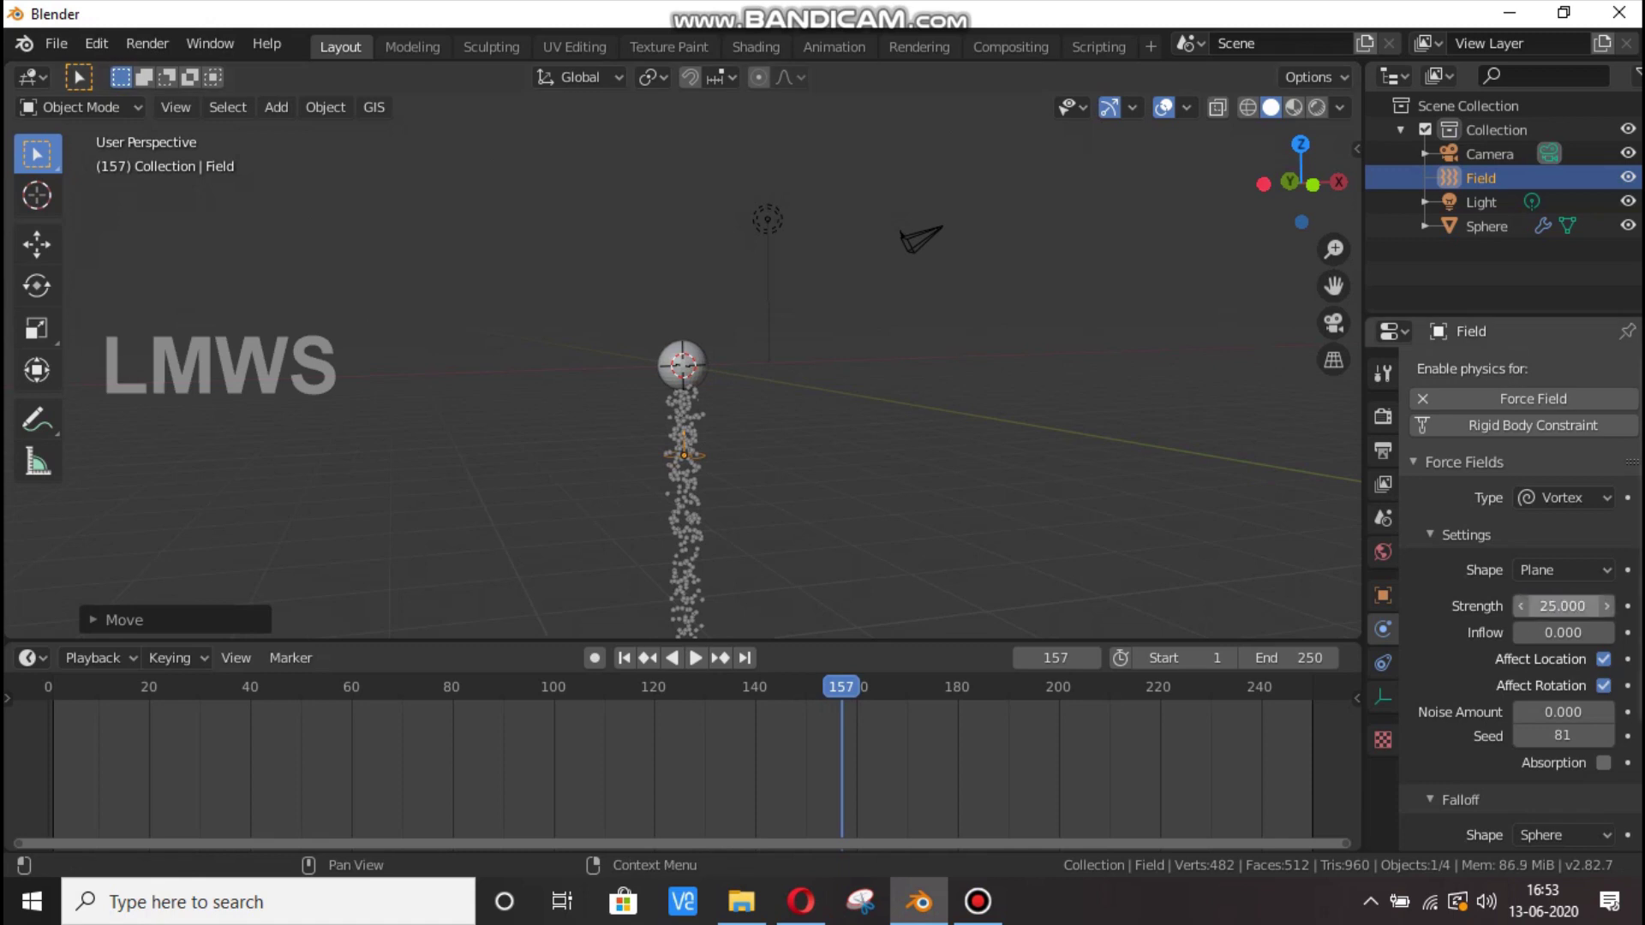
{"action": "key", "text": "space"}
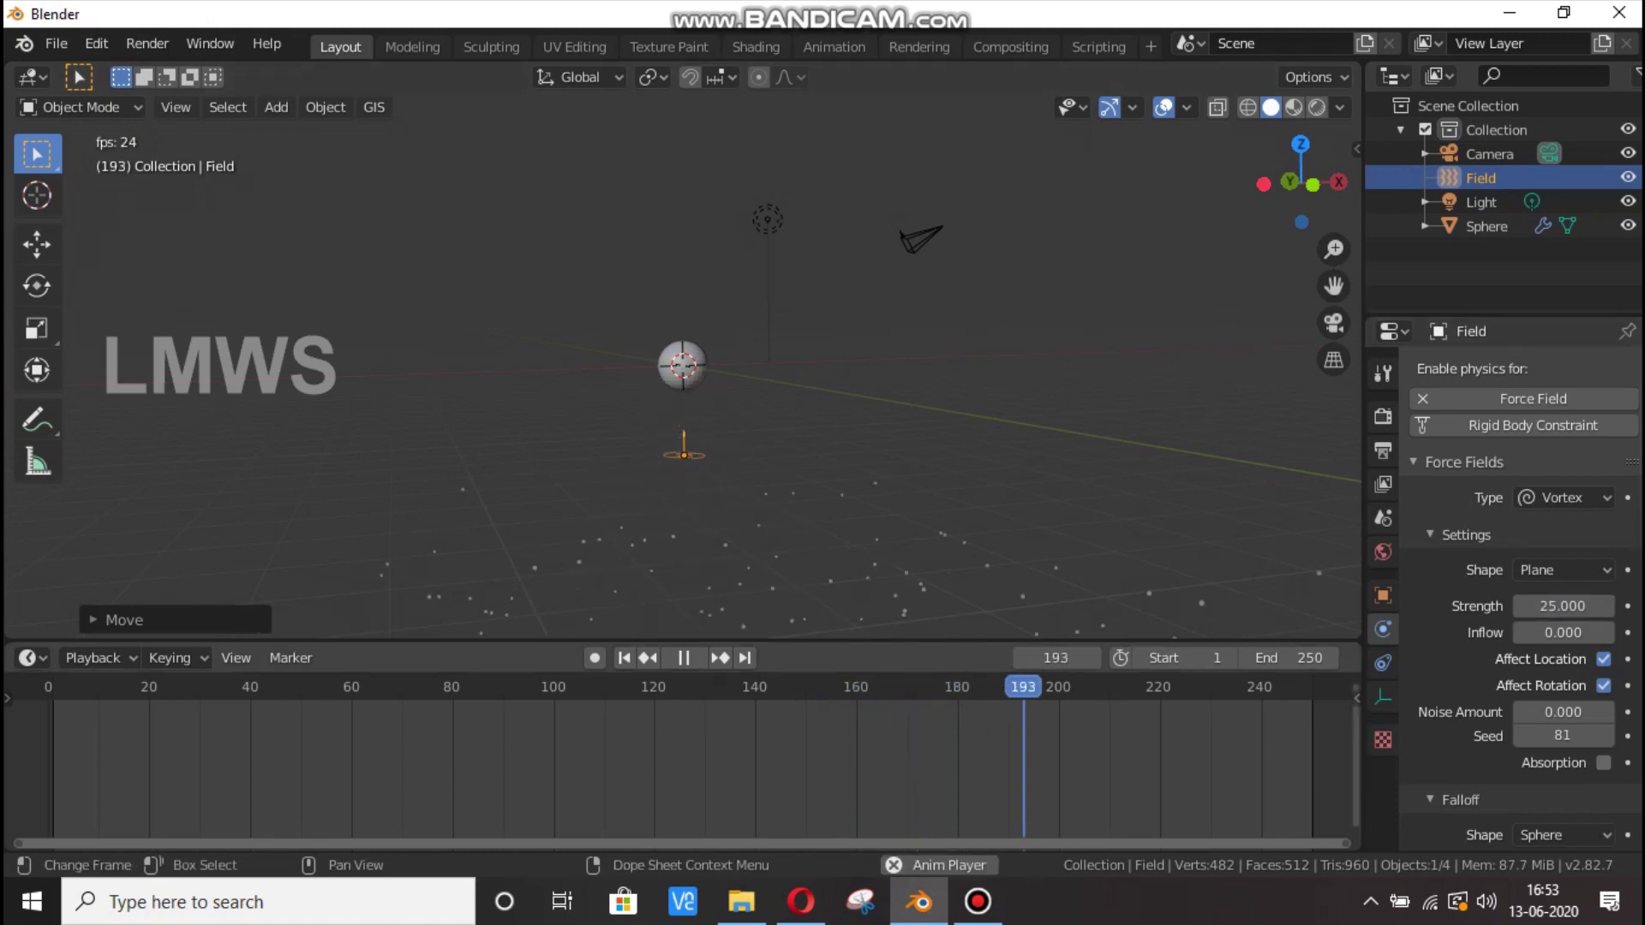
{"action": "left_click", "coordinate": [54, 688]}
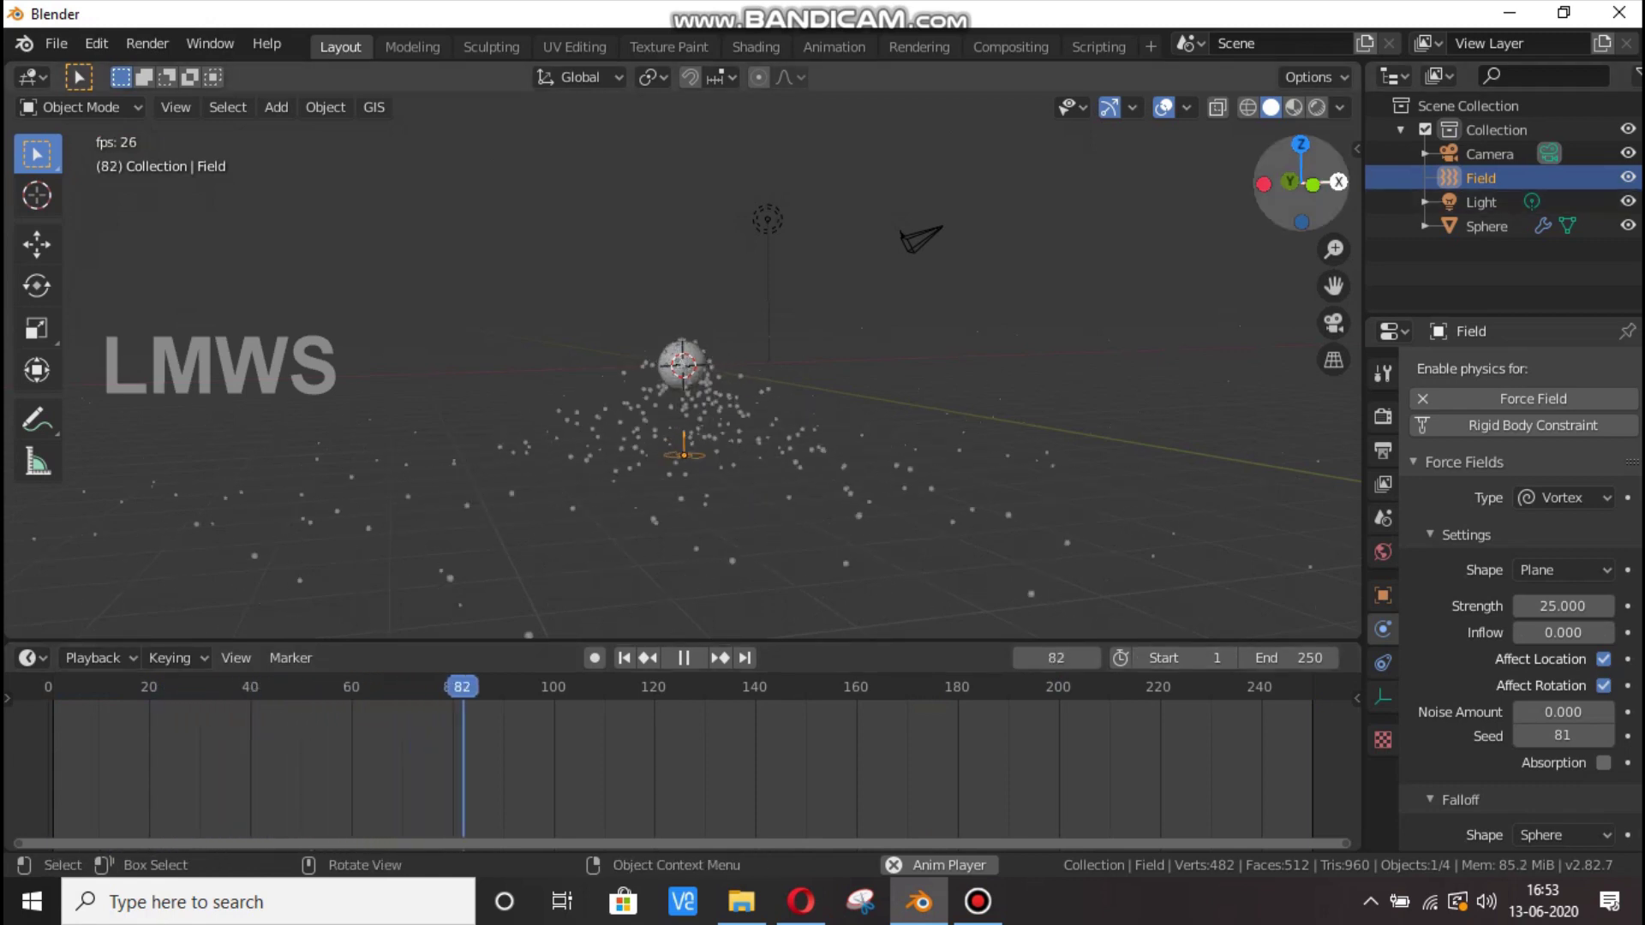
{"action": "left_click_drag", "start_coordinate": [1302, 181], "coordinate": [1281, 214]}
{"action": "scroll", "coordinate": [682, 364], "scroll_direction": "up", "scroll_amount": 4}
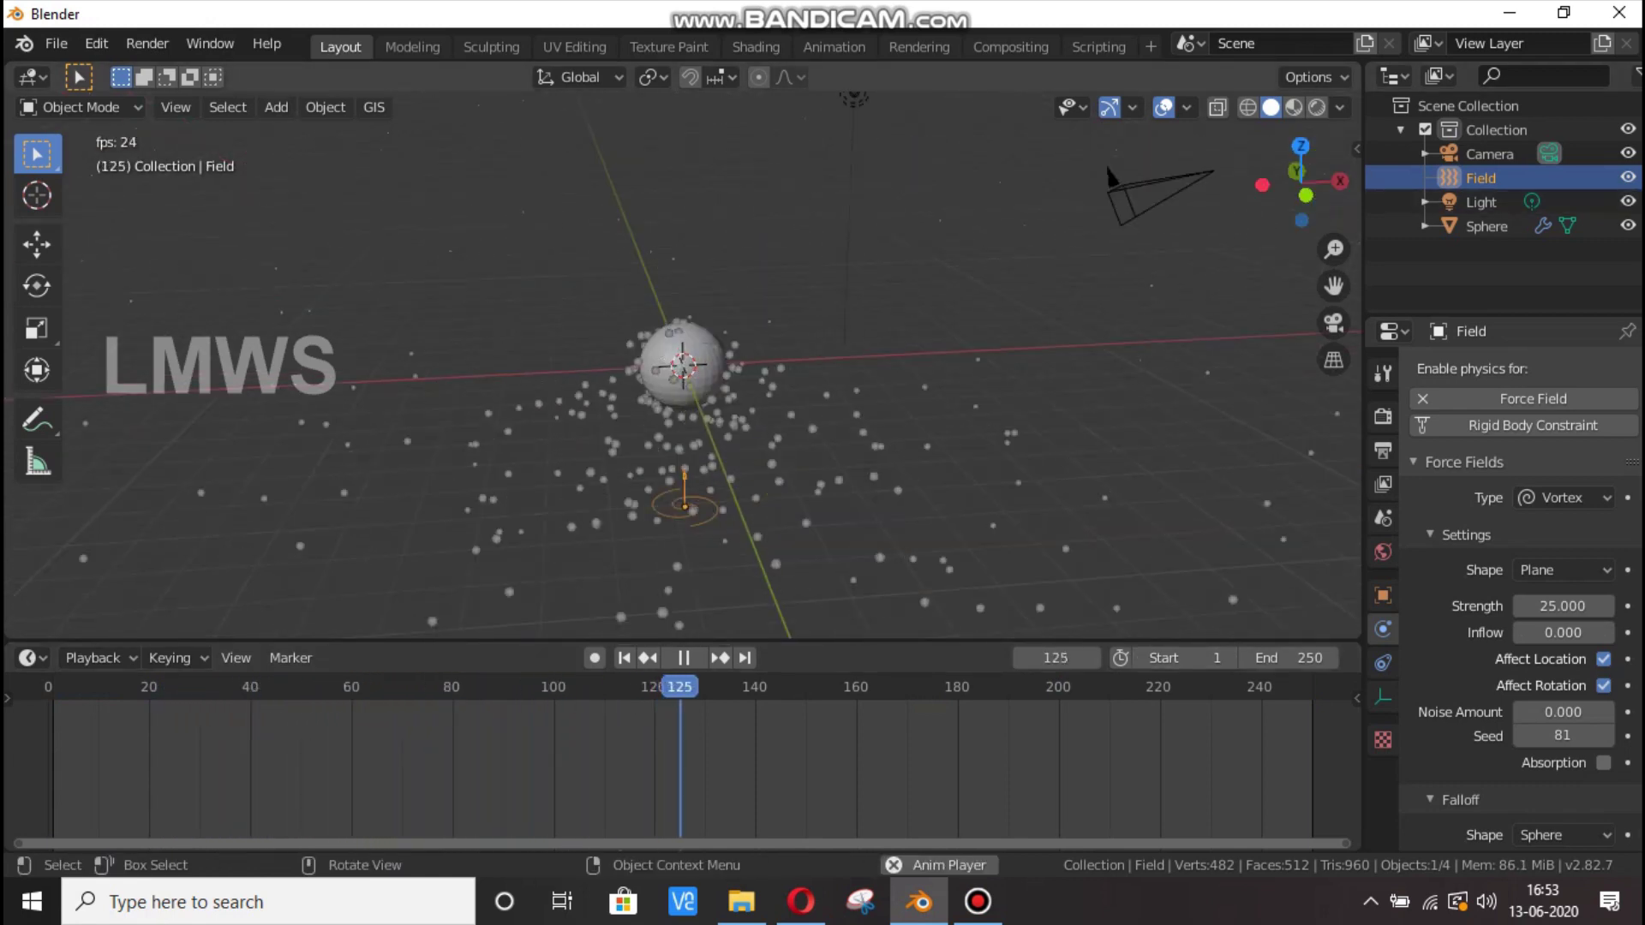
Delete the vortex force field and resume playing the particle animation.
{"action": "key", "text": "space"}
{"action": "key", "text": "x"}
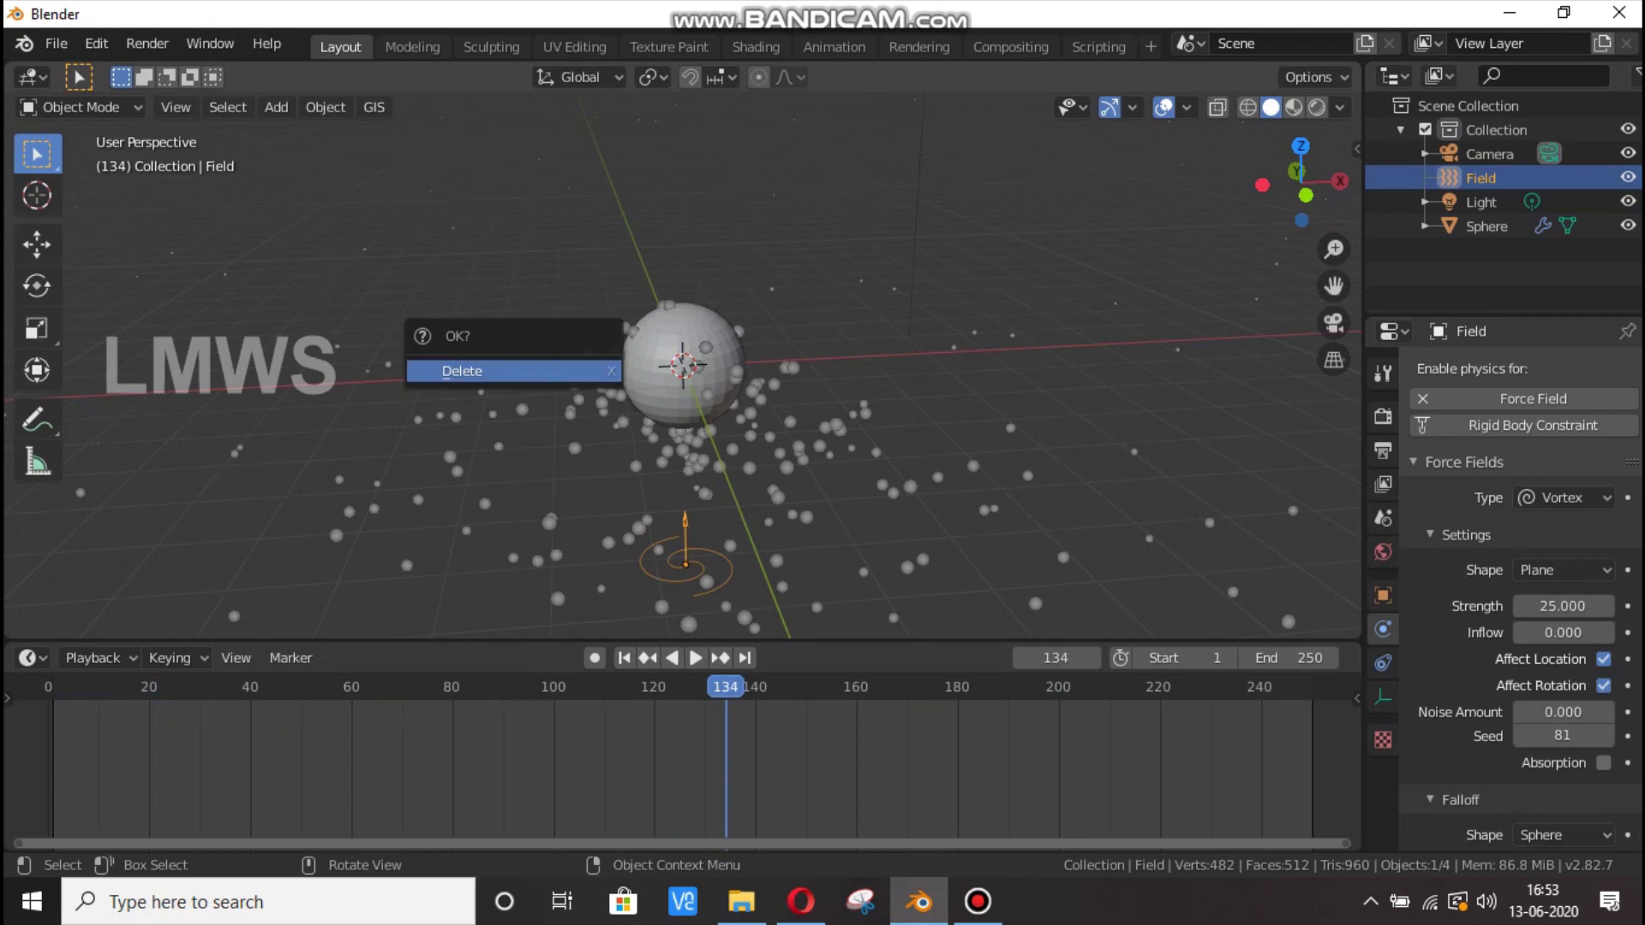
{"action": "left_click", "coordinate": [463, 370]}
{"action": "key", "text": "space"}
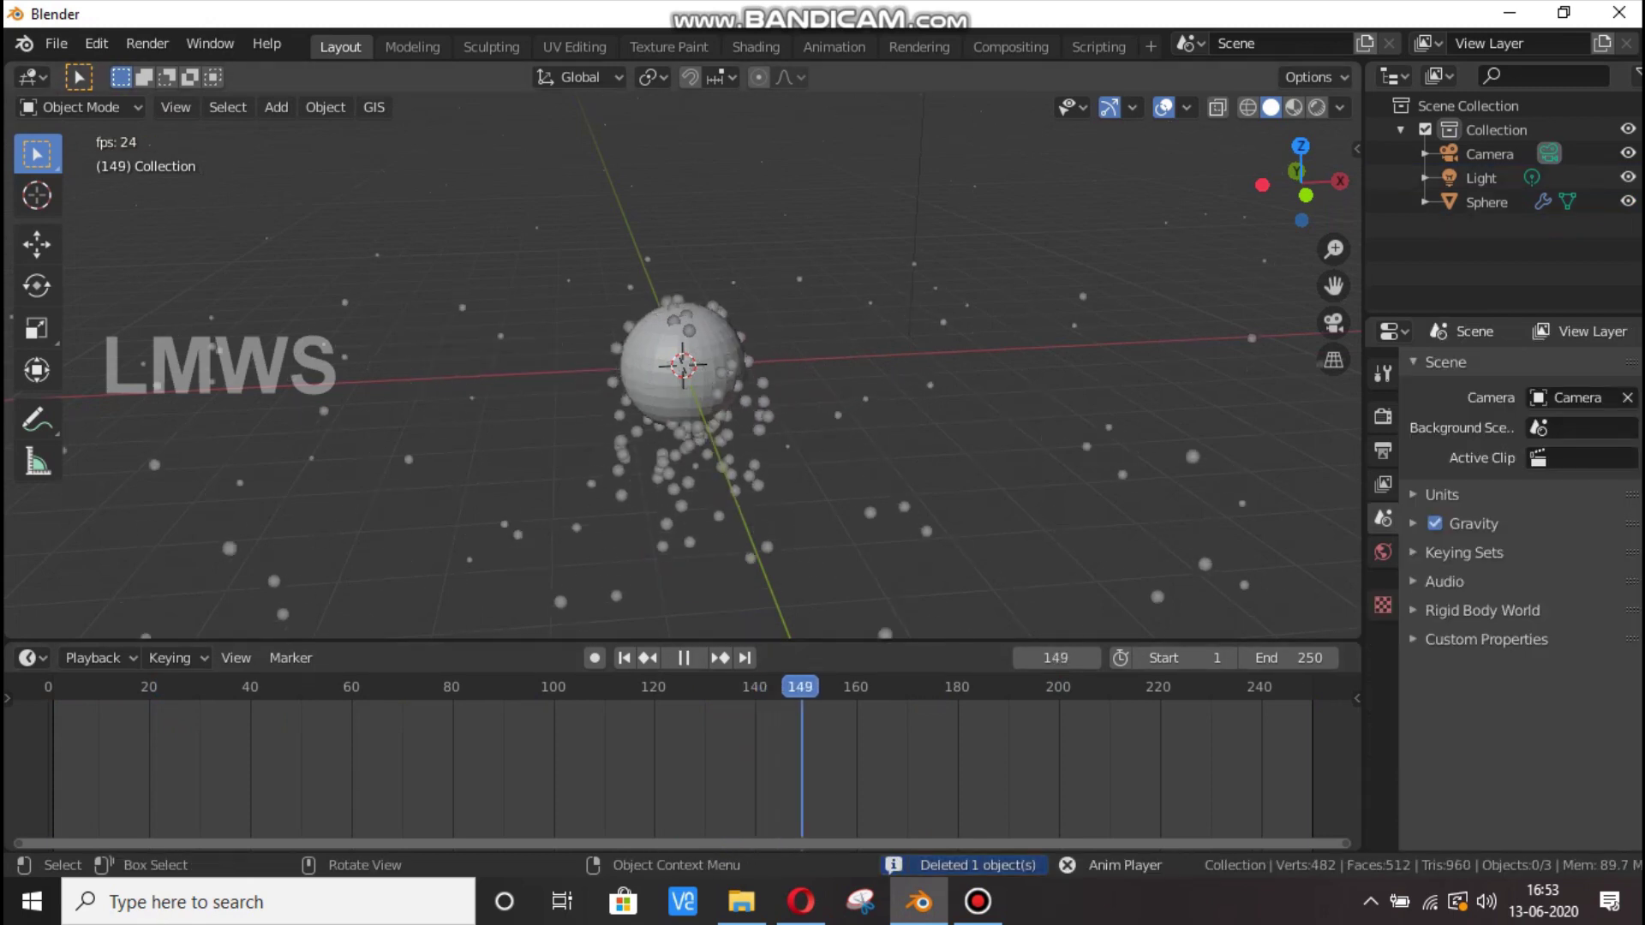
Add a Wind force field and move it away from the sphere along the positive X side.
{"action": "key", "text": "shift+a"}
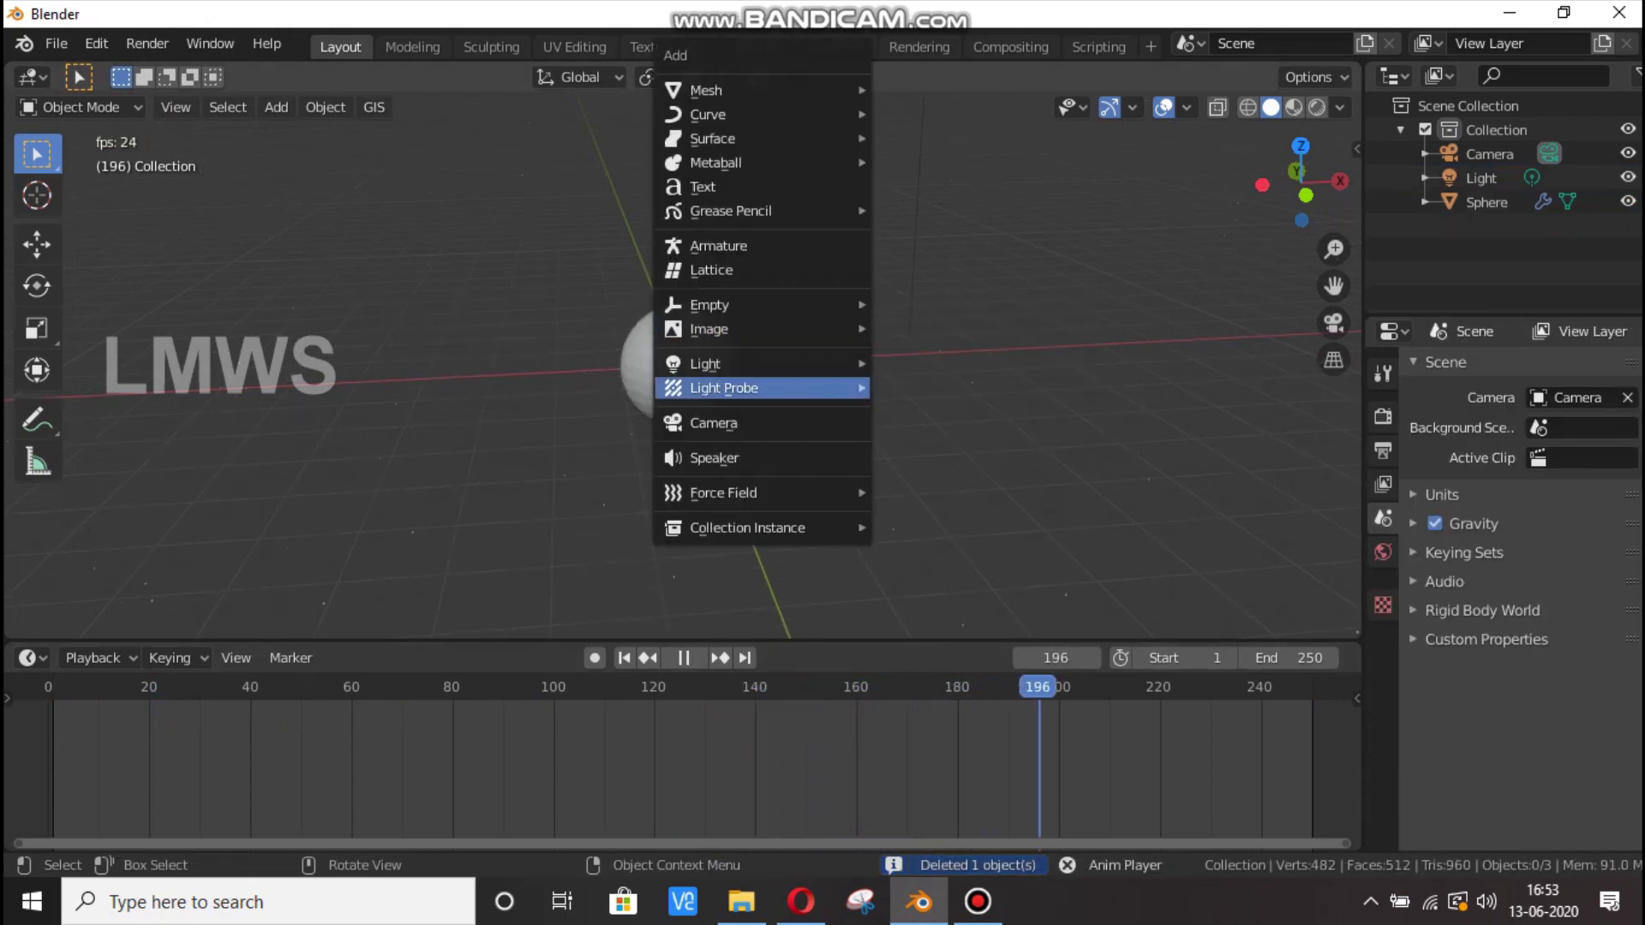
{"action": "mouse_move", "coordinate": [761, 493]}
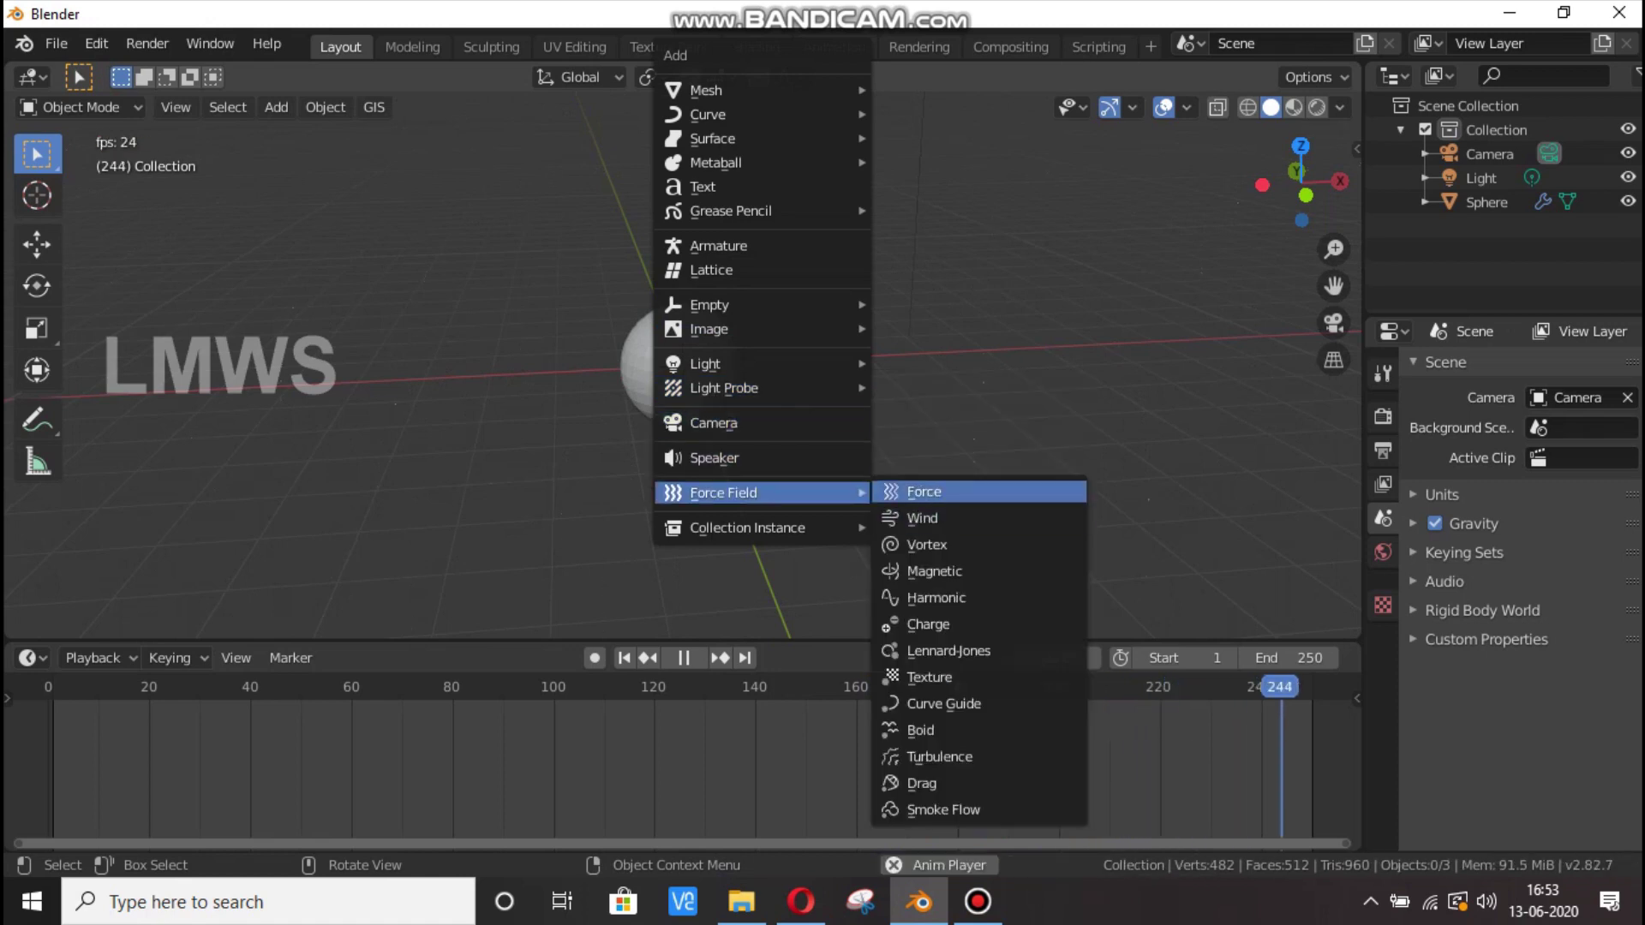
{"action": "left_click", "coordinate": [922, 518]}
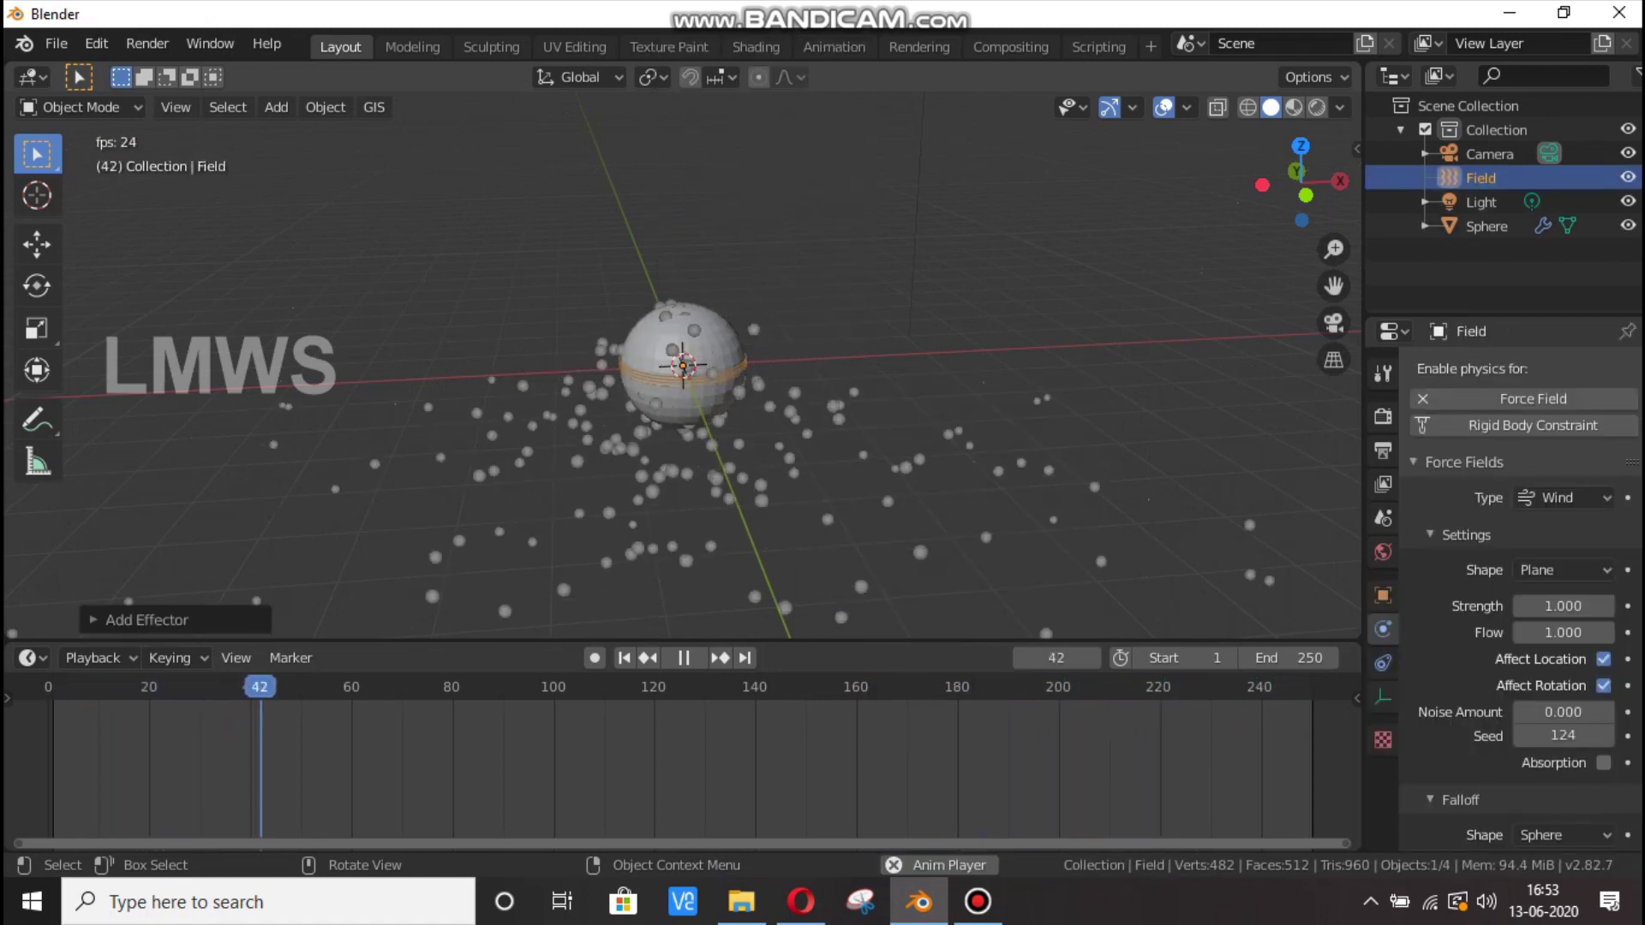
{"action": "key", "text": "g"}
{"action": "left_click", "coordinate": [1113, 304]}
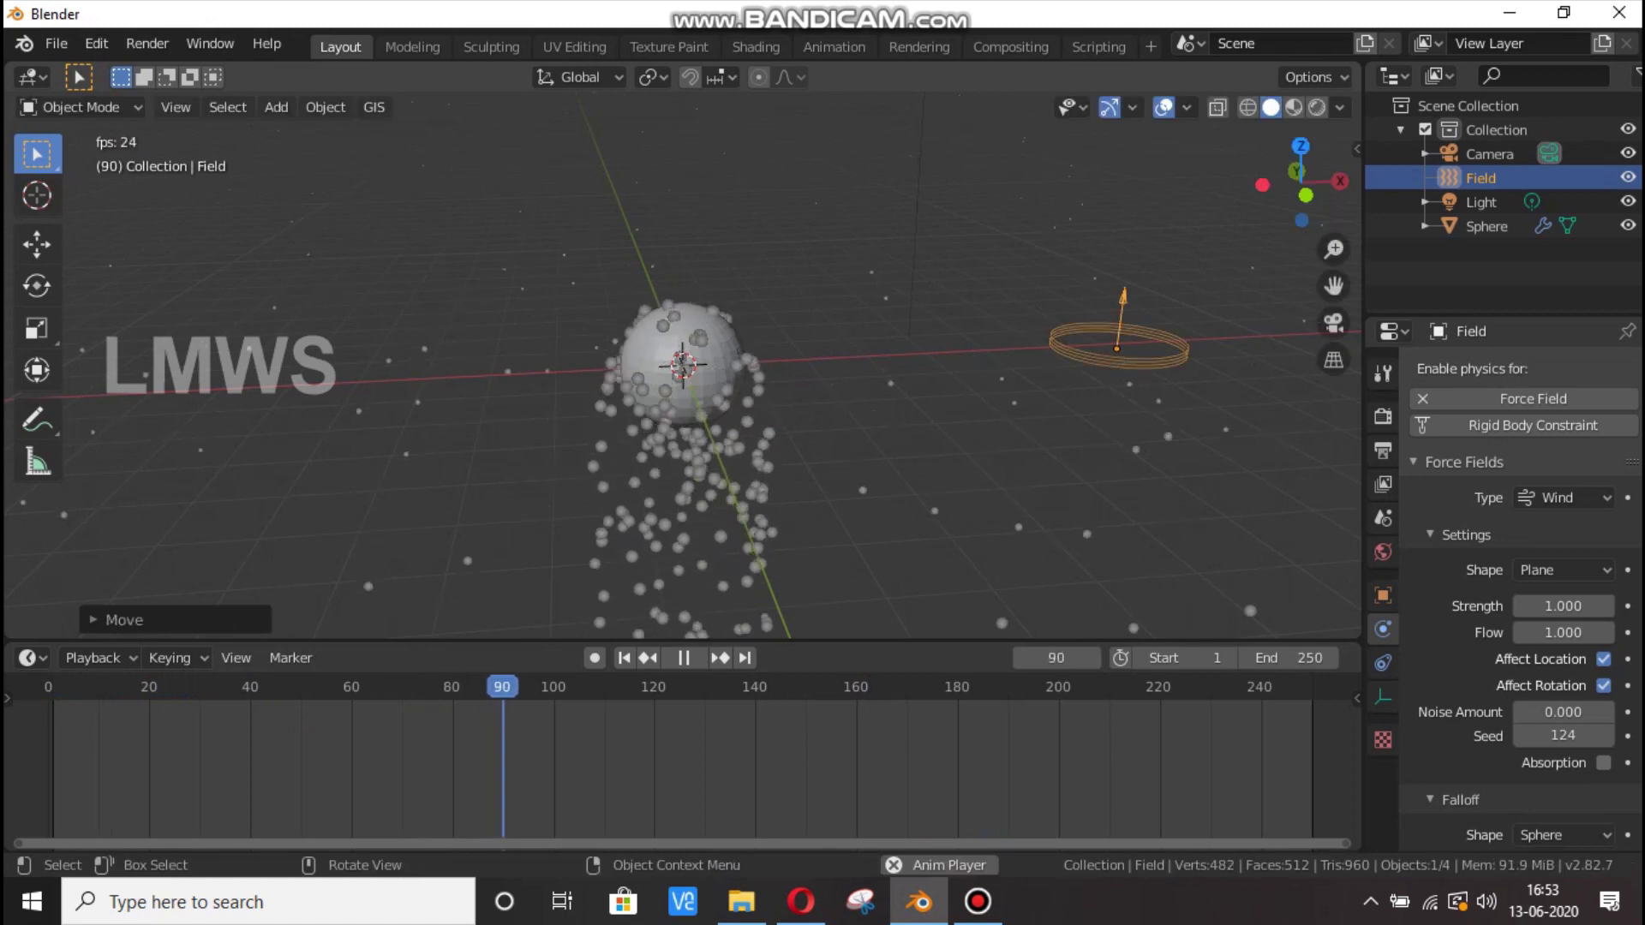
Rotate the wind field about -94° around the Y axis so it blows toward the sphere, and move it lower beside the particle stream.
{"action": "key", "text": "r"}
{"action": "key", "text": "x"}
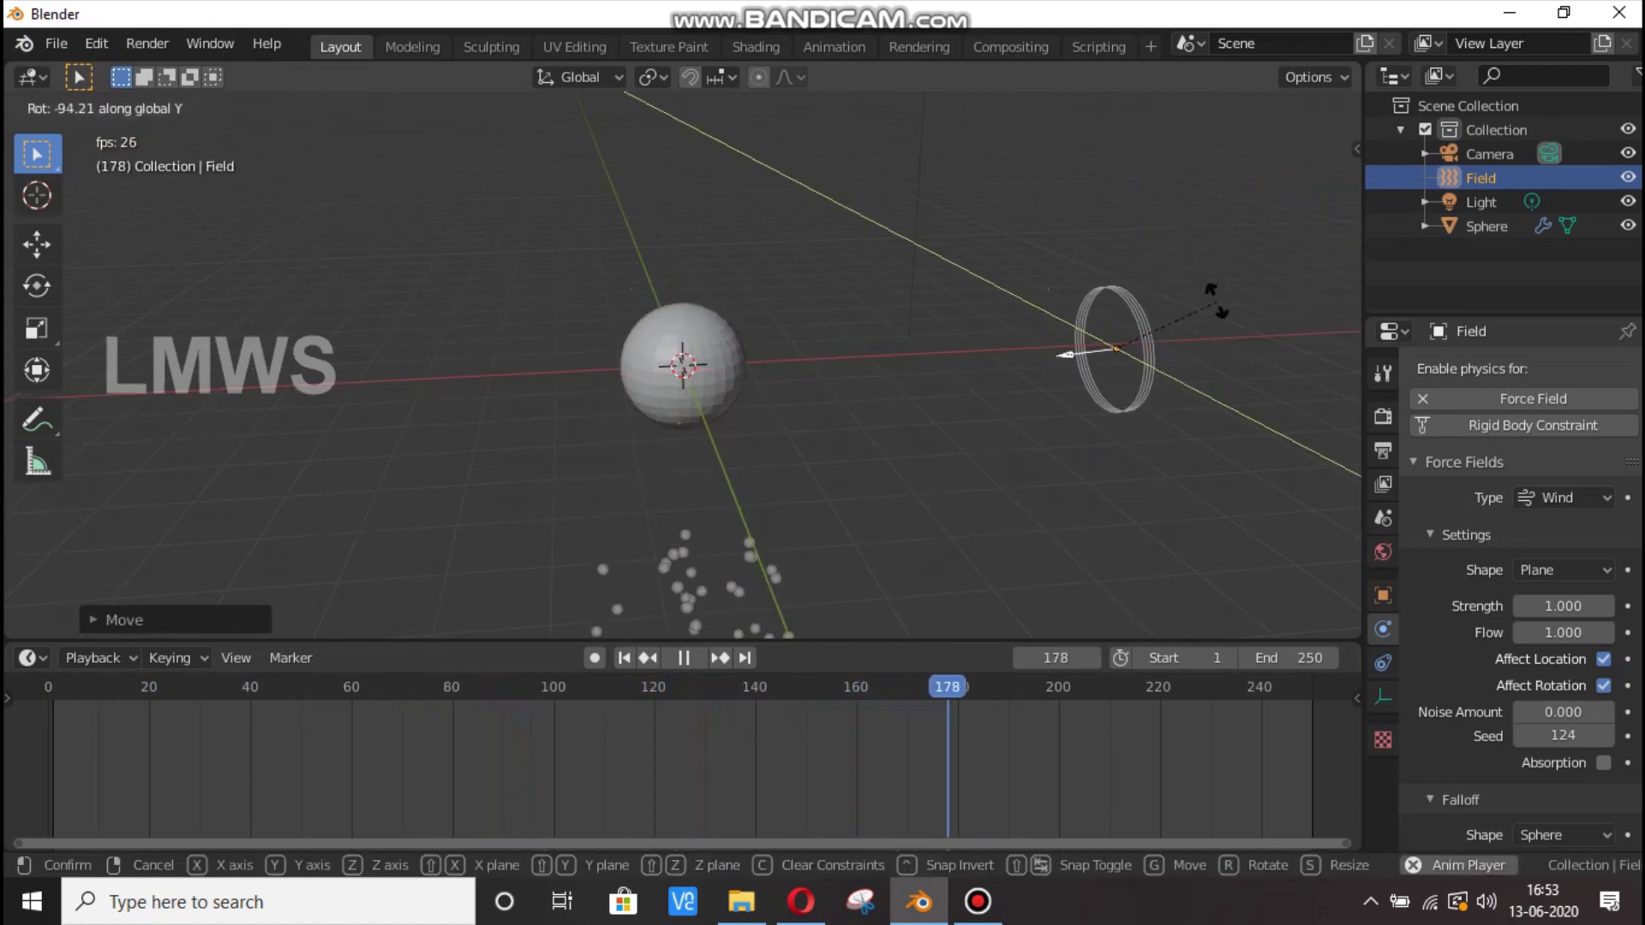
{"action": "left_click", "coordinate": [1211, 288]}
{"action": "key", "text": "g"}
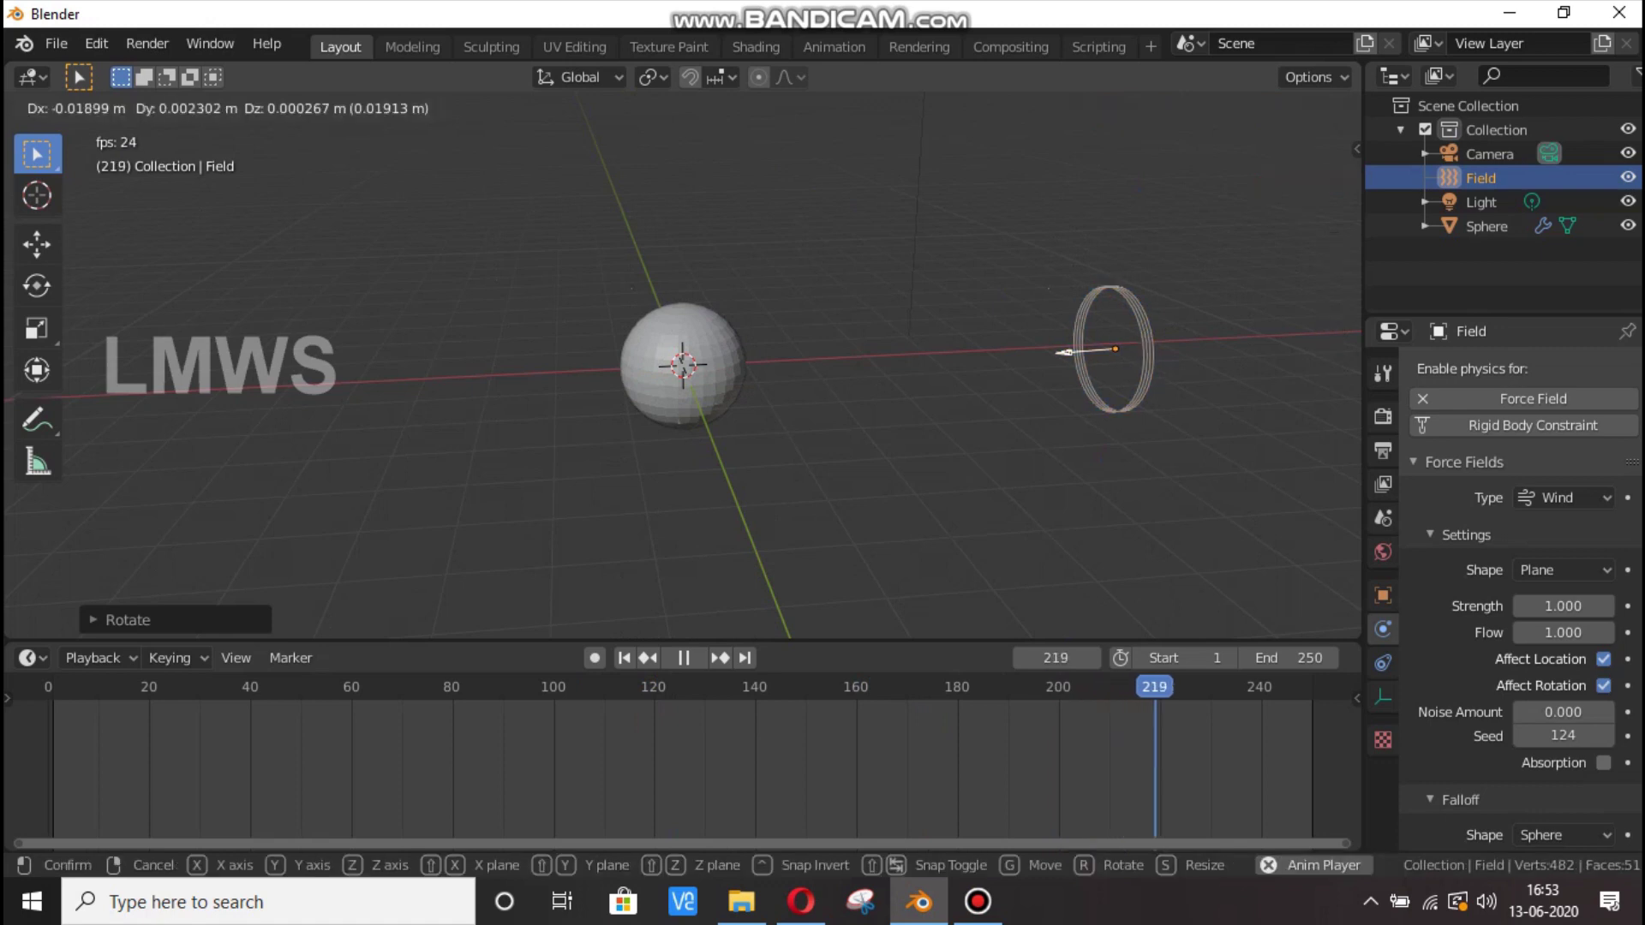
{"action": "left_click", "coordinate": [1198, 450]}
{"action": "middle_click_drag", "start_coordinate": [1198, 450], "coordinate": [1153, 403]}
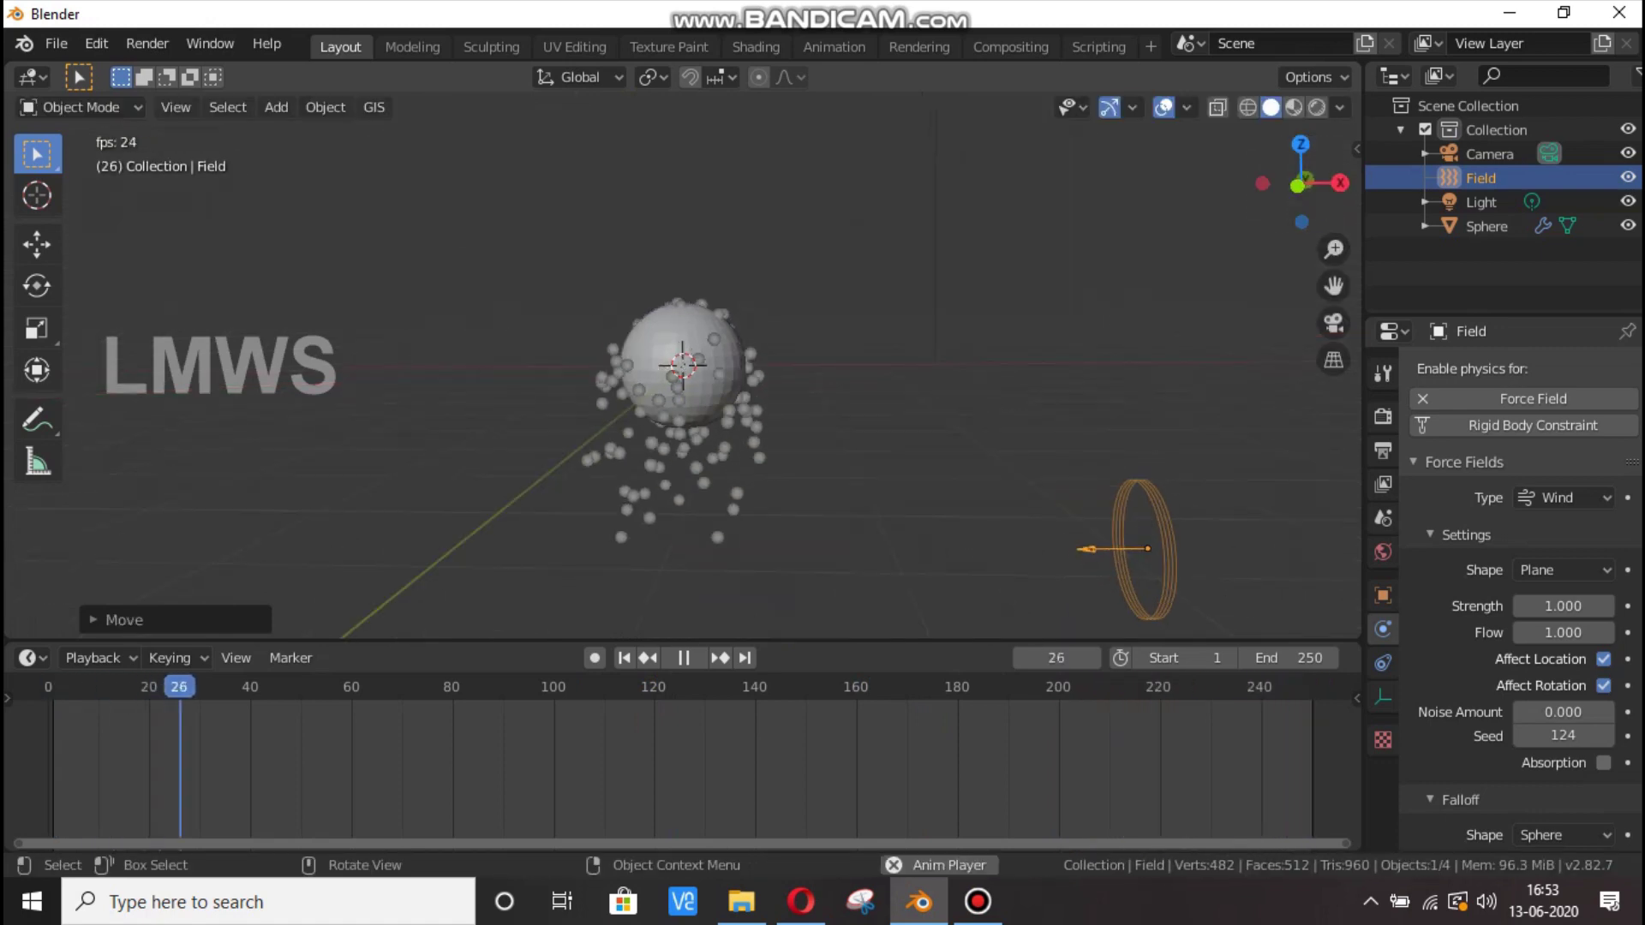
Set the wind field's strength to 15.8 and resume the animation, examining how the particles are blown away from several angles.
{"action": "key", "text": "space"}
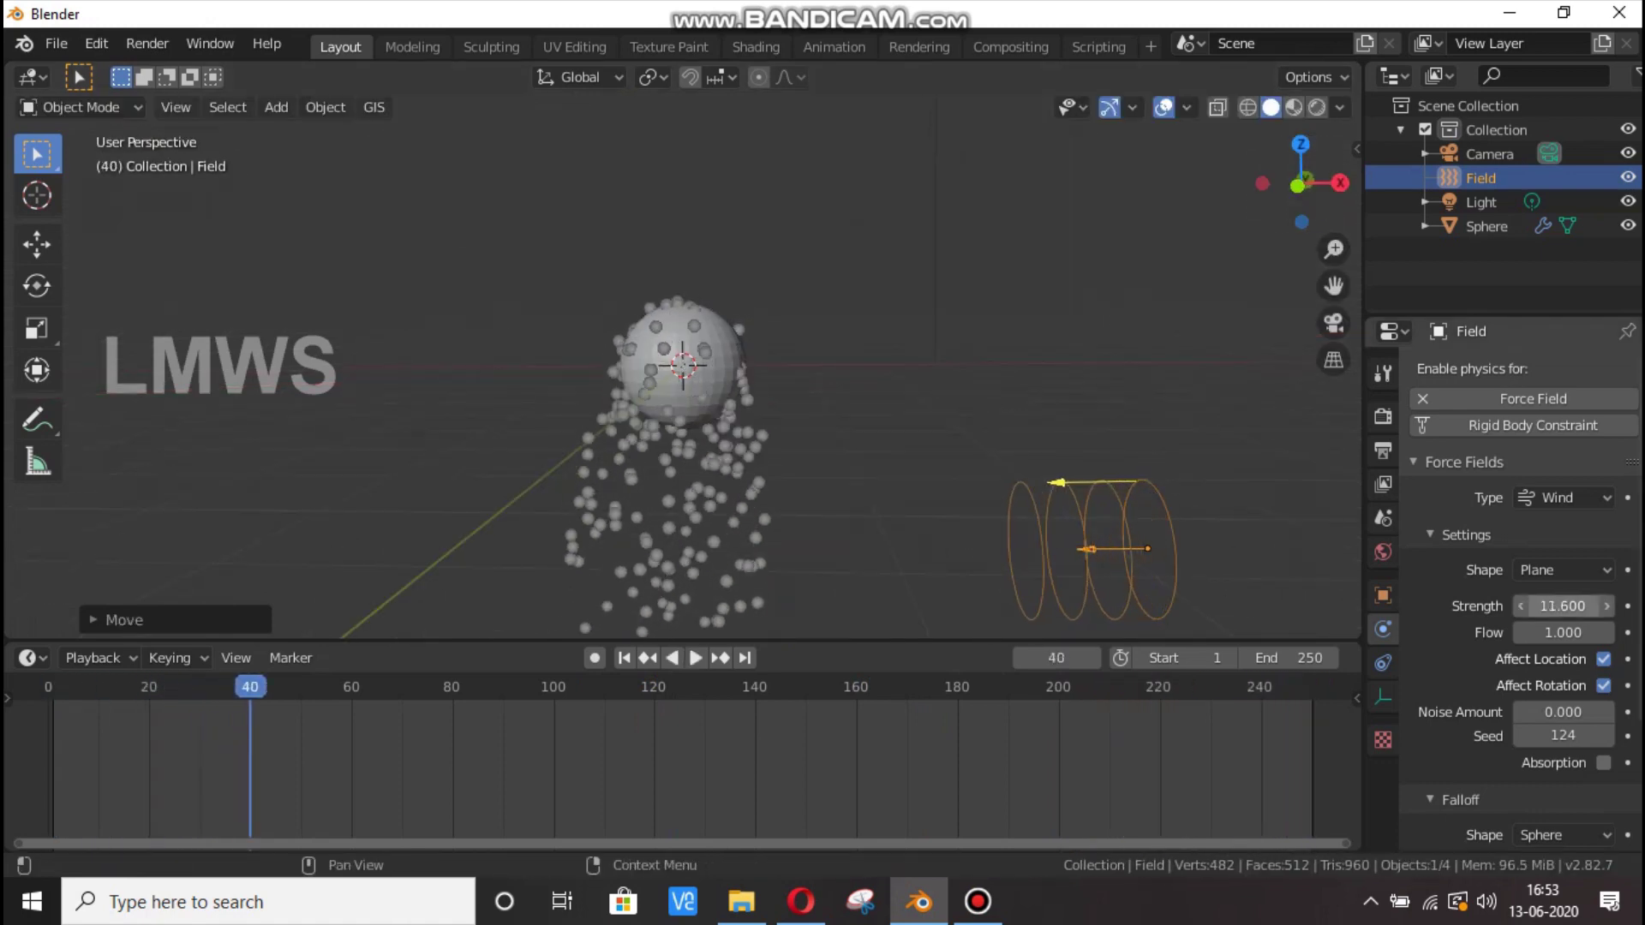
{"action": "left_click_drag", "start_coordinate": [1563, 606], "coordinate": [1585, 605]}
{"action": "key", "text": "space"}
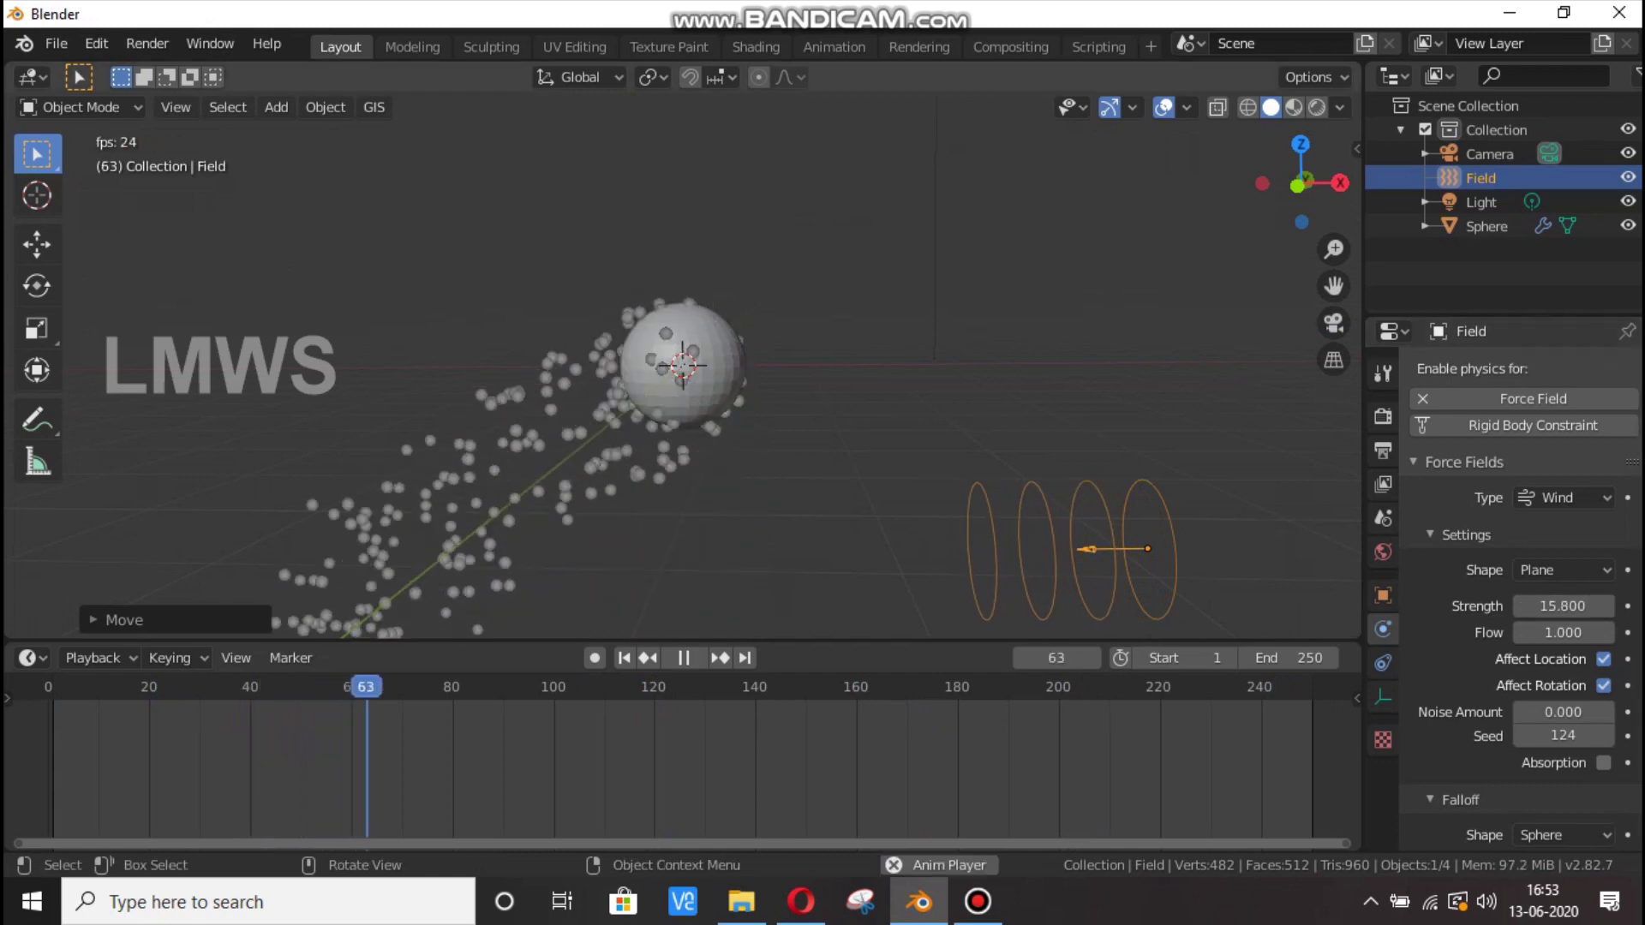
{"action": "scroll", "coordinate": [683, 365], "scroll_direction": "down", "scroll_amount": 4}
{"action": "left_click_drag", "start_coordinate": [1301, 182], "coordinate": [1337, 180]}
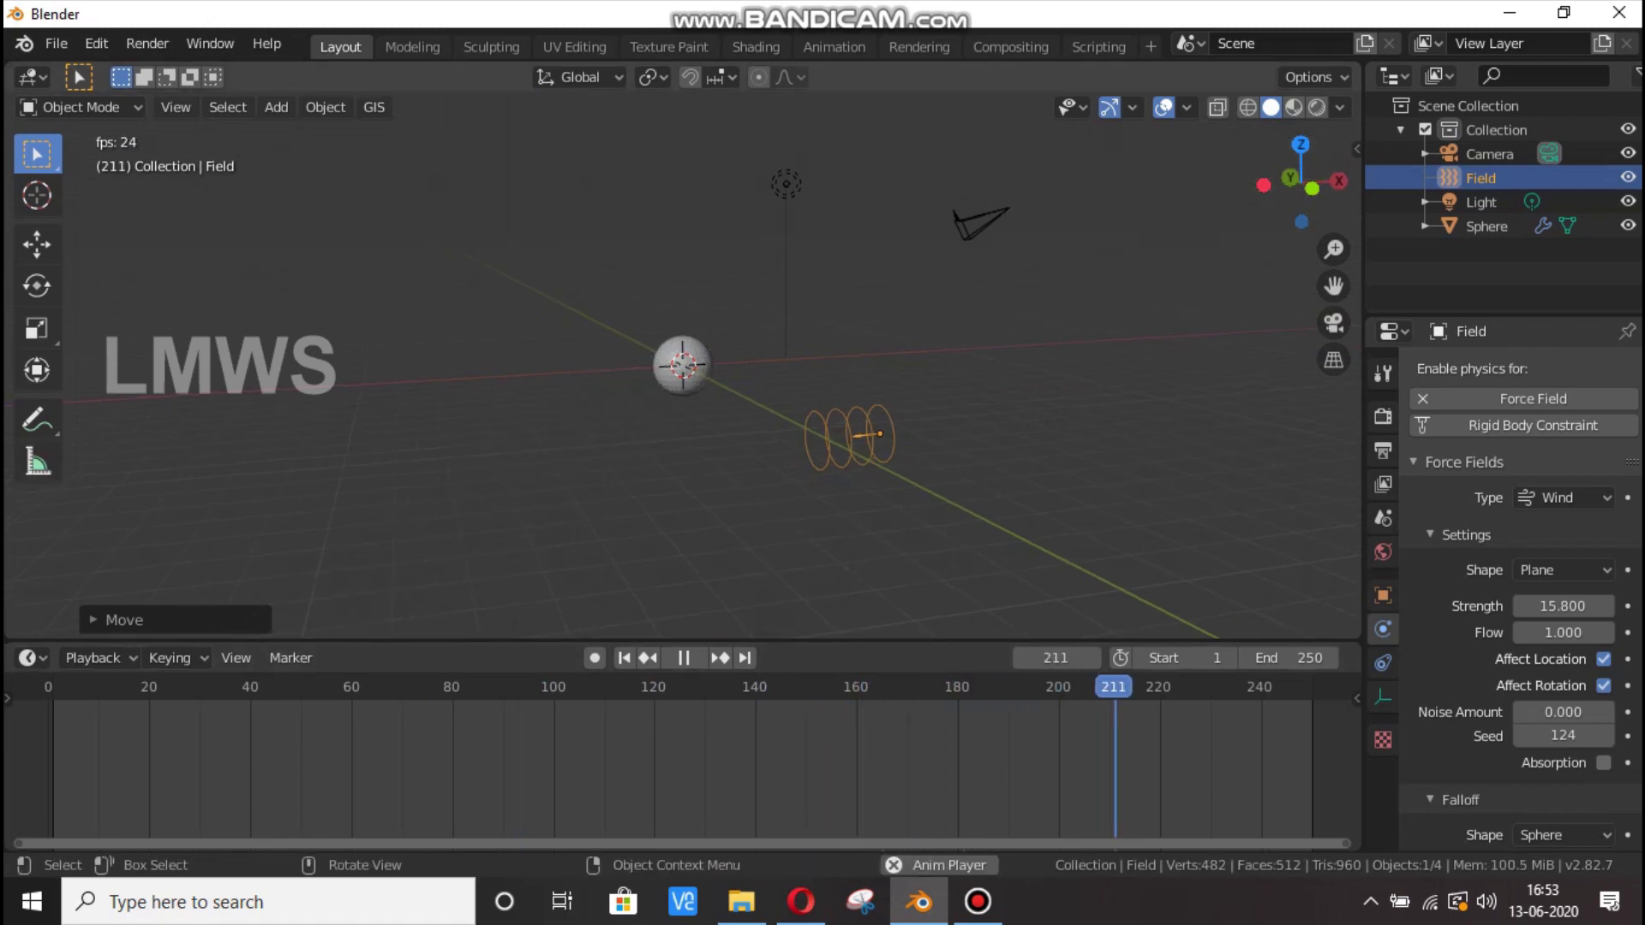
{"action": "mouse_move", "coordinate": [1307, 184]}
{"action": "left_mouse_down"}
{"action": "mouse_move", "coordinate": [1490, 300]}
{"action": "mouse_move", "coordinate": [1371, 278]}
{"action": "mouse_move", "coordinate": [1156, 172]}
{"action": "mouse_move", "coordinate": [1282, 186]}
{"action": "left_mouse_up"}
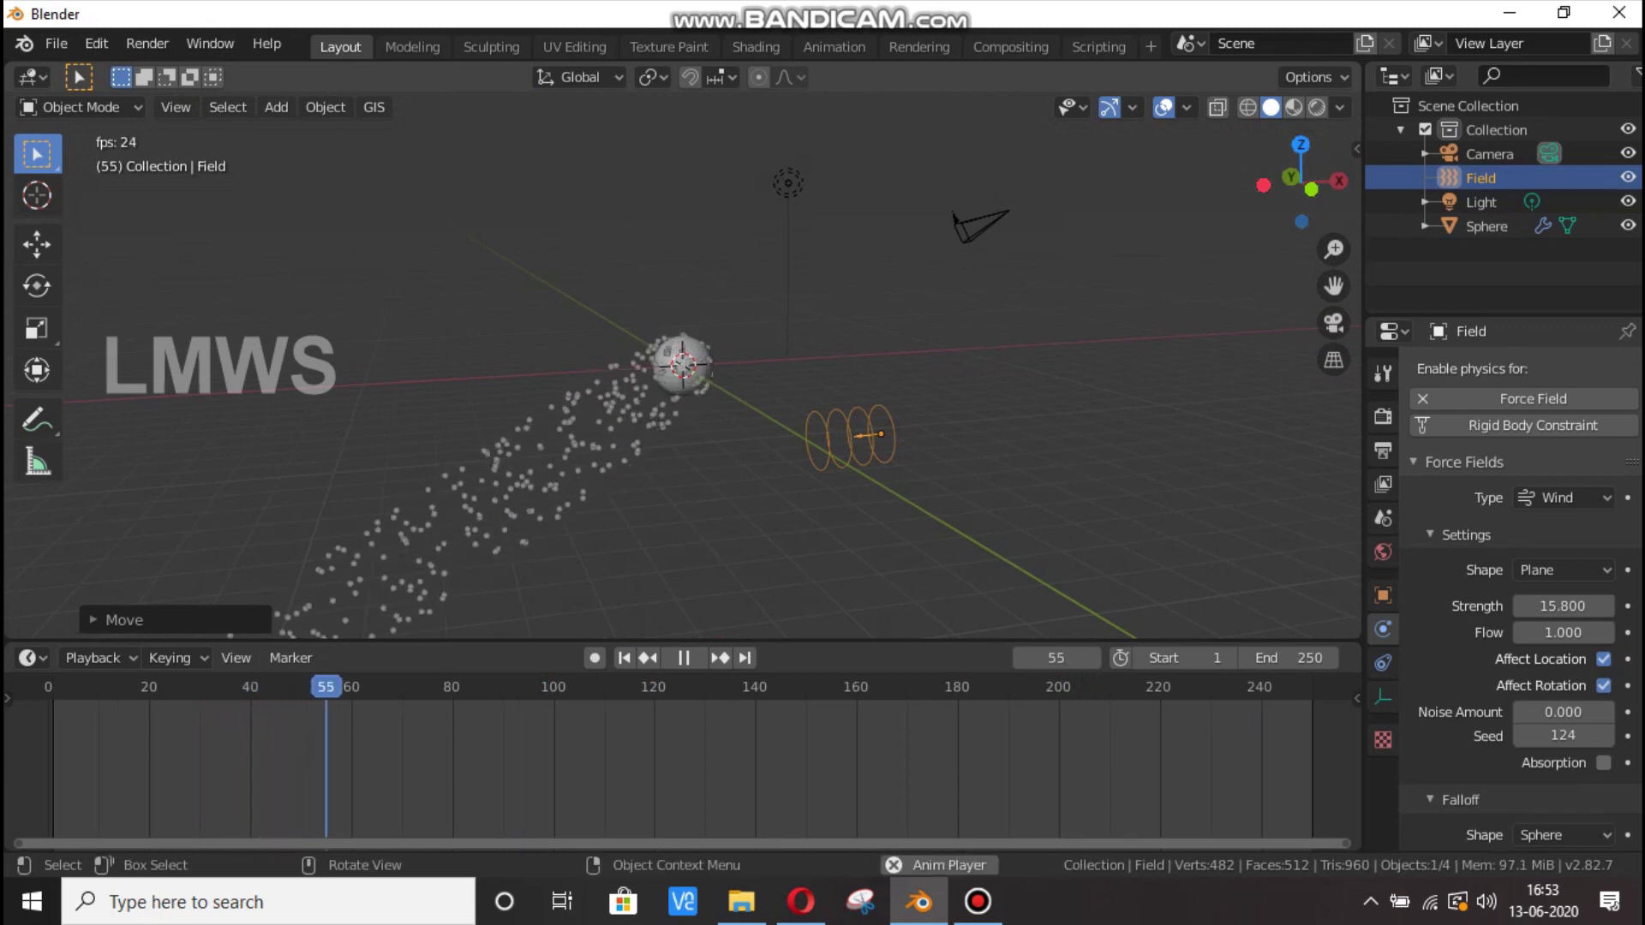
Rotate the wind field around the Z axis one way and back during playback to redirect the particle stream, and pause the animation.
{"action": "key", "text": "r"}
{"action": "key", "text": "z"}
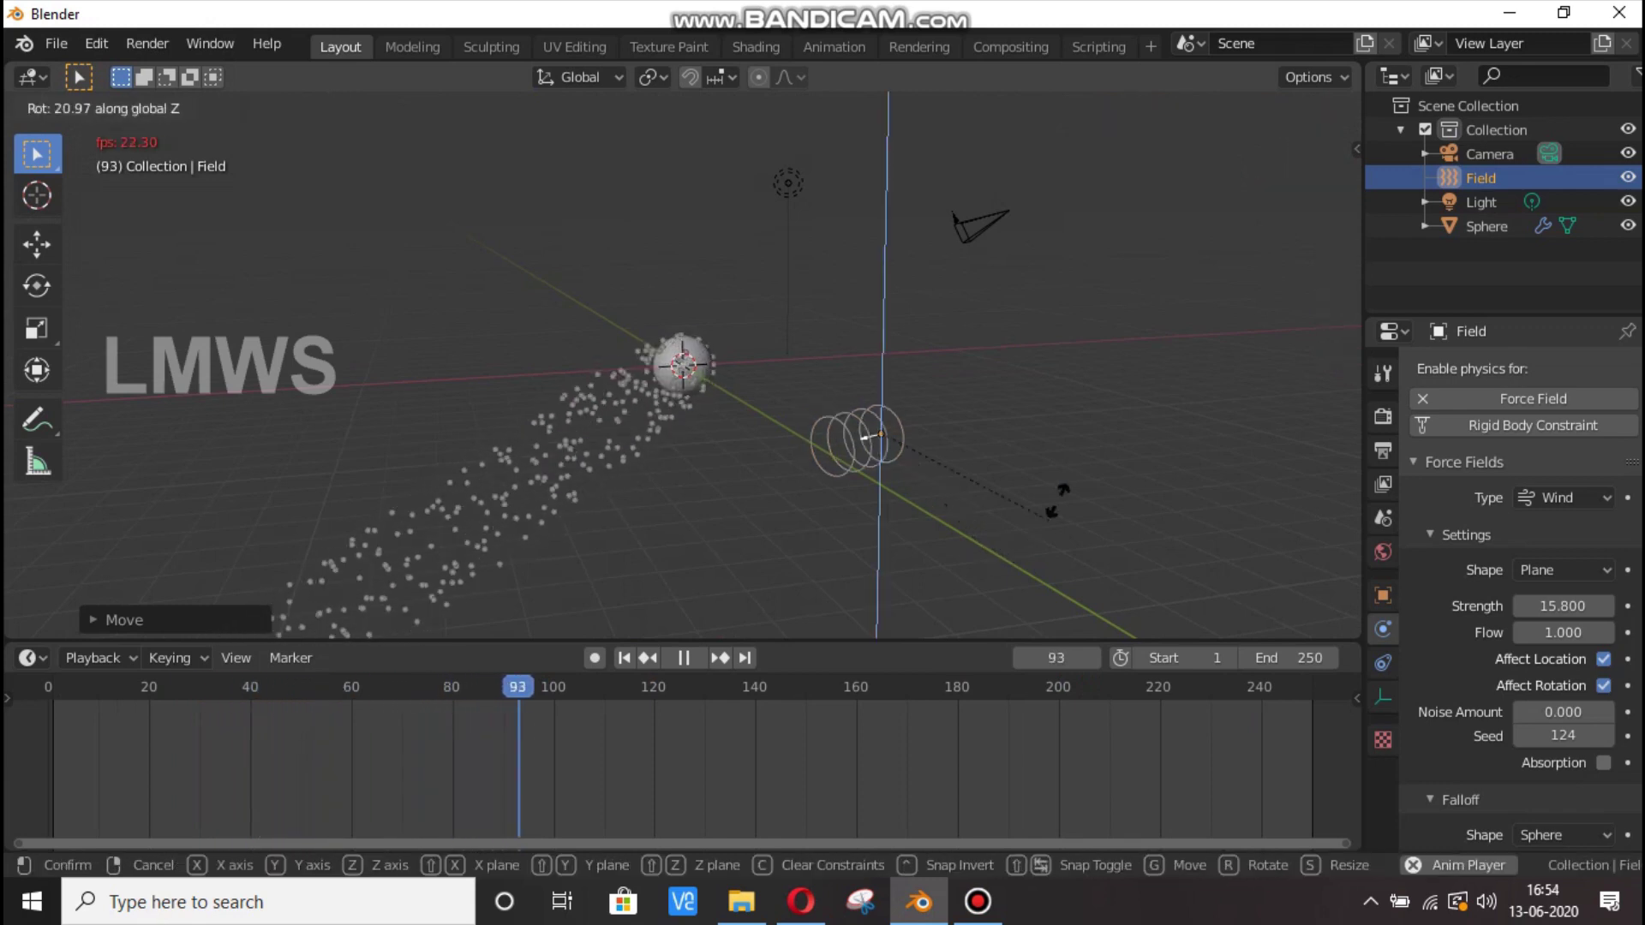
{"action": "left_click", "coordinate": [1081, 404]}
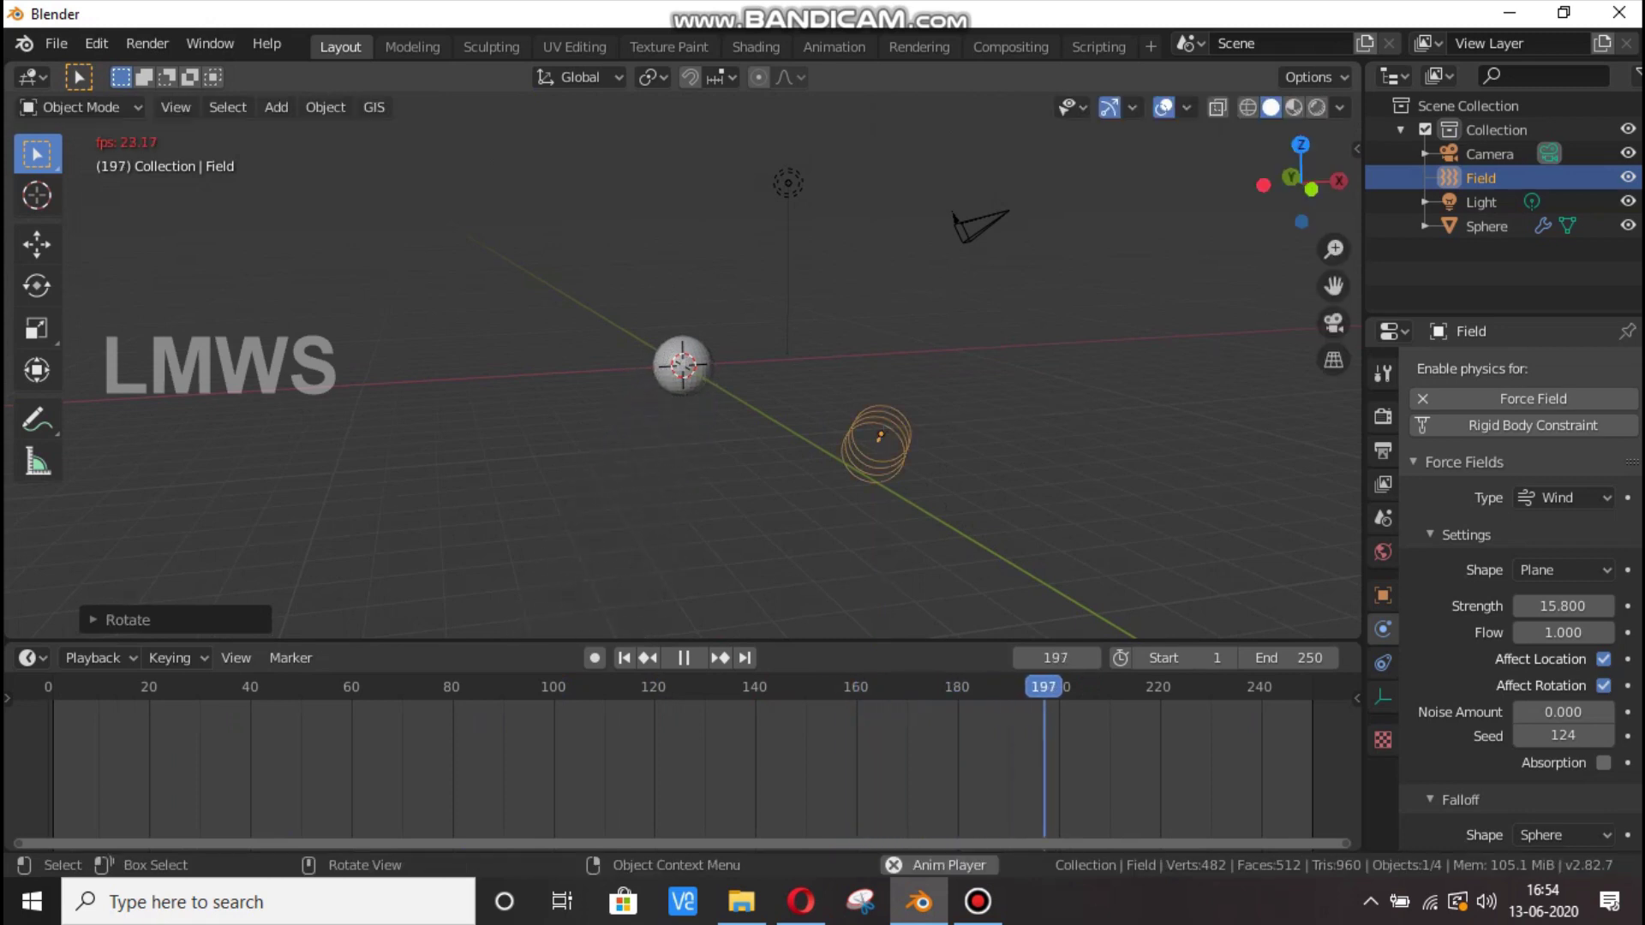
{"action": "key", "text": "r"}
{"action": "key", "text": "z"}
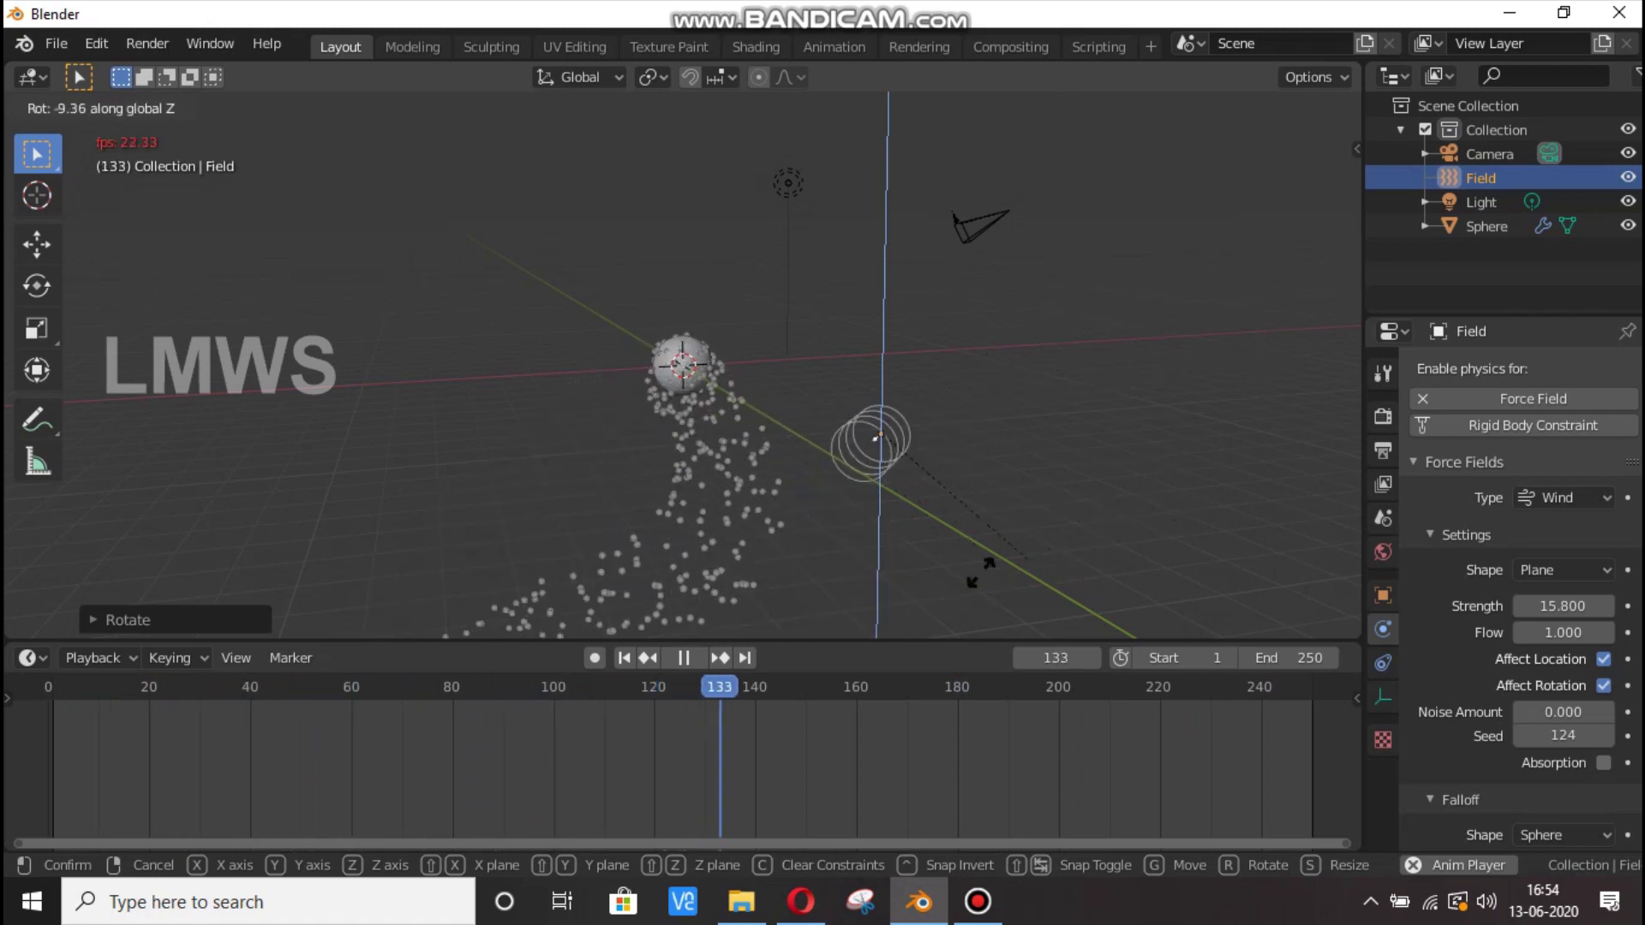
{"action": "left_click", "coordinate": [786, 585]}
{"action": "key", "text": "space"}
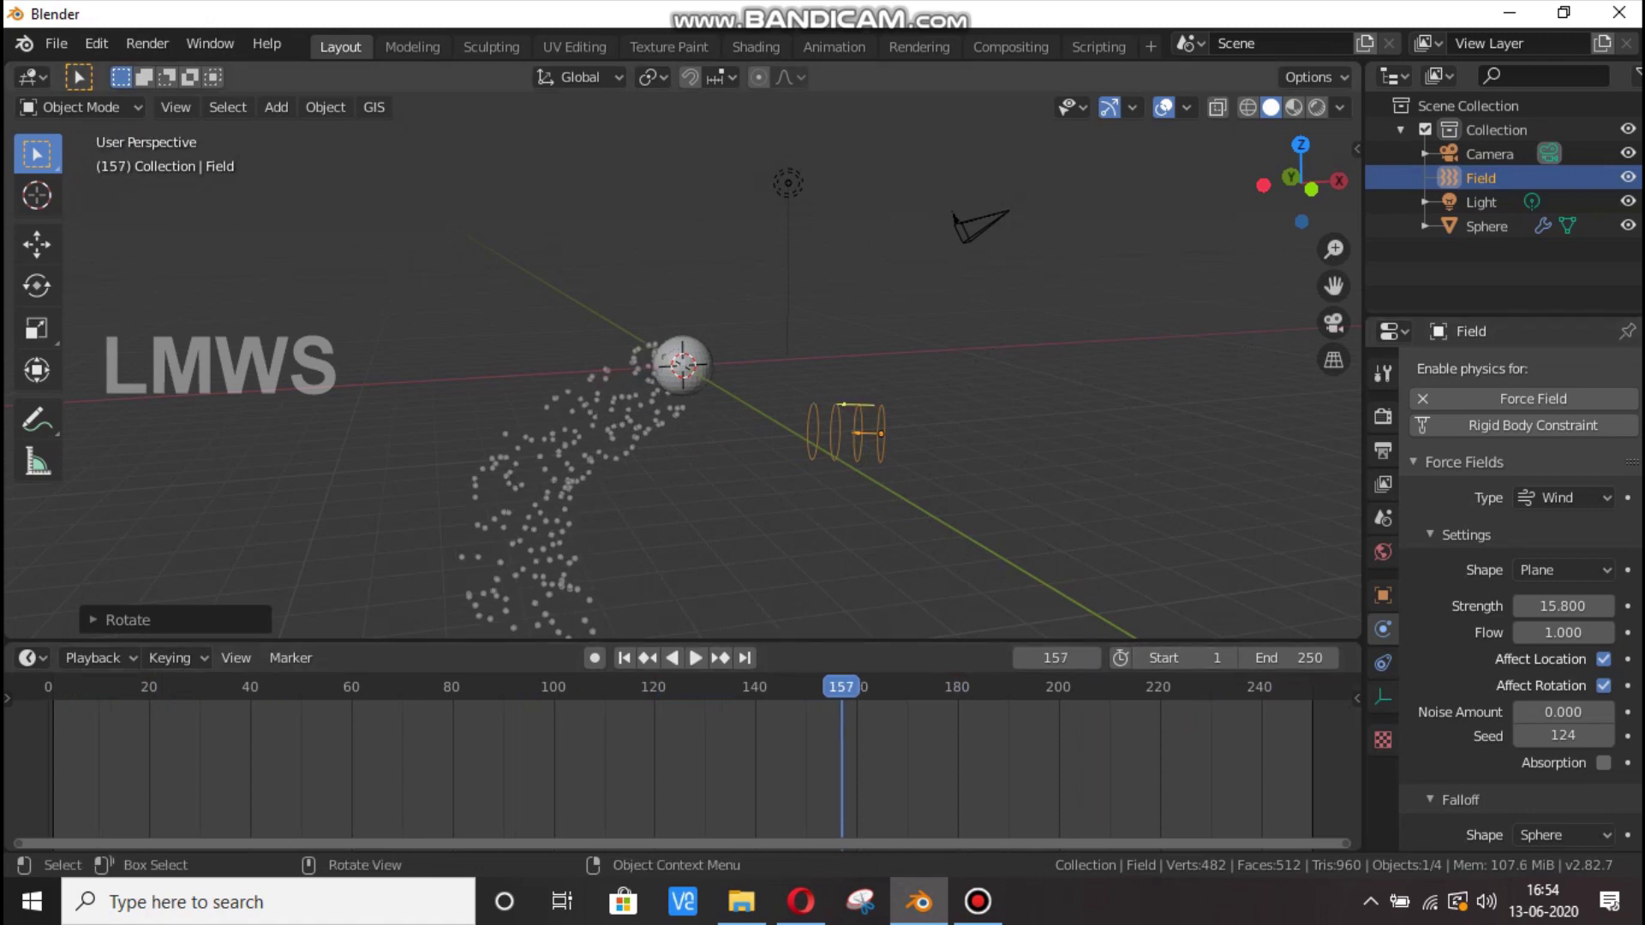
Delete the wind field and add a Magnetic force field at the sphere's centre.
{"action": "key", "text": "x"}
{"action": "key", "text": "Return"}
{"action": "key", "text": "shift+a"}
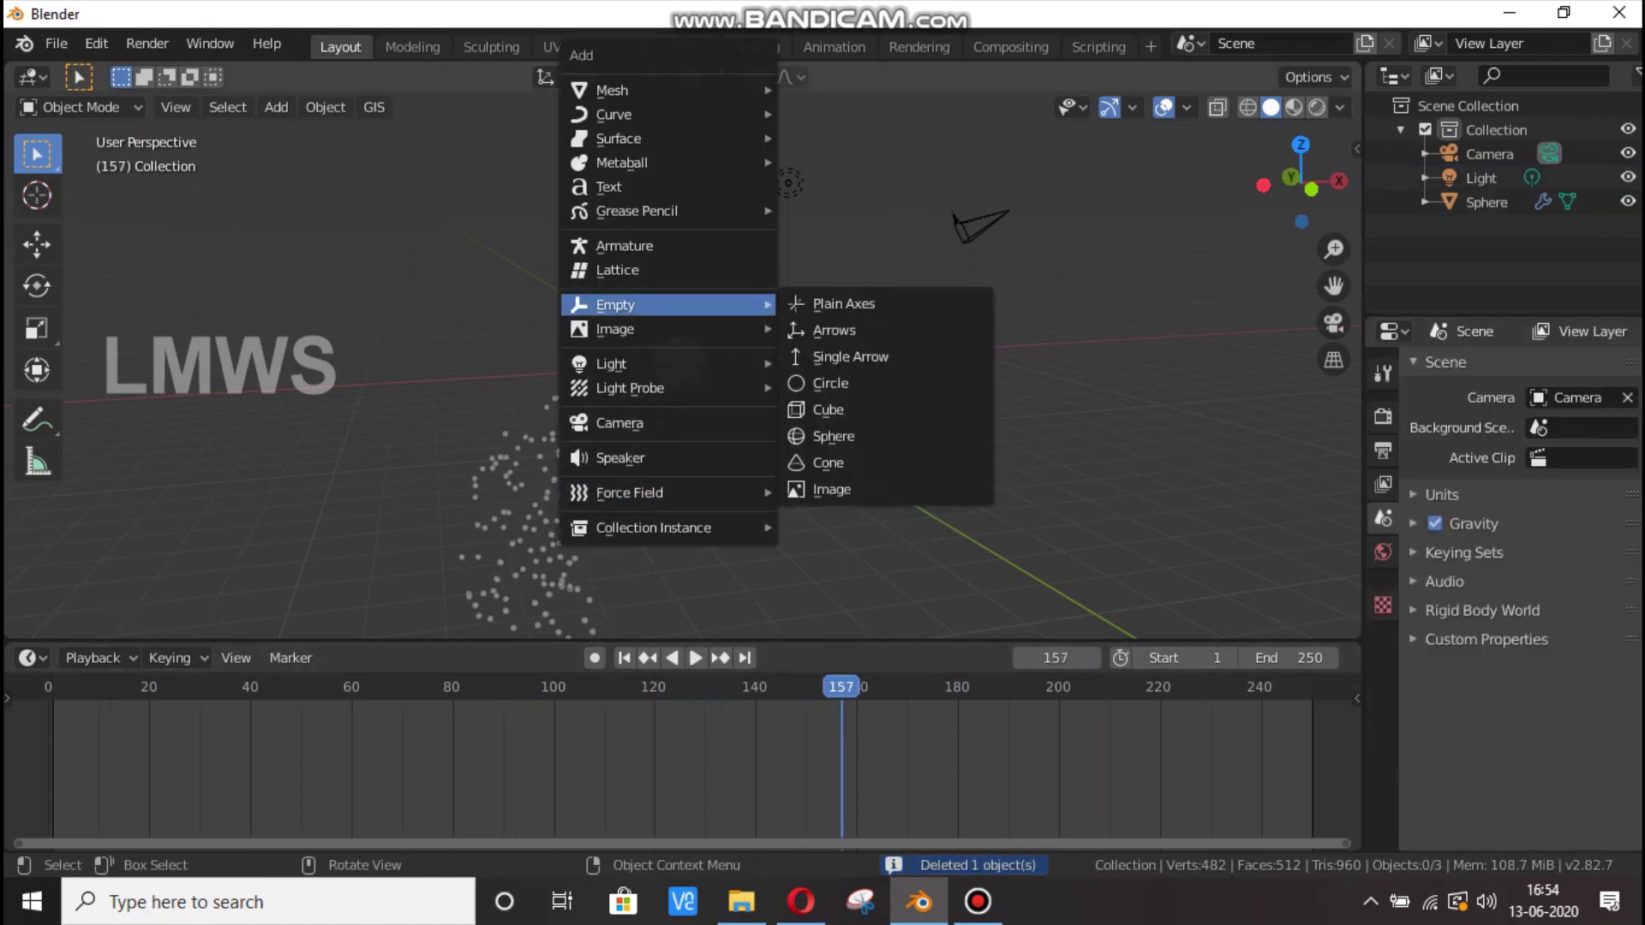
{"action": "mouse_move", "coordinate": [629, 492]}
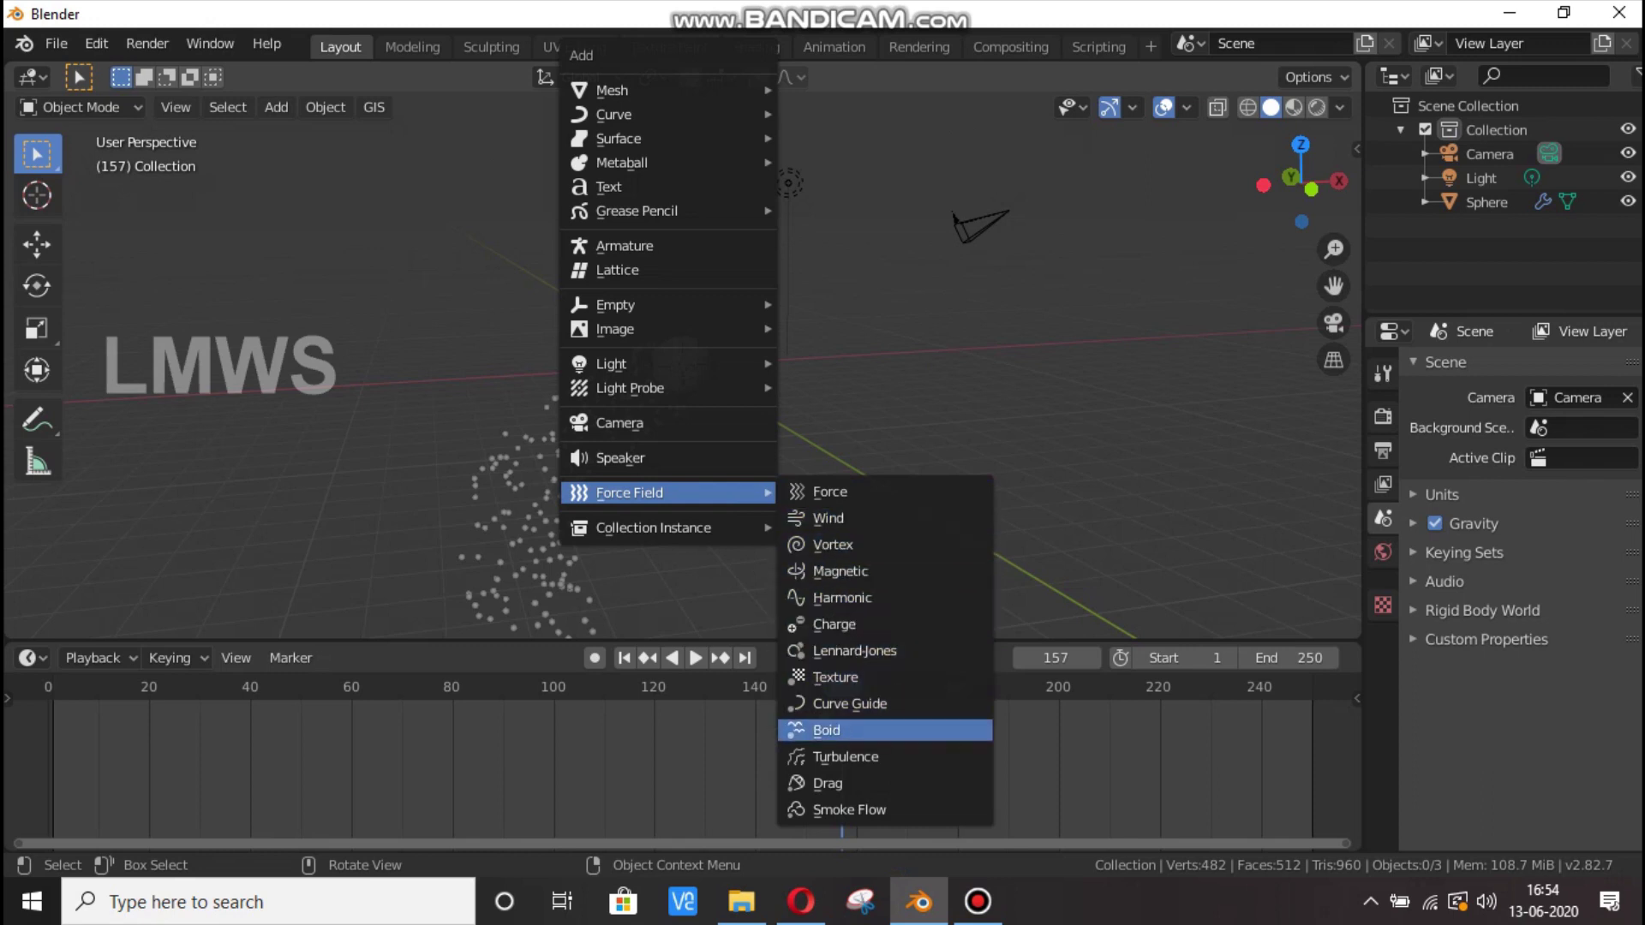
{"action": "left_click", "coordinate": [839, 572]}
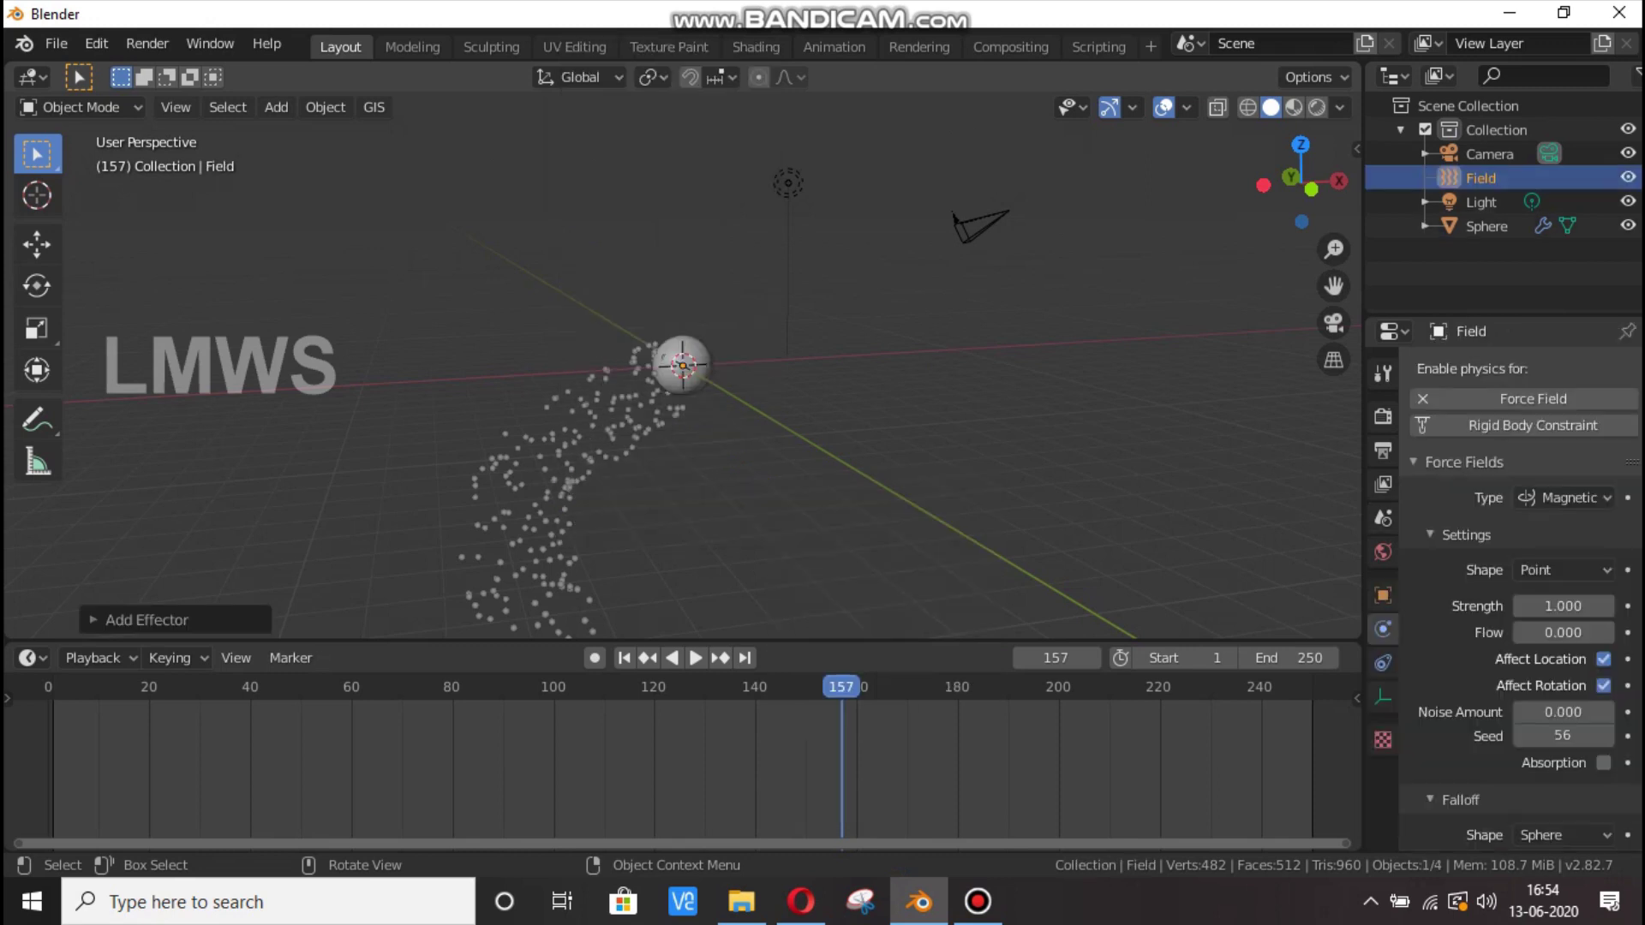
Play the animation from the start and set the magnetic field's strength to 1.5, examining the particle spread.
{"action": "key", "text": "space"}
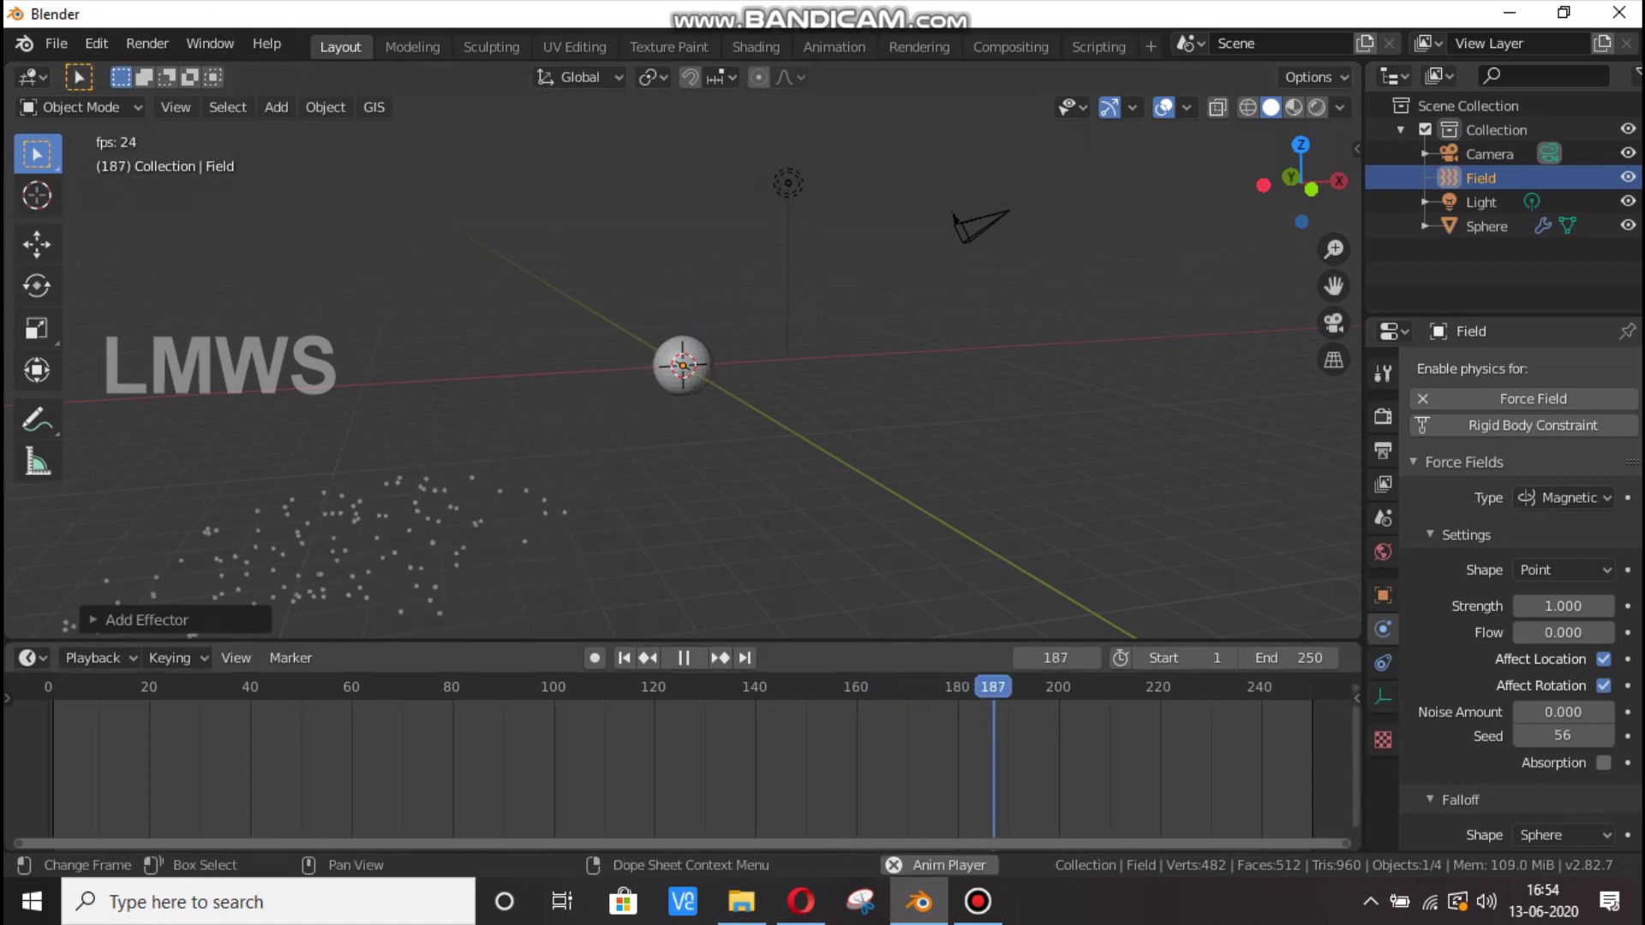
{"action": "key", "text": "shift+Left"}
{"action": "scroll", "coordinate": [683, 366], "scroll_direction": "up", "scroll_amount": 2}
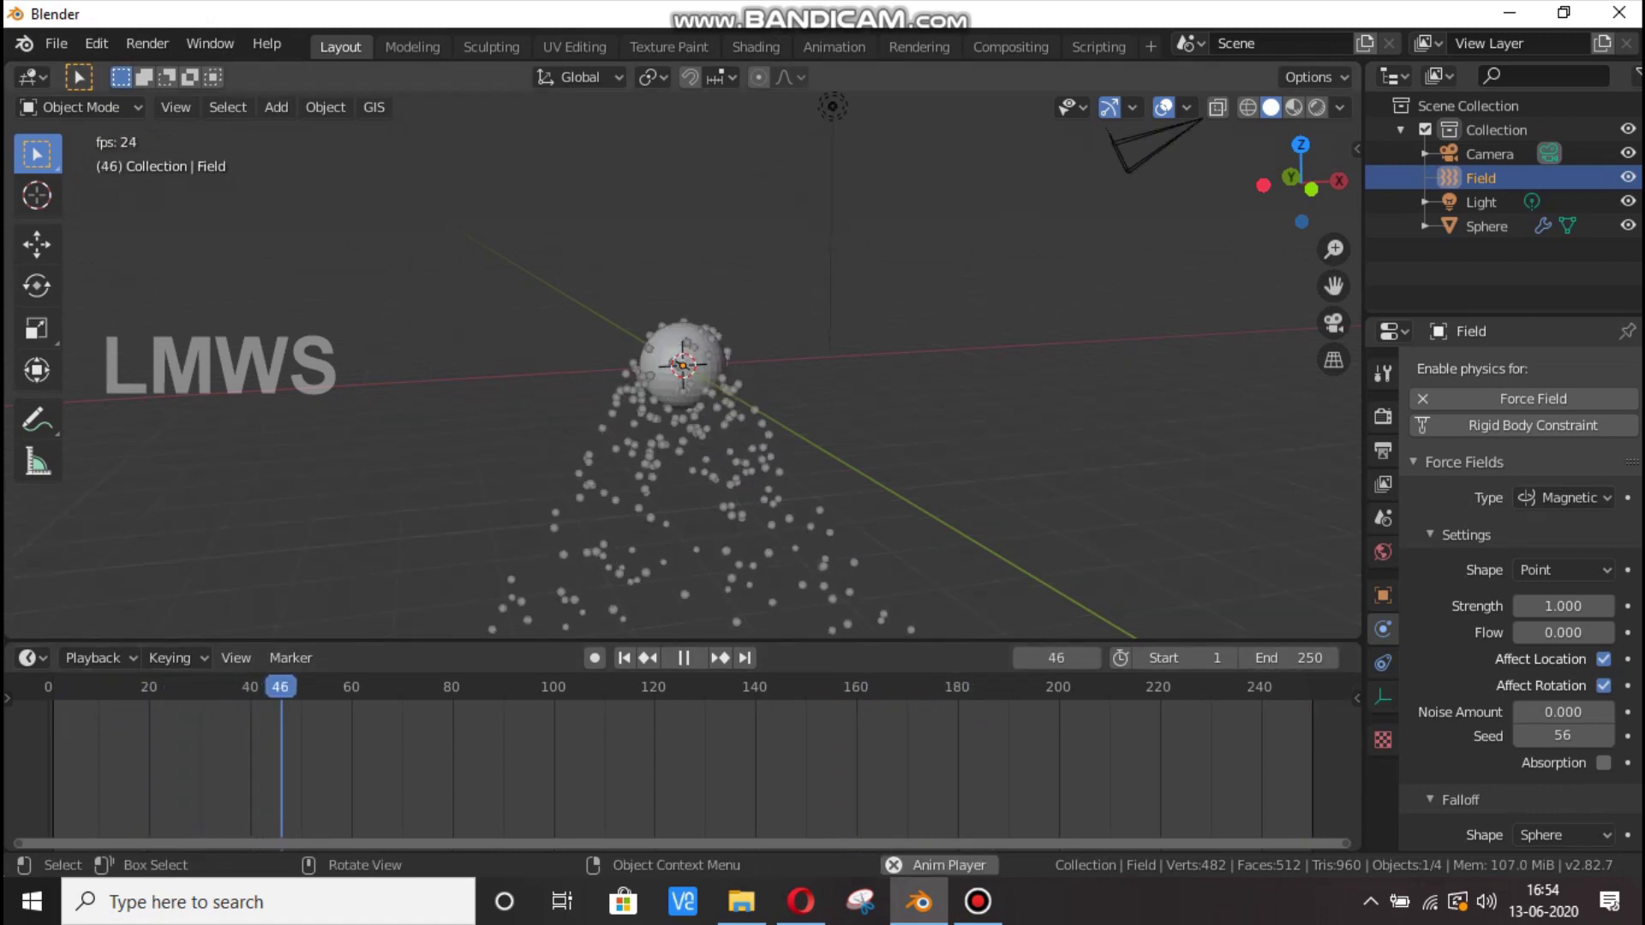
{"action": "scroll", "coordinate": [682, 365], "scroll_direction": "down", "scroll_amount": 5}
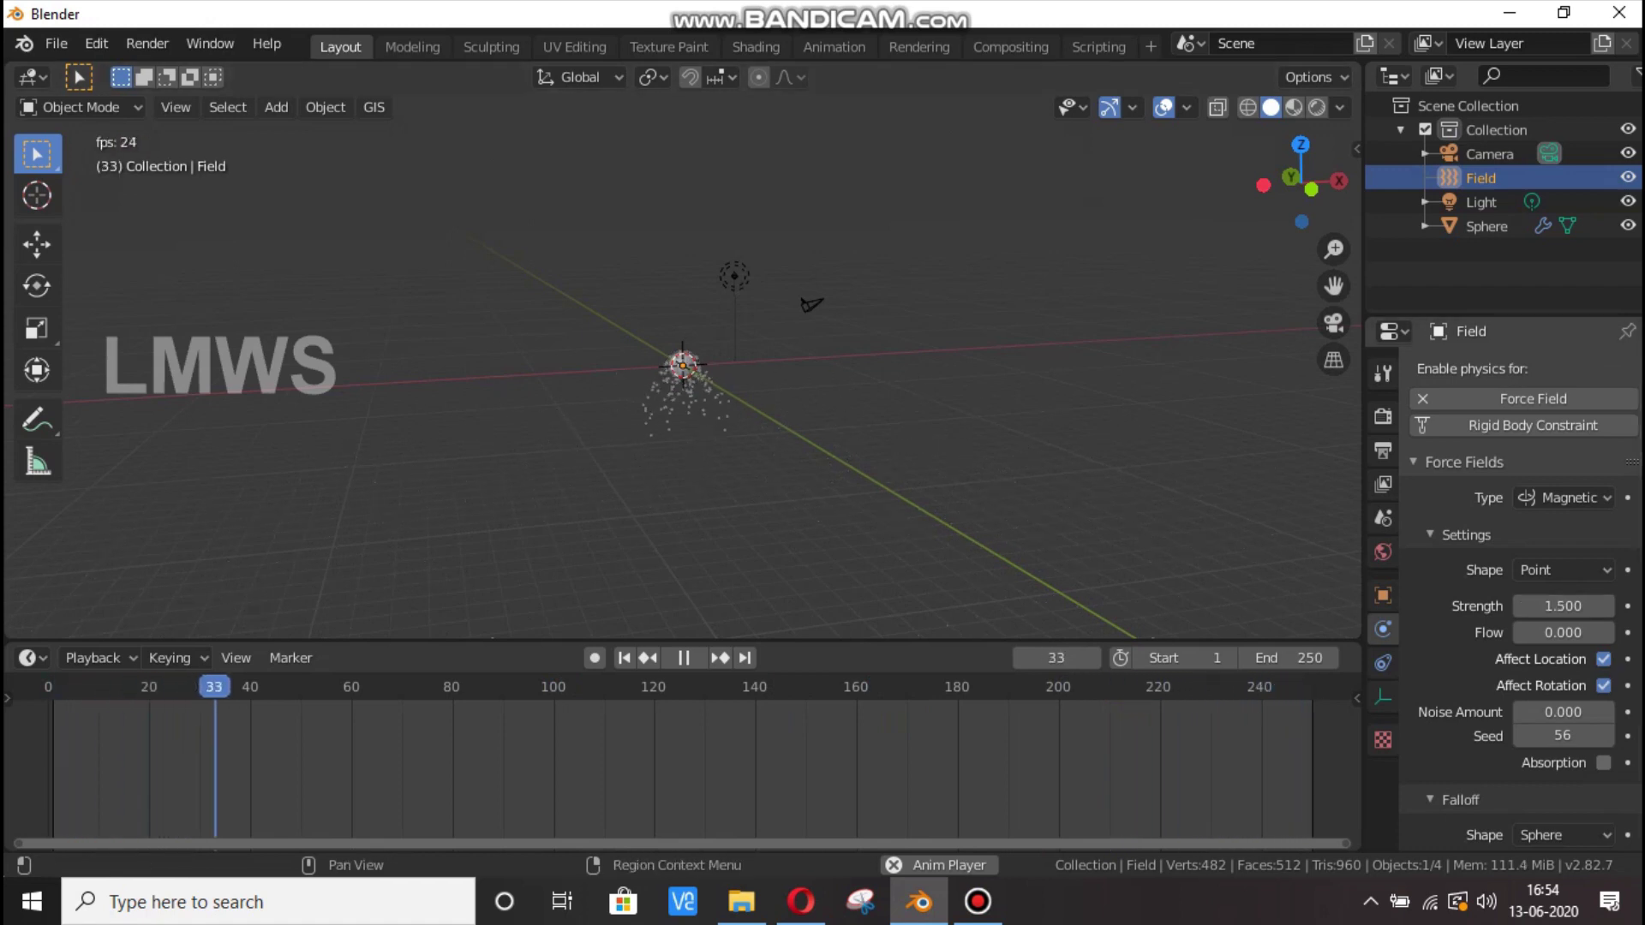
Pause the animation, set the sphere's particle lifetime to 350 in its particle settings, and replay.
{"action": "left_click", "coordinate": [683, 658]}
{"action": "left_click", "coordinate": [682, 366]}
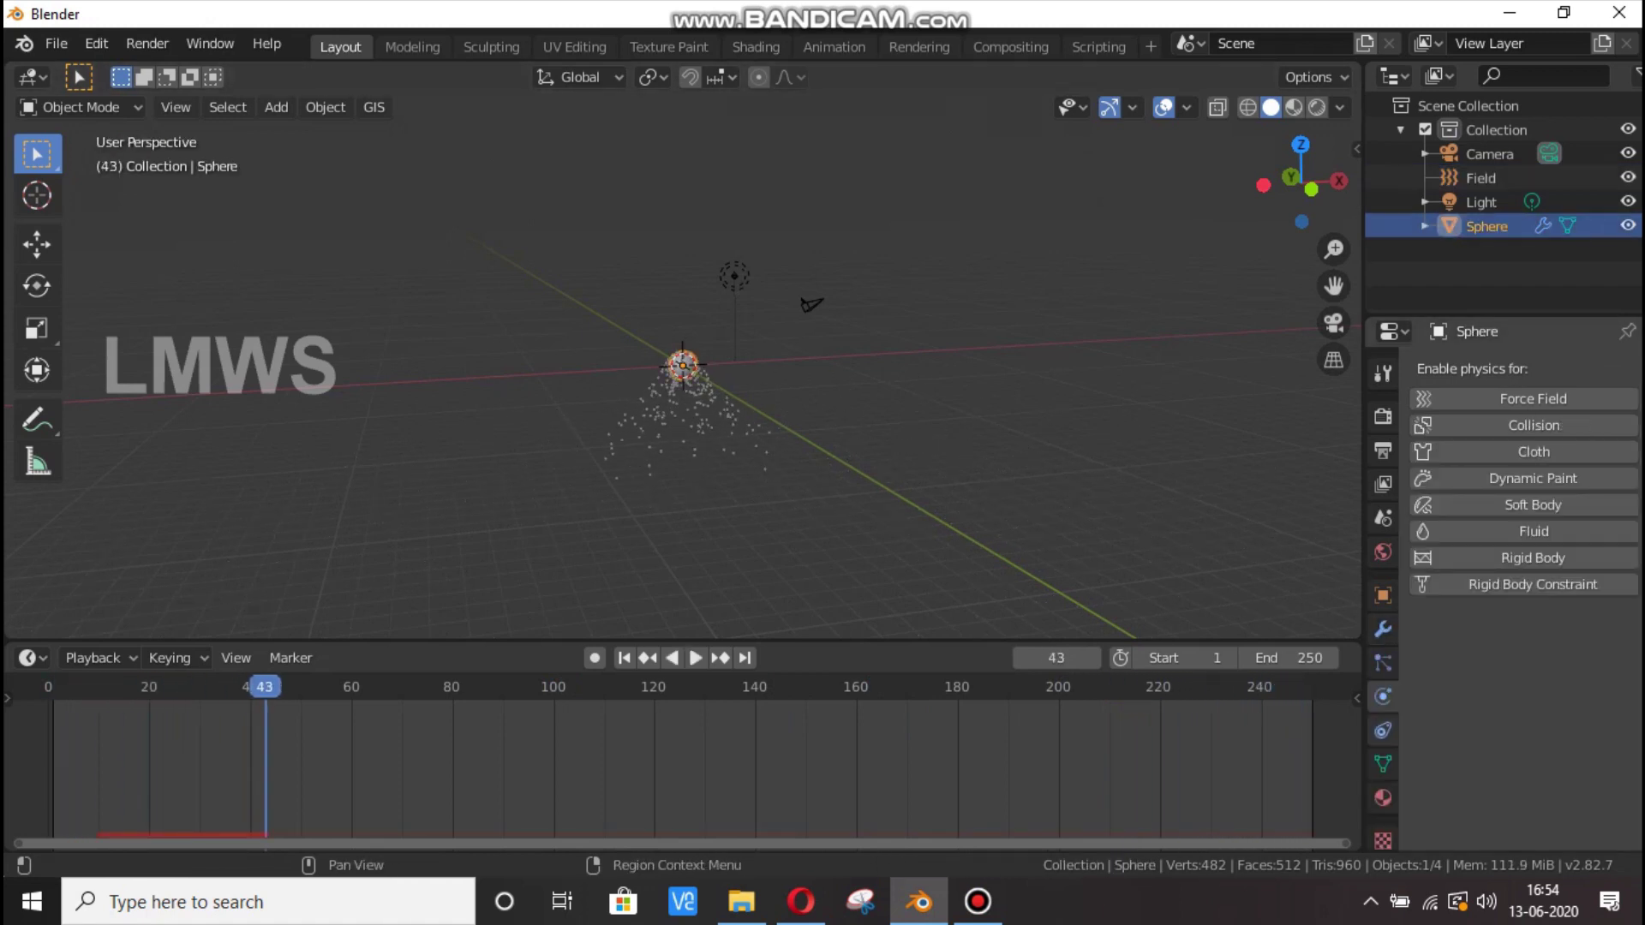
{"action": "left_click", "coordinate": [1383, 630]}
{"action": "left_click", "coordinate": [1382, 662]}
{"action": "scroll", "coordinate": [1518, 600], "scroll_direction": "up", "scroll_amount": 5}
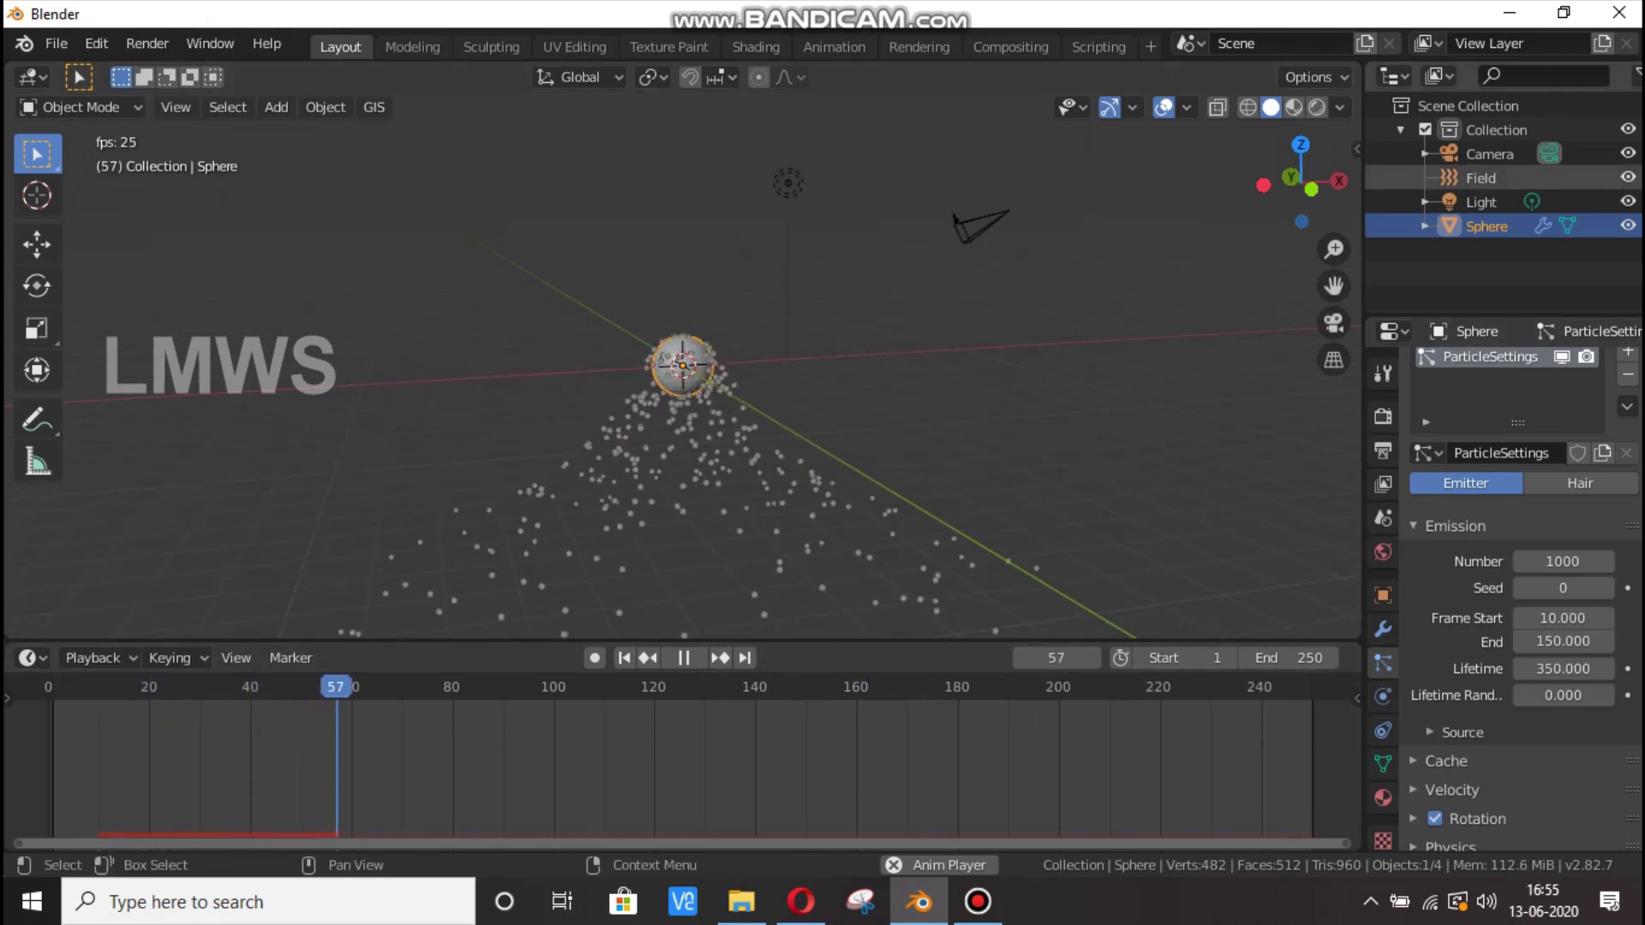
Select the magnetic field and set its strength to 25.
{"action": "left_click", "coordinate": [1481, 178]}
{"action": "left_click", "coordinate": [1383, 696]}
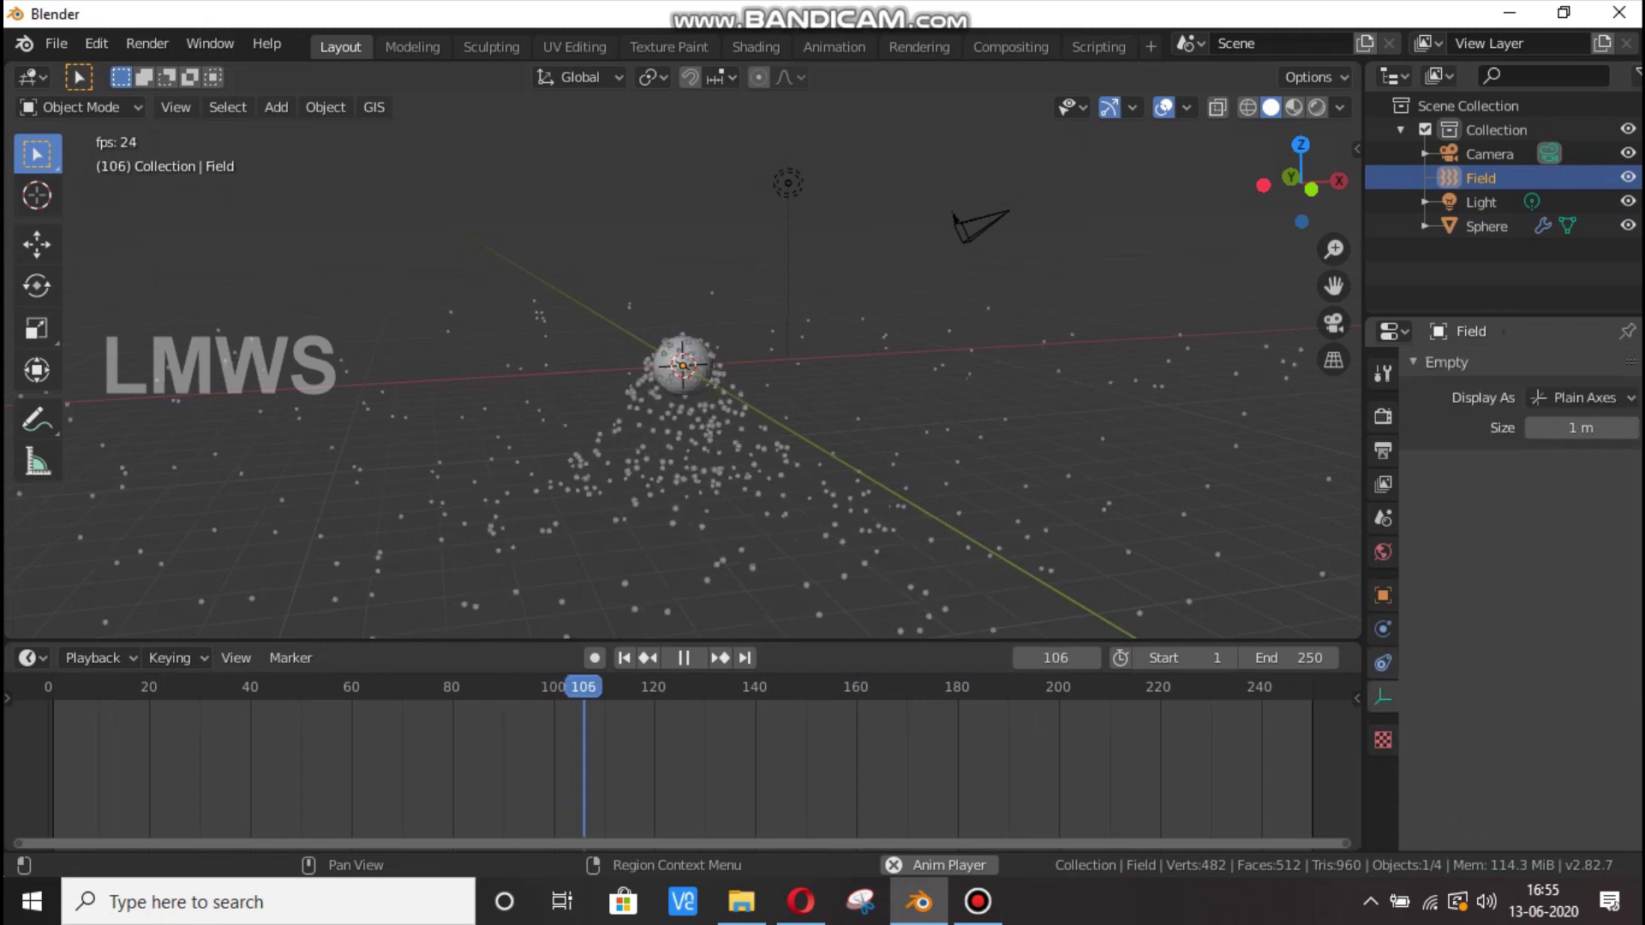
{"action": "left_click", "coordinate": [1382, 629]}
{"action": "double_click", "coordinate": [1563, 606]}
{"action": "type", "text": "1.5"}
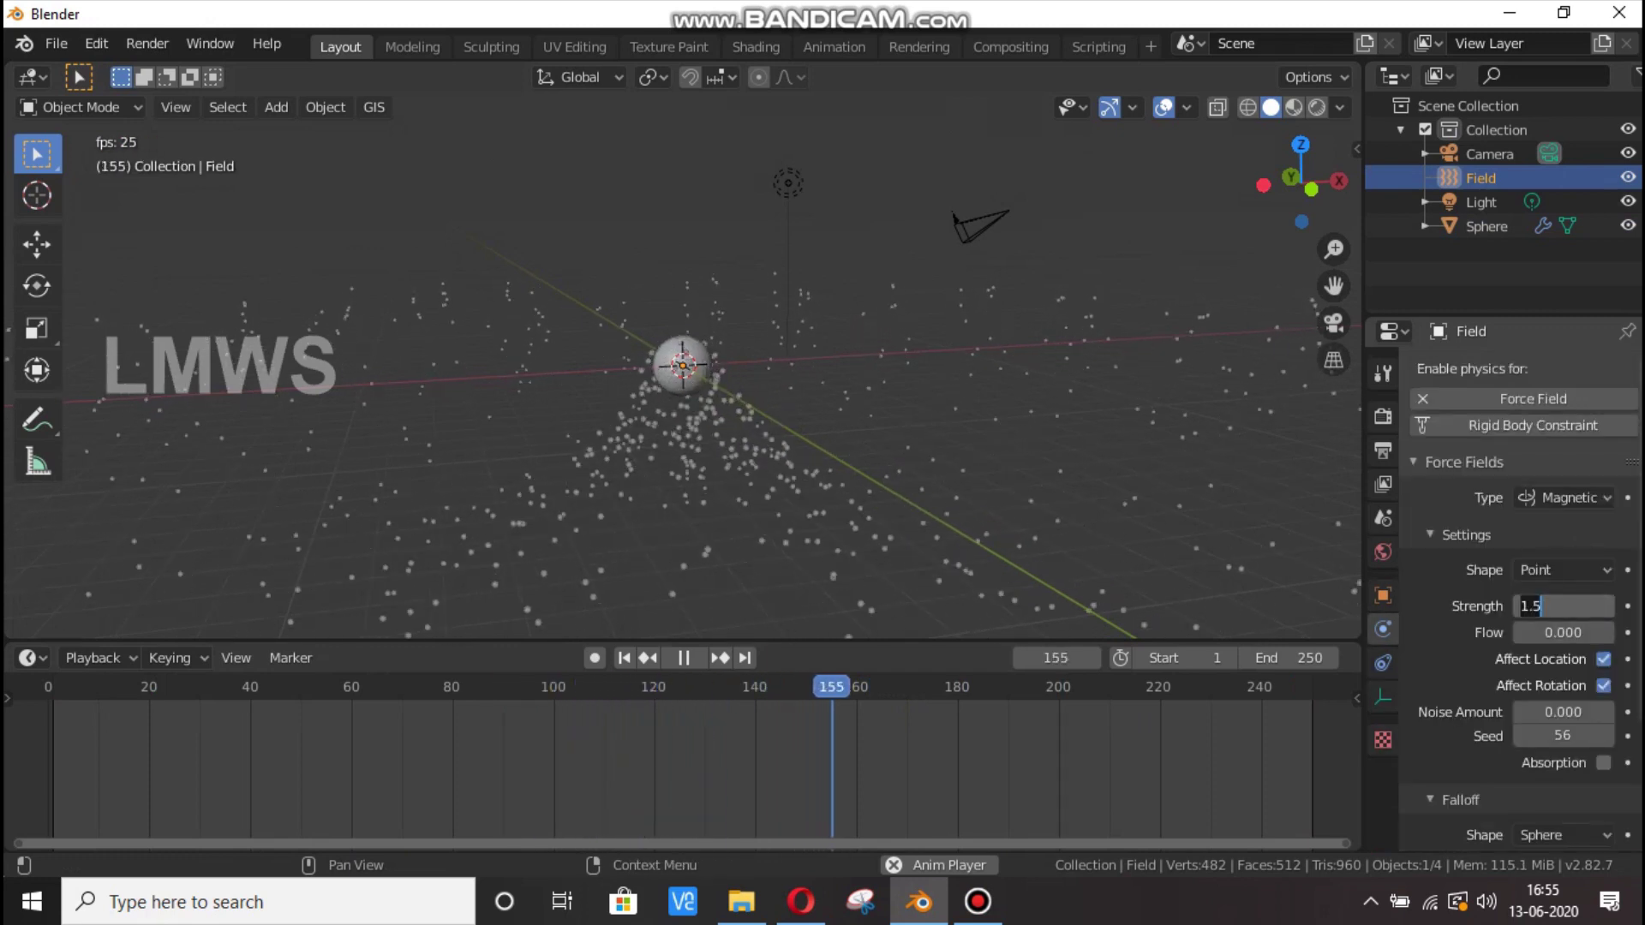
{"action": "type", "text": "0"}
{"action": "key", "text": "Return"}
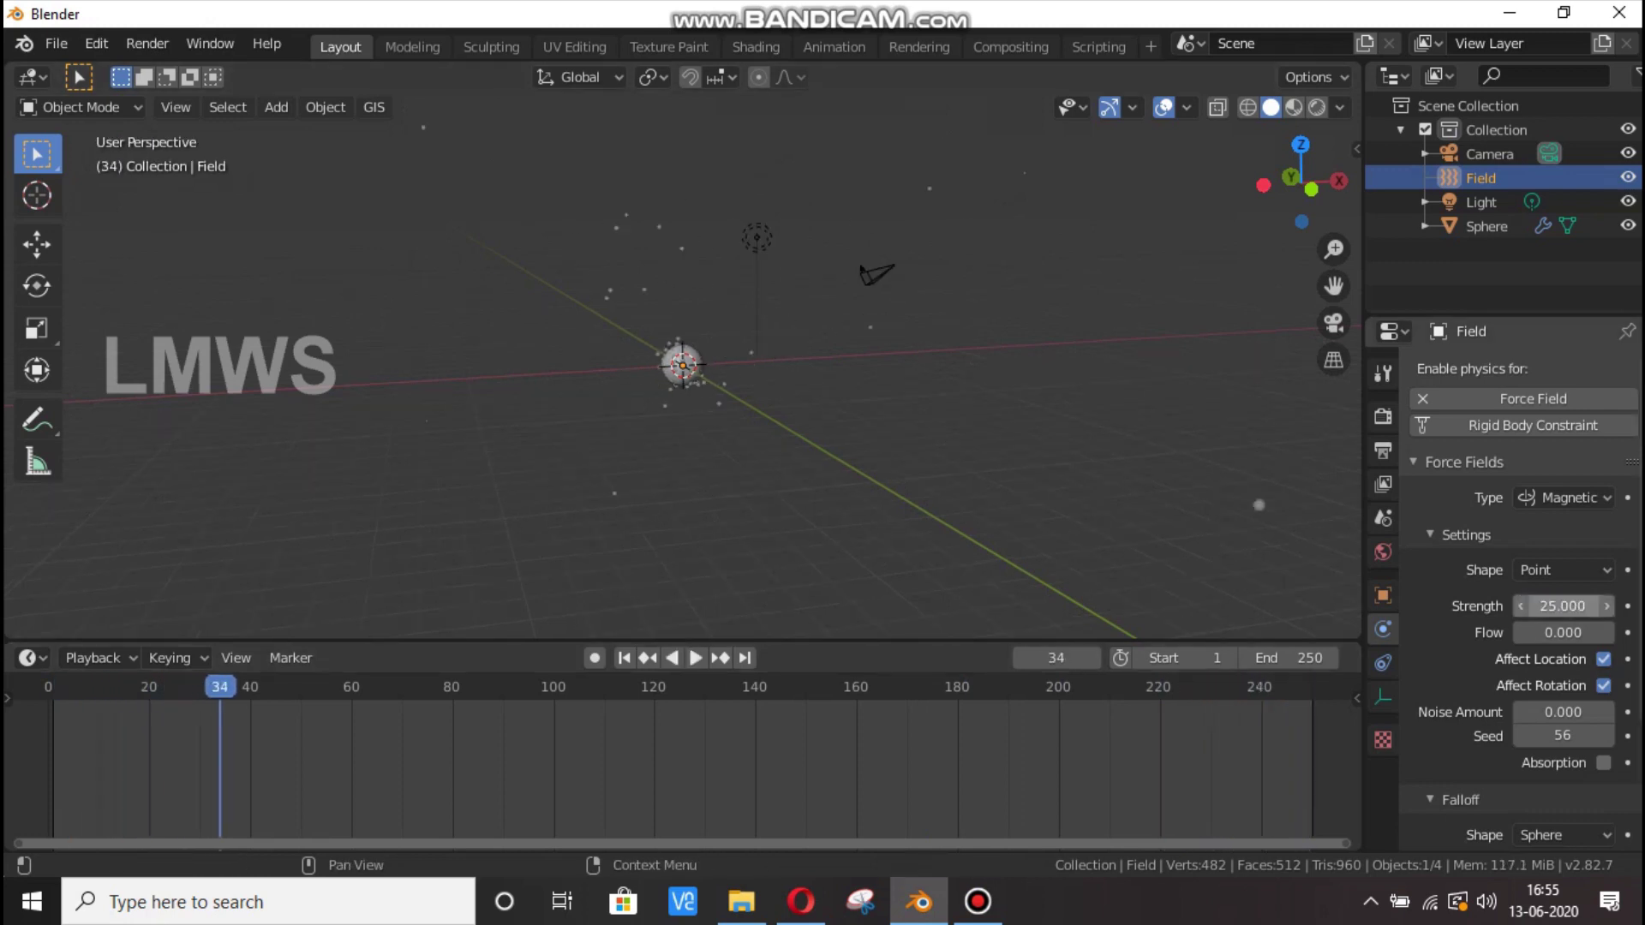
Replay the animation from the start, examining how the stronger magnetic field acts on the particles around the sphere.
{"action": "key", "text": "space"}
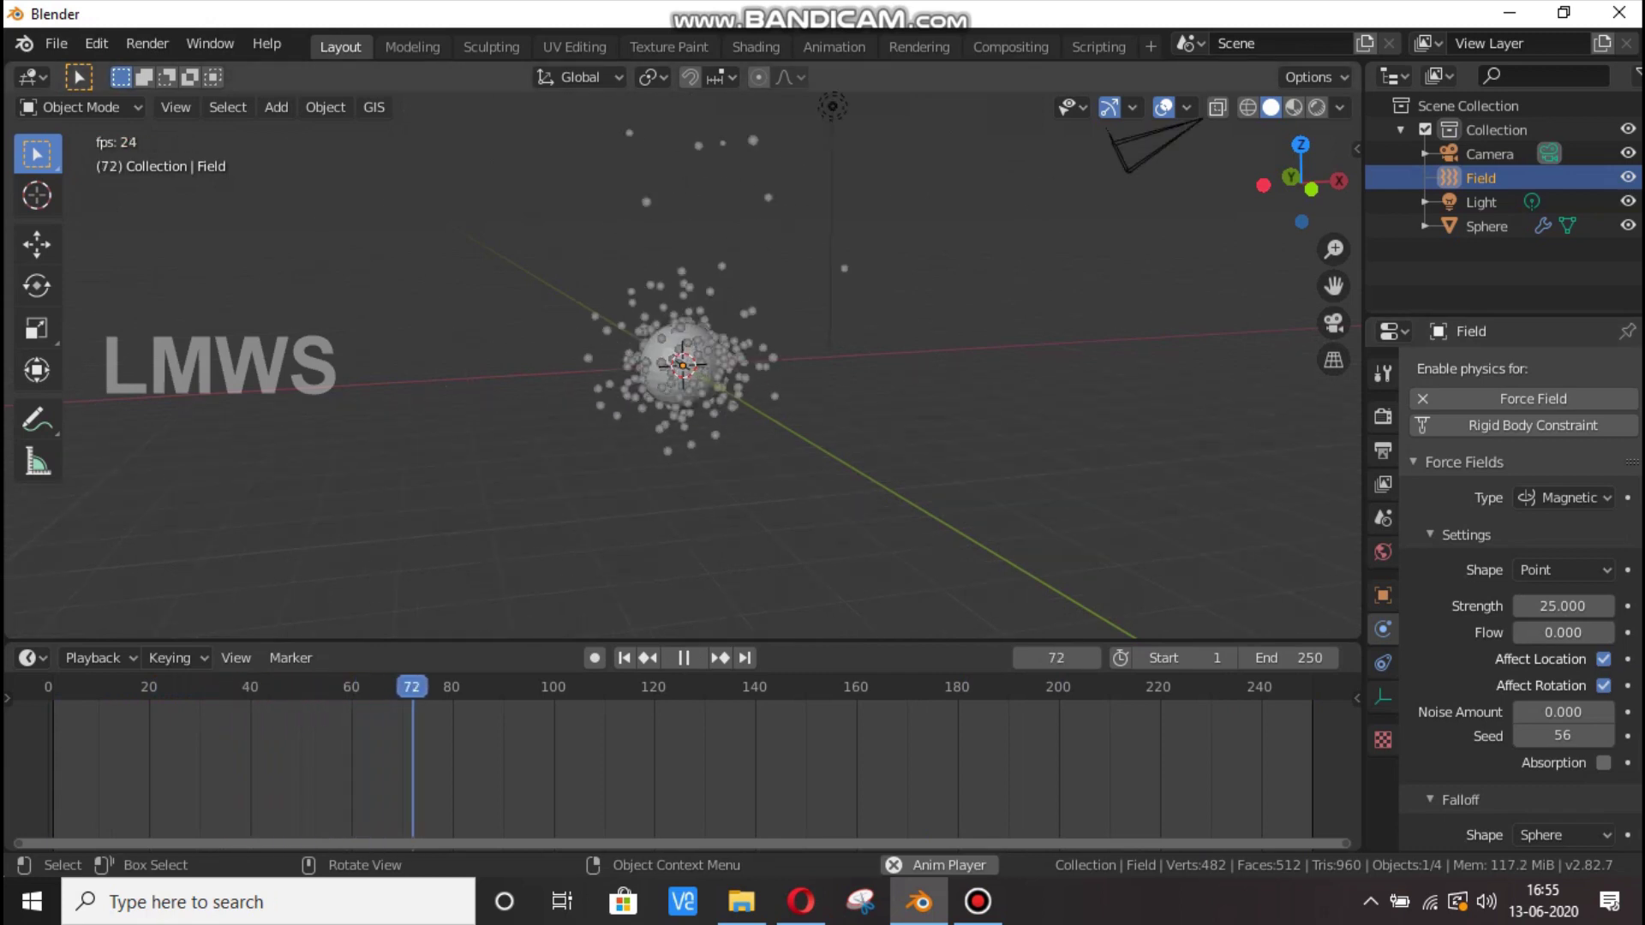
{"action": "key", "text": "shift+Left"}
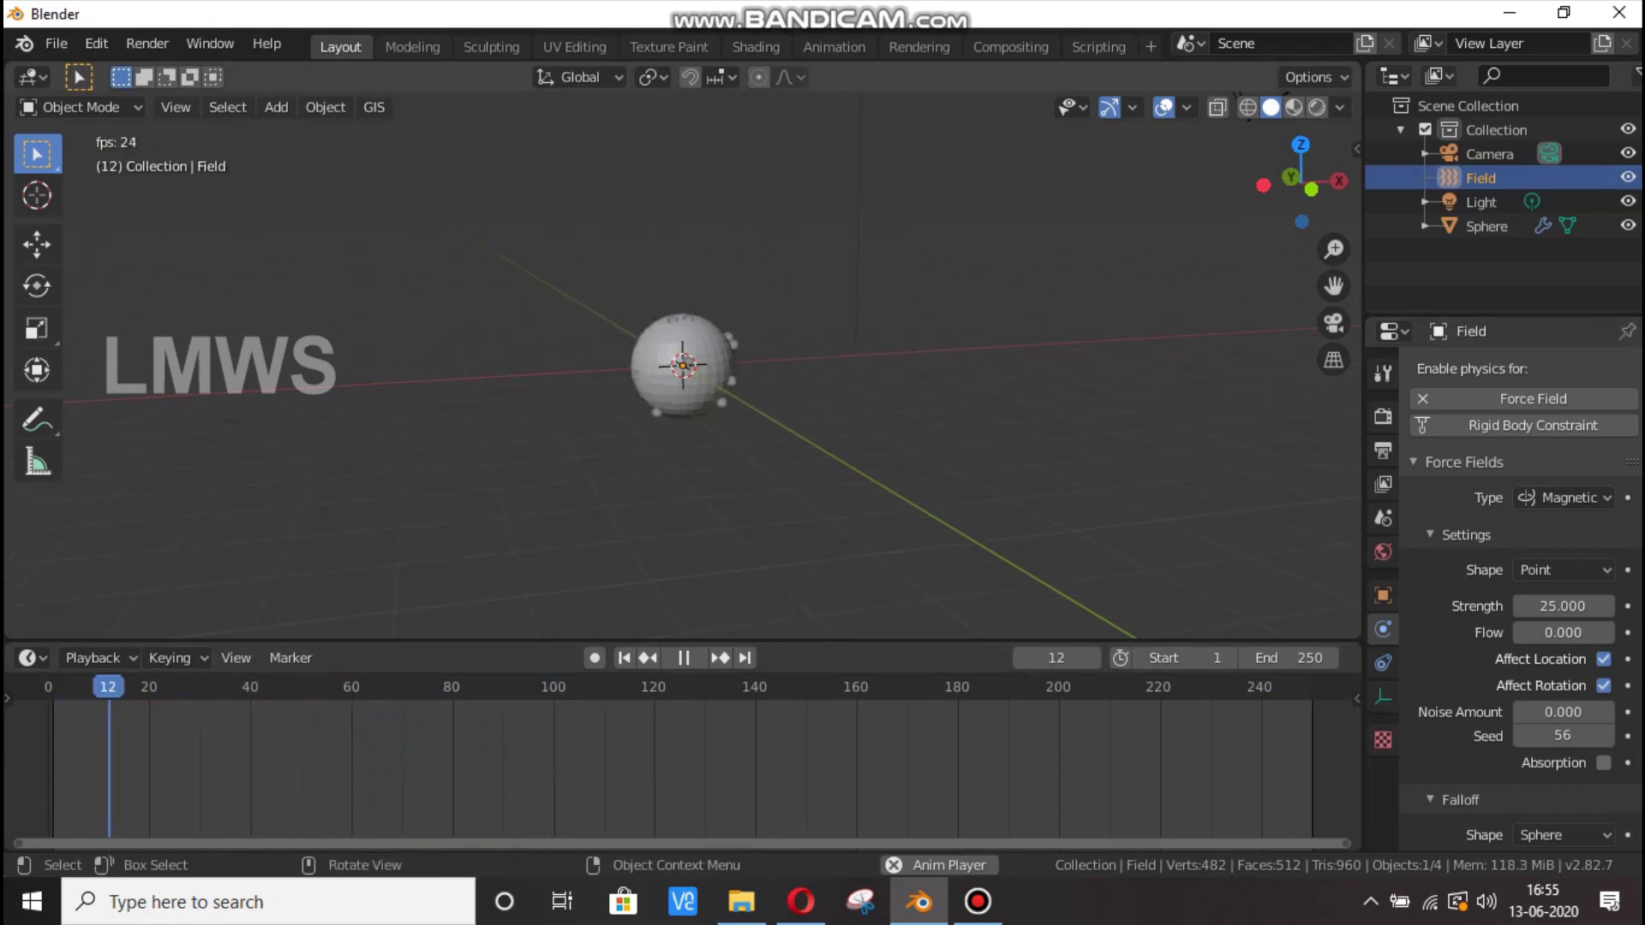
{"action": "key", "text": "space"}
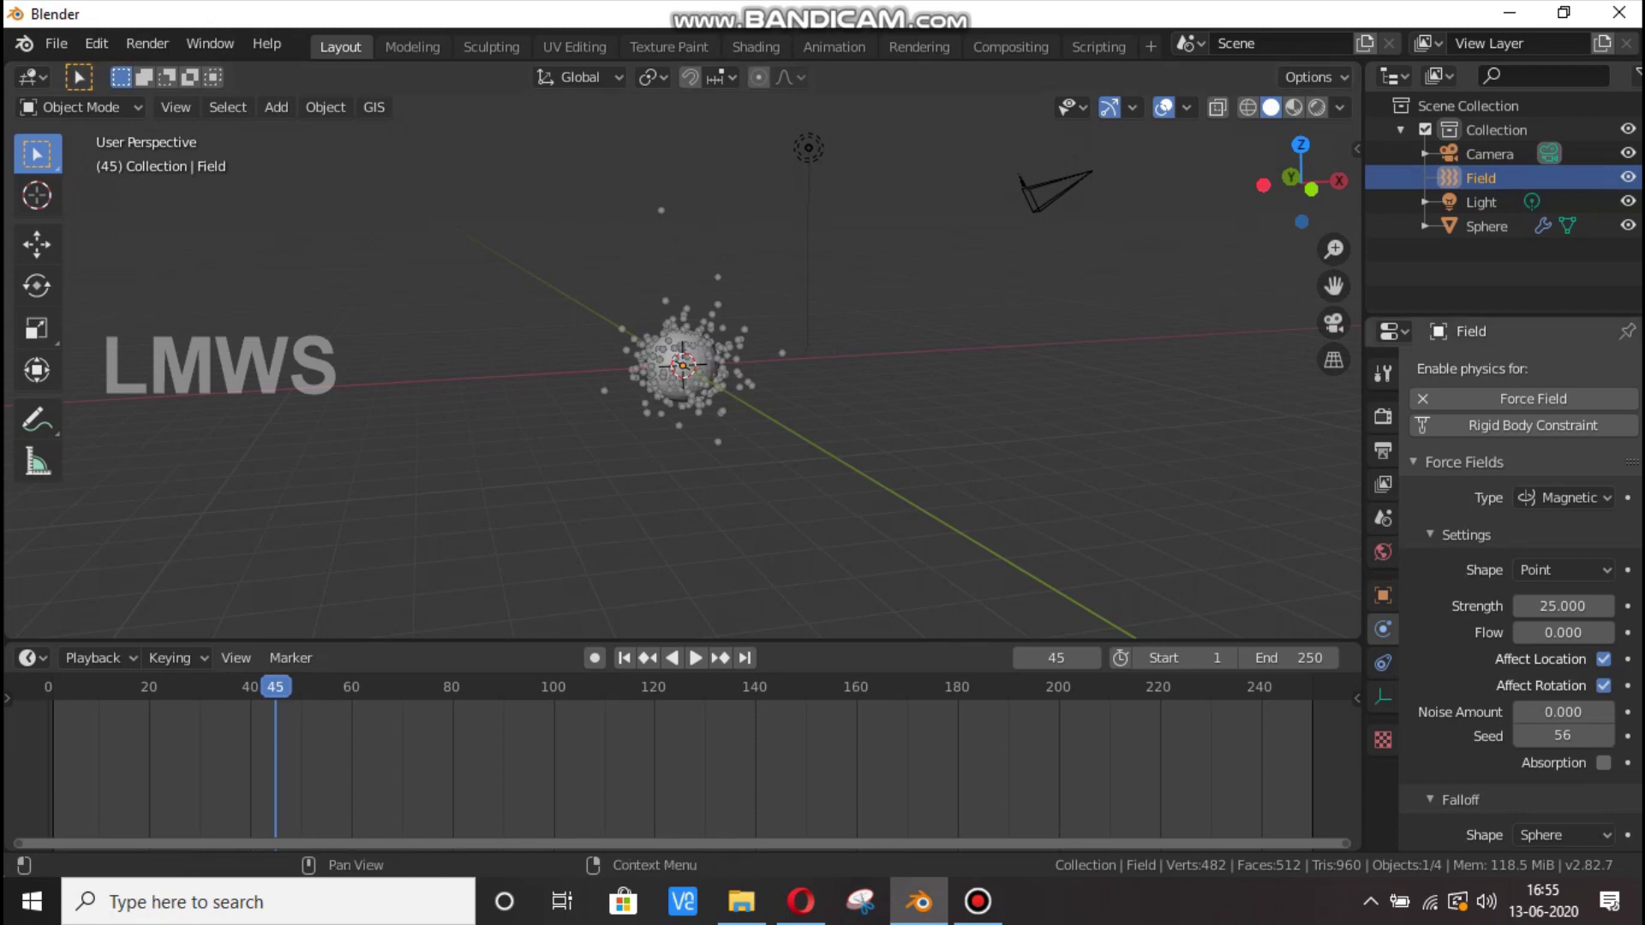
Set the magnetic field's strength to 10 and replay the animation, examining the particle spread from above.
{"action": "key", "text": "space"}
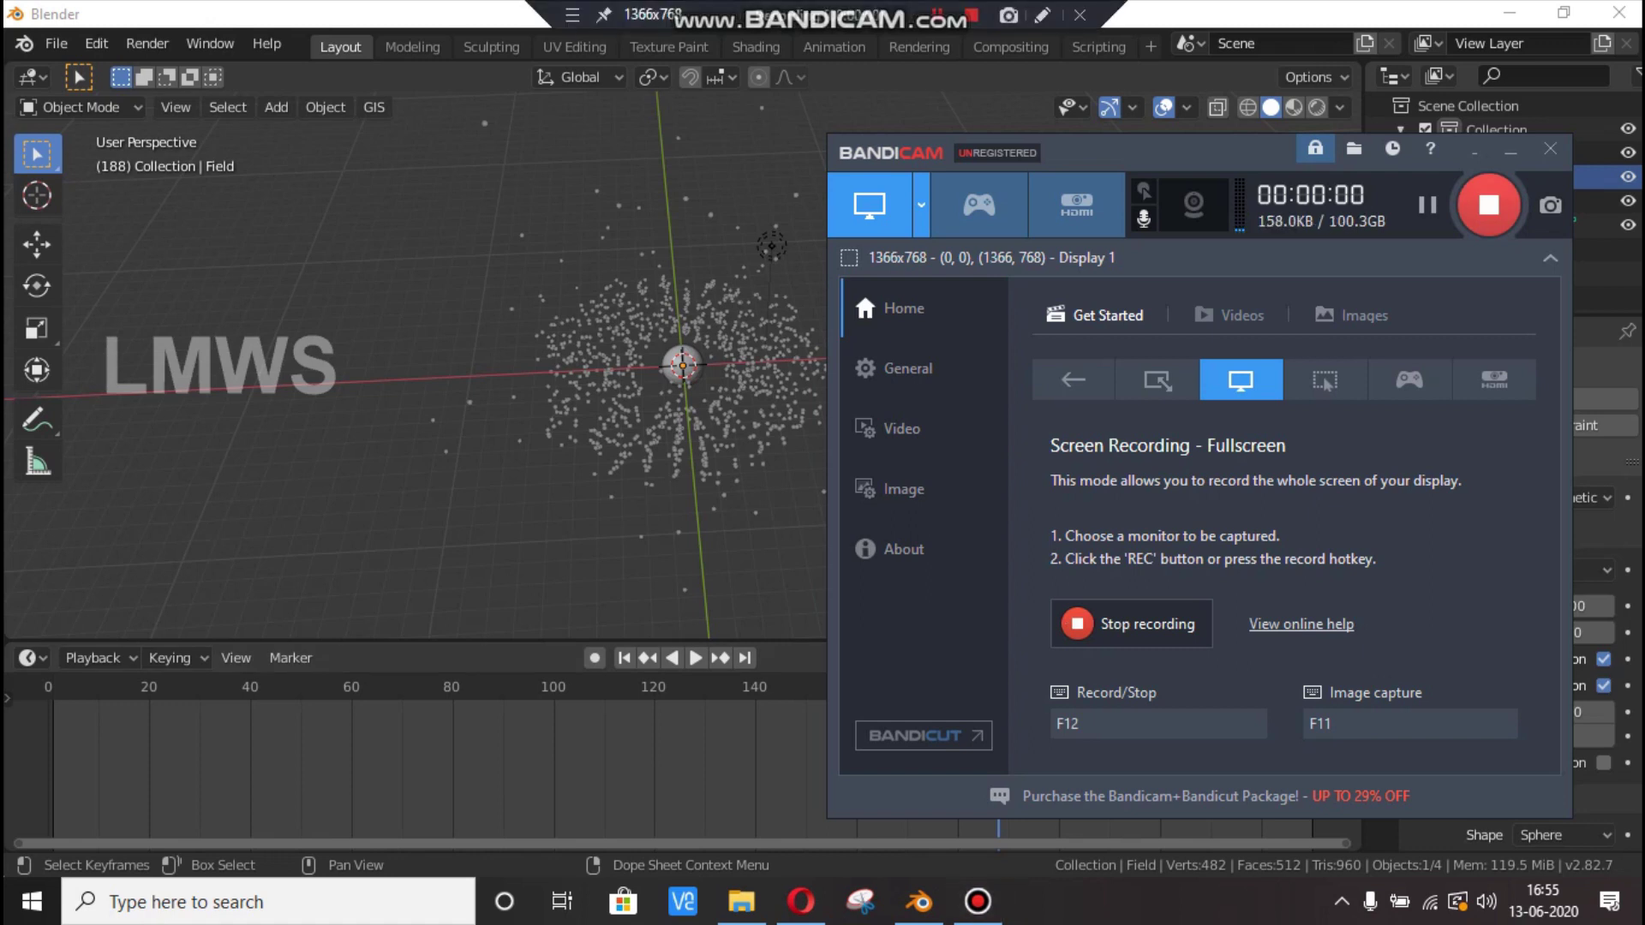
{"action": "left_click", "coordinate": [1510, 152]}
{"action": "left_click", "coordinate": [1564, 12]}
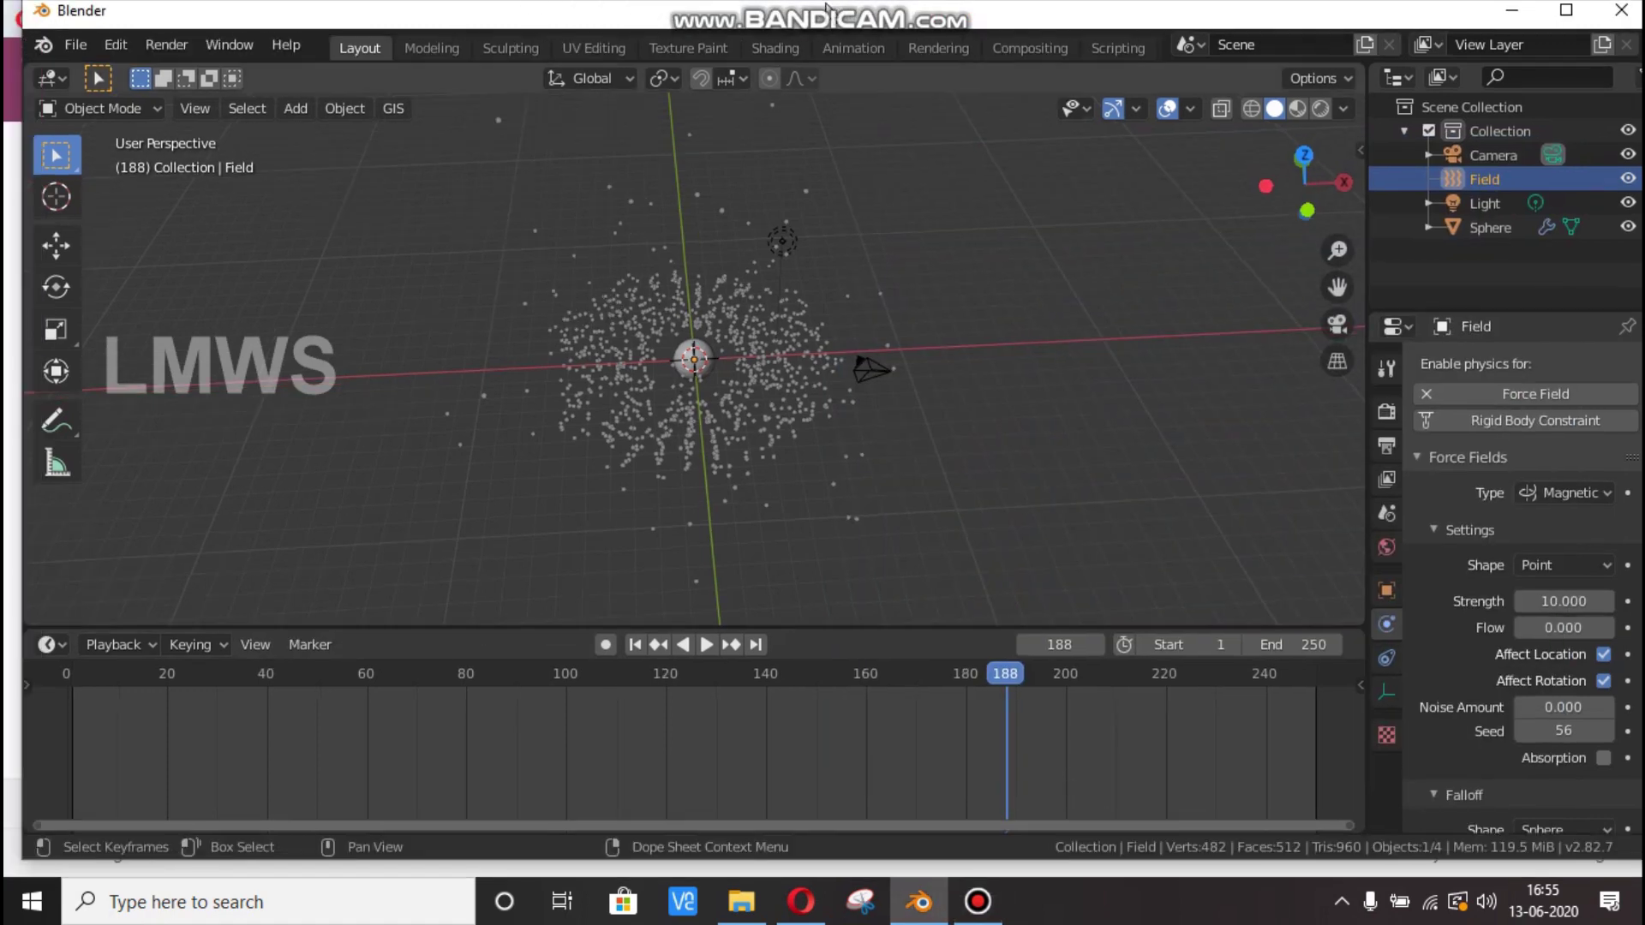
{"action": "key", "text": "space"}
{"action": "key", "text": "space"}
{"action": "key", "text": "space"}
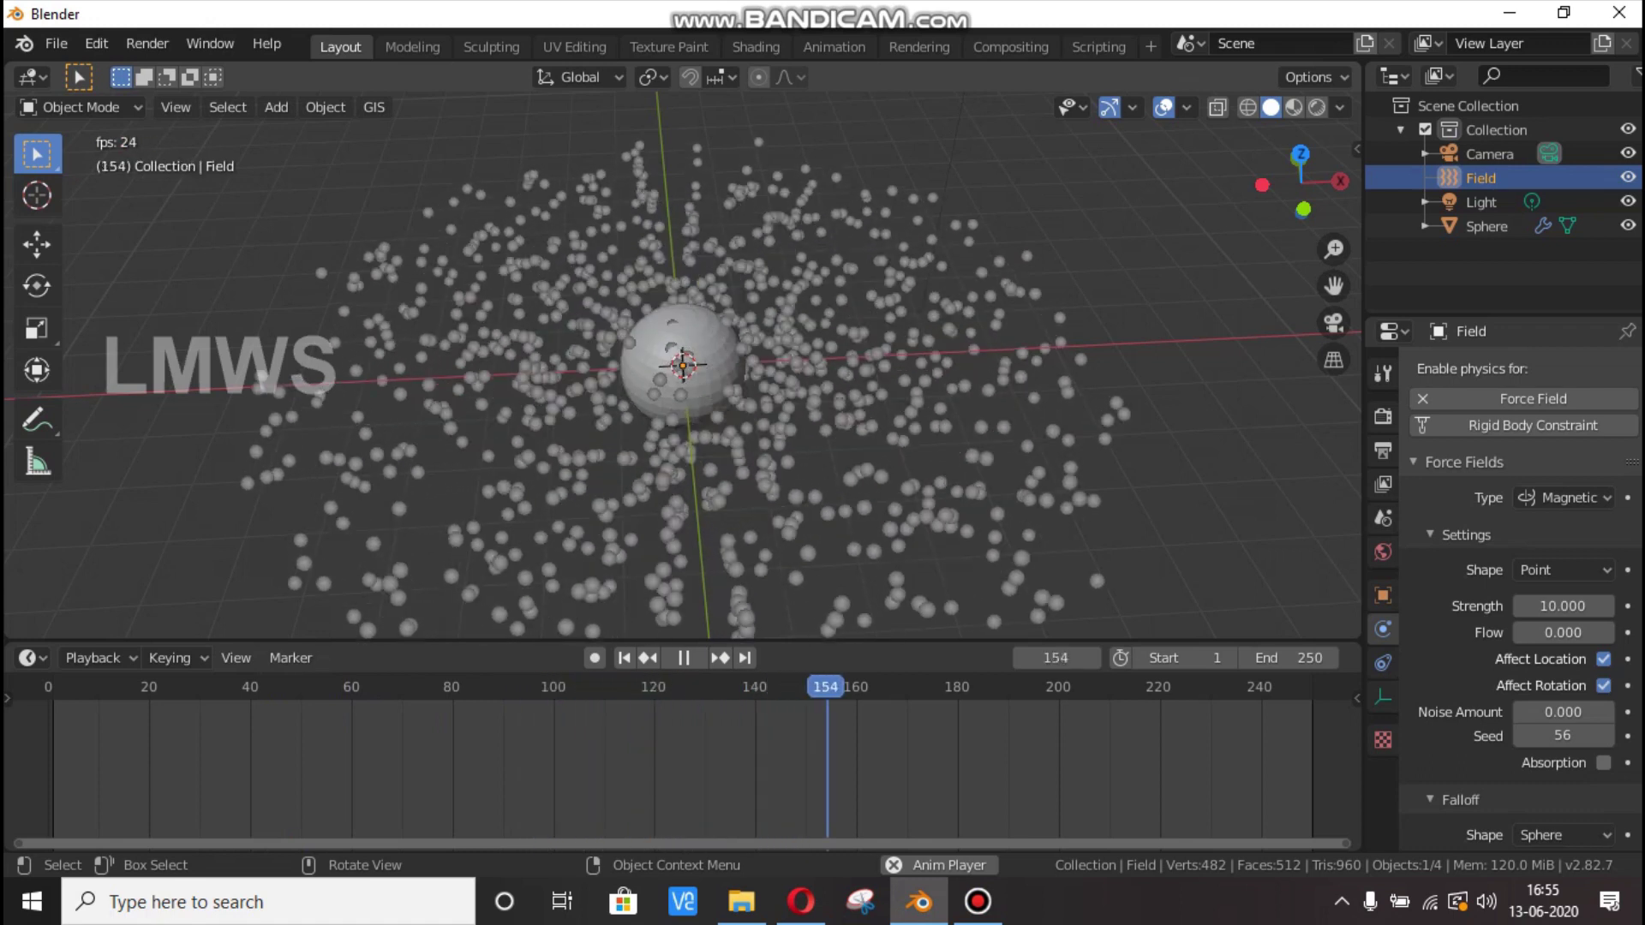
Delete the magnetic field and add a Harmonic force field at the sphere's centre.
{"action": "key", "text": "space"}
{"action": "key", "text": "x"}
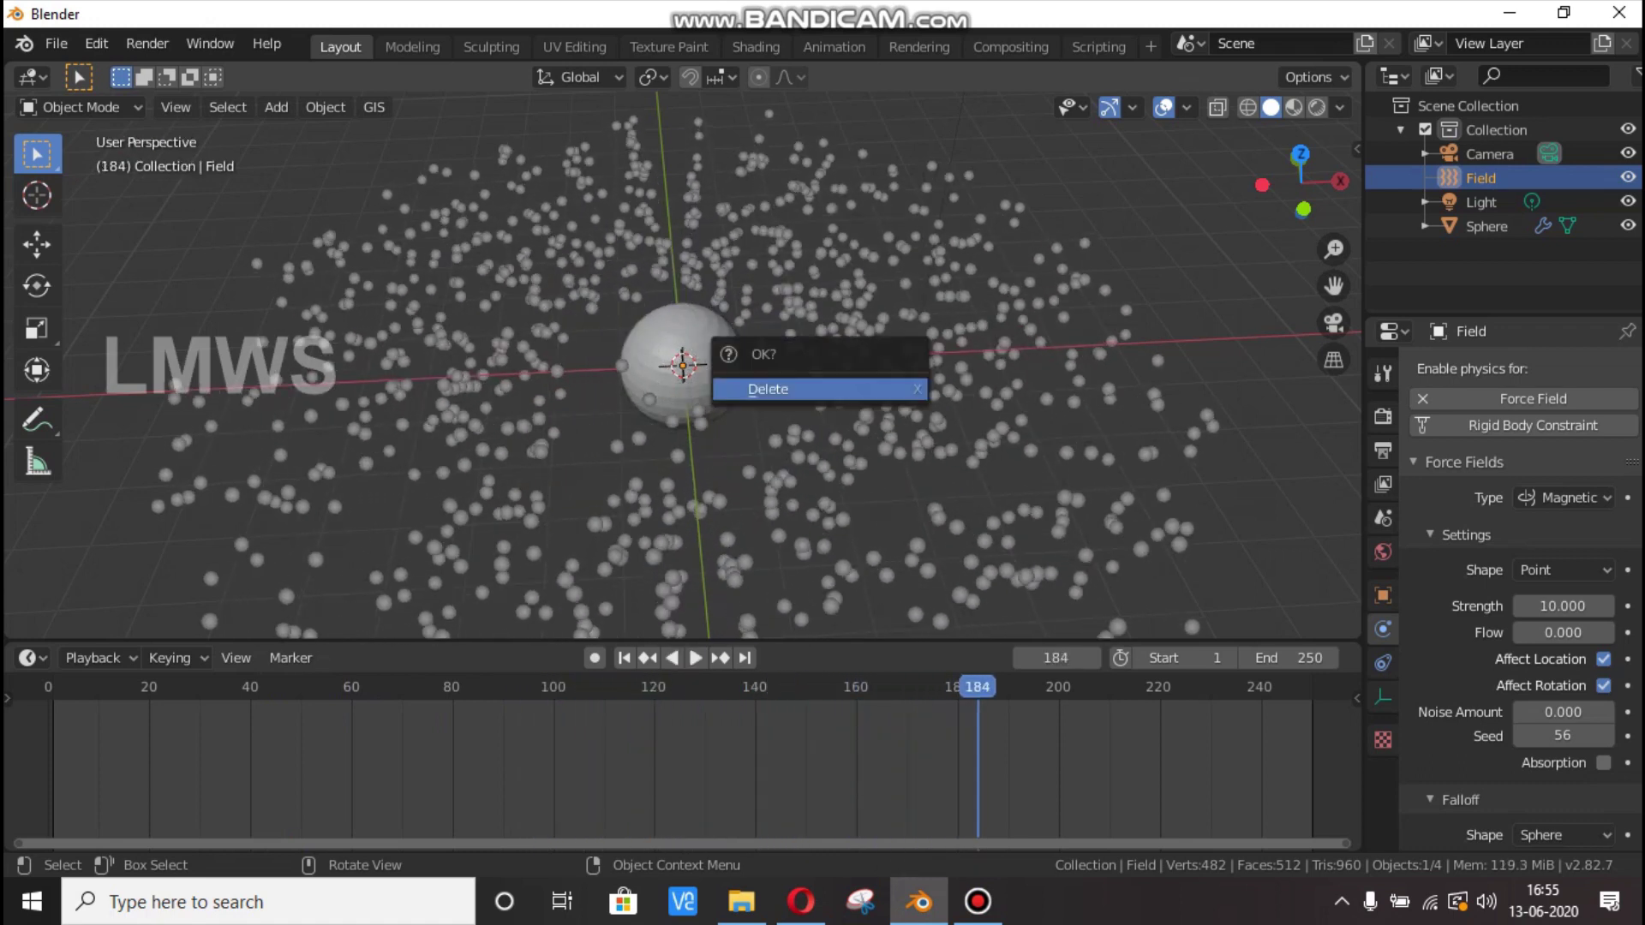
{"action": "key", "text": "Return"}
{"action": "key", "text": "shift+a"}
{"action": "mouse_move", "coordinate": [604, 492]}
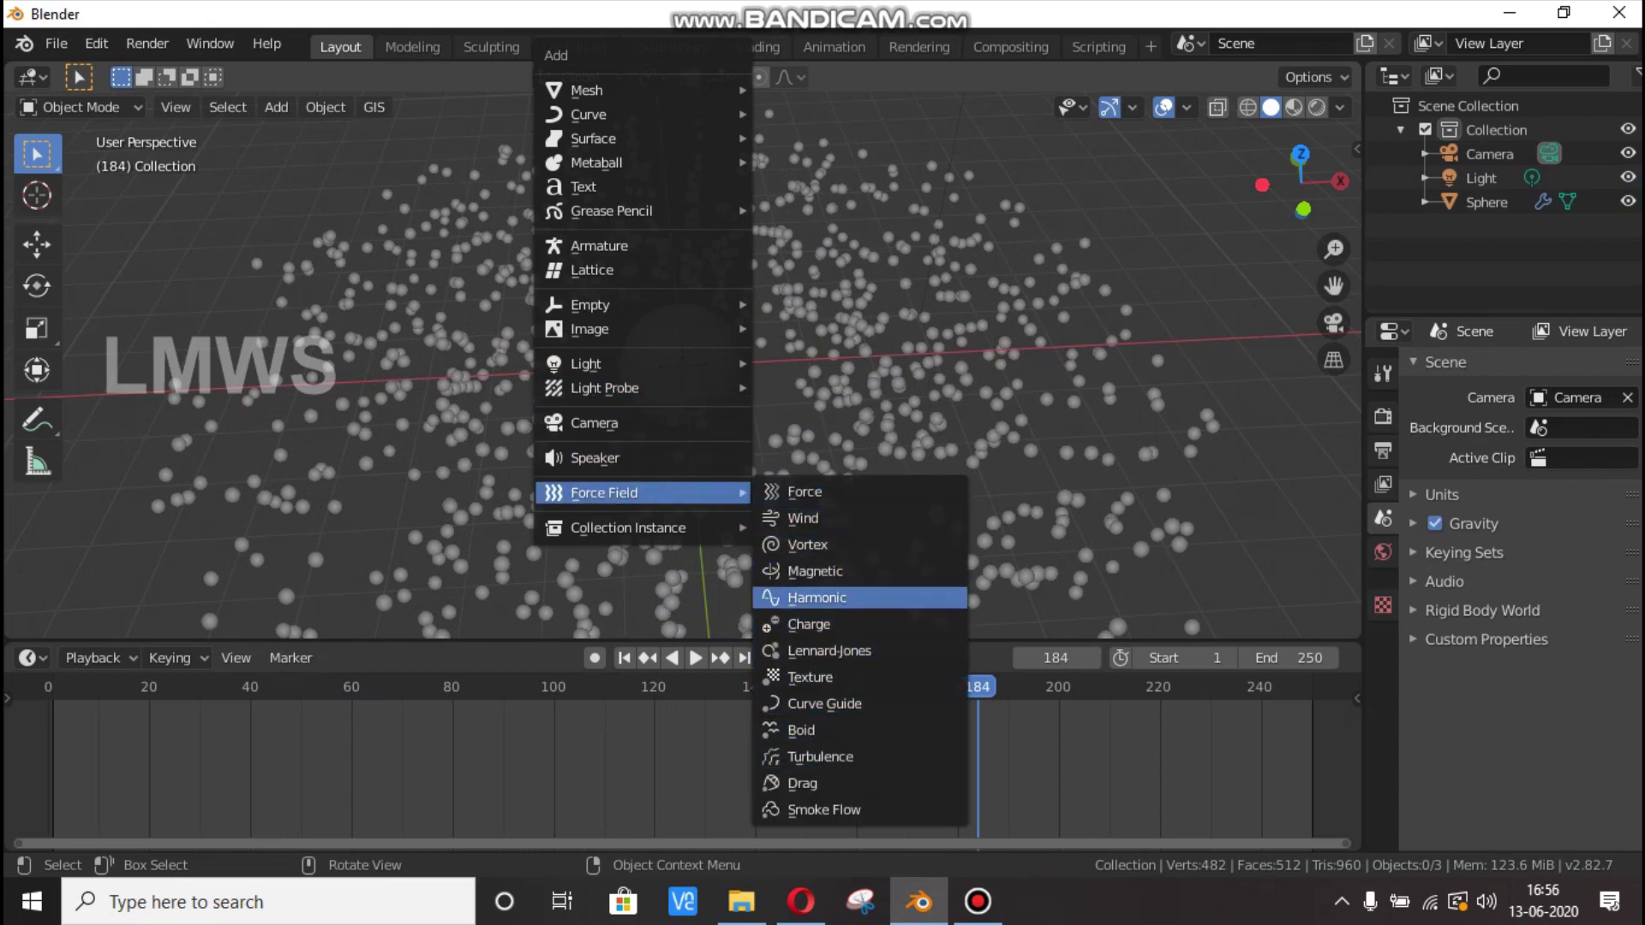
{"action": "left_click", "coordinate": [817, 597]}
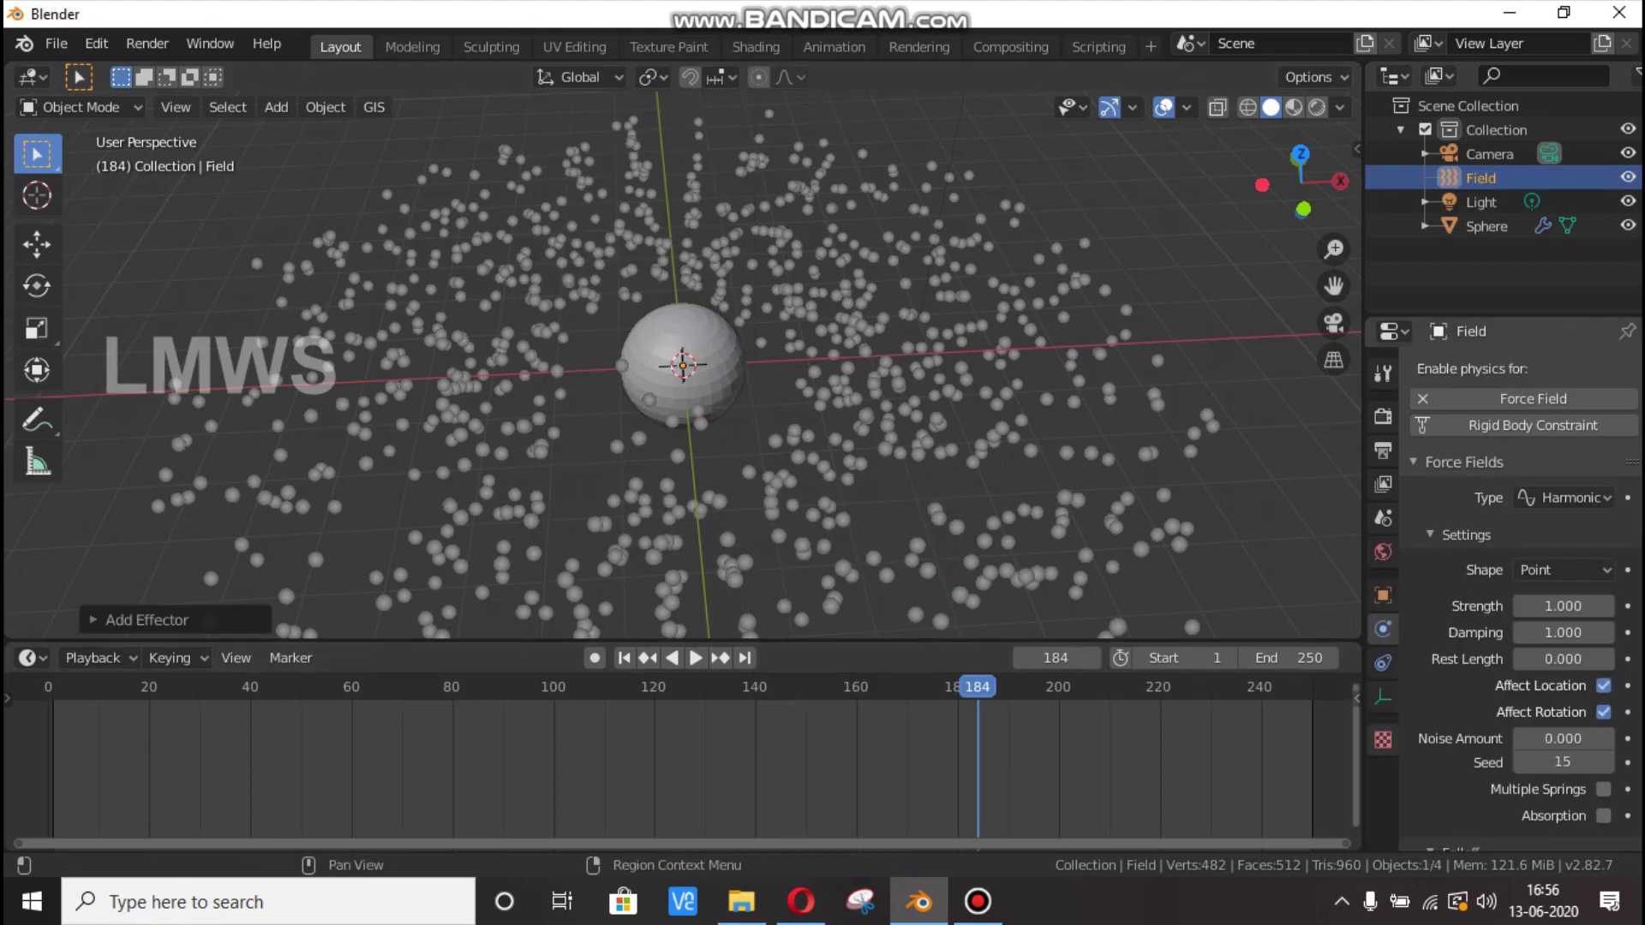
{"action": "left_click", "coordinate": [147, 620]}
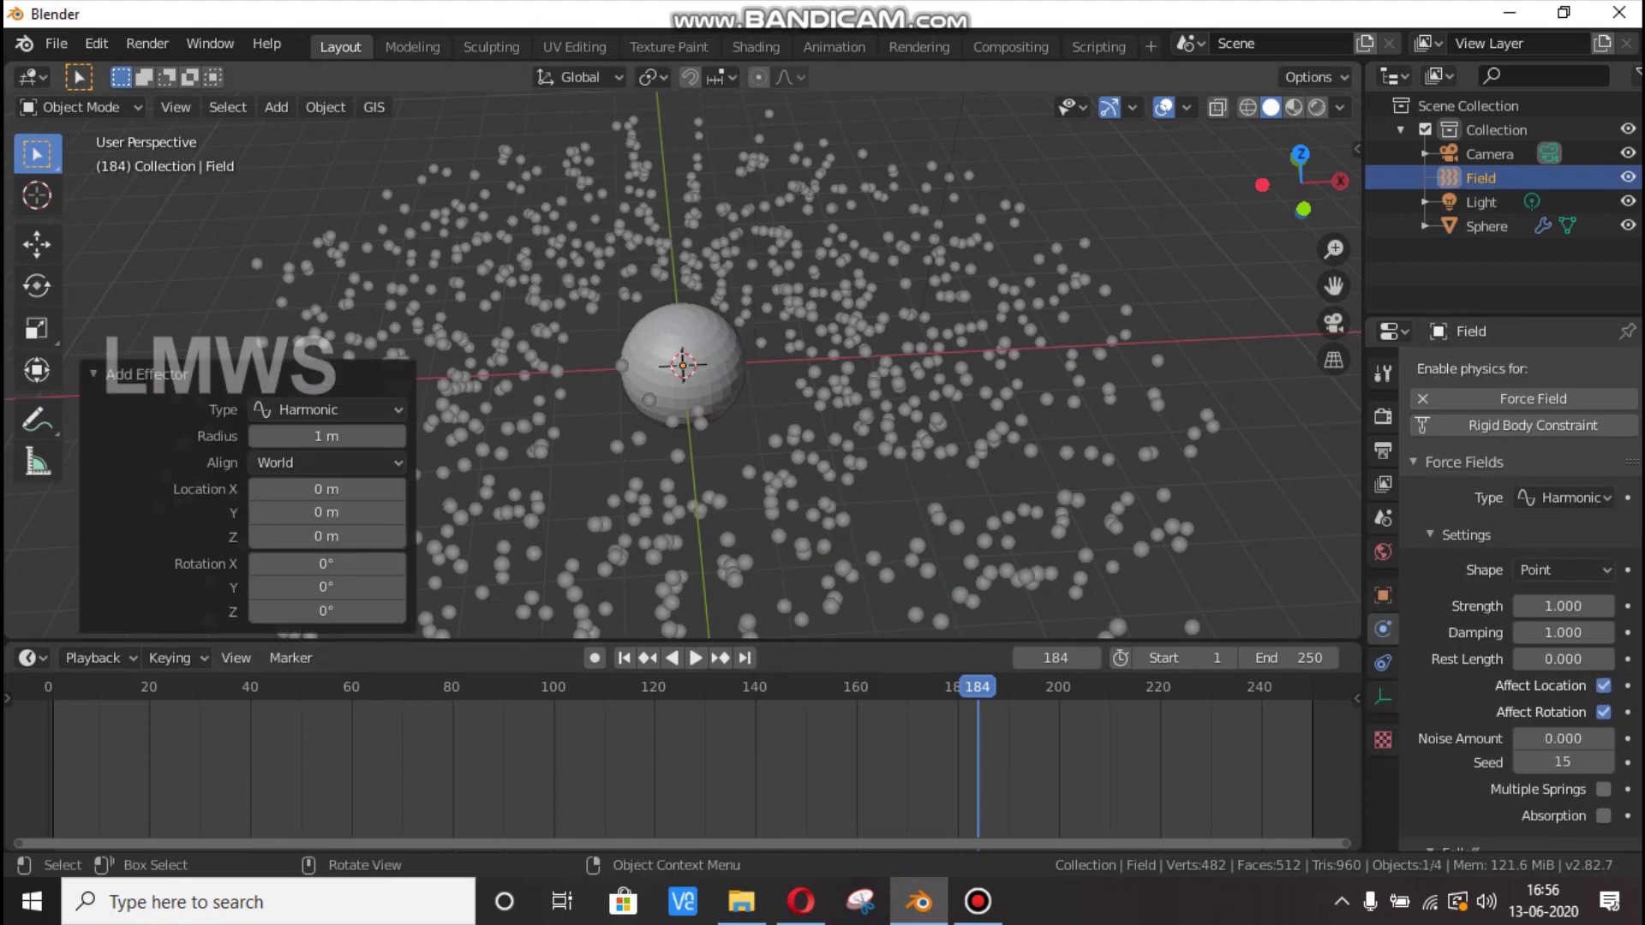
{"action": "left_click", "coordinate": [146, 374]}
{"action": "left_click", "coordinate": [1564, 497]}
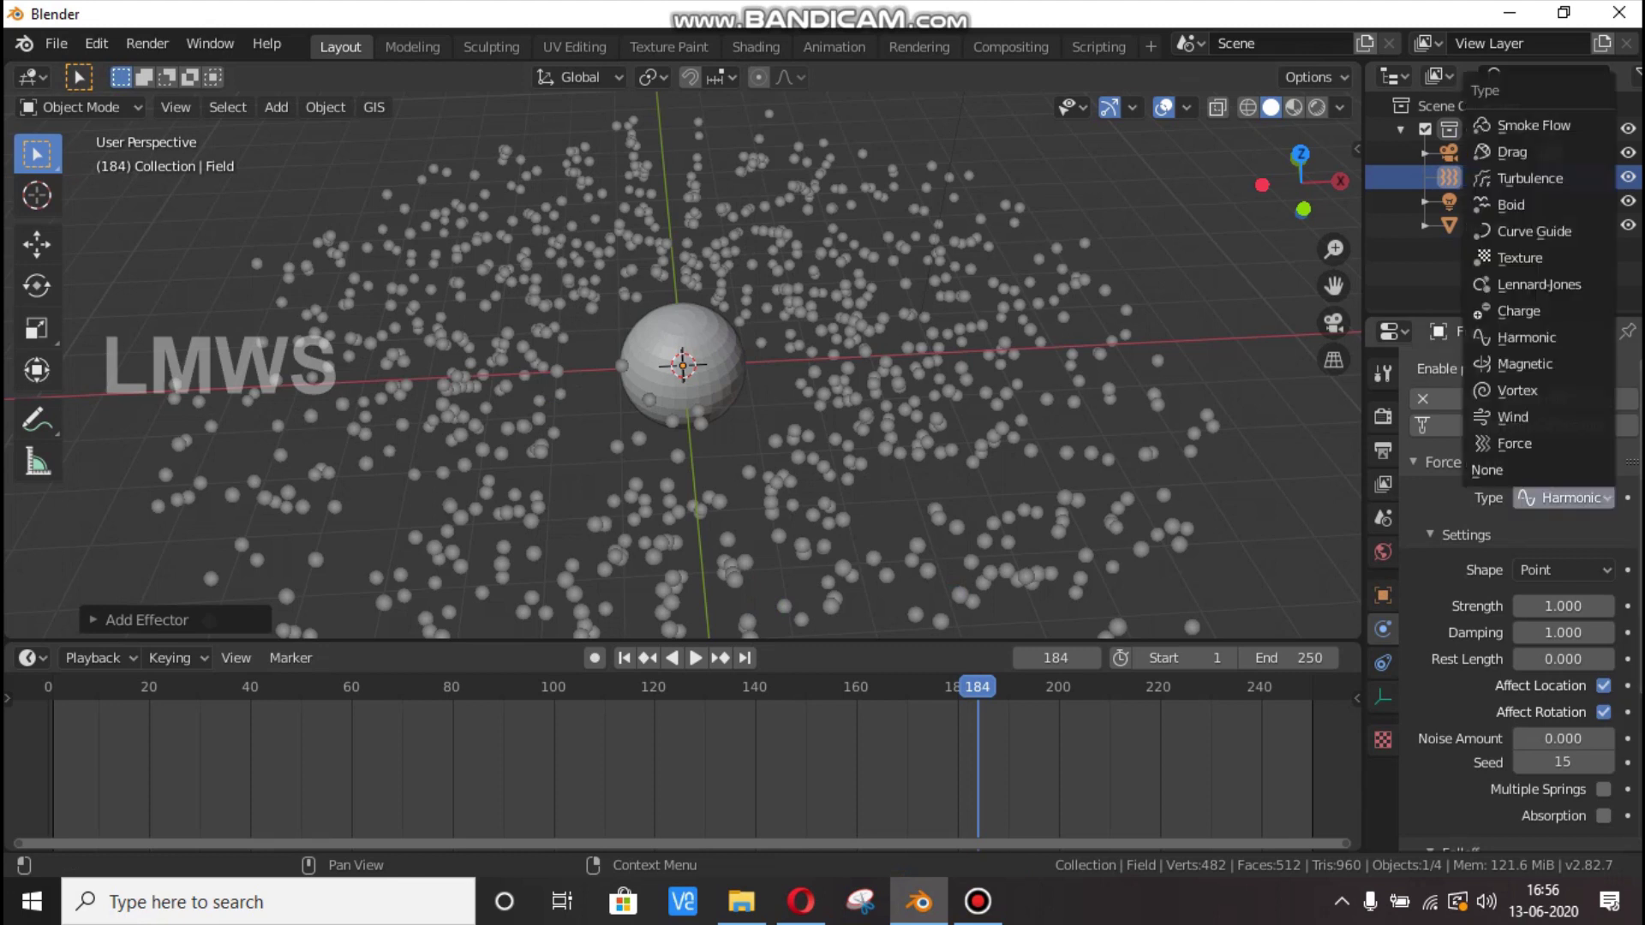
Play the animation and examine from a lower angle how the harmonic field affects the particles.
{"action": "key", "text": "space"}
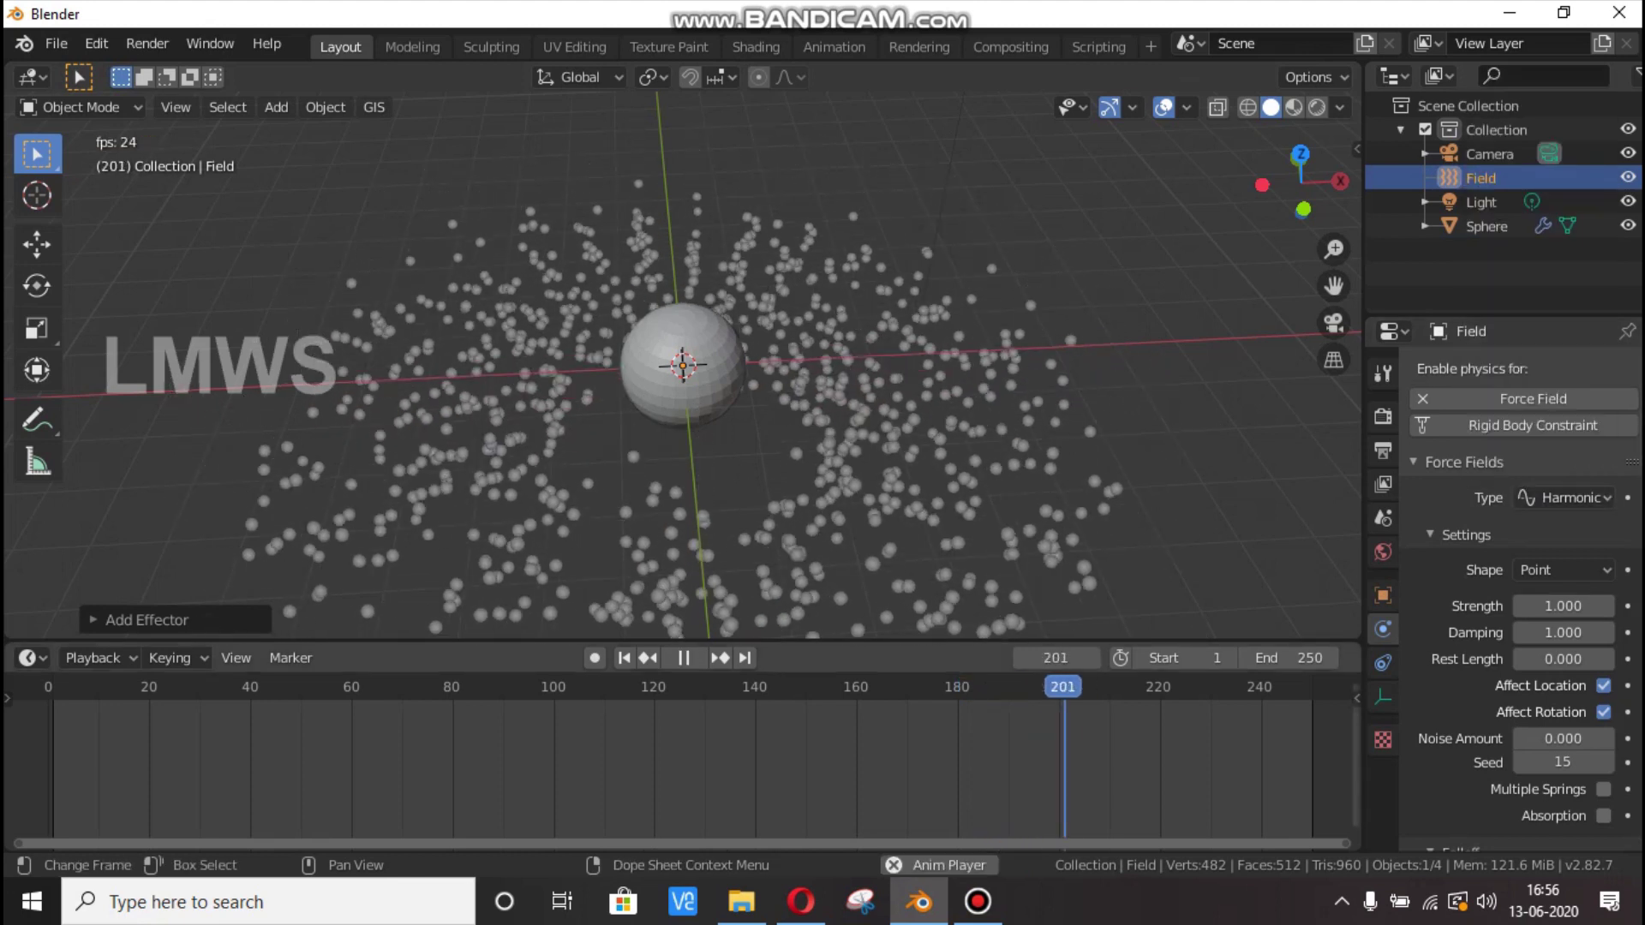
{"action": "left_click_drag", "start_coordinate": [1302, 184], "coordinate": [1302, 102]}
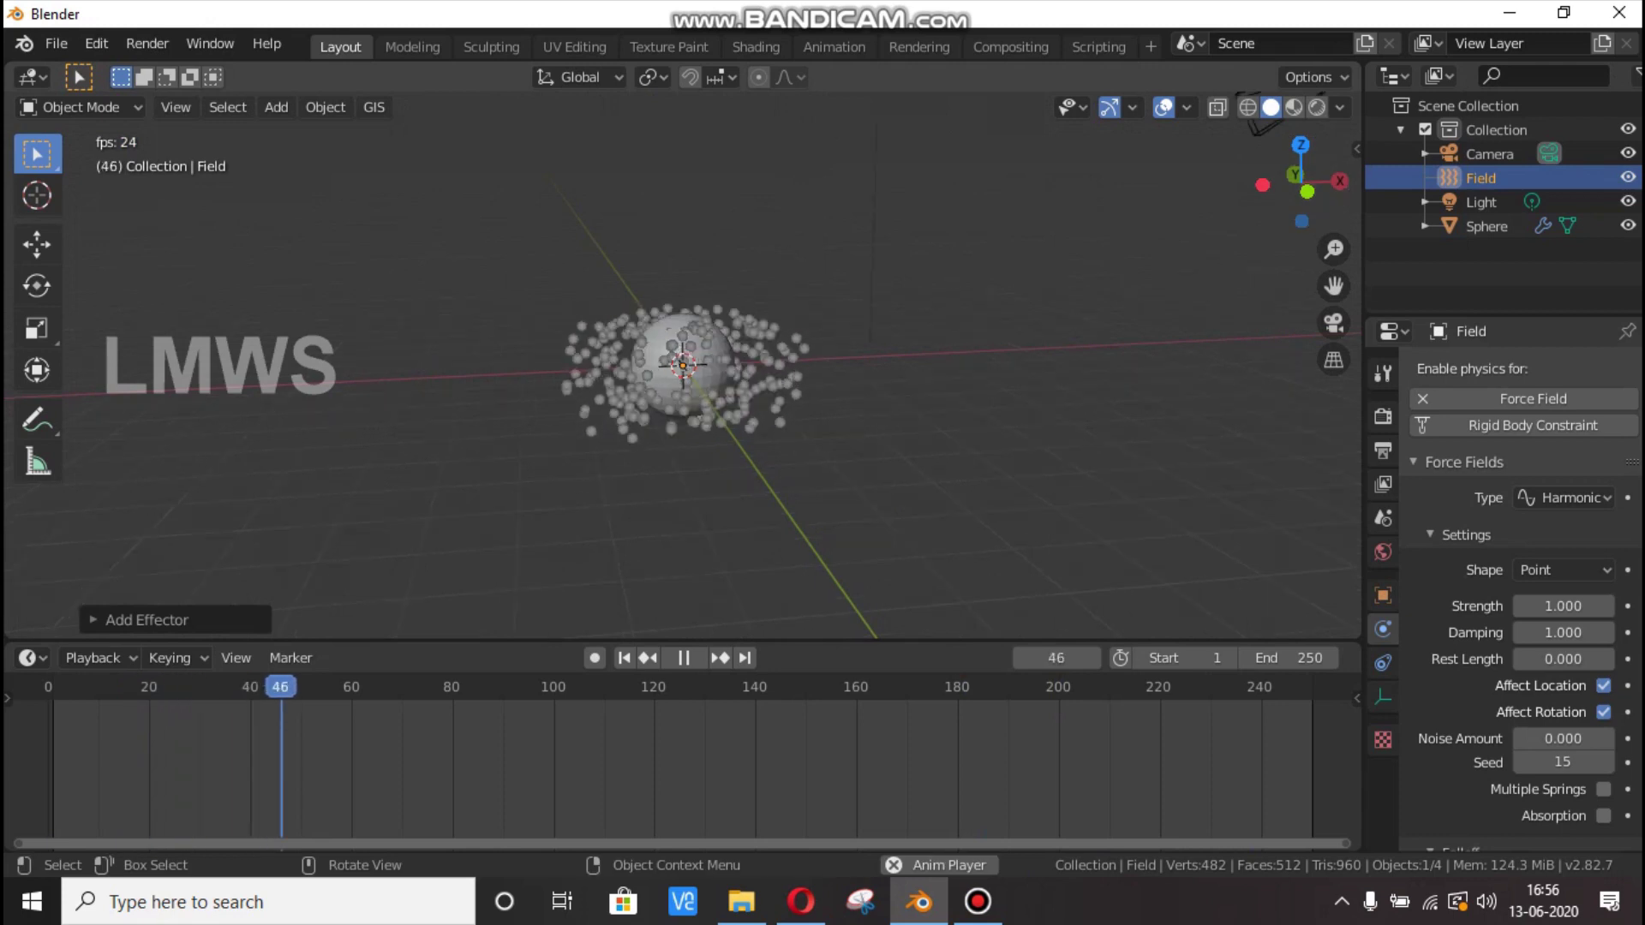
Set the harmonic field's strength to 5 and replay the animation from the start, examining the particles from different angles.
{"action": "left_click_drag", "start_coordinate": [1309, 175], "coordinate": [1282, 212]}
{"action": "scroll", "coordinate": [683, 366], "scroll_direction": "up", "scroll_amount": 1}
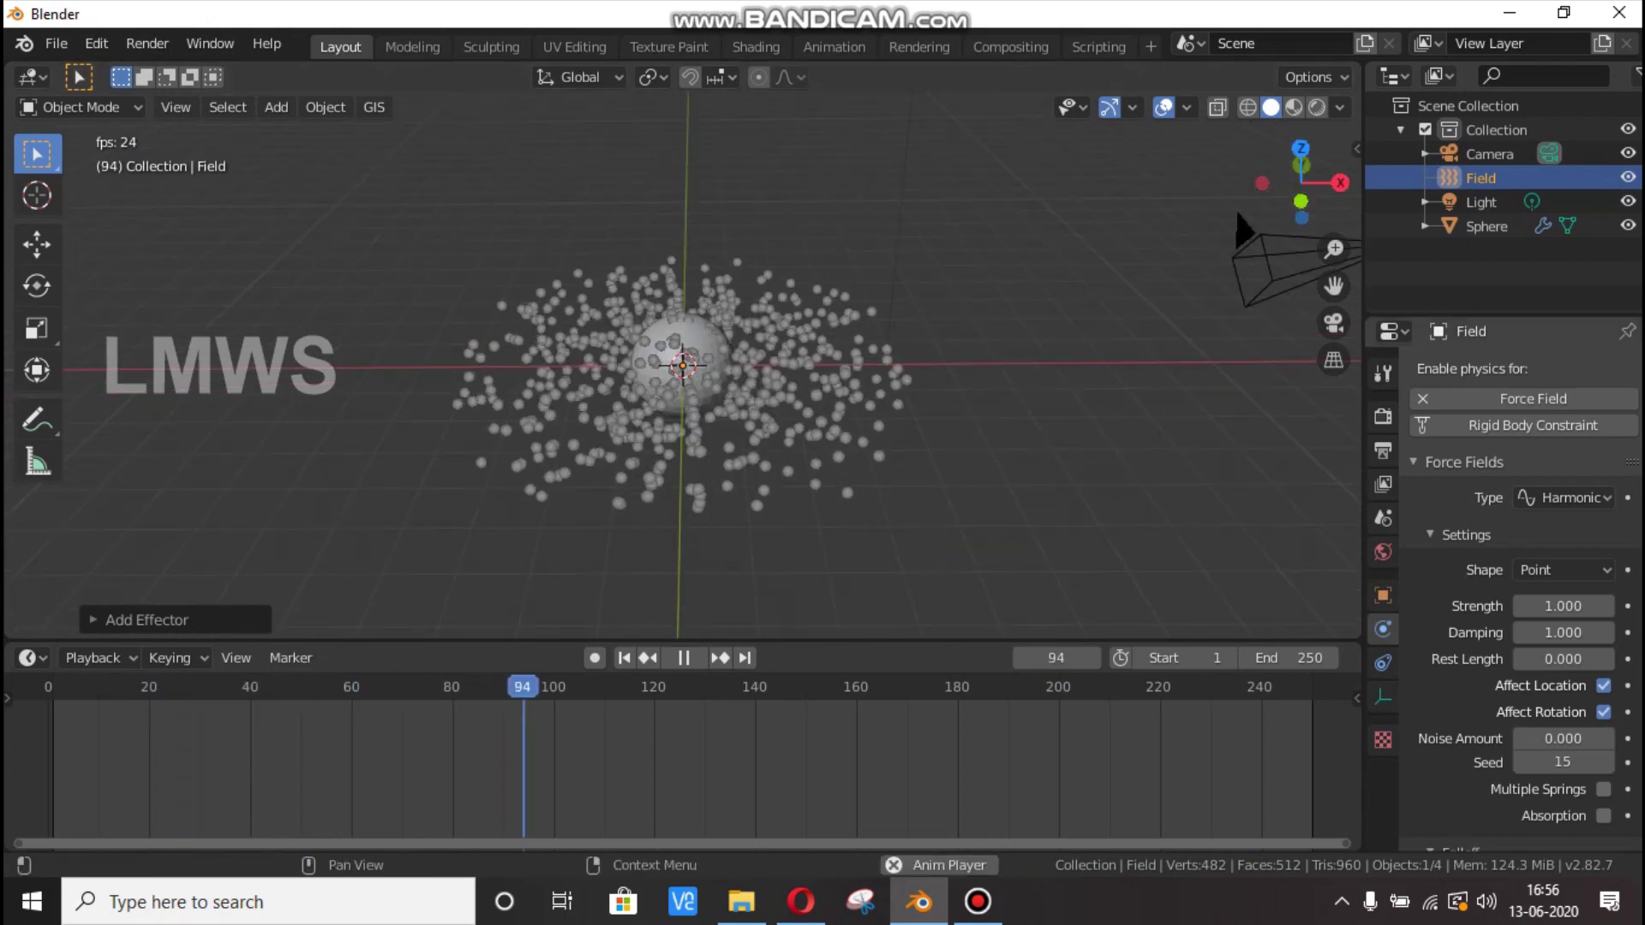
{"action": "left_click", "coordinate": [1564, 606]}
{"action": "type", "text": "5"}
{"action": "key", "text": "Return"}
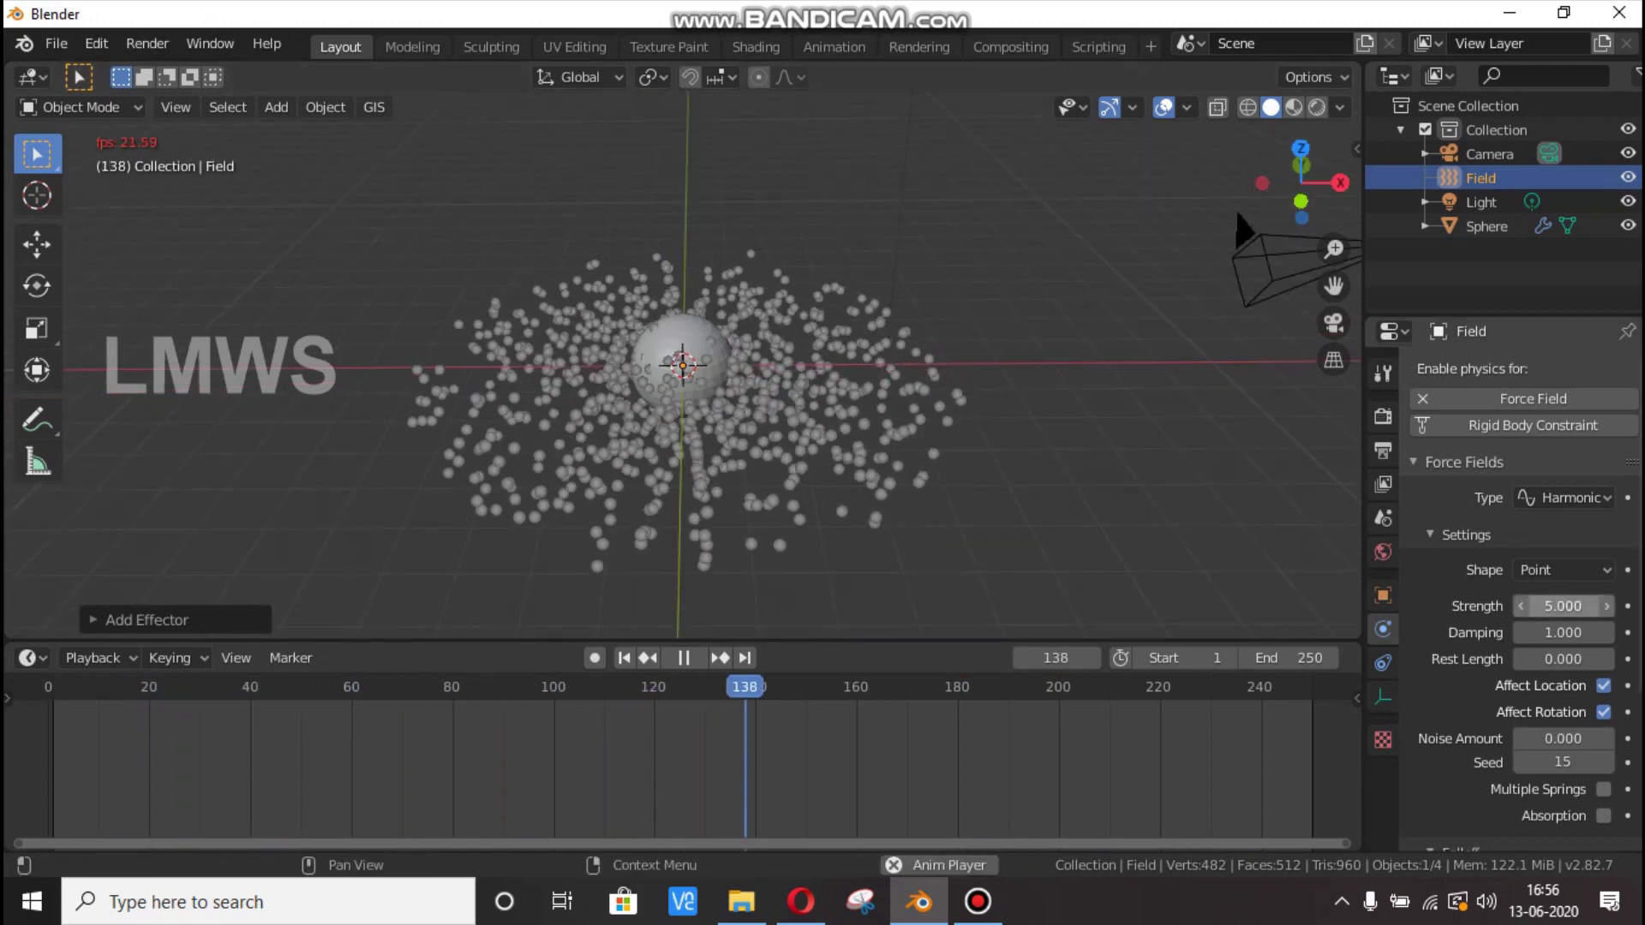
{"action": "key", "text": "shift+Left"}
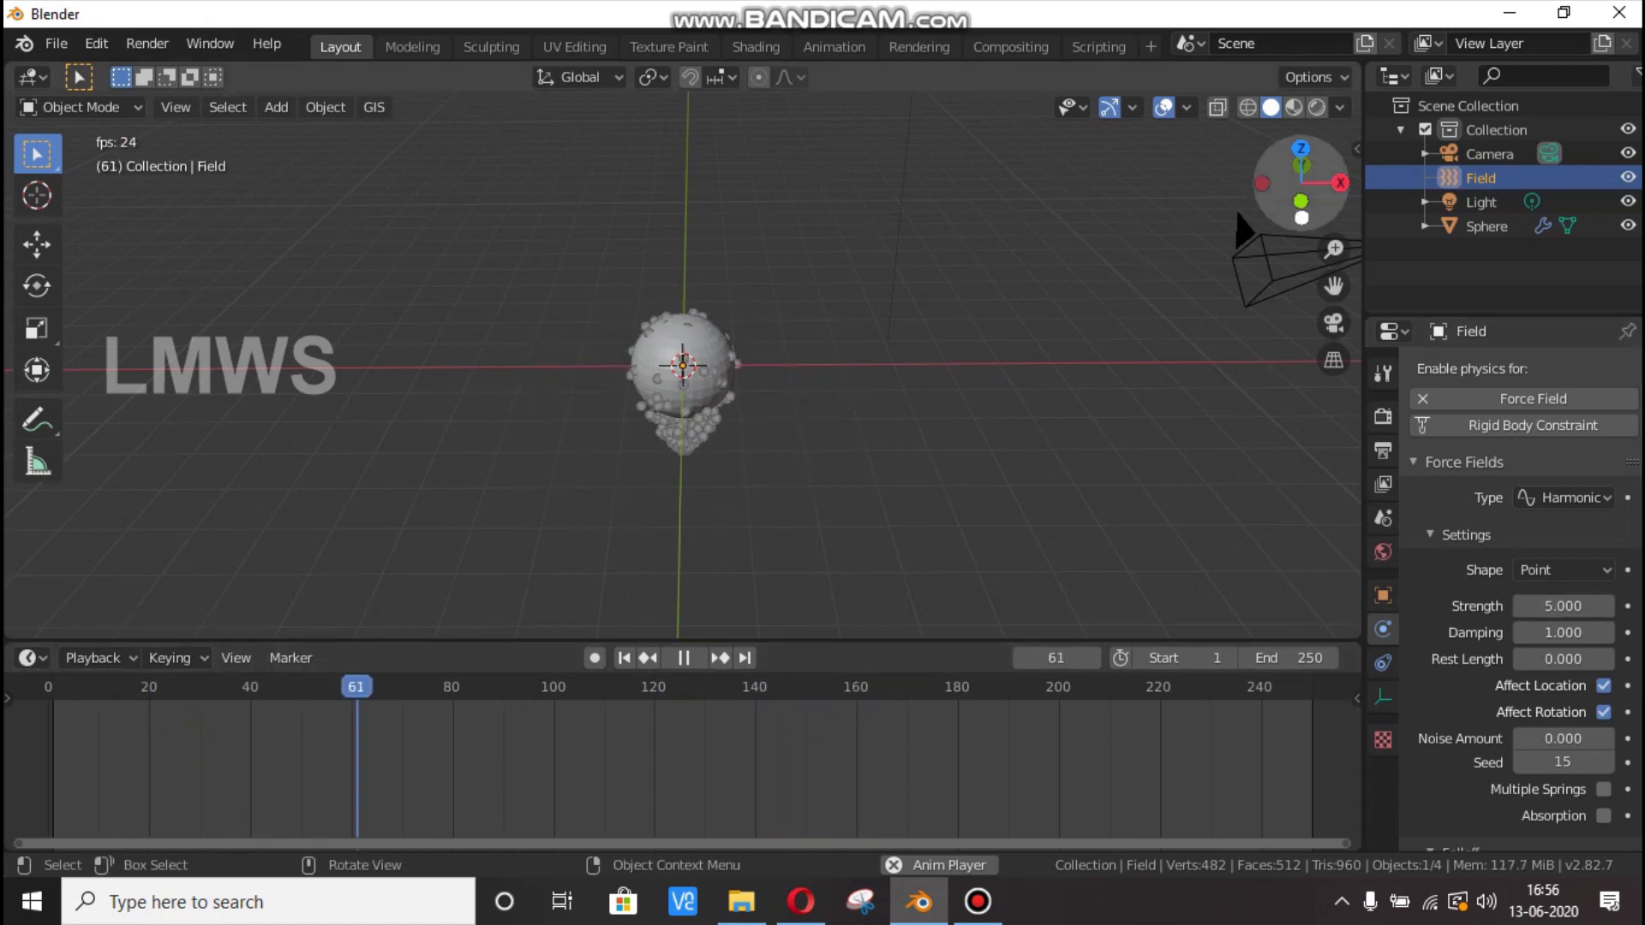
{"action": "left_click_drag", "start_coordinate": [1238, 221], "coordinate": [1170, 190]}
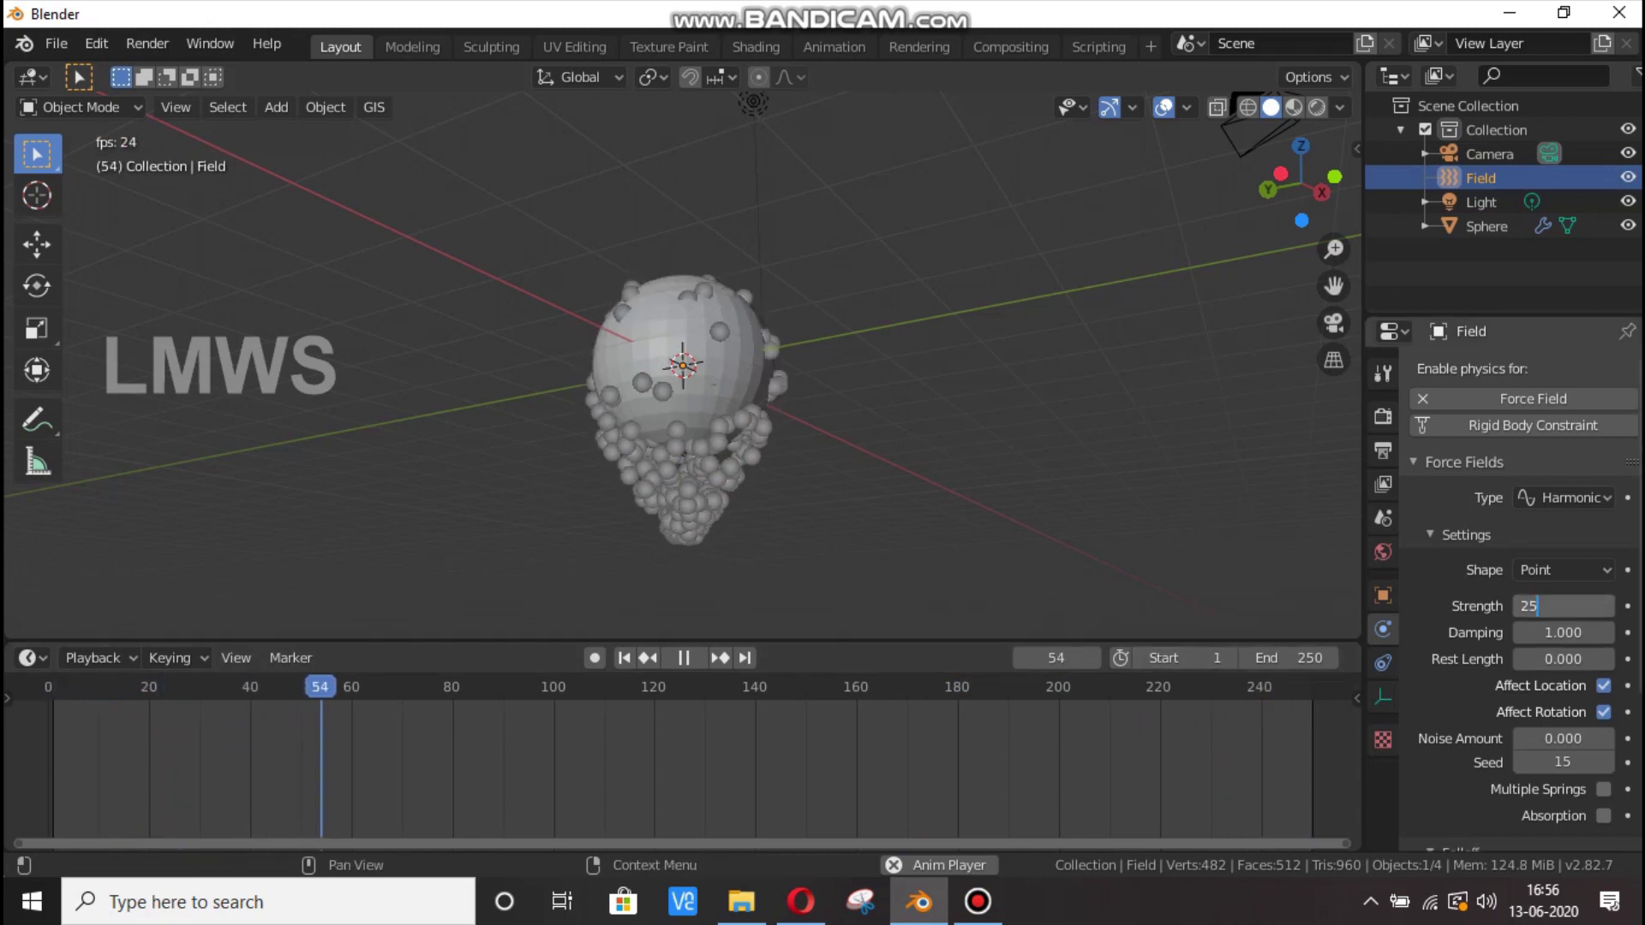
Set the harmonic field's strength to 25 and examine the playing particles from above before stopping playback.
{"action": "key", "text": "Return"}
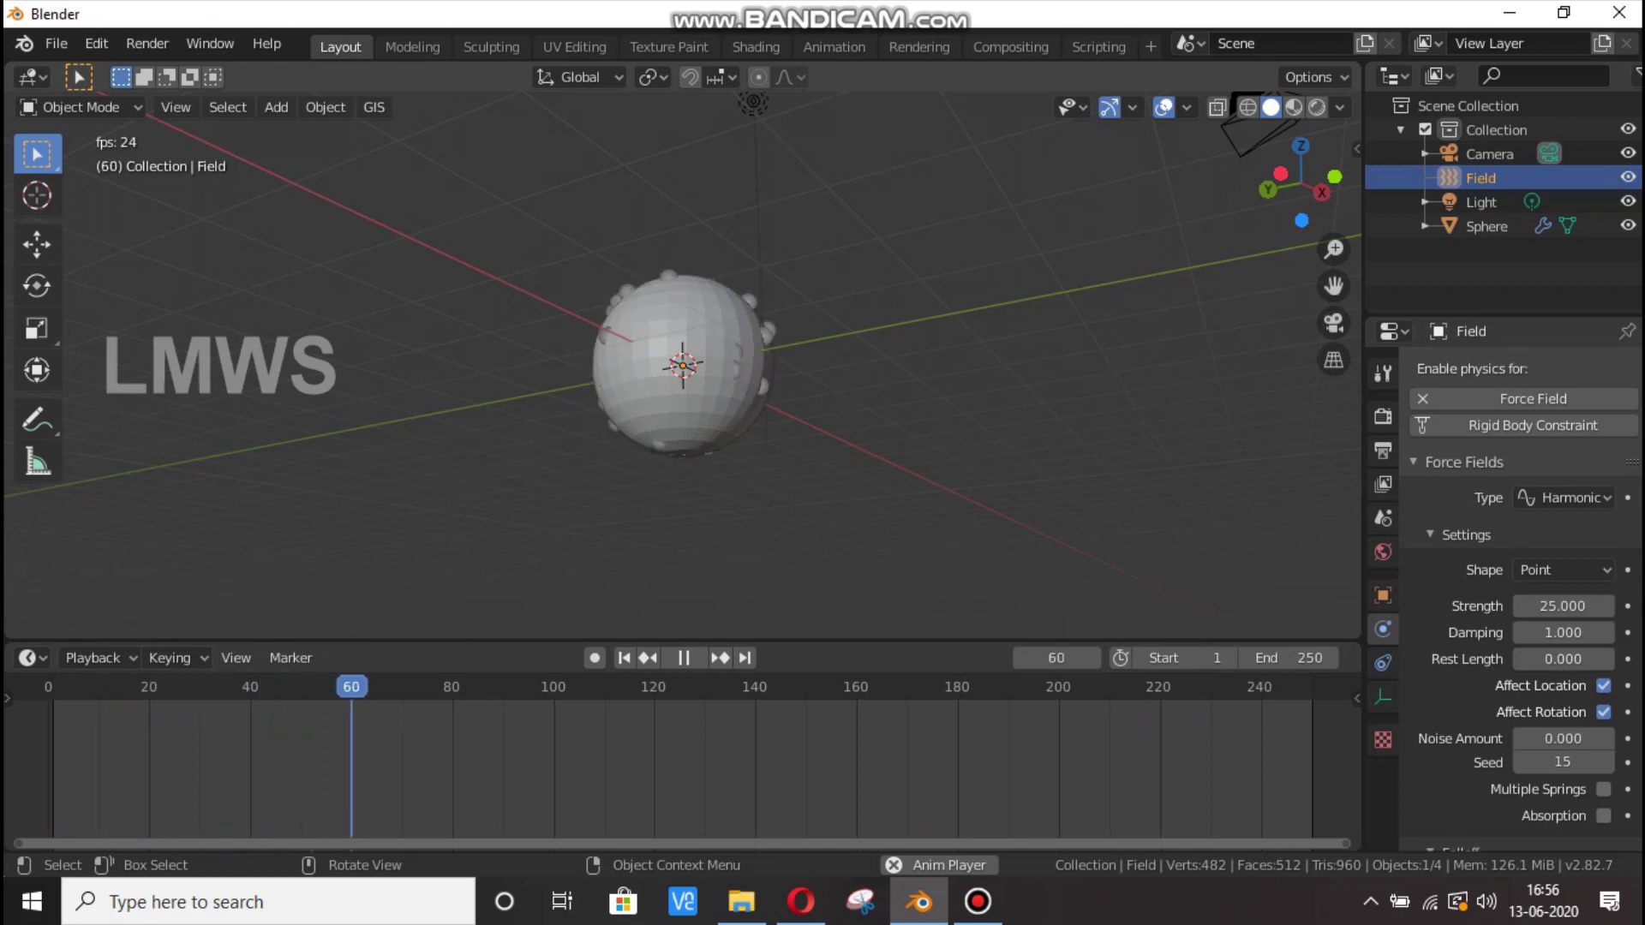
{"action": "left_click_drag", "start_coordinate": [1301, 184], "coordinate": [1264, 304]}
{"action": "key", "text": "space"}
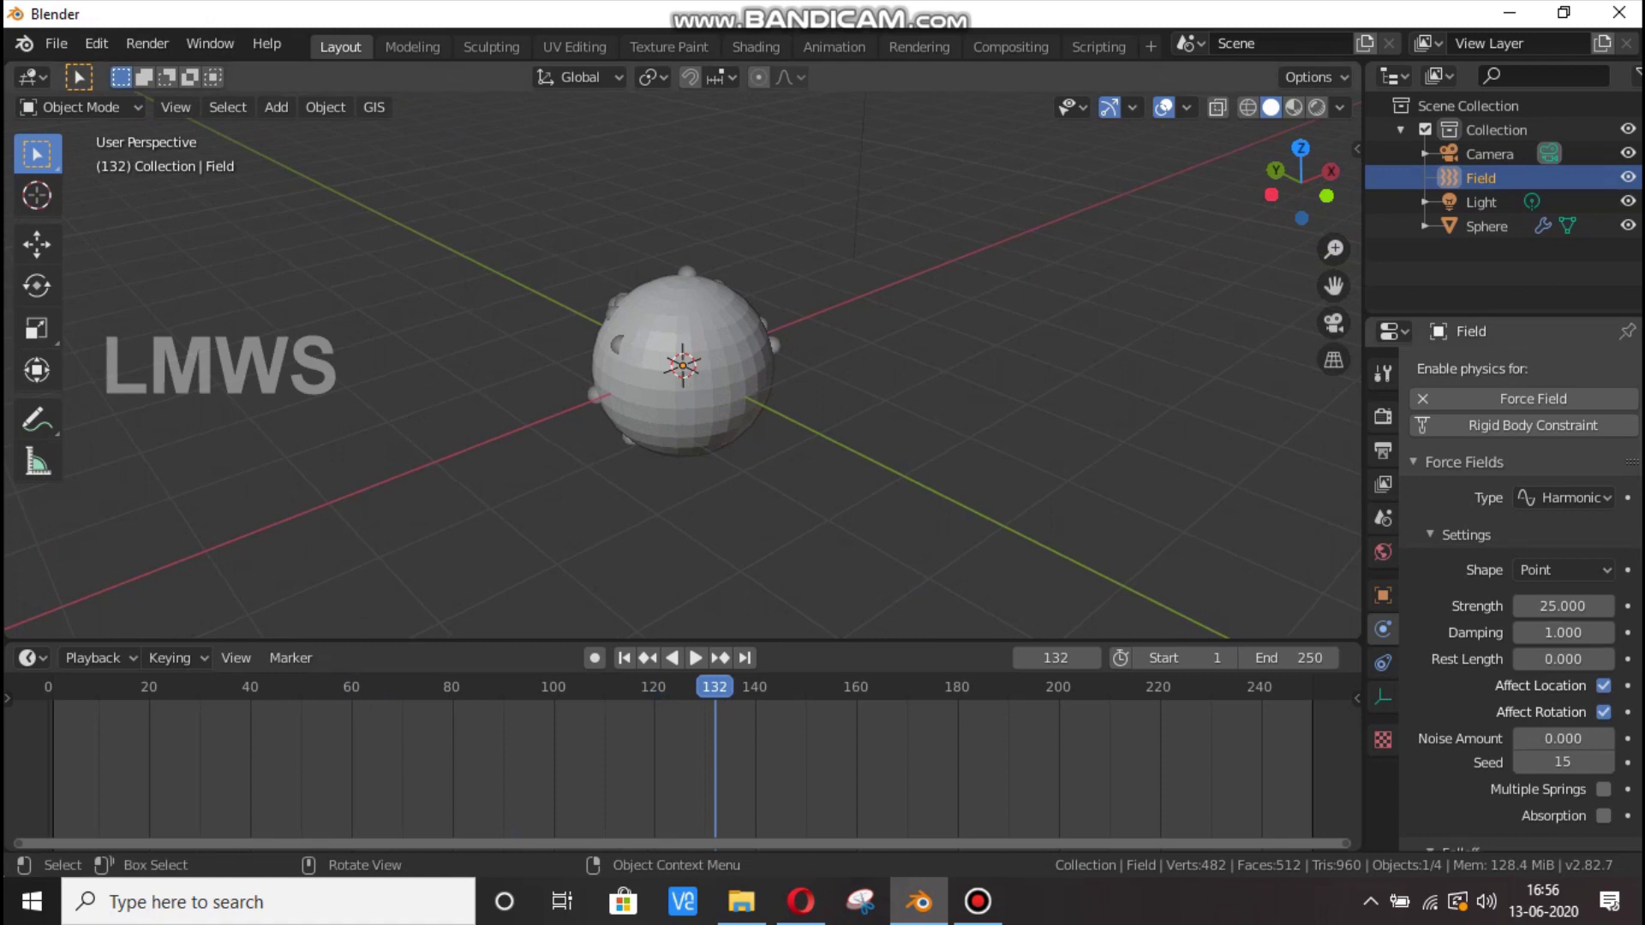
Delete the harmonic field and add a Charge force field at the sphere's centre.
{"action": "key", "text": "x"}
{"action": "left_click", "coordinate": [683, 361]}
{"action": "key", "text": "shift+a"}
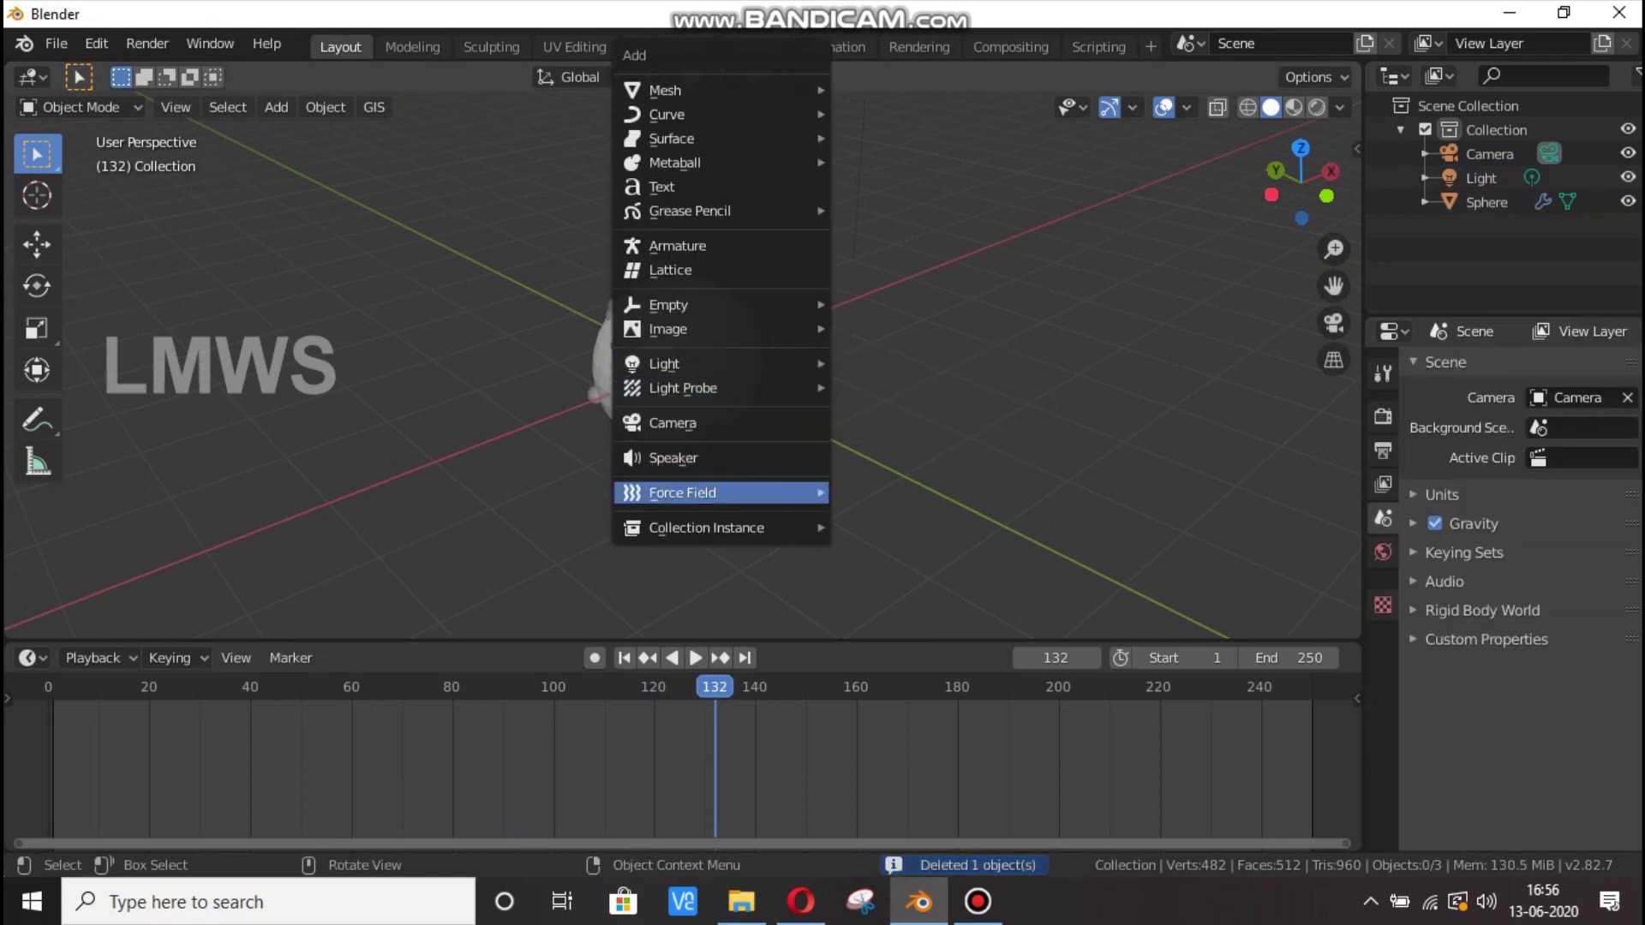
{"action": "mouse_move", "coordinate": [685, 493]}
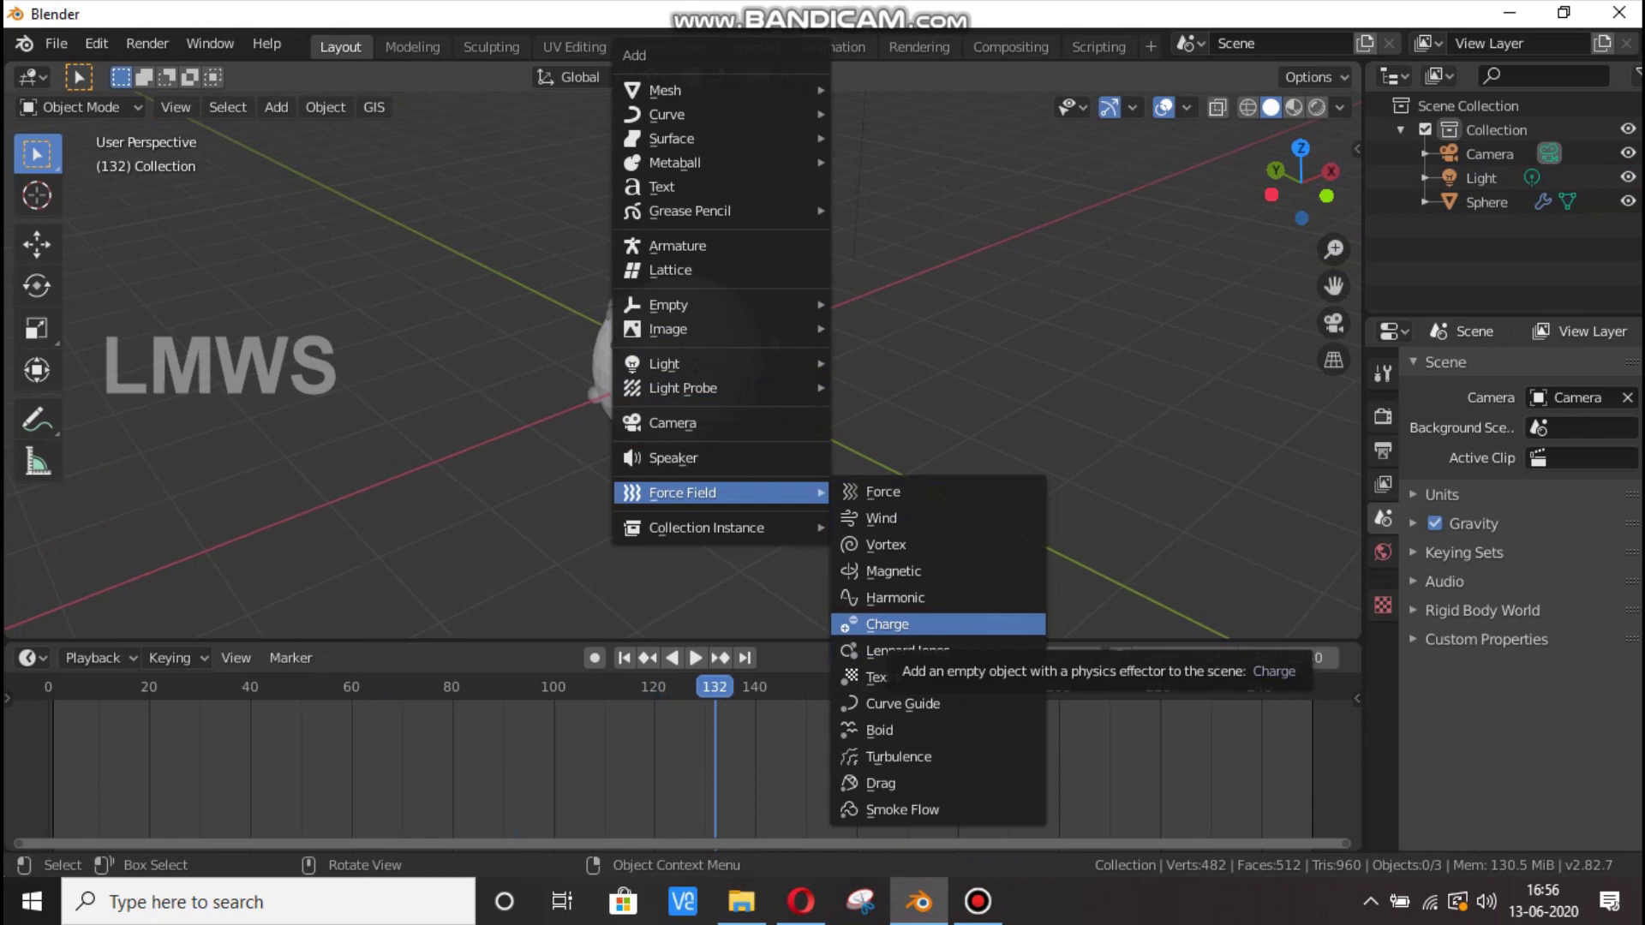
{"action": "left_click", "coordinate": [887, 624]}
{"action": "scroll", "coordinate": [682, 366], "scroll_direction": "up", "scroll_amount": 2}
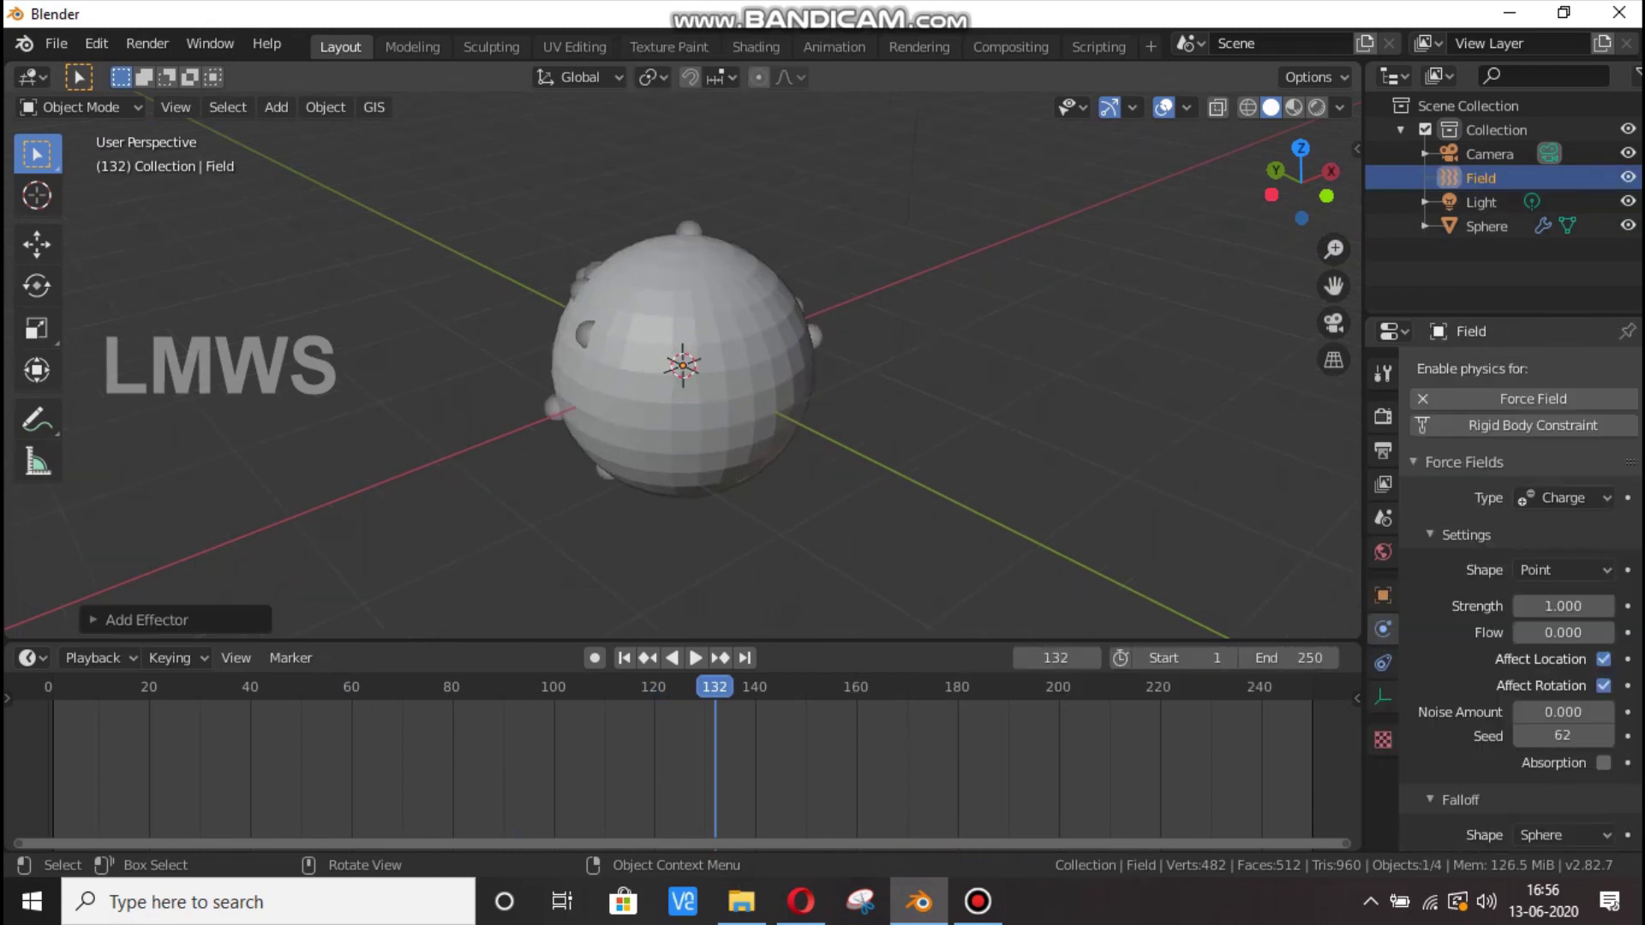
Set the charge field's strength to 10, play the animation and move the field just beside the sphere.
{"action": "left_click", "coordinate": [1307, 687]}
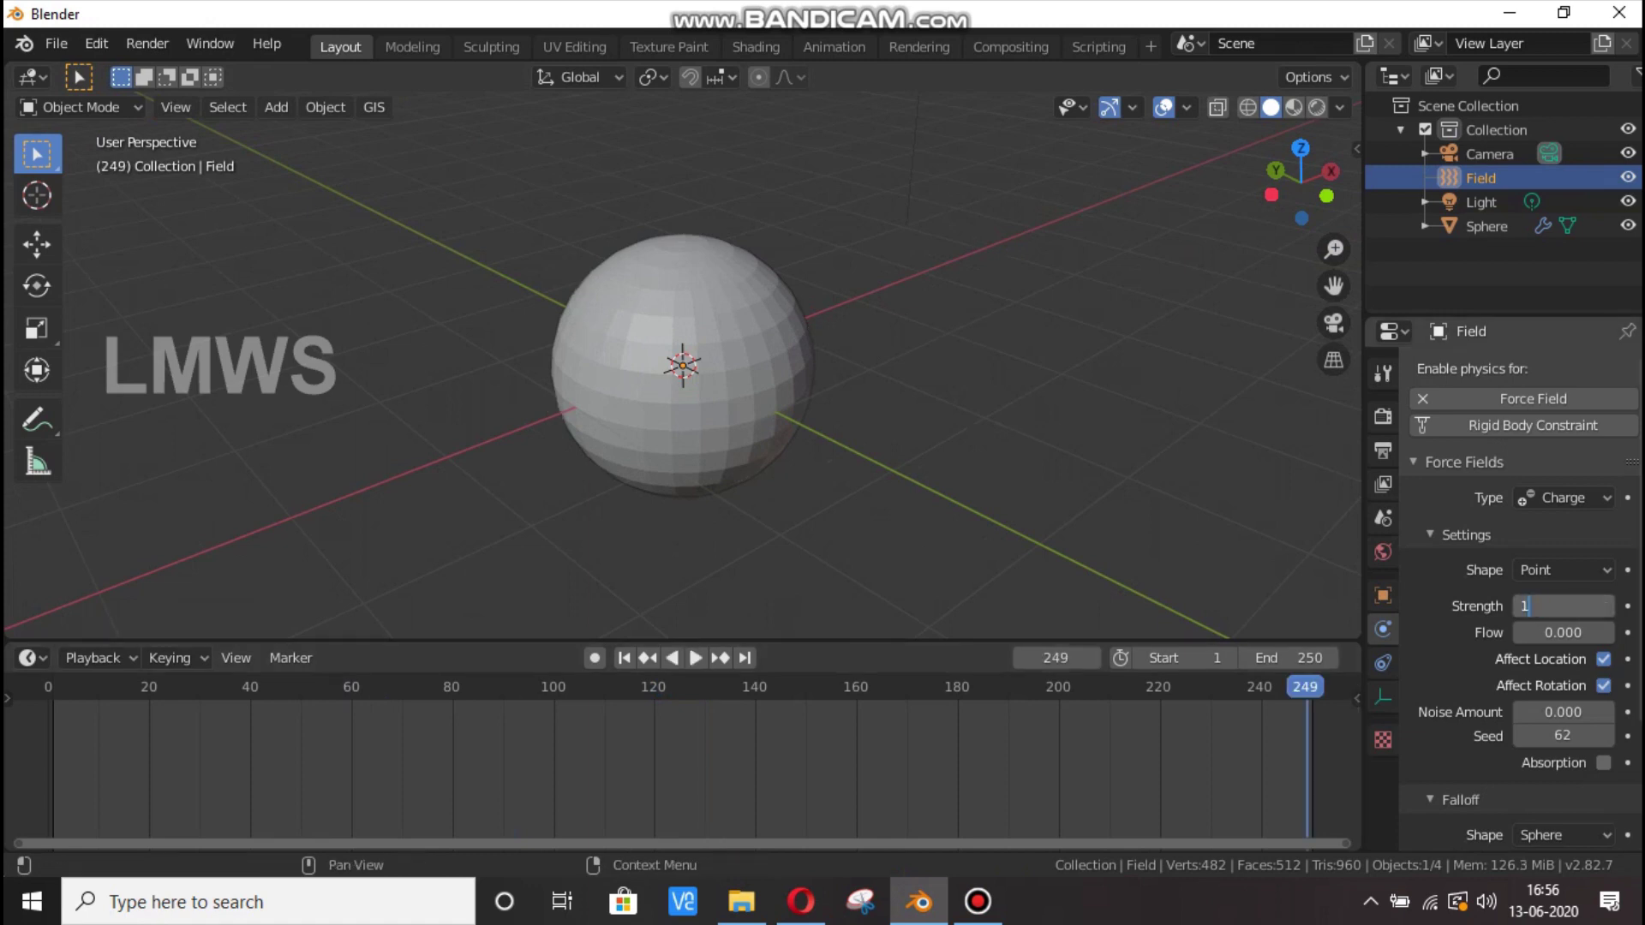
{"action": "key", "text": "space"}
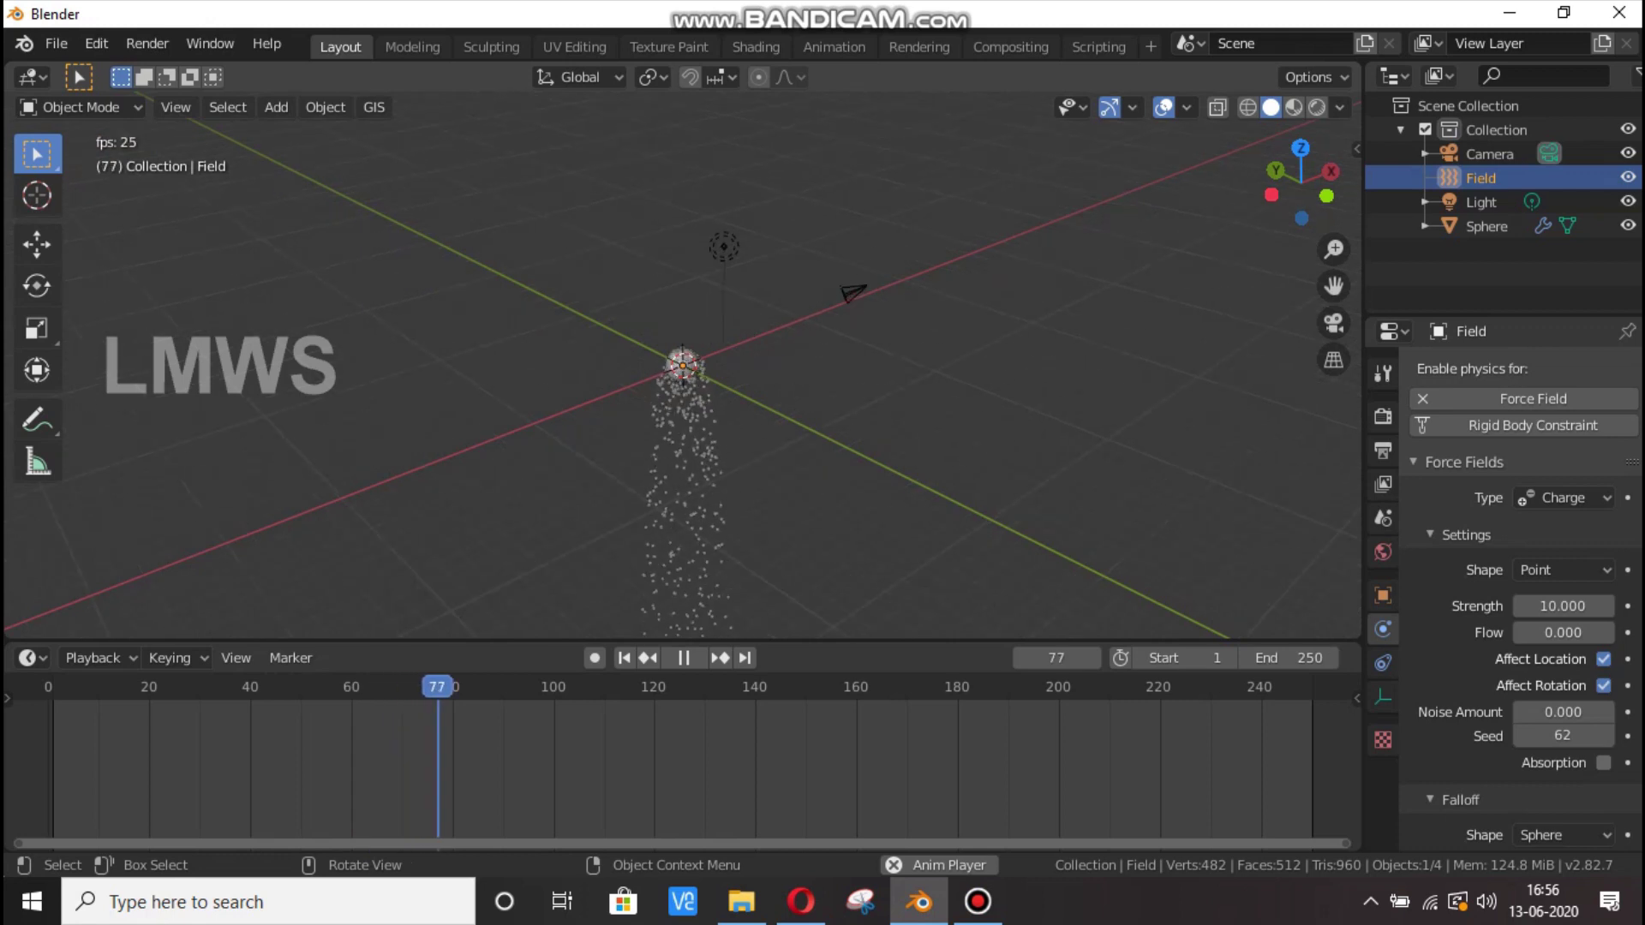
{"action": "scroll", "coordinate": [683, 366], "scroll_direction": "up", "scroll_amount": 3}
{"action": "key", "text": "g"}
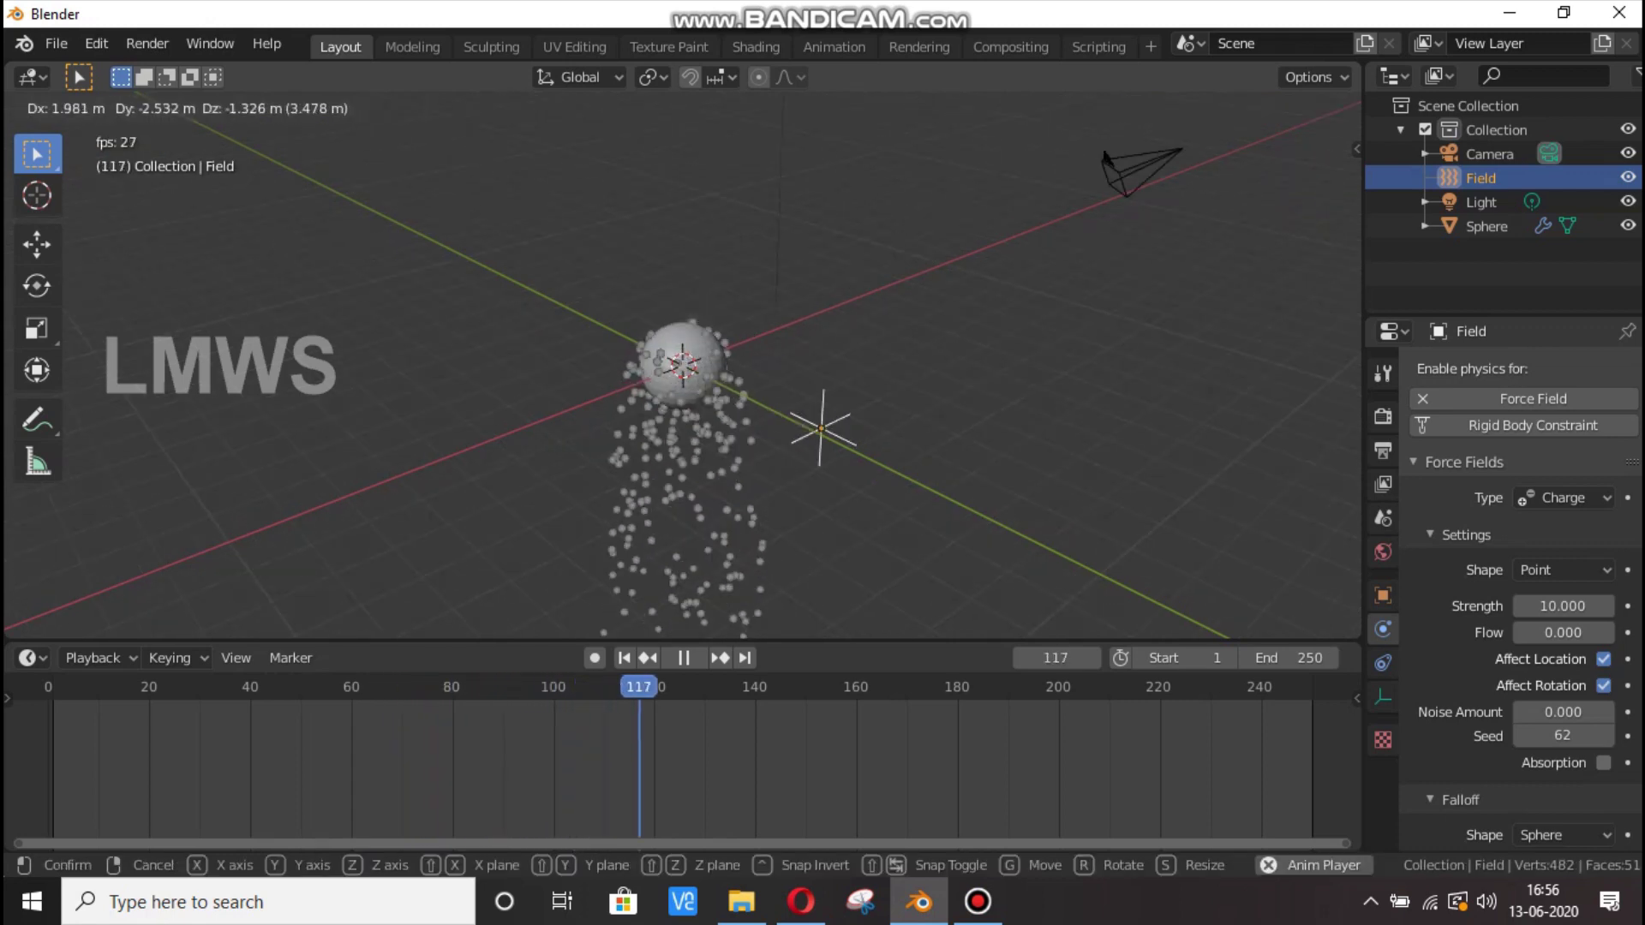
{"action": "left_click", "coordinate": [718, 392]}
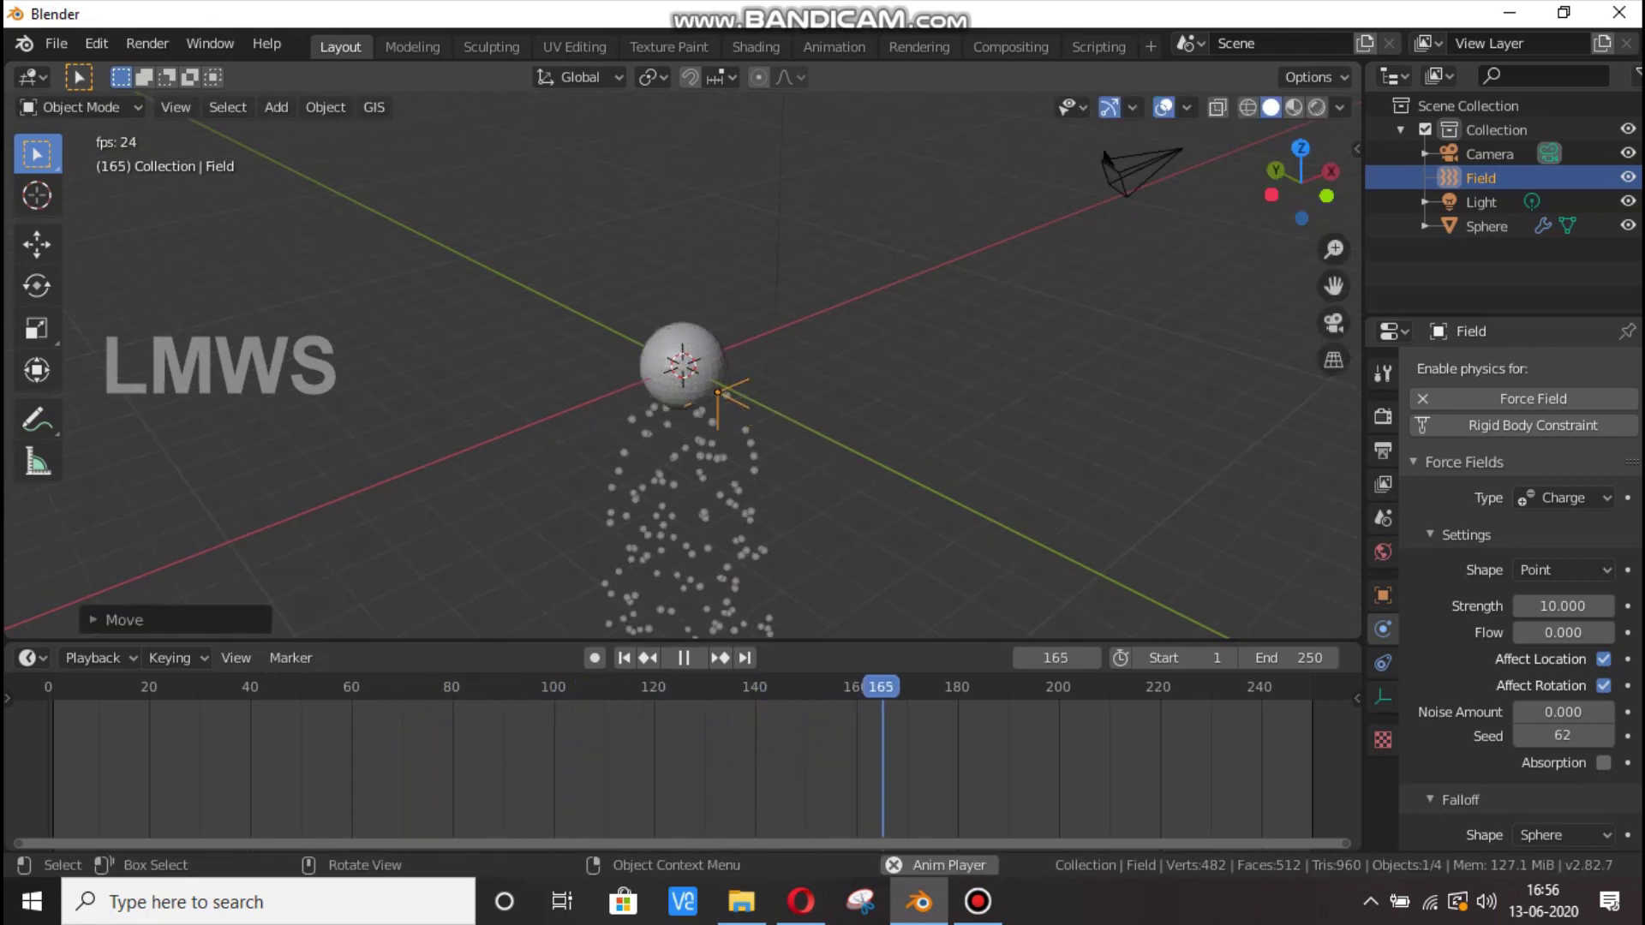
Change the field's type to Boid and play the animation near its start to examine the particles.
{"action": "left_click", "coordinate": [1563, 498]}
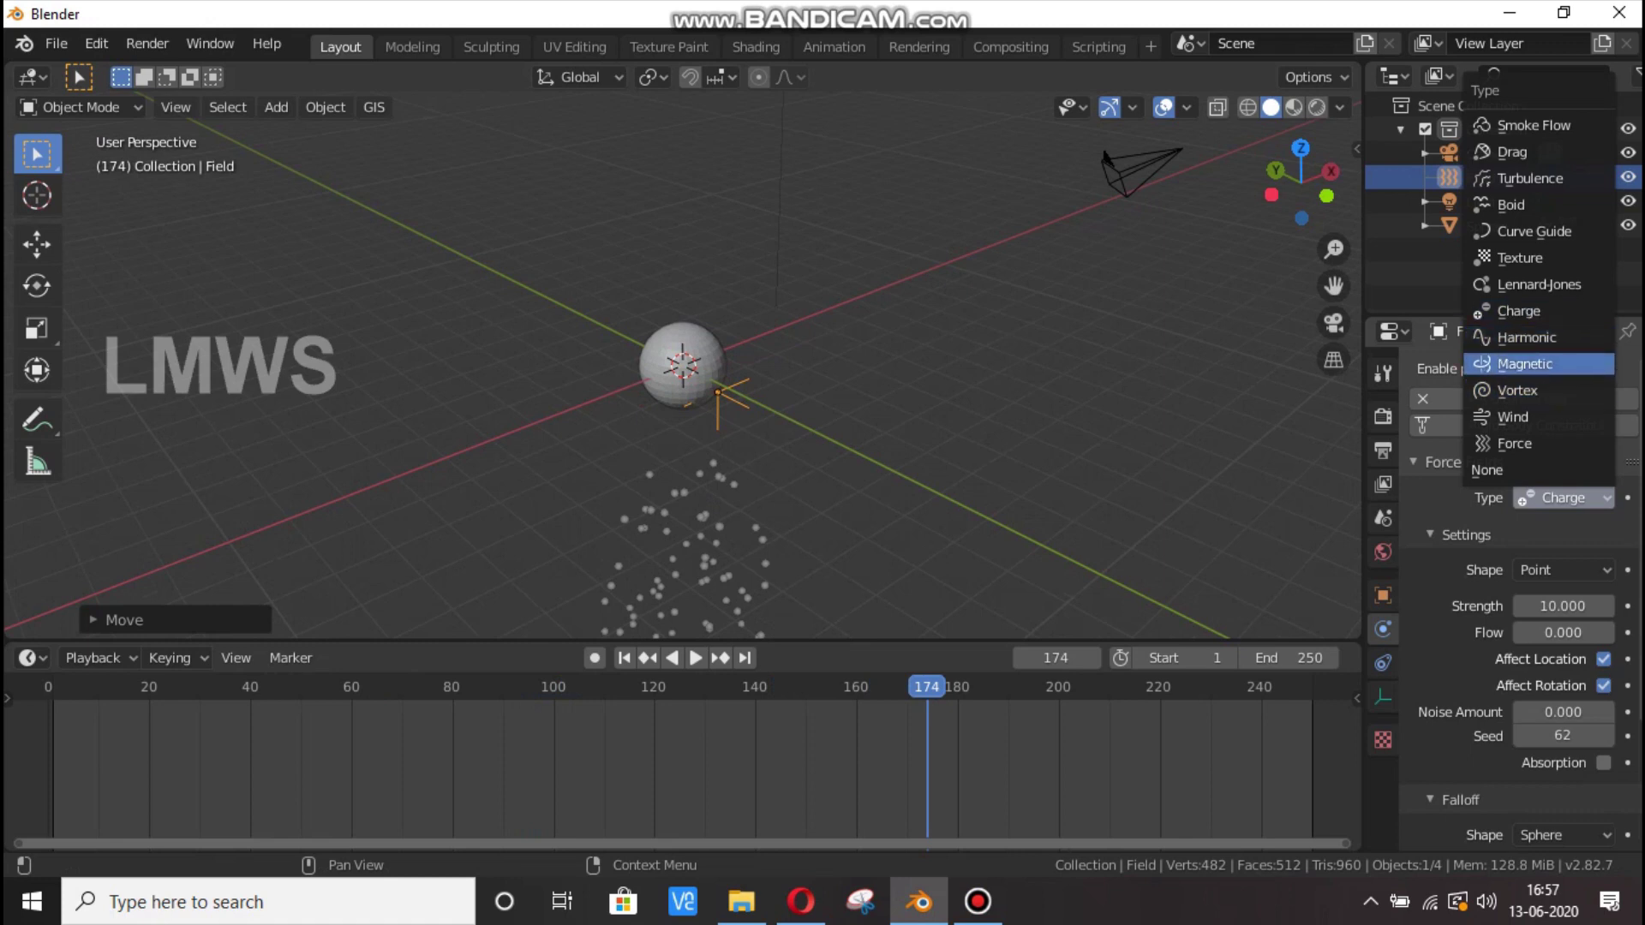
{"action": "left_click", "coordinate": [1512, 205]}
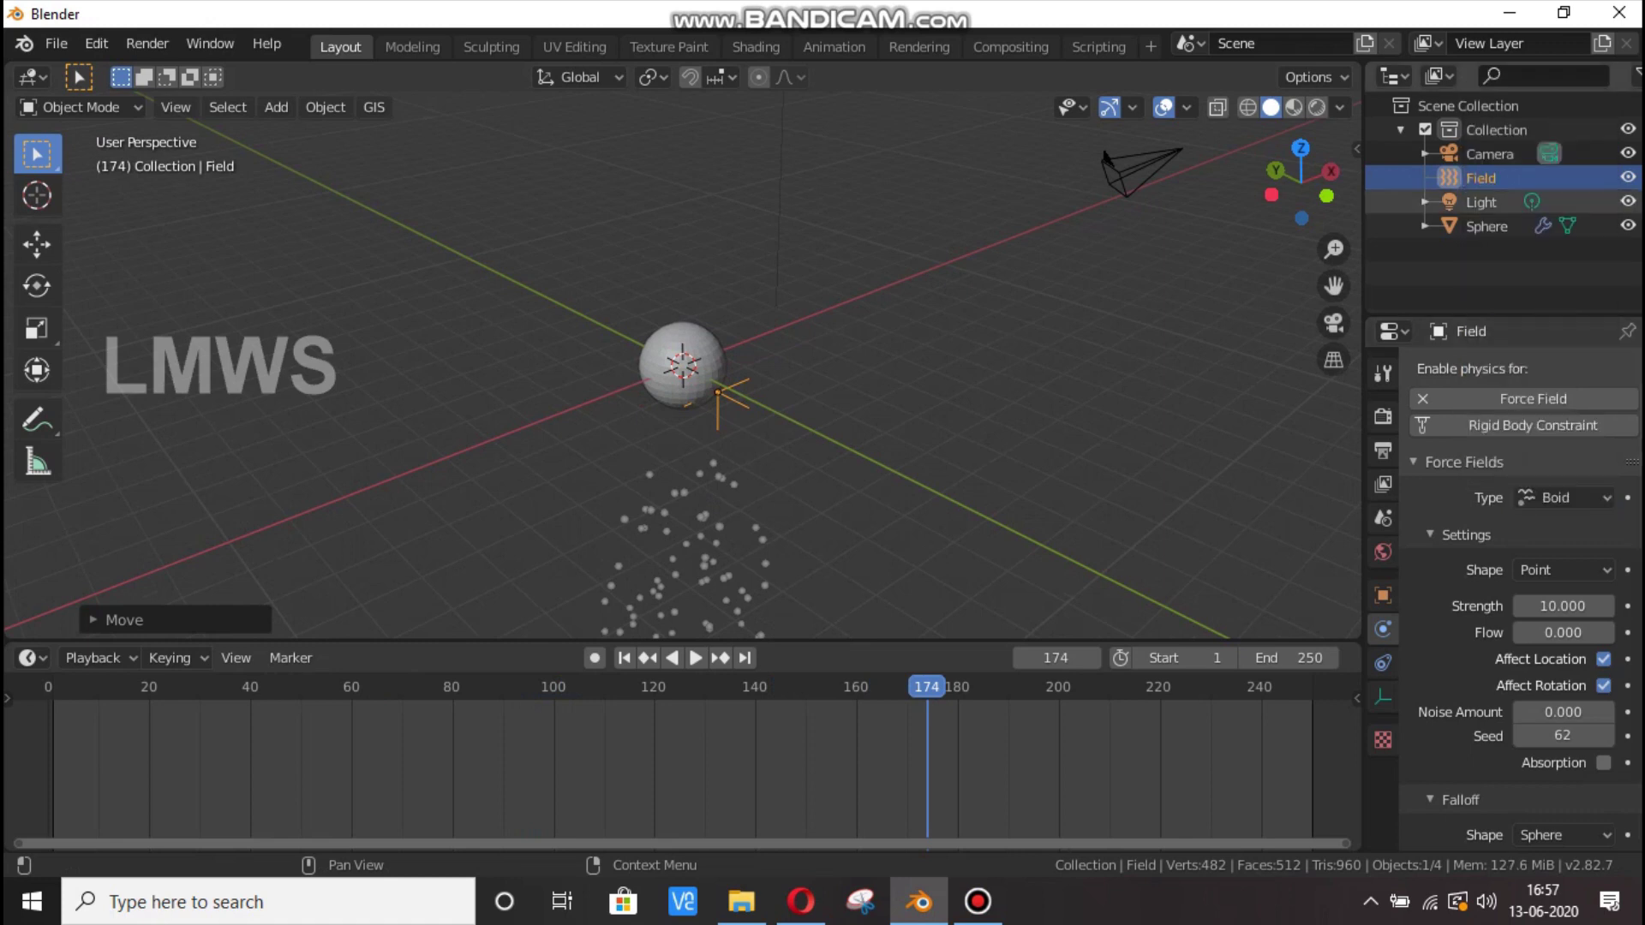
{"action": "left_click", "coordinate": [1300, 754]}
{"action": "key", "text": "space"}
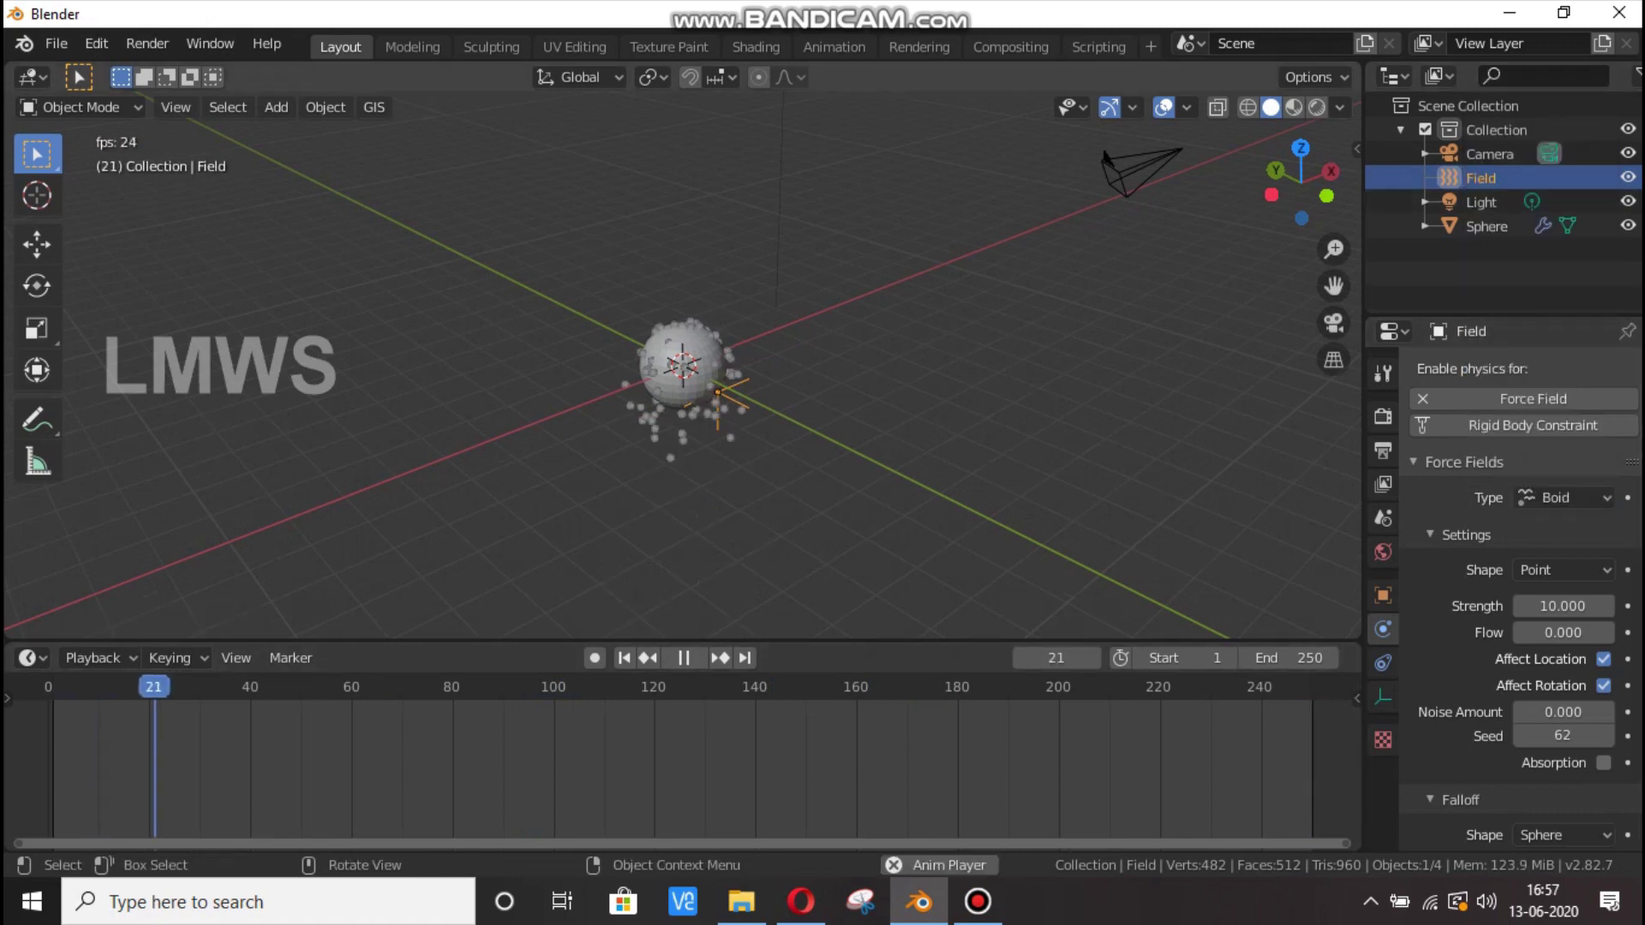
{"action": "key", "text": "space"}
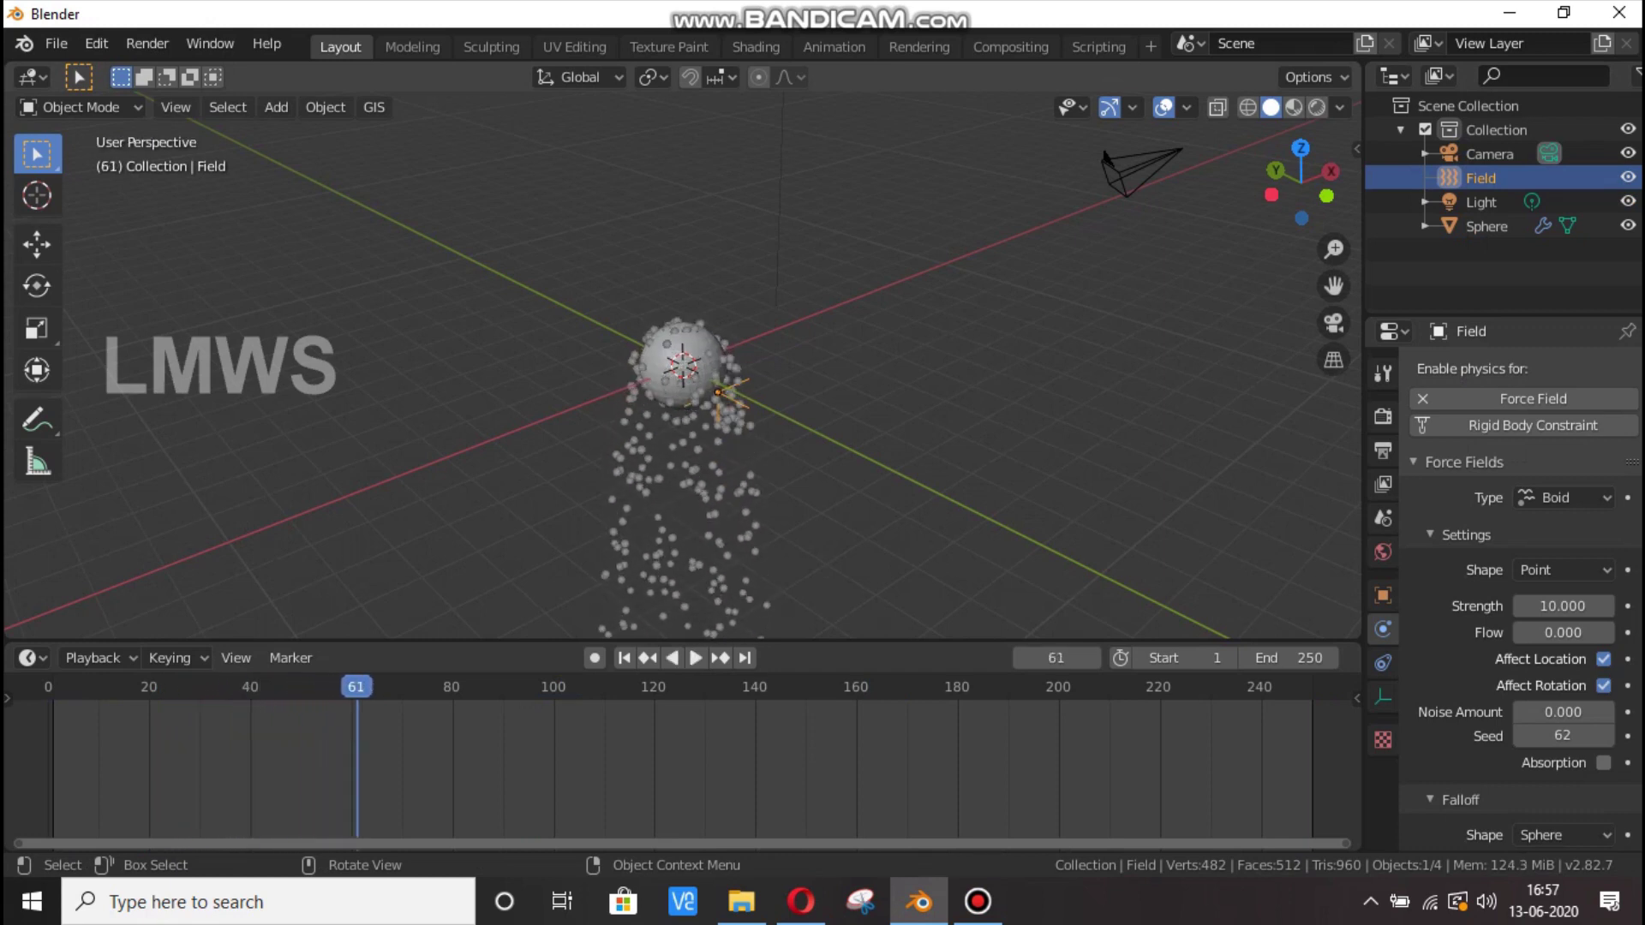
Change the field's type to Lennard-Jones and play the animation, examining the particles near the field.
{"action": "left_click", "coordinate": [1564, 498]}
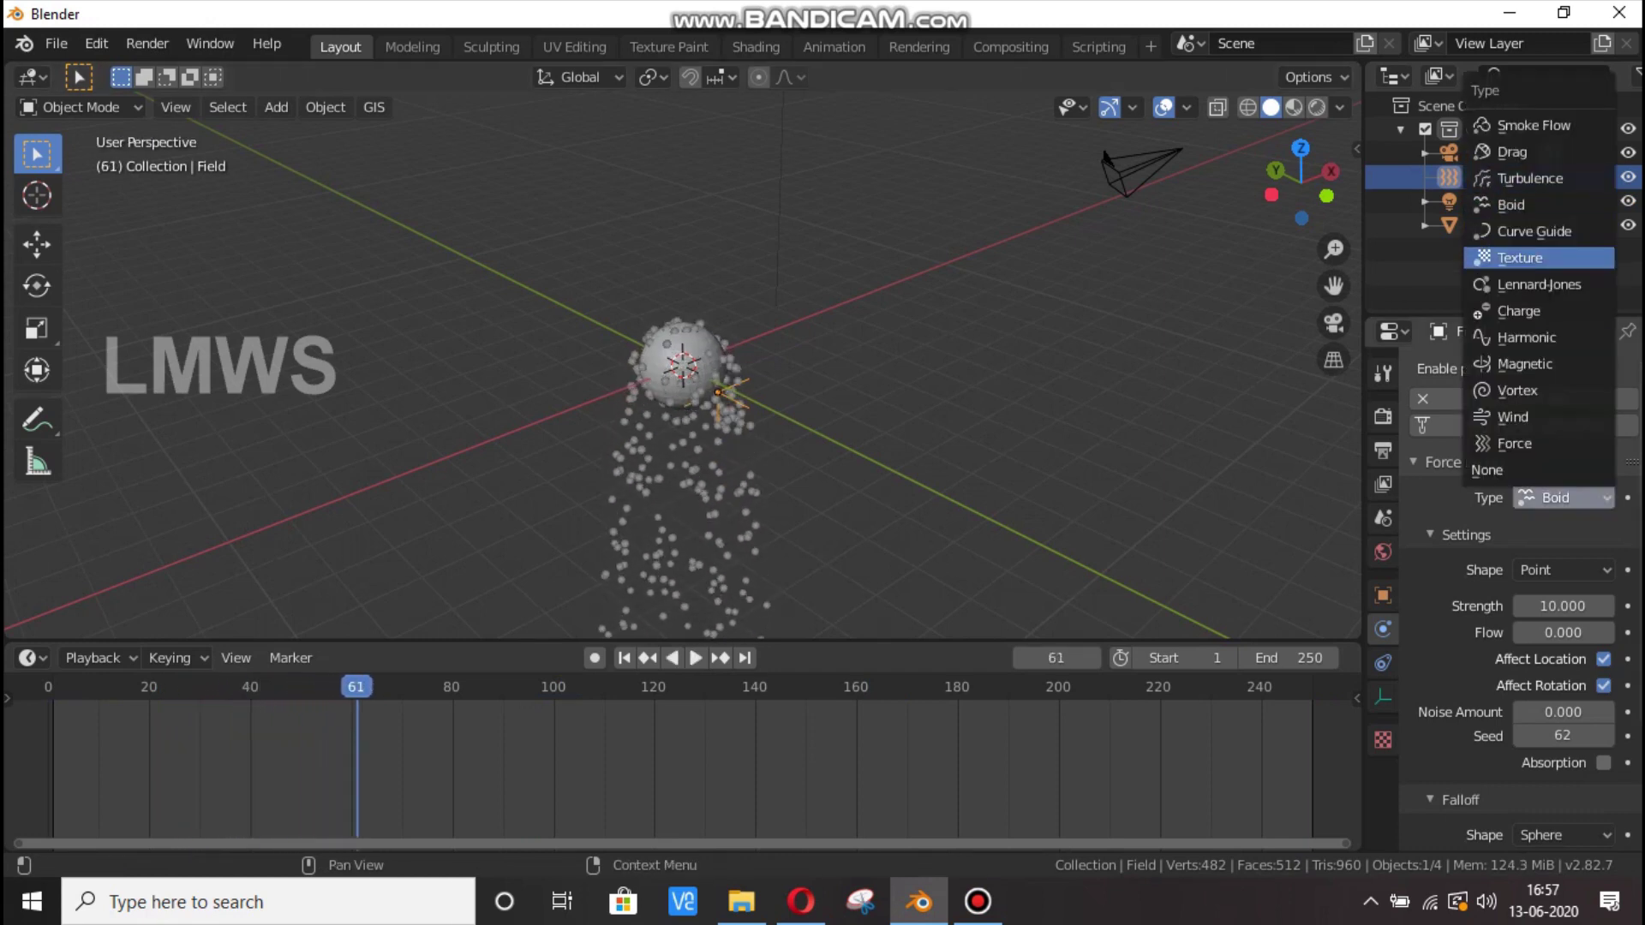
{"action": "left_click", "coordinate": [1533, 284]}
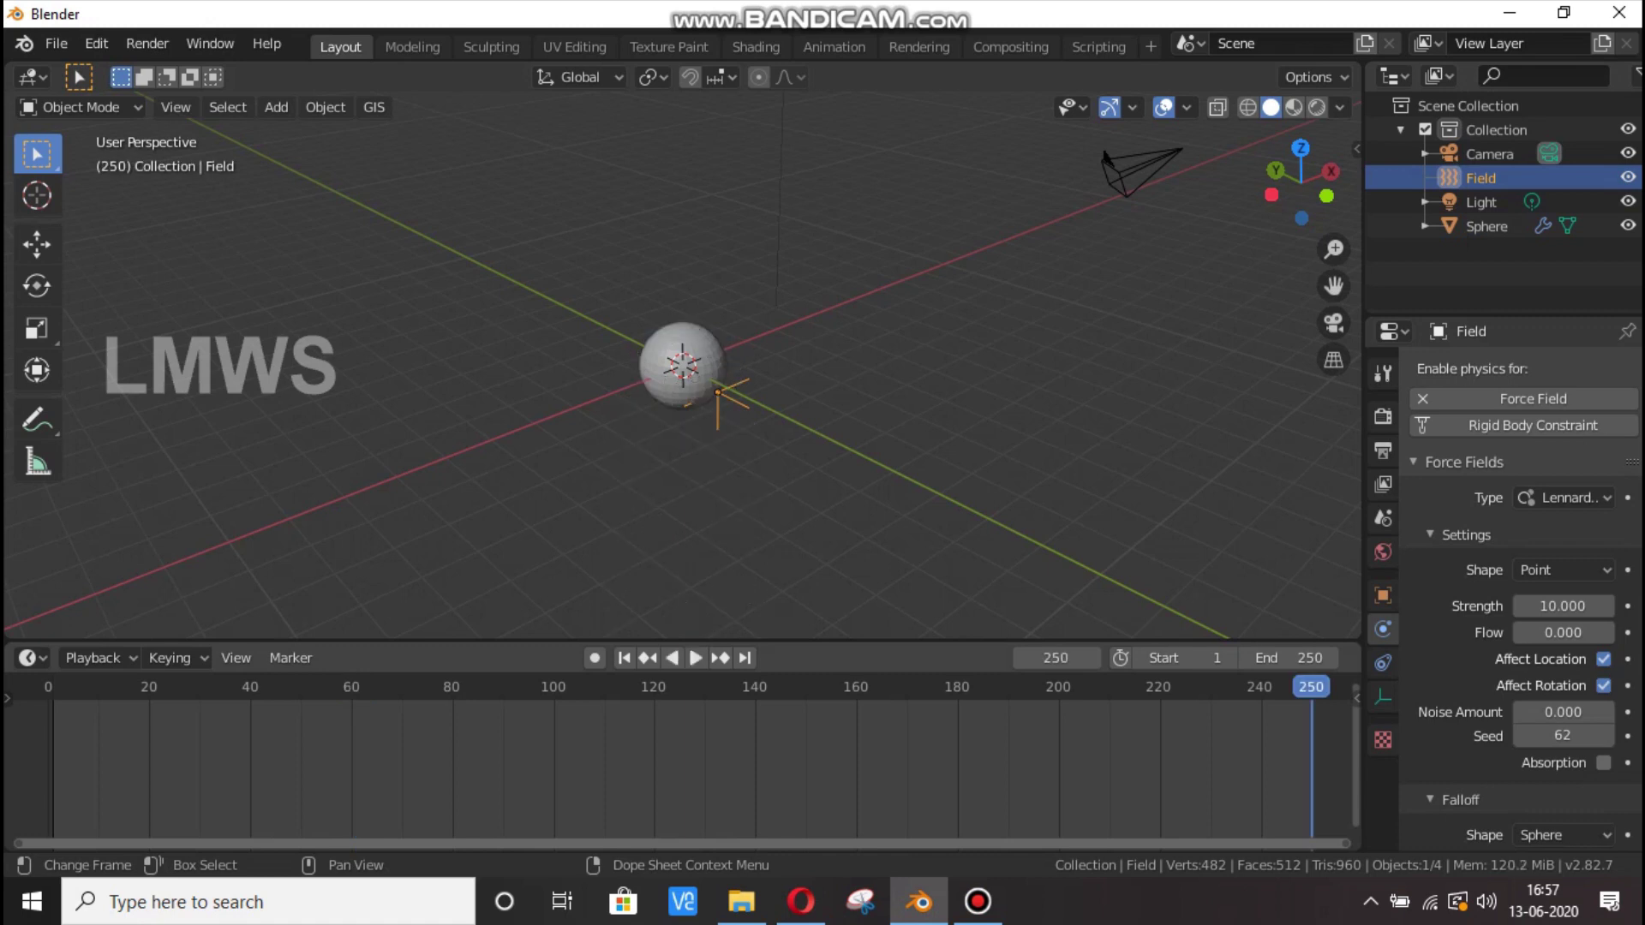
{"action": "key", "text": "space"}
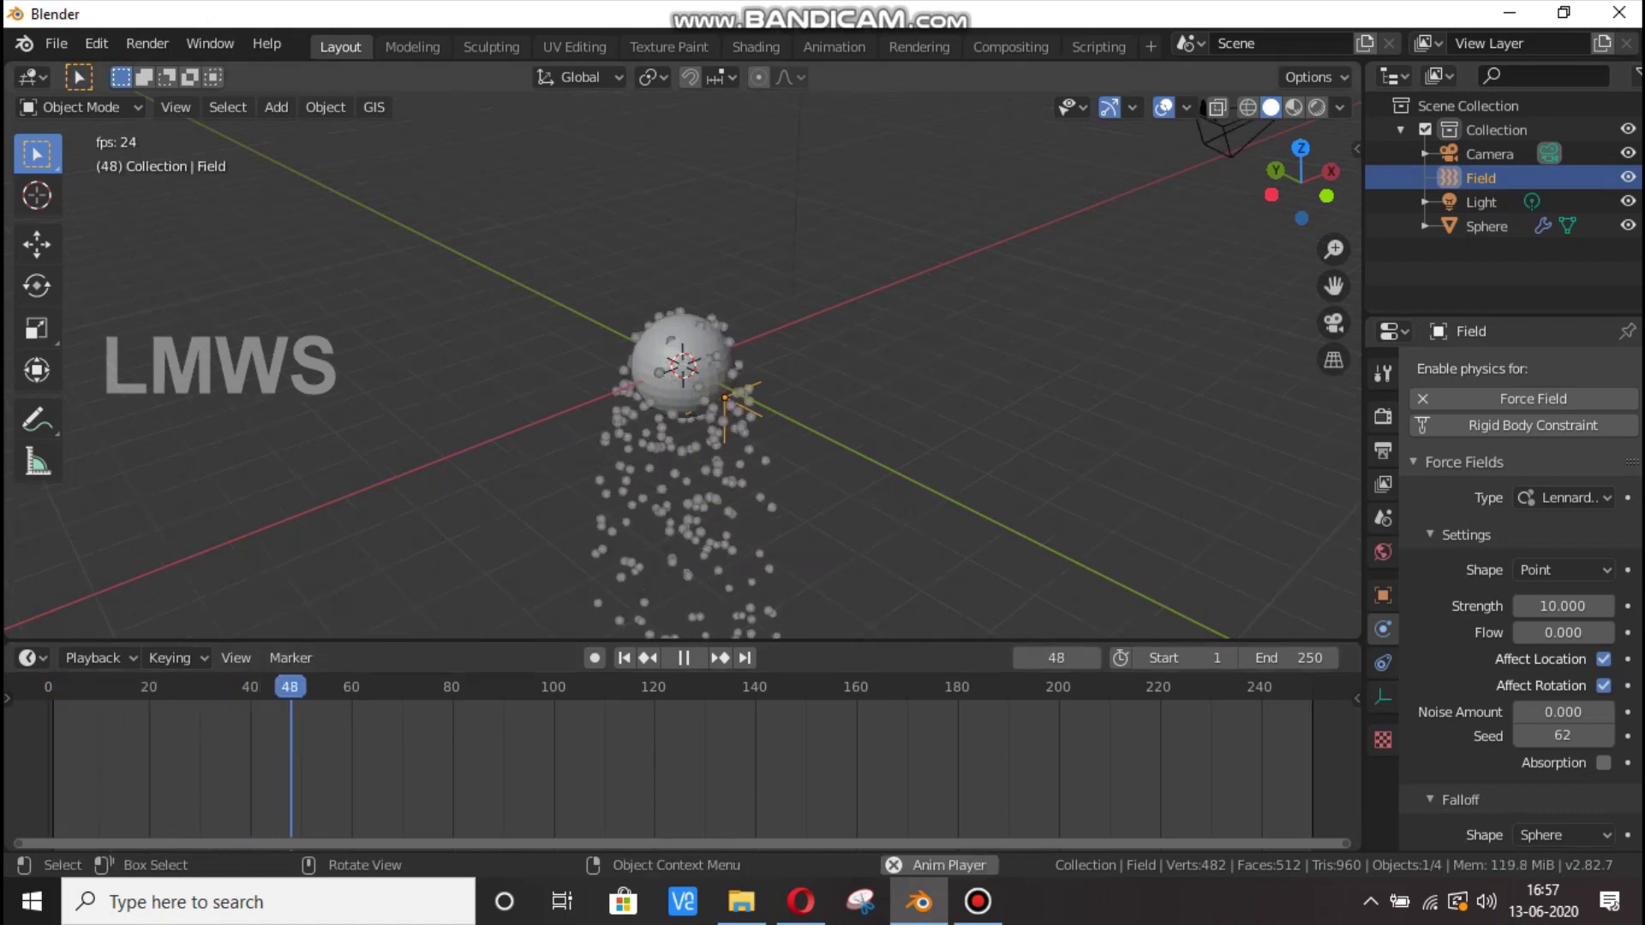
{"action": "key", "text": "space"}
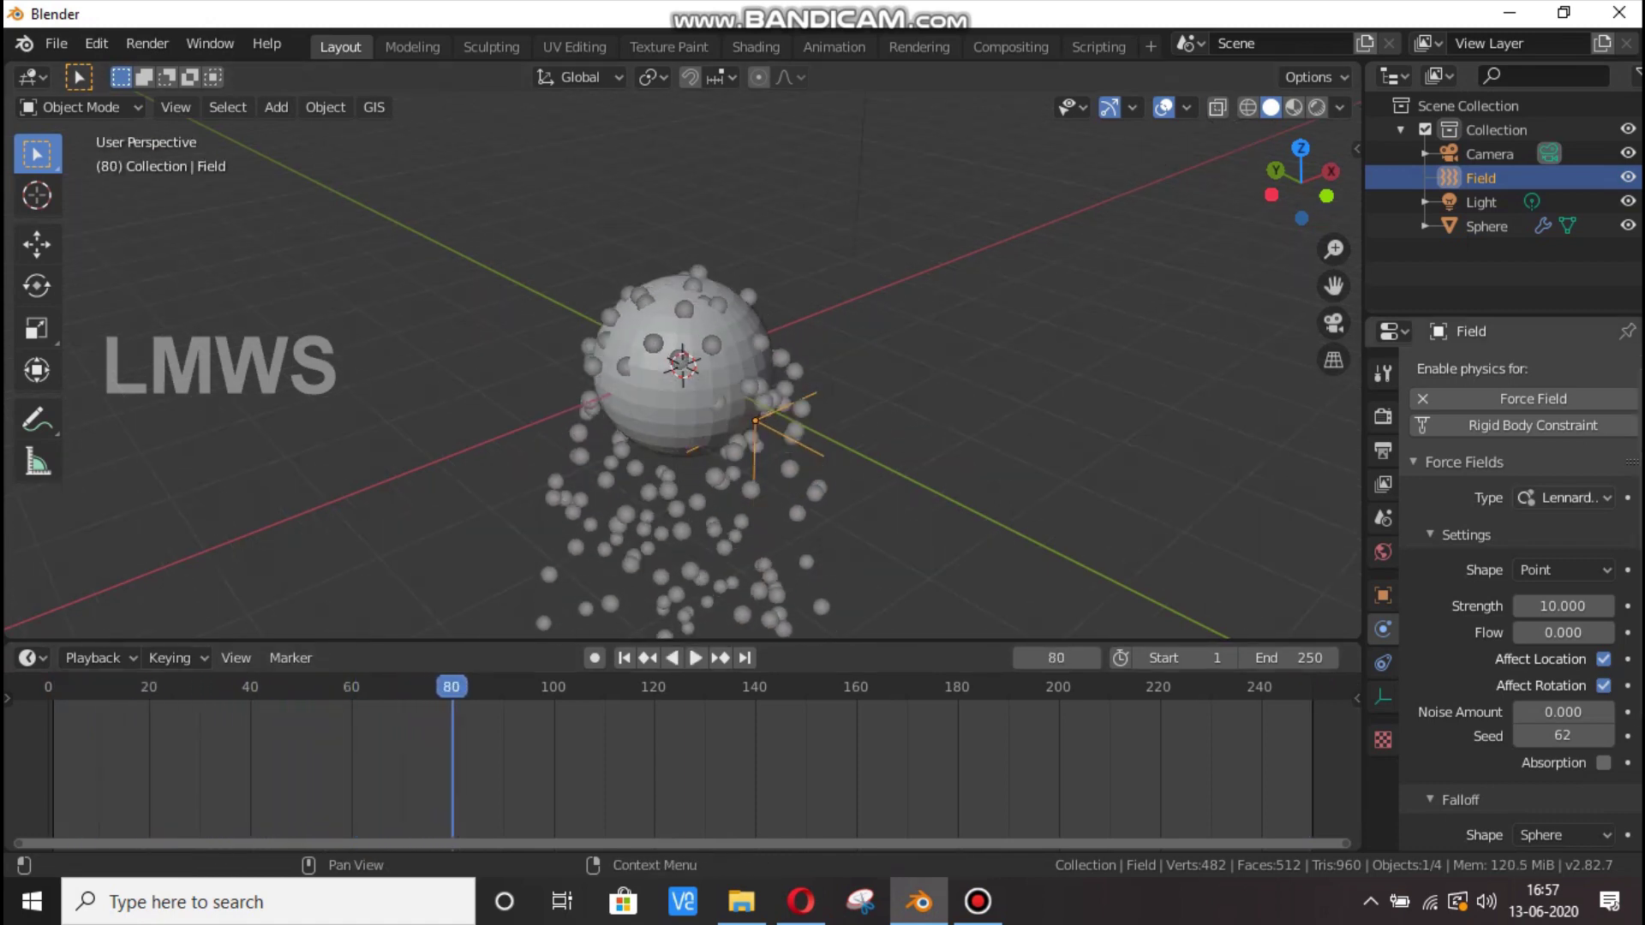
Change the field's type to Force and play the animation.
{"action": "left_click", "coordinate": [1564, 498]}
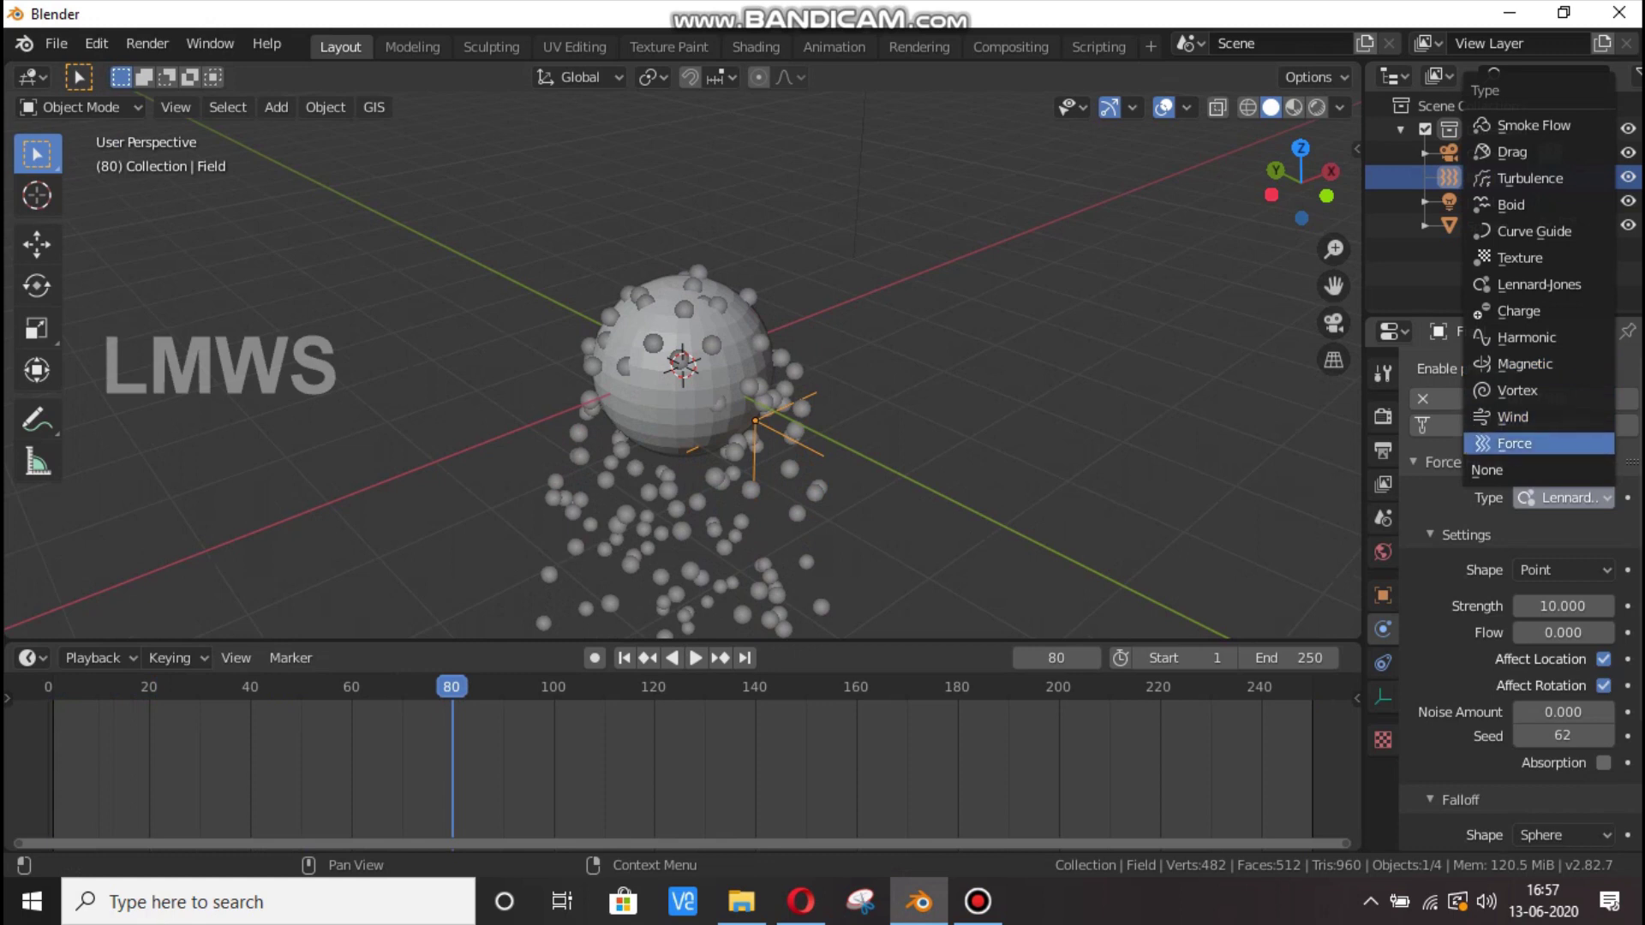
{"action": "left_click", "coordinate": [1533, 442]}
{"action": "key", "text": "space"}
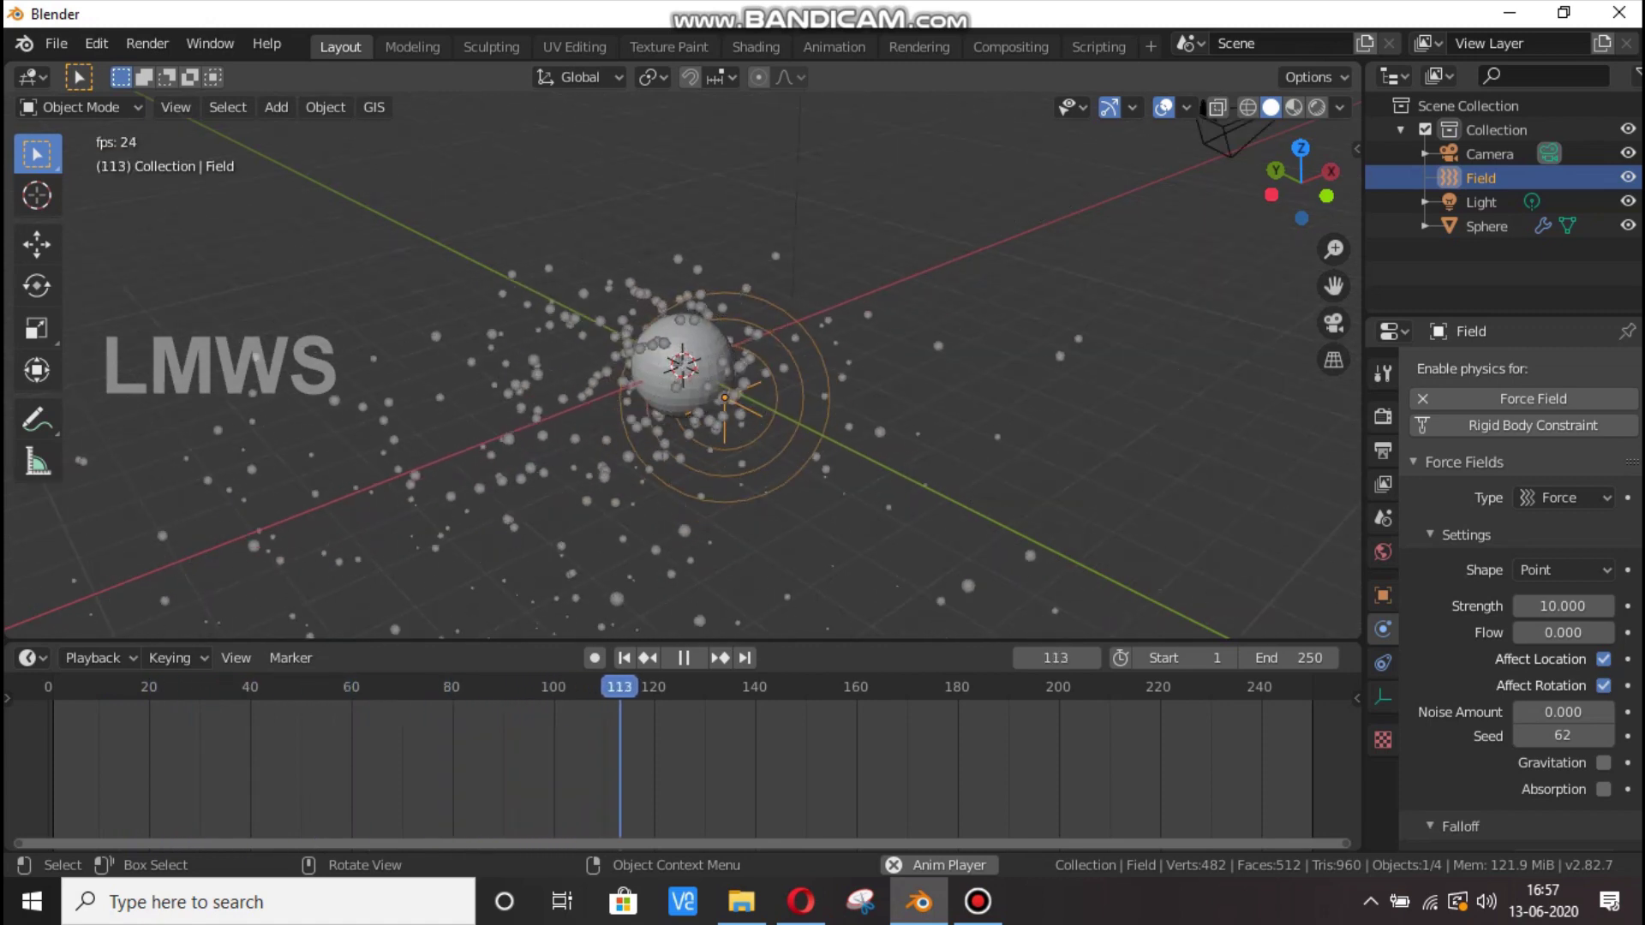
Move the force field back onto the sphere and examine the particle spread from another side.
{"action": "key", "text": "g"}
{"action": "left_click", "coordinate": [632, 372]}
{"action": "scroll", "coordinate": [632, 372], "scroll_direction": "down", "scroll_amount": 2}
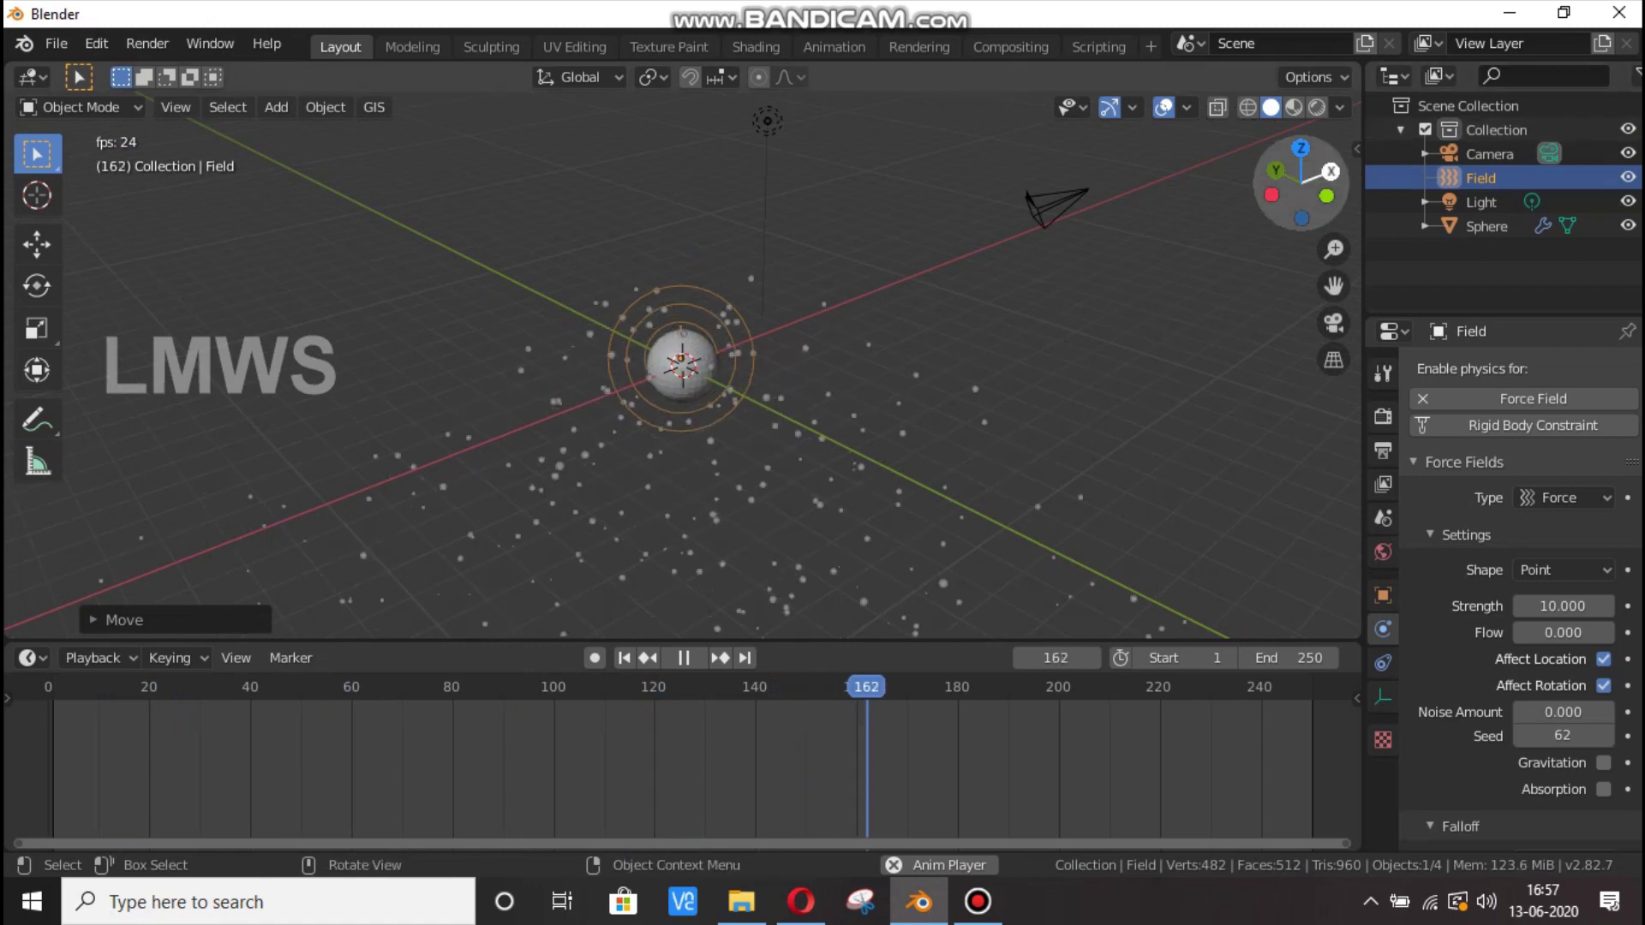
{"action": "middle_click_drag", "start_coordinate": [632, 372], "coordinate": [887, 385]}
Set the force field's strength to 5 and its flow to 10, and replay the animation while viewing it from around the sphere.
{"action": "key", "text": "space"}
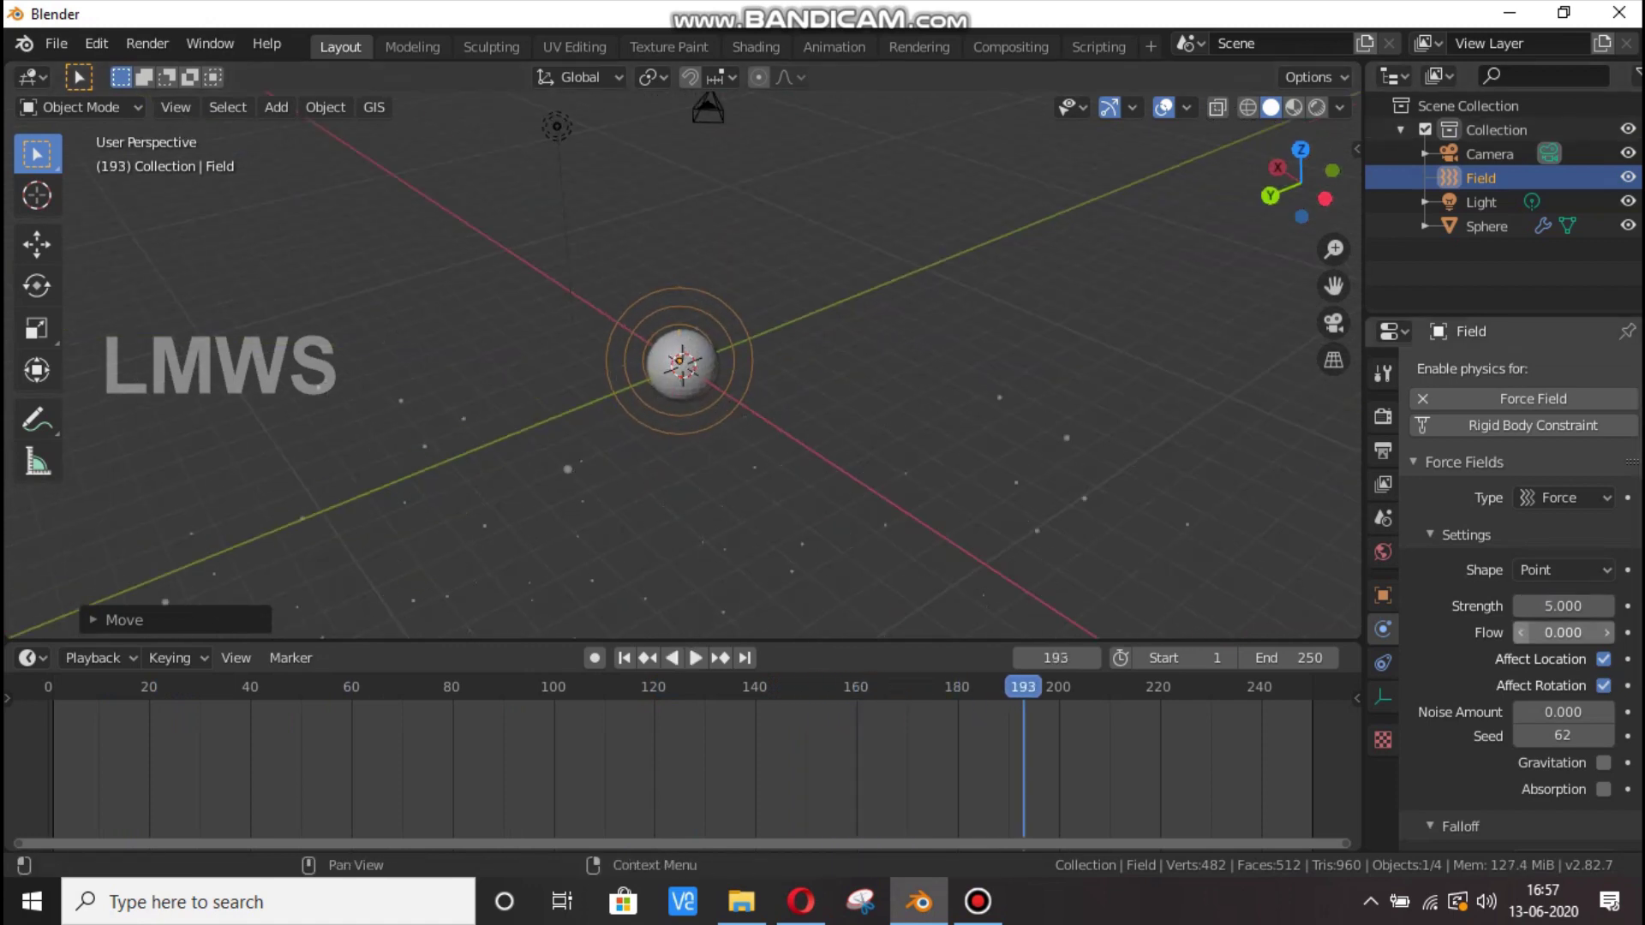
{"action": "key", "text": "space"}
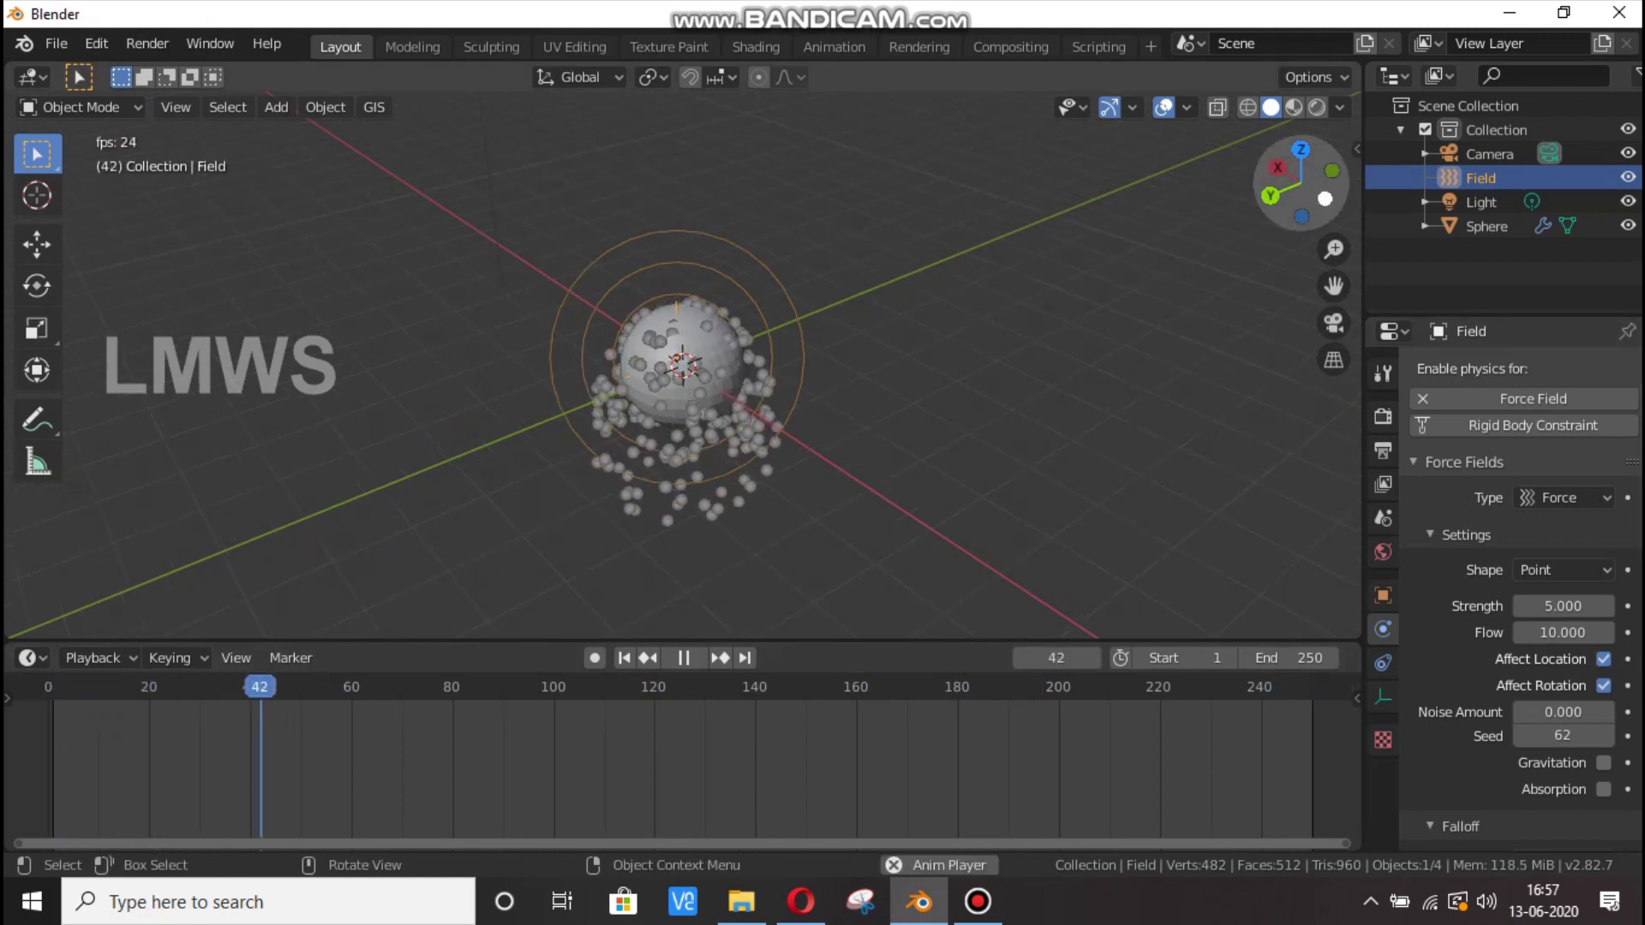
{"action": "left_click_drag", "start_coordinate": [1292, 178], "coordinate": [1641, 176]}
Raise the force field's strength to 11.9, enable Absorption and replay the animation.
{"action": "left_click_drag", "start_coordinate": [1563, 607], "coordinate": [1601, 607]}
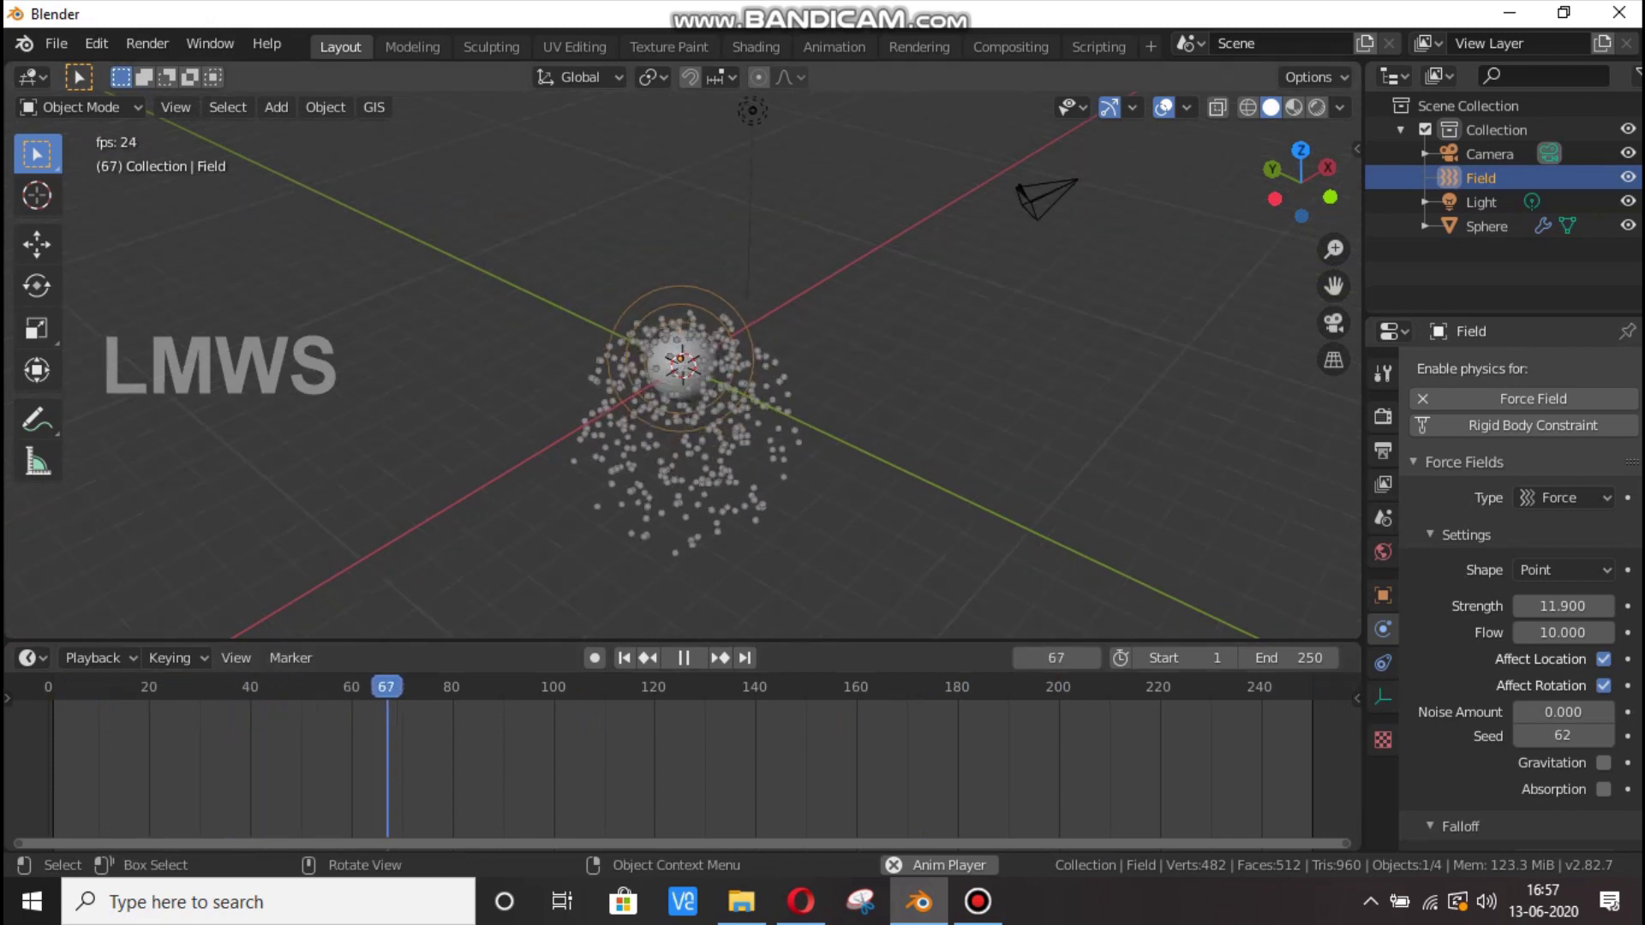
{"action": "key", "text": "space"}
{"action": "left_click", "coordinate": [1603, 789]}
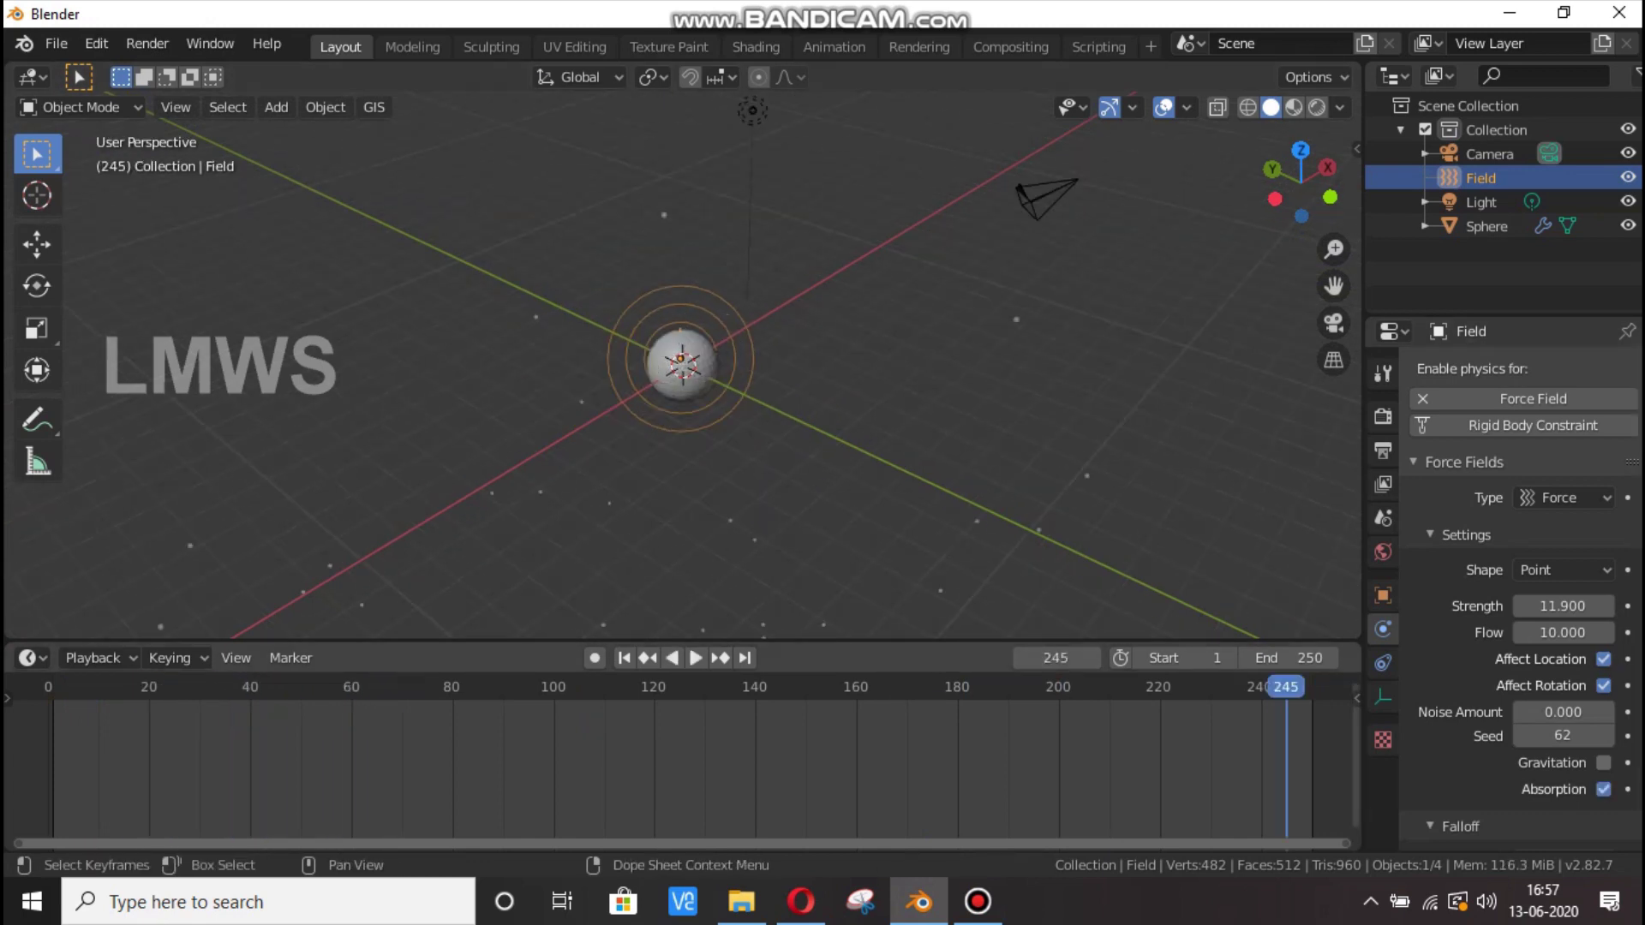
{"action": "key", "text": "space"}
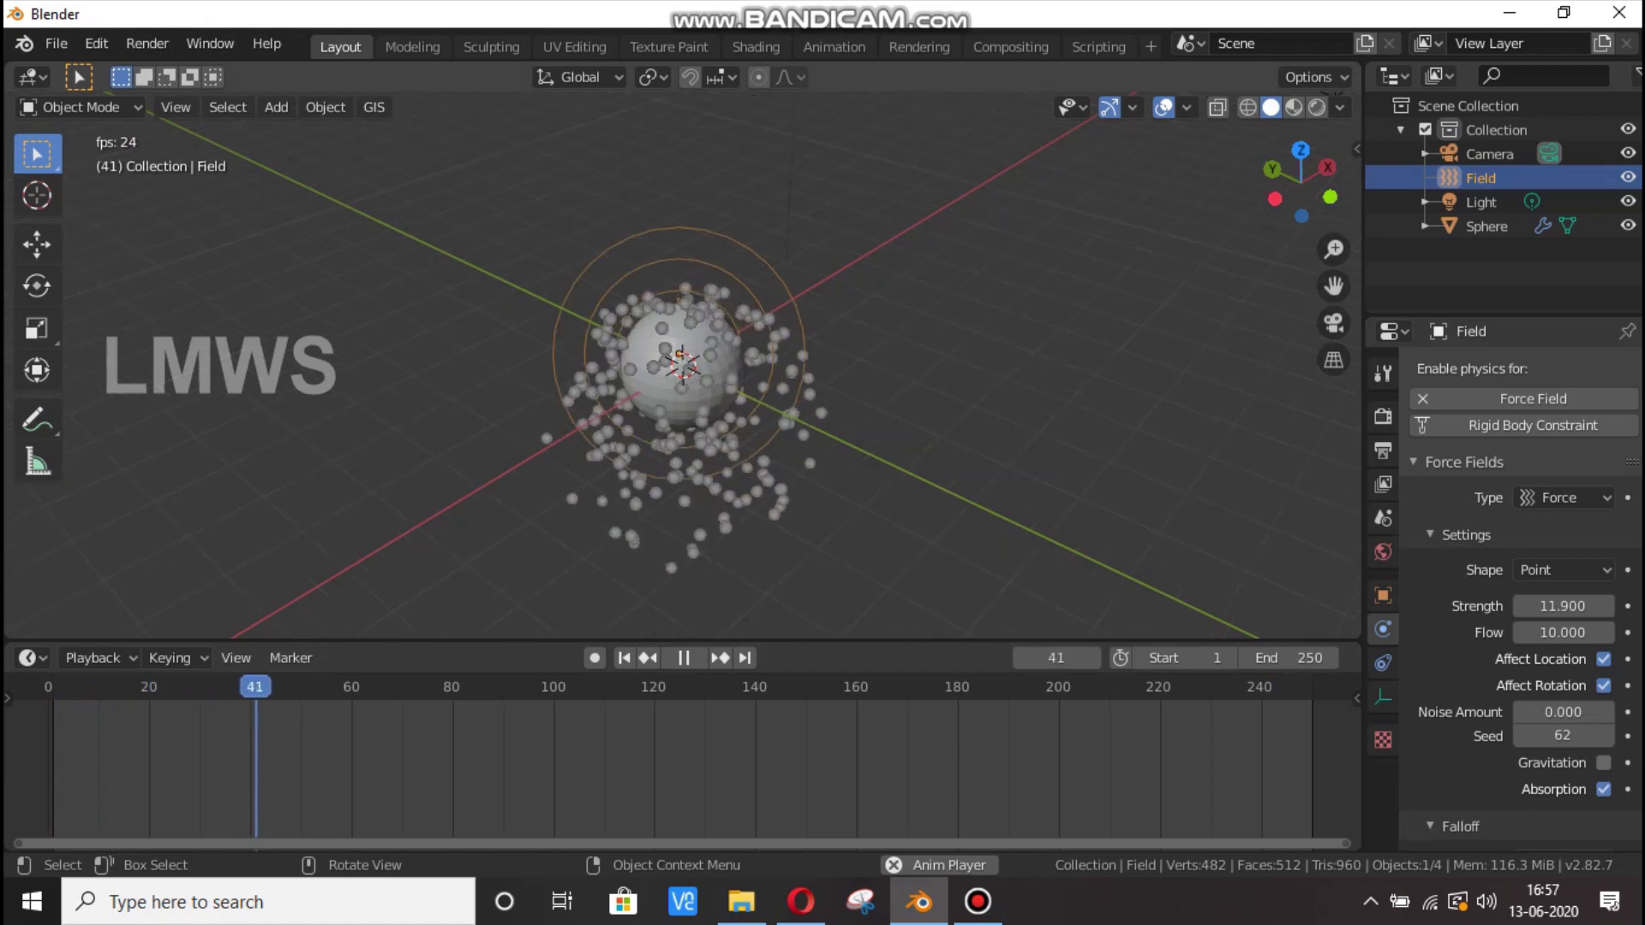
Move the force field well away from the sphere, beside the green Y axis, while the animation plays.
{"action": "scroll", "coordinate": [681, 364], "scroll_direction": "down", "scroll_amount": 2}
{"action": "left_click_drag", "start_coordinate": [1300, 183], "coordinate": [1356, 159]}
{"action": "key", "text": "g"}
{"action": "key", "text": "Return"}
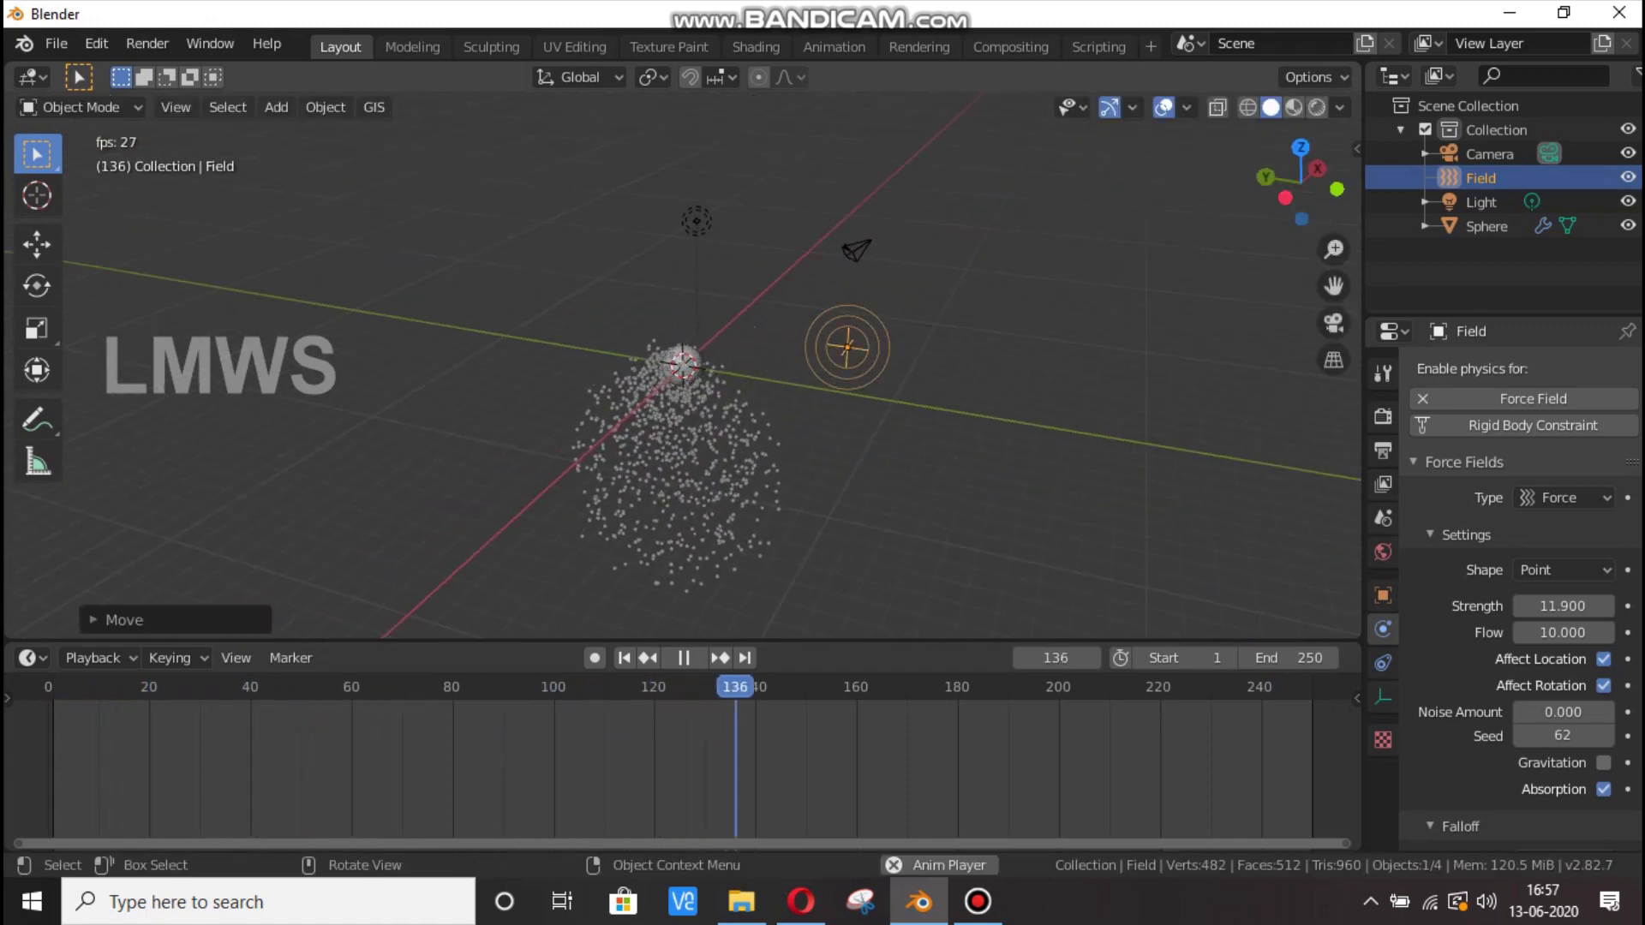
Replay the animation from the start and examine how the offset force field acts on the particles, then stop playback.
{"action": "key", "text": "shift+Left"}
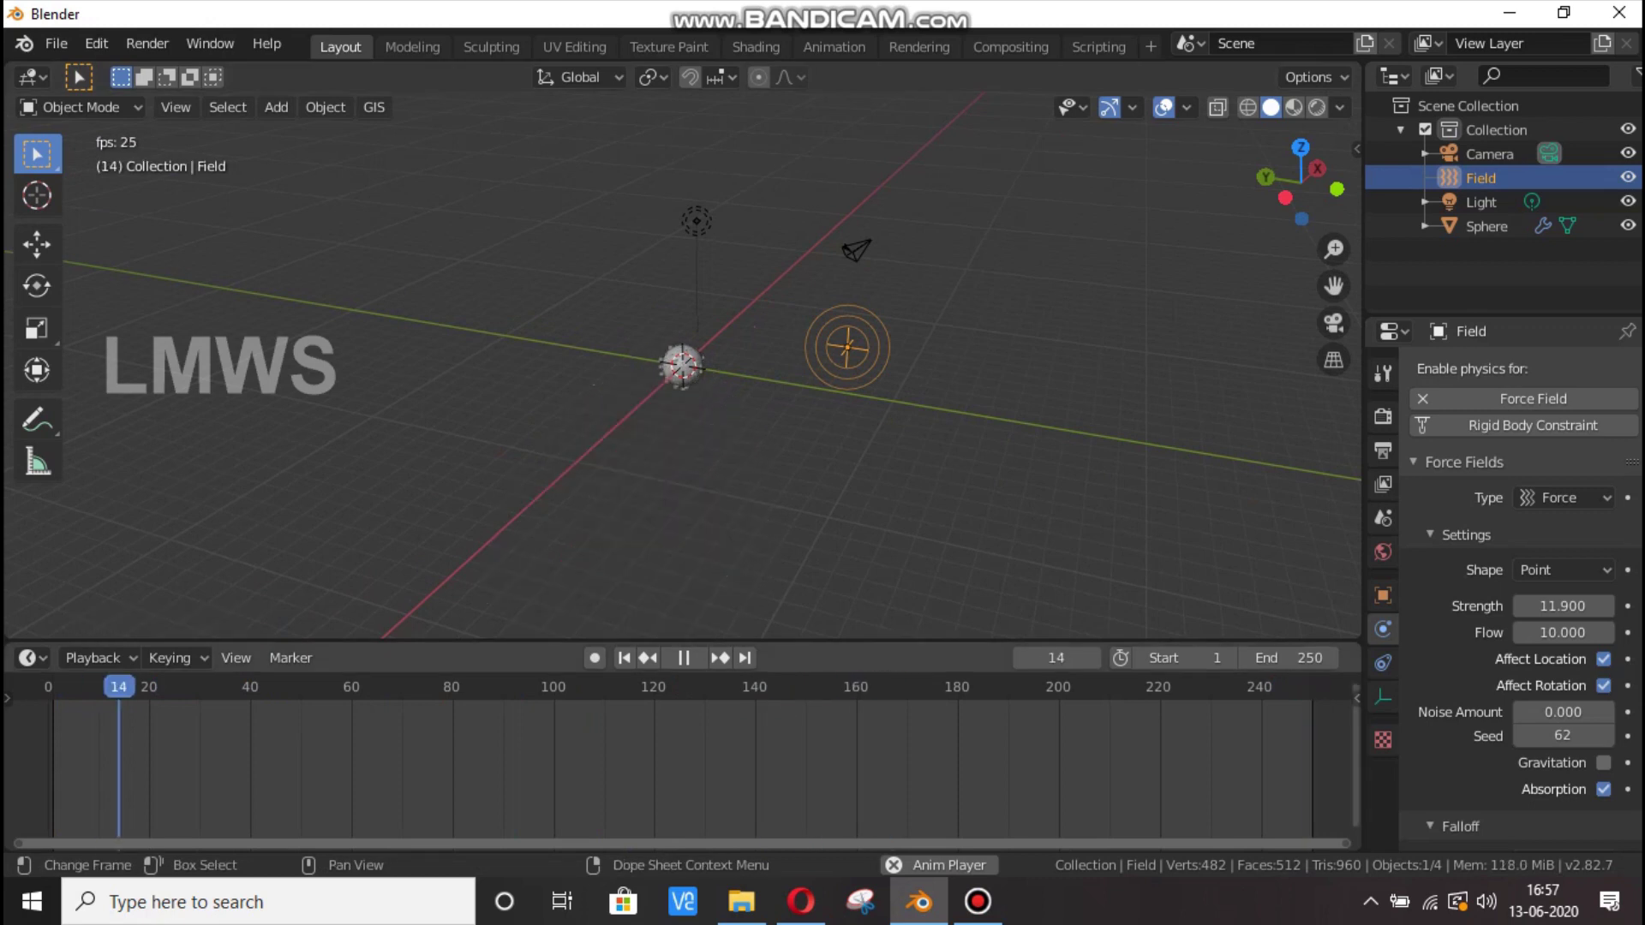
{"action": "scroll", "coordinate": [686, 368], "scroll_direction": "up", "scroll_amount": 5}
{"action": "scroll", "coordinate": [685, 368], "scroll_direction": "up", "scroll_amount": 1}
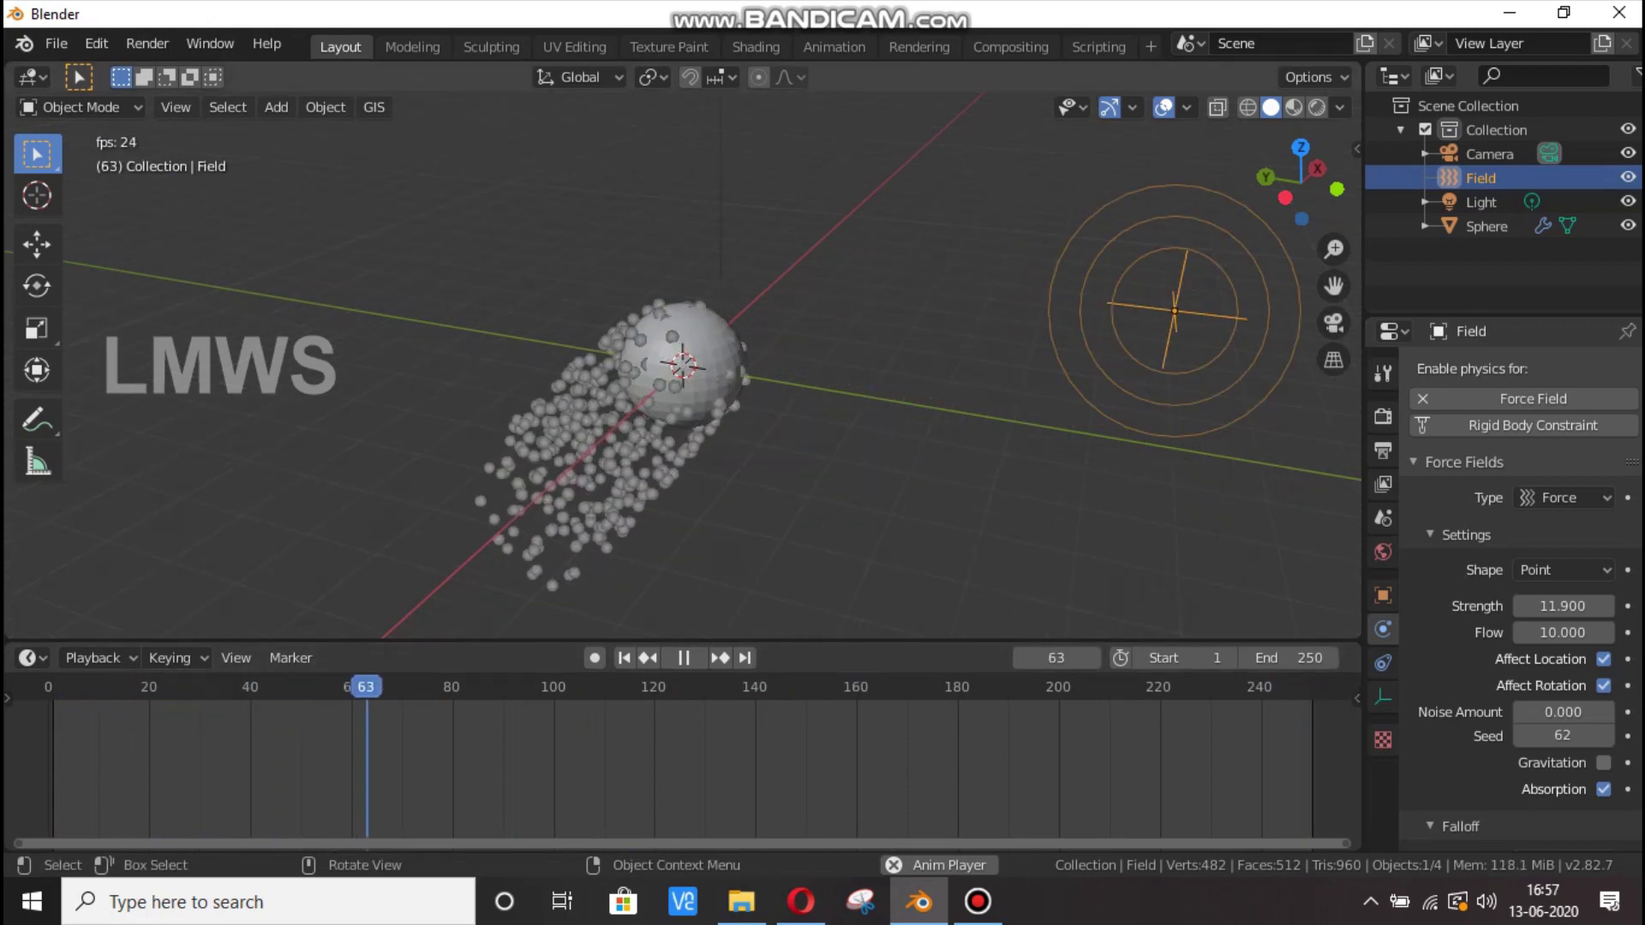
{"action": "scroll", "coordinate": [686, 369], "scroll_direction": "down", "scroll_amount": 2}
{"action": "left_click_drag", "start_coordinate": [1302, 182], "coordinate": [1032, 309]}
{"action": "left_click_drag", "start_coordinate": [925, 247], "coordinate": [823, 283]}
{"action": "key", "text": "space"}
Change the field's type to Smoke Flow and move it back to the sphere's centre.
{"action": "left_click", "coordinate": [1561, 498]}
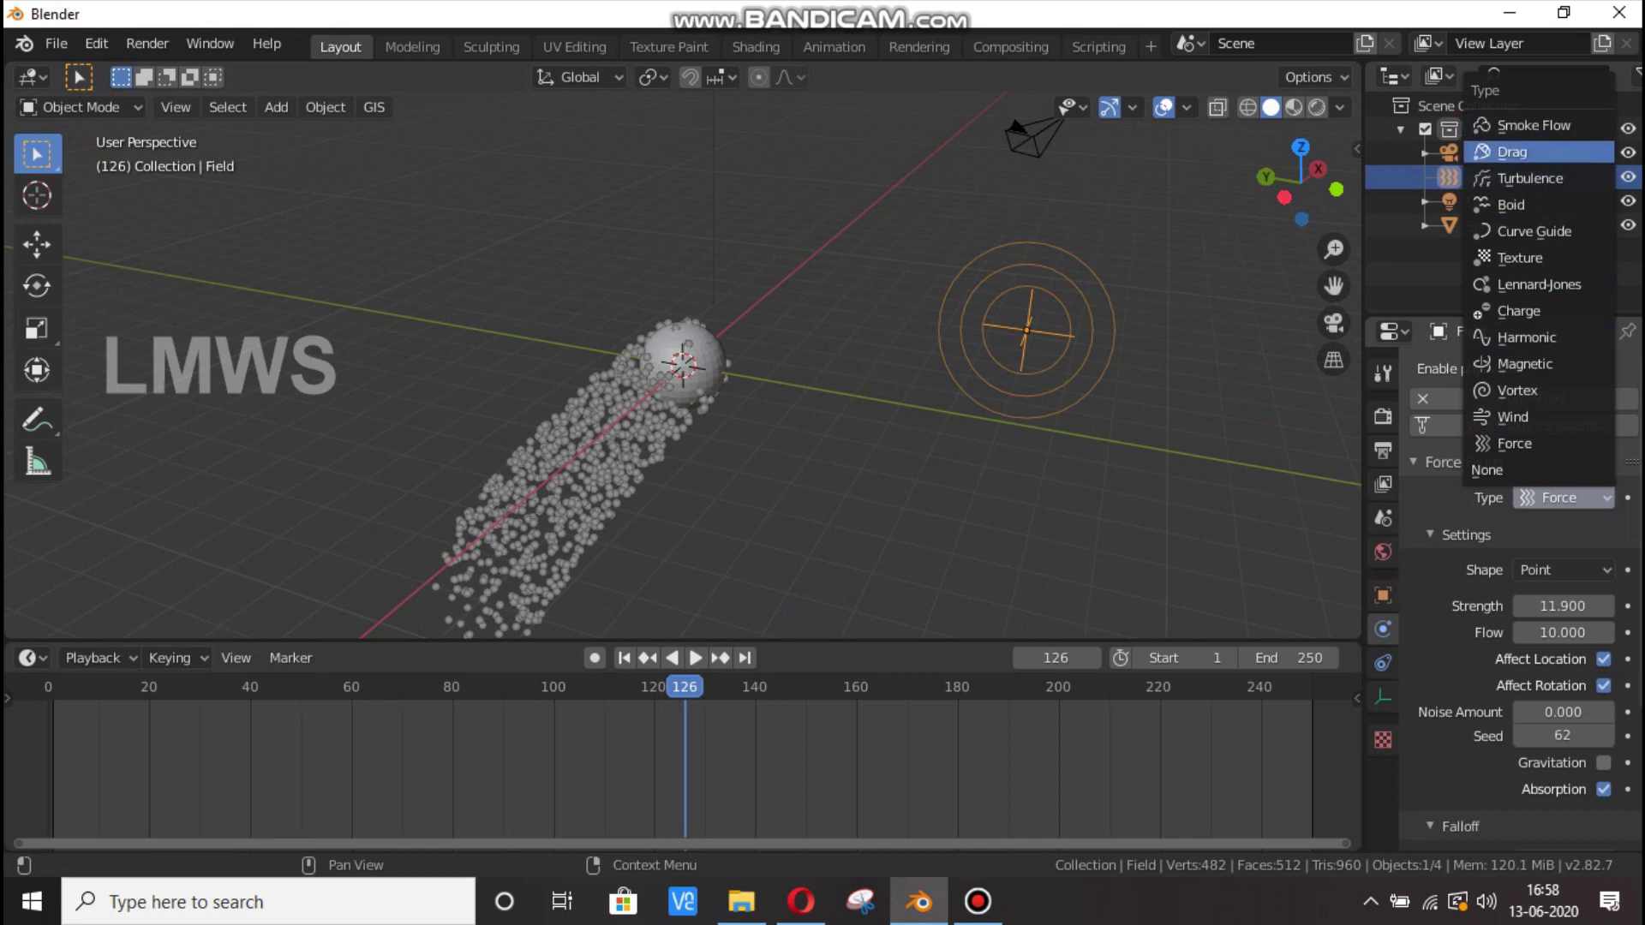
{"action": "left_click", "coordinate": [1533, 125]}
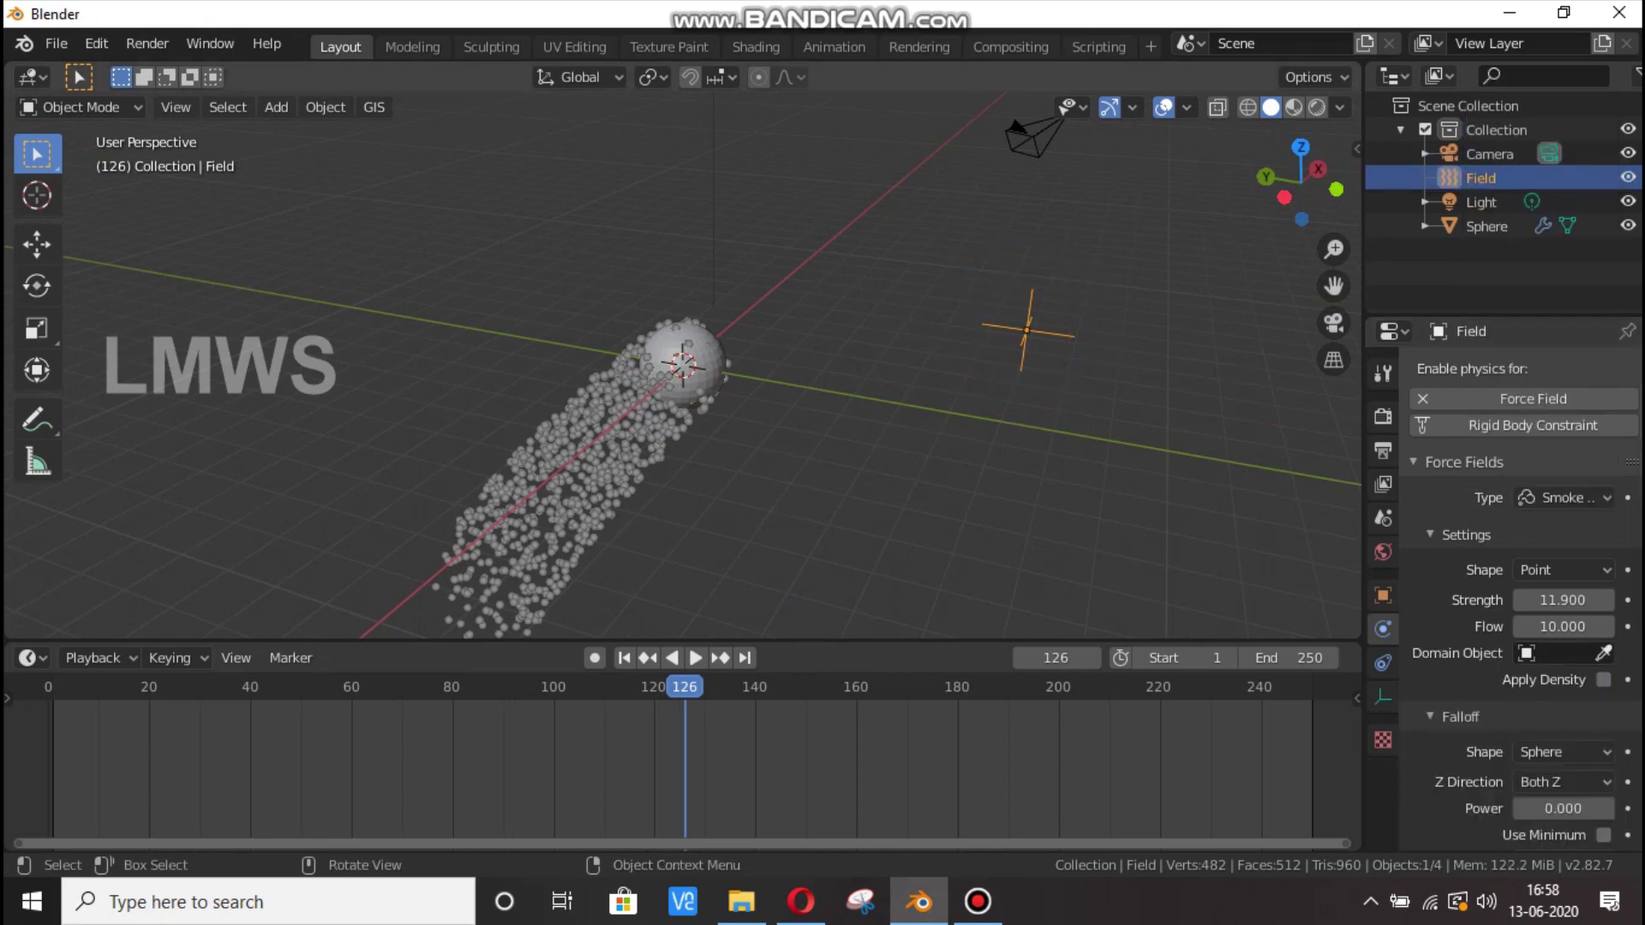
{"action": "key", "text": "g"}
{"action": "left_click", "coordinate": [676, 362]}
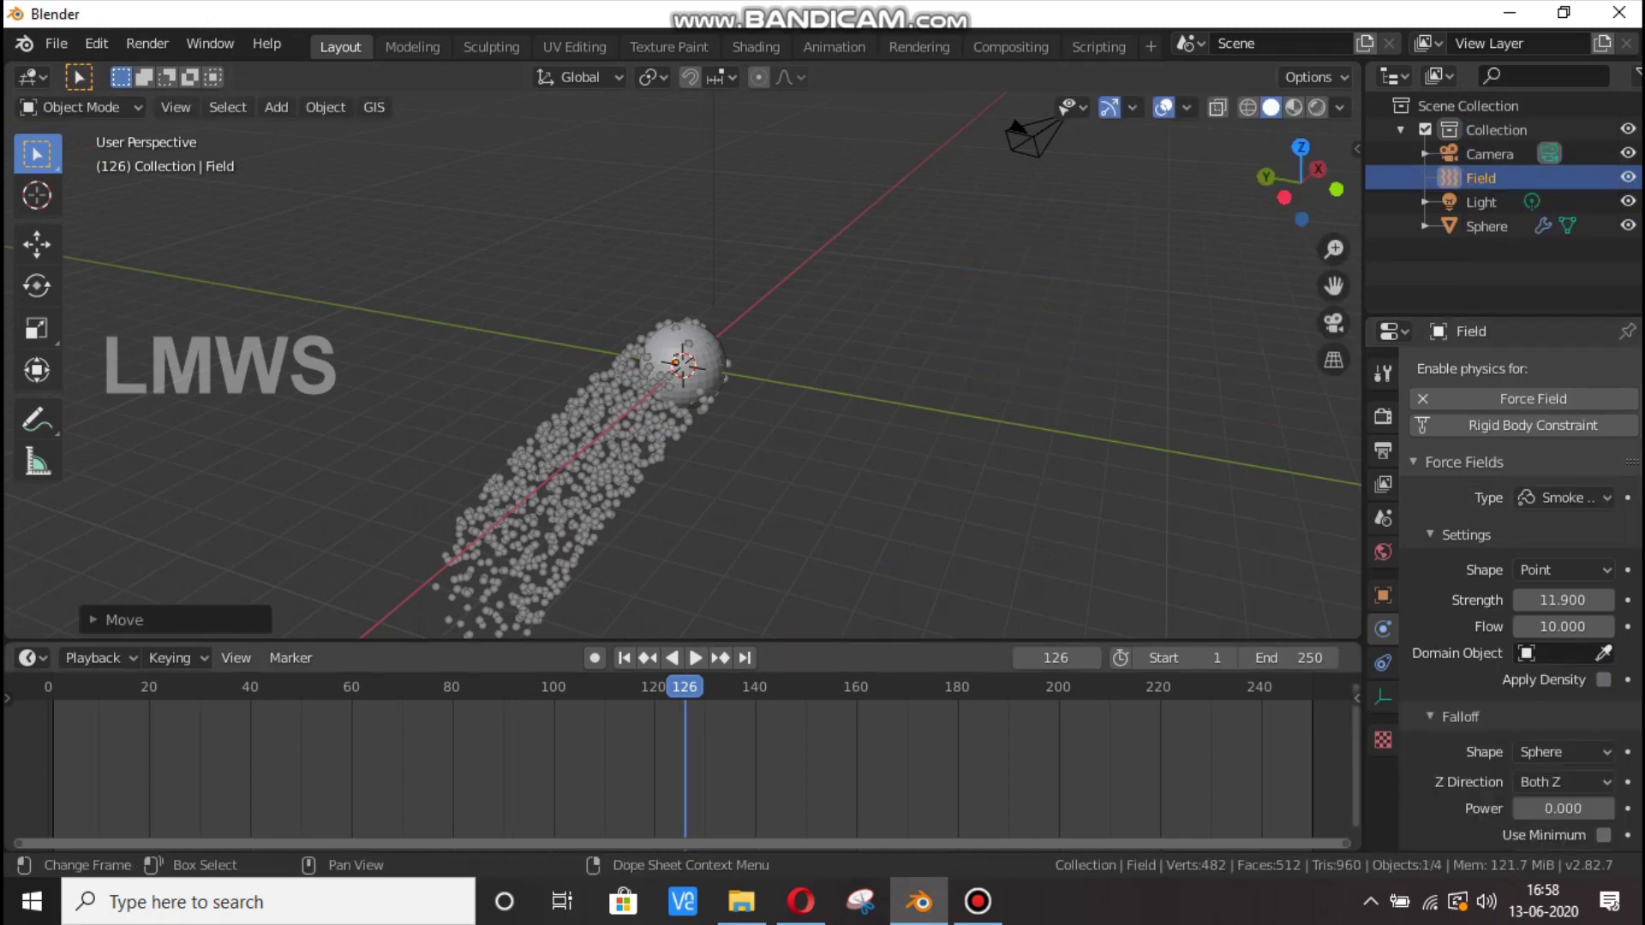
Replay the animation with the Smoke Flow field at the sphere's centre and check the available domain objects.
{"action": "key", "text": "shift+Right"}
{"action": "key", "text": "space"}
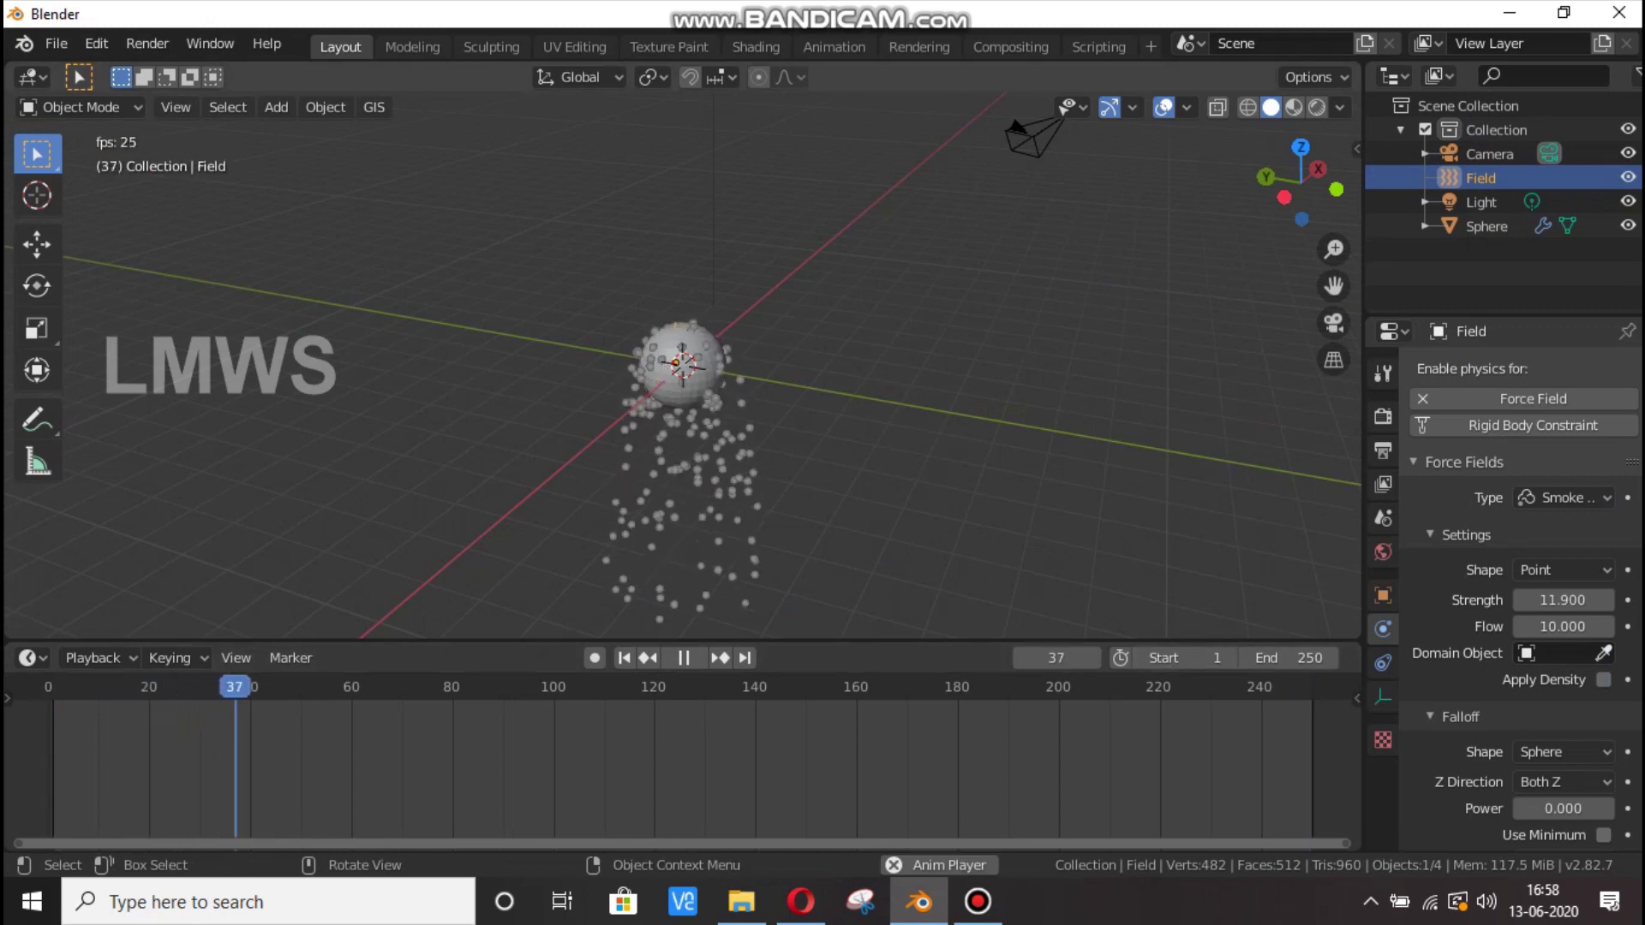
{"action": "left_click", "coordinate": [1561, 653]}
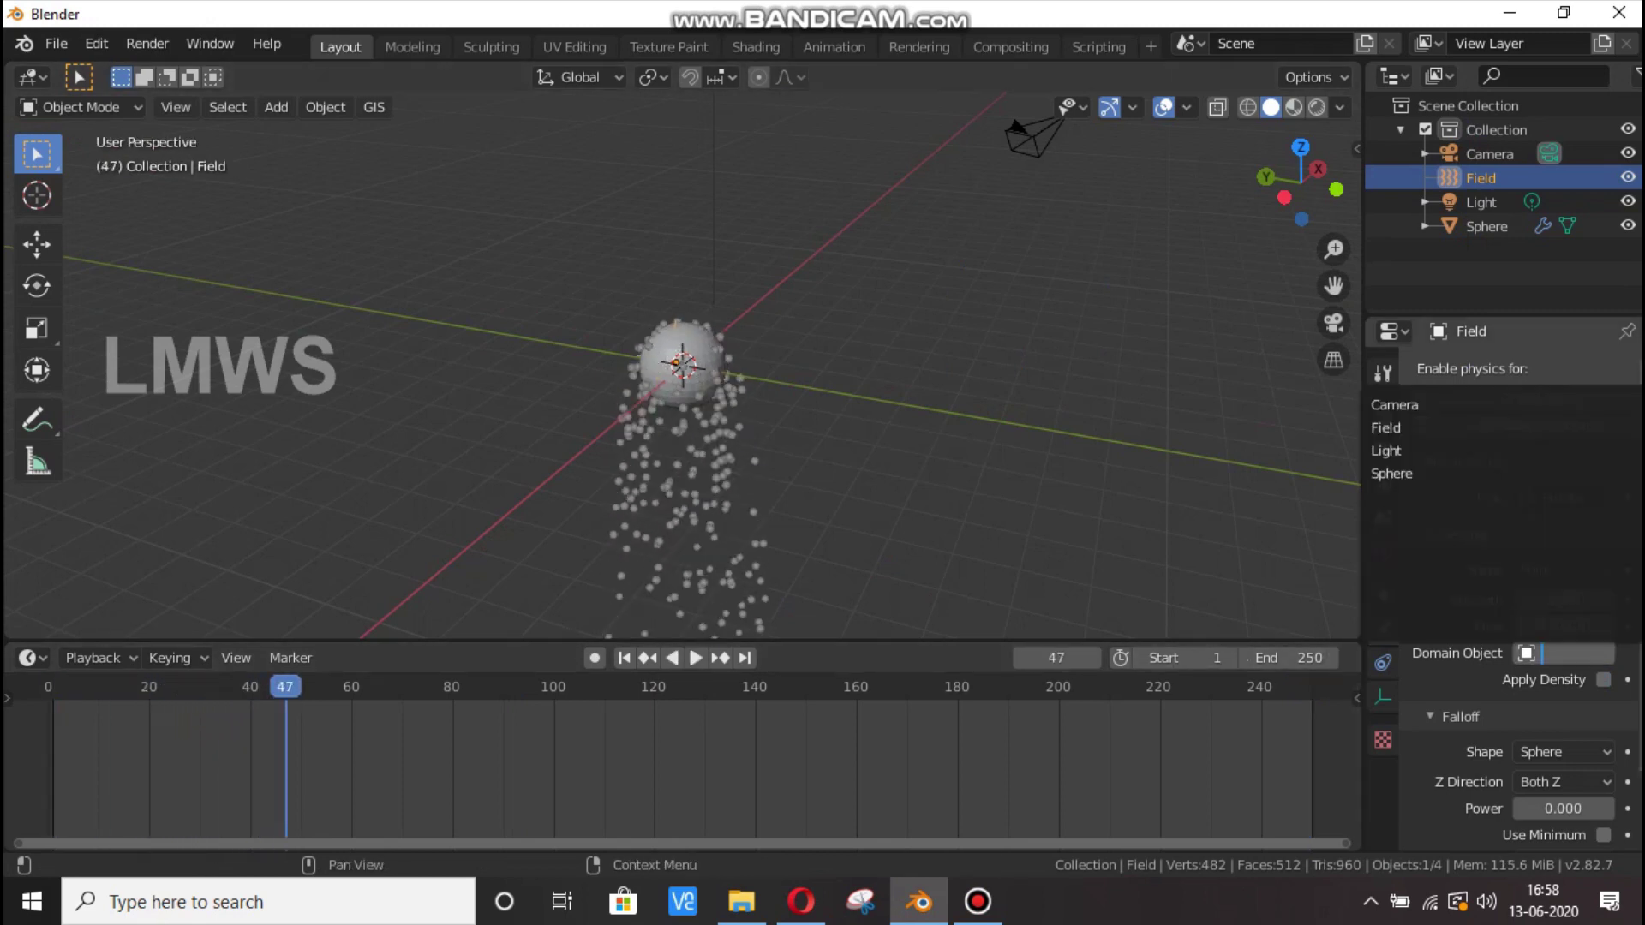
Add a cube at the origin and scale it to about 4.66 so it encloses the sphere.
{"action": "key", "text": "shift+a"}
{"action": "mouse_move", "coordinate": [578, 89]}
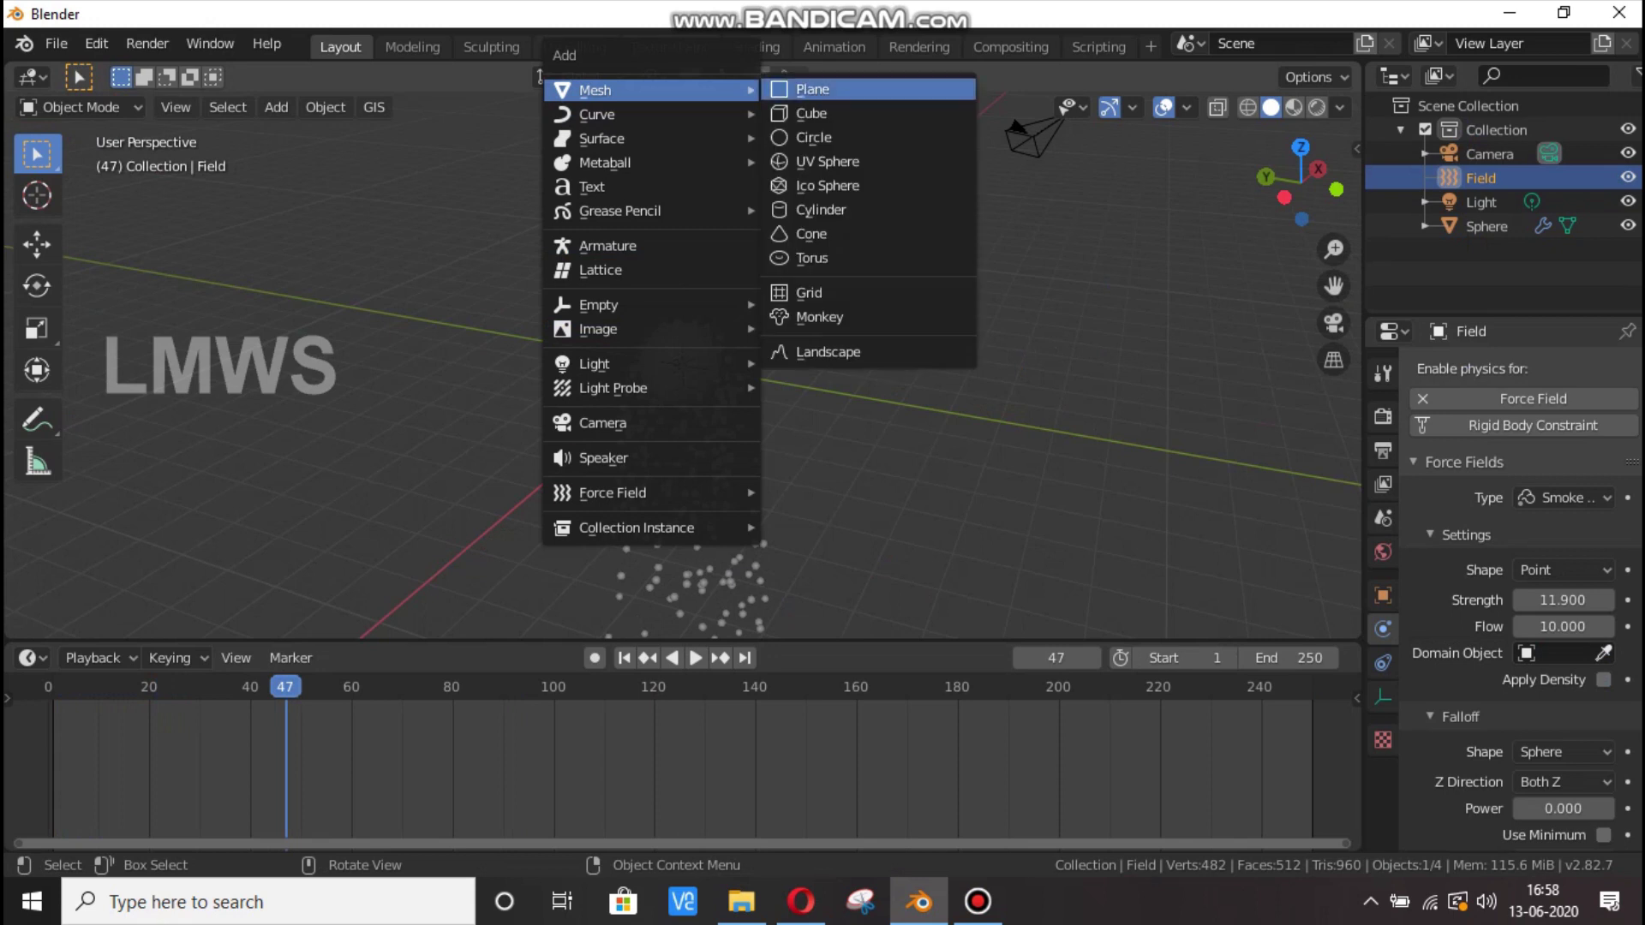
{"action": "left_click", "coordinate": [811, 113]}
{"action": "key", "text": "s"}
{"action": "left_click", "coordinate": [1285, 518]}
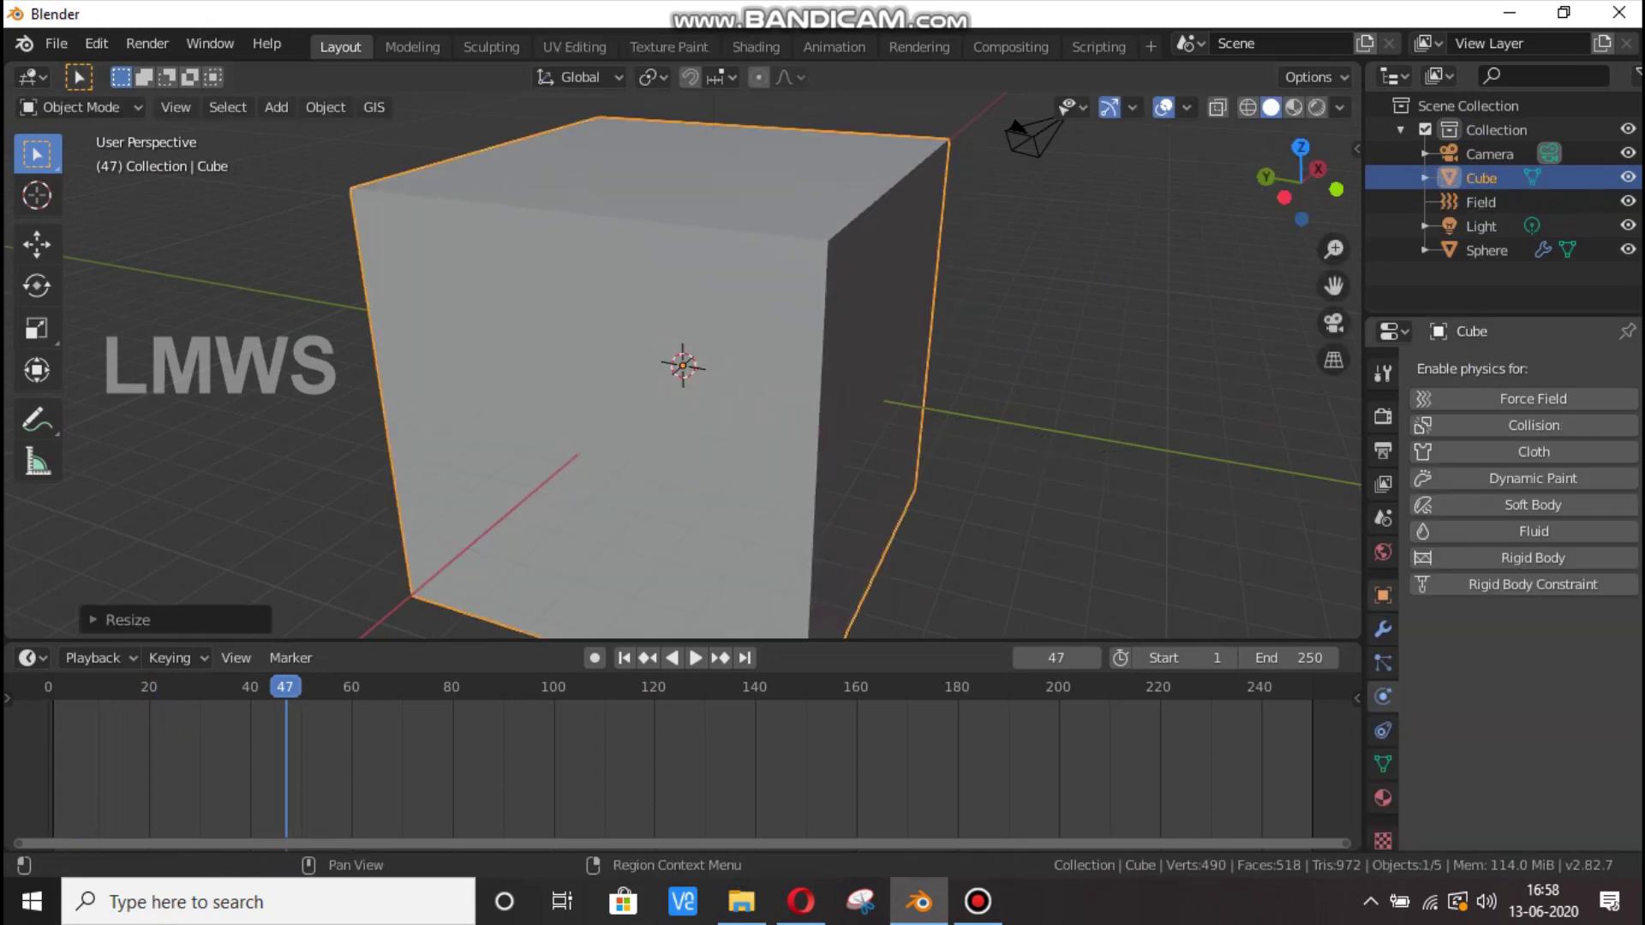
Set the enclosing cube's viewport display to Wire.
{"action": "left_click", "coordinate": [1383, 595]}
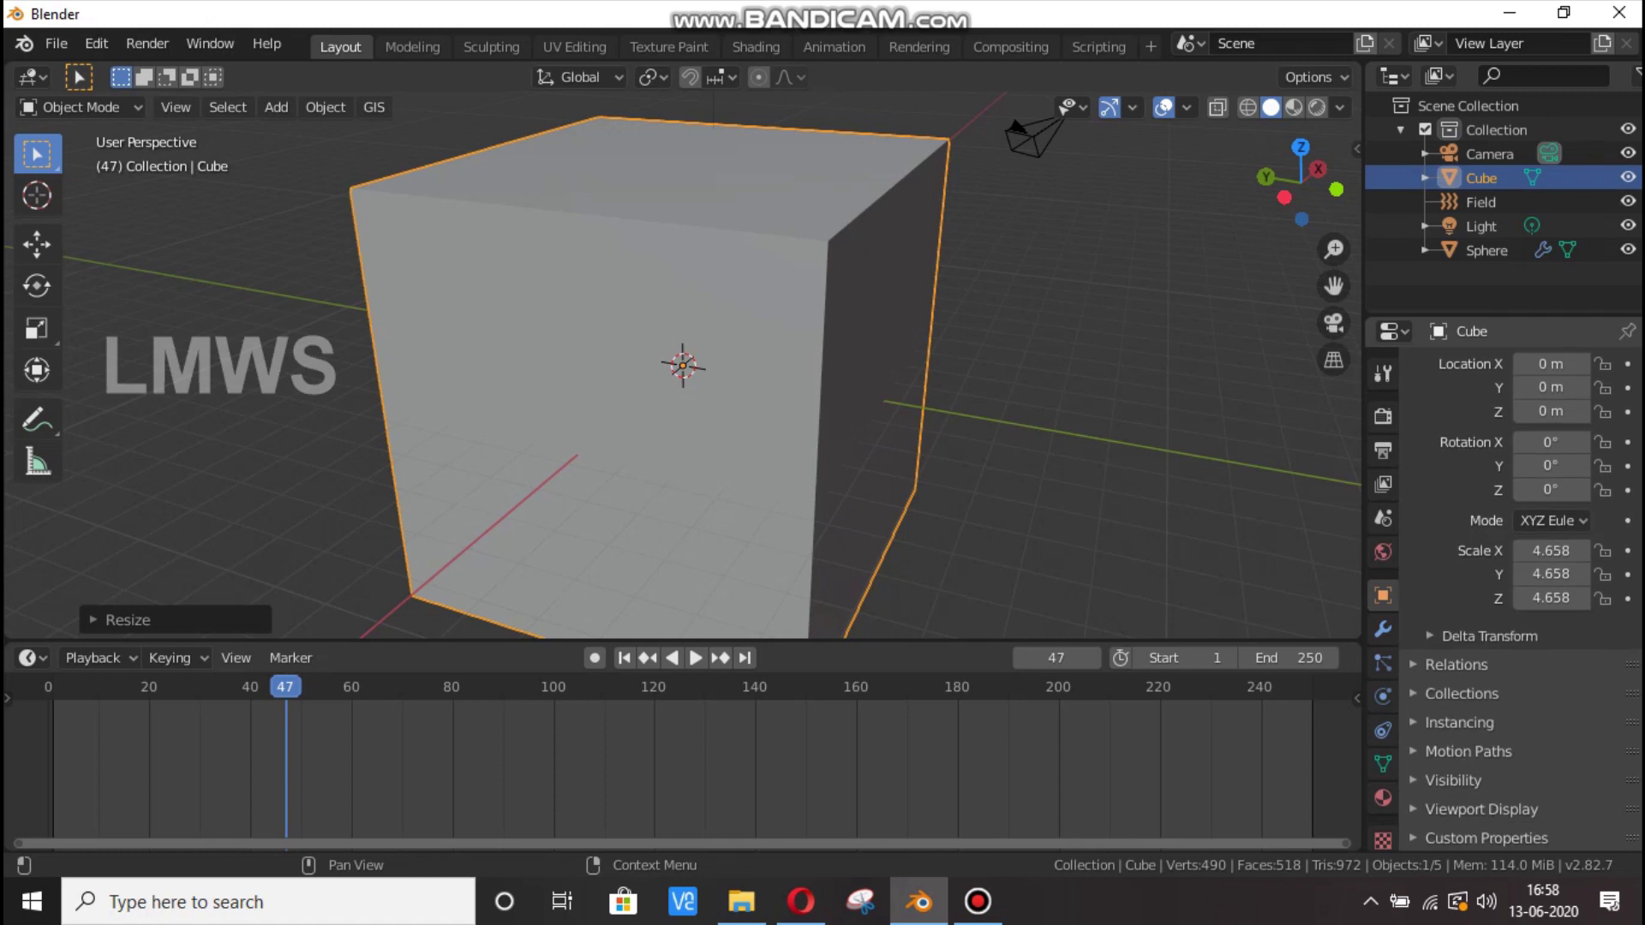
{"action": "left_click", "coordinate": [1453, 780]}
{"action": "scroll", "coordinate": [1453, 780], "scroll_direction": "down", "scroll_amount": 3}
{"action": "left_click", "coordinate": [1456, 684]}
{"action": "left_click", "coordinate": [1480, 808]}
{"action": "scroll", "coordinate": [1507, 686], "scroll_direction": "down", "scroll_amount": 6}
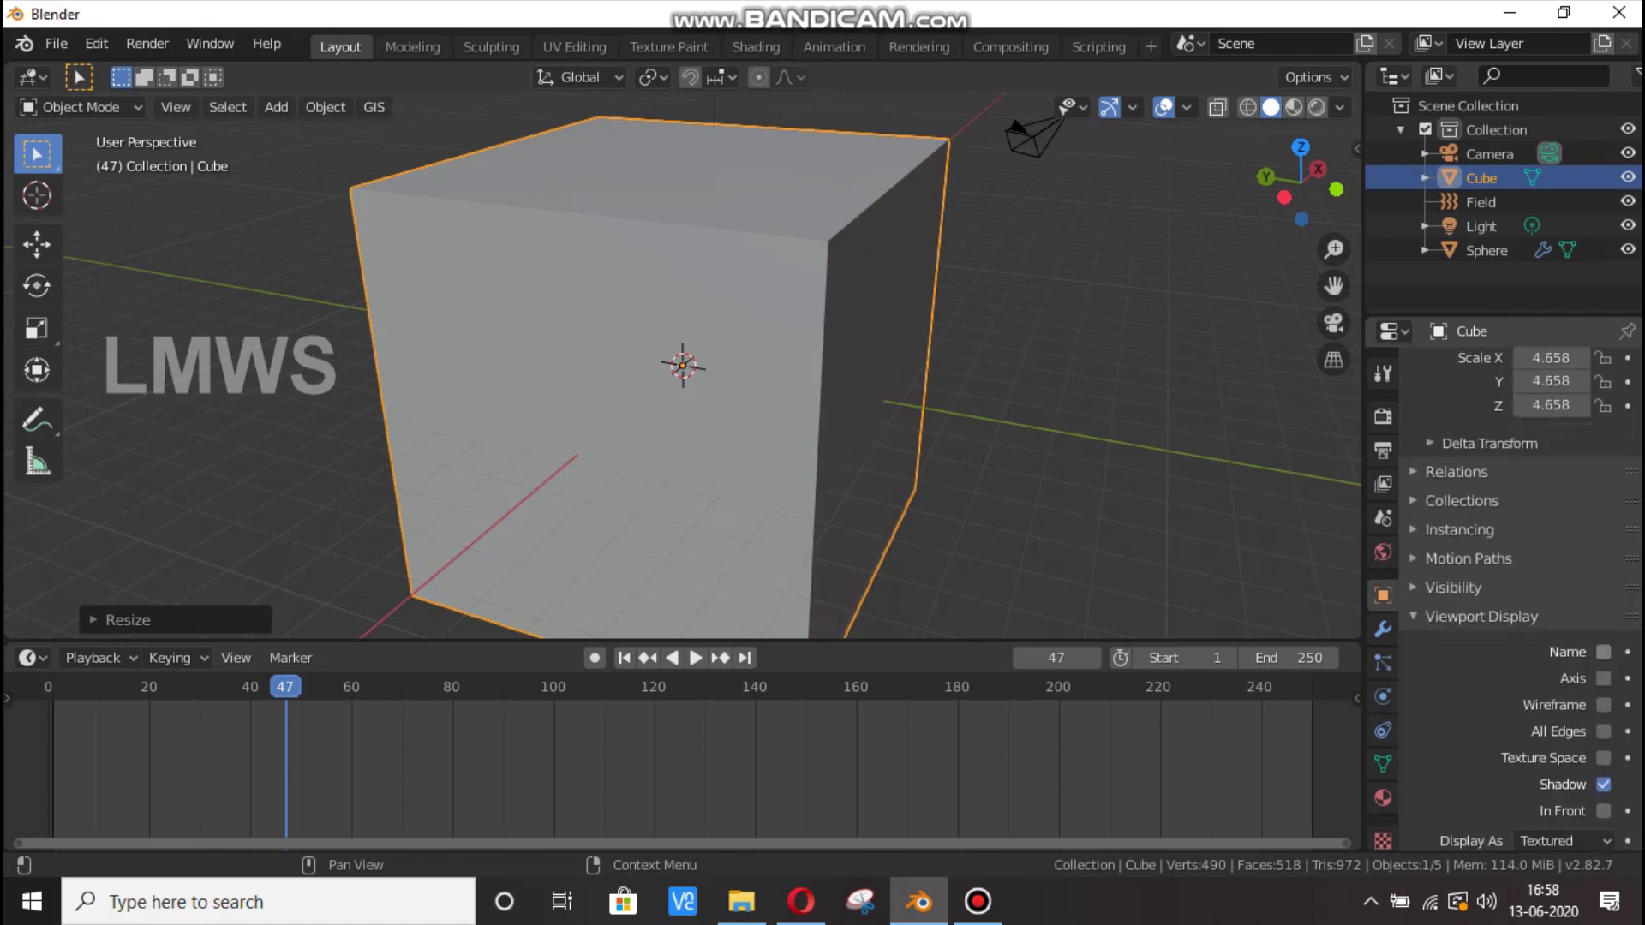
{"action": "left_click", "coordinate": [1560, 746]}
{"action": "left_click", "coordinate": [1504, 691]}
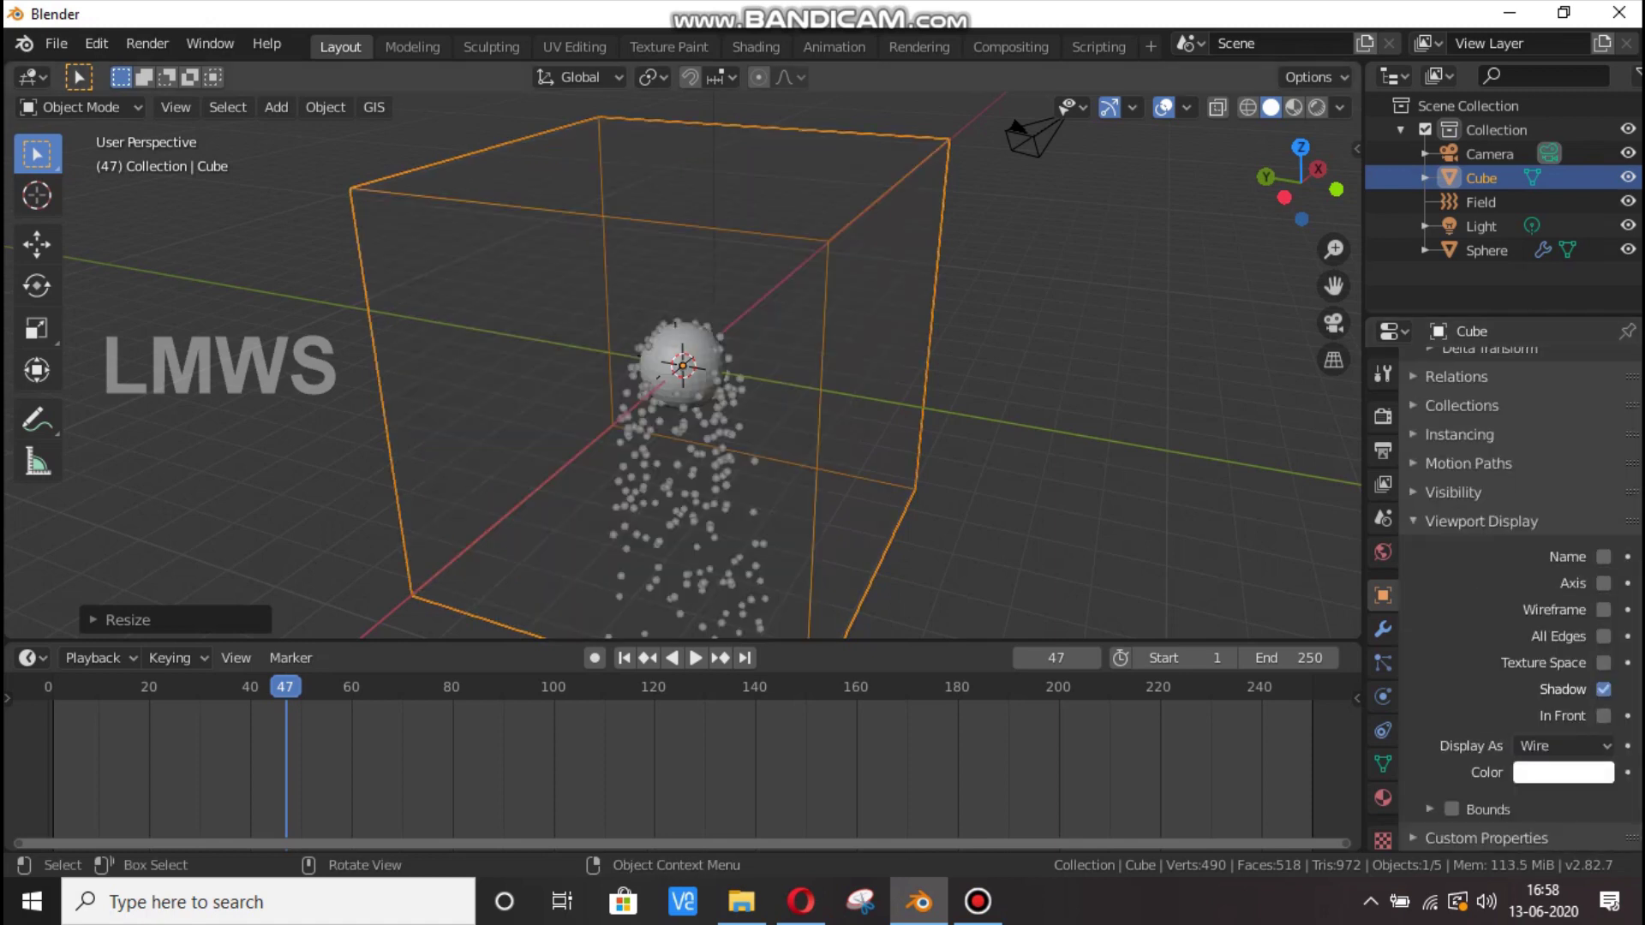
Play the animation and set Cube as the domain object of the Smoke Flow field.
{"action": "key", "text": "space"}
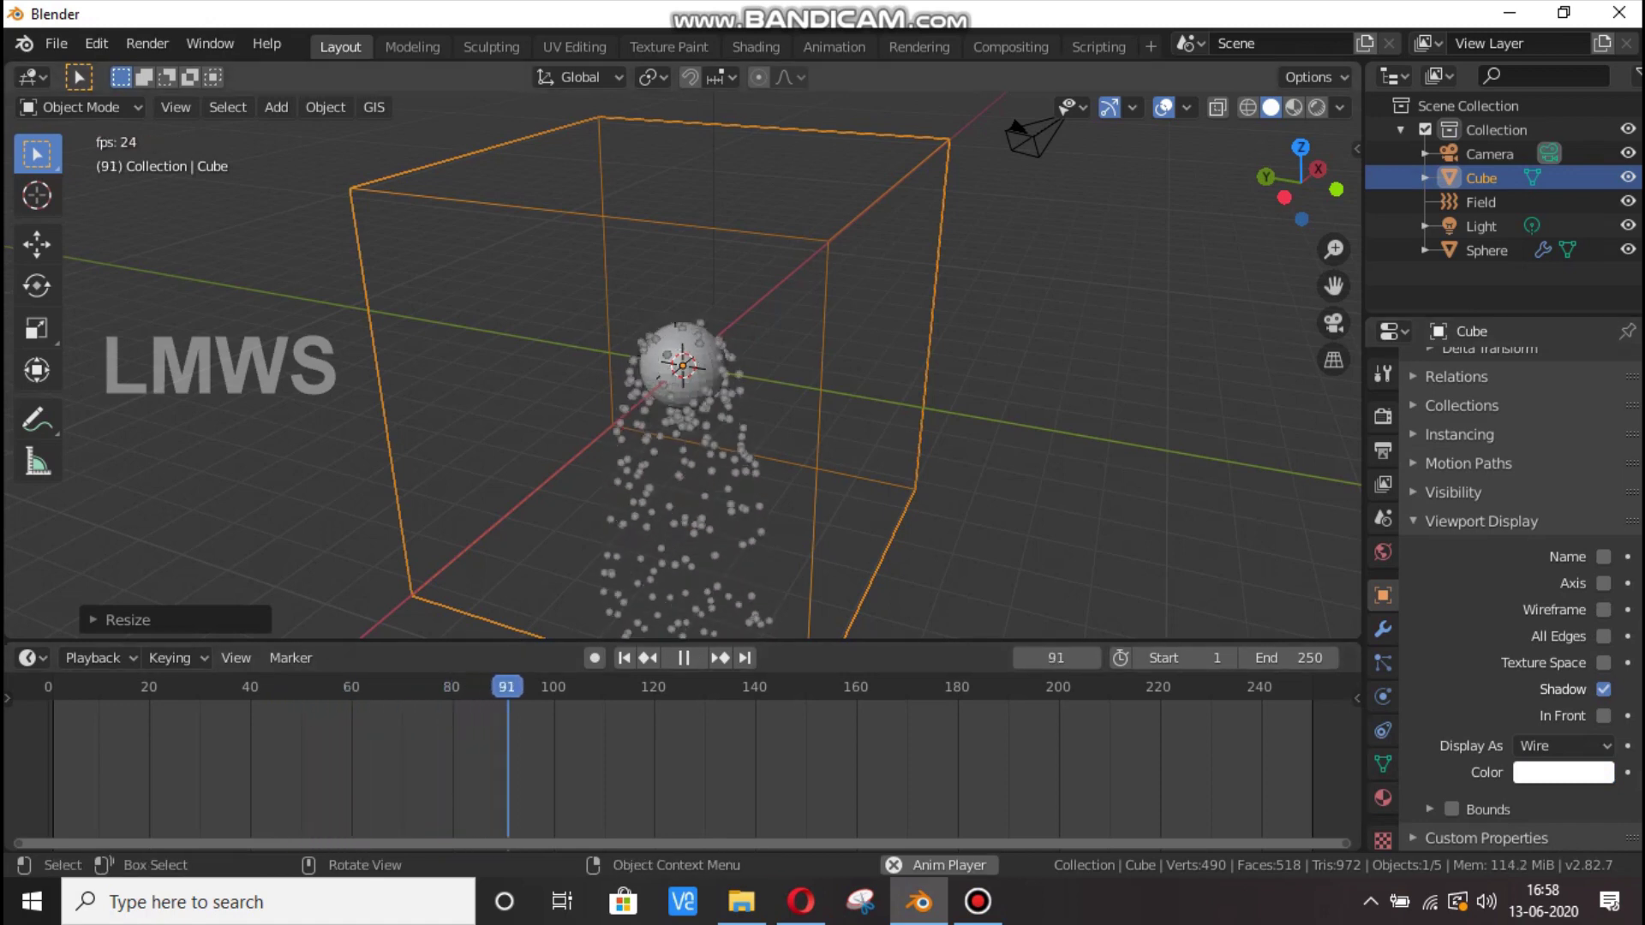
{"action": "left_click", "coordinate": [1481, 203]}
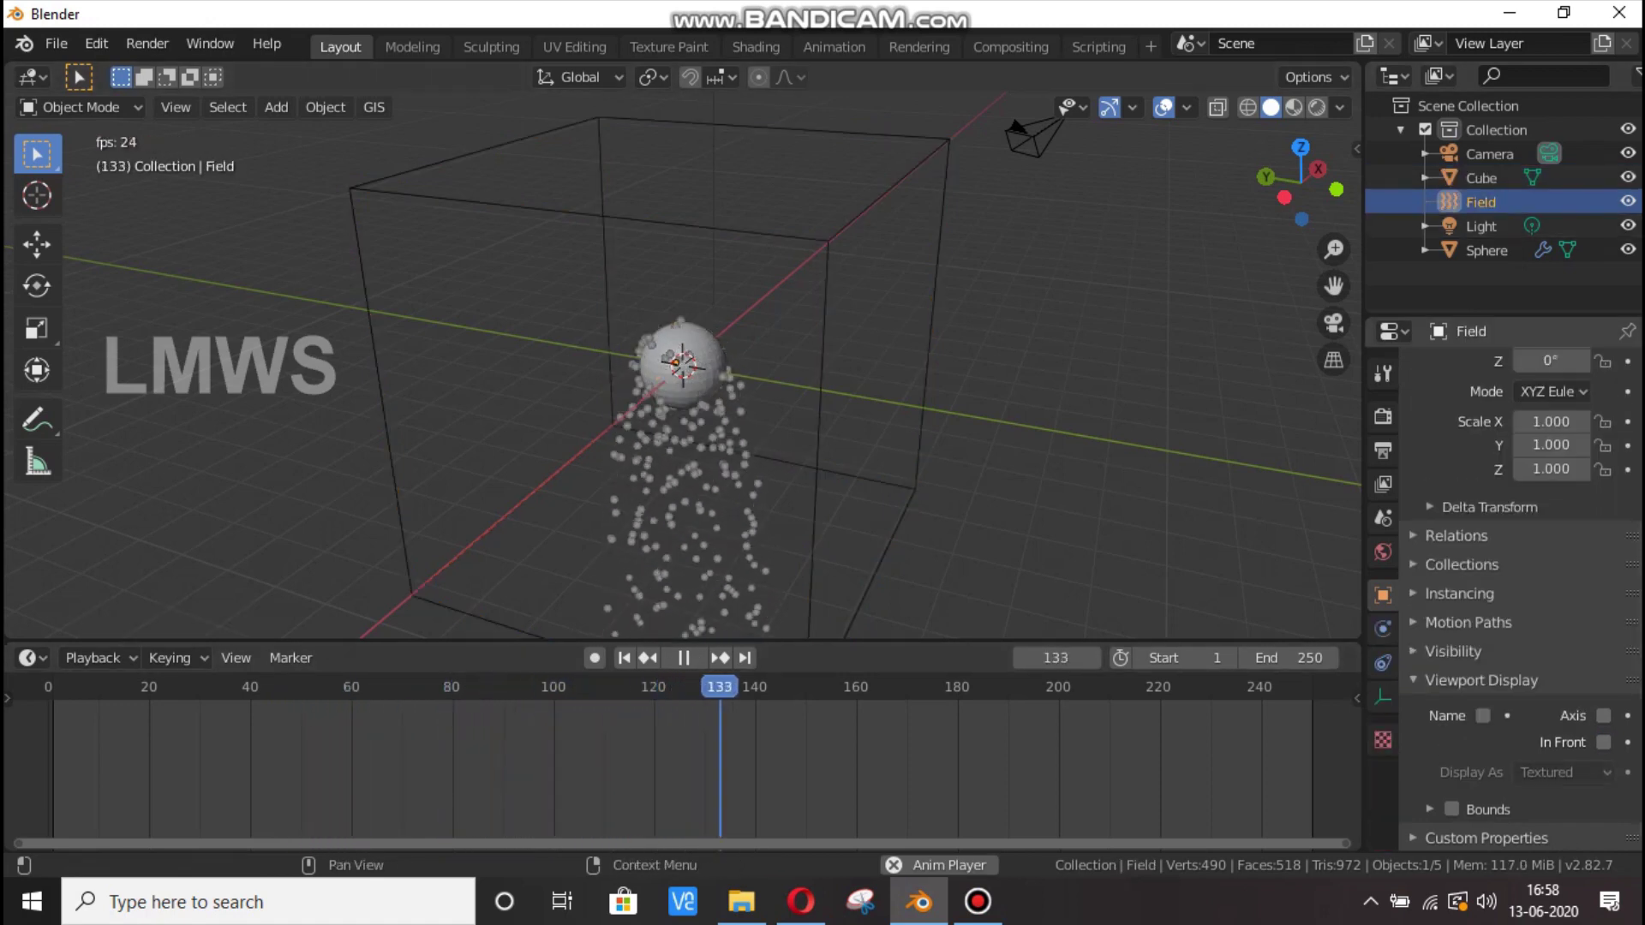
{"action": "left_click", "coordinate": [1383, 696]}
{"action": "left_click", "coordinate": [1383, 629]}
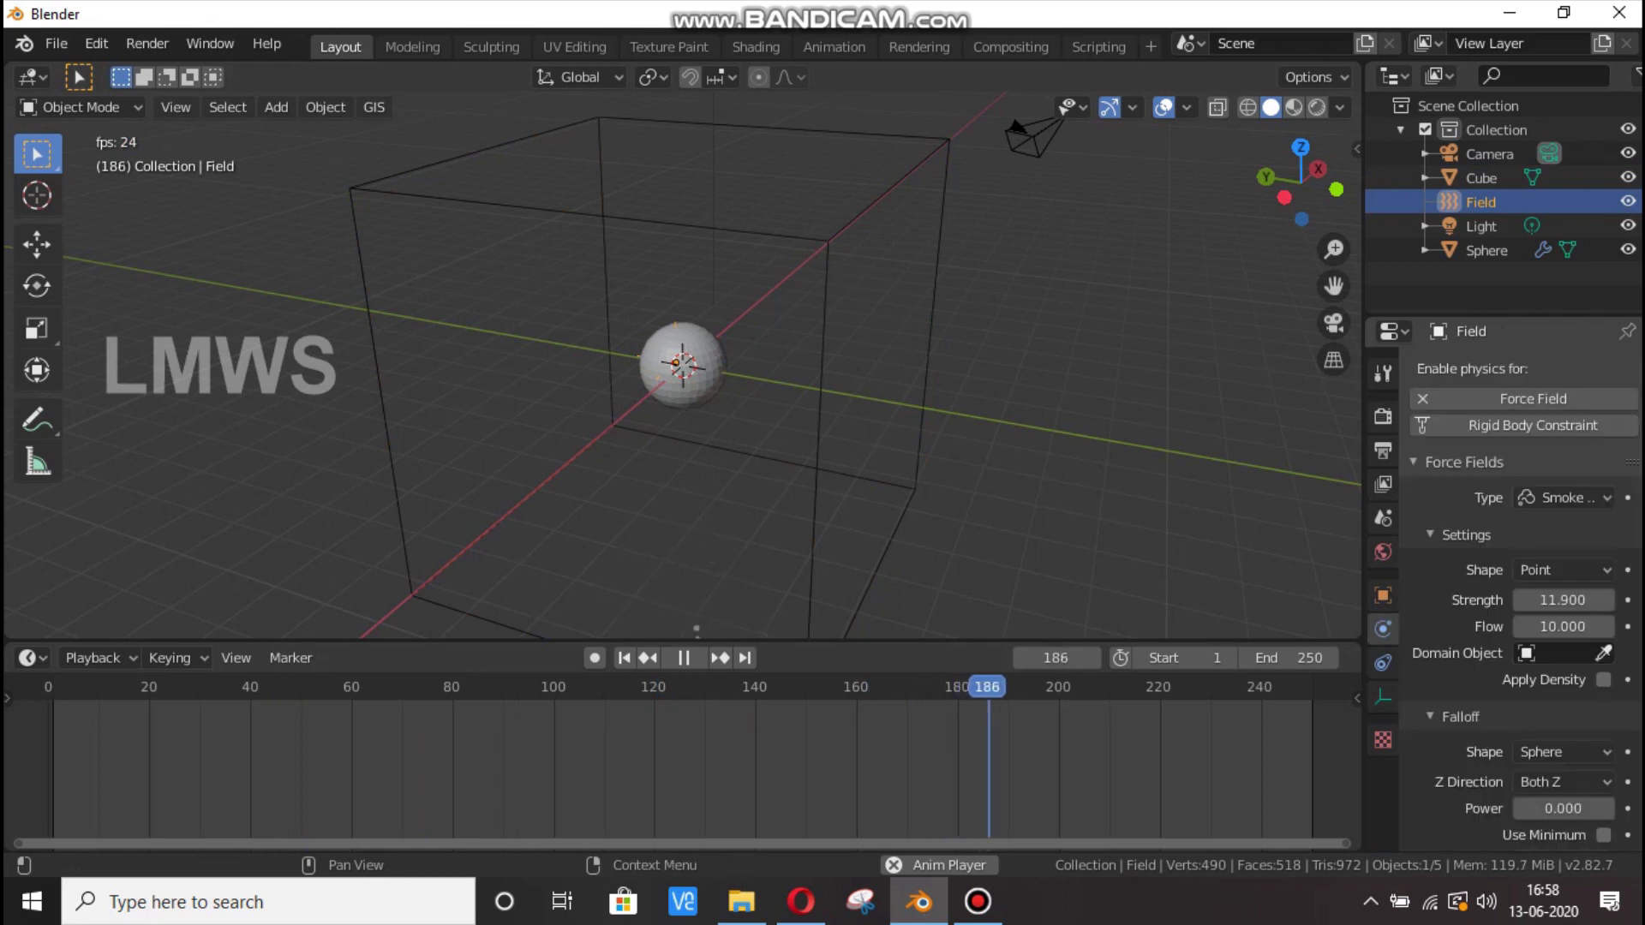
{"action": "left_click", "coordinate": [1563, 653]}
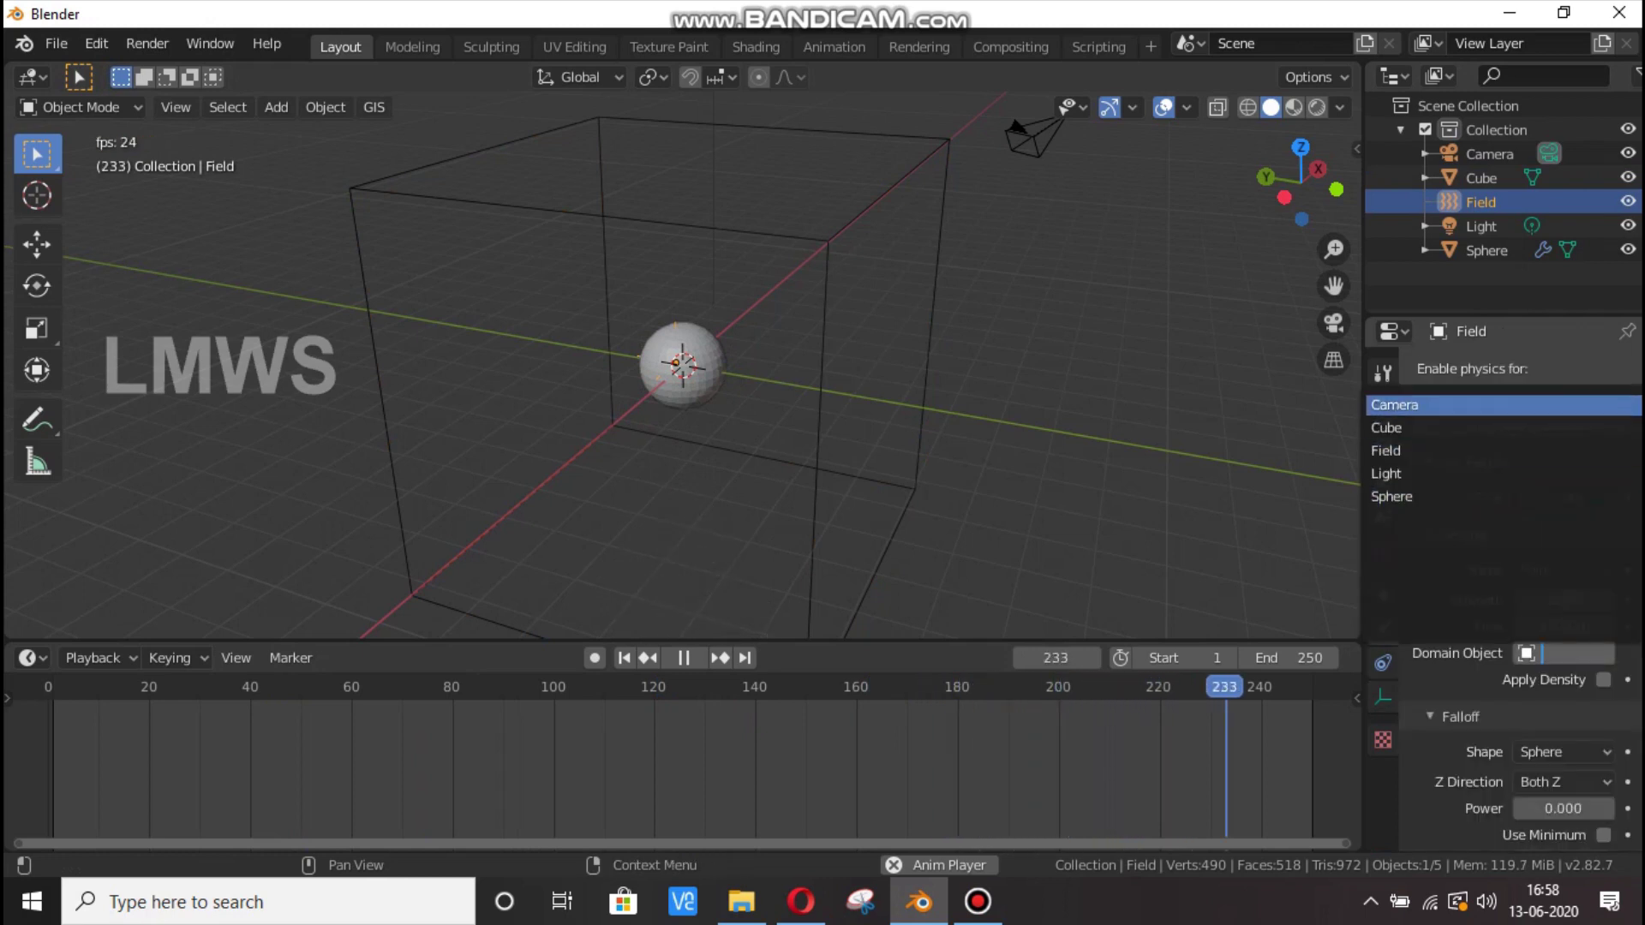
{"action": "left_click", "coordinate": [1448, 428]}
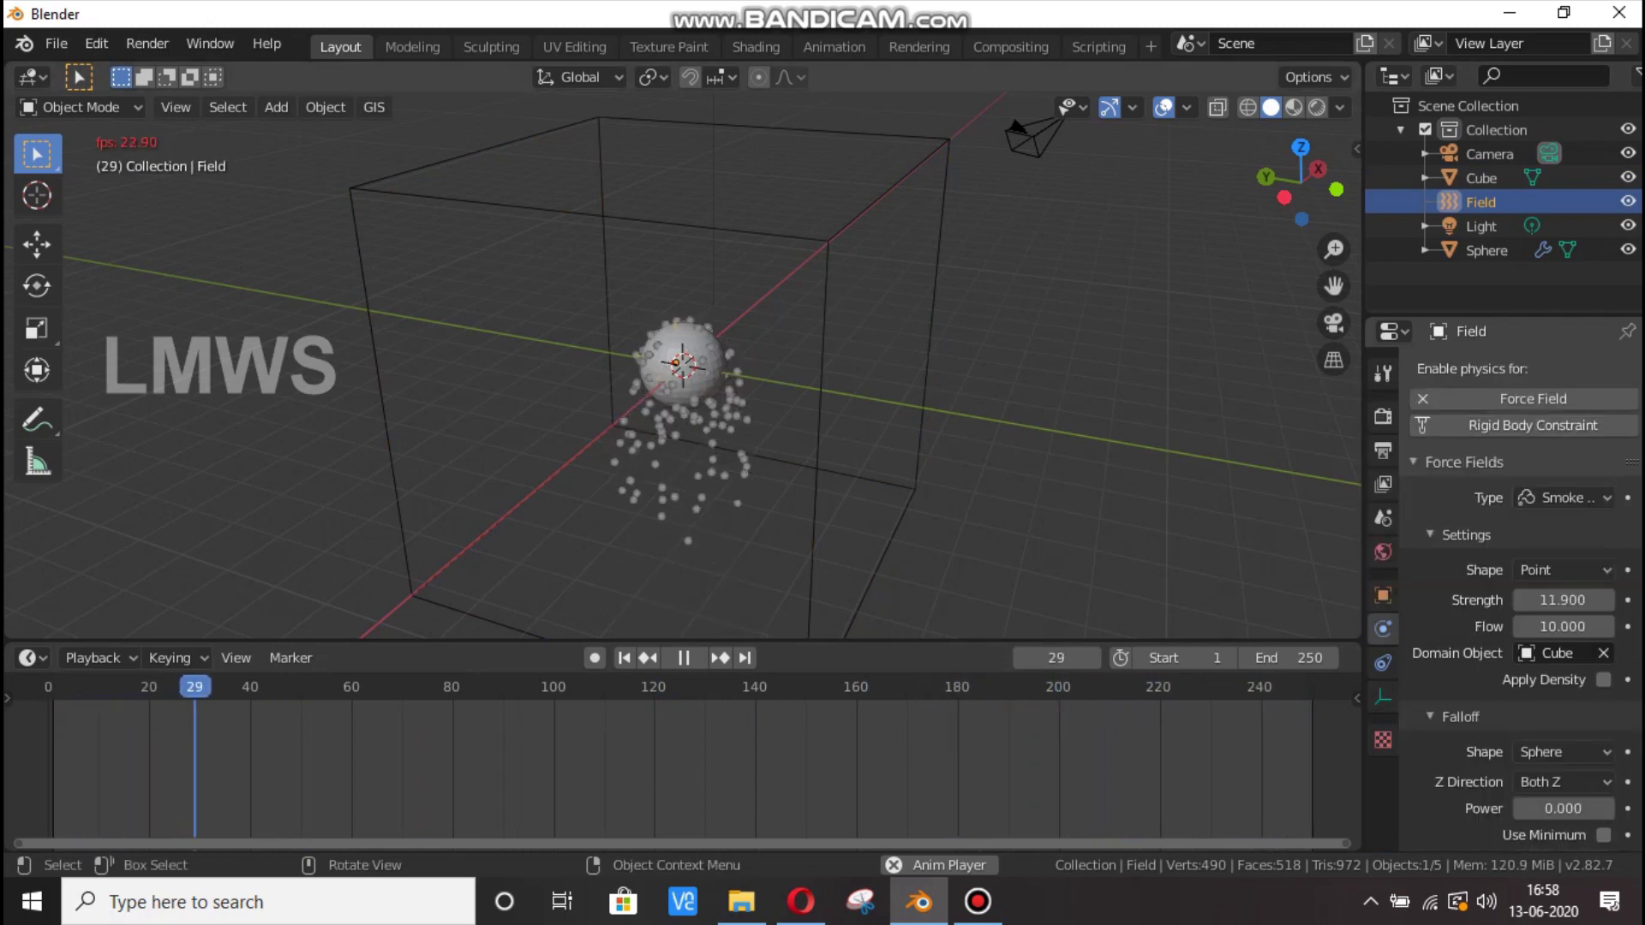
Enable Apply Density on the field, replay the animation to examine the particles, and stop playback.
{"action": "left_click", "coordinate": [1604, 681]}
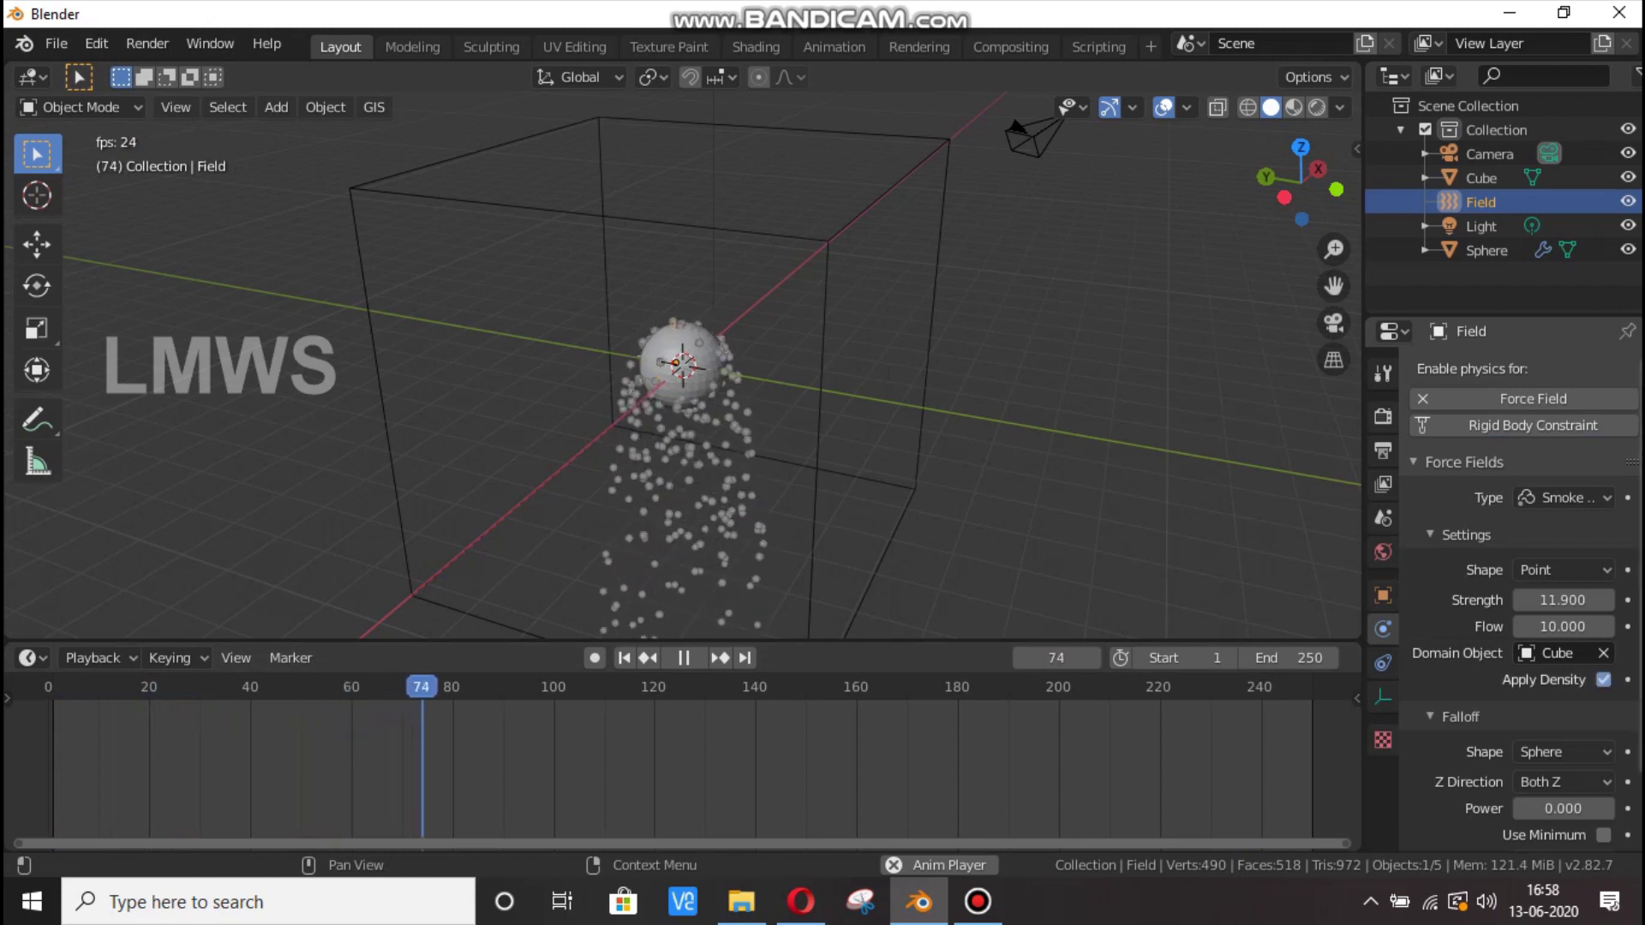
{"action": "left_click", "coordinate": [1304, 687]}
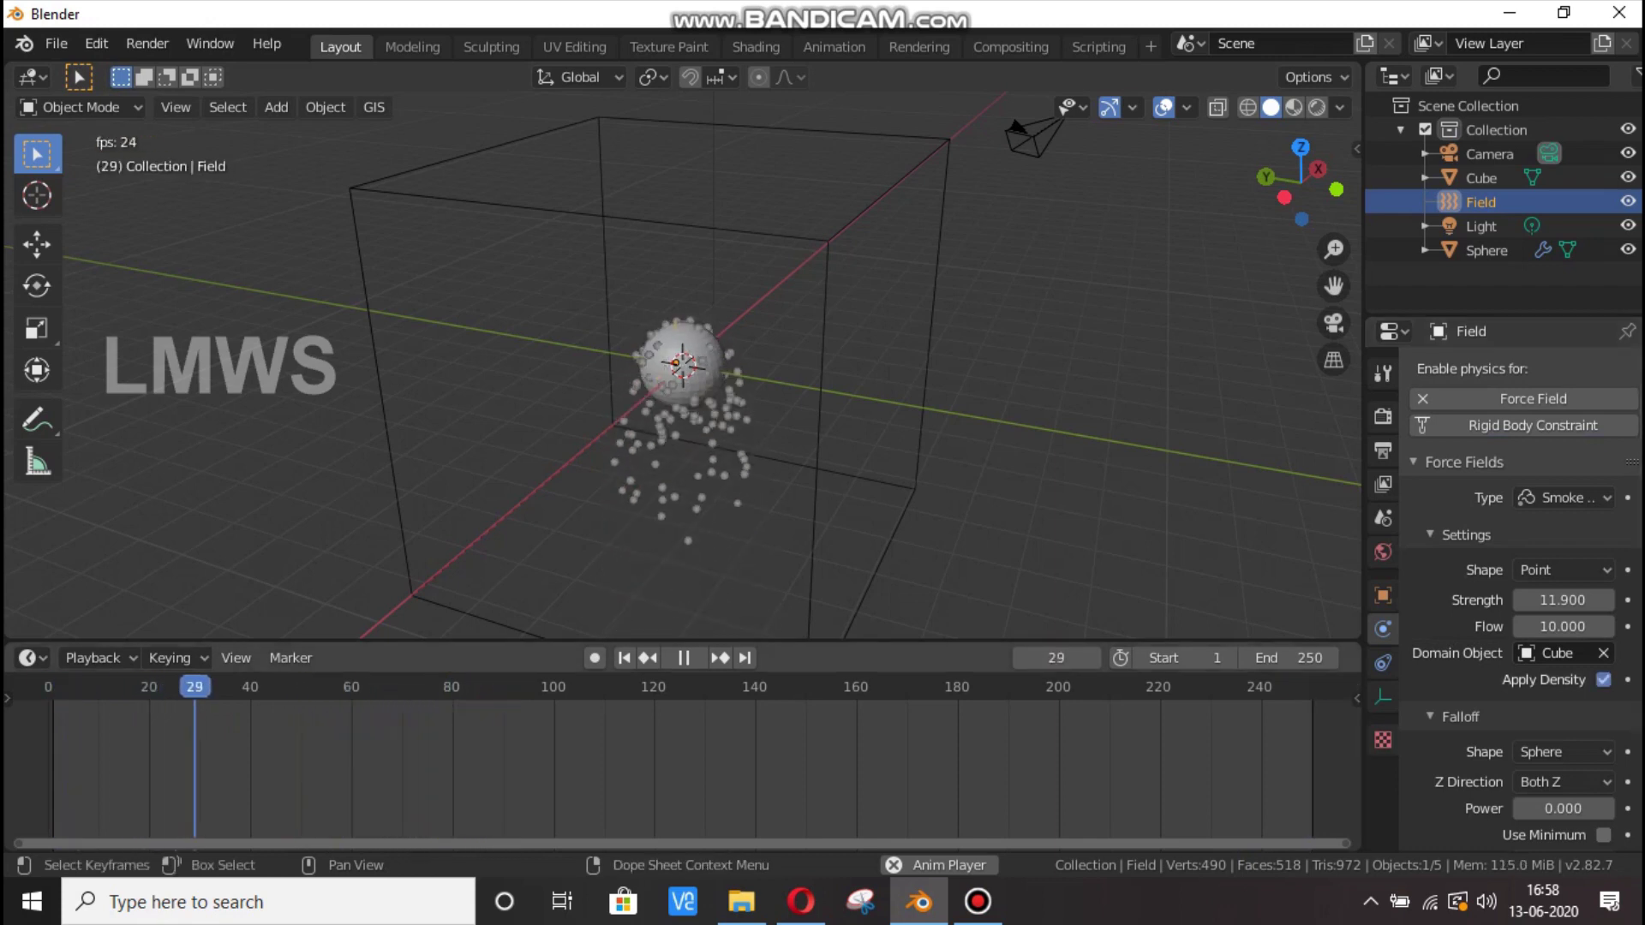
{"action": "key", "text": "space"}
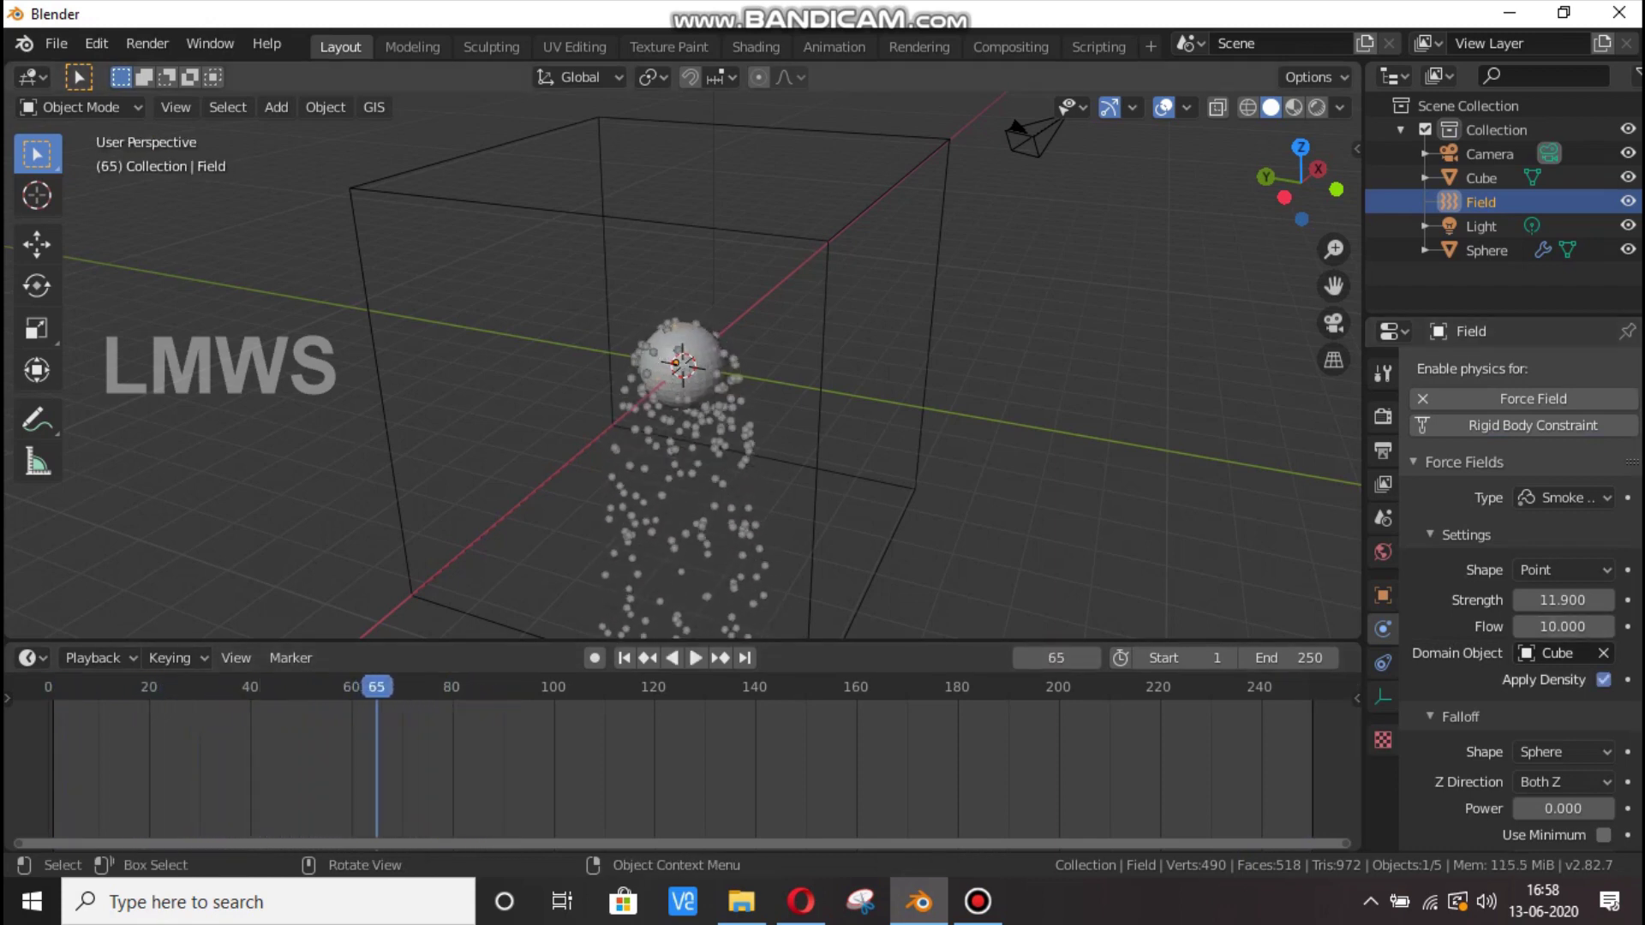
Delete the wireframe cube enclosing the sphere.
{"action": "left_click", "coordinate": [761, 236]}
{"action": "key", "text": "x"}
{"action": "left_click", "coordinate": [763, 272]}
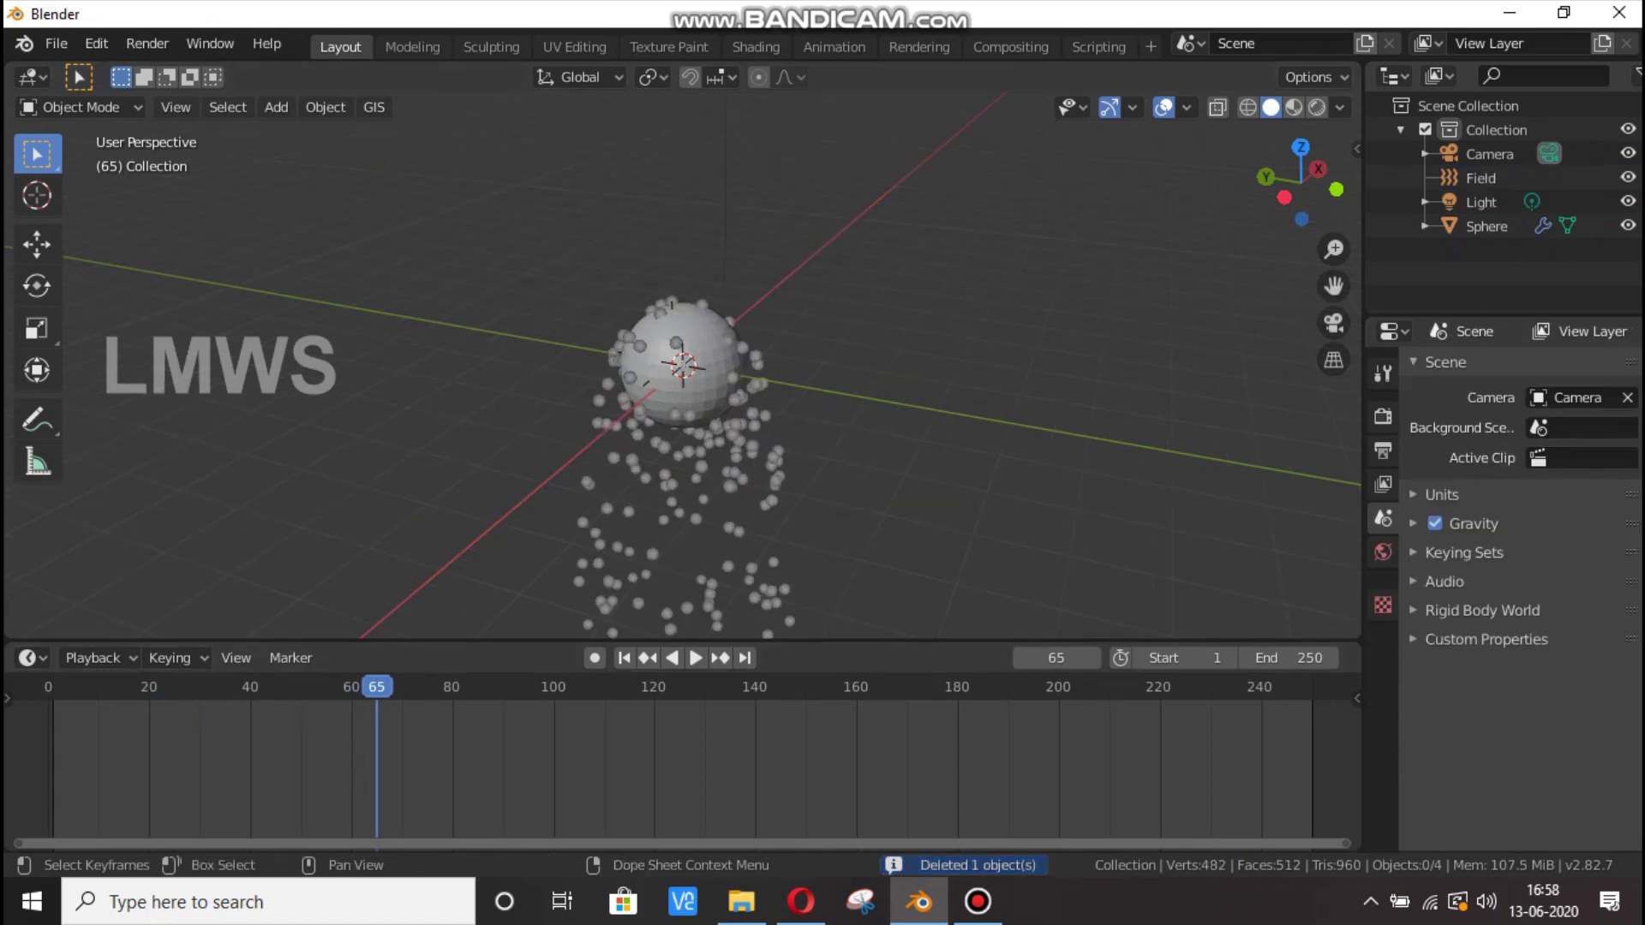
{"action": "left_click", "coordinate": [977, 902]}
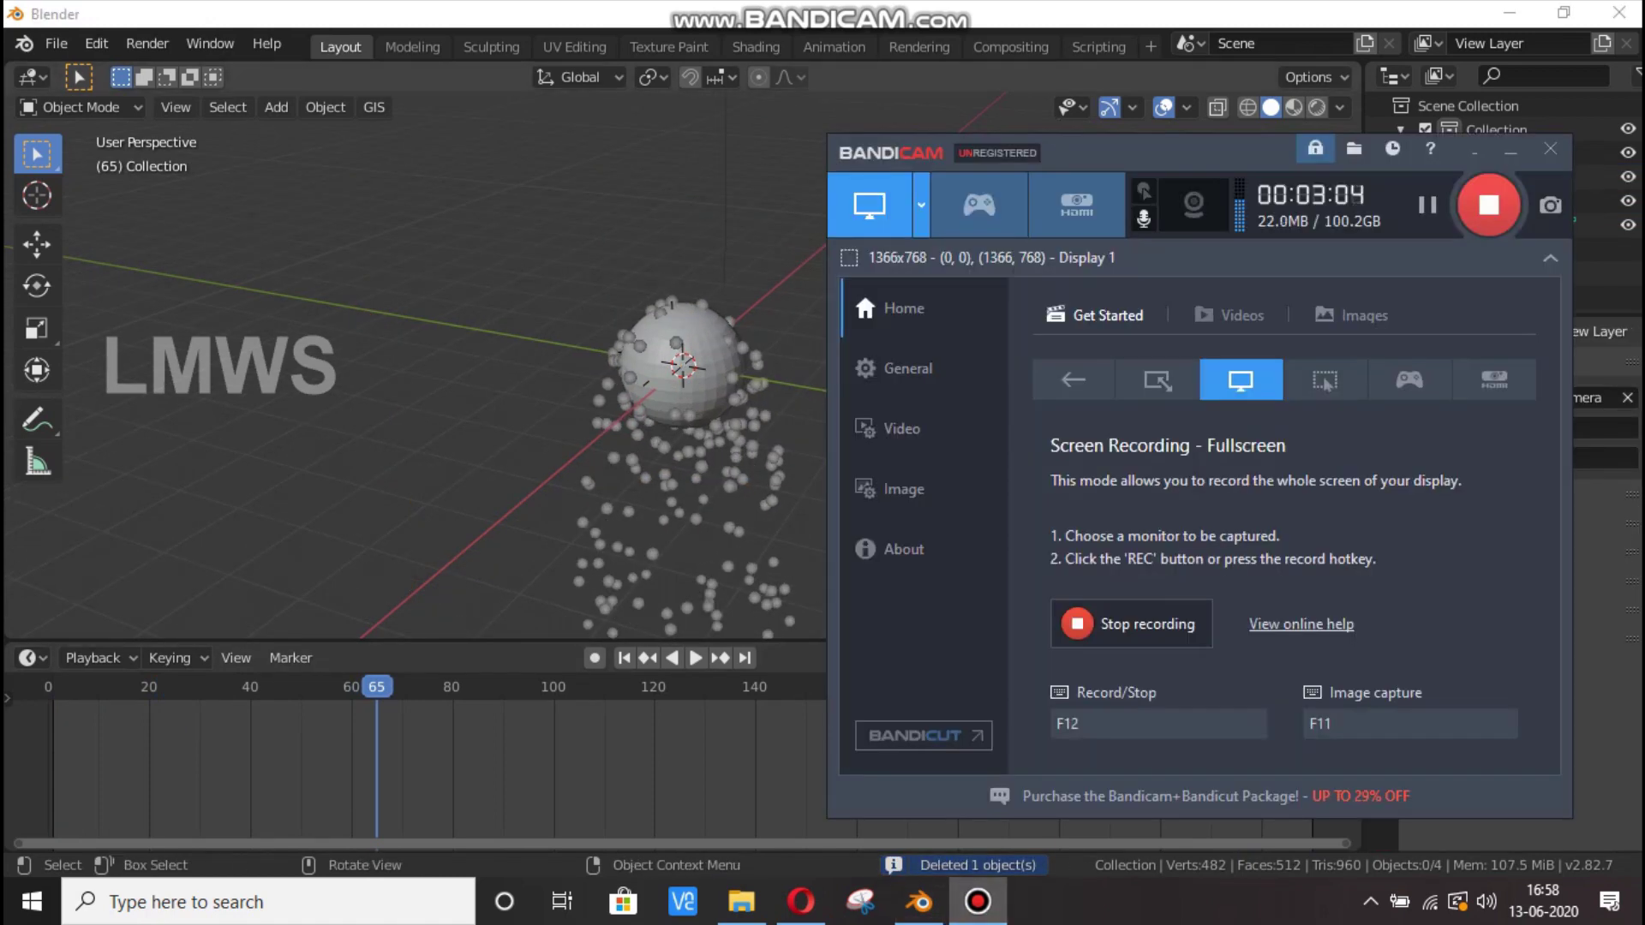
{"action": "left_click", "coordinate": [977, 902]}
Delete the particle-emitting sphere, the force field and the light, keeping only the camera.
{"action": "left_click", "coordinate": [677, 355]}
{"action": "key", "text": "x"}
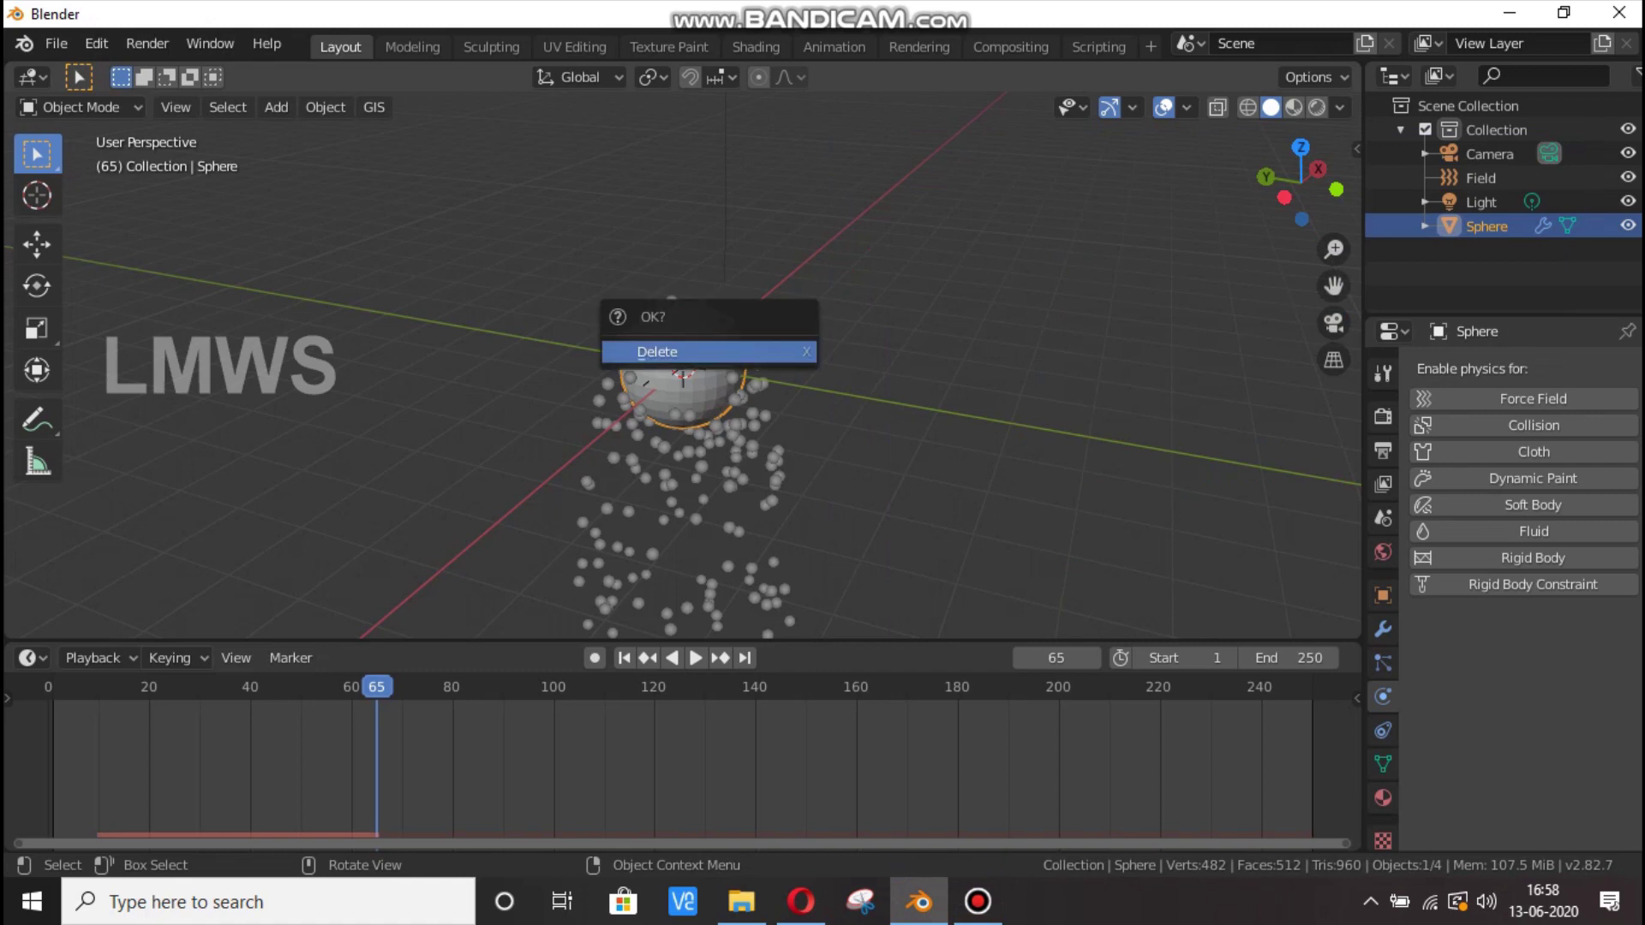
{"action": "left_click", "coordinate": [677, 347]}
{"action": "key", "text": "shift+a"}
{"action": "mouse_move", "coordinate": [668, 368]}
{"action": "left_click_drag", "start_coordinate": [465, 547], "coordinate": [956, 252]}
{"action": "key", "text": "x"}
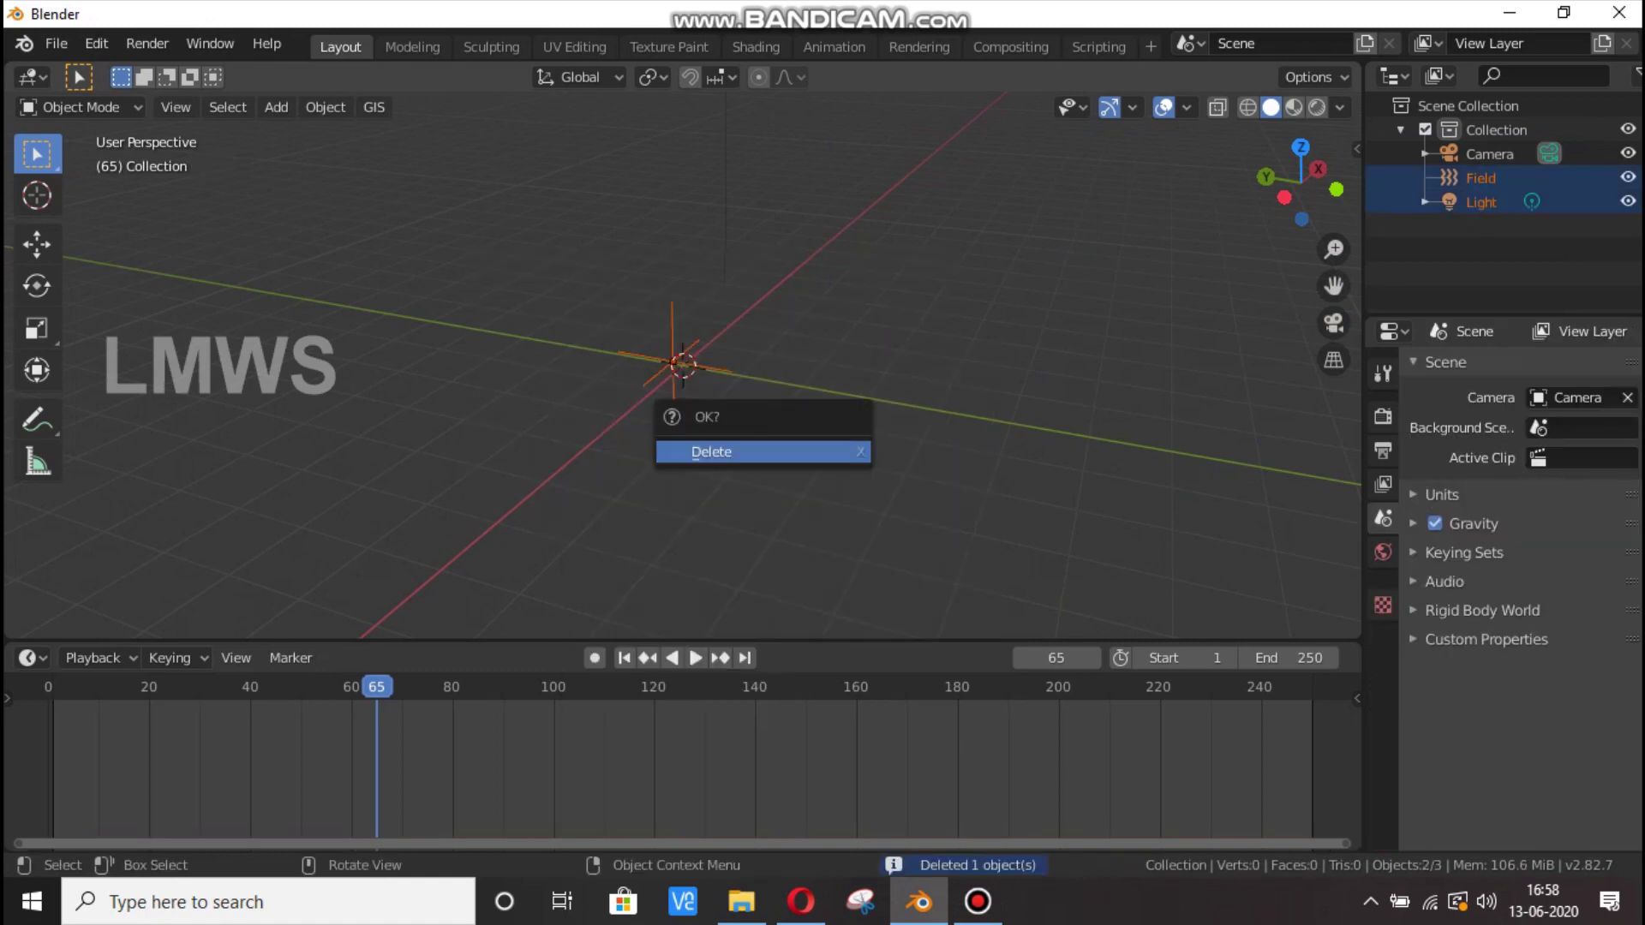
{"action": "left_click", "coordinate": [686, 448]}
Add a UV sphere at the origin and look at it in the right orthographic view.
{"action": "key", "text": "shift+a"}
{"action": "mouse_move", "coordinate": [565, 349]}
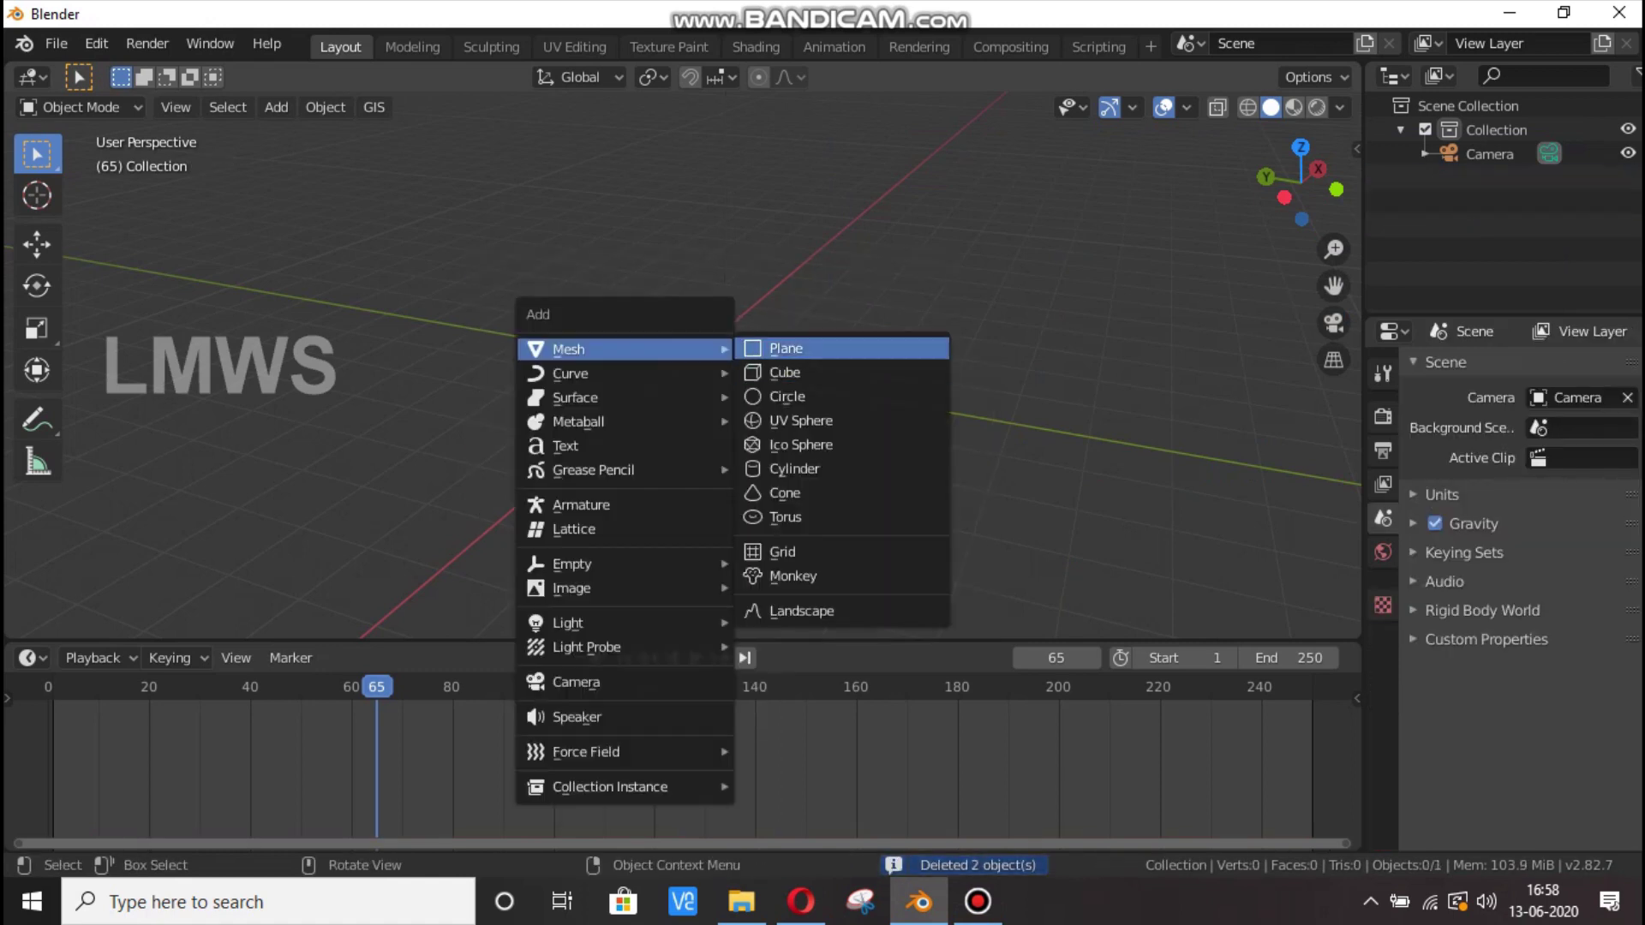
{"action": "left_click", "coordinate": [785, 349]}
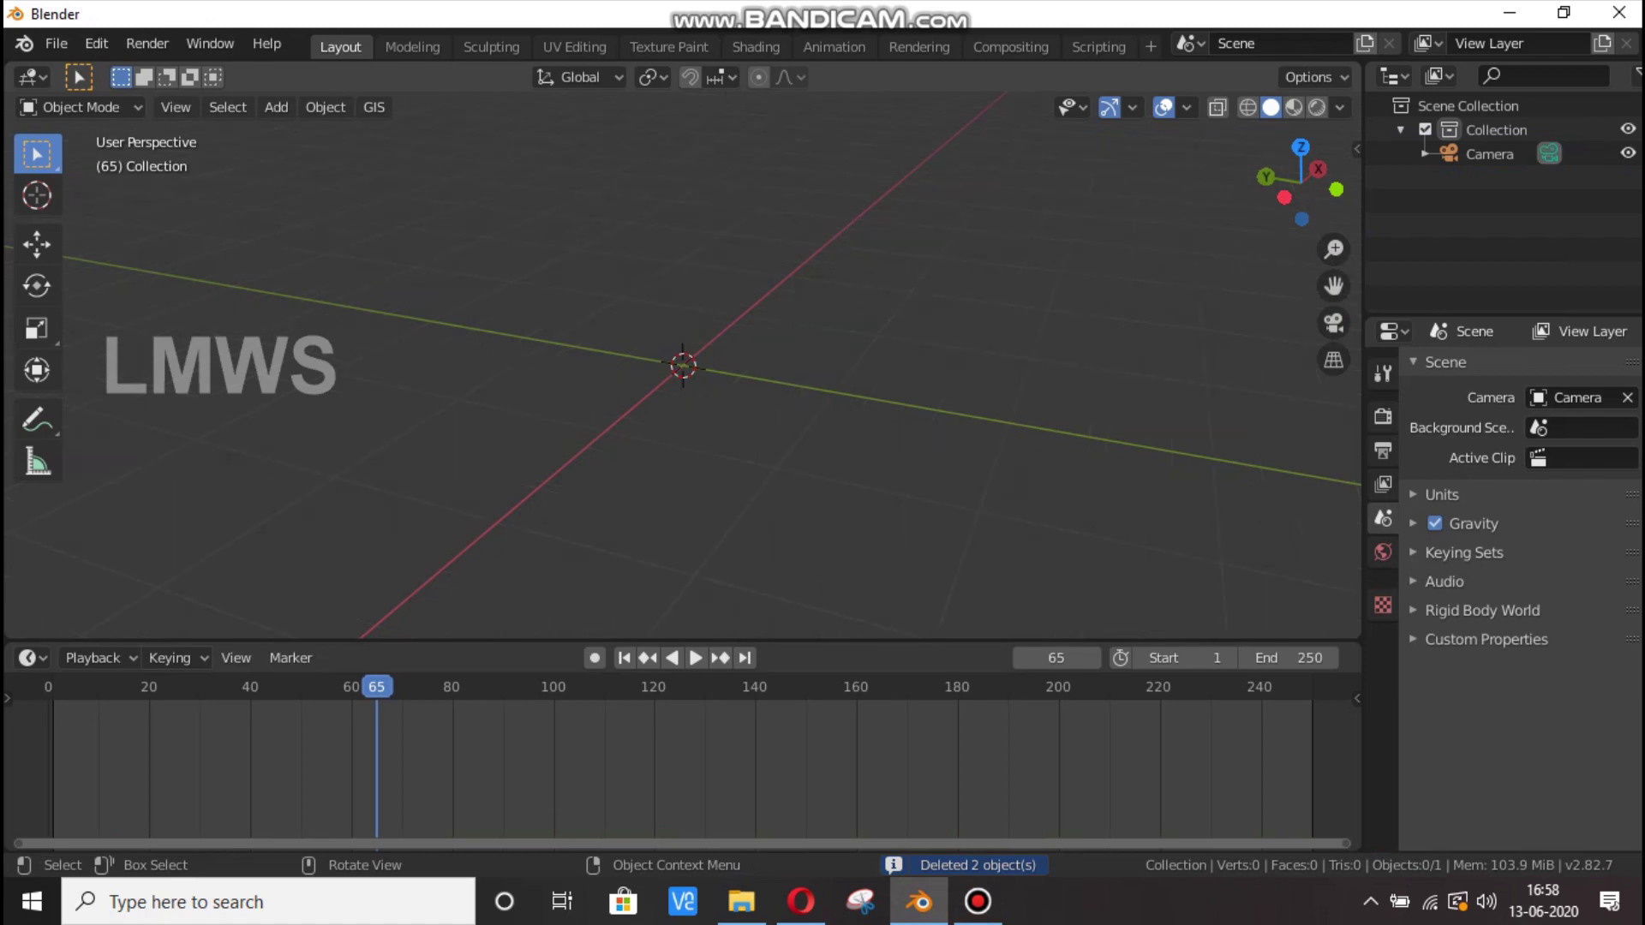
{"action": "key", "text": "shift+a"}
{"action": "mouse_move", "coordinate": [668, 363]}
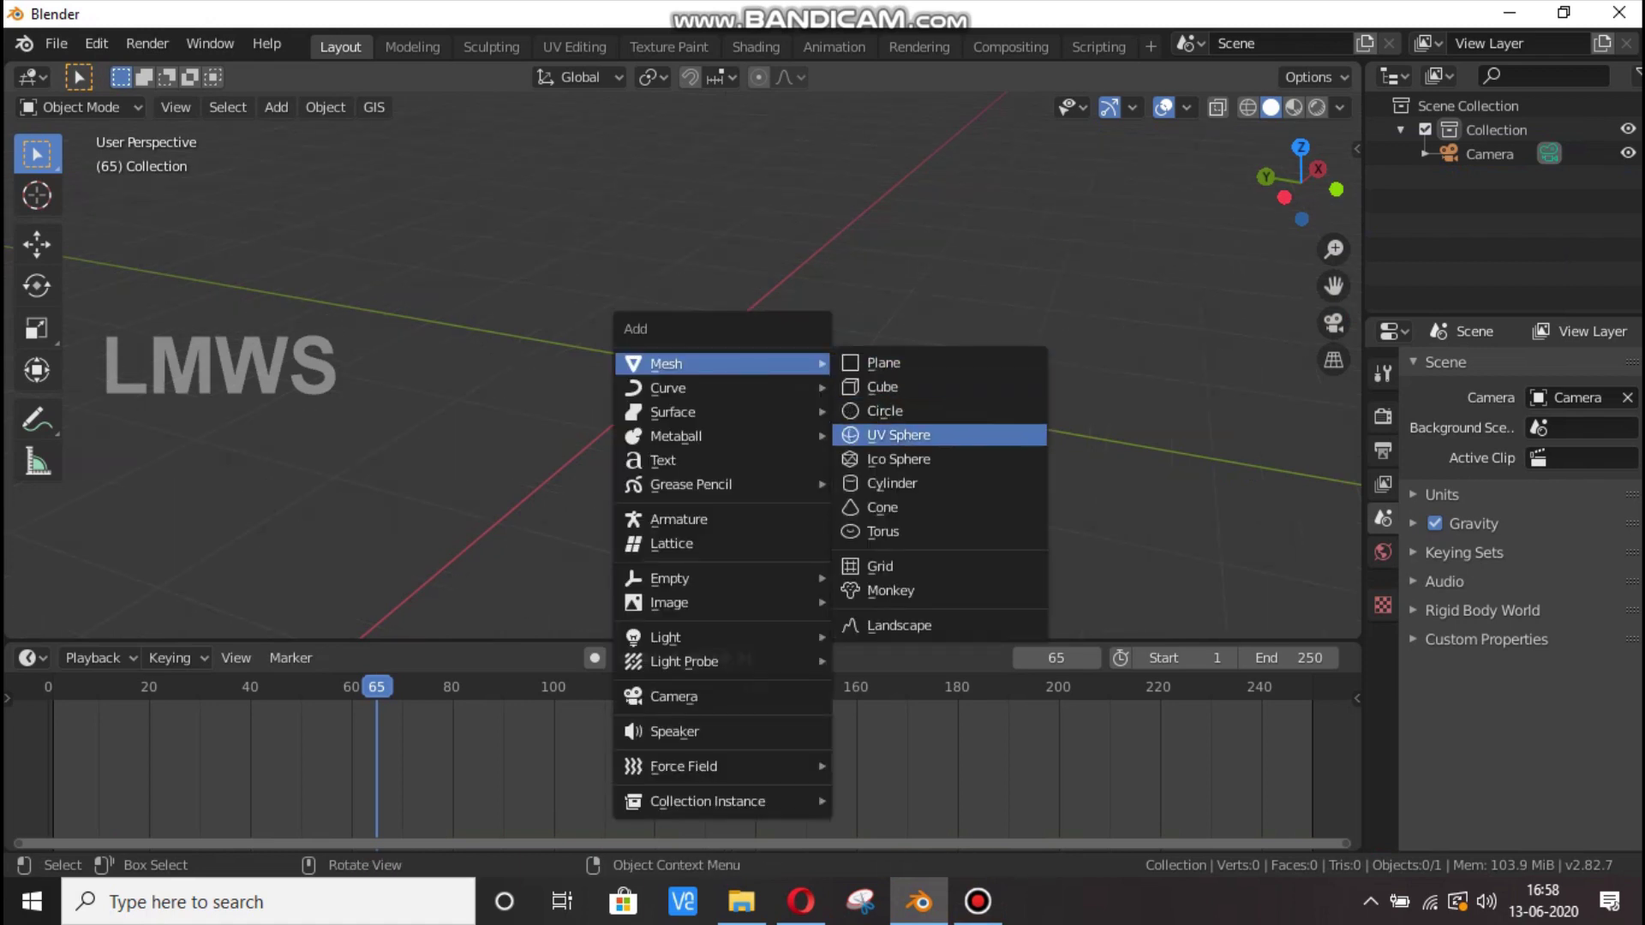
{"action": "left_click", "coordinate": [891, 434]}
{"action": "key", "text": "KP_3"}
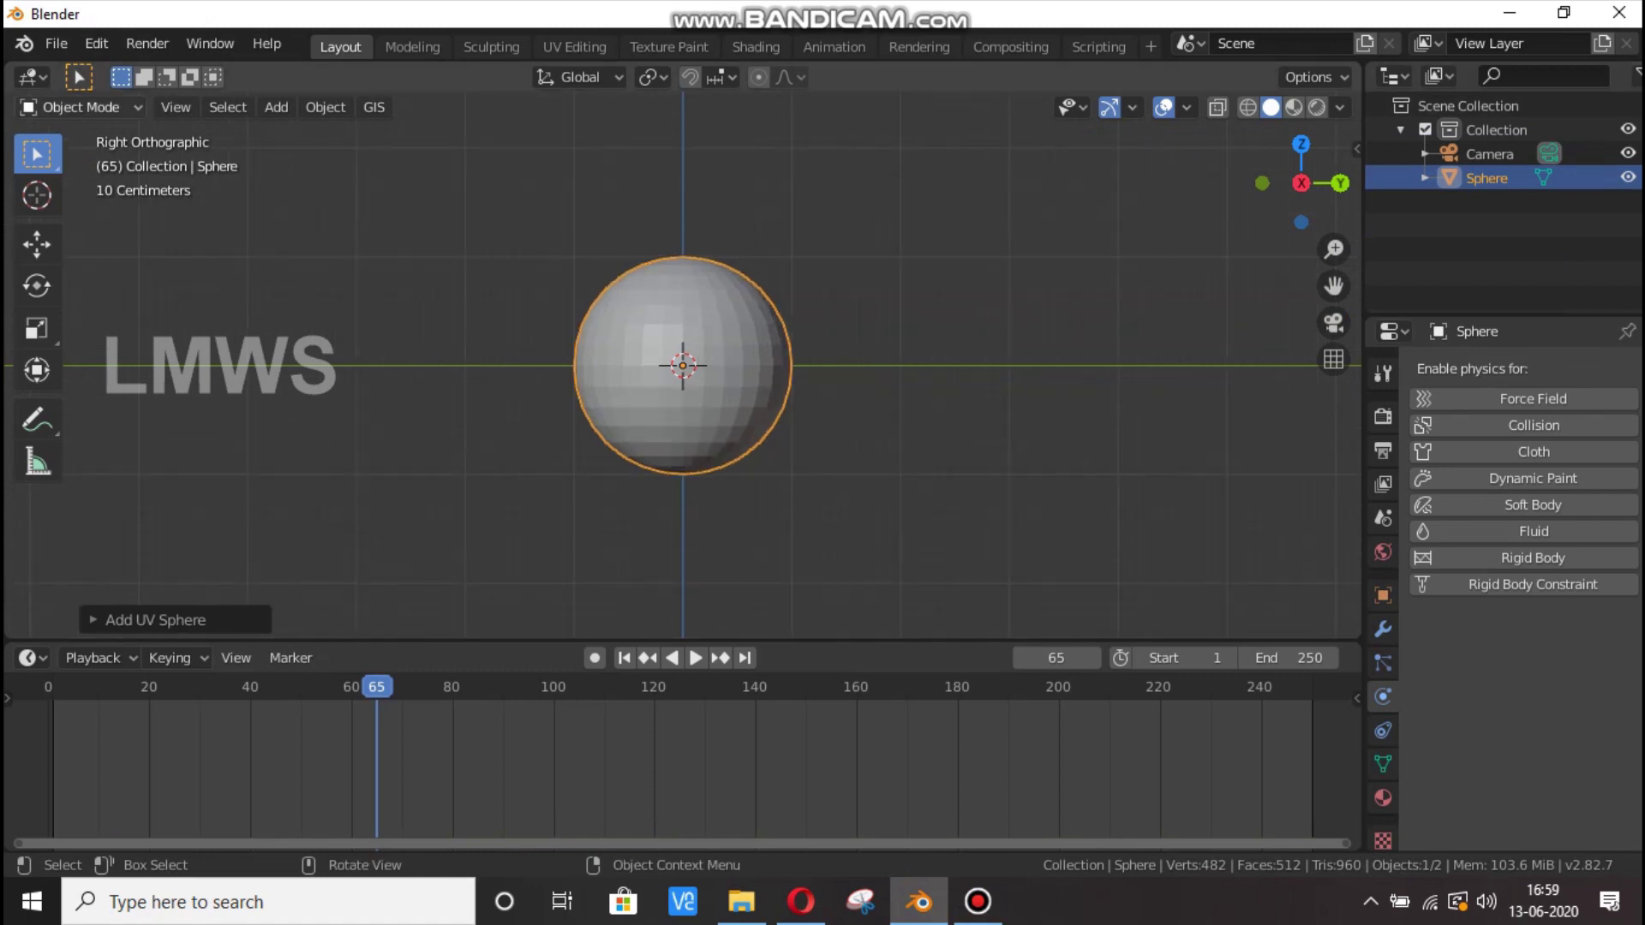
Briefly inspect the UV sphere's mesh in Edit Mode and delete the sphere.
{"action": "key", "text": "Tab"}
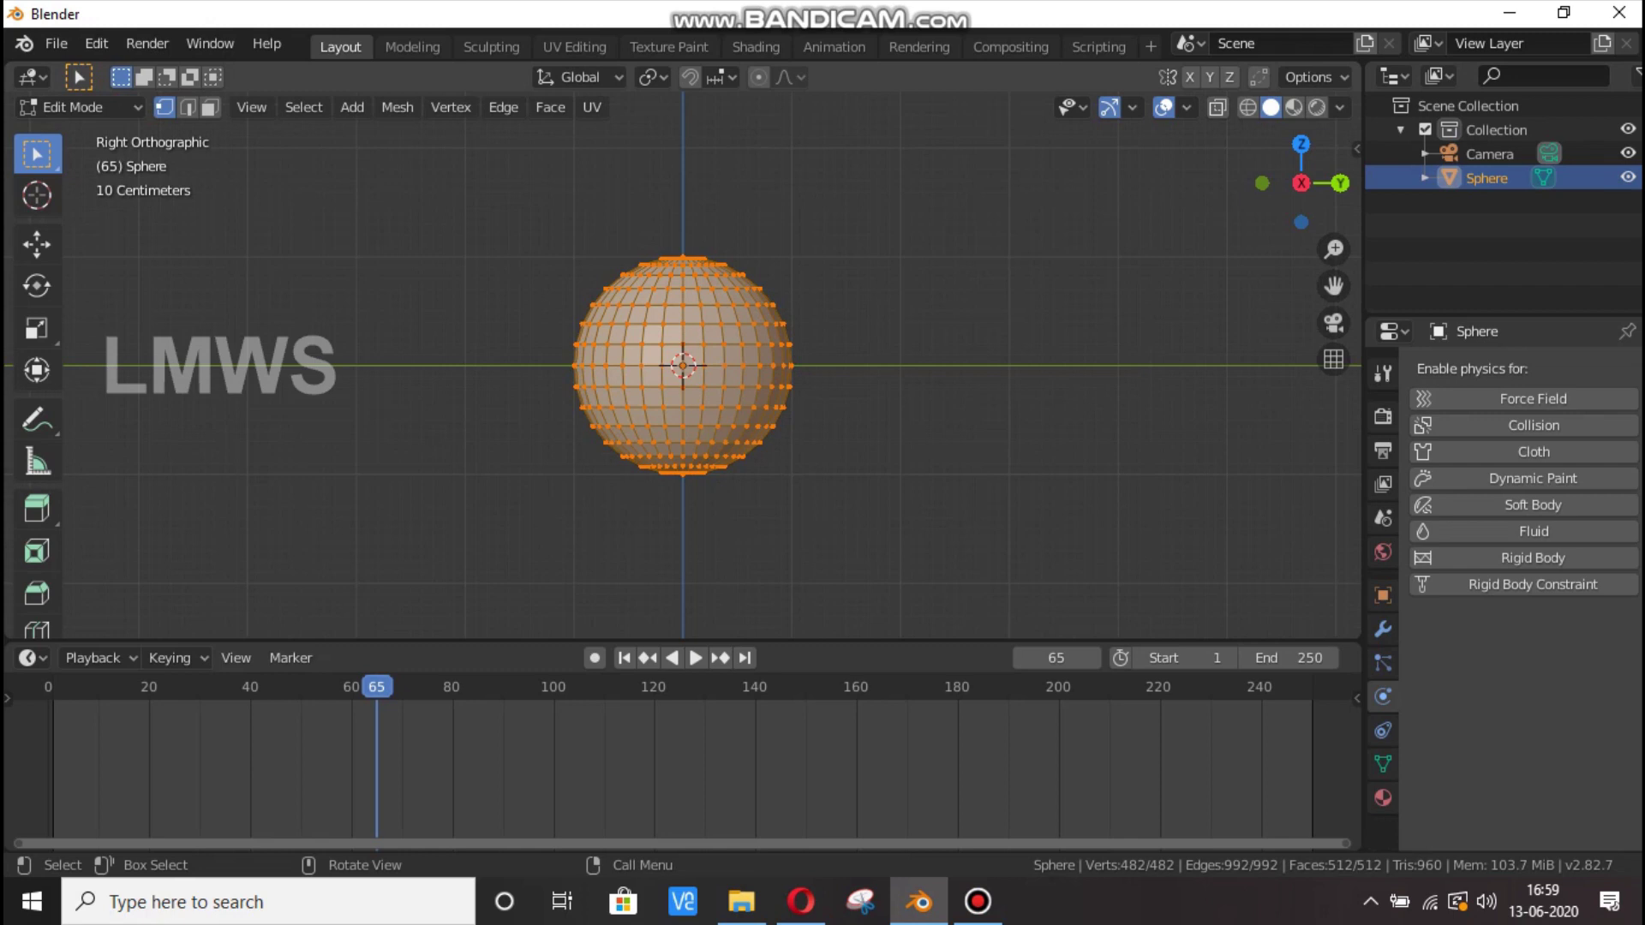
{"action": "key", "text": "Tab"}
{"action": "key", "text": "c"}
{"action": "key", "text": "Escape"}
{"action": "key", "text": "x"}
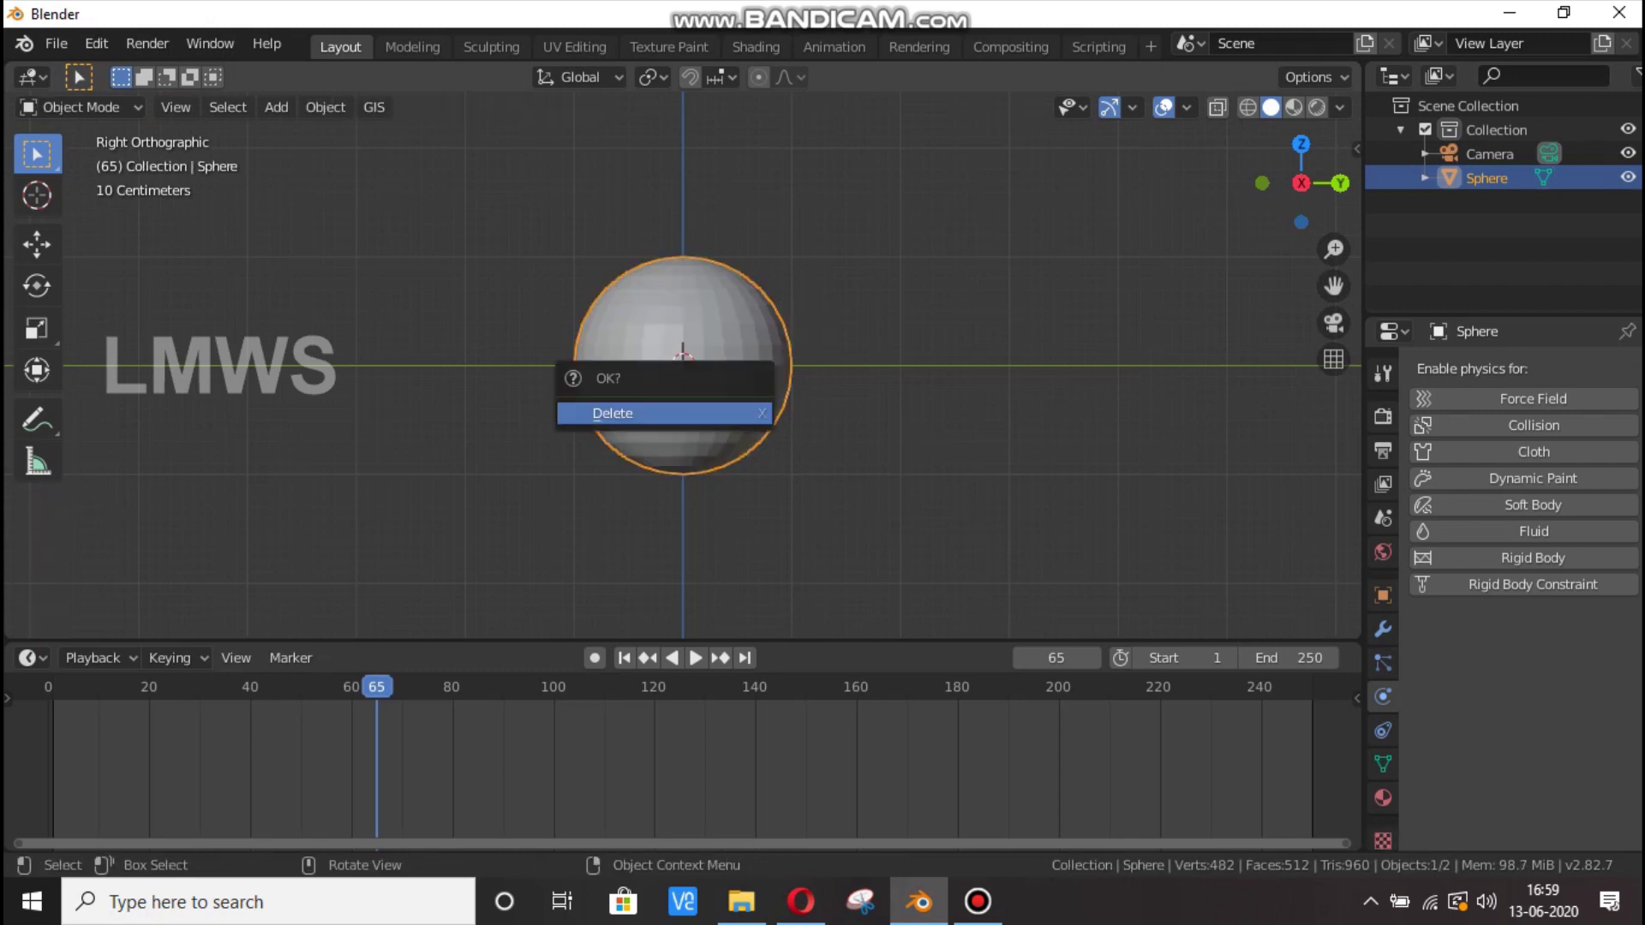
{"action": "left_click", "coordinate": [616, 412]}
Add a cube mesh at the origin.
{"action": "key", "text": "shift+a"}
{"action": "mouse_move", "coordinate": [600, 306]}
{"action": "left_click", "coordinate": [797, 329]}
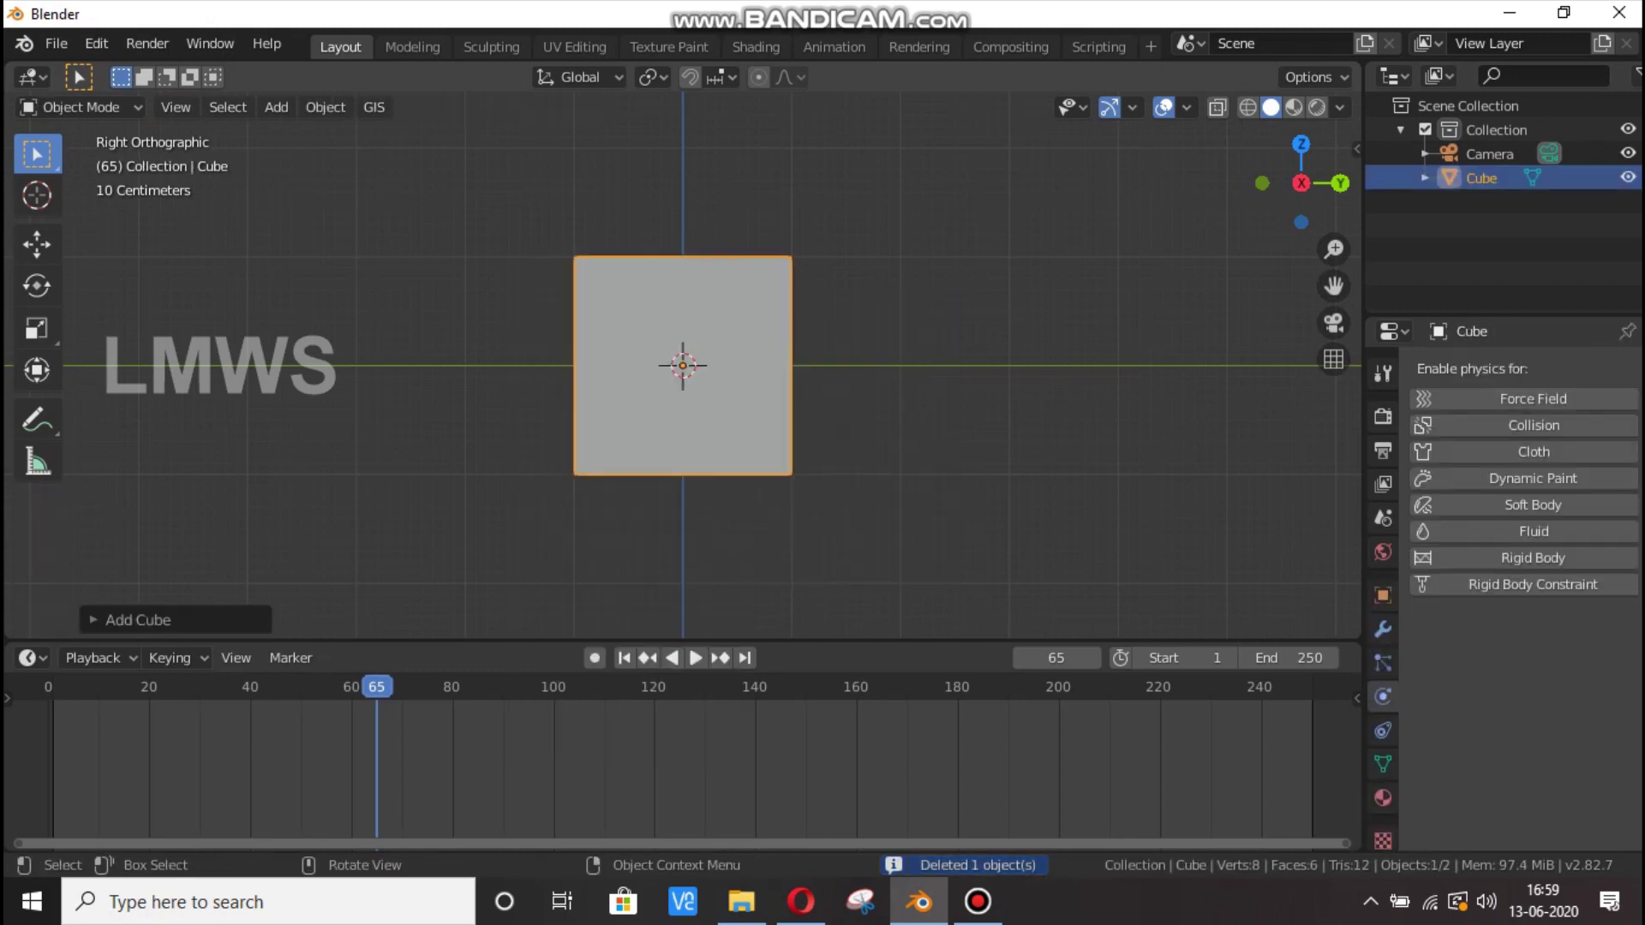
Scale the cube into a thin slab, to about 0.14 along X and about two thirds of its height along Z.
{"action": "key", "text": "KP_1"}
{"action": "scroll", "coordinate": [727, 377], "scroll_direction": "down", "scroll_amount": 3}
{"action": "key", "text": "s"}
{"action": "key", "text": "x"}
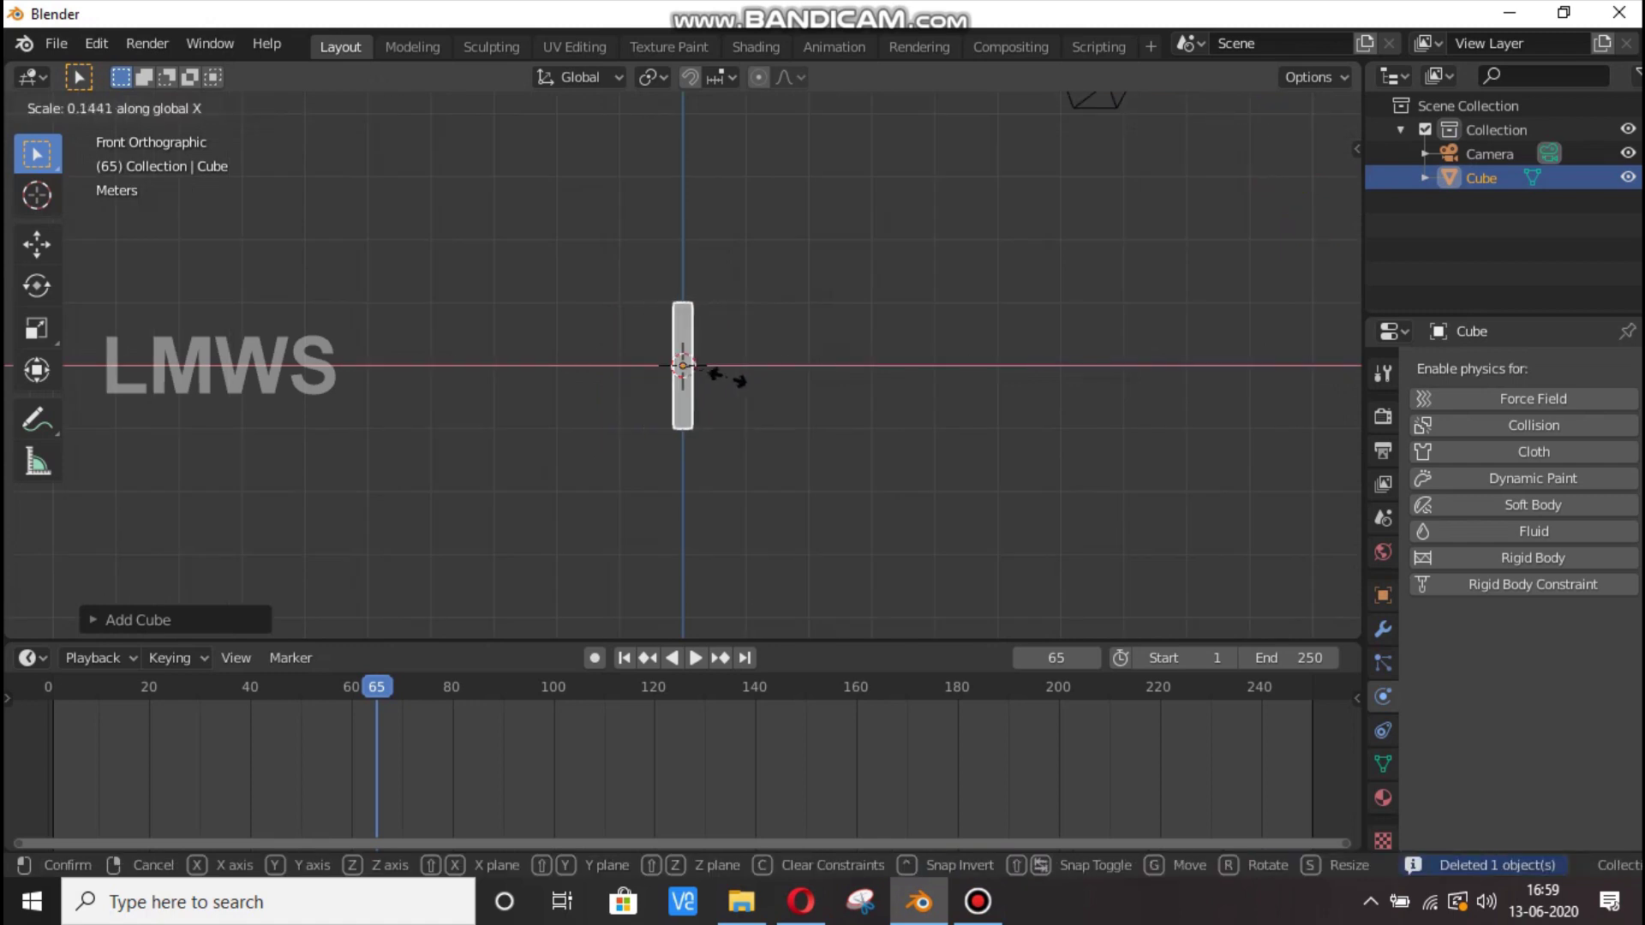
{"action": "left_click", "coordinate": [735, 381]}
{"action": "key", "text": "s"}
{"action": "key", "text": "KP_3"}
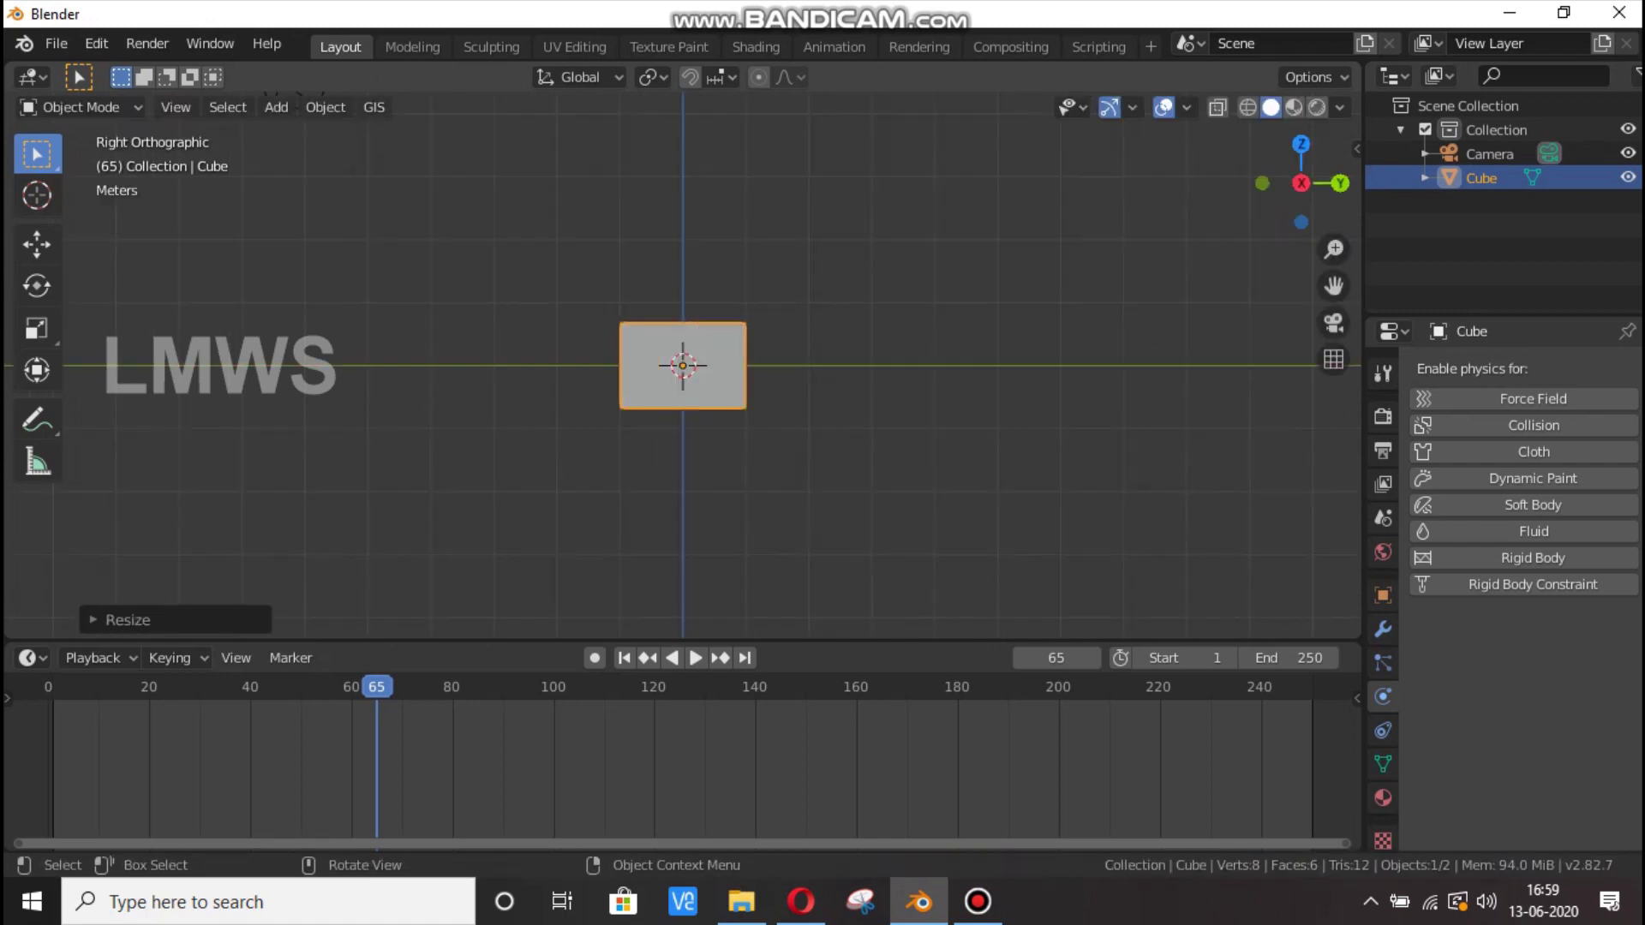
Cut three evenly spaced vertical loops across the slab's length in Edit Mode.
{"action": "scroll", "coordinate": [682, 365], "scroll_direction": "up", "scroll_amount": 4}
{"action": "key", "text": "Tab"}
{"action": "key", "text": "alt+a"}
{"action": "key", "text": "ctrl+r"}
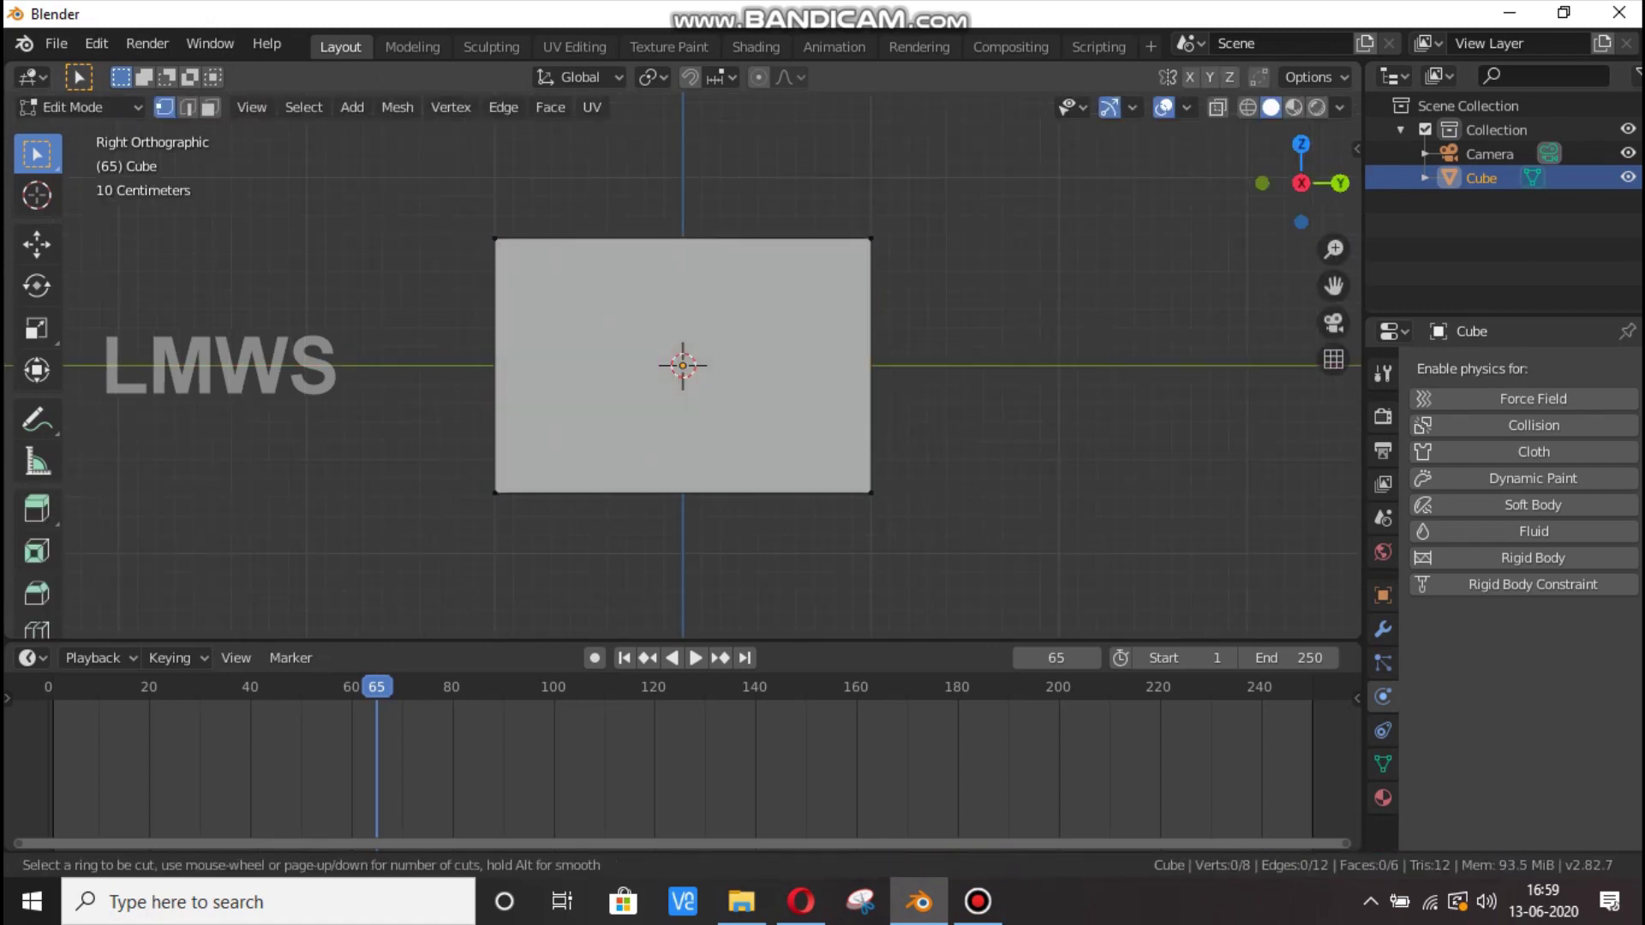
{"action": "left_click", "coordinate": [683, 366]}
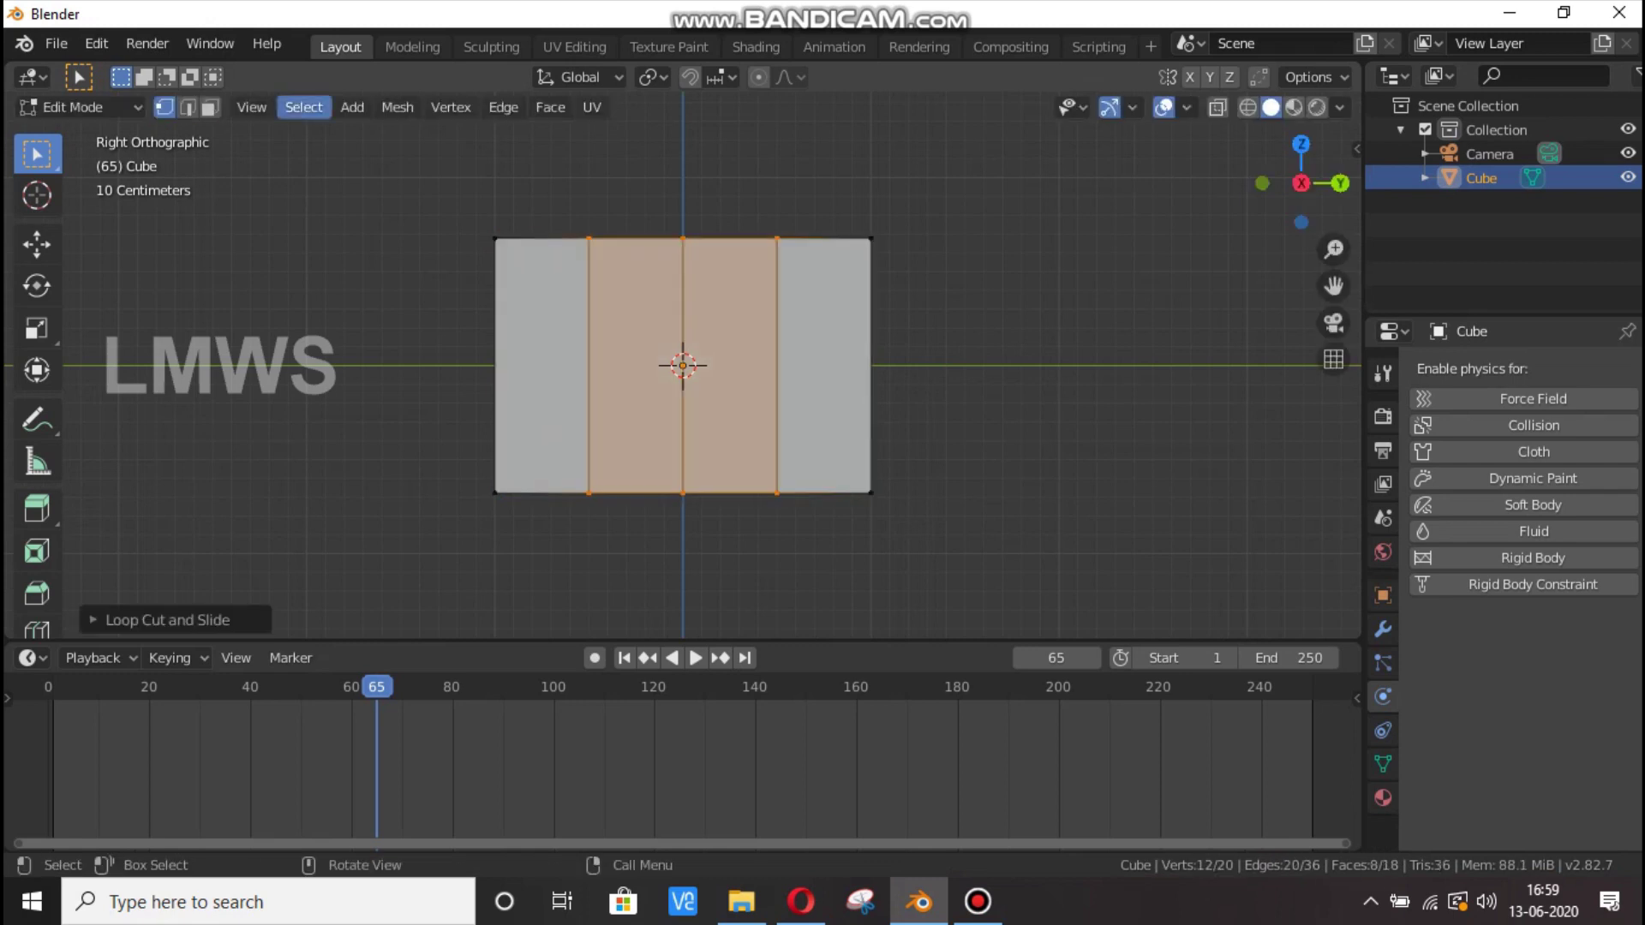
Turn on X-ray and scale the vertices at the slab's negative Y end along Z to about half.
{"action": "left_click", "coordinate": [1217, 107]}
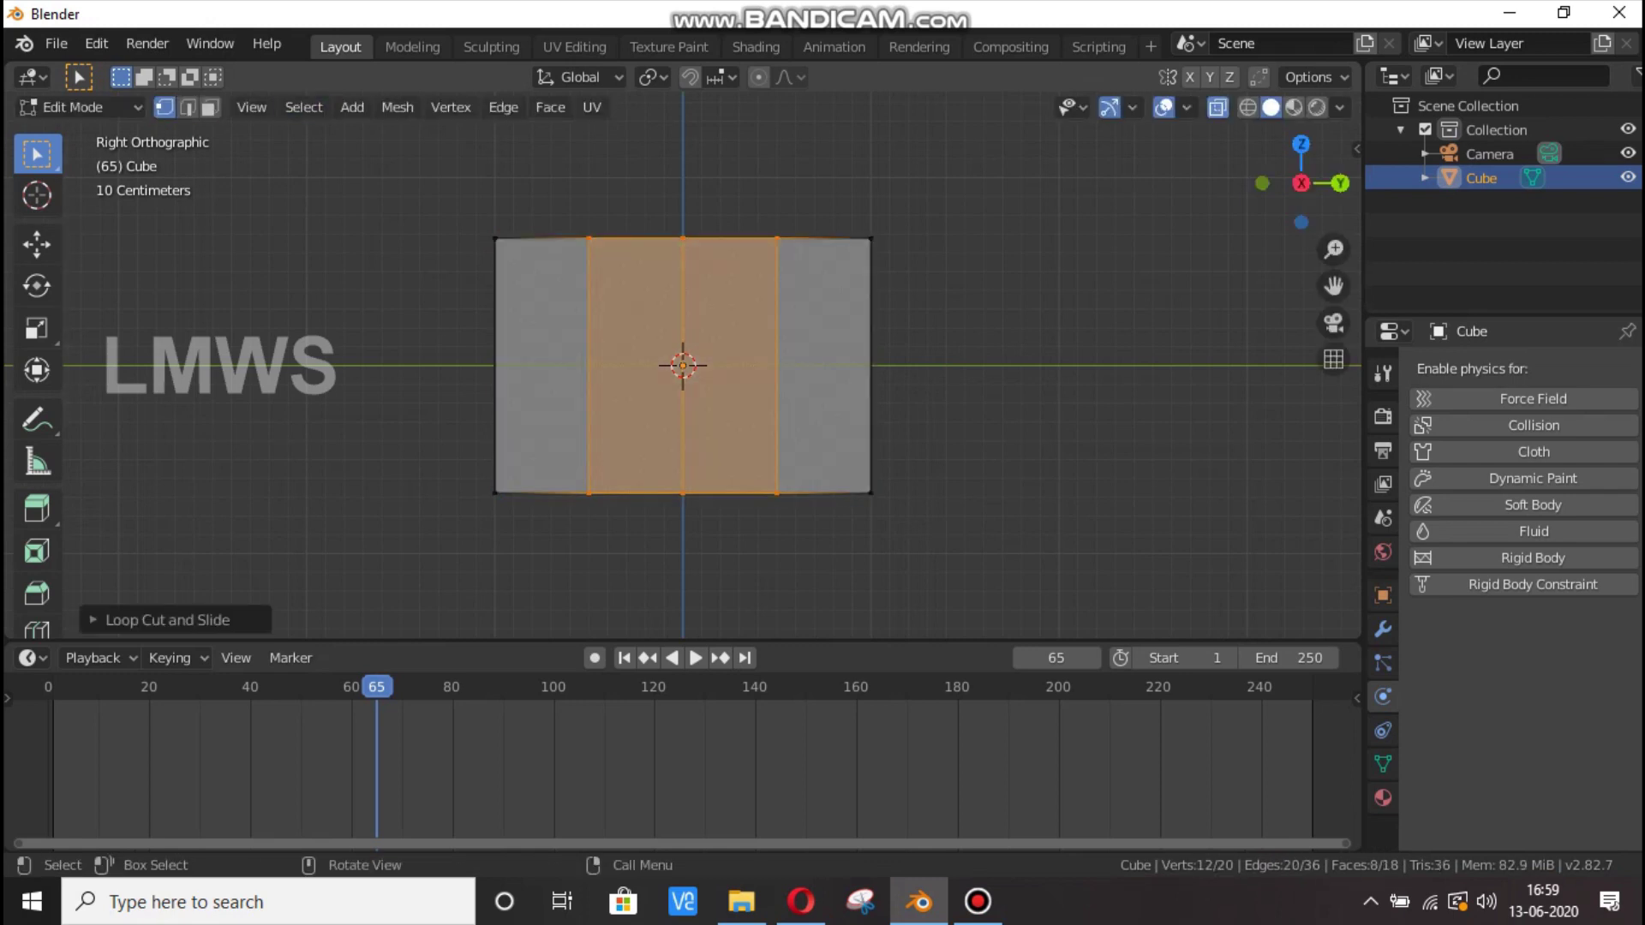
{"action": "left_click_drag", "start_coordinate": [521, 180], "coordinate": [413, 604]}
{"action": "key", "text": "s"}
{"action": "key", "text": "z"}
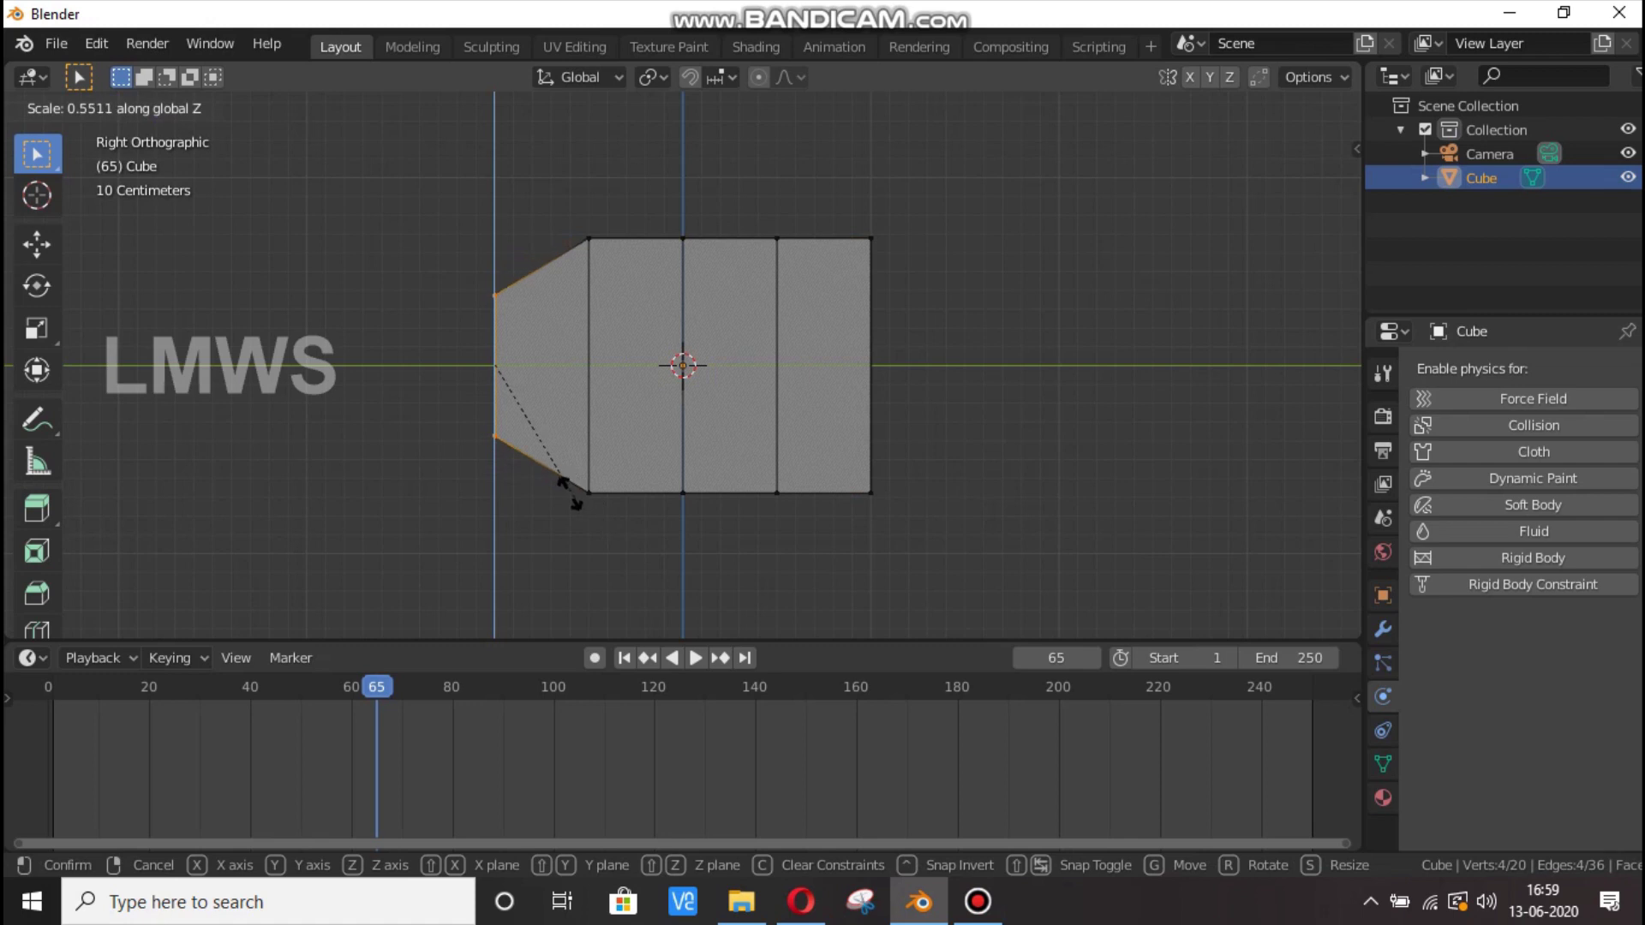
{"action": "left_click", "coordinate": [570, 494]}
Scale the vertices at the slab's positive Y end along Z to about 0.4.
{"action": "left_click_drag", "start_coordinate": [812, 211], "coordinate": [915, 496]}
{"action": "key", "text": "s"}
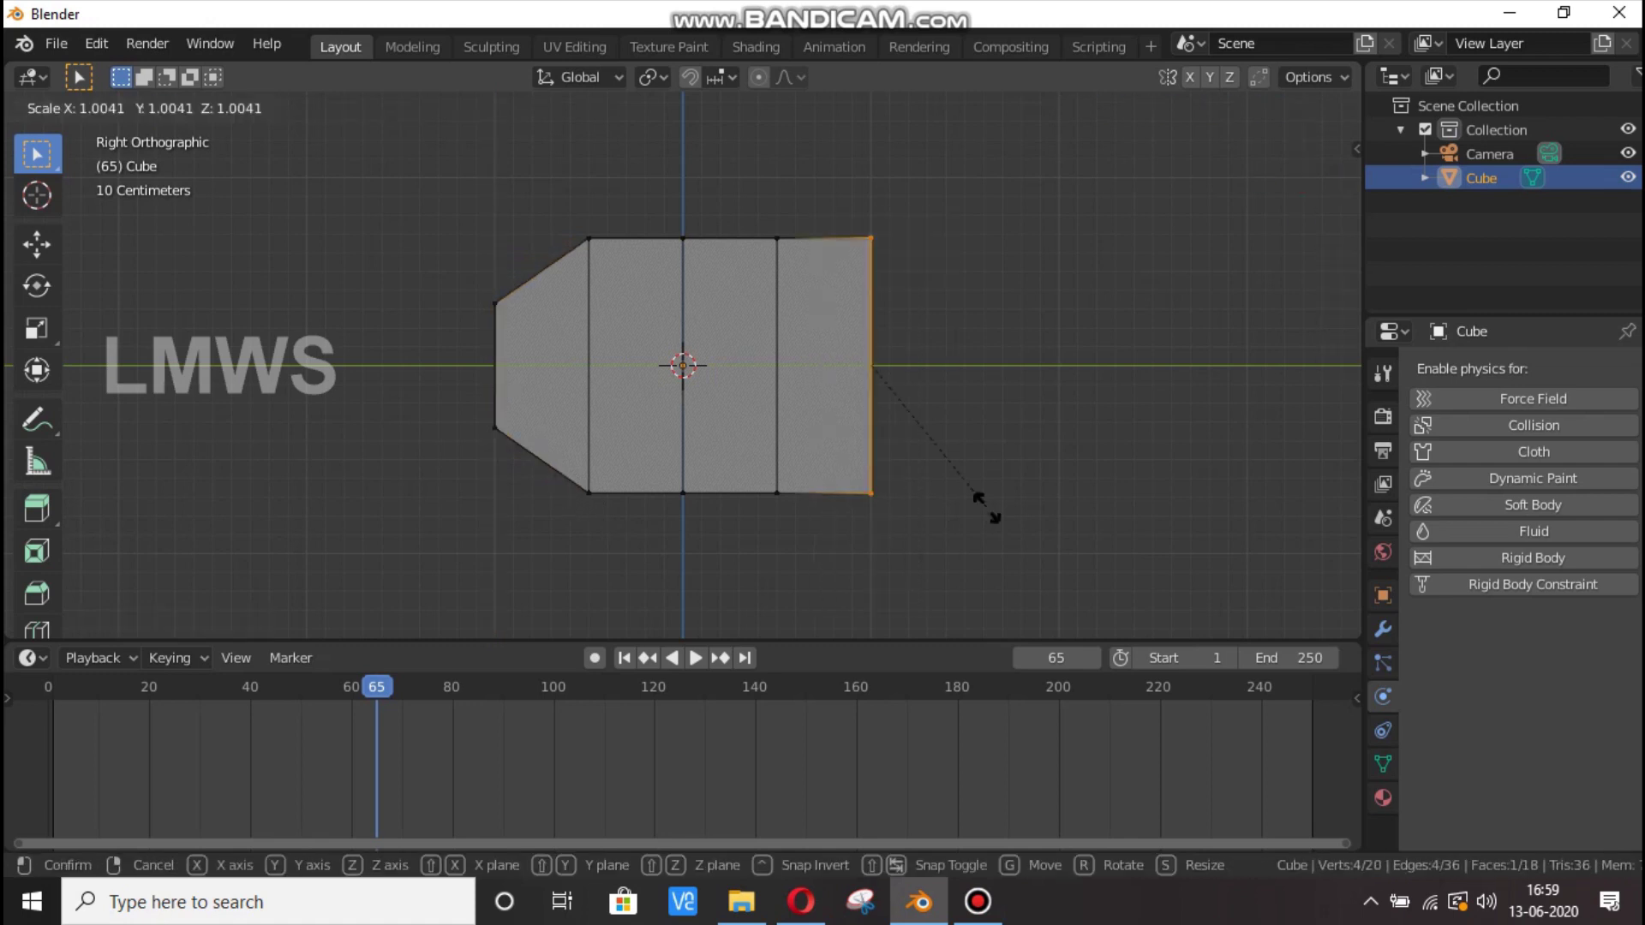
{"action": "key", "text": "z"}
{"action": "left_click", "coordinate": [892, 429]}
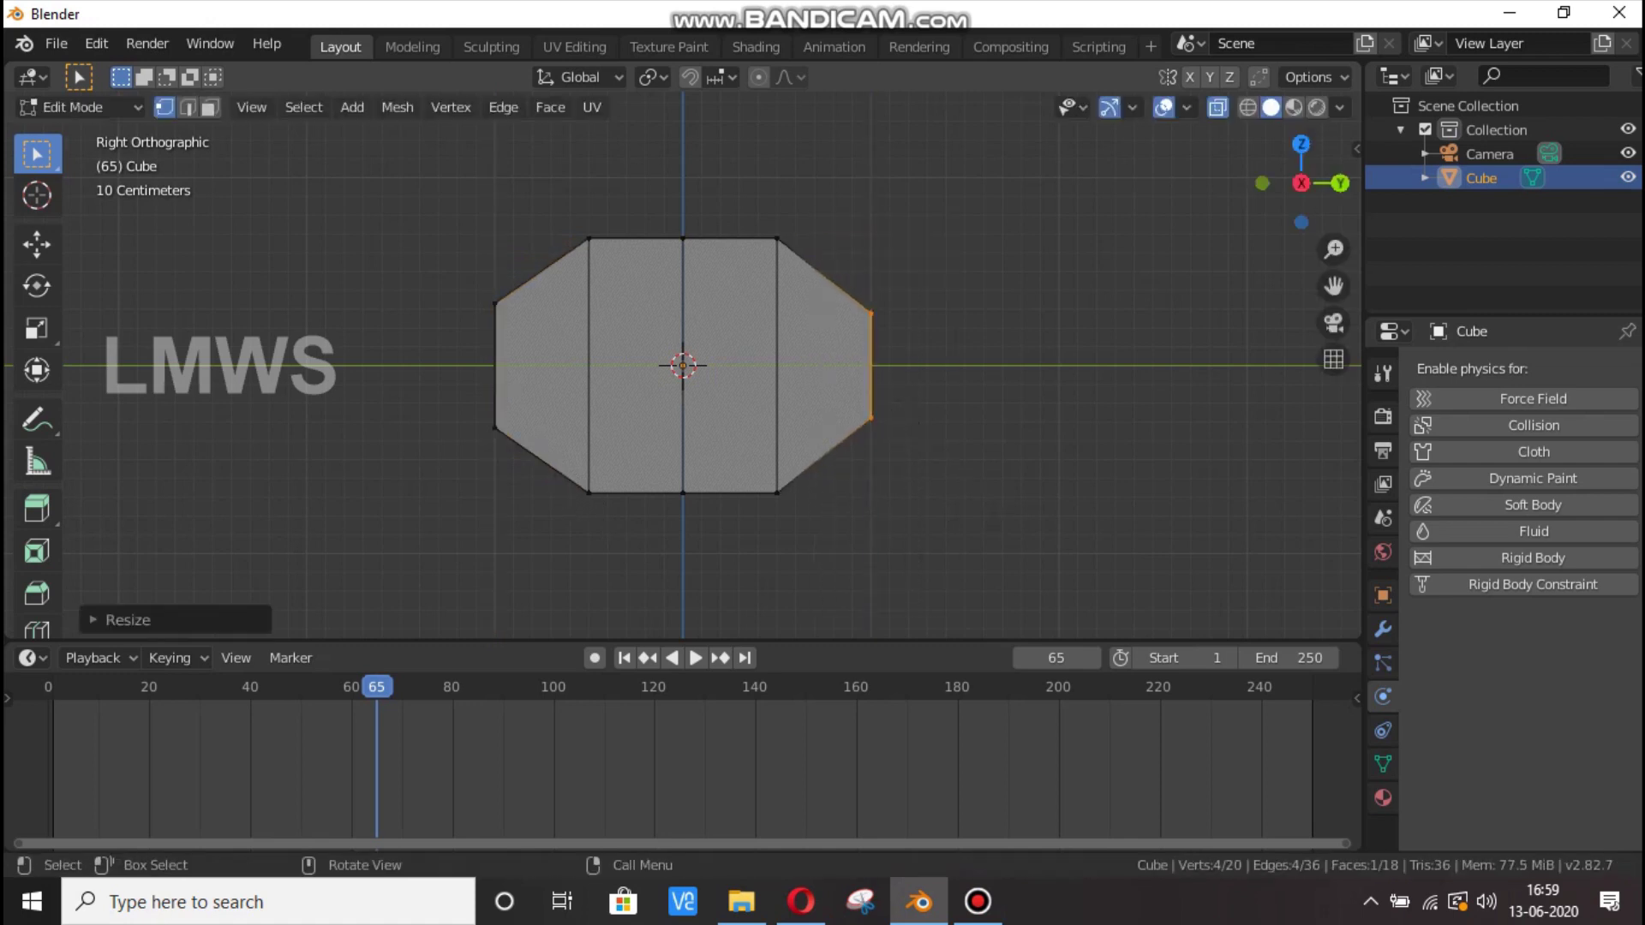
Extrude the slab's negative Y end outward about 0.31 m and scale it along Z to about 0.3.
{"action": "left_click_drag", "start_coordinate": [470, 234], "coordinate": [527, 550]}
{"action": "key", "text": "e"}
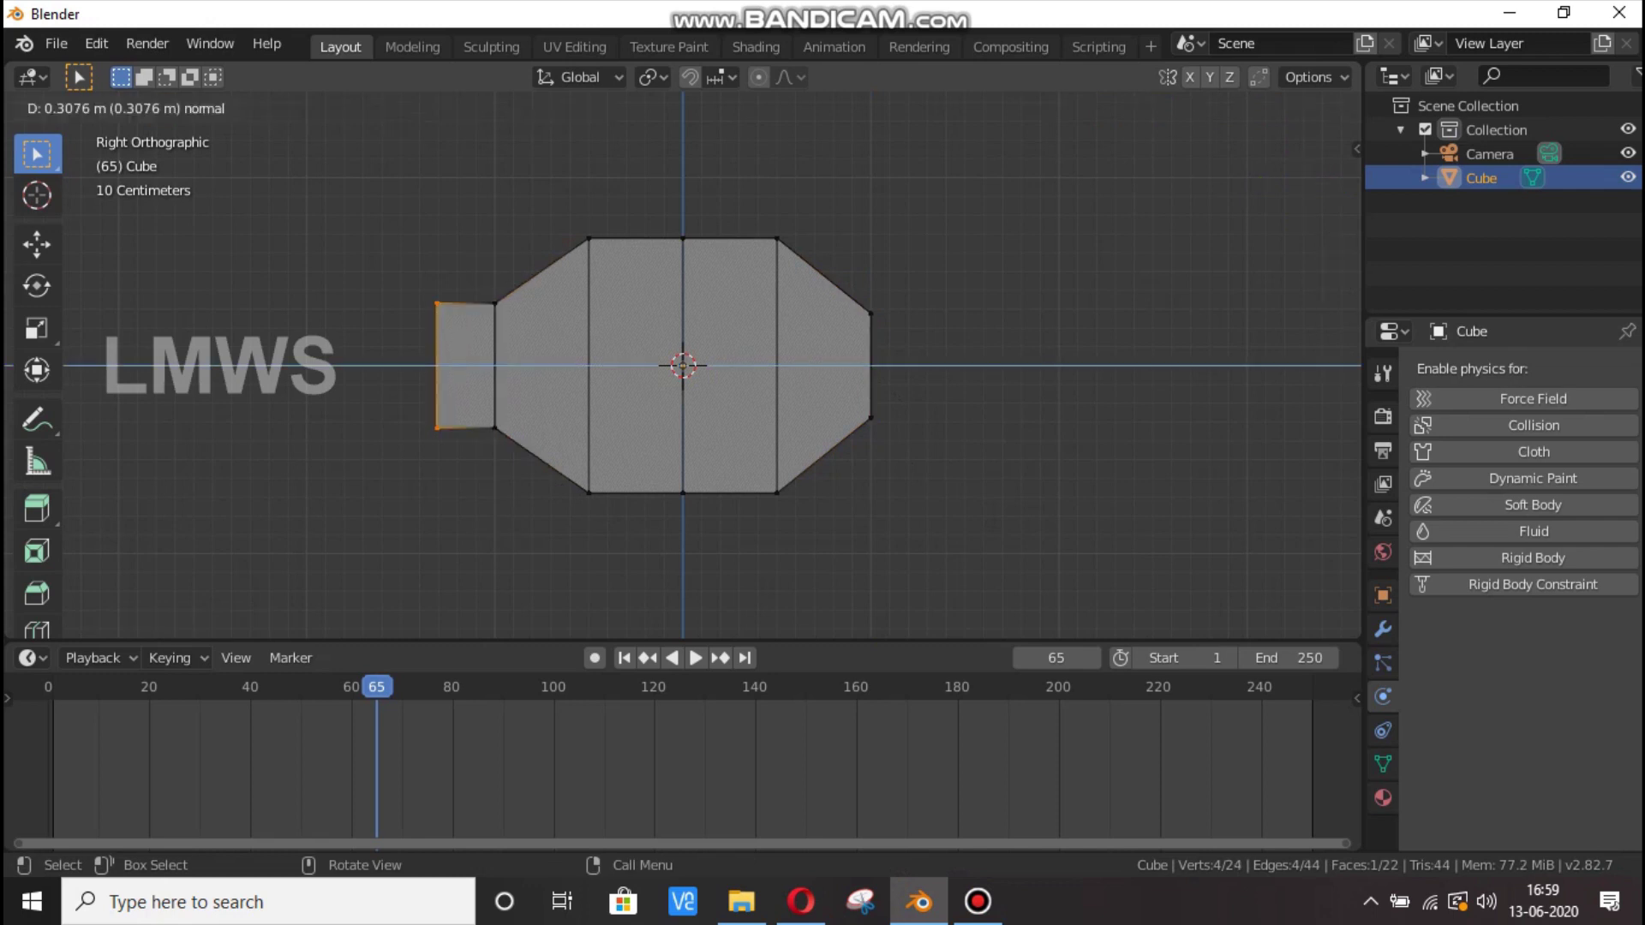
{"action": "left_click", "coordinate": [496, 525]}
{"action": "key", "text": "s"}
{"action": "key", "text": "z"}
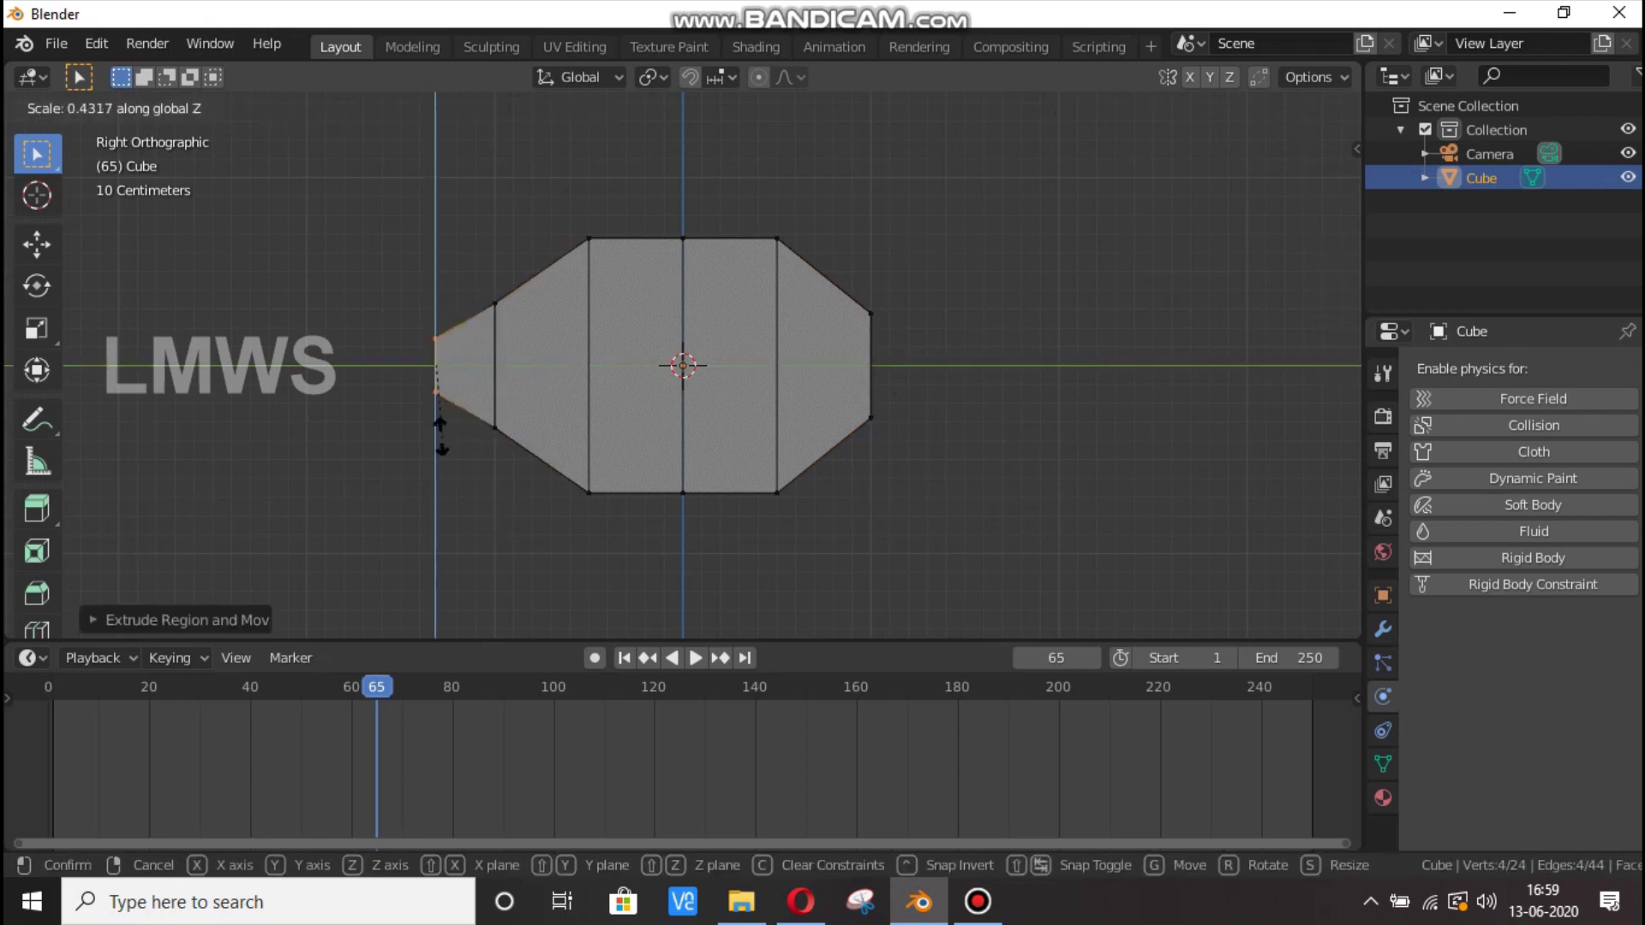
{"action": "left_click", "coordinate": [441, 436]}
Move the newly extruded end along Y, back closer to the body, to blunt the nose.
{"action": "key", "text": "g"}
{"action": "key", "text": "y"}
{"action": "key", "text": "Return"}
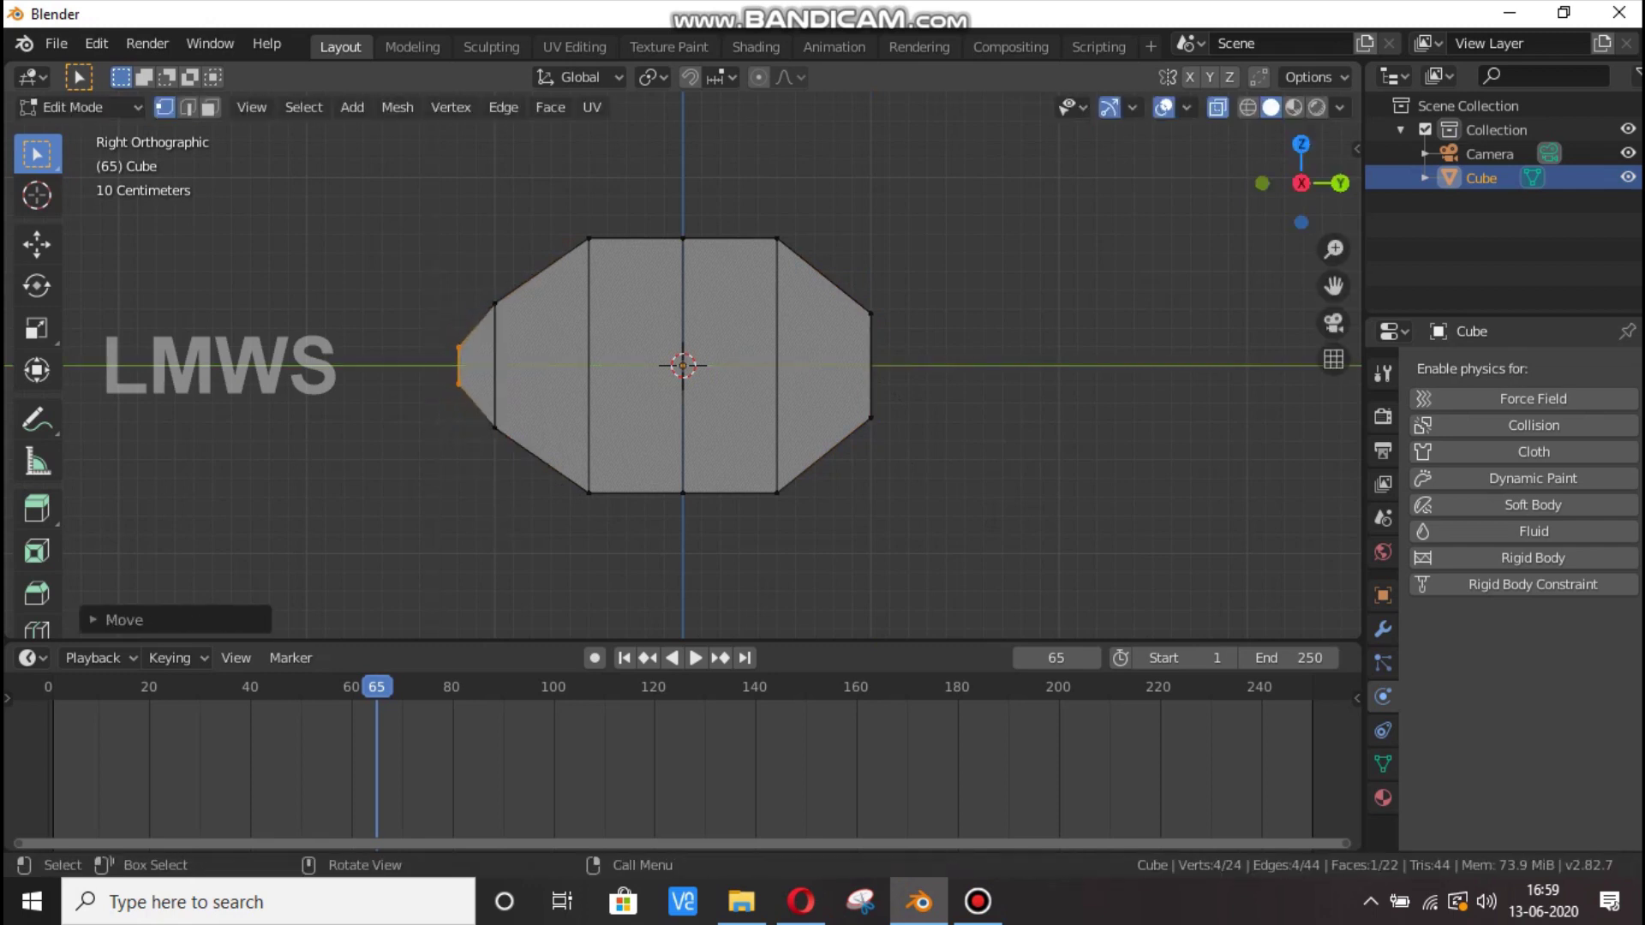
Scale the middle loop of the body along Z to about 1.1.
{"action": "left_click_drag", "start_coordinate": [720, 360], "coordinate": [741, 536]}
{"action": "key", "text": "s"}
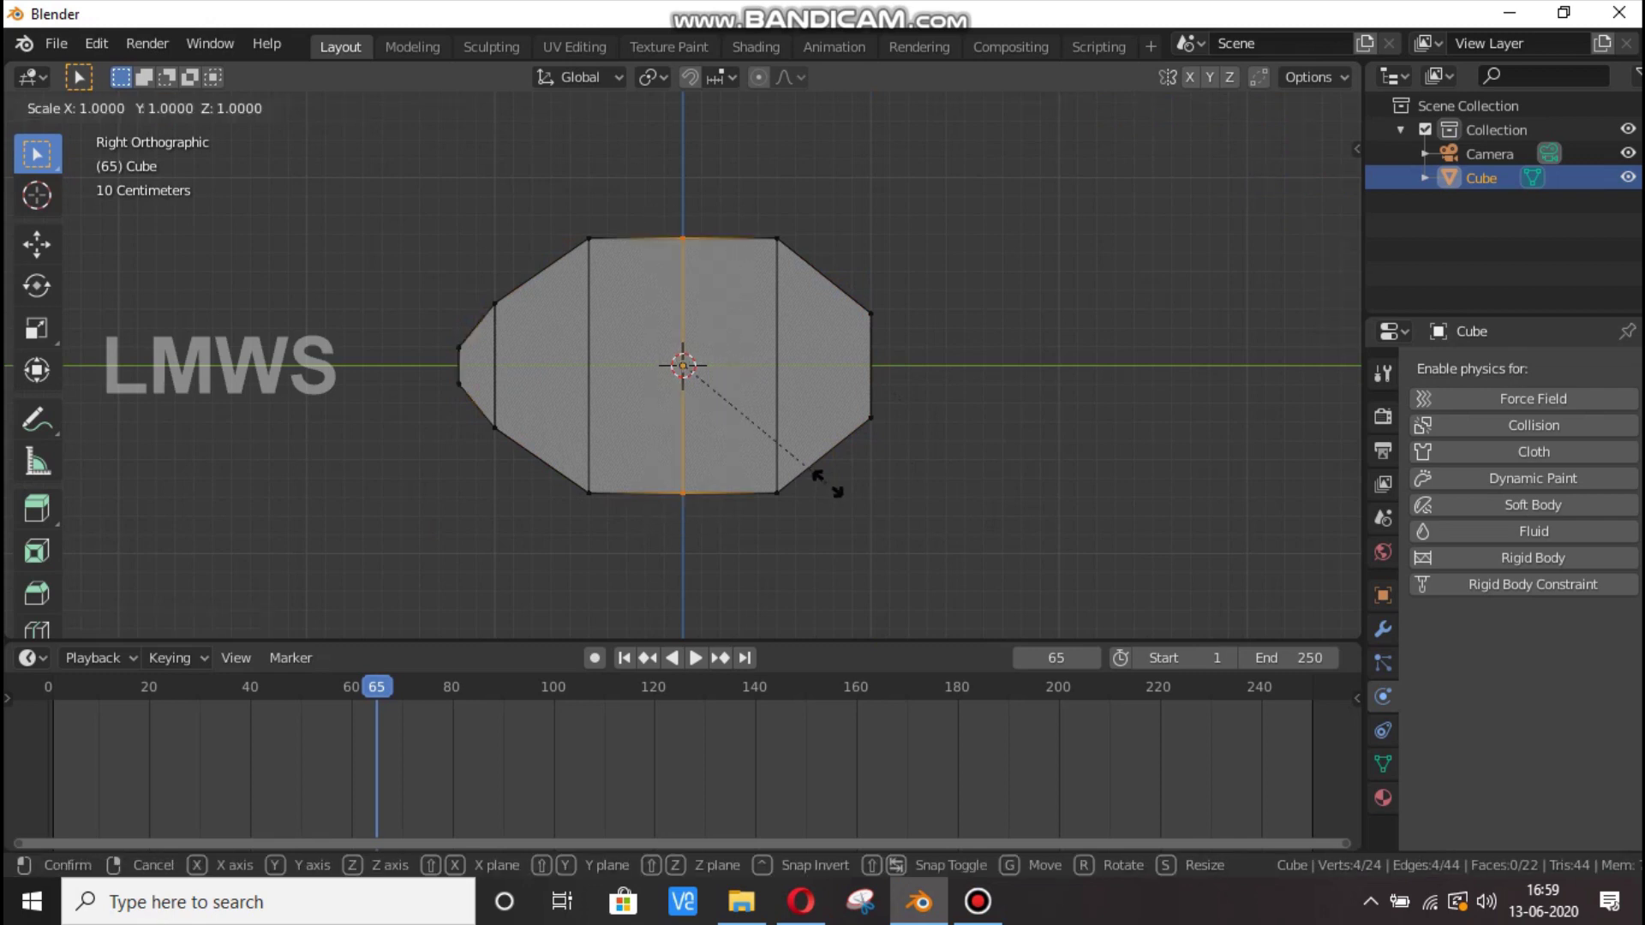
{"action": "key", "text": "z"}
{"action": "left_click", "coordinate": [845, 517]}
Extrude the positive Y end into a tail stem tapered to about 0.3 along Z, with a short 0.13 m segment at its tip.
{"action": "left_click_drag", "start_coordinate": [870, 255], "coordinate": [907, 481]}
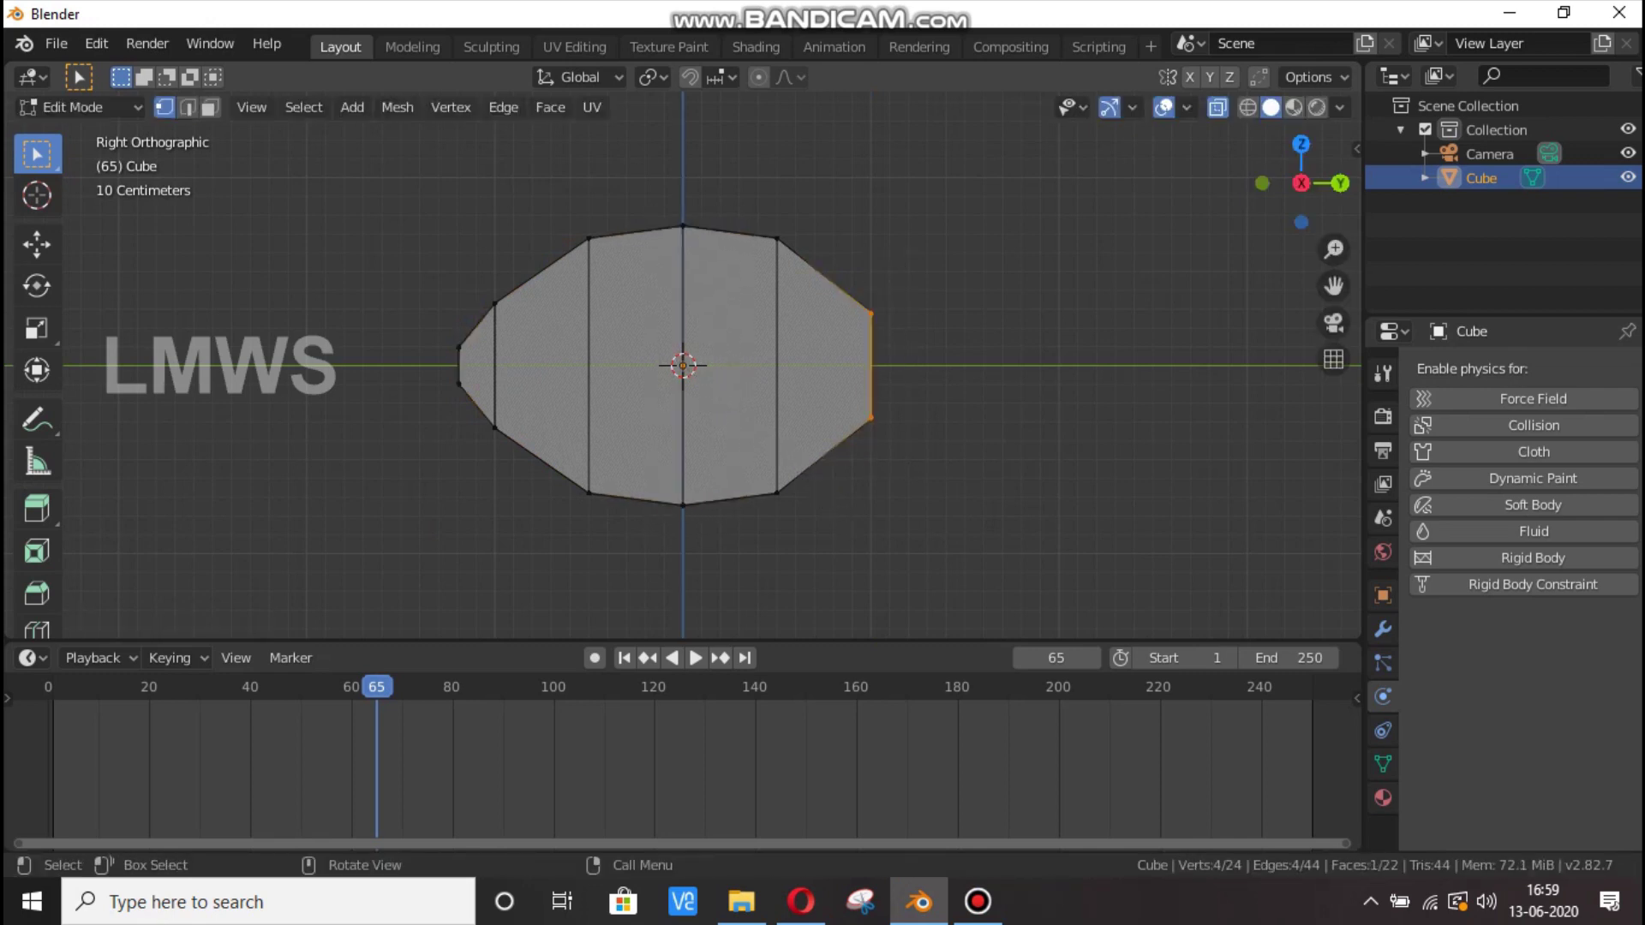
{"action": "key", "text": "e"}
{"action": "left_click", "coordinate": [1028, 507]}
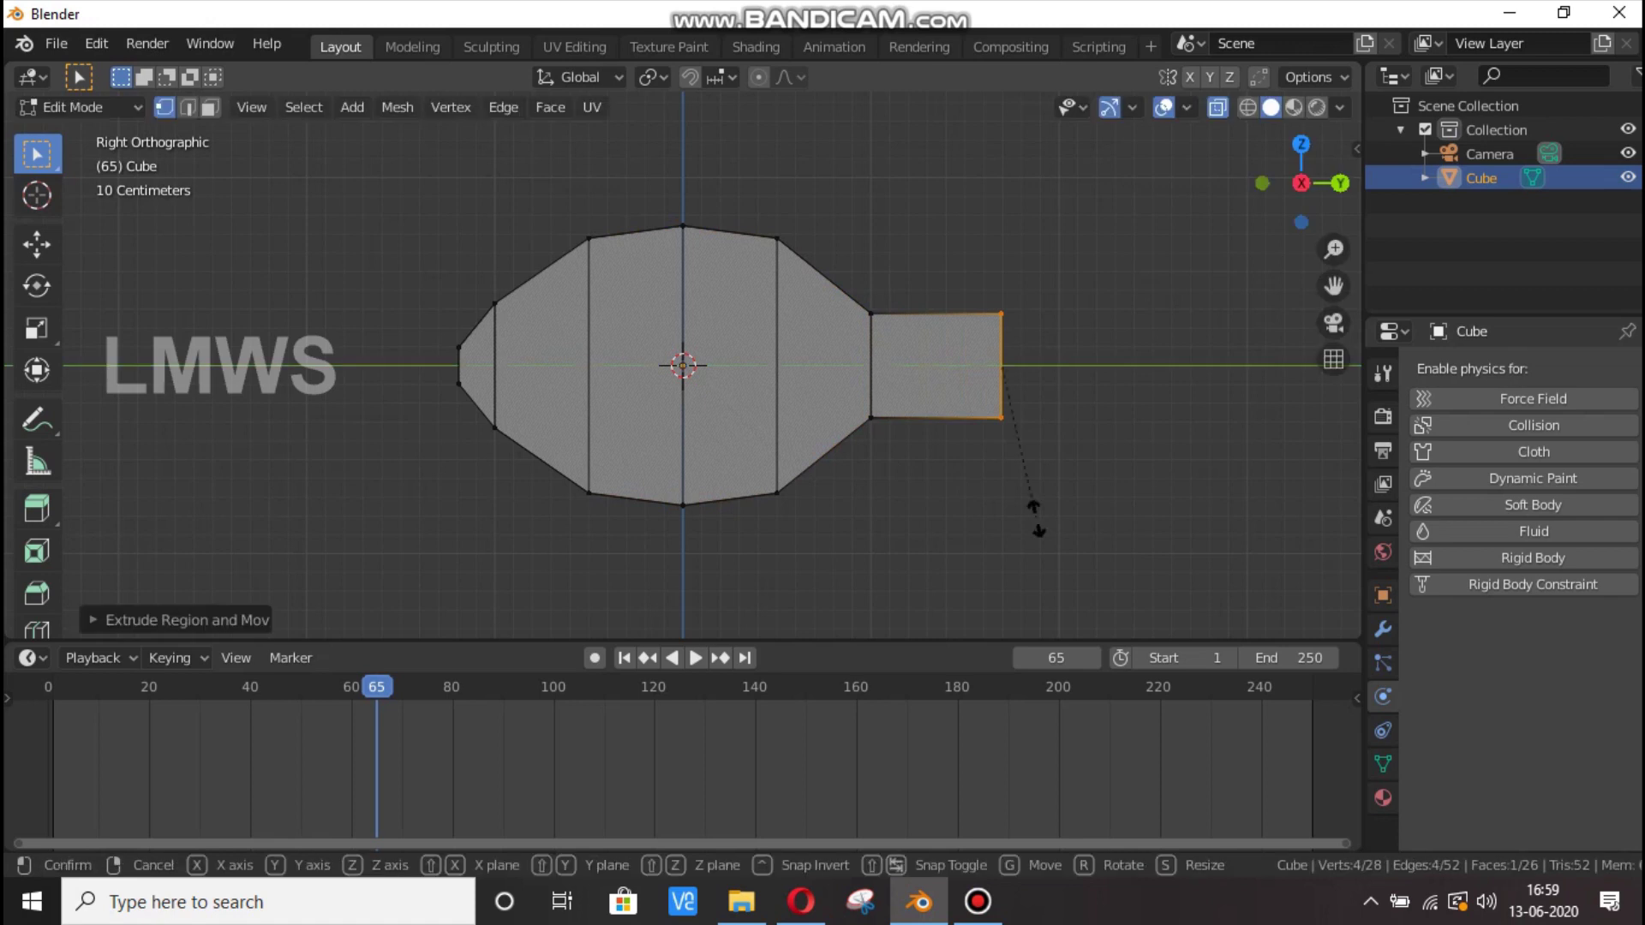
{"action": "key", "text": "s"}
{"action": "key", "text": "z"}
{"action": "left_click", "coordinate": [1009, 452]}
{"action": "key", "text": "e"}
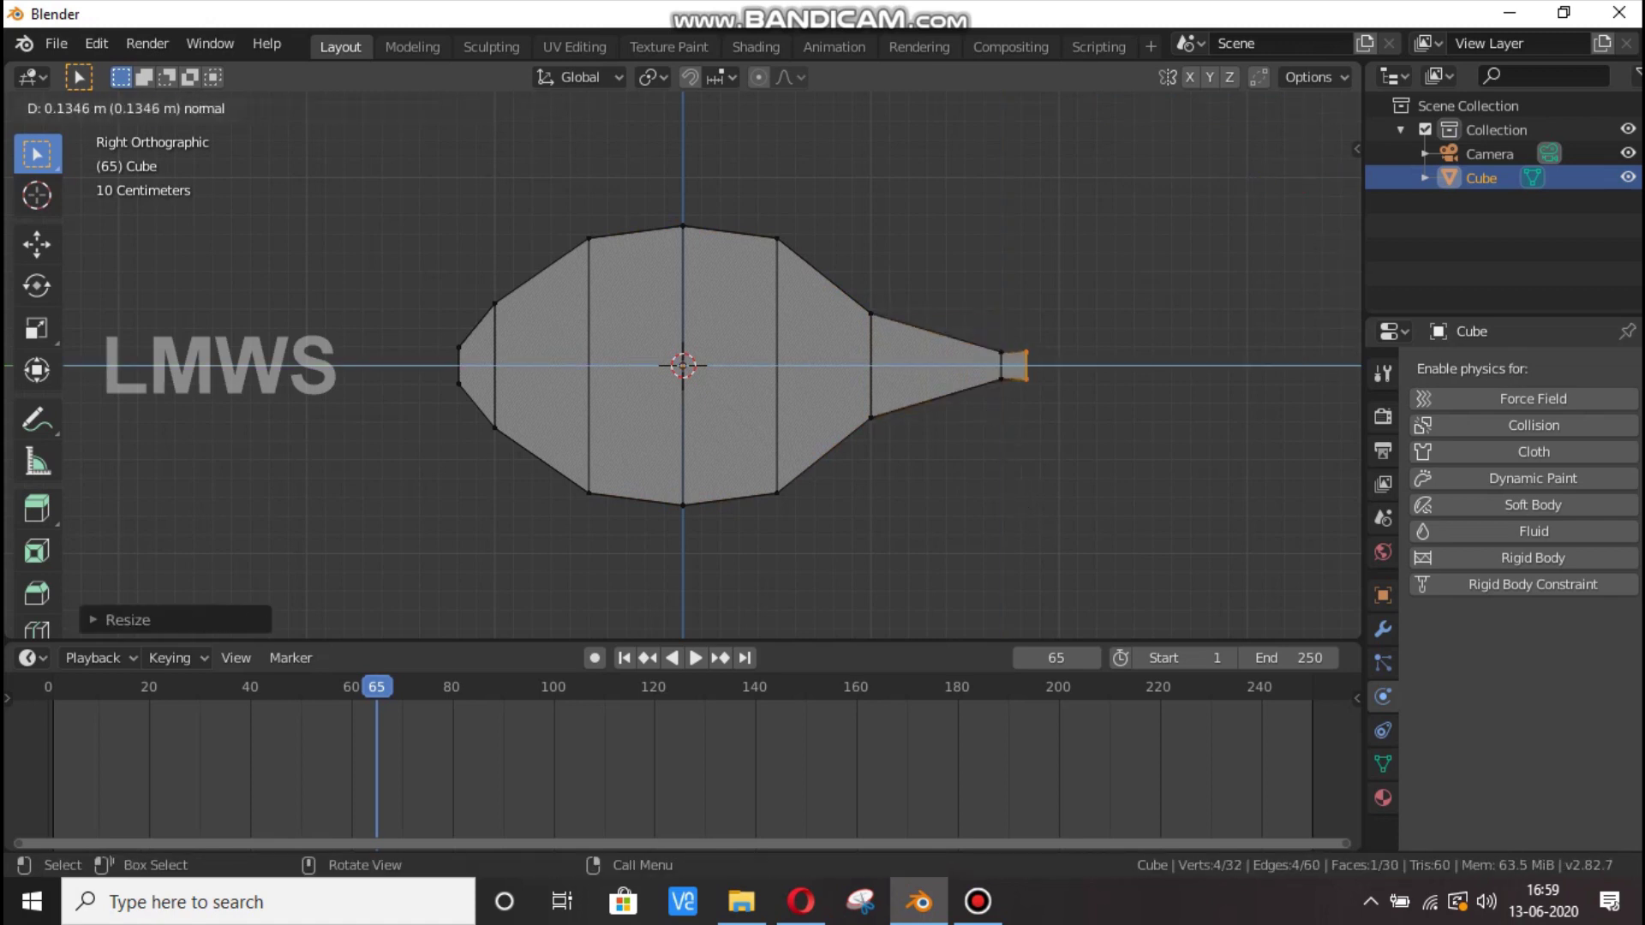
{"action": "left_click", "coordinate": [1025, 451]}
Try to narrow only the tail's end face along X, working in top view.
{"action": "left_click_drag", "start_coordinate": [1302, 183], "coordinate": [1131, 241]}
{"action": "key", "text": "KP_7"}
{"action": "scroll", "coordinate": [682, 366], "scroll_direction": "down", "scroll_amount": 3}
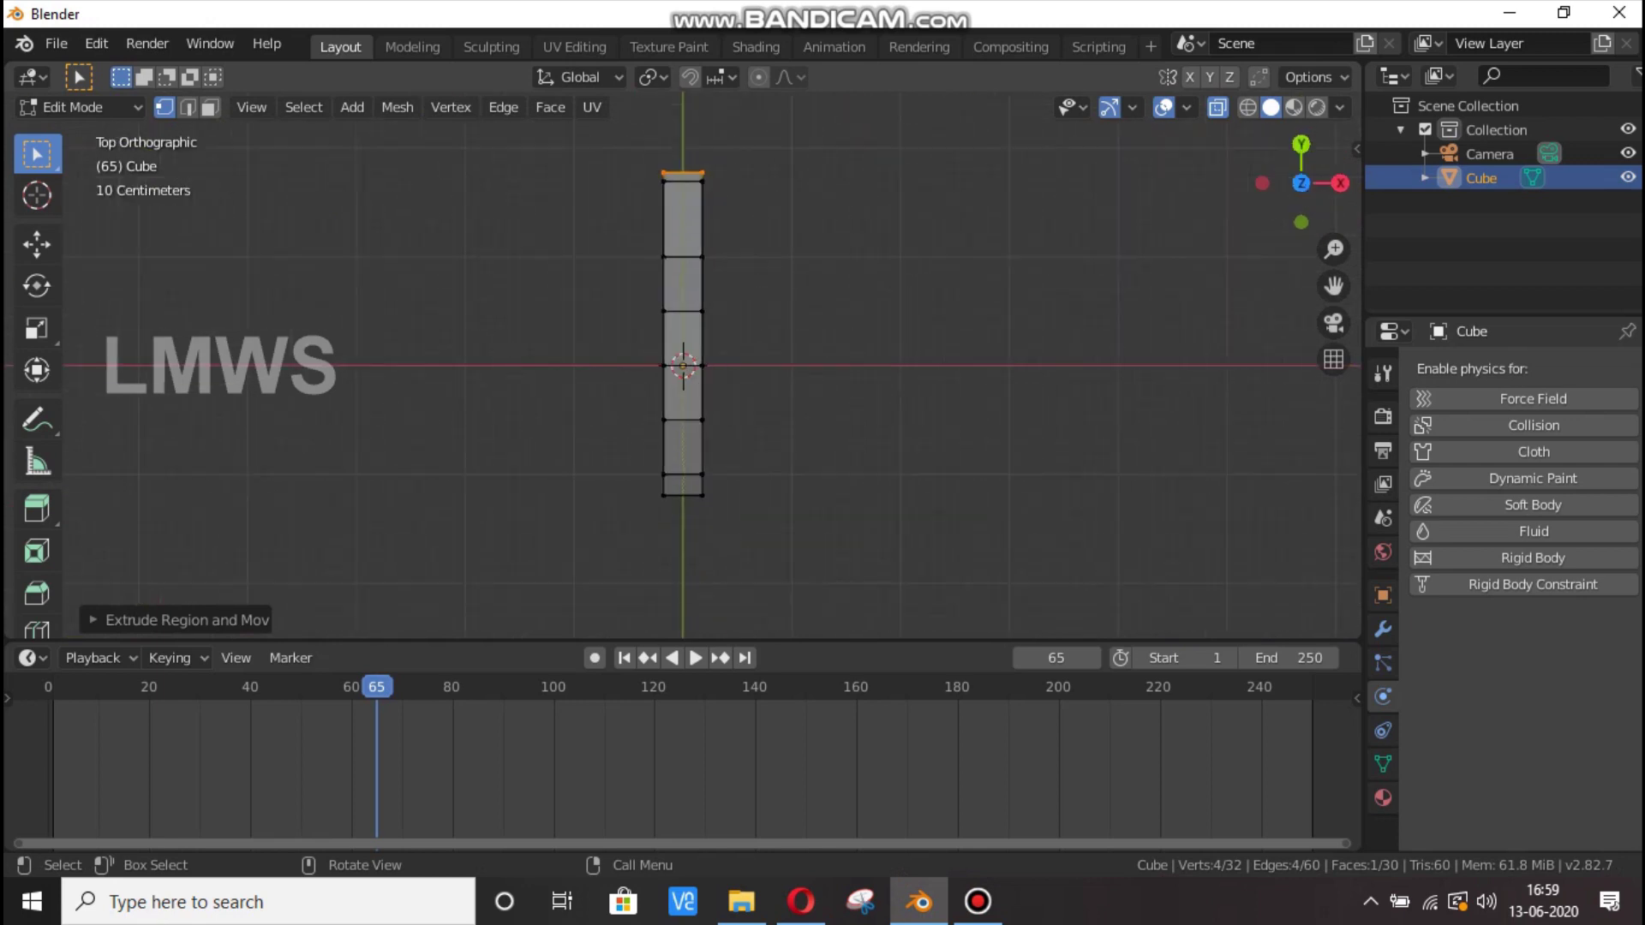
{"action": "key", "text": "s"}
{"action": "key", "text": "x"}
{"action": "left_click", "coordinate": [815, 243]}
{"action": "scroll", "coordinate": [815, 243], "scroll_direction": "up", "scroll_amount": 2}
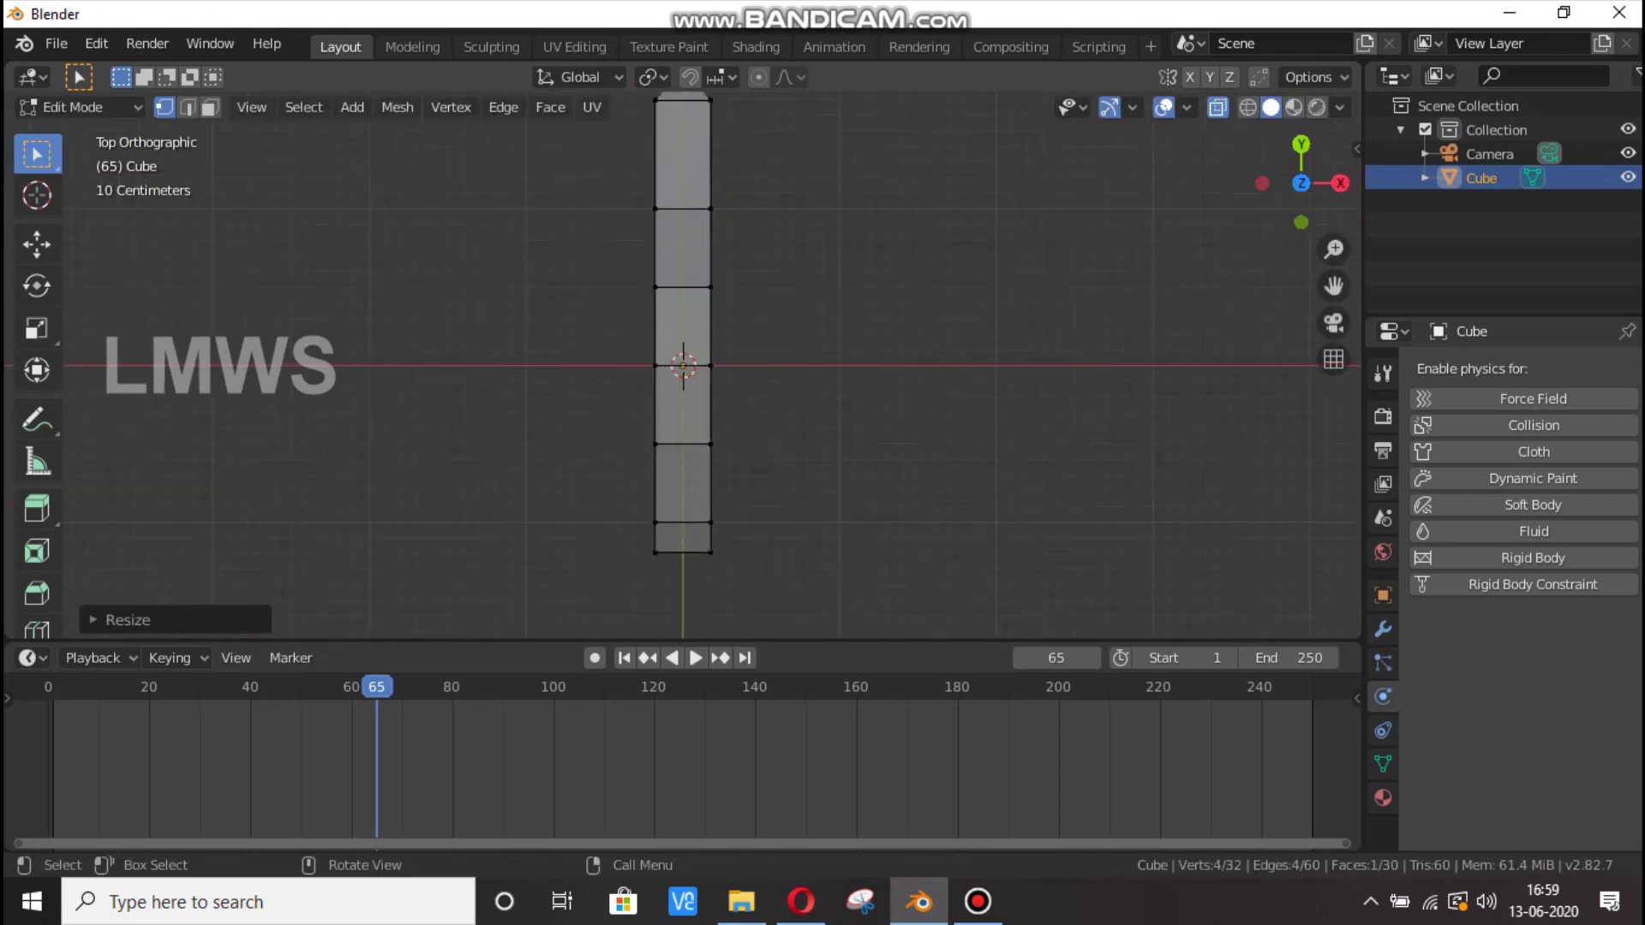
{"action": "key", "text": "ctrl+z"}
Turn on smooth proportional editing and taper the tail along X, scaling its end to about 0.4 with an enlarged influence.
{"action": "left_click_drag", "start_coordinate": [1333, 286], "coordinate": [1369, 483]}
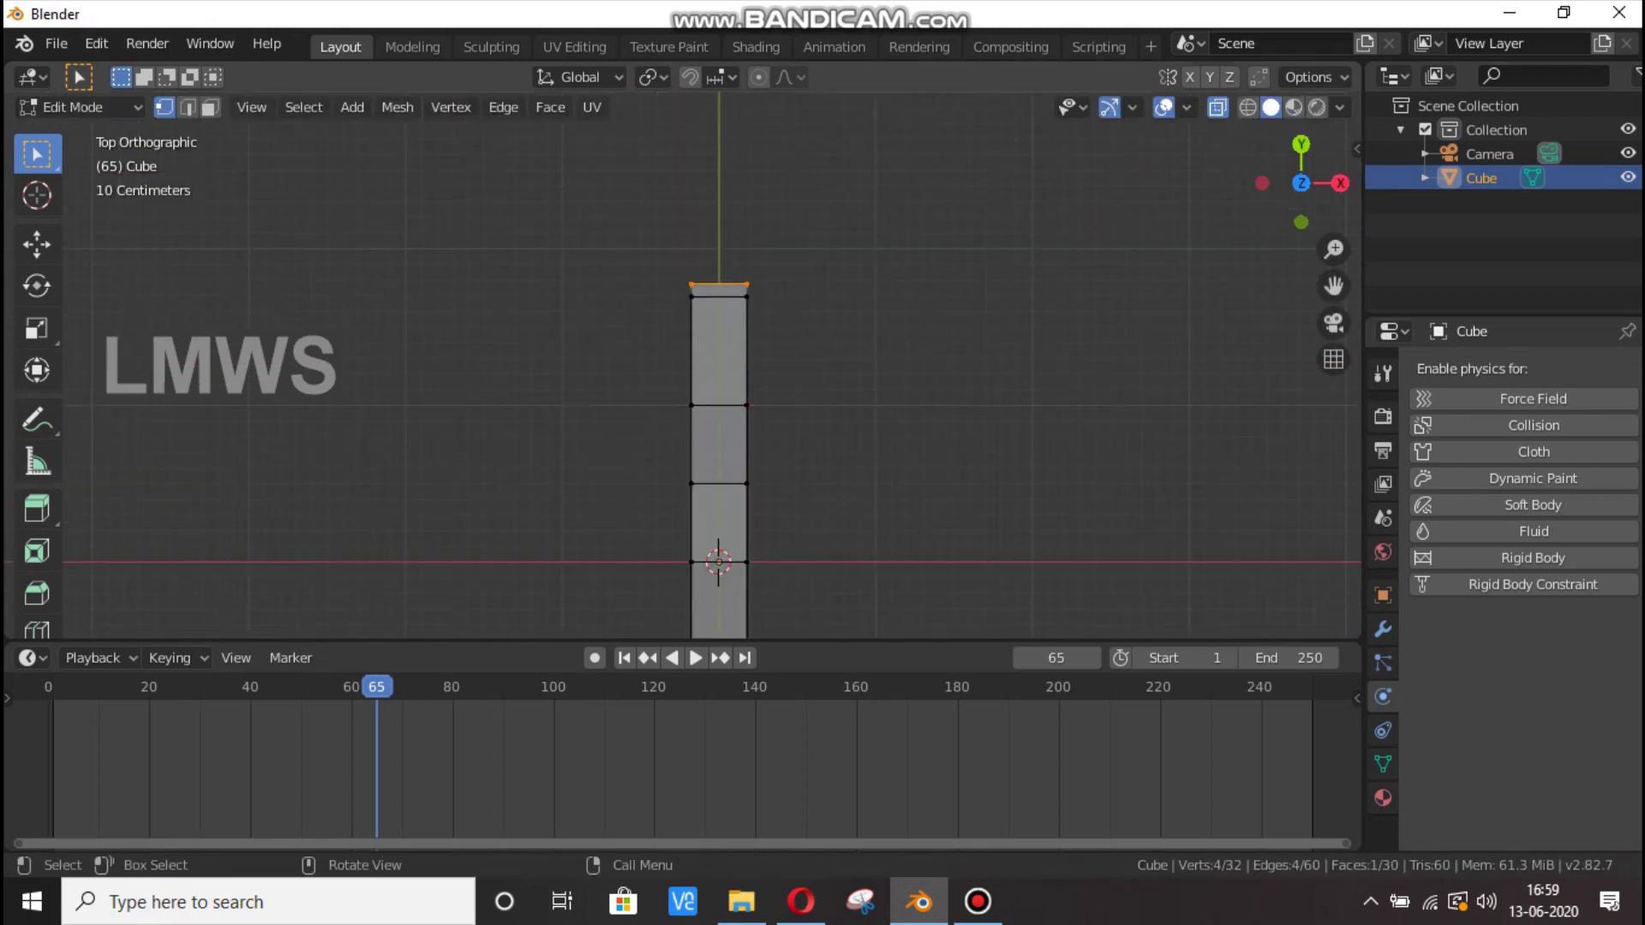
{"action": "key", "text": "s"}
{"action": "key", "text": "x"}
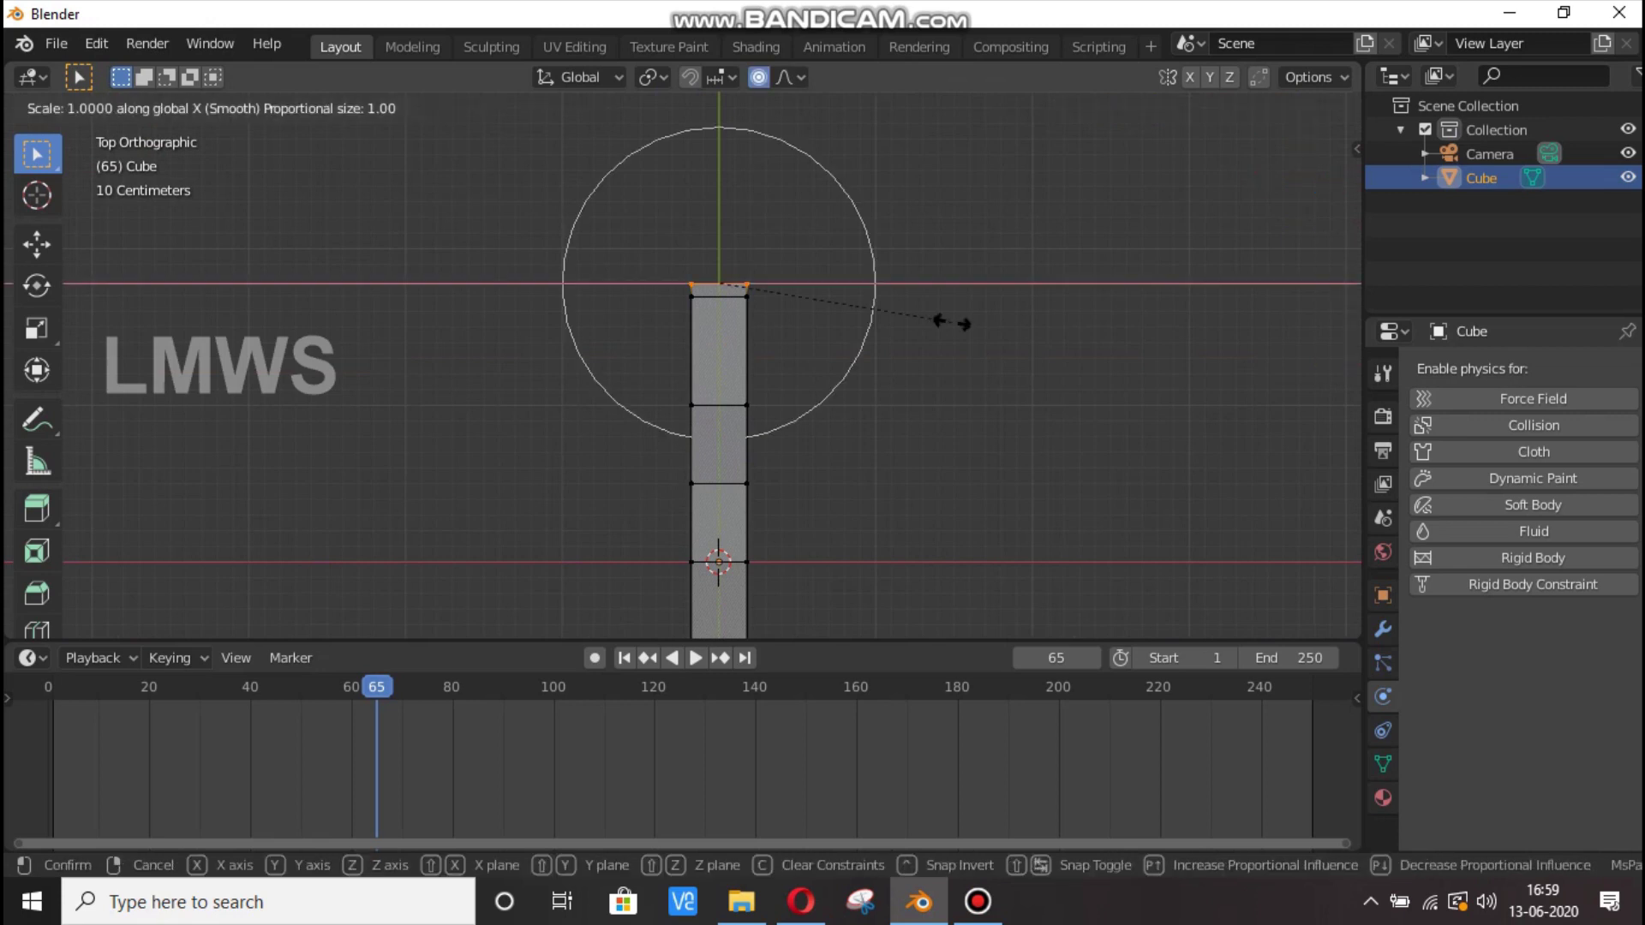
{"action": "scroll", "coordinate": [877, 303], "scroll_direction": "down", "scroll_amount": 5}
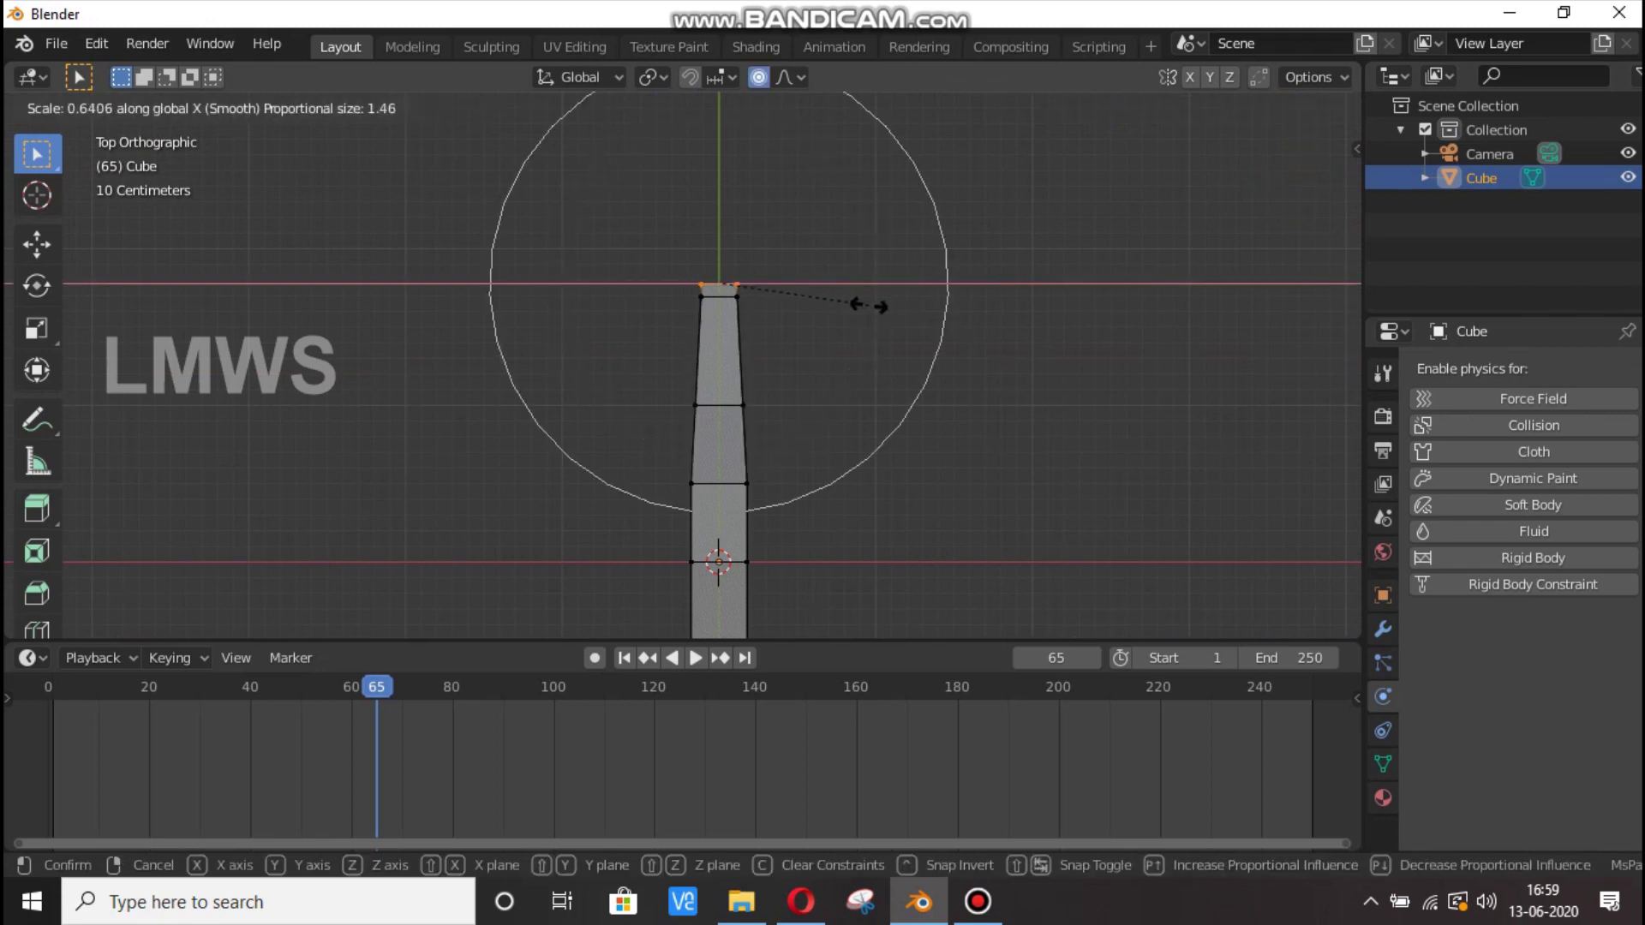
{"action": "scroll", "coordinate": [810, 293], "scroll_direction": "down", "scroll_amount": 3}
{"action": "left_click", "coordinate": [812, 297]}
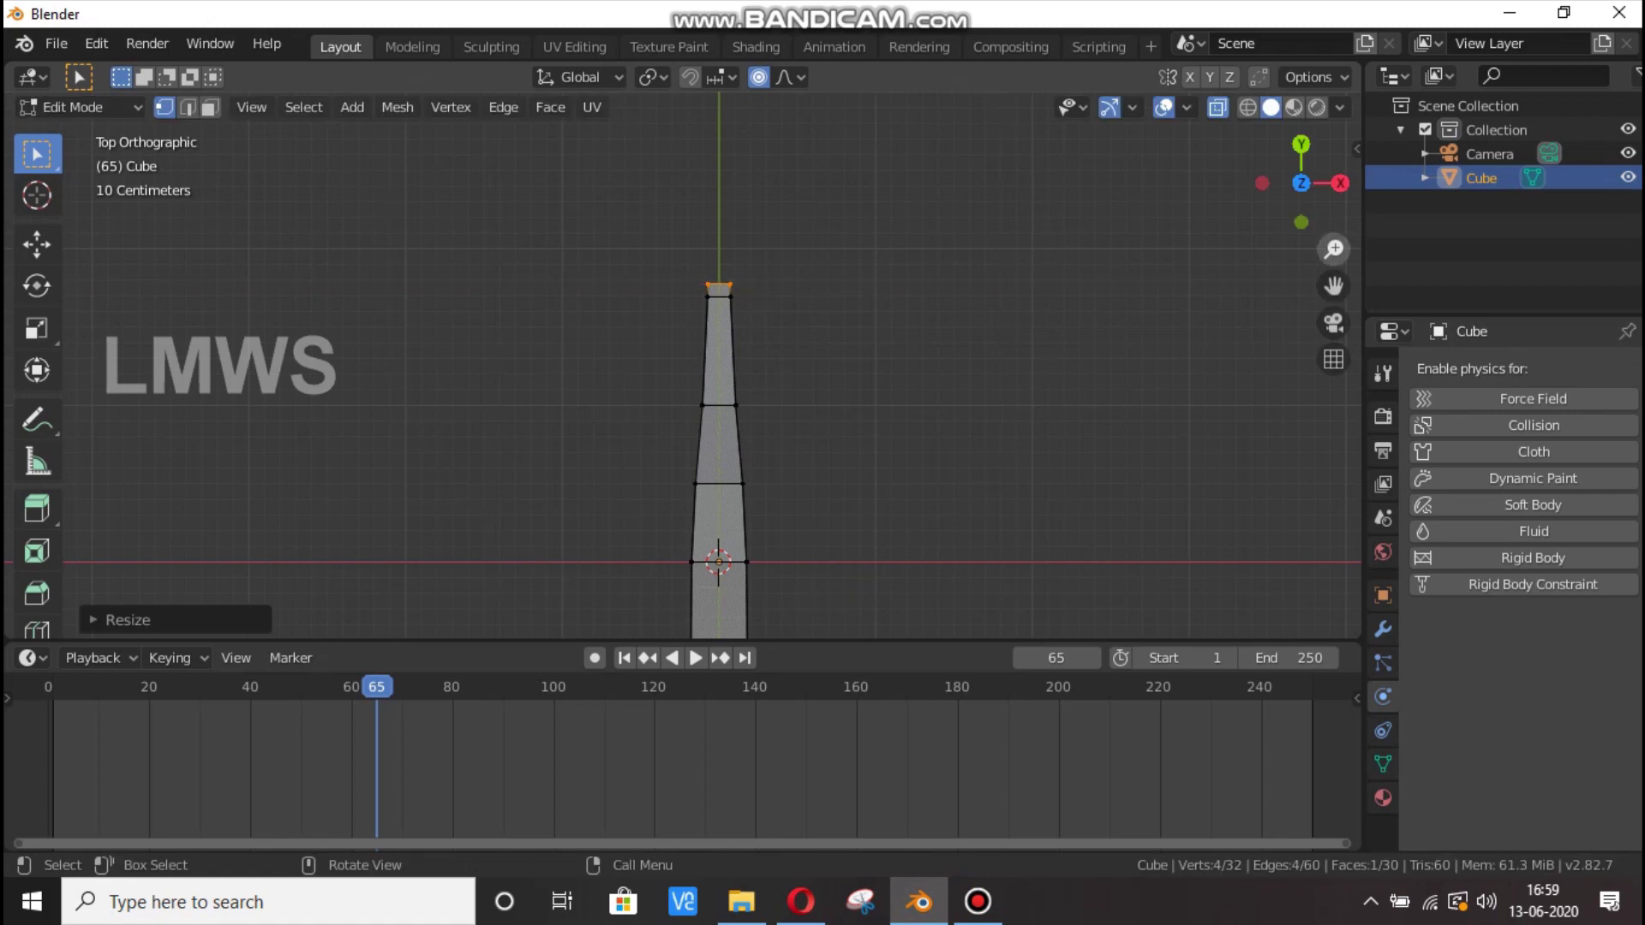
In face selection, extrude the upper face of the tail's tip segment upward about 0.44 m as a fin.
{"action": "left_click_drag", "start_coordinate": [1309, 190], "coordinate": [883, 105]}
{"action": "scroll", "coordinate": [682, 364], "scroll_direction": "up", "scroll_amount": 2}
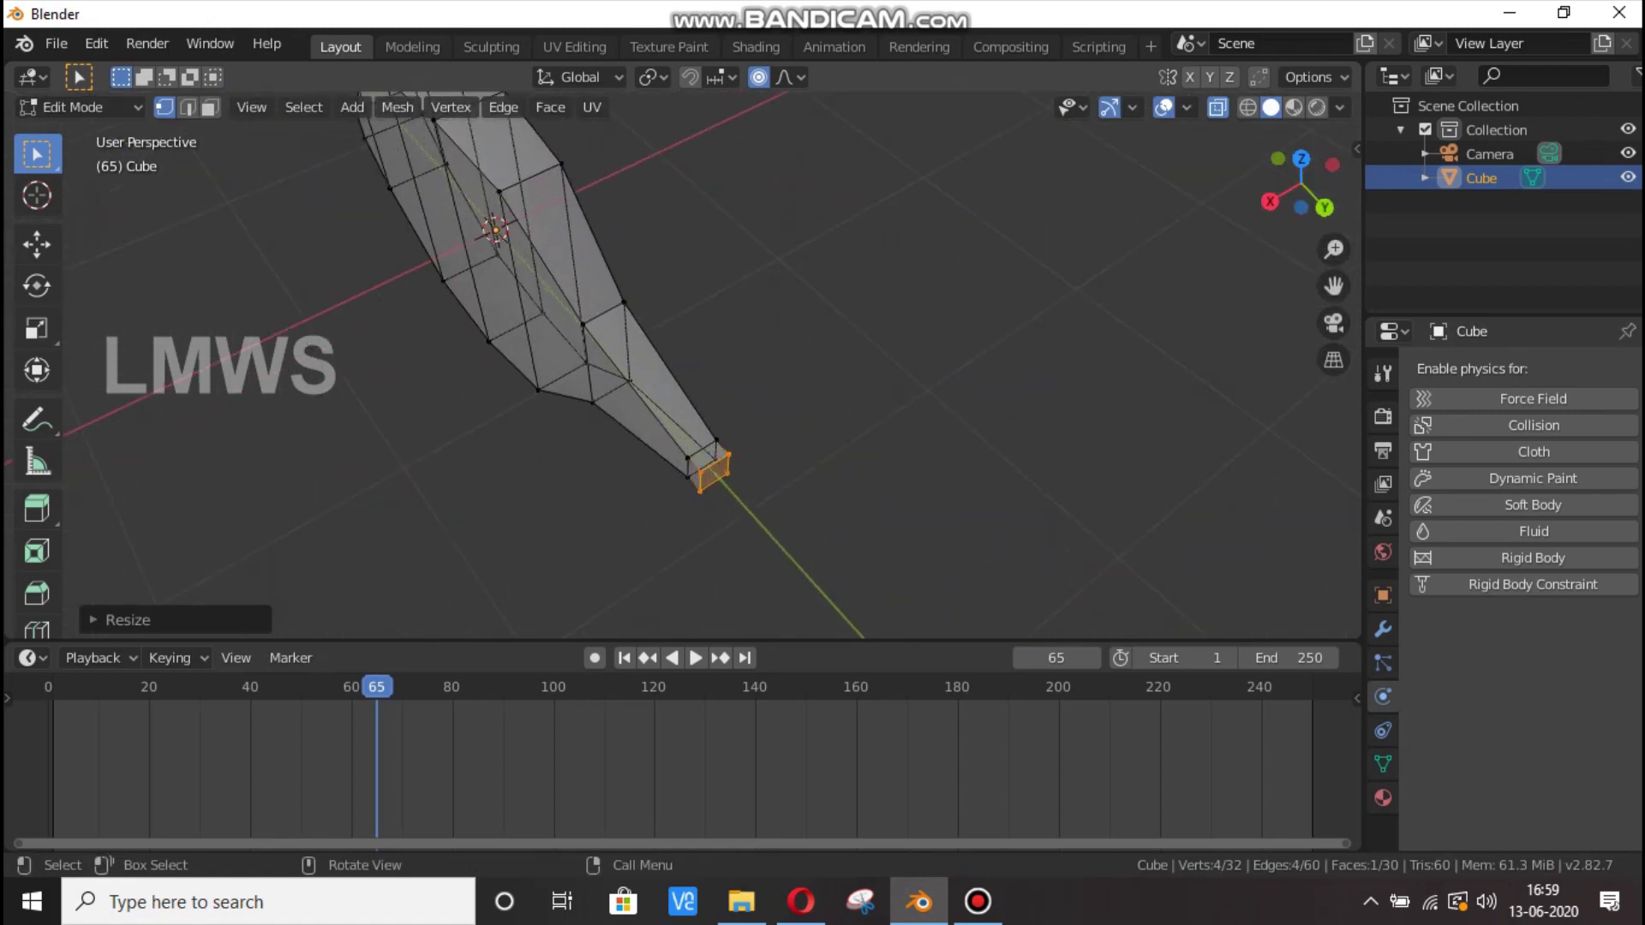
{"action": "scroll", "coordinate": [683, 364], "scroll_direction": "down", "scroll_amount": 1}
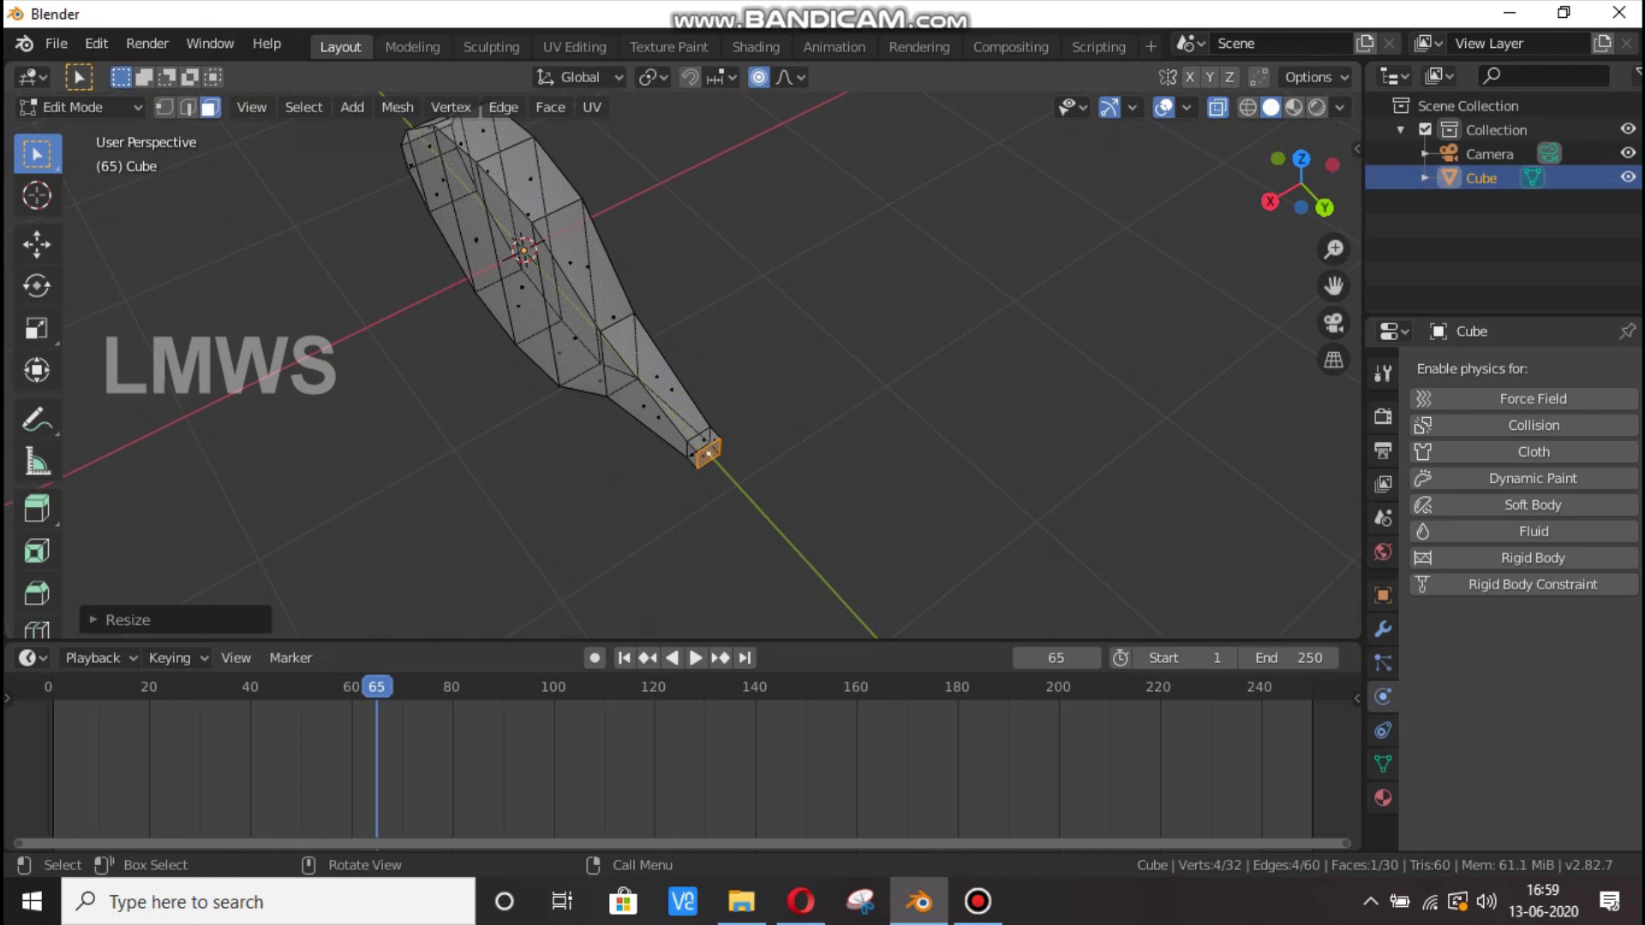
{"action": "key", "text": "e"}
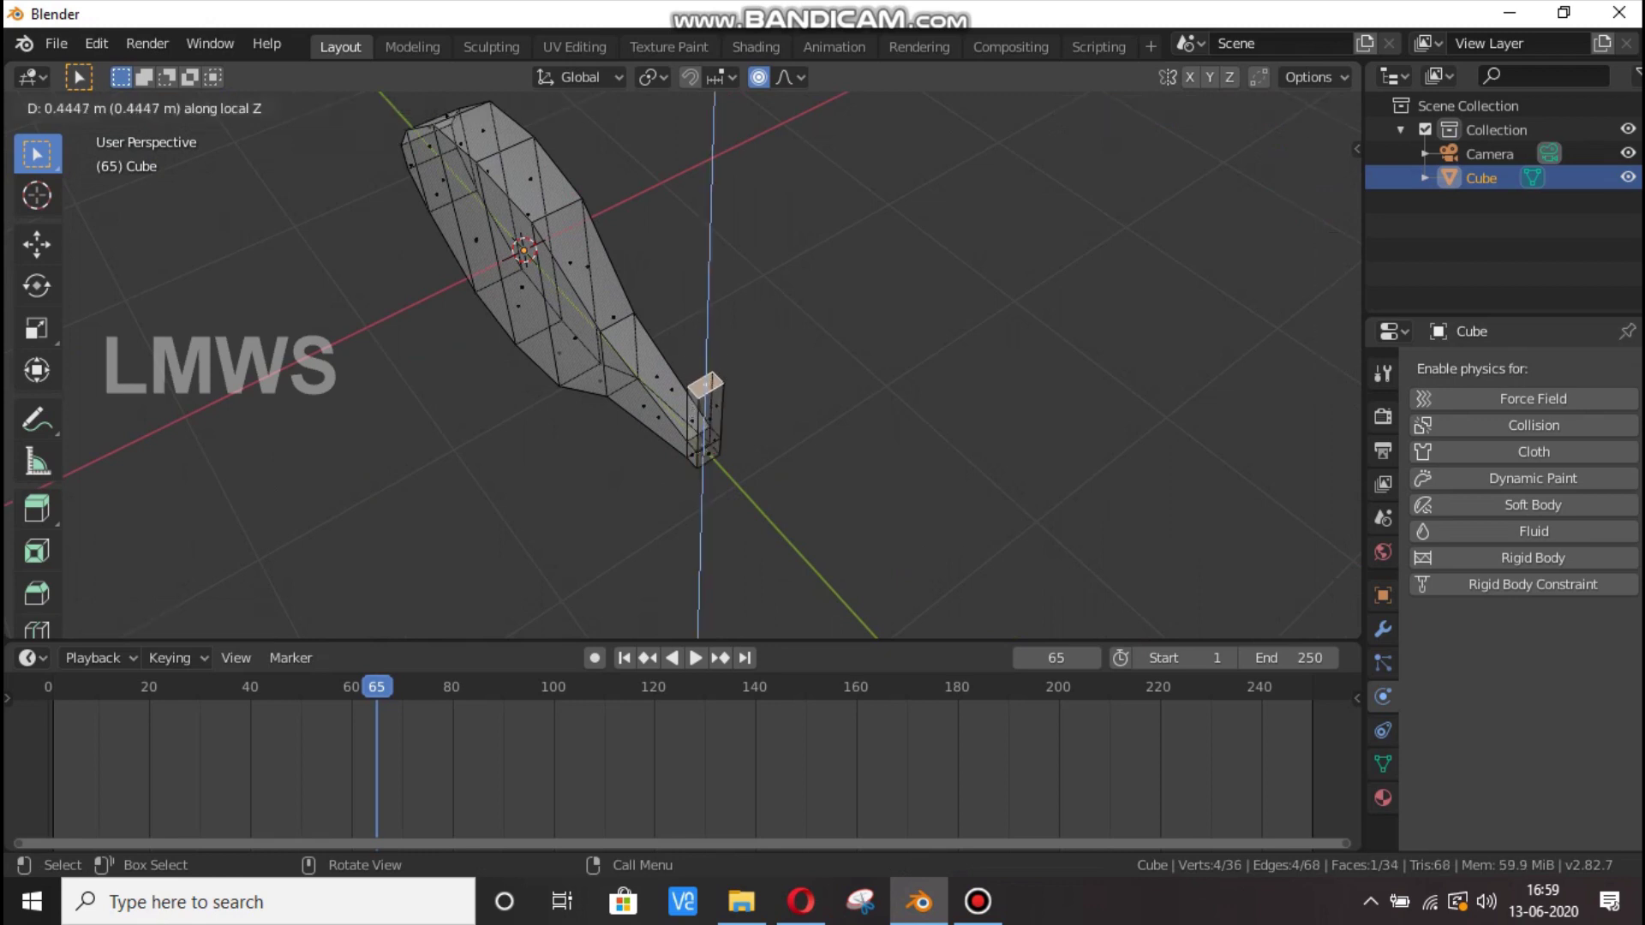
{"action": "left_click", "coordinate": [720, 377]}
{"action": "left_click_drag", "start_coordinate": [1303, 181], "coordinate": [1388, 78]}
{"action": "key", "text": "g"}
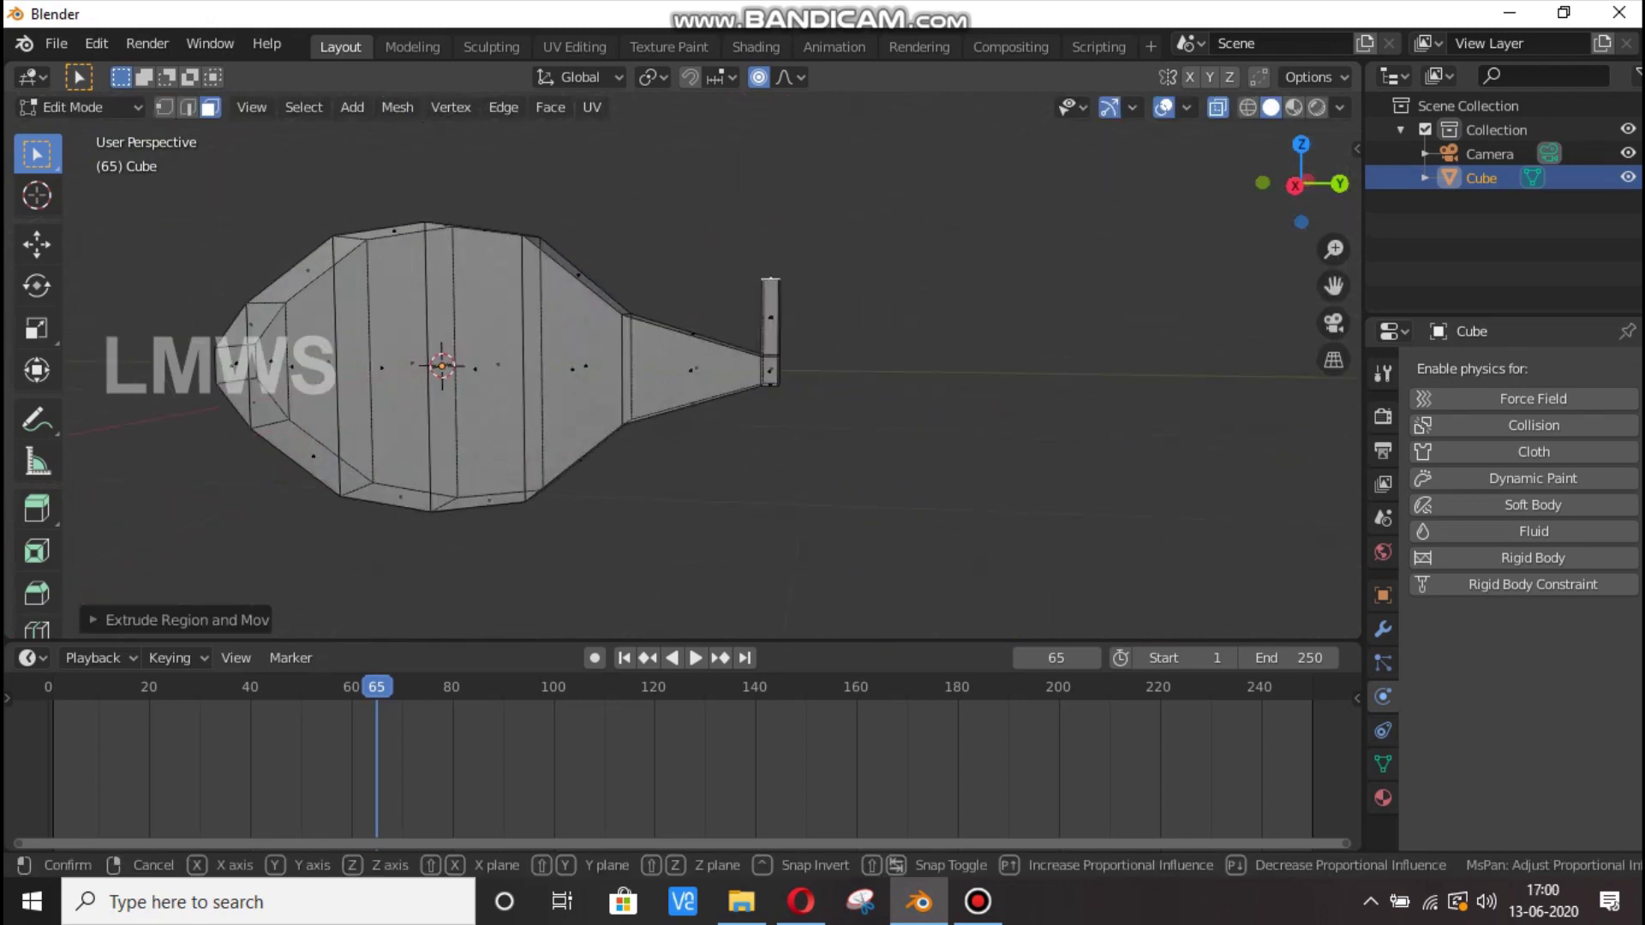
{"action": "key", "text": "y"}
{"action": "key", "text": "Escape"}
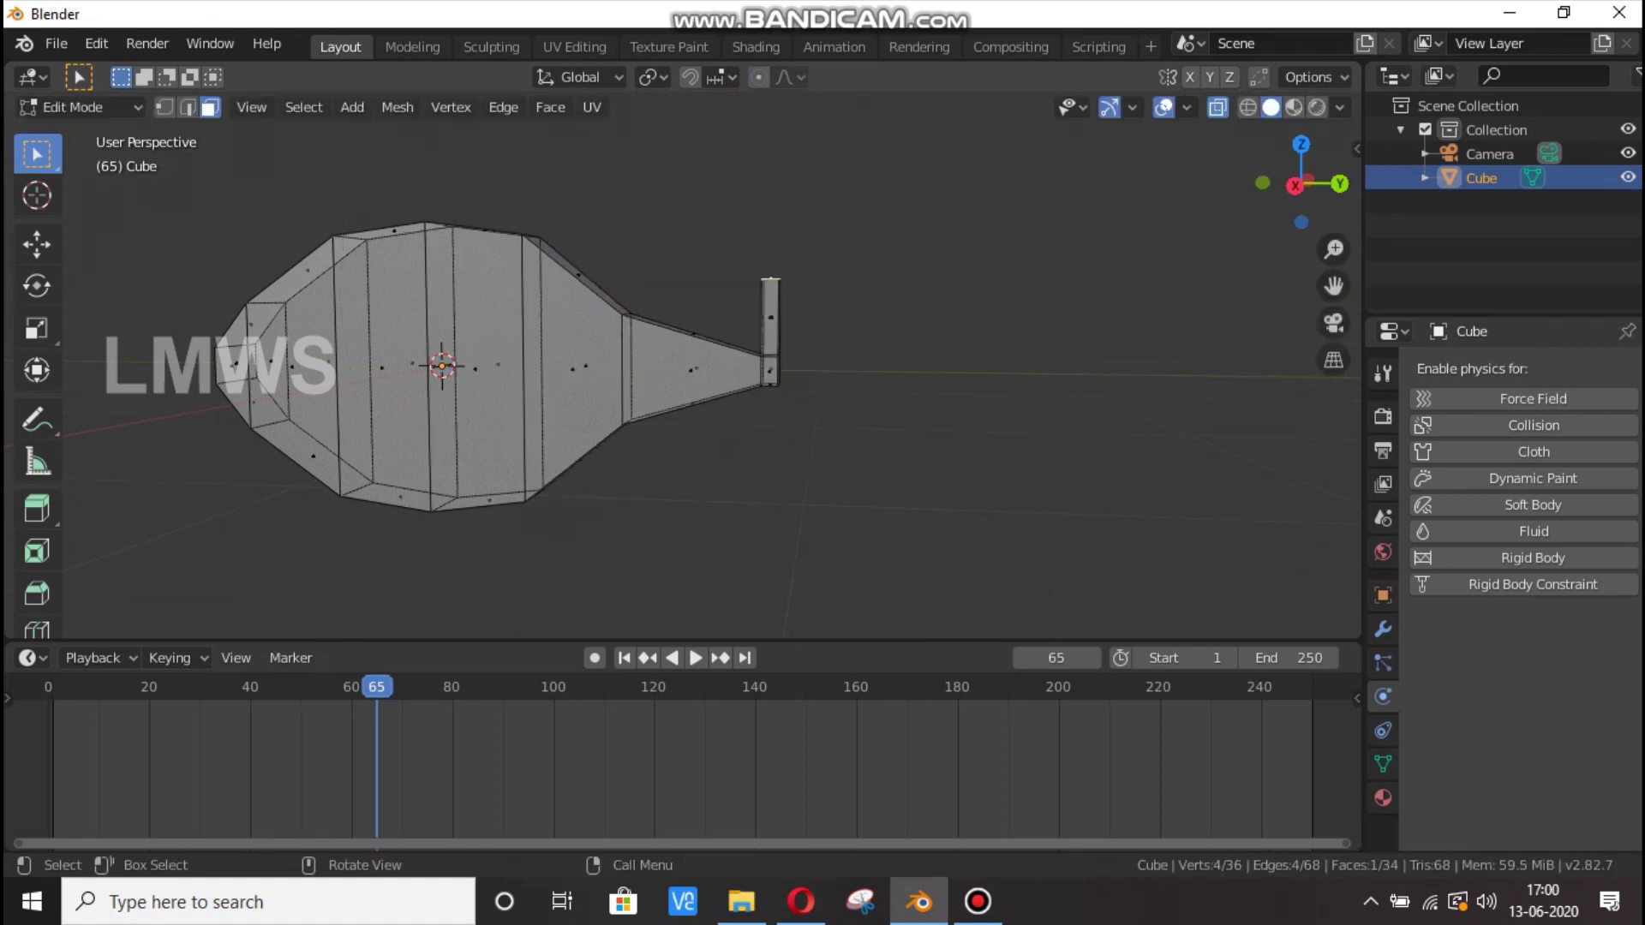
{"action": "key", "text": "g"}
{"action": "key", "text": "x"}
{"action": "key", "text": "Return"}
{"action": "key", "text": "ctrl+z"}
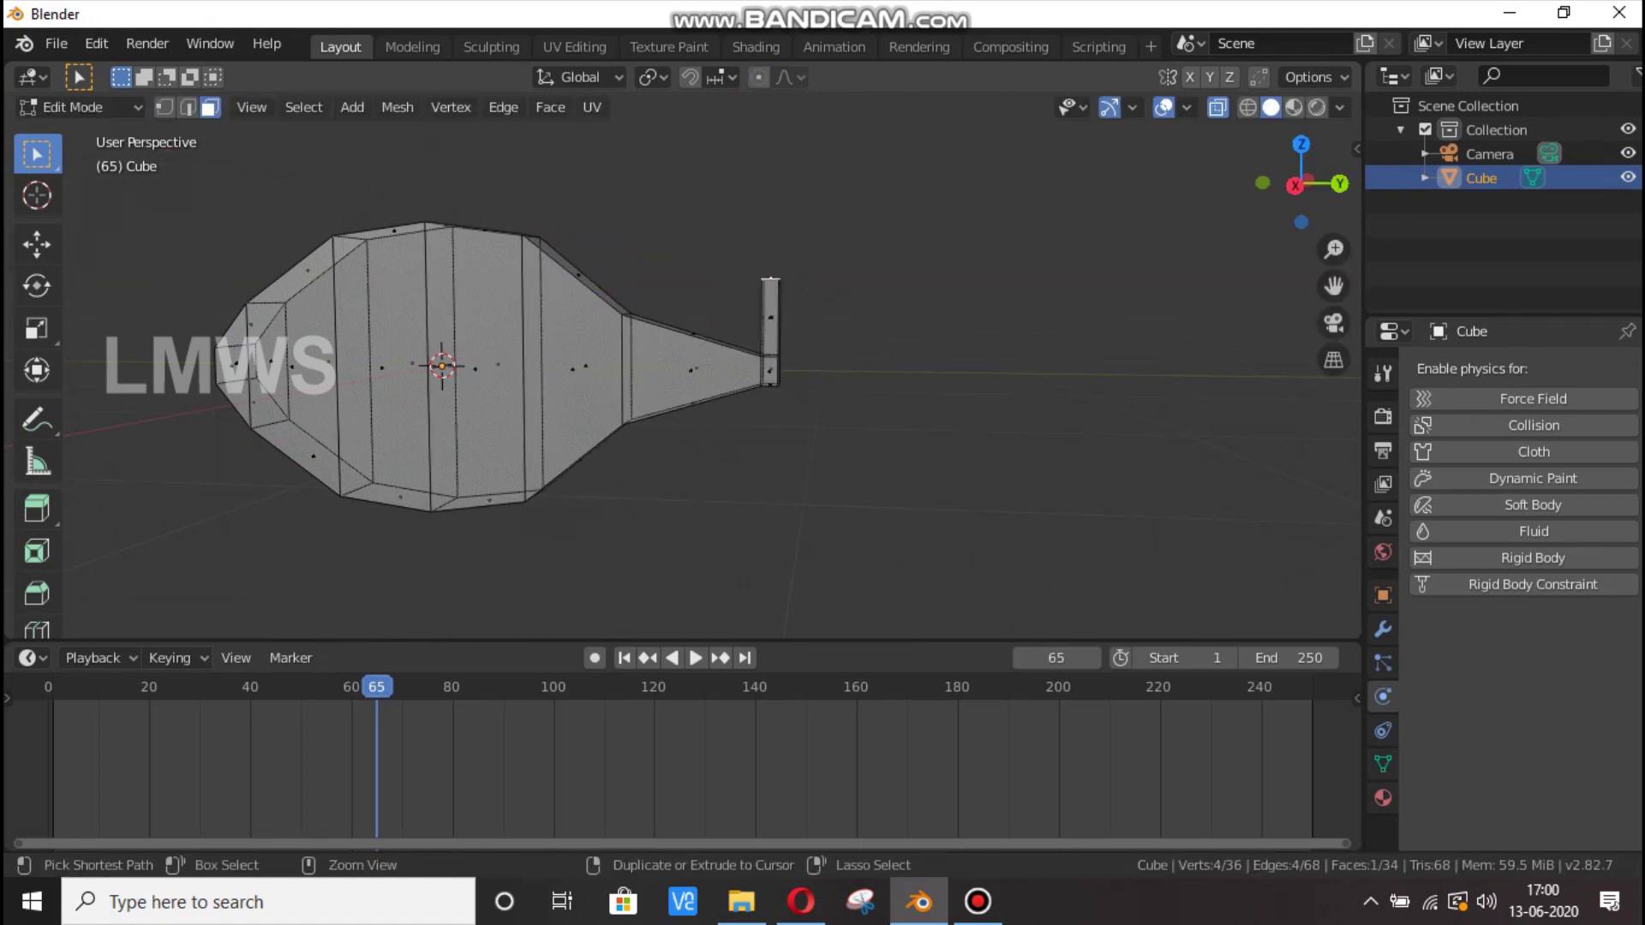
Slant the upper tail fin by moving its top face along positive Y.
{"action": "key", "text": "g"}
{"action": "key", "text": "y"}
{"action": "key", "text": "Return"}
Extrude the lower face of the tail's tip segment downward and shift it about 0.15 m along positive Y as a second fin.
{"action": "left_click_drag", "start_coordinate": [1303, 181], "coordinate": [1344, 104]}
{"action": "scroll", "coordinate": [683, 366], "scroll_direction": "up", "scroll_amount": 2}
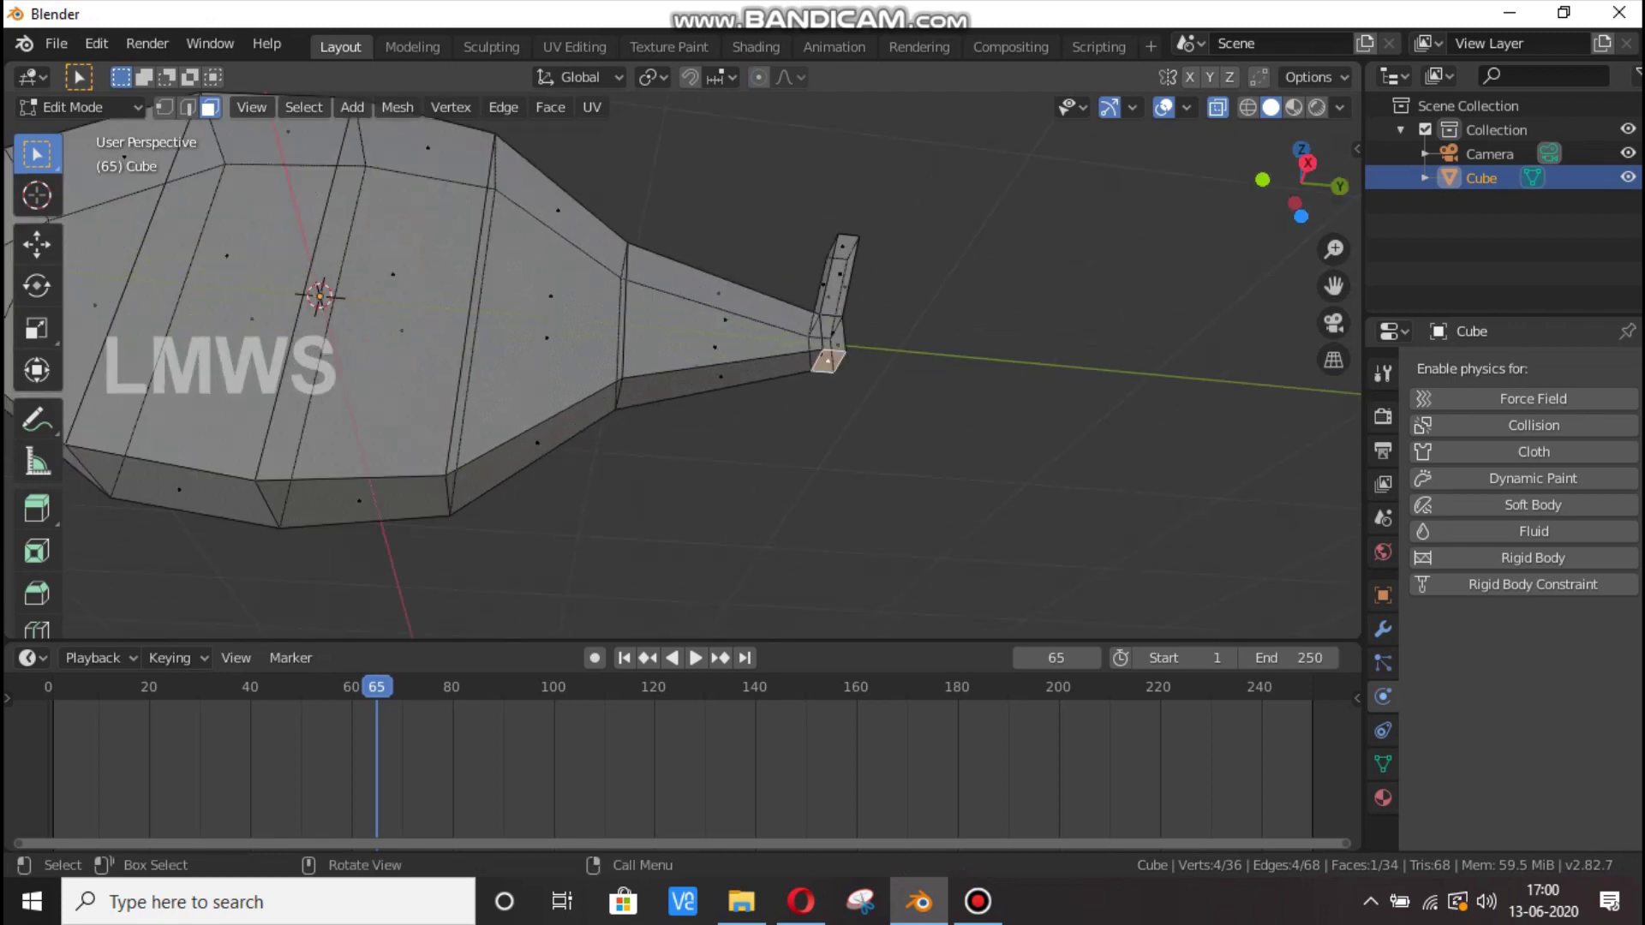
{"action": "key", "text": "e"}
{"action": "key", "text": "Return"}
{"action": "key", "text": "g"}
{"action": "key", "text": "y"}
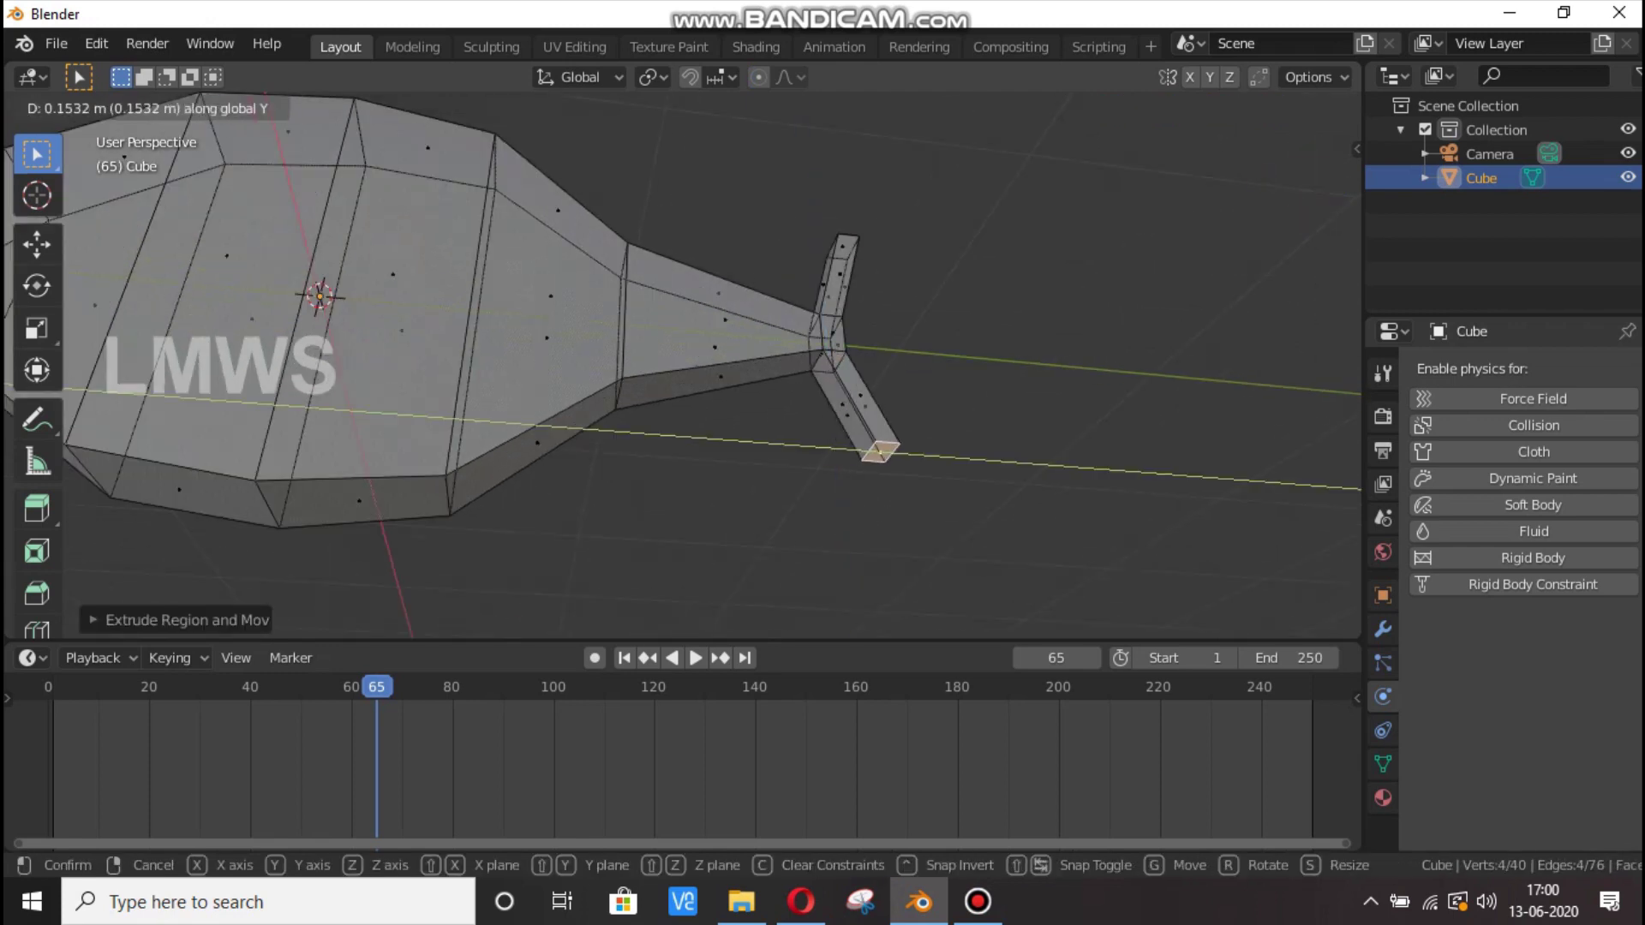
{"action": "key", "text": "Return"}
Return to Object Mode with X-ray off and hide the fish-shaped body.
{"action": "scroll", "coordinate": [683, 366], "scroll_direction": "down", "scroll_amount": 3}
{"action": "key", "text": "Tab"}
{"action": "left_click_drag", "start_coordinate": [1320, 165], "coordinate": [1429, 347]}
{"action": "scroll", "coordinate": [683, 366], "scroll_direction": "down", "scroll_amount": 3}
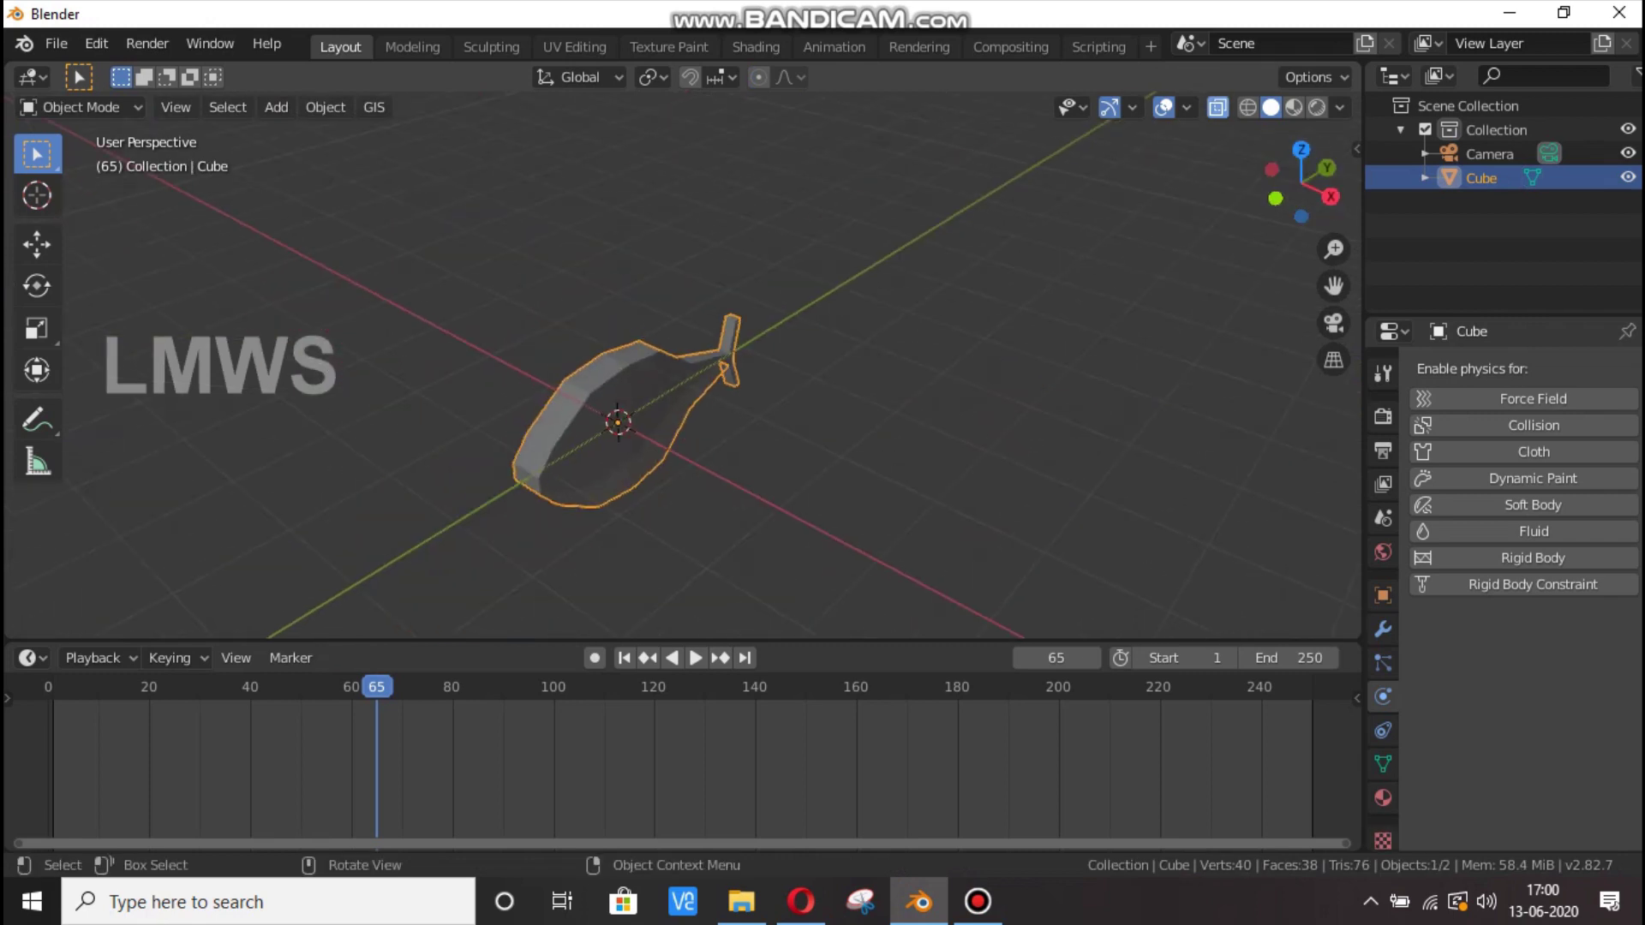
{"action": "key", "text": "alt+z"}
{"action": "scroll", "coordinate": [683, 366], "scroll_direction": "down", "scroll_amount": 3}
{"action": "scroll", "coordinate": [683, 366], "scroll_direction": "up", "scroll_amount": 1}
{"action": "key", "text": "h"}
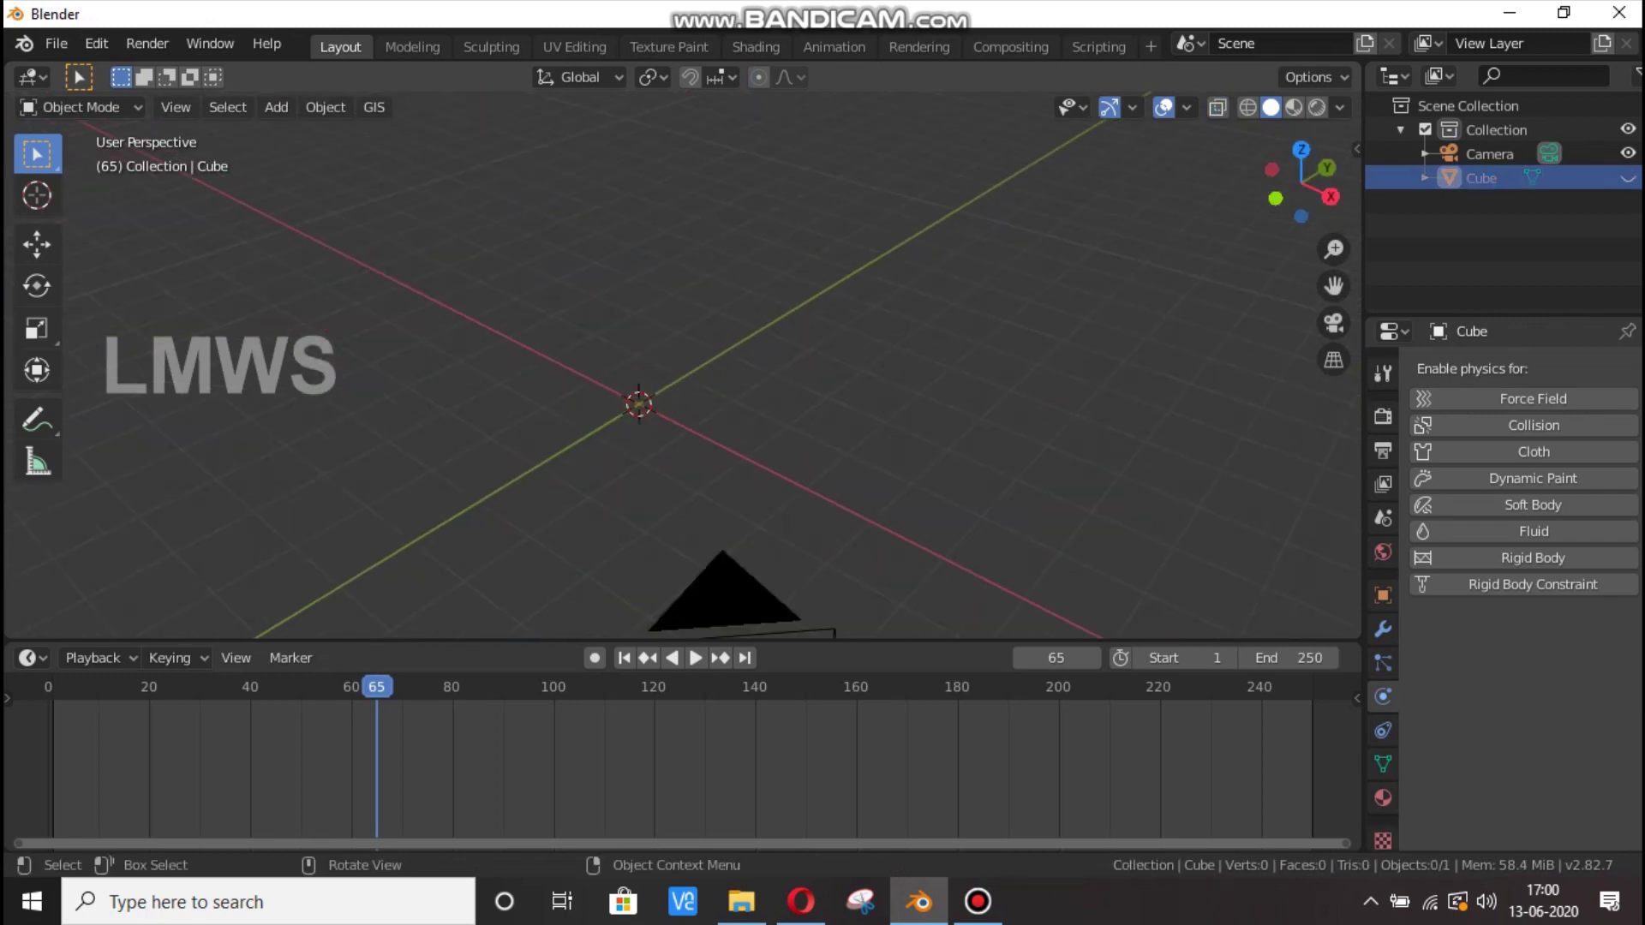
Add a plane at the origin and rotate it 90 degrees about the X axis.
{"action": "key", "text": "shift+a"}
{"action": "mouse_move", "coordinate": [822, 272]}
{"action": "left_click", "coordinate": [985, 271]}
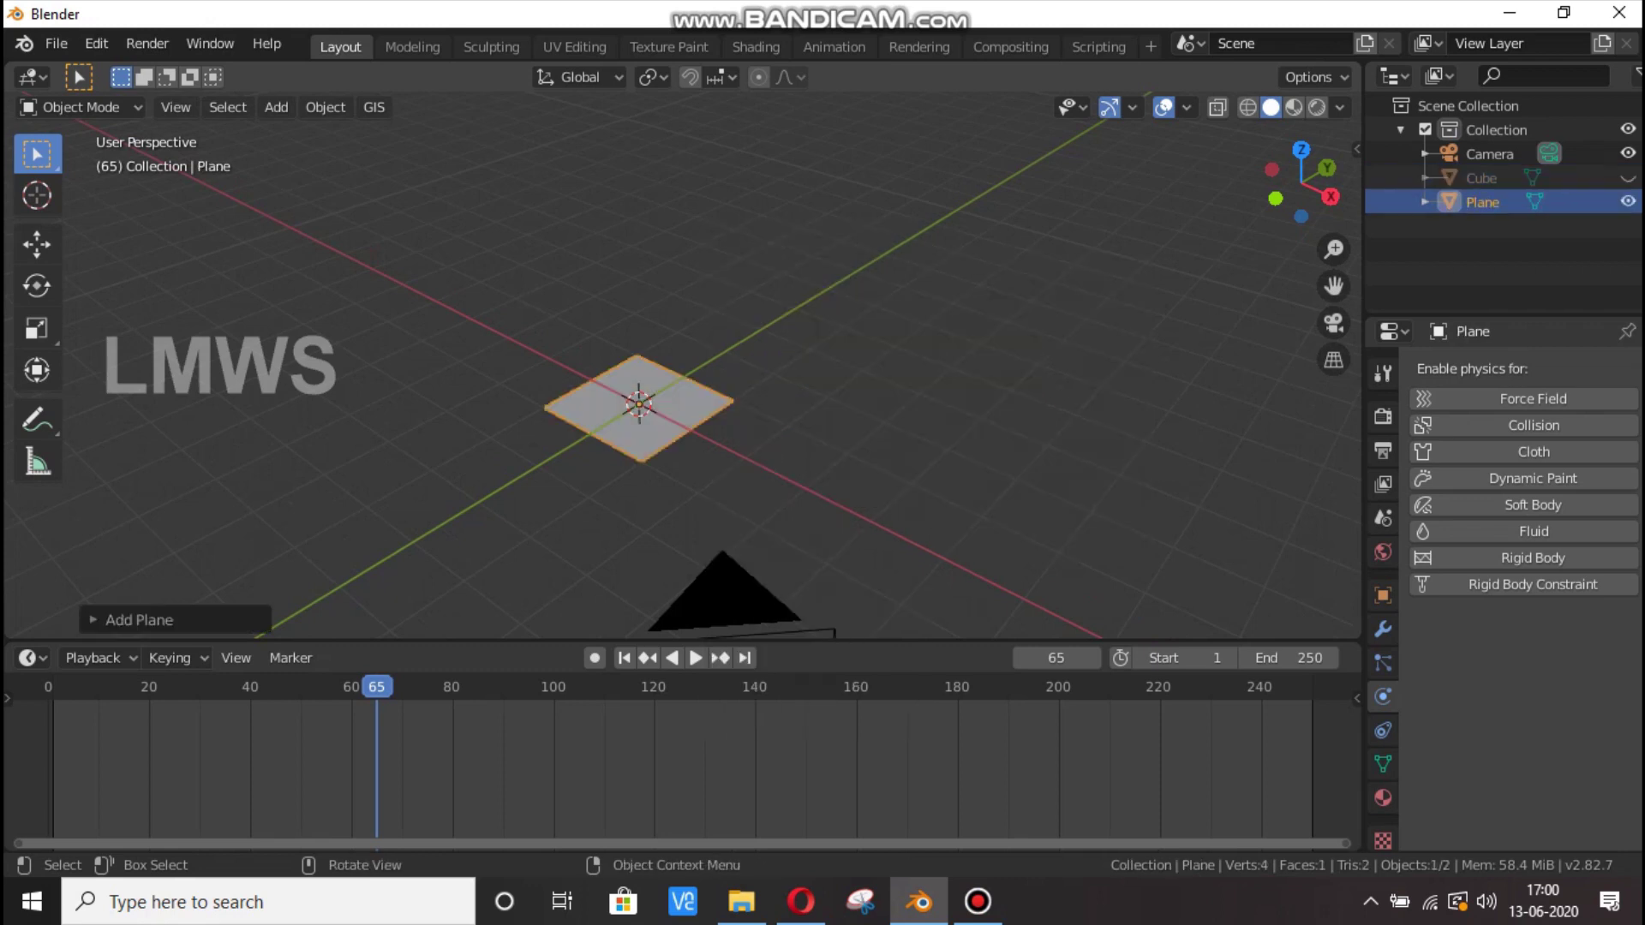
{"action": "scroll", "coordinate": [682, 365], "scroll_direction": "down", "scroll_amount": 2}
{"action": "key", "text": "x"}
{"action": "key", "text": "Escape"}
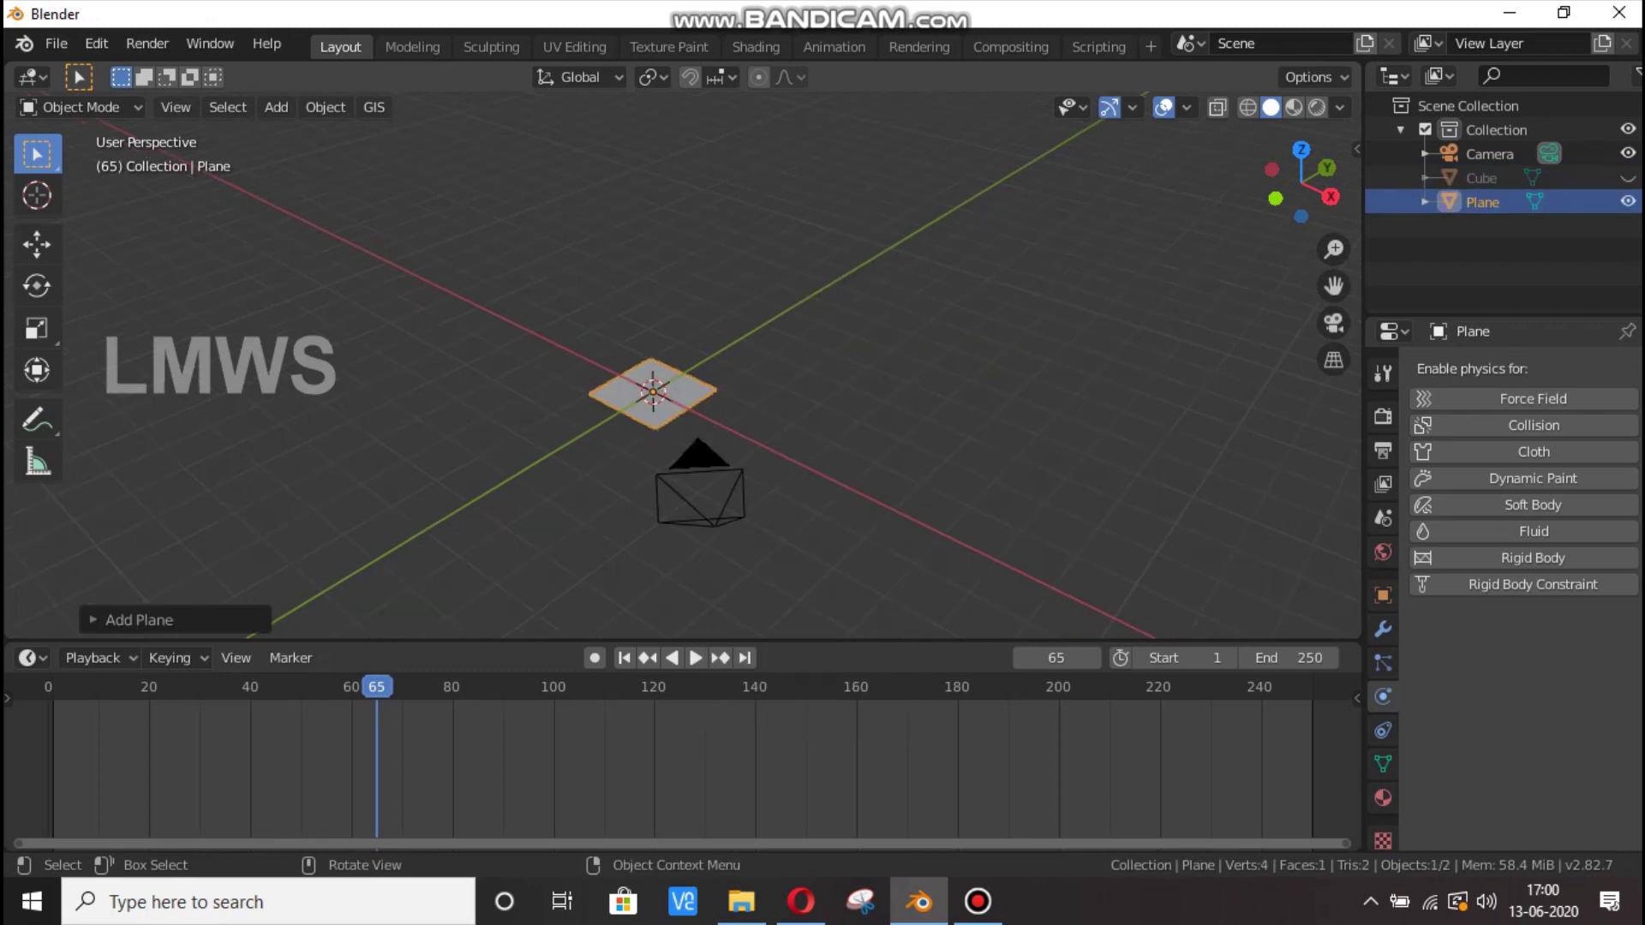
{"action": "key", "text": "r"}
{"action": "key", "text": "x"}
{"action": "key", "text": "9"}
{"action": "key", "text": "0"}
{"action": "key", "text": "Return"}
Enlarge the upright plane several times and move it about 12.6 m along positive Y.
{"action": "key", "text": "s"}
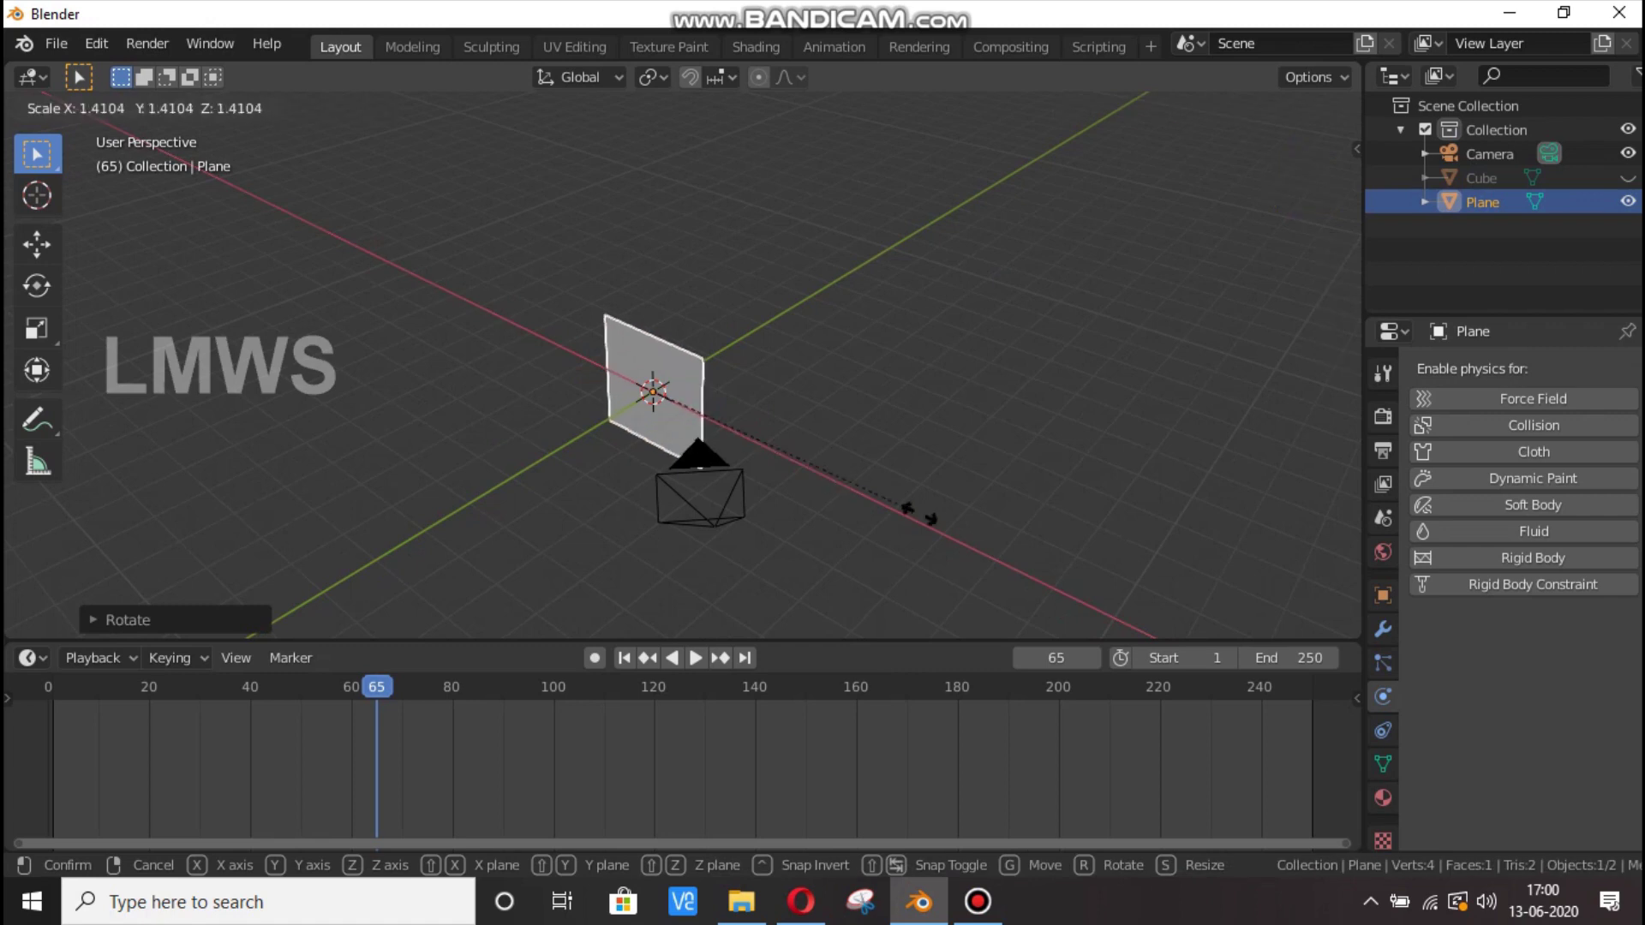
{"action": "key", "text": "Return"}
{"action": "key", "text": "g"}
{"action": "key", "text": "y"}
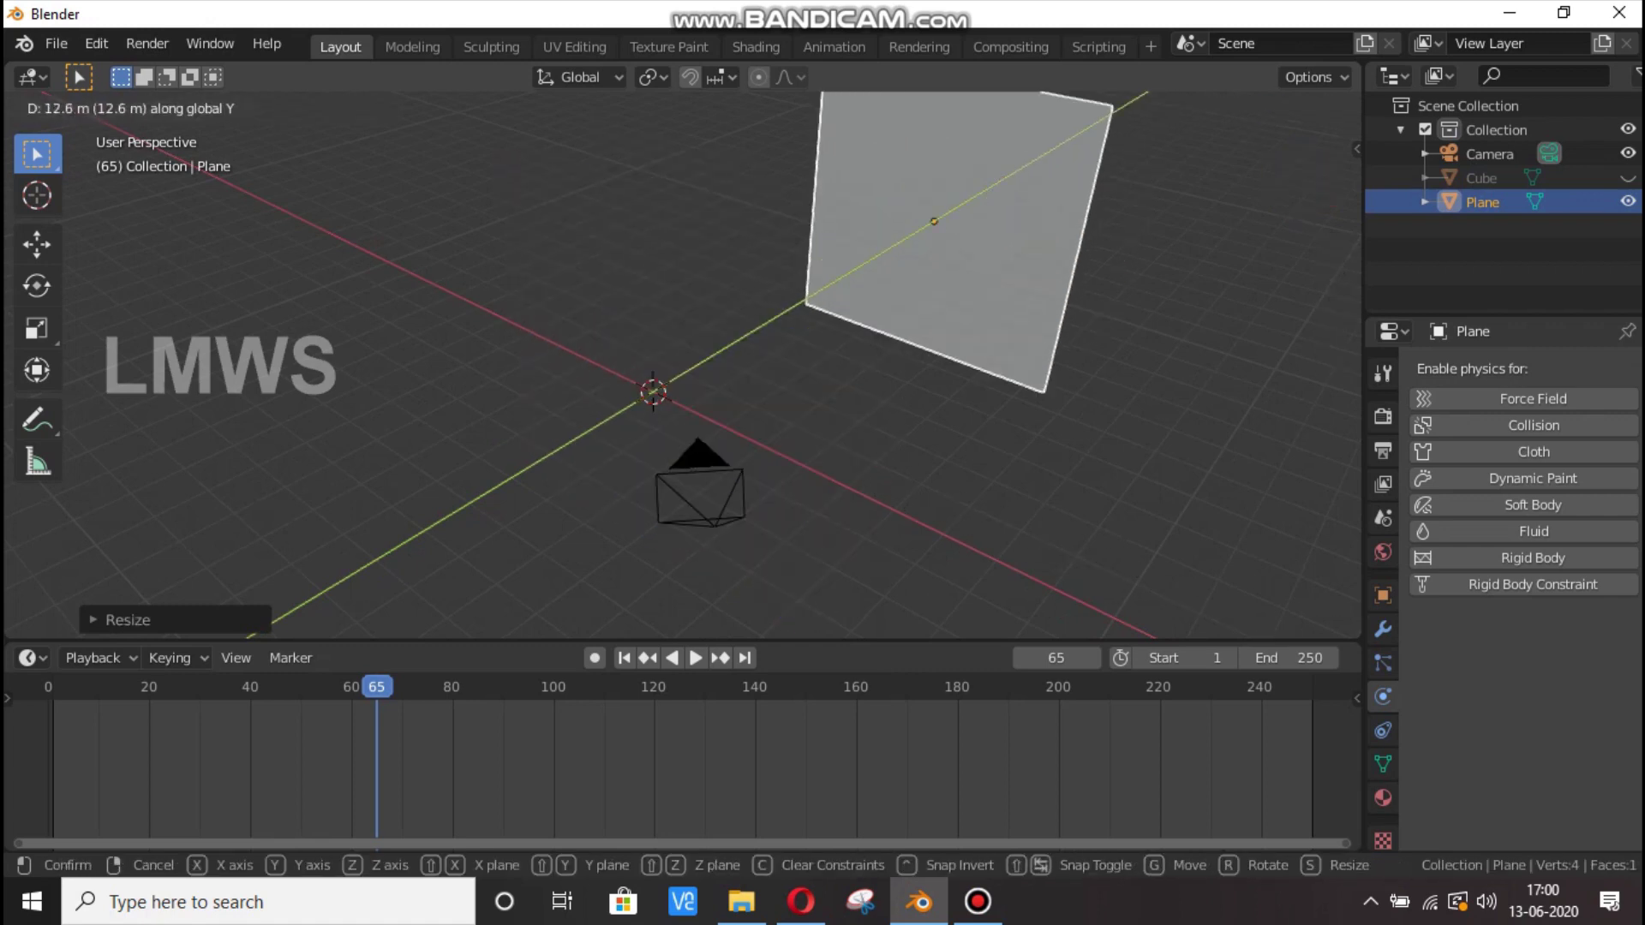
{"action": "key", "text": "Return"}
Add a particle system to the plane and play the animation to check the emission.
{"action": "left_click", "coordinate": [1383, 662]}
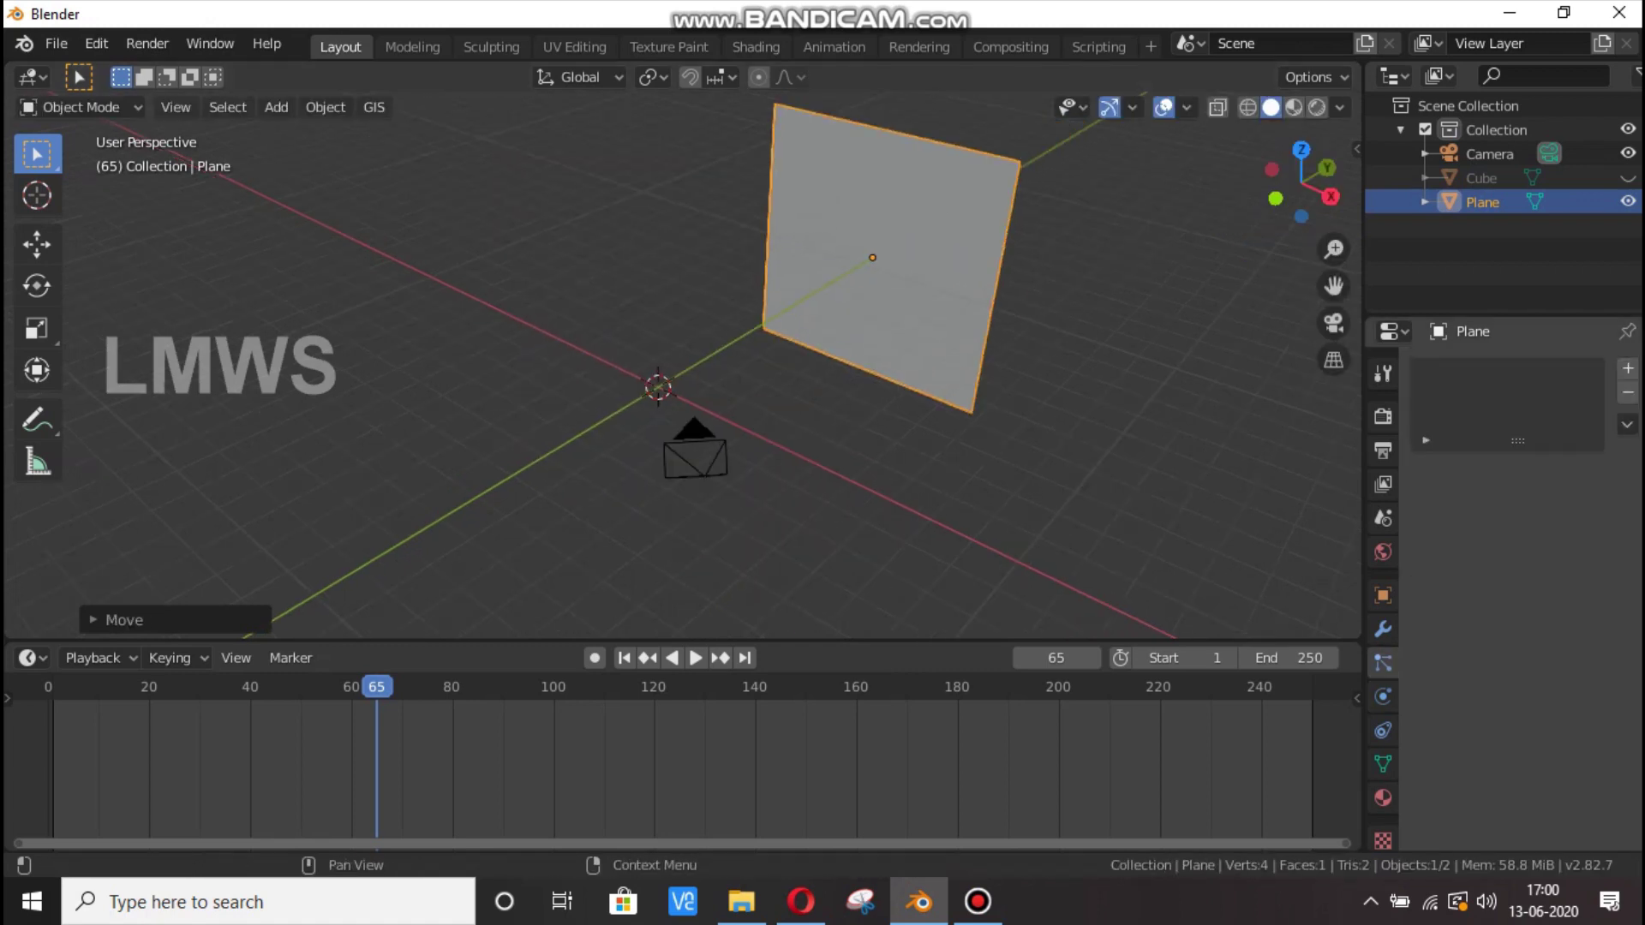
{"action": "left_click", "coordinate": [1628, 368]}
{"action": "key", "text": "space"}
{"action": "left_click_drag", "start_coordinate": [1302, 176], "coordinate": [1255, 180]}
Set the Gravity value in the particle system's field weights to 0.
{"action": "scroll", "coordinate": [1521, 600], "scroll_direction": "down", "scroll_amount": 5}
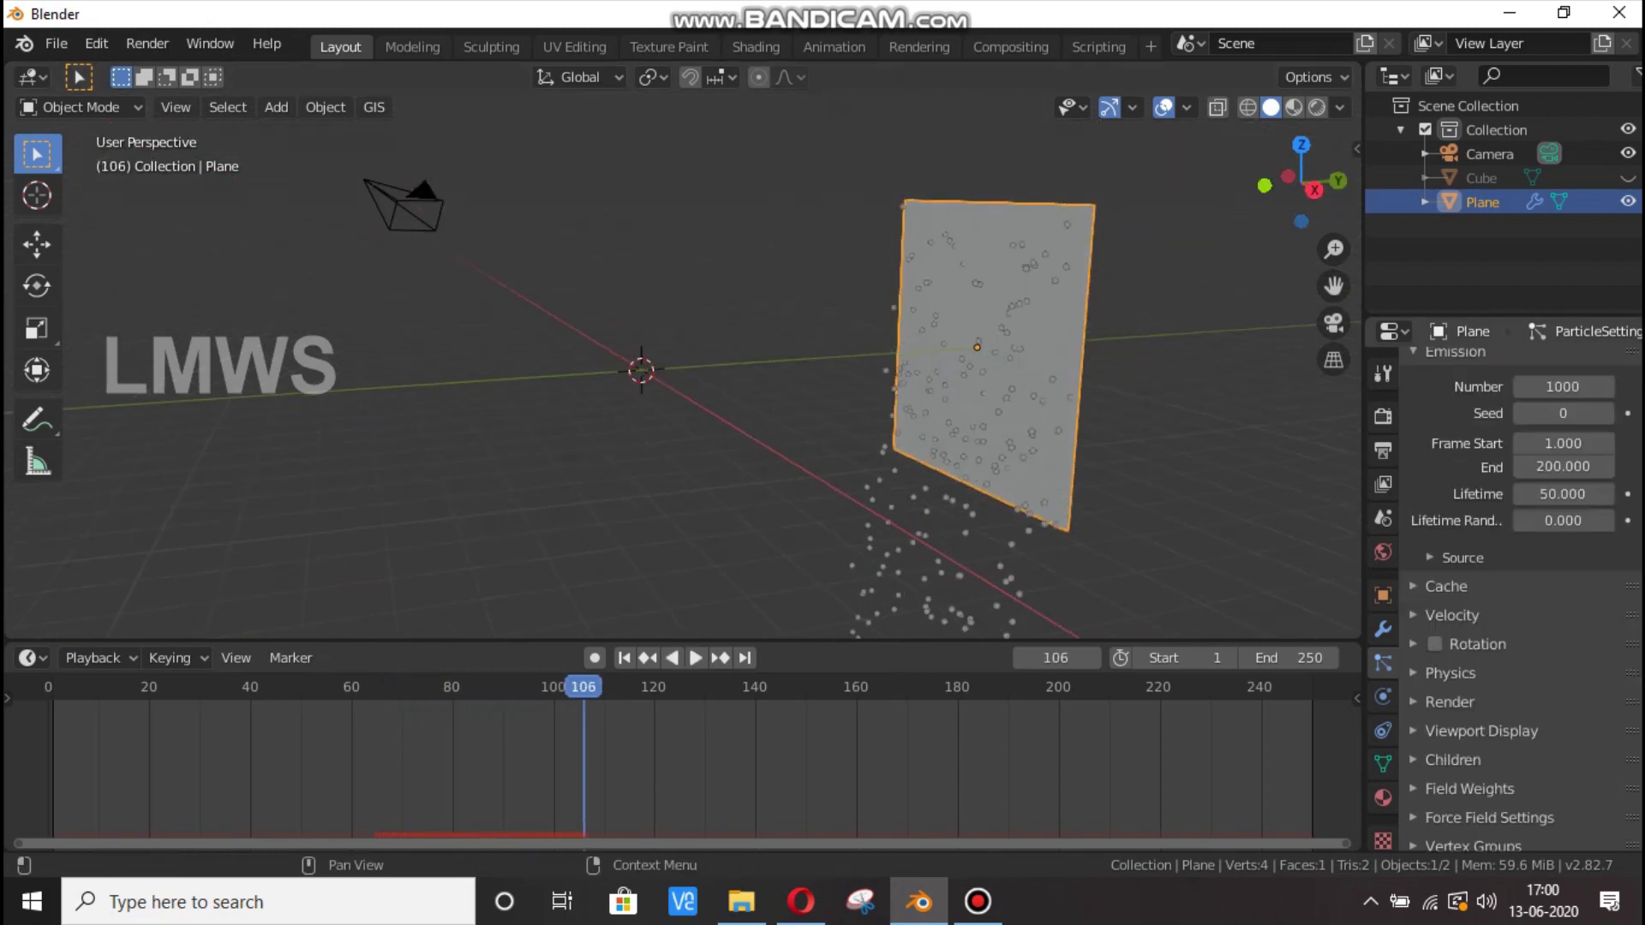
{"action": "left_click", "coordinate": [1473, 781]}
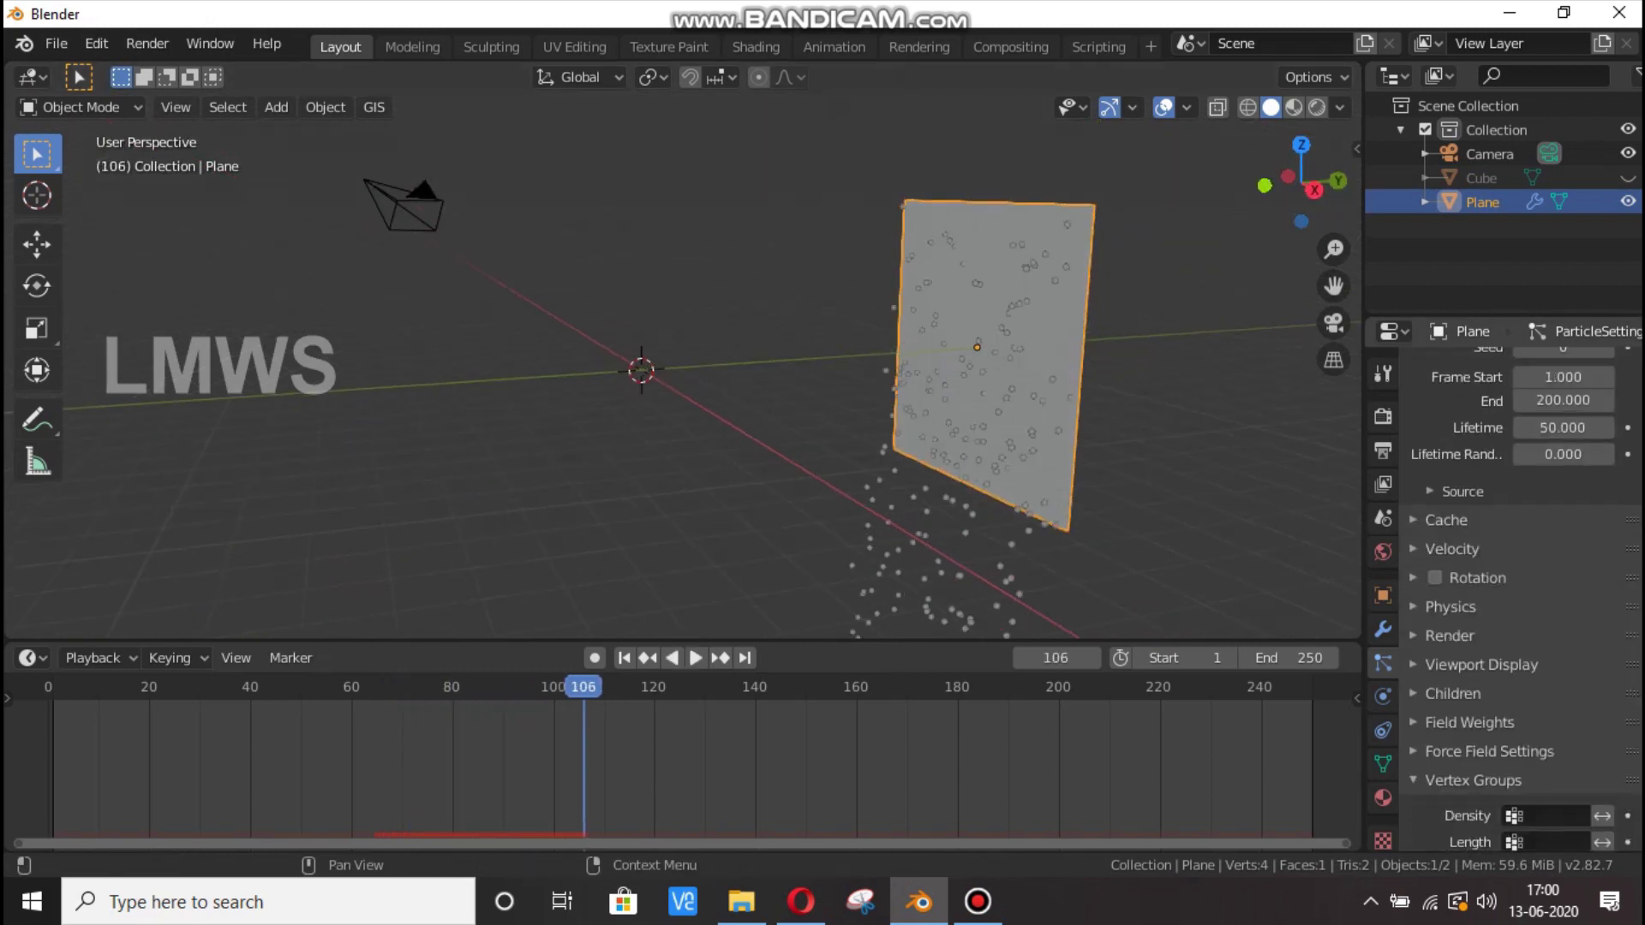
{"action": "scroll", "coordinate": [1472, 754], "scroll_direction": "down", "scroll_amount": 4}
{"action": "left_click", "coordinate": [1472, 592]}
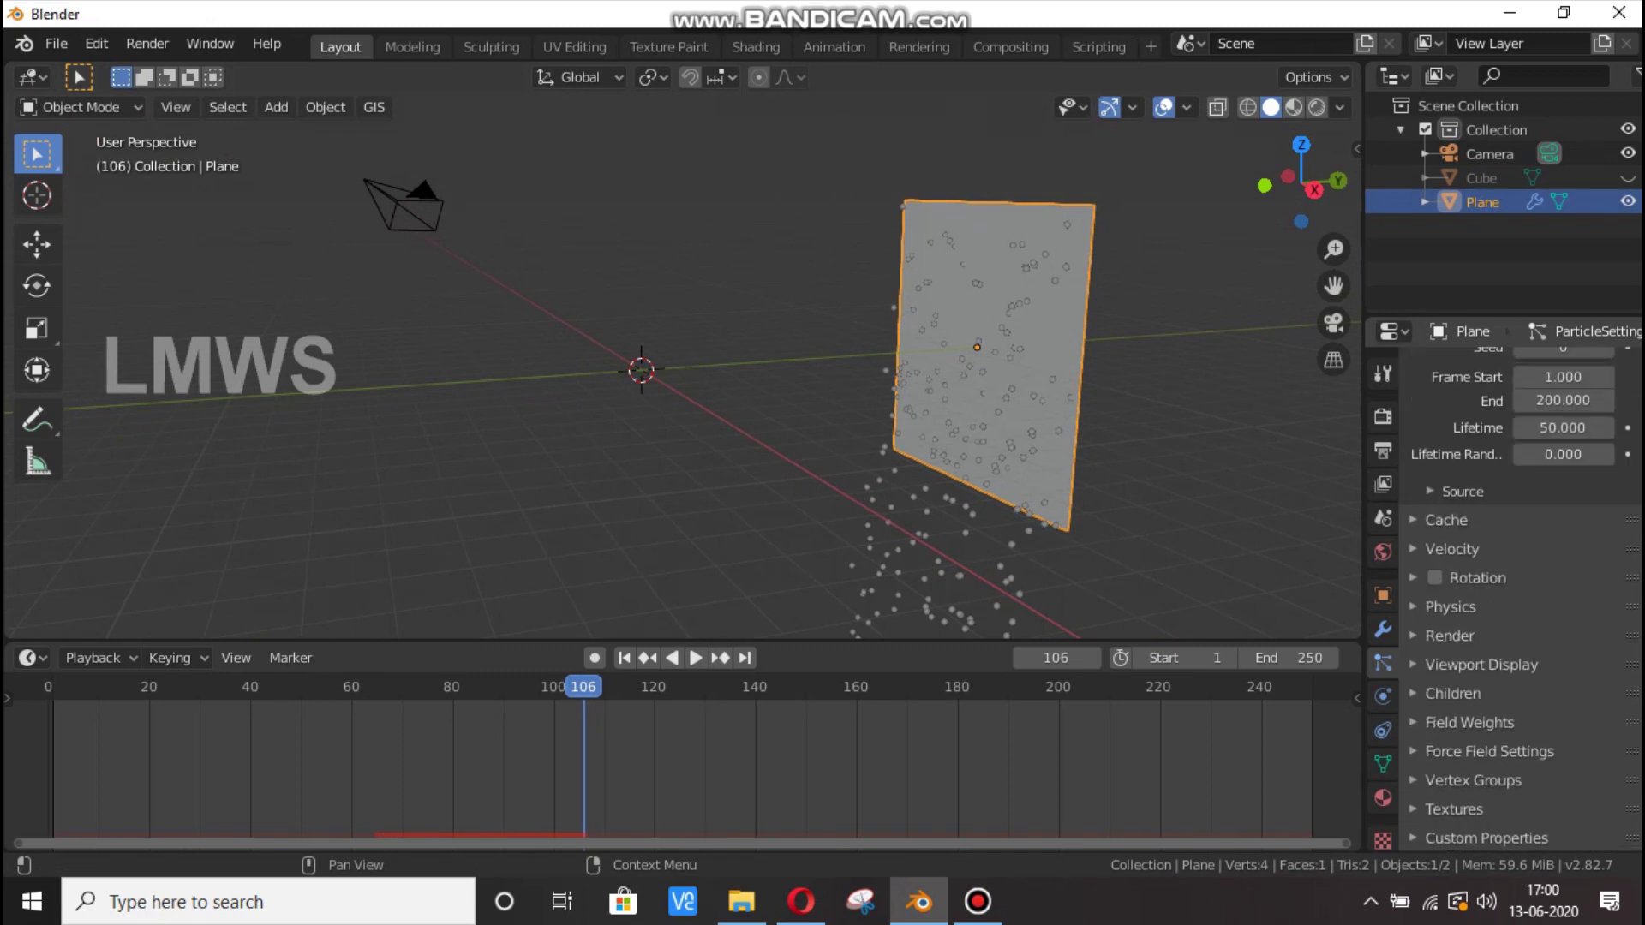
{"action": "left_click", "coordinate": [1489, 751]}
{"action": "left_click", "coordinate": [1489, 751]}
{"action": "left_click", "coordinate": [1470, 722]}
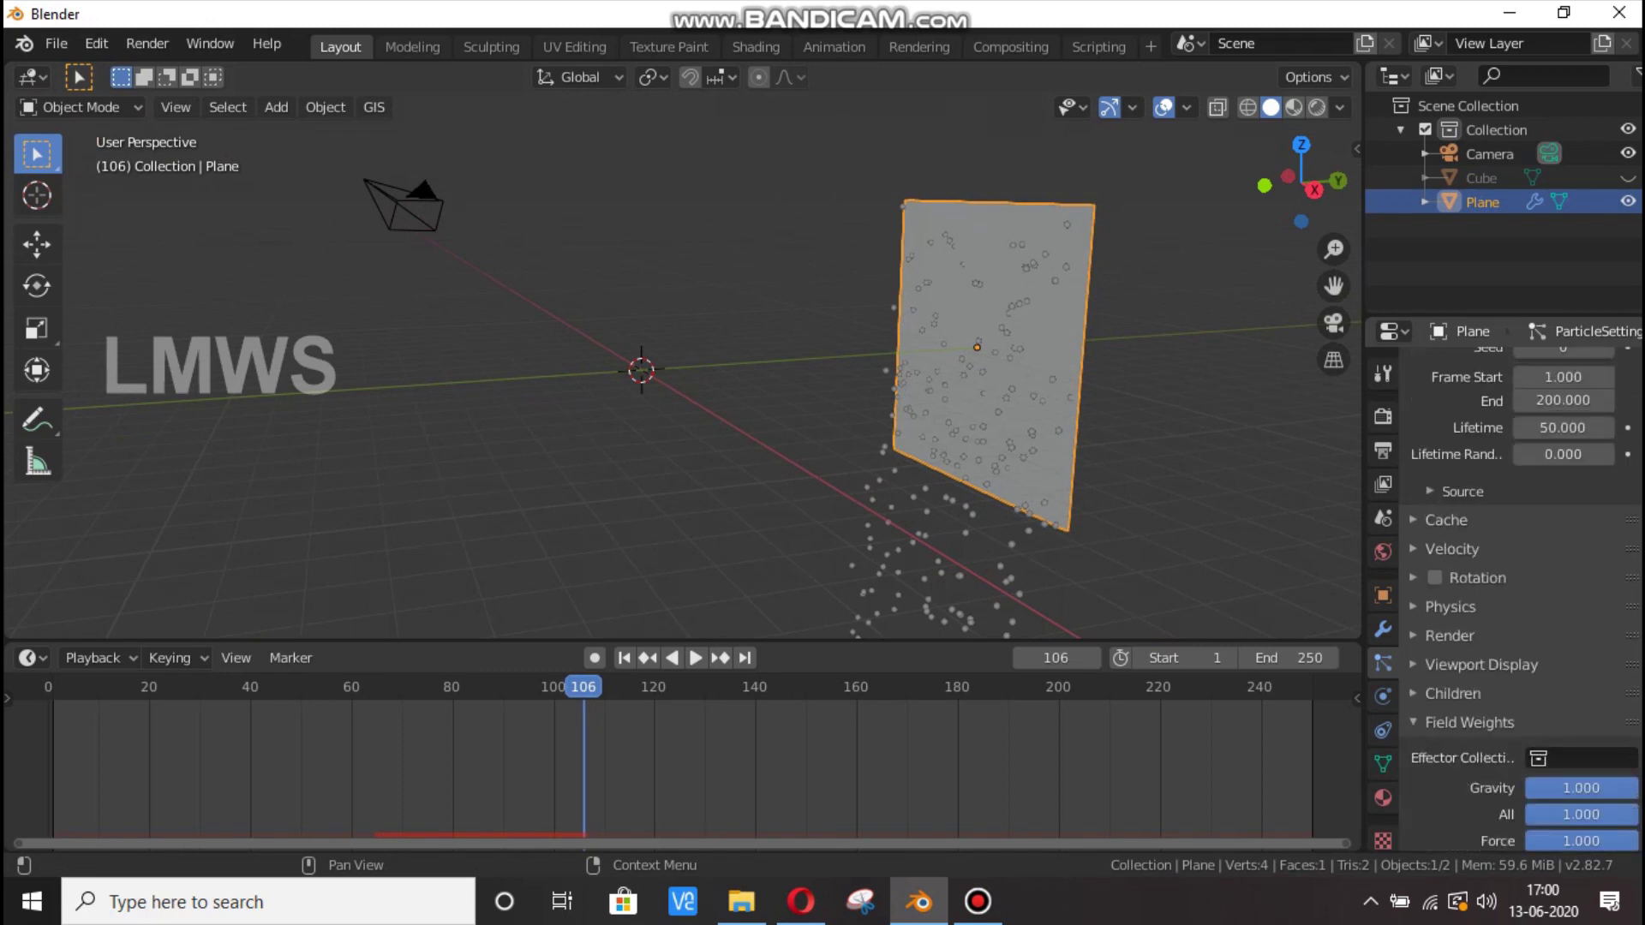
{"action": "left_click", "coordinate": [1469, 722]}
{"action": "left_click", "coordinate": [1469, 722]}
{"action": "key", "text": "BackSpace"}
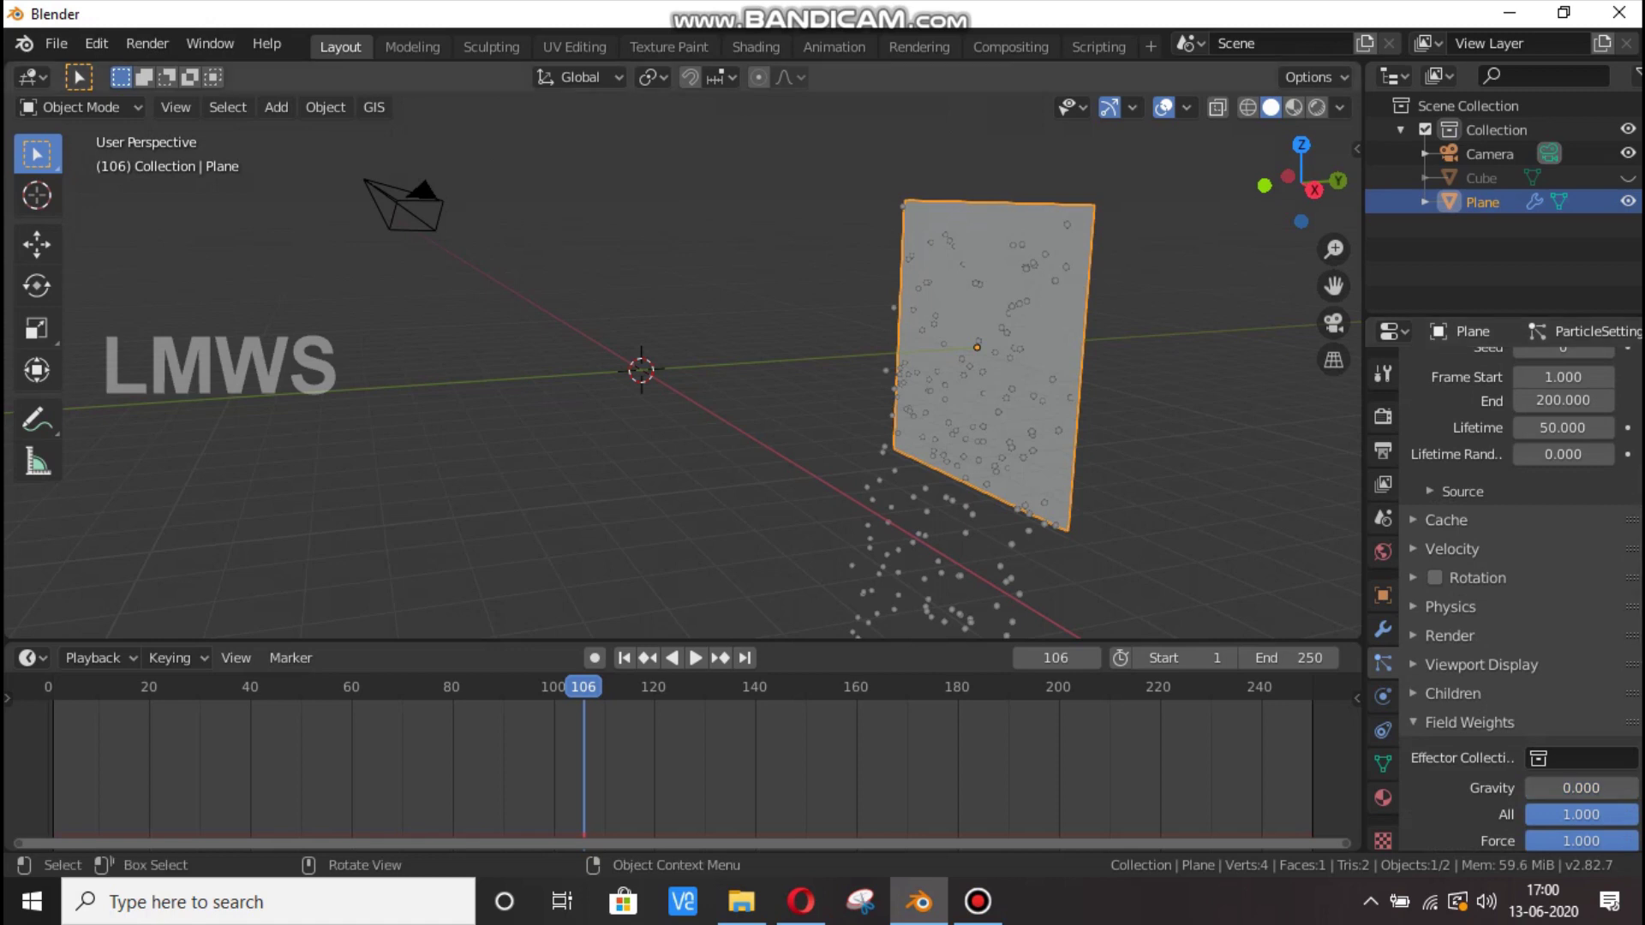
Set the particle lifetime to 150 and play the animation to check how far the particles travel.
{"action": "key", "text": "space"}
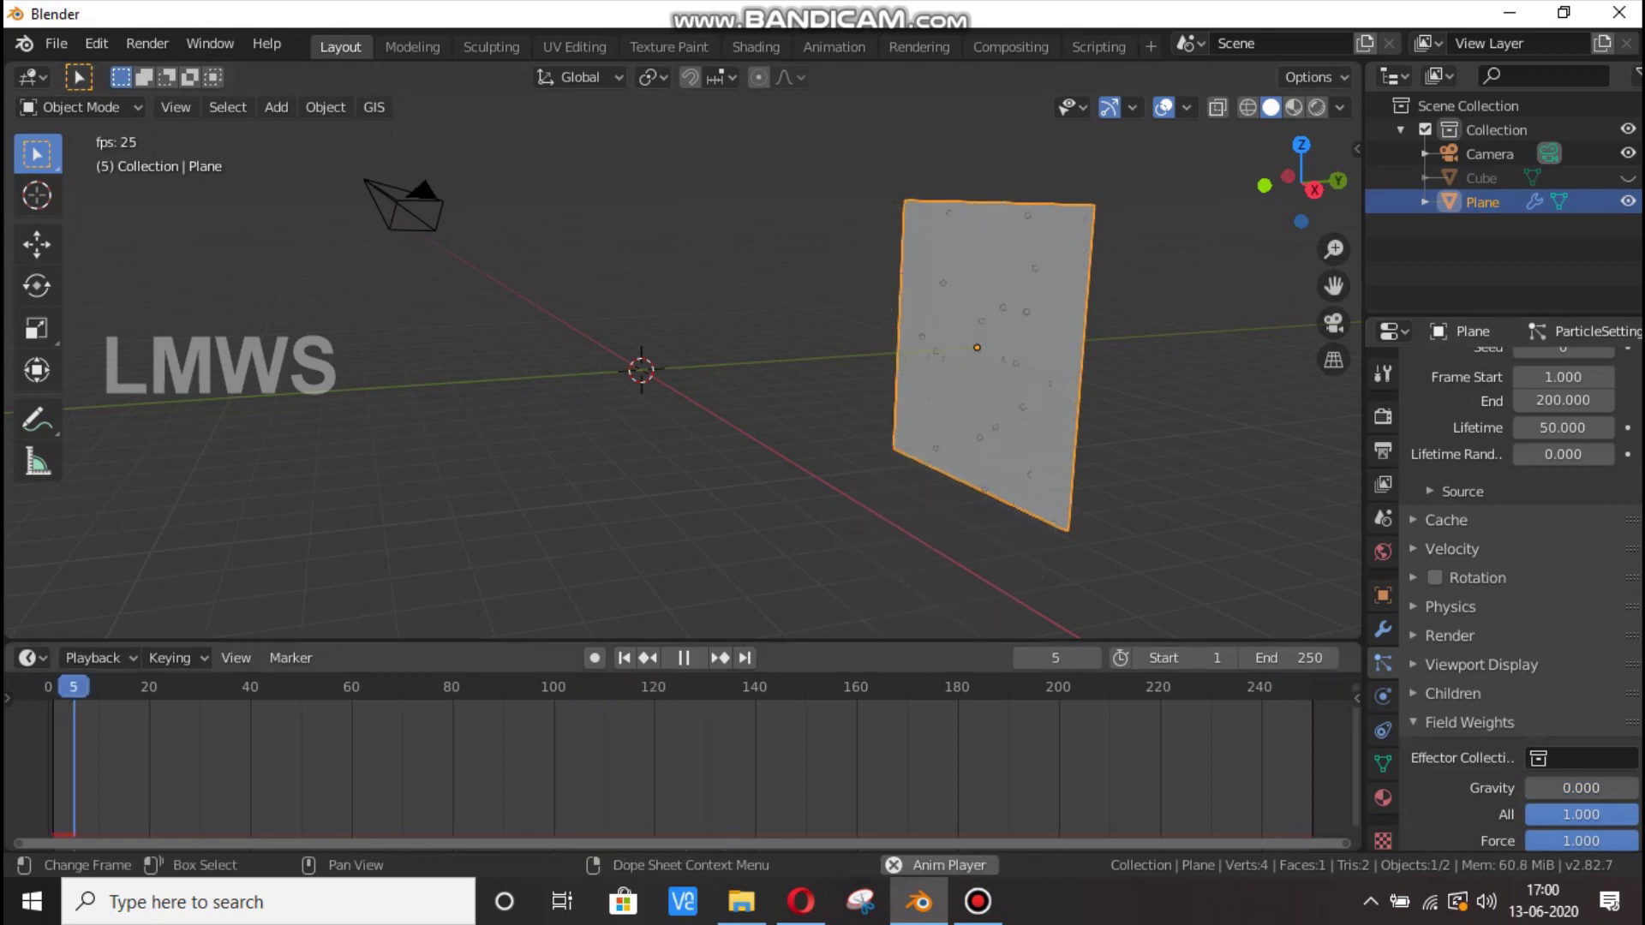
{"action": "scroll", "coordinate": [1559, 685], "scroll_direction": "up", "scroll_amount": 7}
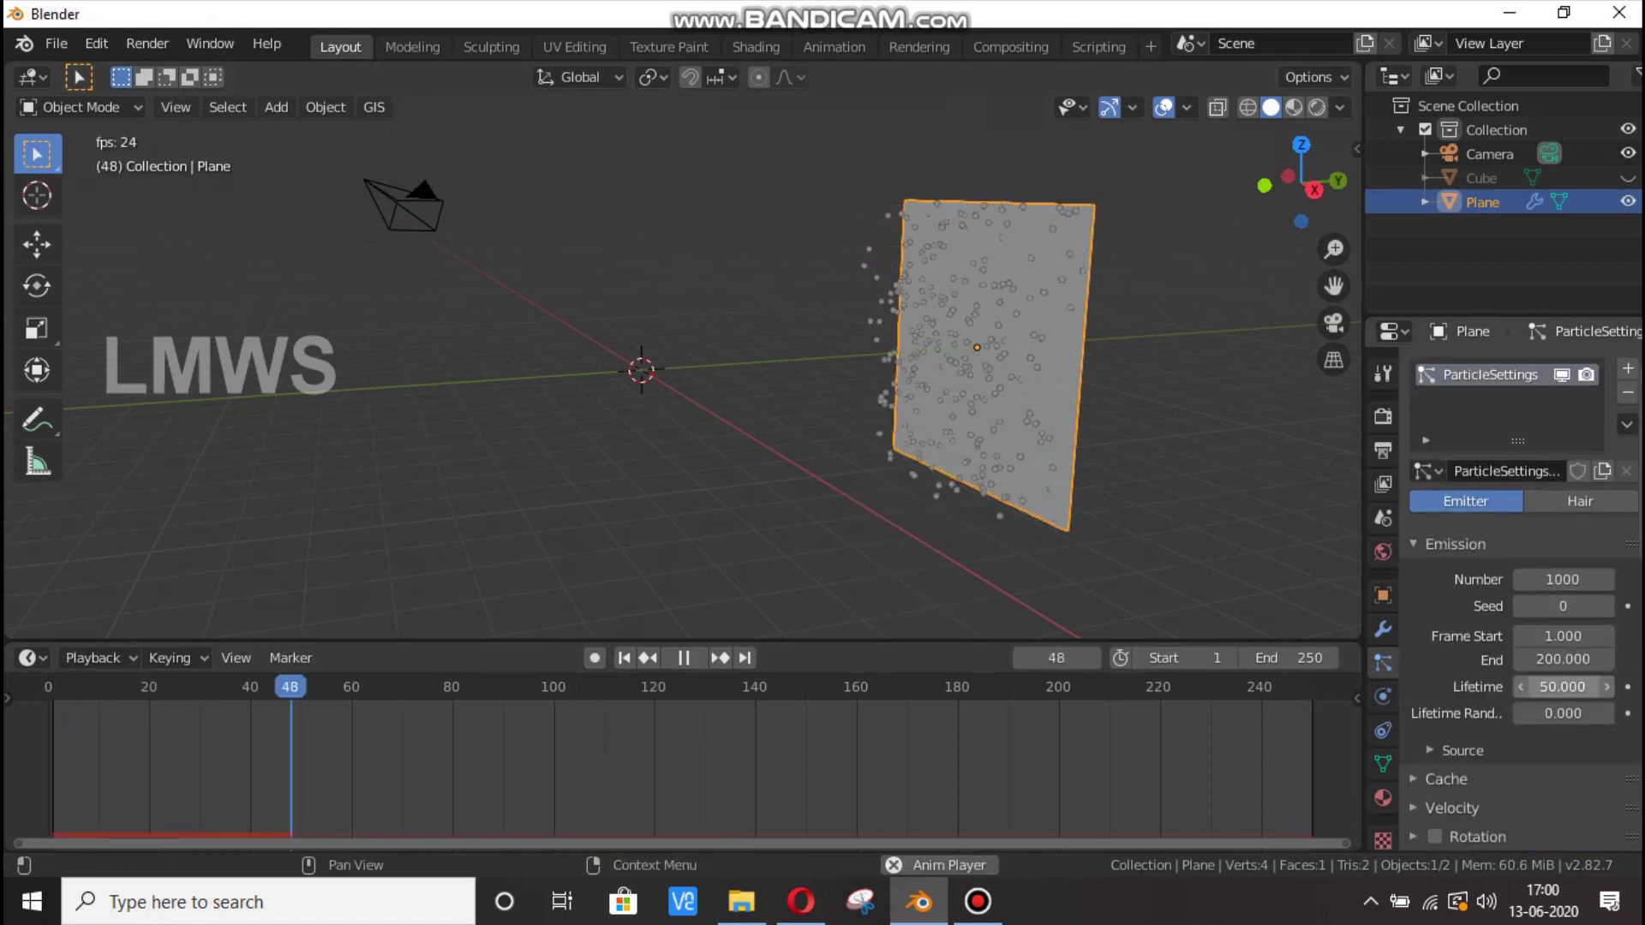
{"action": "left_click", "coordinate": [1562, 687]}
{"action": "type", "text": "150"}
{"action": "key", "text": "Return"}
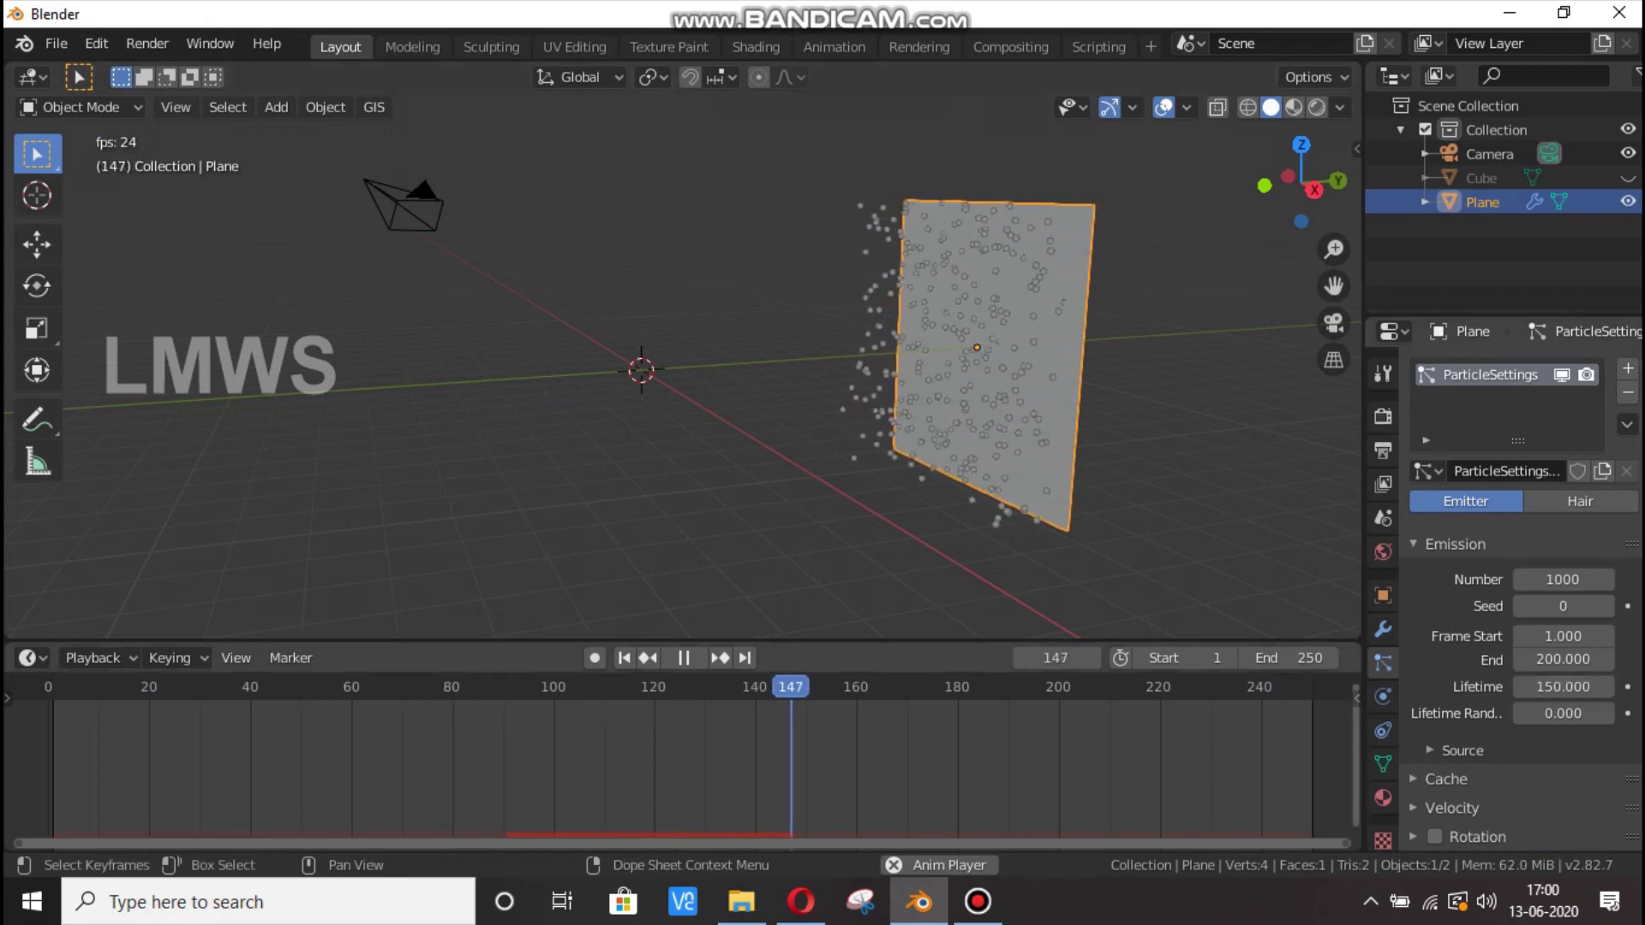
{"action": "key", "text": "space"}
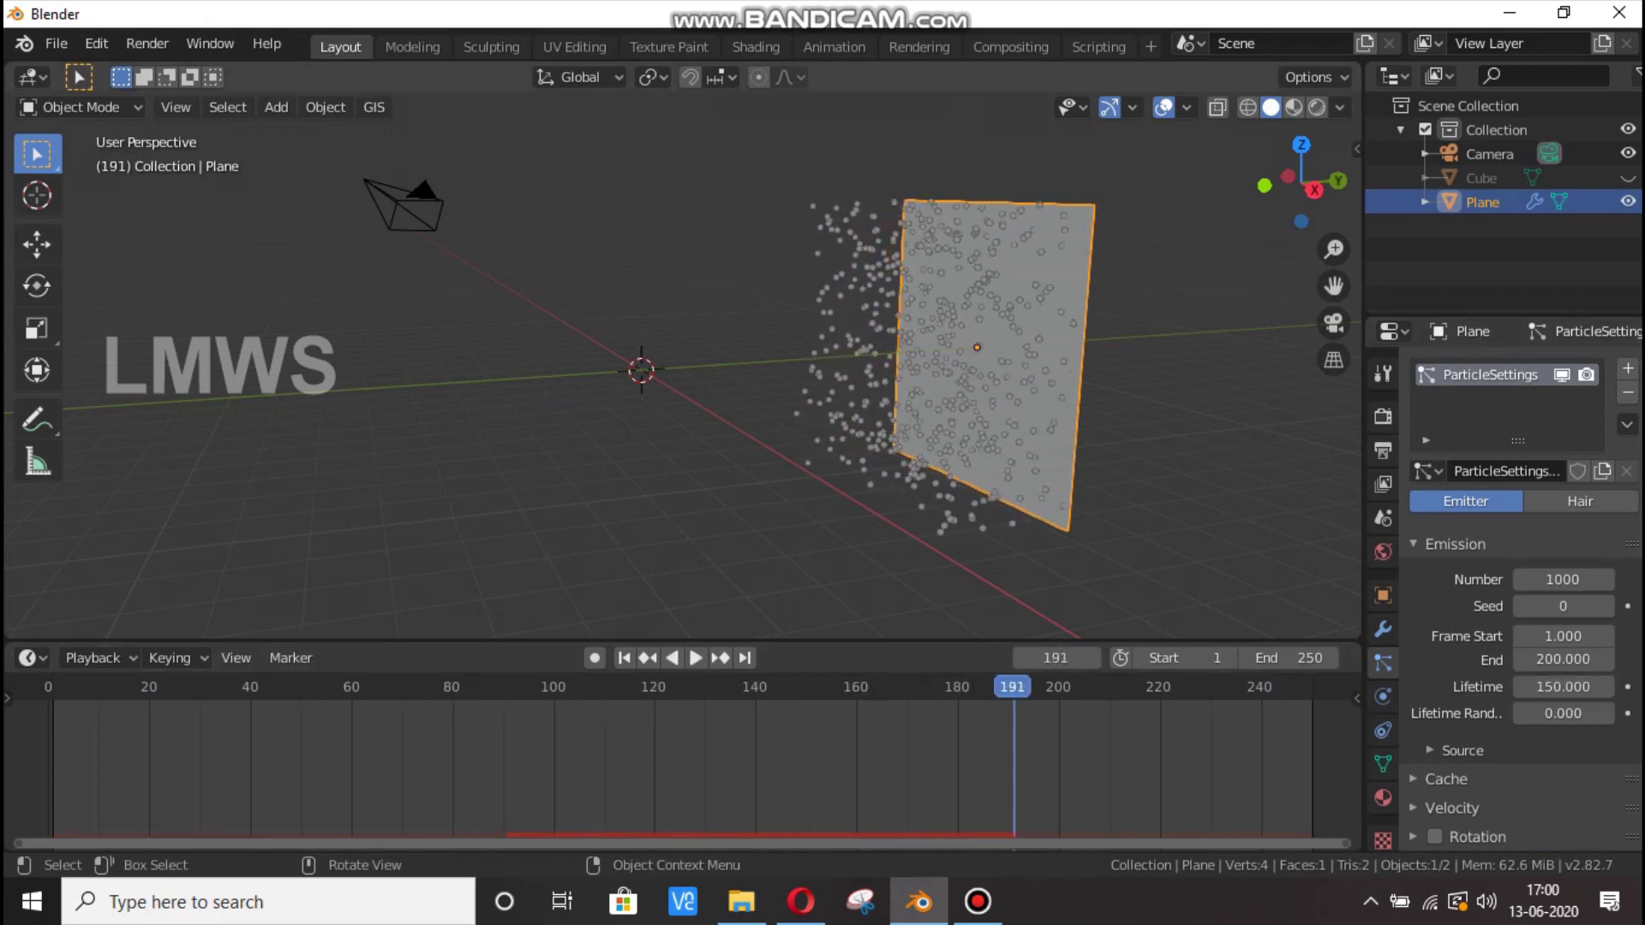
Render the particles as Object, using the hidden Cube fish as the instance object.
{"action": "scroll", "coordinate": [1521, 599], "scroll_direction": "down", "scroll_amount": 5}
{"action": "scroll", "coordinate": [1521, 599], "scroll_direction": "down", "scroll_amount": 7}
{"action": "scroll", "coordinate": [1520, 600], "scroll_direction": "up", "scroll_amount": 1}
{"action": "left_click", "coordinate": [1470, 496]}
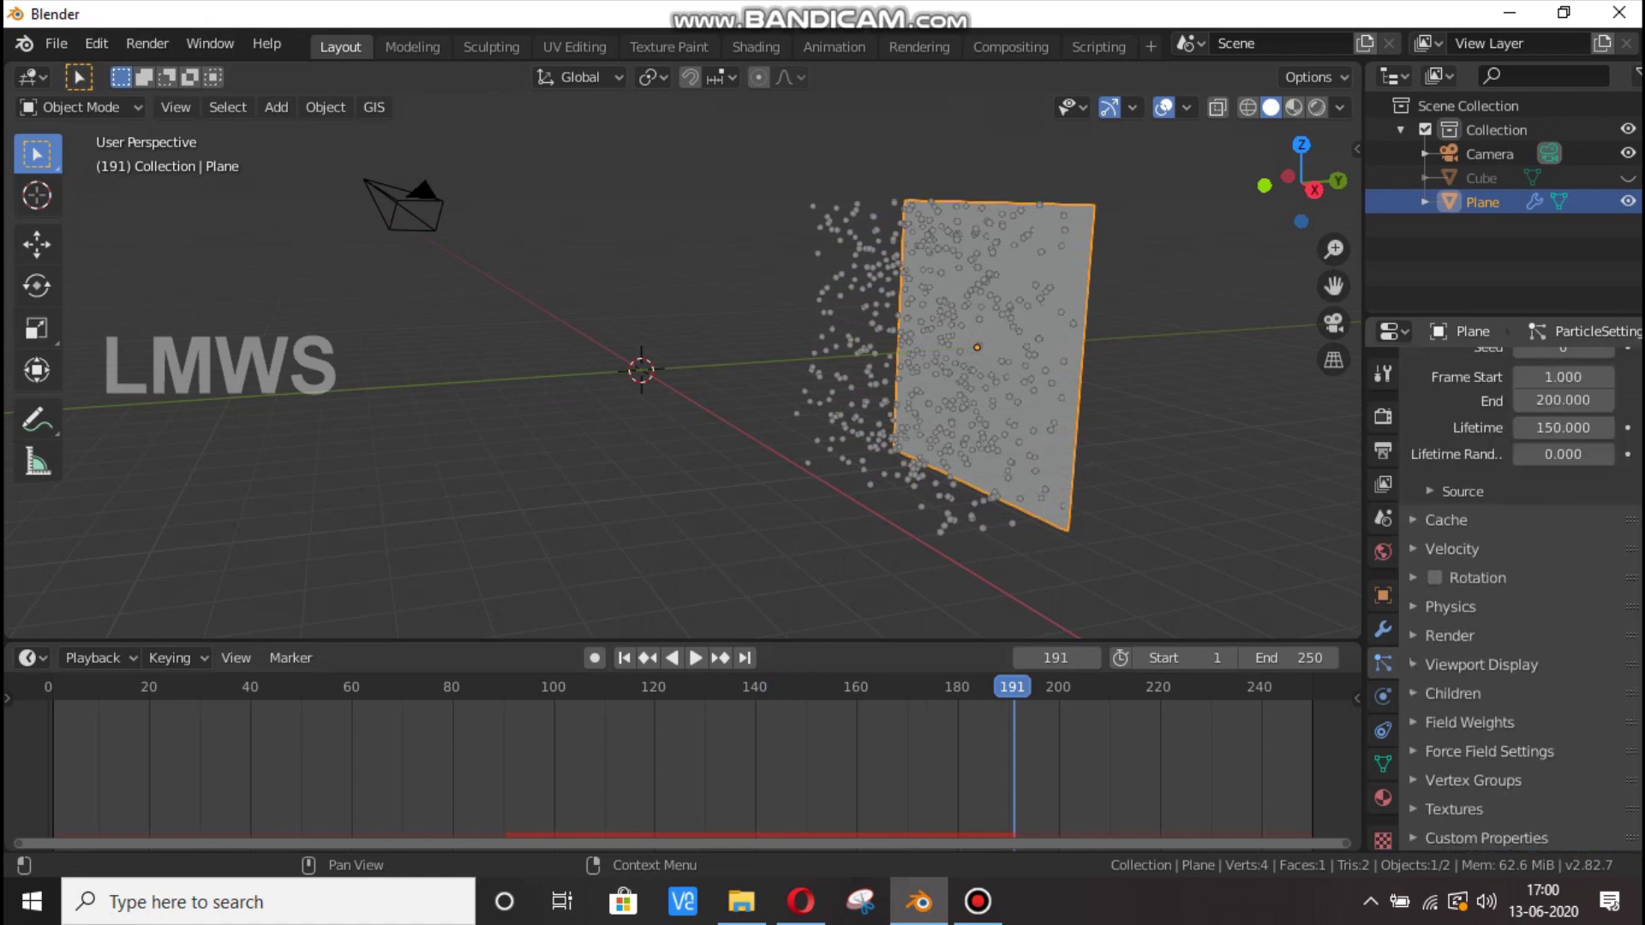
{"action": "left_click", "coordinate": [1450, 636]}
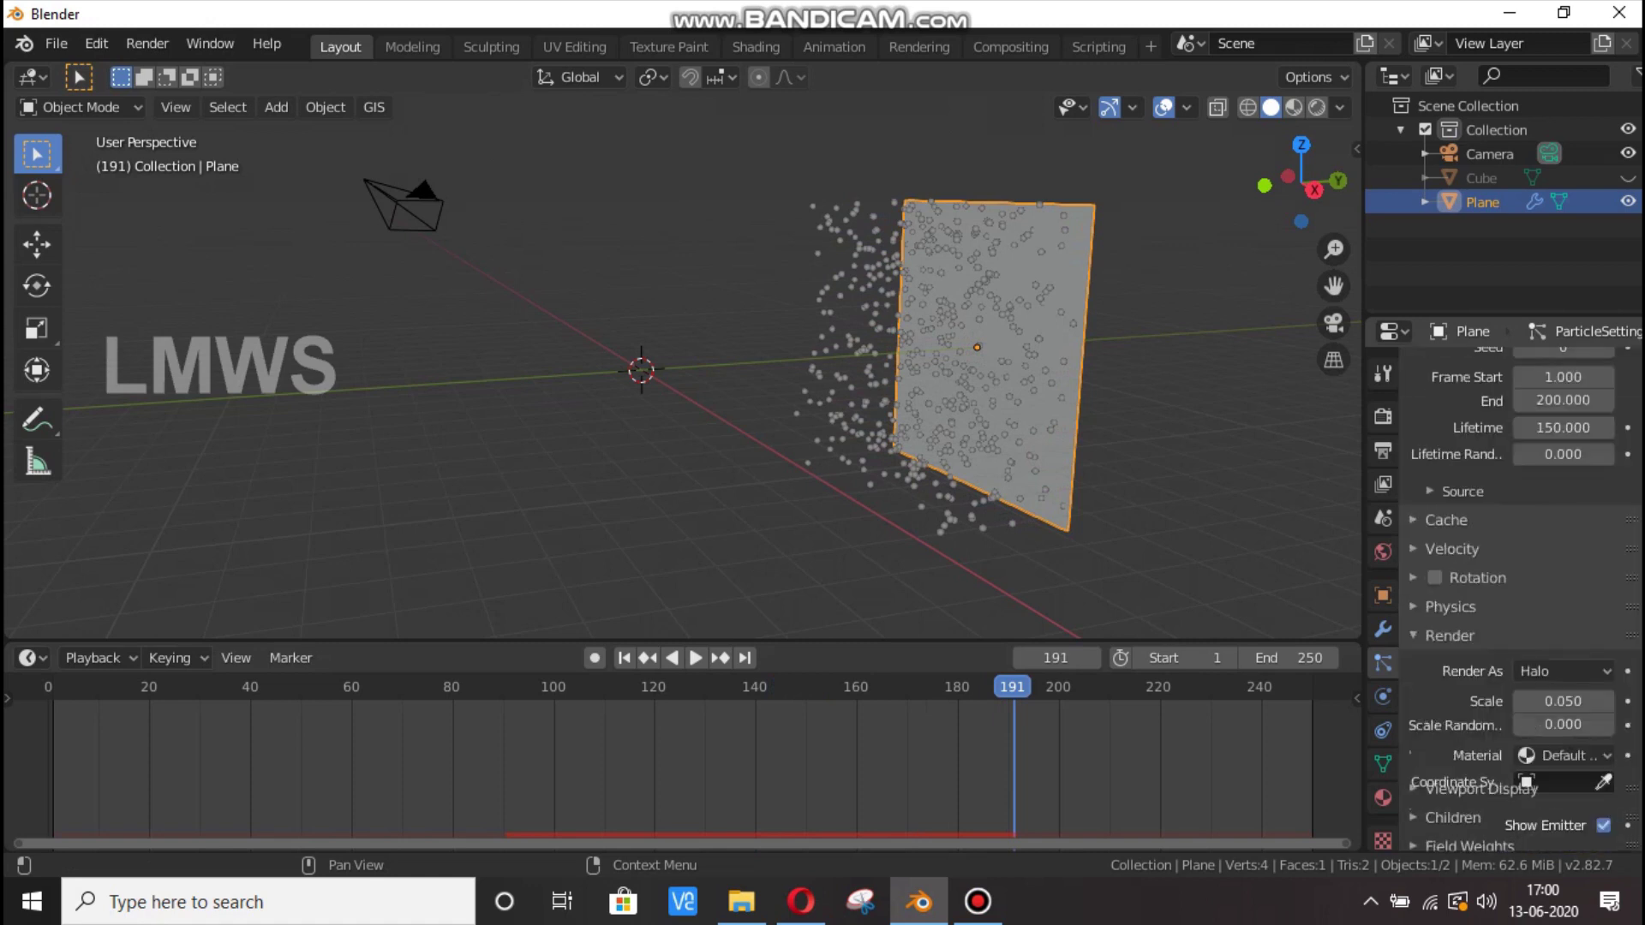
{"action": "left_click", "coordinate": [977, 901]}
{"action": "left_click", "coordinate": [978, 901]}
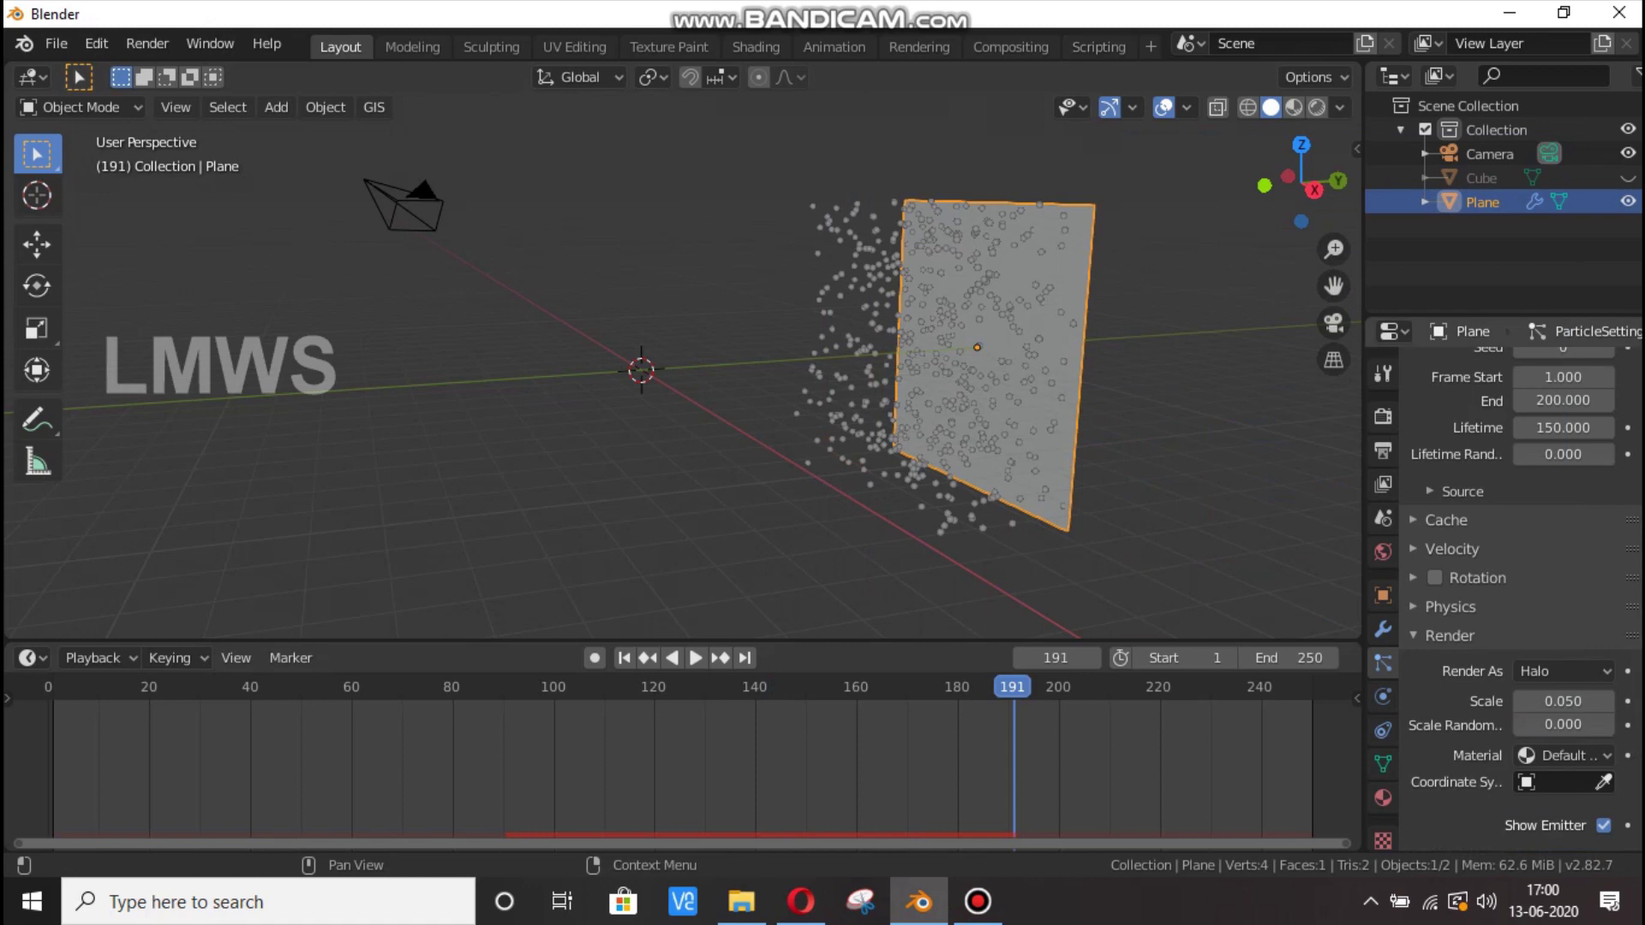
{"action": "left_click", "coordinate": [1564, 671]}
{"action": "left_click", "coordinate": [1464, 537]}
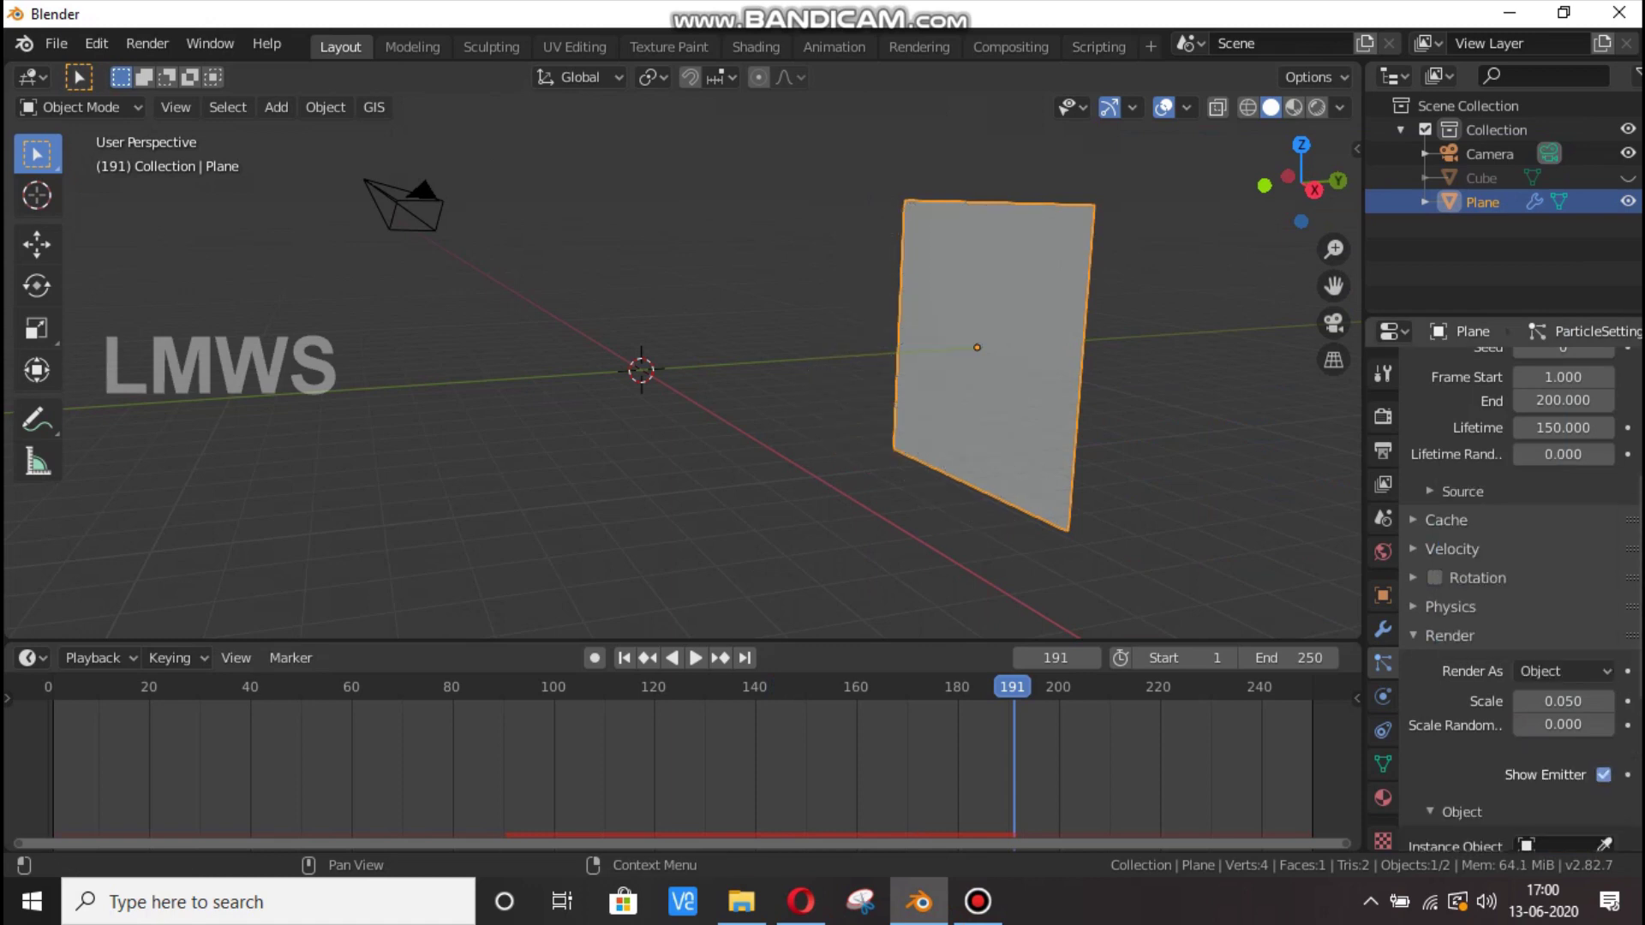
{"action": "left_click", "coordinate": [1552, 845]}
{"action": "left_click", "coordinate": [1490, 622]}
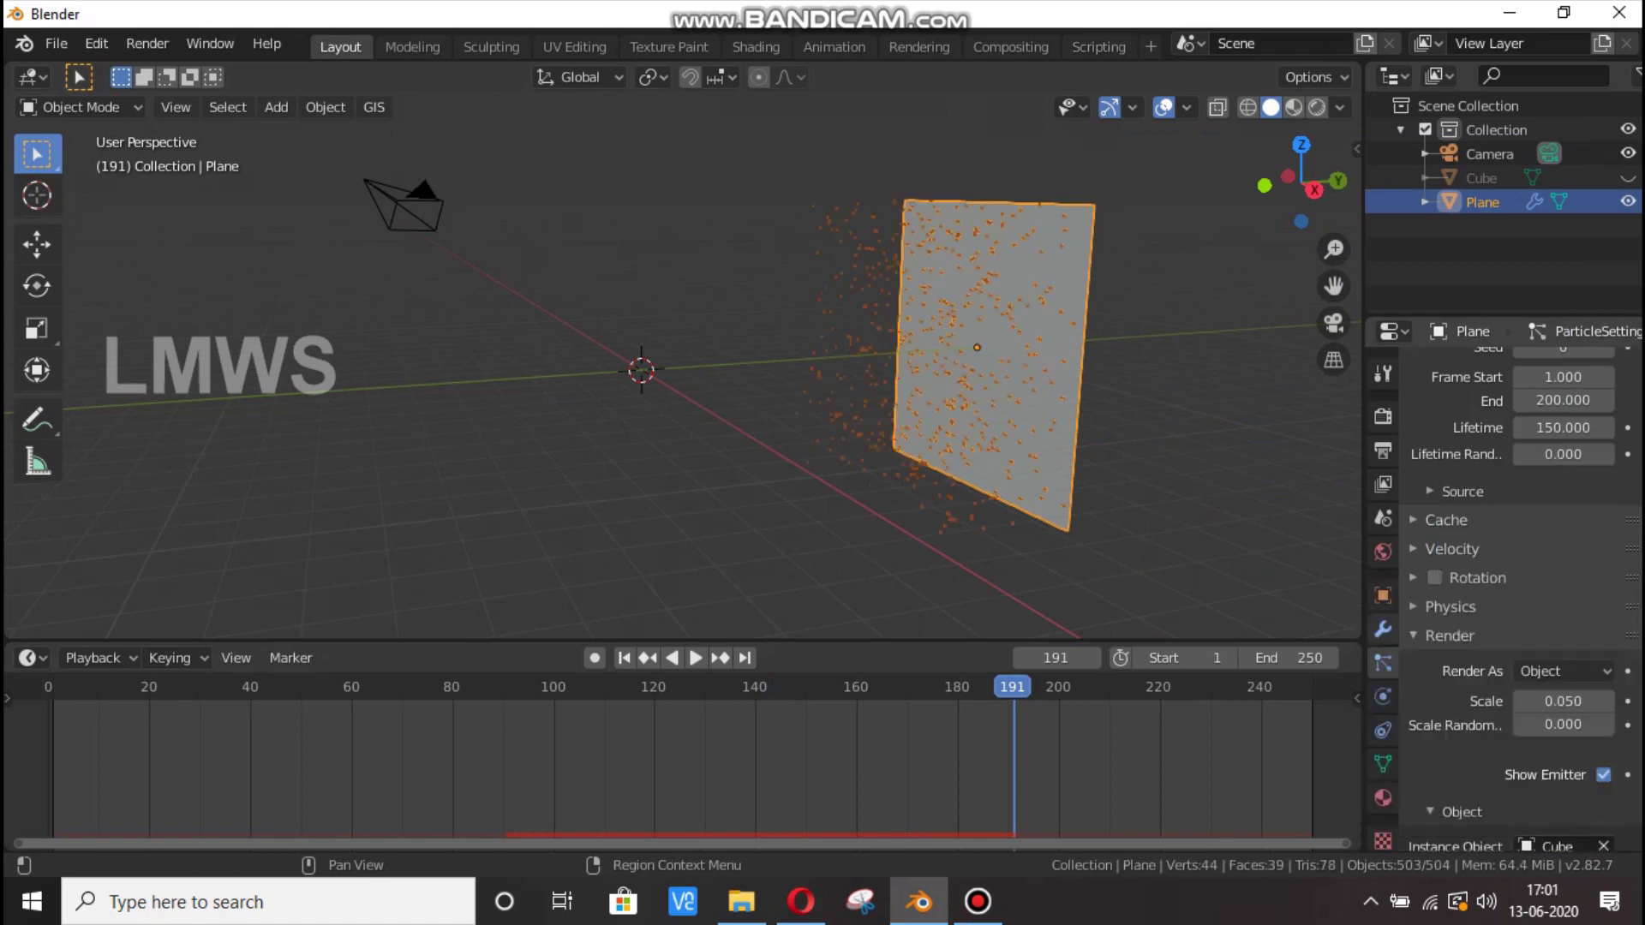
Play the animation briefly and inspect the fish instances close up near the plane.
{"action": "scroll", "coordinate": [985, 369], "scroll_direction": "up", "scroll_amount": 4}
{"action": "scroll", "coordinate": [683, 368], "scroll_direction": "up", "scroll_amount": 1}
{"action": "scroll", "coordinate": [985, 368], "scroll_direction": "up", "scroll_amount": 8}
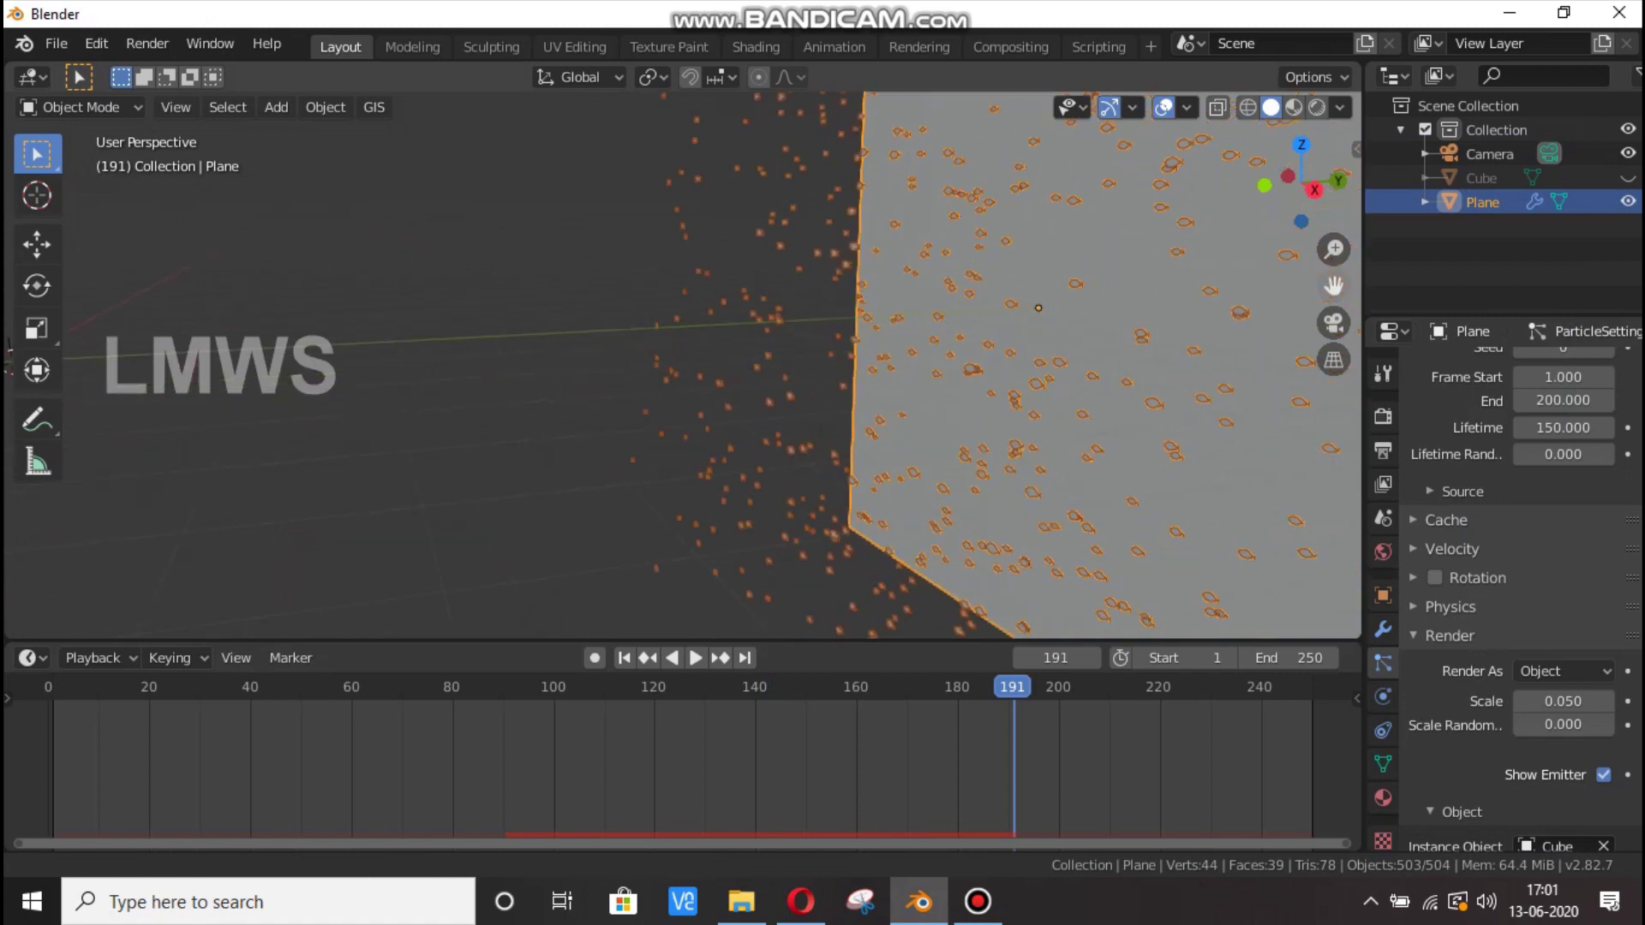
{"action": "scroll", "coordinate": [683, 368], "scroll_direction": "down", "scroll_amount": 2}
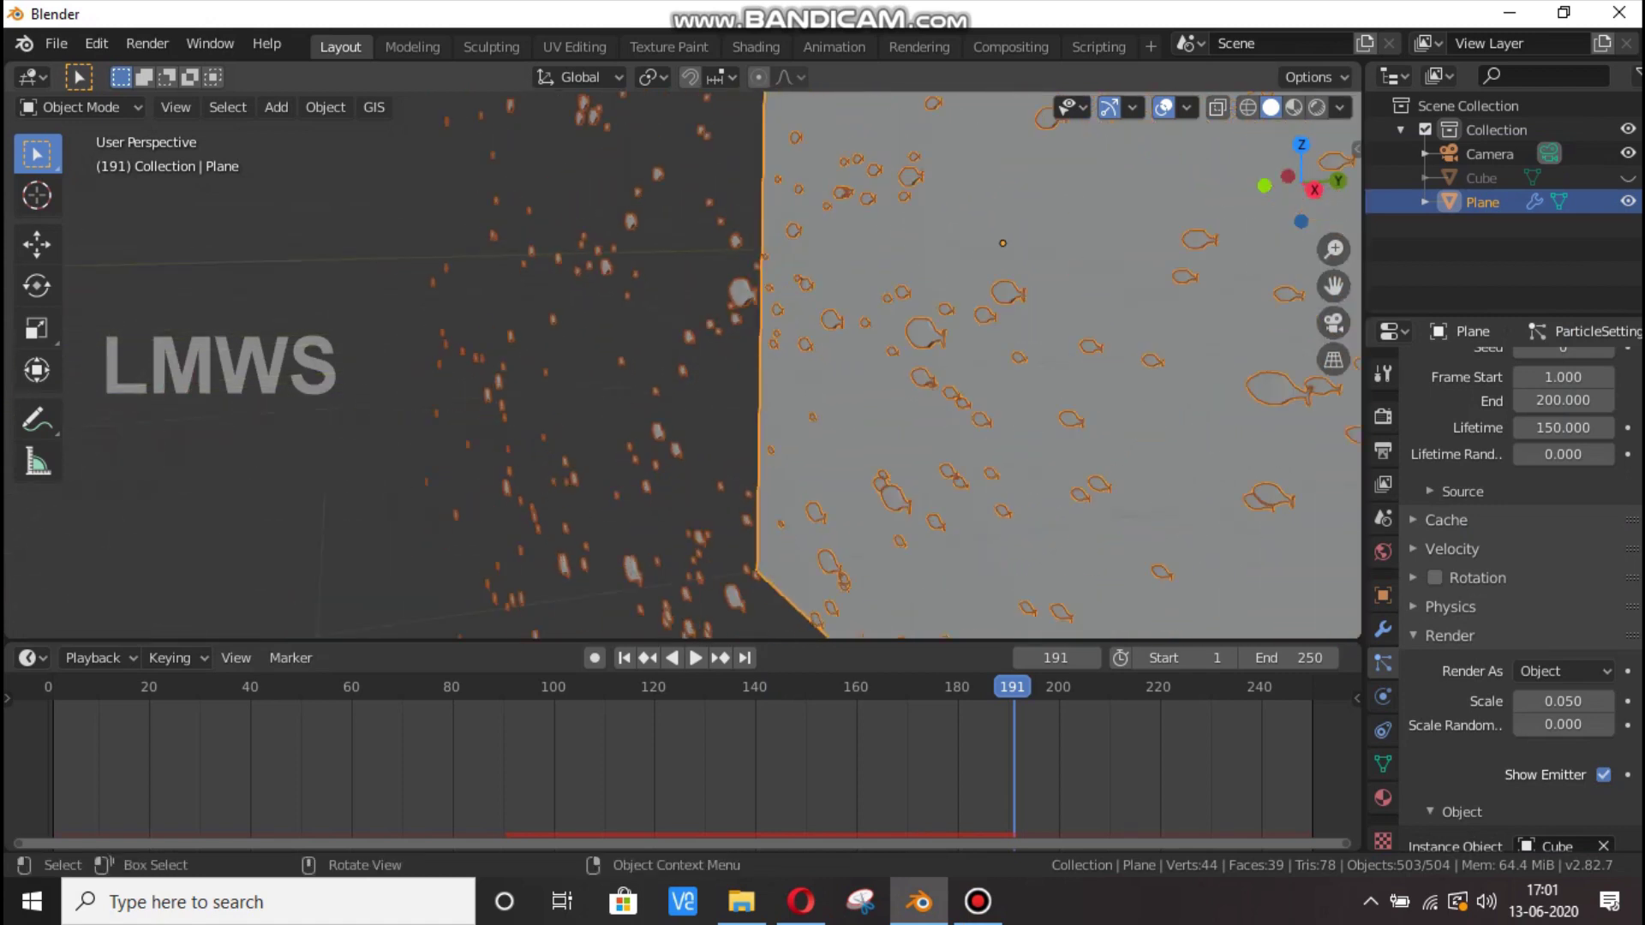
{"action": "key", "text": "space"}
{"action": "key", "text": "space"}
{"action": "scroll", "coordinate": [683, 367], "scroll_direction": "down", "scroll_amount": 1}
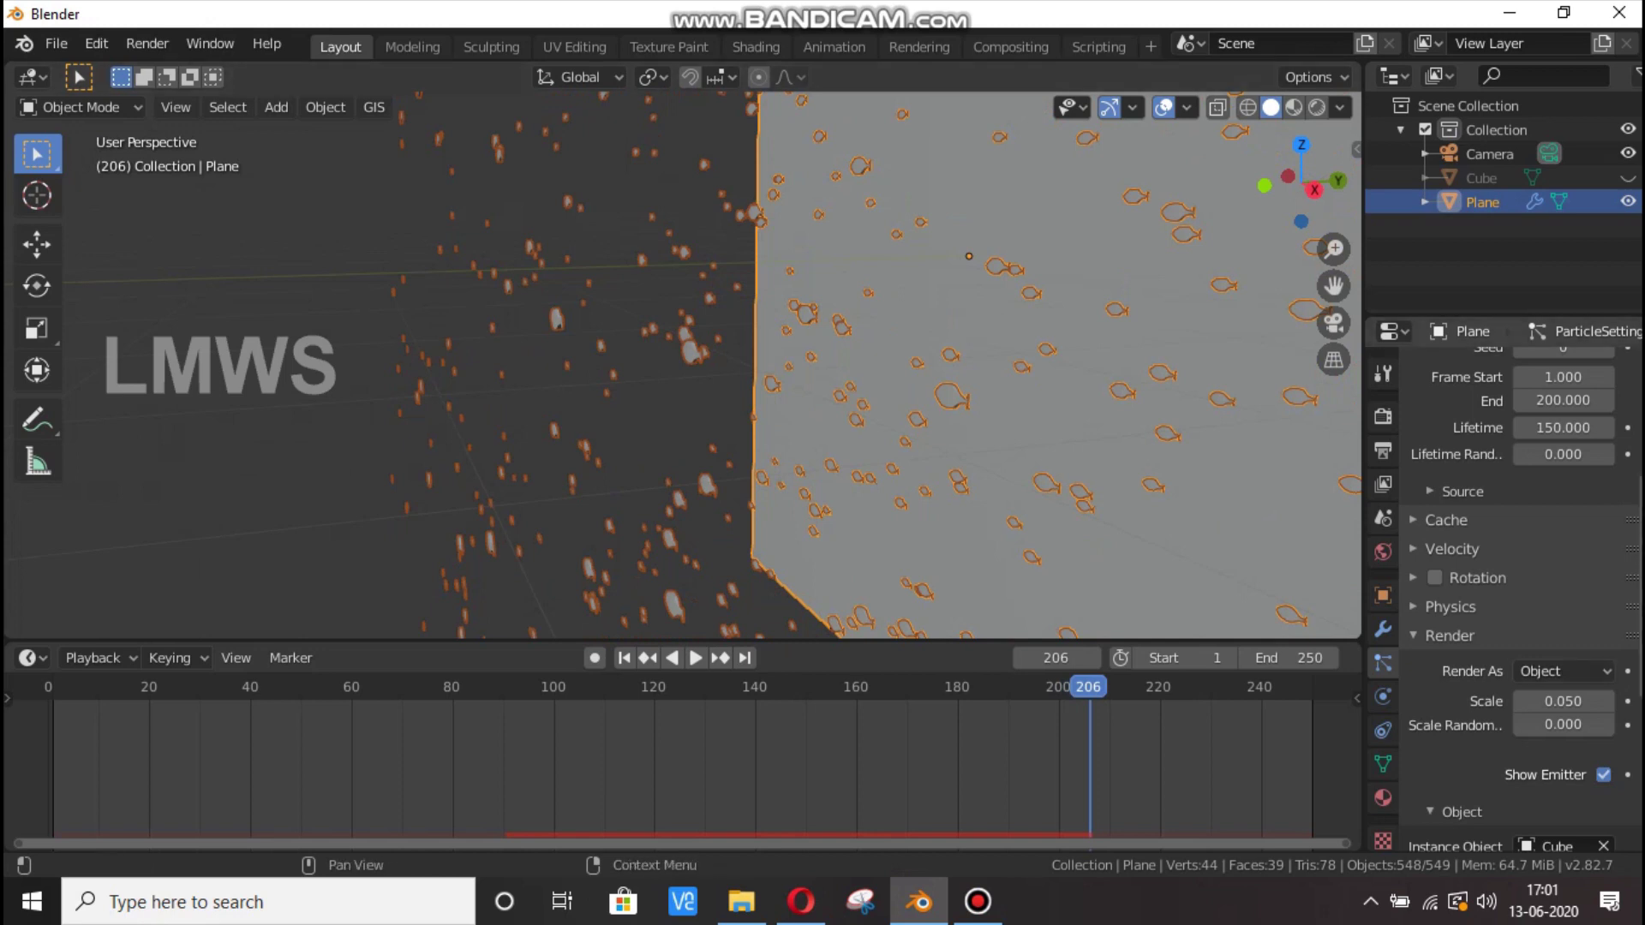
Enable Rotation for the particle system and turn on Object Rotation for the rendered fish instances.
{"action": "scroll", "coordinate": [1520, 600], "scroll_direction": "up", "scroll_amount": 5}
{"action": "scroll", "coordinate": [1521, 599], "scroll_direction": "down", "scroll_amount": 5}
{"action": "scroll", "coordinate": [1521, 557], "scroll_direction": "down", "scroll_amount": 3}
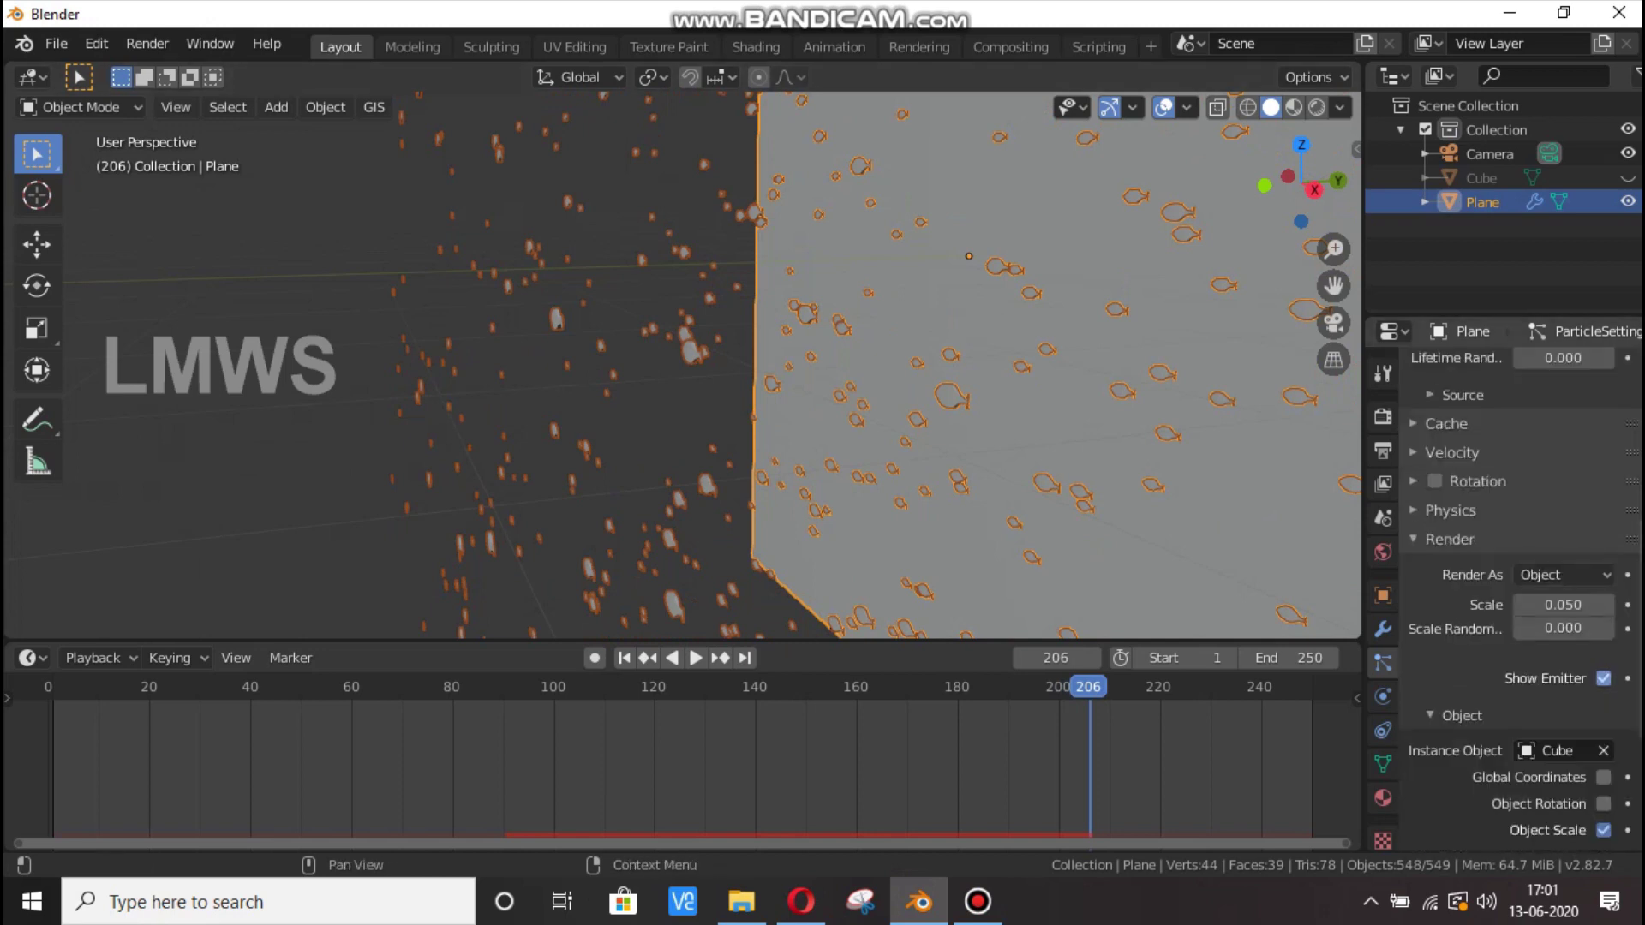
{"action": "left_click", "coordinate": [1448, 540]}
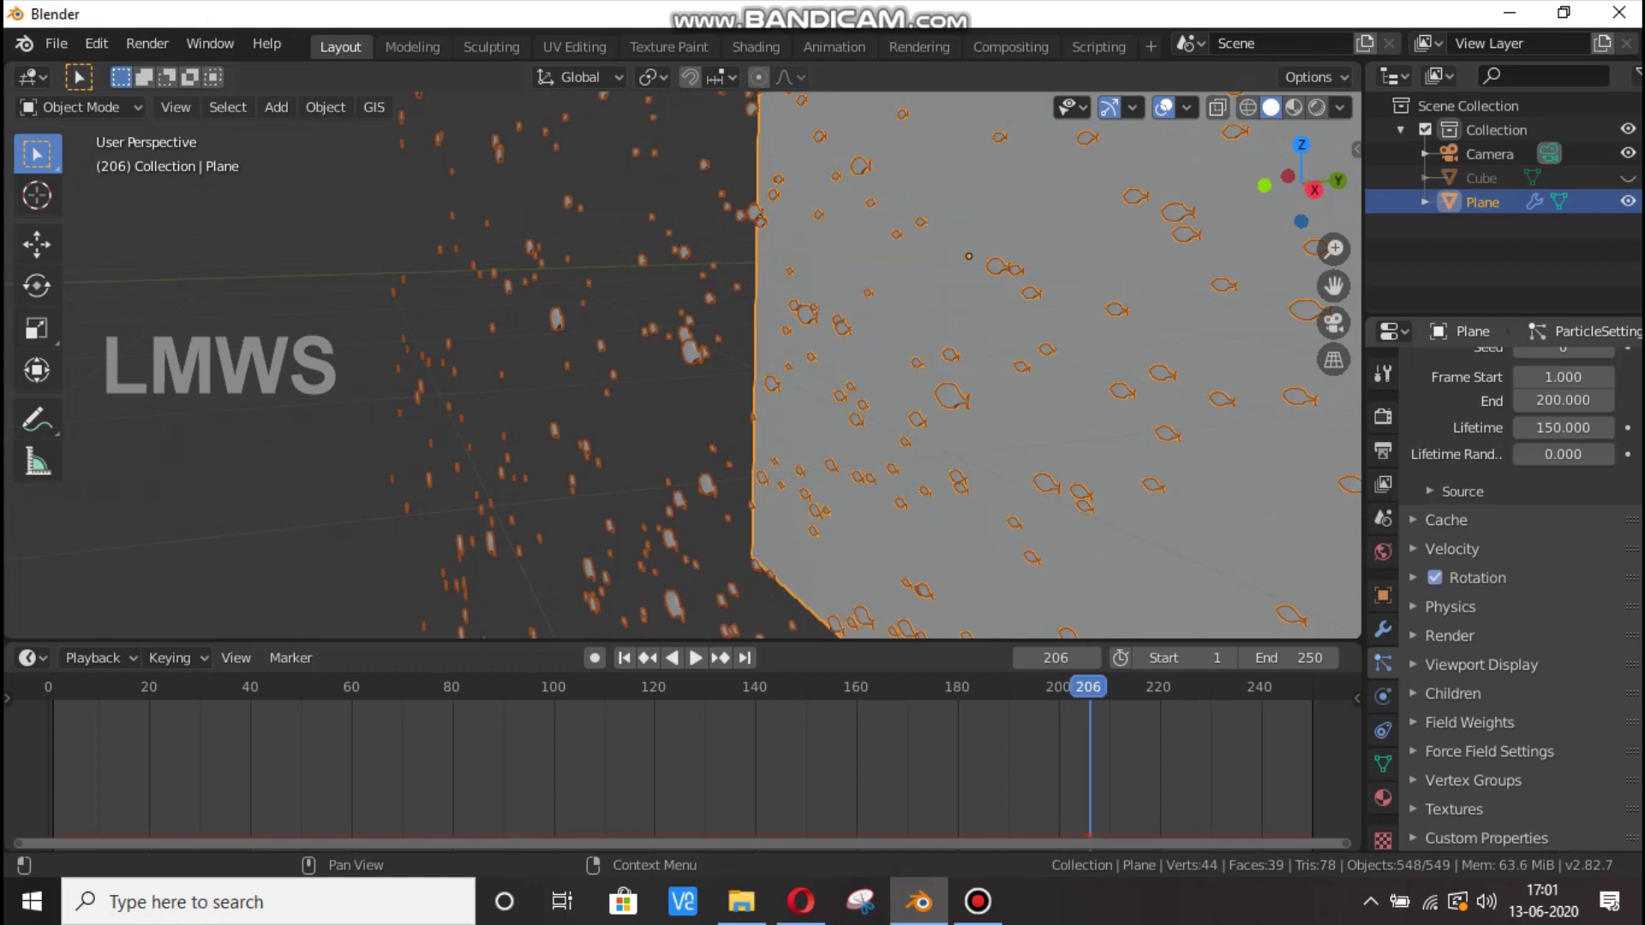
{"action": "left_click", "coordinate": [1465, 578]}
{"action": "scroll", "coordinate": [1521, 600], "scroll_direction": "down", "scroll_amount": 5}
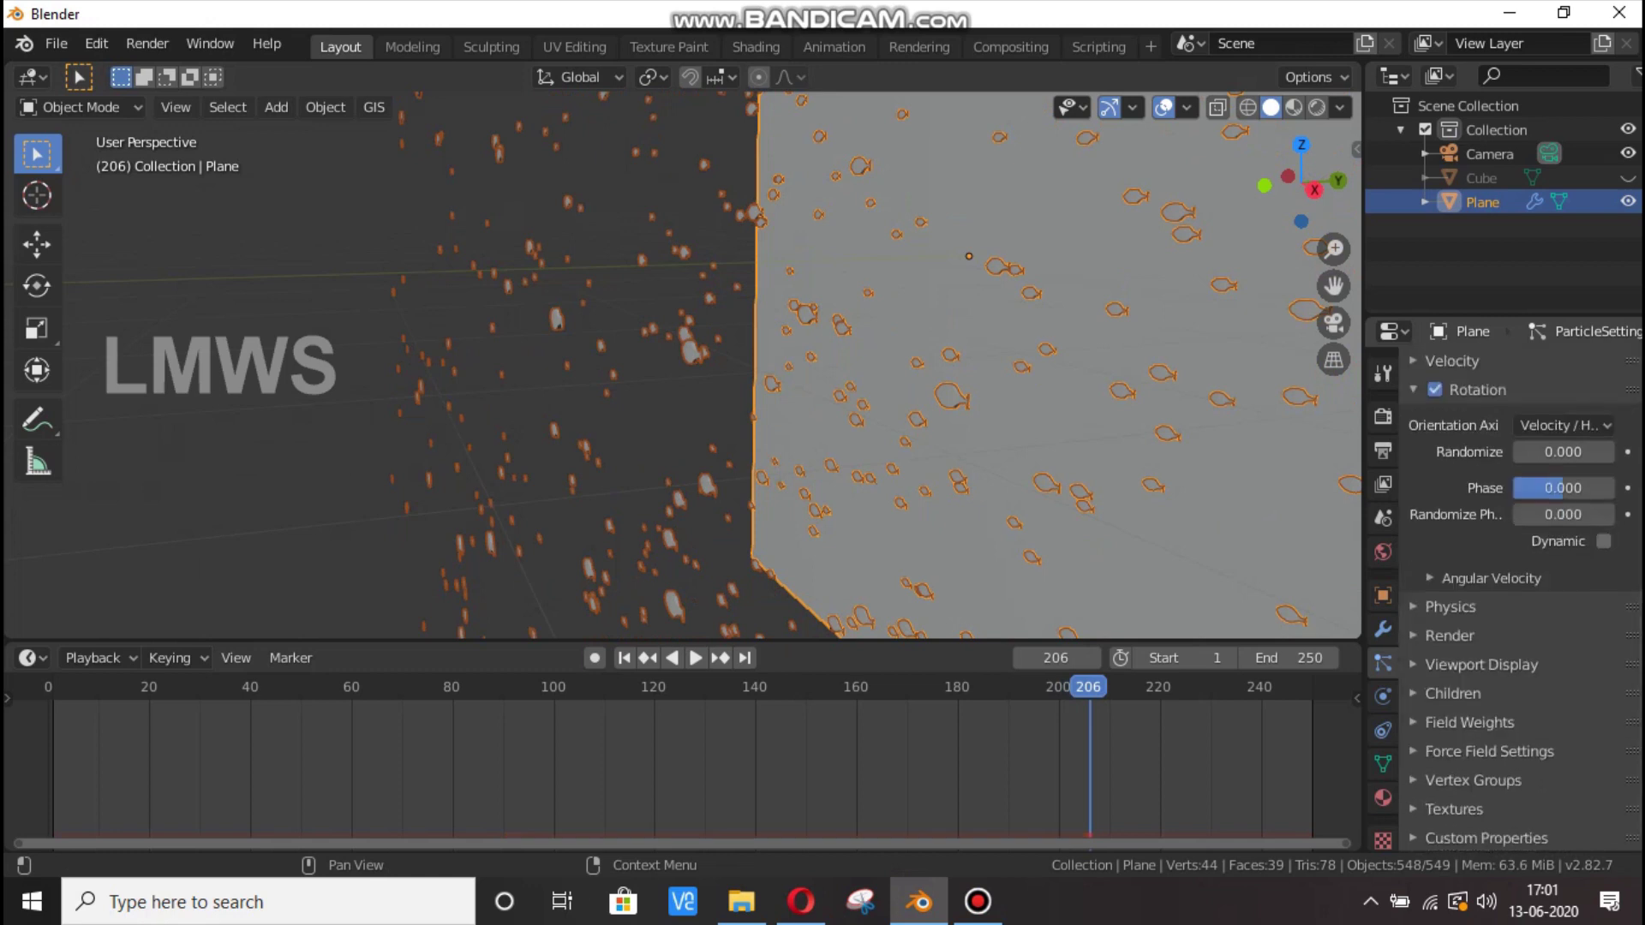
{"action": "left_click", "coordinate": [1450, 636]}
{"action": "scroll", "coordinate": [1520, 669], "scroll_direction": "down", "scroll_amount": 3}
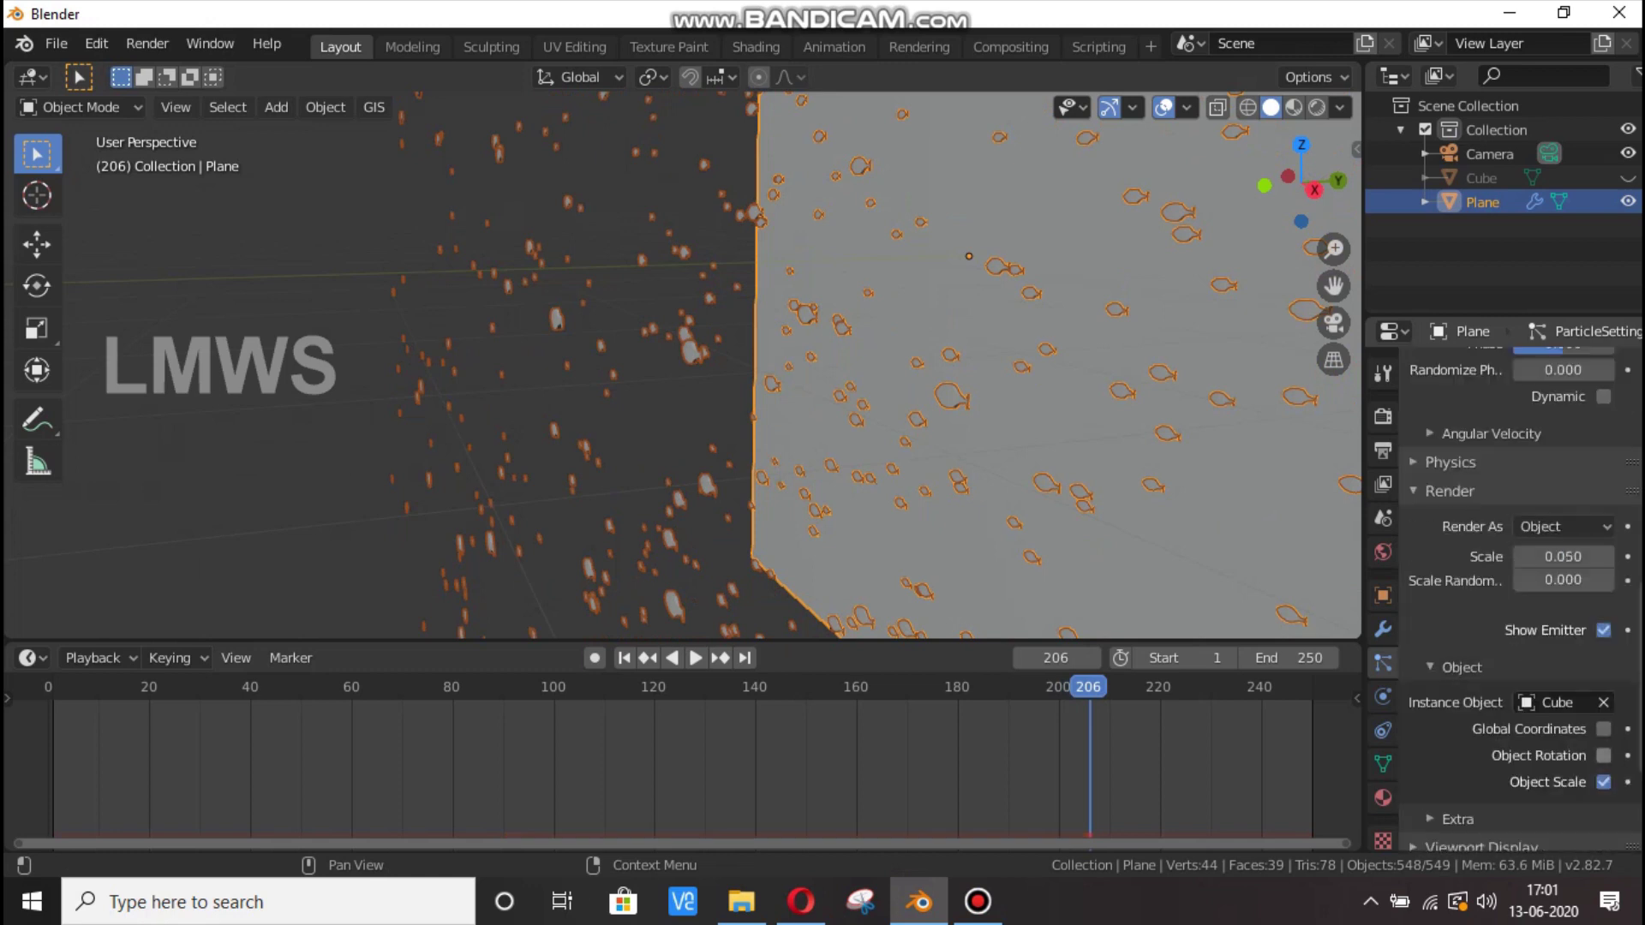
{"action": "left_click", "coordinate": [1603, 756]}
{"action": "scroll", "coordinate": [682, 364], "scroll_direction": "down", "scroll_amount": 3}
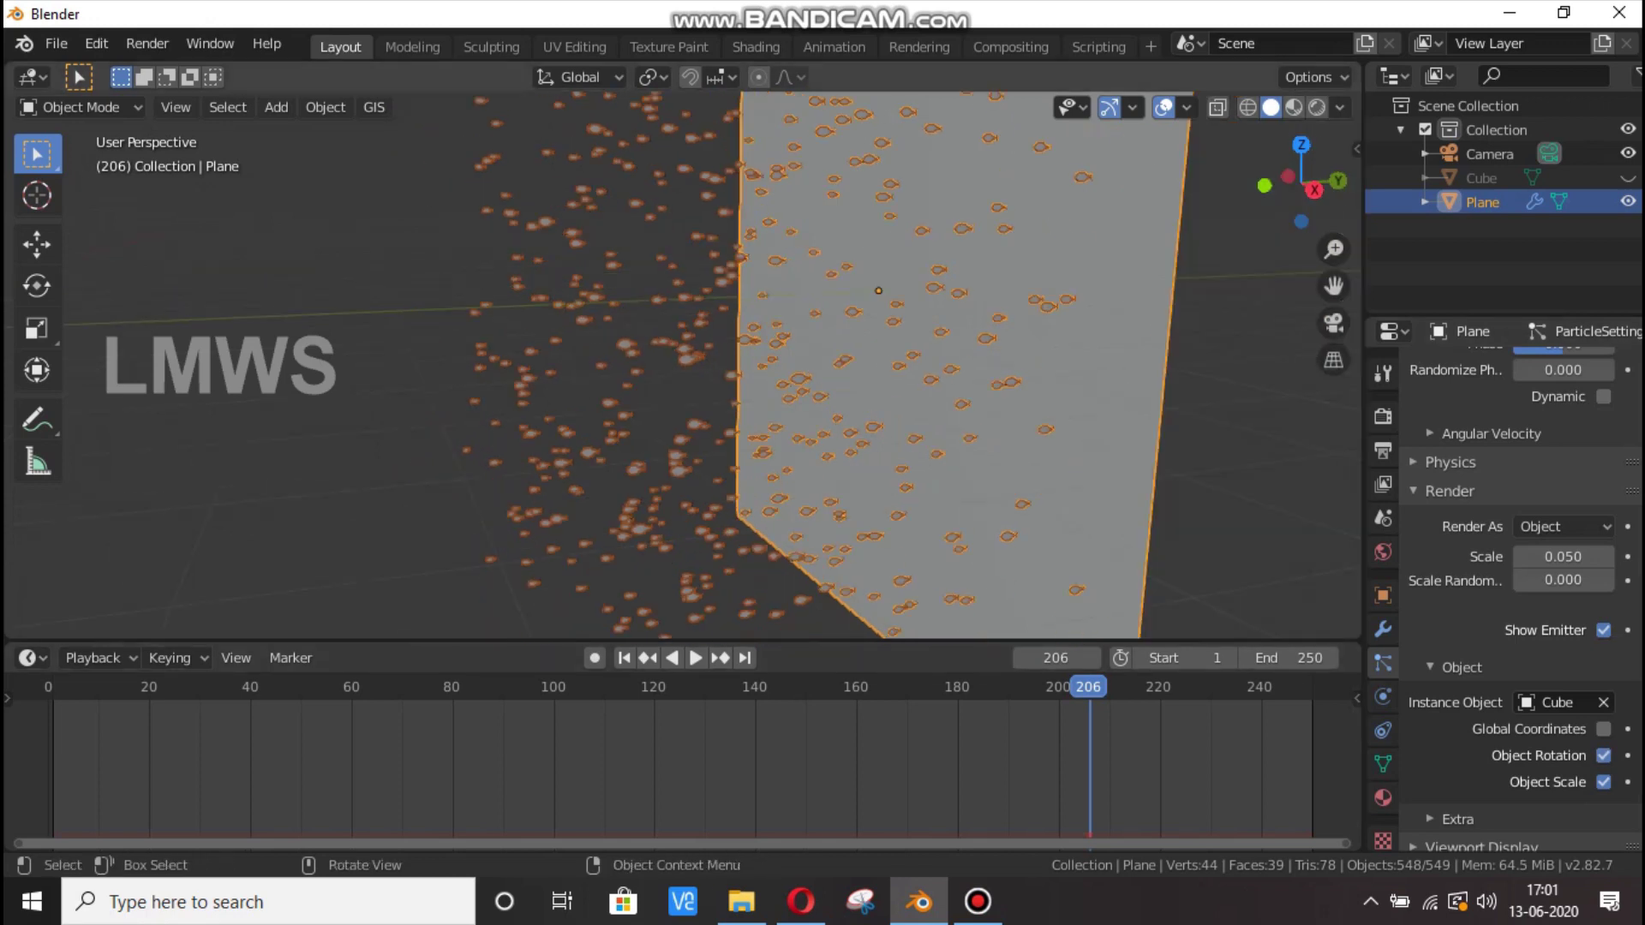
Play the animation and view the emitter from different angles to check which way the fish face.
{"action": "left_click_drag", "start_coordinate": [1302, 182], "coordinate": [1409, 215]}
{"action": "scroll", "coordinate": [683, 364], "scroll_direction": "up", "scroll_amount": 2}
{"action": "key", "text": "space"}
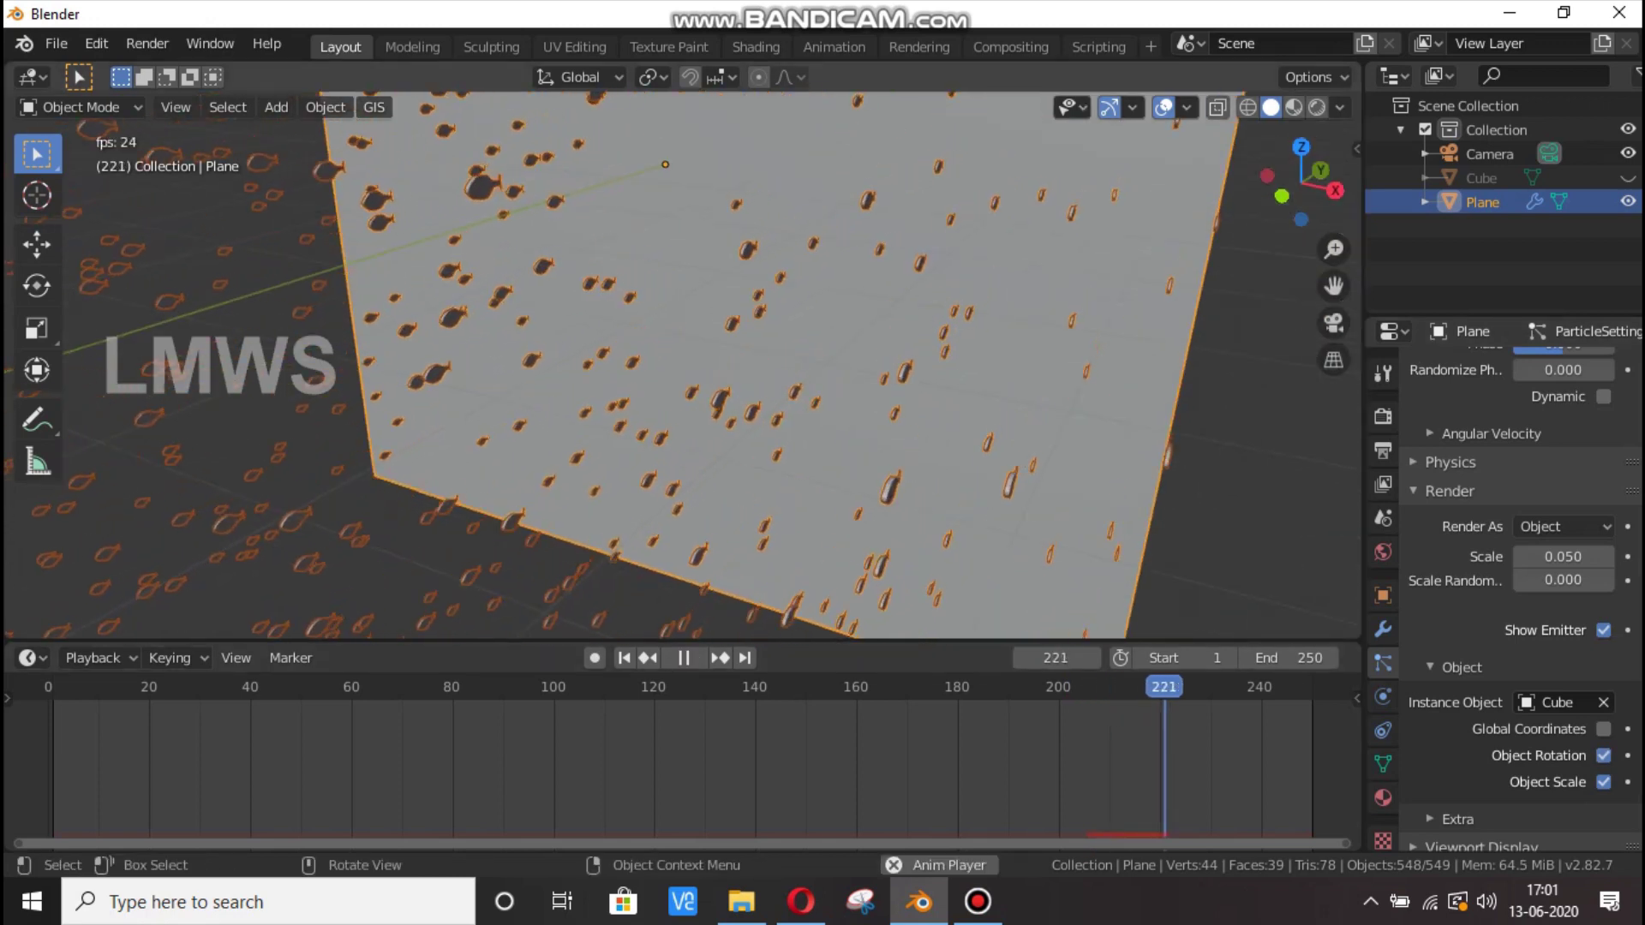
{"action": "key", "text": "space"}
{"action": "left_click_drag", "start_coordinate": [1301, 183], "coordinate": [1315, 283]}
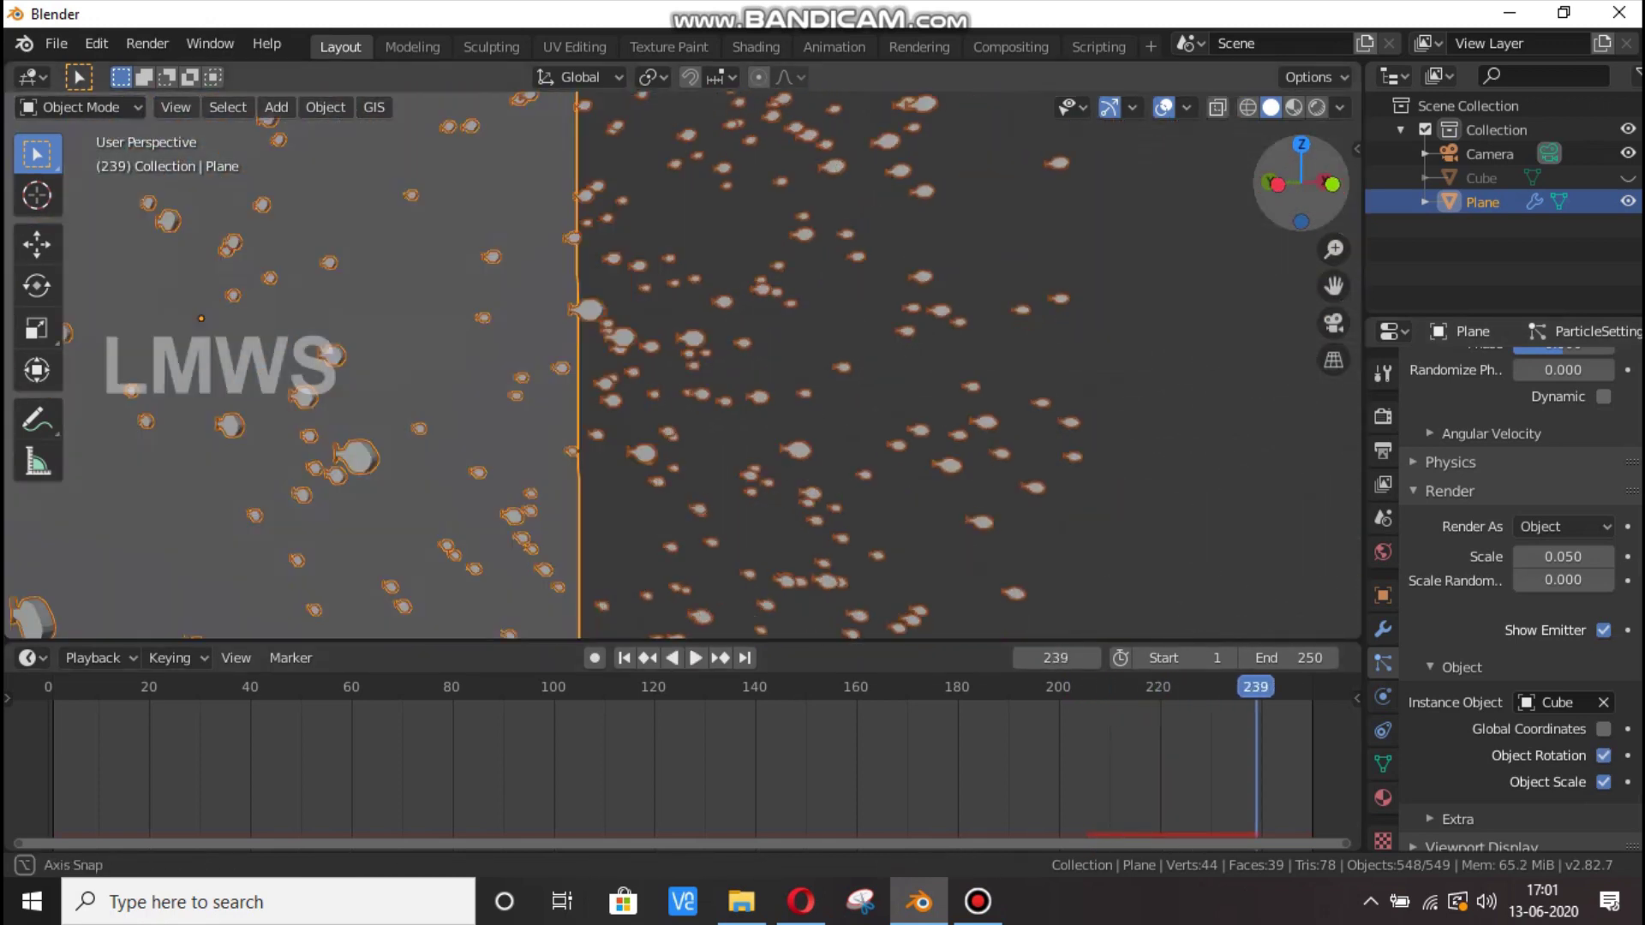
Set the rendered particles' scale to 0.110 and their scale randomness to 0.279.
{"action": "scroll", "coordinate": [1521, 599], "scroll_direction": "down", "scroll_amount": 3}
{"action": "left_click_drag", "start_coordinate": [1563, 460], "coordinate": [1602, 484]}
{"action": "scroll", "coordinate": [1200, 283], "scroll_direction": "down", "scroll_amount": 3}
Play the animation near its start and examine the resized fish streaming from the plane.
{"action": "left_click_drag", "start_coordinate": [1301, 184], "coordinate": [1046, 221]}
{"action": "key", "text": "space"}
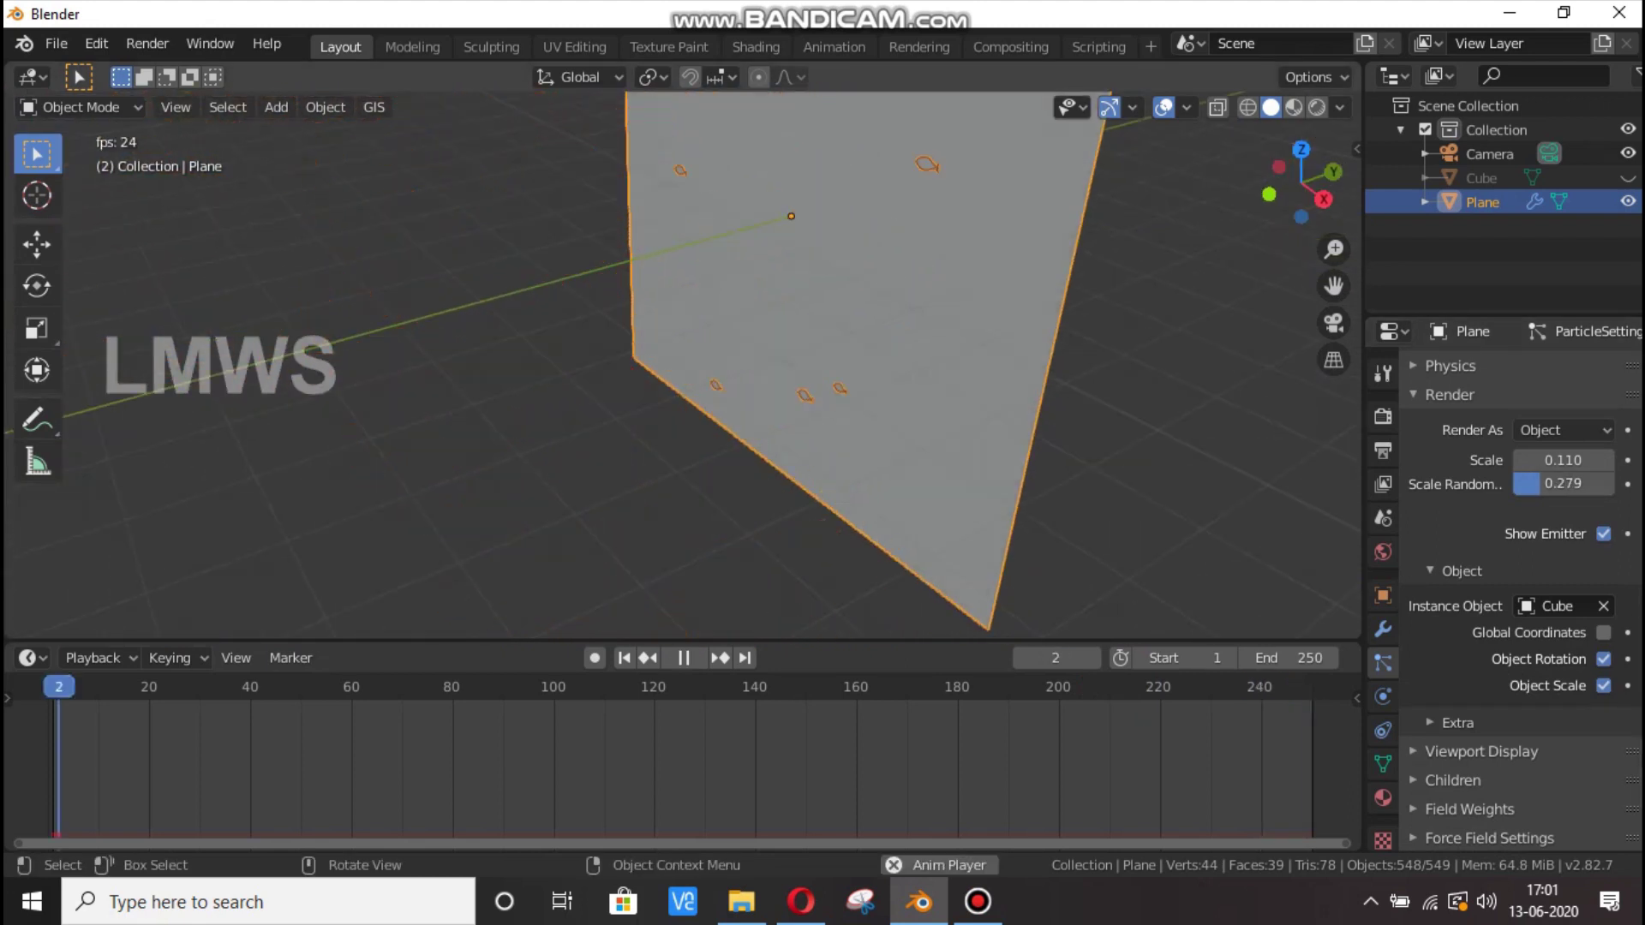
{"action": "scroll", "coordinate": [686, 364], "scroll_direction": "up", "scroll_amount": 2}
{"action": "key", "text": "space"}
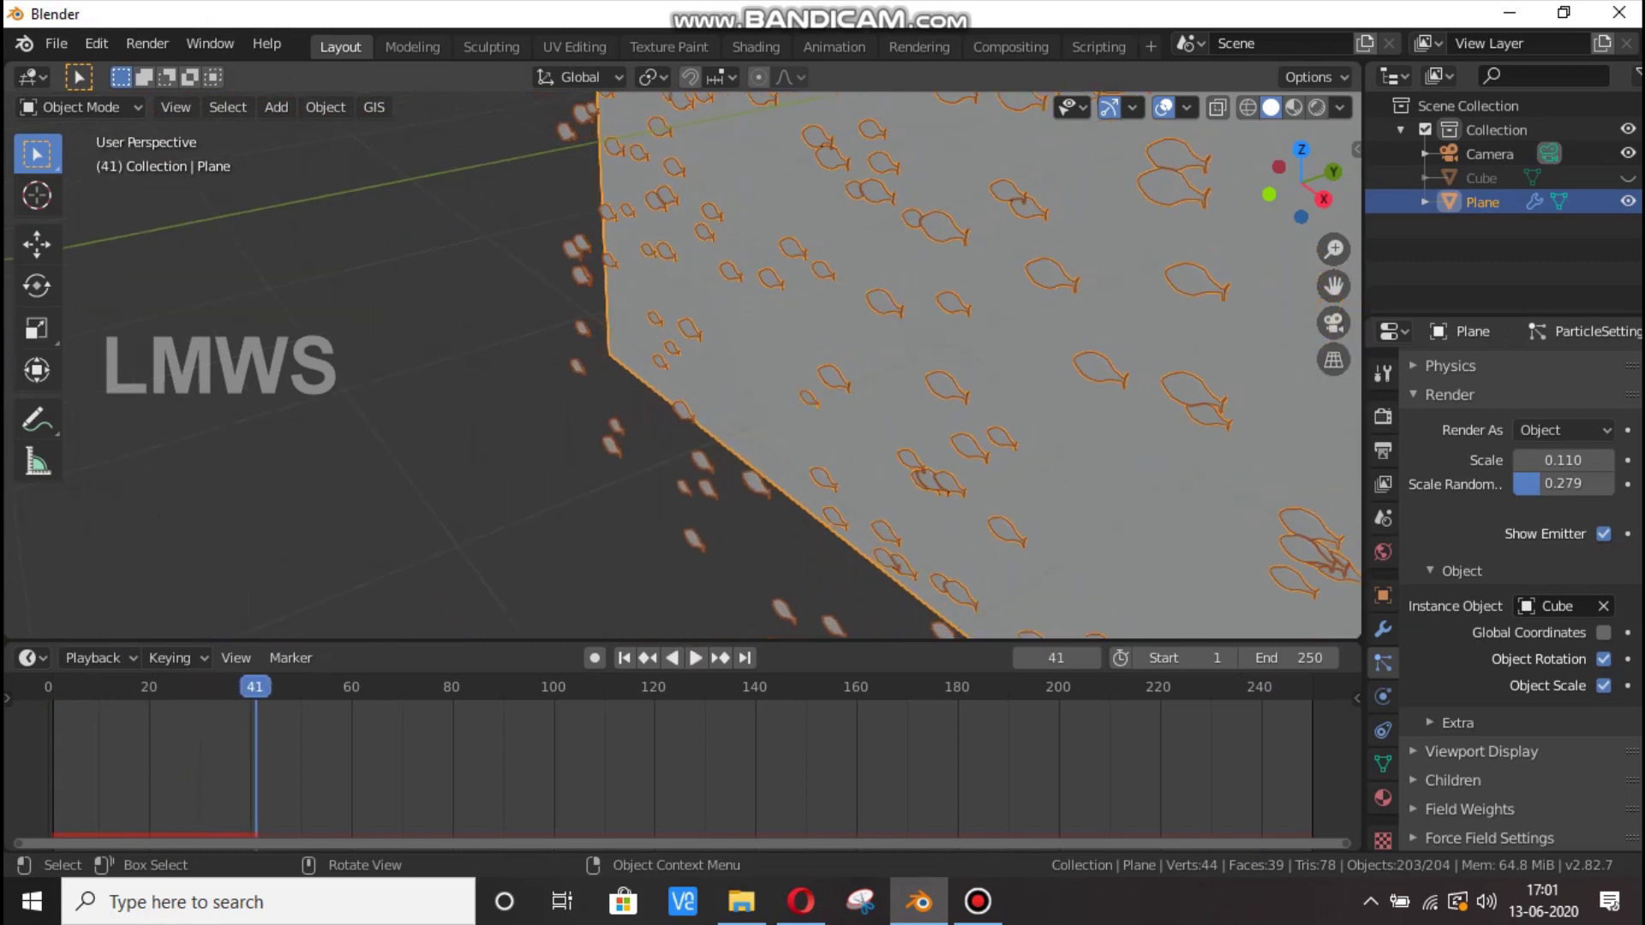
{"action": "left_click", "coordinate": [1270, 687]}
{"action": "key", "text": "space"}
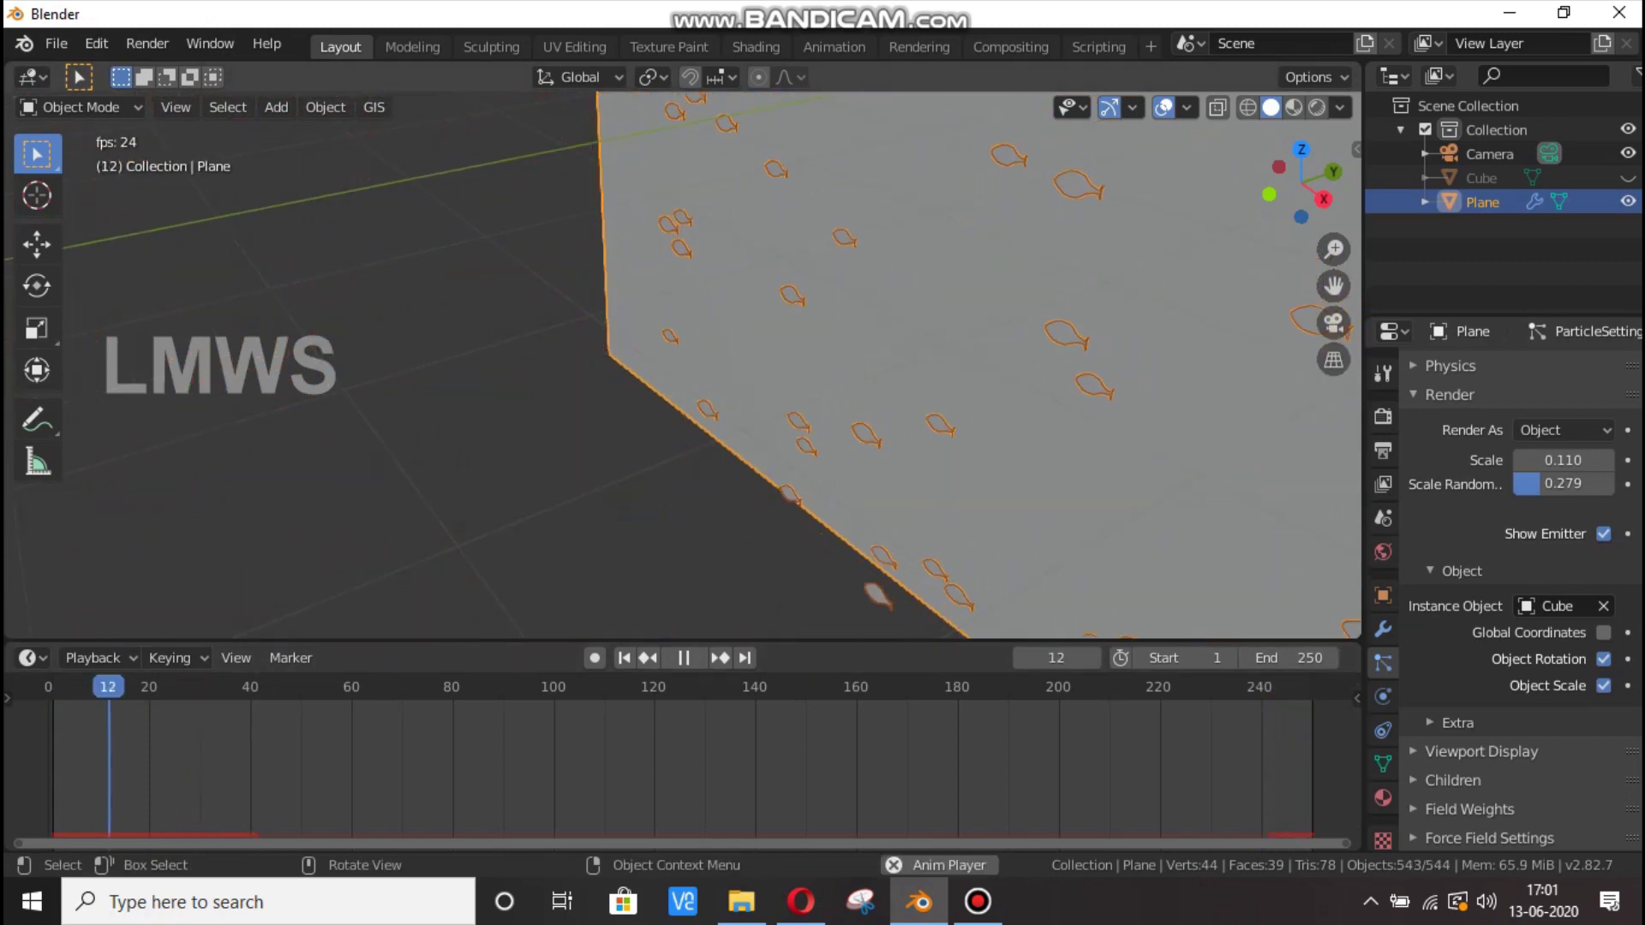
{"action": "key", "text": "space"}
Try Global Y as the particle rotation's orientation axis, deselect the plane and play the animation.
{"action": "scroll", "coordinate": [1520, 599], "scroll_direction": "up", "scroll_amount": 7}
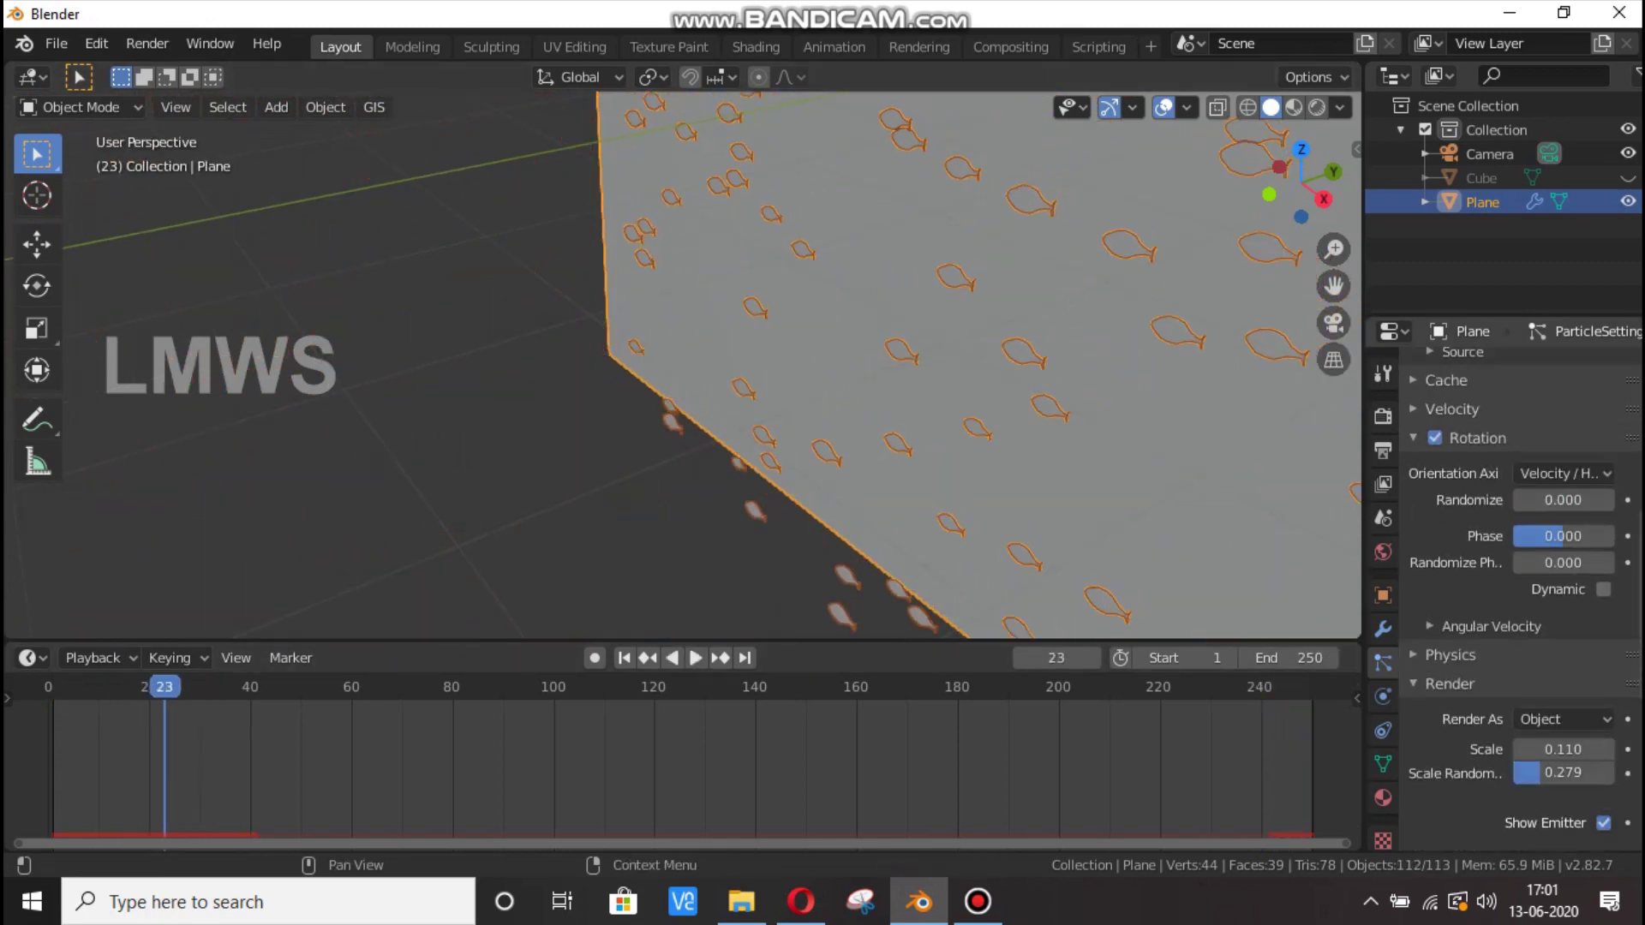
{"action": "left_click", "coordinate": [1561, 474]}
{"action": "left_click", "coordinate": [1480, 634]}
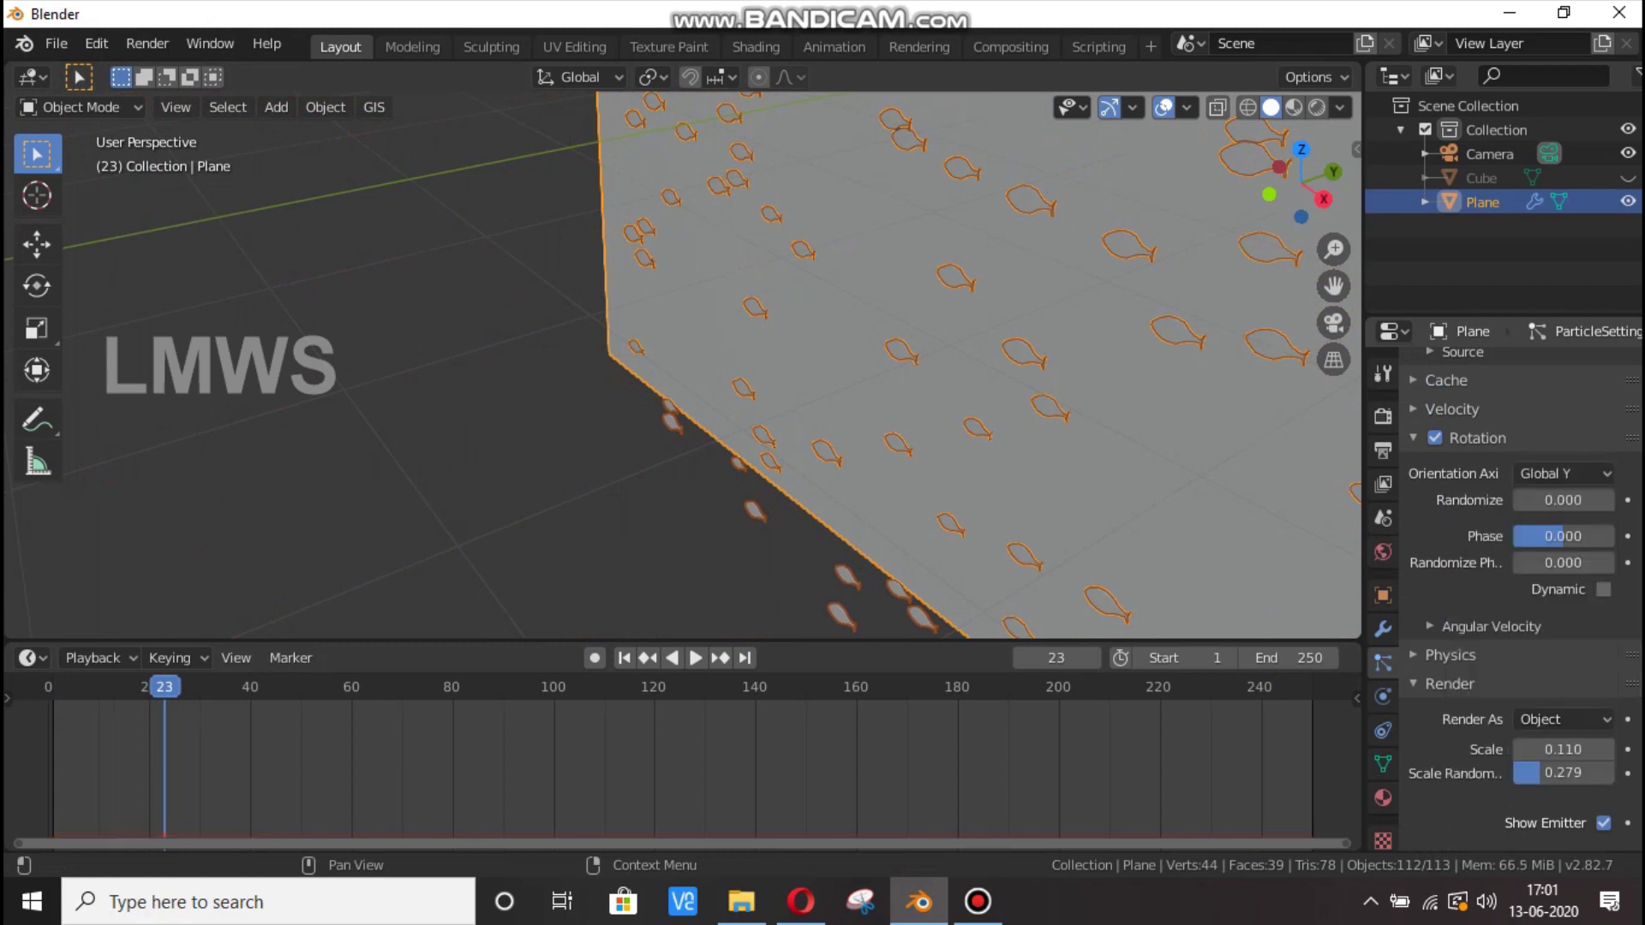
{"action": "left_click", "coordinate": [1561, 473]}
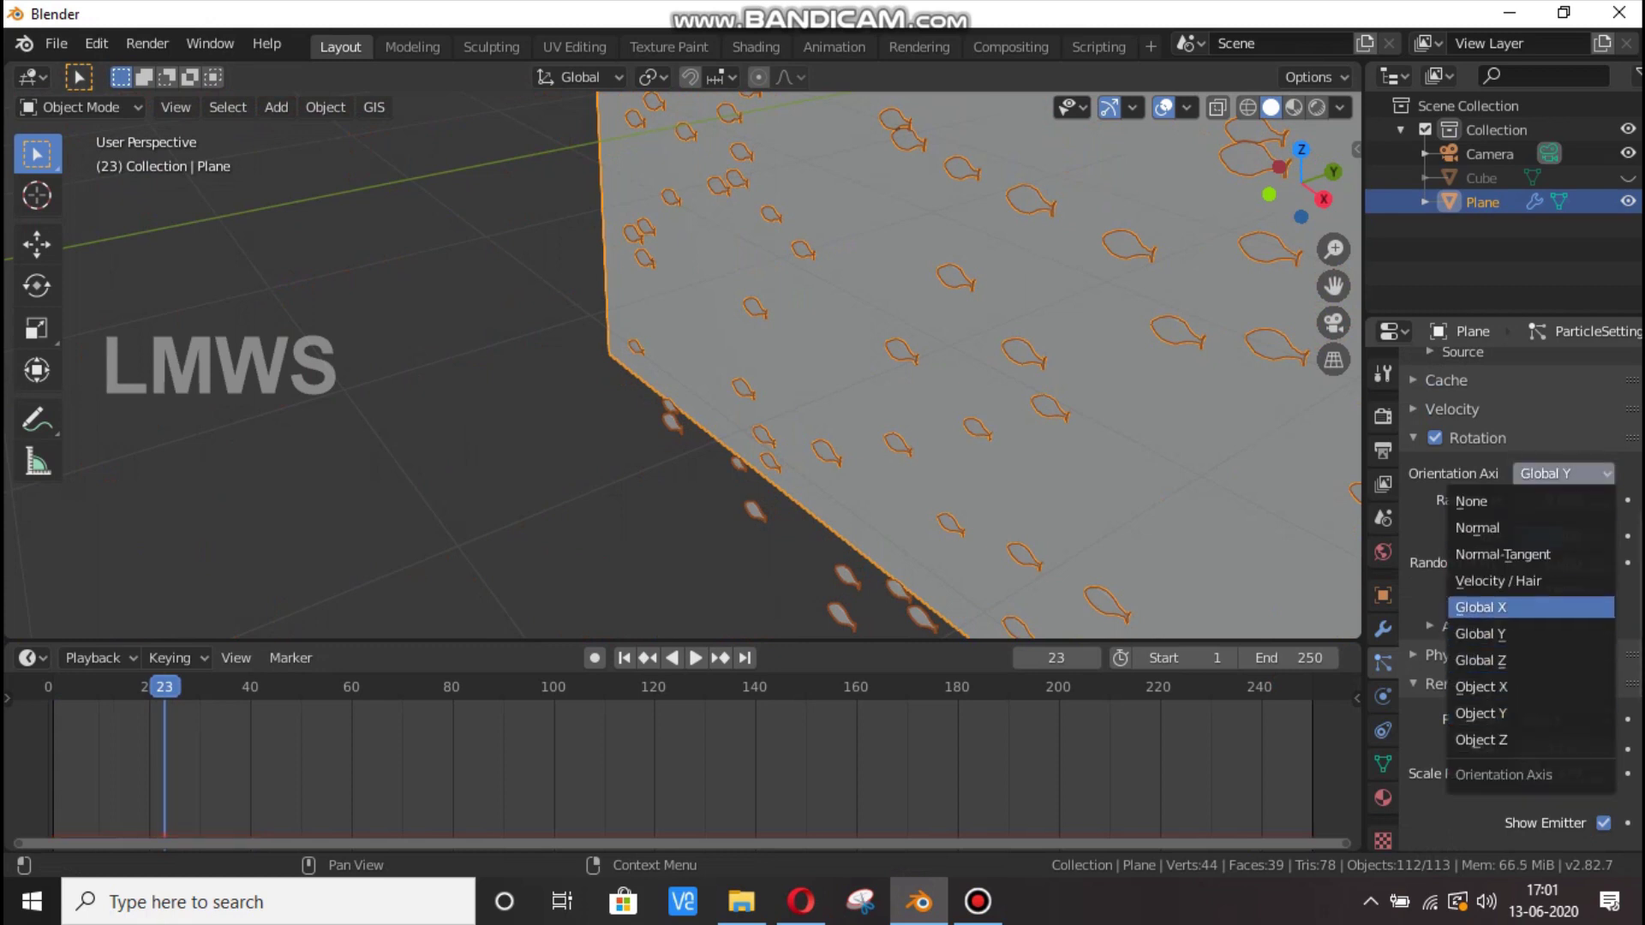
{"action": "left_click", "coordinate": [1481, 634]}
{"action": "left_click", "coordinate": [1560, 474]}
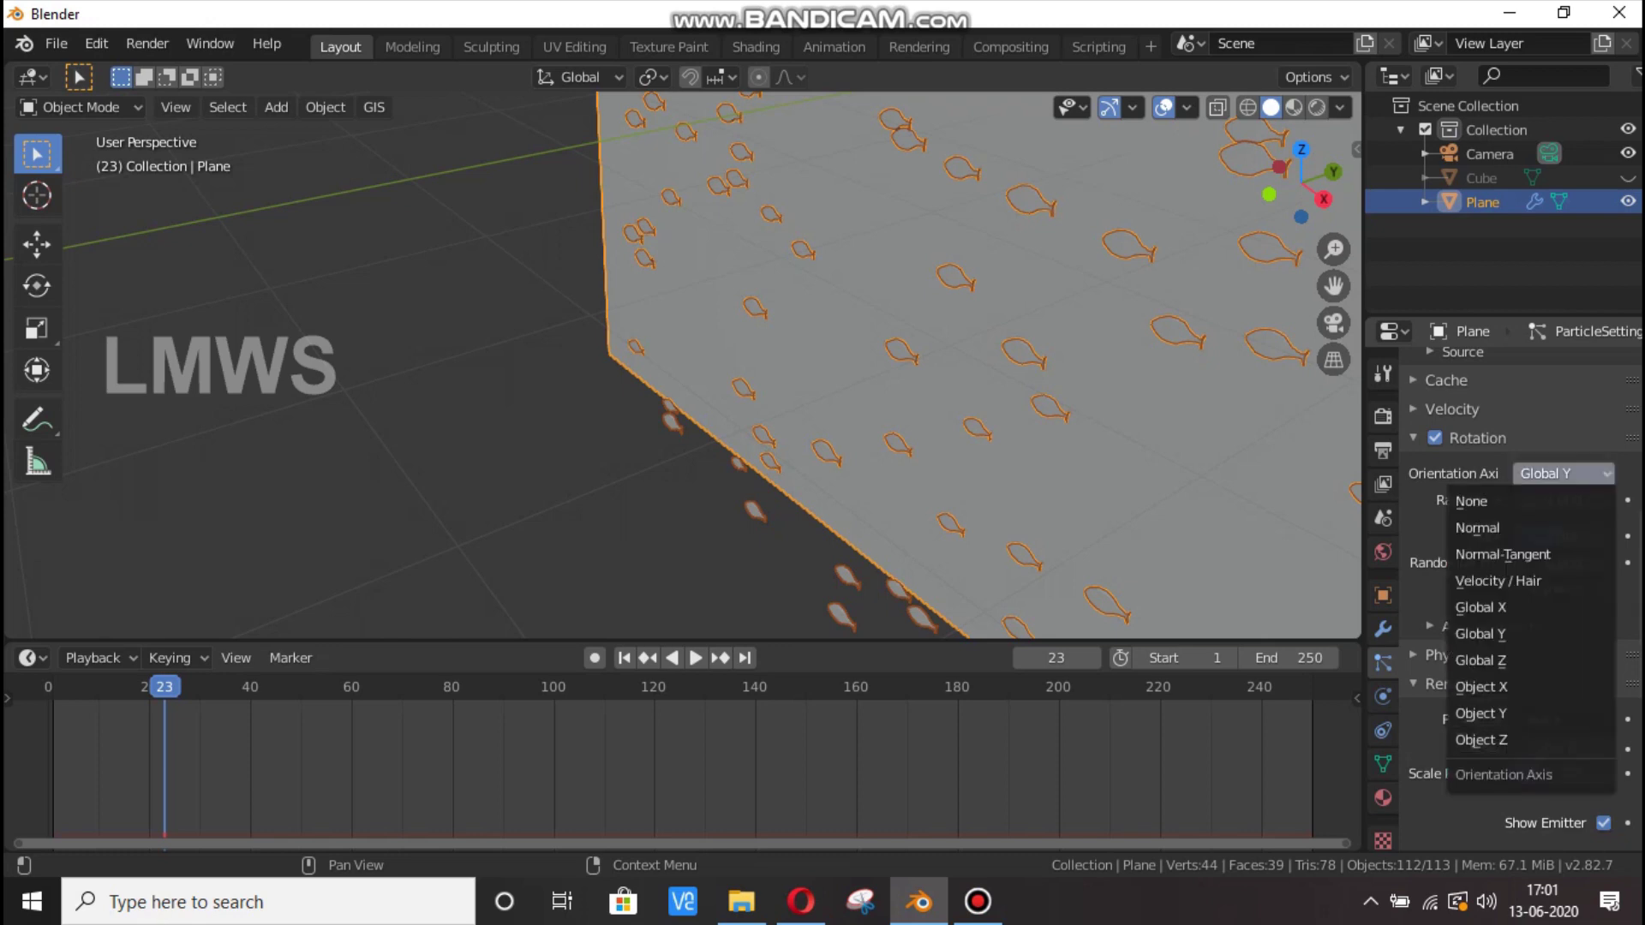
{"action": "left_click", "coordinate": [617, 497]}
{"action": "key", "text": "space"}
Try Object X and Object Y as the orientation axis during playback, and return it to Velocity / Hair.
{"action": "left_click", "coordinate": [1561, 474]}
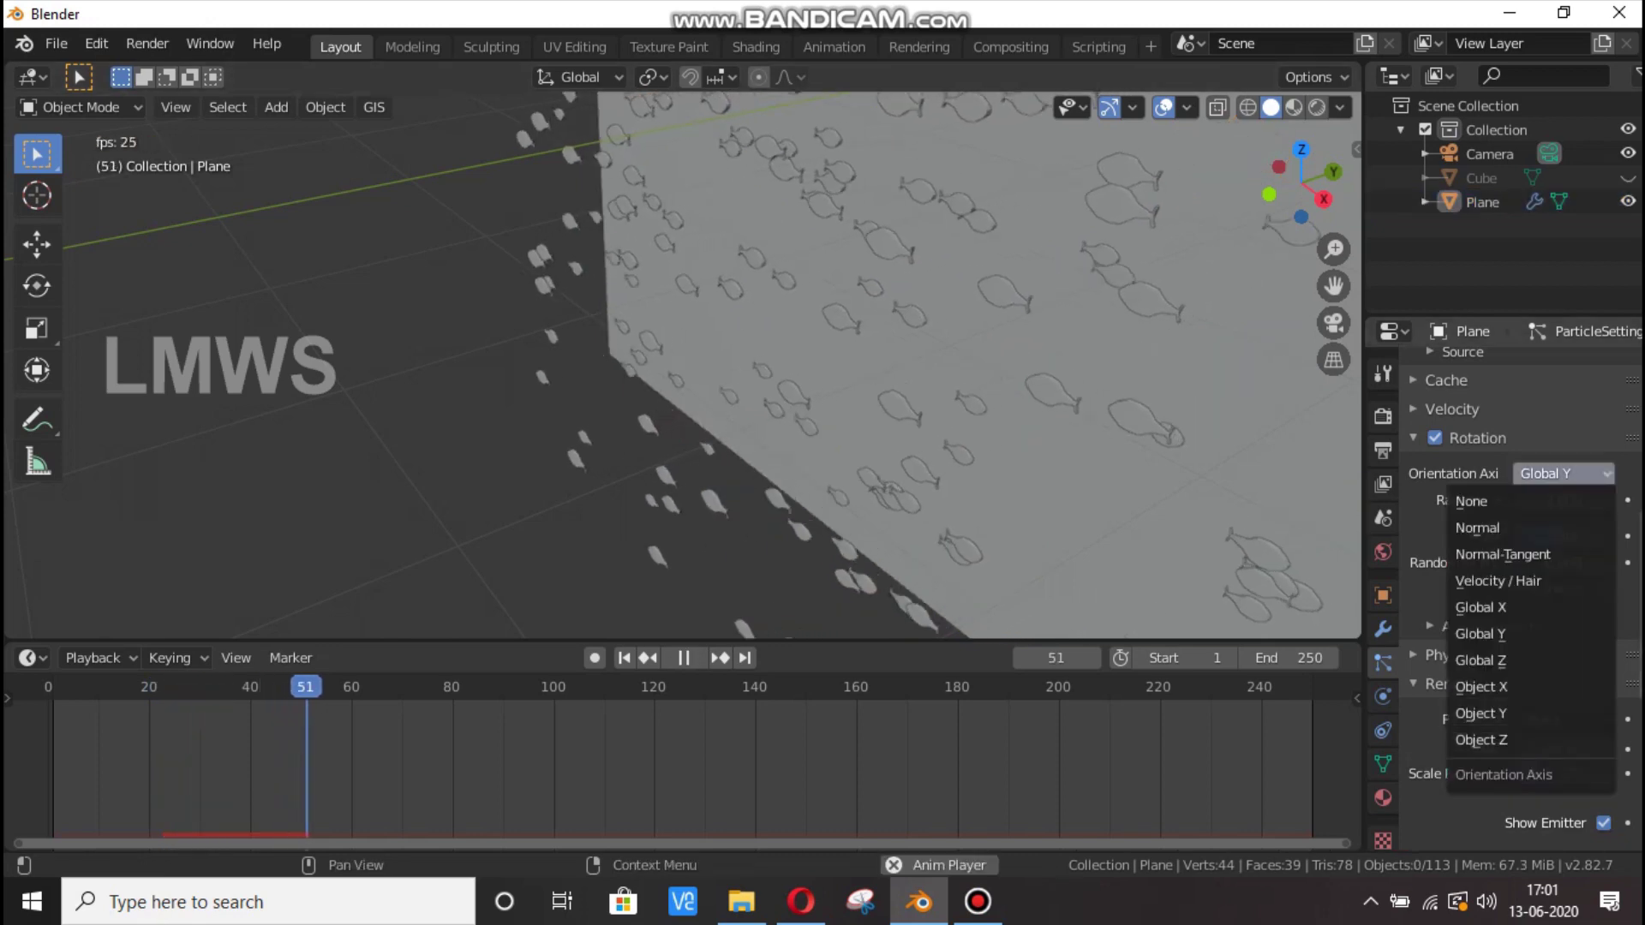
{"action": "left_click", "coordinate": [1480, 686]}
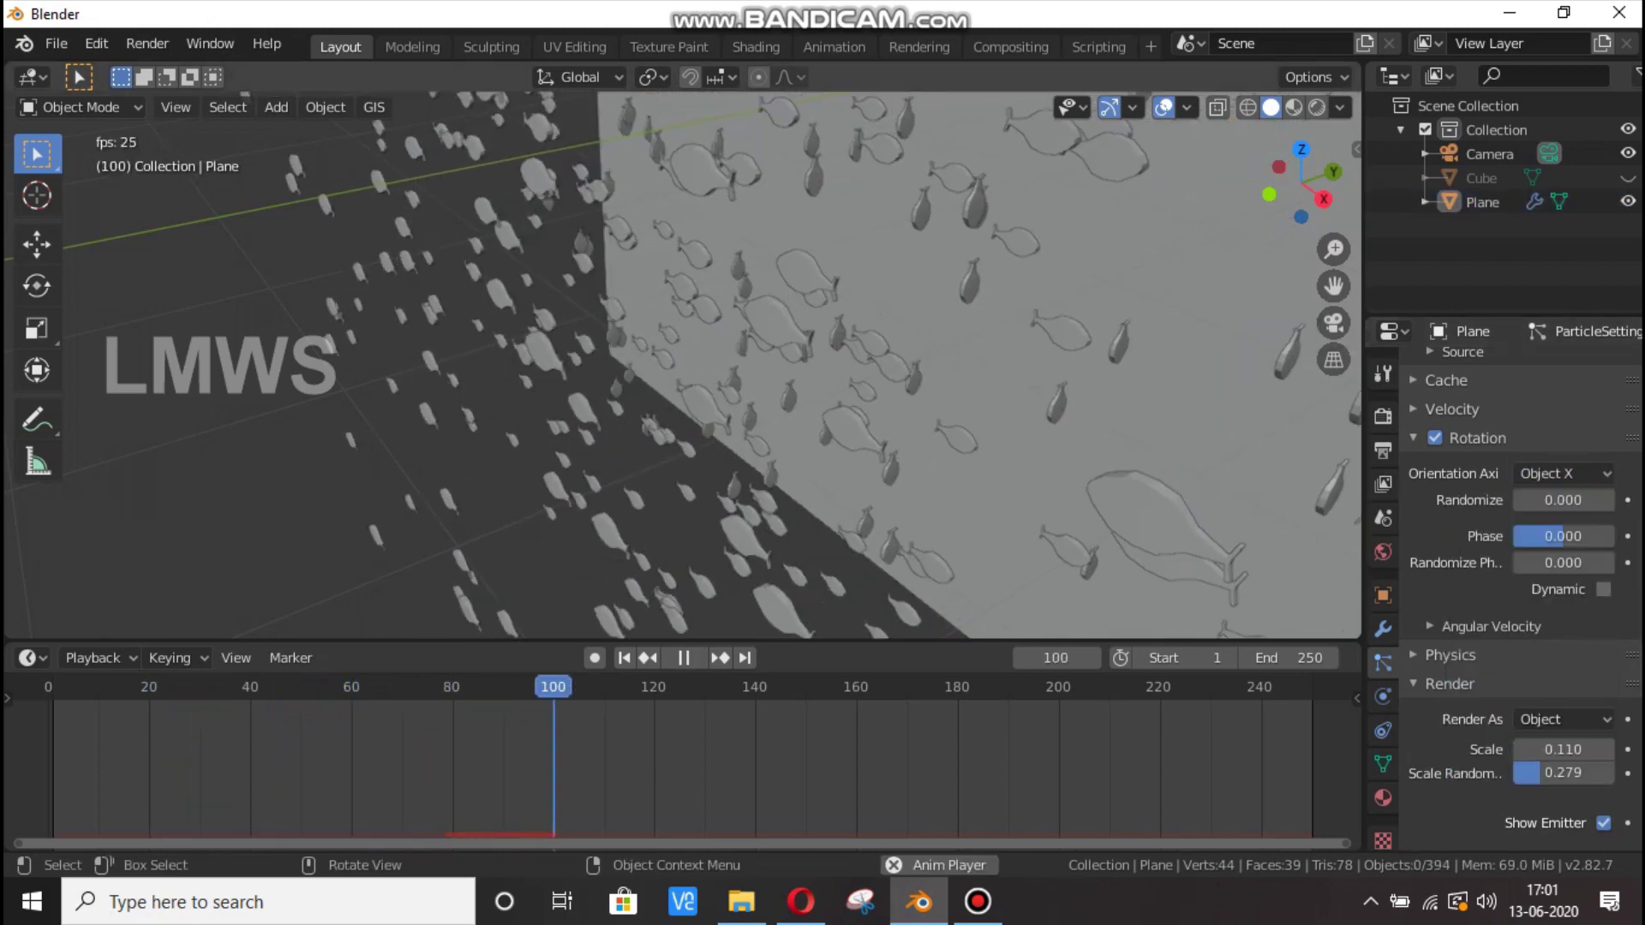
{"action": "left_click", "coordinate": [1561, 474]}
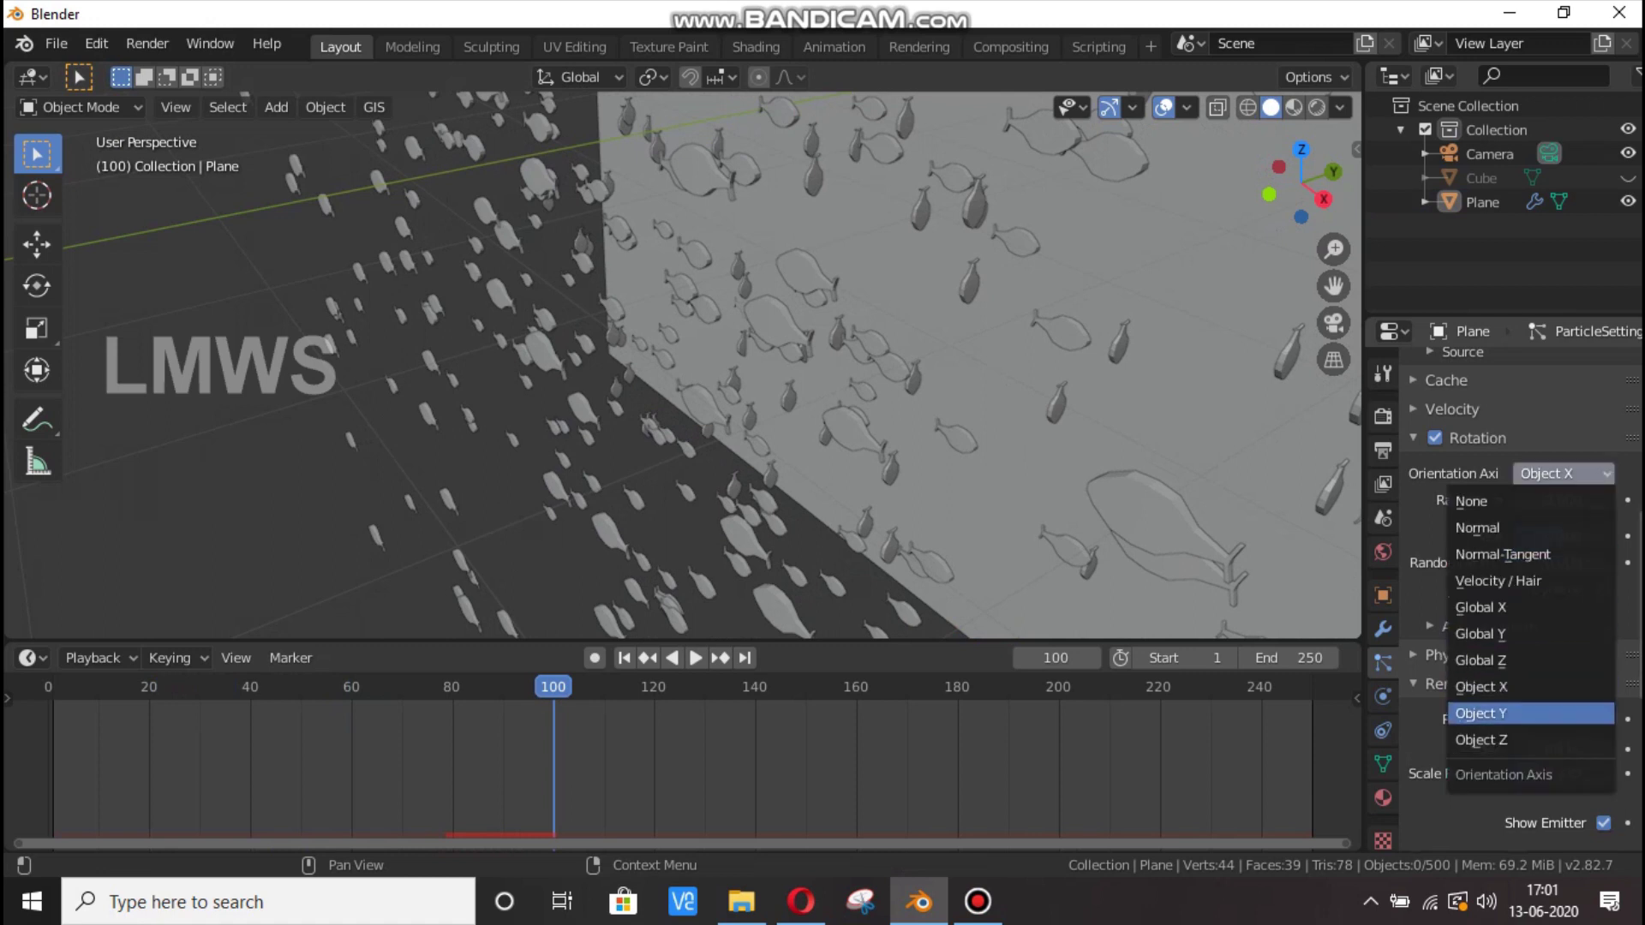
{"action": "left_click", "coordinate": [1480, 713]}
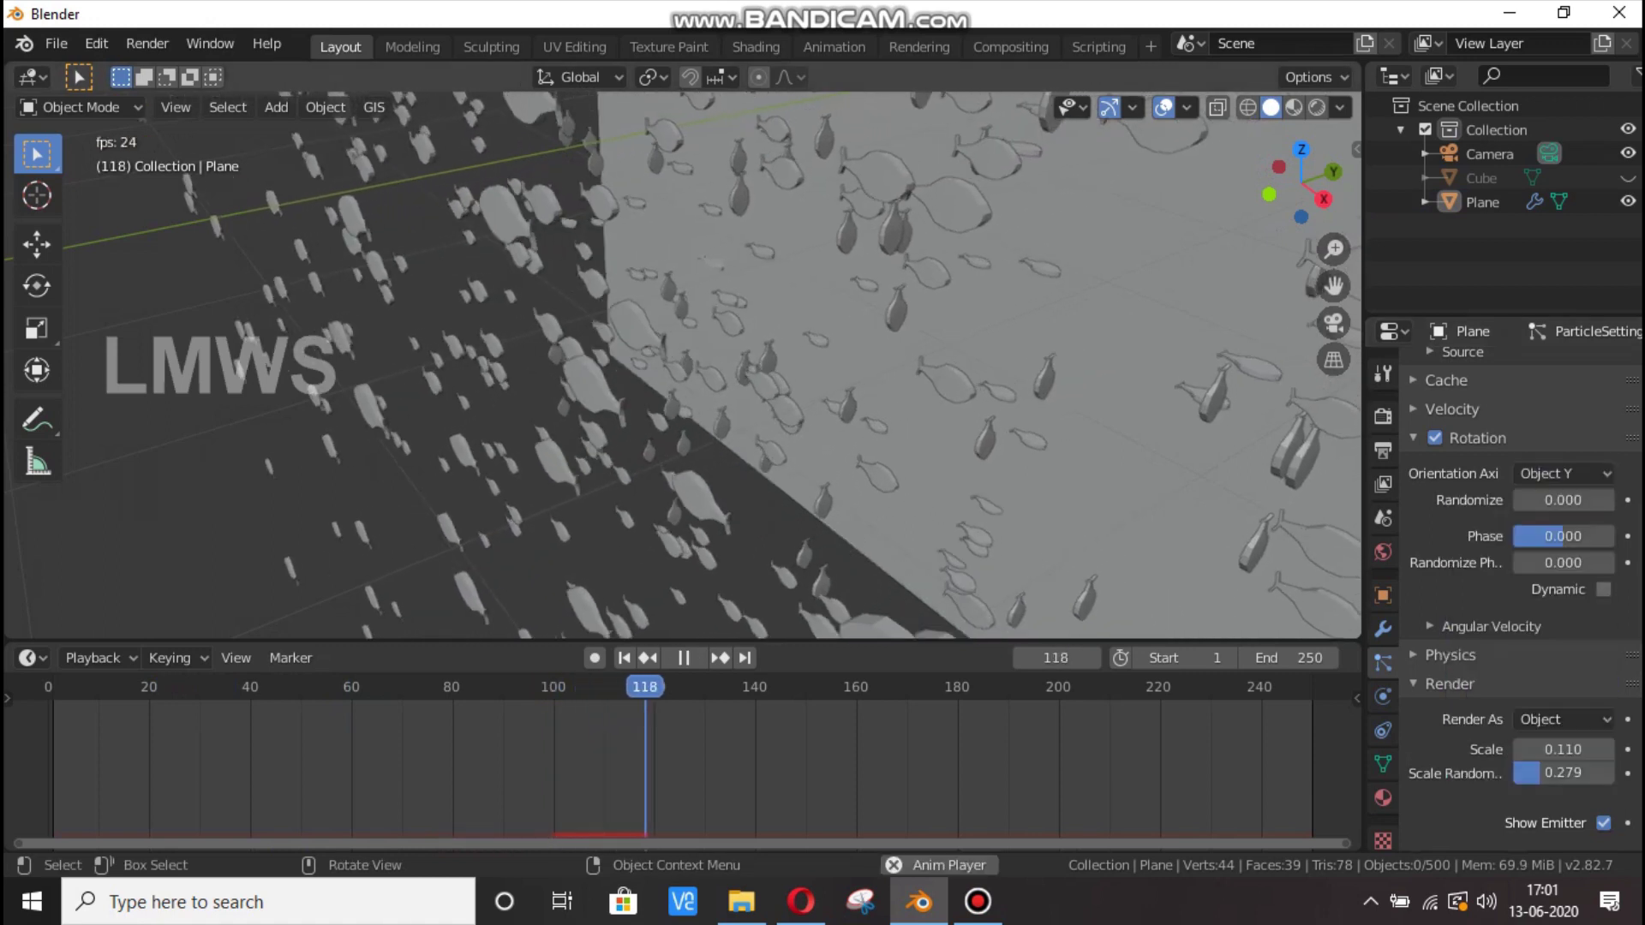
{"action": "left_click", "coordinate": [1561, 473]}
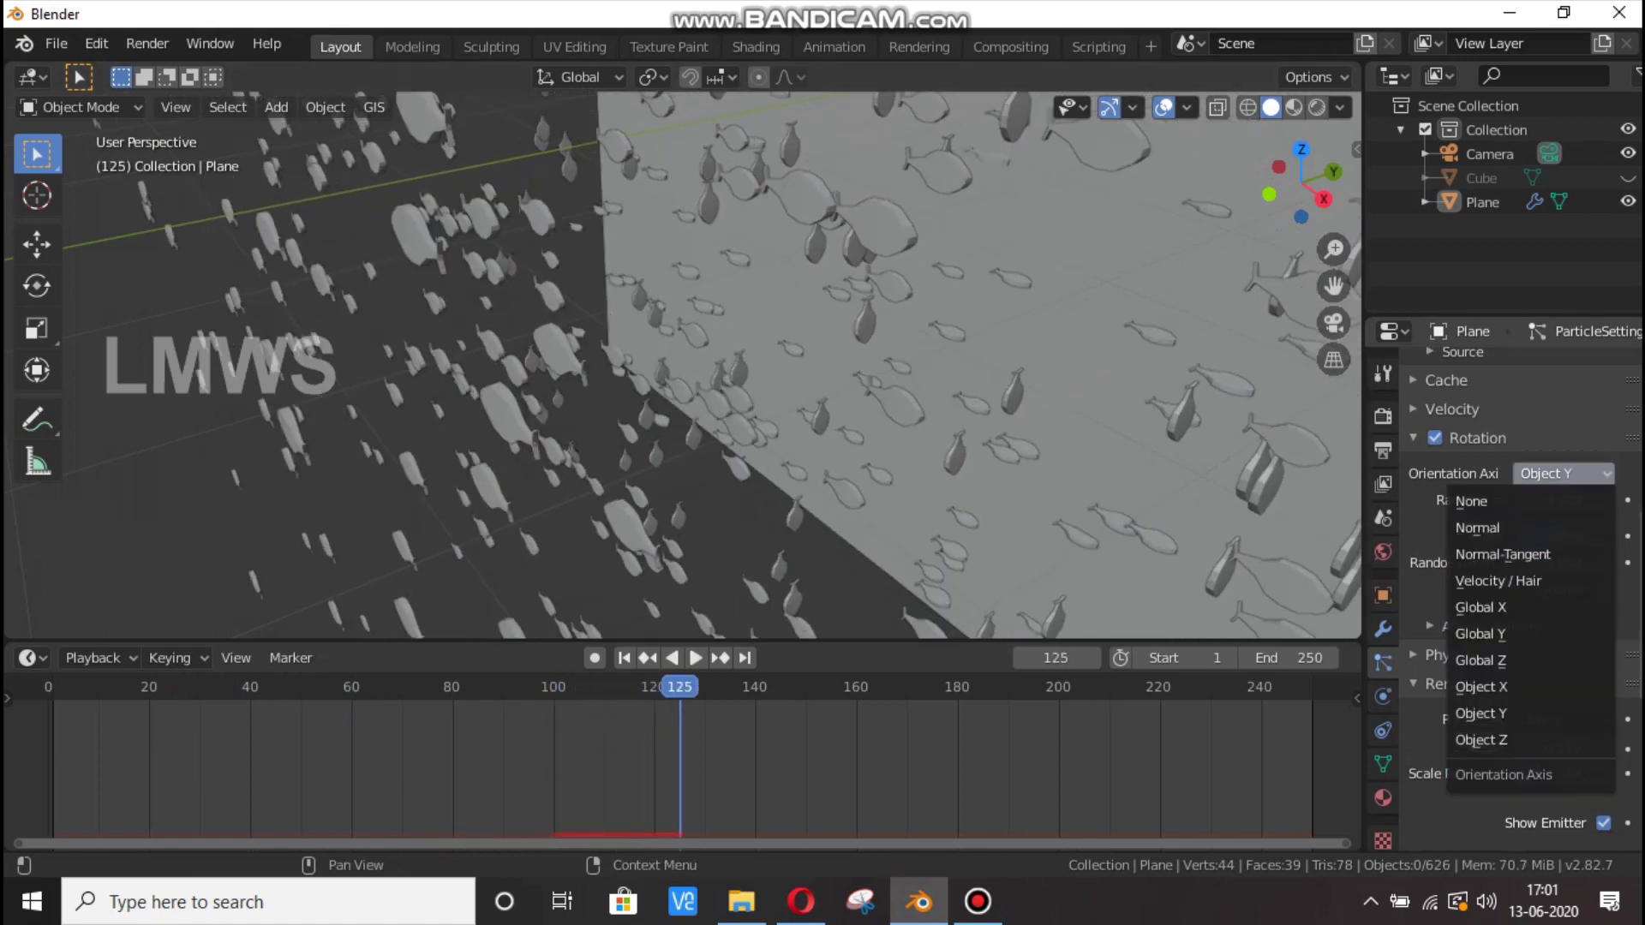
{"action": "left_click", "coordinate": [1498, 581]}
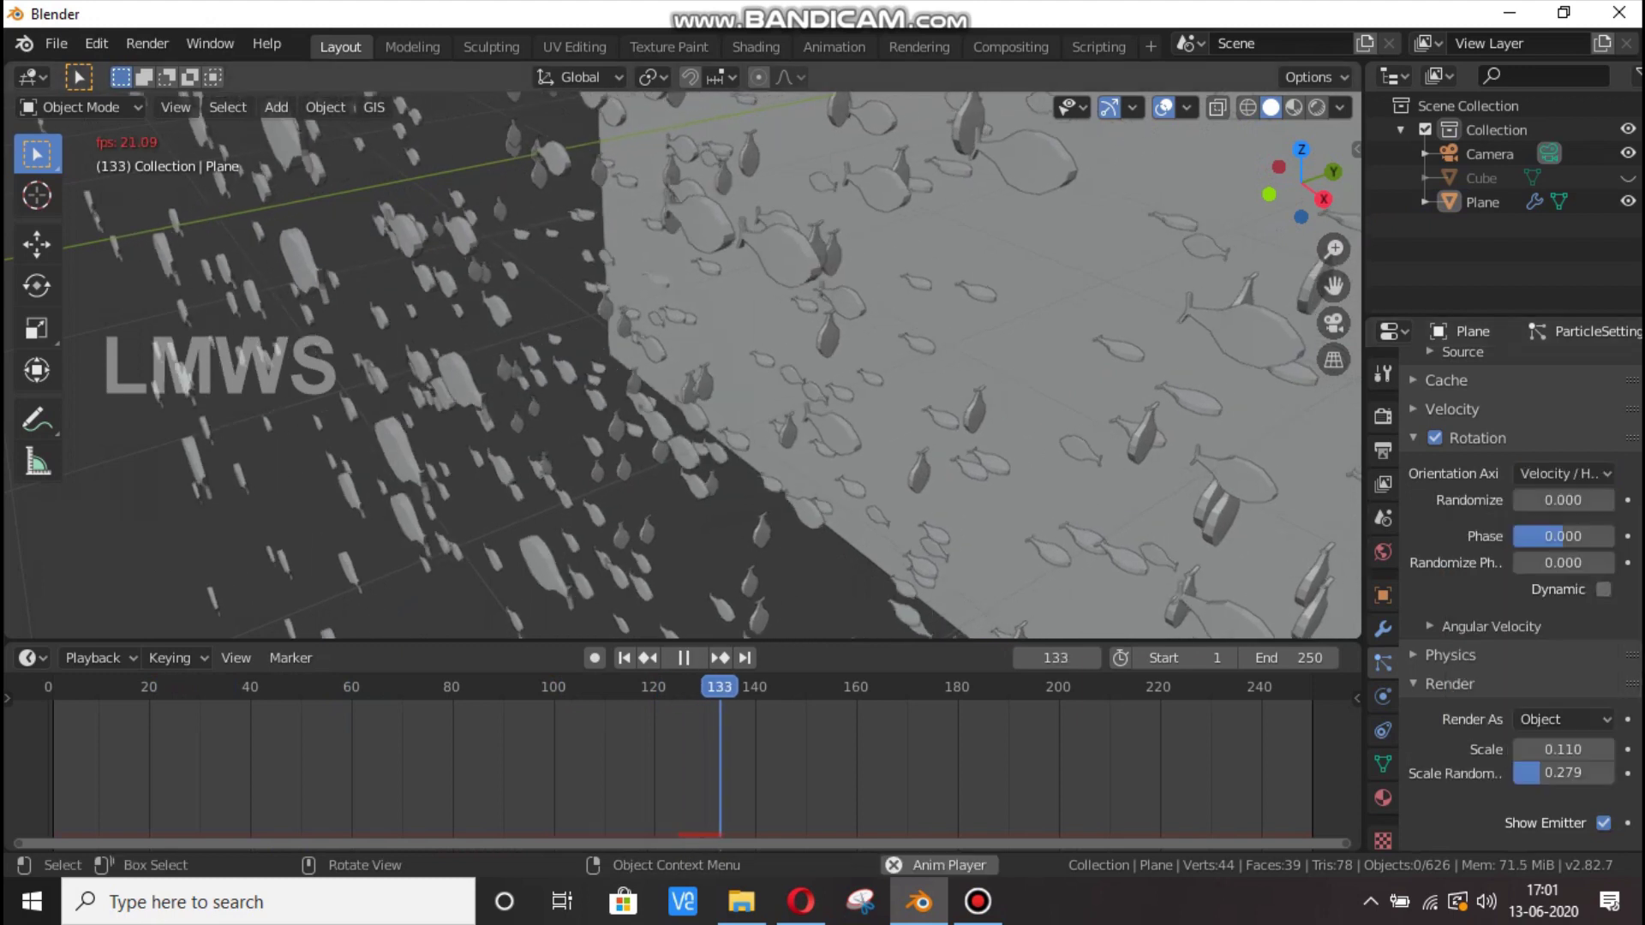
Replay the animation from the first frame with Velocity / Hair orientation and inspect the fish from the plane's other side.
{"action": "left_click_drag", "start_coordinate": [1302, 184], "coordinate": [1628, 224]}
{"action": "key", "text": "shift+Left"}
{"action": "key", "text": "space"}
{"action": "left_click_drag", "start_coordinate": [1334, 286], "coordinate": [1544, 278]}
{"action": "scroll", "coordinate": [686, 366], "scroll_direction": "up", "scroll_amount": 2}
{"action": "left_click", "coordinate": [1562, 473]}
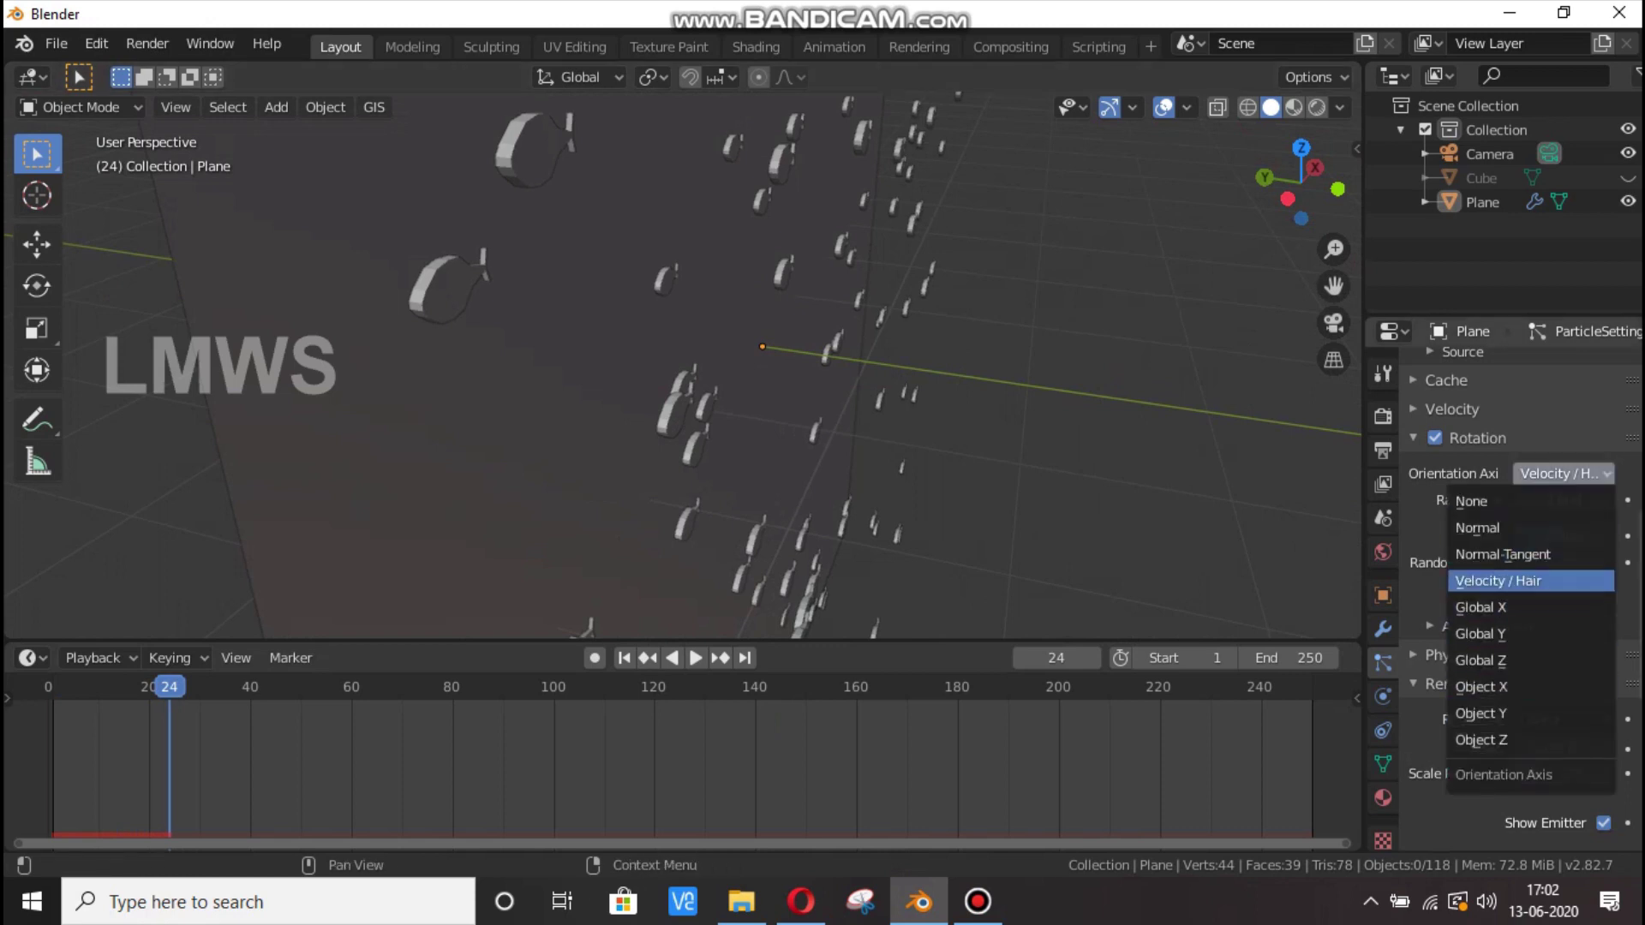
{"action": "left_click", "coordinate": [1499, 580]}
{"action": "key", "text": "space"}
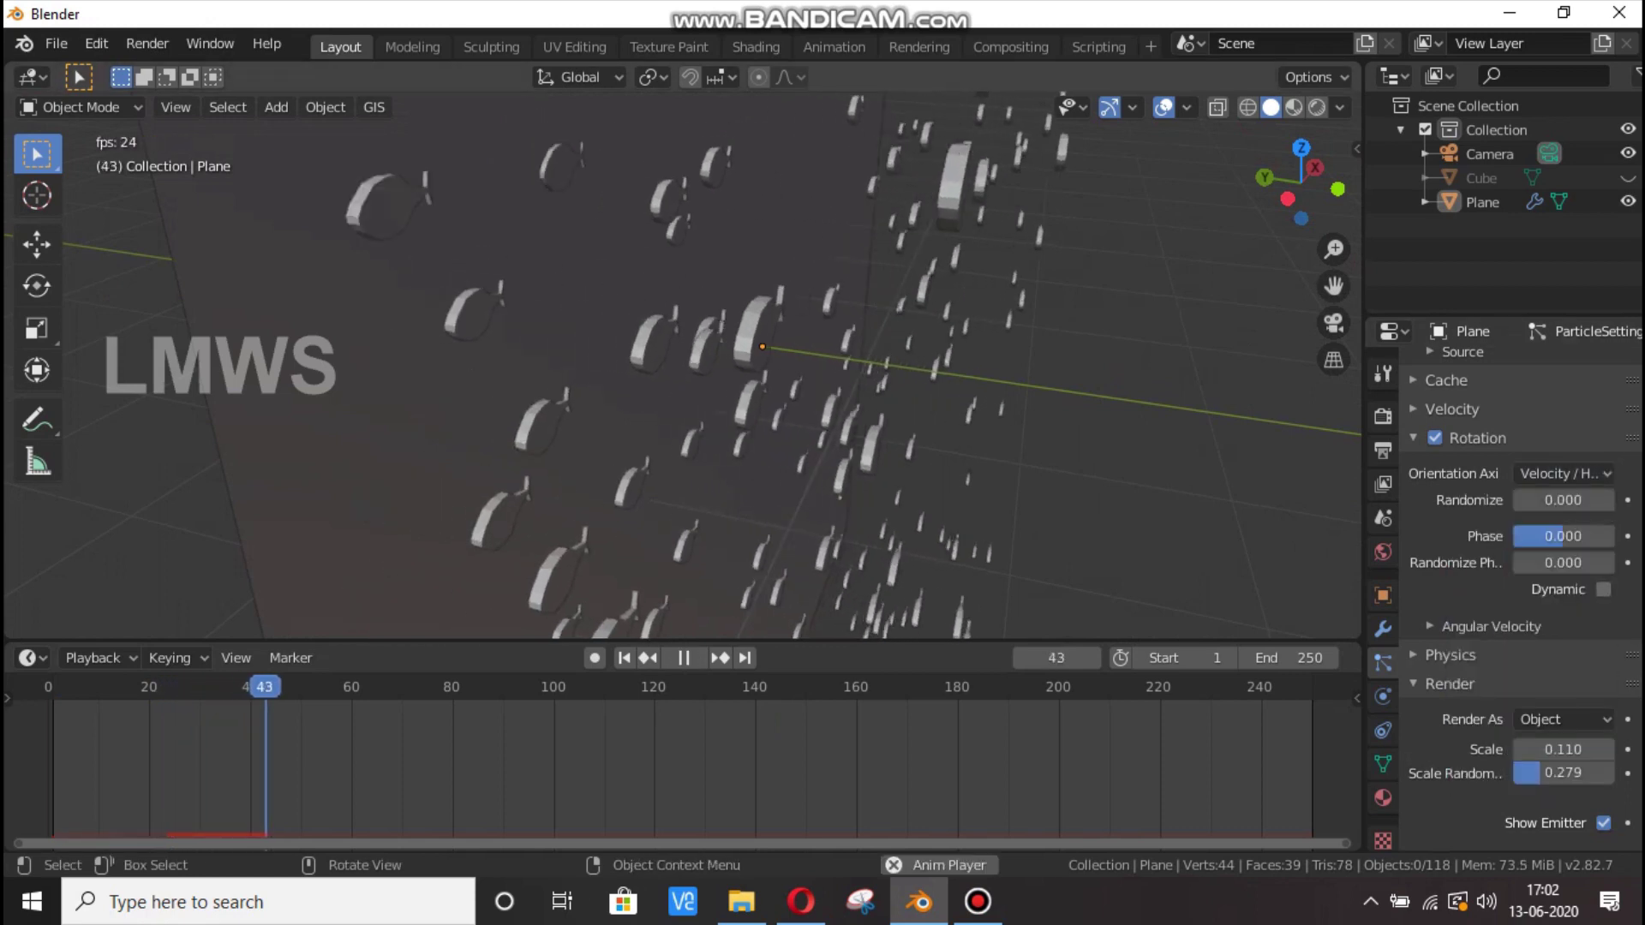
{"action": "key", "text": "space"}
Try Object Y as the particle rotation's orientation axis and view the fish during playback.
{"action": "left_click", "coordinate": [1562, 474]}
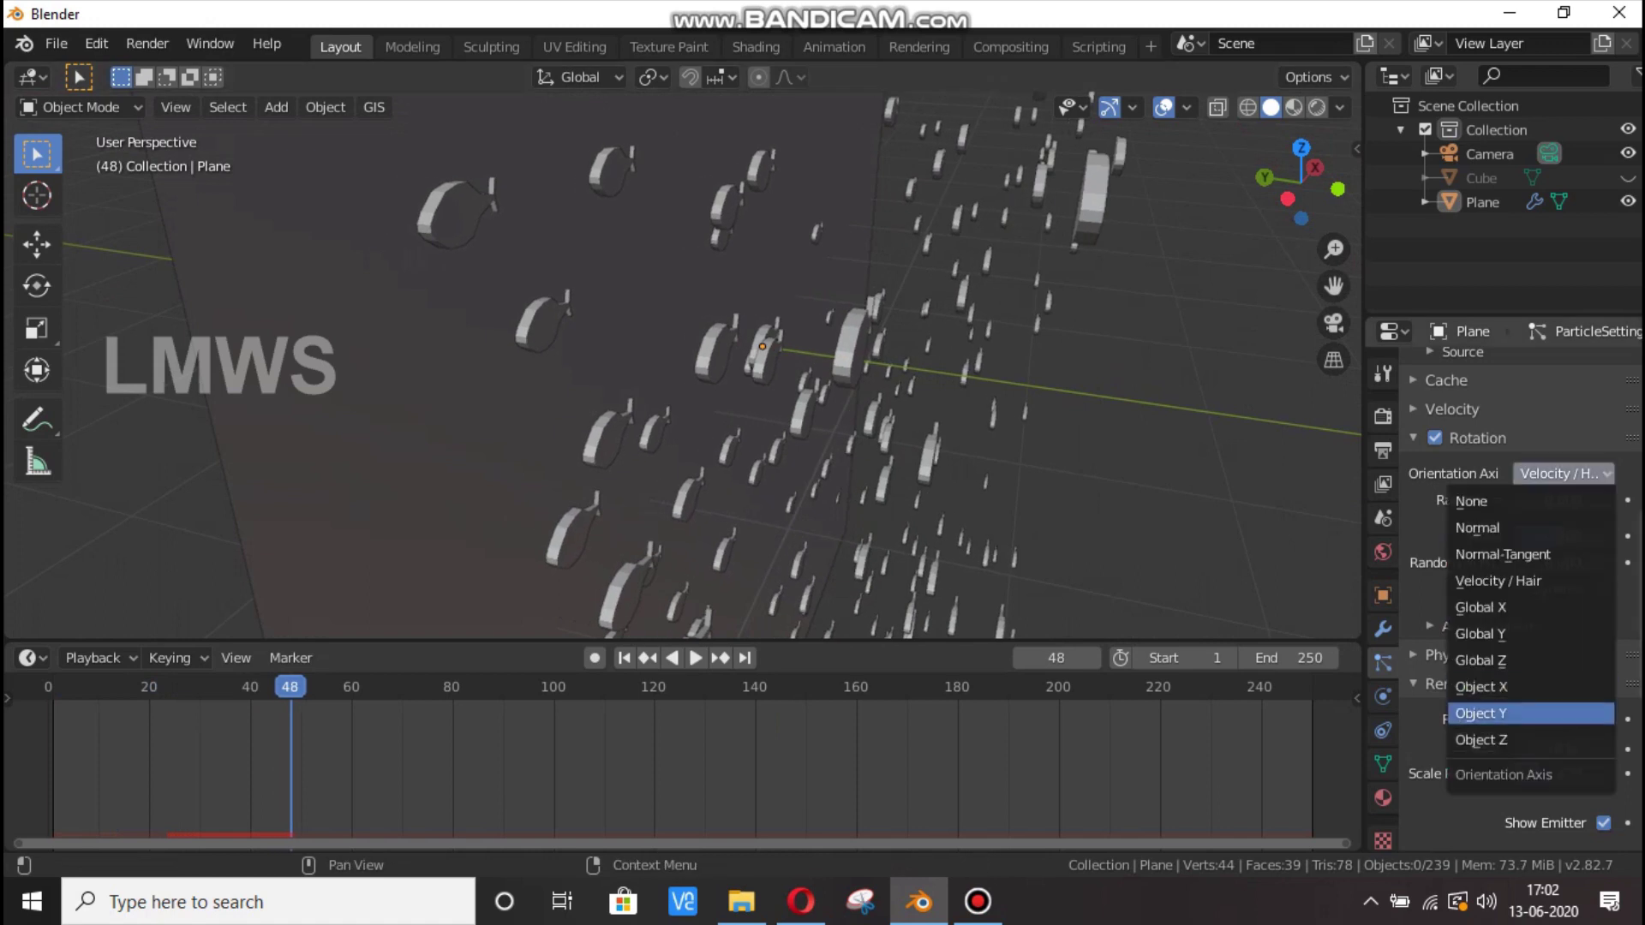
{"action": "left_click", "coordinate": [1562, 474]}
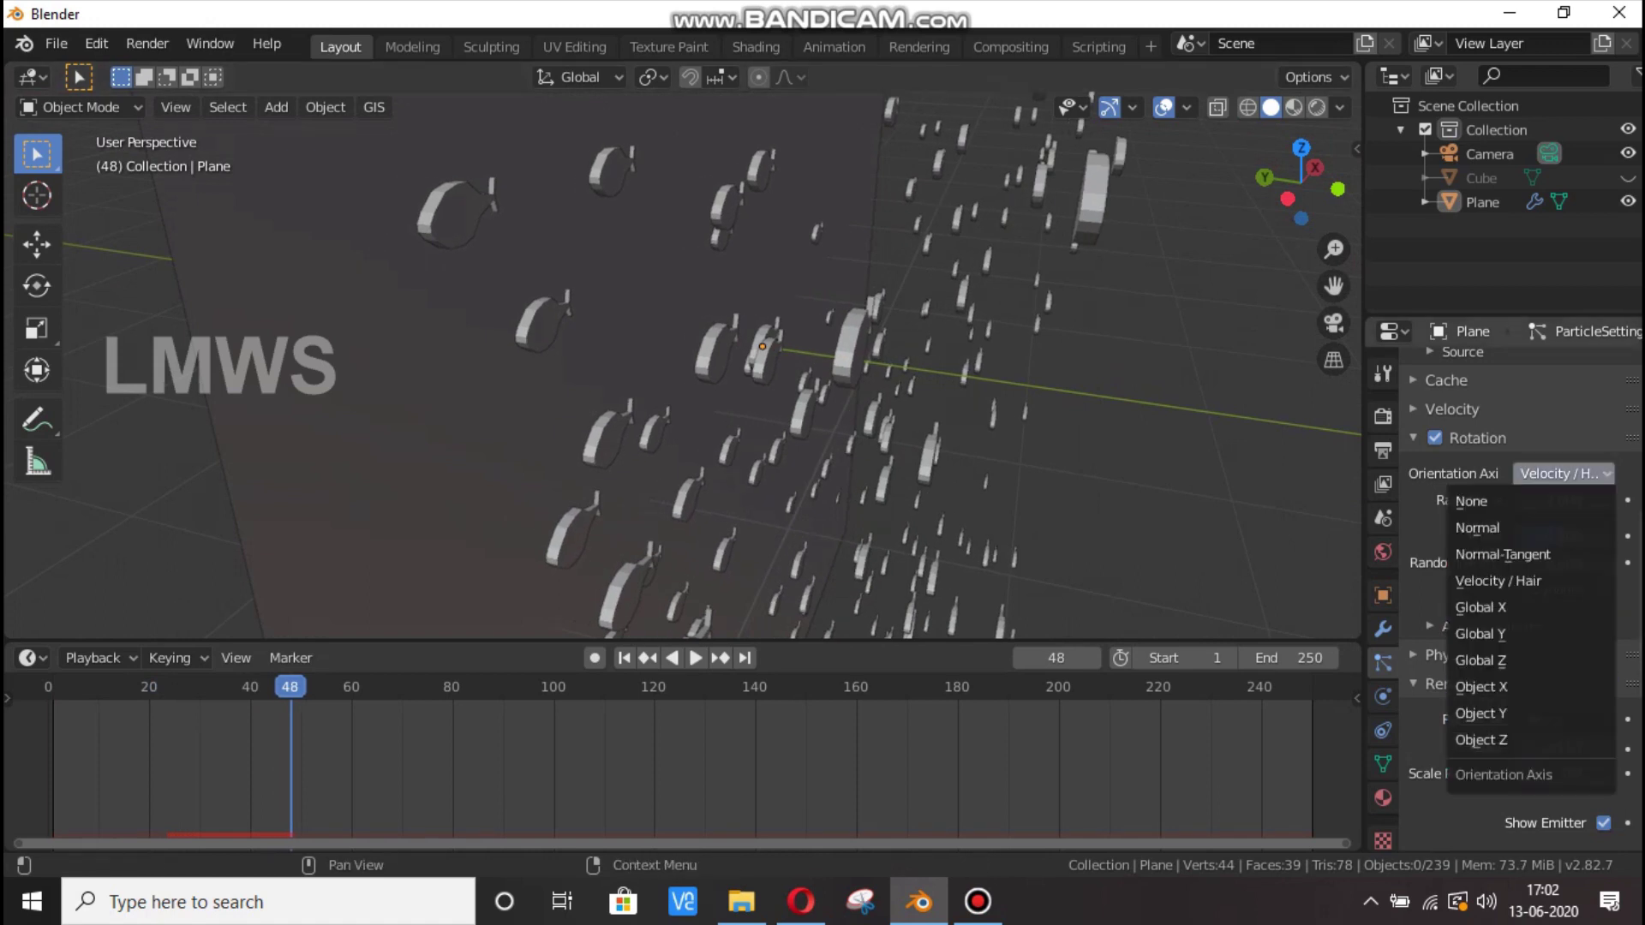
{"action": "left_click", "coordinate": [1508, 713]}
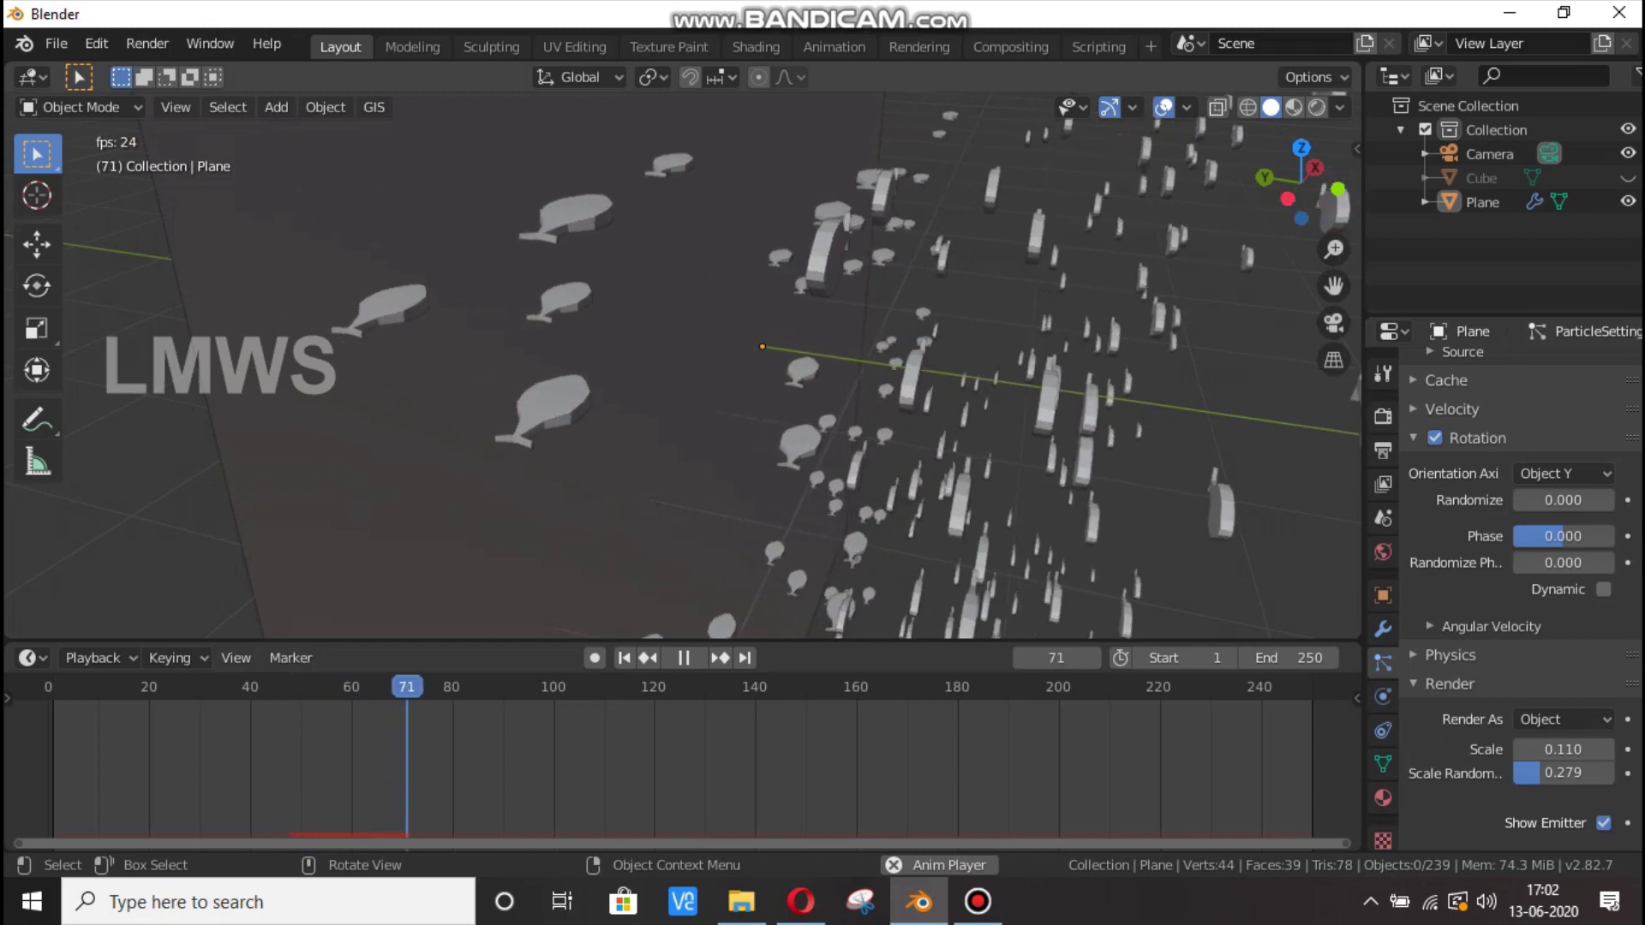
{"action": "scroll", "coordinate": [682, 366], "scroll_direction": "down", "scroll_amount": 7}
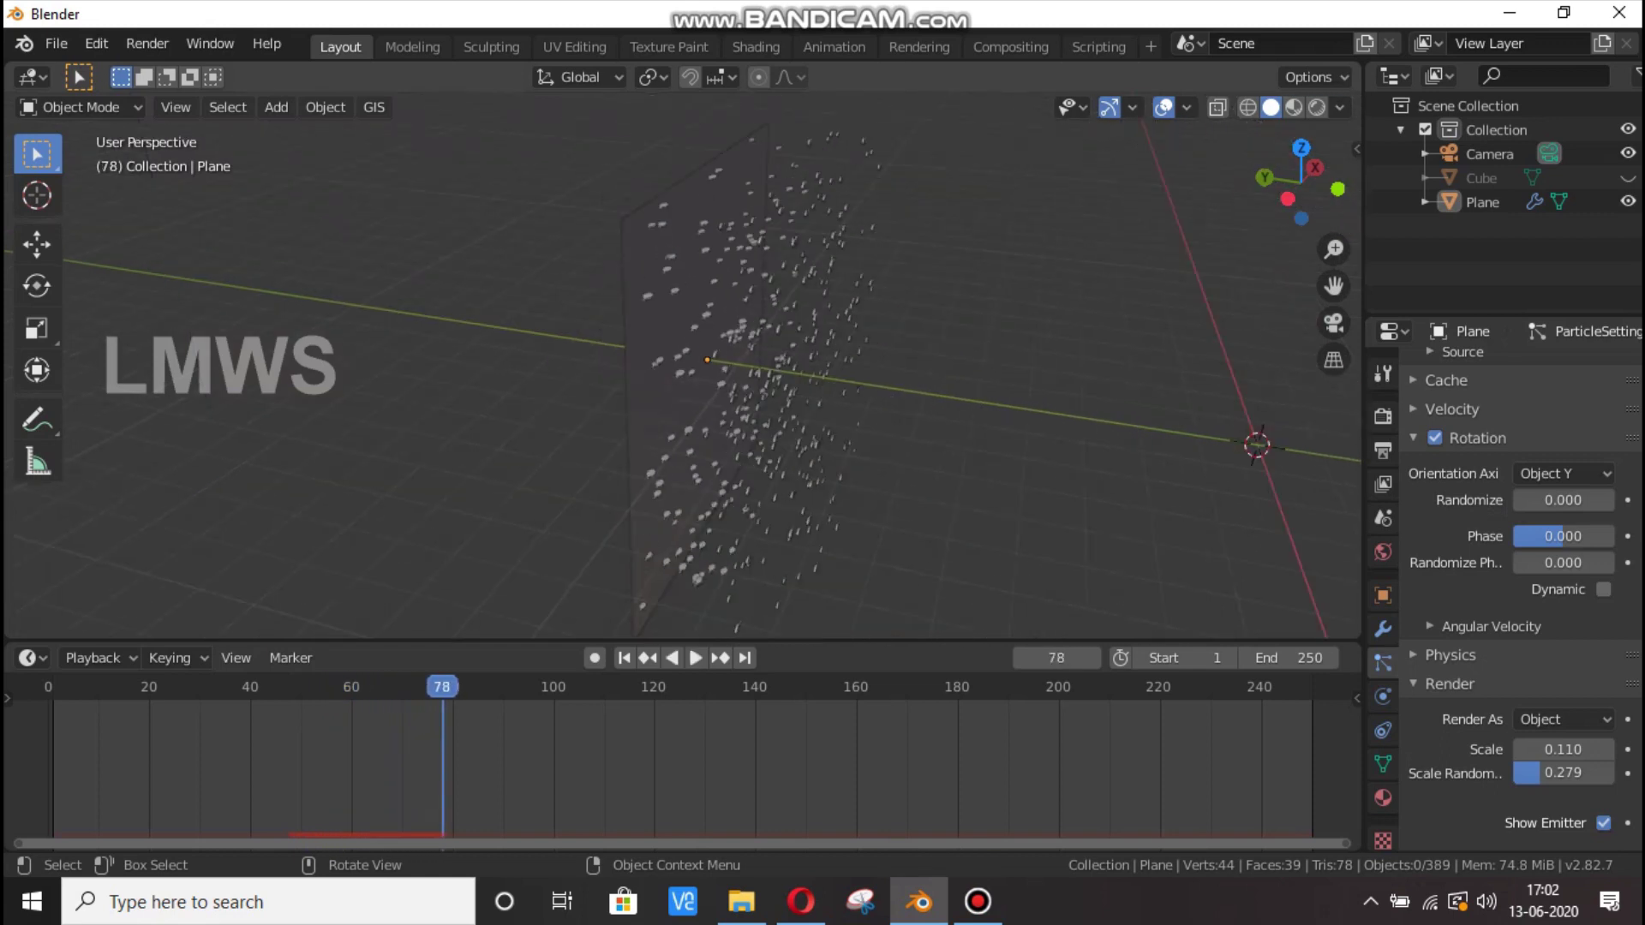
Unhide the original fish object, select it and compare its direction with the emitted fish from the plane's front side.
{"action": "left_click", "coordinate": [1628, 177]}
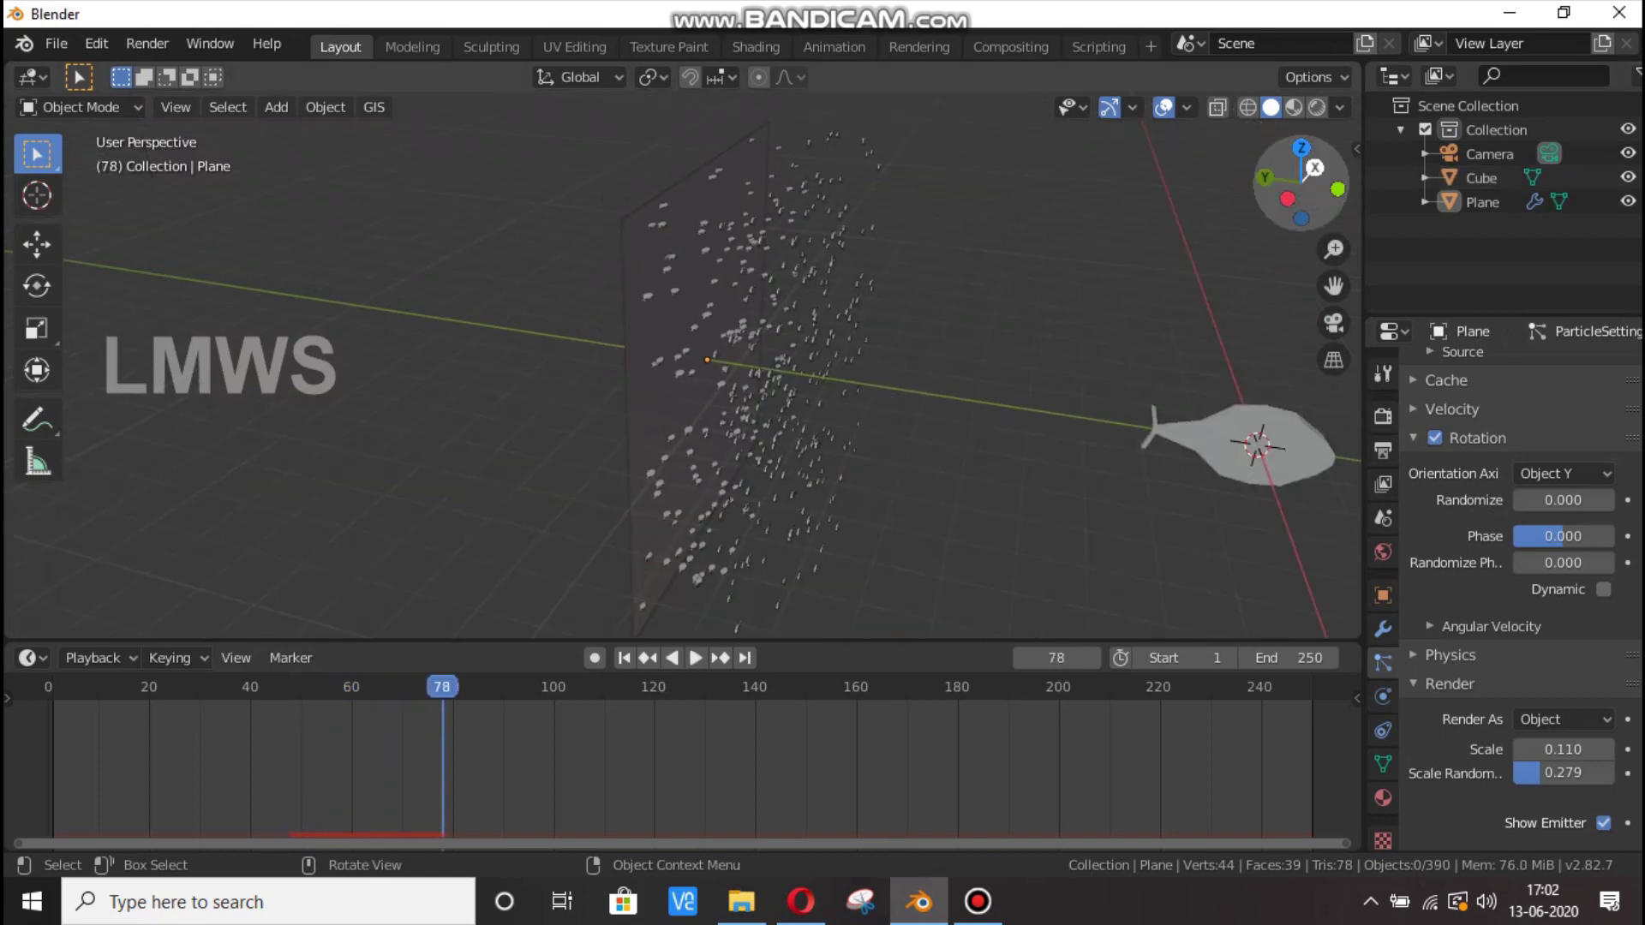
{"action": "left_click_drag", "start_coordinate": [1315, 168], "coordinate": [998, 171]}
{"action": "left_click_drag", "start_coordinate": [1334, 286], "coordinate": [1534, 167]}
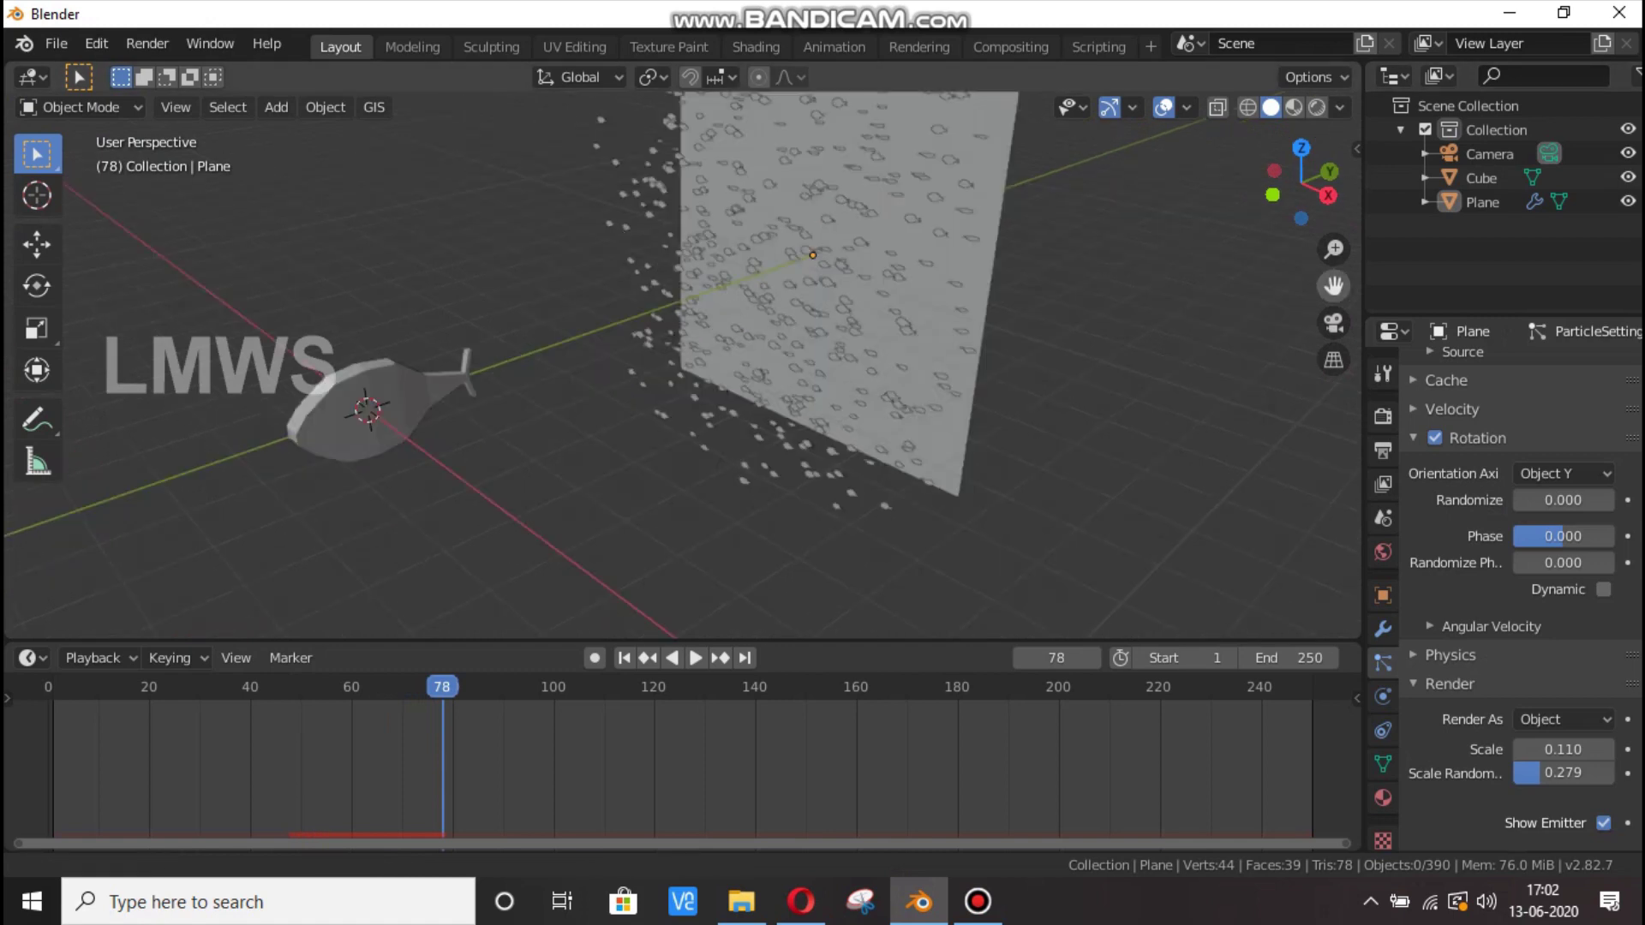
{"action": "scroll", "coordinate": [683, 366], "scroll_direction": "up", "scroll_amount": 4}
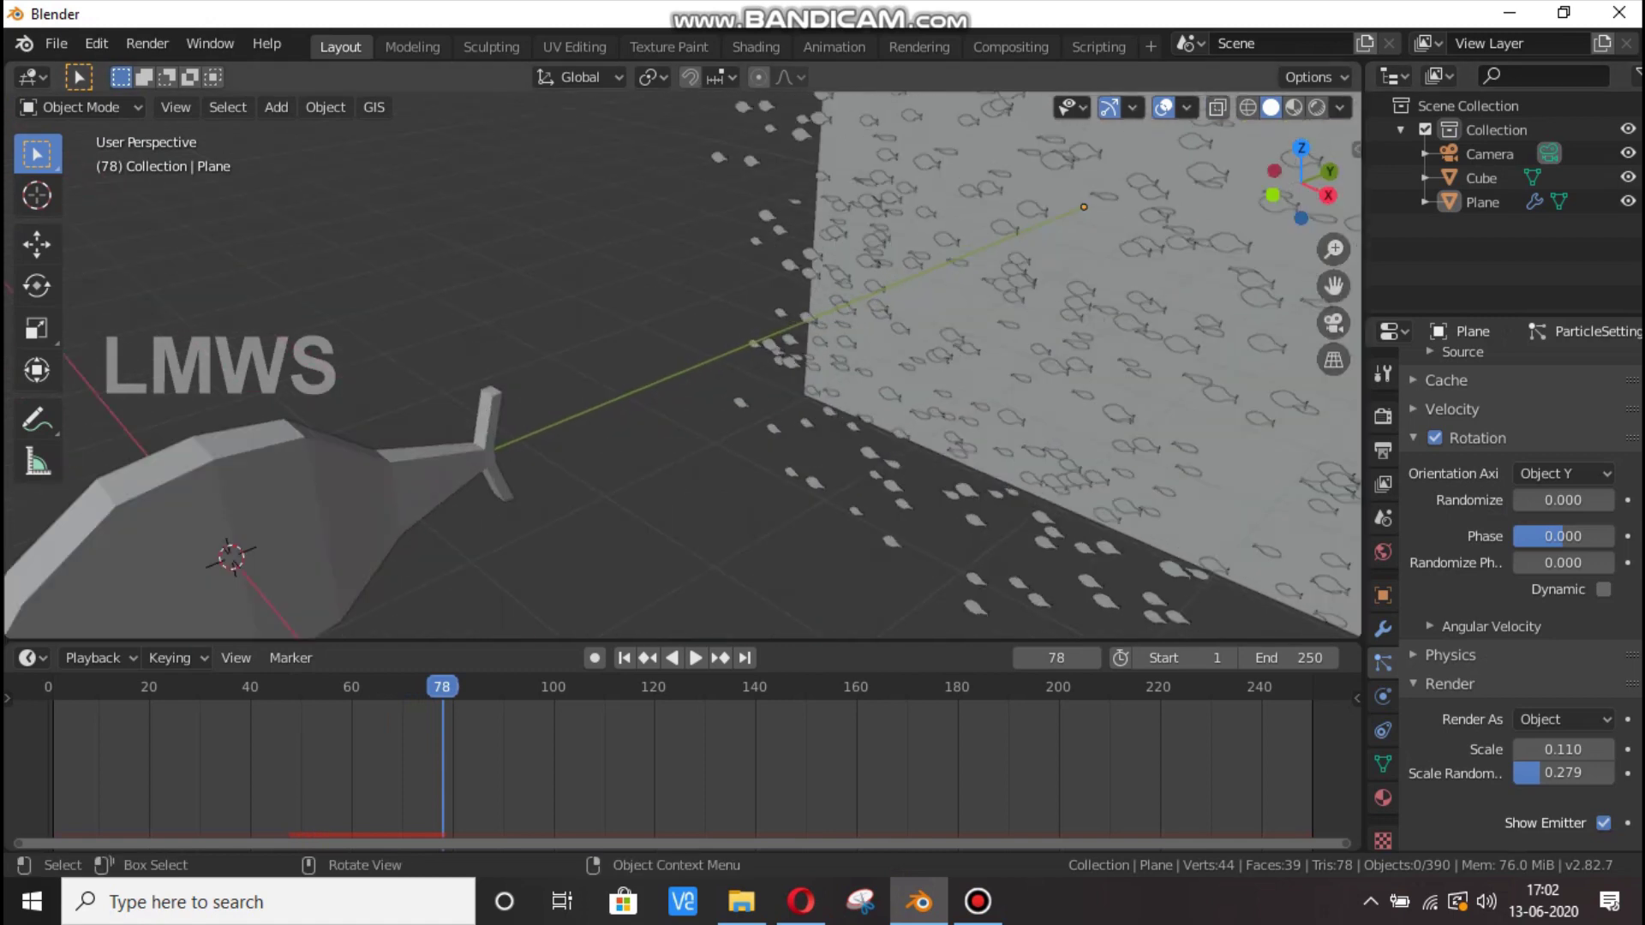
{"action": "scroll", "coordinate": [683, 366], "scroll_direction": "down", "scroll_amount": 3}
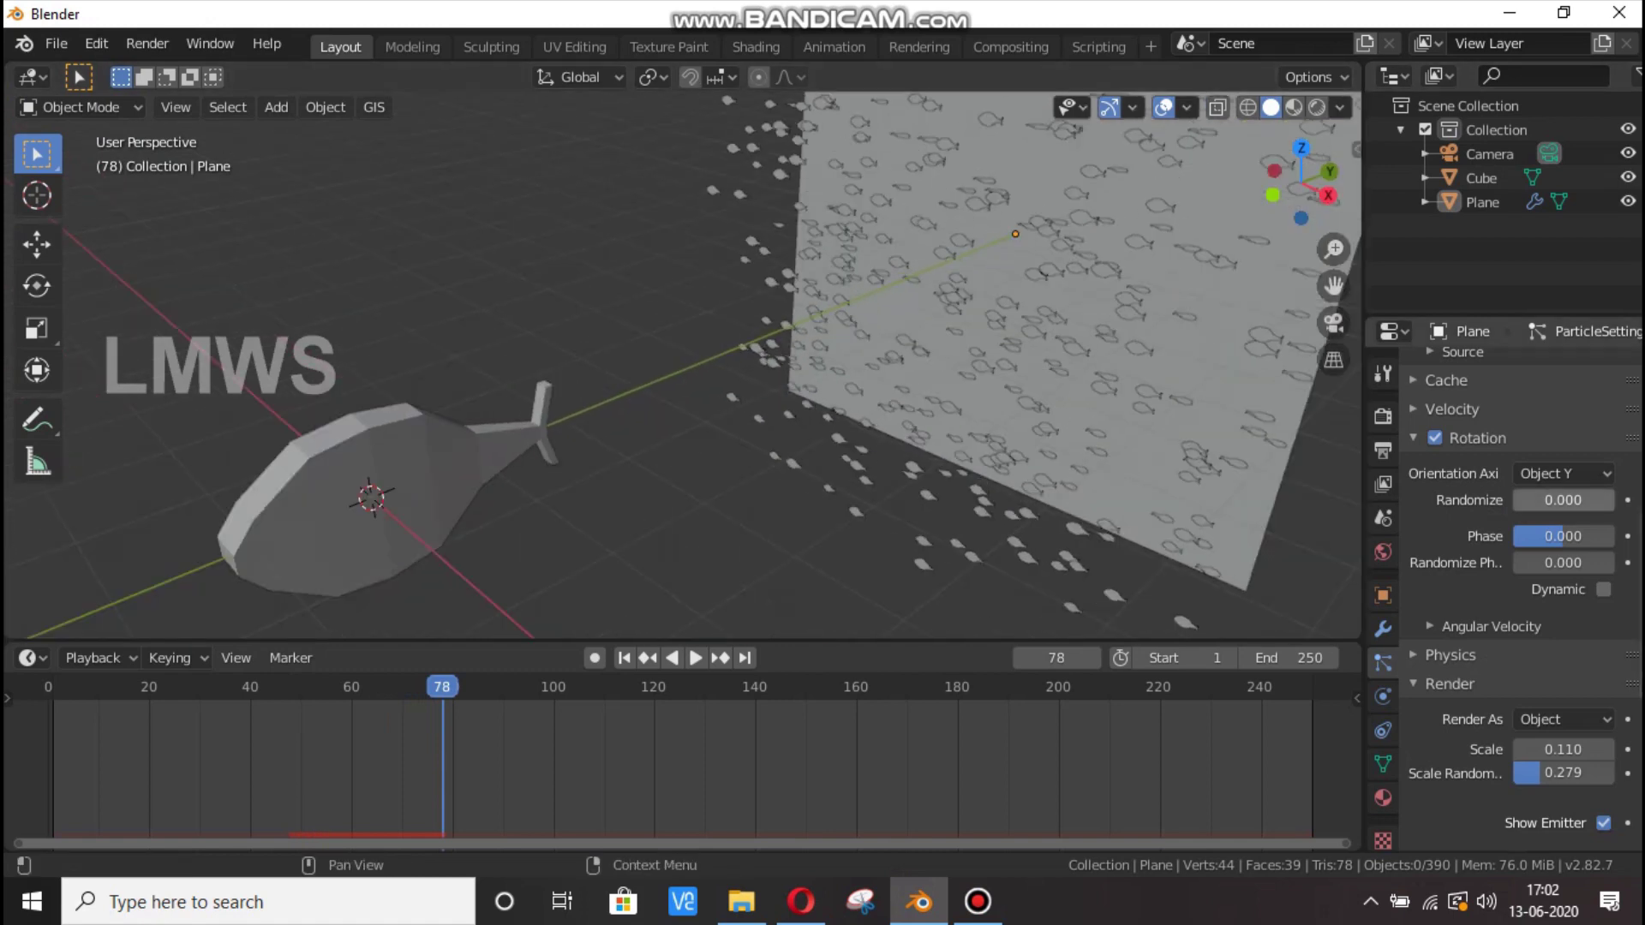
{"action": "key", "text": "space"}
{"action": "left_click", "coordinate": [377, 494]}
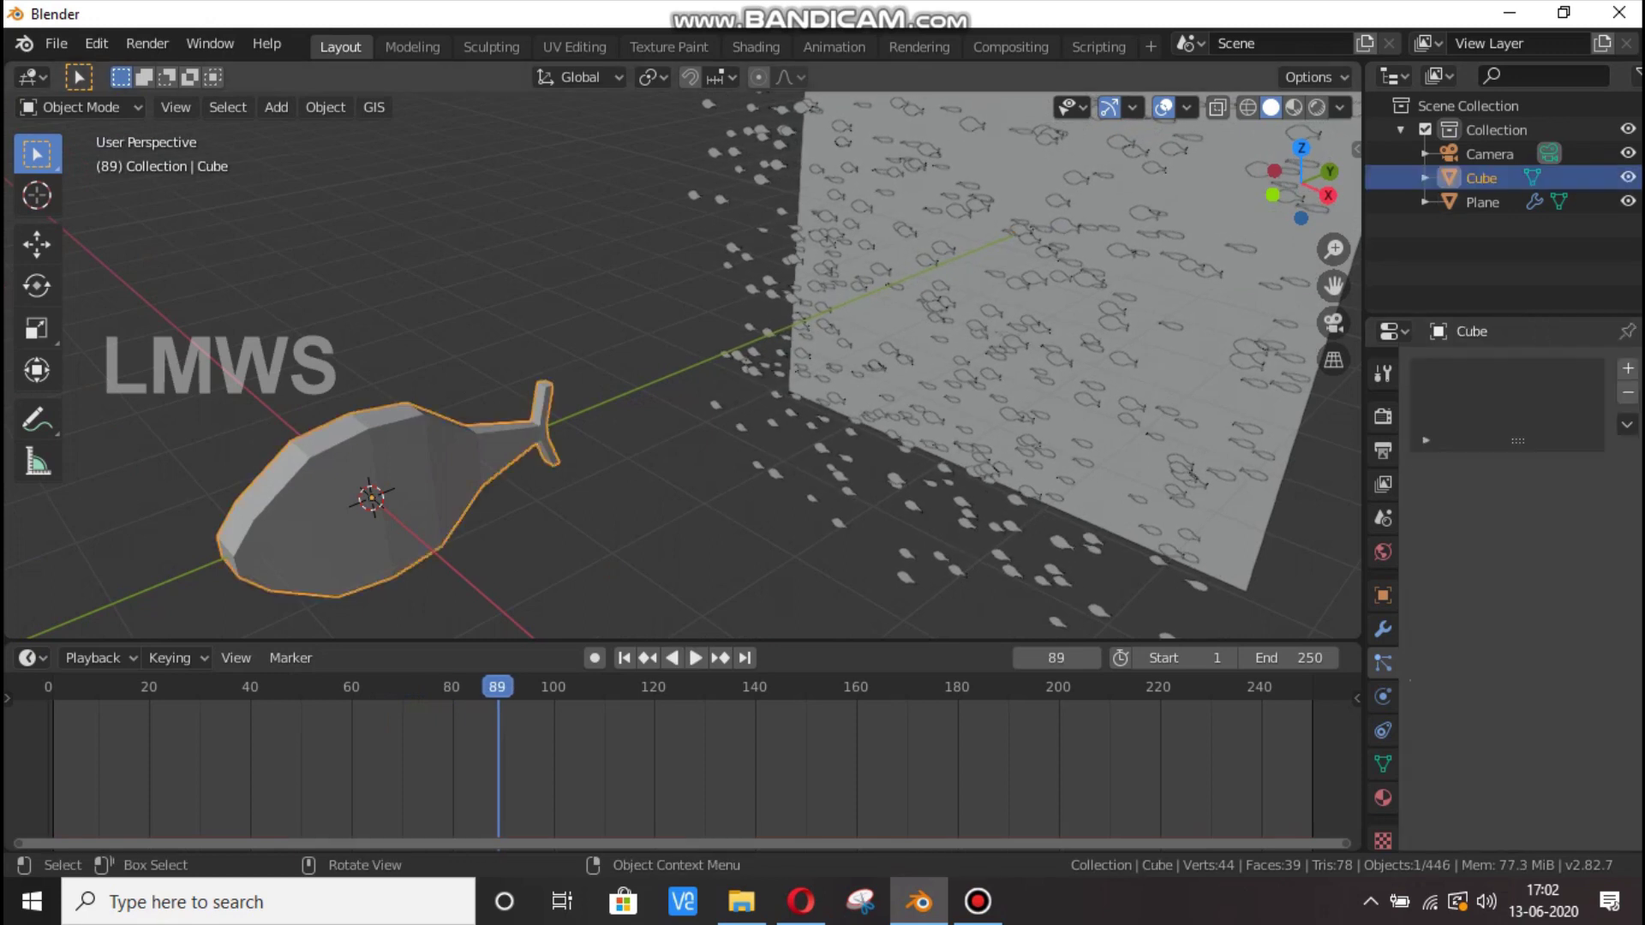
Select the plane, try Normal as its particle orientation axis and inspect the fish up close during playback.
{"action": "left_click", "coordinate": [1028, 360]}
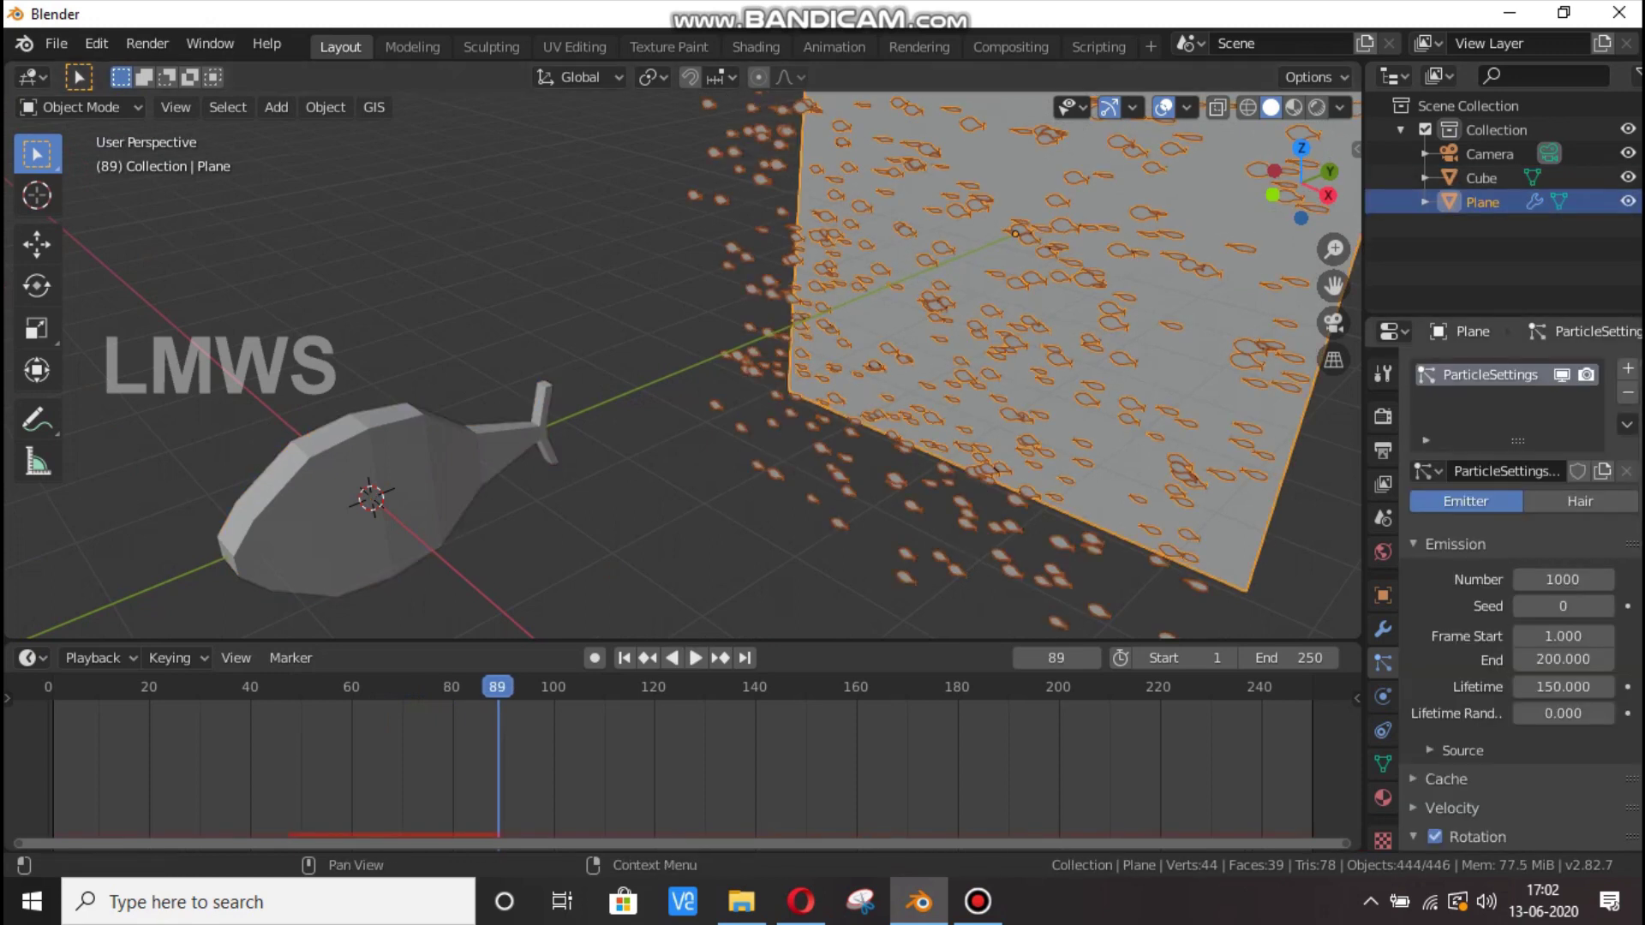
{"action": "scroll", "coordinate": [1518, 600], "scroll_direction": "down", "scroll_amount": 12}
{"action": "scroll", "coordinate": [1521, 582], "scroll_direction": "up", "scroll_amount": 5}
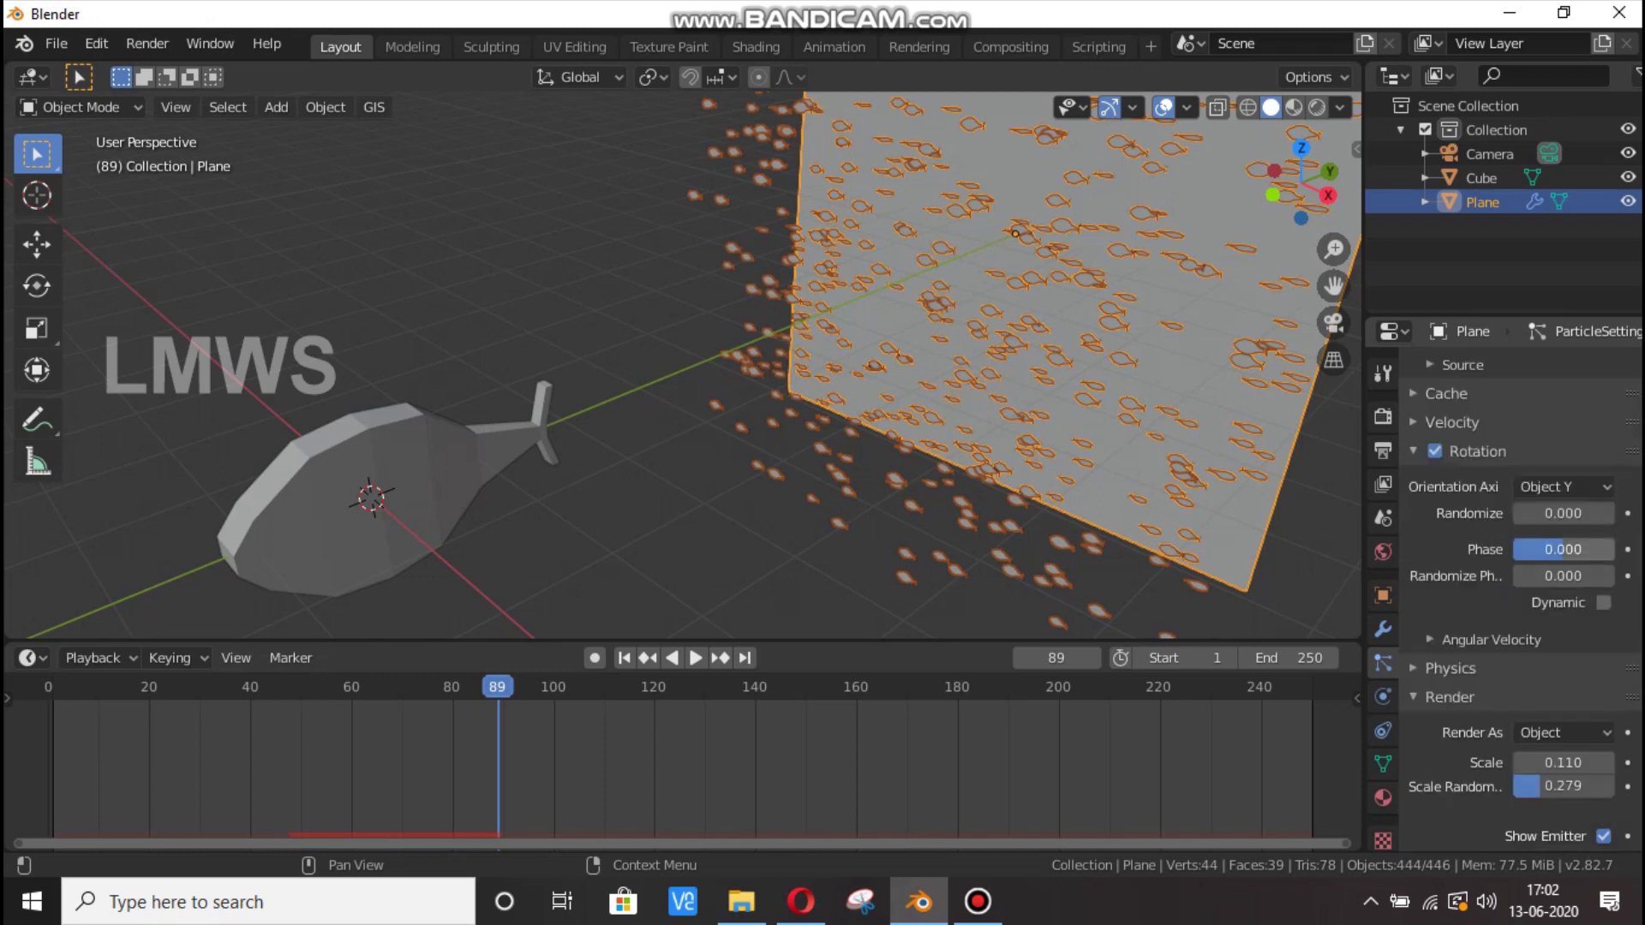
{"action": "left_click", "coordinate": [1563, 487]}
{"action": "left_click", "coordinate": [1531, 542]}
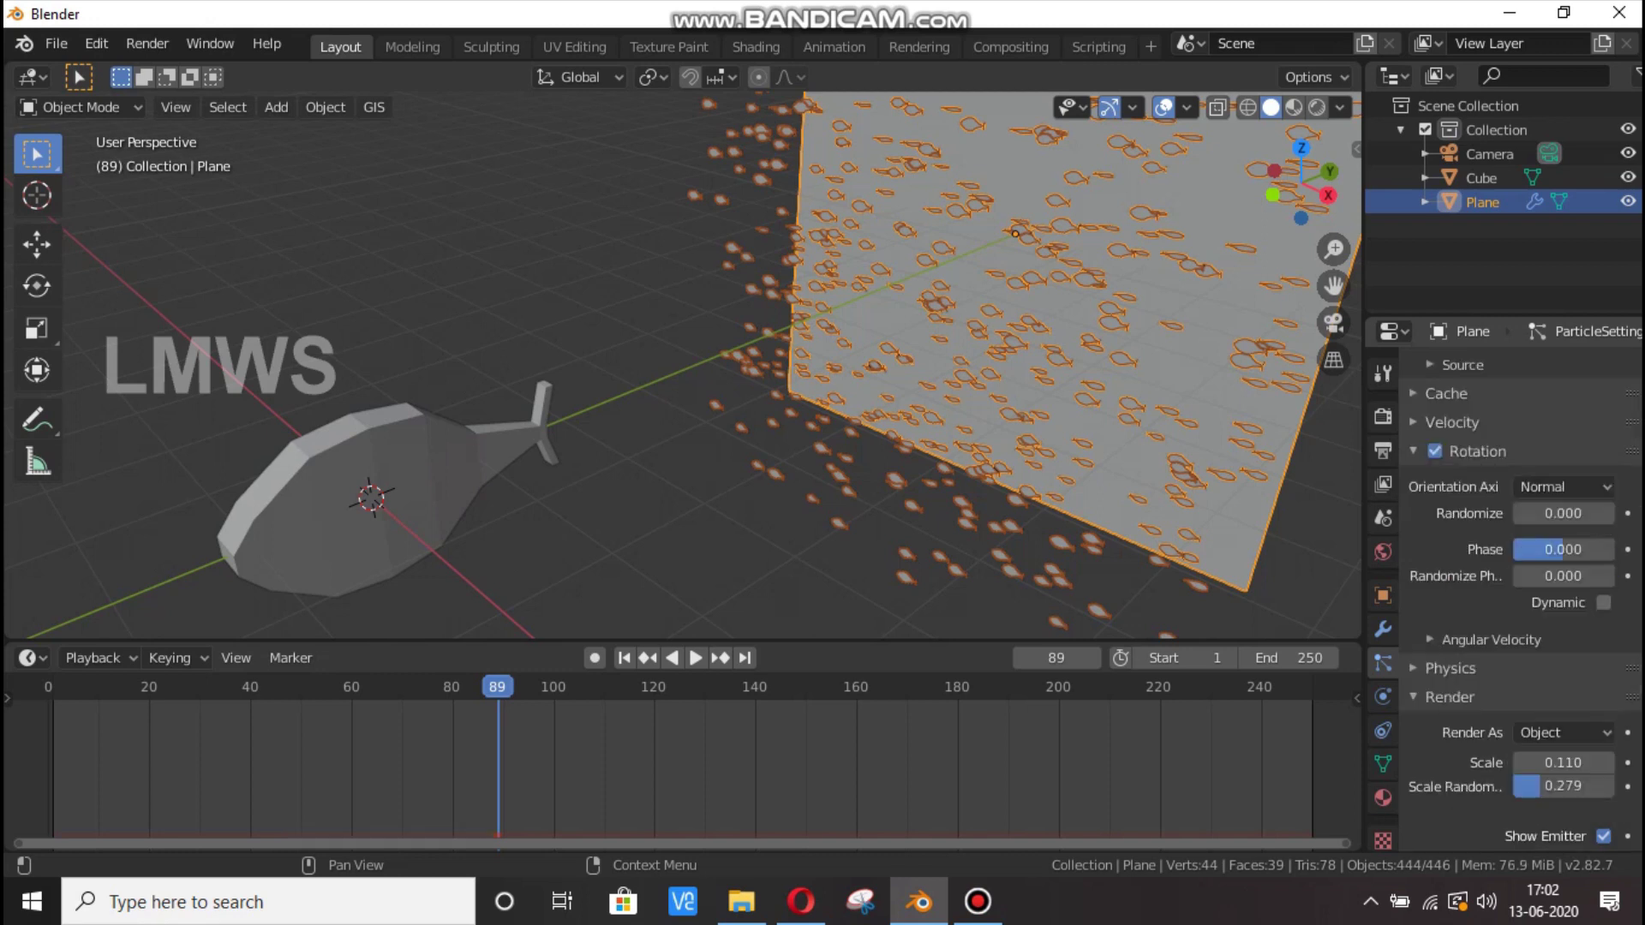
{"action": "key", "text": "space"}
{"action": "middle_click_drag", "start_coordinate": [942, 386], "coordinate": [506, 275]}
{"action": "key", "text": "space"}
{"action": "scroll", "coordinate": [824, 353], "scroll_direction": "up", "scroll_amount": 5}
{"action": "left_click_drag", "start_coordinate": [1015, 206], "coordinate": [771, 154]}
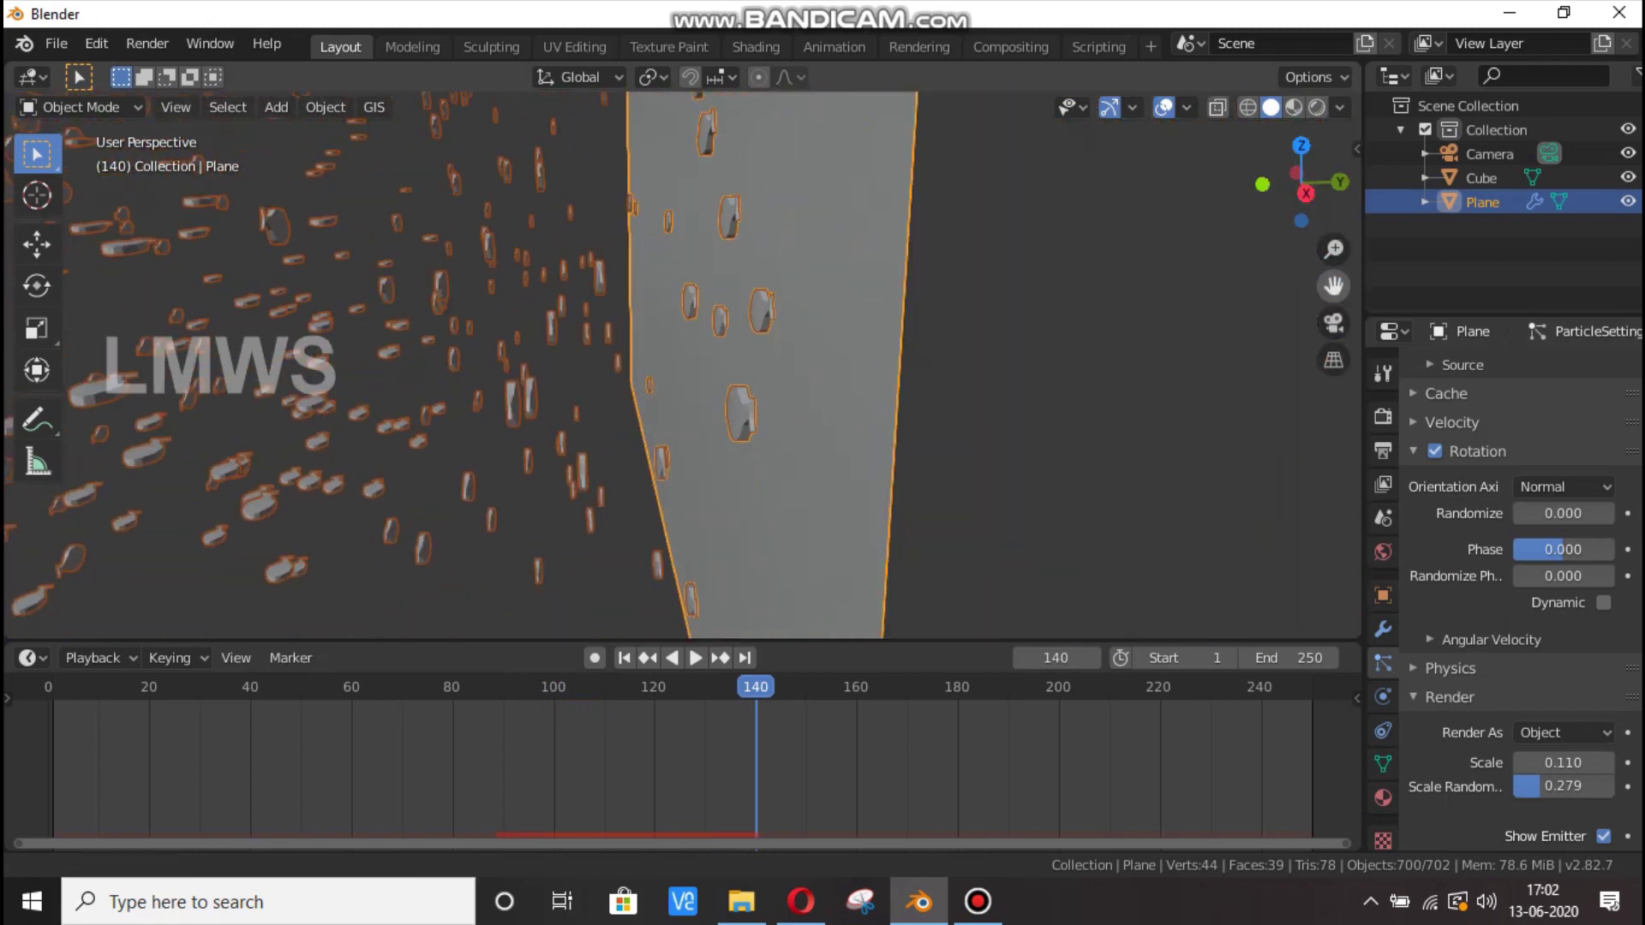
Deselect everything, play the animation and set its end frame to 150.
{"action": "key", "text": "alt+a"}
{"action": "key", "text": "space"}
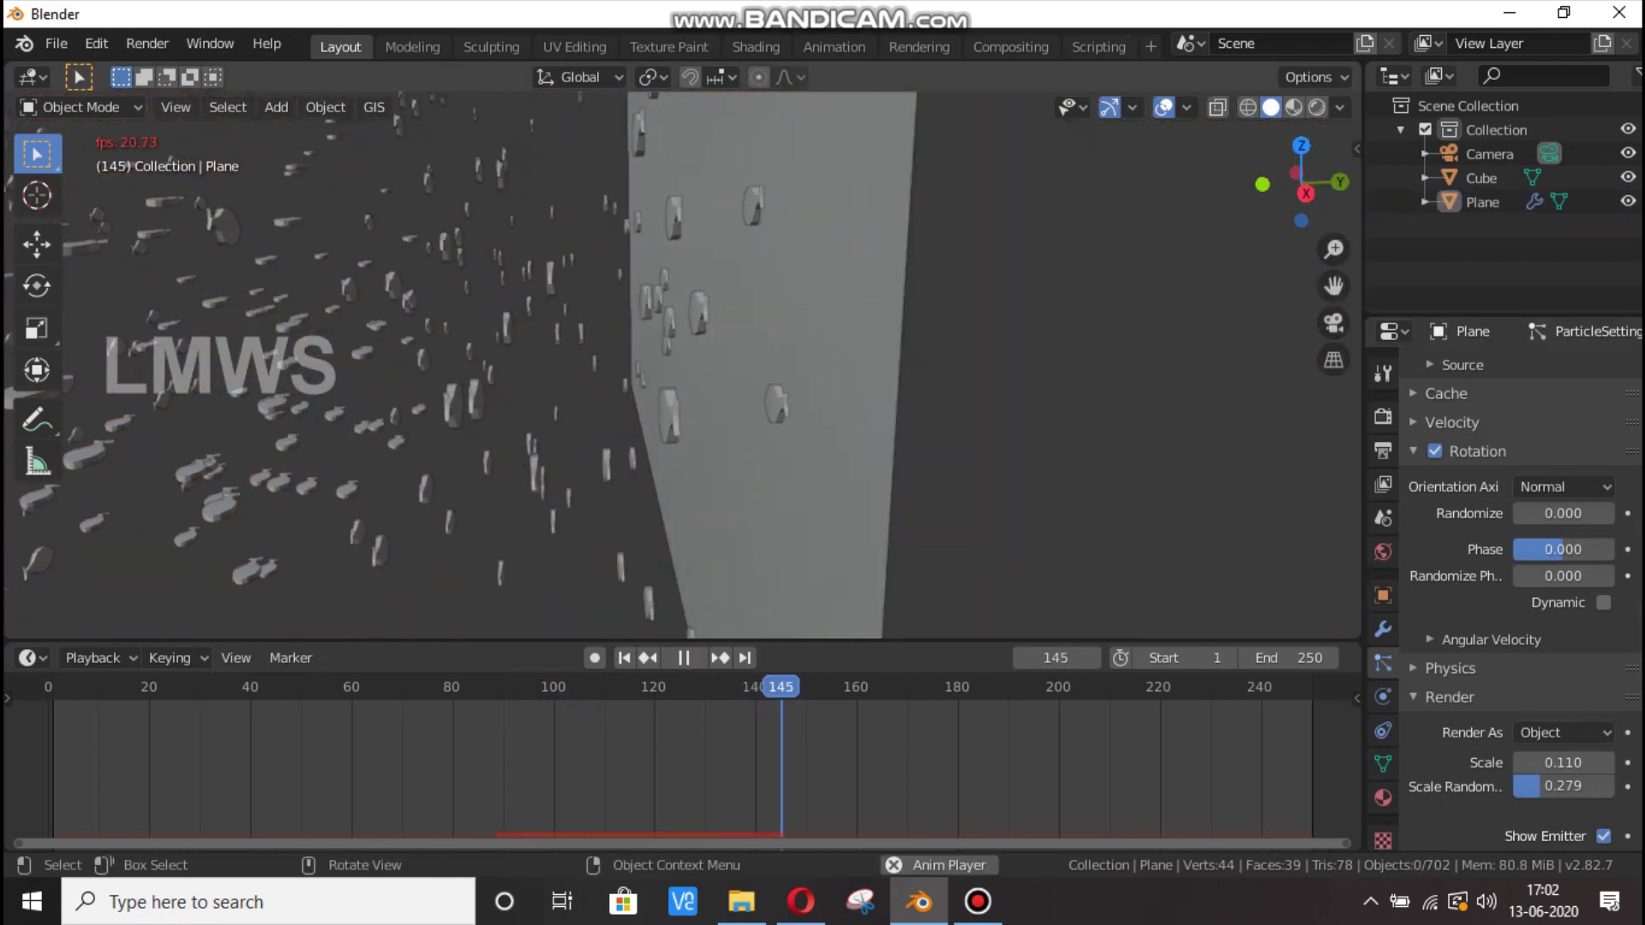
{"action": "left_click", "coordinate": [1289, 658]}
{"action": "type", "text": "150"}
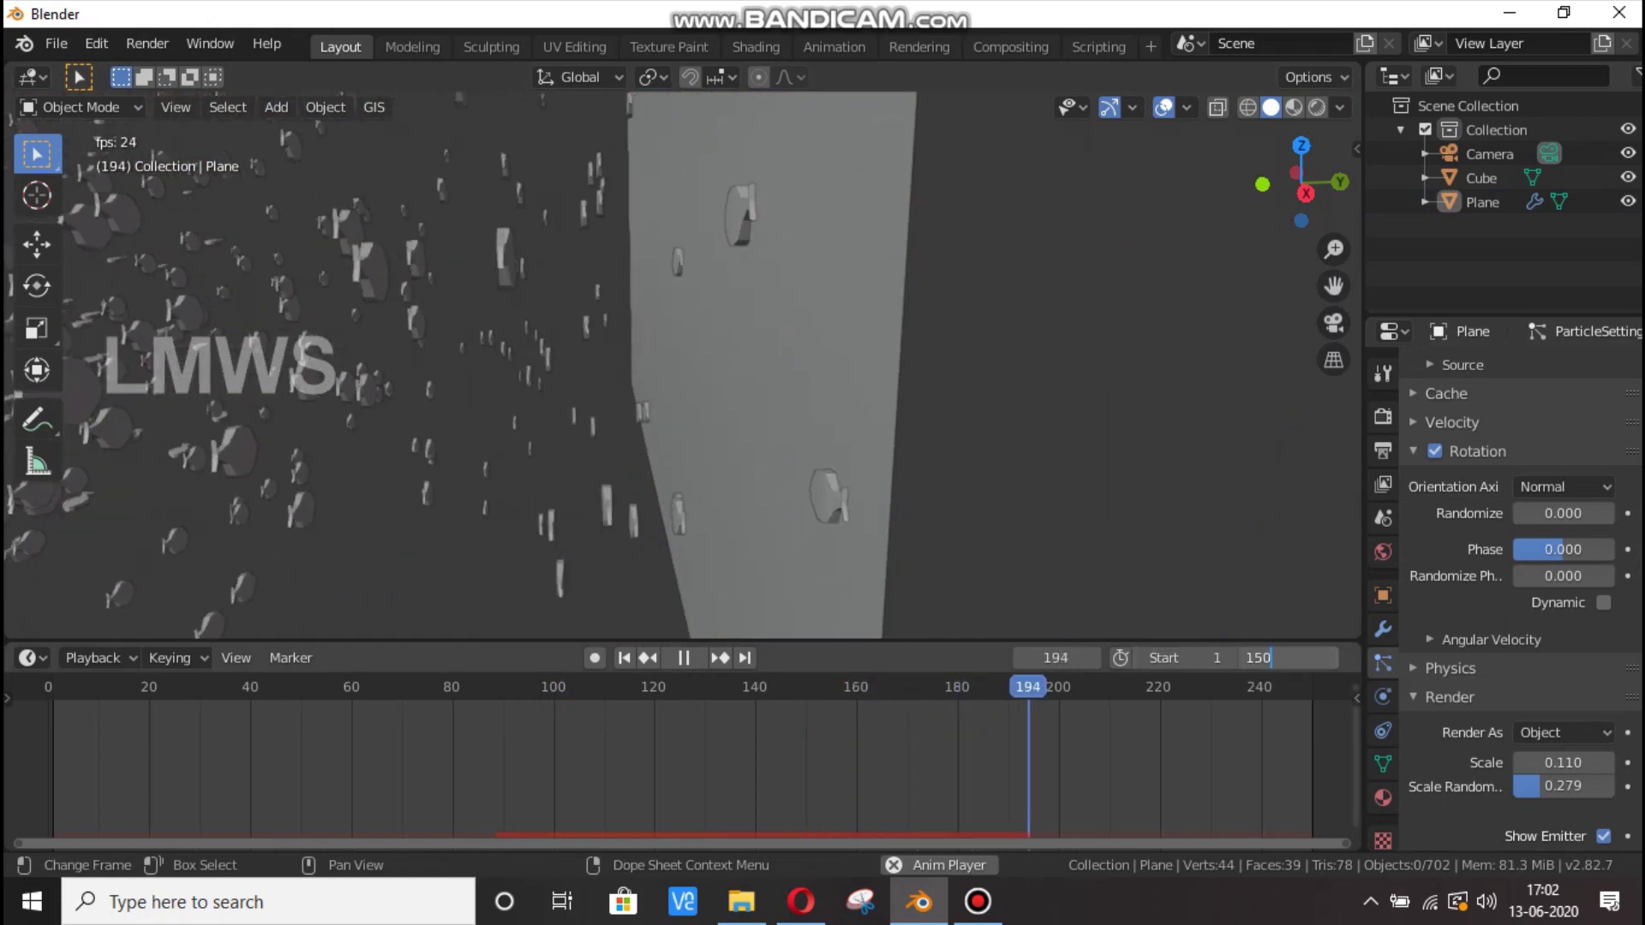
{"action": "key", "text": "Return"}
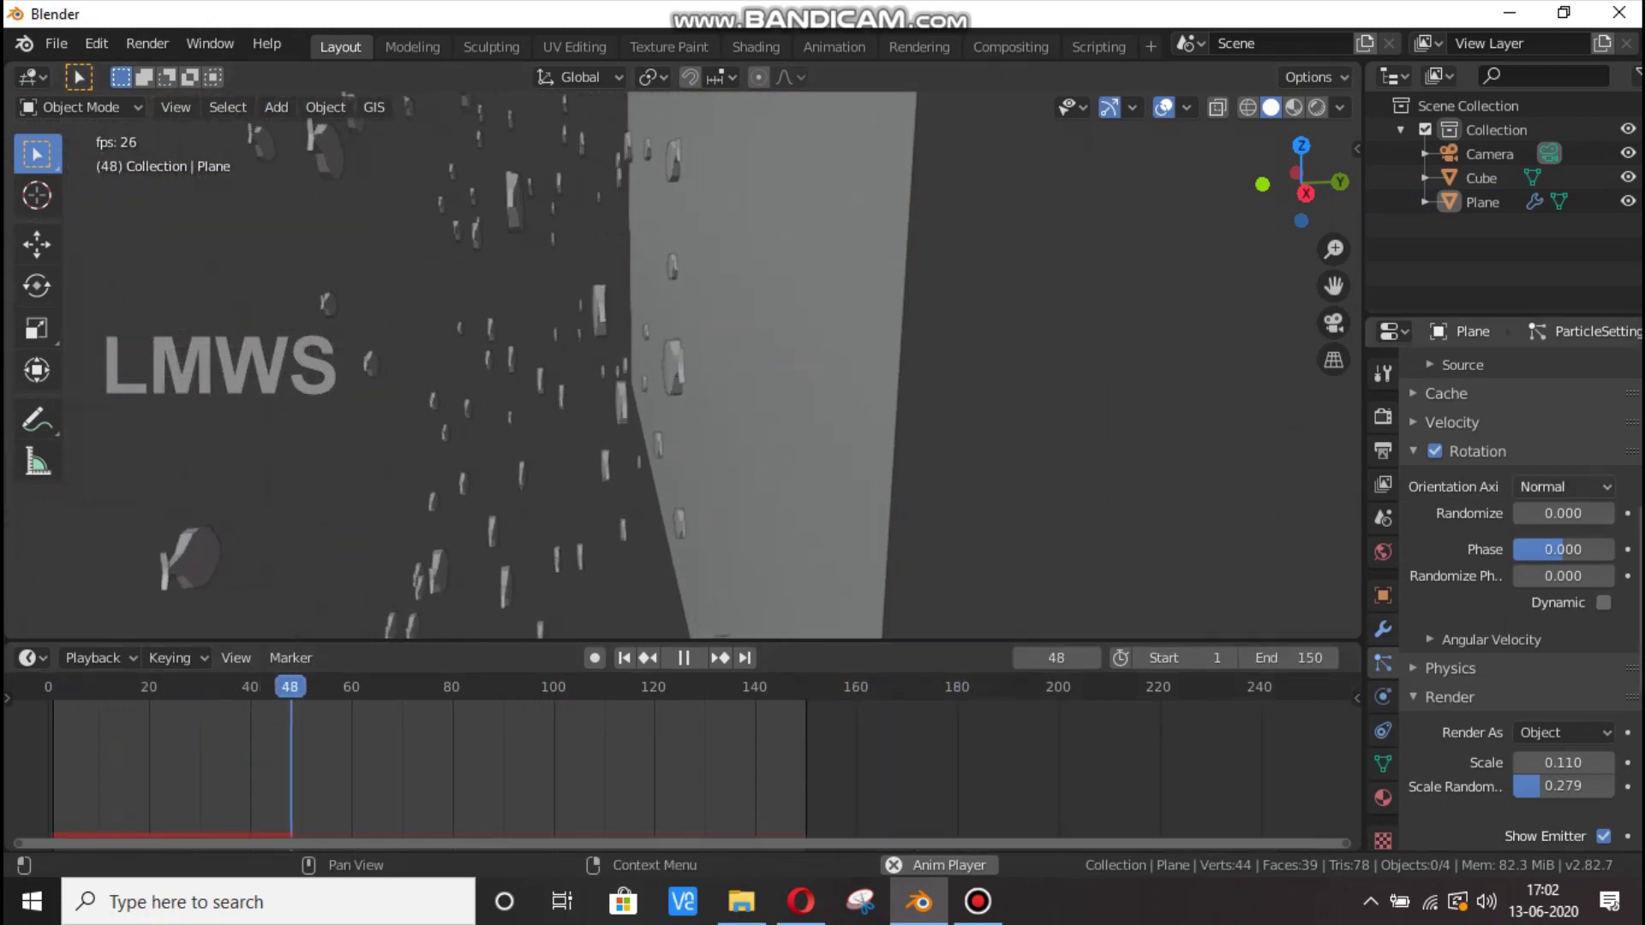
Try Normal-Tangent as the orientation axis and play a short stretch of the animation.
{"action": "key", "text": "space"}
{"action": "left_click", "coordinate": [1564, 486]}
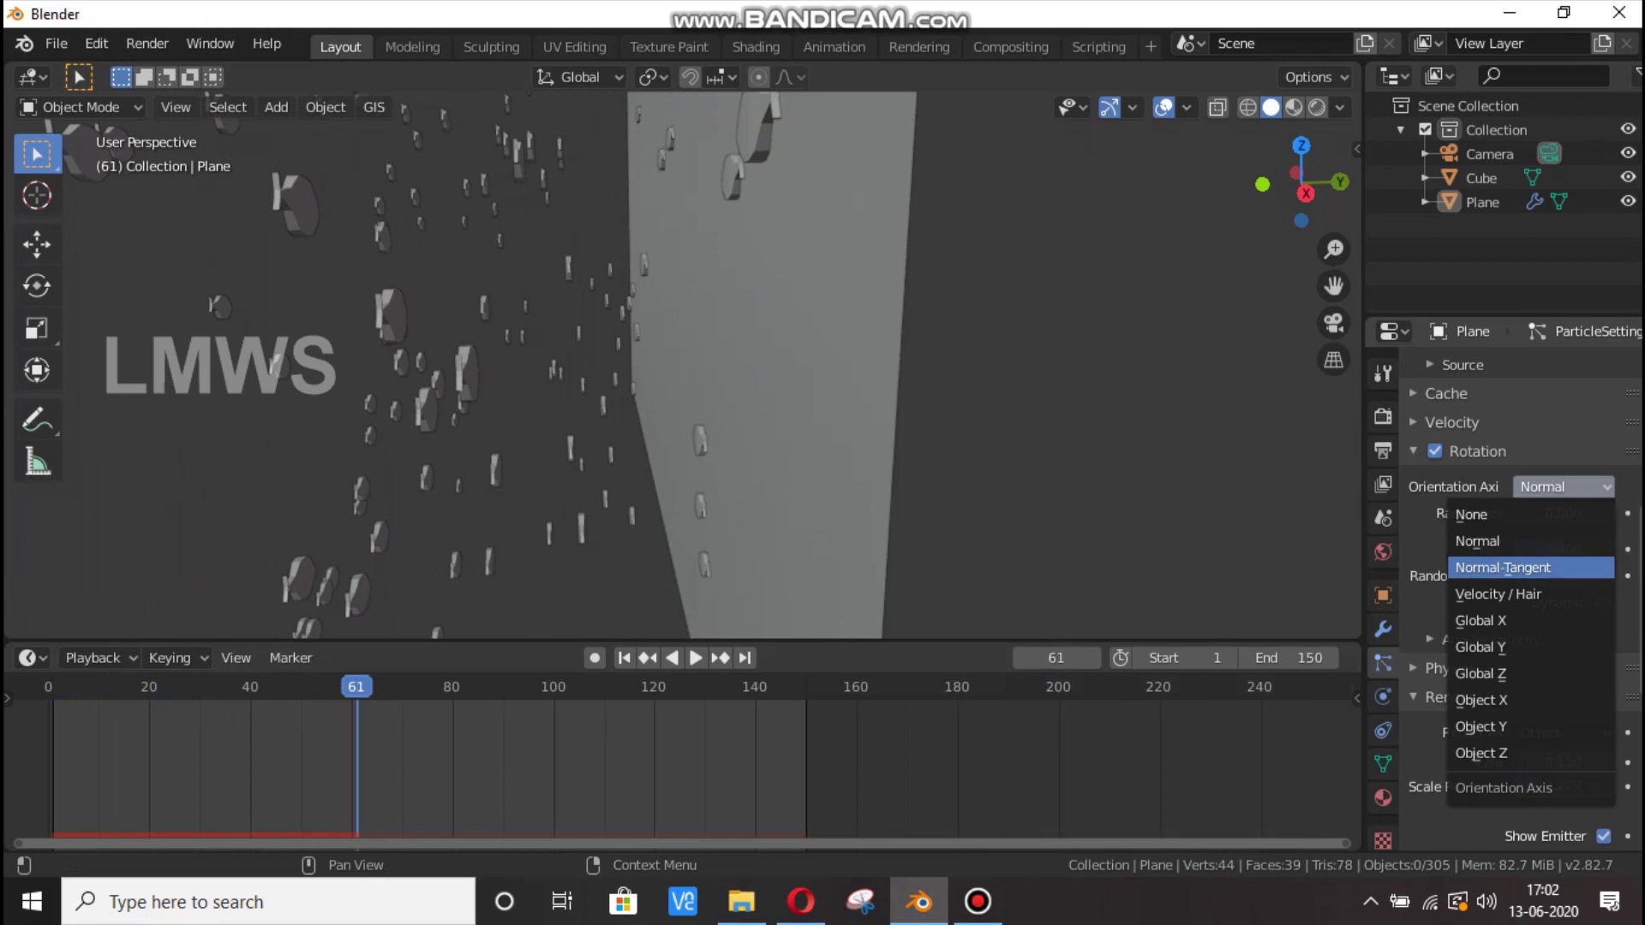
{"action": "left_click", "coordinate": [1530, 568]}
{"action": "key", "text": "space"}
{"action": "key", "text": "space"}
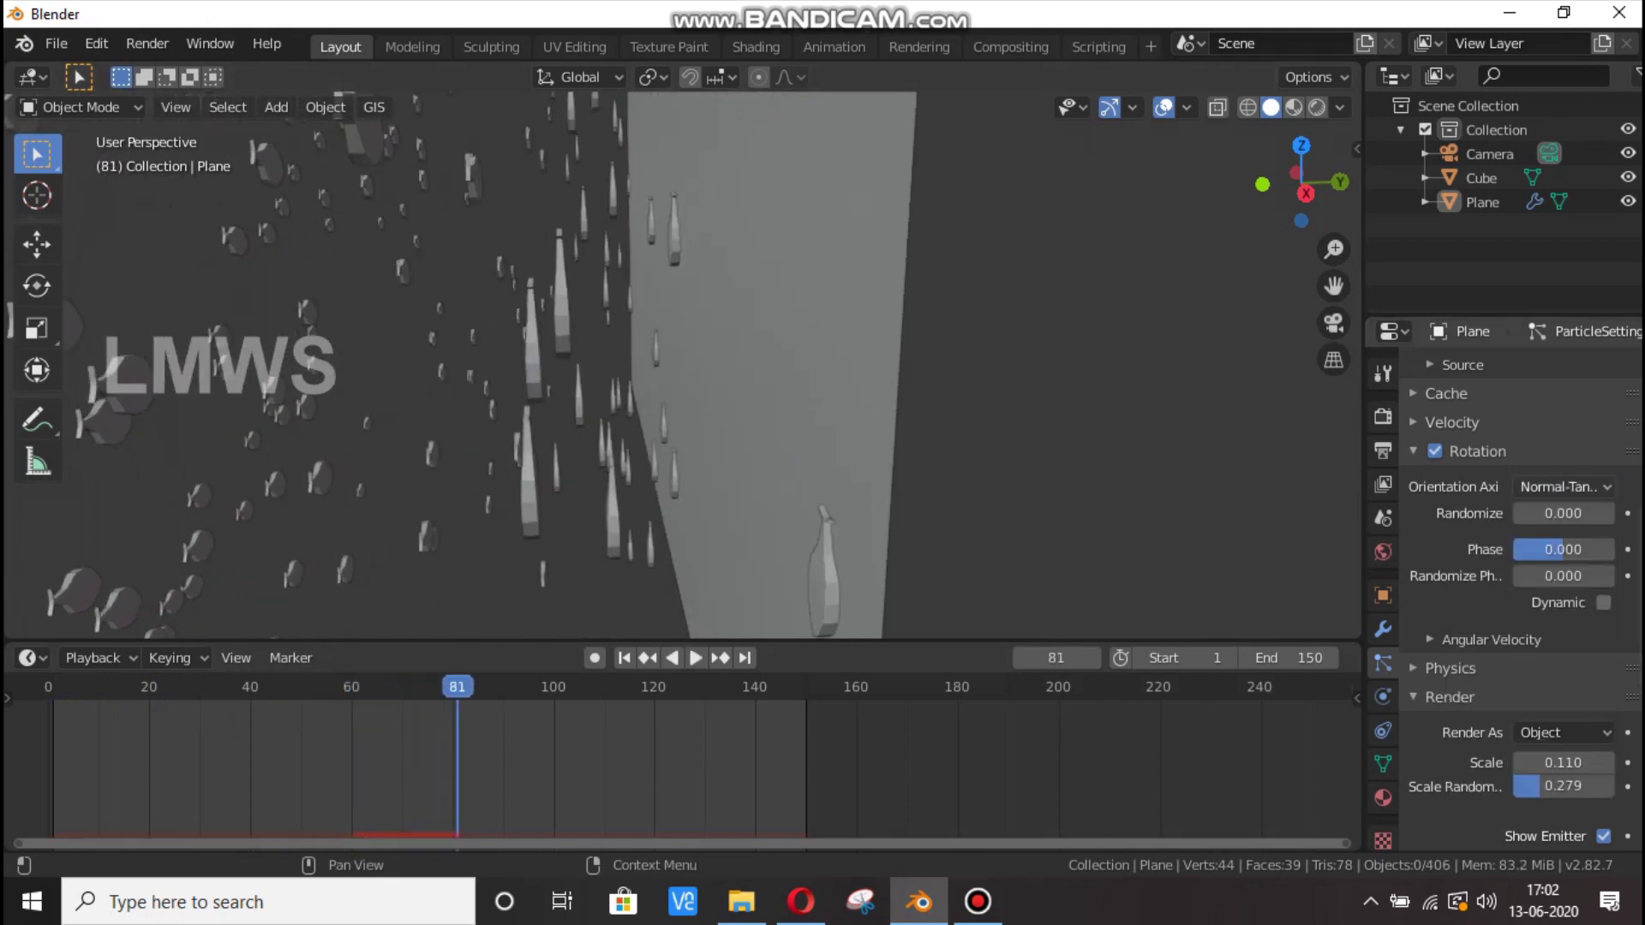
Try Velocity / Hair as the orientation axis with a rotation phase of -0.535 and play the animation.
{"action": "left_click", "coordinate": [1565, 487]}
{"action": "left_click", "coordinate": [1530, 594]}
{"action": "key", "text": "space"}
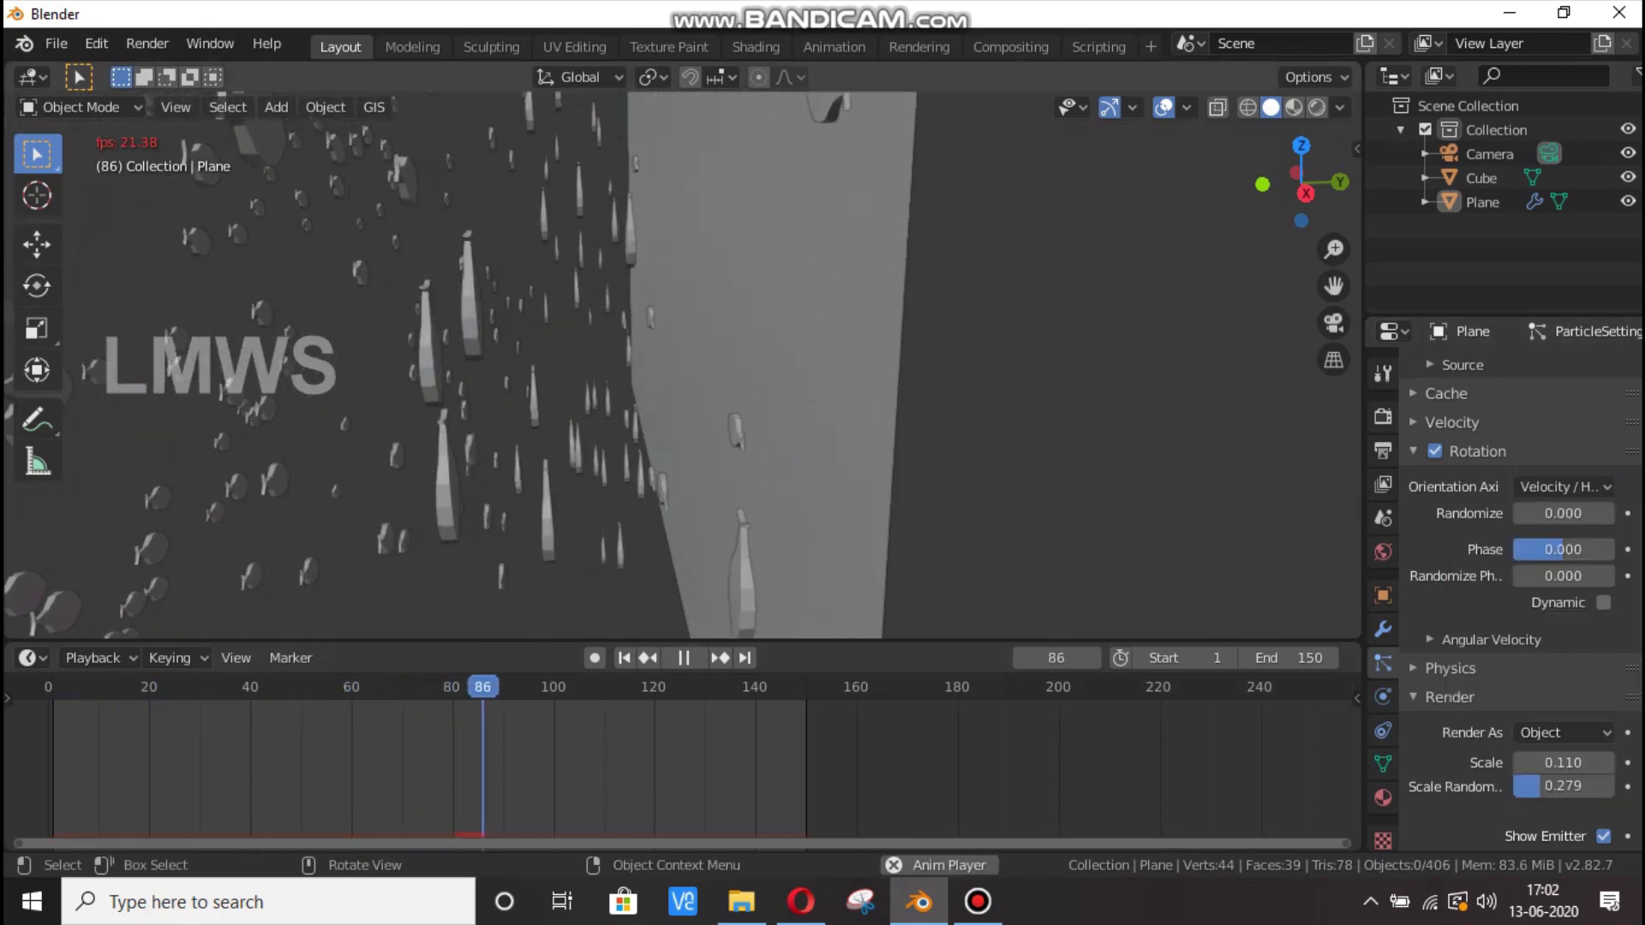
{"action": "key", "text": "space"}
{"action": "left_click", "coordinate": [1564, 487]}
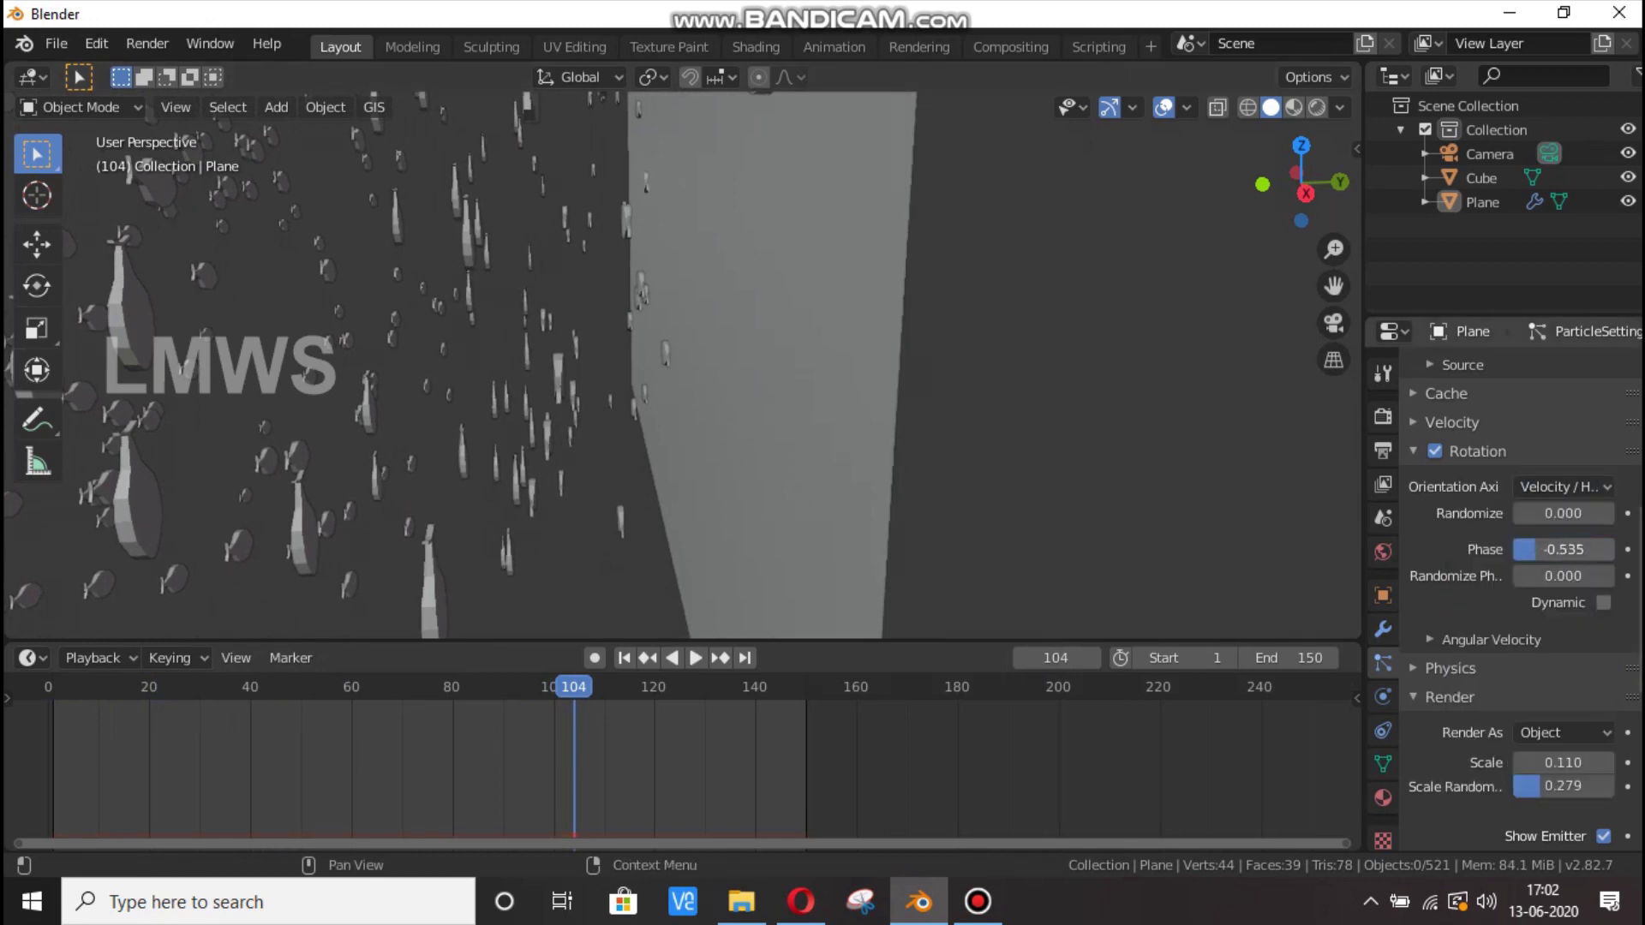
Turn off Object Rotation for the fish instances, play the animation and inspect it from the plane's other side.
{"action": "scroll", "coordinate": [1508, 600], "scroll_direction": "down", "scroll_amount": 8}
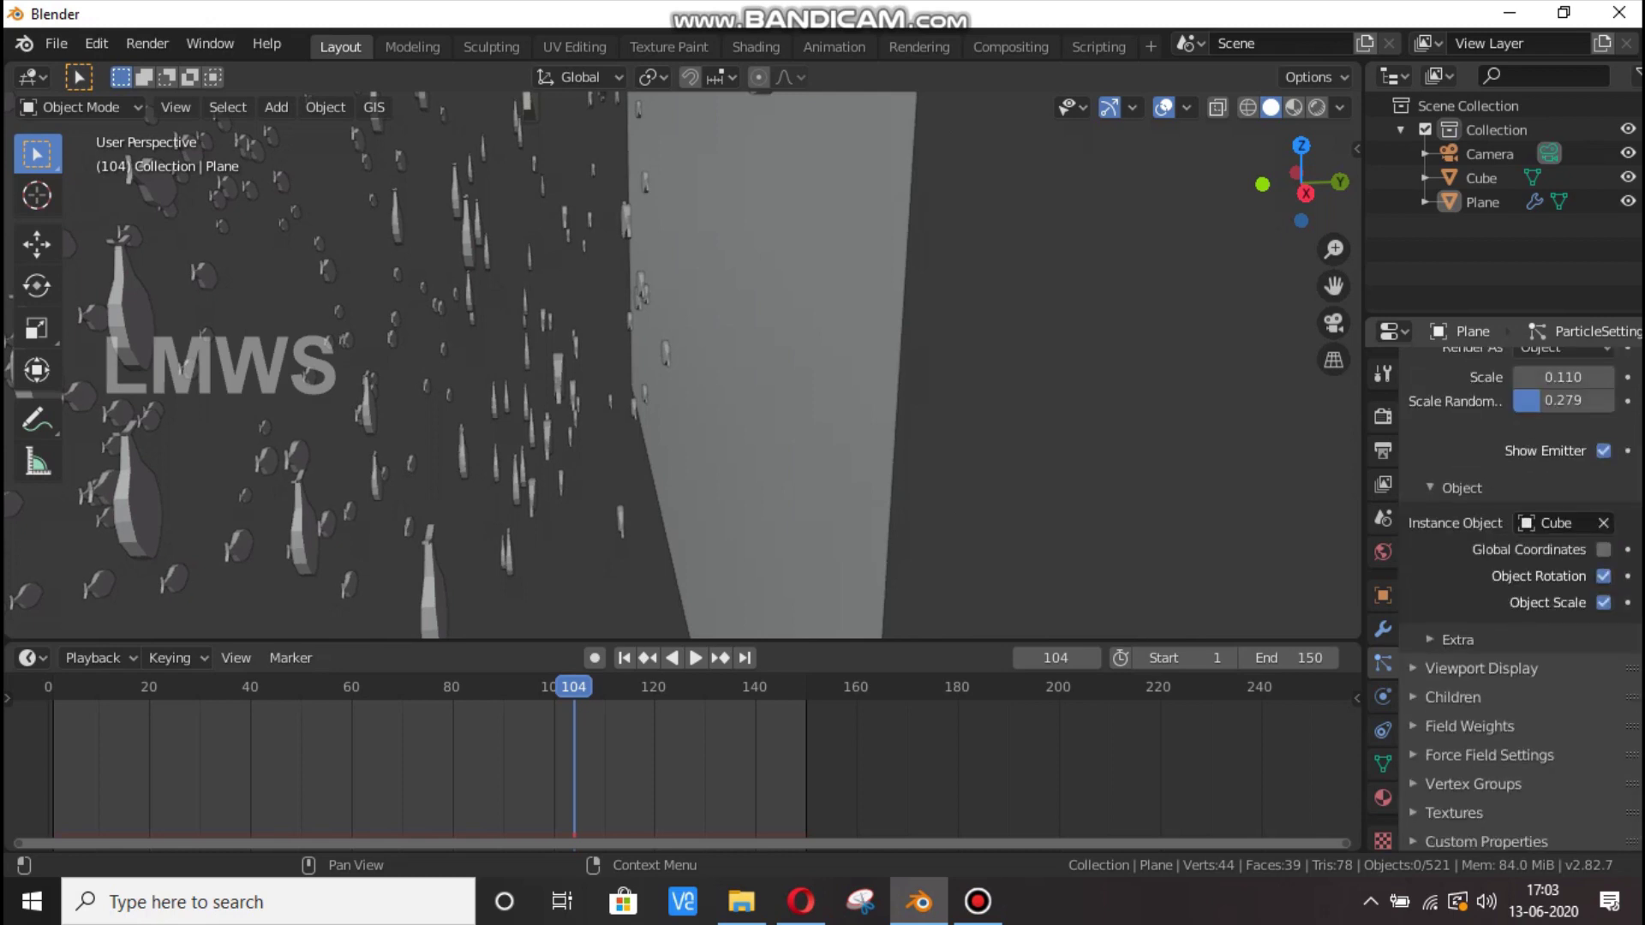
{"action": "left_click", "coordinate": [1602, 576]}
{"action": "key", "text": "space"}
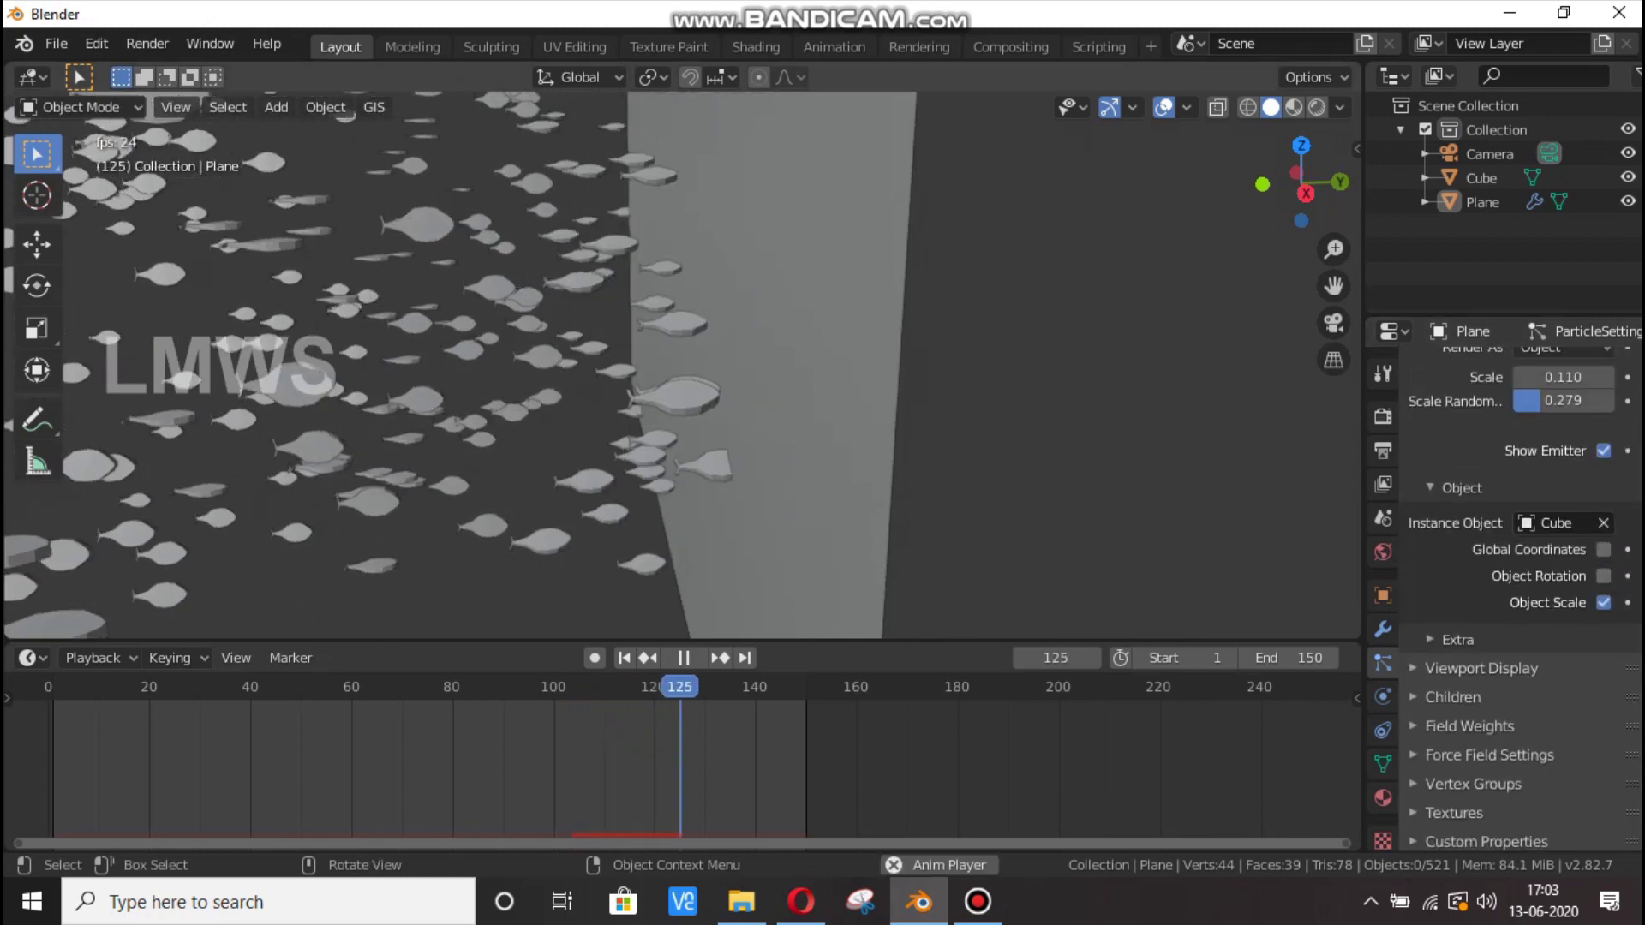
{"action": "key", "text": "space"}
{"action": "left_click_drag", "start_coordinate": [1262, 184], "coordinate": [1627, 184]}
{"action": "scroll", "coordinate": [1564, 569], "scroll_direction": "up", "scroll_amount": 4}
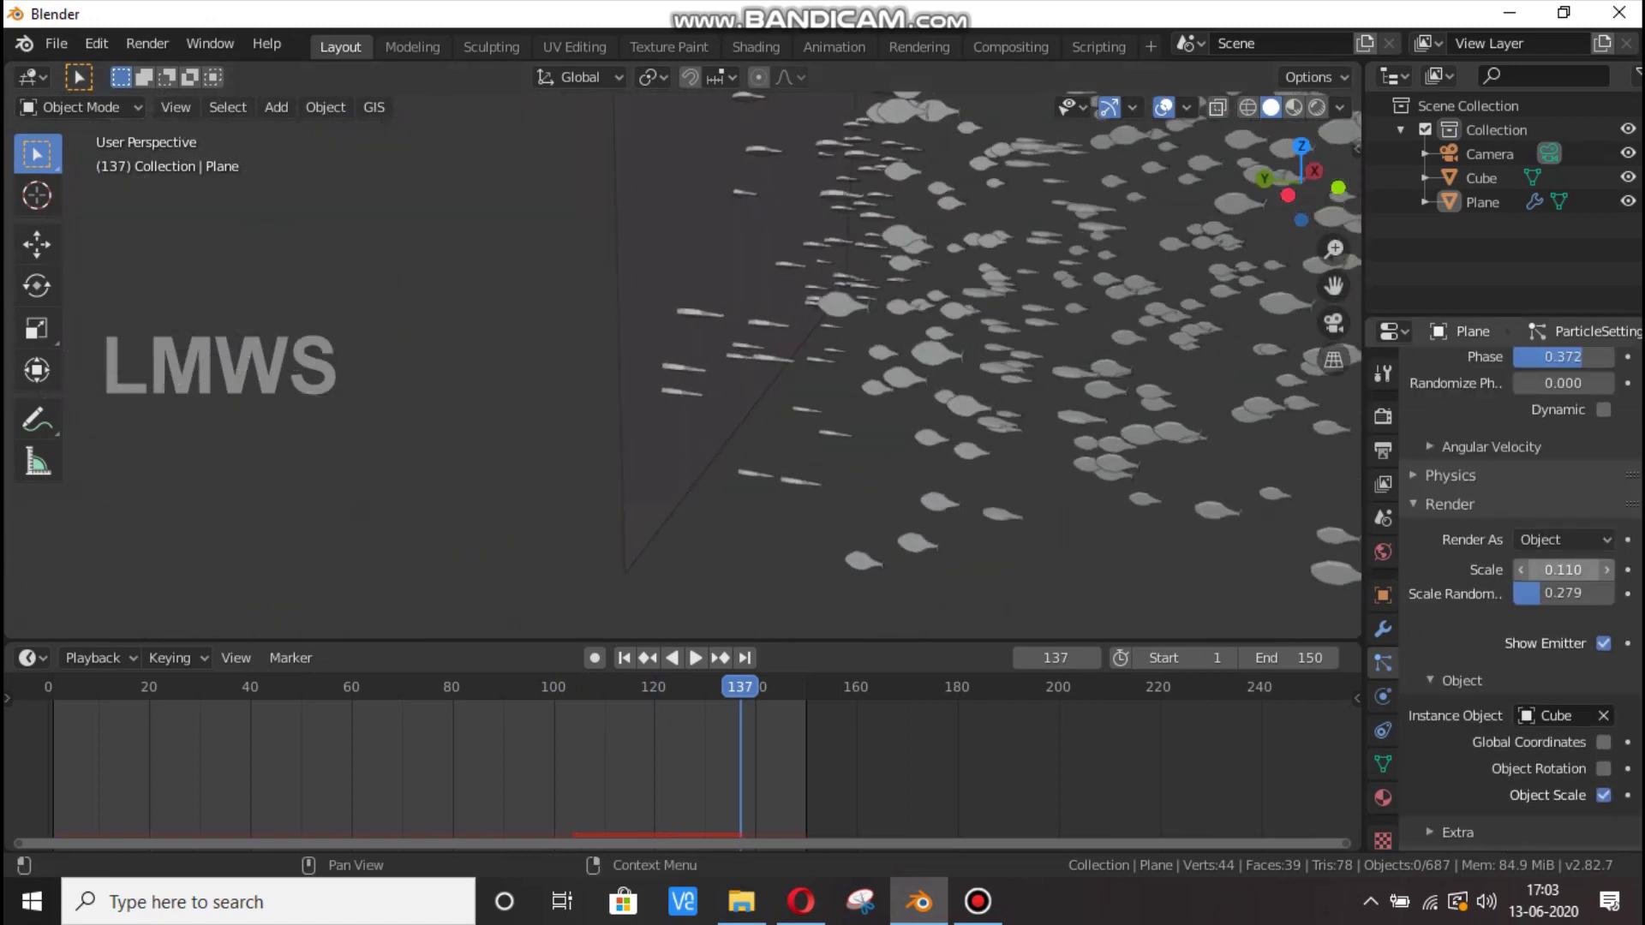
Try Object Y and Object X as the orientation axis while playing the animation.
{"action": "left_click", "coordinate": [1564, 541]}
{"action": "left_click", "coordinate": [1482, 675]}
{"action": "scroll", "coordinate": [1563, 600], "scroll_direction": "up", "scroll_amount": 8}
{"action": "left_click", "coordinate": [1564, 631]}
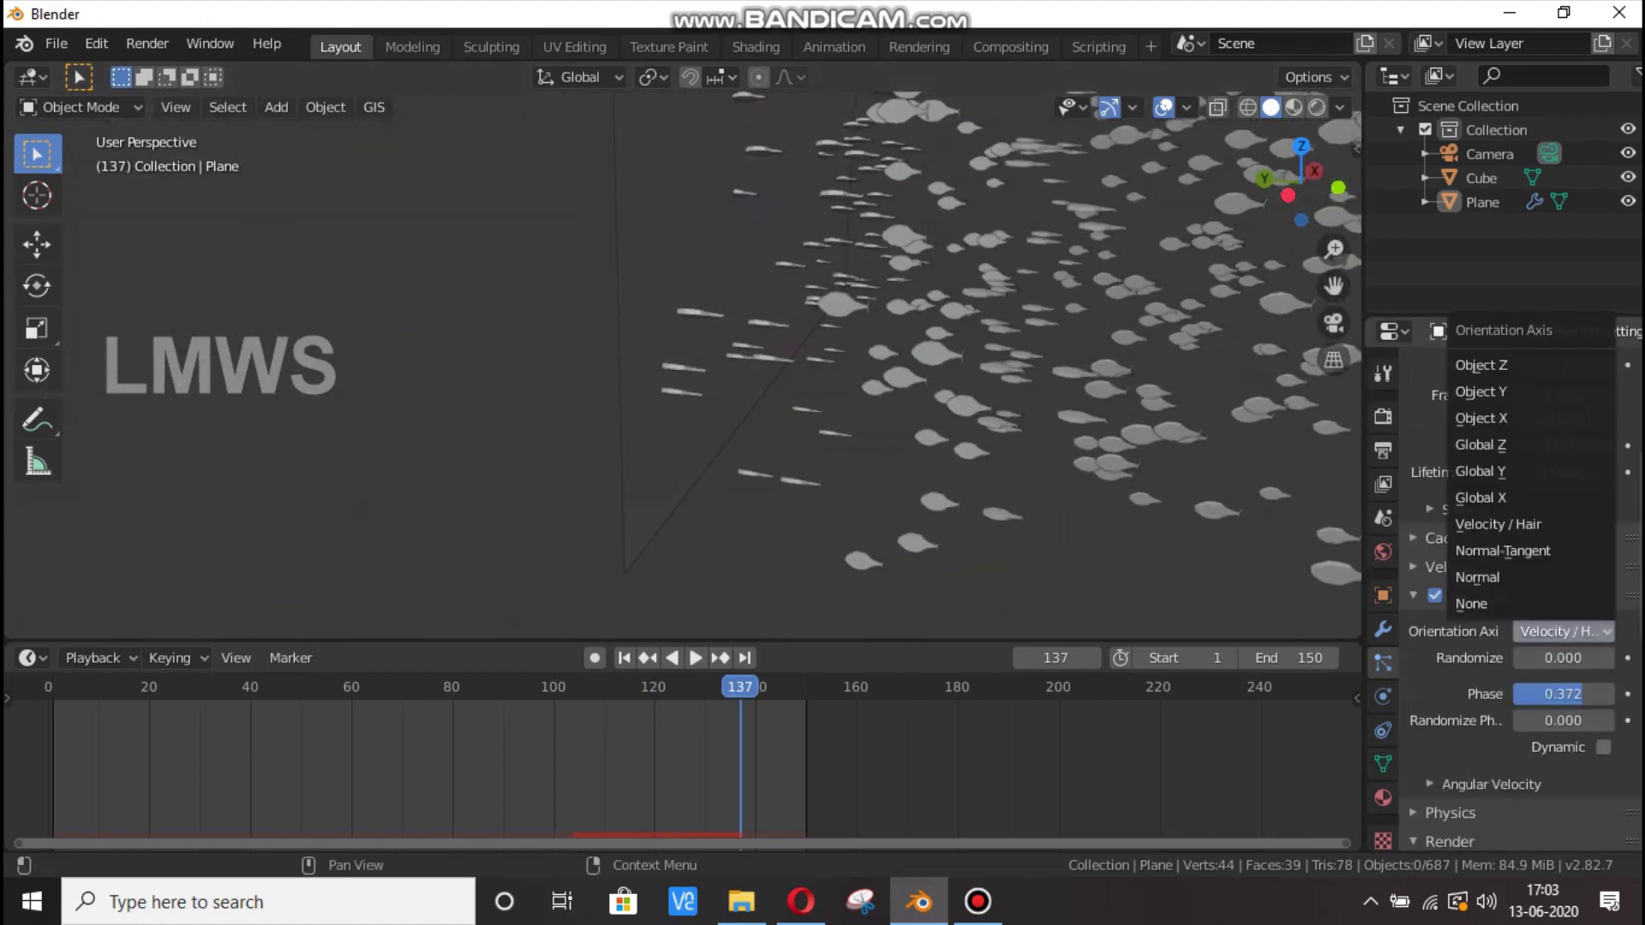
{"action": "left_click", "coordinate": [1480, 392]}
{"action": "key", "text": "space"}
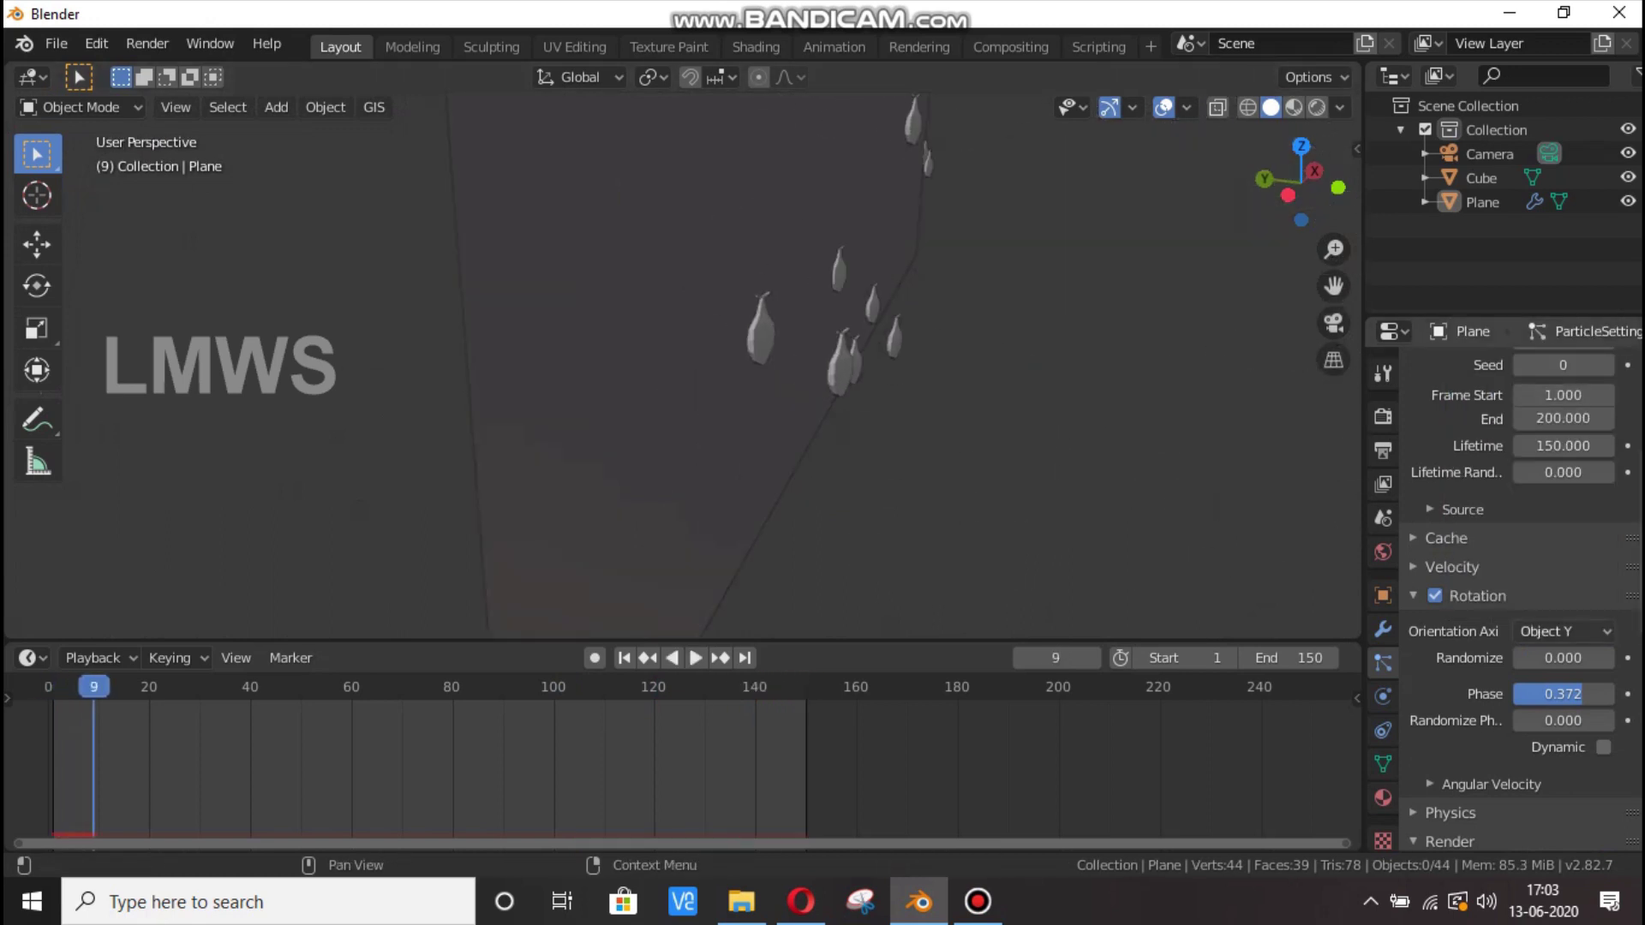
{"action": "left_click", "coordinate": [1564, 631]}
{"action": "left_click", "coordinate": [1480, 418]}
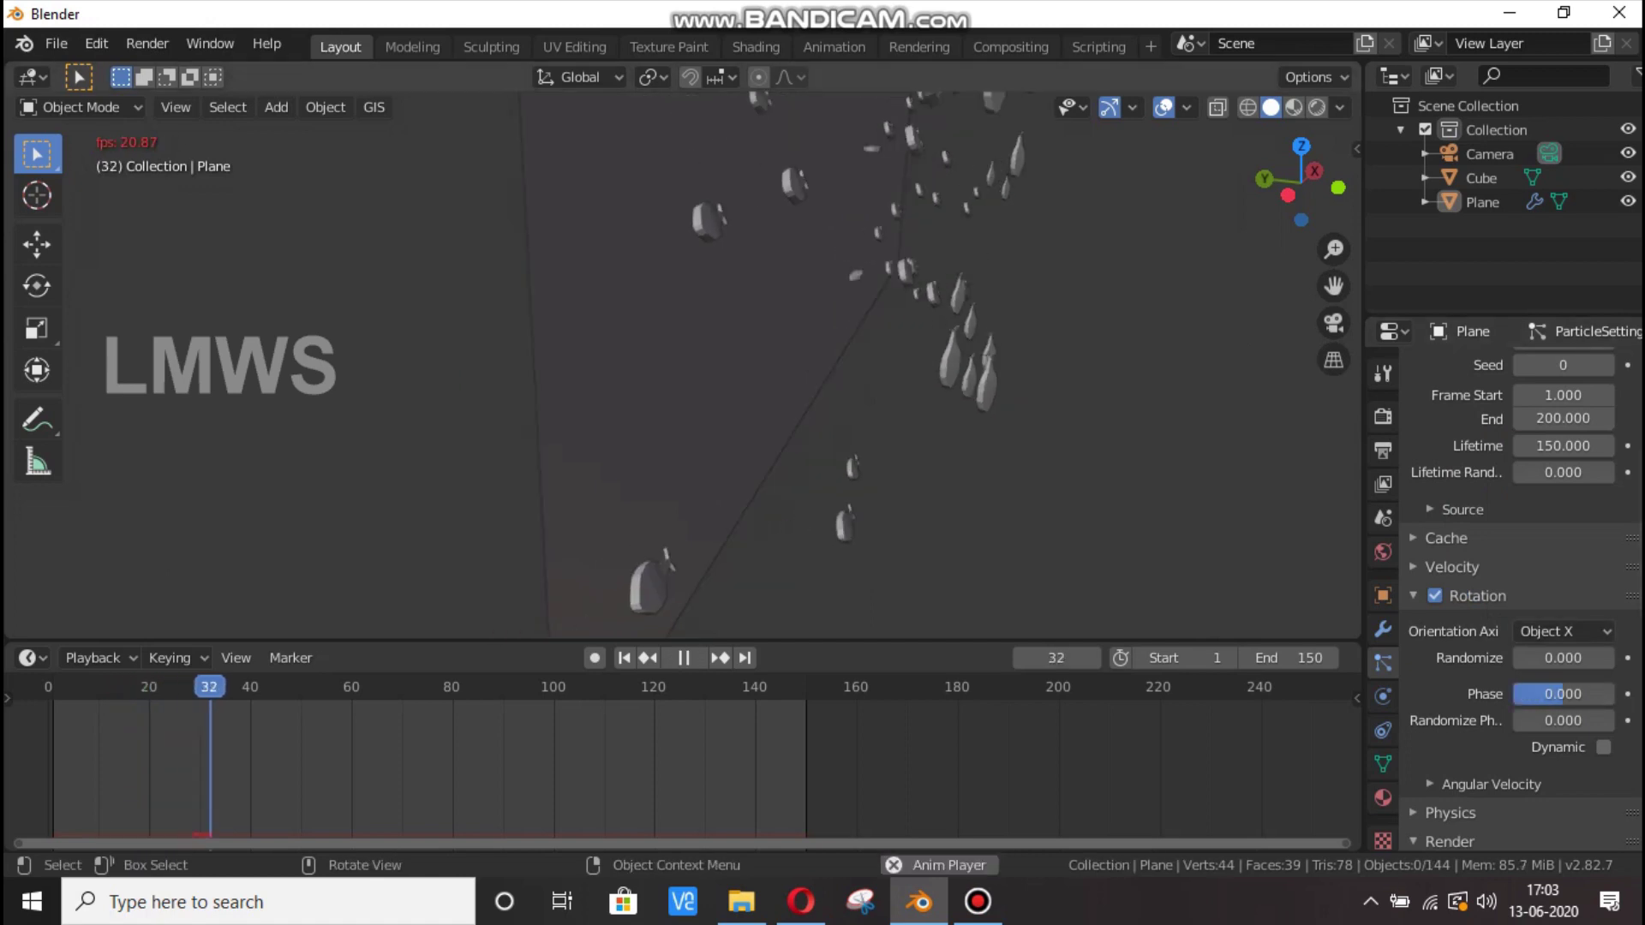
Set the orientation axis to Global Y and inspect the swimming fish from several sides during playback.
{"action": "left_click", "coordinate": [1563, 632]}
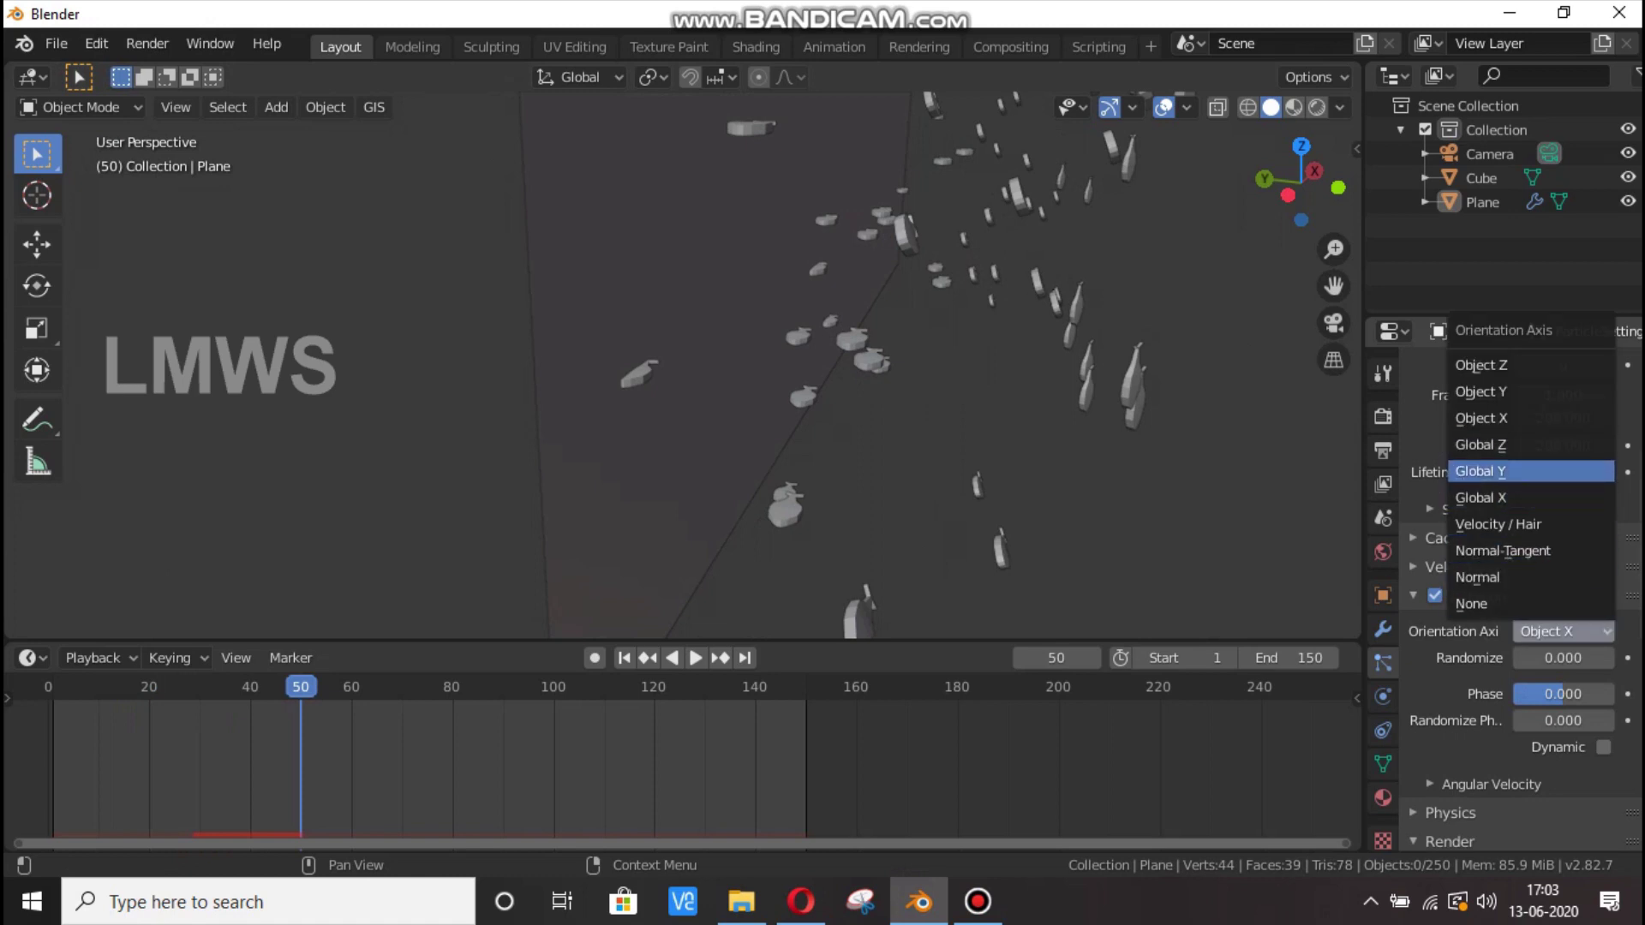
{"action": "left_click", "coordinate": [1480, 471]}
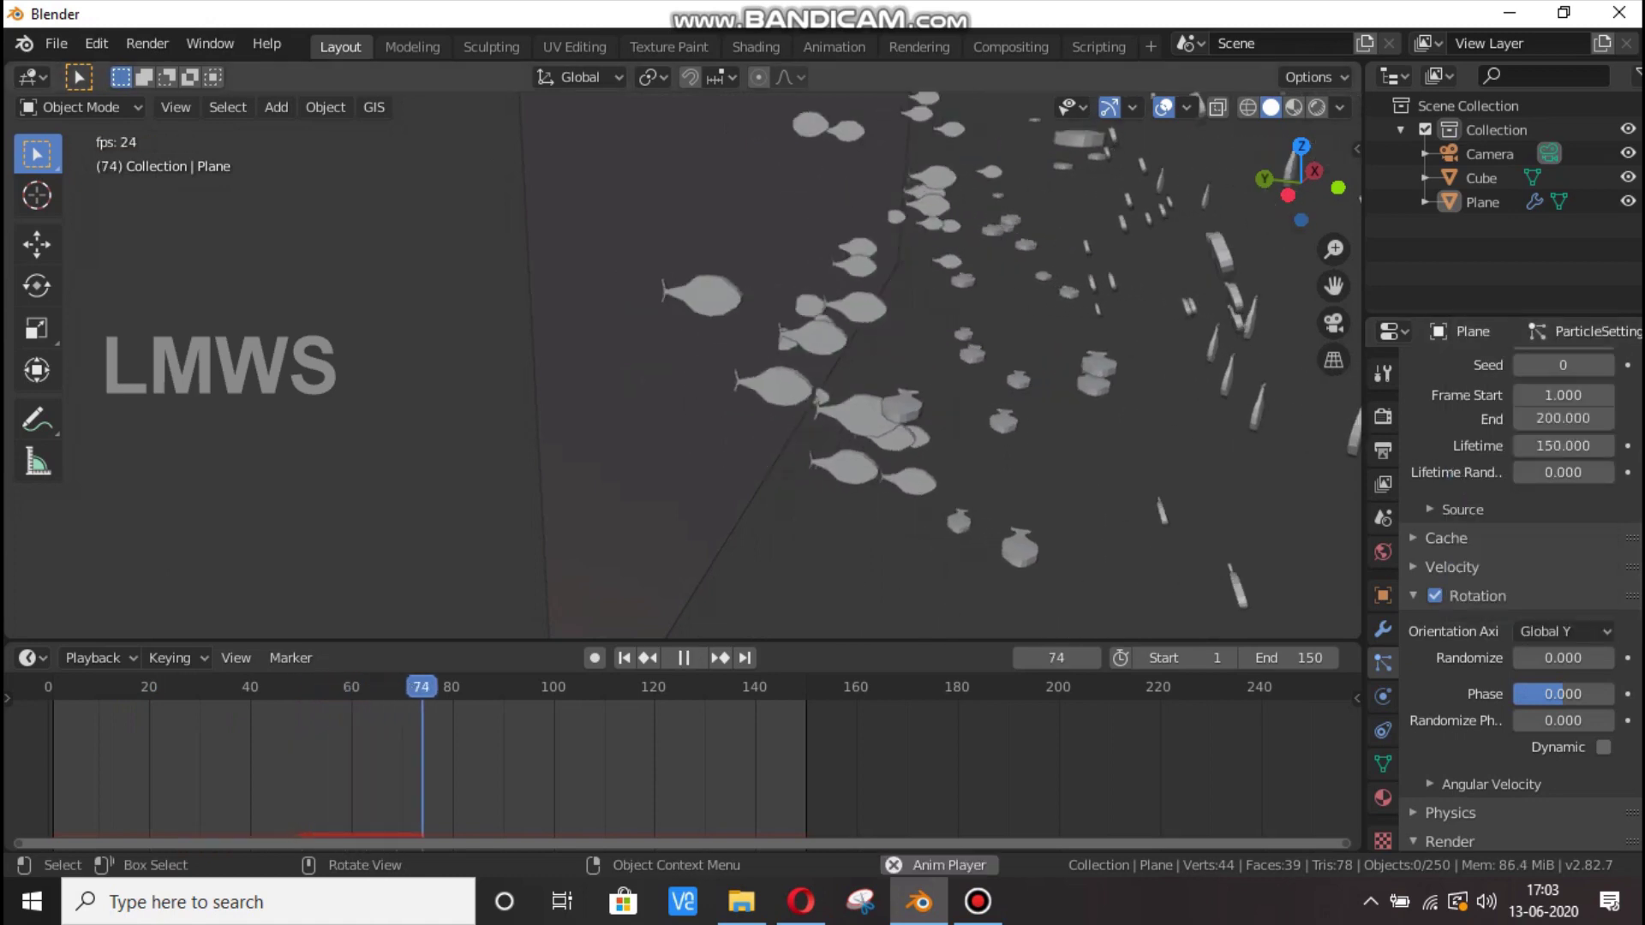
{"action": "left_click_drag", "start_coordinate": [1314, 173], "coordinate": [1052, 135]}
{"action": "key", "text": "space"}
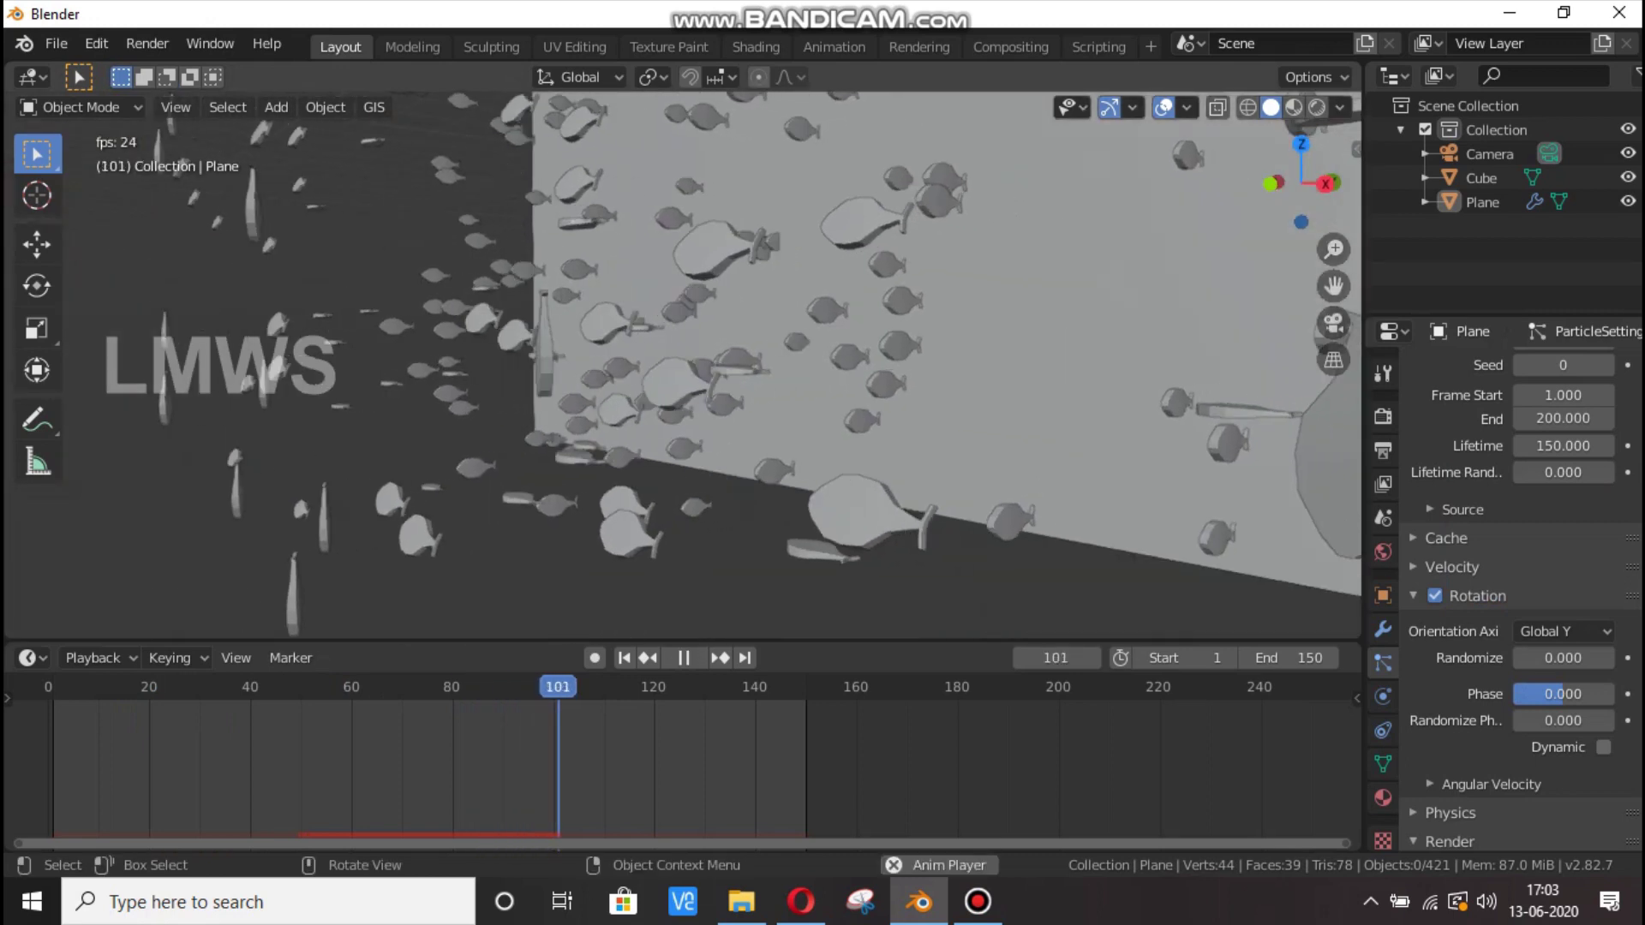
{"action": "left_click_drag", "start_coordinate": [1325, 184], "coordinate": [1283, 202]}
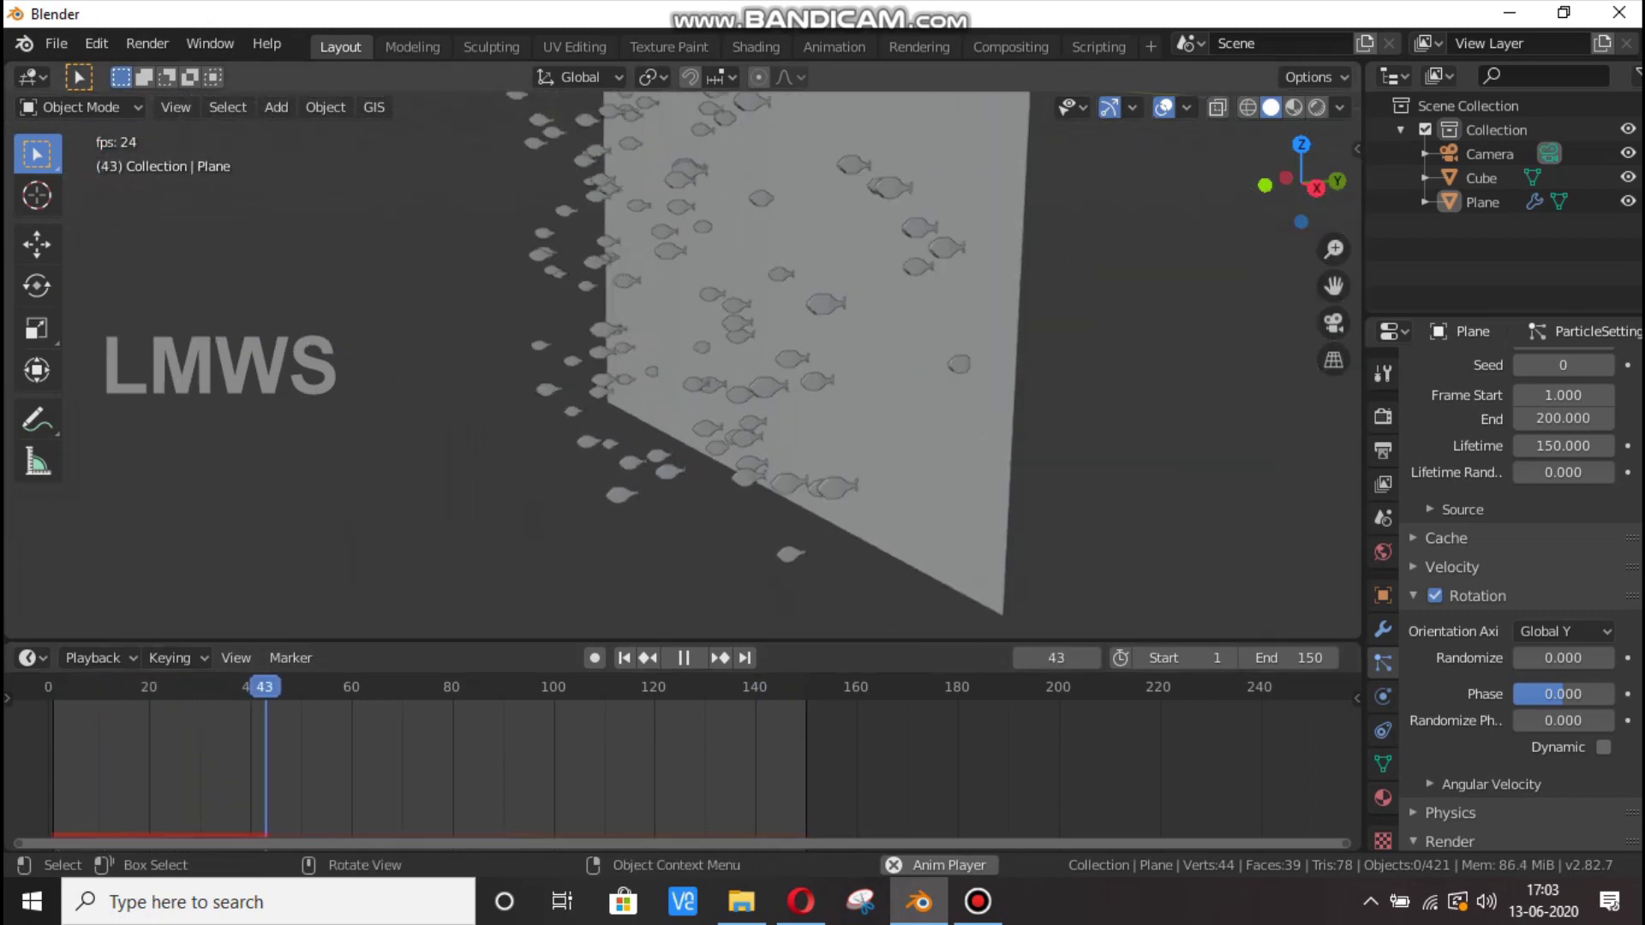
{"action": "mouse_move", "coordinate": [1300, 183]}
{"action": "left_mouse_down"}
{"action": "mouse_move", "coordinate": [1268, 203]}
{"action": "mouse_move", "coordinate": [1289, 190]}
{"action": "left_mouse_up"}
Select the plane, expand its emission source settings, turn off Show Emitter in the render settings and replay the animation.
{"action": "left_click", "coordinate": [1002, 274]}
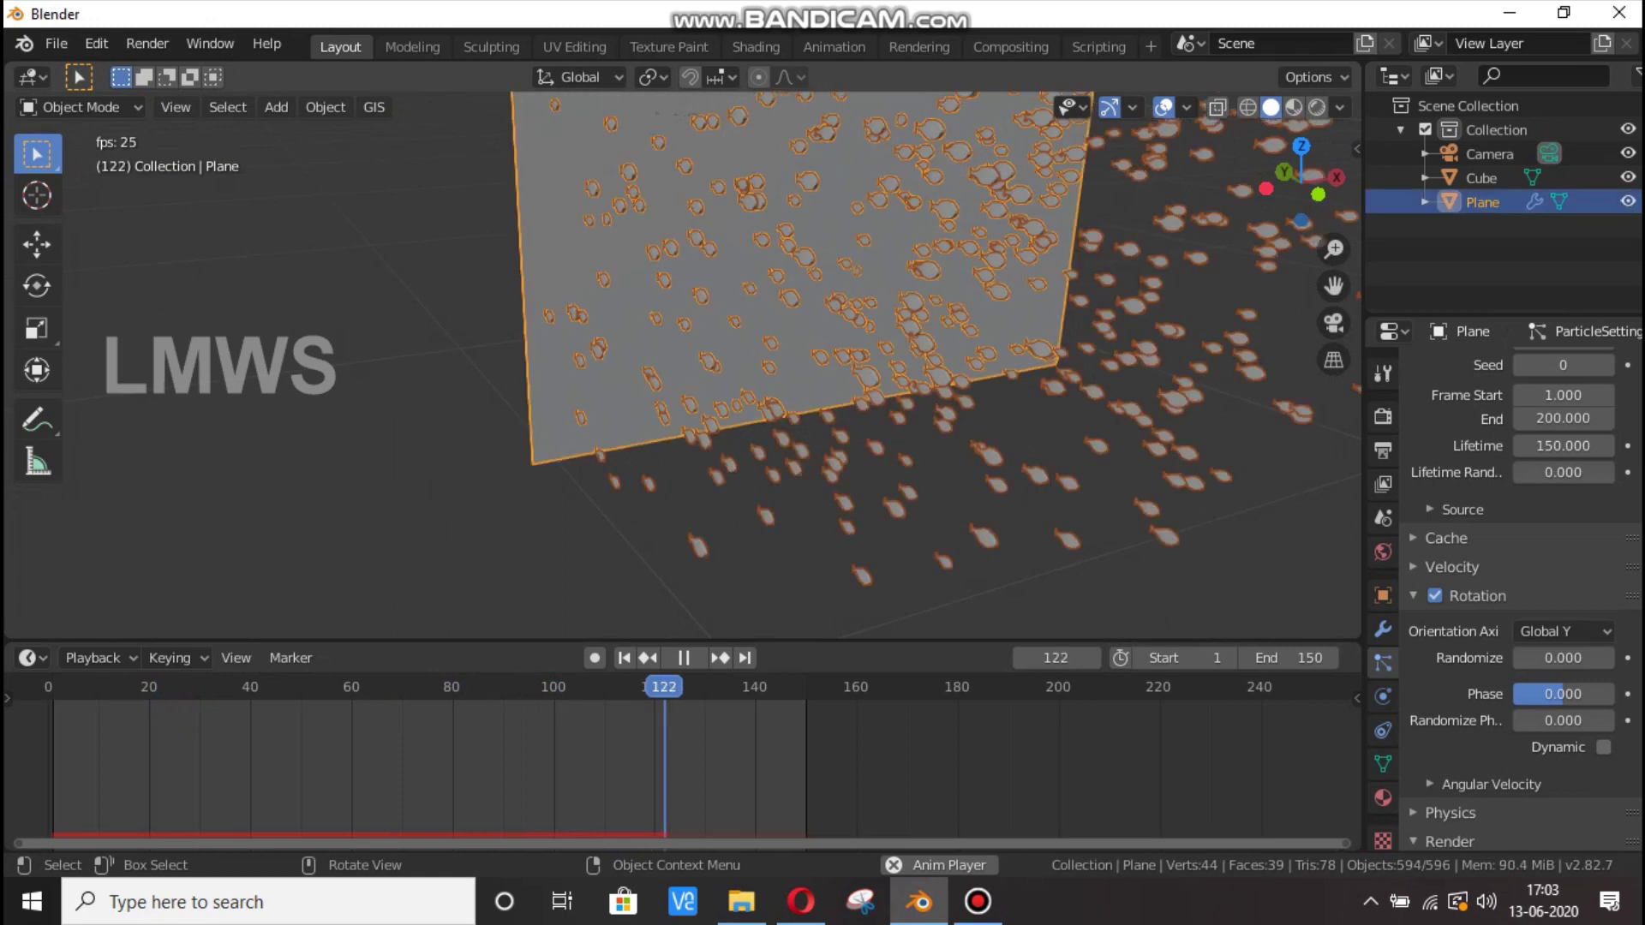
{"action": "key", "text": "space"}
{"action": "scroll", "coordinate": [1512, 548], "scroll_direction": "up", "scroll_amount": 3}
{"action": "left_click", "coordinate": [1462, 653]}
{"action": "scroll", "coordinate": [1512, 600], "scroll_direction": "down", "scroll_amount": 4}
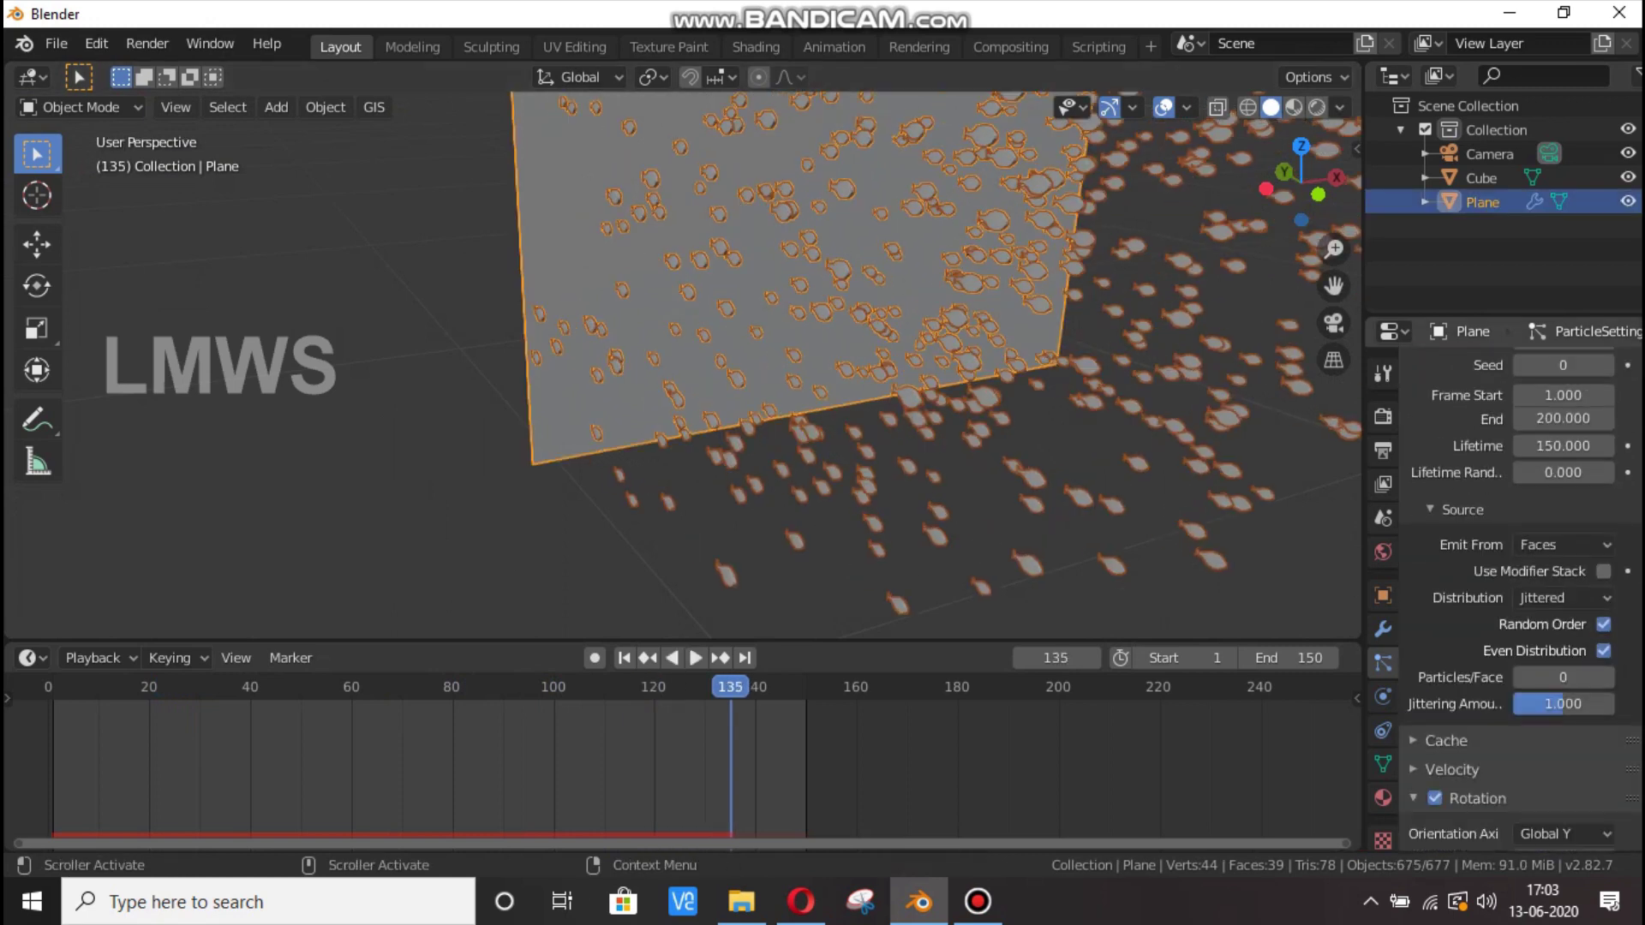
{"action": "scroll", "coordinate": [1512, 600], "scroll_direction": "down", "scroll_amount": 15}
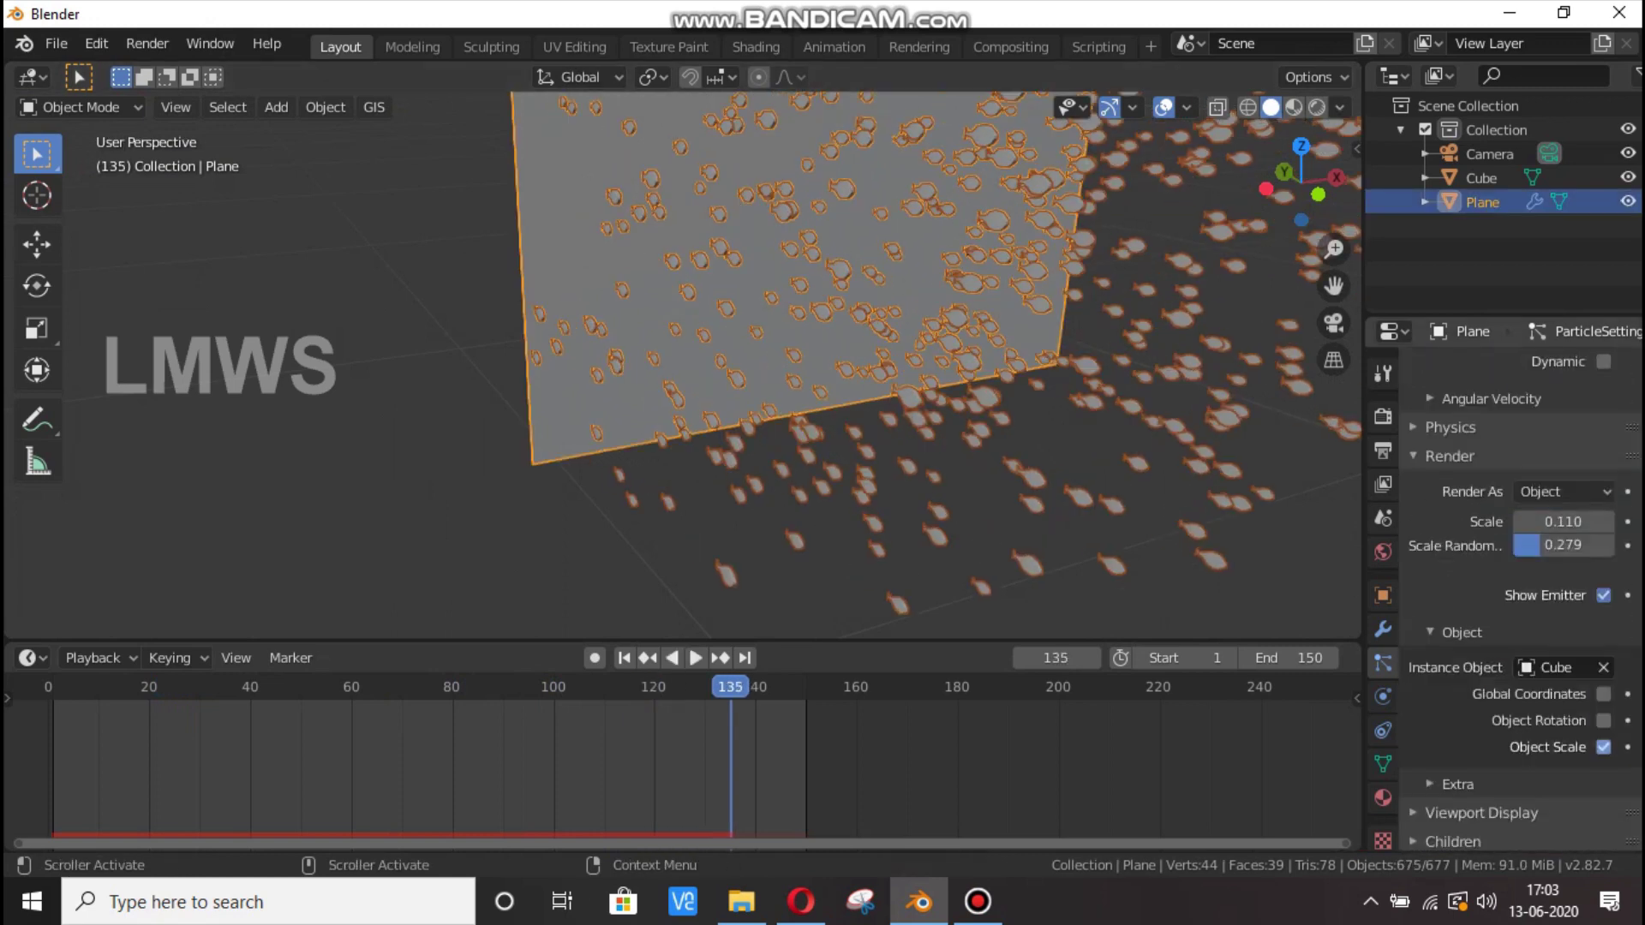
{"action": "left_click", "coordinate": [1603, 594]}
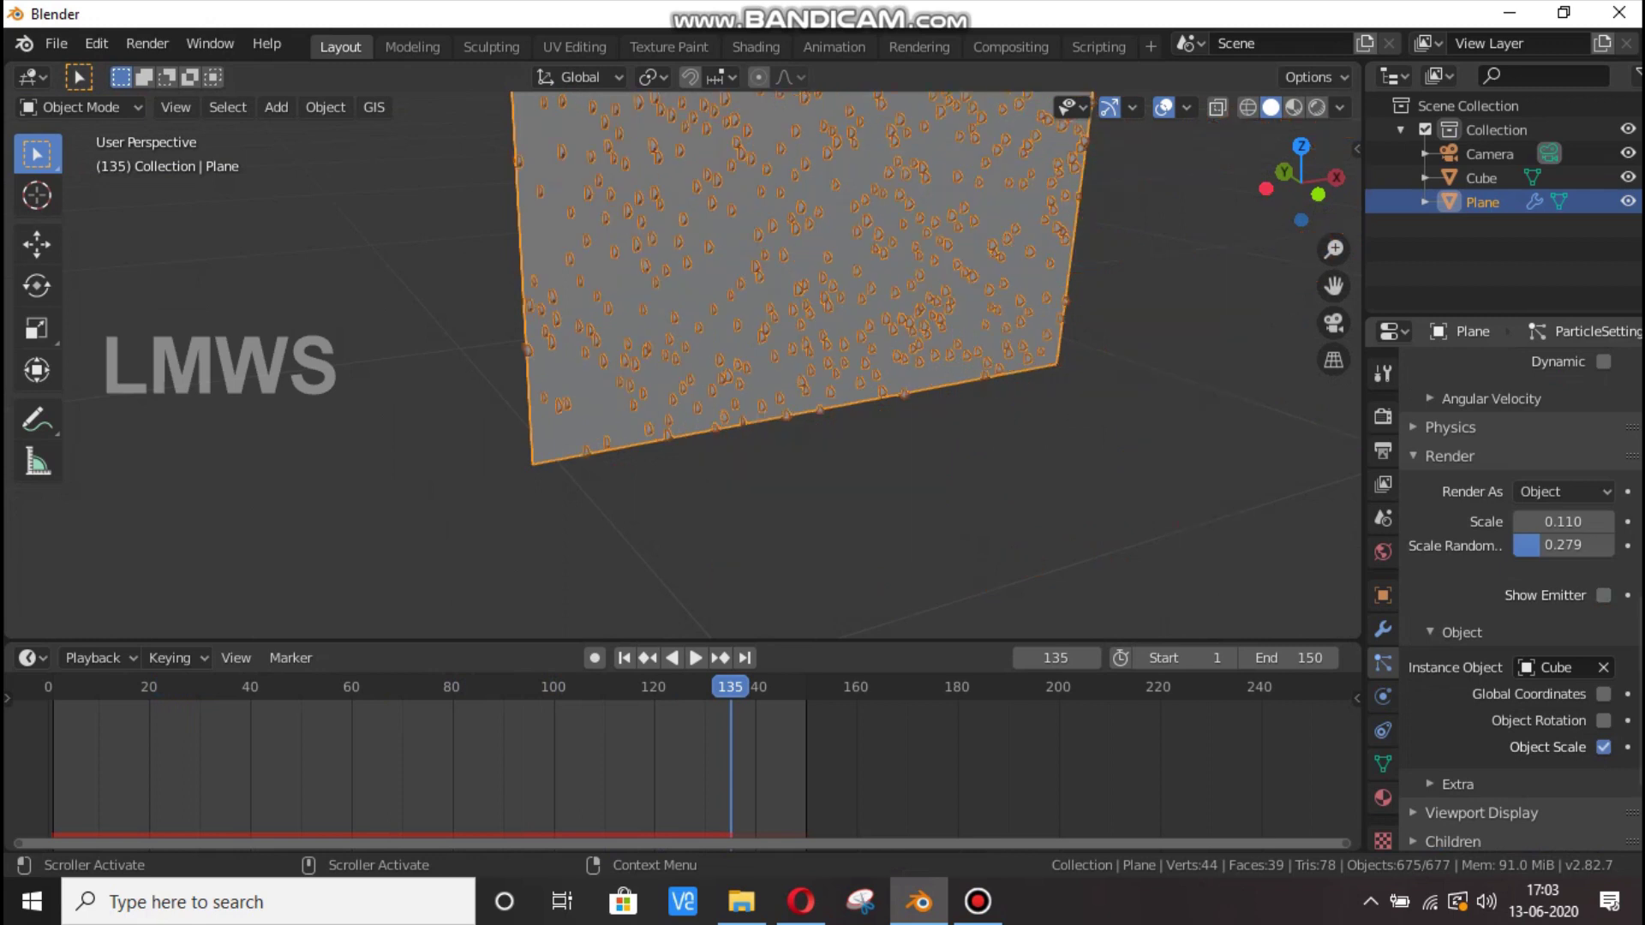
{"action": "key", "text": "space"}
{"action": "scroll", "coordinate": [685, 369], "scroll_direction": "up", "scroll_amount": 3}
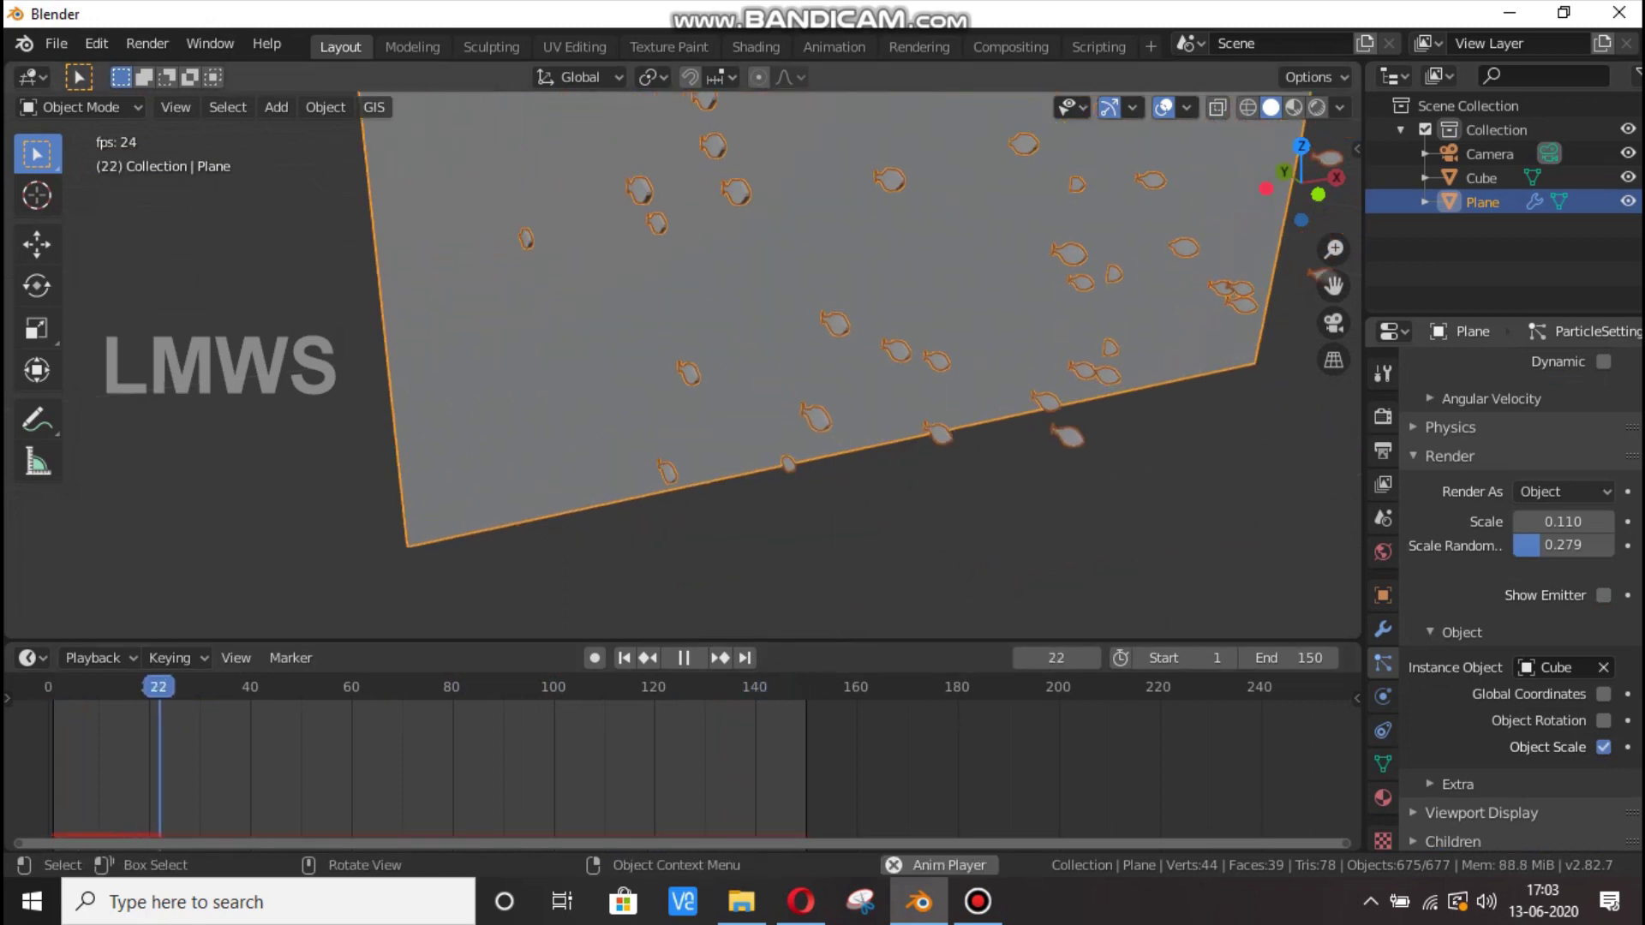
Pause and resume the animation while inspecting the fish instances along the emitter plane.
{"action": "scroll", "coordinate": [685, 368], "scroll_direction": "down", "scroll_amount": 4}
{"action": "key", "text": "space"}
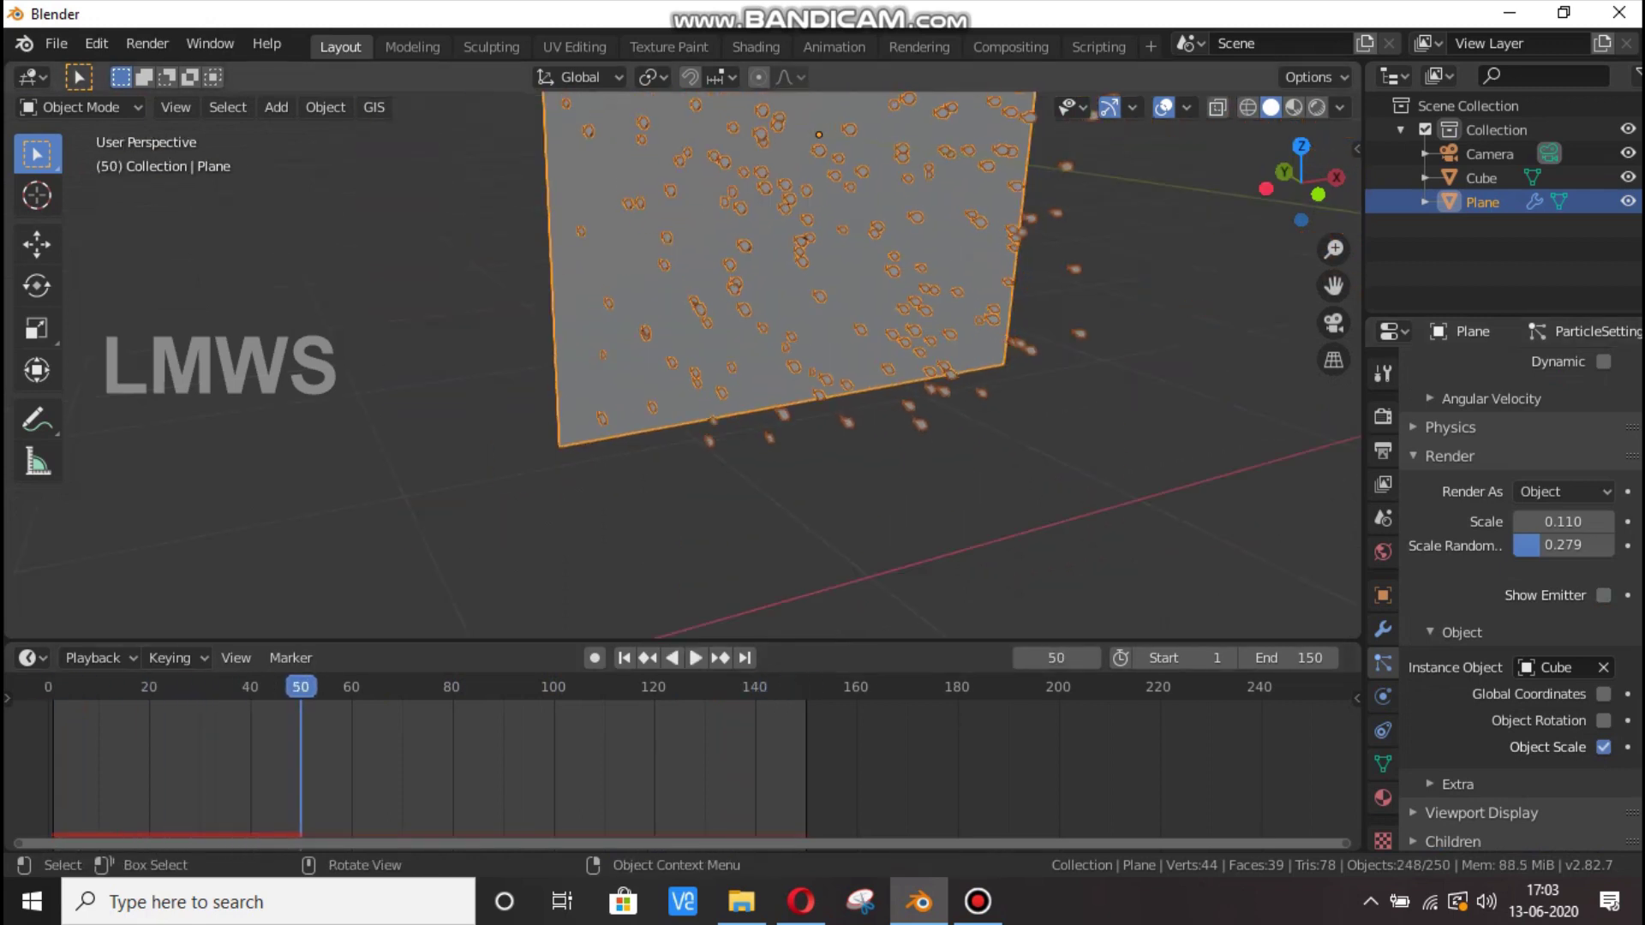
{"action": "scroll", "coordinate": [686, 368], "scroll_direction": "up", "scroll_amount": 1}
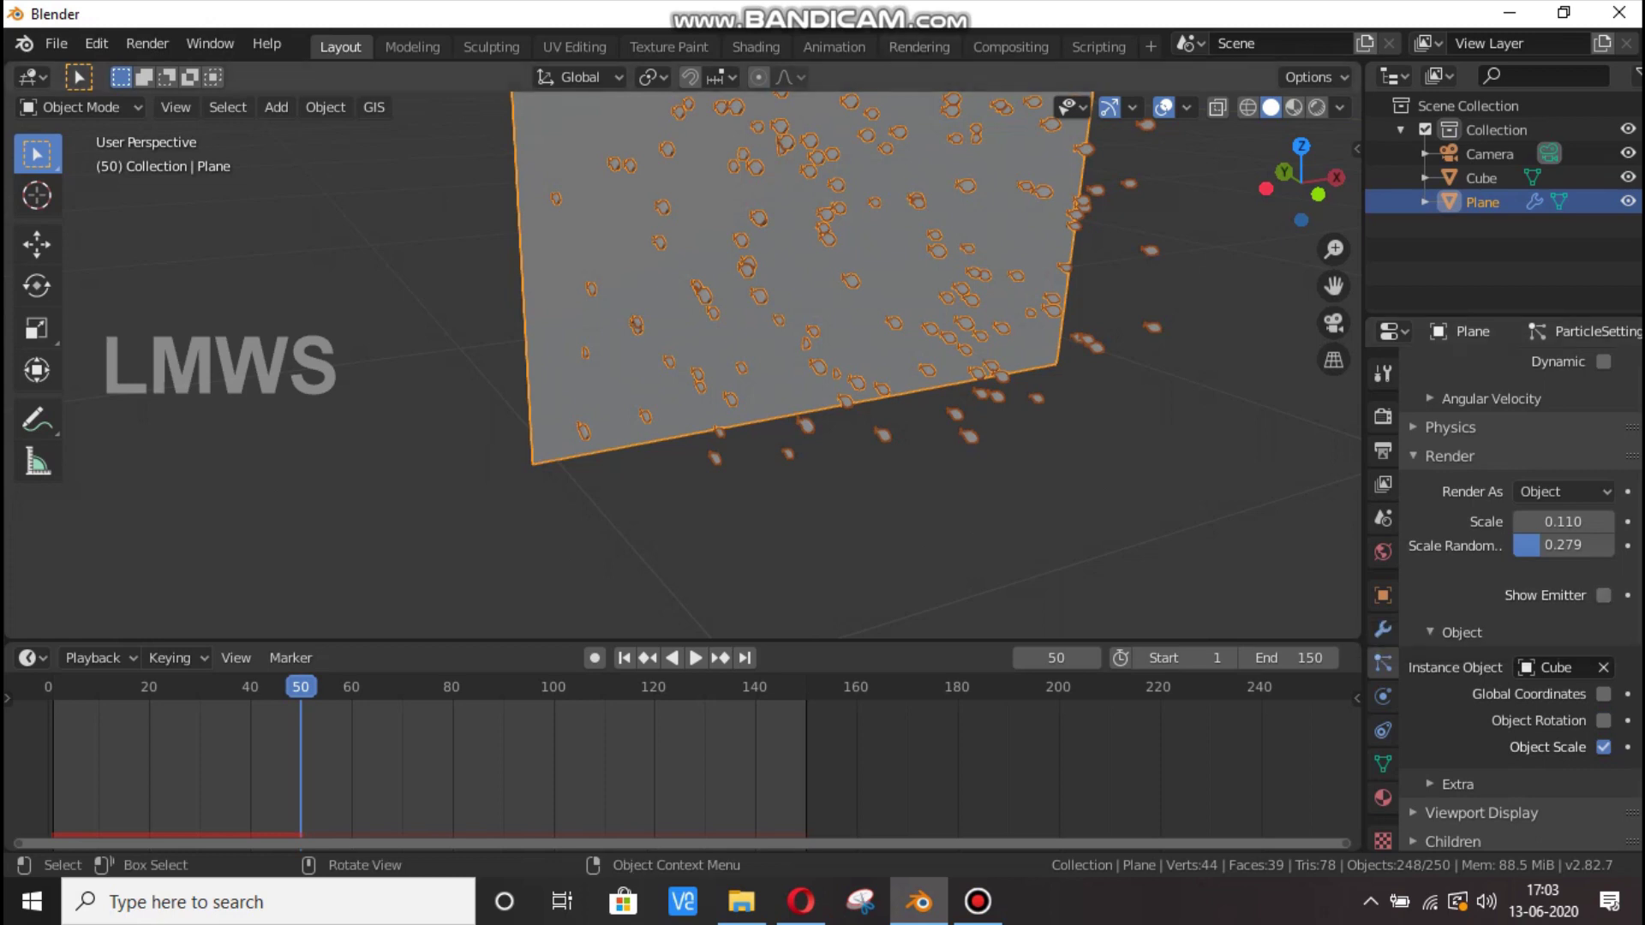
{"action": "left_click", "coordinate": [1604, 596]}
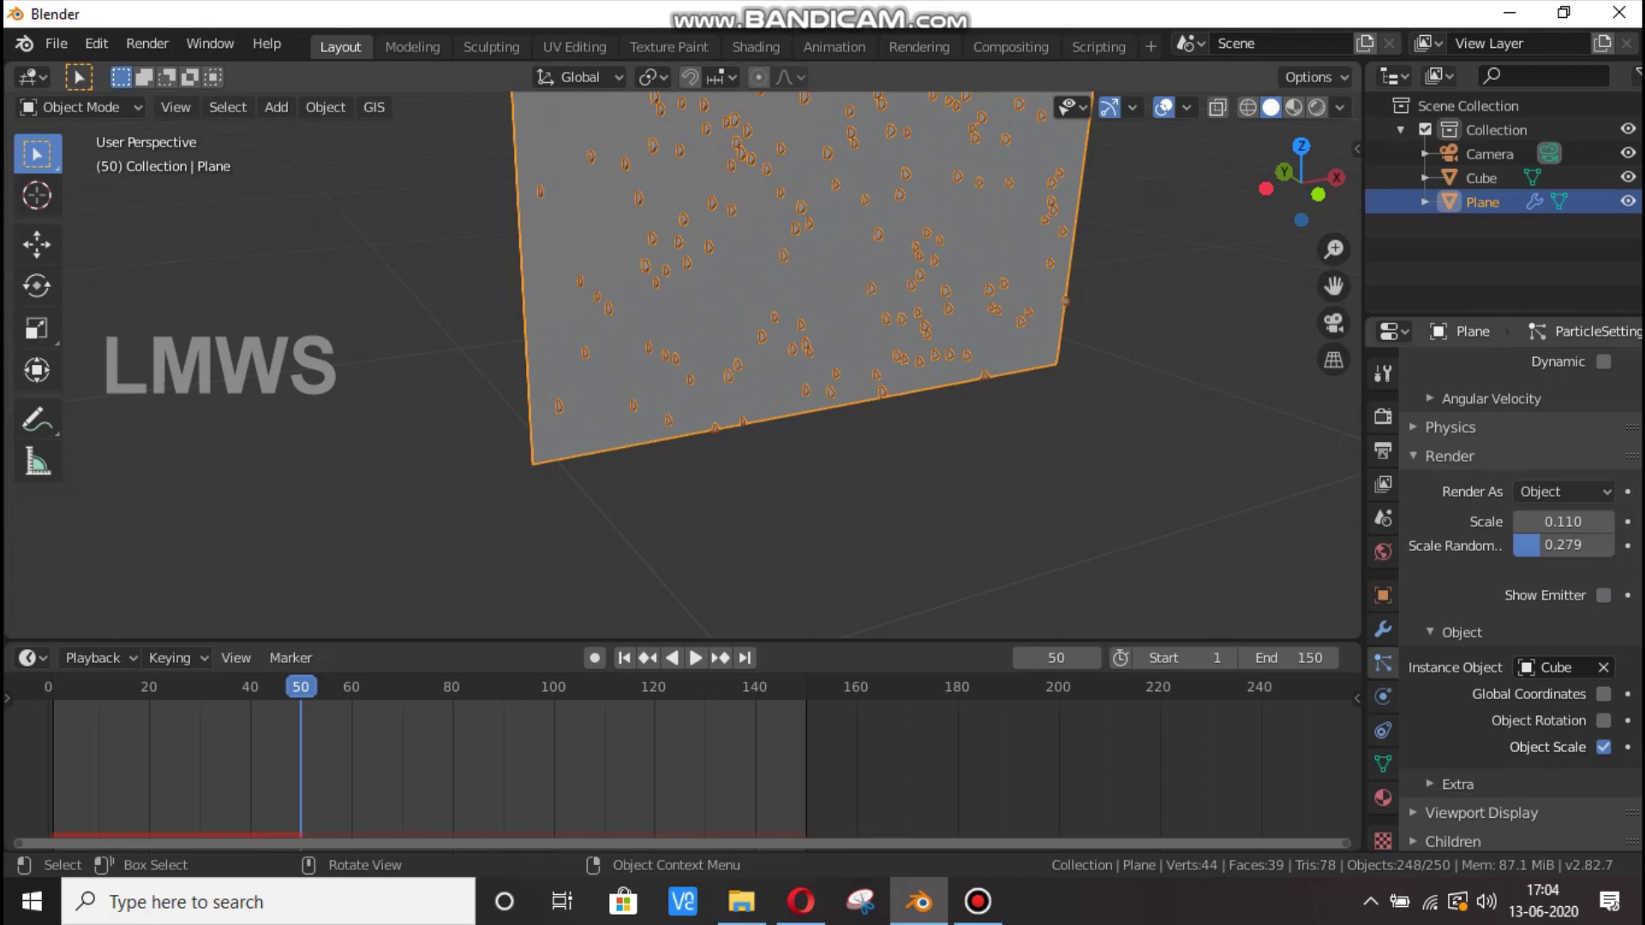
{"action": "scroll", "coordinate": [683, 365], "scroll_direction": "down", "scroll_amount": 1}
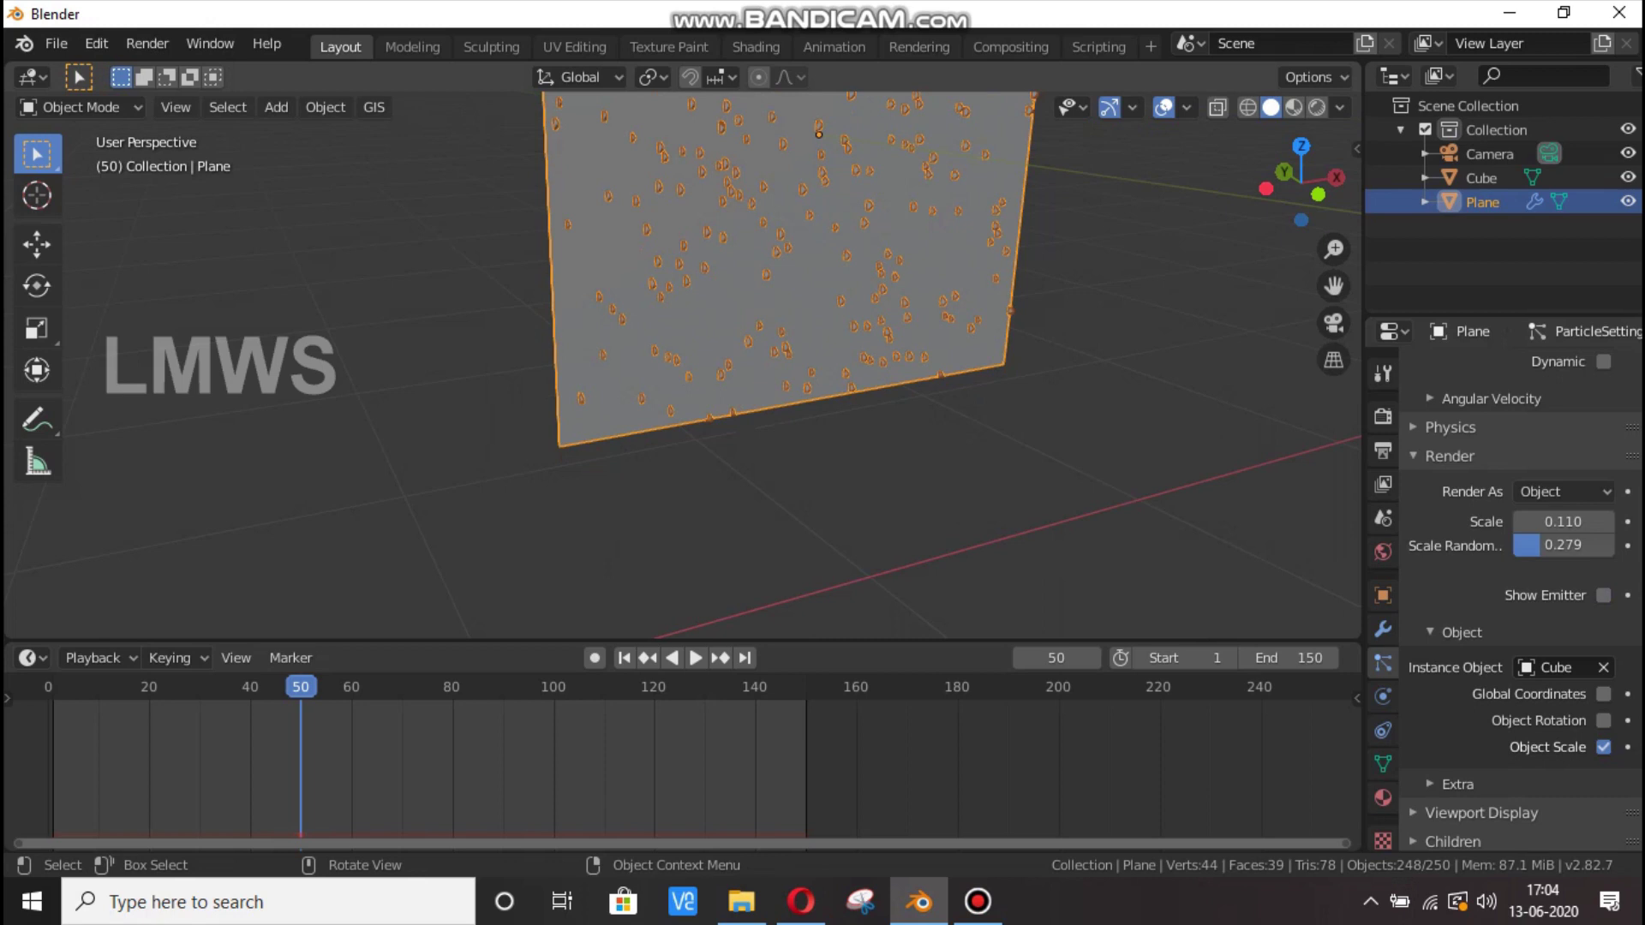
{"action": "left_click_drag", "start_coordinate": [1334, 285], "coordinate": [1287, 388]}
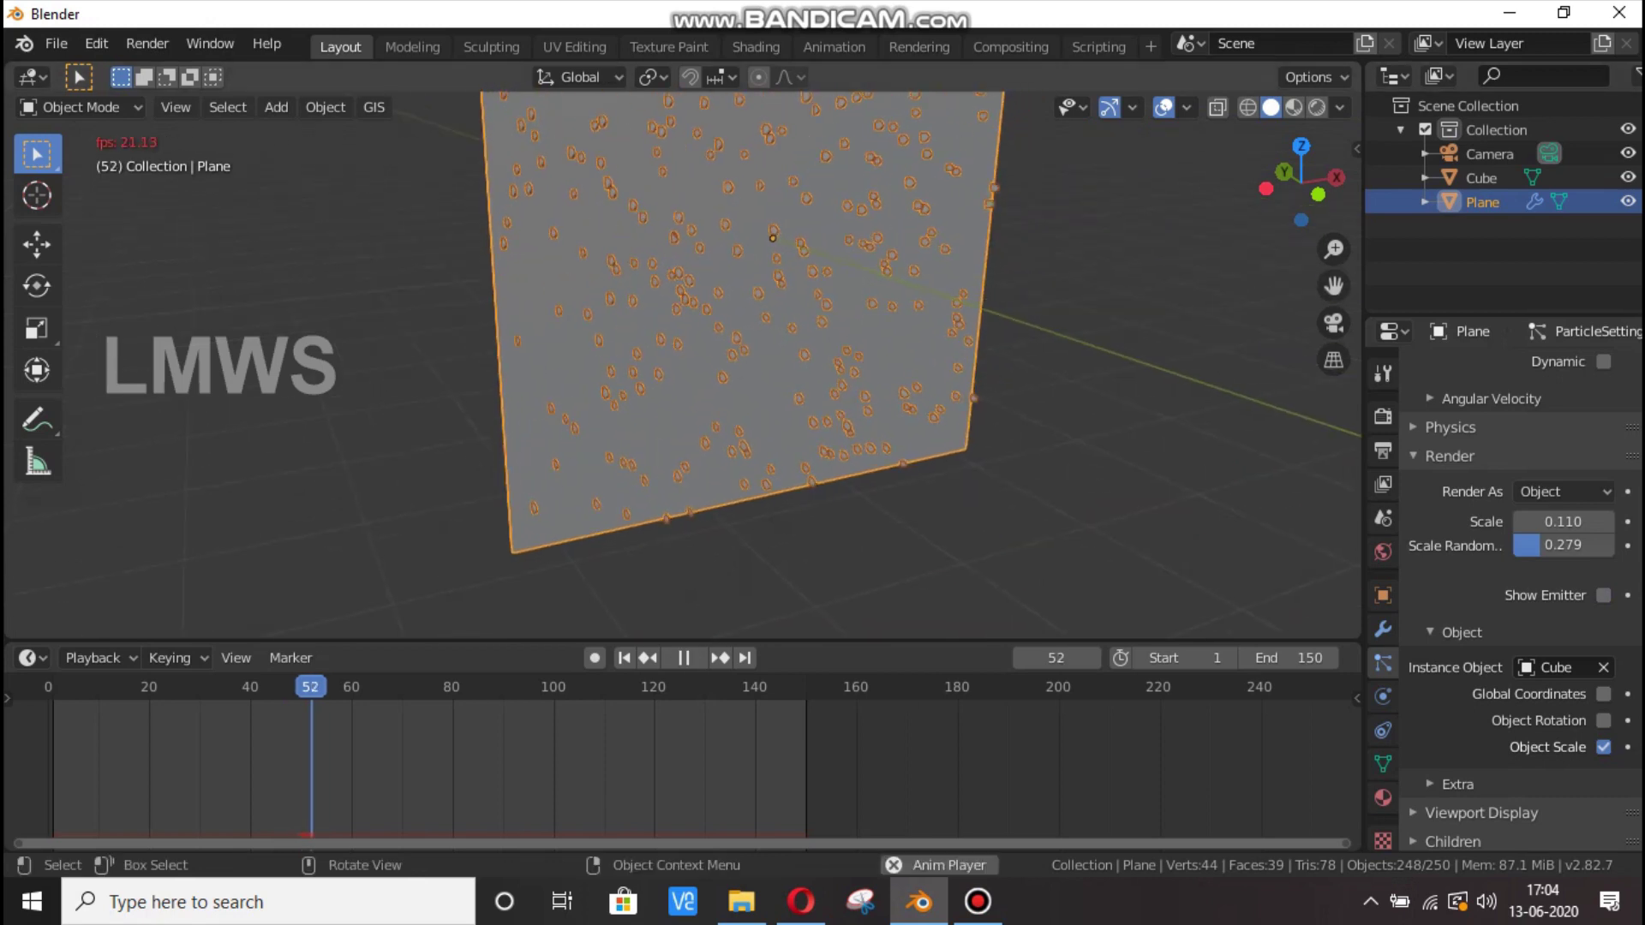
Snap the 3D cursor to the selected plane and add a Turbulence force field there.
{"action": "key", "text": "shift+s"}
{"action": "left_click", "coordinate": [966, 445]}
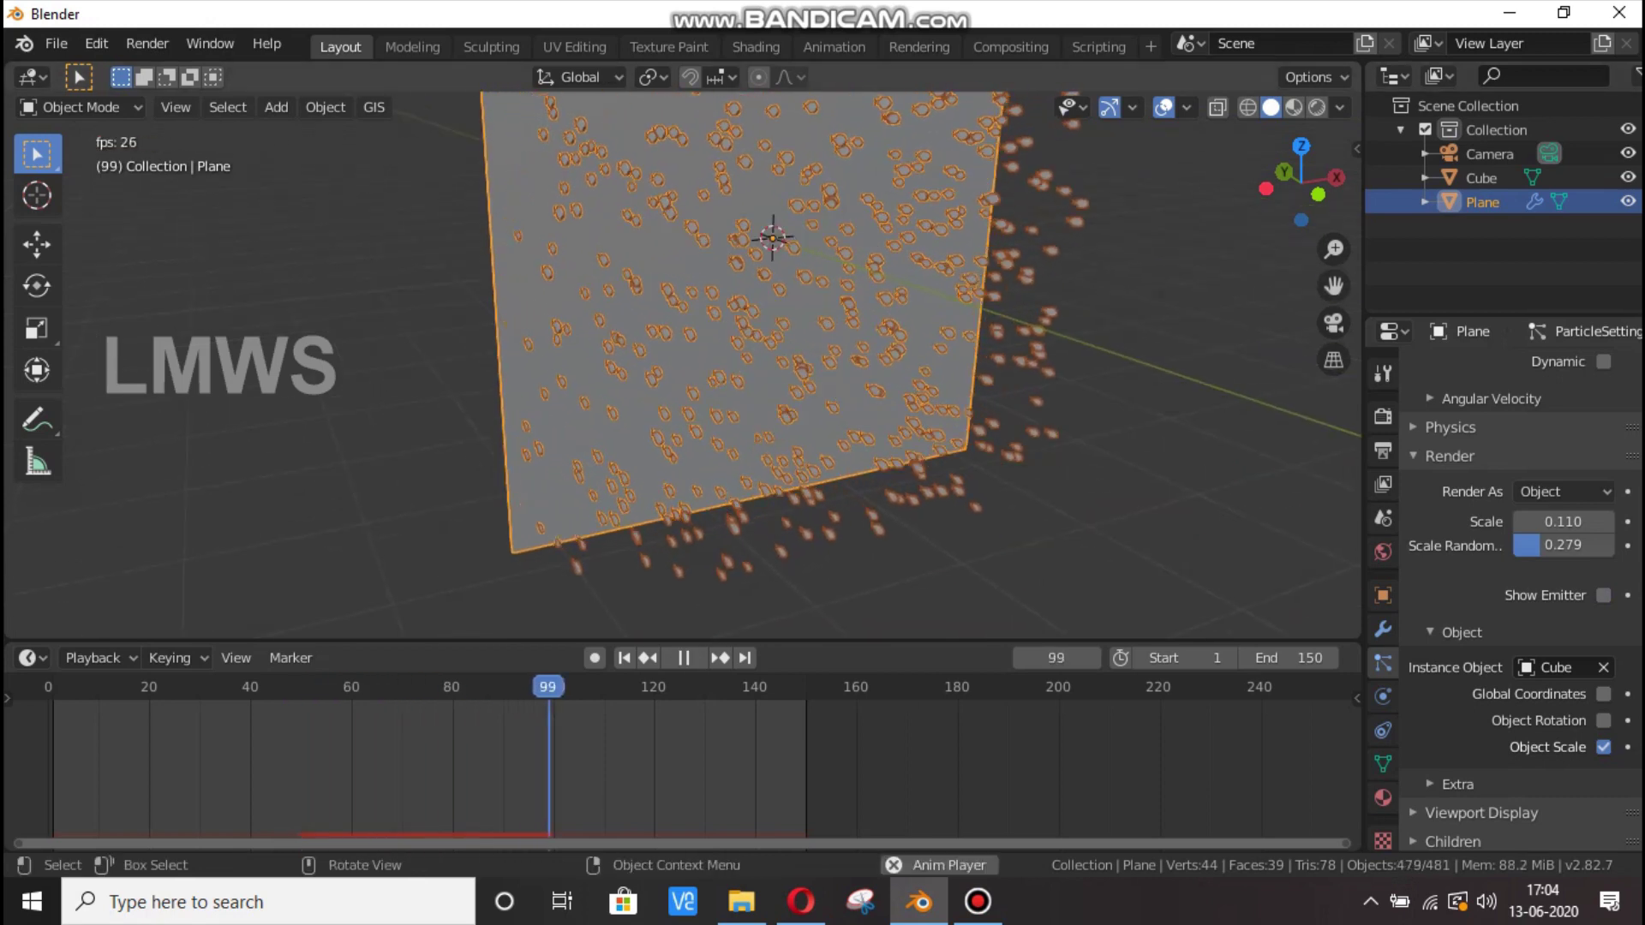
{"action": "key", "text": "shift+a"}
{"action": "mouse_move", "coordinate": [857, 641]}
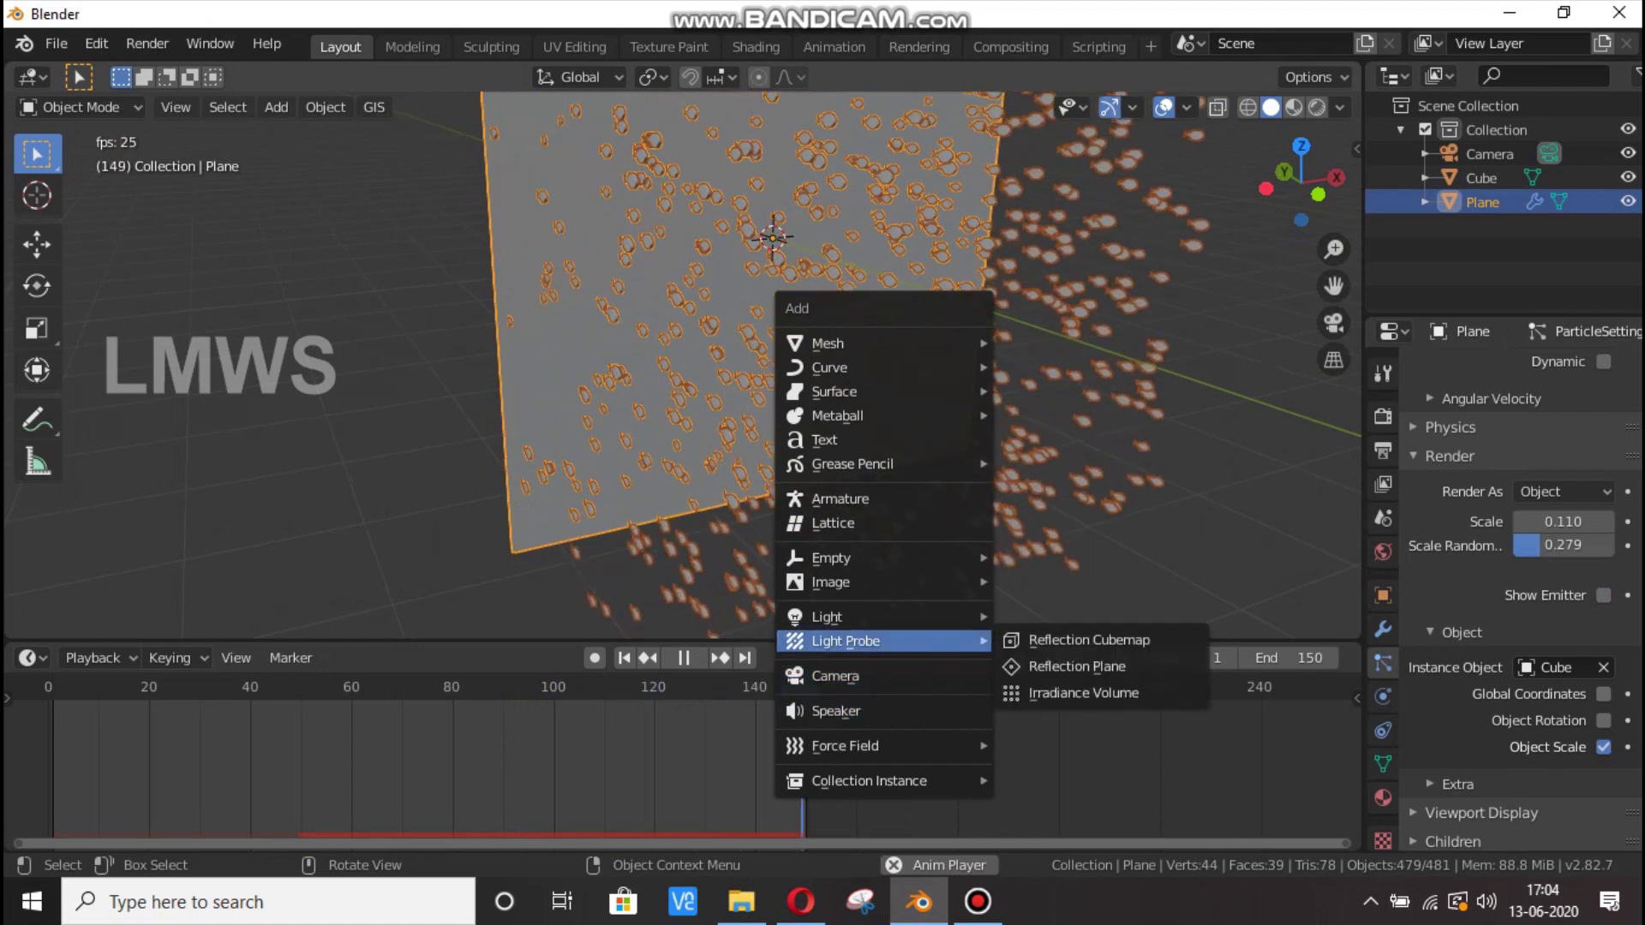
{"action": "mouse_move", "coordinate": [856, 745]}
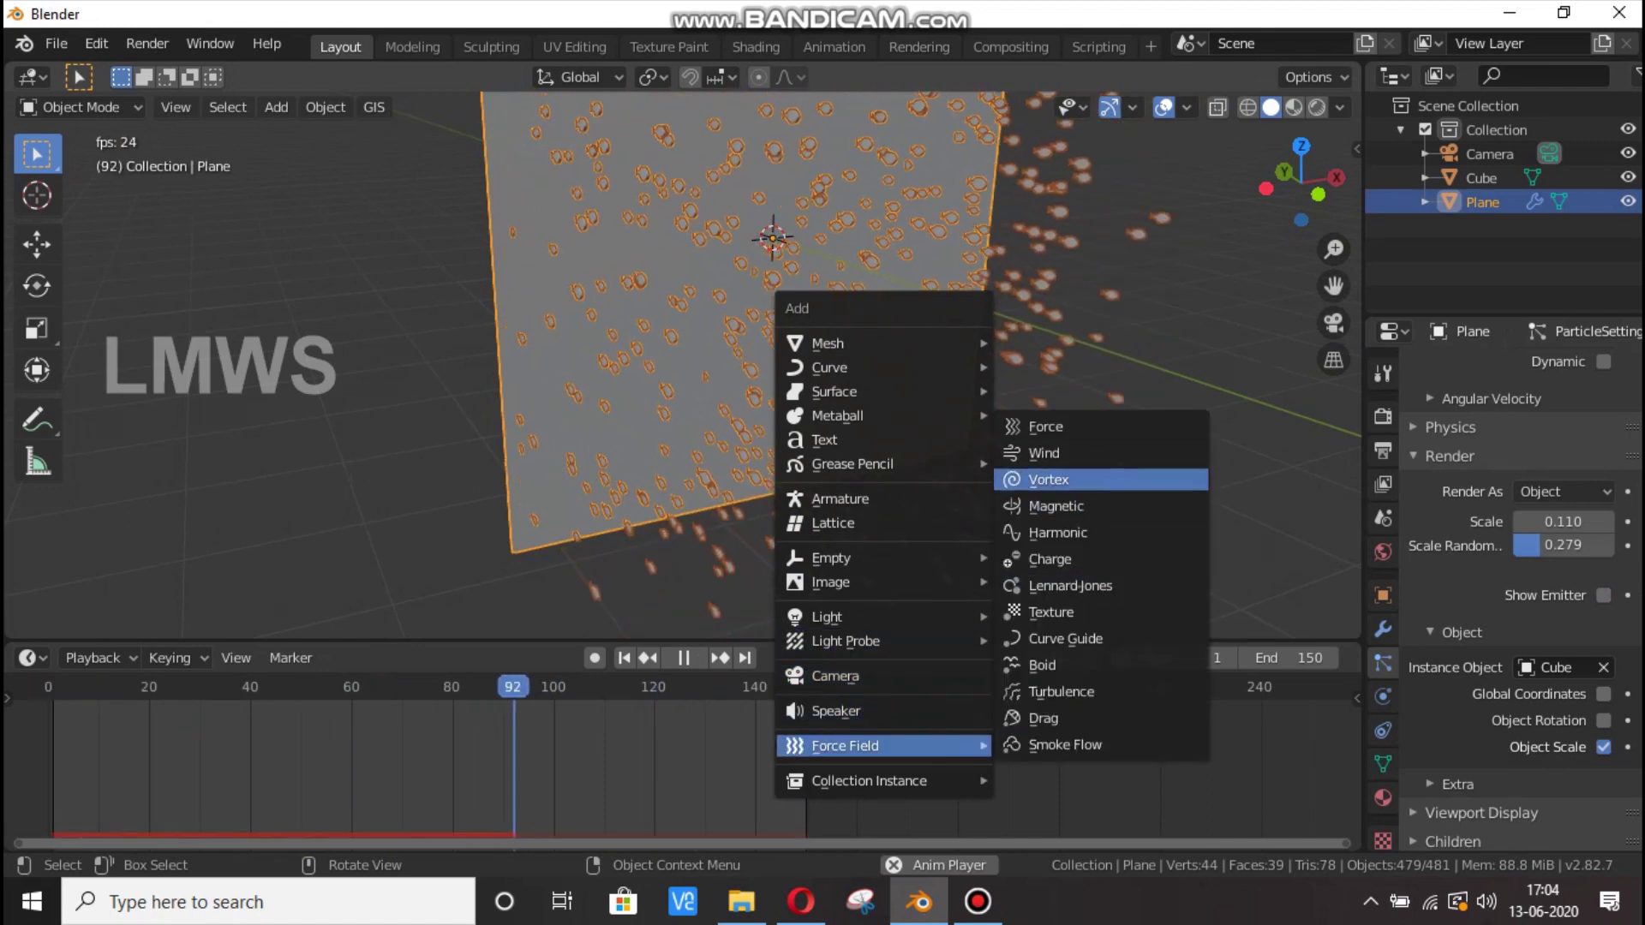
{"action": "left_click", "coordinate": [1061, 692]}
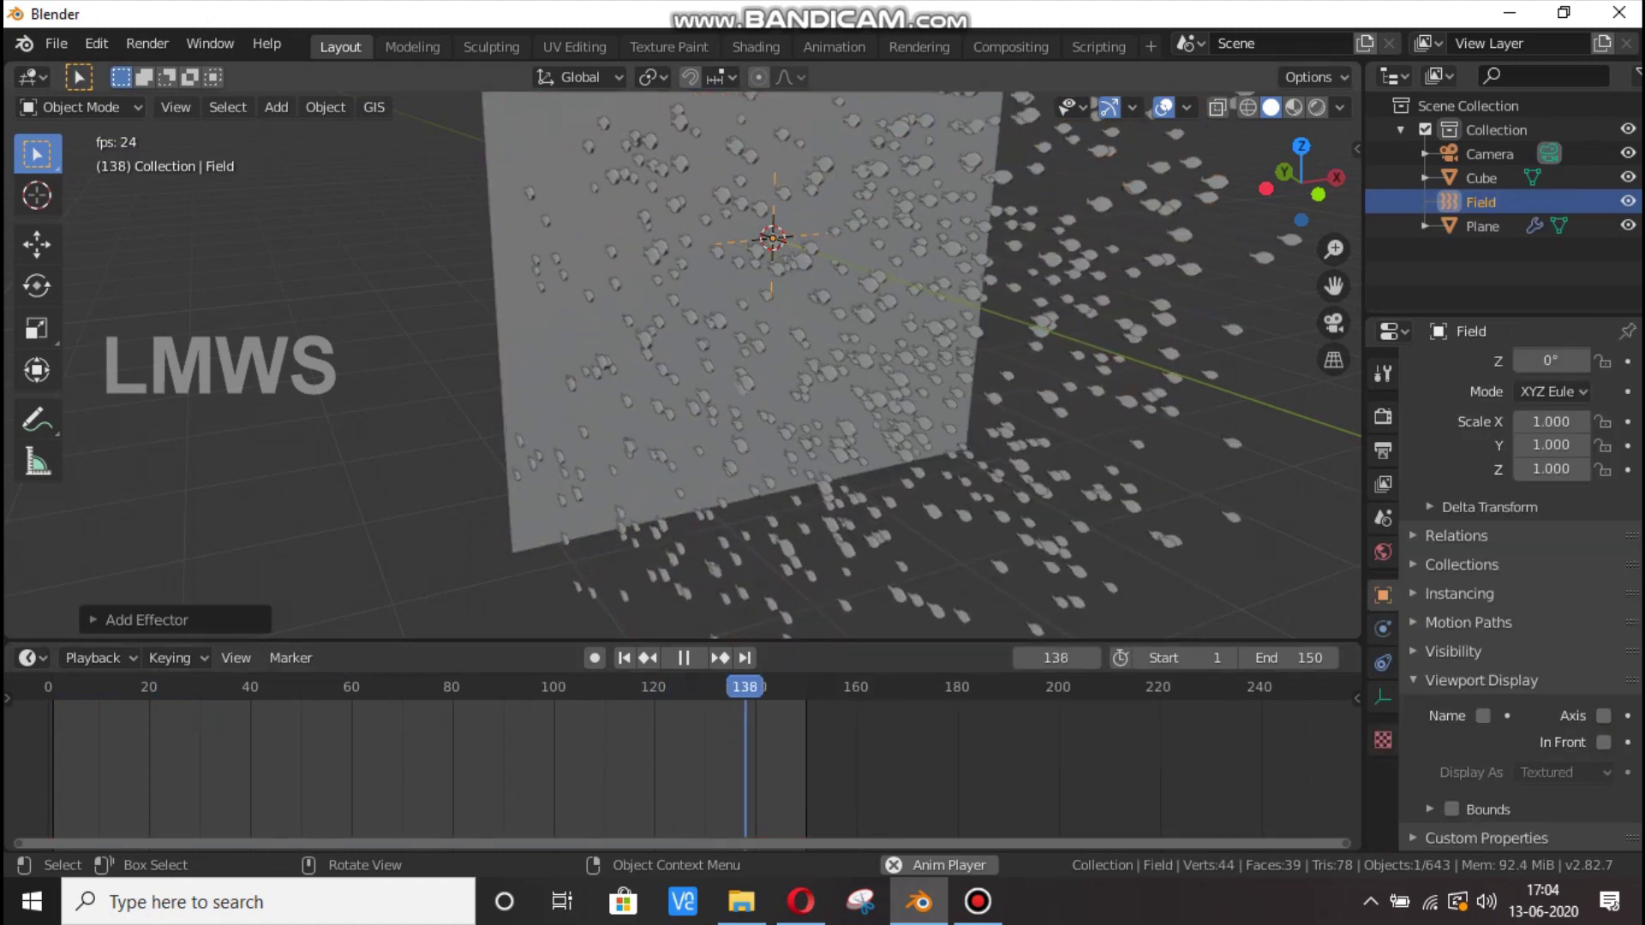
Set the turbulence field's strength to 5 and inspect the fish from the plane's other side during playback.
{"action": "scroll", "coordinate": [683, 366], "scroll_direction": "up", "scroll_amount": 2}
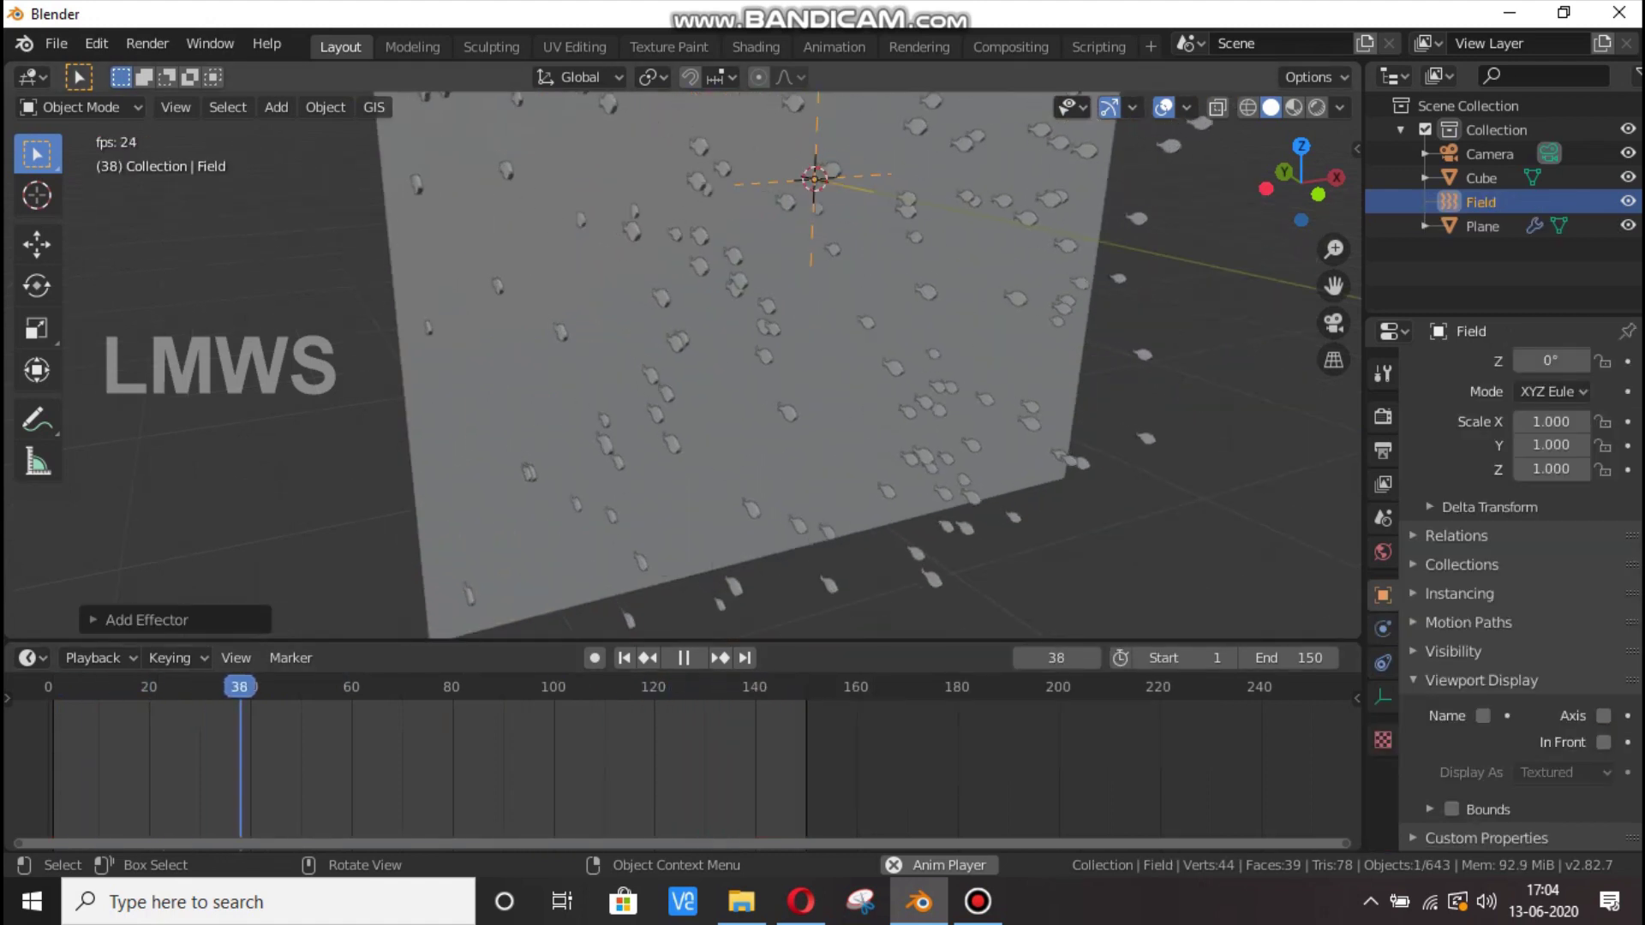
{"action": "left_click_drag", "start_coordinate": [1301, 182], "coordinate": [1359, 163]}
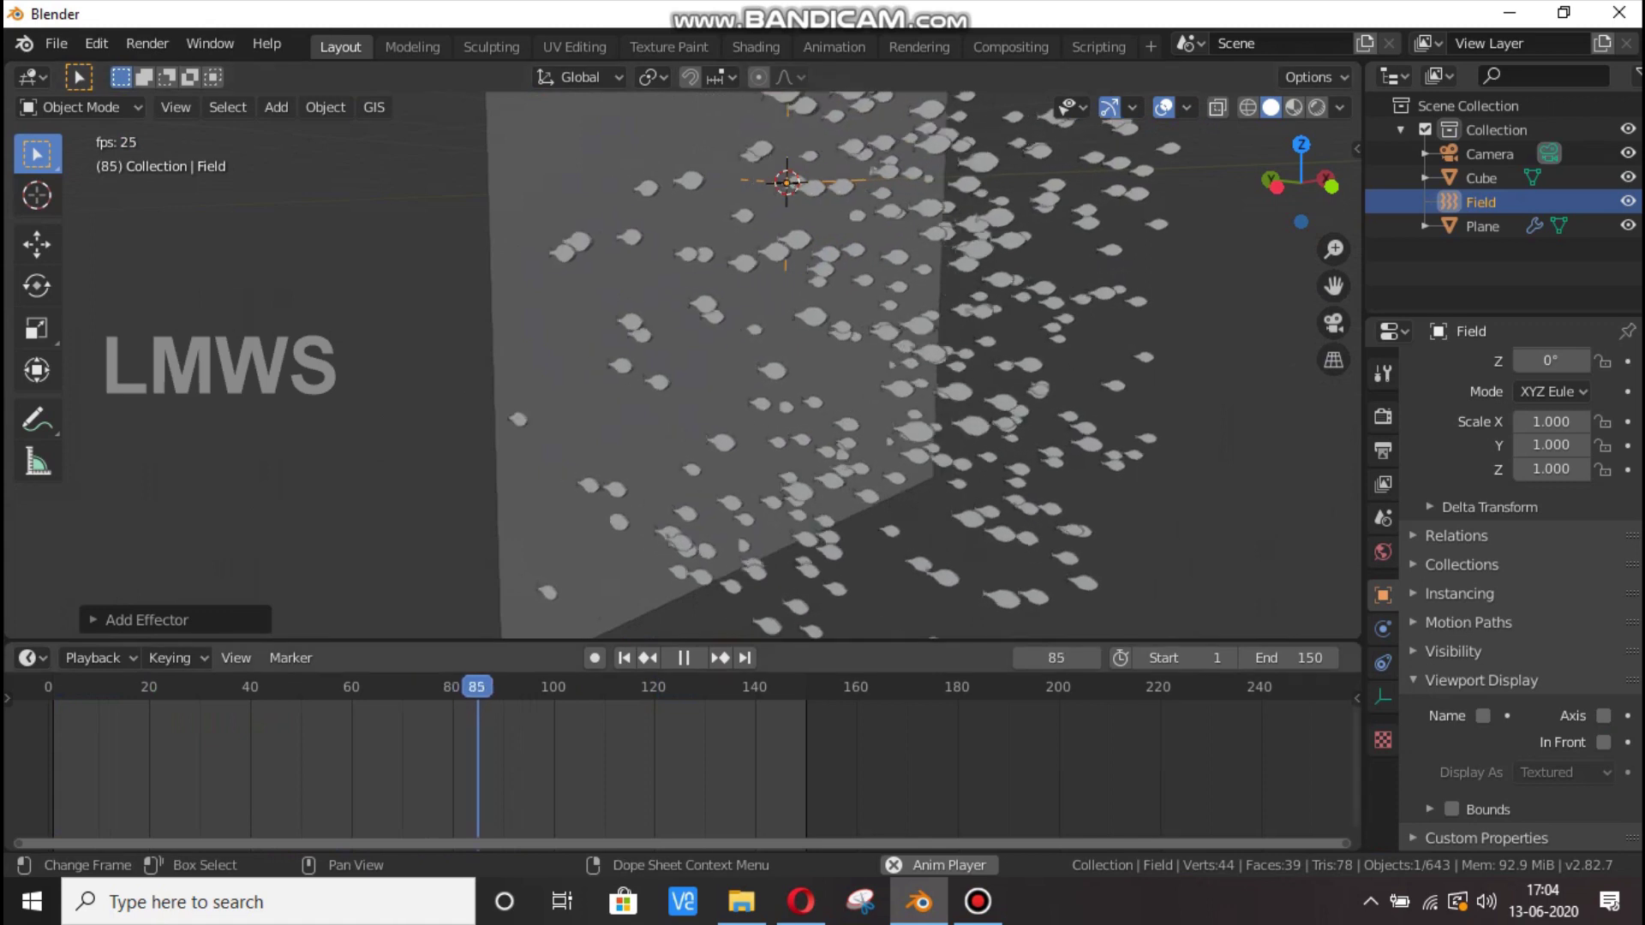
{"action": "left_click", "coordinate": [1383, 696]}
{"action": "left_click", "coordinate": [1382, 630]}
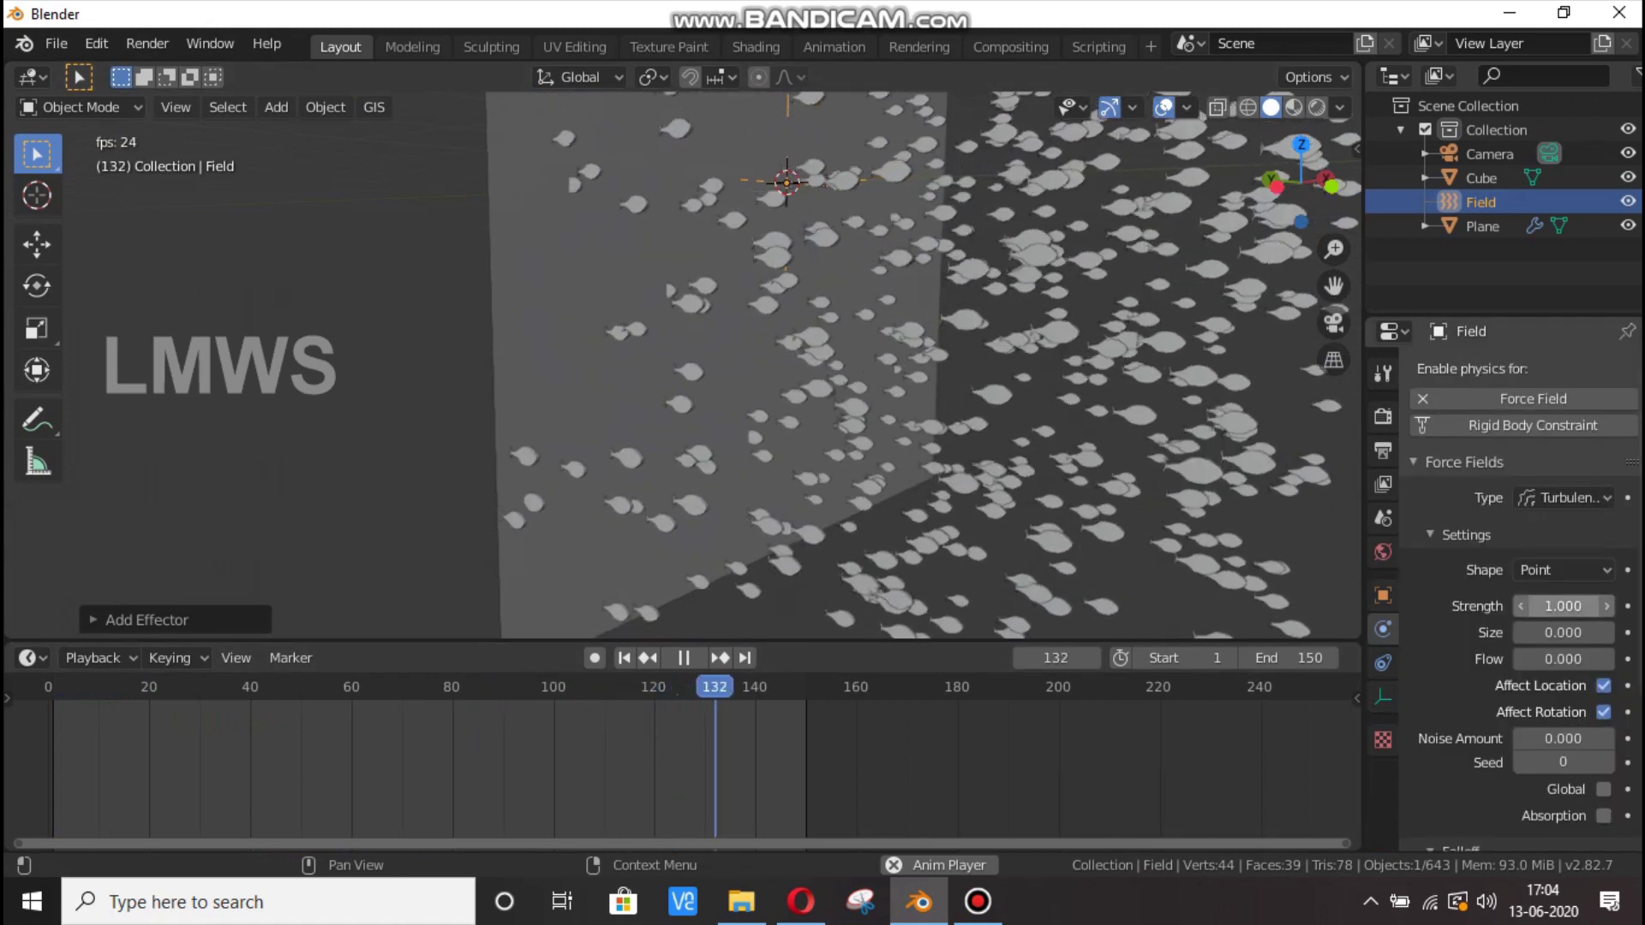
{"action": "left_click", "coordinate": [1562, 605]}
{"action": "type", "text": "5"}
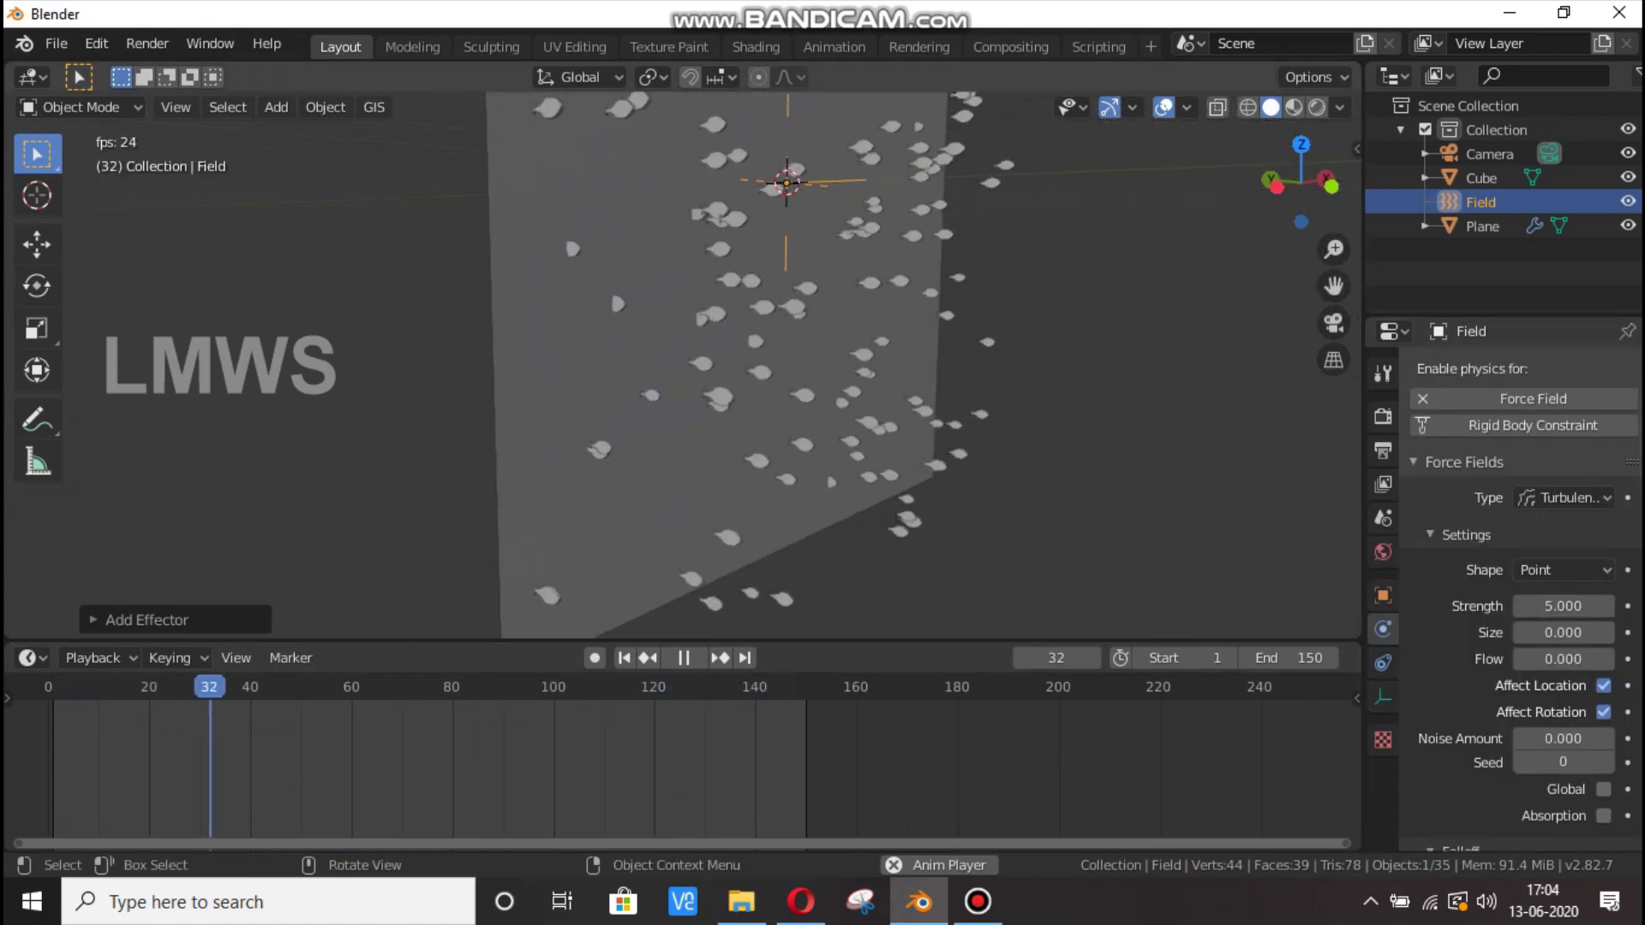
{"action": "scroll", "coordinate": [715, 369], "scroll_direction": "down", "scroll_amount": 1}
{"action": "middle_click_drag", "start_coordinate": [715, 368], "coordinate": [976, 330]}
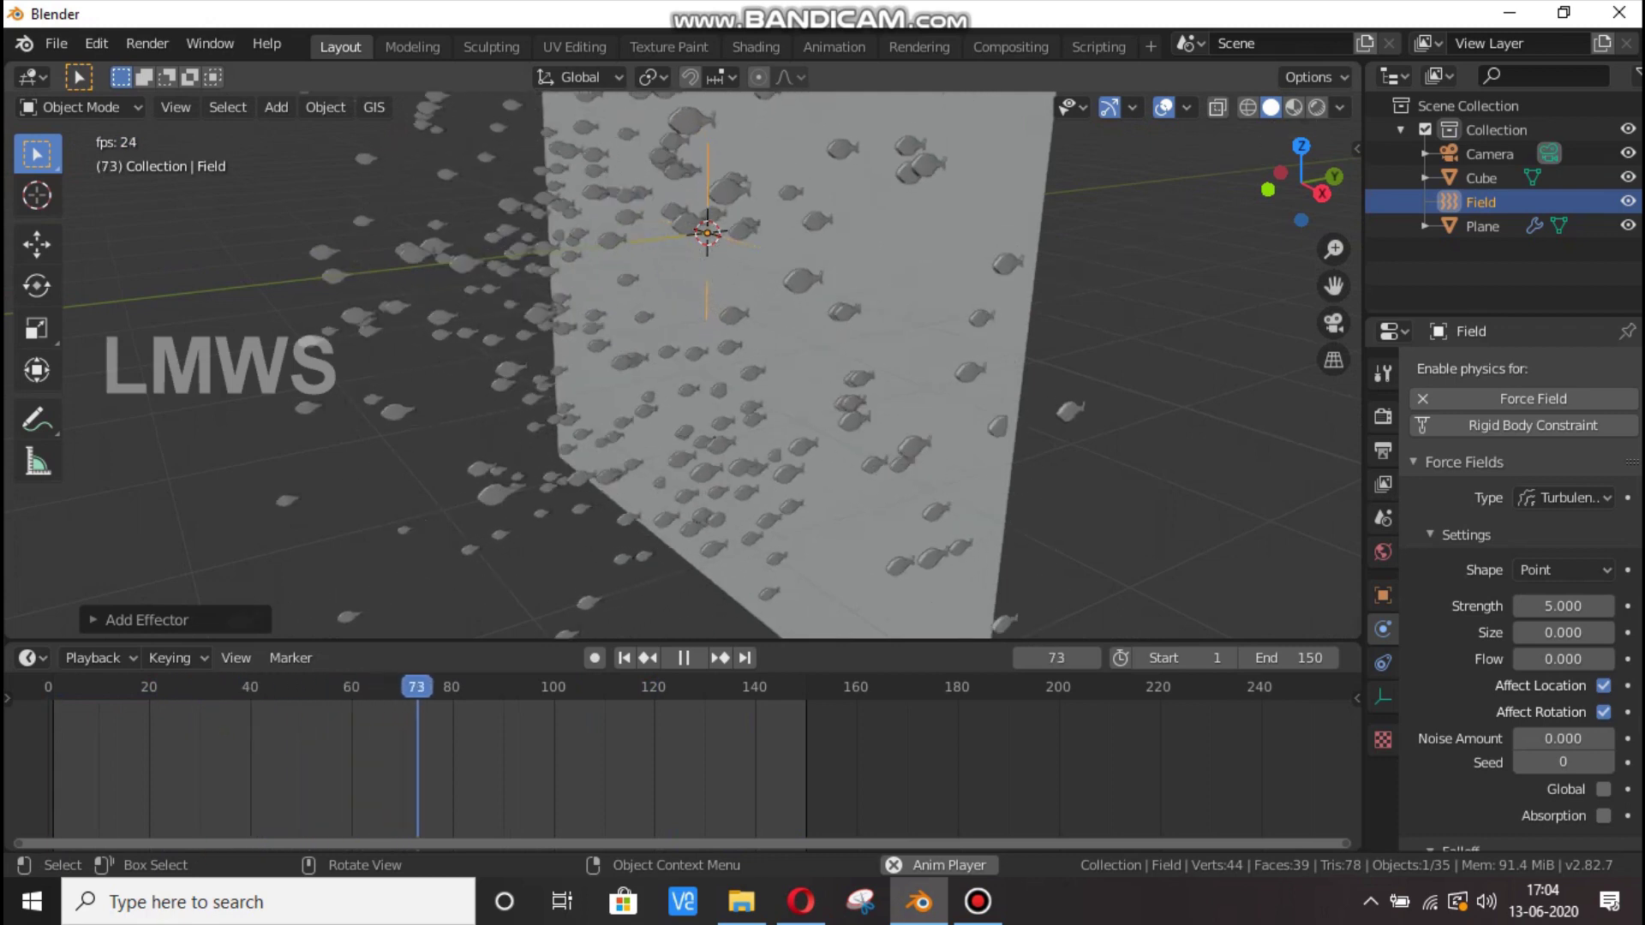
{"action": "key", "text": "space"}
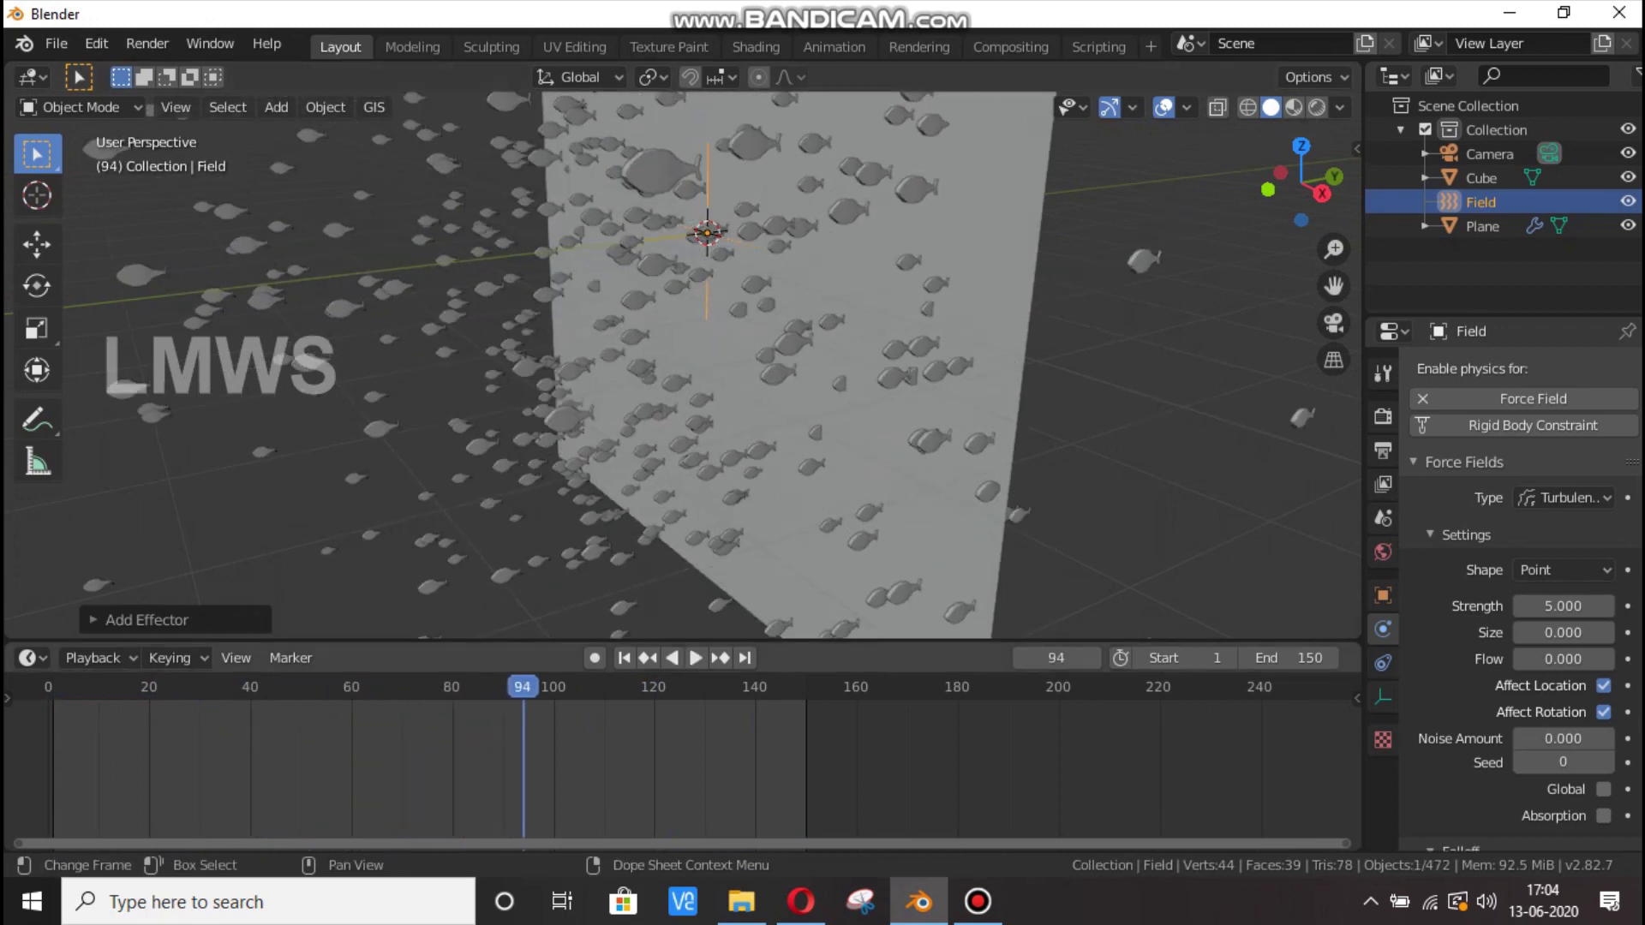
Go to frame 2, select the original fish and insert a Location keyframe for it.
{"action": "left_click", "coordinate": [58, 687]}
{"action": "scroll", "coordinate": [683, 365], "scroll_direction": "down", "scroll_amount": 7}
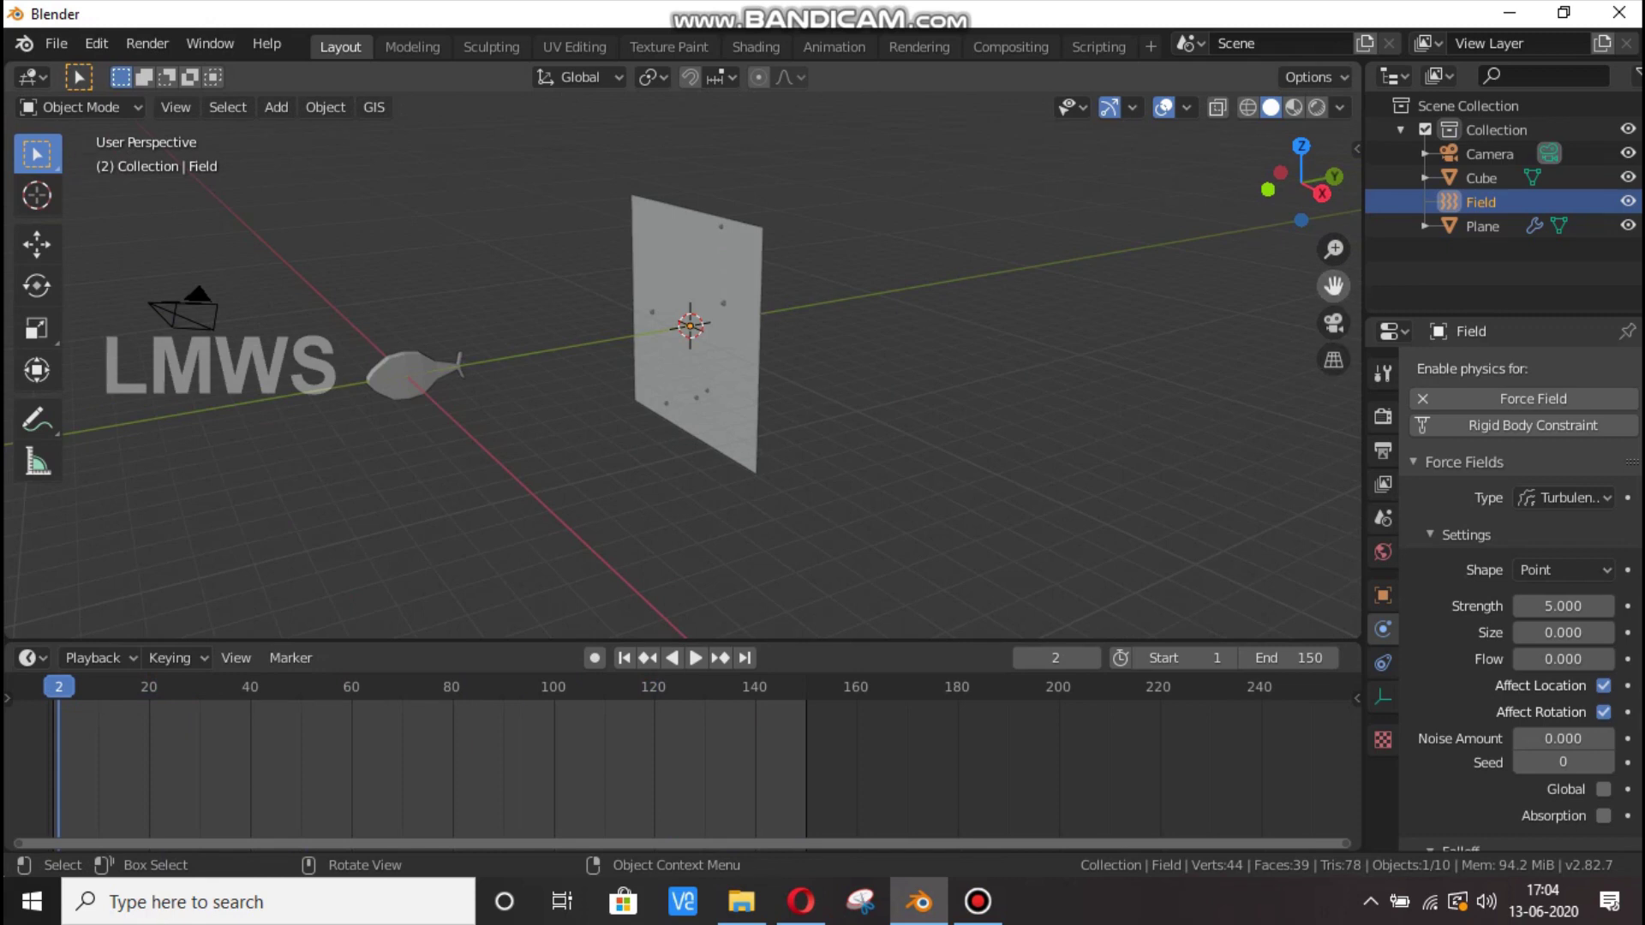
{"action": "left_click_drag", "start_coordinate": [1333, 285], "coordinate": [1559, 335]}
{"action": "scroll", "coordinate": [651, 428], "scroll_direction": "up", "scroll_amount": 2}
{"action": "left_click", "coordinate": [636, 468]}
{"action": "key", "text": "i"}
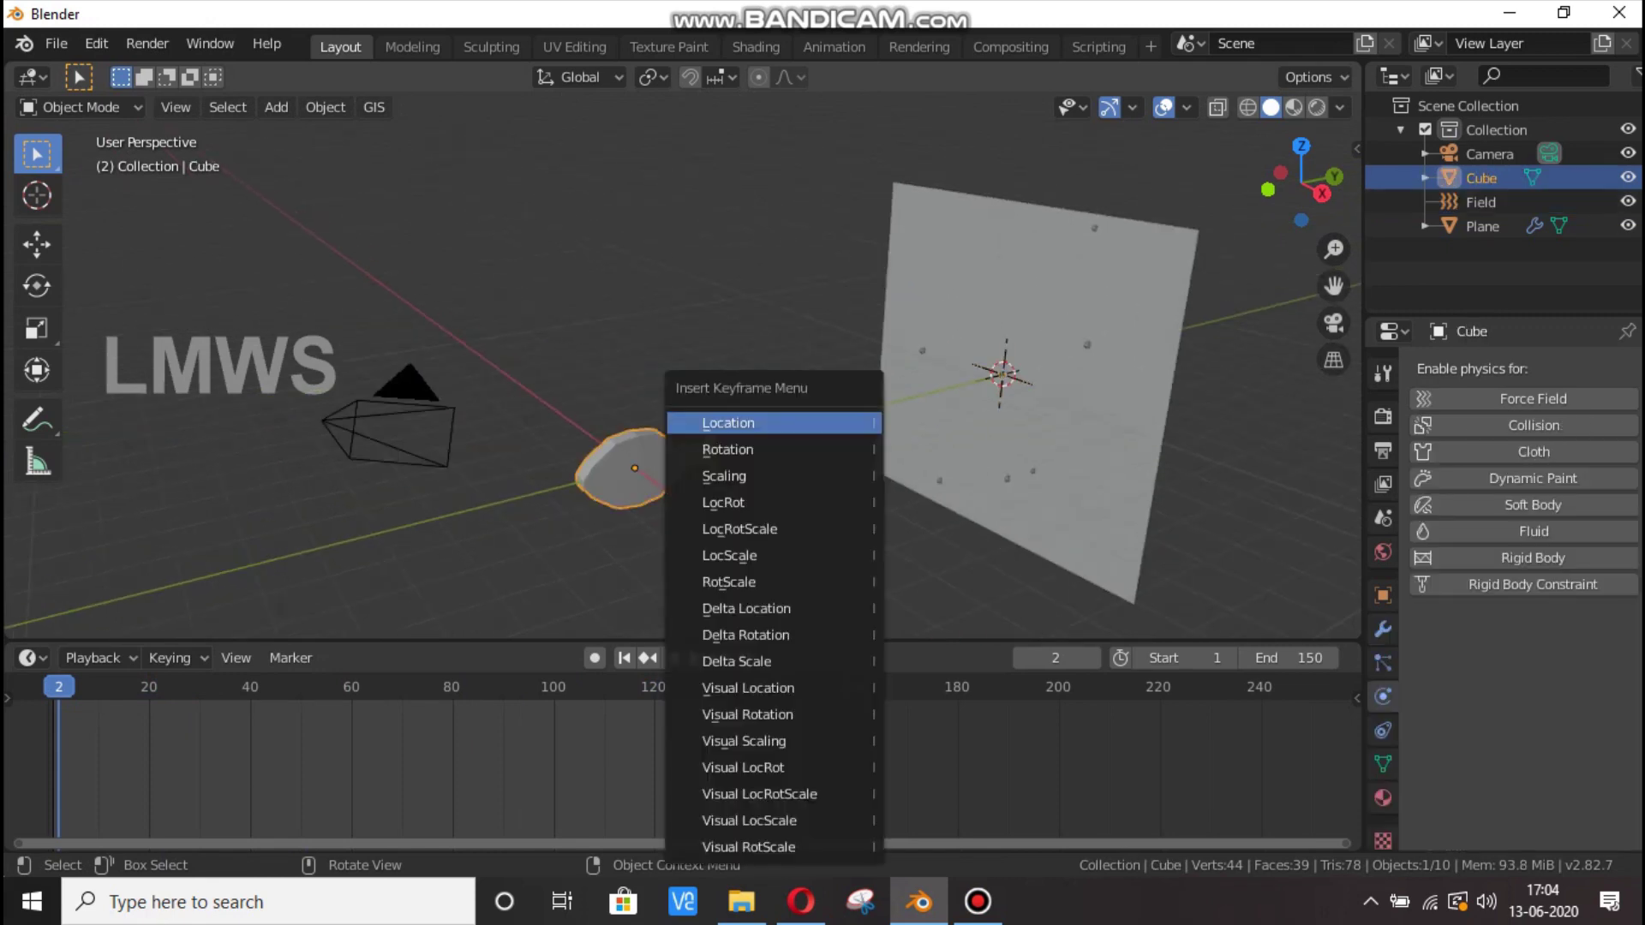
{"action": "left_click", "coordinate": [728, 423]}
At frame 149, move the original fish along Y away from the plane and insert a Location keyframe.
{"action": "left_click", "coordinate": [801, 687]}
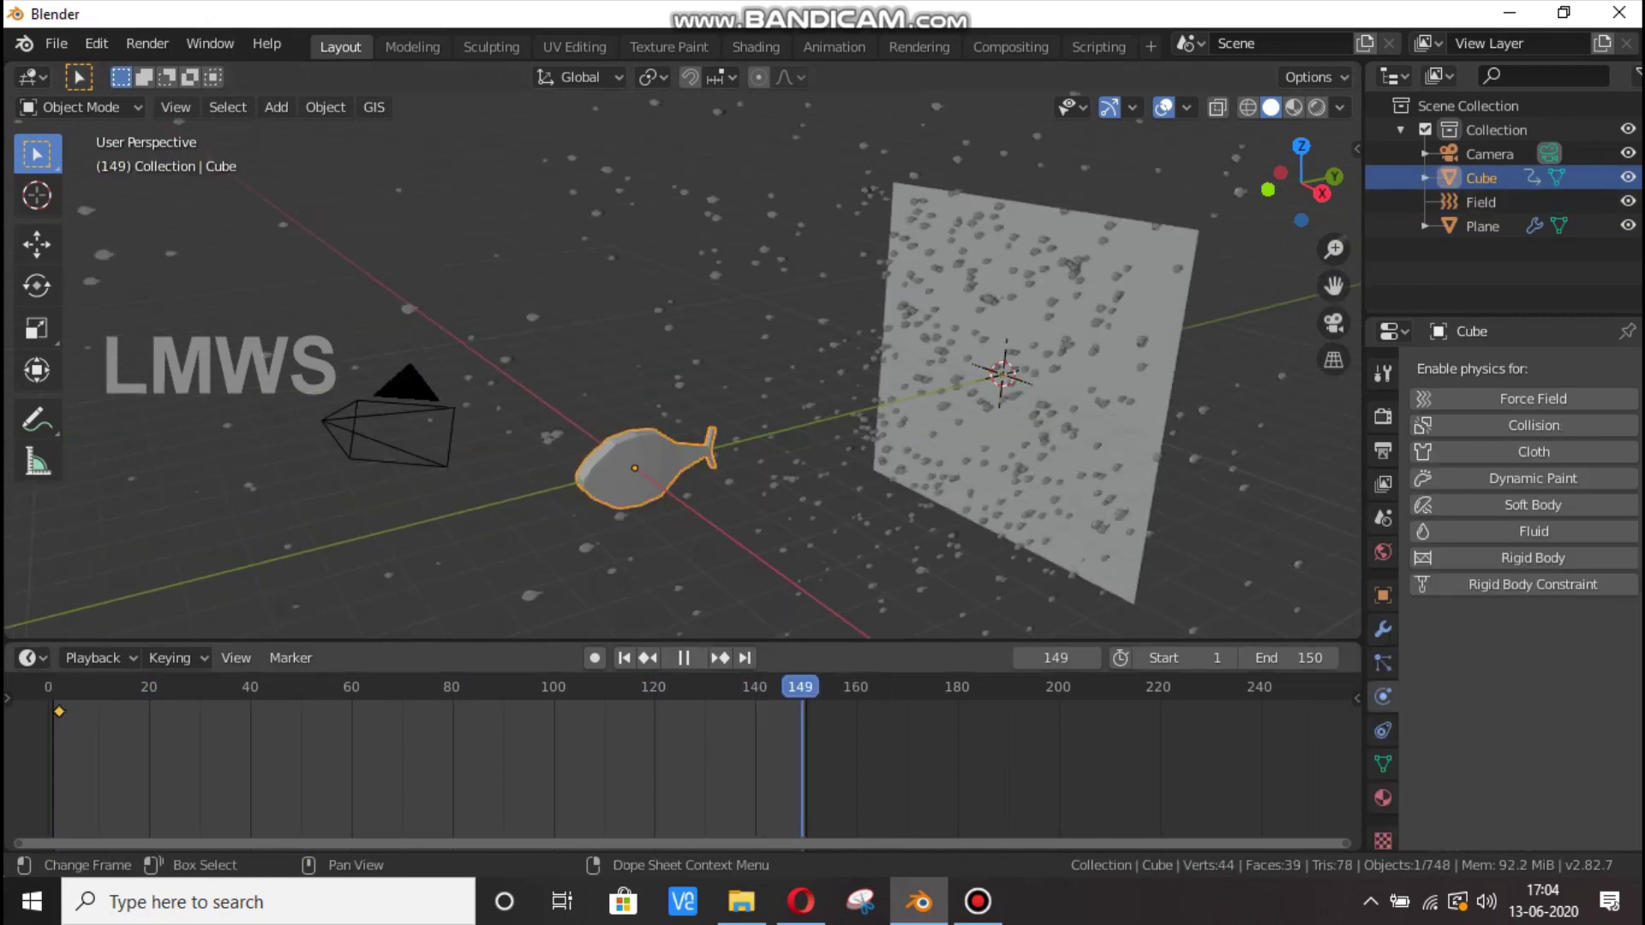
{"action": "scroll", "coordinate": [683, 377], "scroll_direction": "down", "scroll_amount": 3}
{"action": "key", "text": "g"}
{"action": "key", "text": "y"}
{"action": "left_click", "coordinate": [77, 556]}
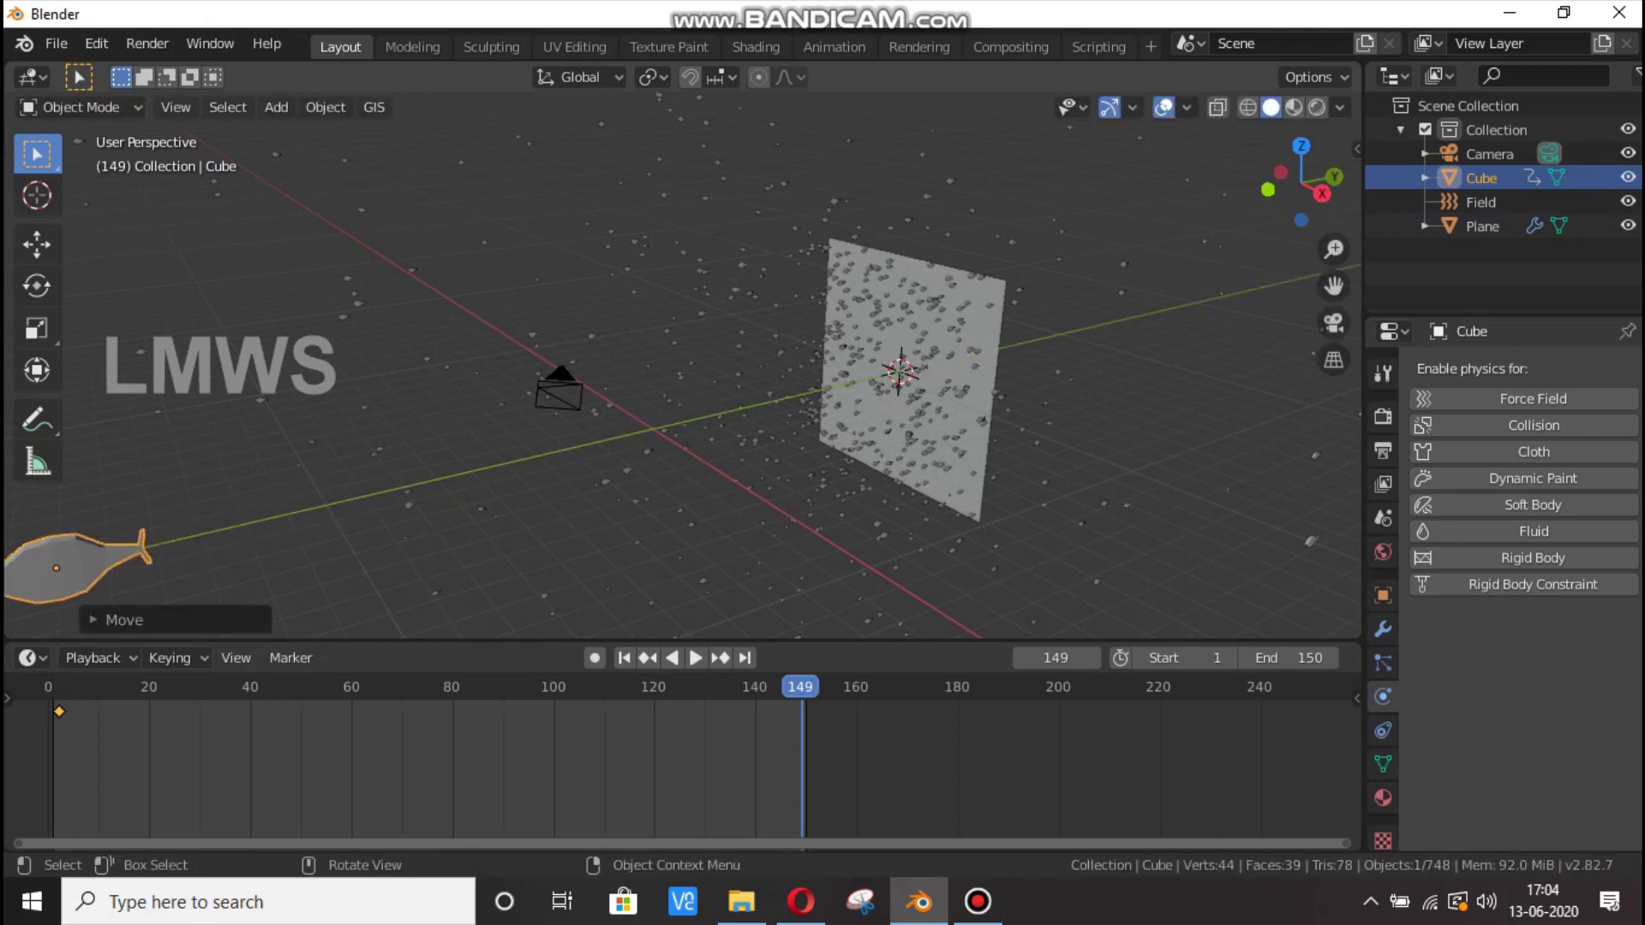
{"action": "key", "text": "i"}
{"action": "left_click", "coordinate": [729, 411]}
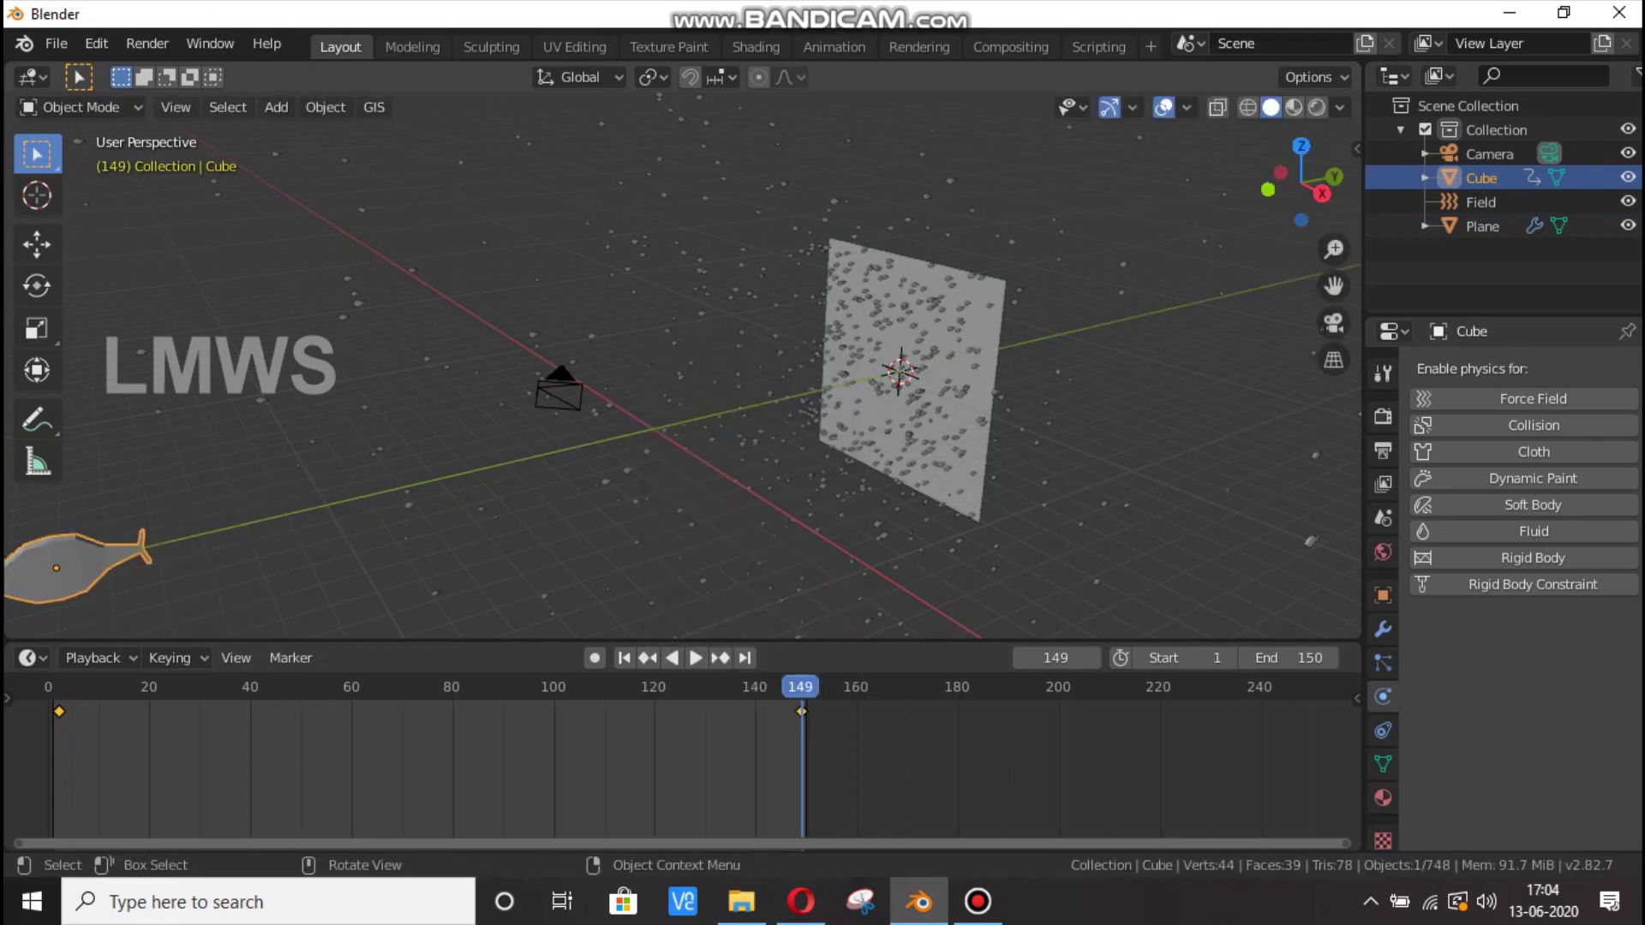
Hide the original fish and play the animation to inspect the swimming instances.
{"action": "key", "text": "h"}
{"action": "scroll", "coordinate": [683, 366], "scroll_direction": "up", "scroll_amount": 5}
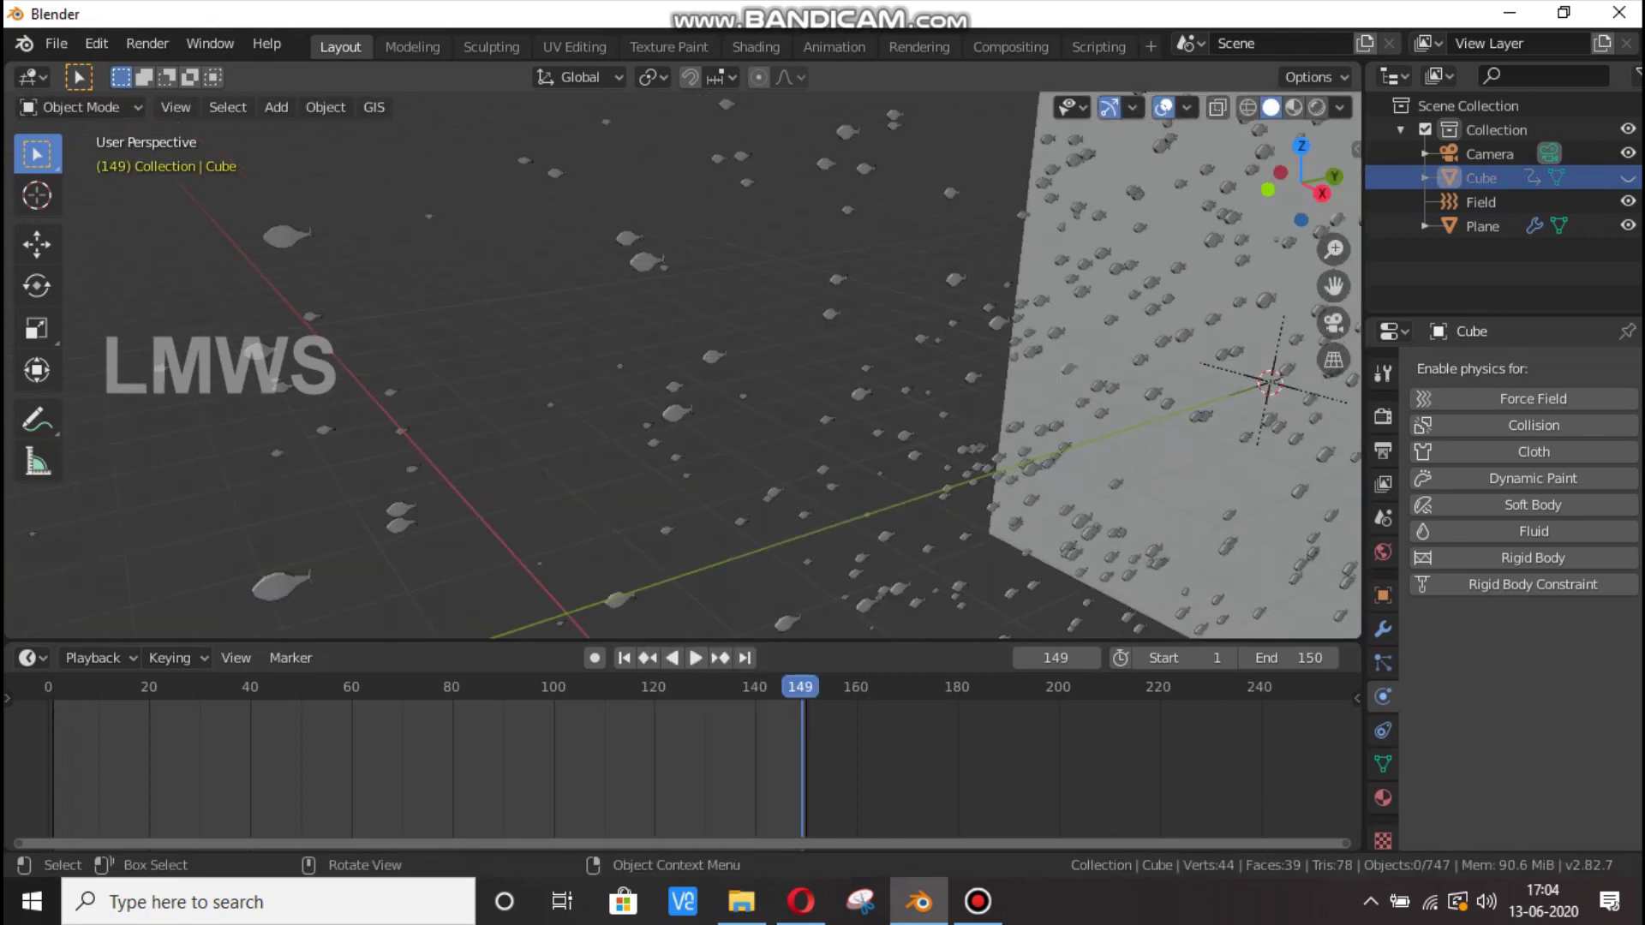
{"action": "key", "text": "space"}
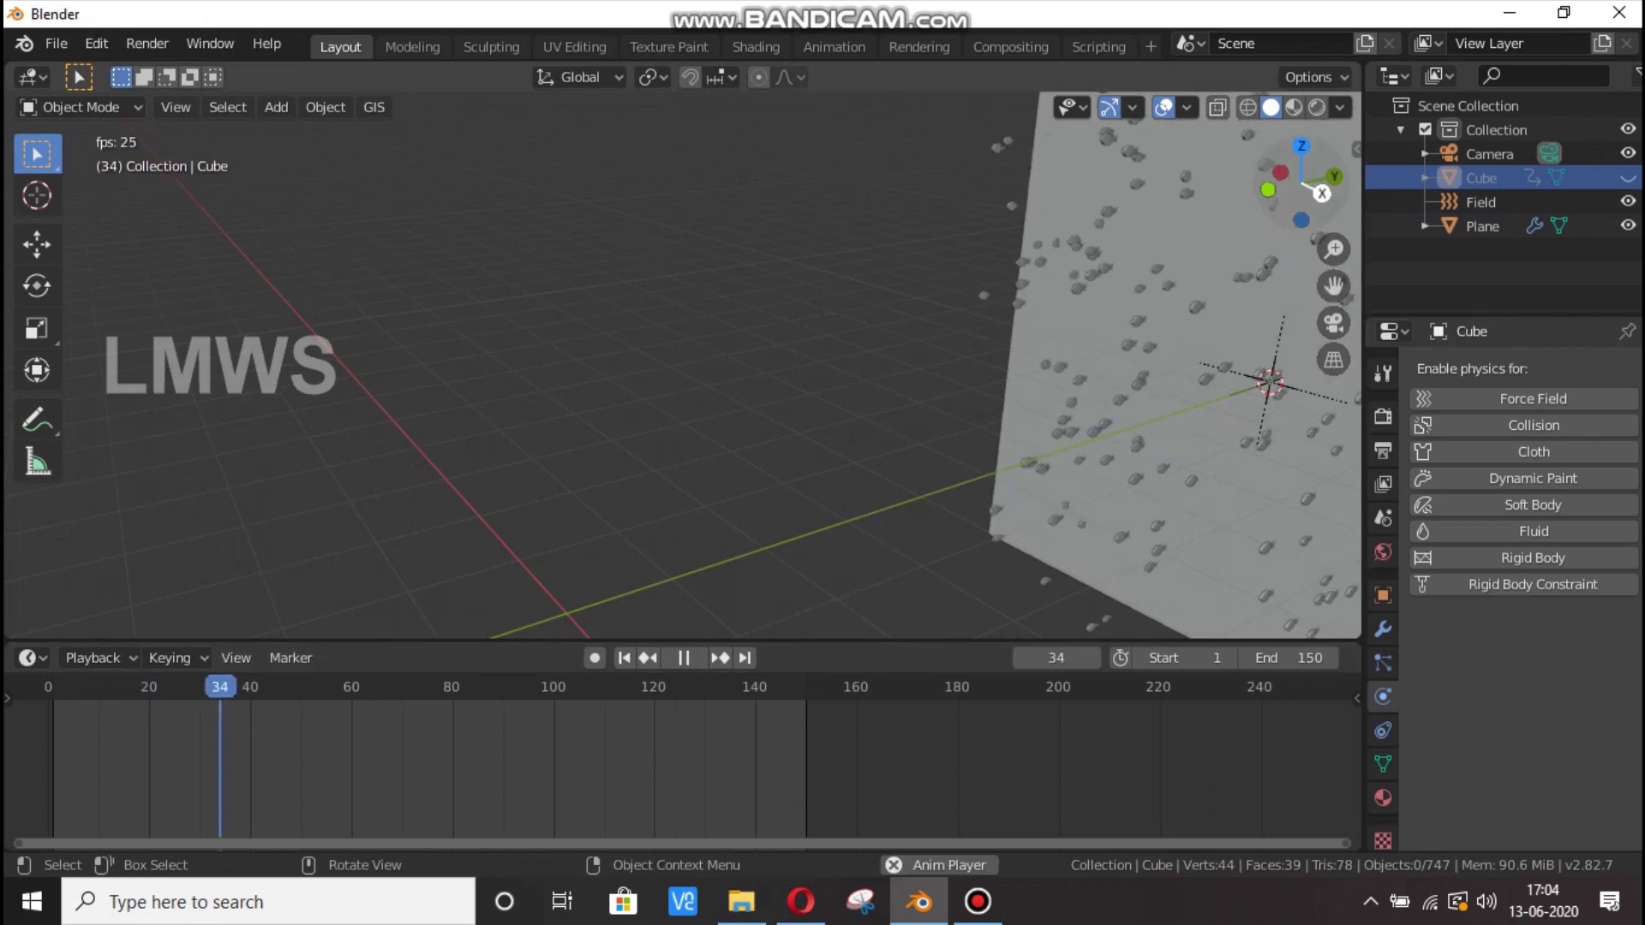
{"action": "left_click_drag", "start_coordinate": [1322, 191], "coordinate": [1294, 169]}
{"action": "scroll", "coordinate": [683, 365], "scroll_direction": "down", "scroll_amount": 1}
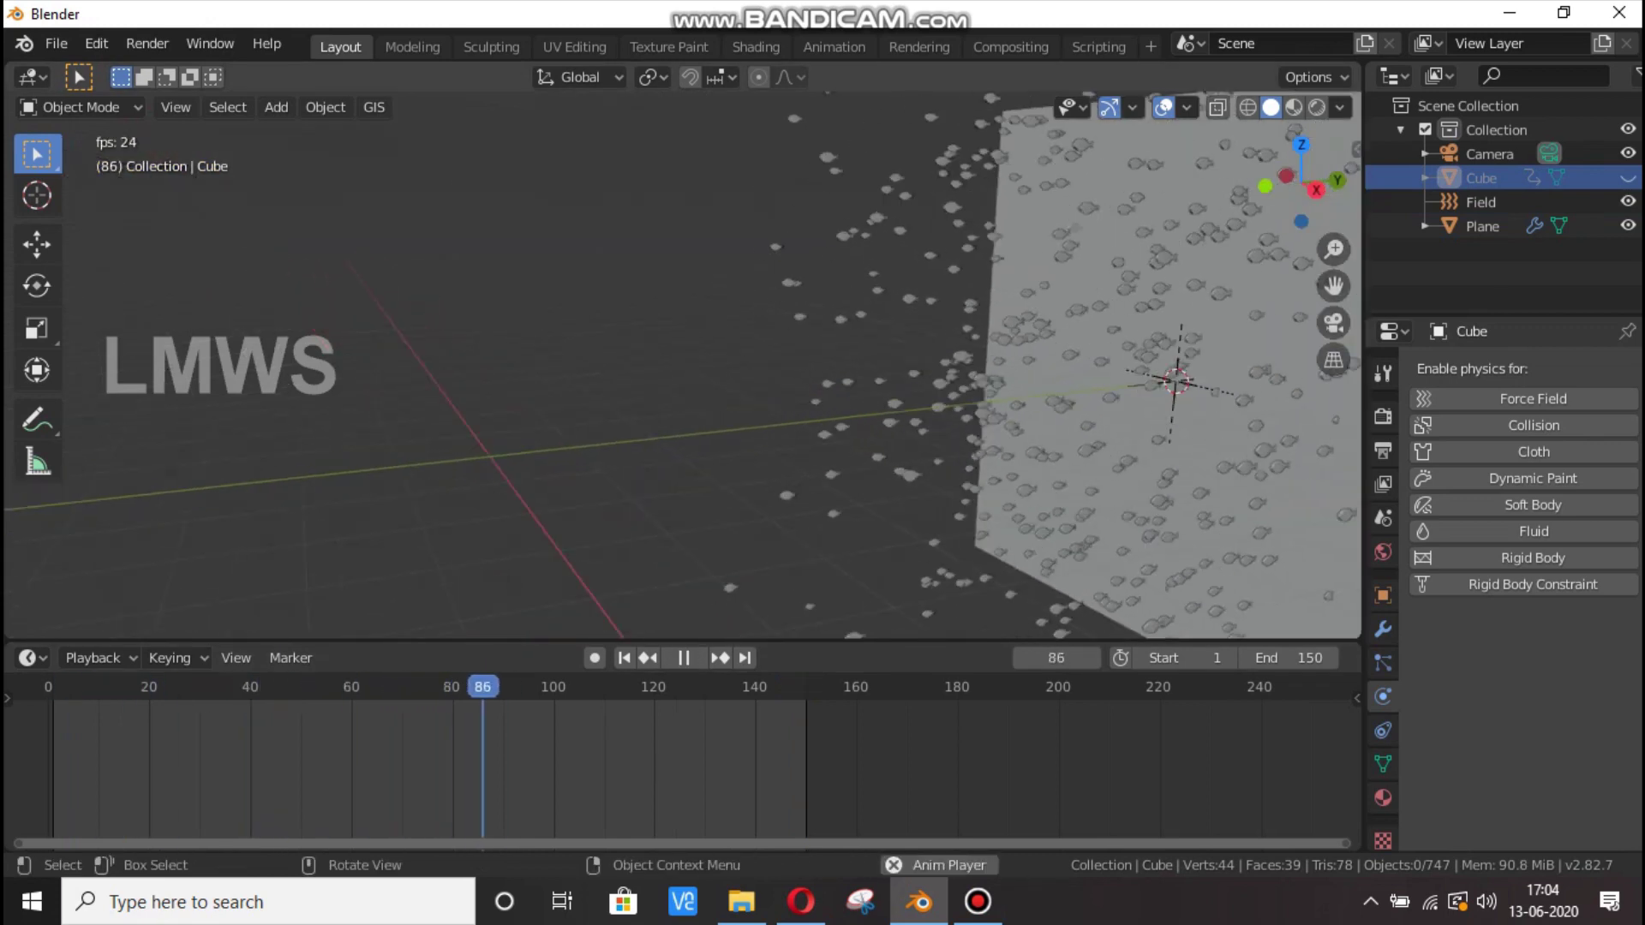
{"action": "key", "text": "space"}
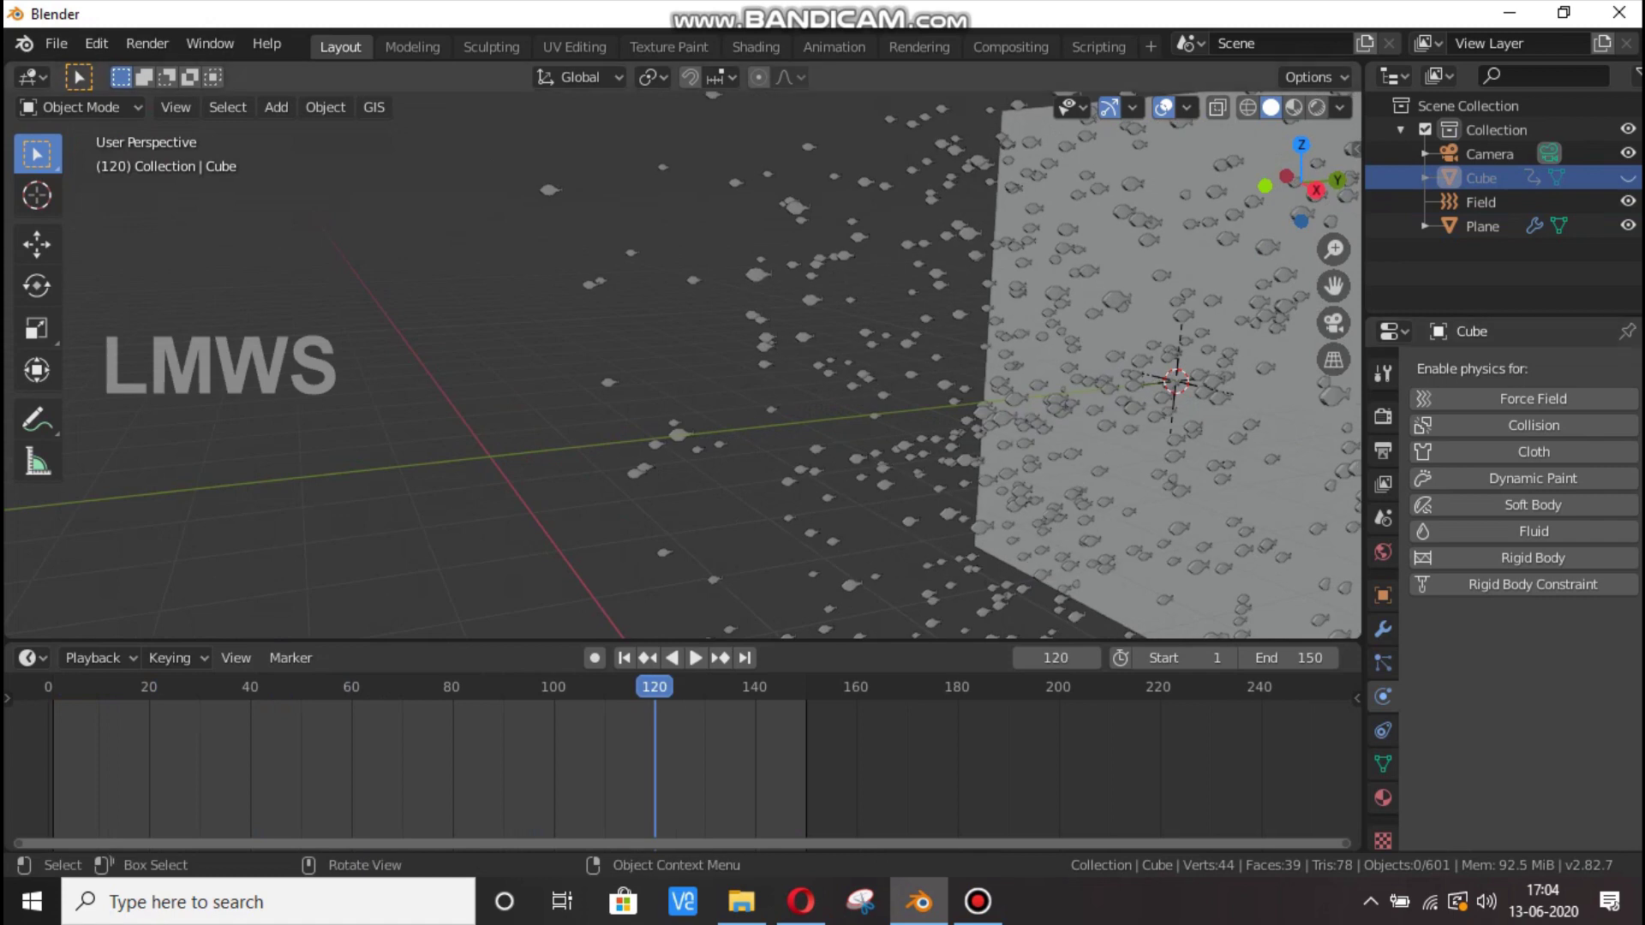
Select the plane, collapse its particle Rotation settings and expand the Velocity settings.
{"action": "left_click", "coordinate": [1482, 225]}
{"action": "left_click", "coordinate": [1383, 662]}
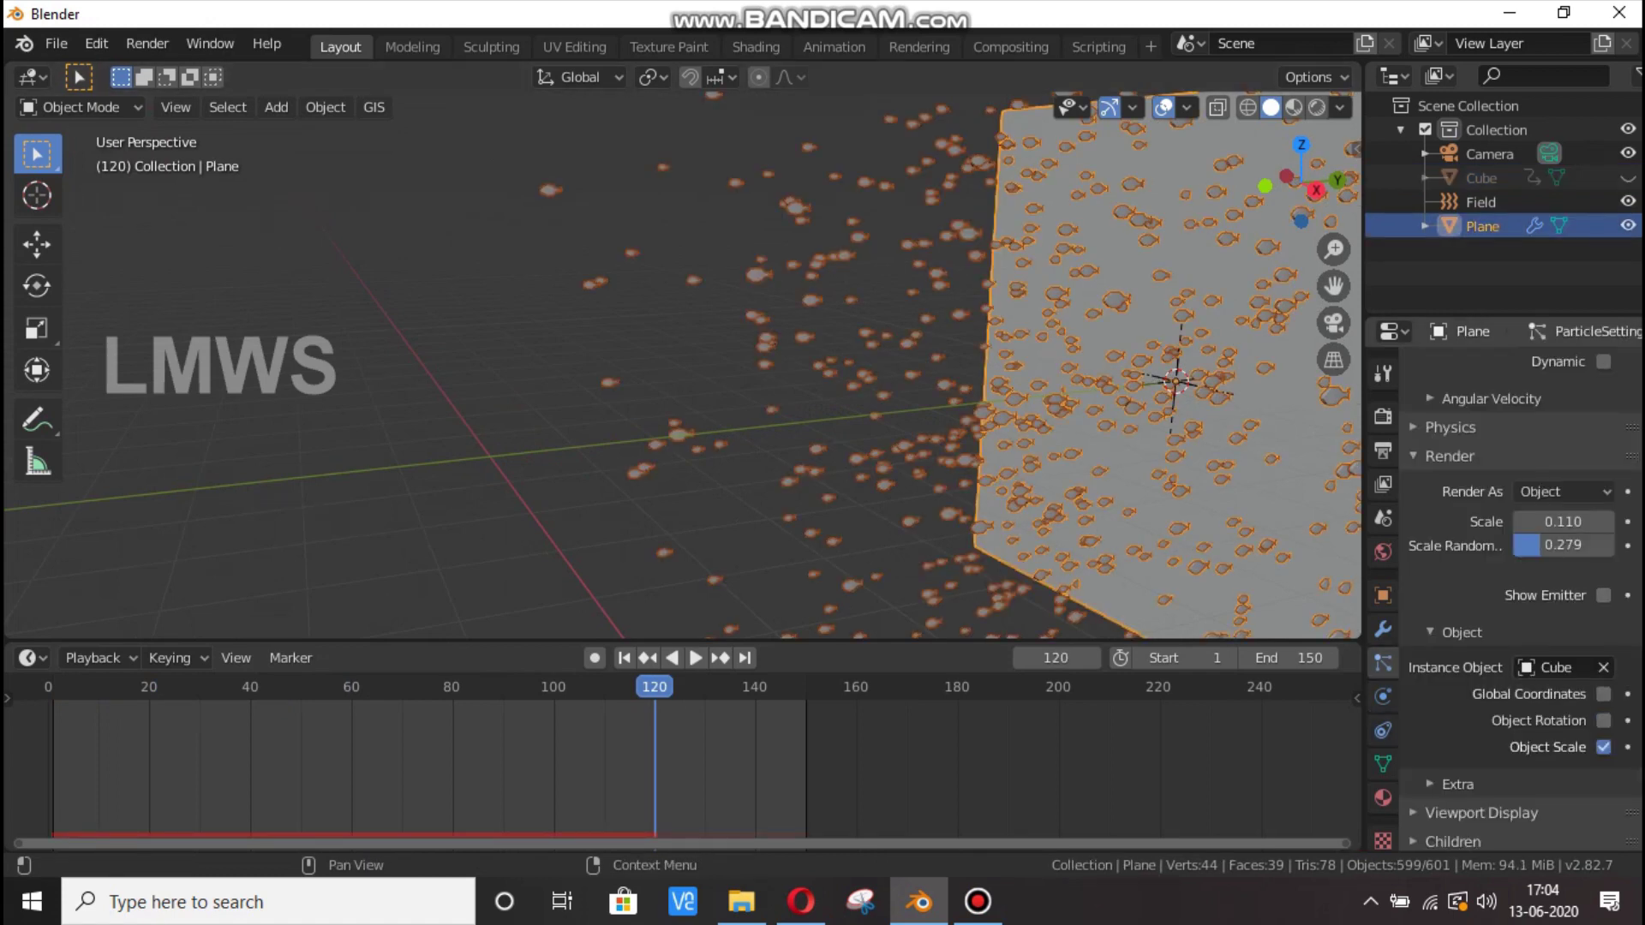
{"action": "scroll", "coordinate": [1521, 600], "scroll_direction": "up", "scroll_amount": 10}
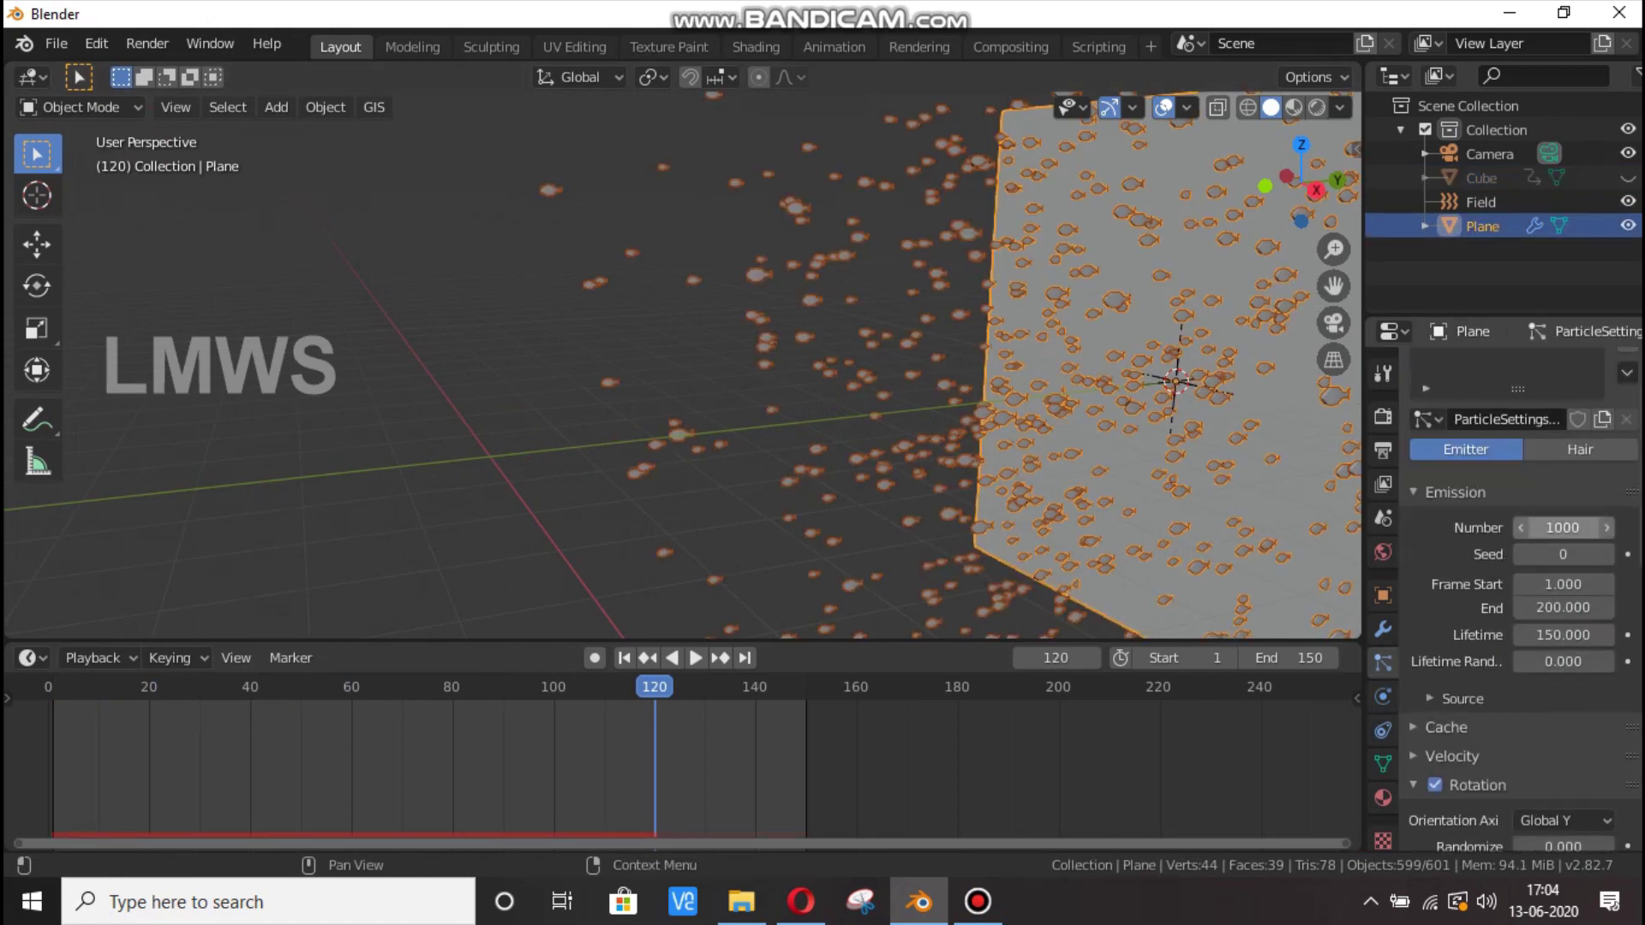
{"action": "scroll", "coordinate": [1563, 662], "scroll_direction": "down", "scroll_amount": 3}
{"action": "left_click", "coordinate": [1478, 640]}
{"action": "left_click", "coordinate": [1457, 611]}
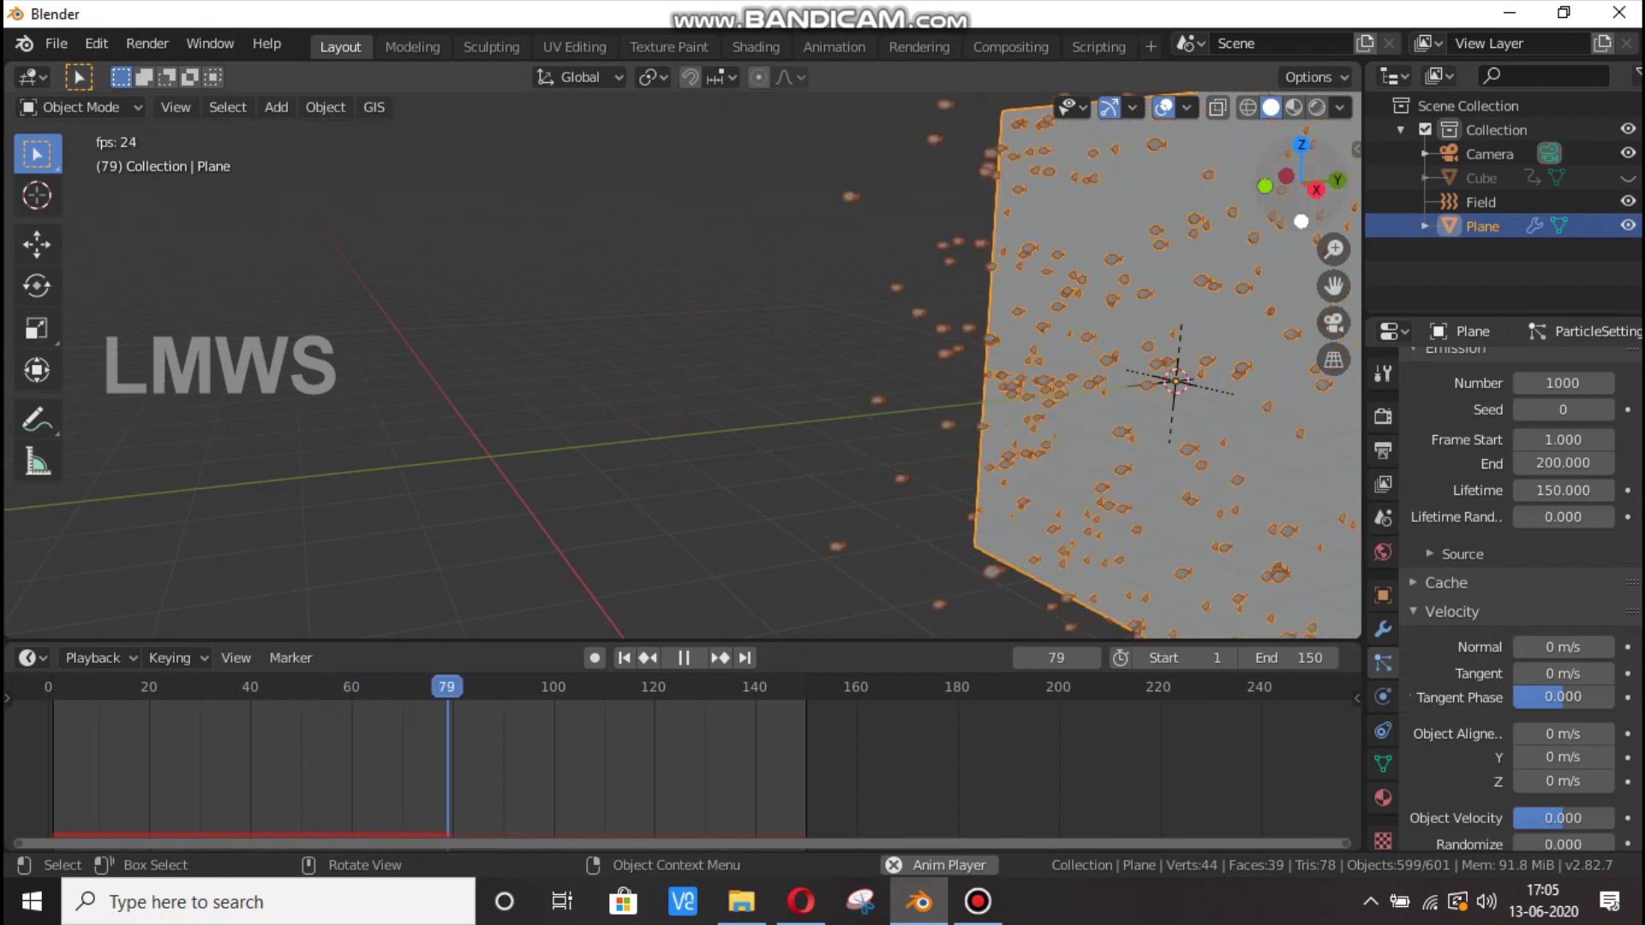
Inspect the playback from the plane's side, briefly unhiding the original fish and hiding it again.
{"action": "left_click_drag", "start_coordinate": [1301, 219], "coordinate": [1232, 197]}
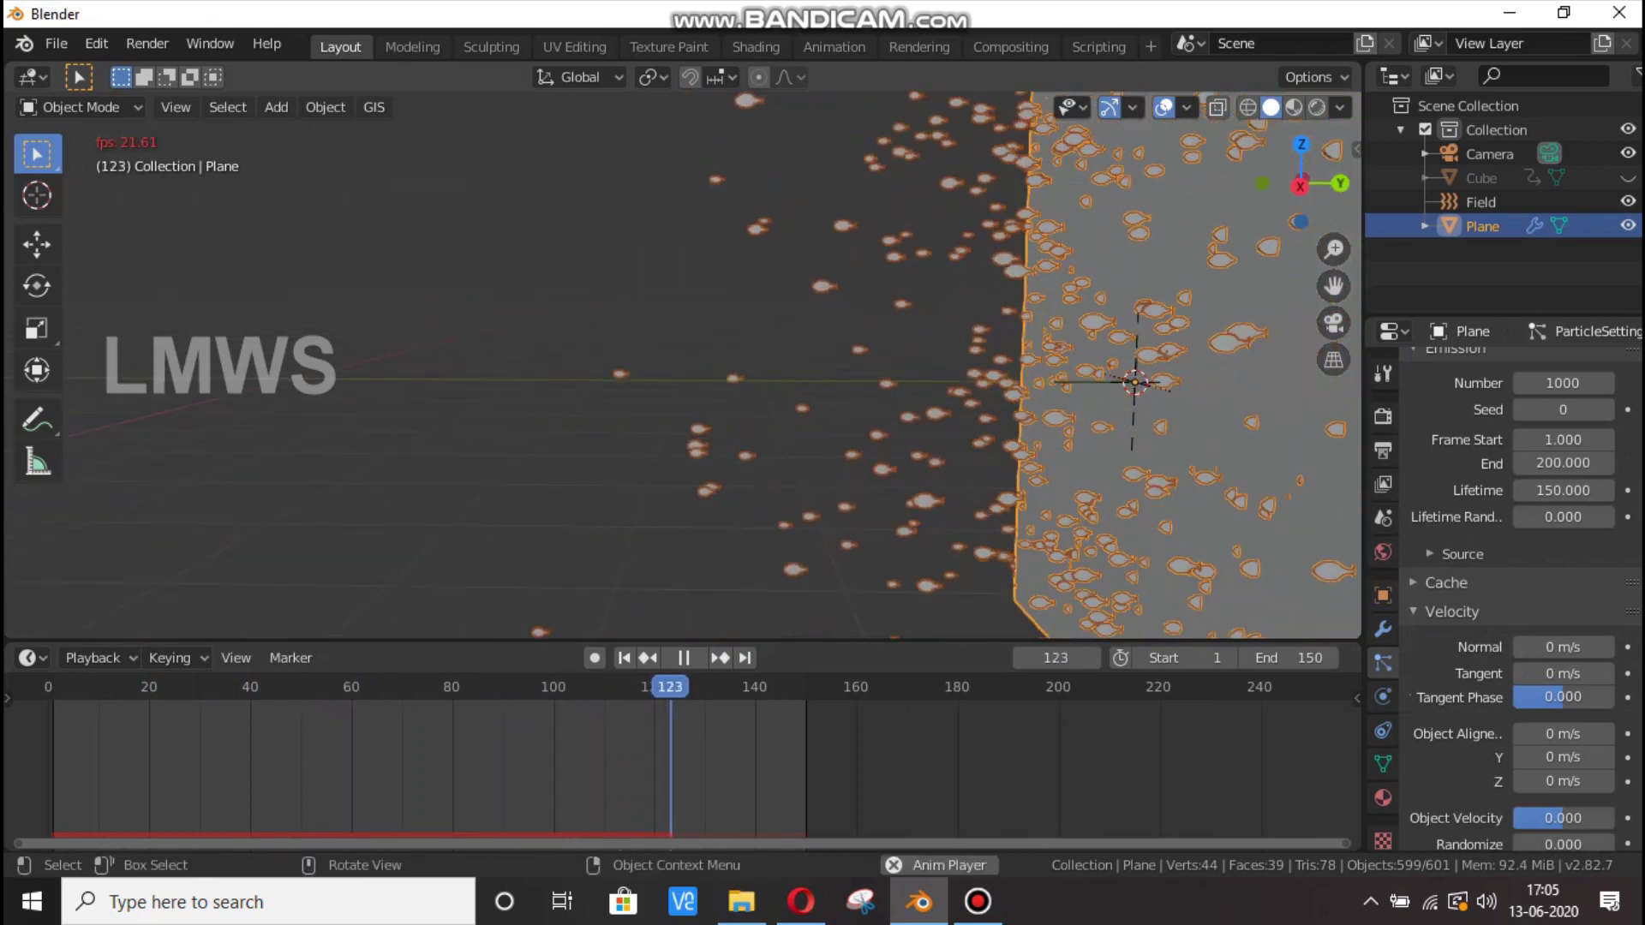
{"action": "scroll", "coordinate": [683, 366], "scroll_direction": "down", "scroll_amount": 4}
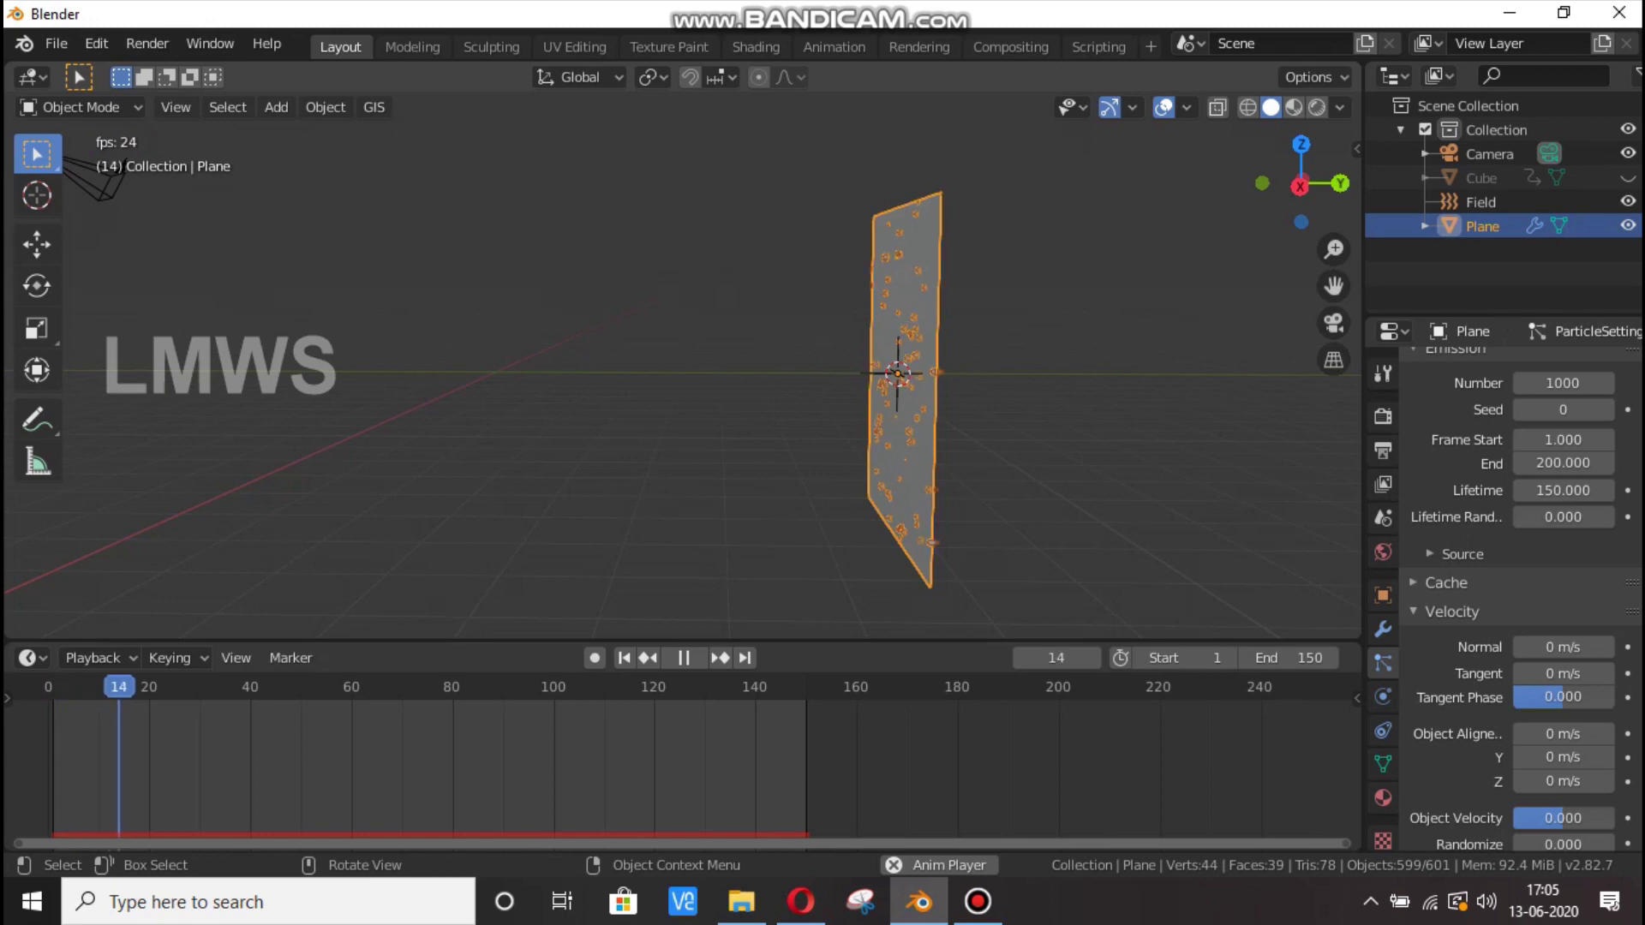
{"action": "left_click", "coordinate": [1627, 177]}
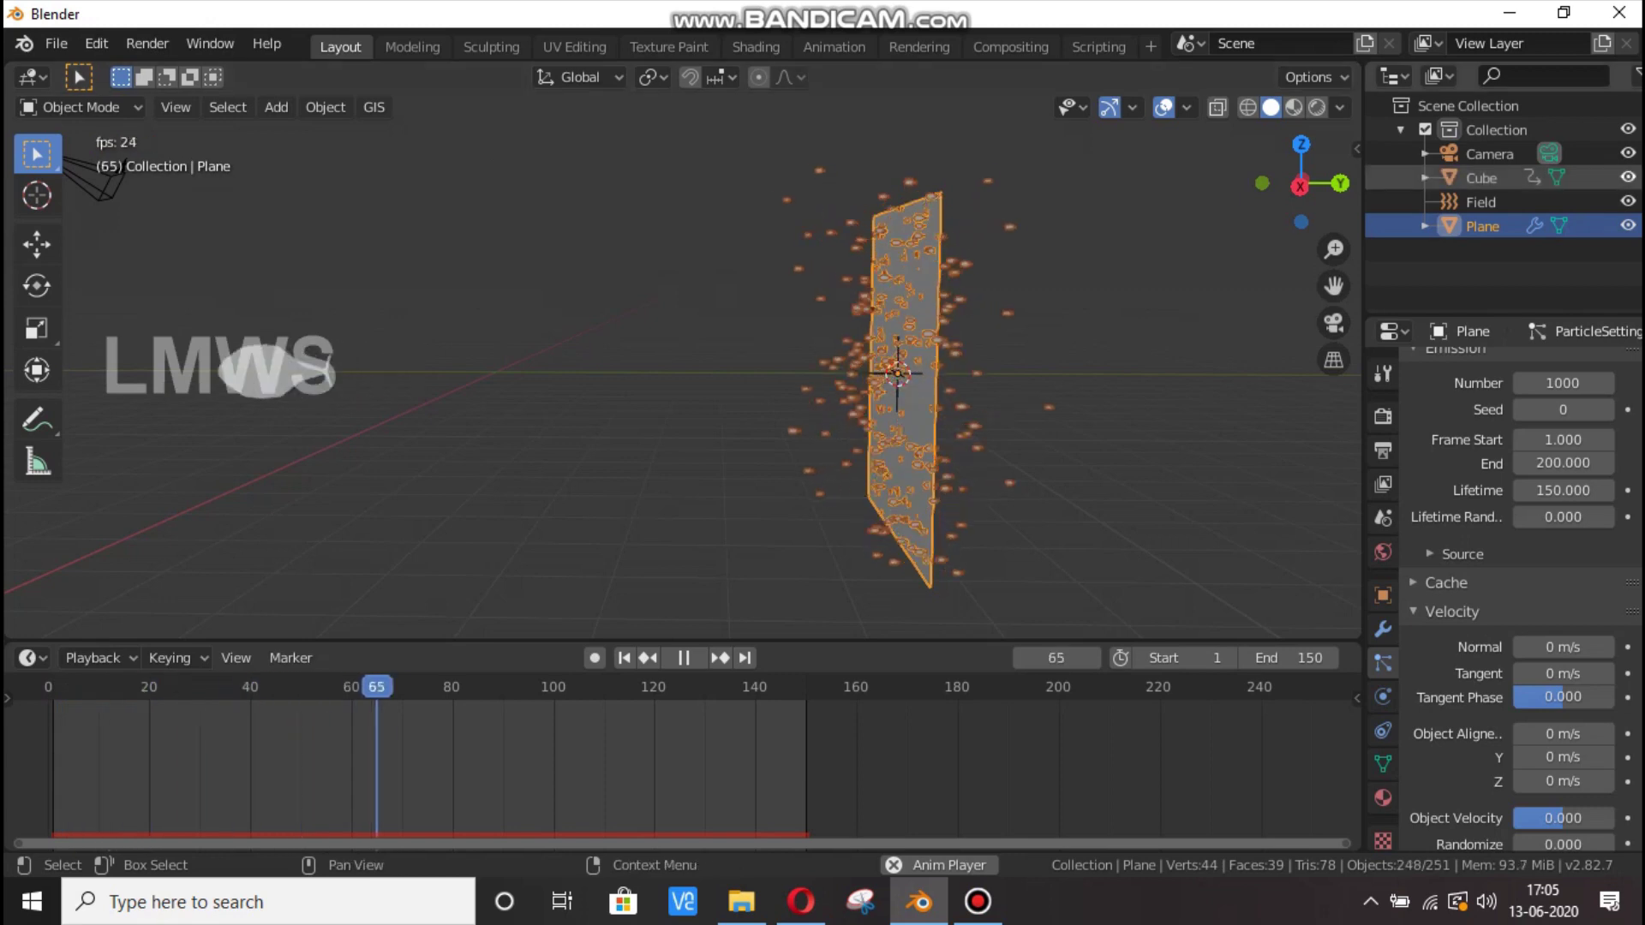
{"action": "left_click", "coordinate": [1628, 177]}
{"action": "scroll", "coordinate": [943, 369], "scroll_direction": "up", "scroll_amount": 4}
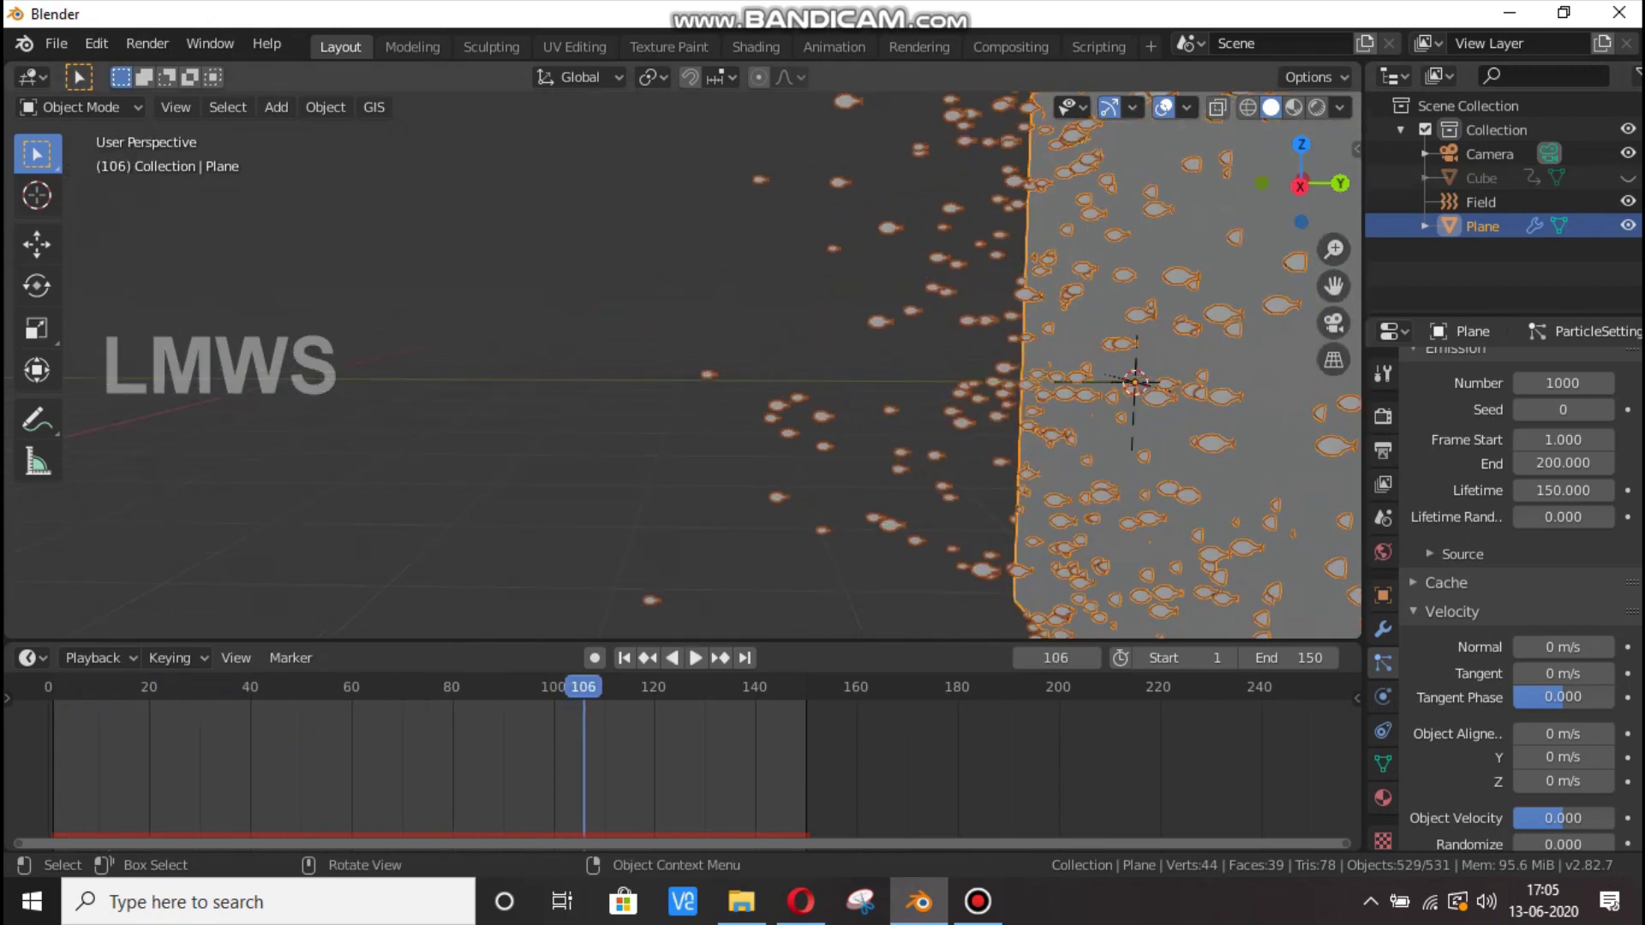
{"action": "key", "text": "space"}
Select the turbulence field, set its strength to 2 and replay the animation.
{"action": "scroll", "coordinate": [1520, 599], "scroll_direction": "down", "scroll_amount": 10}
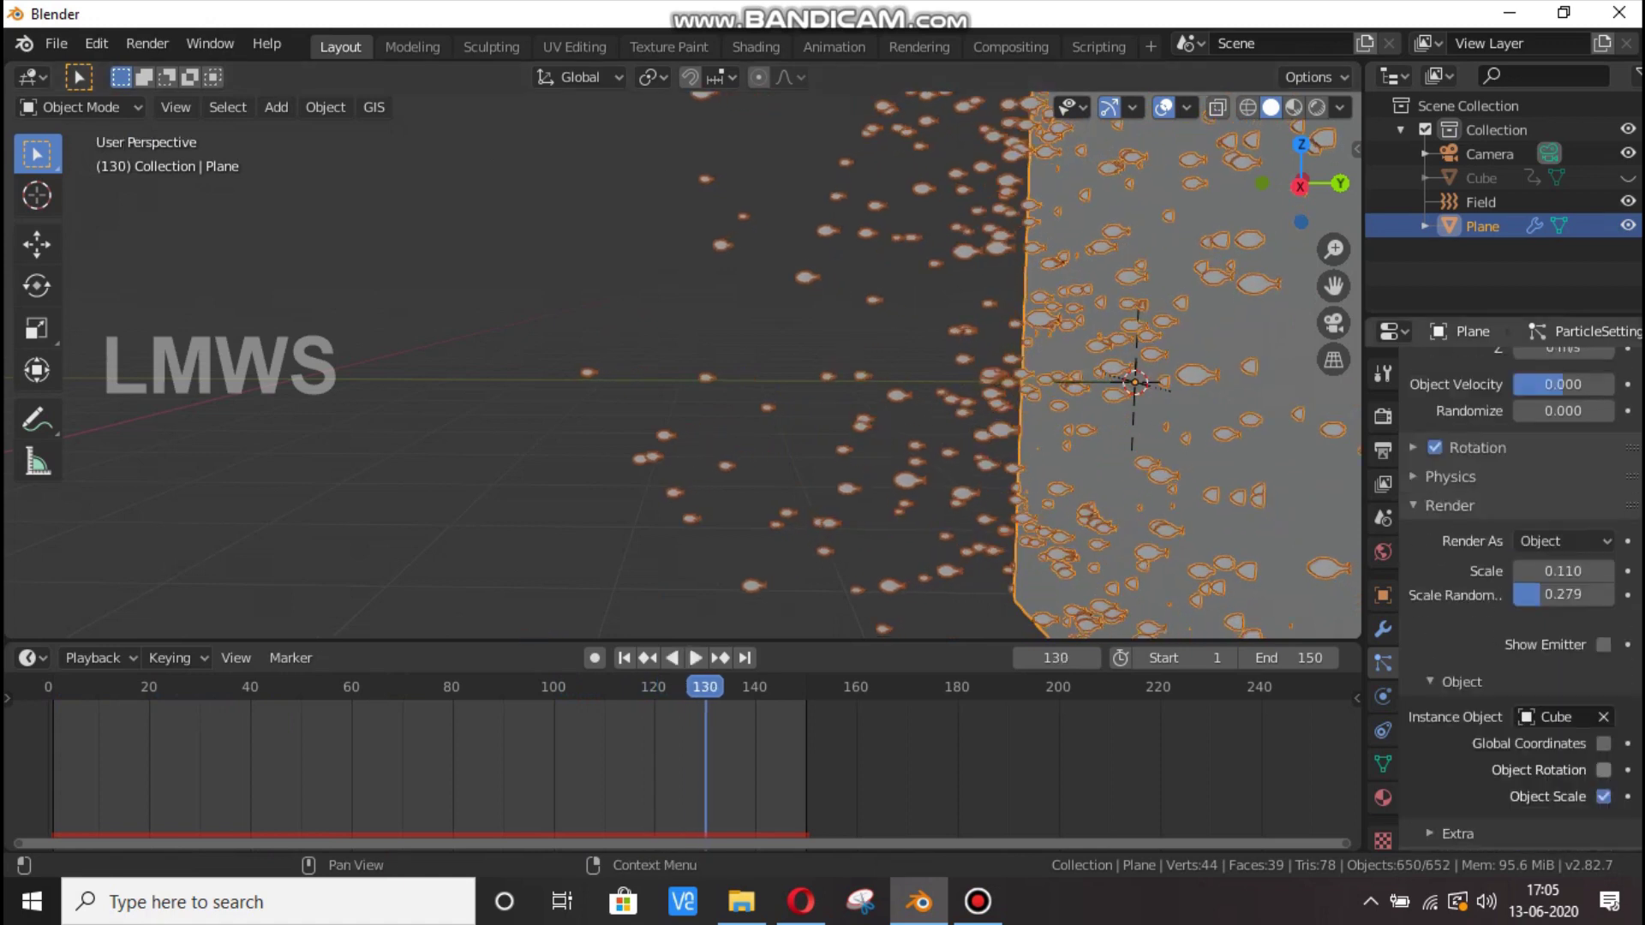
{"action": "left_click", "coordinate": [1383, 730]}
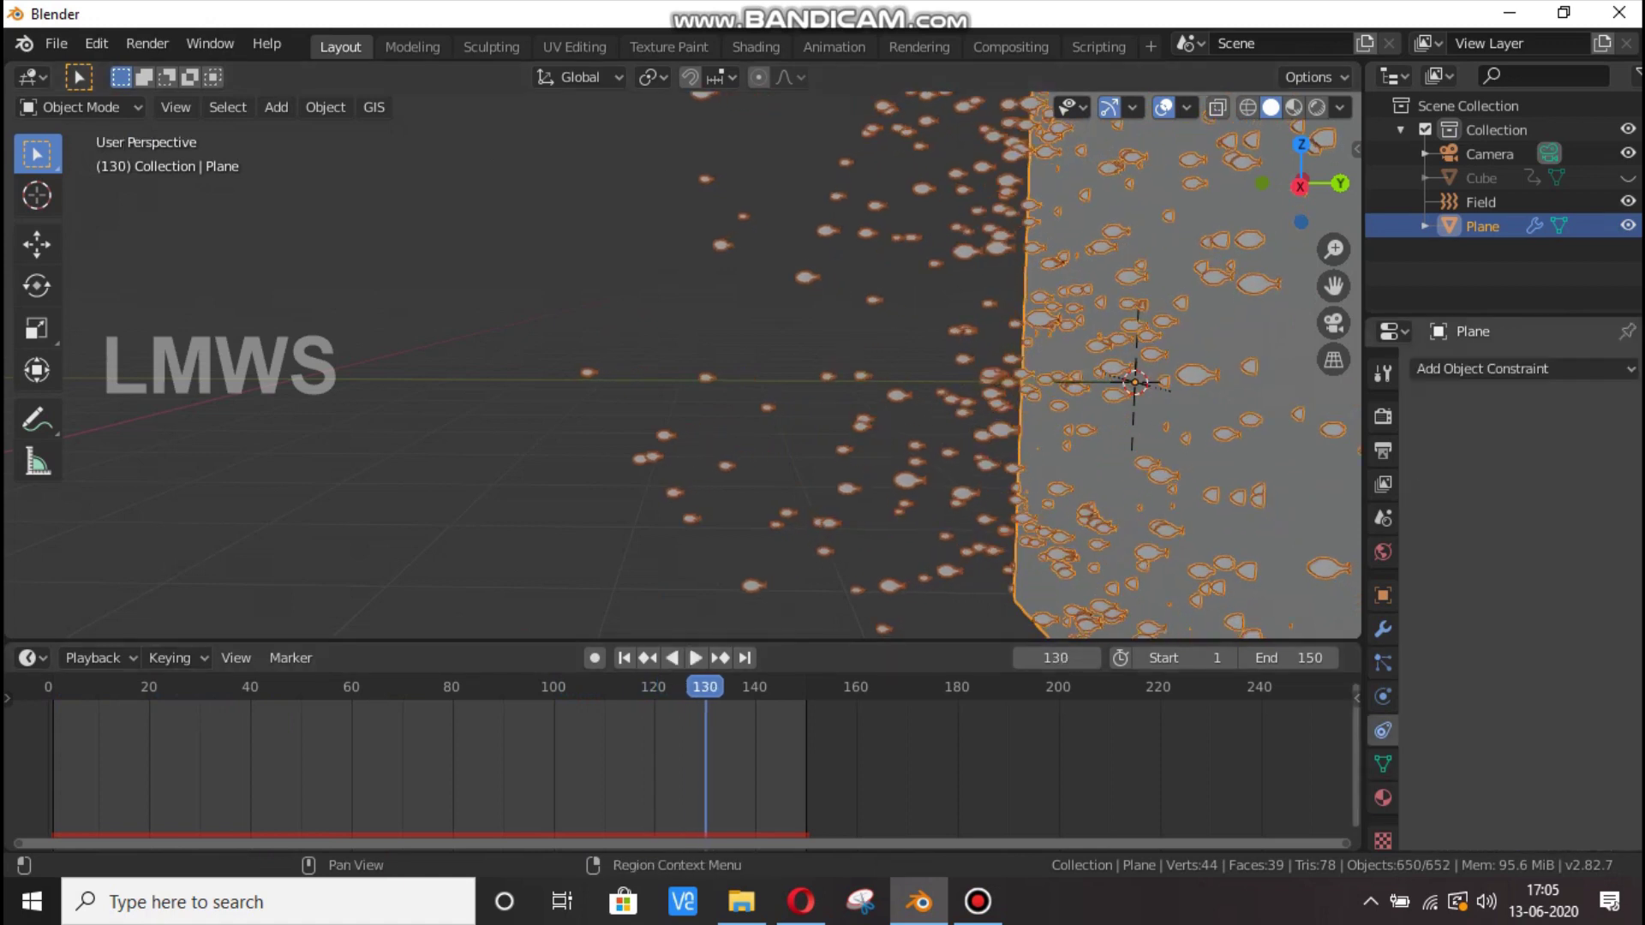
{"action": "left_click", "coordinate": [1481, 202]}
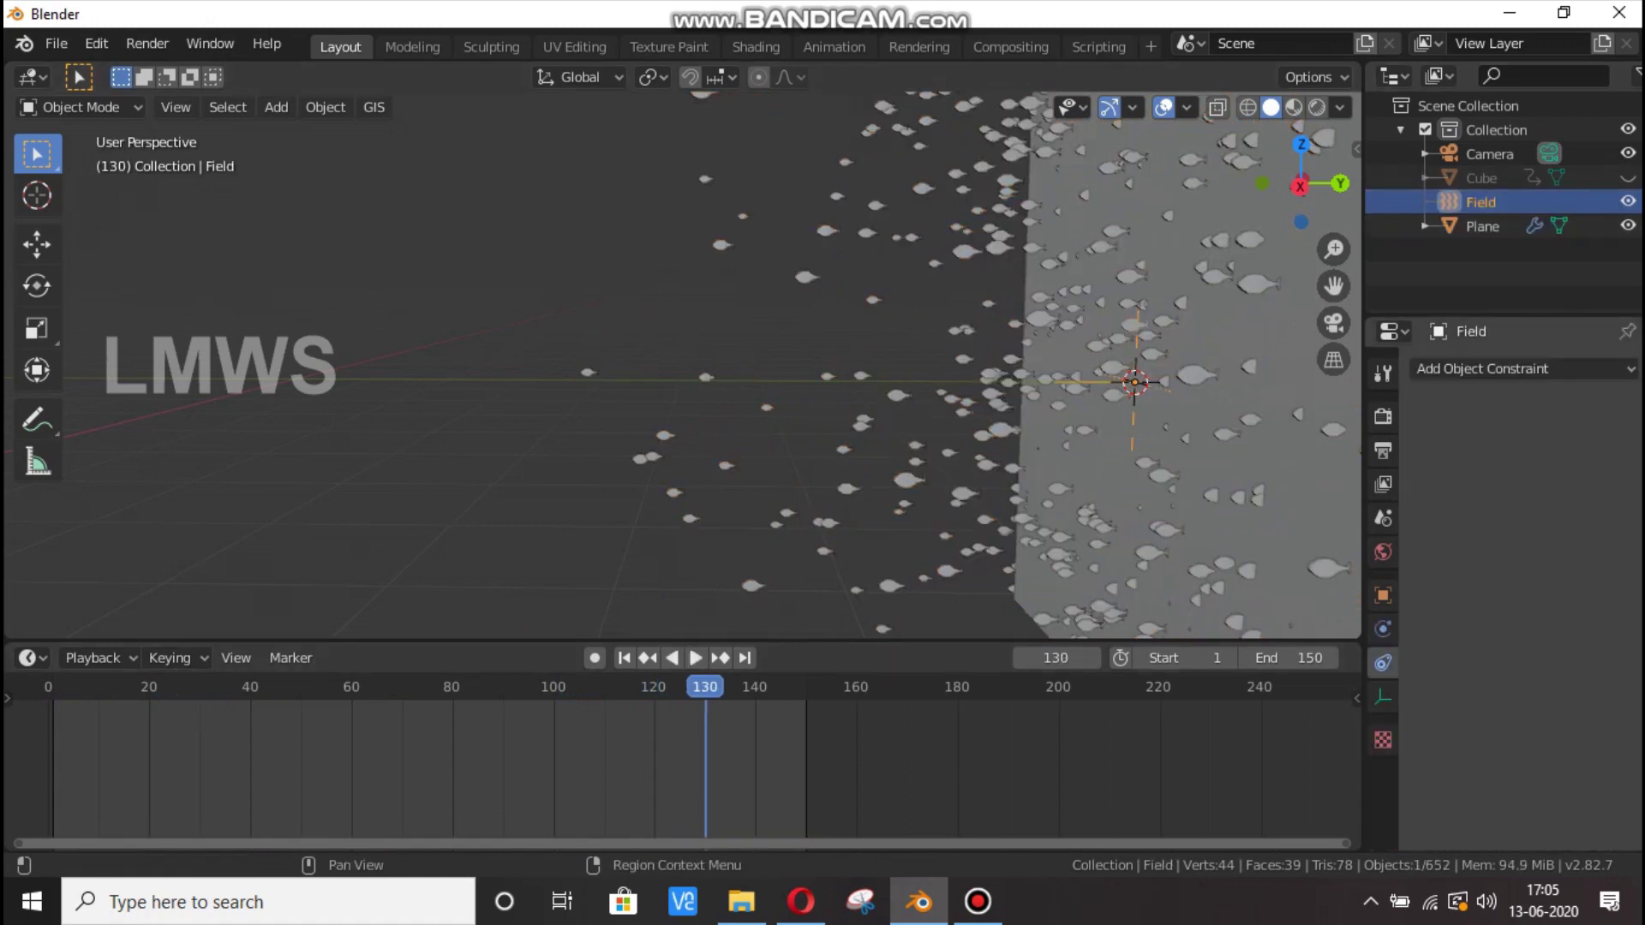
{"action": "left_click", "coordinate": [1383, 629]}
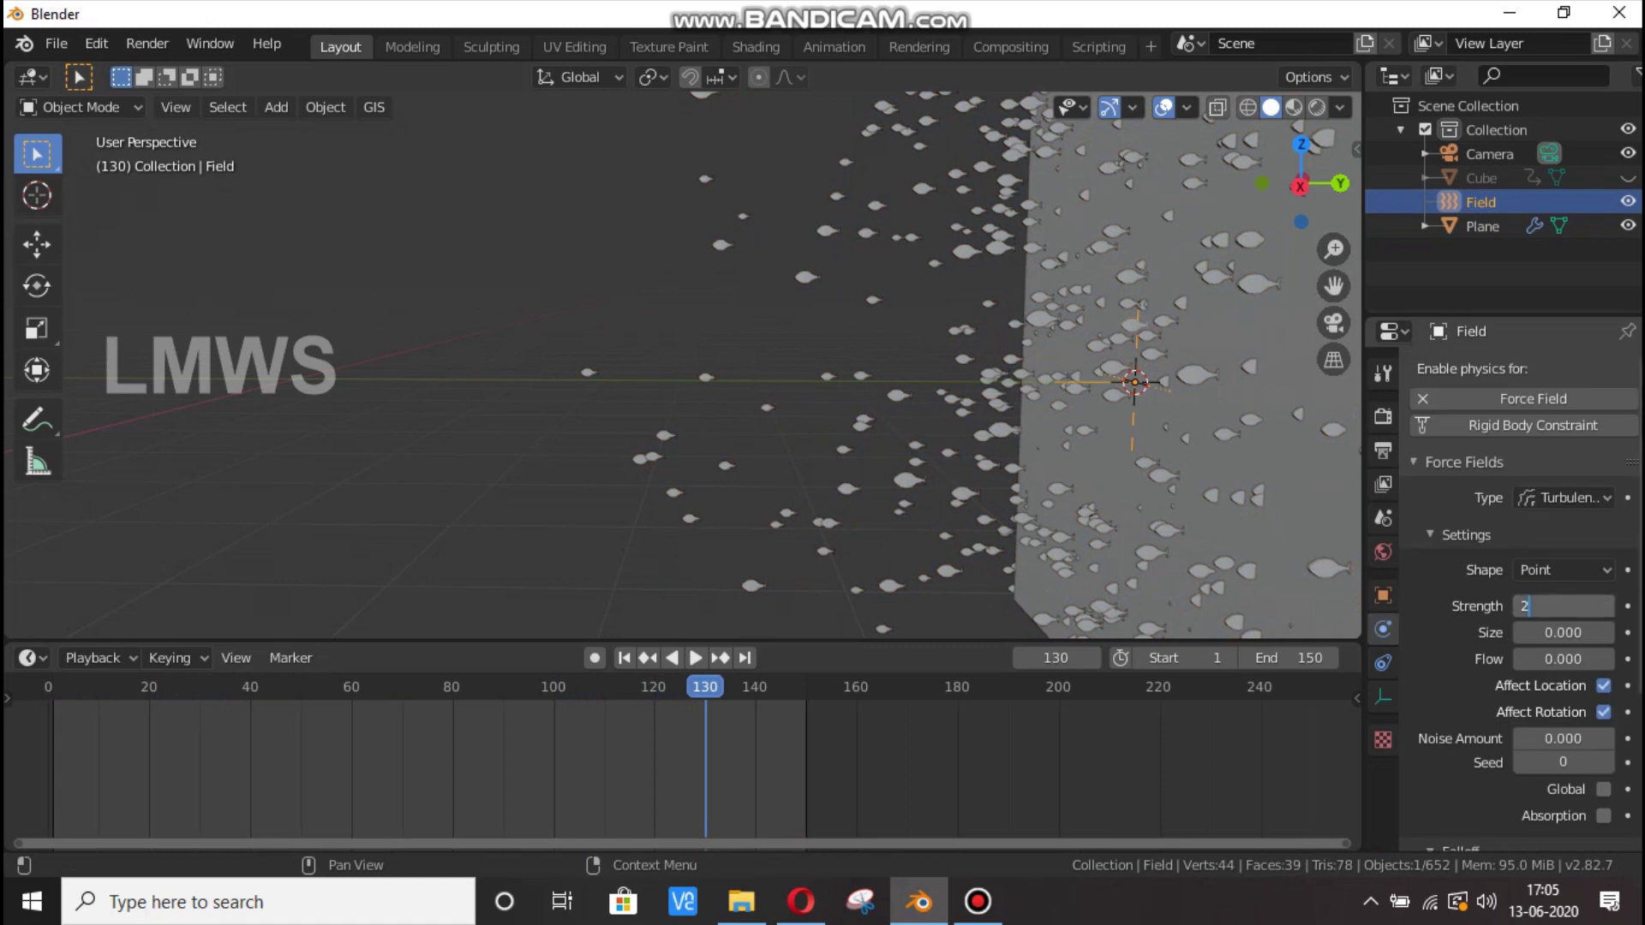
{"action": "key", "text": "space"}
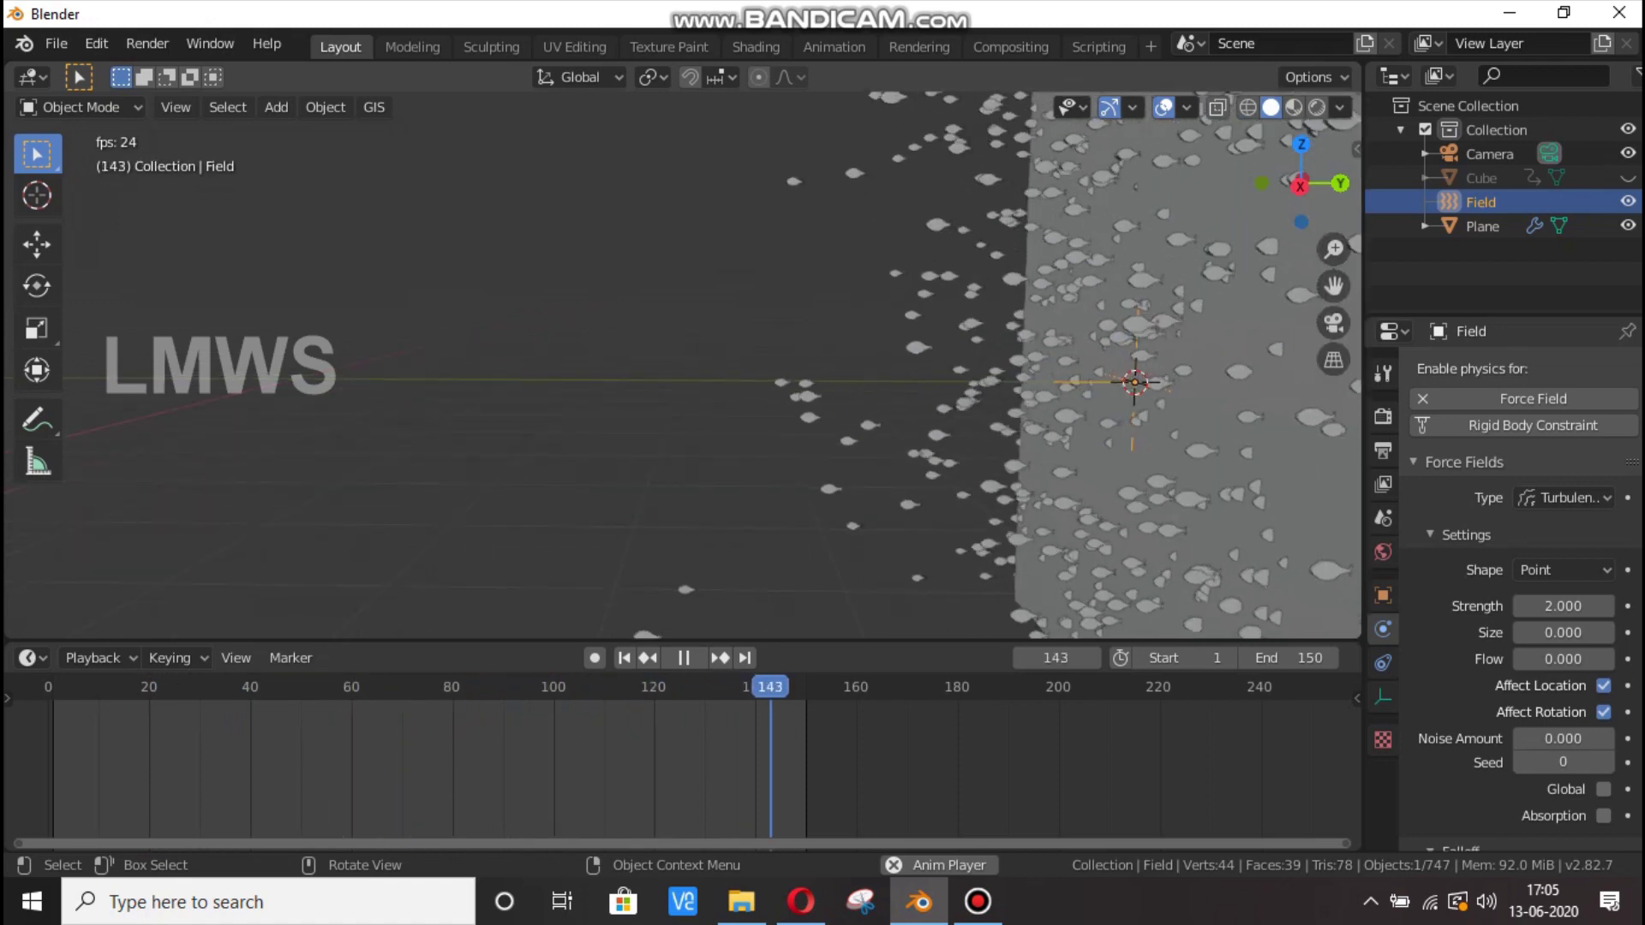
{"action": "key", "text": "Return"}
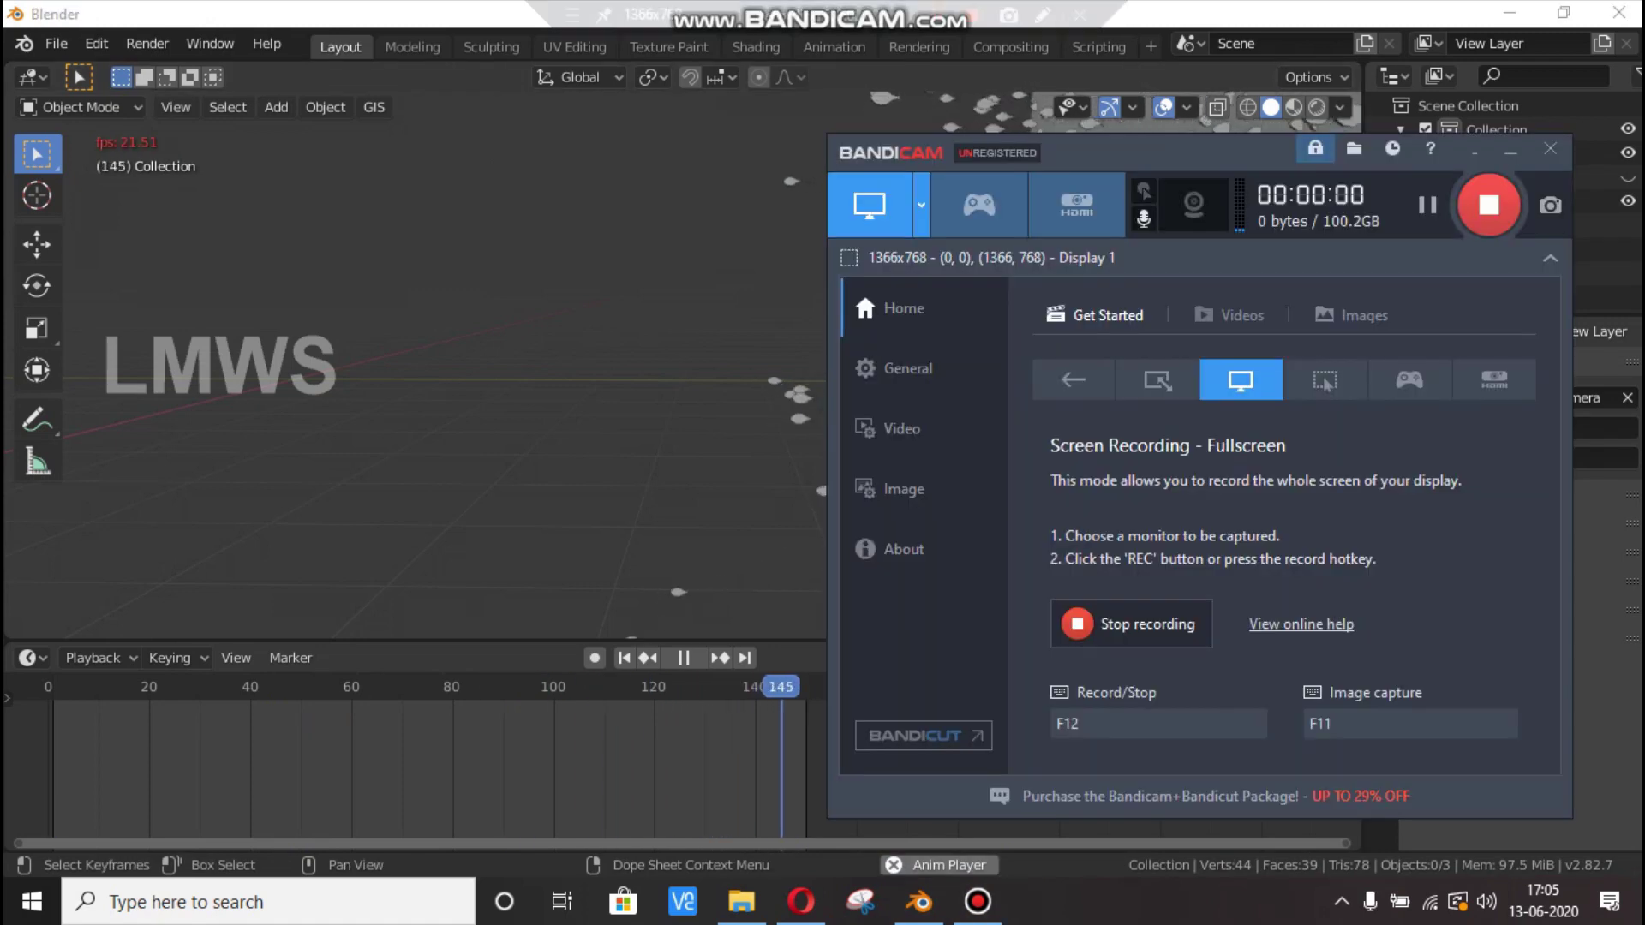
{"action": "left_click", "coordinate": [1564, 12]}
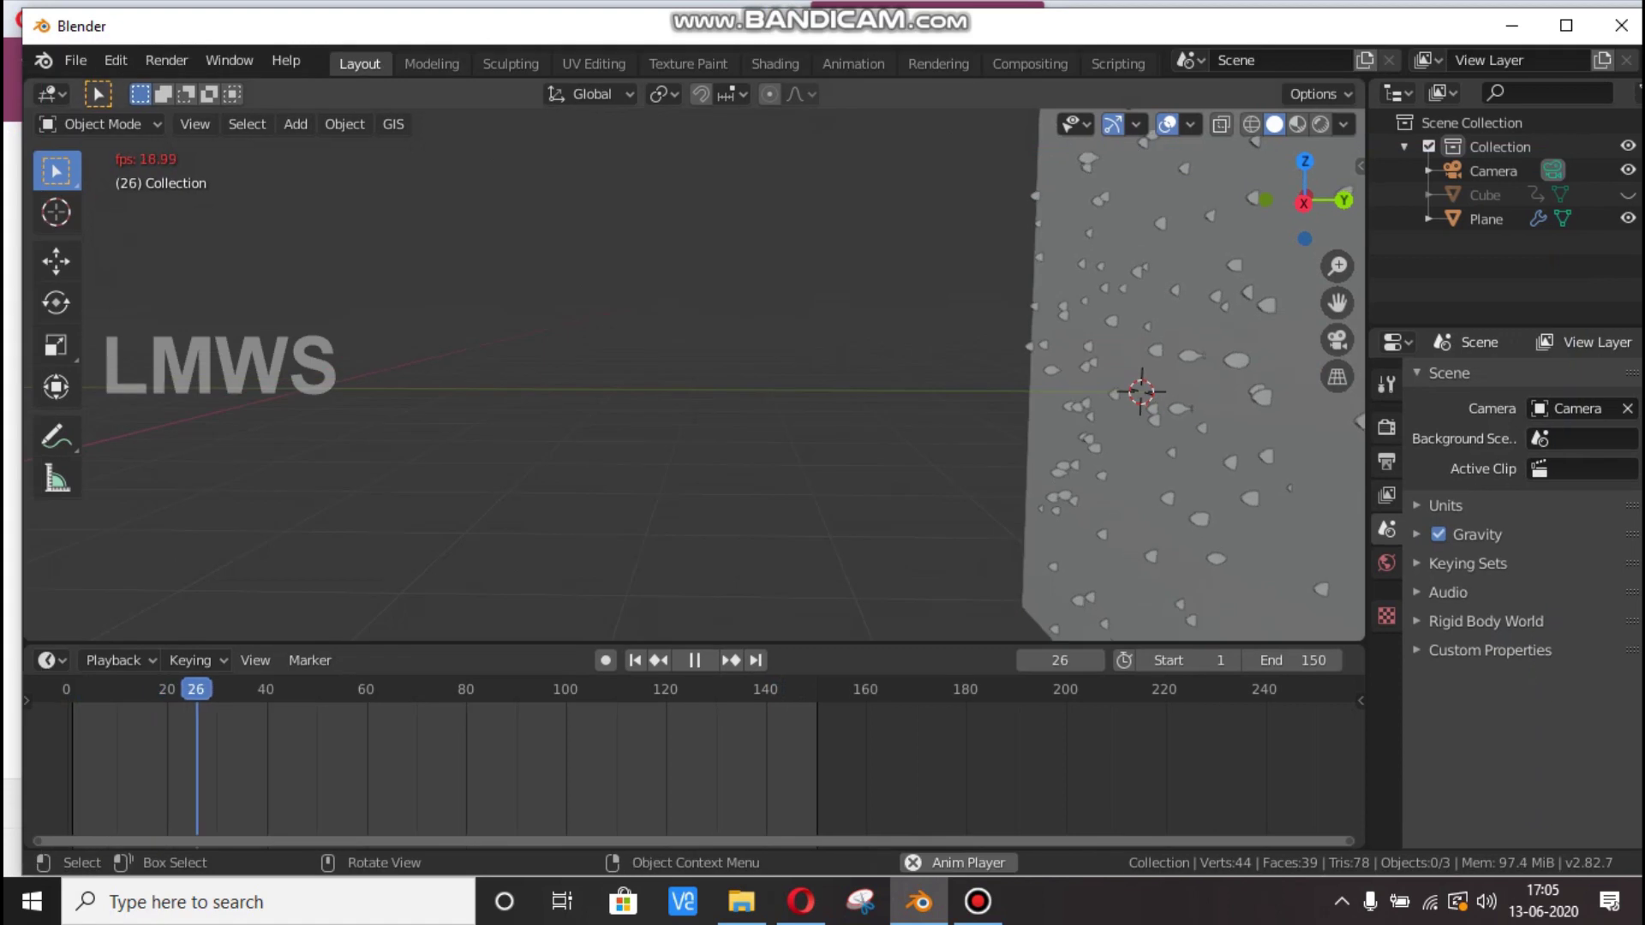
{"action": "scroll", "coordinate": [694, 375], "scroll_direction": "down", "scroll_amount": 2}
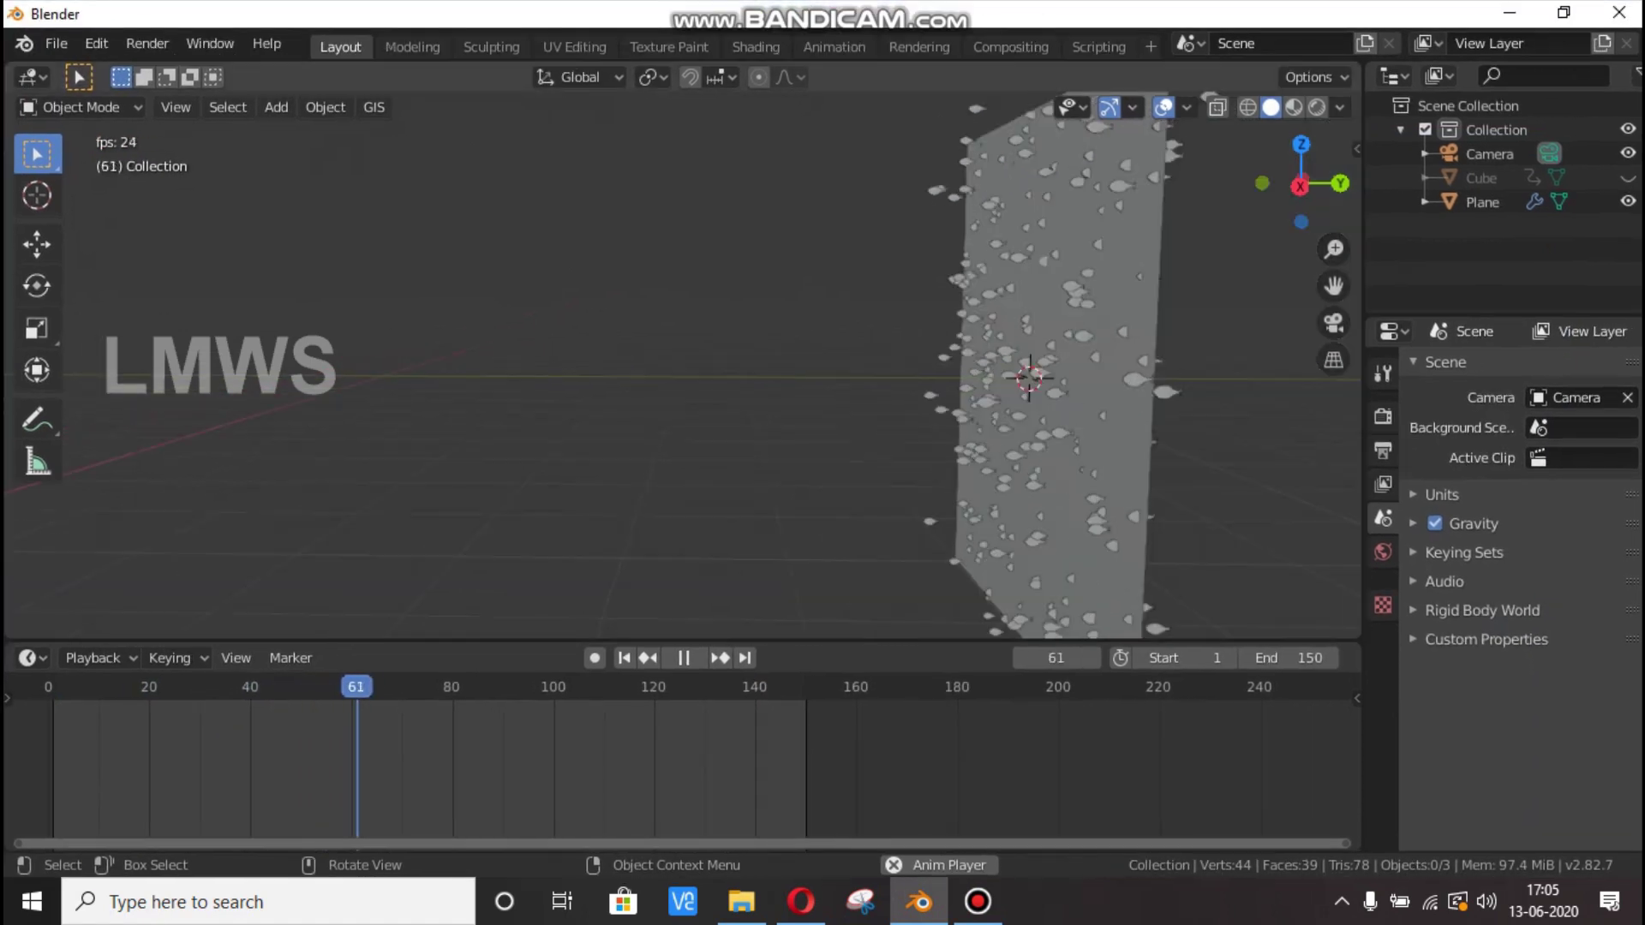